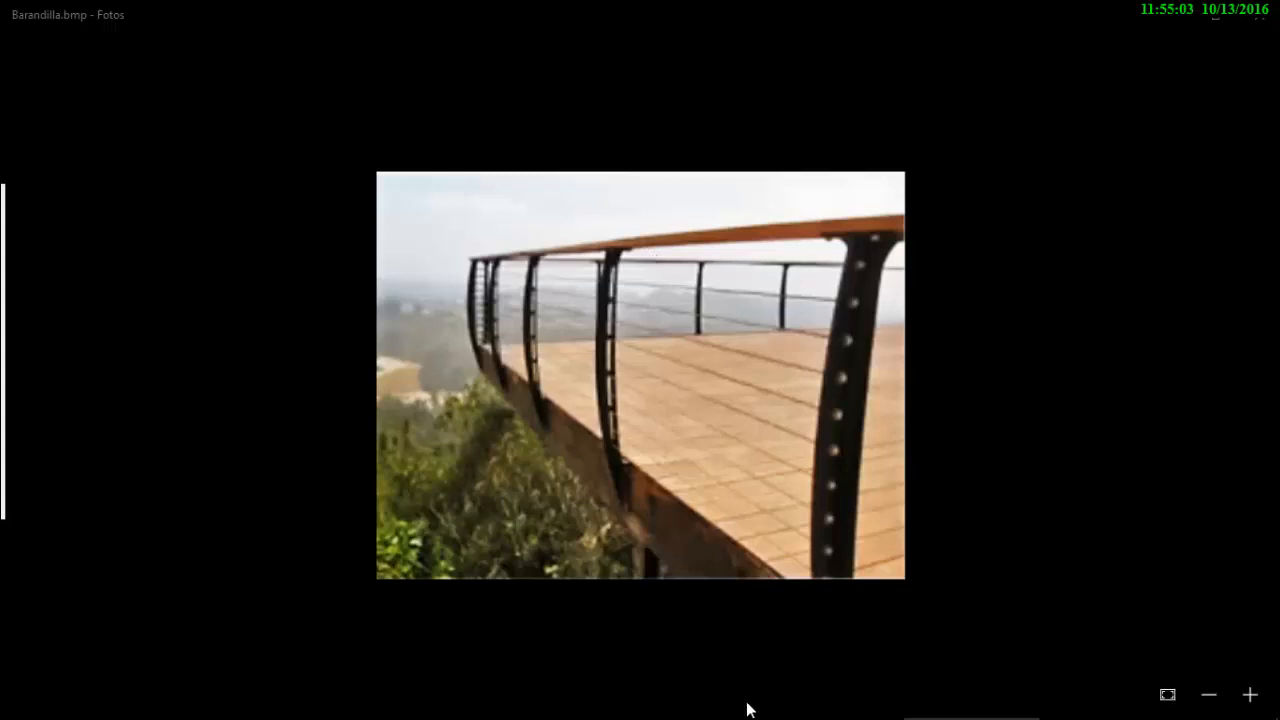
# Switch to Revit and reset the temporary hide/isolate in the 3D view of the curved-post railing
pyautogui.click(711, 701)
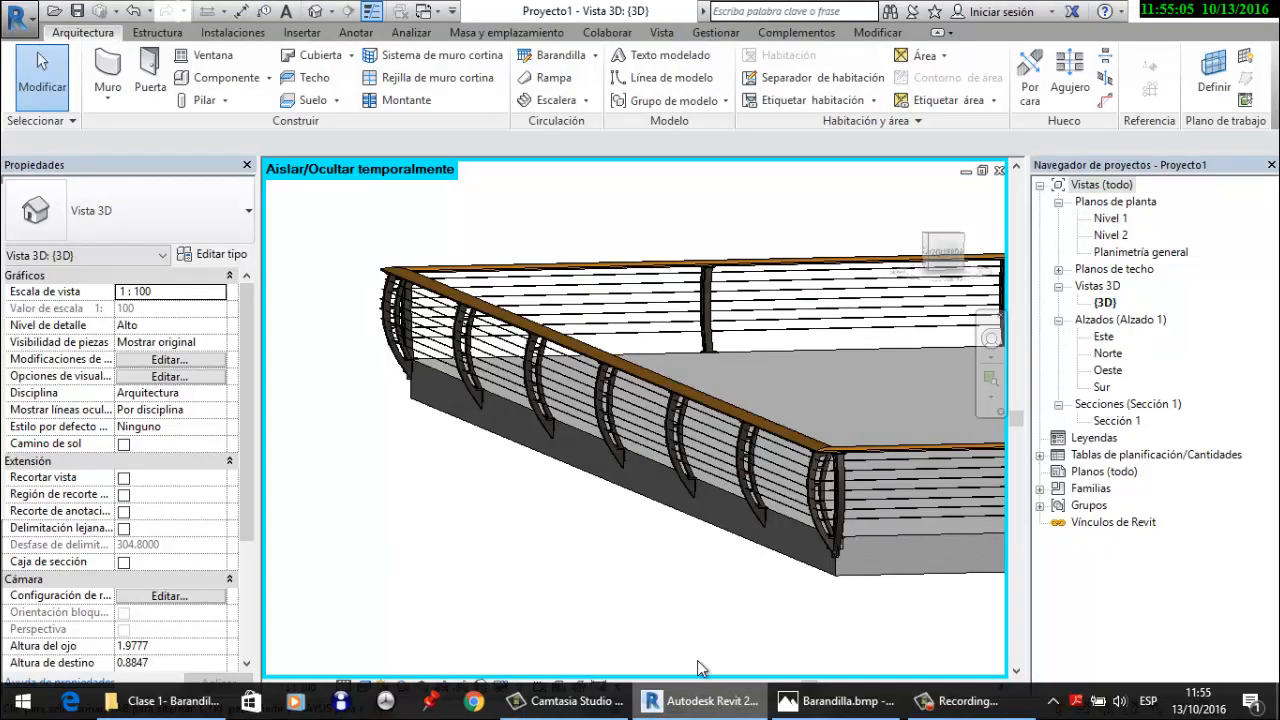
pyautogui.scroll(3, 582, 443)
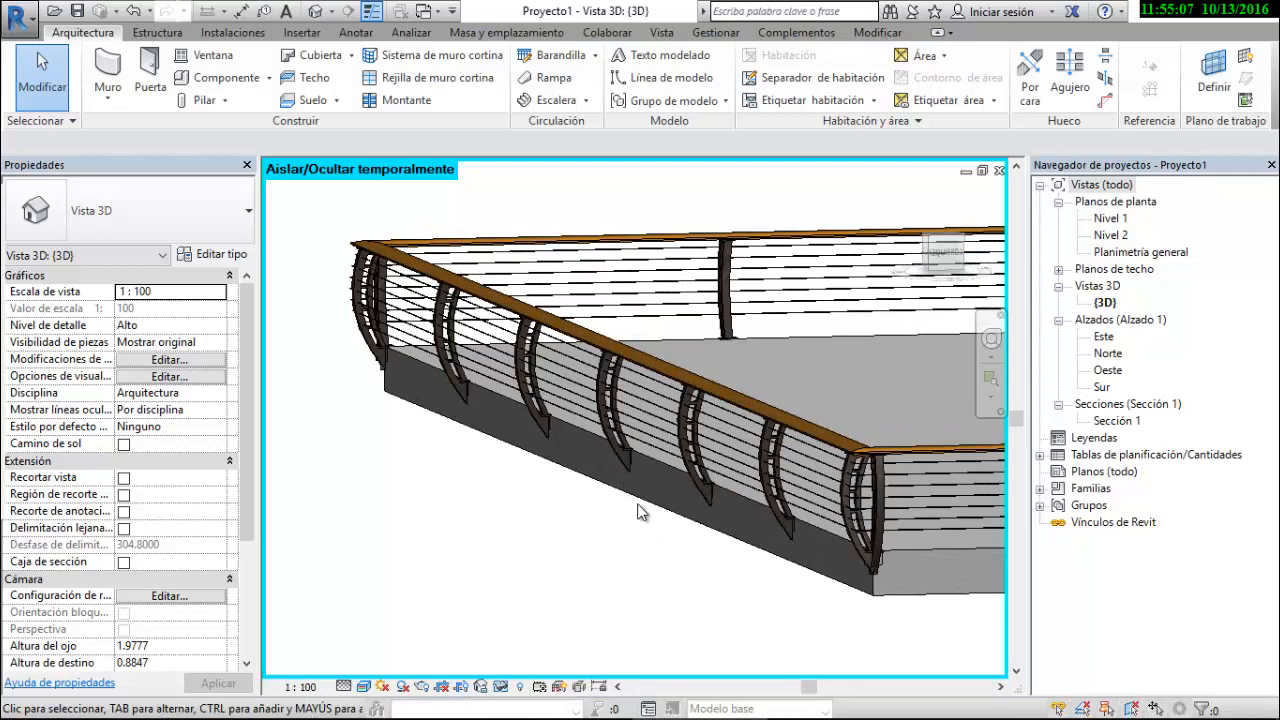
pyautogui.keyDown('shift'); pyautogui.moveTo(640, 514); pyautogui.dragTo(651, 517, button='middle'); pyautogui.keyUp('shift')
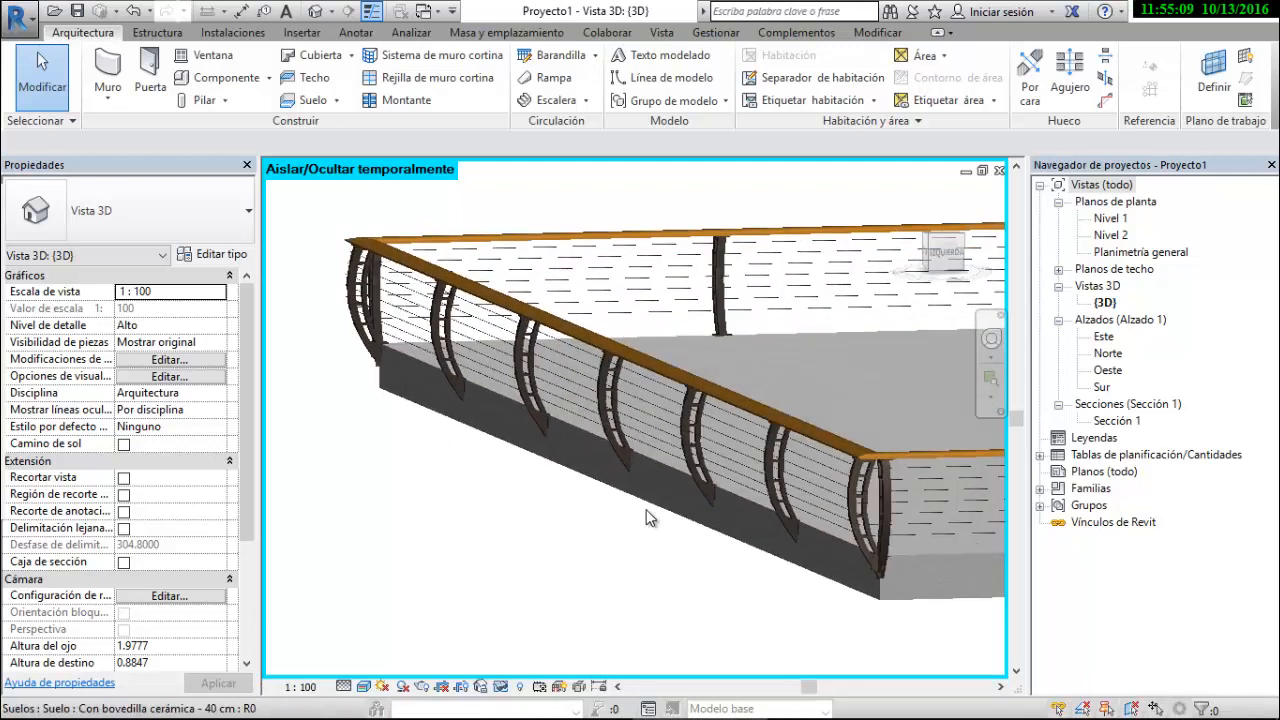
pyautogui.click(501, 688)
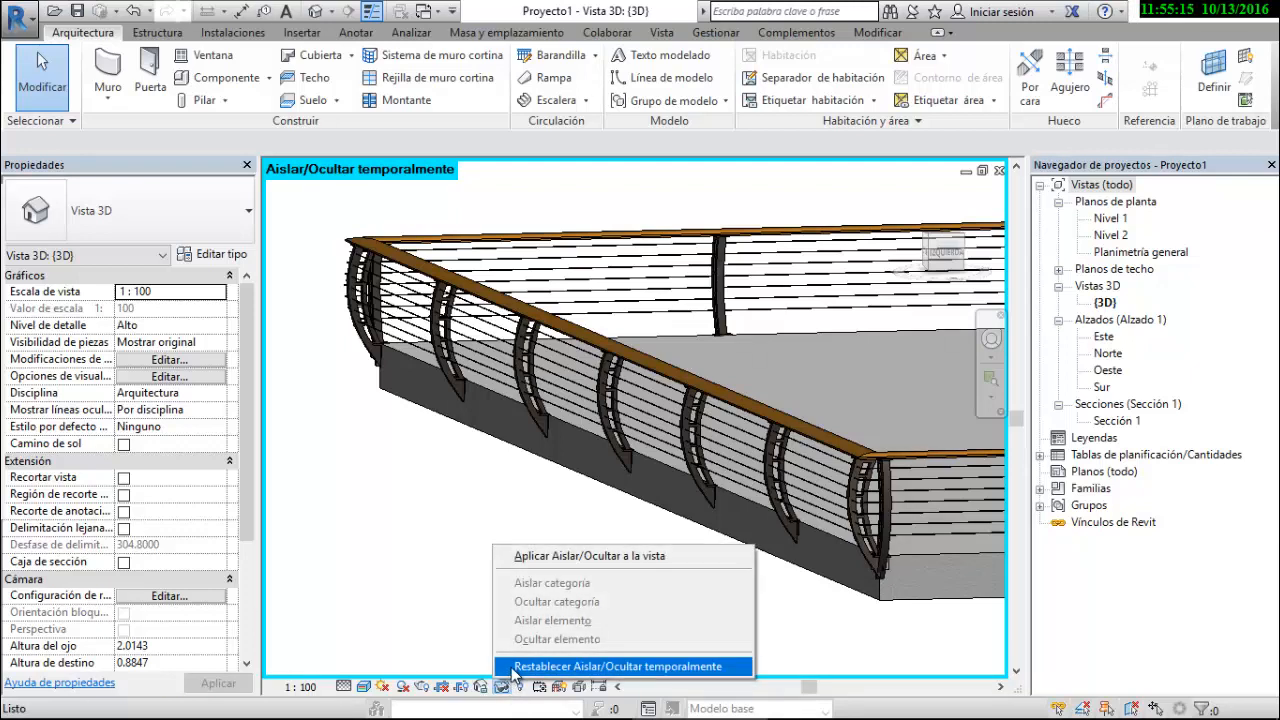
pyautogui.click(514, 670)
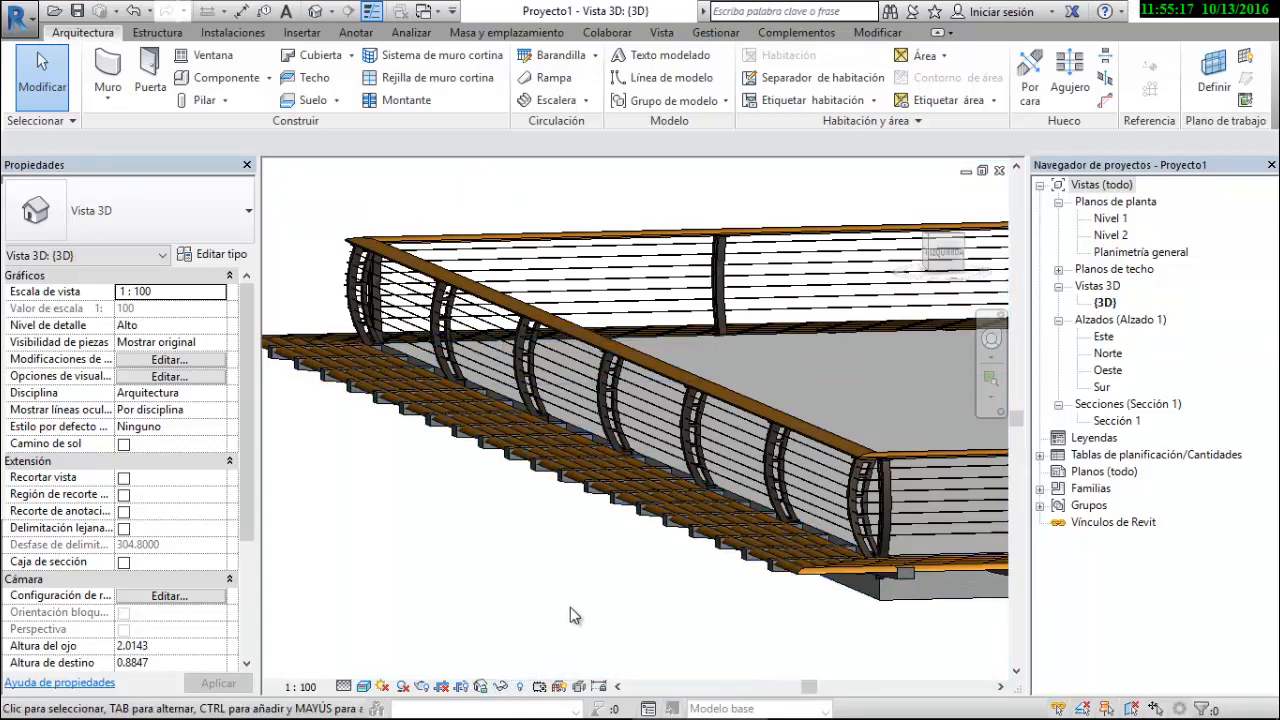
# Examine the modelled railing and slatted walkway in 3D and compare them with the reference photo Barandilla.bmp
pyautogui.keyDown('shift'); pyautogui.moveTo(586, 566); pyautogui.dragTo(593, 510, button='middle'); pyautogui.keyUp('shift')
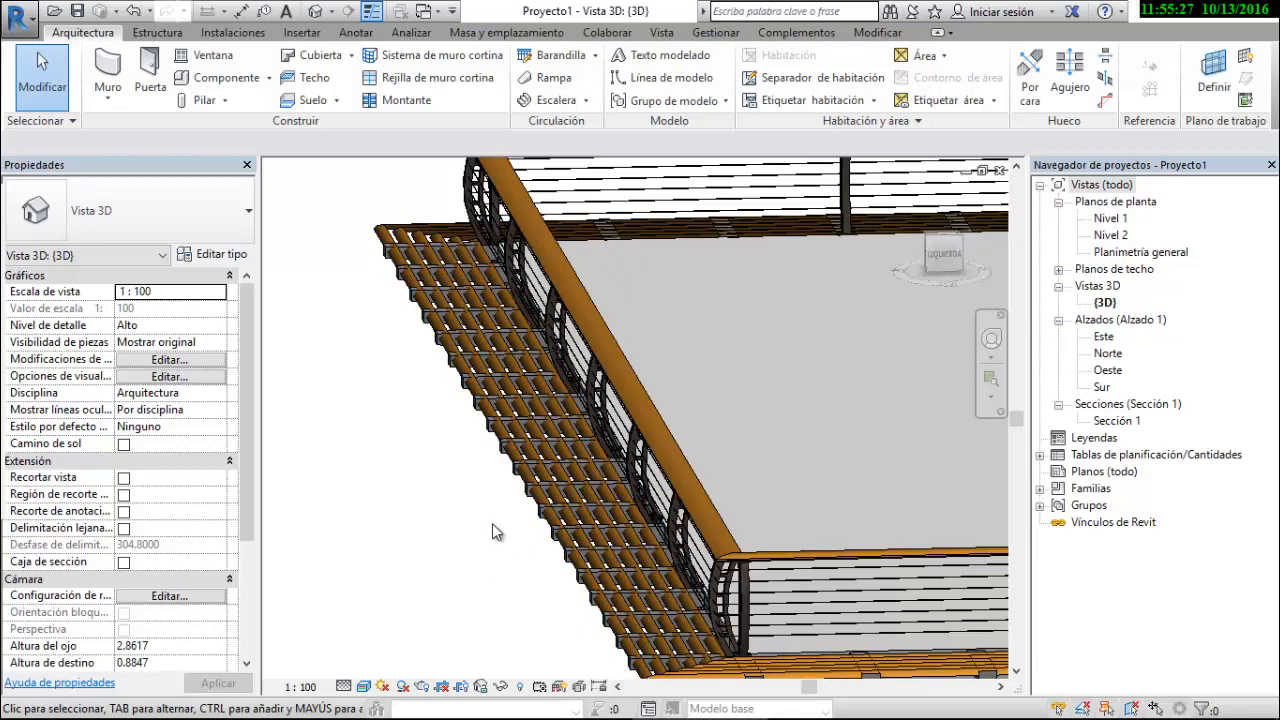
pyautogui.keyDown('shift'); pyautogui.moveTo(503, 531); pyautogui.dragTo(505, 523, button='middle'); pyautogui.keyUp('shift')
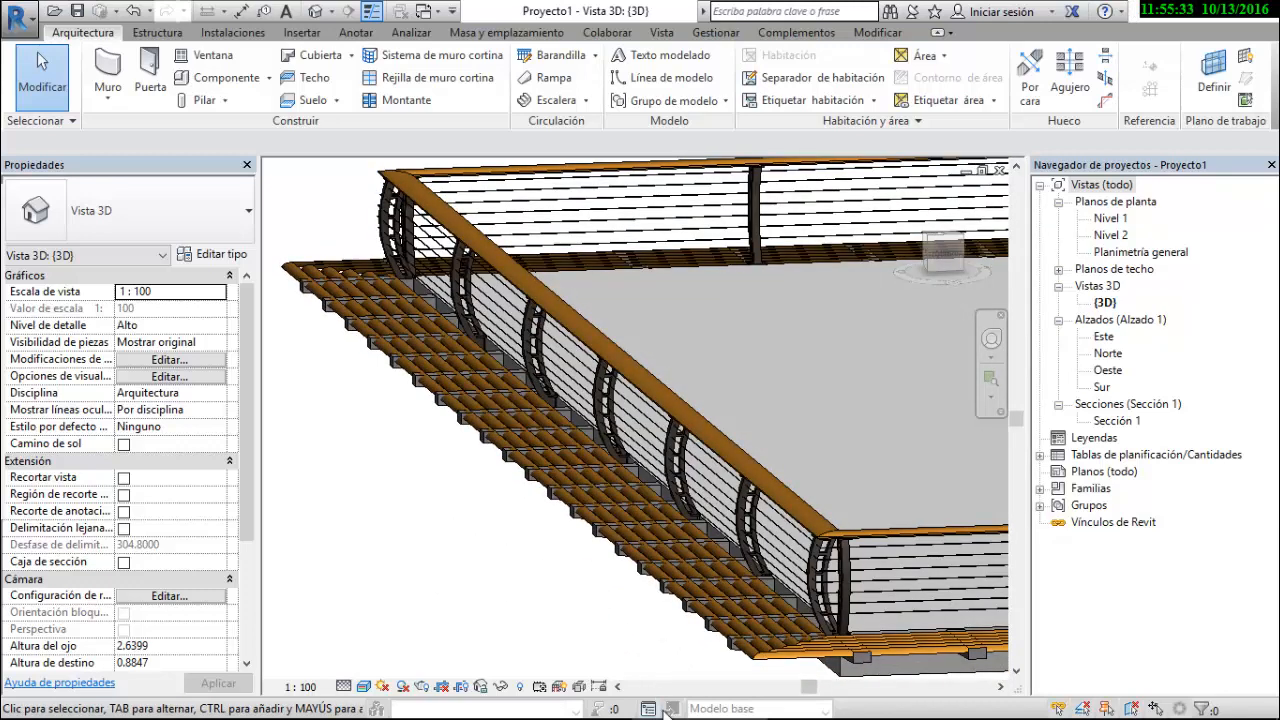
pyautogui.moveTo(667, 712)
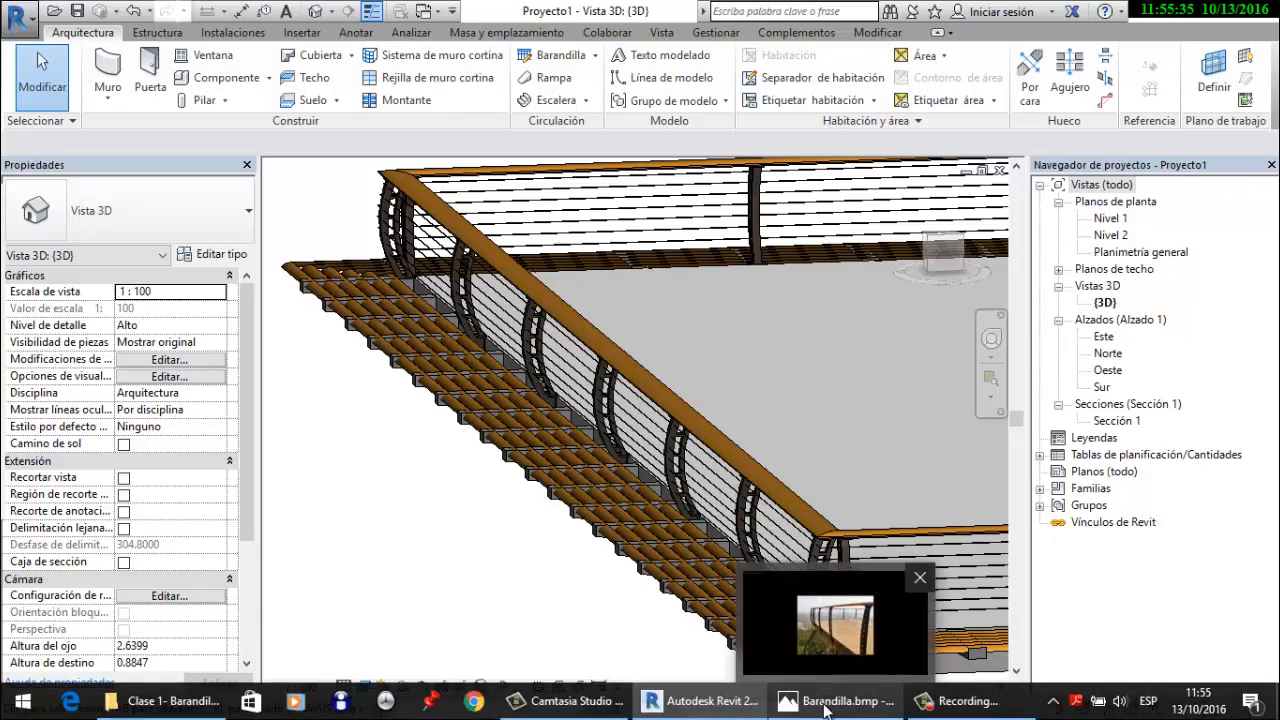
pyautogui.click(790, 705)
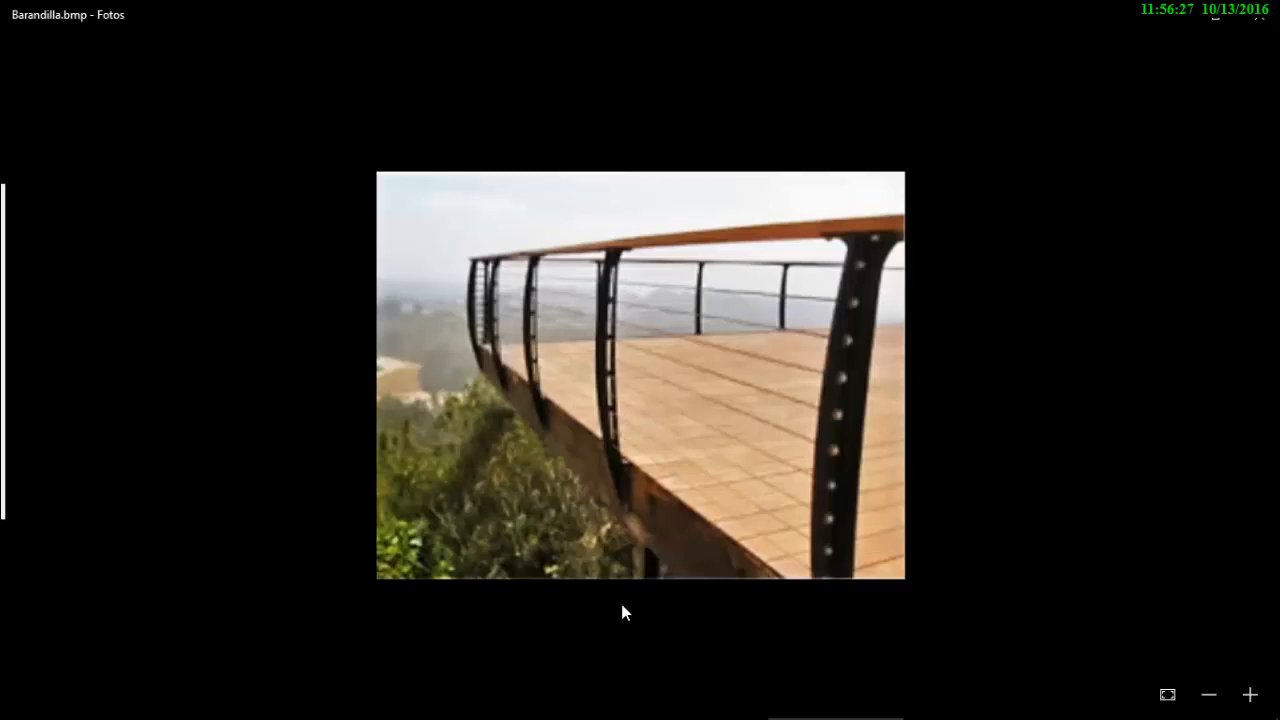
pyautogui.click(686, 702)
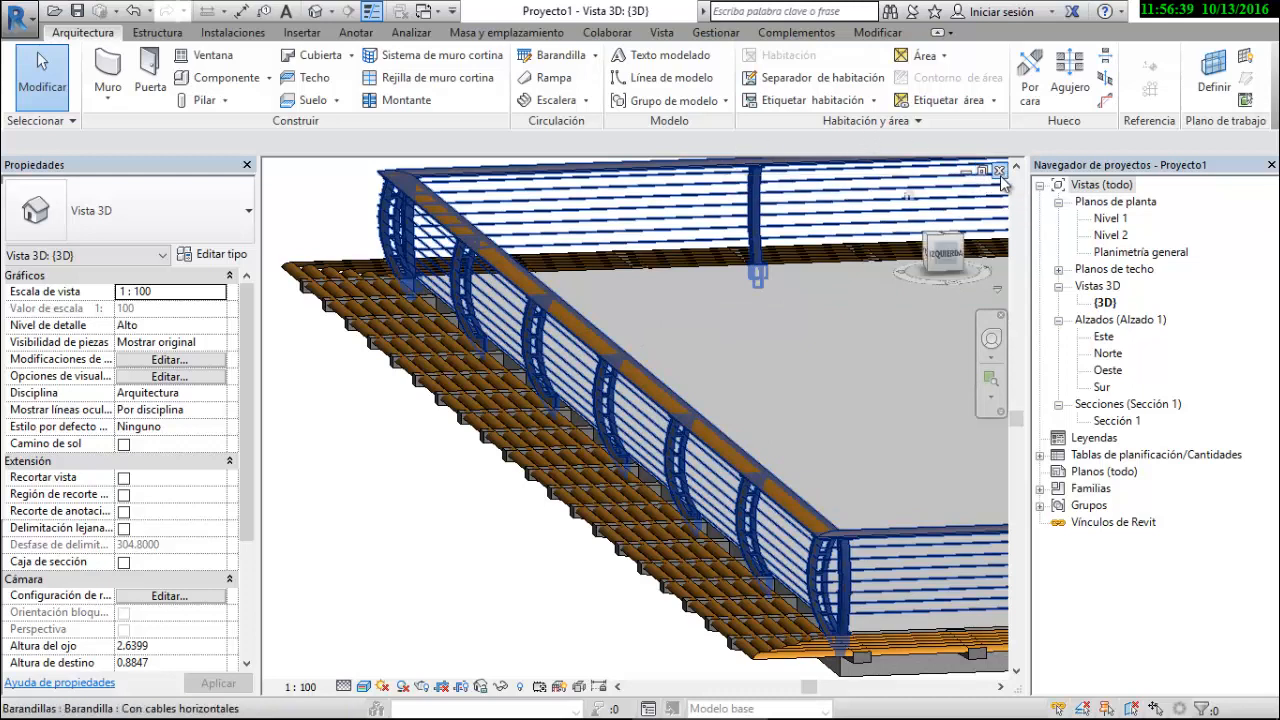
# Close the current project saving its changes, and create a new project from the architectural template (Plantilla arquitectónica)
pyautogui.click(999, 172)
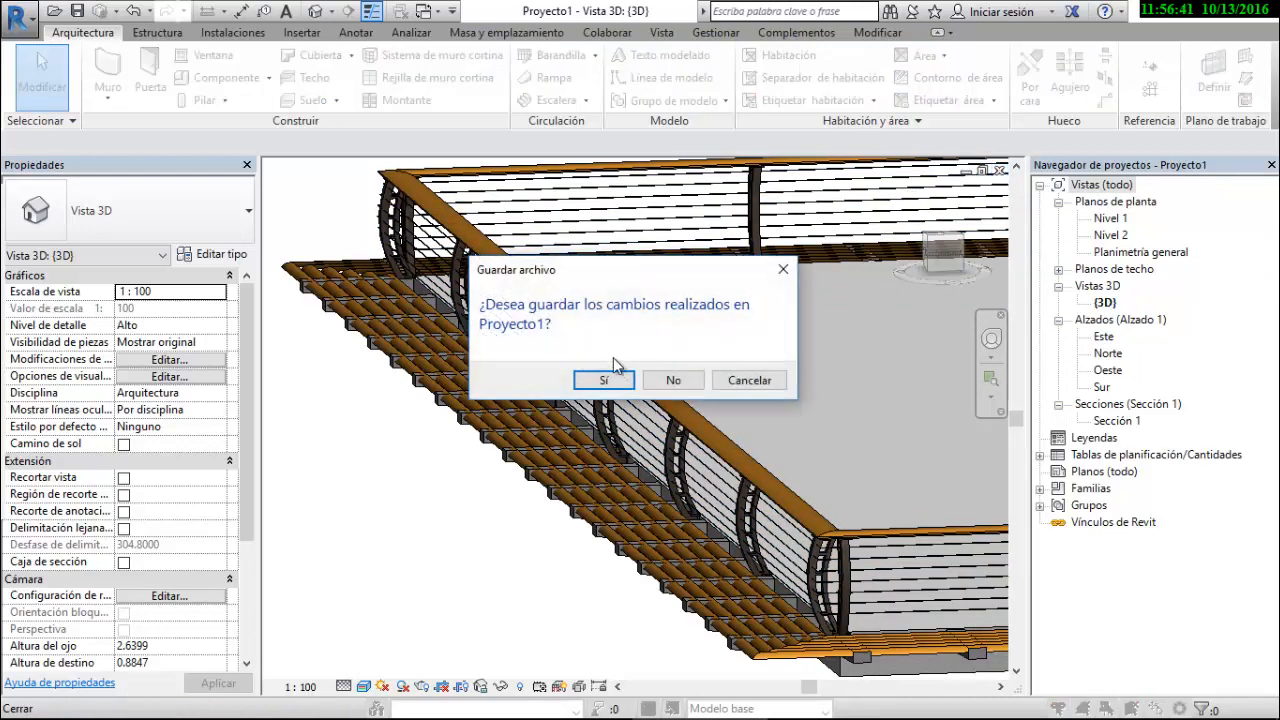
pyautogui.click(612, 380)
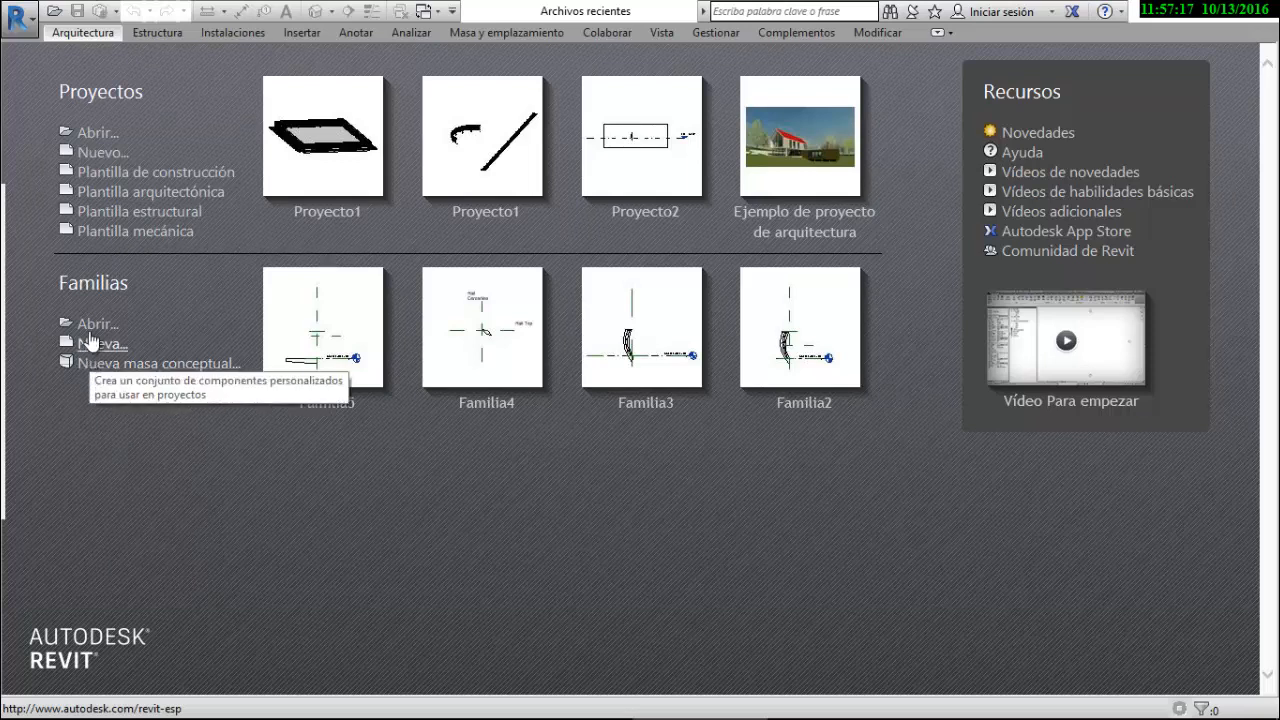
pyautogui.click(129, 192)
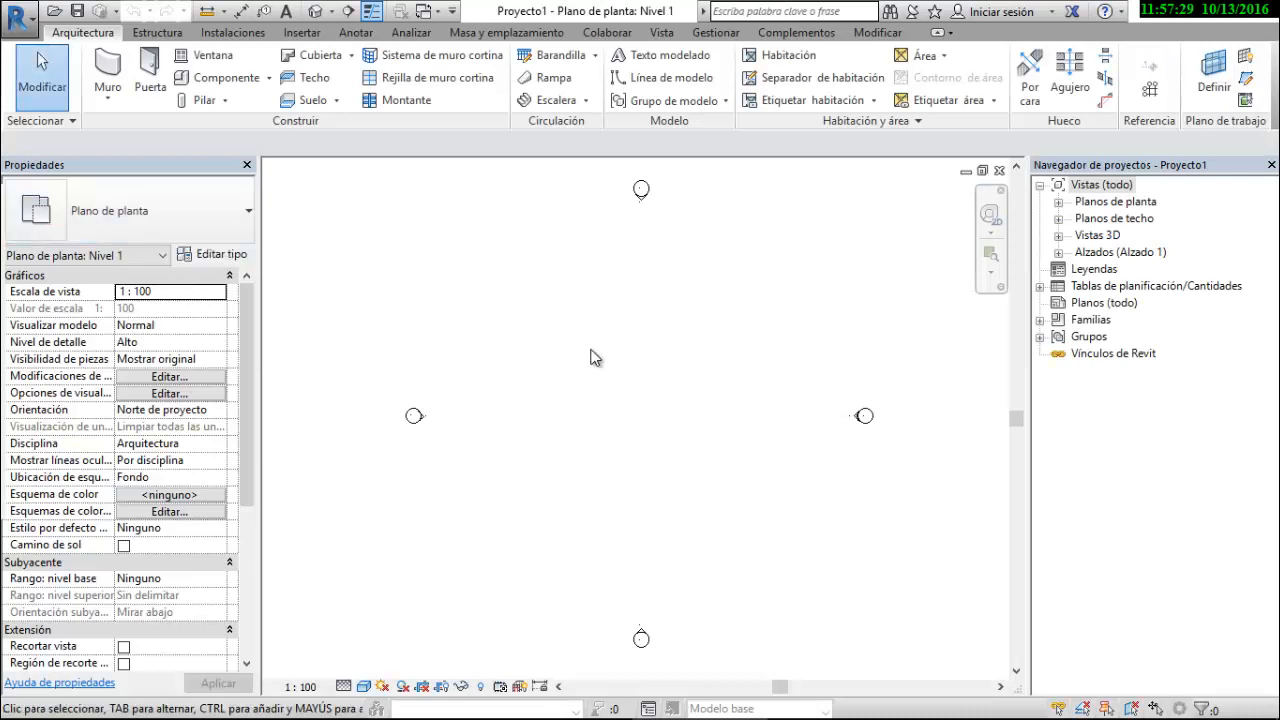
# Start a railing by sketched path (Boceto de camino) and choose the type Con cables horizontales, consulting the reference photo
pyautogui.click(596, 56)
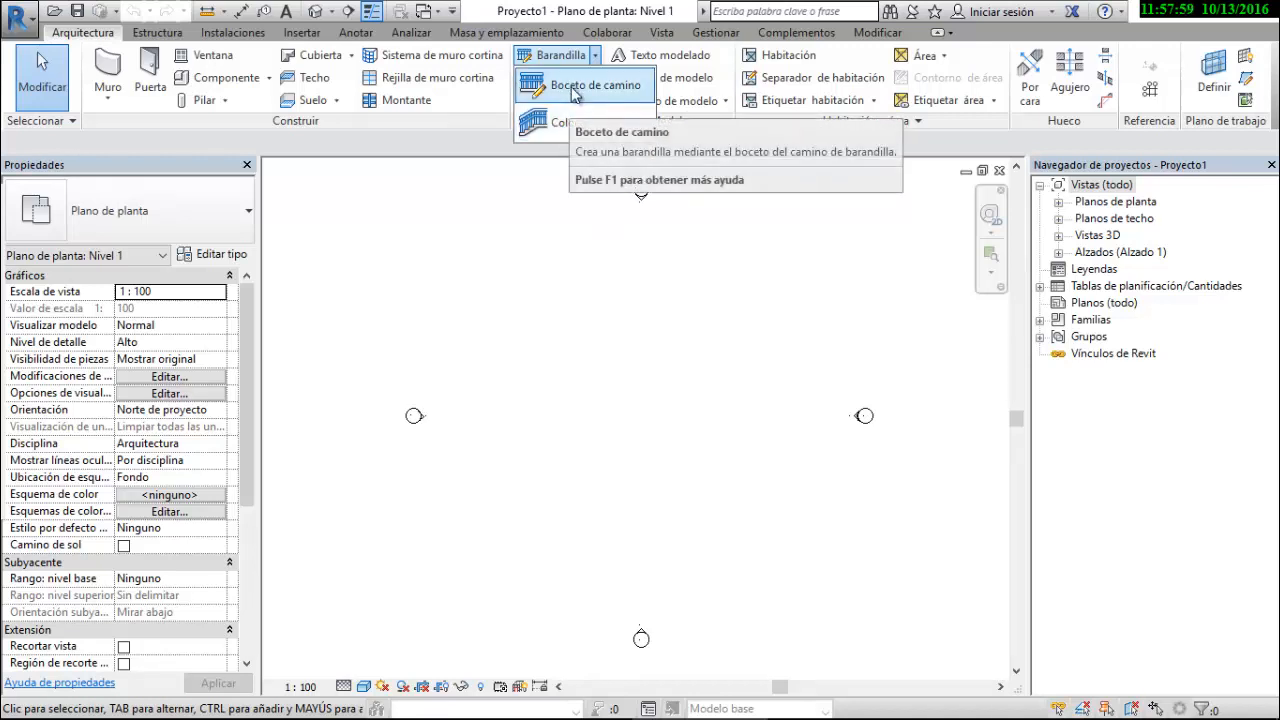
pyautogui.click(575, 88)
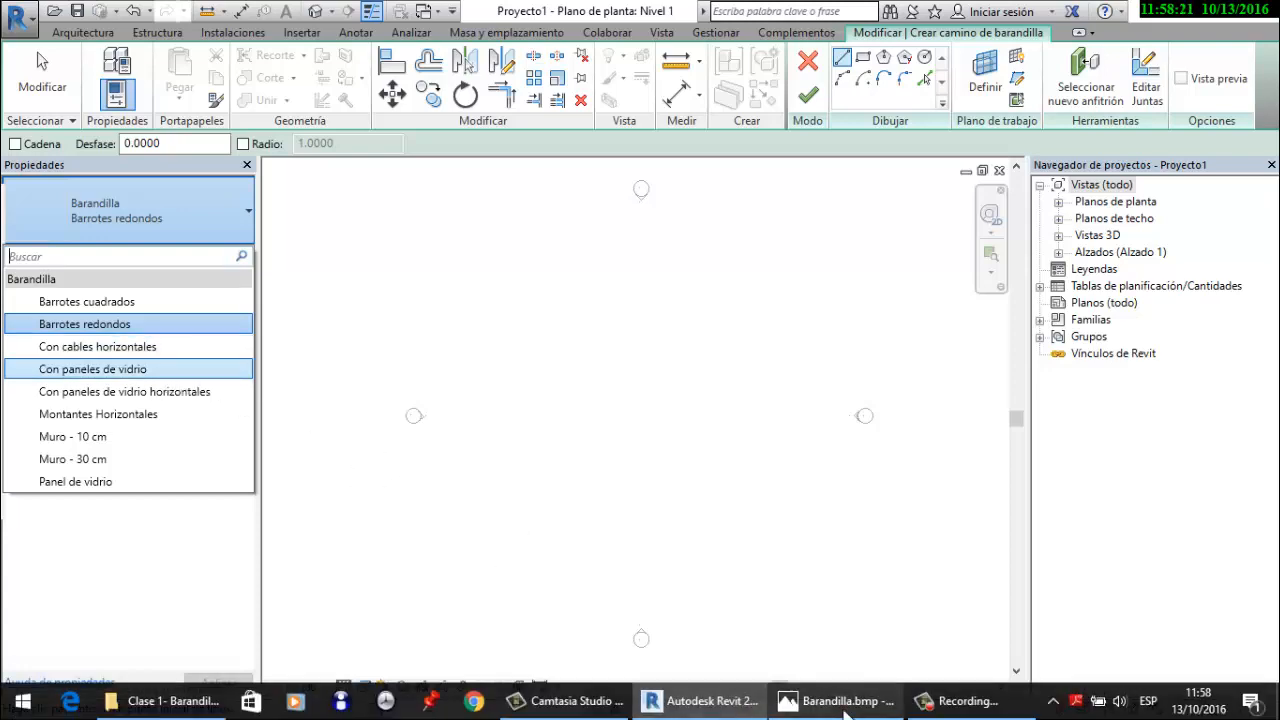
pyautogui.click(848, 703)
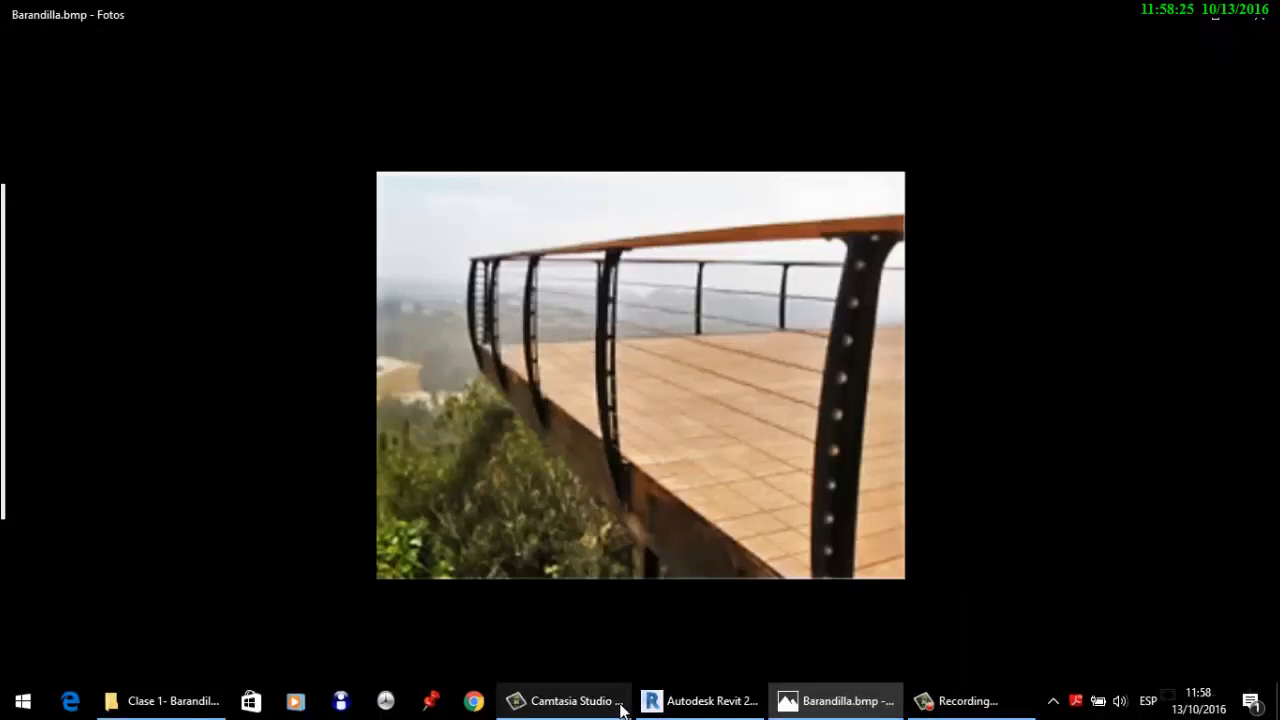
pyautogui.click(682, 702)
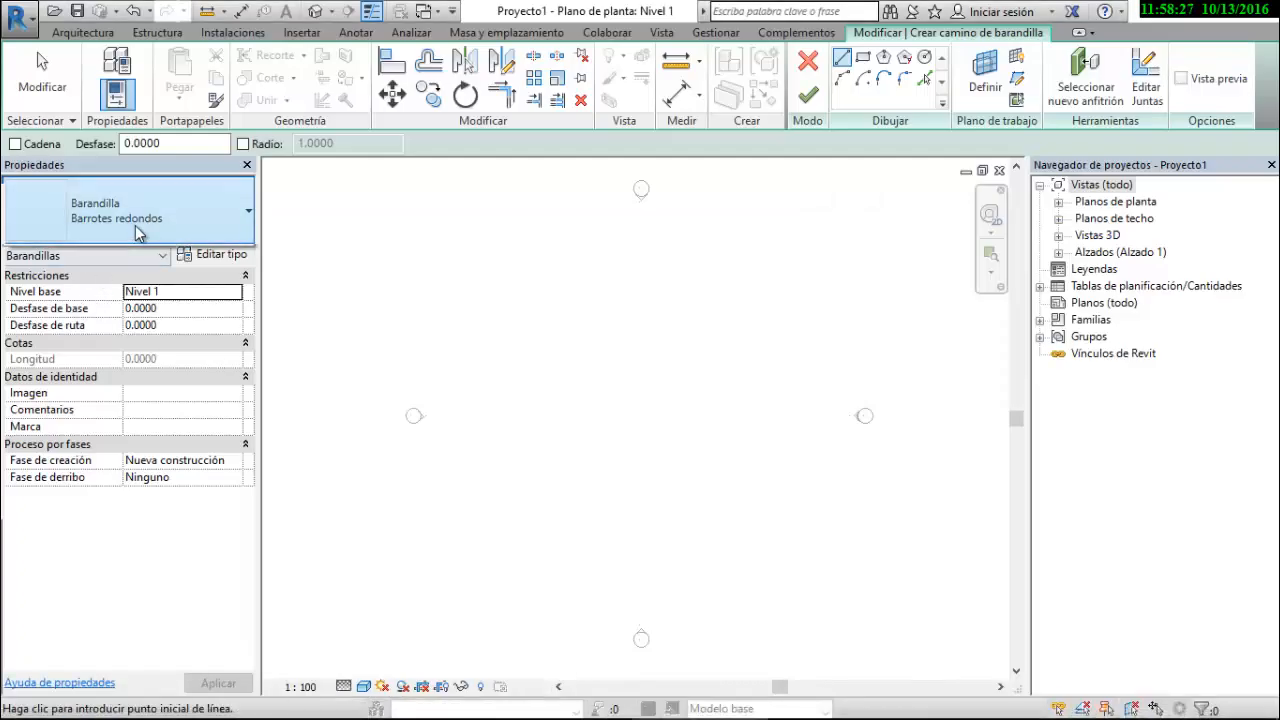
pyautogui.click(100, 228)
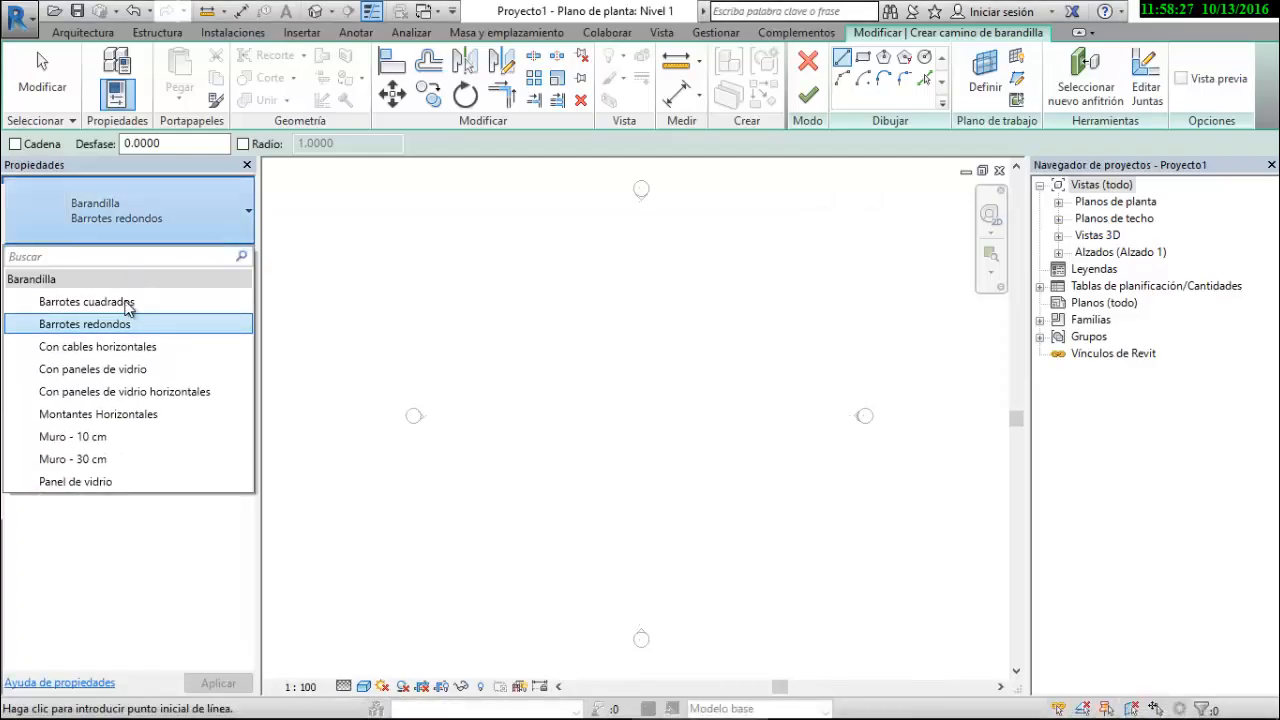
pyautogui.click(142, 350)
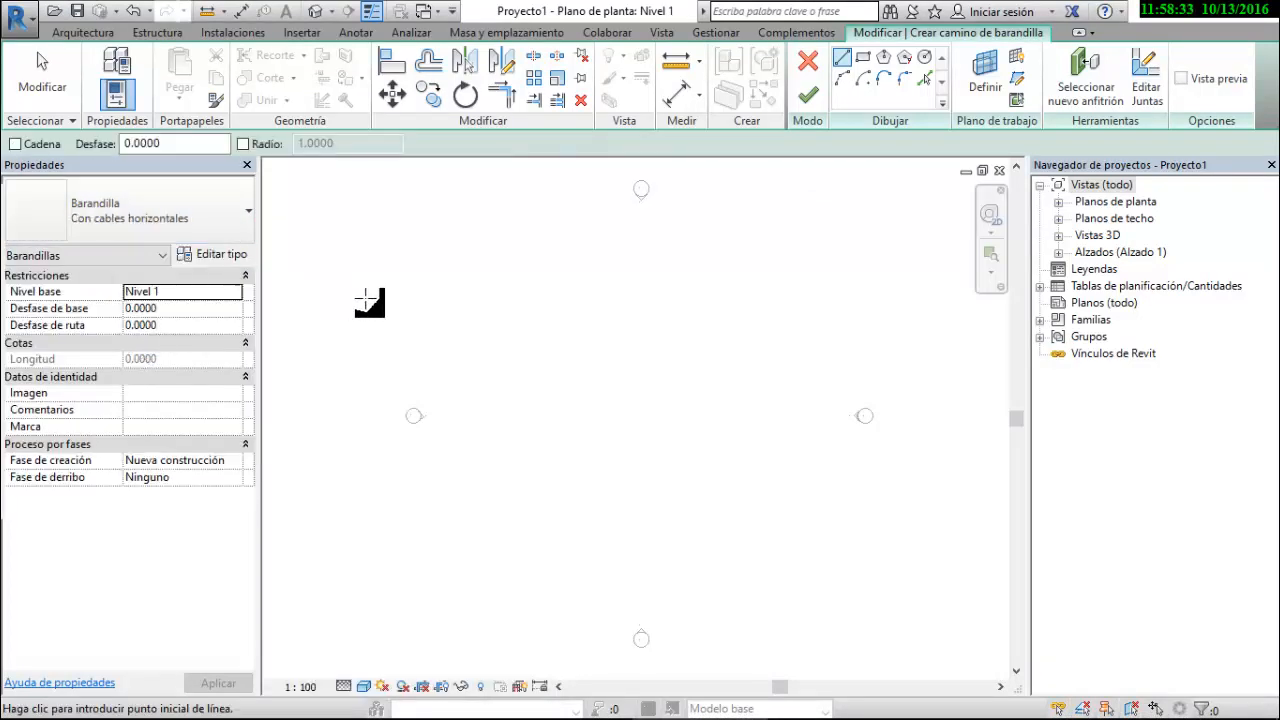
# Sketch a straight horizontal railing path about 19 m long in the middle of the Nivel 1 plan and finish the sketch
pyautogui.click(844, 62)
pyautogui.click(488, 398)
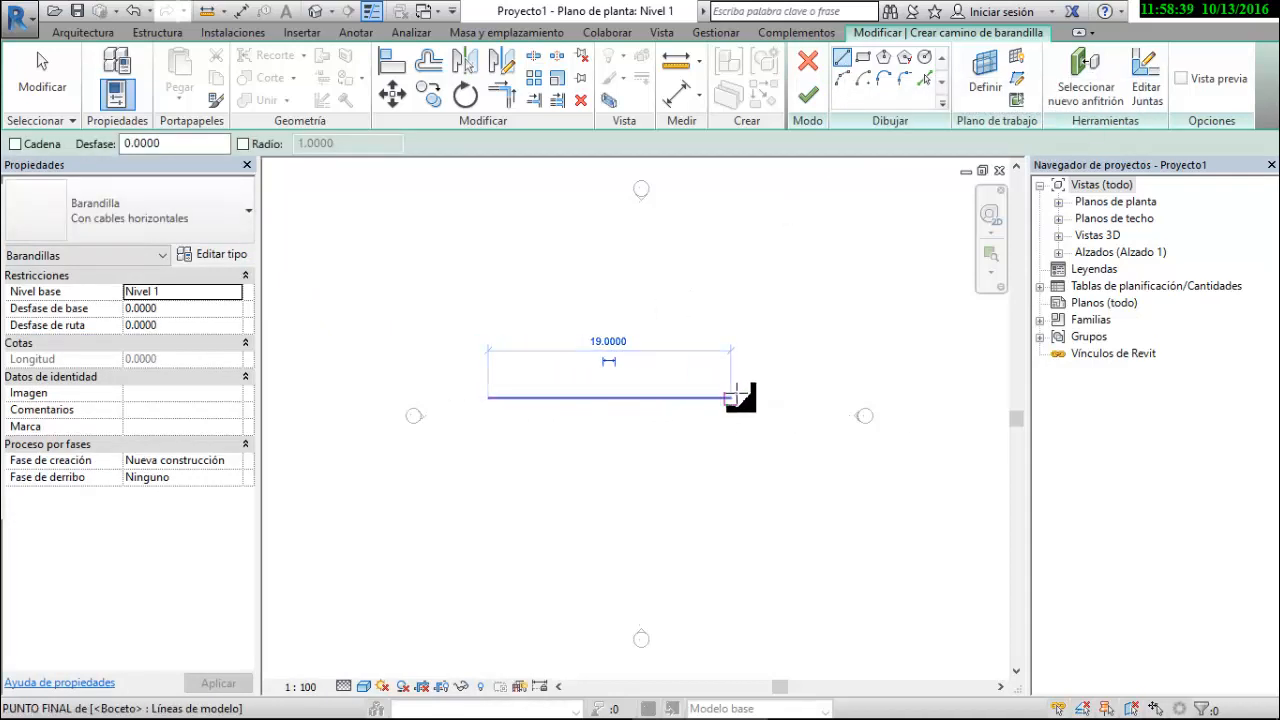
pyautogui.click(731, 398)
pyautogui.click(809, 97)
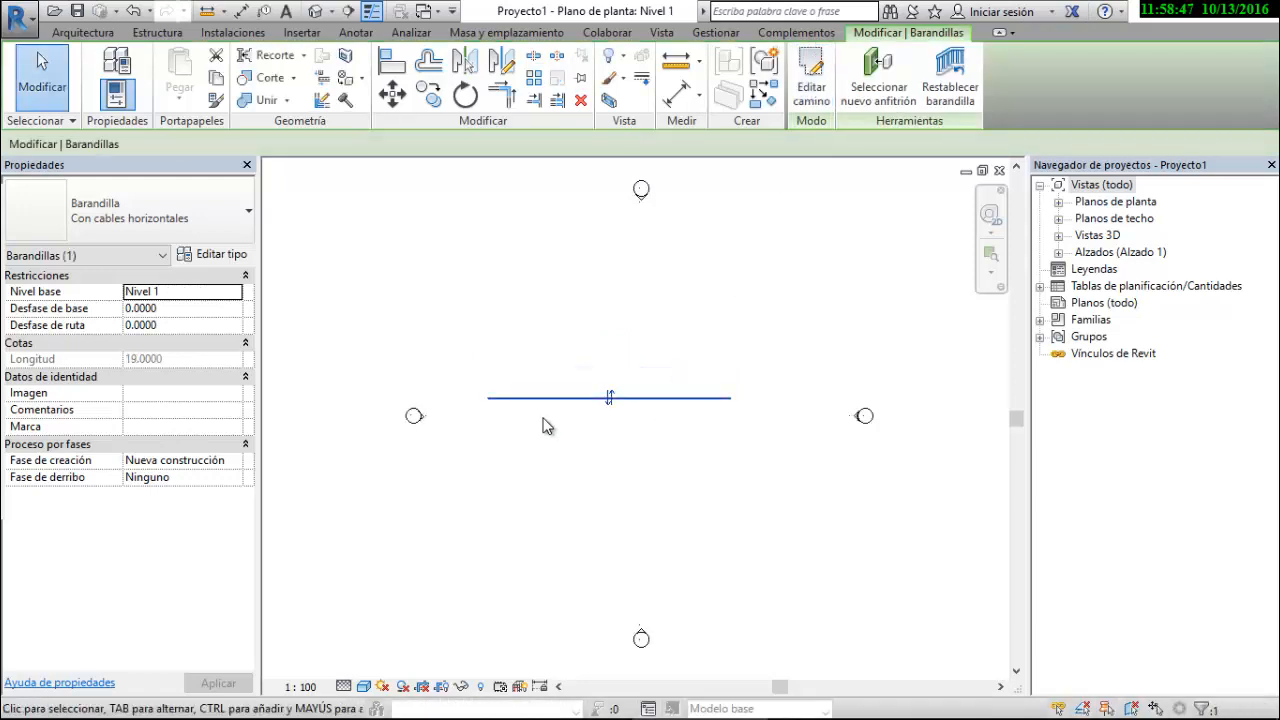
# Open the {3D} view and examine the new railing's posts, cables and top rail up close
pyautogui.scroll(3, 560, 418)
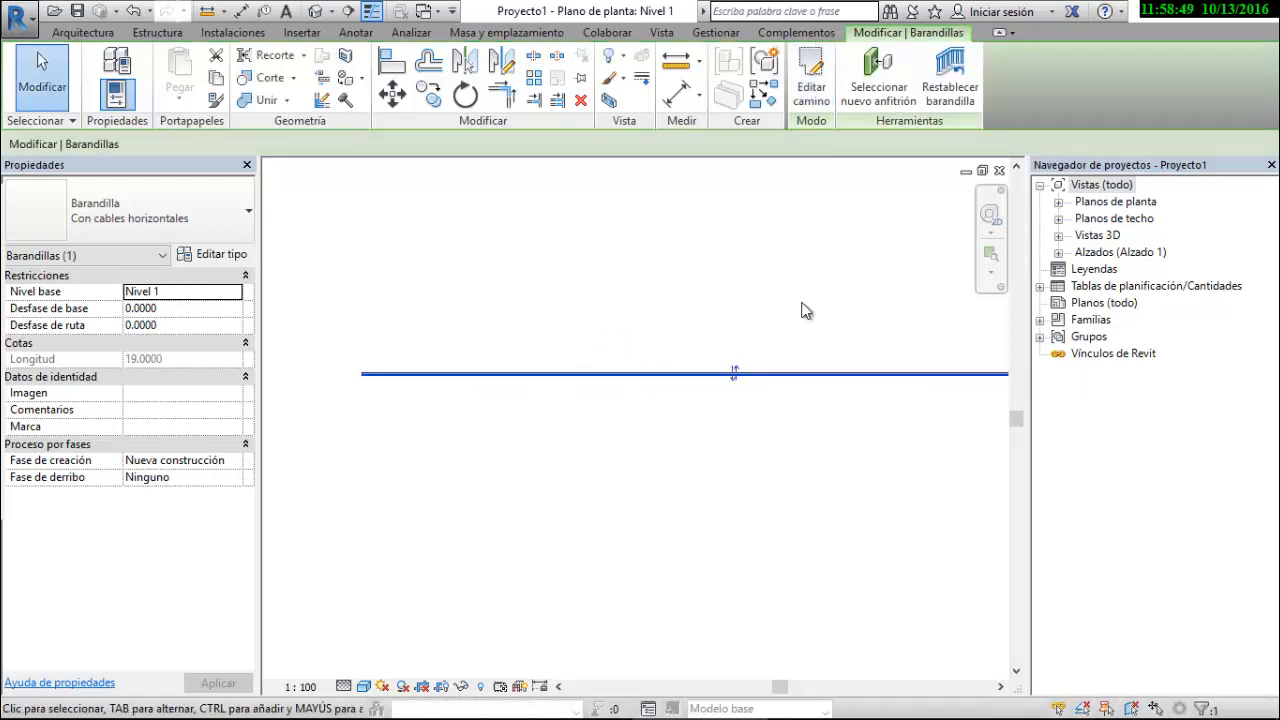
pyautogui.doubleClick(1096, 236)
pyautogui.doubleClick(1102, 252)
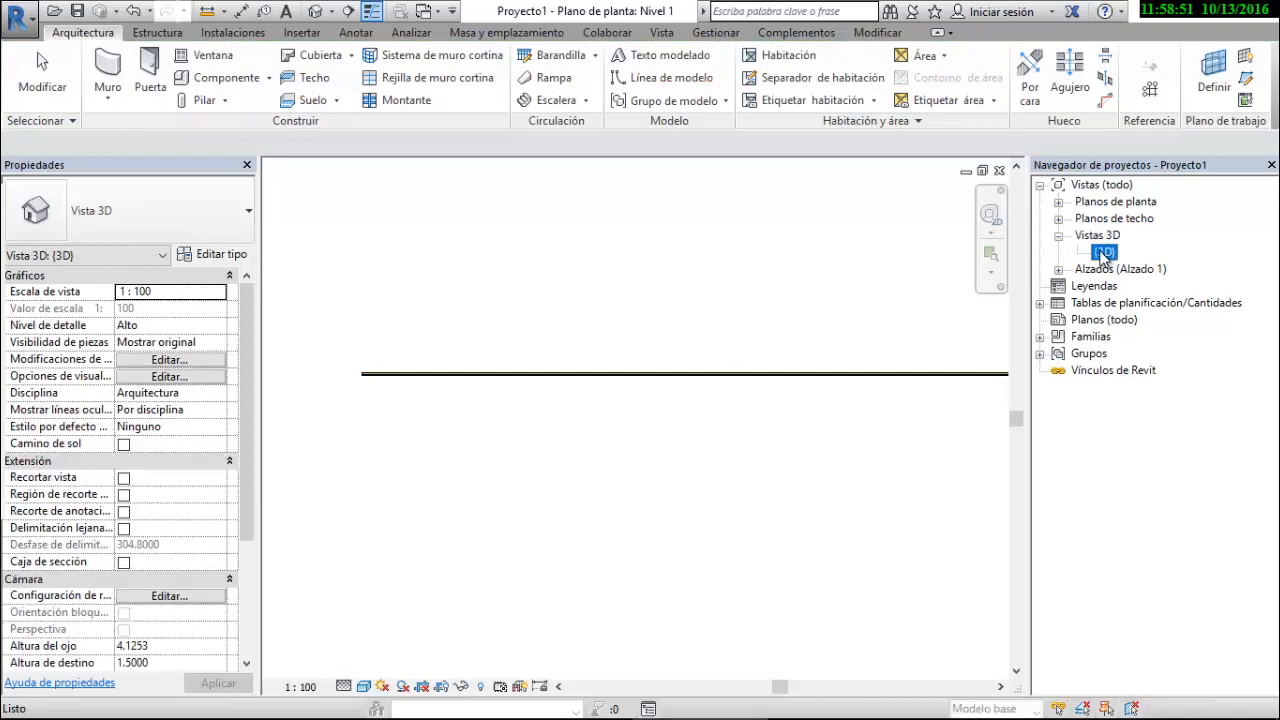
pyautogui.scroll(-2, 766, 362)
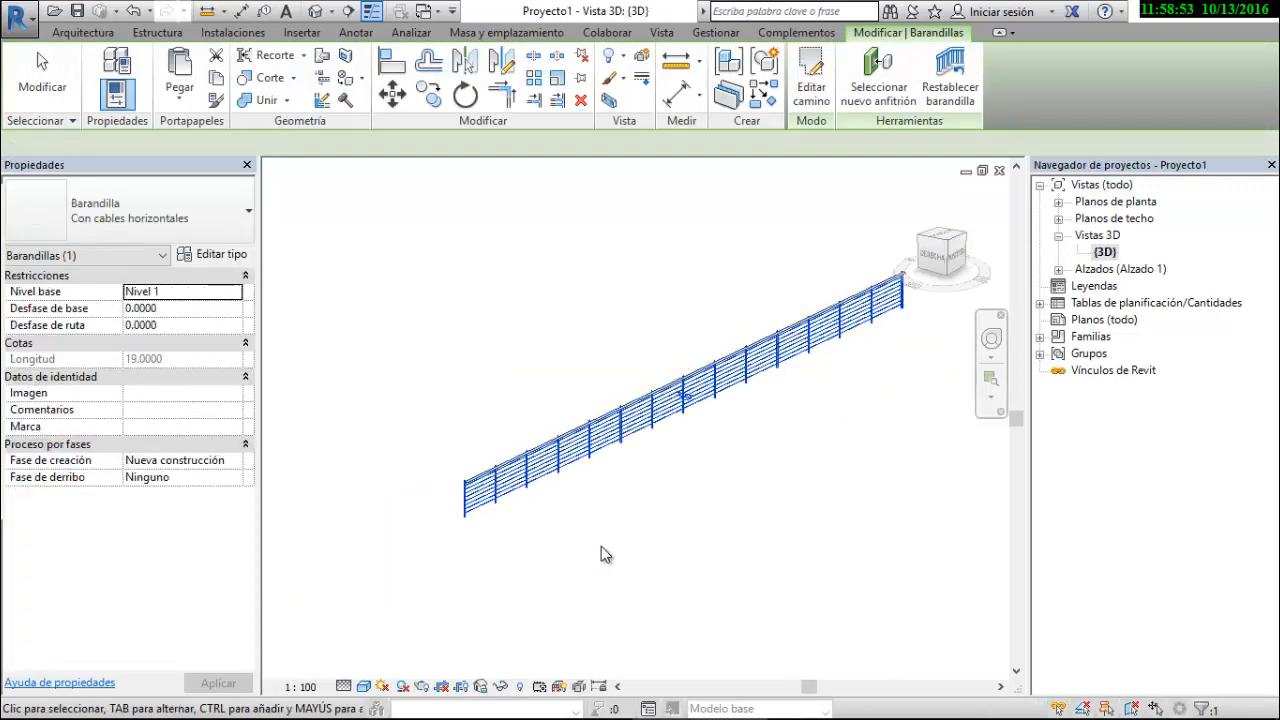
pyautogui.scroll(3, 540, 582)
pyautogui.scroll(2, 345, 275)
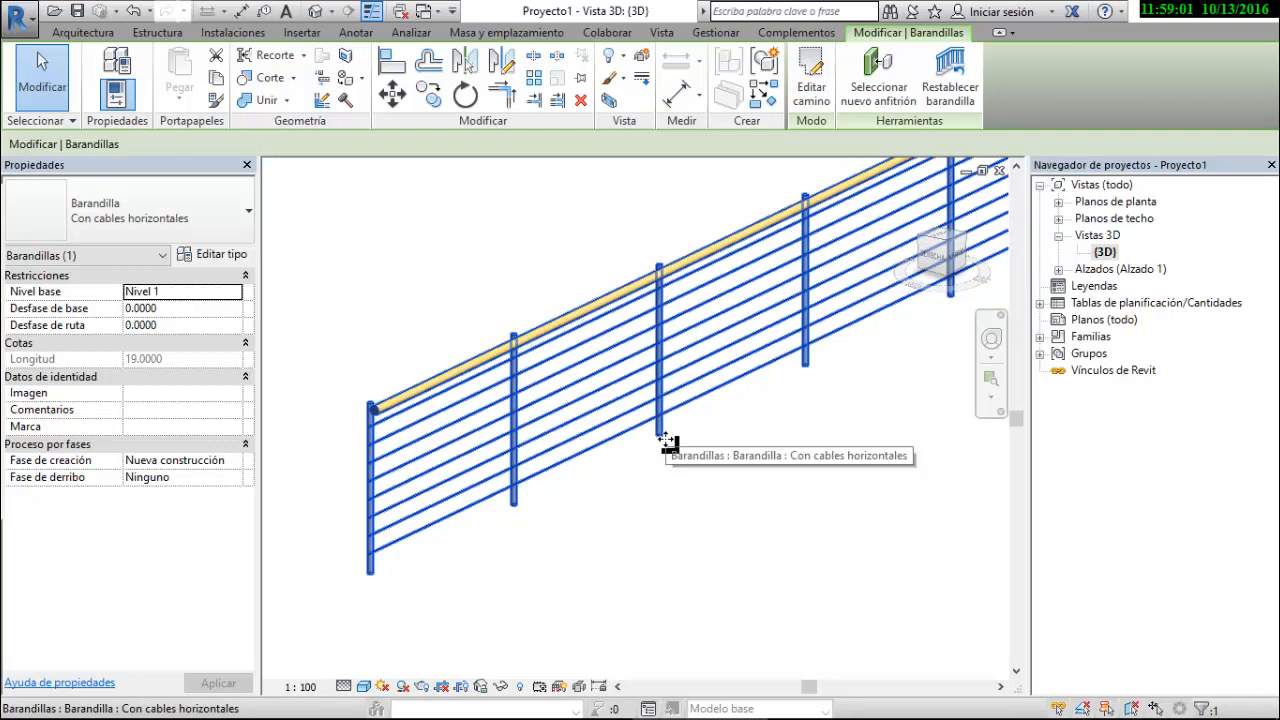
pyautogui.click(668, 486)
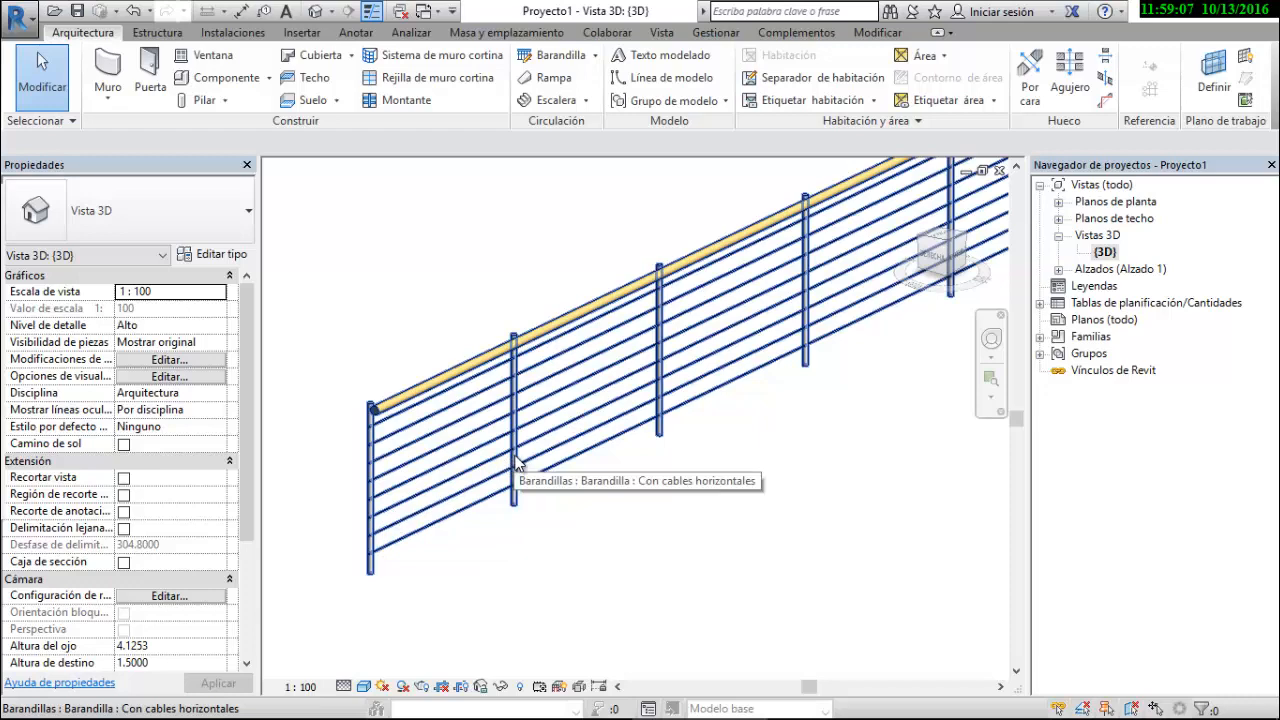
pyautogui.scroll(3, 478, 482)
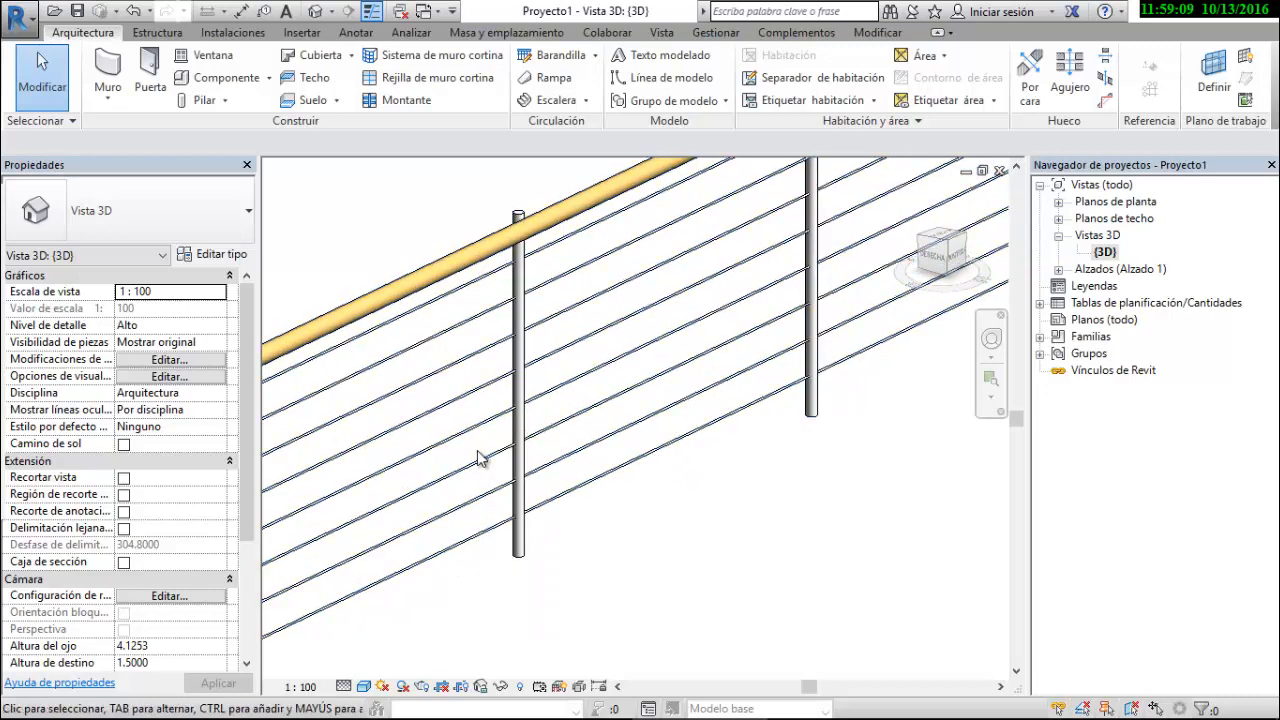
pyautogui.scroll(-5, 632, 425)
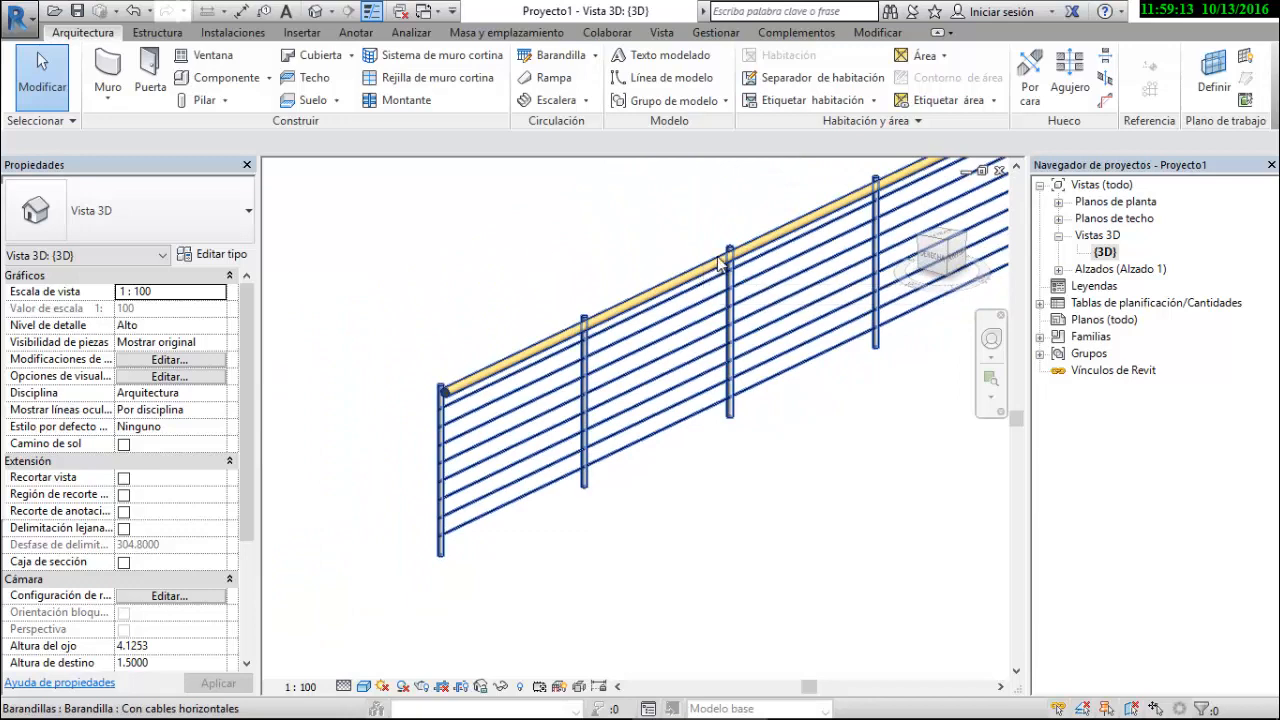
pyautogui.scroll(-4, 700, 328)
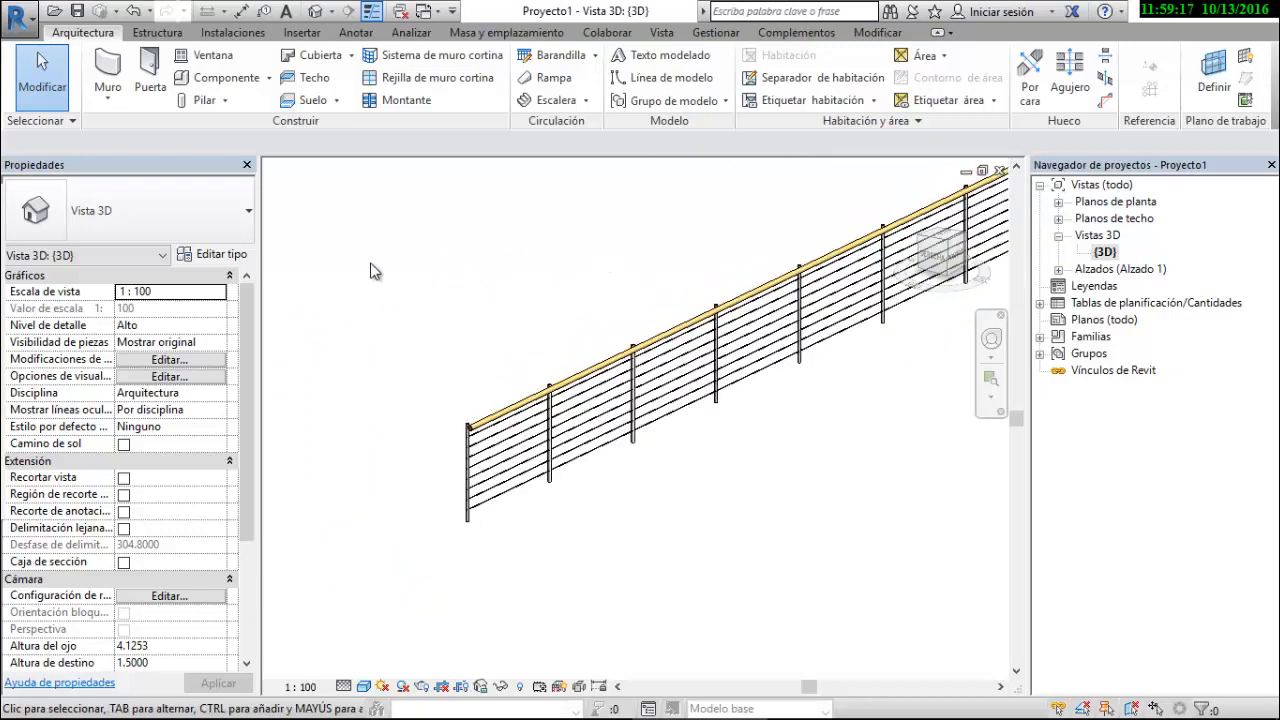
# Open the type properties of the Con cables horizontales railing and widen and reposition the dialog to see its parameters
pyautogui.click(218, 255)
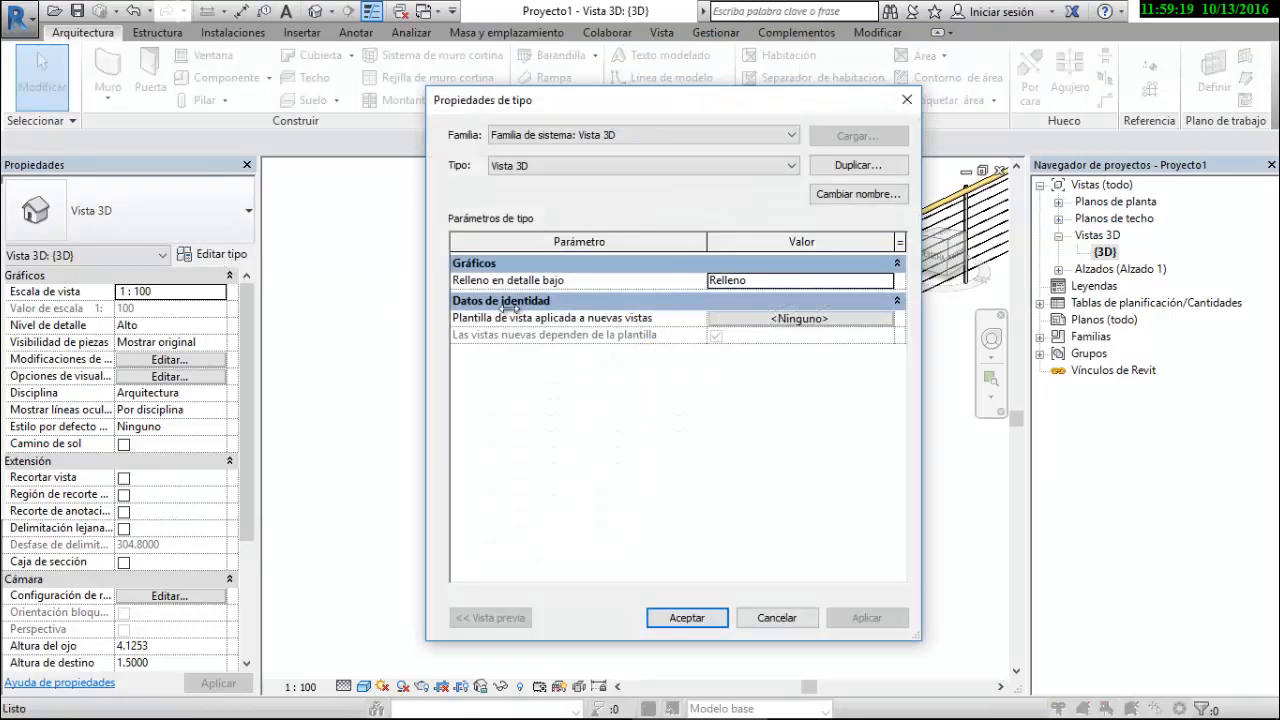
pyautogui.click(776, 618)
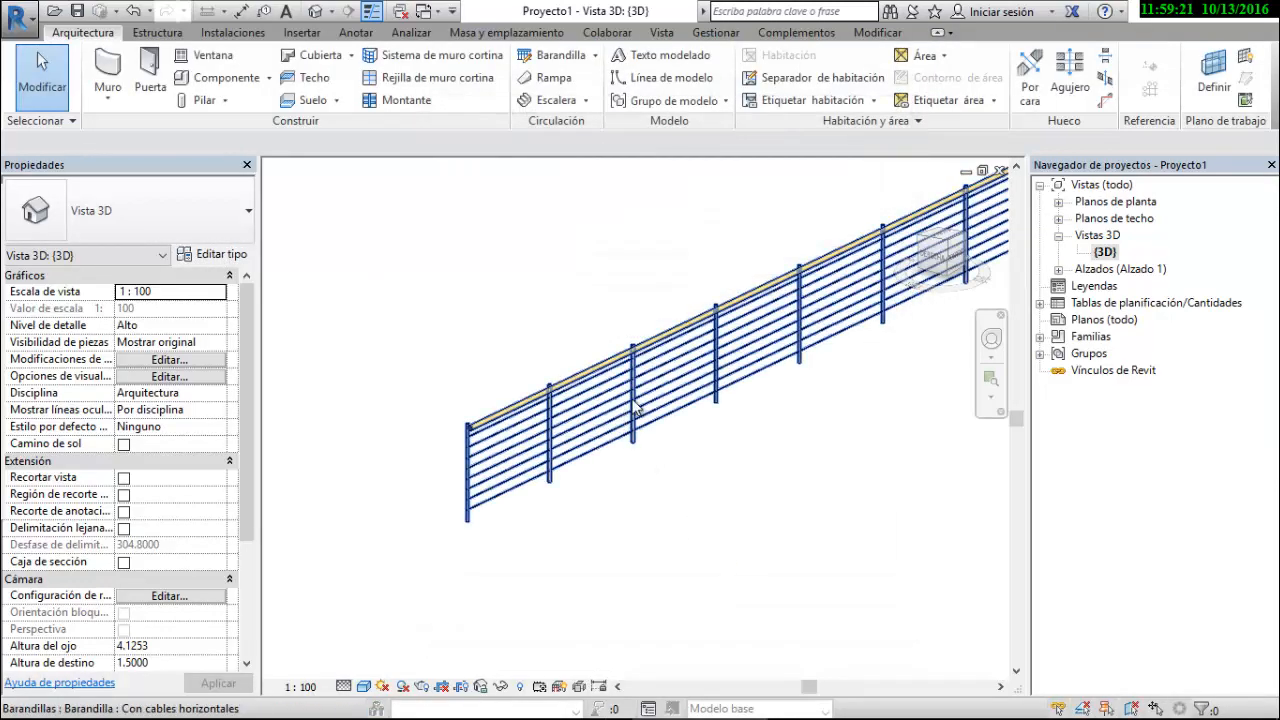
pyautogui.click(625, 405)
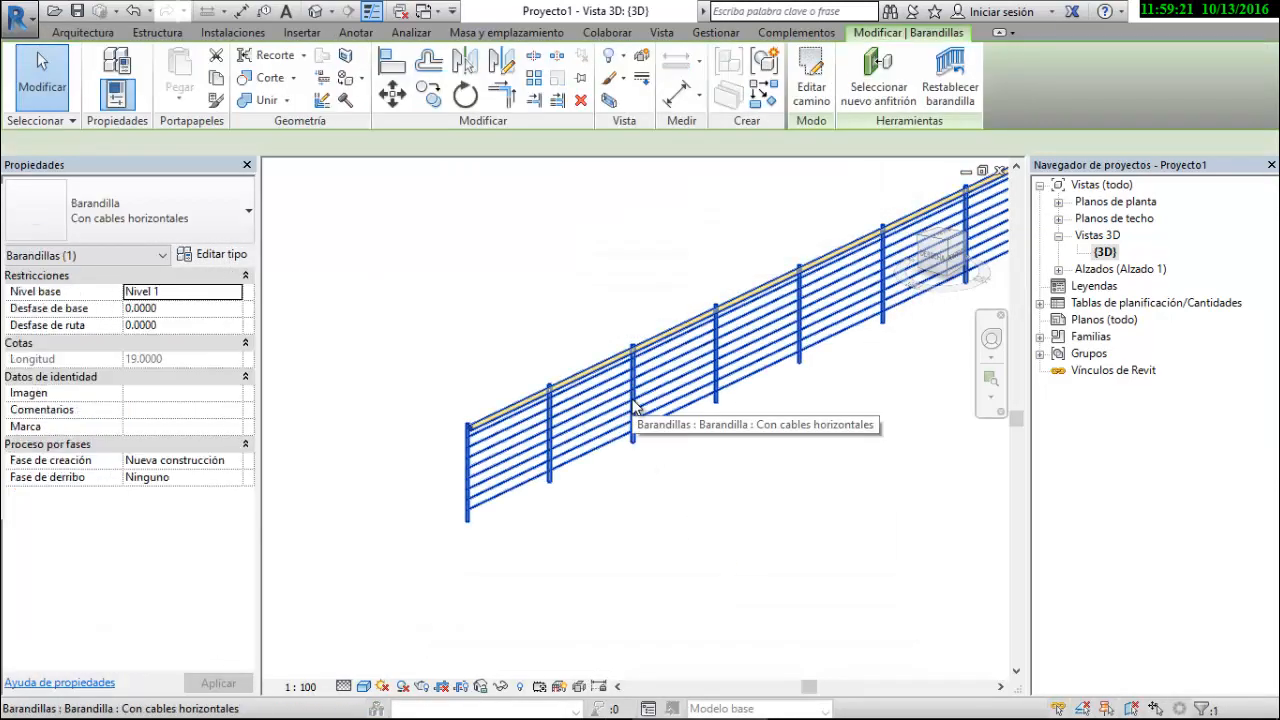
pyautogui.click(247, 258)
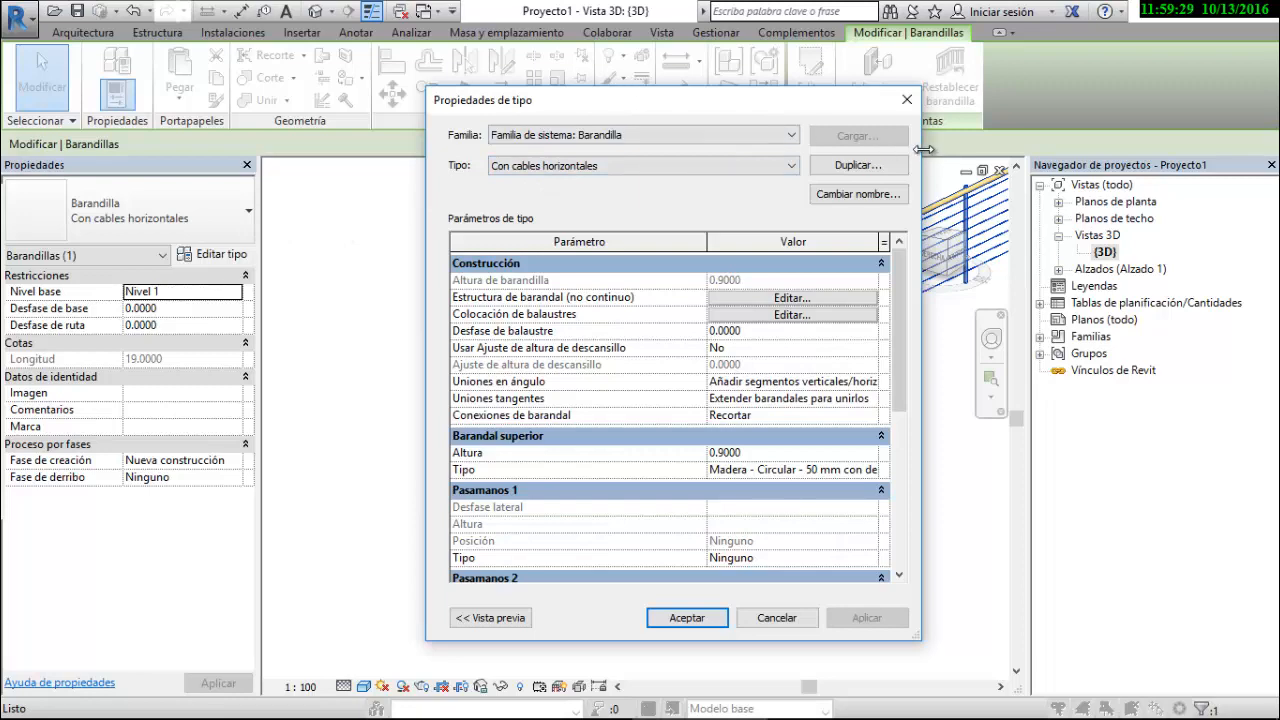
pyautogui.moveTo(923, 149); pyautogui.dragTo(1232, 149)
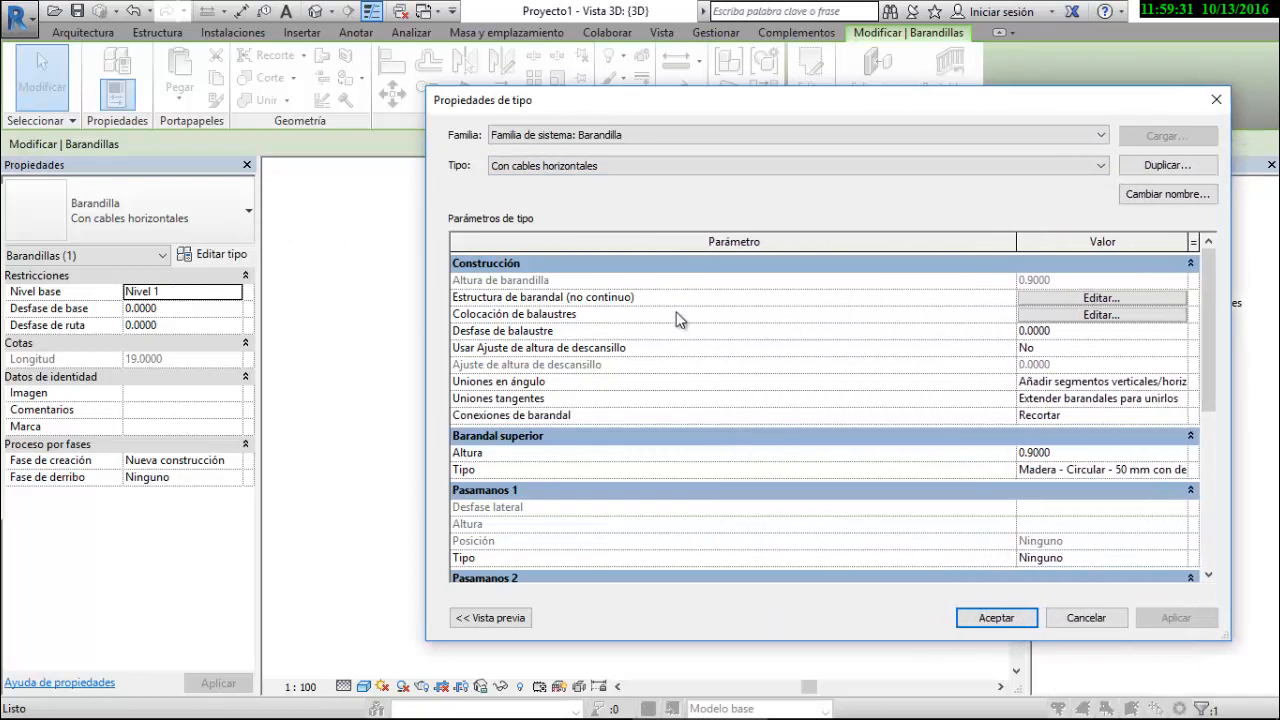
pyautogui.moveTo(604, 103); pyautogui.dragTo(645, 66)
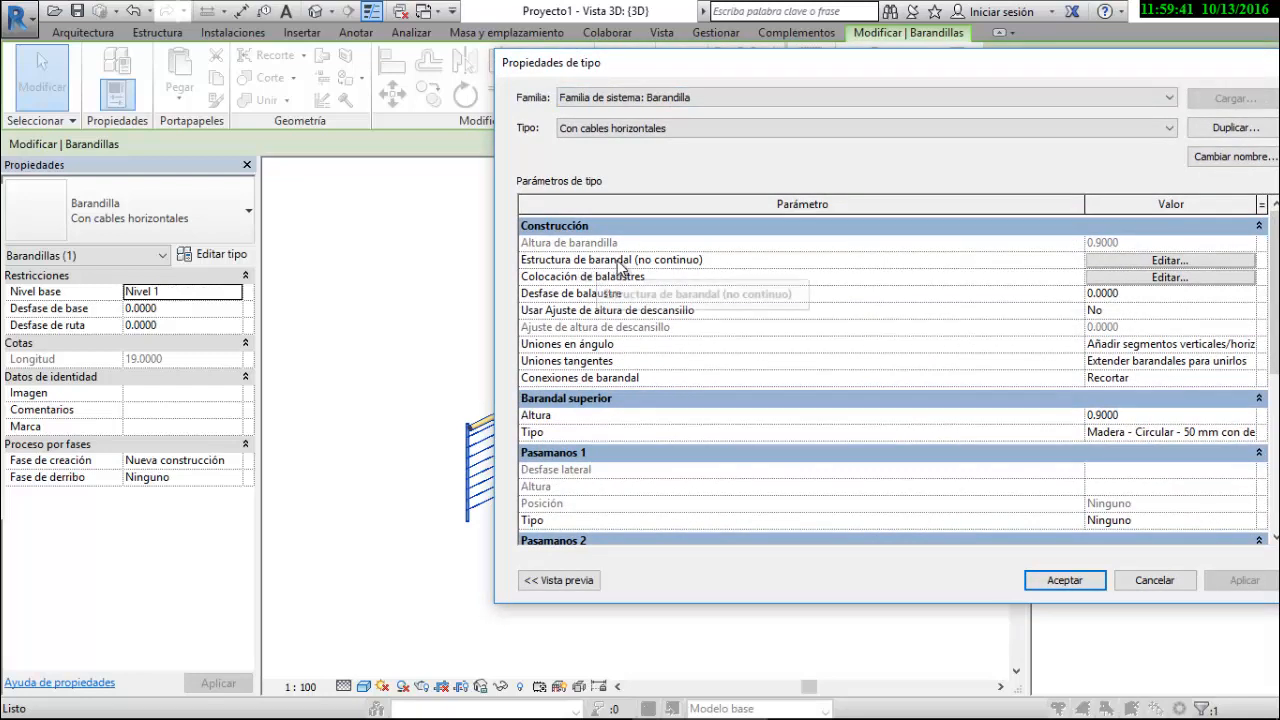
# Close the railing's type properties without changes and open the Nivel 1 floor plan
pyautogui.moveTo(690, 63); pyautogui.dragTo(731, 64)
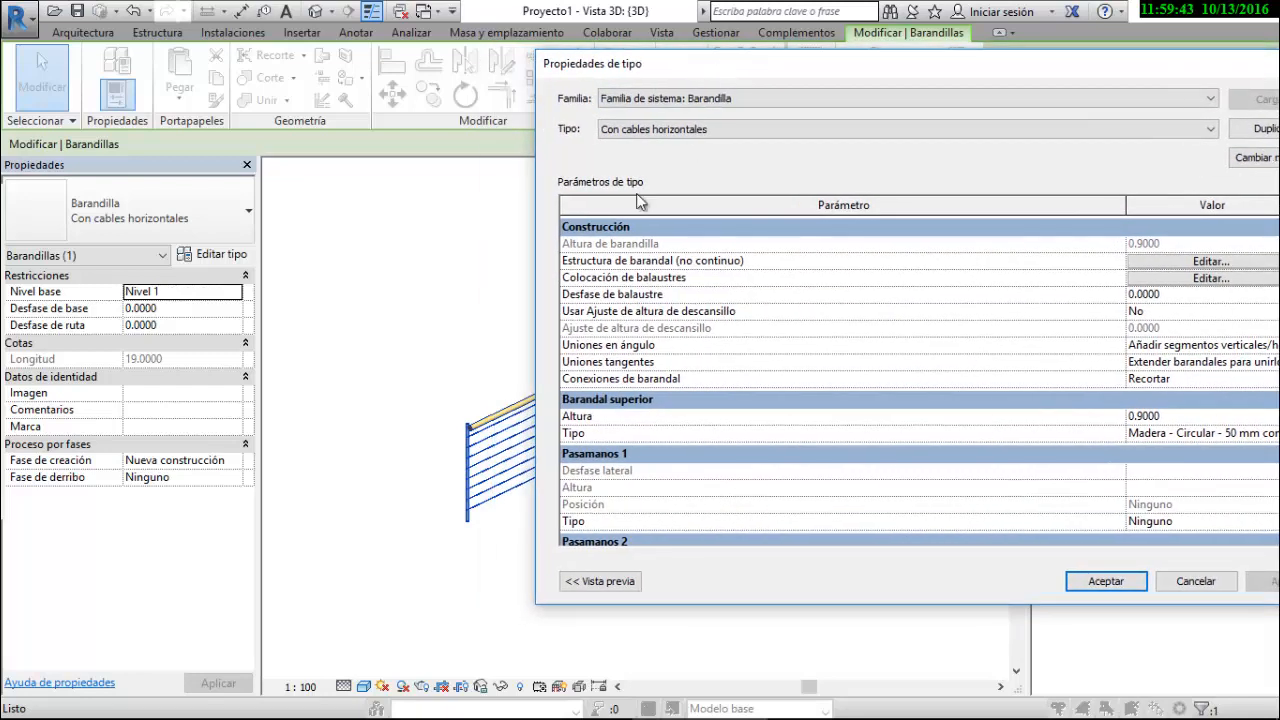
pyautogui.click(1200, 586)
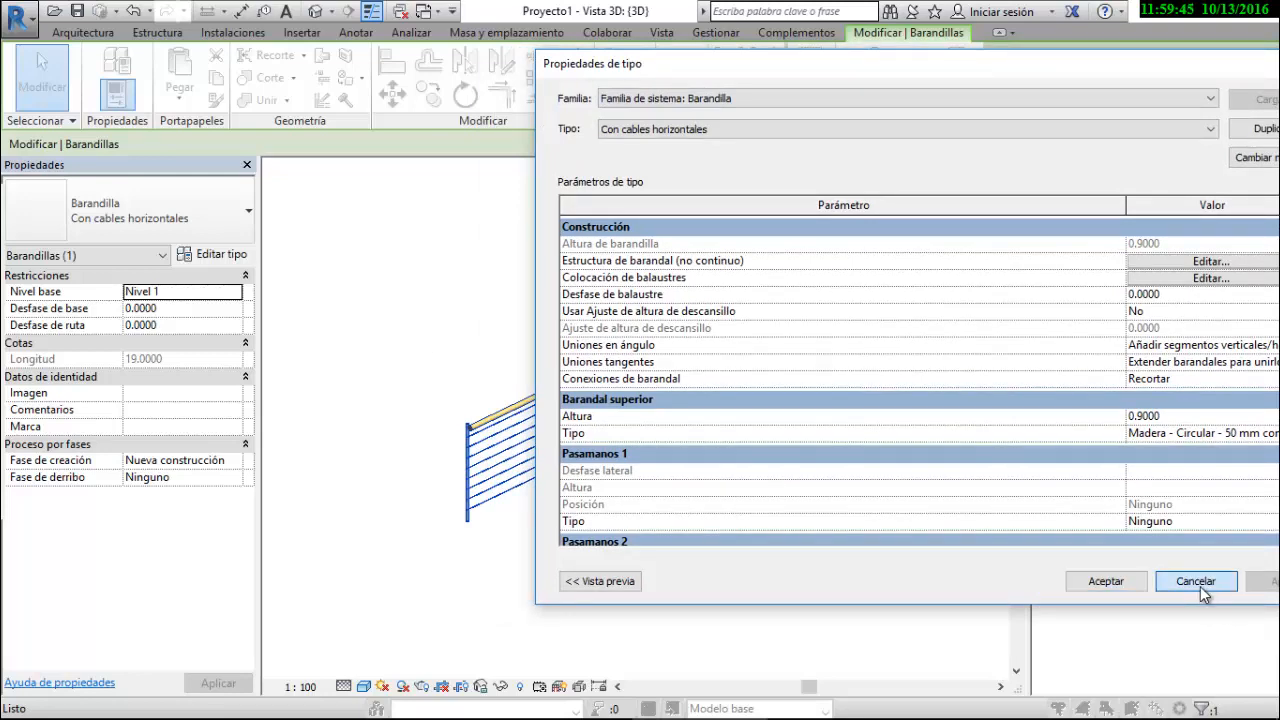
pyautogui.doubleClick(1105, 203)
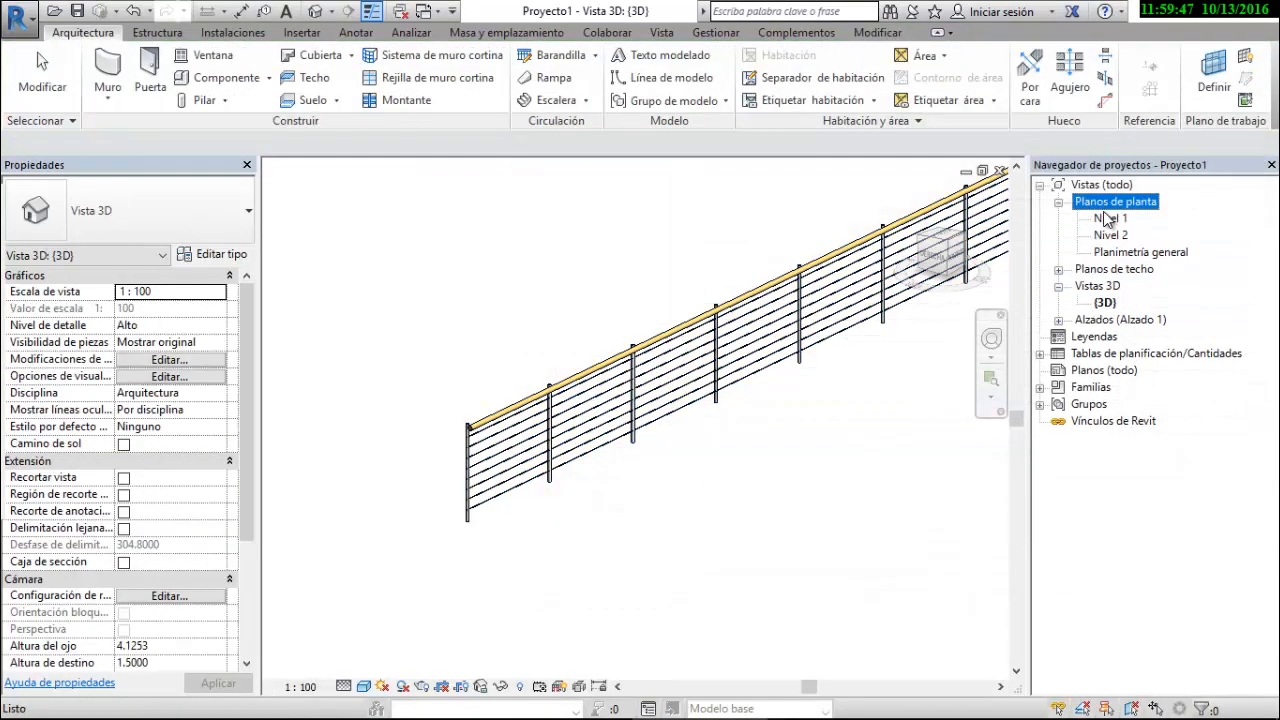
pyautogui.doubleClick(1110, 219)
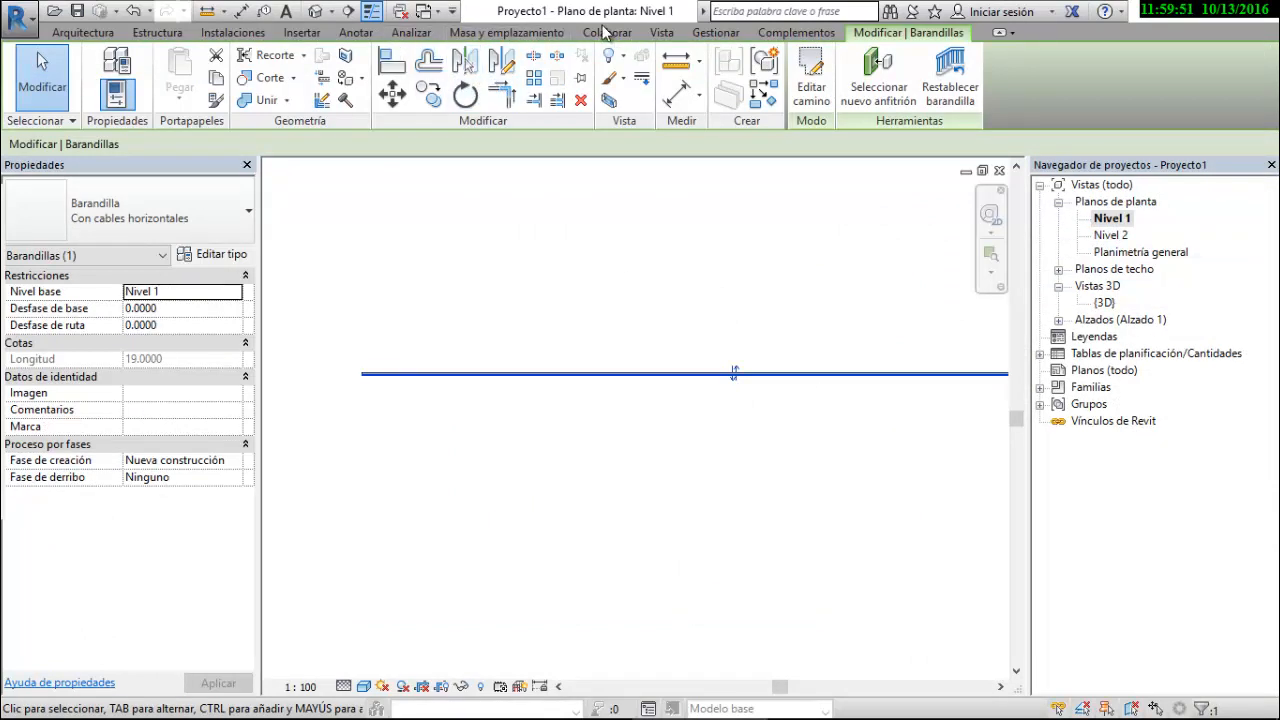
# Draw a vertical section line crossing the railing near its left end in the plan
pyautogui.click(660, 33)
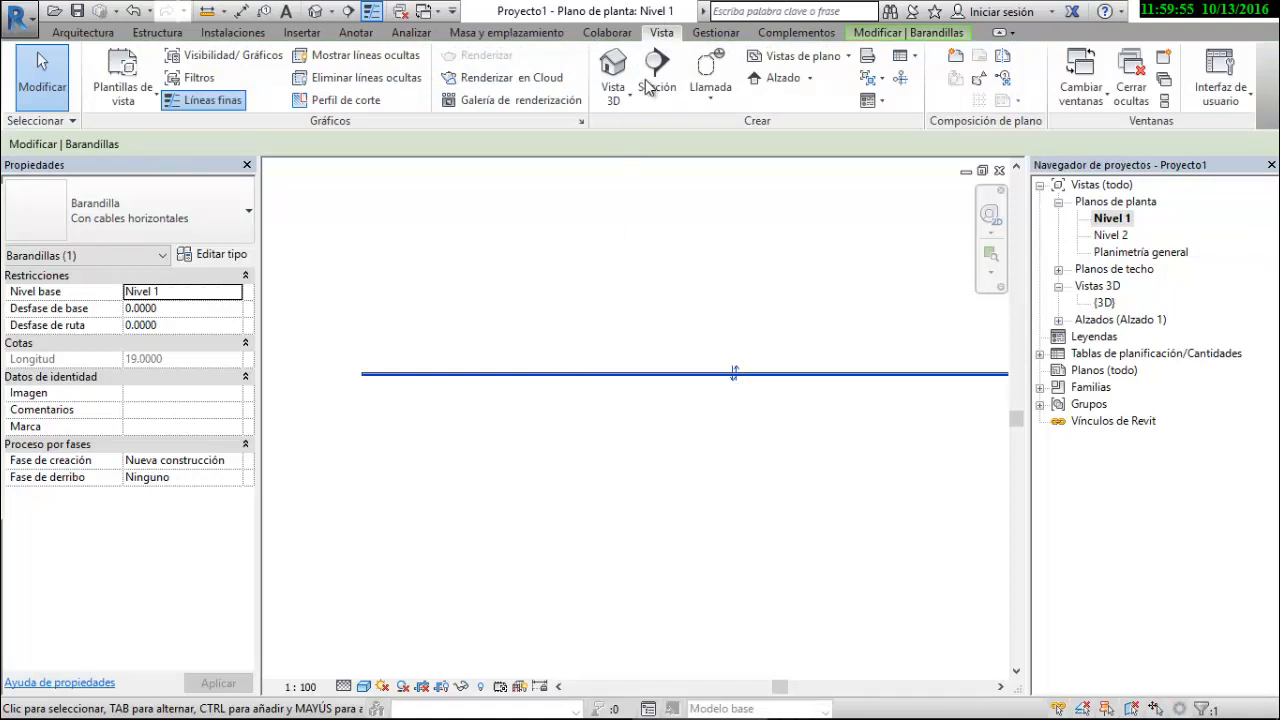
pyautogui.click(655, 88)
pyautogui.click(484, 442)
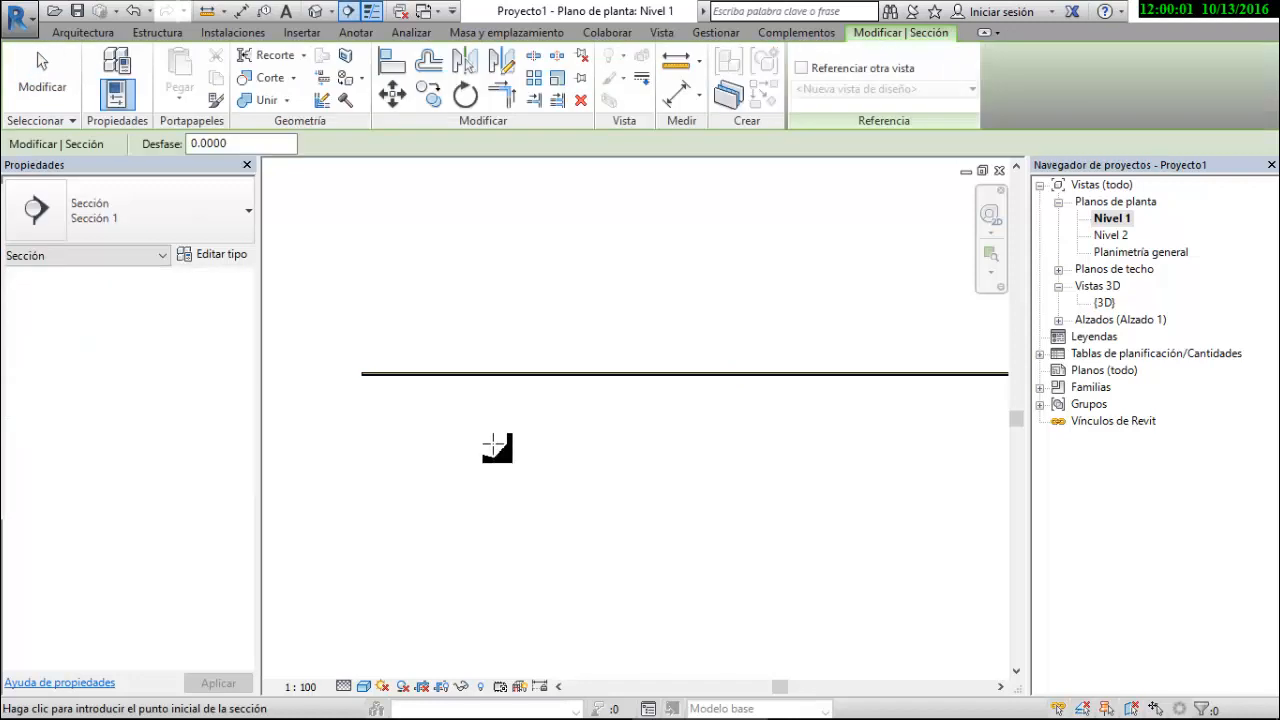
pyautogui.click(492, 443)
pyautogui.click(492, 290)
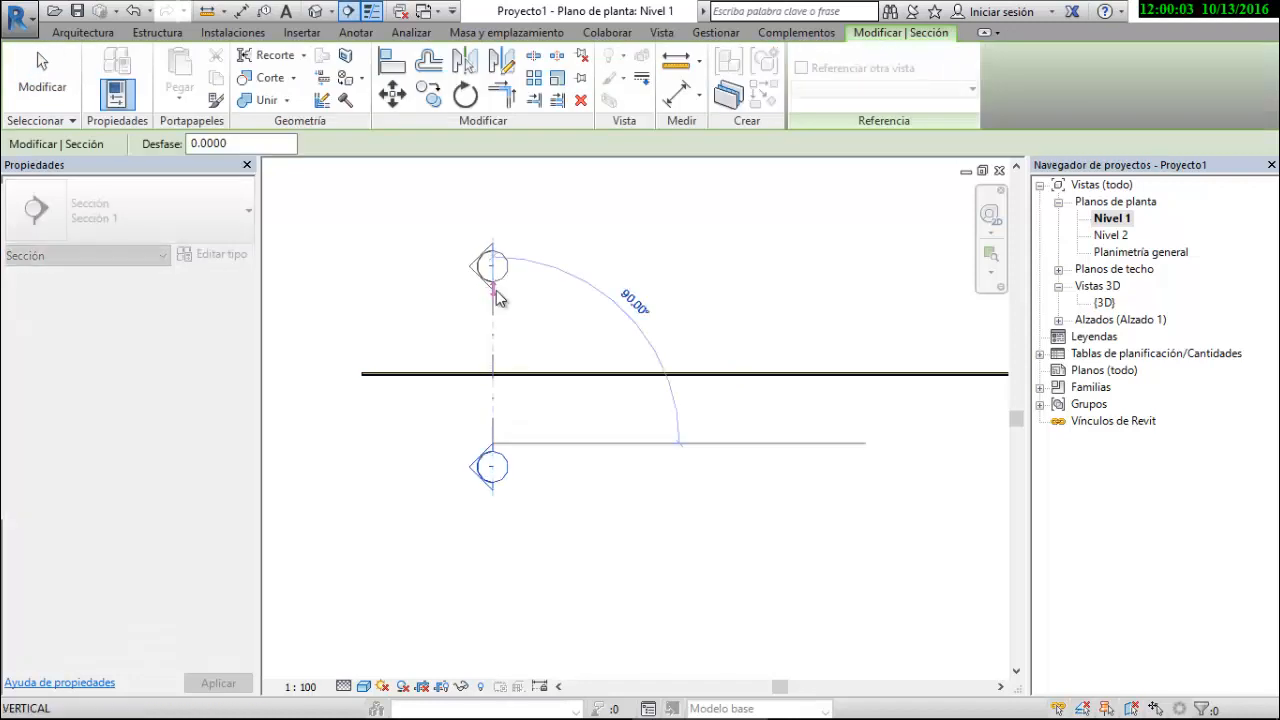
pyautogui.press('Escape')
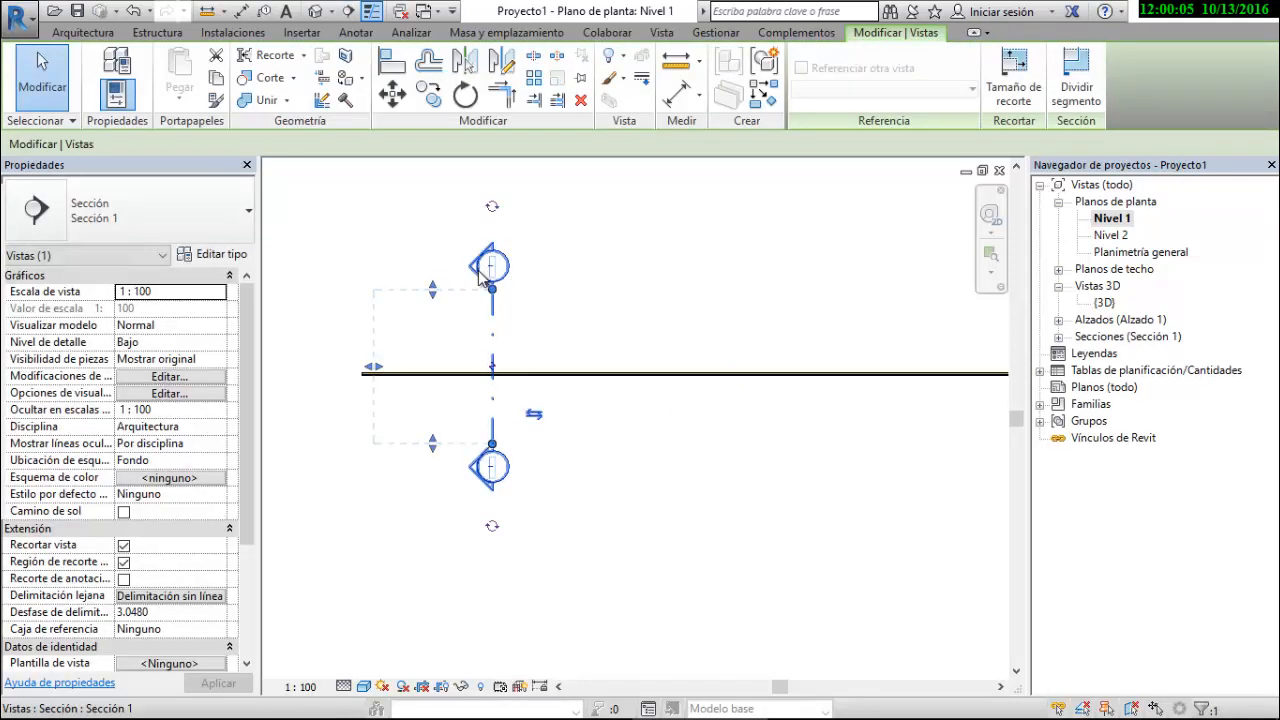
pyautogui.press('Escape')
pyautogui.click(480, 272)
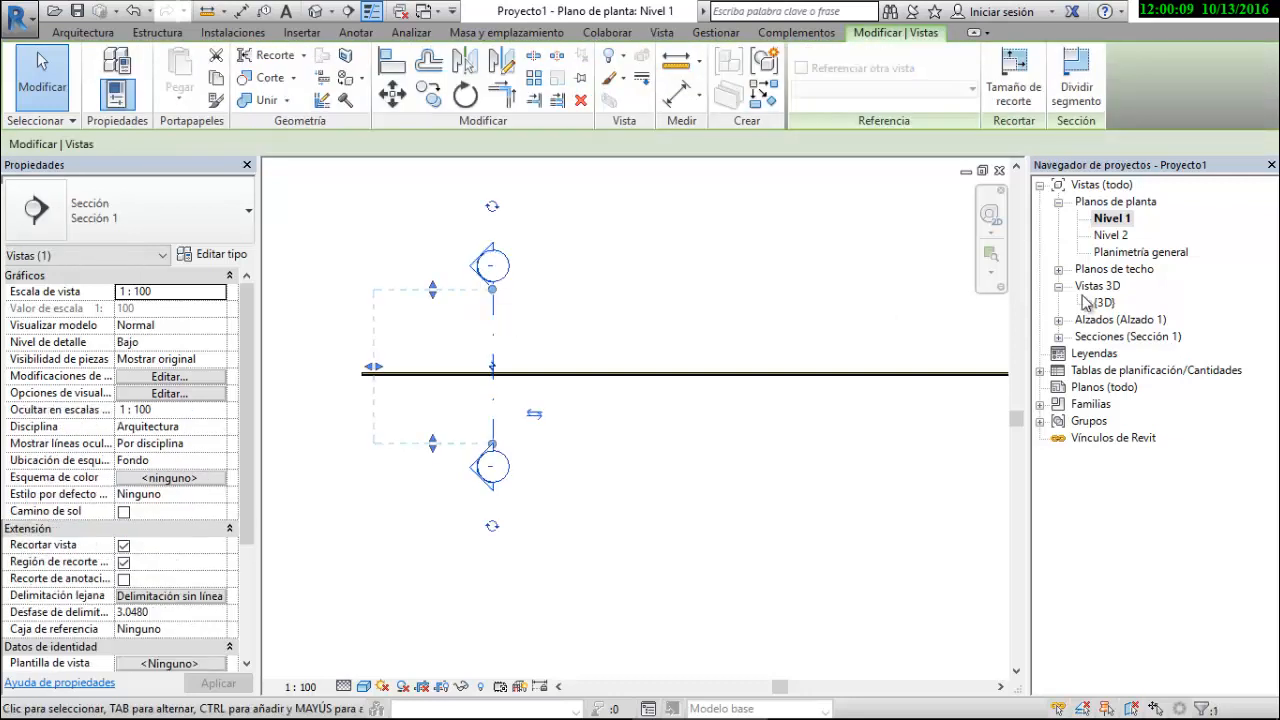
# Open the Sección 1 view and get a close view of the railing's profile above Nivel 1
pyautogui.doubleClick(1112, 337)
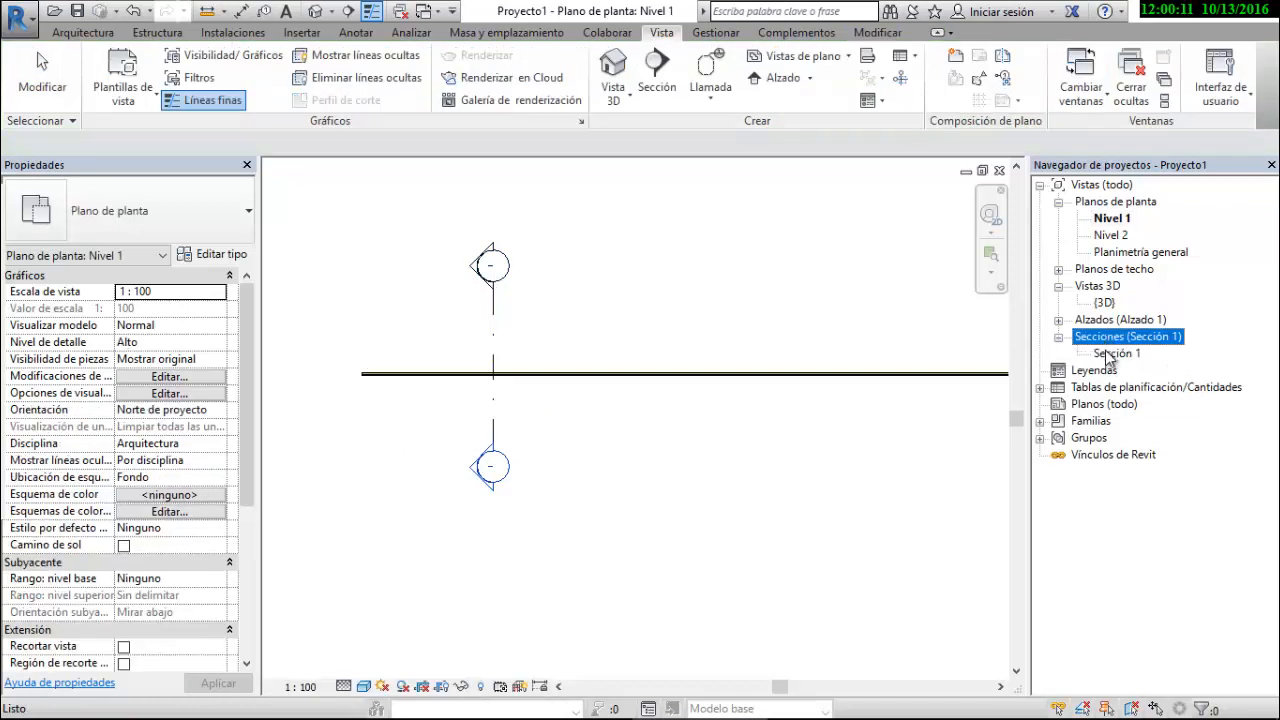
pyautogui.click(1112, 354)
pyautogui.doubleClick(1107, 353)
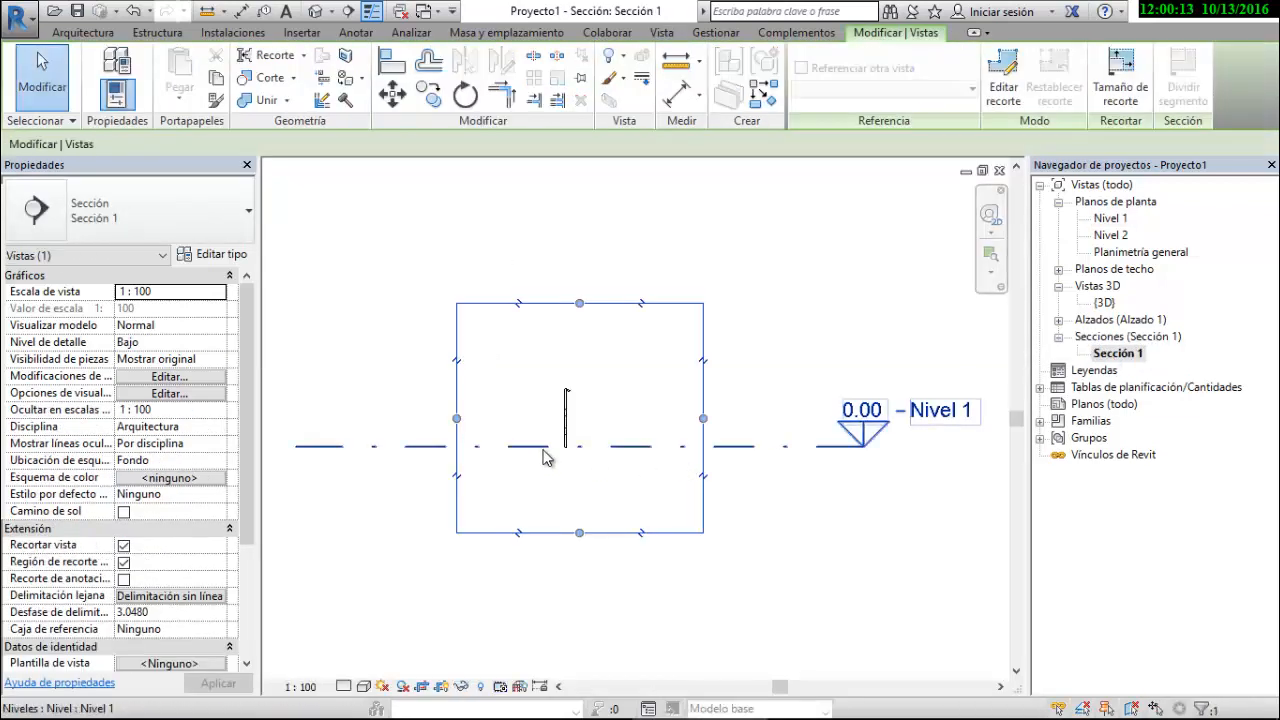
pyautogui.scroll(2, 543, 450)
pyautogui.scroll(2, 676, 337)
pyautogui.scroll(2, 620, 341)
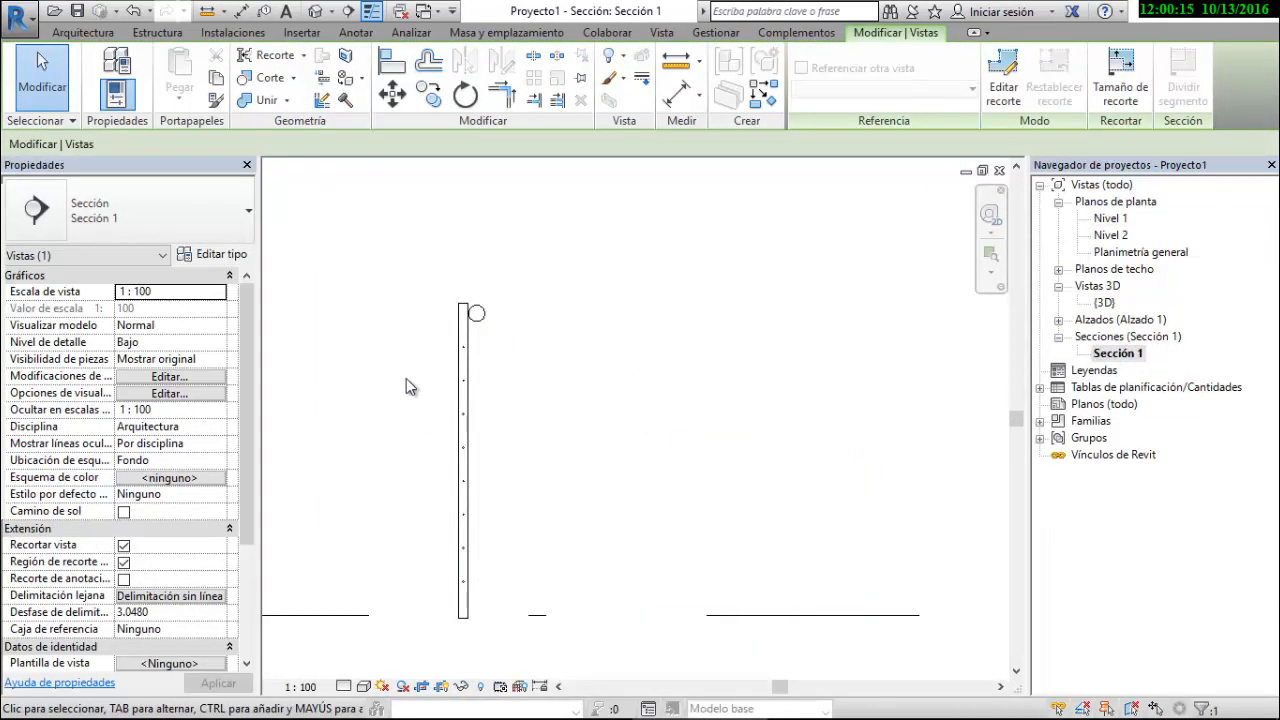
pyautogui.scroll(-3, 356, 284)
pyautogui.scroll(2, 560, 504)
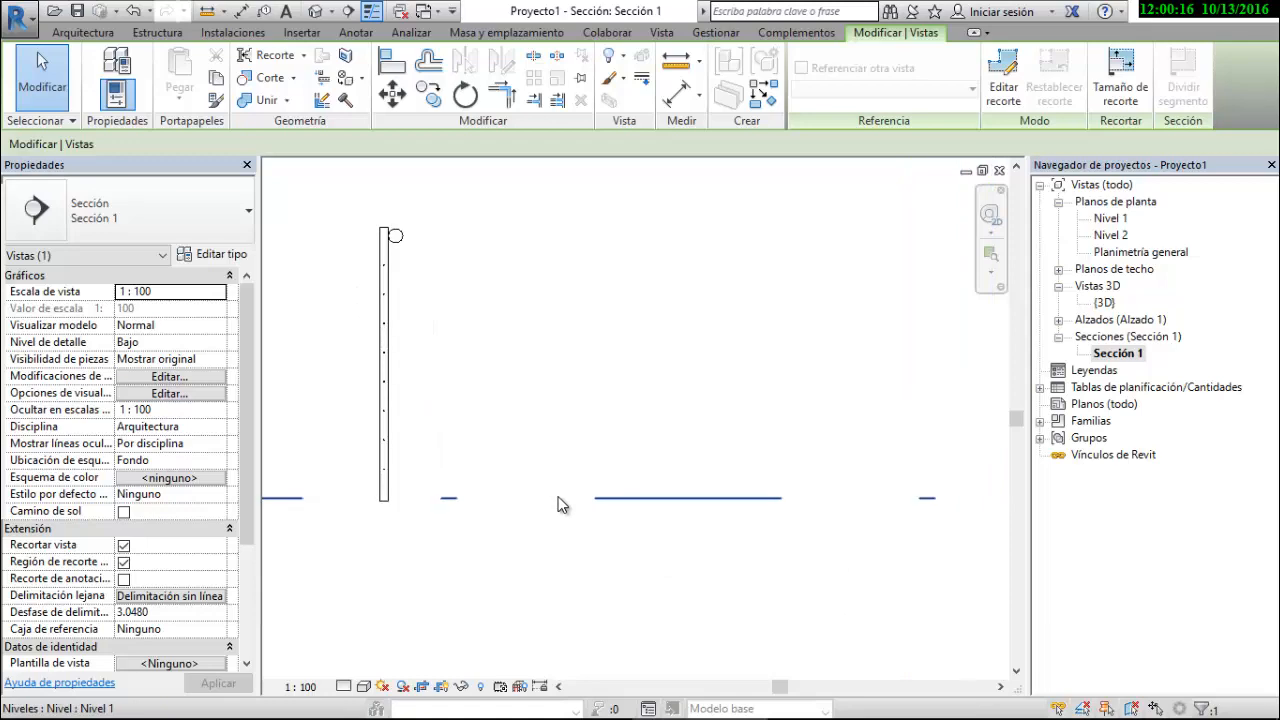
# Select the railing in the section and open its non-continuous rail structure from the type properties
pyautogui.click(323, 258)
pyautogui.click(384, 280)
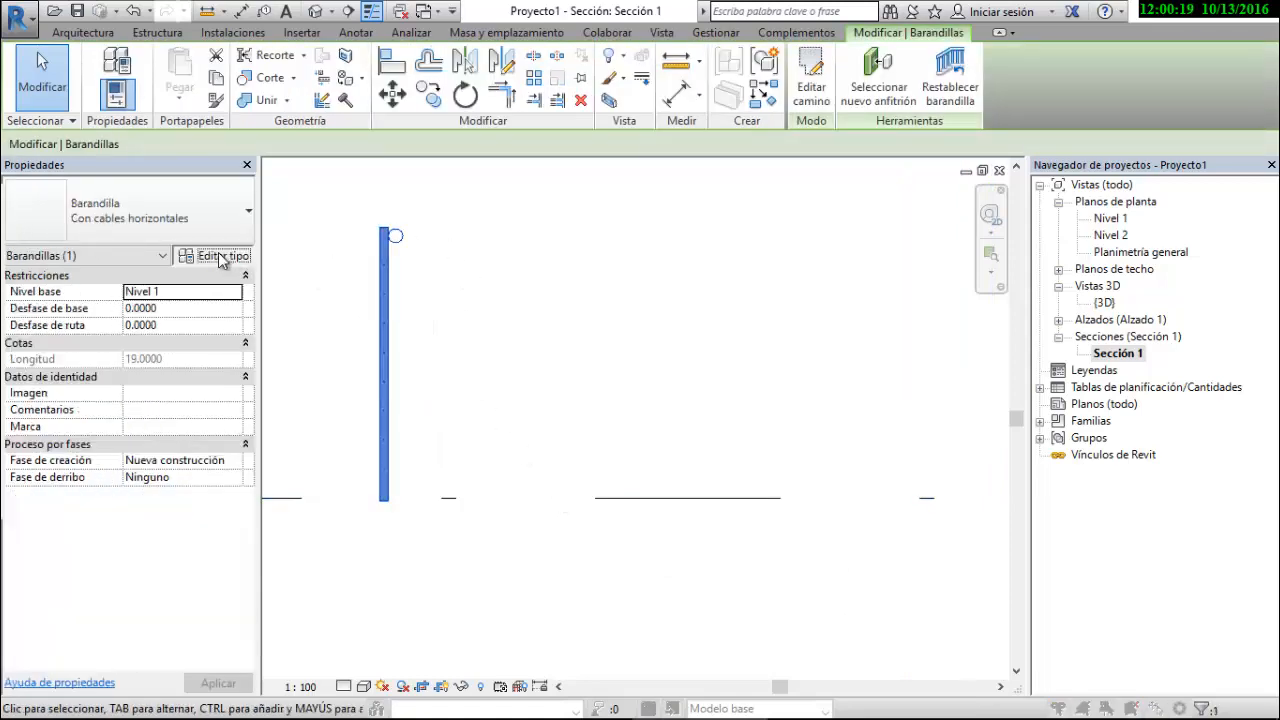
pyautogui.click(222, 257)
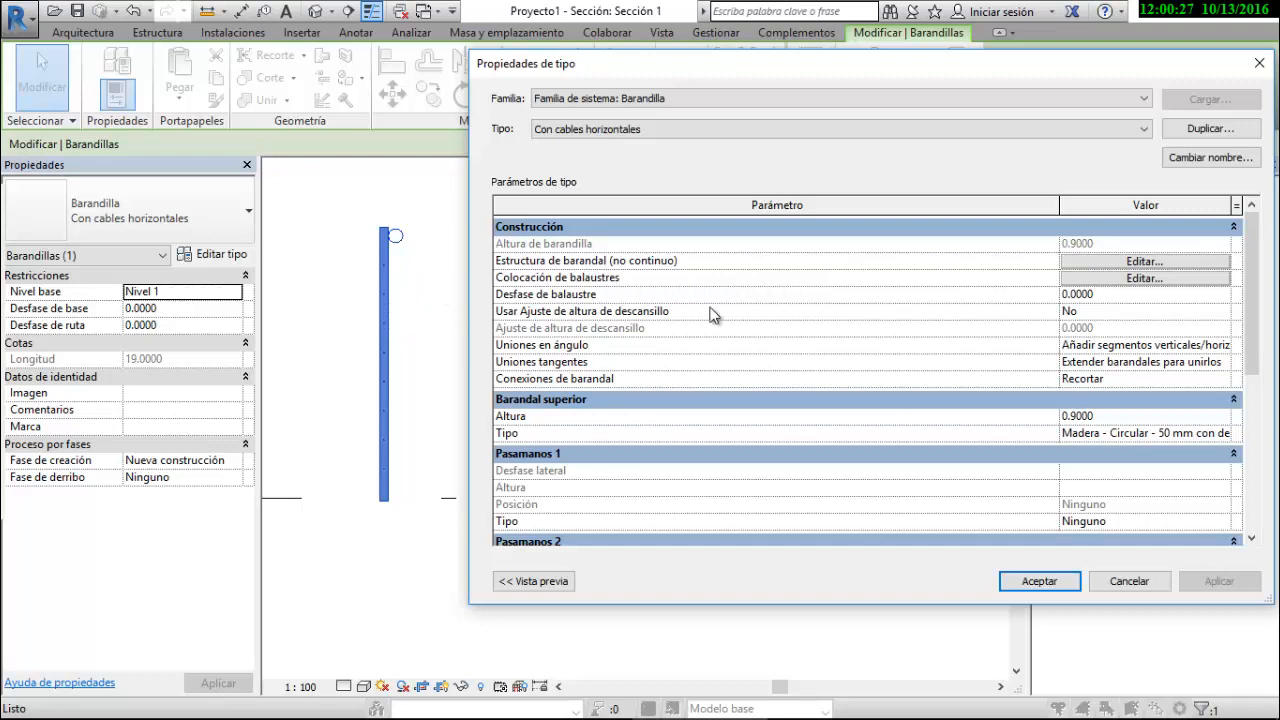
pyautogui.click(1151, 263)
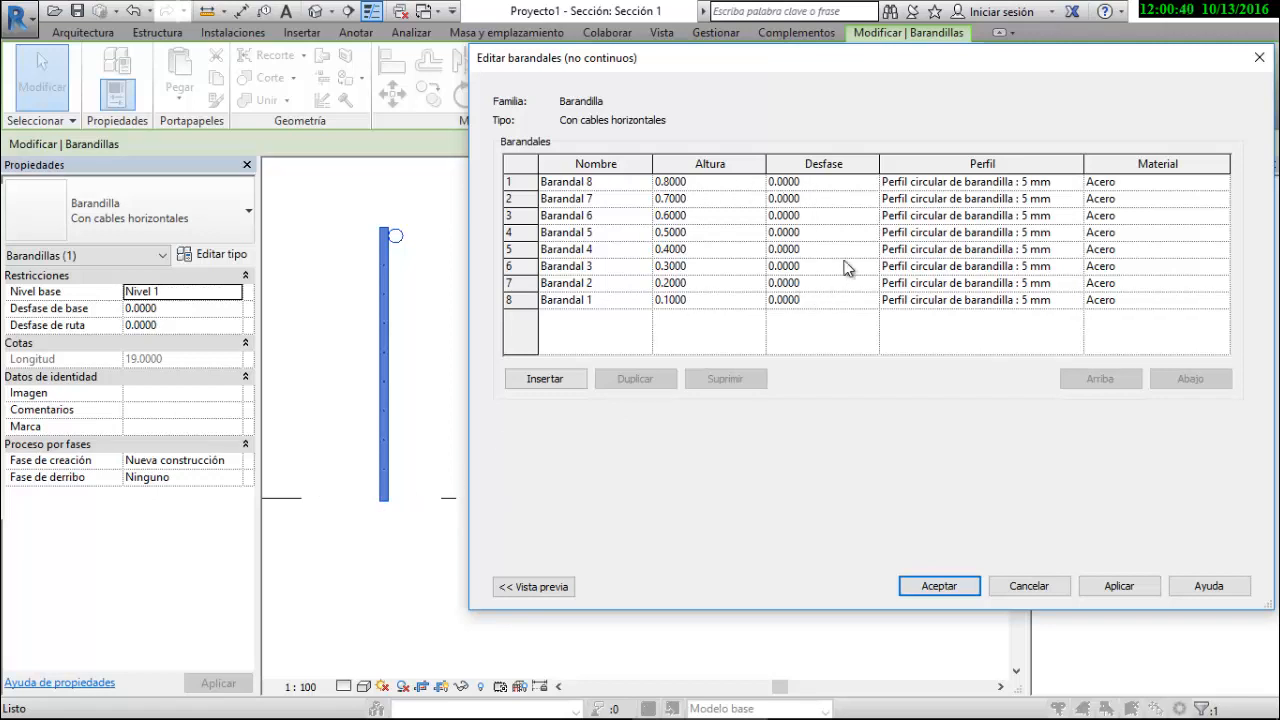
# Set Barandal 8's profile to Perfil montante de muro cortina : 10 x 40 cm and apply it to the railing
pyautogui.click(1002, 181)
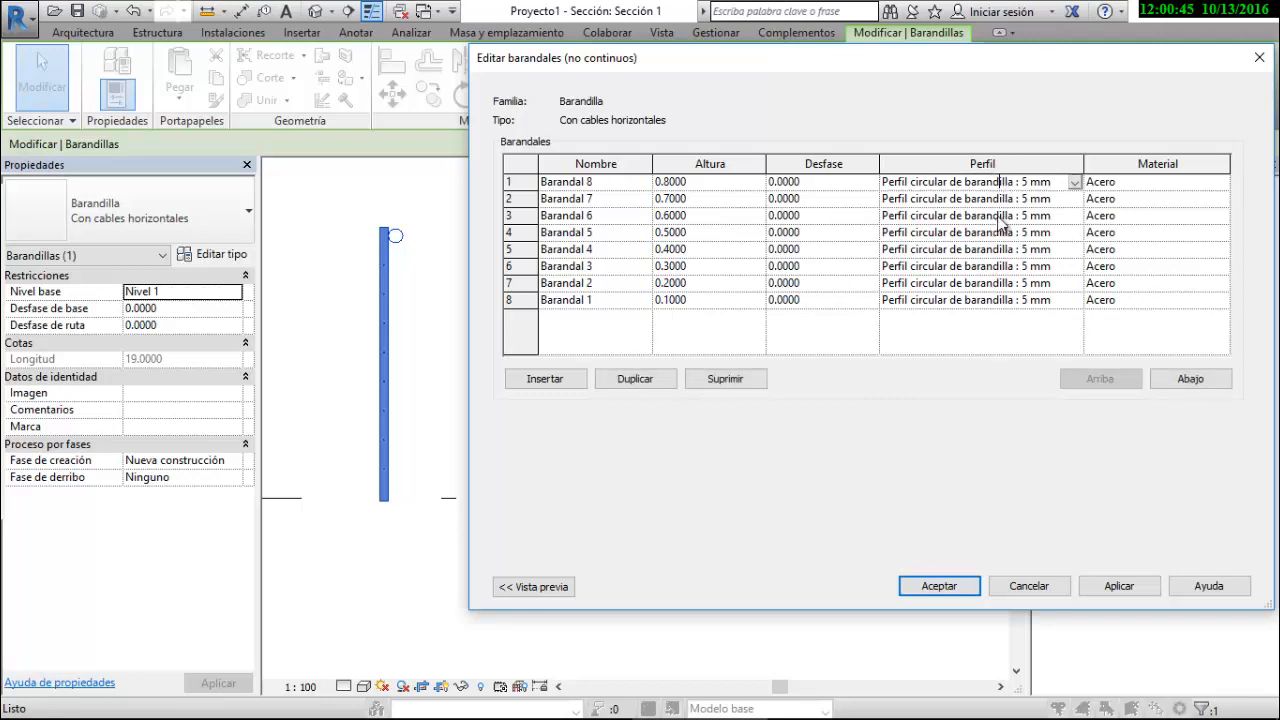
pyautogui.click(1076, 184)
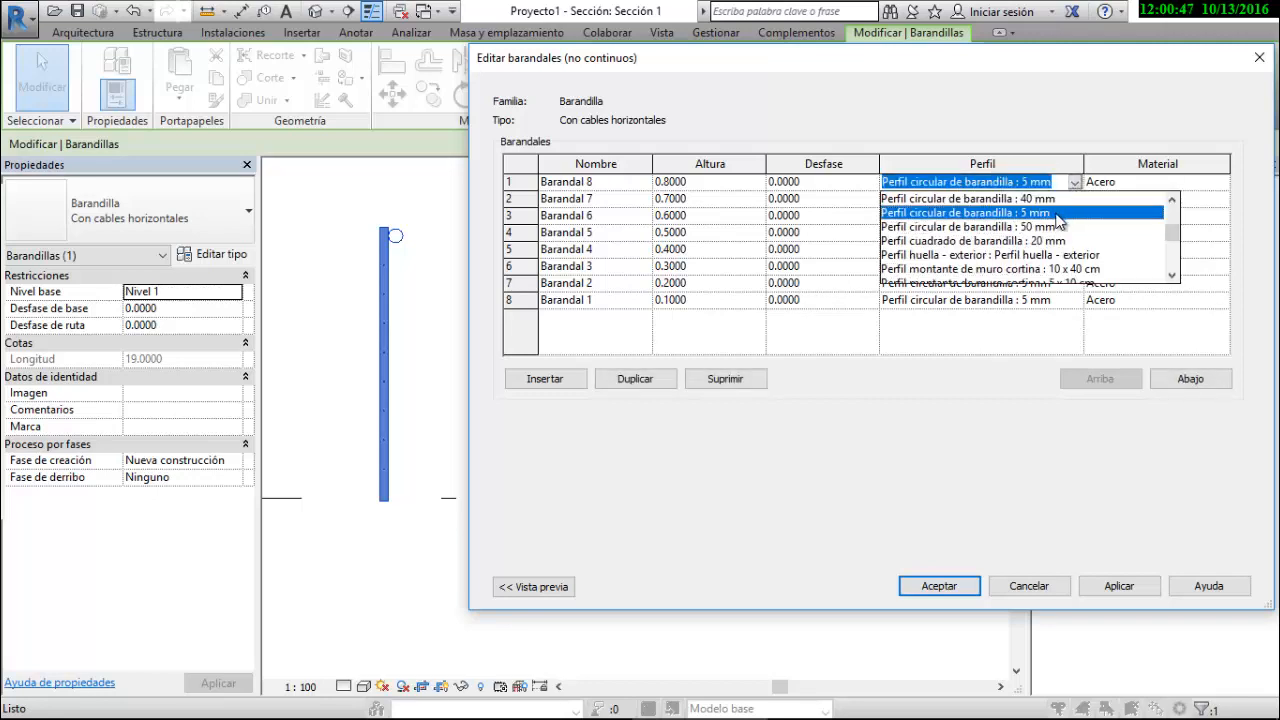
pyautogui.scroll(-1, 1038, 248)
pyautogui.scroll(-1, 1036, 248)
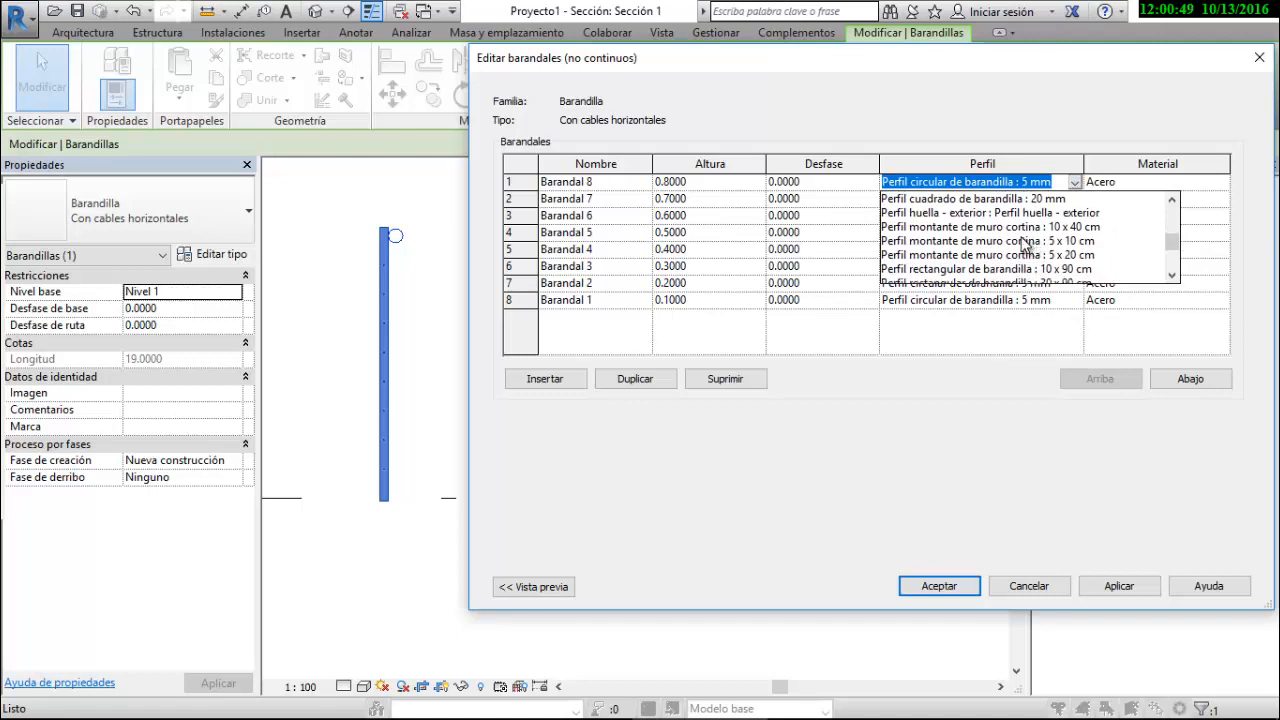
pyautogui.click(999, 228)
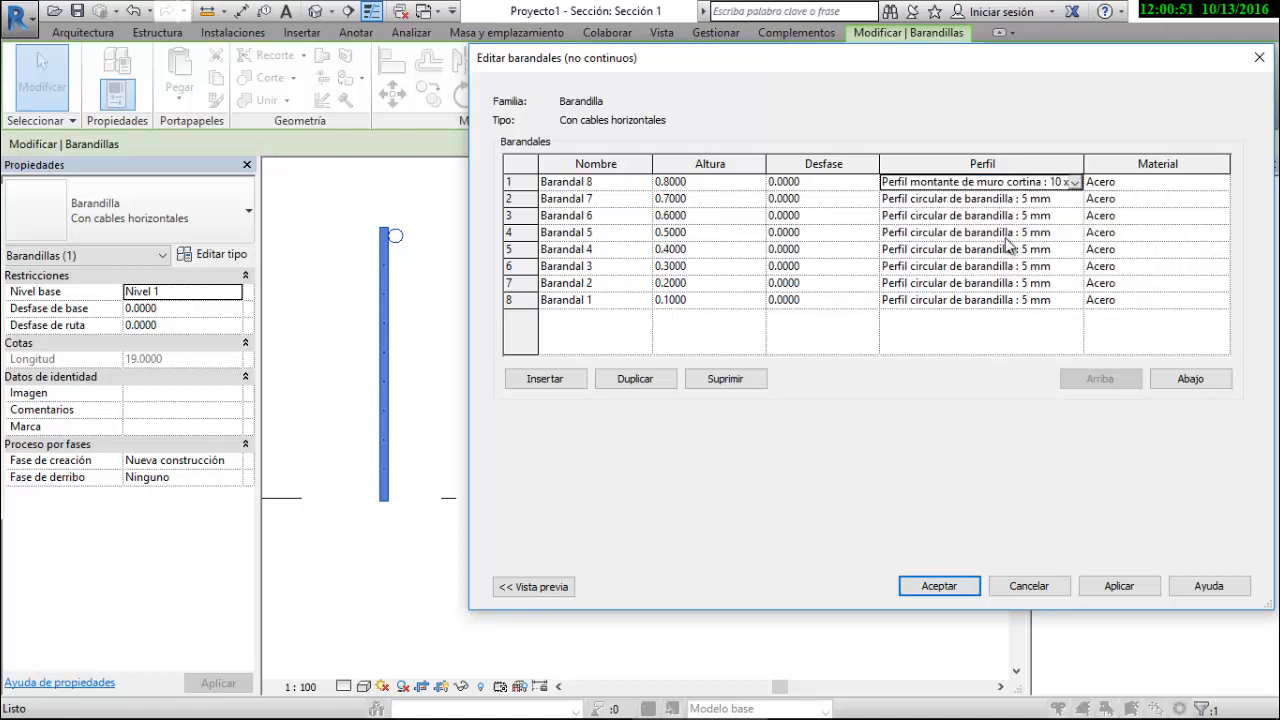
pyautogui.click(1118, 586)
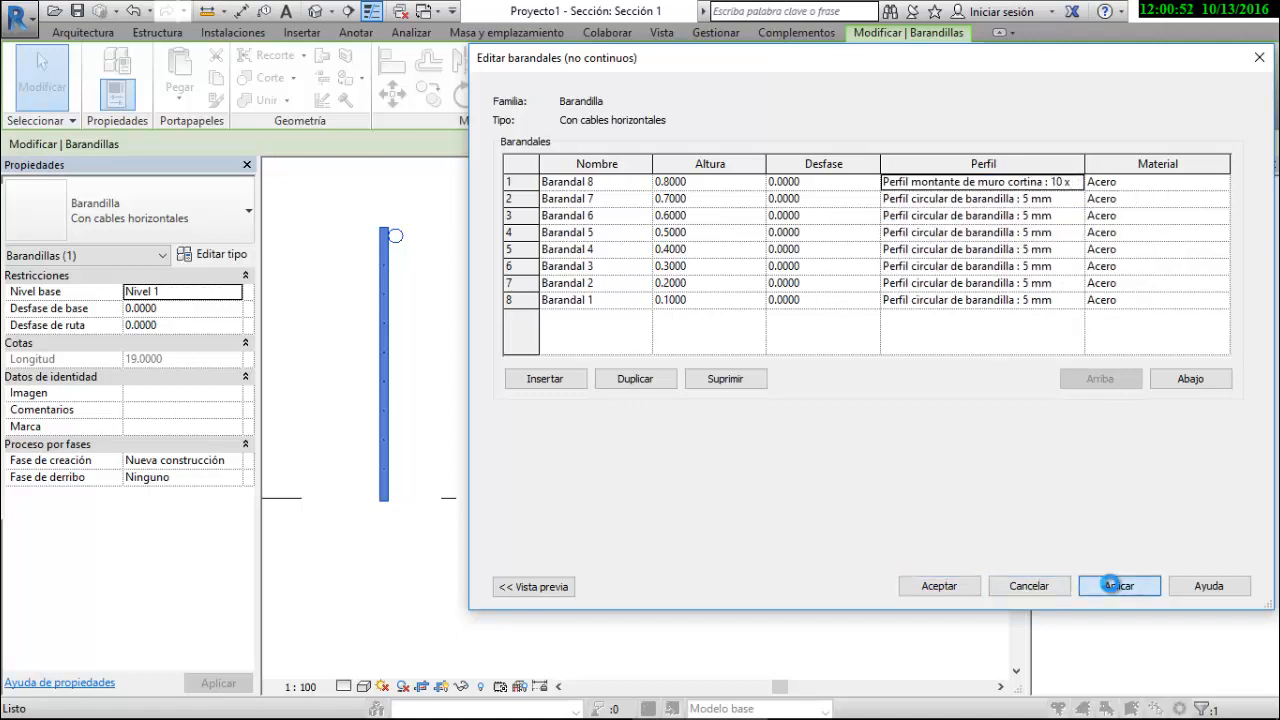
pyautogui.click(971, 589)
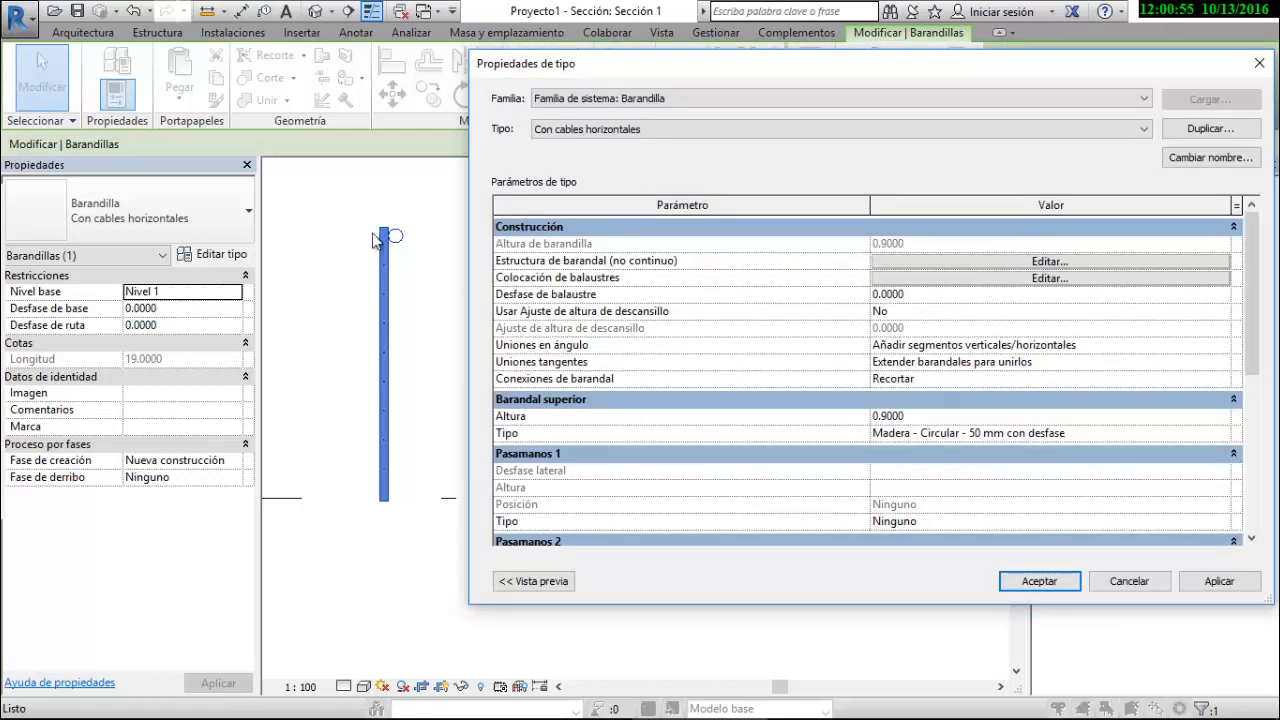
pyautogui.click(1212, 583)
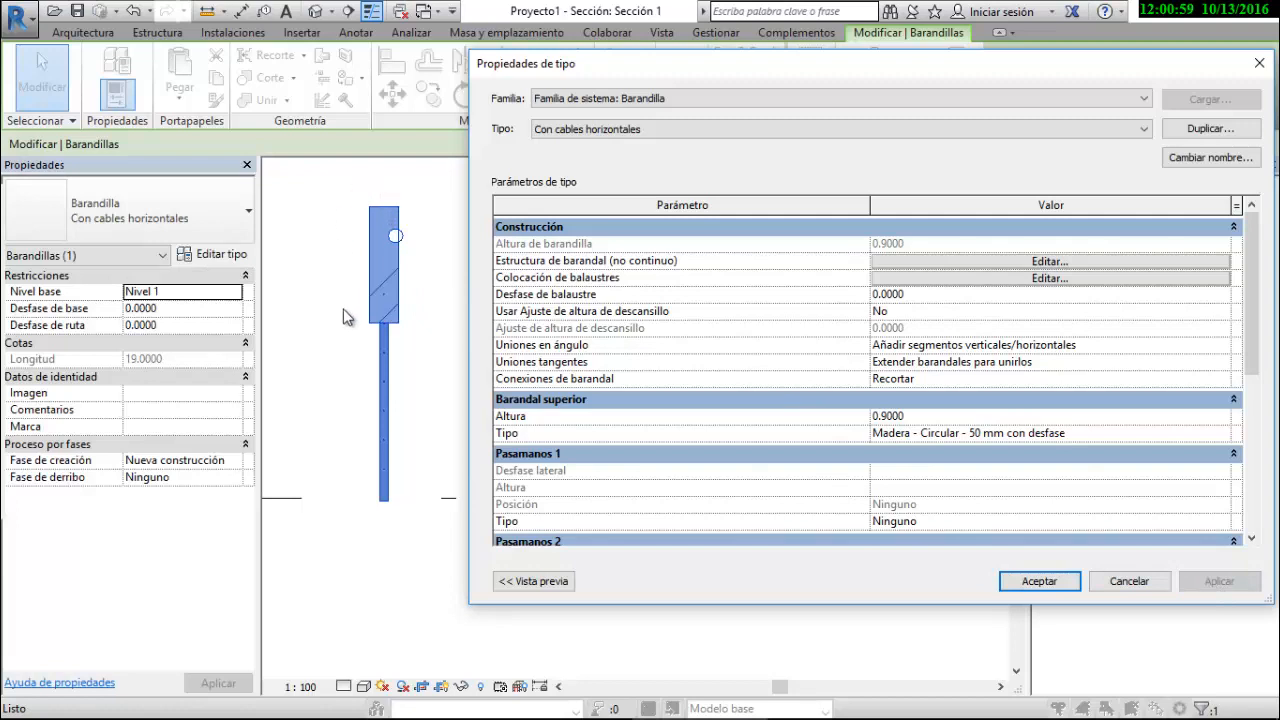
# Set Barandal 8's profile back to Perfil circular de barandilla : 5 mm, apply it and recheck the rail structure
pyautogui.click(1049, 261)
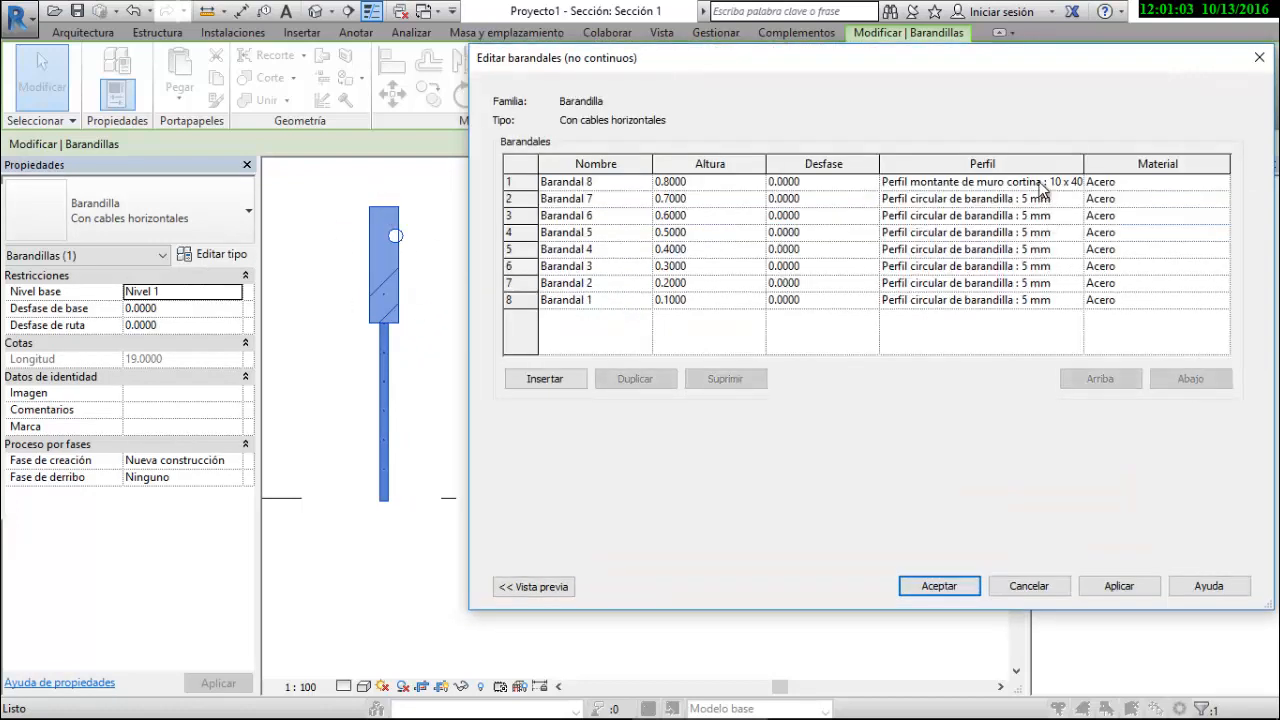
pyautogui.click(1042, 184)
pyautogui.click(1076, 182)
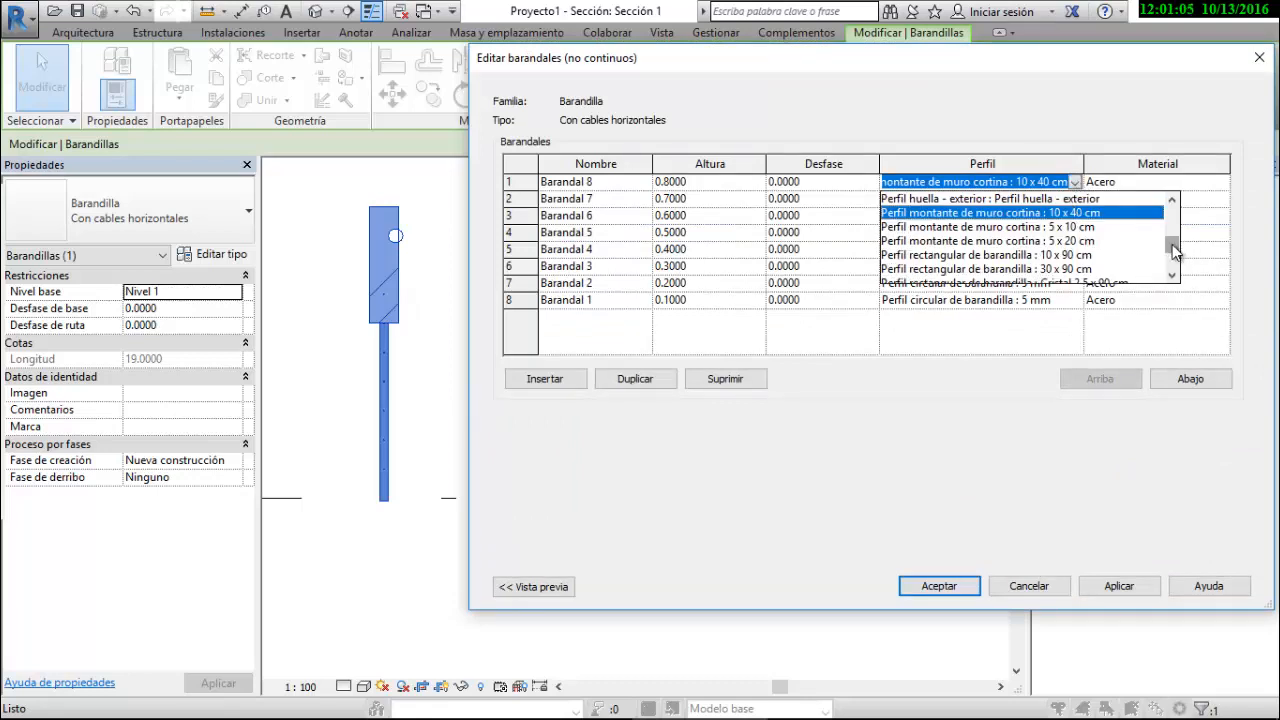
pyautogui.moveTo(1172, 246); pyautogui.dragTo(1172, 226)
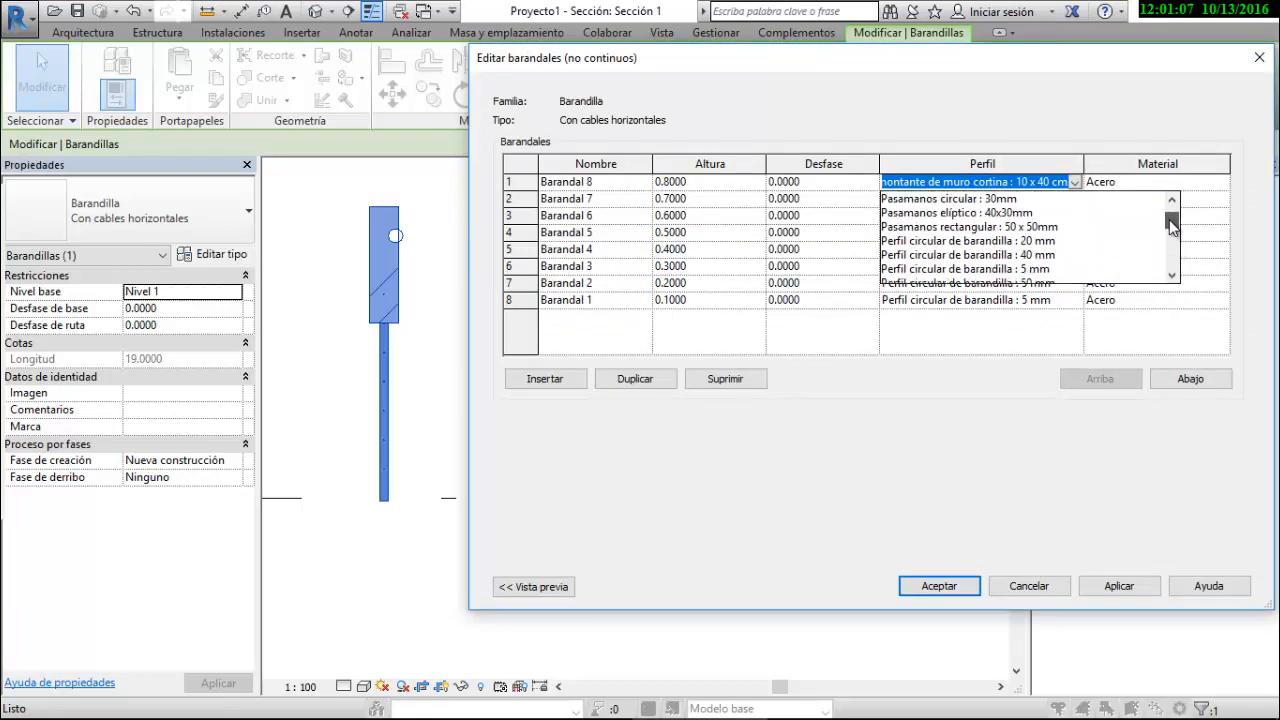
pyautogui.click(1048, 269)
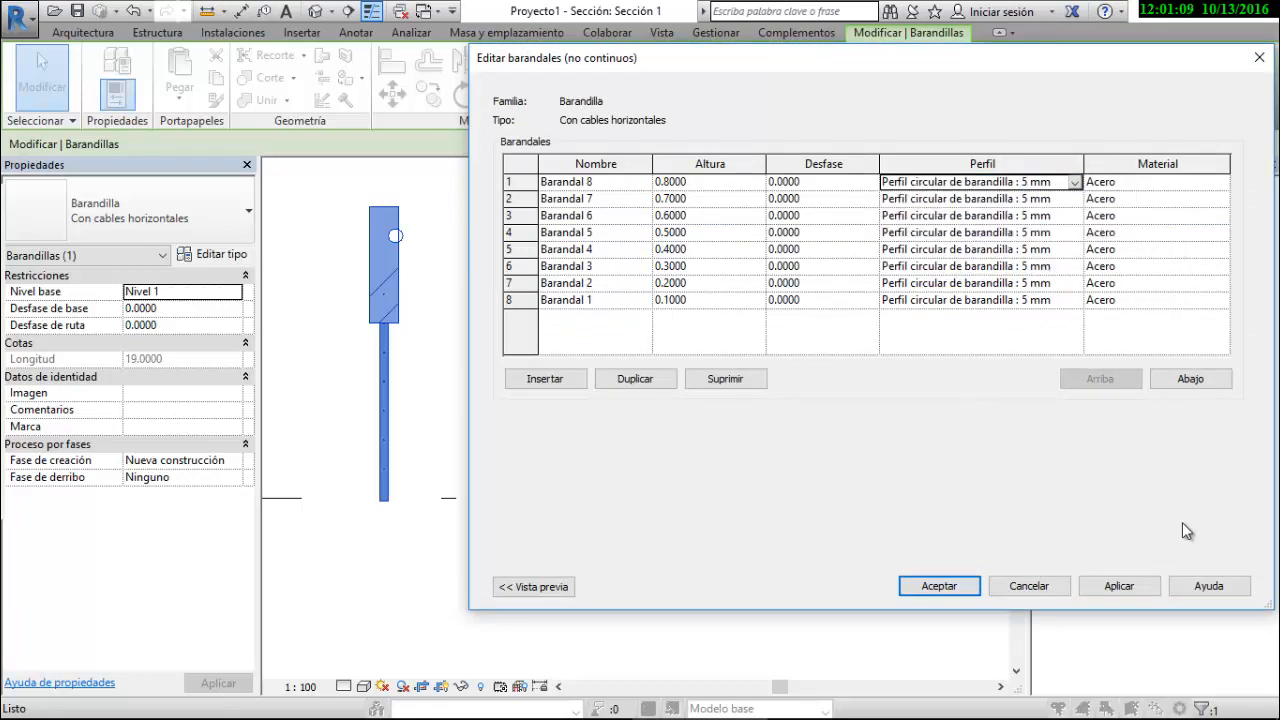
pyautogui.click(1112, 589)
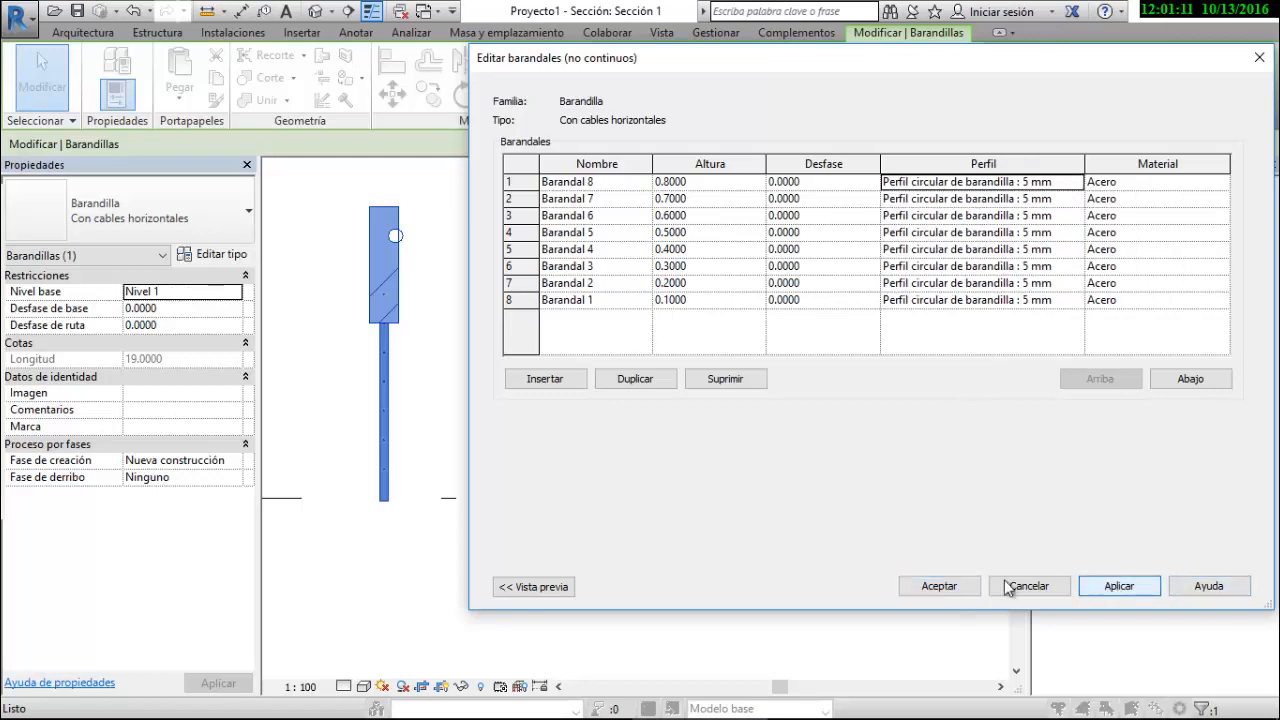
pyautogui.click(945, 586)
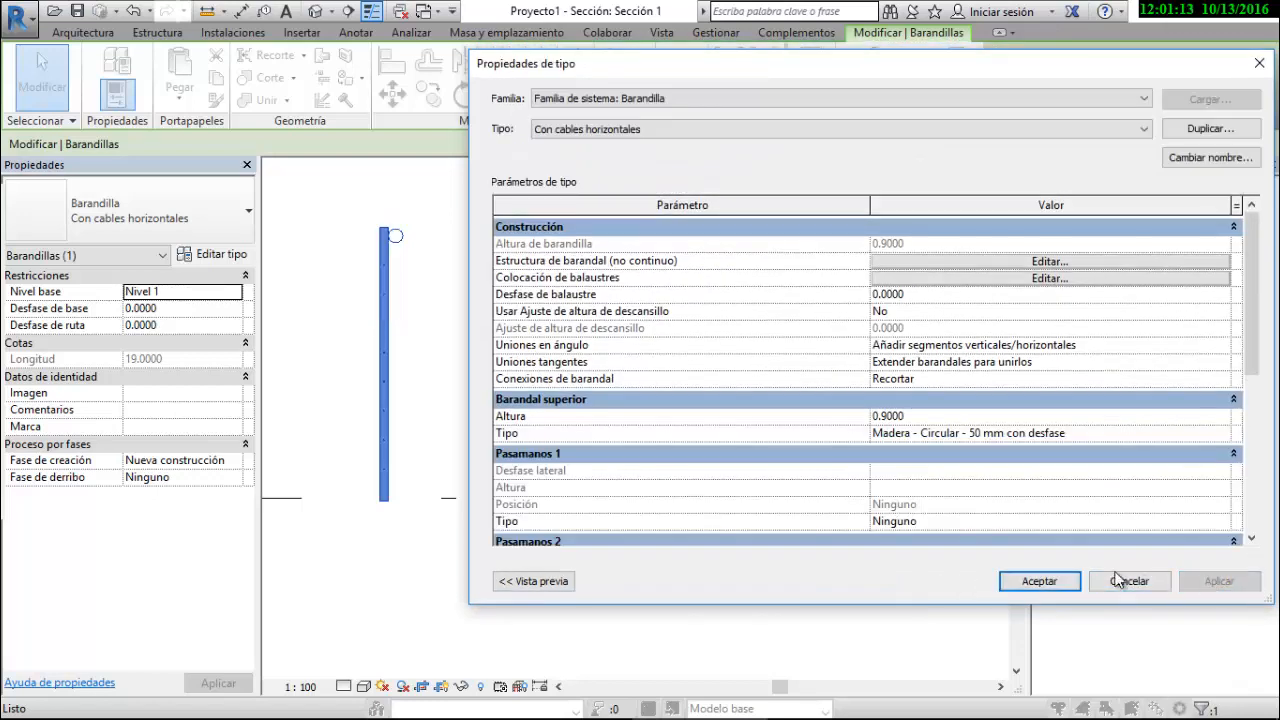
pyautogui.click(1050, 261)
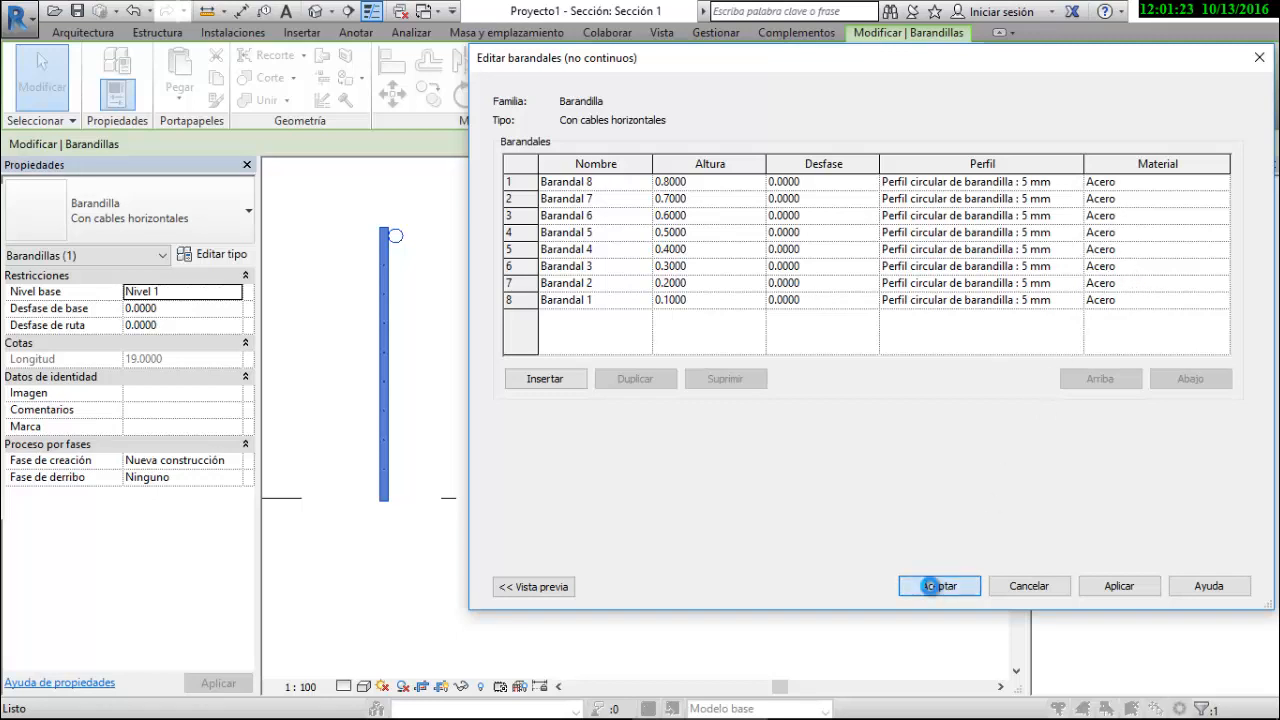
pyautogui.click(937, 588)
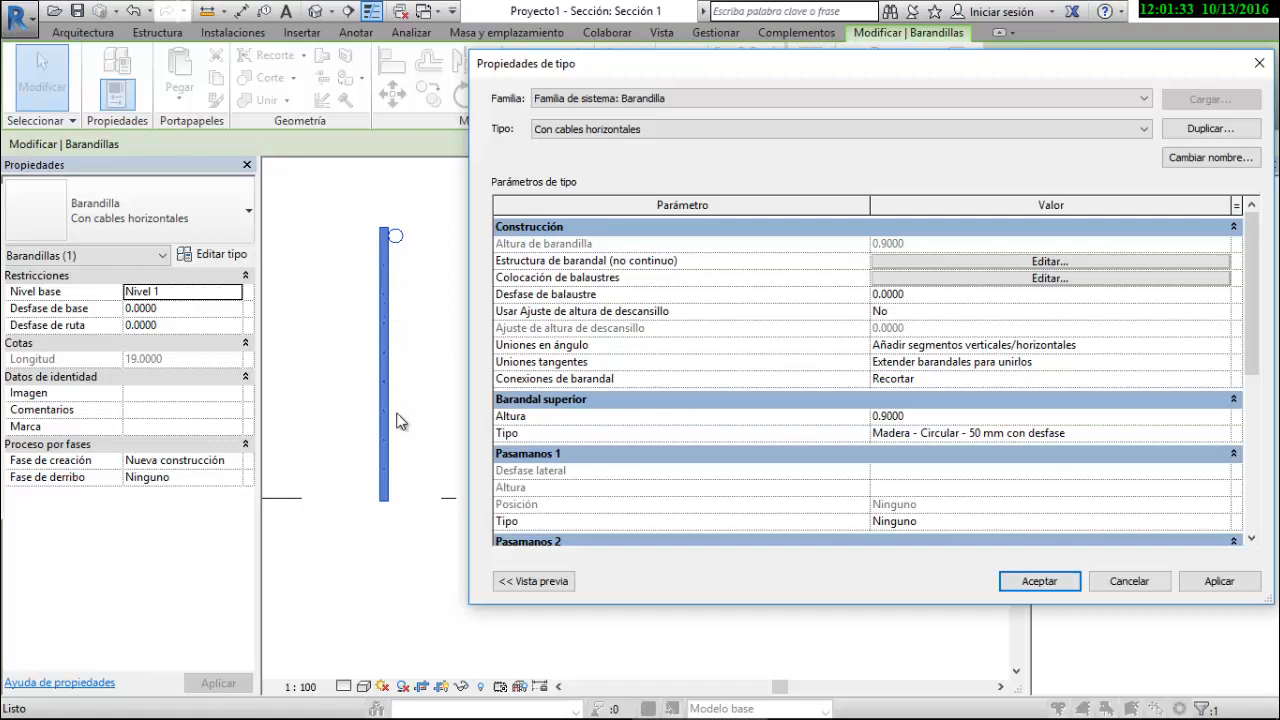
# Open the railing's baluster placement and review the baluster families available for the main pattern's normal baluster
pyautogui.click(1034, 279)
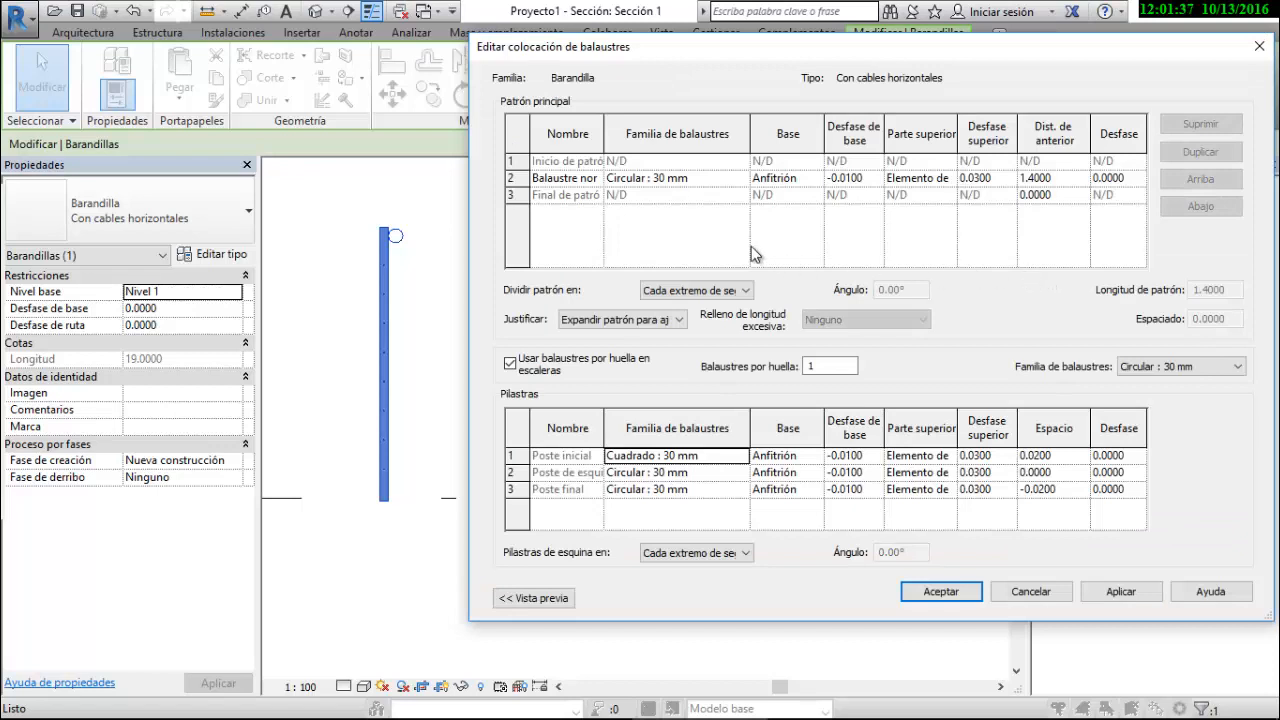
pyautogui.click(668, 180)
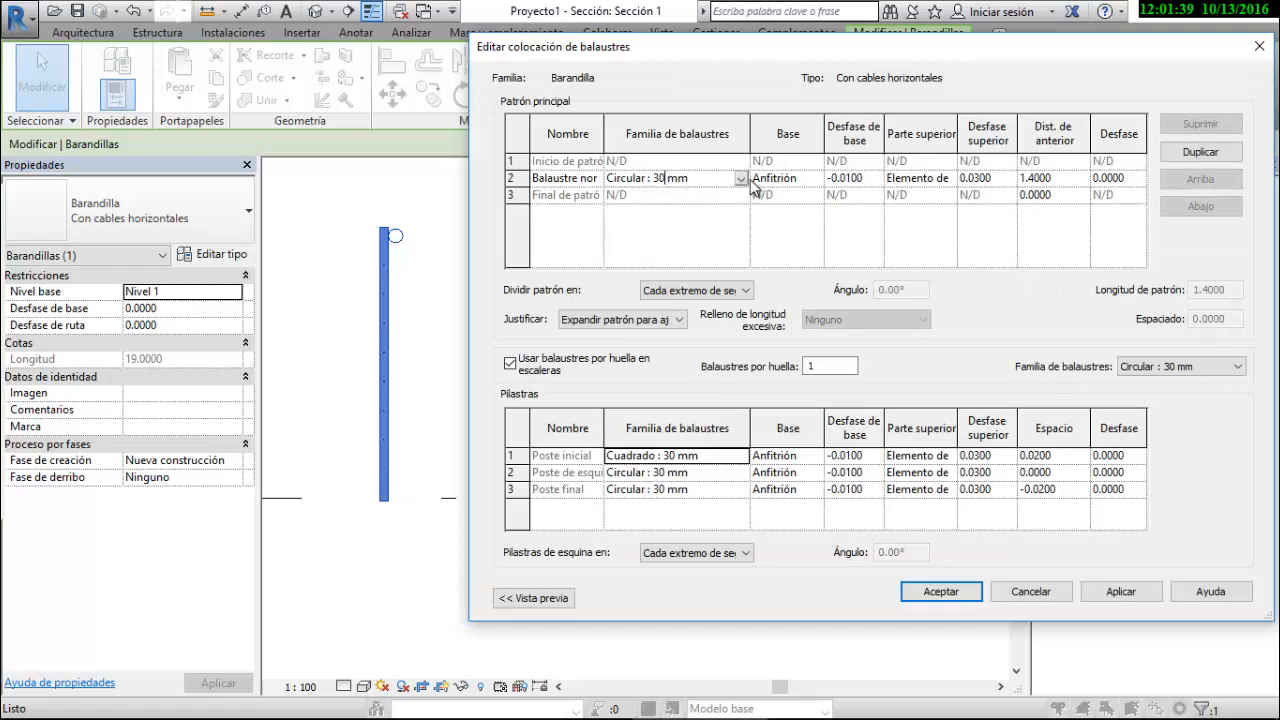
pyautogui.click(741, 178)
pyautogui.scroll(1, 722, 212)
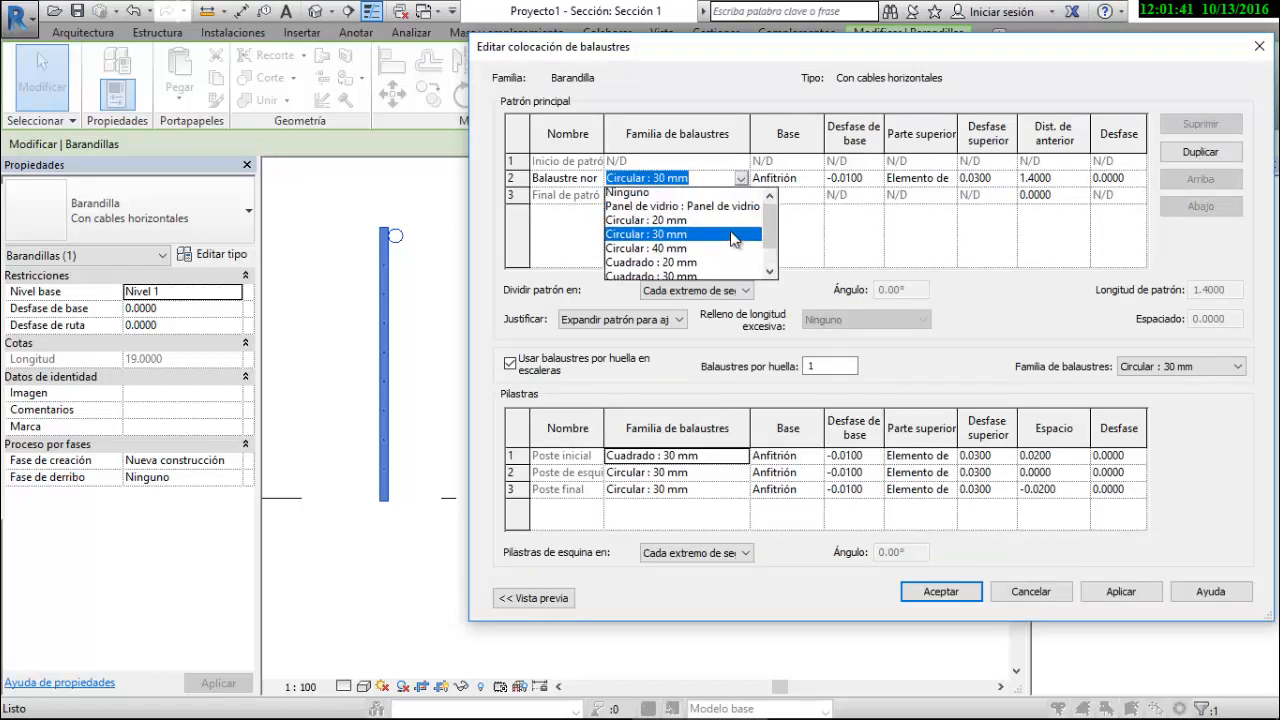
pyautogui.scroll(-2, 690, 252)
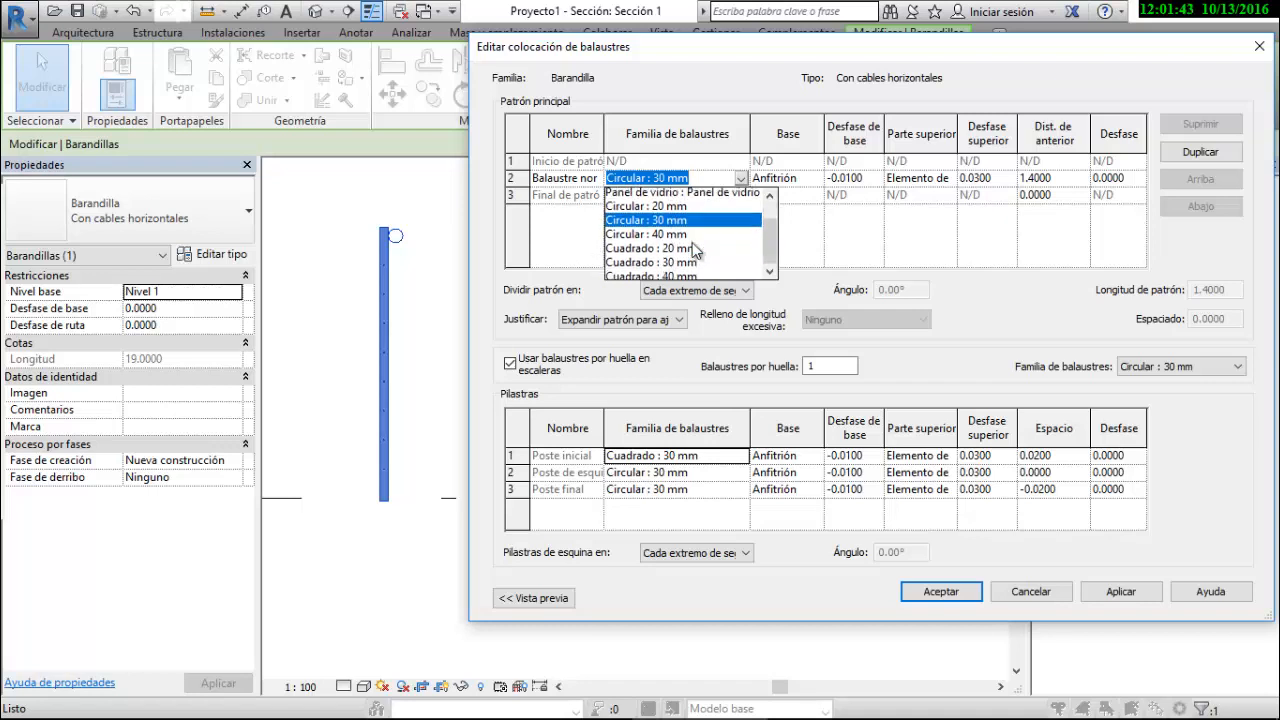
pyautogui.click(690, 140)
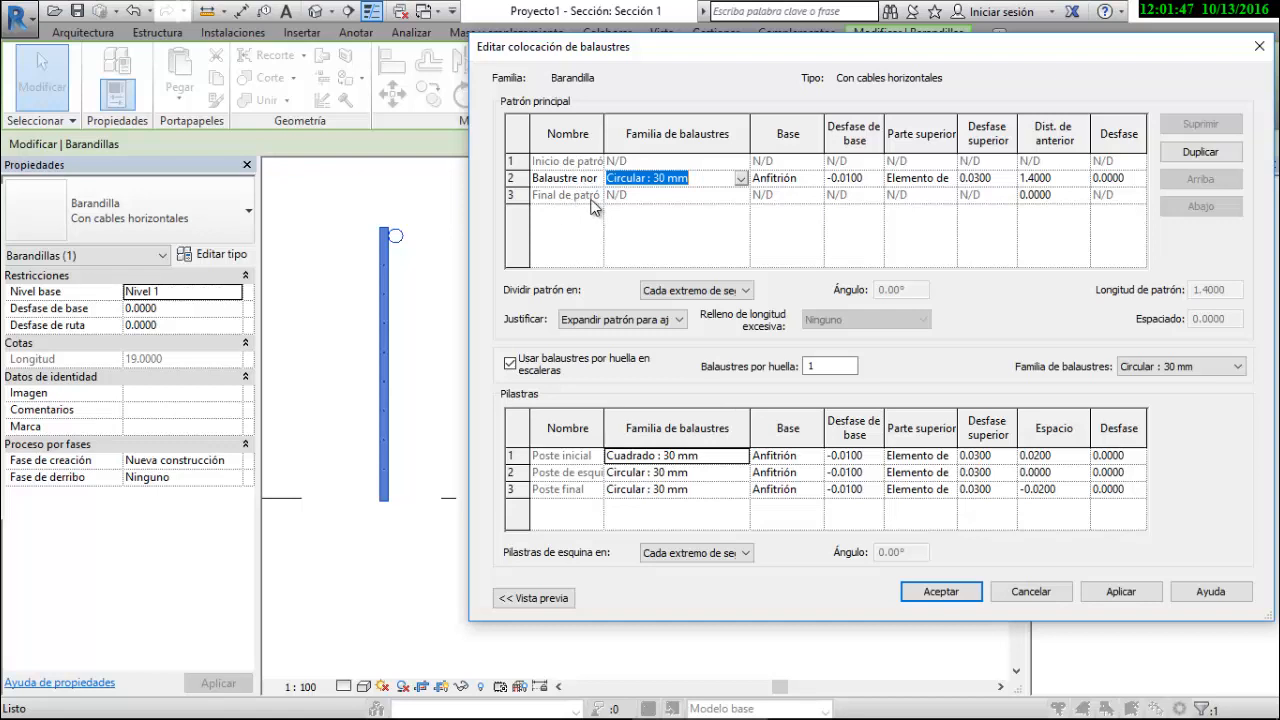
pyautogui.click(708, 179)
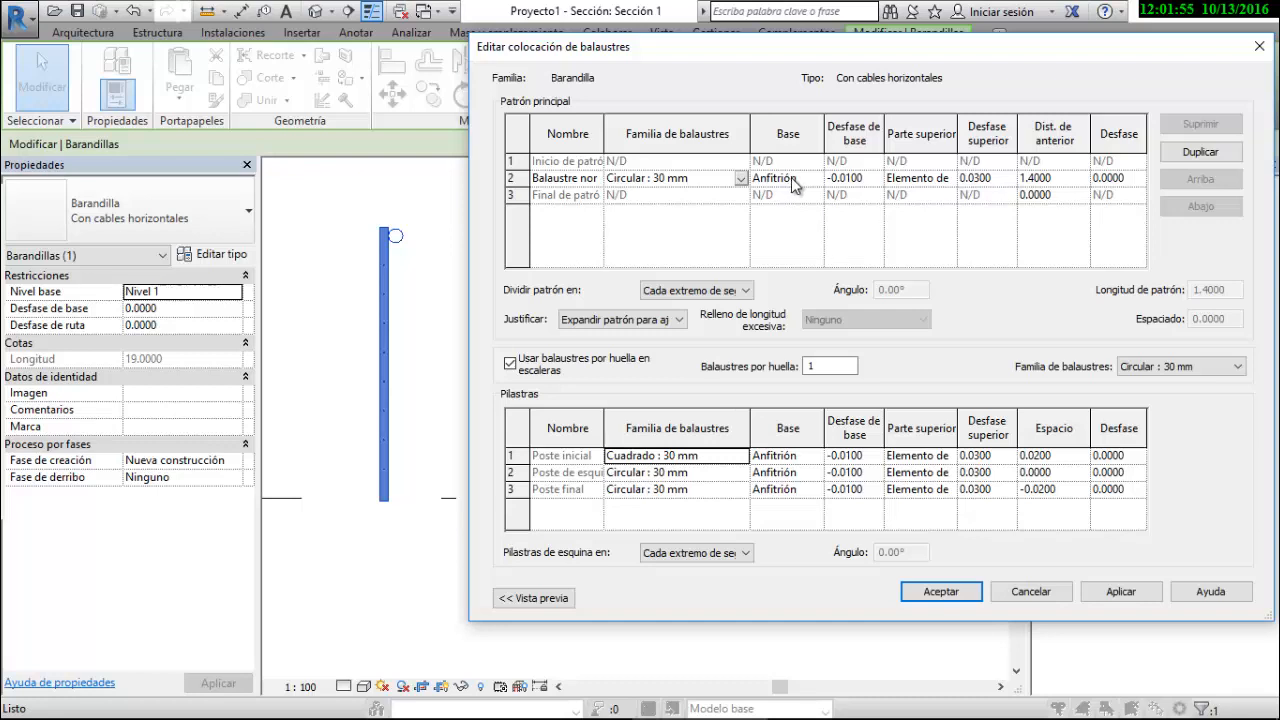
# Review the normal baluster's Parte superior options and its Dist. de anterior spacing in the main pattern
pyautogui.click(897, 186)
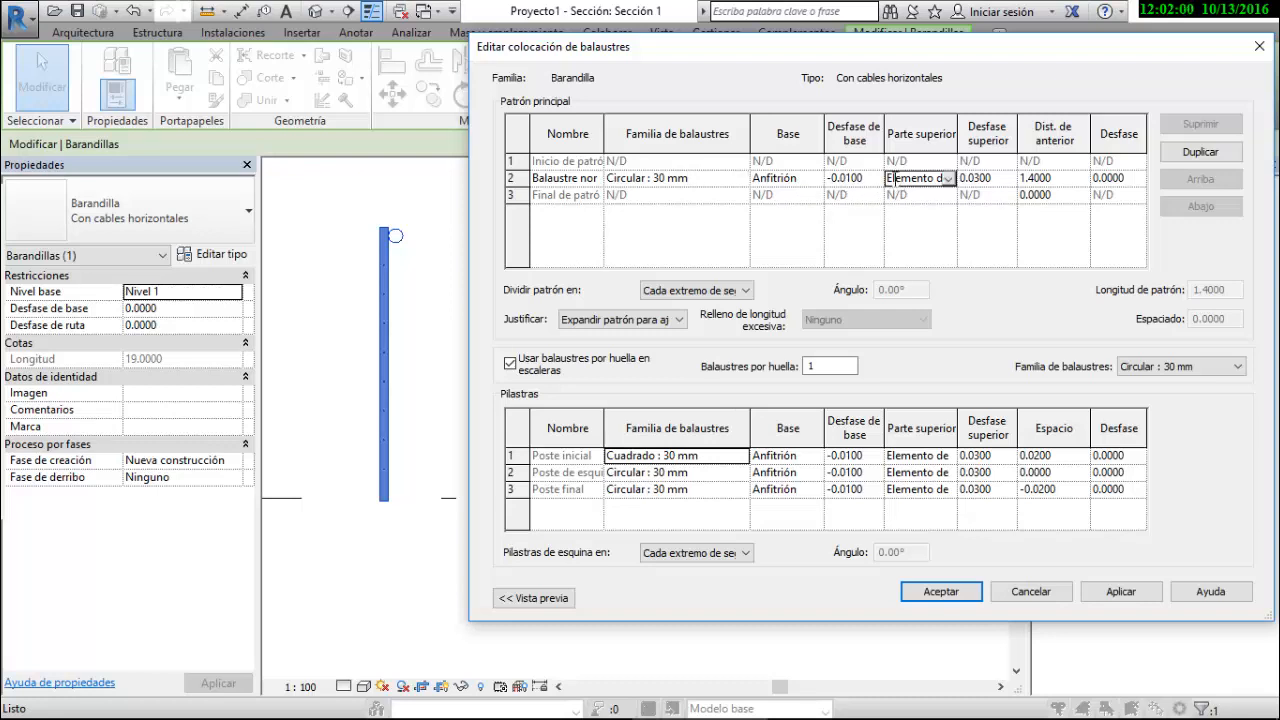
pyautogui.click(950, 179)
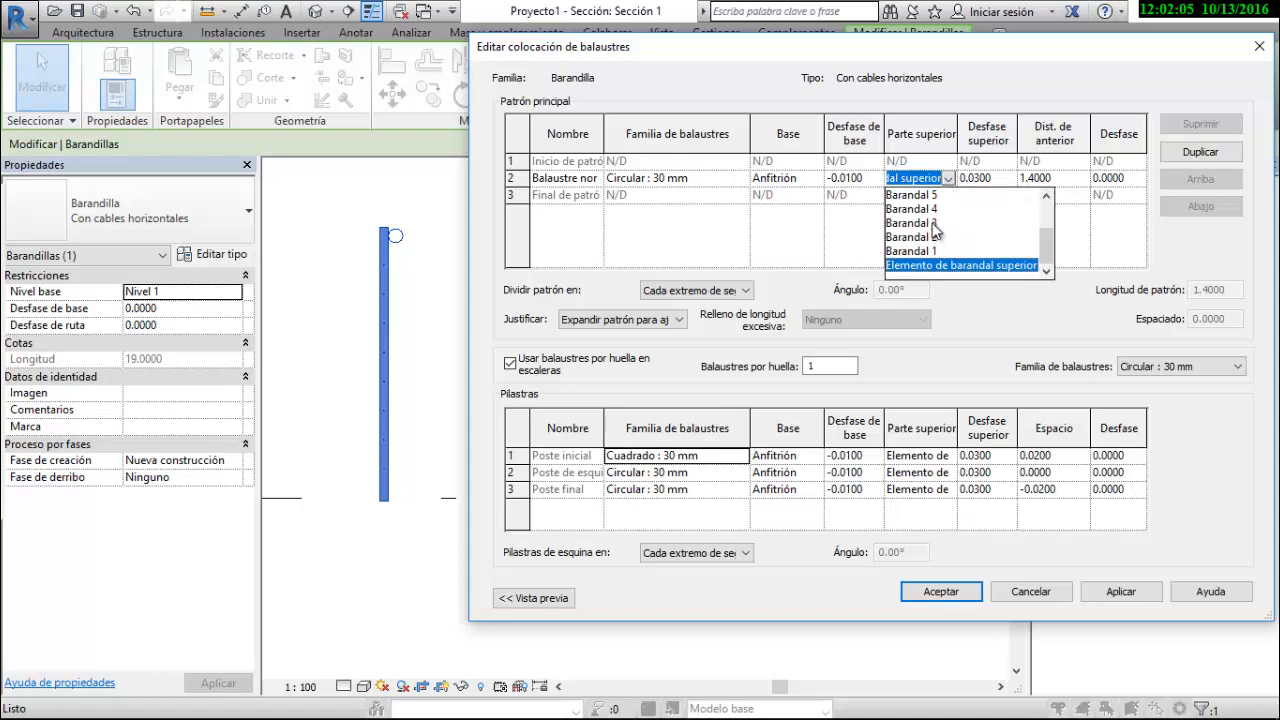
pyautogui.click(984, 268)
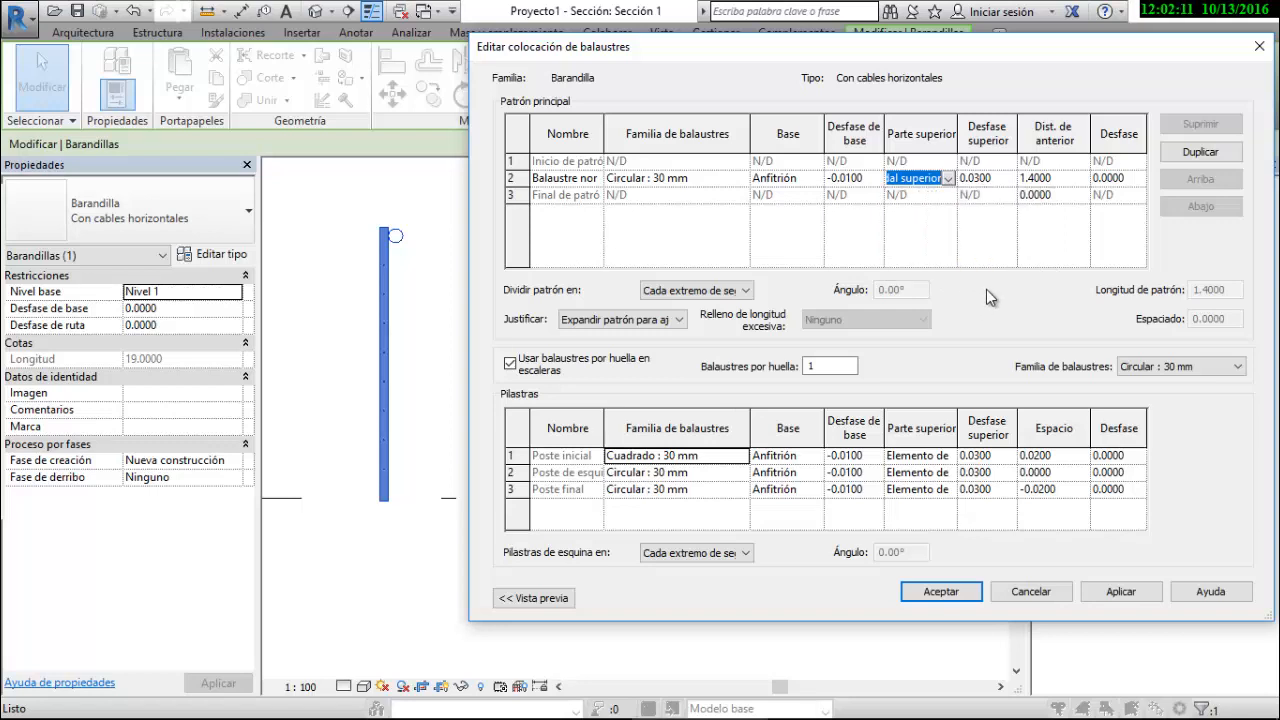
pyautogui.click(1044, 180)
pyautogui.click(1047, 178)
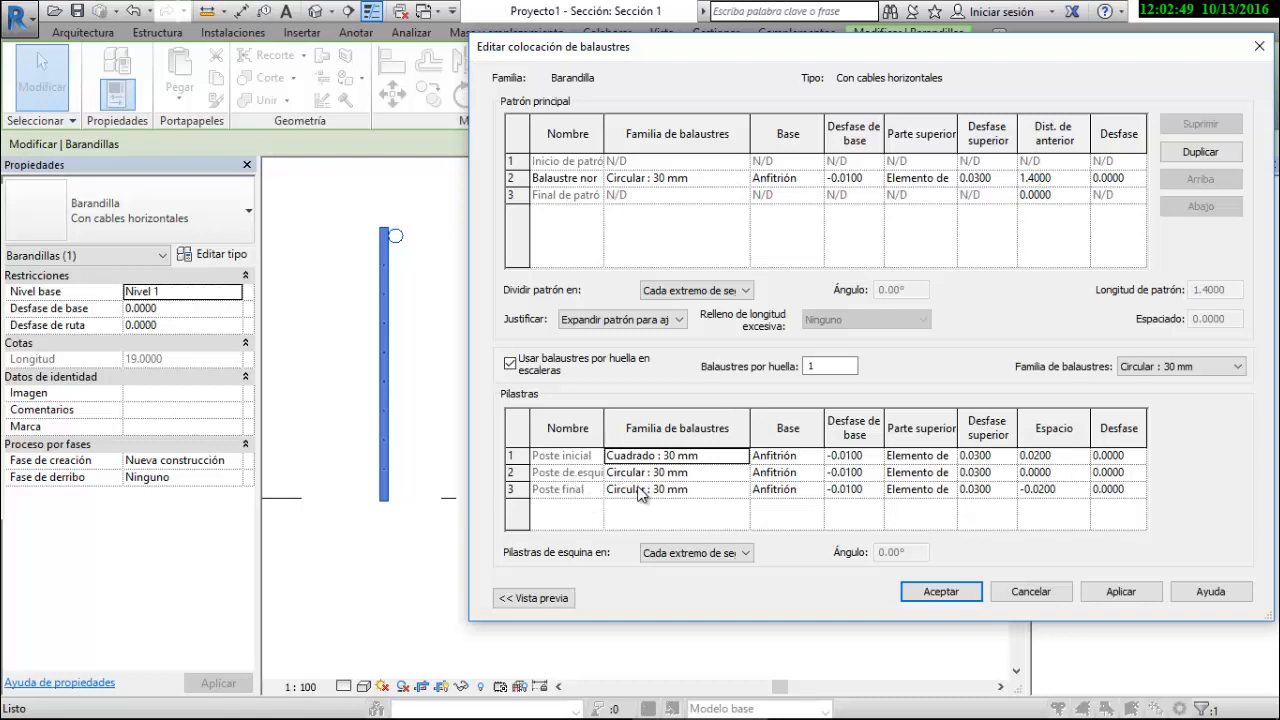
# Review the baluster families available for the Poste inicial in Pilastras and return to the type properties
pyautogui.click(688, 456)
pyautogui.click(740, 457)
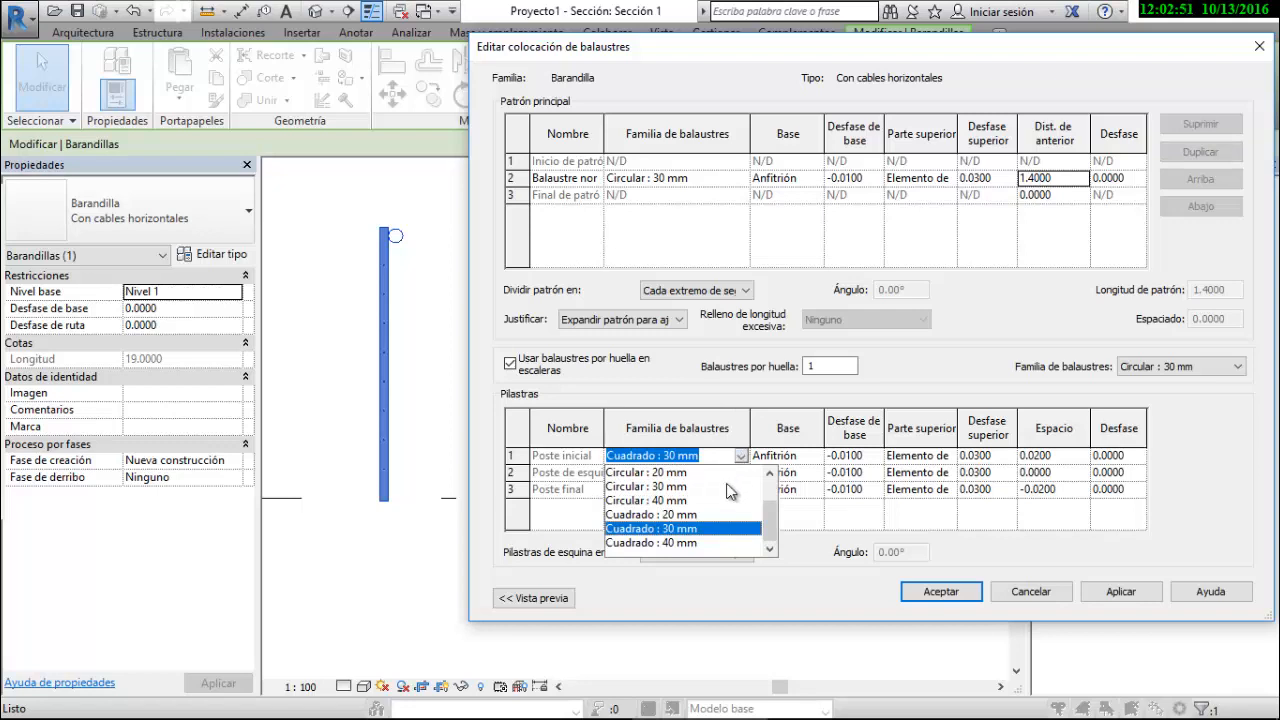
pyautogui.scroll(1, 714, 490)
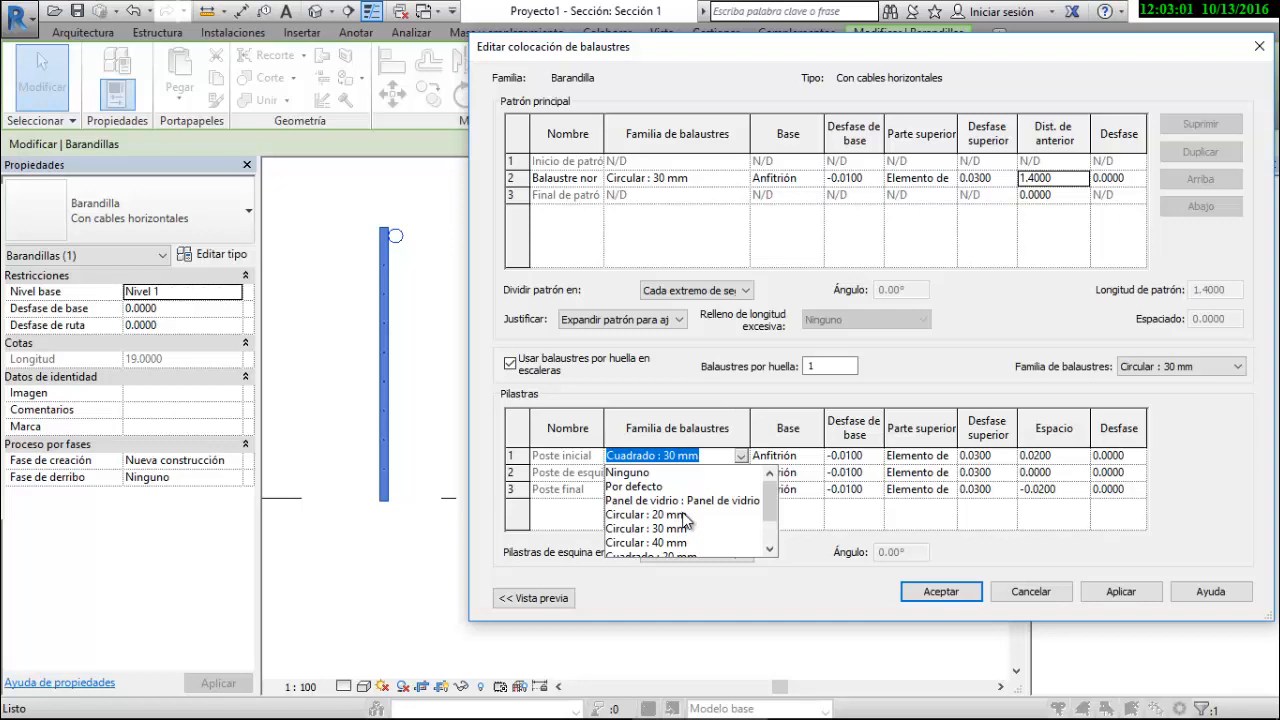
pyautogui.click(970, 588)
pyautogui.click(968, 590)
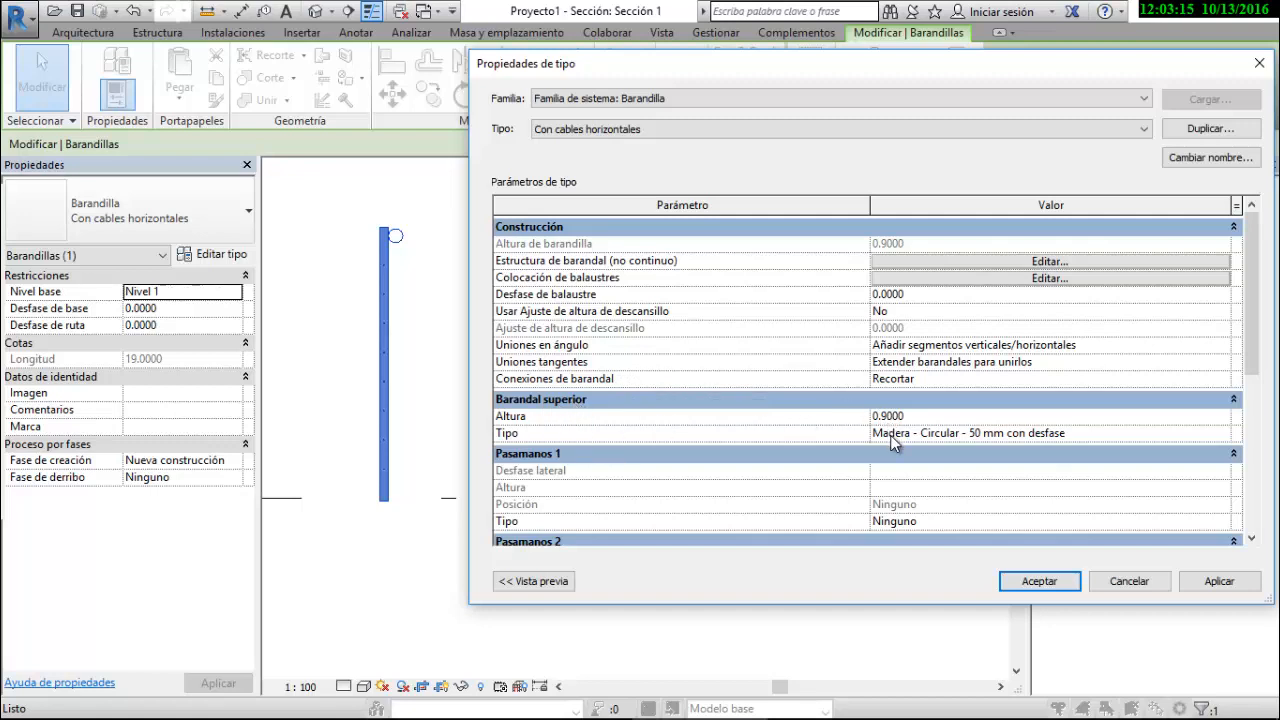
# Set the Barandal superior type to Madera - Circular - 50 mm and apply it to the railing
pyautogui.click(1034, 434)
pyautogui.click(1223, 436)
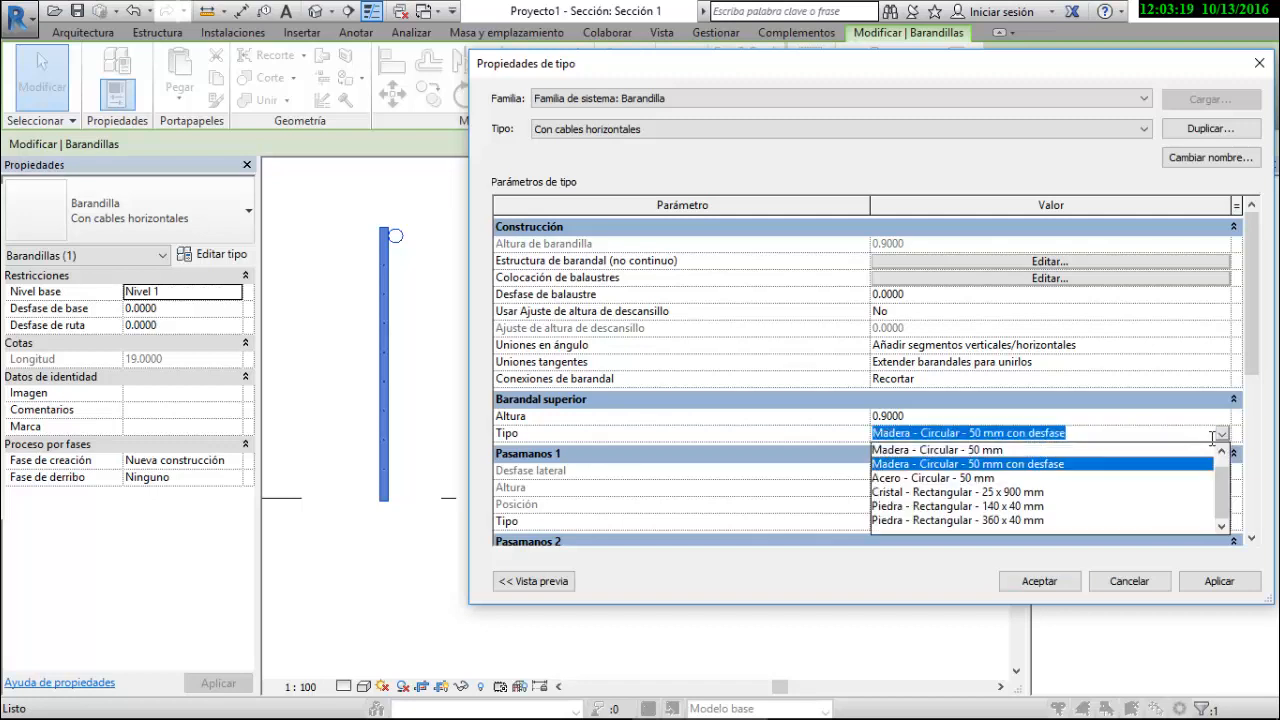
pyautogui.click(975, 452)
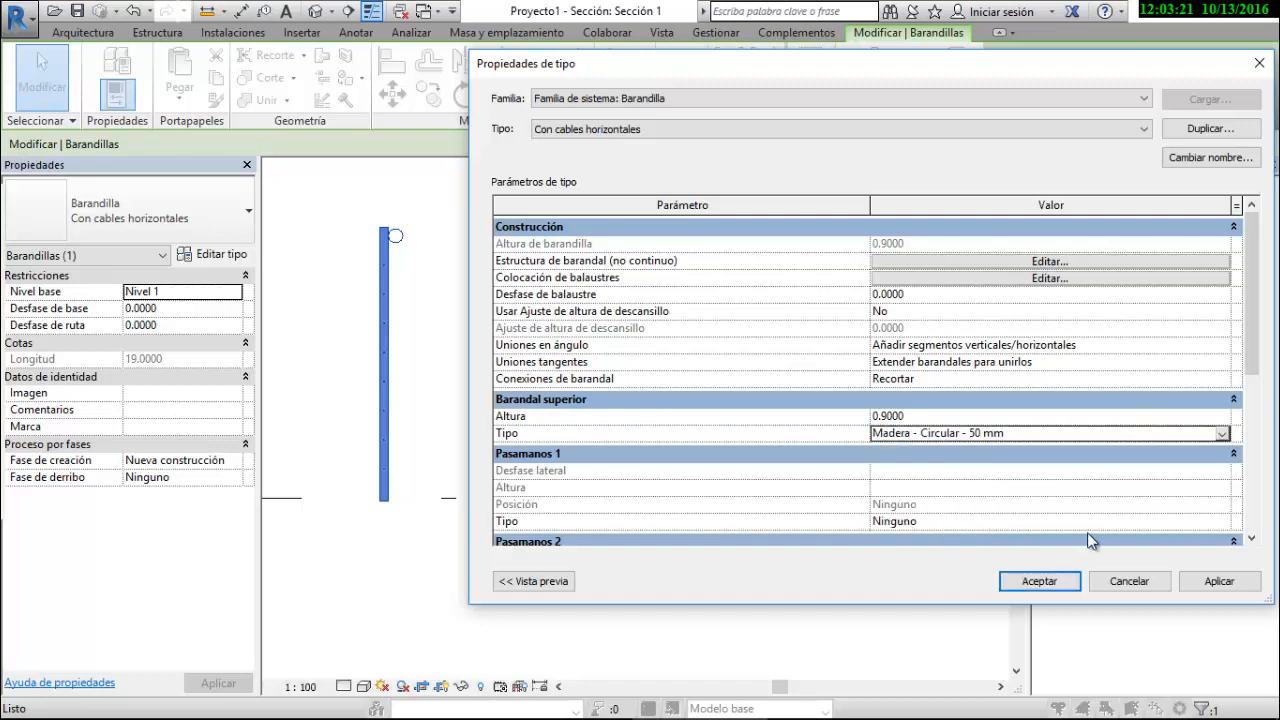
pyautogui.click(1210, 580)
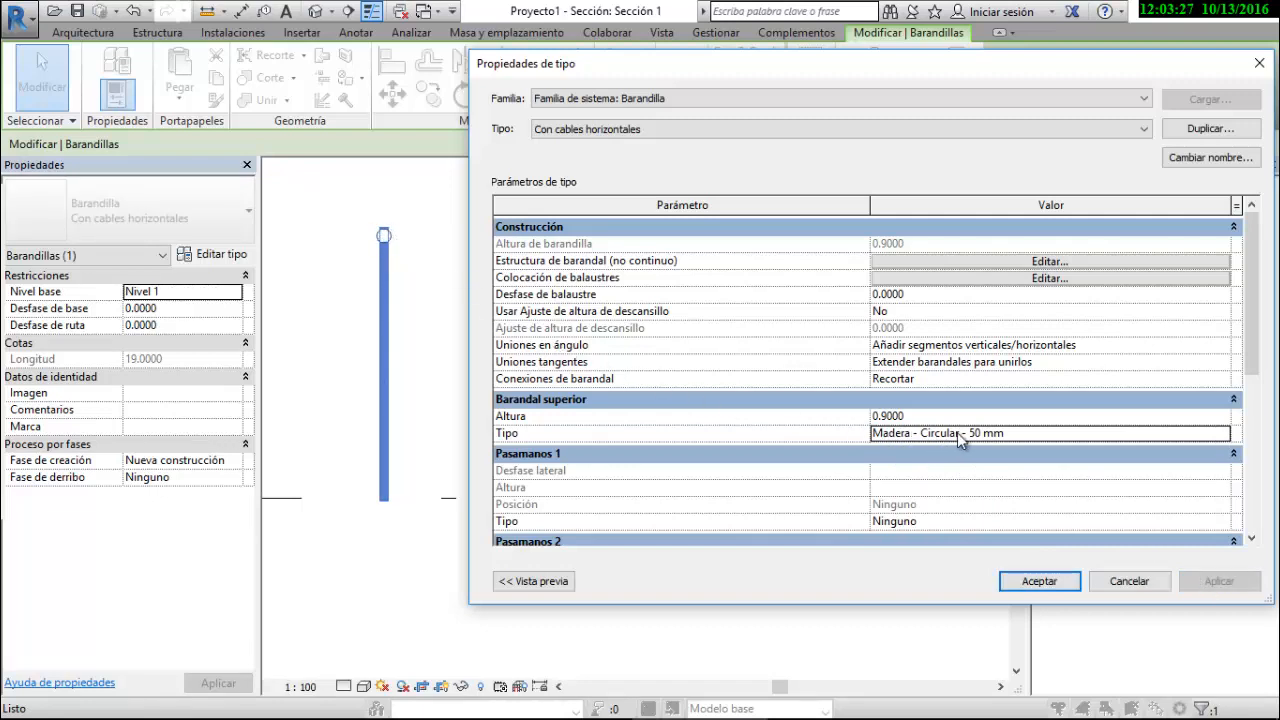
# Set the Pasamanos 1 type to Madera - Circular - 40 mm and apply it to the railing
pyautogui.scroll(-5, 720, 402)
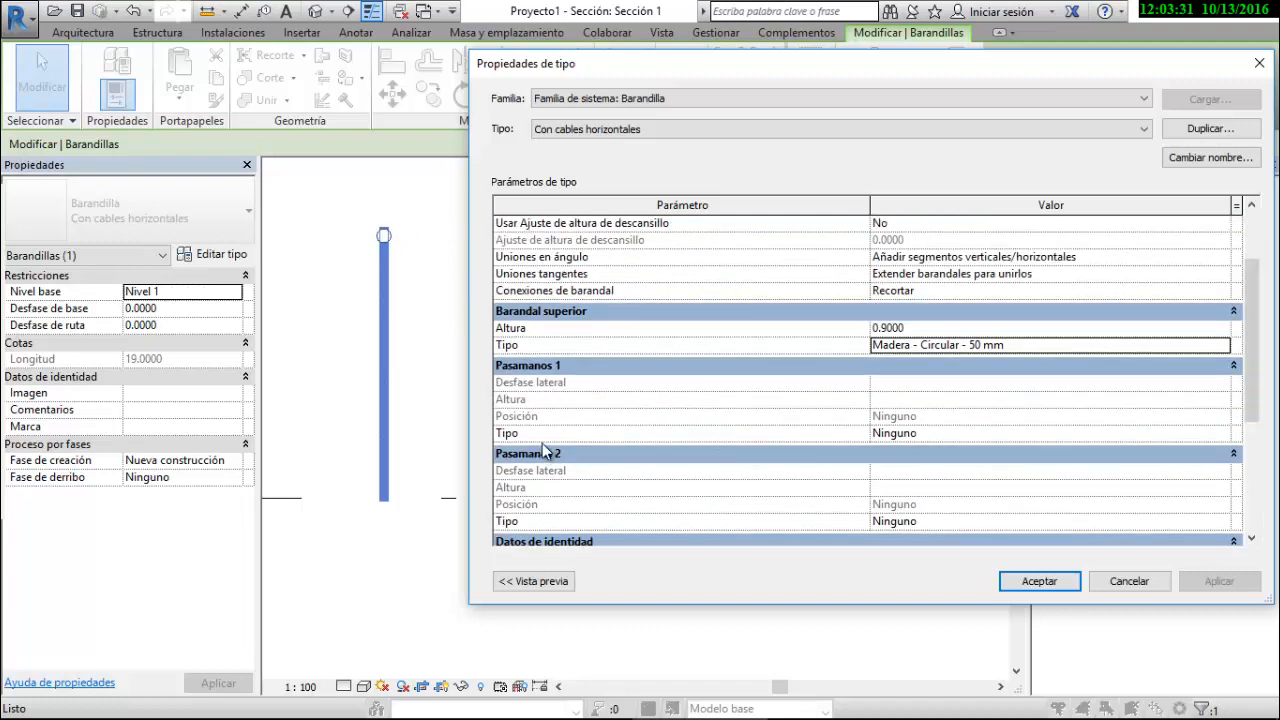
pyautogui.click(912, 433)
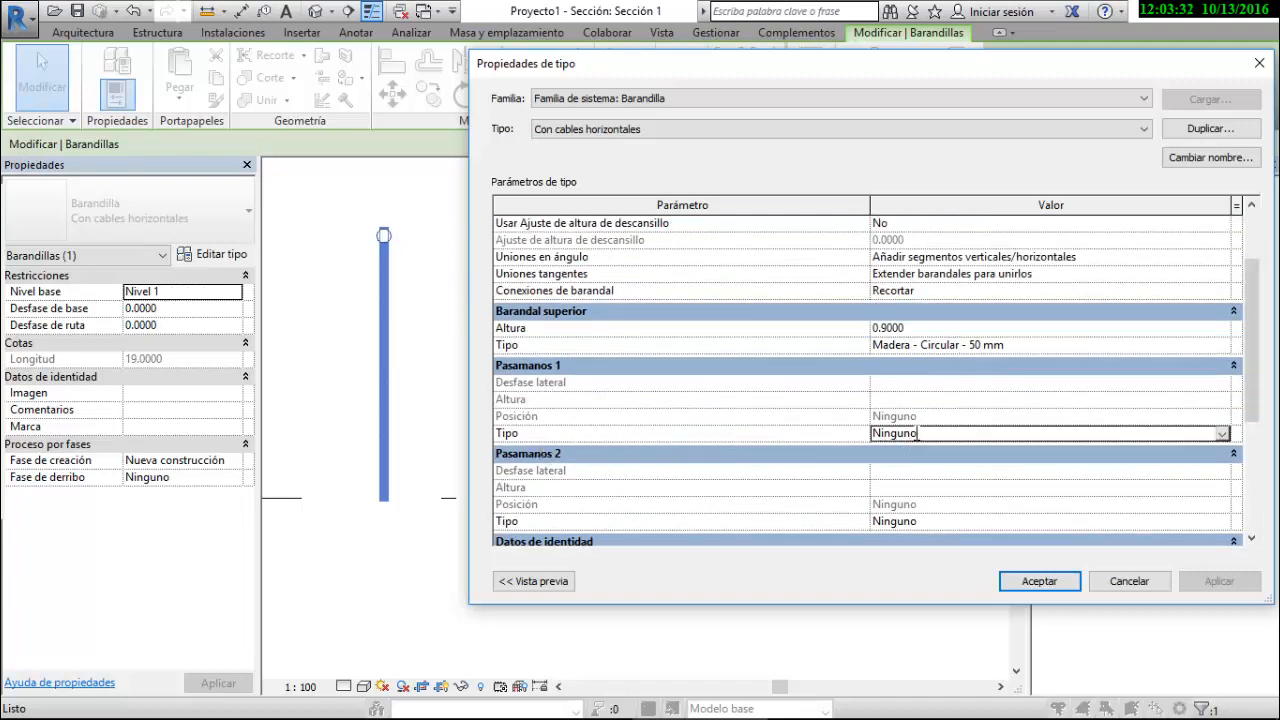
pyautogui.click(1222, 434)
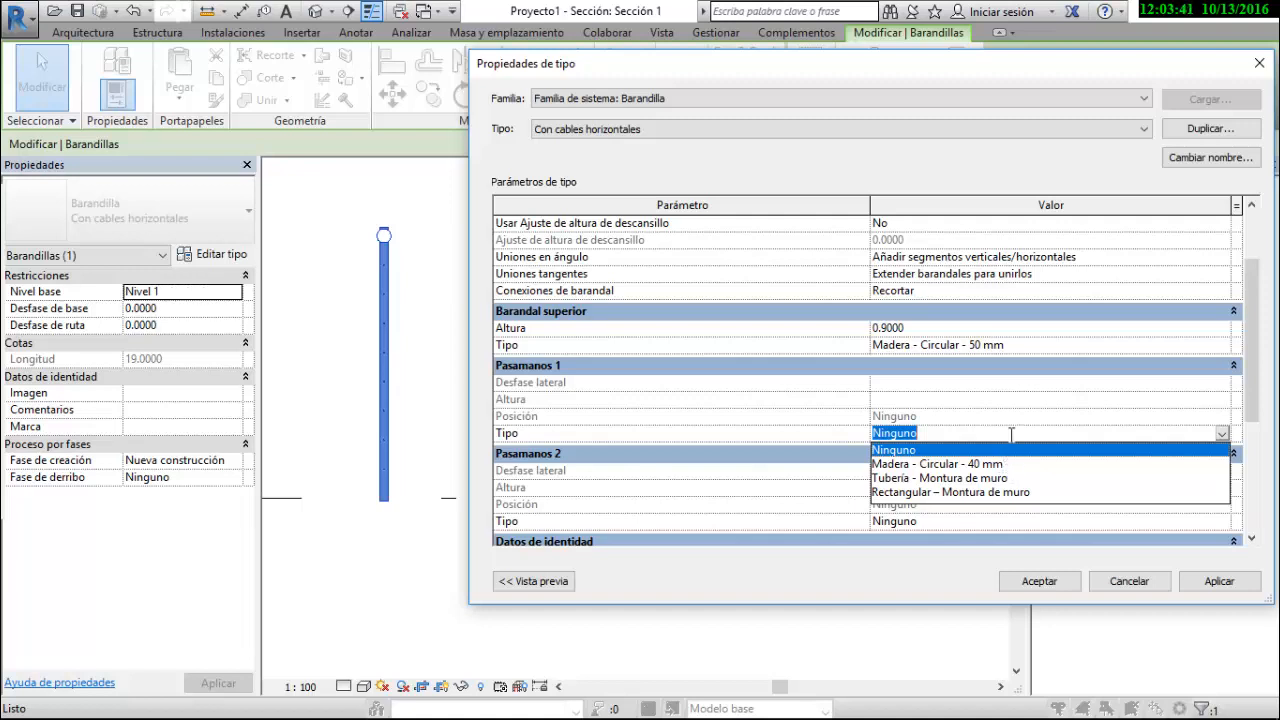
pyautogui.click(943, 466)
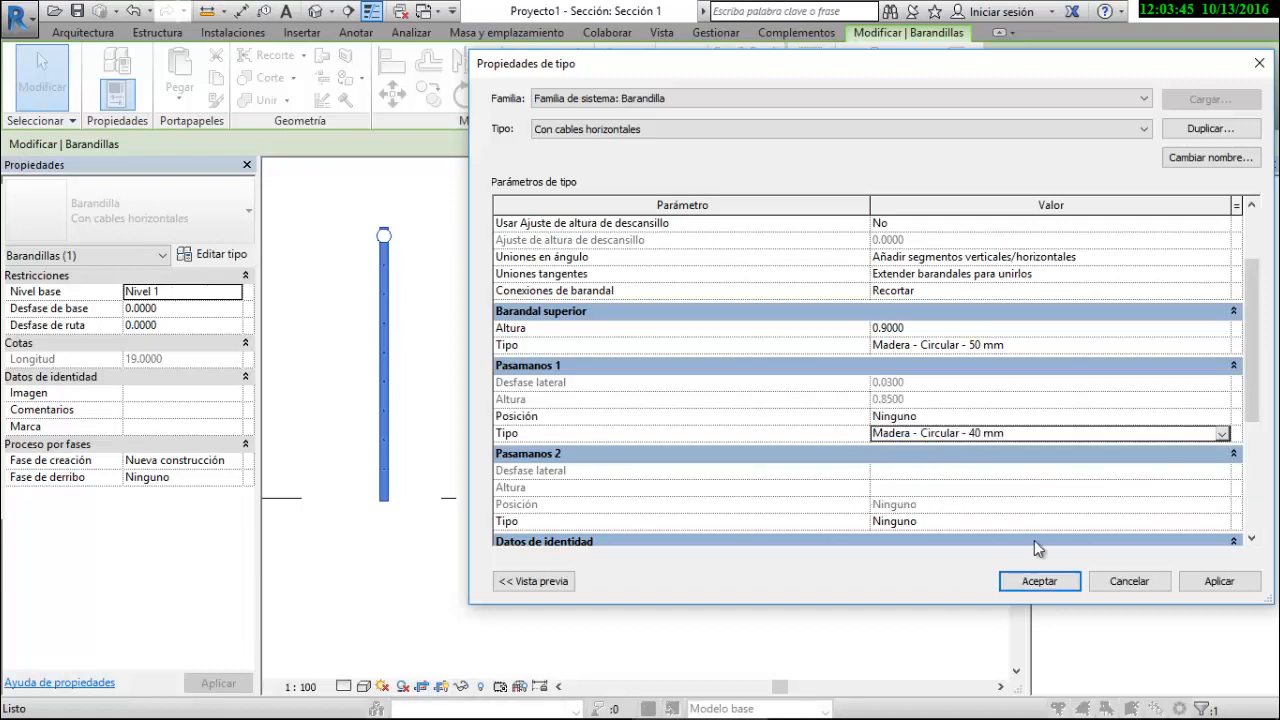
pyautogui.click(1226, 580)
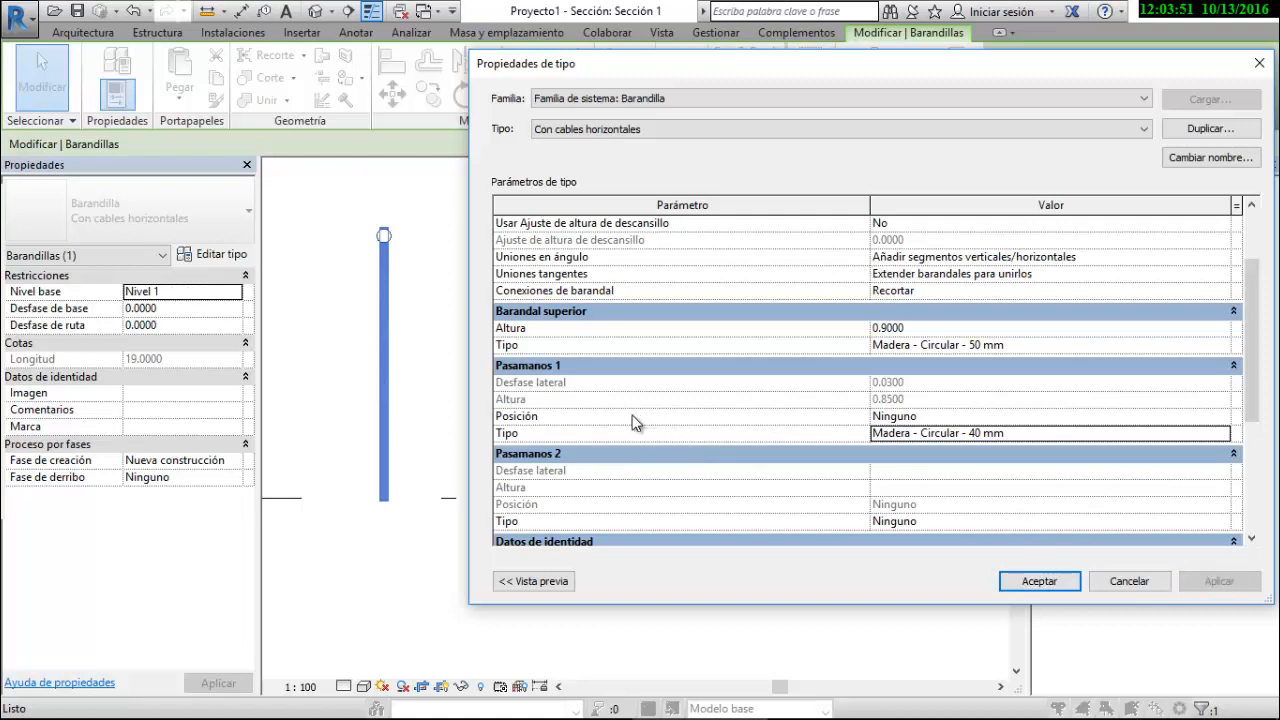
# Set the Pasamanos 1 position to Izquierda and apply it to the railing
pyautogui.click(884, 416)
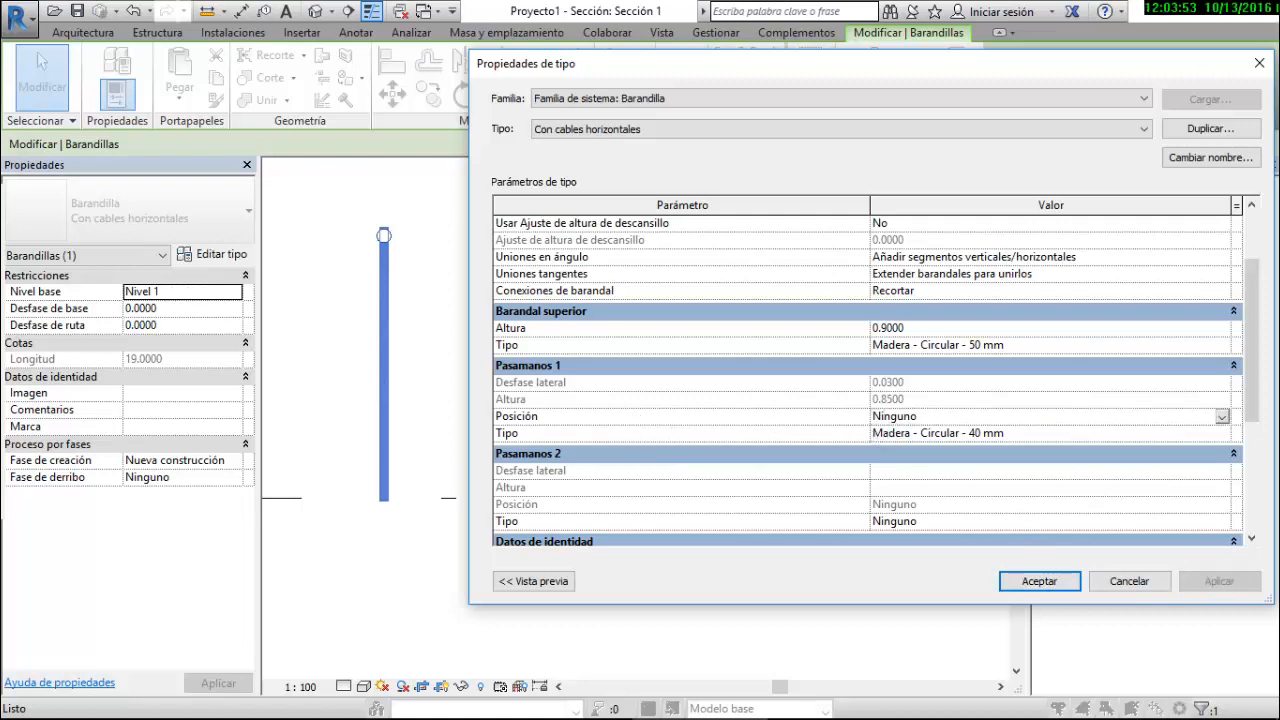
pyautogui.click(876, 416)
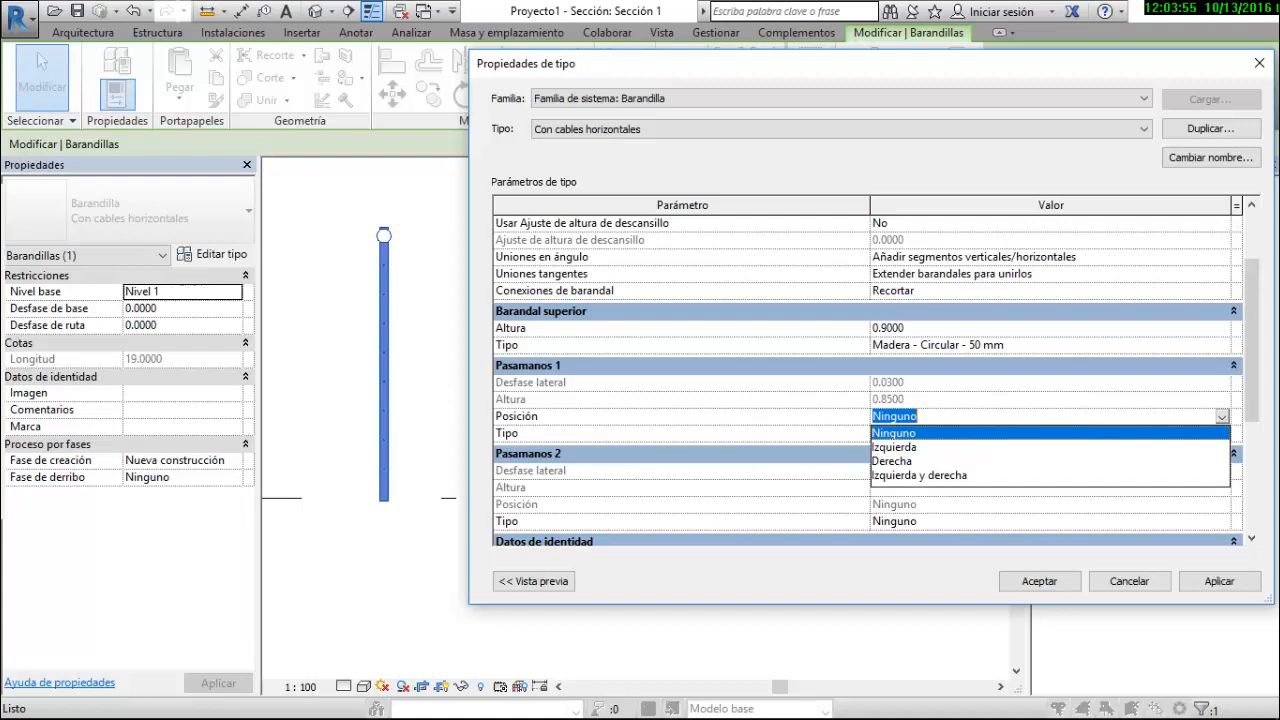
pyautogui.click(893, 447)
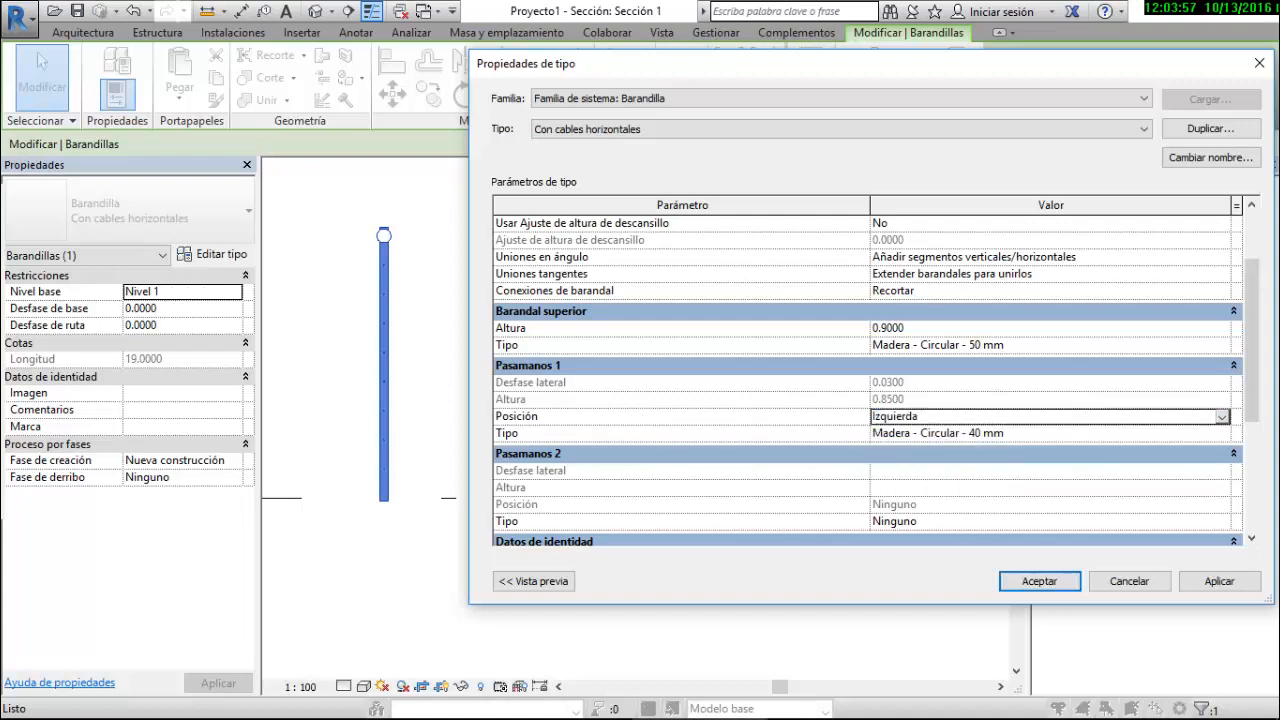
pyautogui.click(1219, 581)
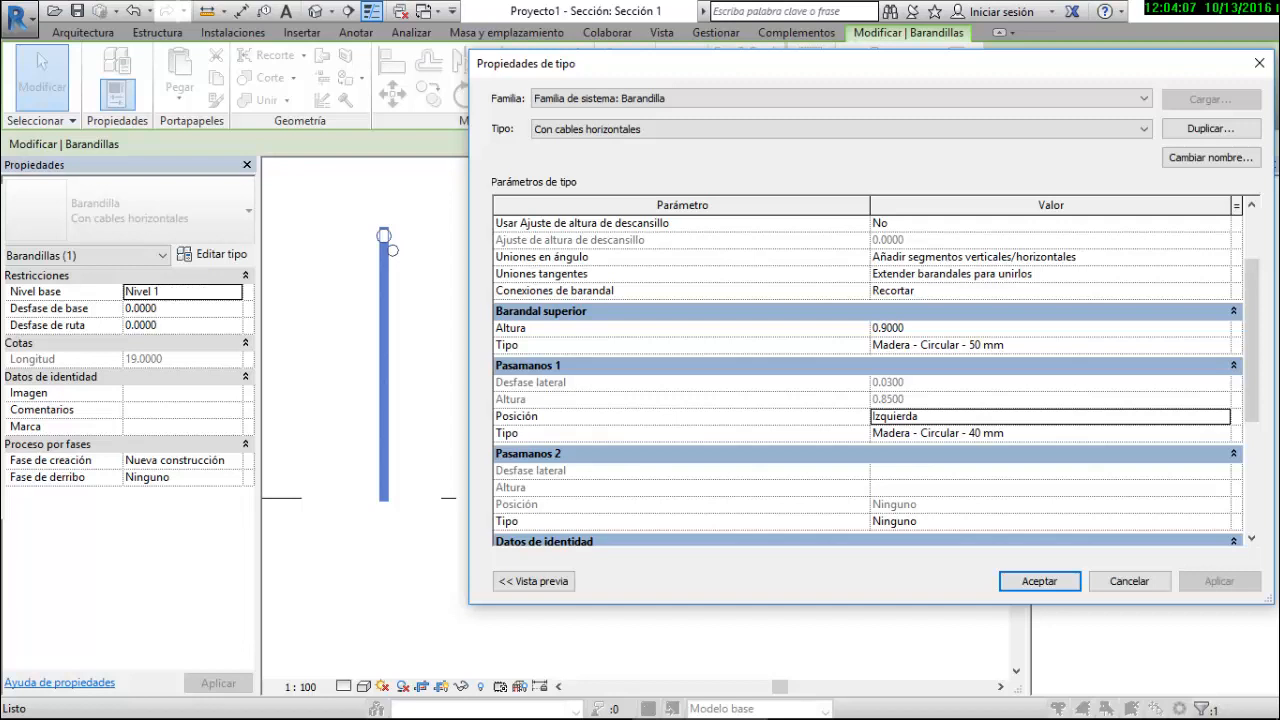
# Set Pasamanos 2 to type Tubería - Montura de muro with position Derecha, and accept the type properties
pyautogui.click(916, 521)
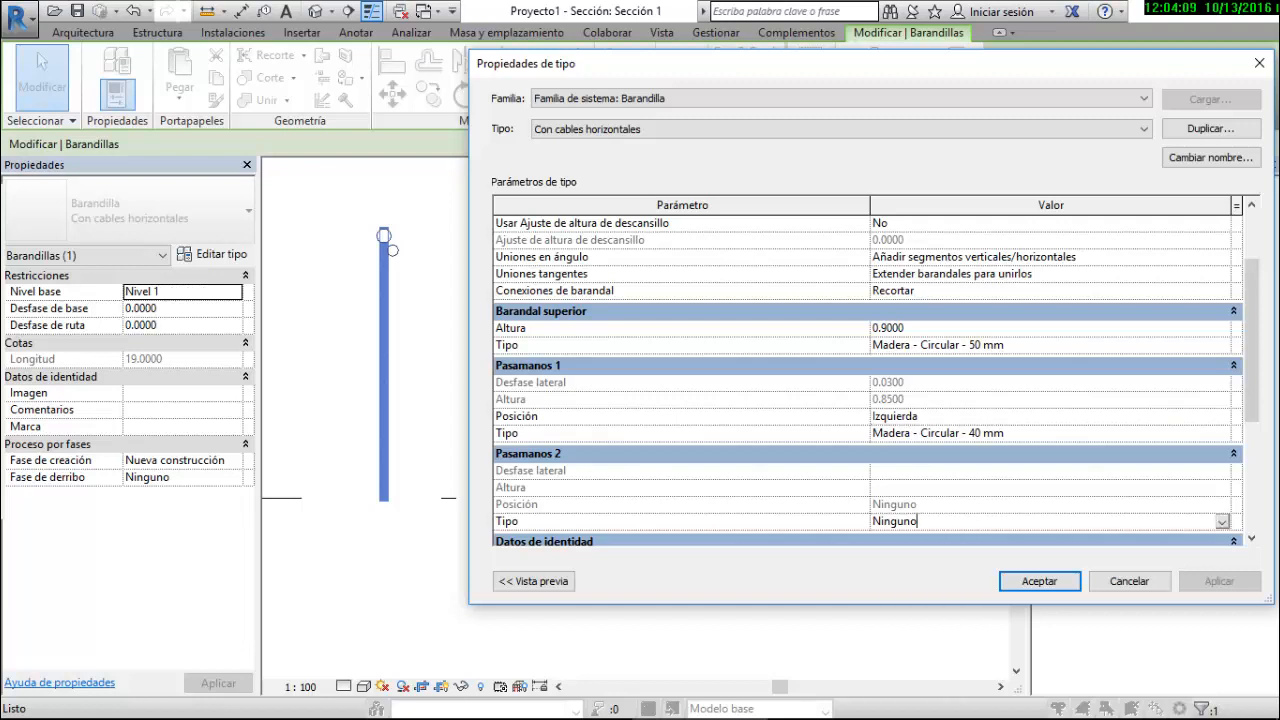
pyautogui.click(1221, 521)
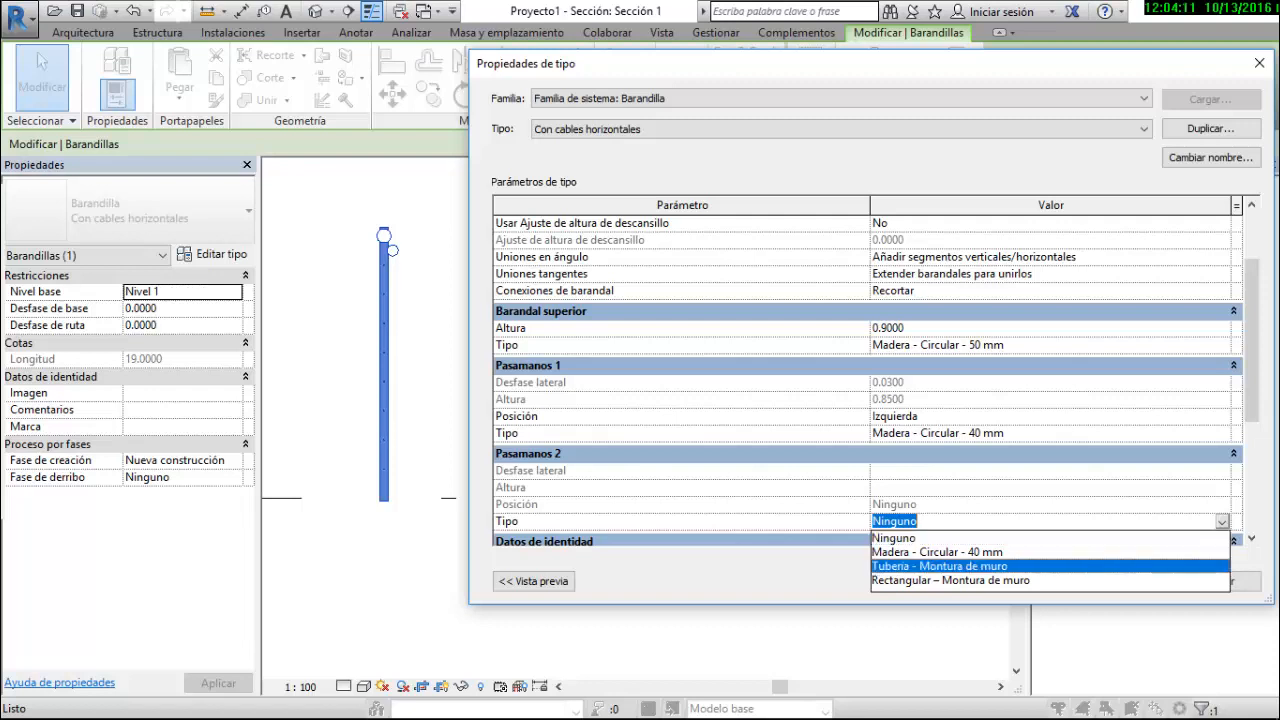
pyautogui.click(940, 566)
pyautogui.click(940, 504)
pyautogui.click(1221, 504)
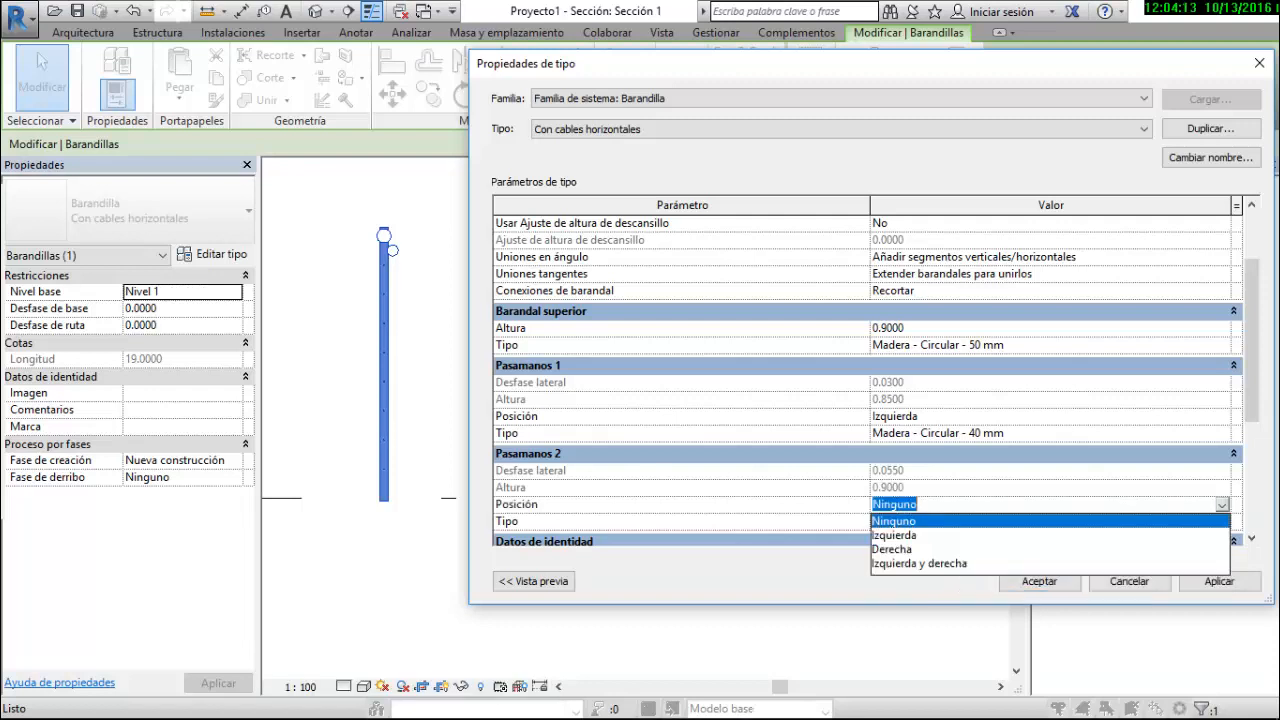
pyautogui.click(891, 549)
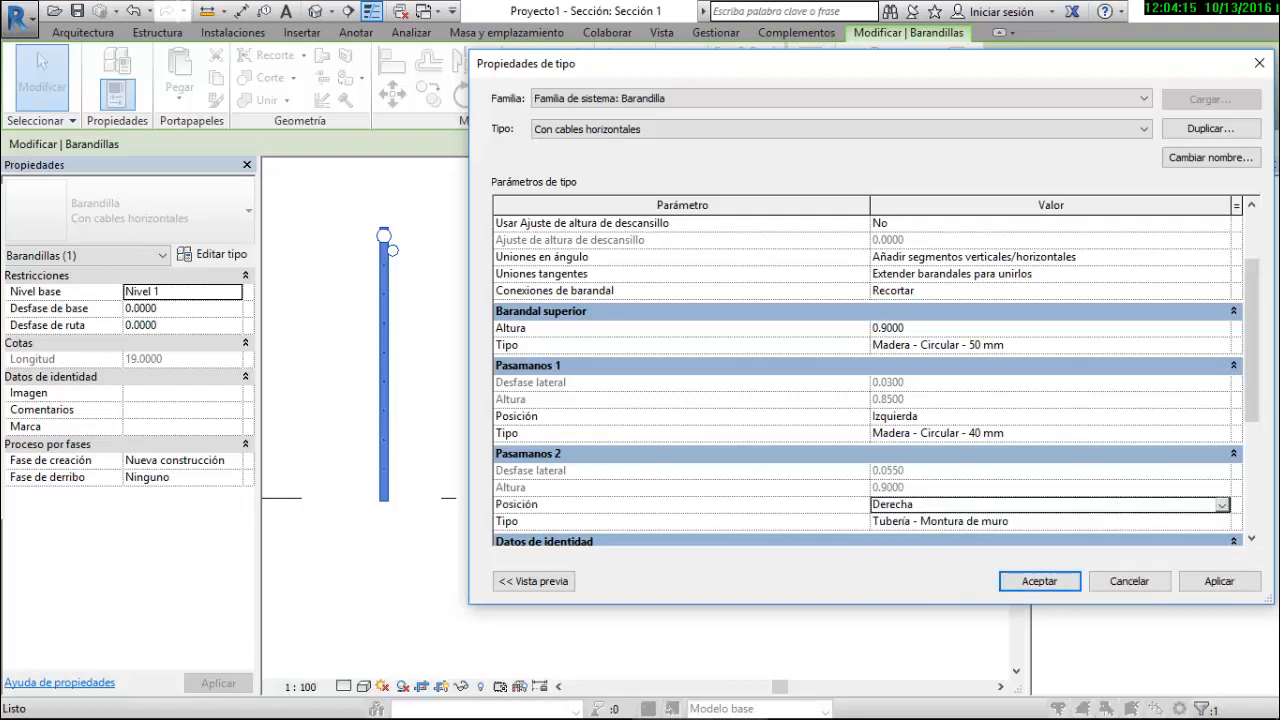
pyautogui.click(1219, 581)
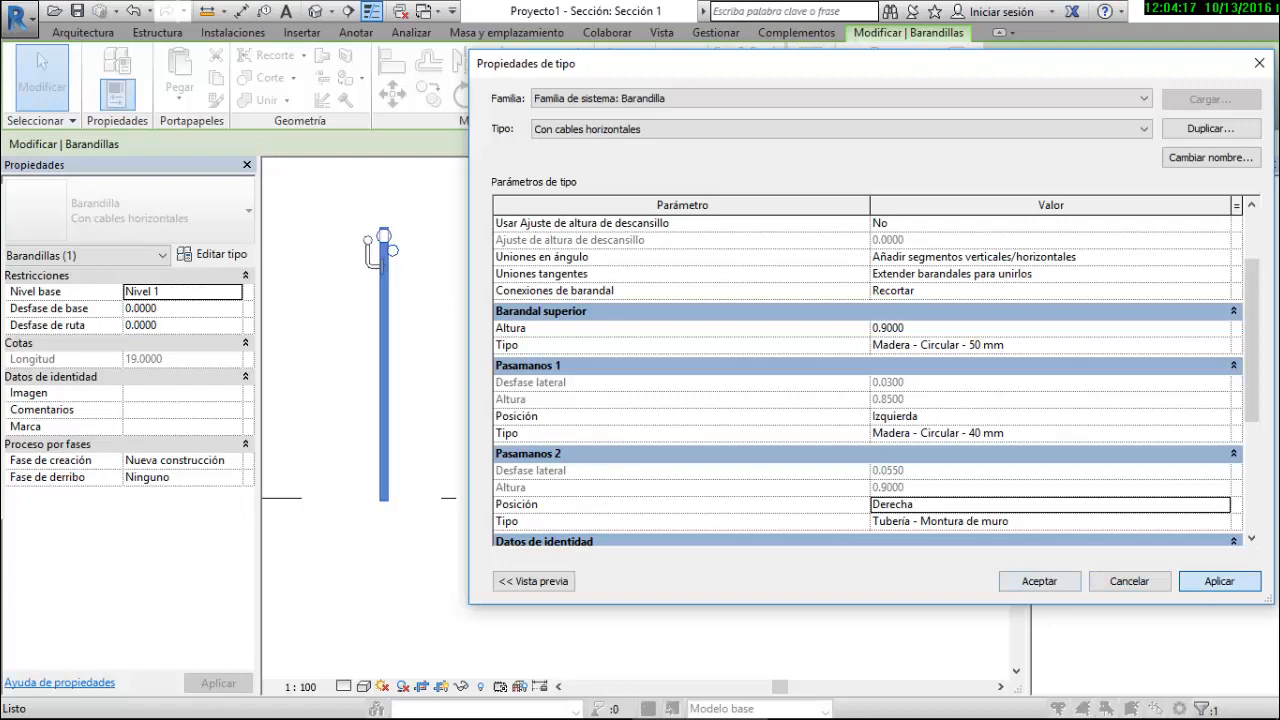
pyautogui.click(1039, 581)
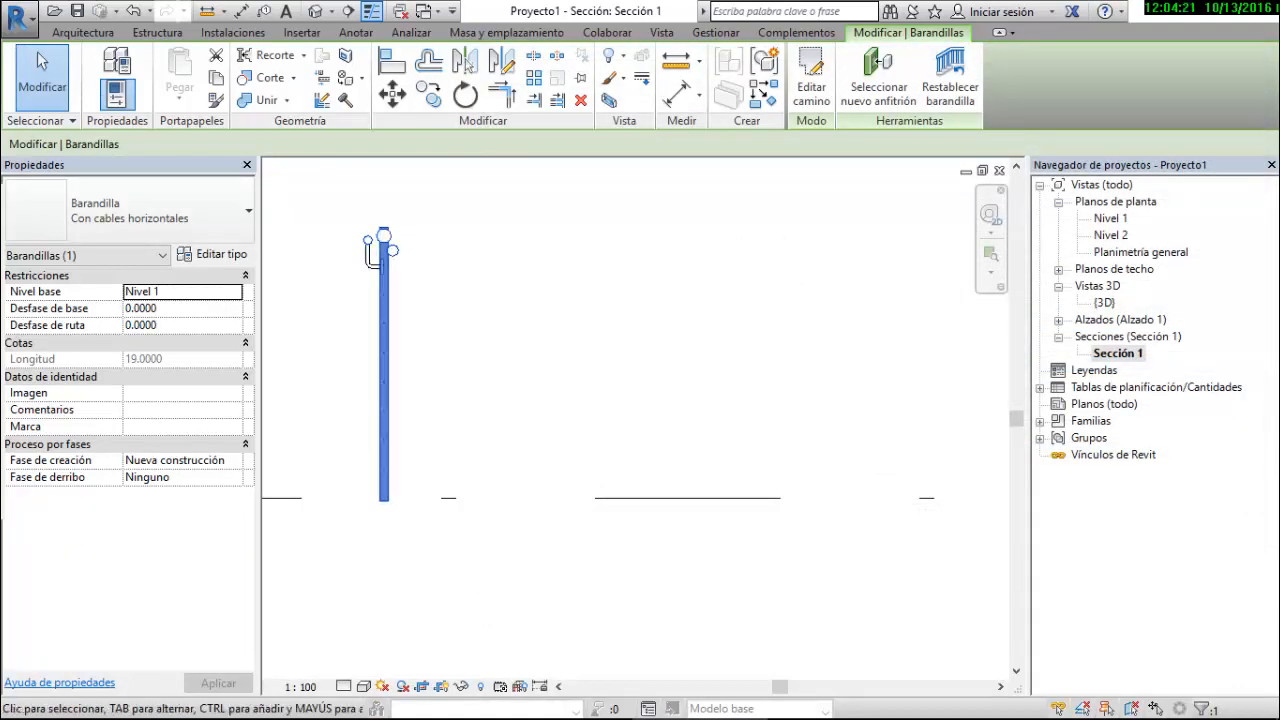
# Reopen the railing's type properties and set the Pasamanos 1 position to Ninguno
pyautogui.click(213, 255)
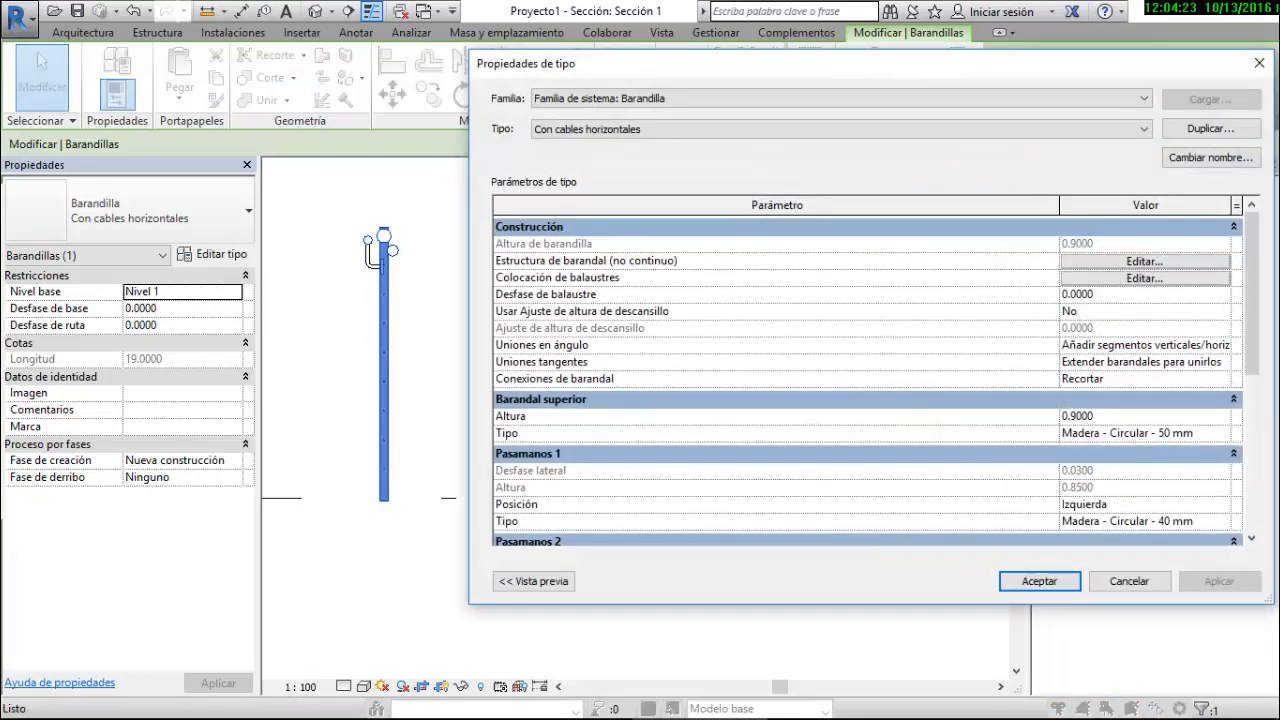
pyautogui.scroll(-2, 867, 380)
pyautogui.click(1140, 416)
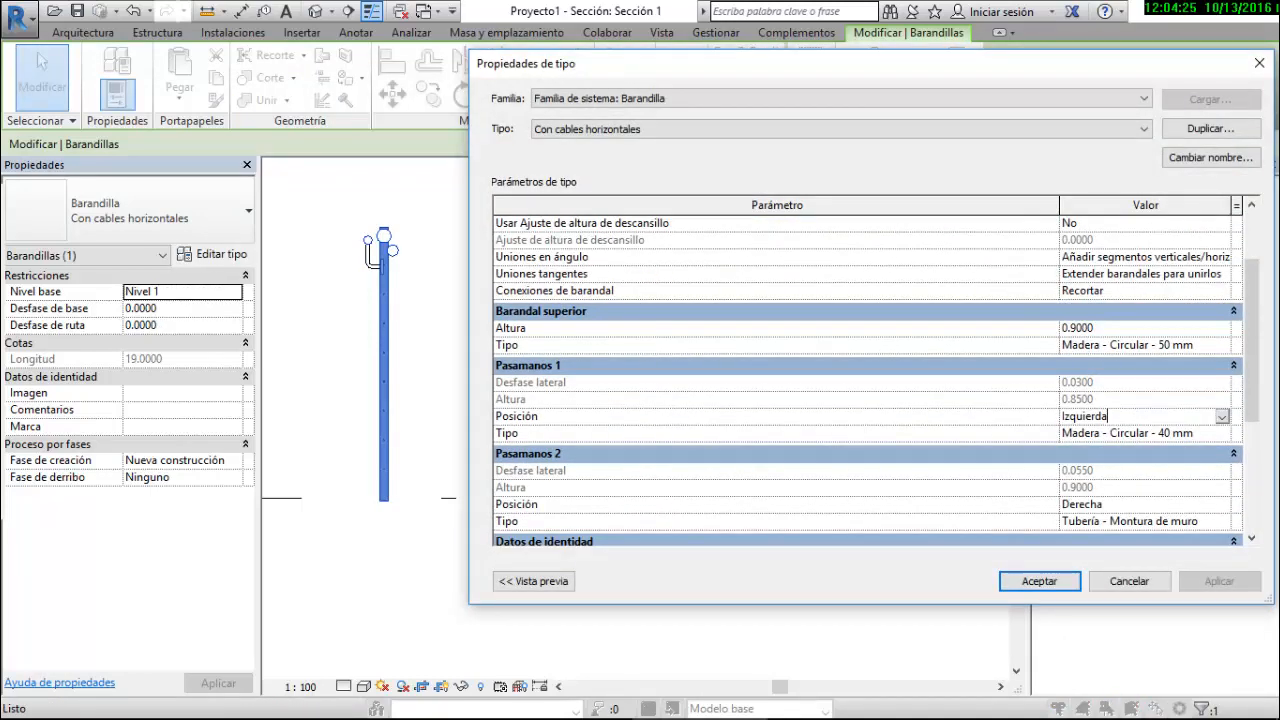
pyautogui.click(1222, 416)
pyautogui.click(1083, 433)
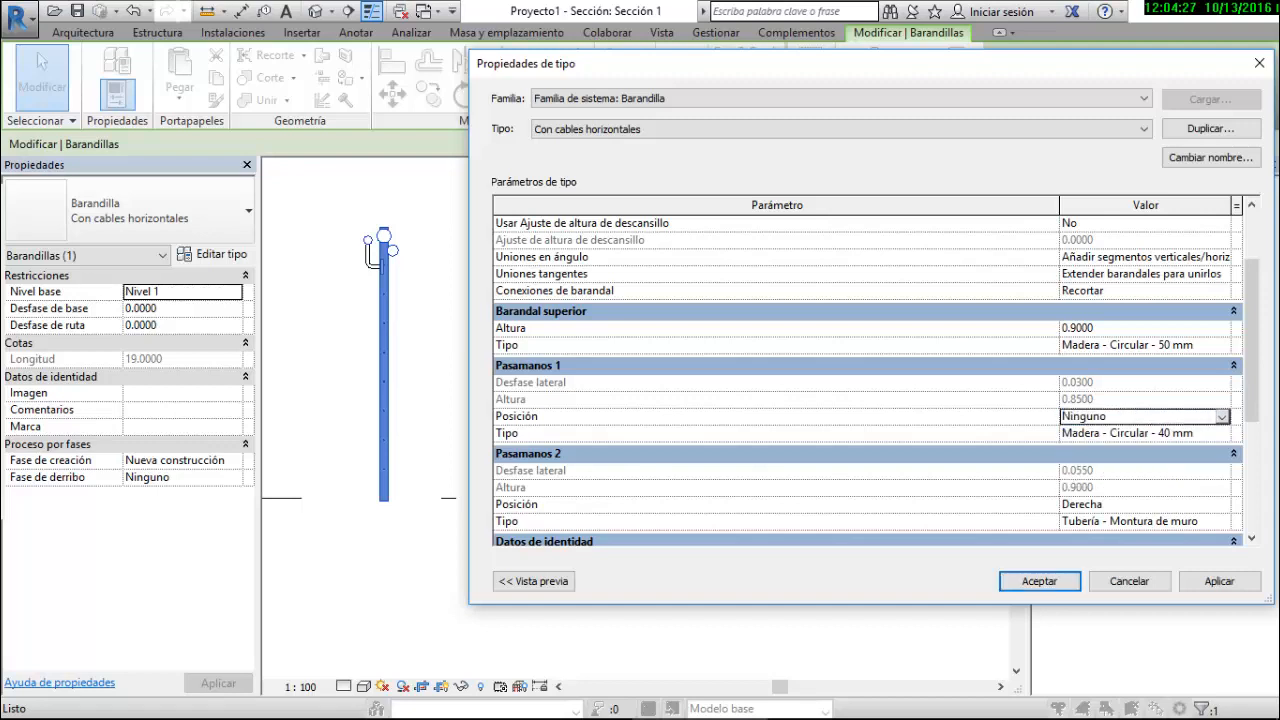
# Set the Pasamanos 2 position to Ninguno and accept the railing's type properties
pyautogui.click(1140, 504)
pyautogui.click(1222, 504)
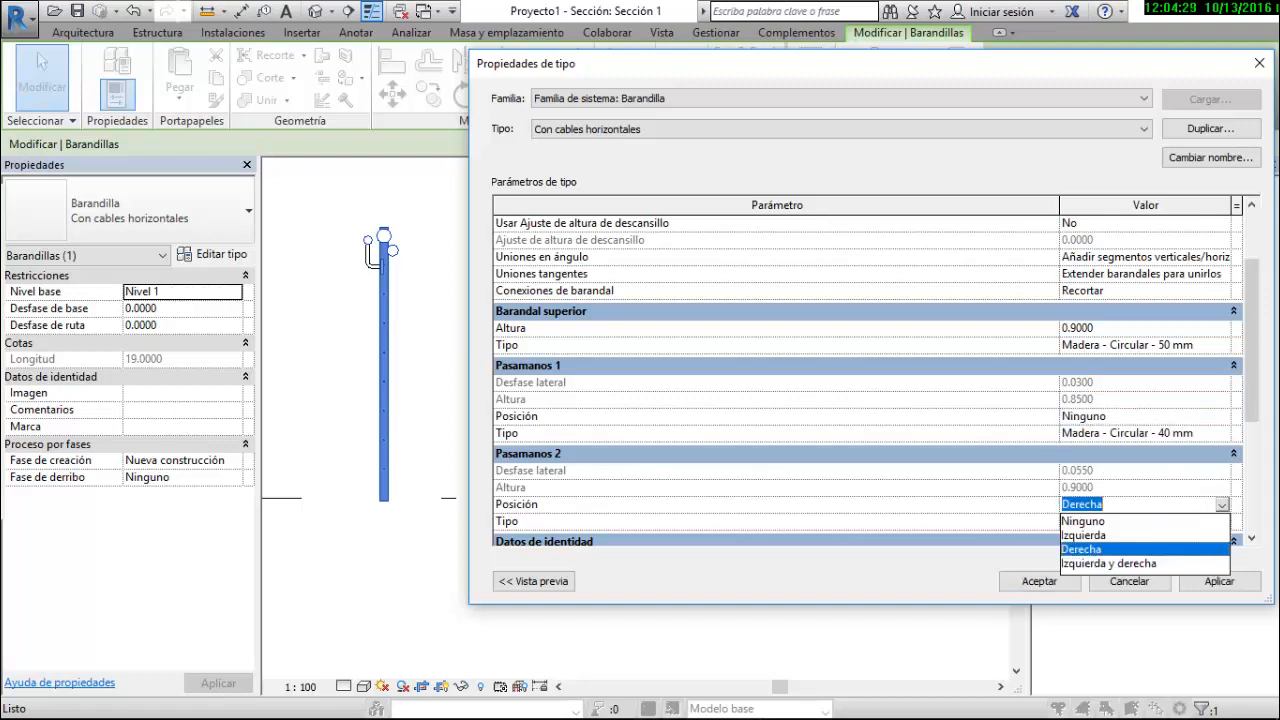
pyautogui.click(1083, 521)
pyautogui.scroll(-5, 867, 380)
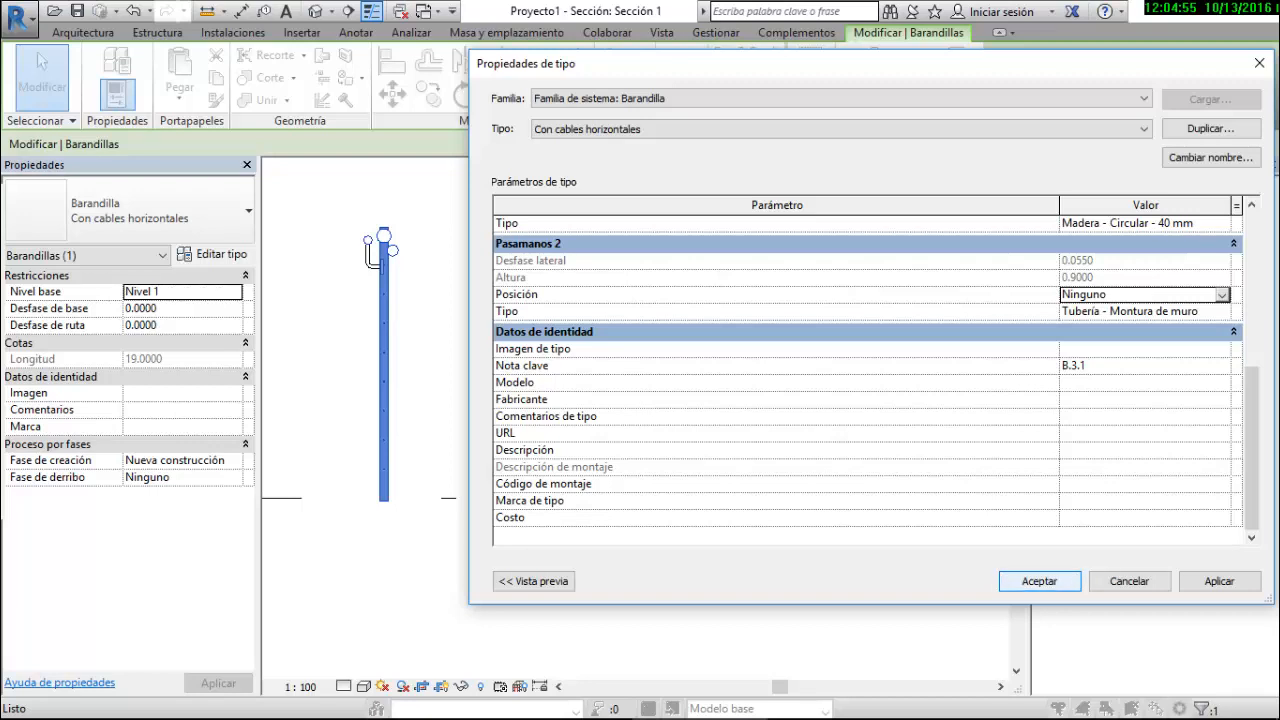
pyautogui.click(1039, 581)
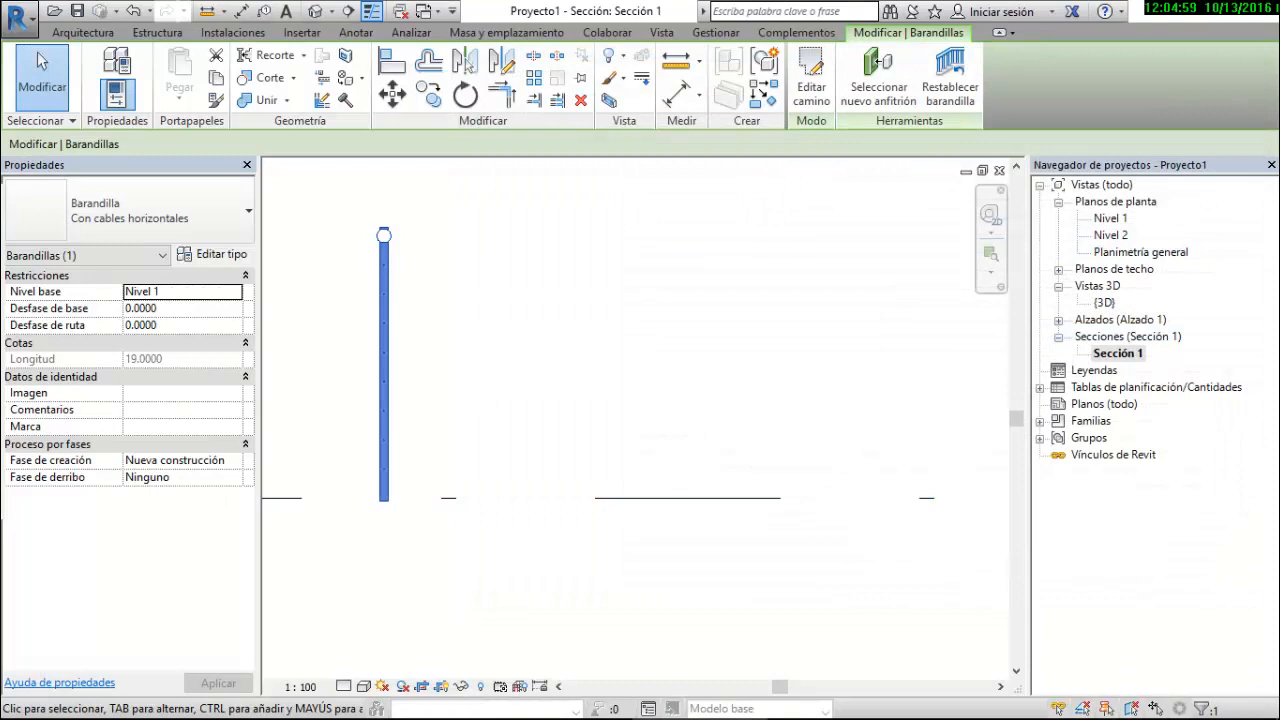
pyautogui.scroll(-2, 660, 377)
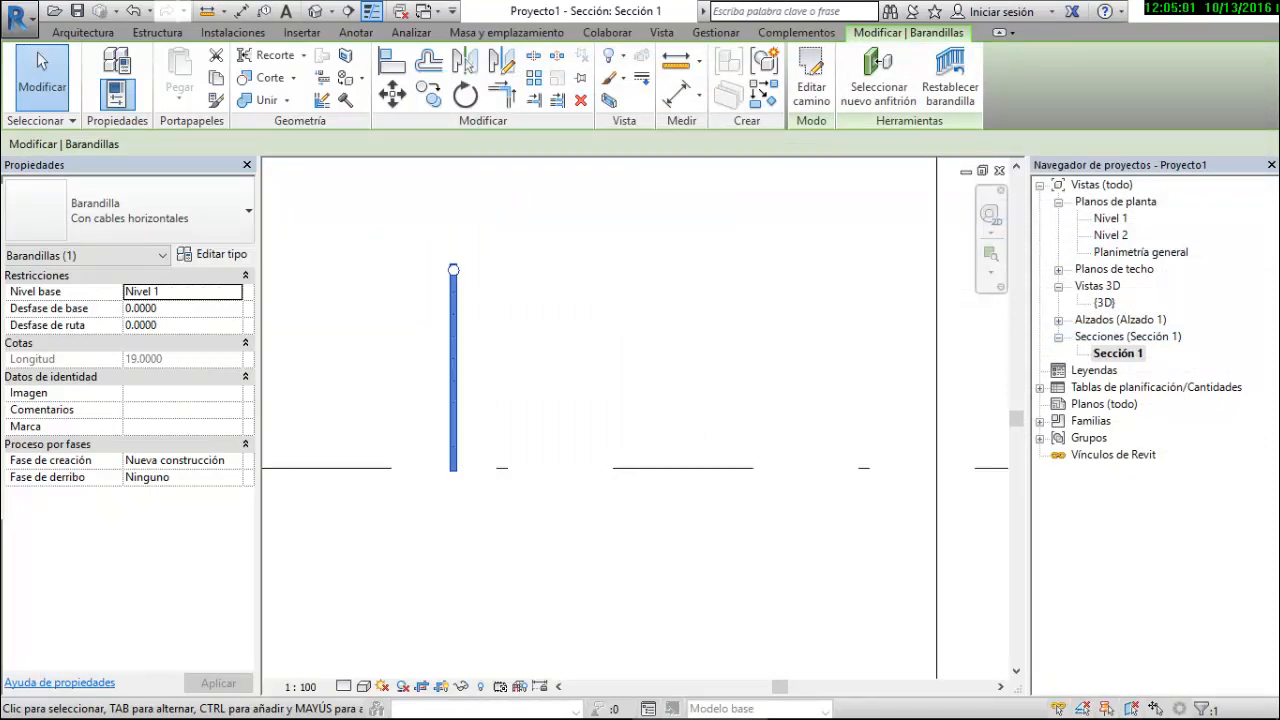
# Check the railing's post and top rail shape in the reference photo Barandilla.bmp and return to Revit
pyautogui.moveTo(835, 701)
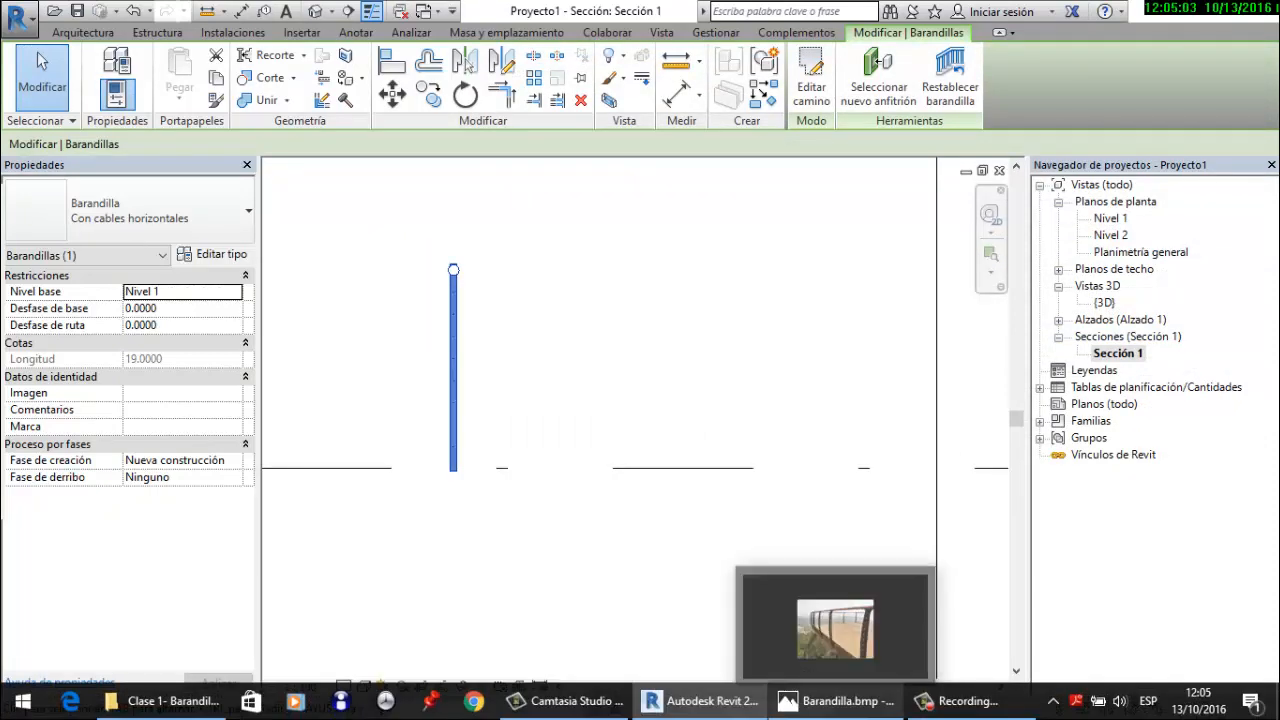
pyautogui.click(835, 622)
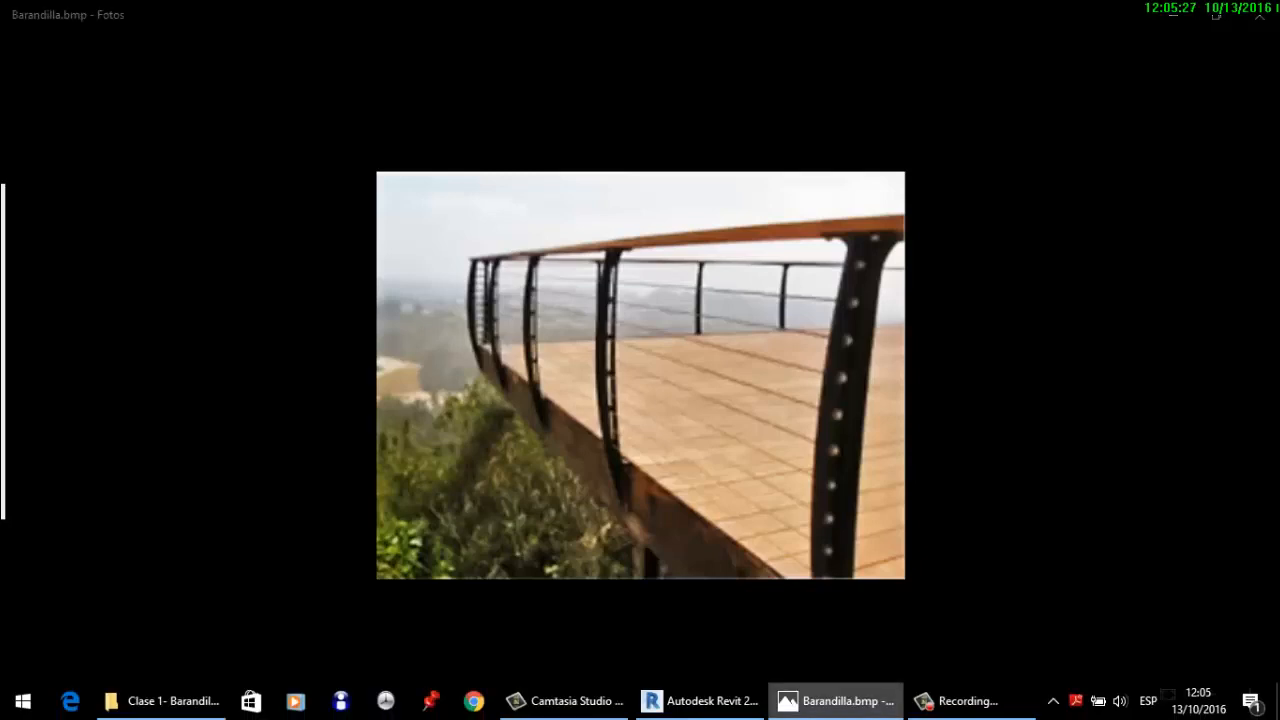
pyautogui.click(700, 701)
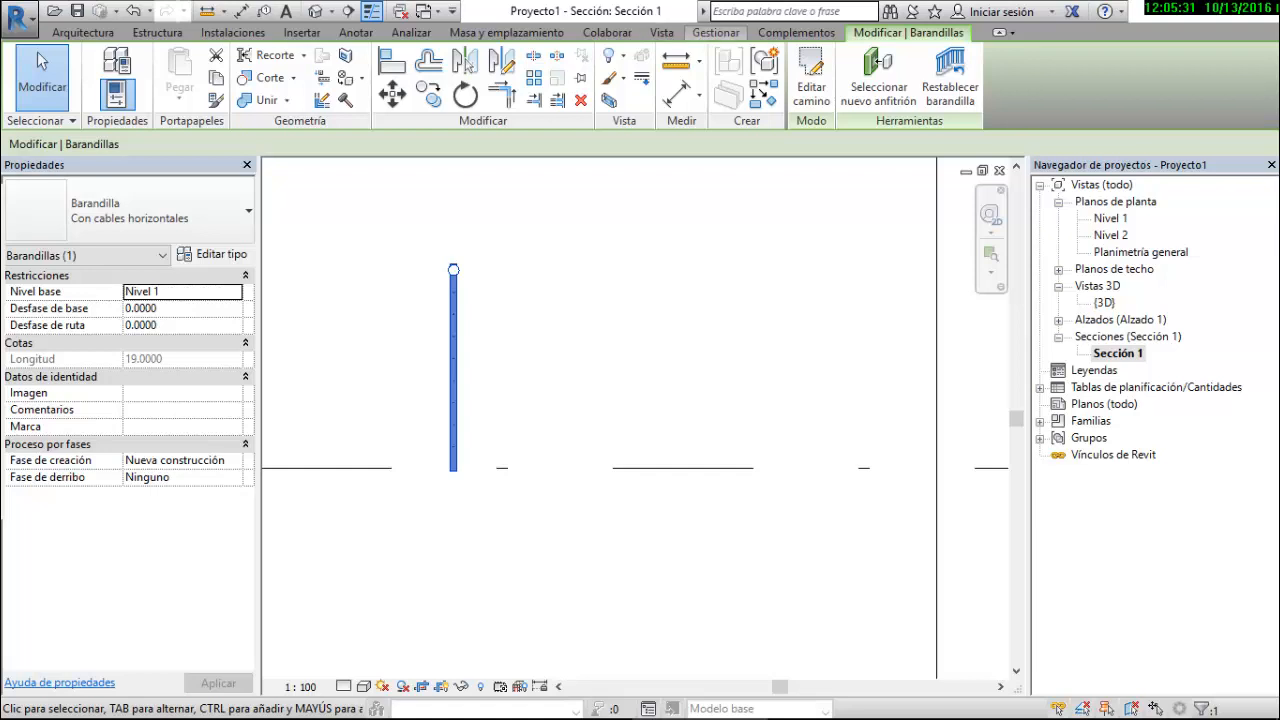
# Display the Archivos recientes start page
pyautogui.click(661, 32)
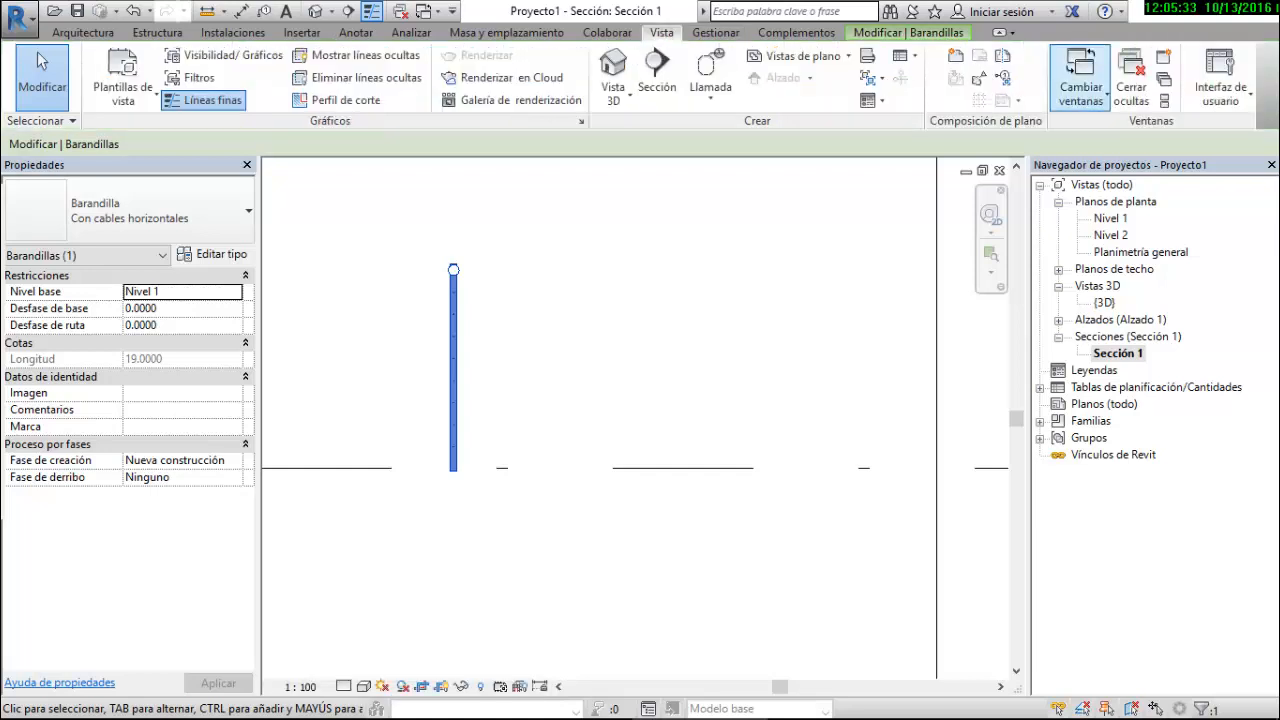
pyautogui.click(1220, 87)
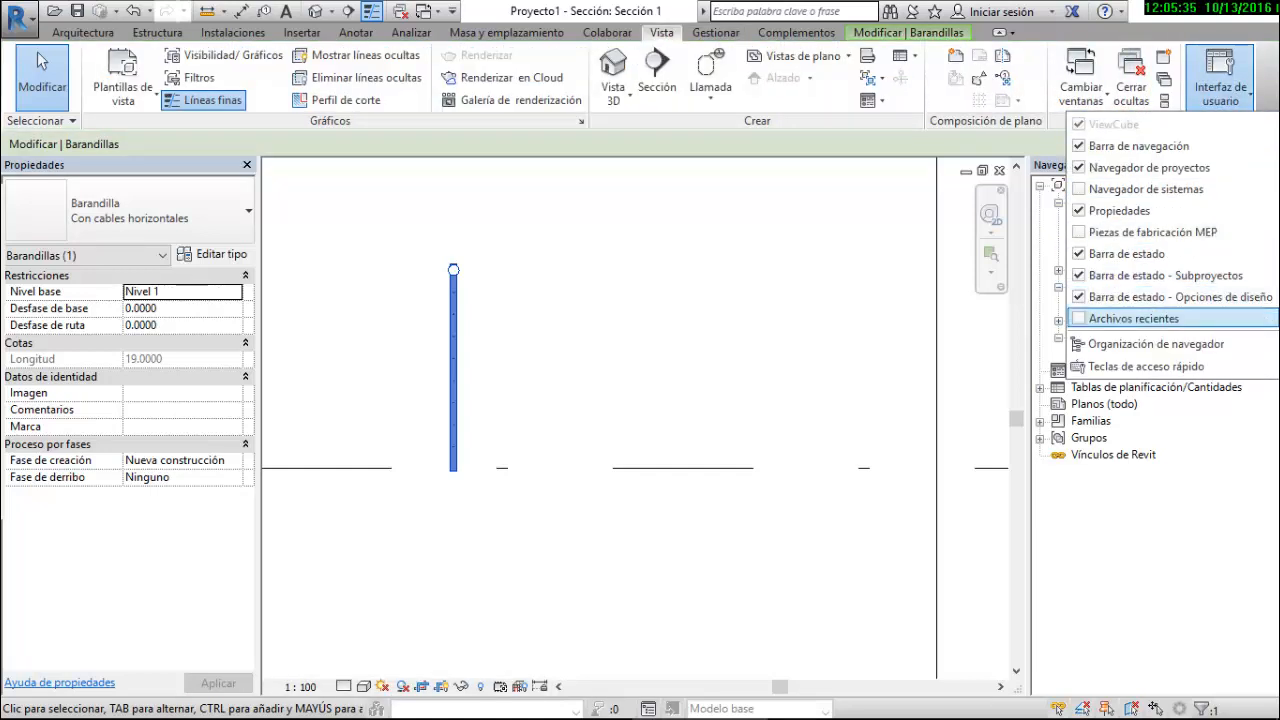
pyautogui.click(1134, 318)
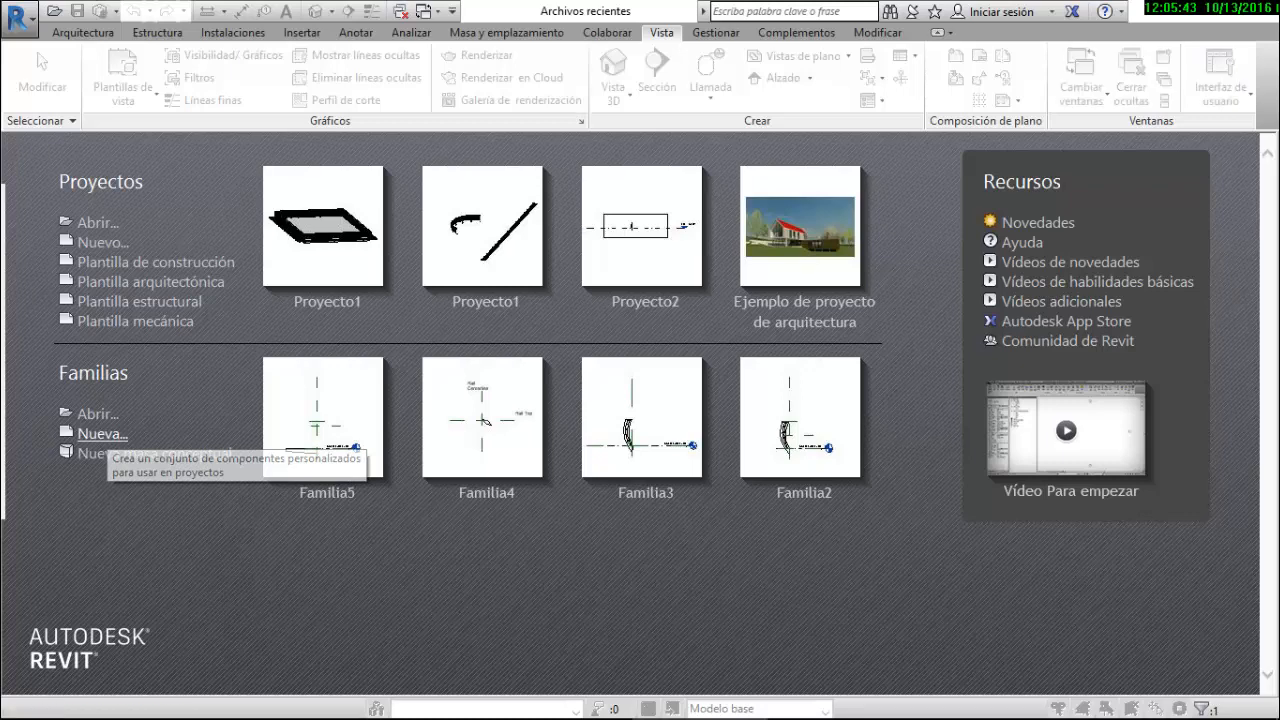
# Create a new family from the Perfil métrico-Barandal template
pyautogui.click(103, 434)
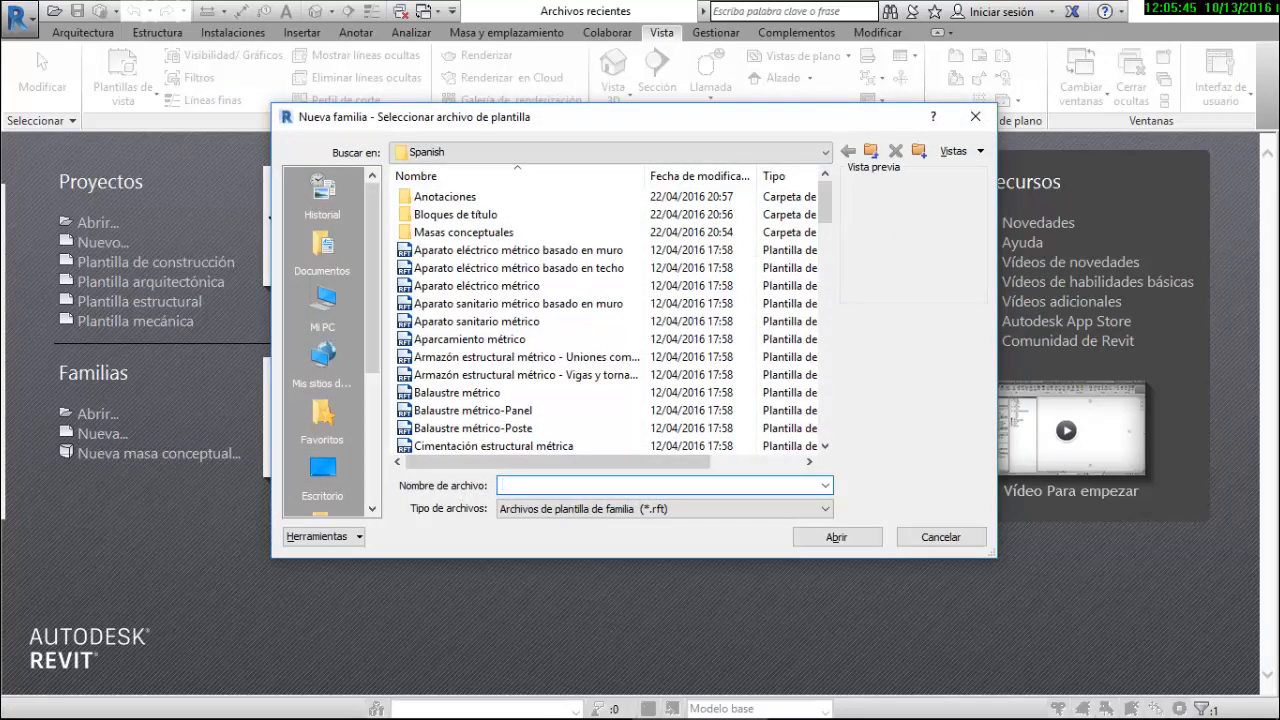
pyautogui.scroll(-1, 575, 338)
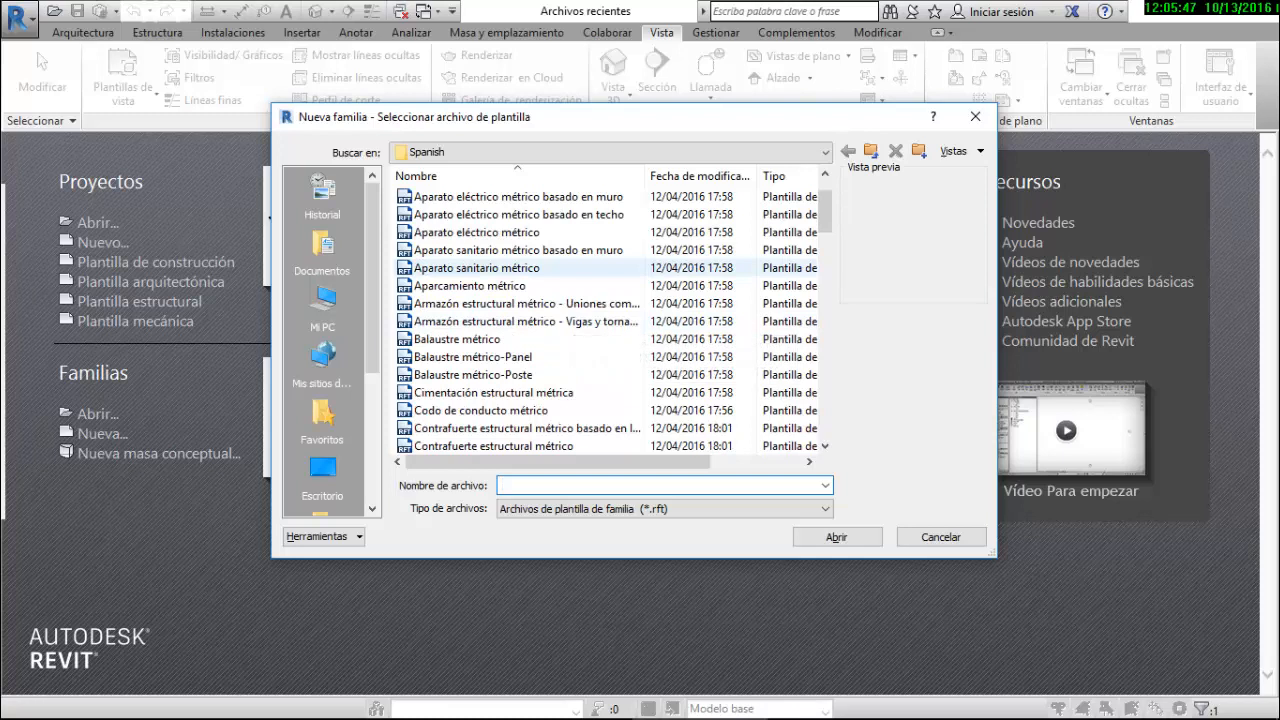
pyautogui.scroll(-1, 575, 338)
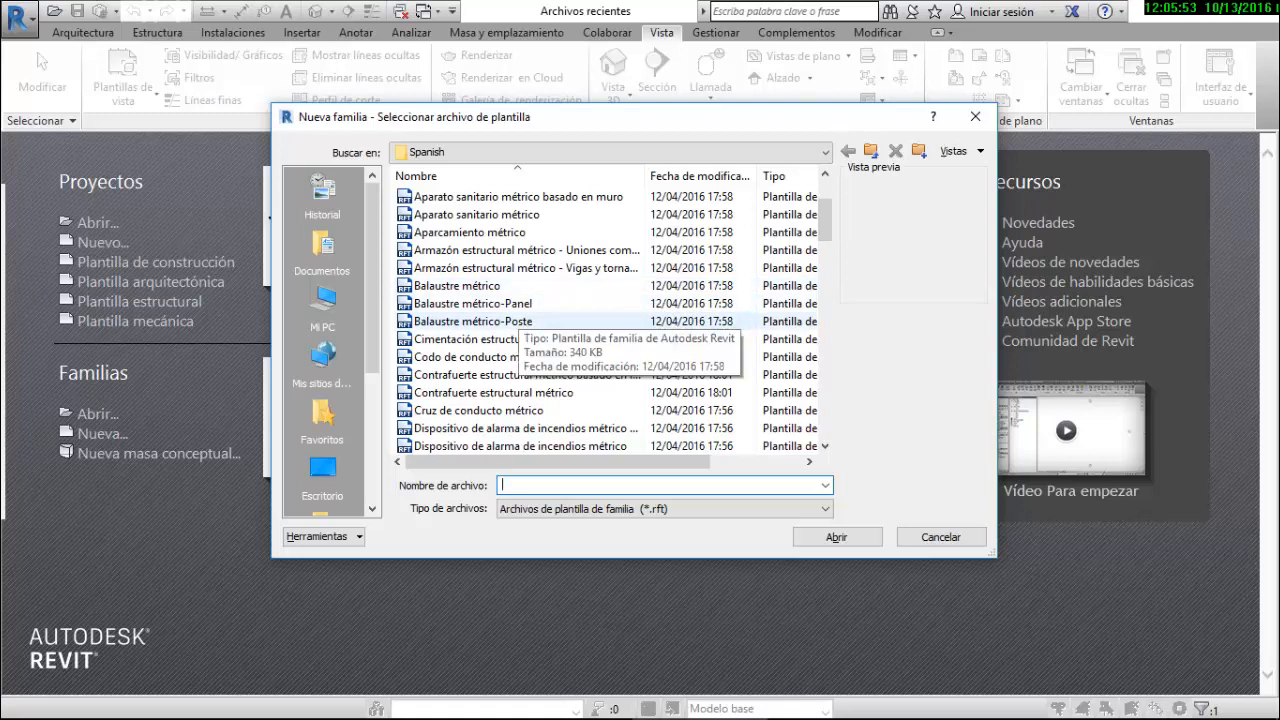
pyautogui.scroll(-10, 515, 325)
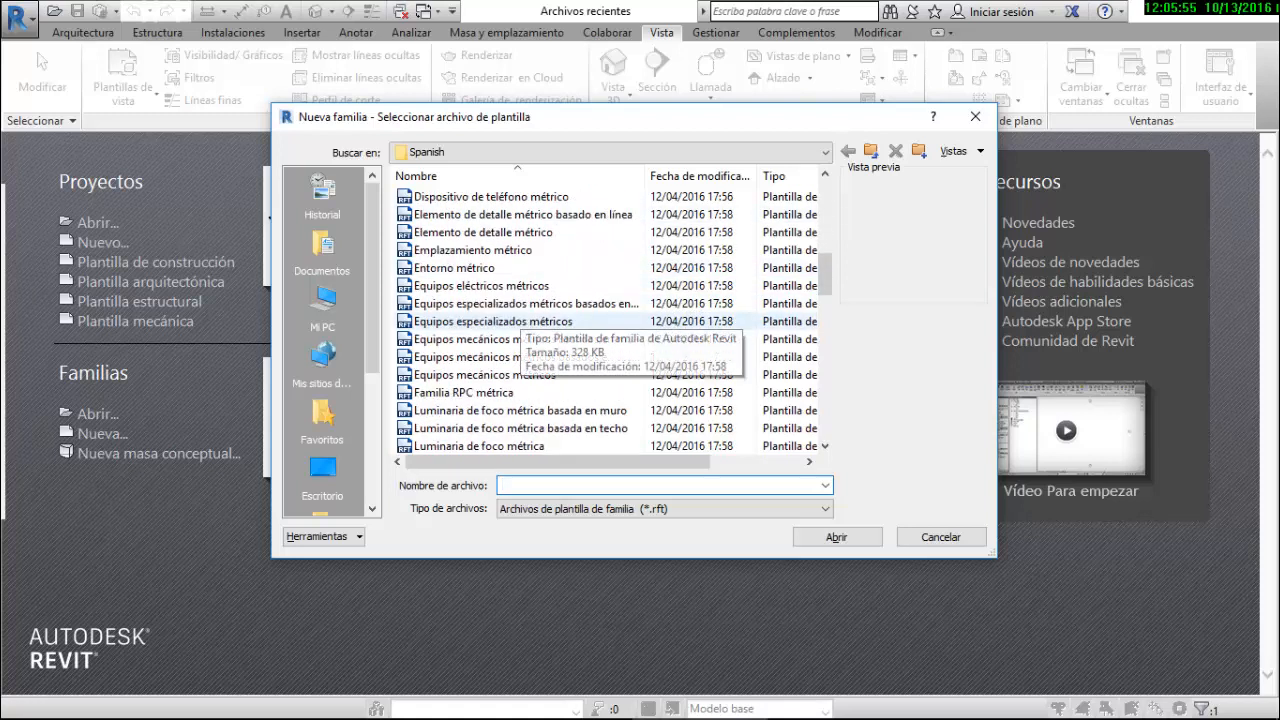
pyautogui.scroll(-5, 515, 325)
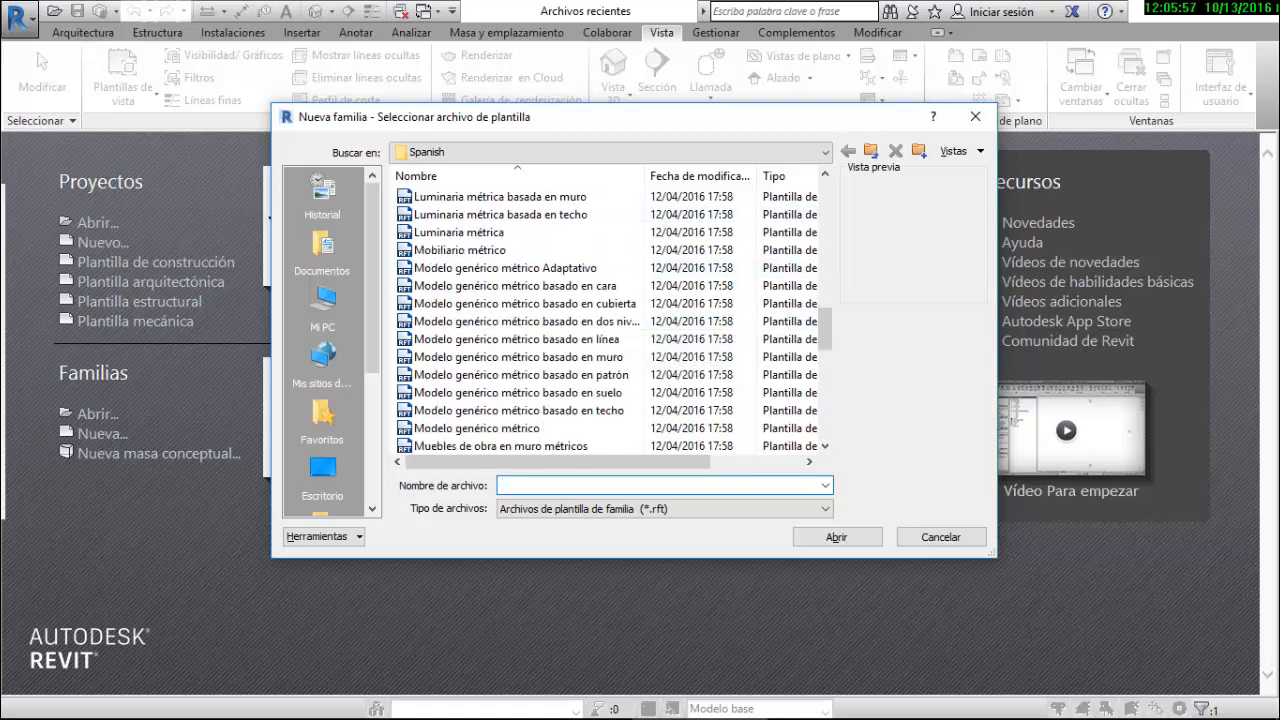
pyautogui.scroll(-1, 515, 325)
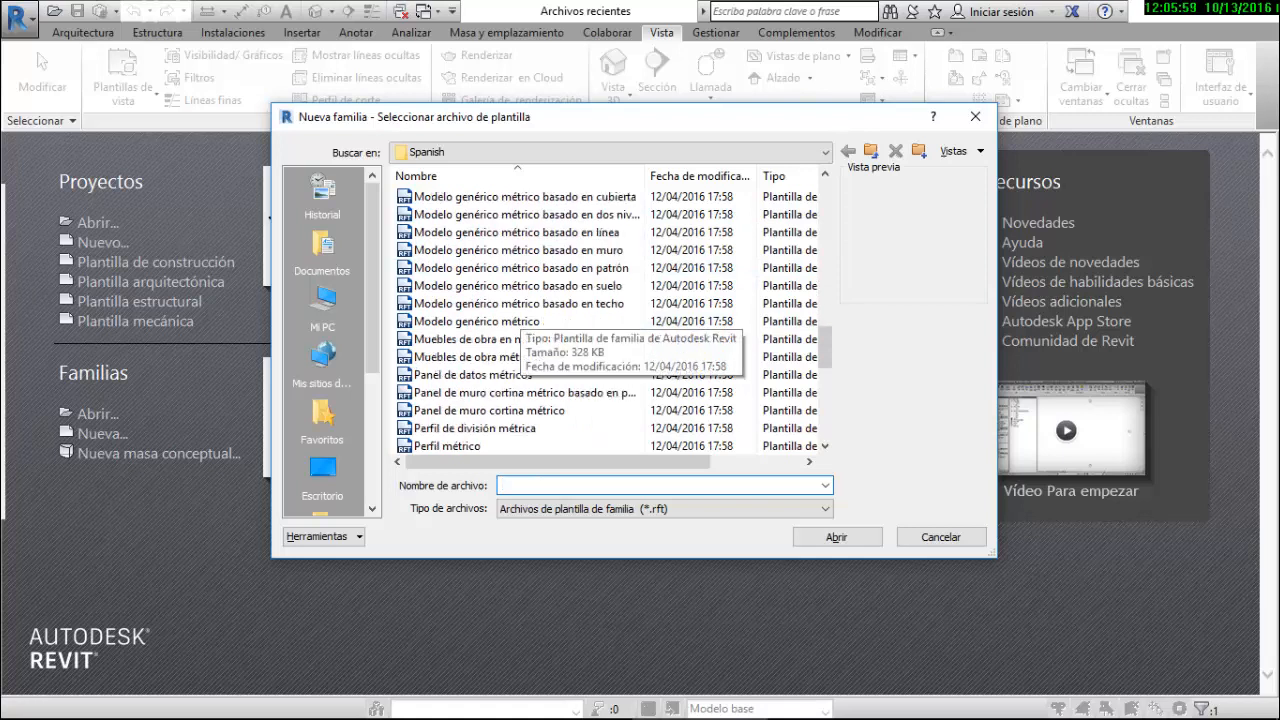
pyautogui.scroll(-5, 515, 325)
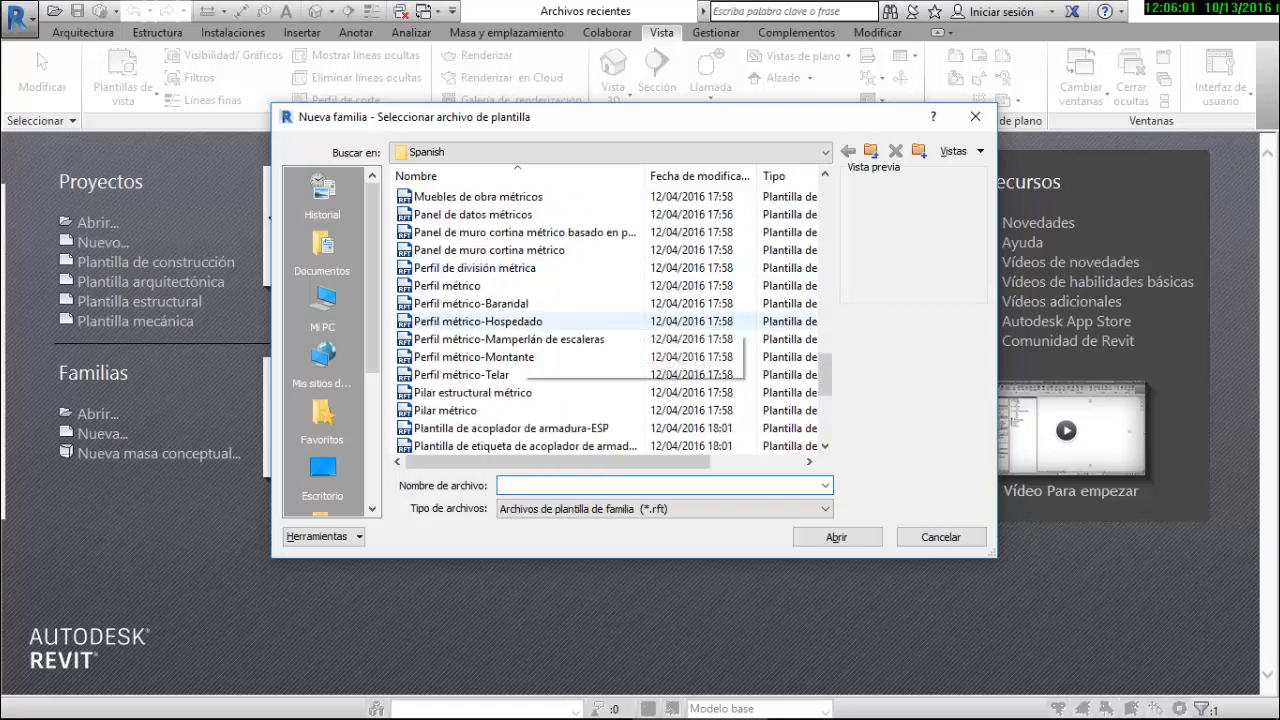
pyautogui.scroll(-2, 515, 325)
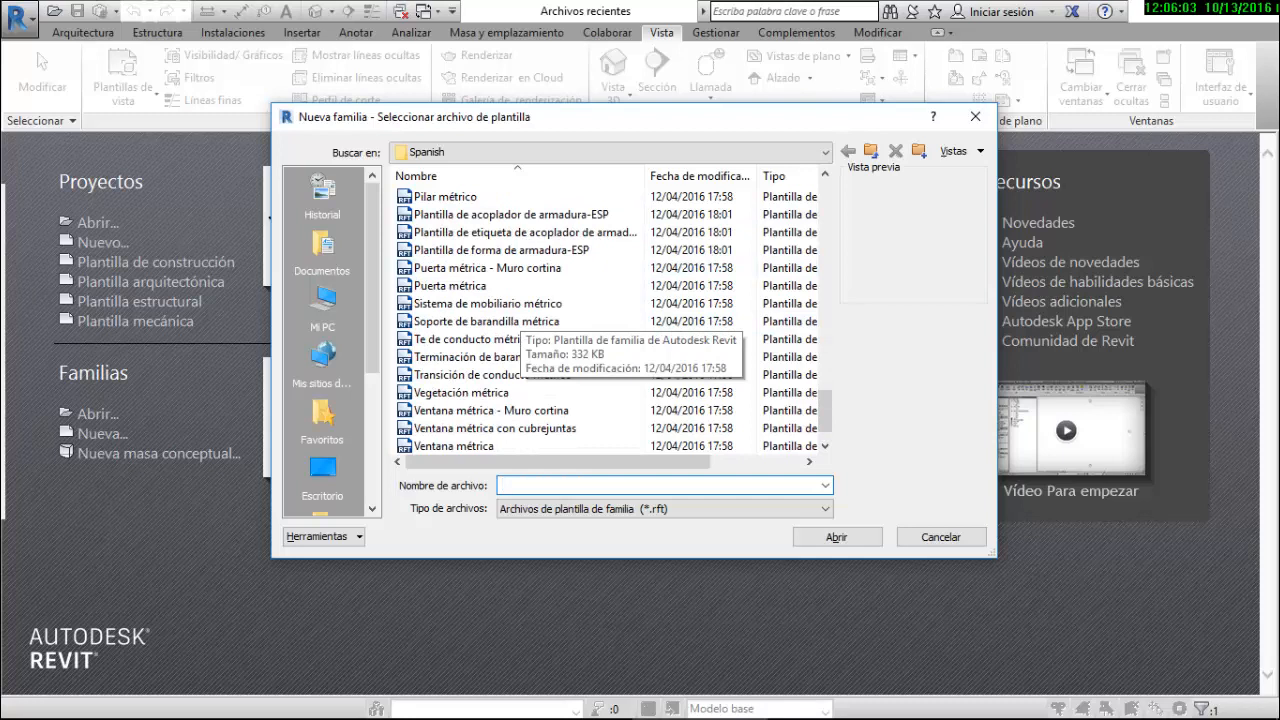
pyautogui.scroll(3, 515, 325)
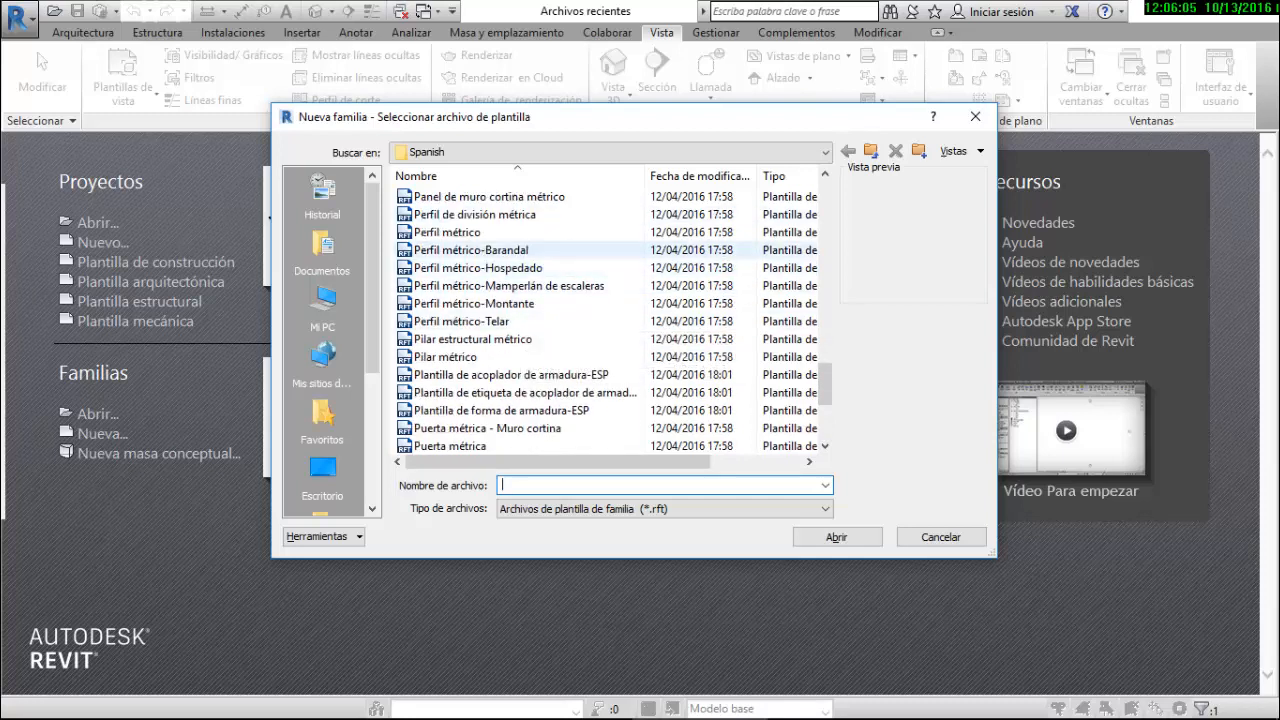
pyautogui.click(470, 250)
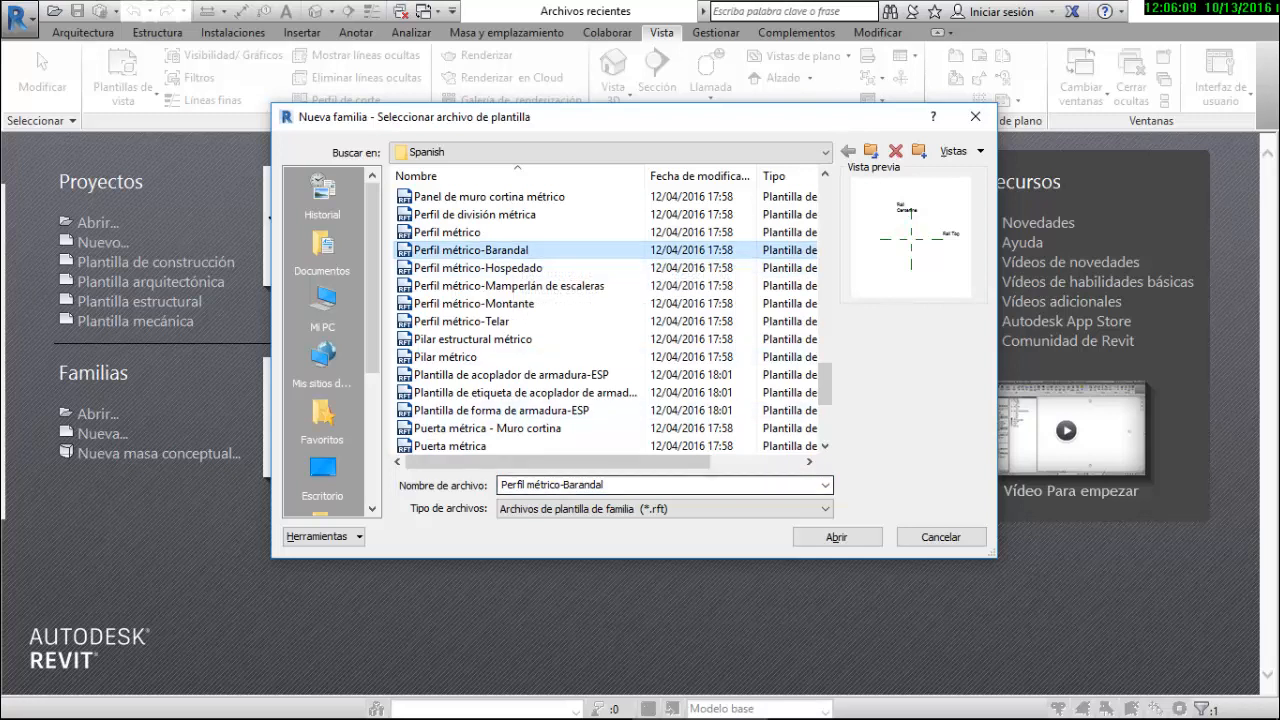
pyautogui.click(836, 537)
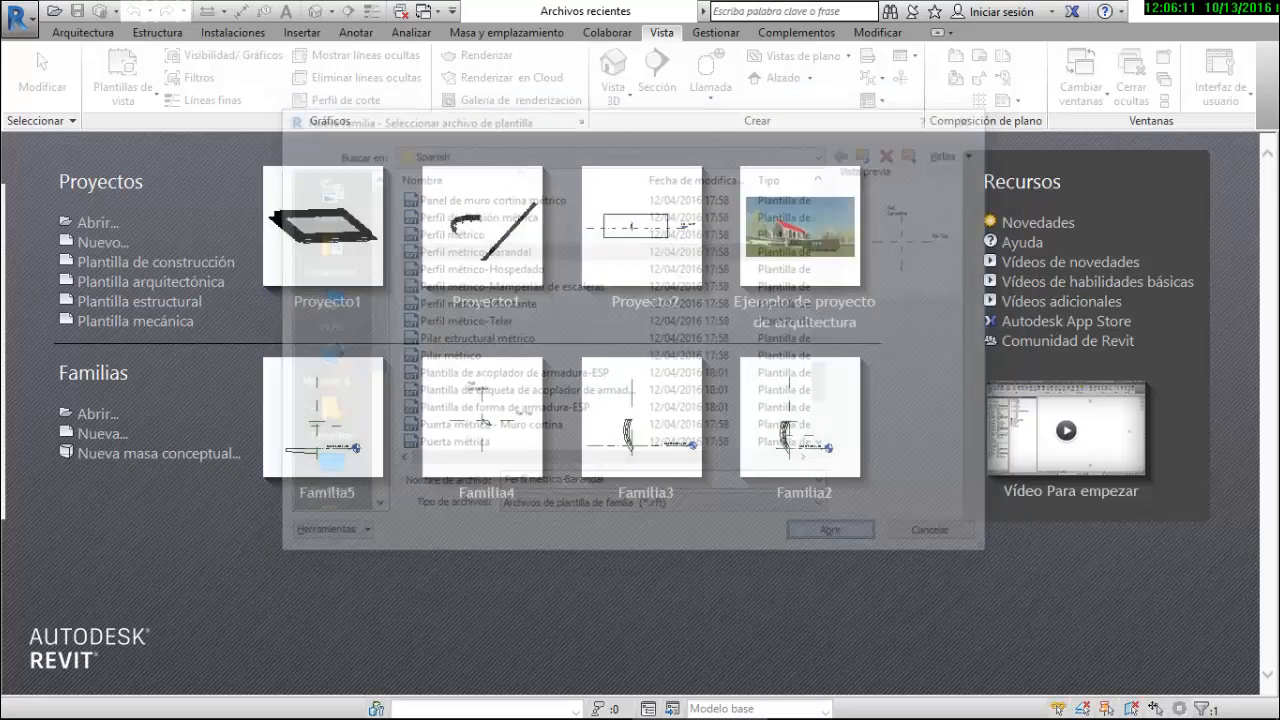
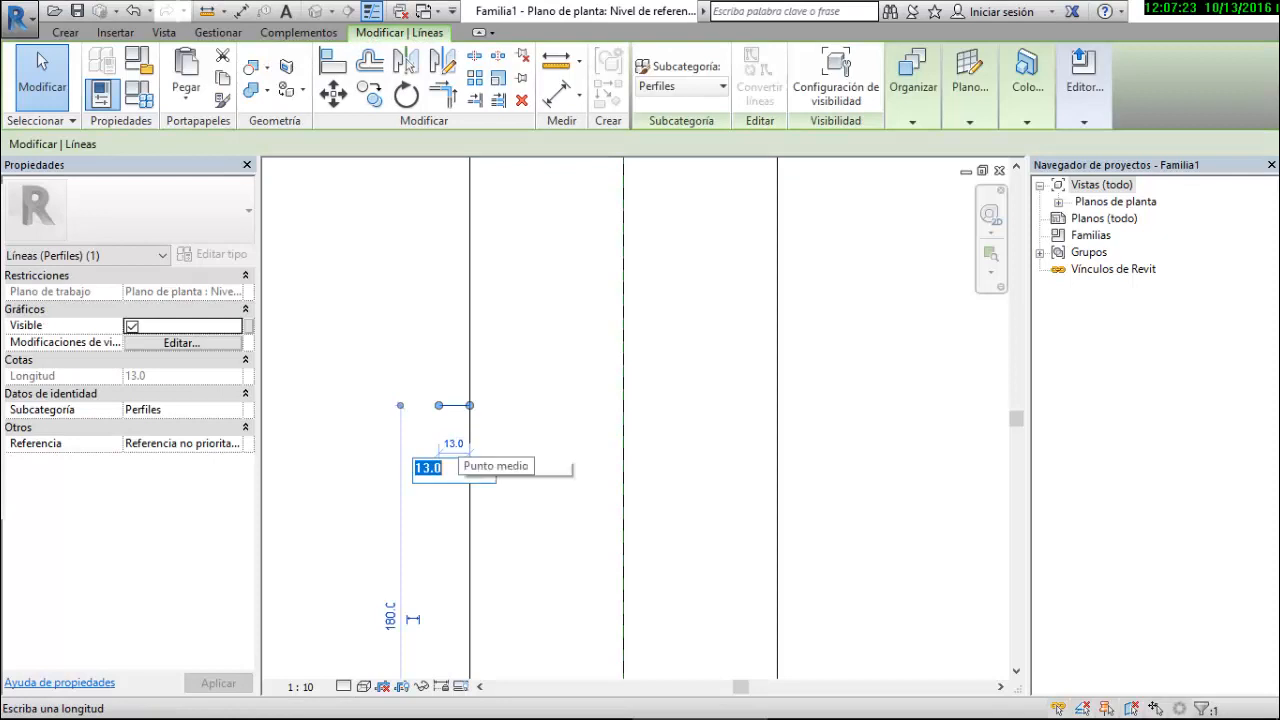
# Set the length of the short horizontal line beside the left vertical line to 25
pyautogui.write('25')
pyautogui.press('Return')
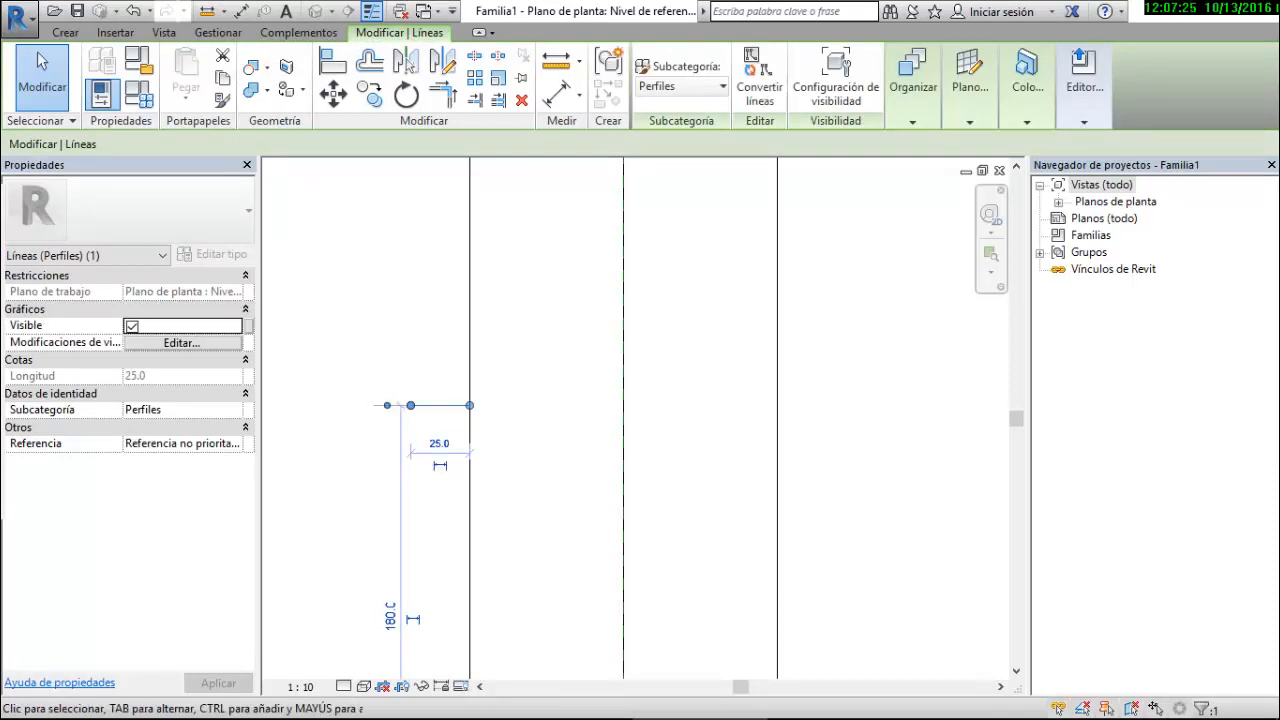
pyautogui.press('Escape')
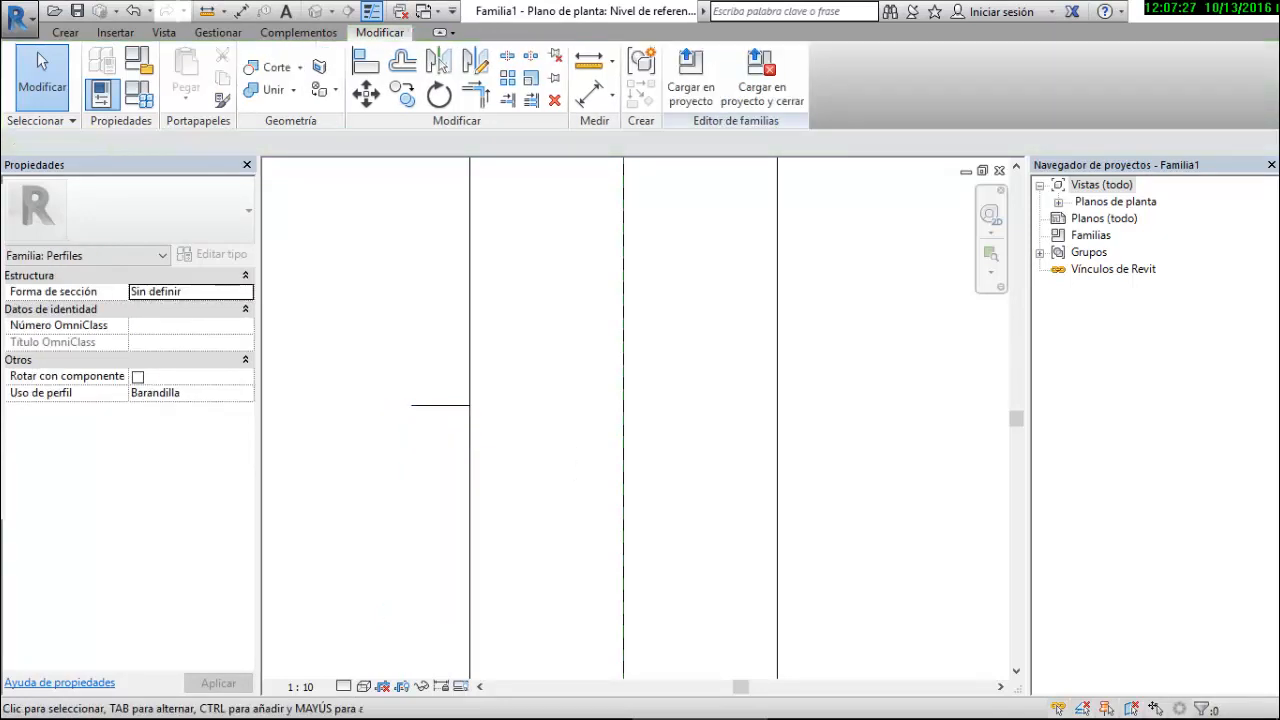
# Offset copies of the short horizontal line 13 above and 13 below it
pyautogui.click(402, 61)
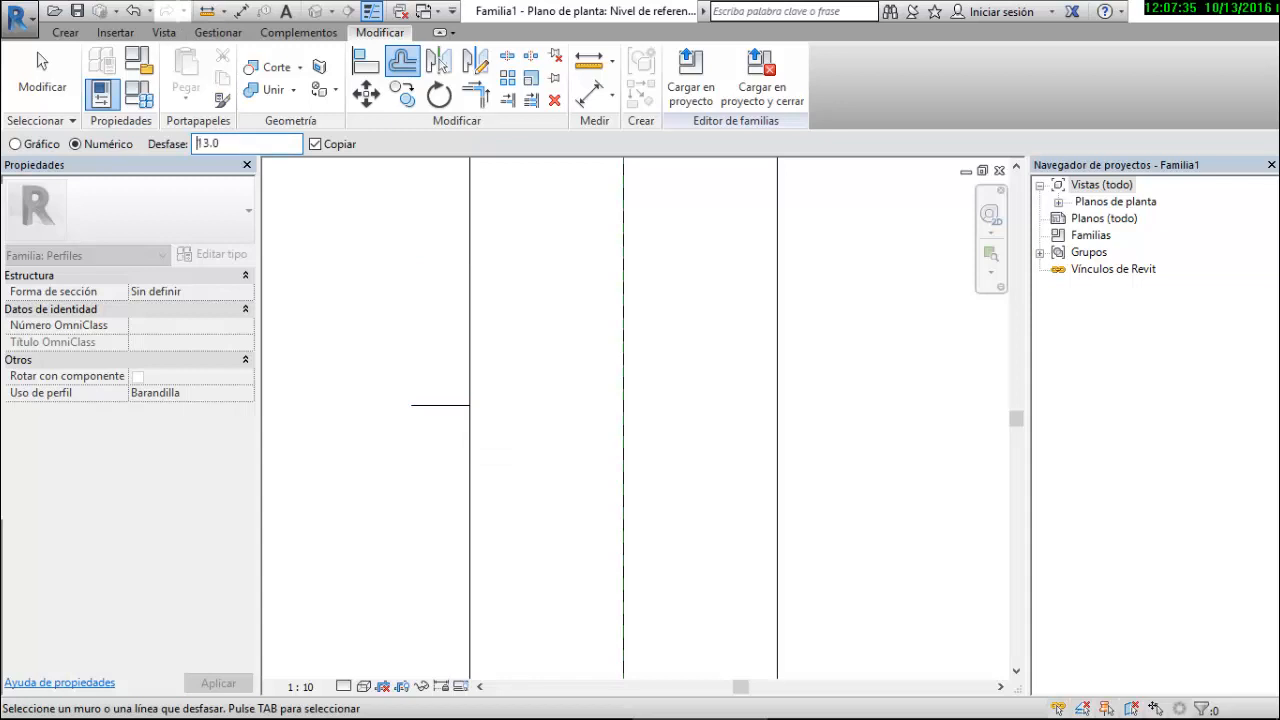
pyautogui.click(440, 408)
pyautogui.click(442, 404)
pyautogui.press('Escape')
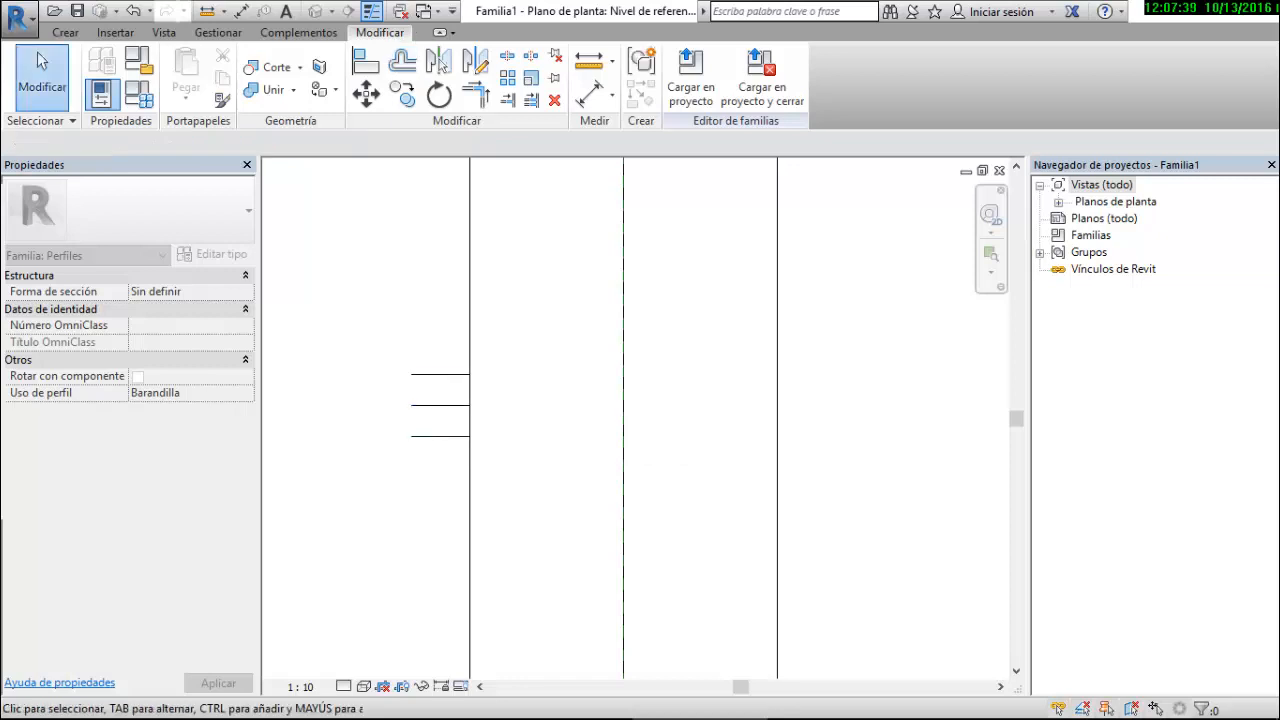
# Trim the lowest horizontal line into corners with both vertical lines, and the left vertical to the middle short line, separating the joined elements
pyautogui.click(475, 95)
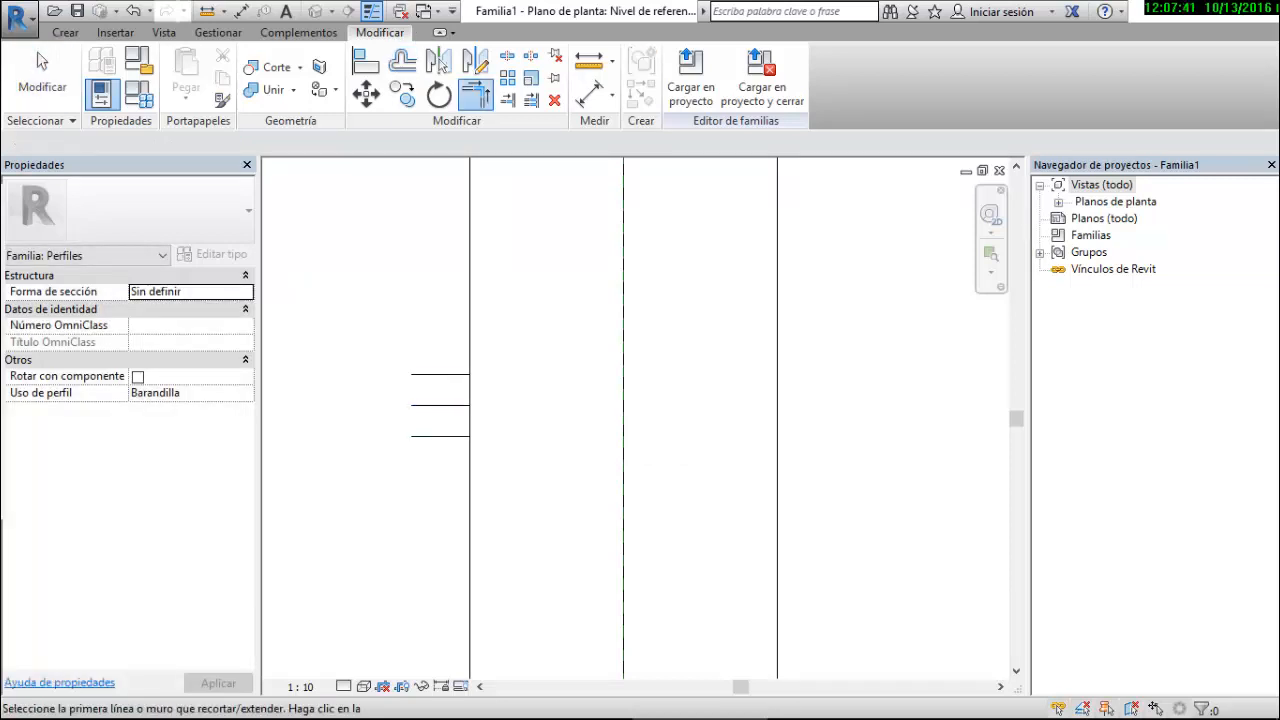
pyautogui.click(440, 436)
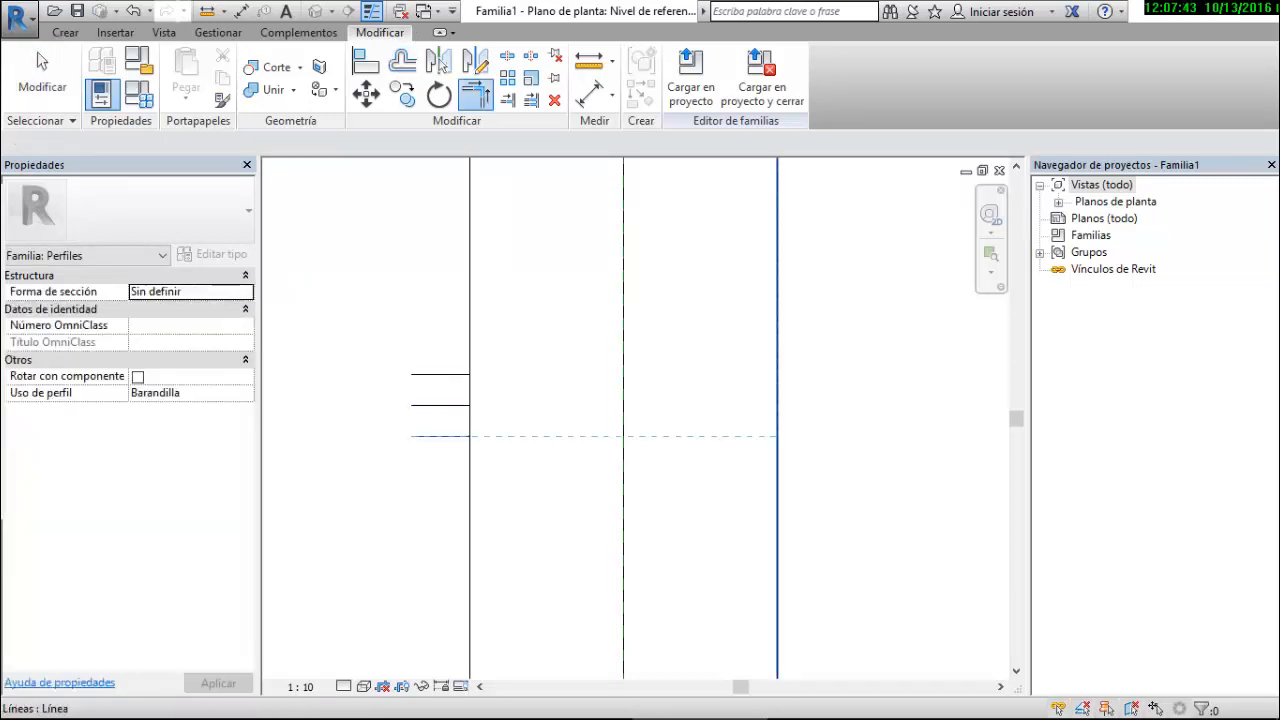
pyautogui.click(777, 420)
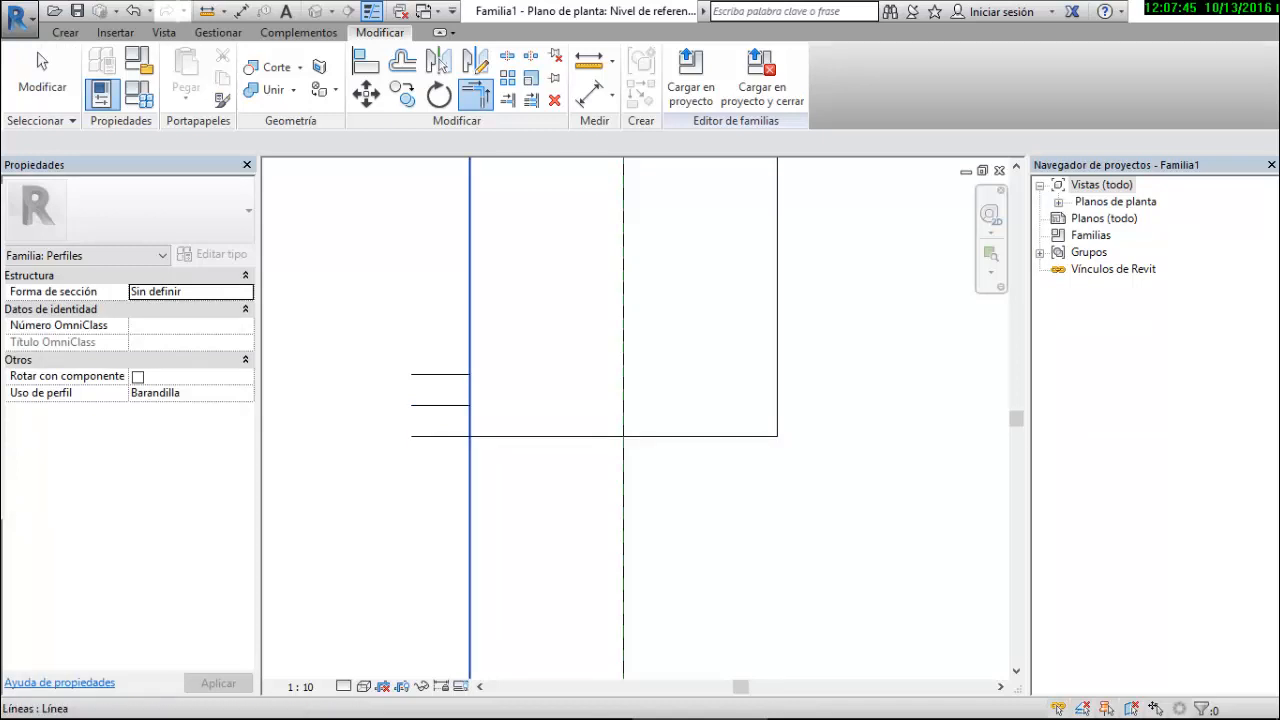
pyautogui.click(470, 420)
pyautogui.click(540, 436)
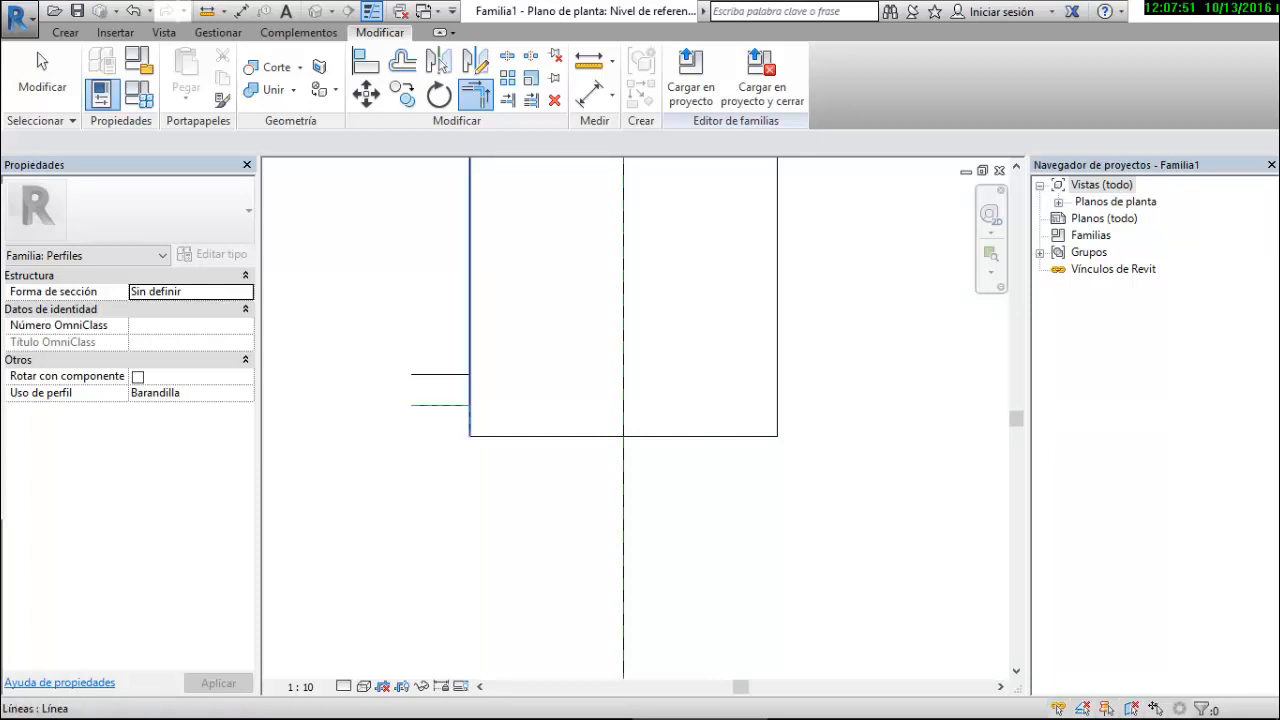
pyautogui.press('Delete')
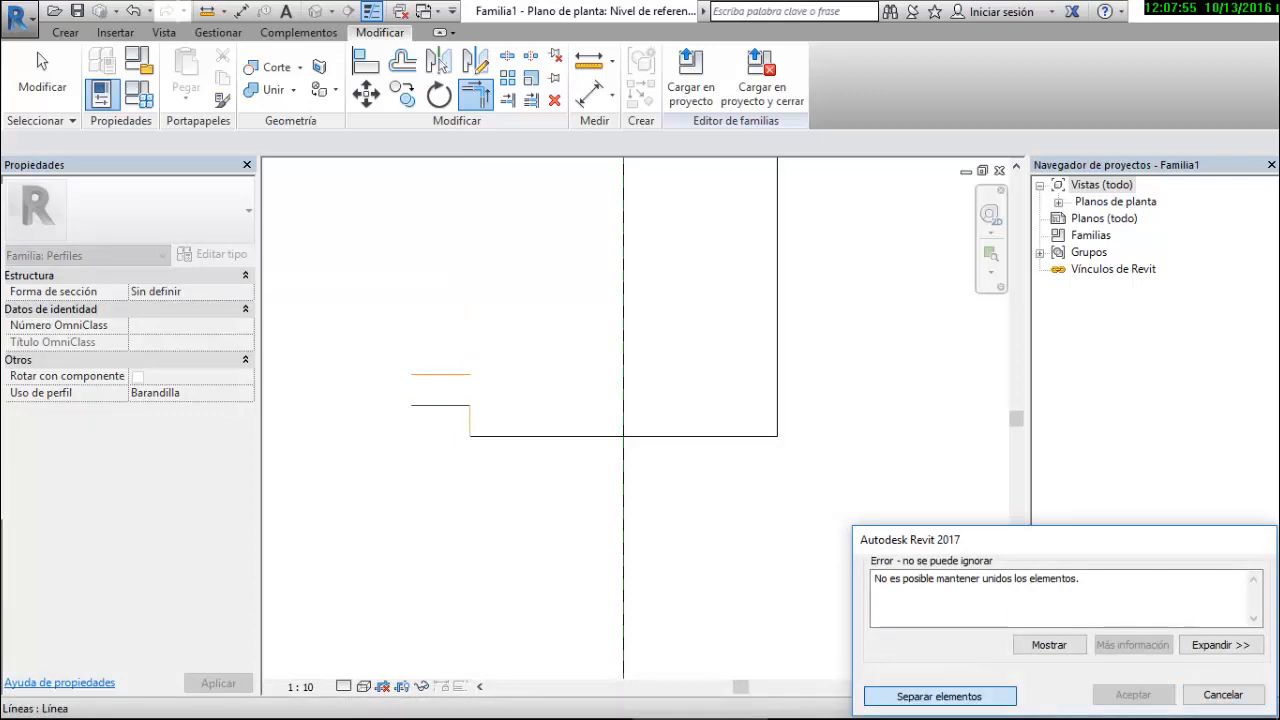
pyautogui.click(939, 696)
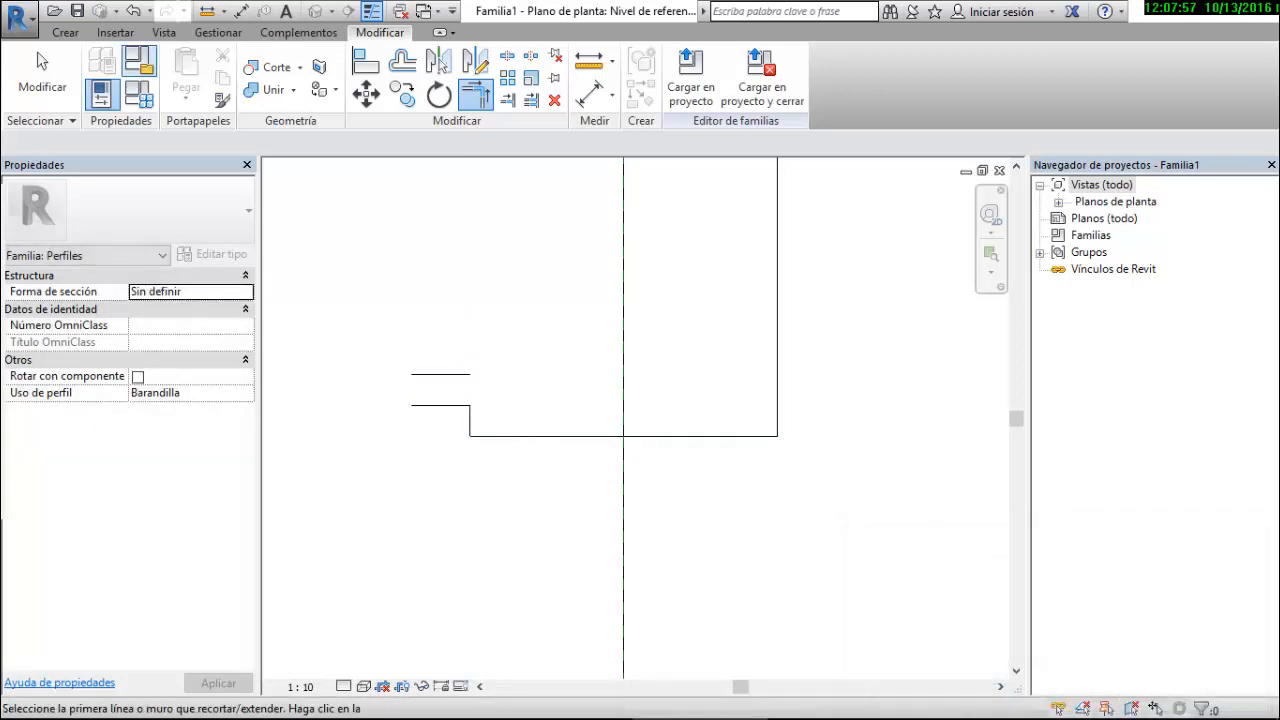
# Draw a 13-long vertical line joining the left ends of the two short horizontal lines
pyautogui.click(65, 32)
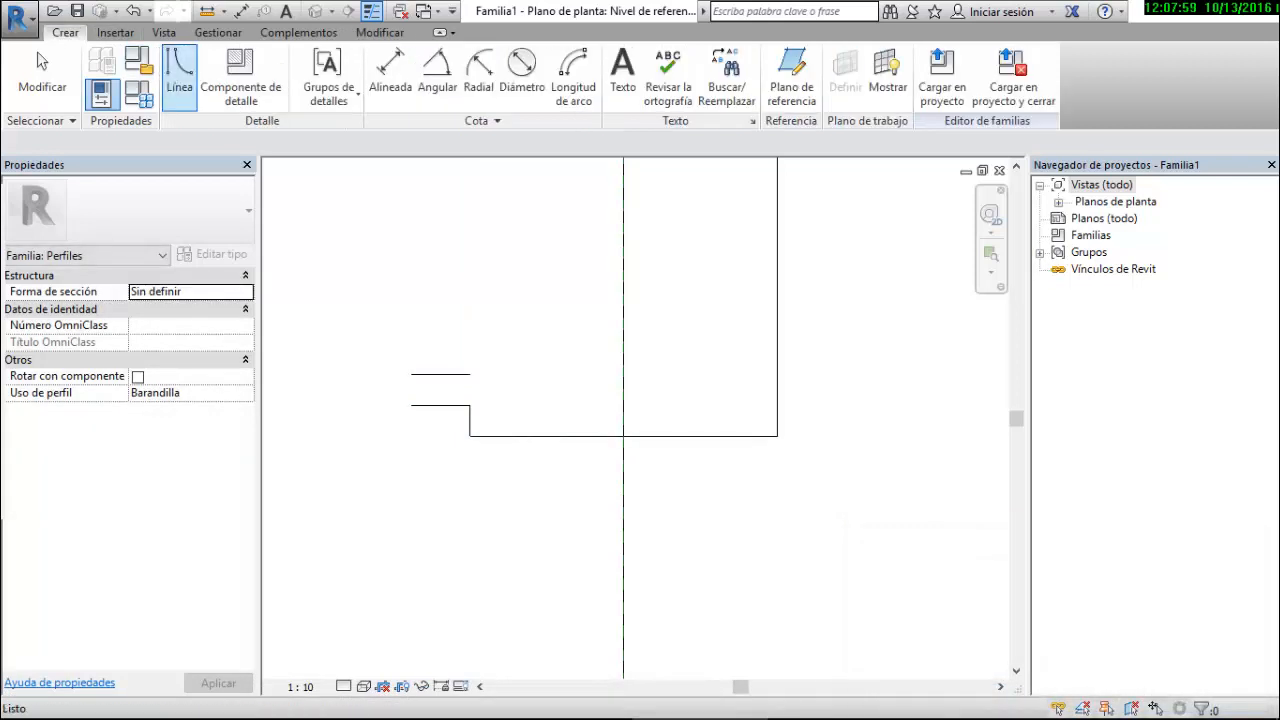
pyautogui.click(179, 75)
pyautogui.click(411, 374)
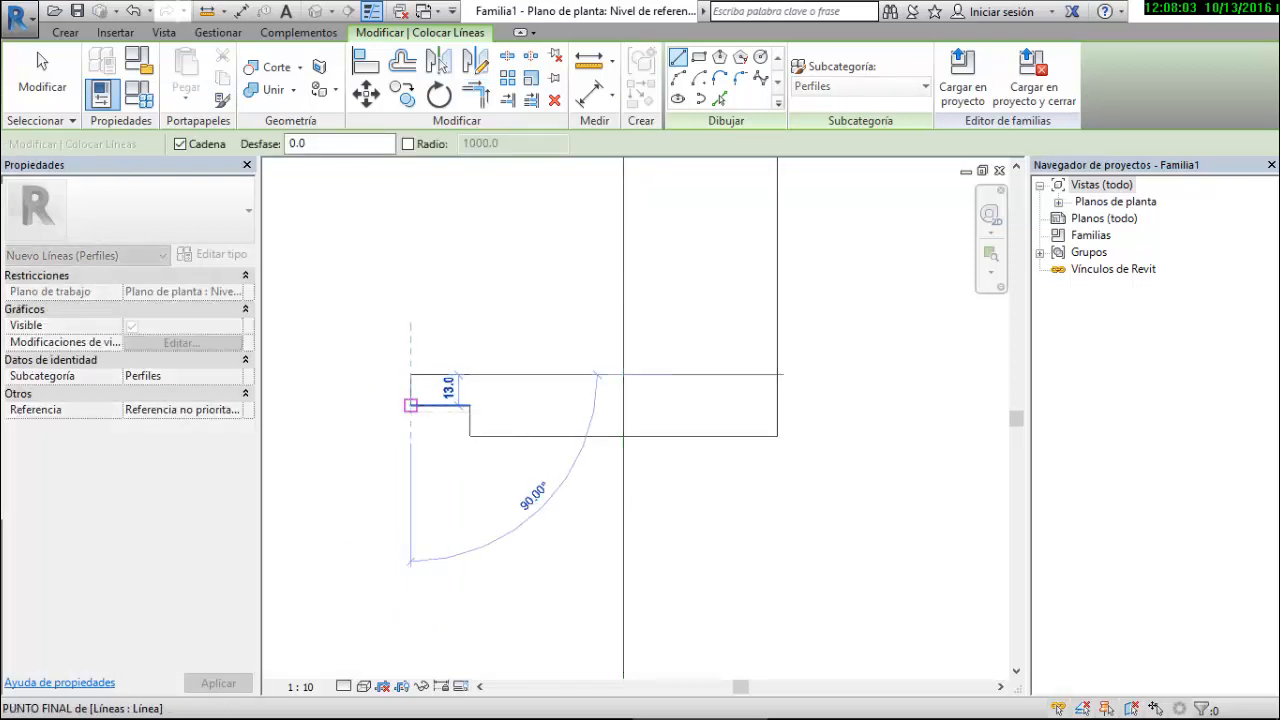
pyautogui.click(410, 405)
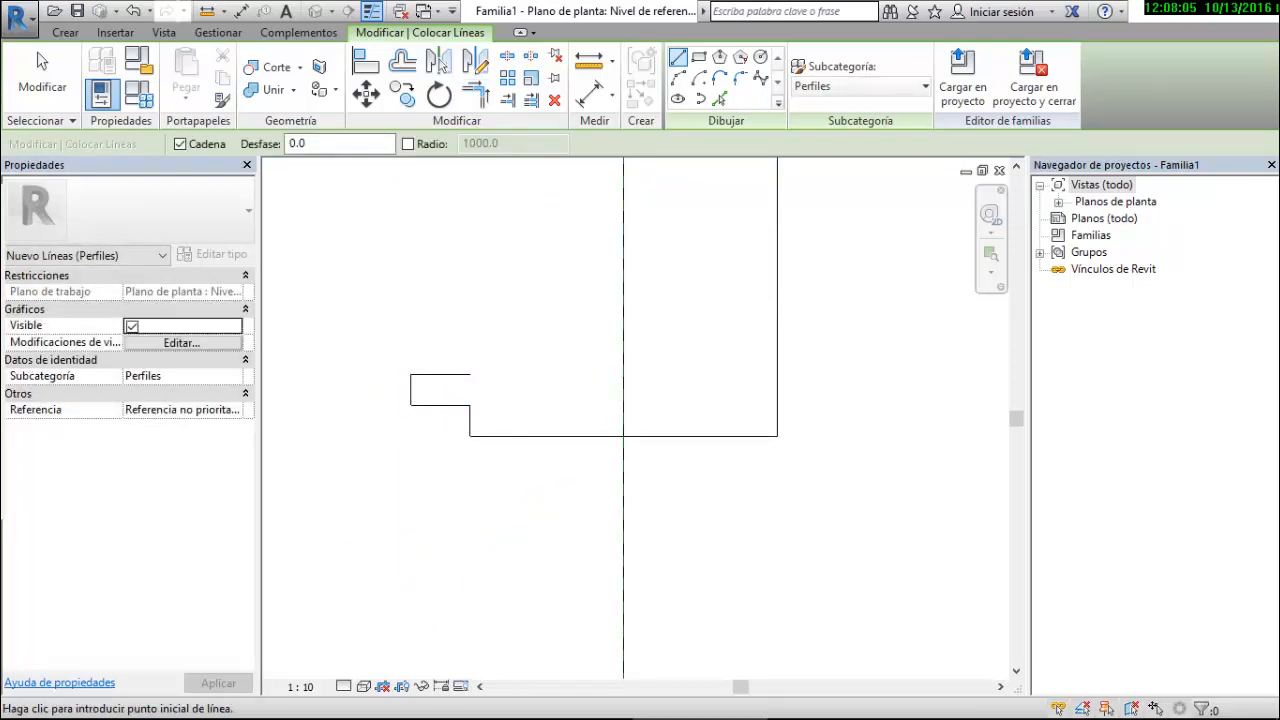
# Mirror a copy of the lower short horizontal line and its adjoining short vertical line across the profile's vertical centre line
pyautogui.press('Escape')
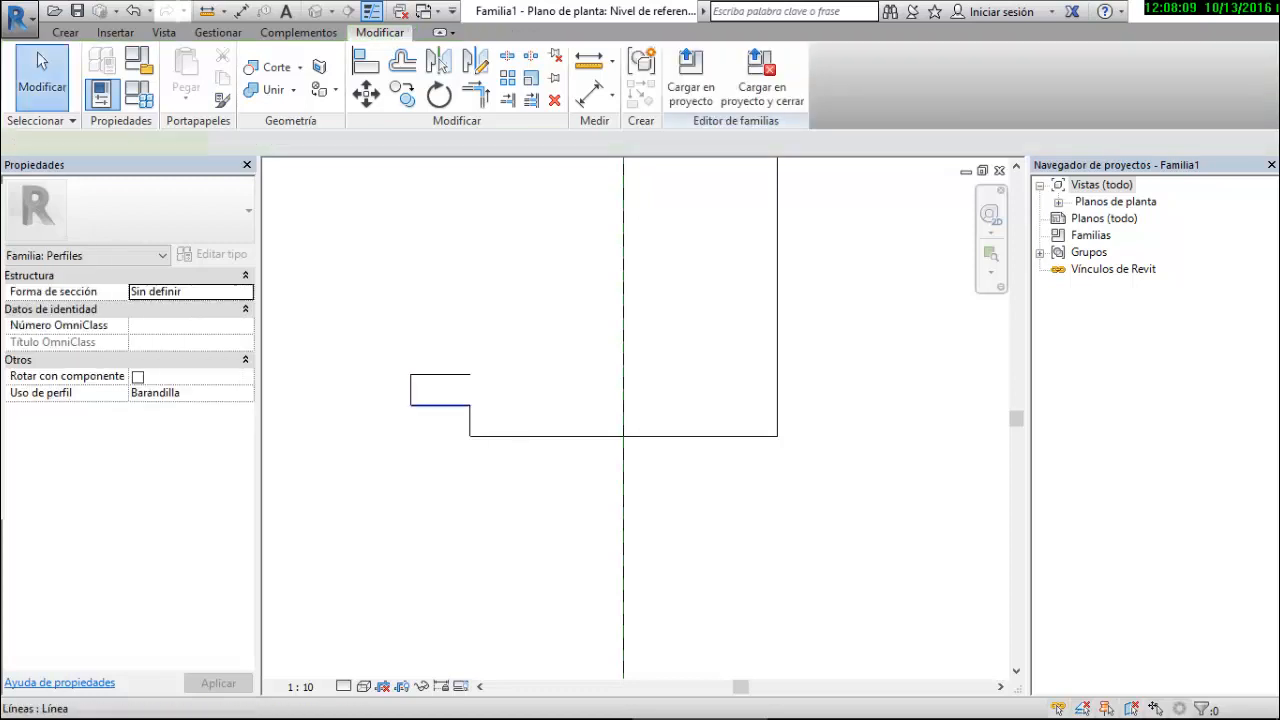
pyautogui.click(440, 405)
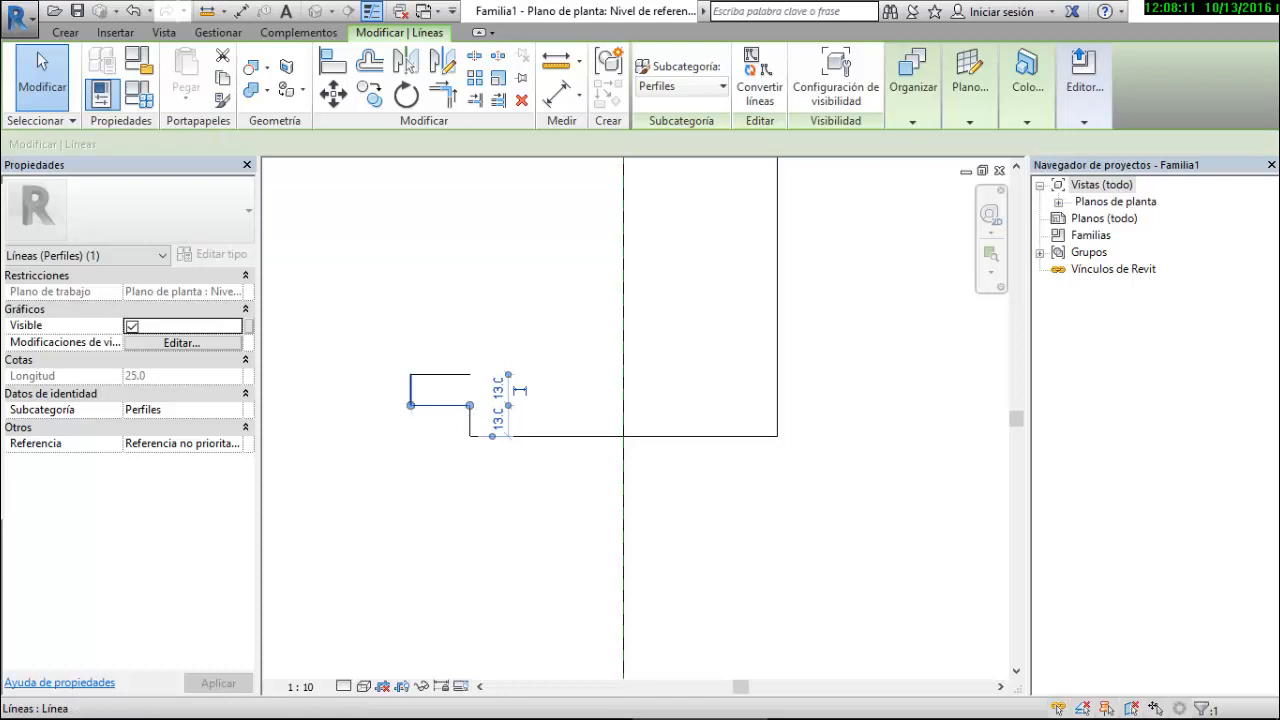
pyautogui.click(406, 62)
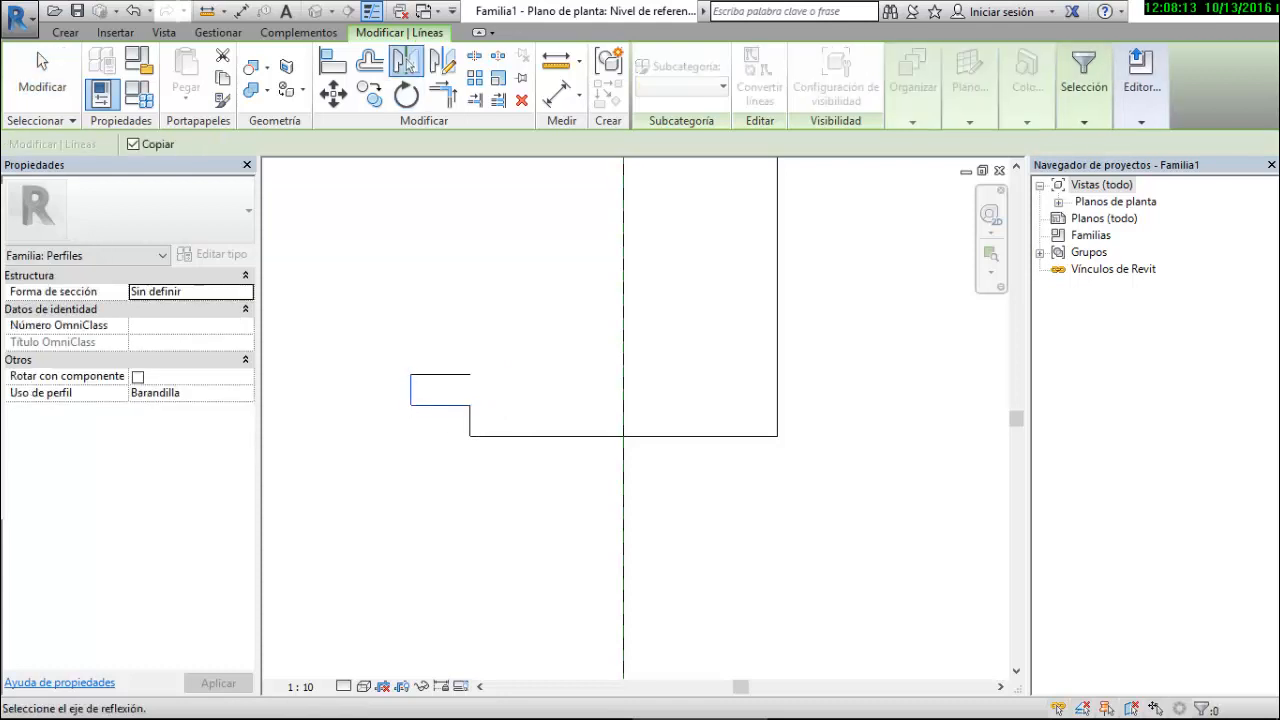
pyautogui.click(624, 355)
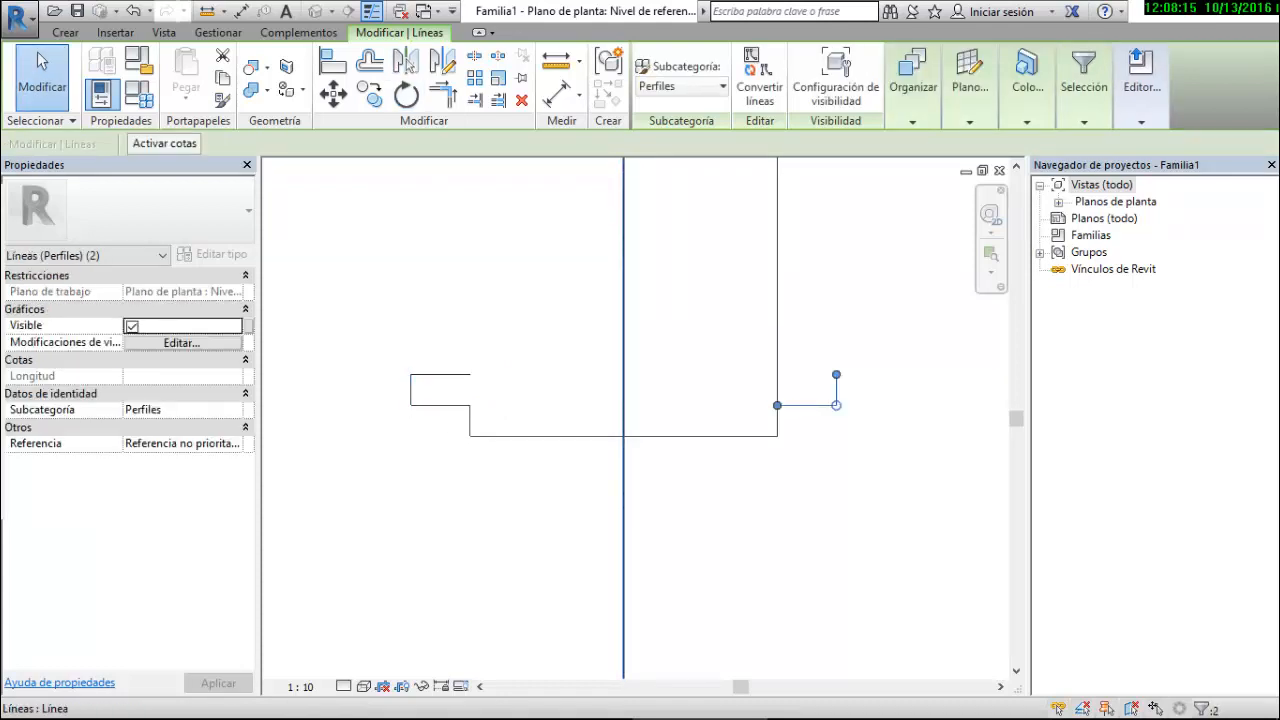
pyautogui.press('Escape')
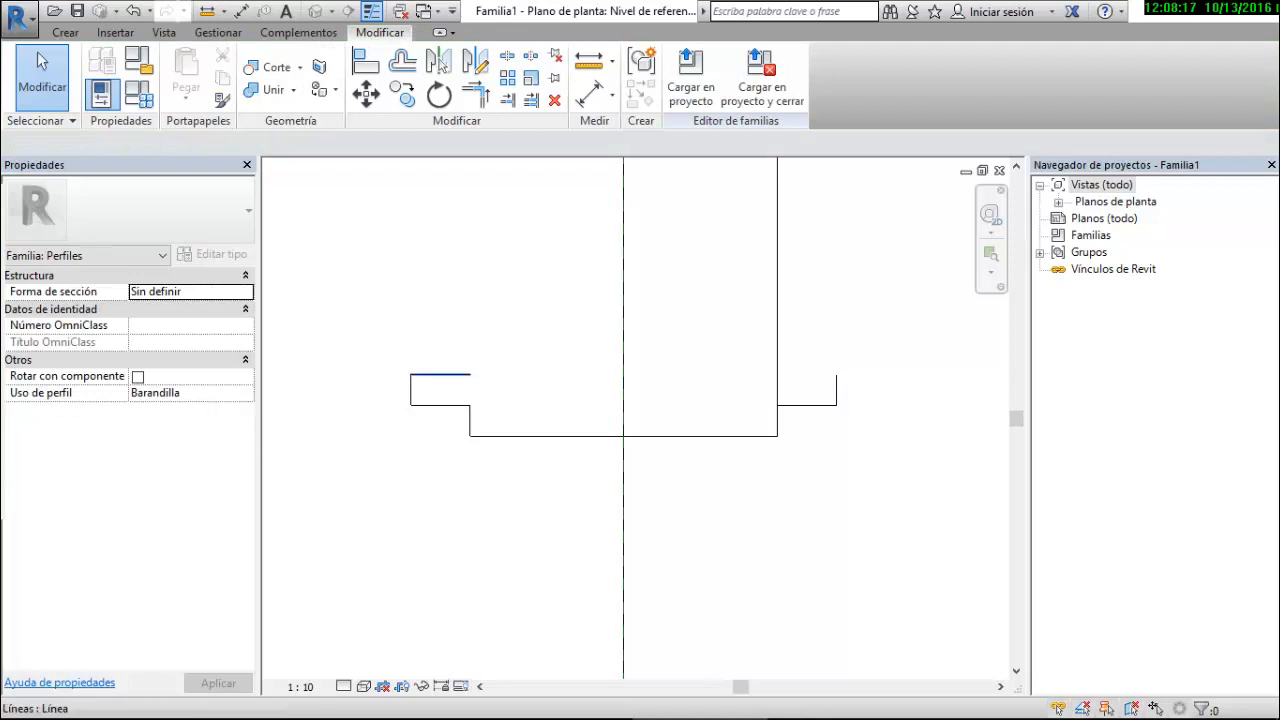
# Delete the upper short horizontal line on the profile's left side and the solid vertical line along the centre axis
pyautogui.click(455, 375)
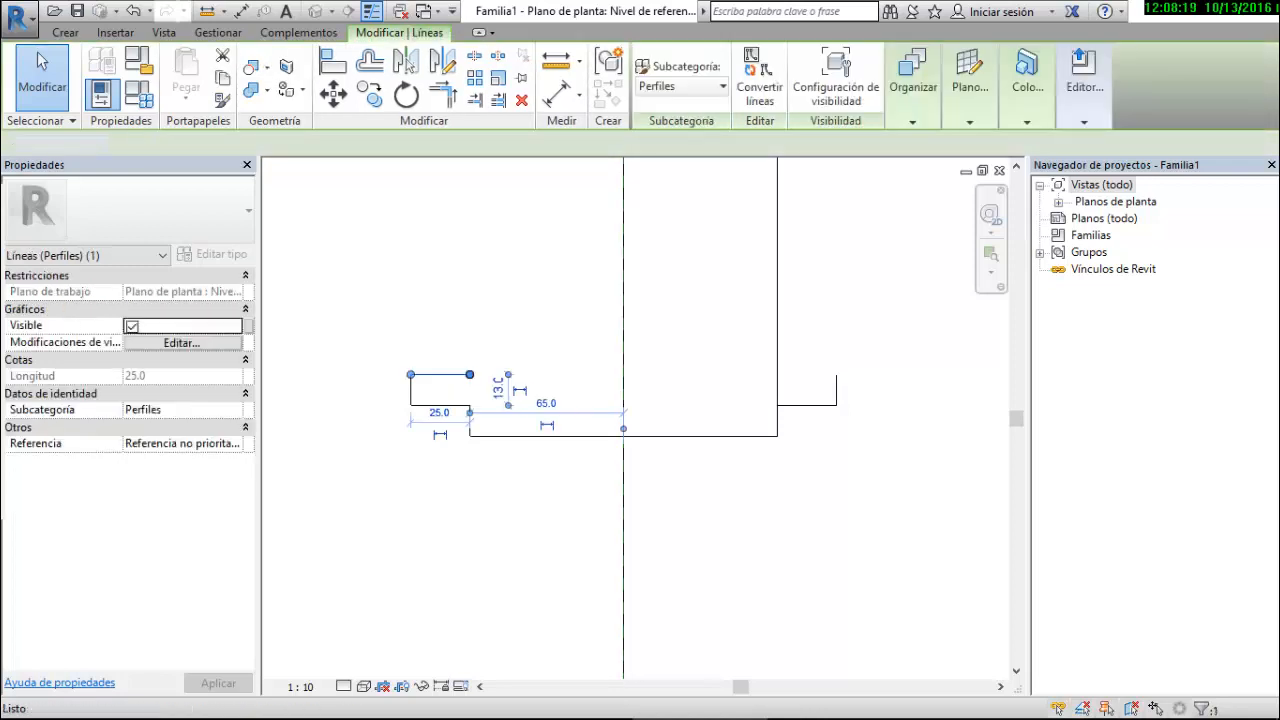
pyautogui.press('Delete')
pyautogui.click(623, 370)
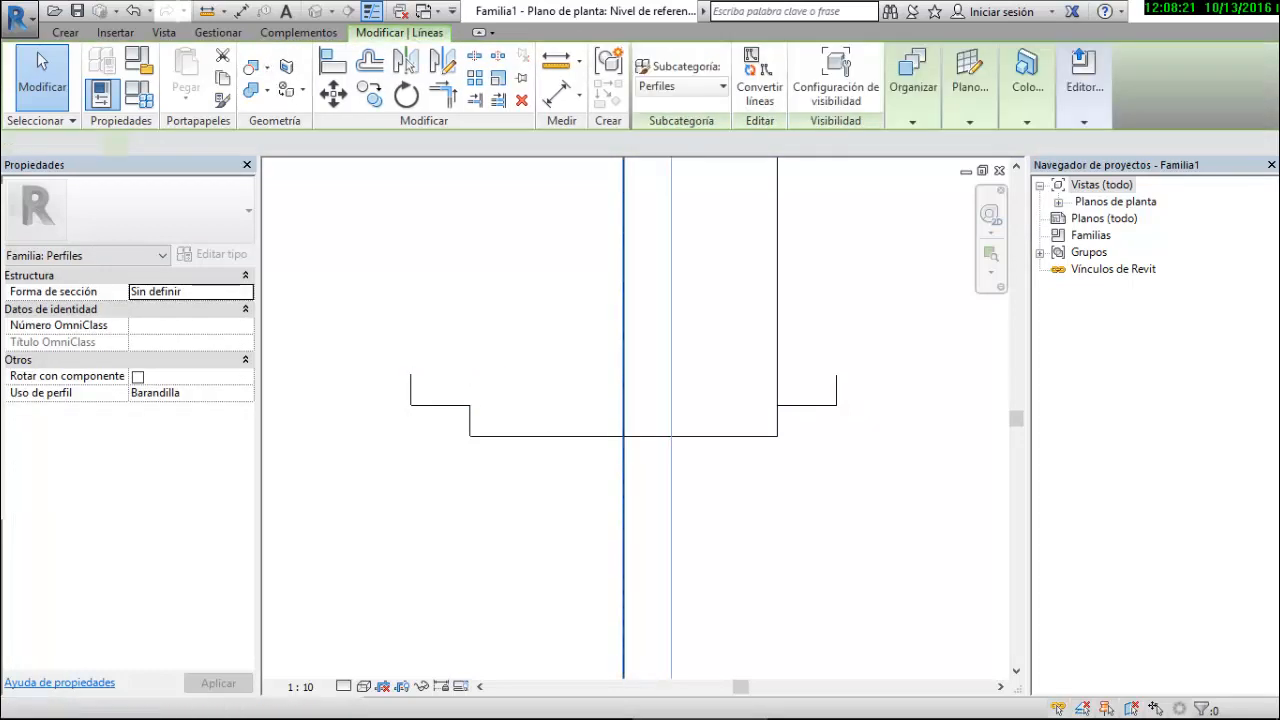
pyautogui.press('Delete')
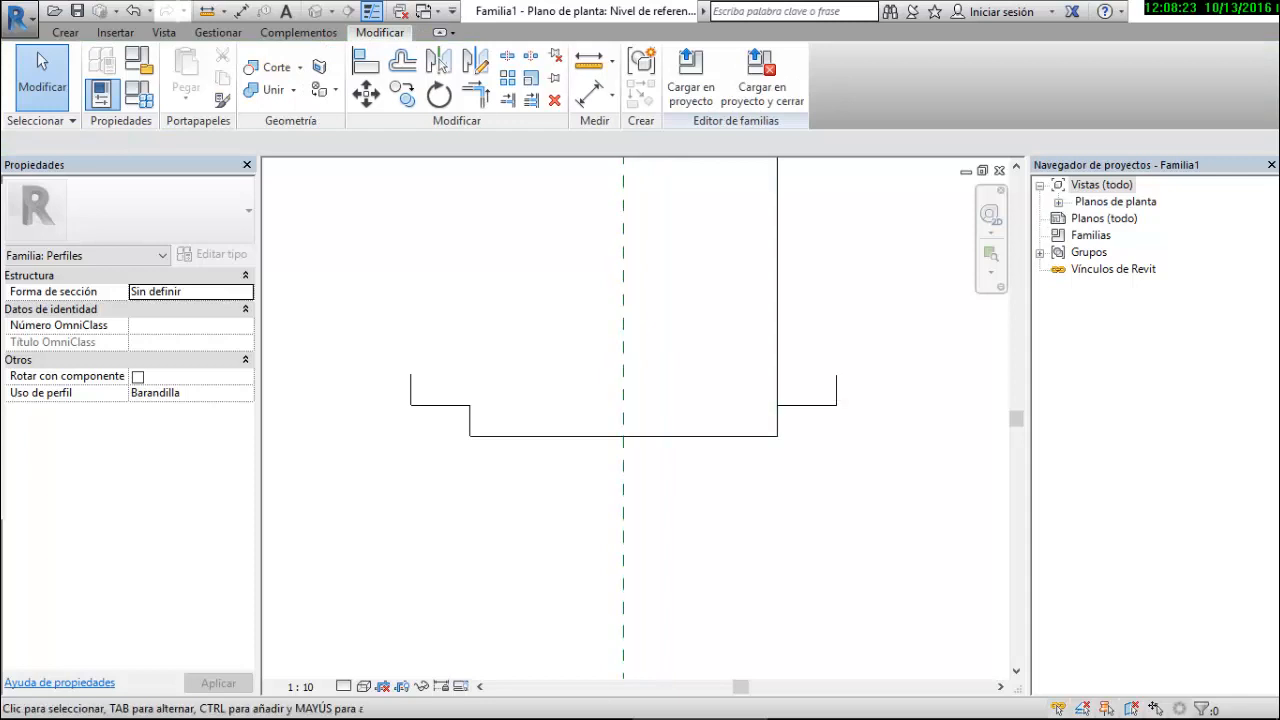
# Trim the long right vertical line into a corner with the mirrored short horizontal line, keeping its lower segment
pyautogui.click(475, 94)
pyautogui.click(806, 405)
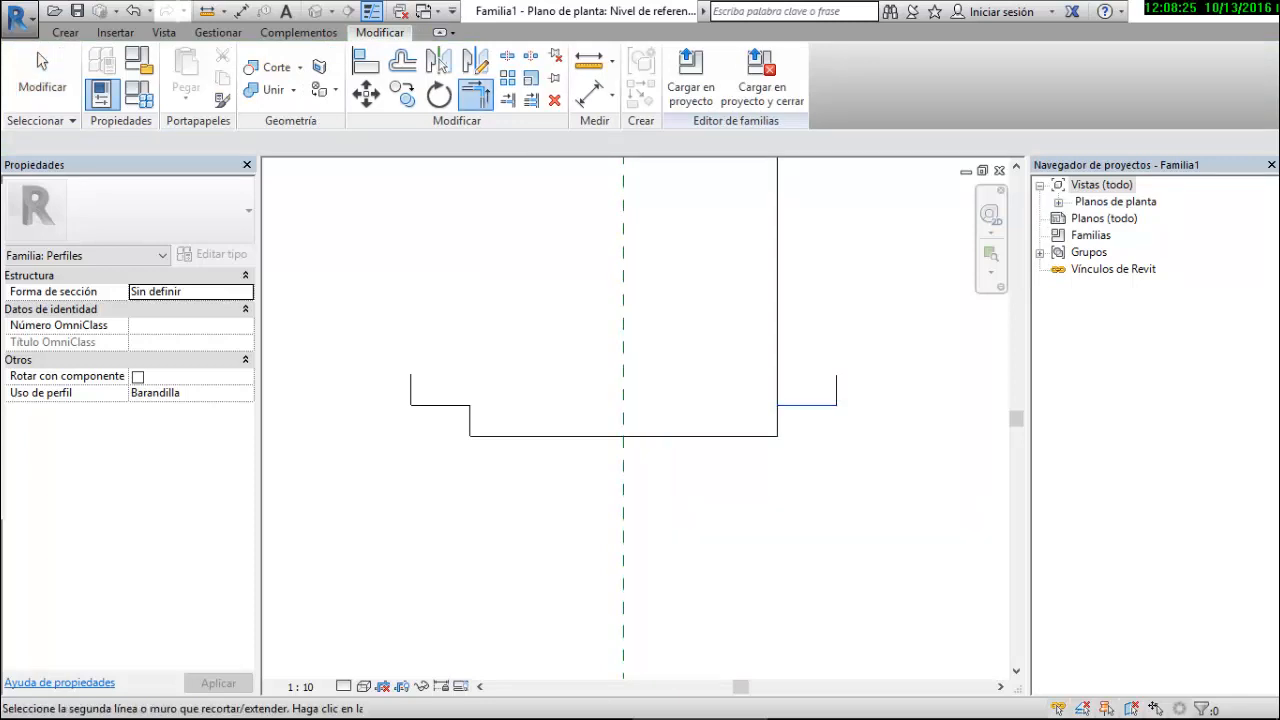
pyautogui.click(777, 420)
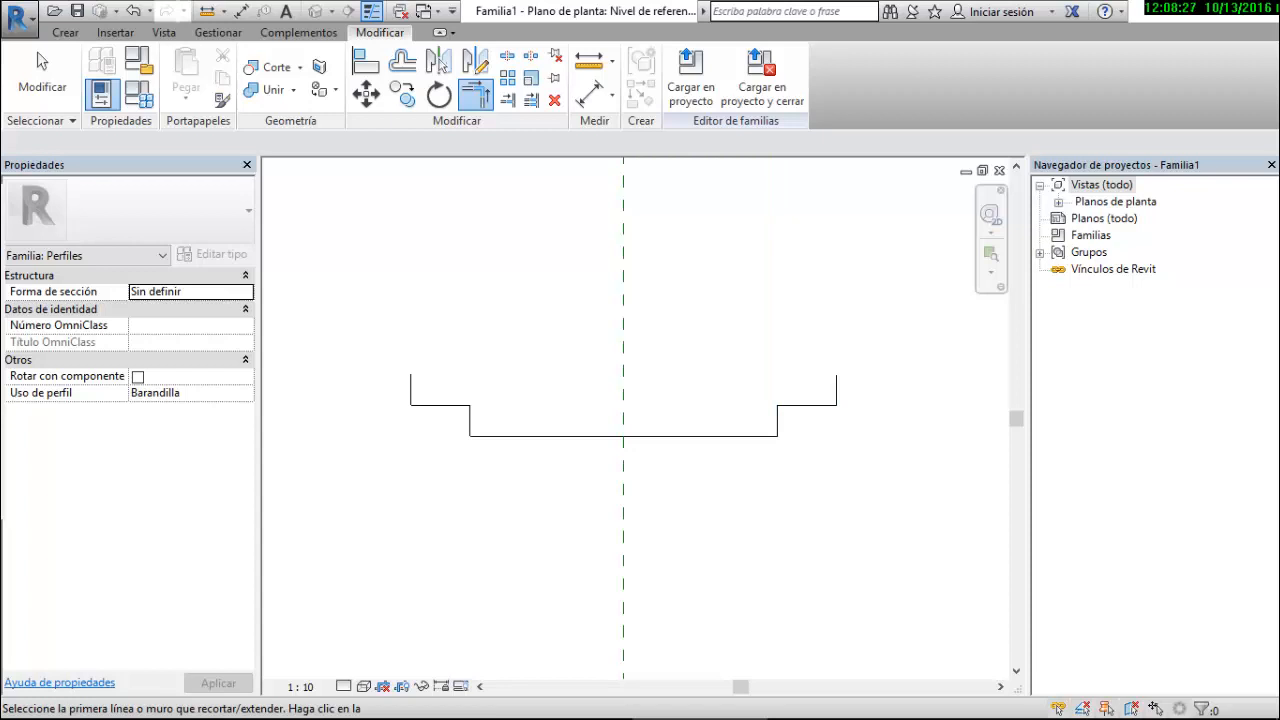
# Close the top of the profile with an upward-bulging arc of about 175 radius between the two short outer vertical lines' upper ends
pyautogui.click(65, 32)
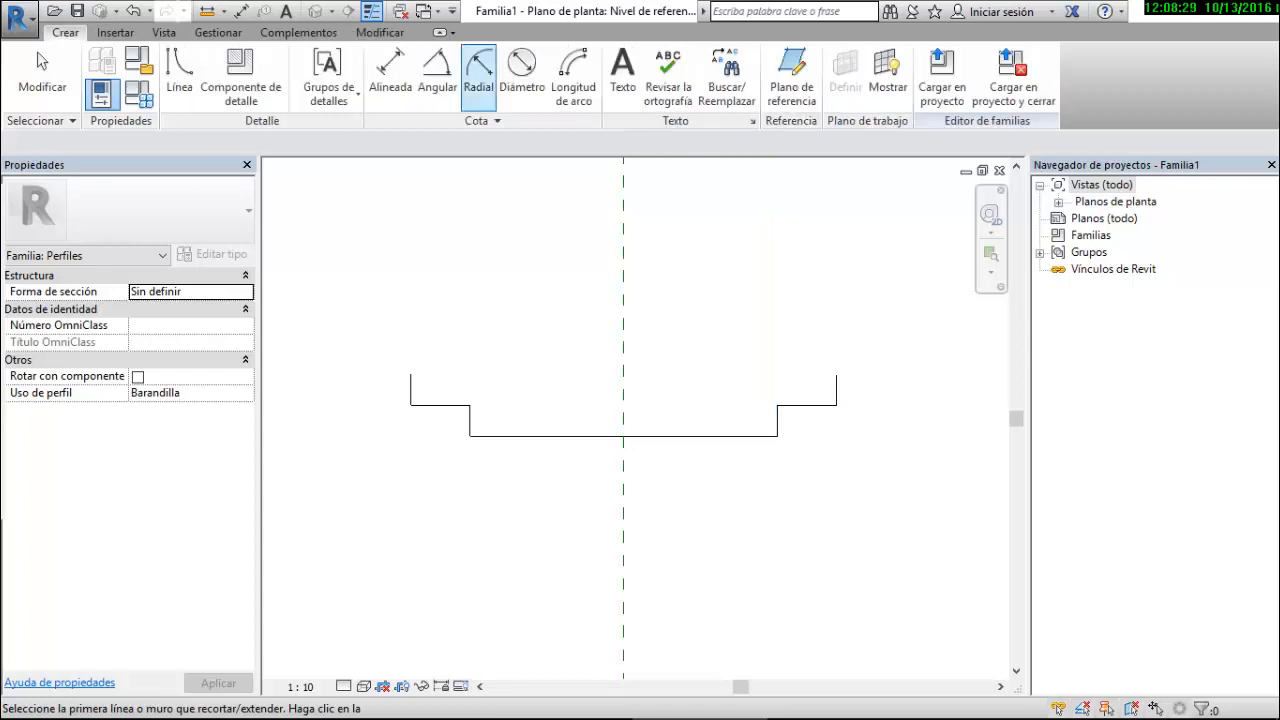
pyautogui.click(179, 75)
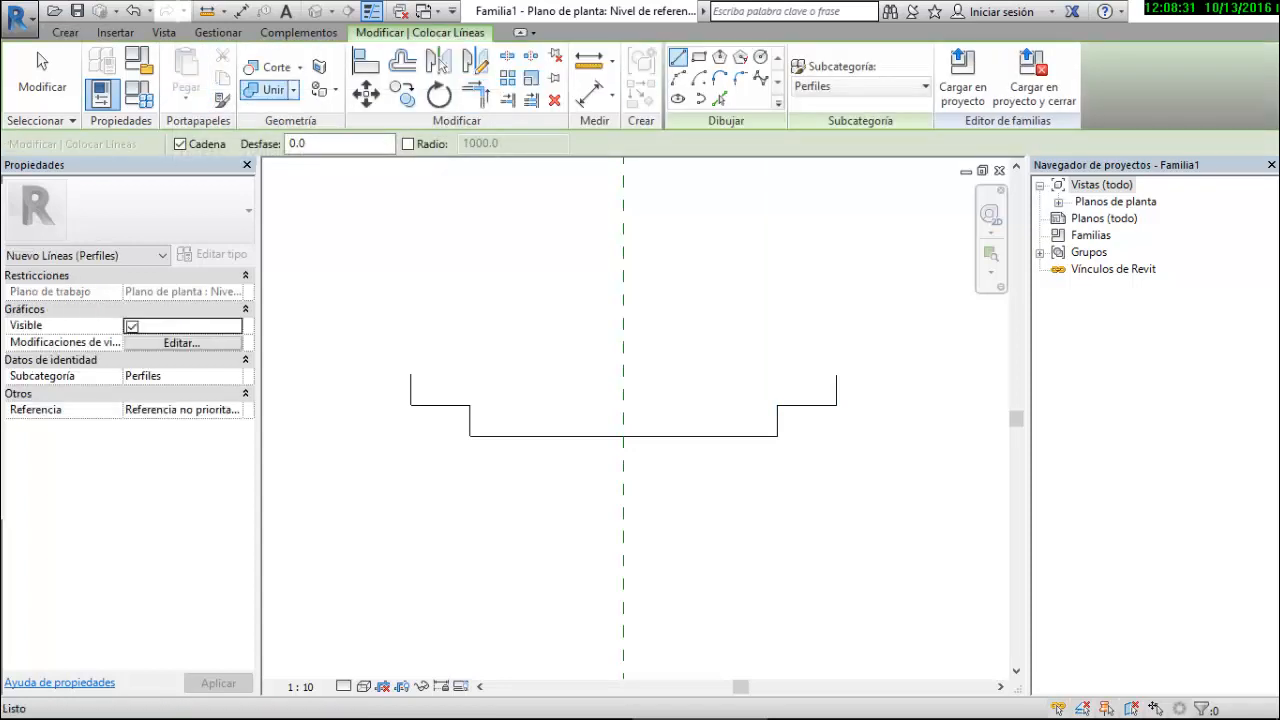
pyautogui.click(678, 77)
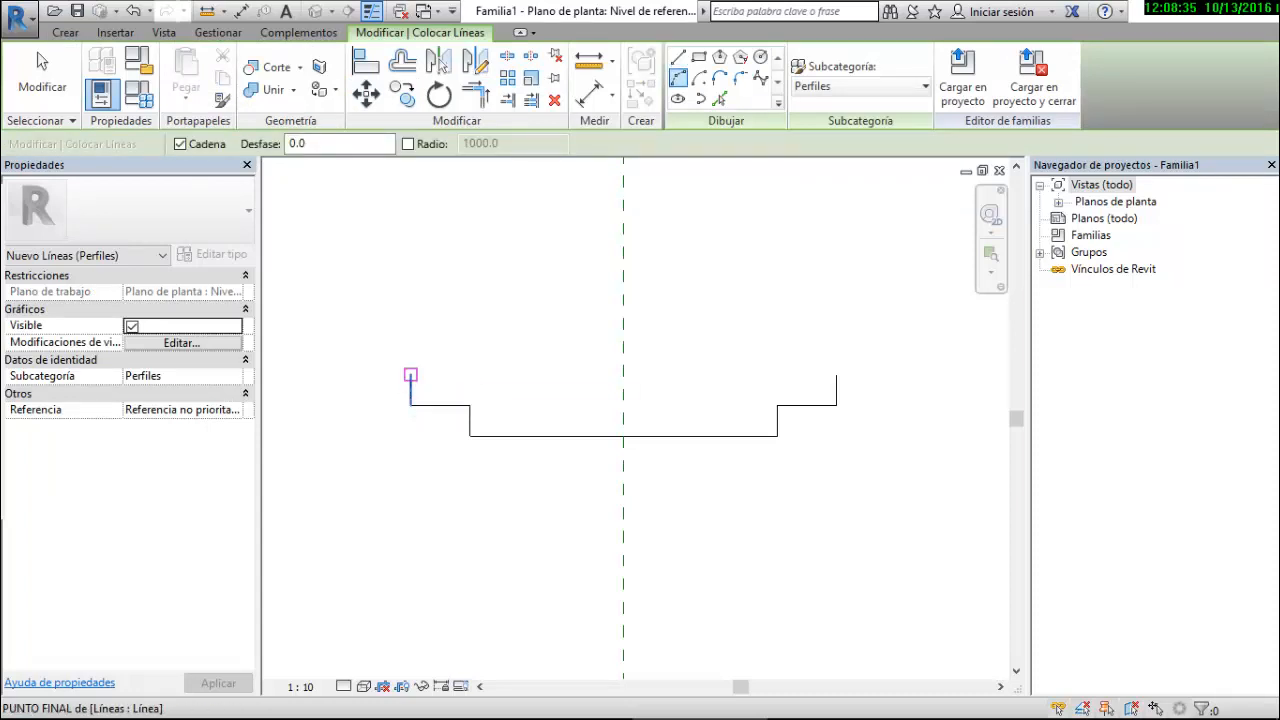
pyautogui.click(410, 375)
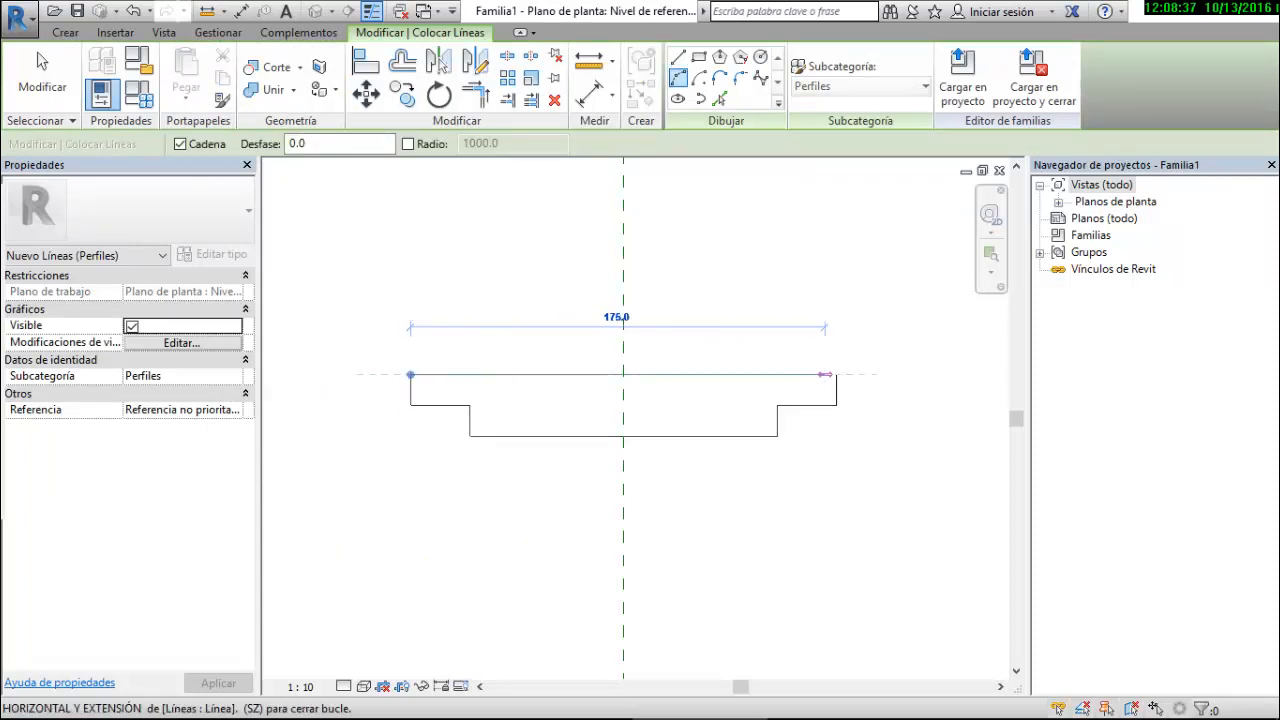
pyautogui.click(836, 375)
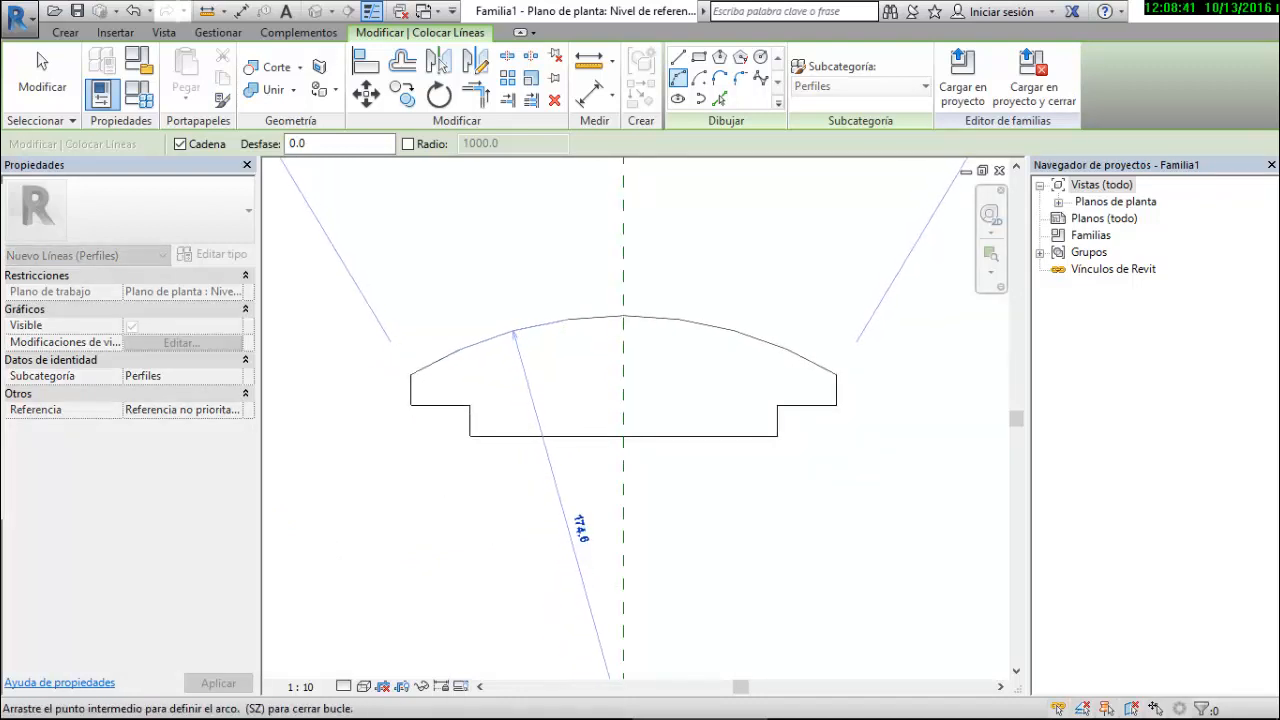
pyautogui.click(654, 318)
pyautogui.press('Escape')
pyautogui.press('Escape')
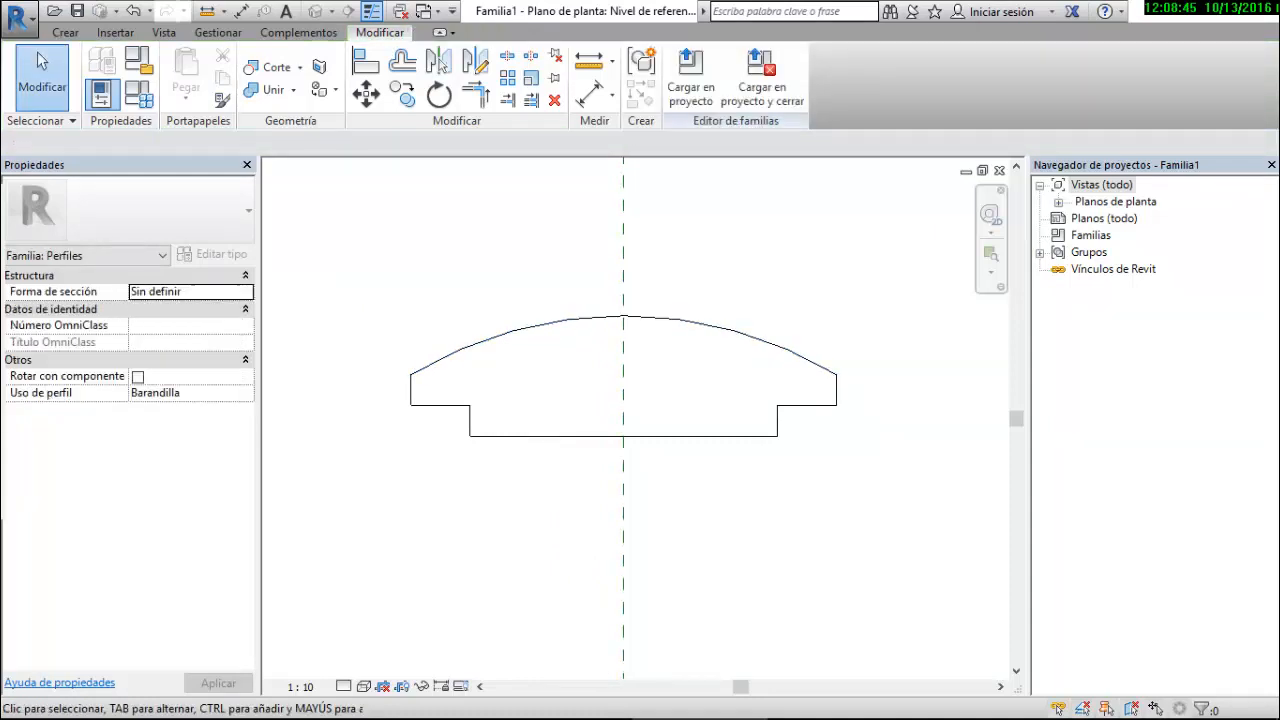
# Move the whole handrail profile up so the arc's midpoint sits at the intersection of the two reference planes
pyautogui.scroll(-1, 419, 257)
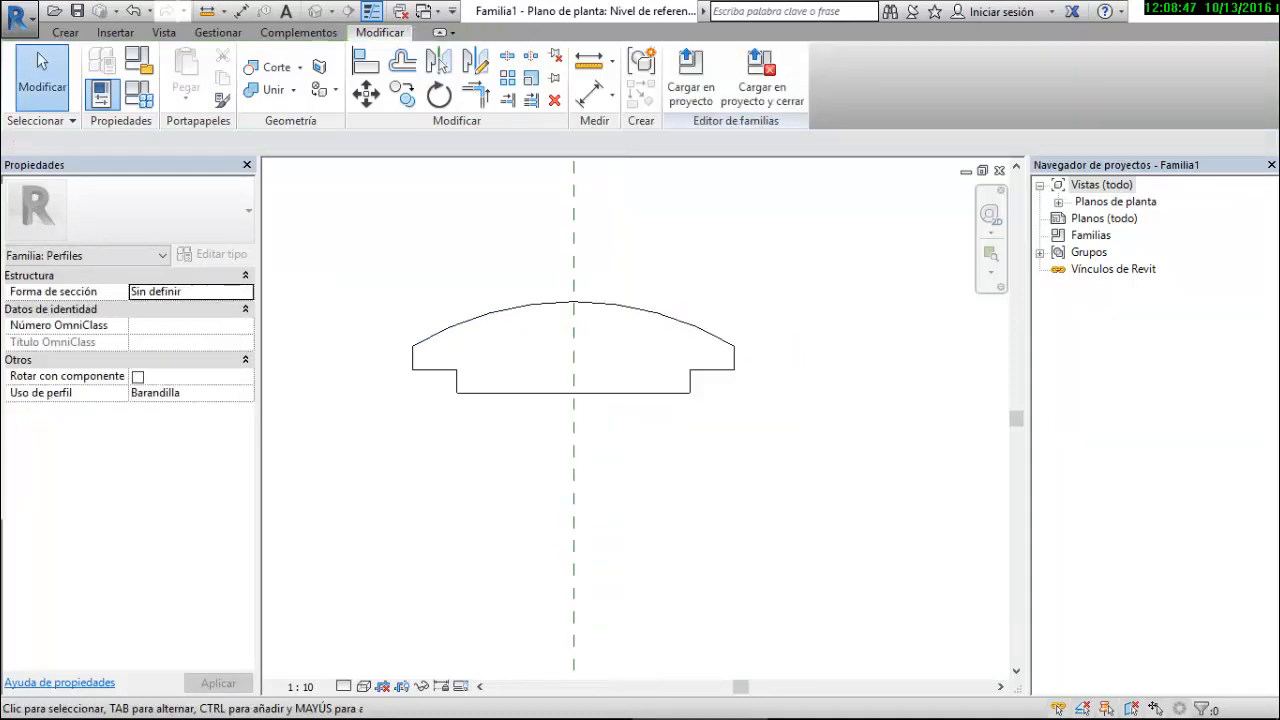
pyautogui.moveTo(346, 247); pyautogui.dragTo(810, 422)
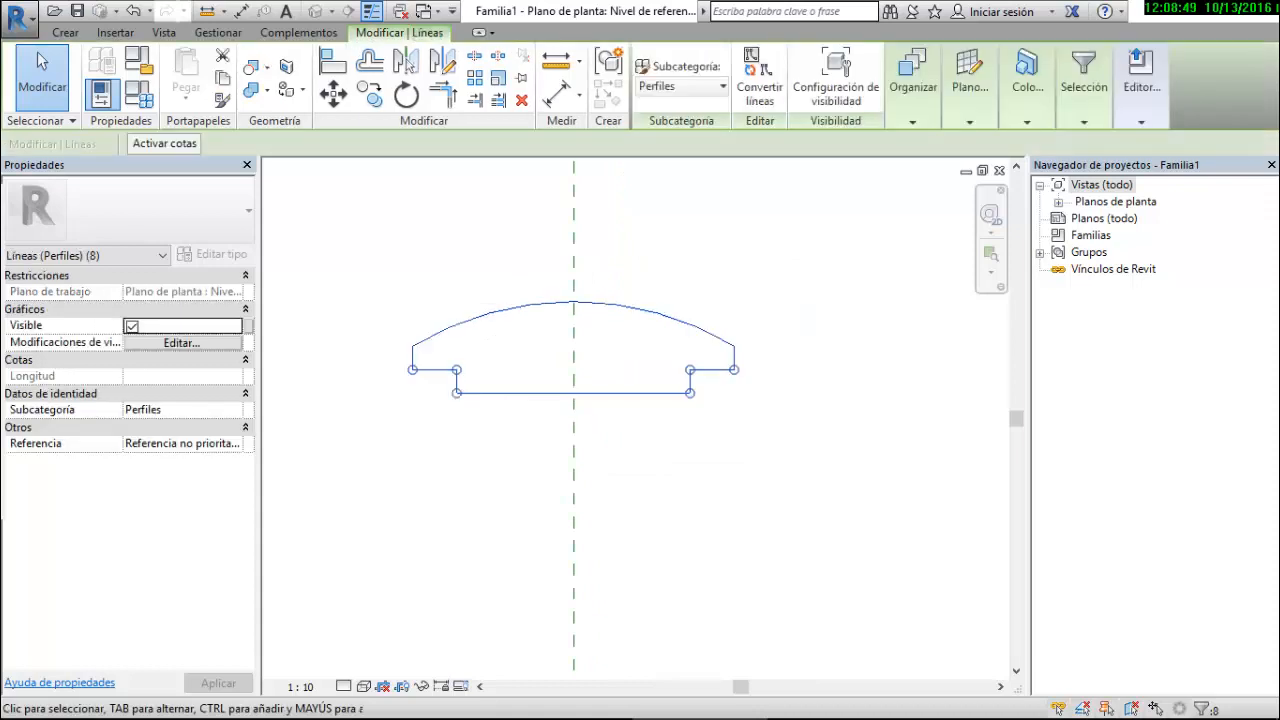
pyautogui.click(333, 93)
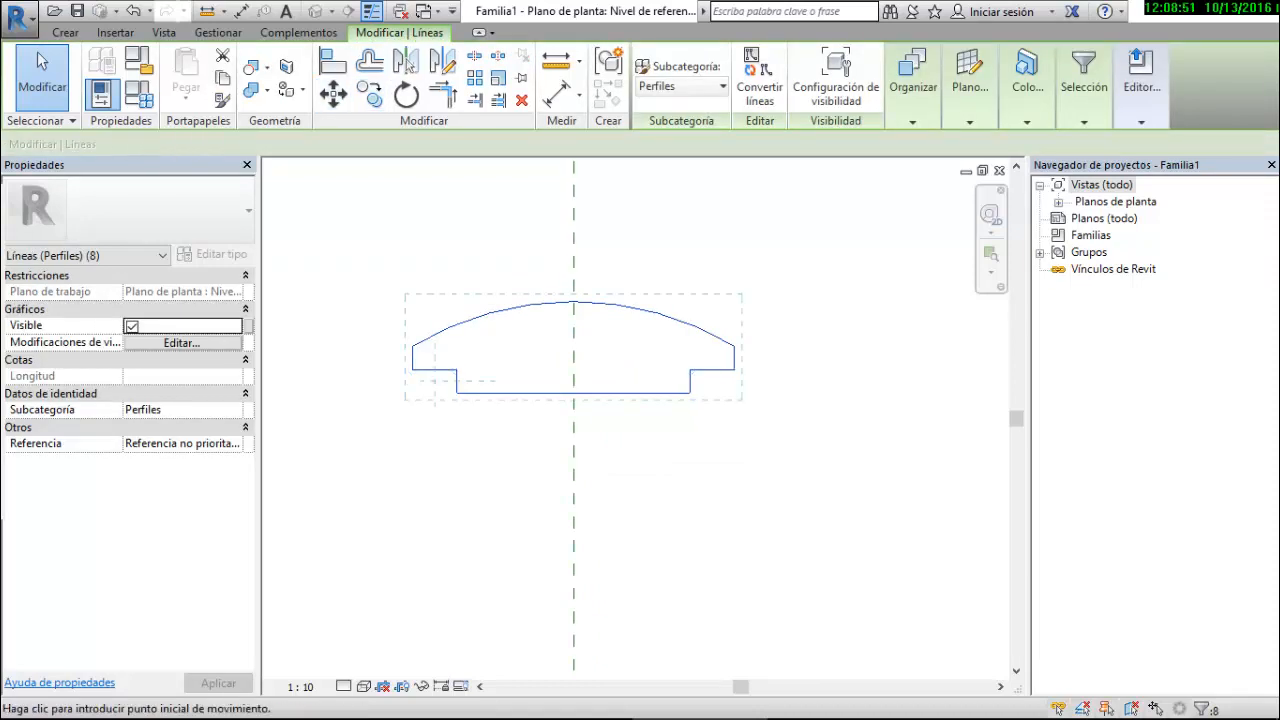
pyautogui.scroll(-1, 754, 481)
pyautogui.click(632, 357)
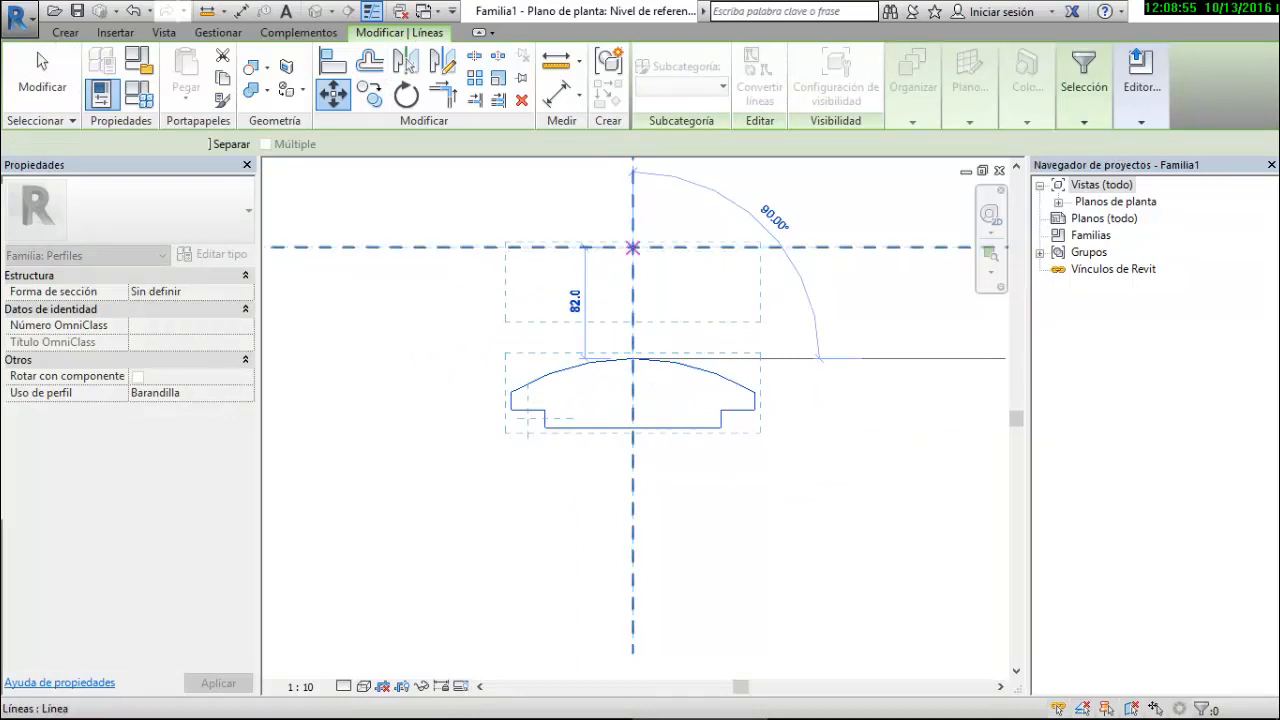
pyautogui.click(632, 247)
pyautogui.press('Escape')
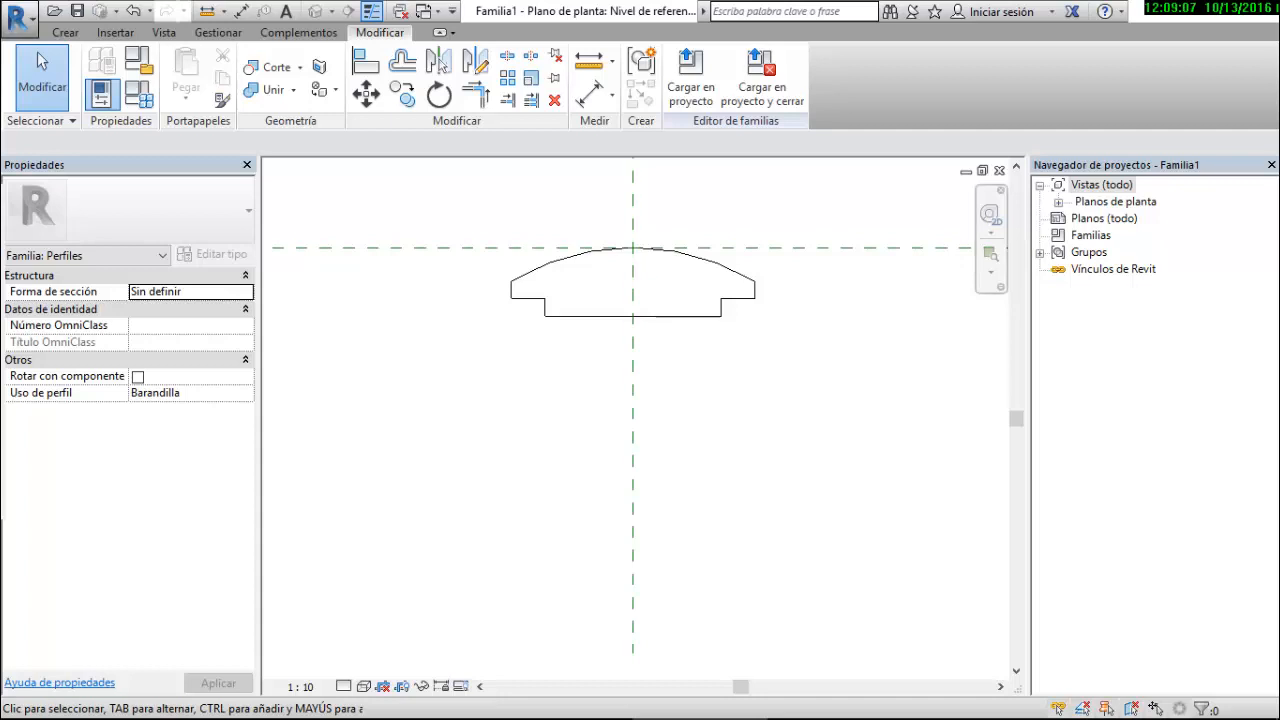
pyautogui.click(18, 17)
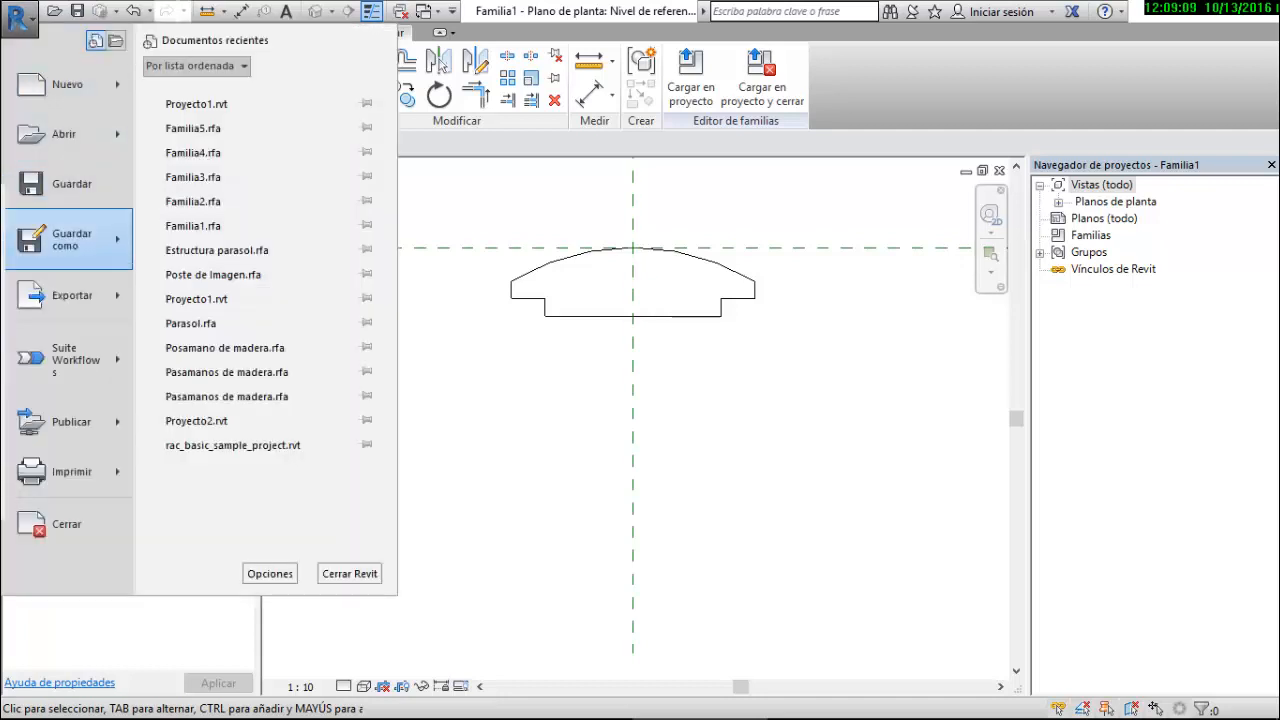
pyautogui.moveTo(68, 239)
pyautogui.click(259, 171)
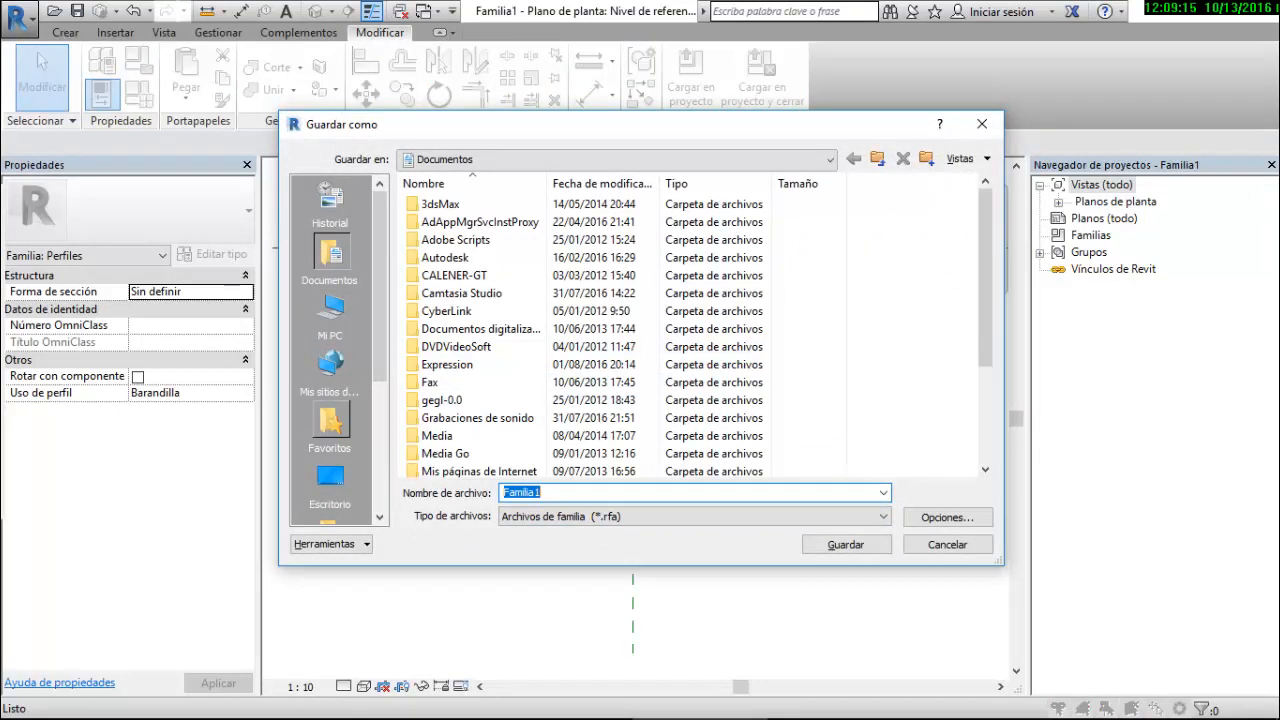
pyautogui.click(331, 478)
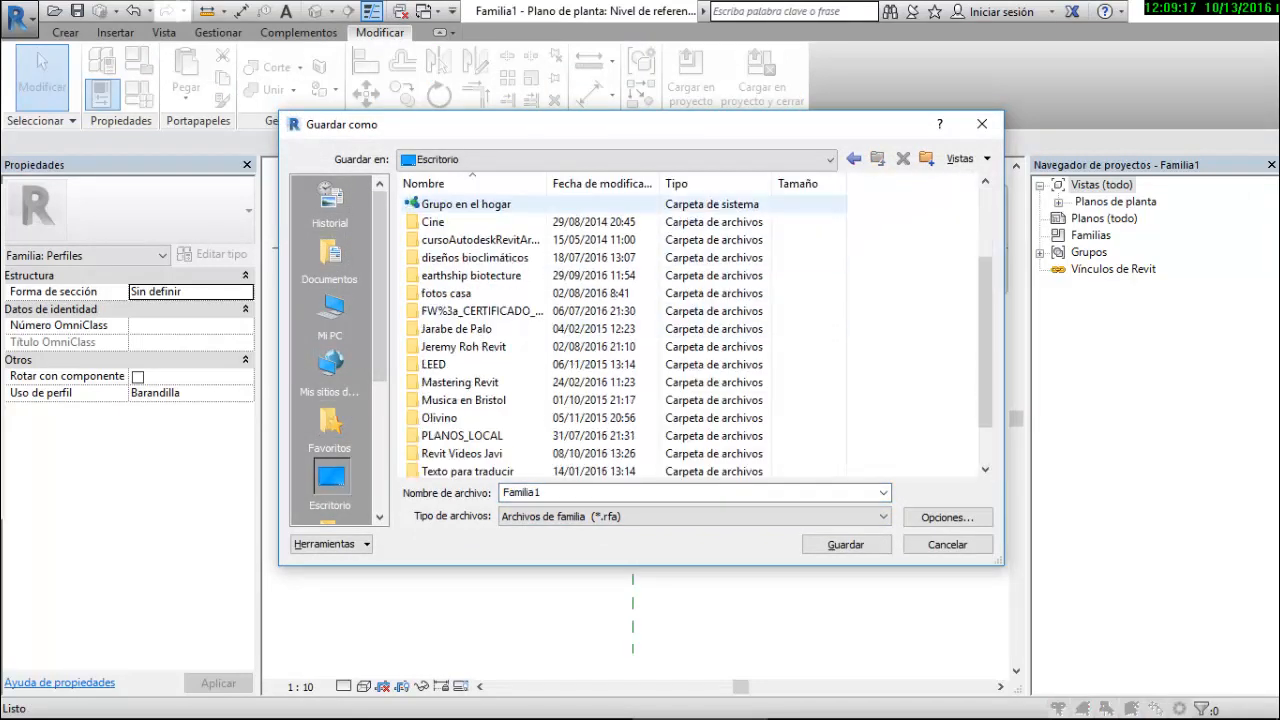
pyautogui.scroll(-1, 470, 257)
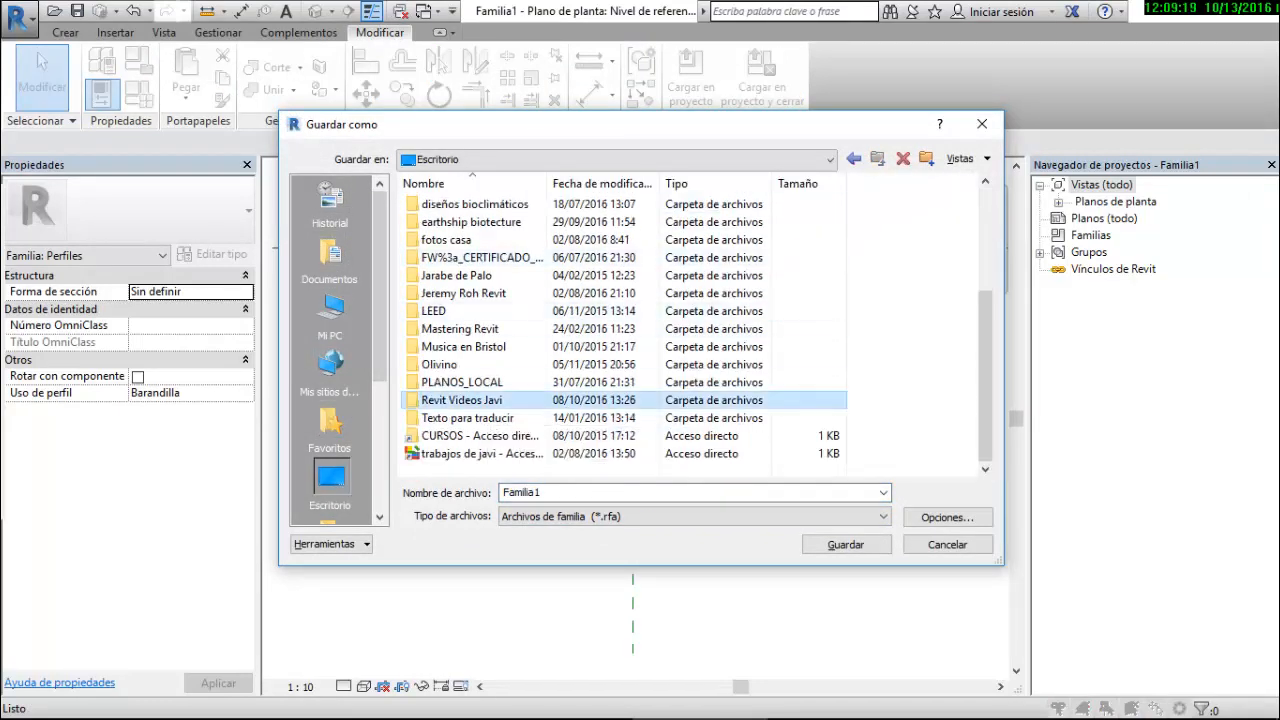
pyautogui.doubleClick(461, 400)
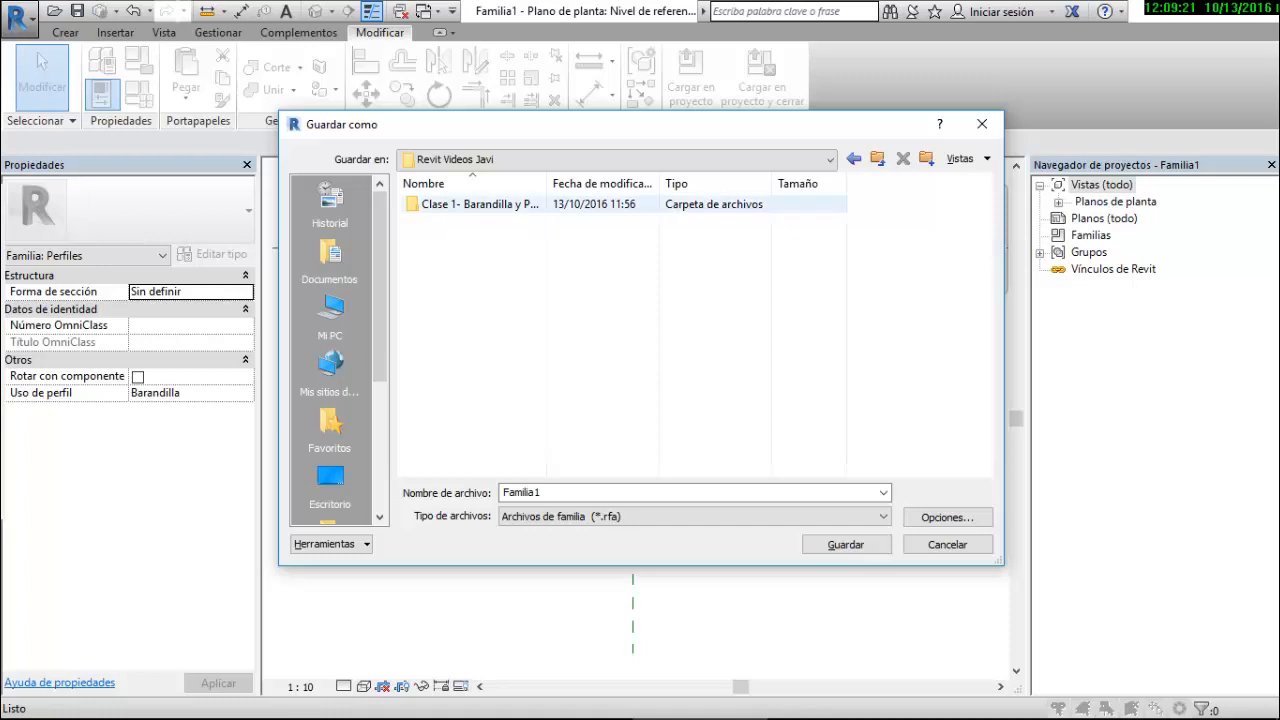
pyautogui.doubleClick(480, 204)
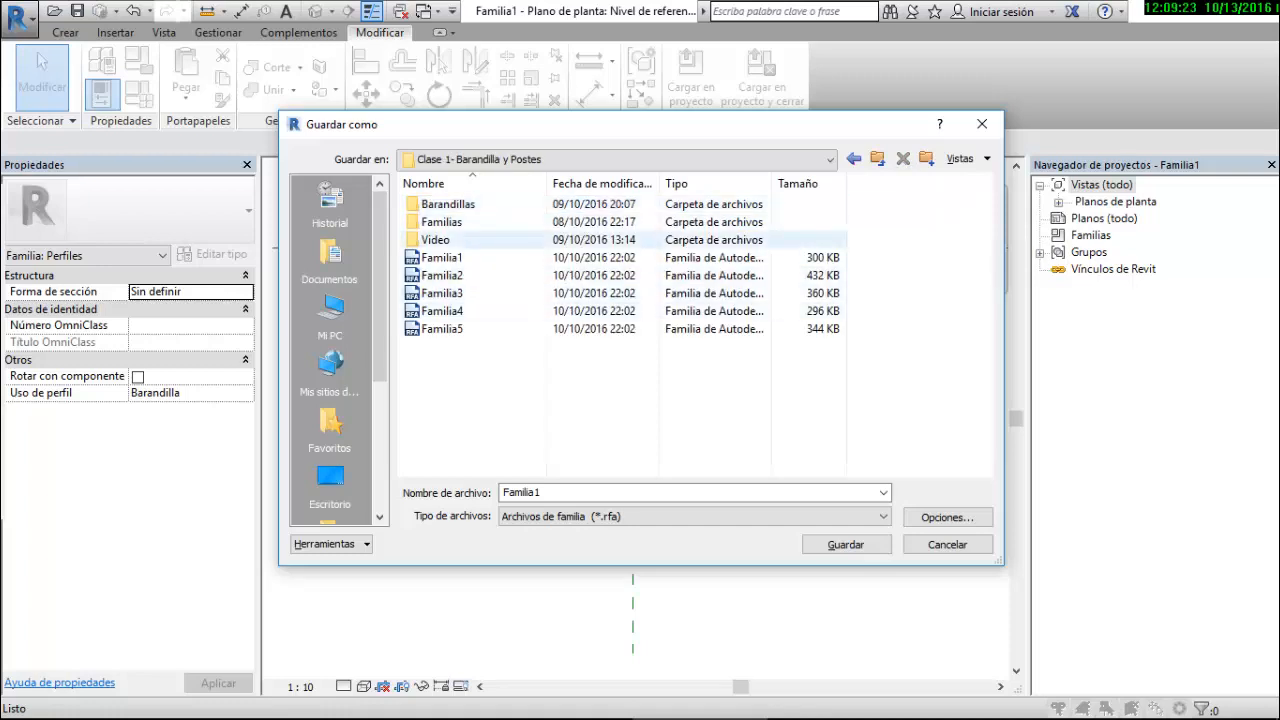
pyautogui.click(474, 222)
pyautogui.doubleClick(474, 222)
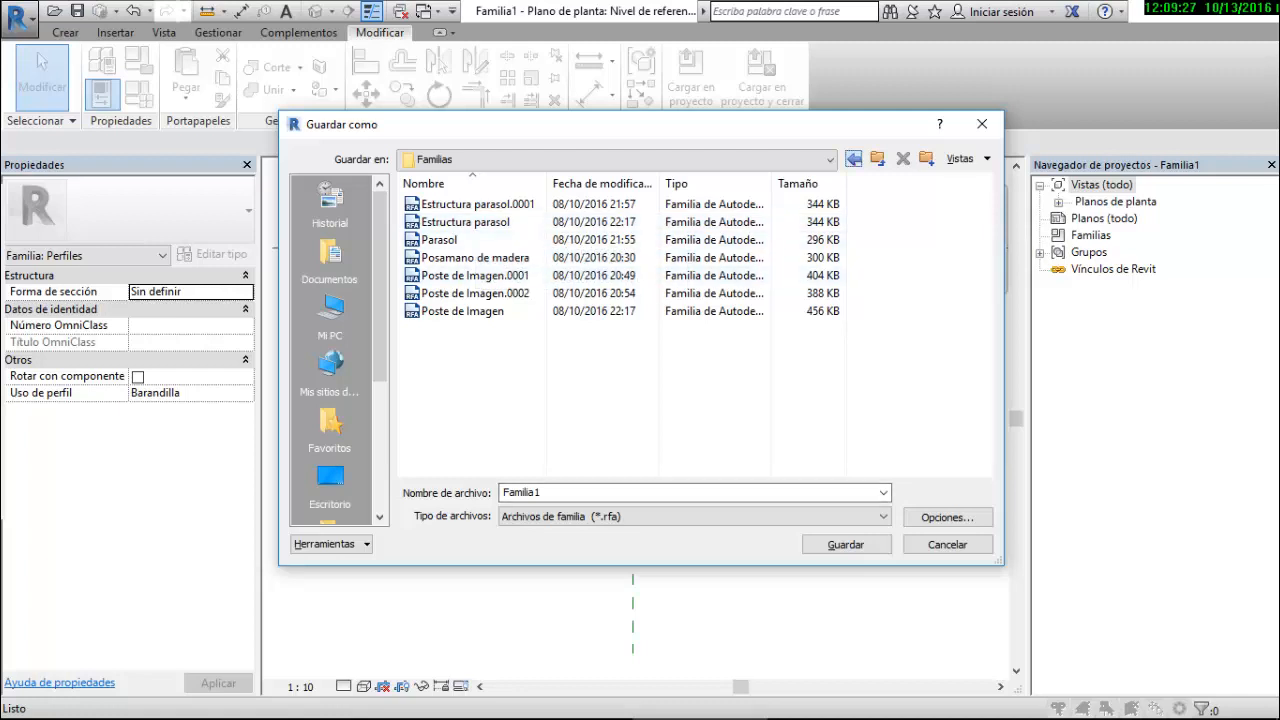
pyautogui.click(853, 158)
pyautogui.click(947, 544)
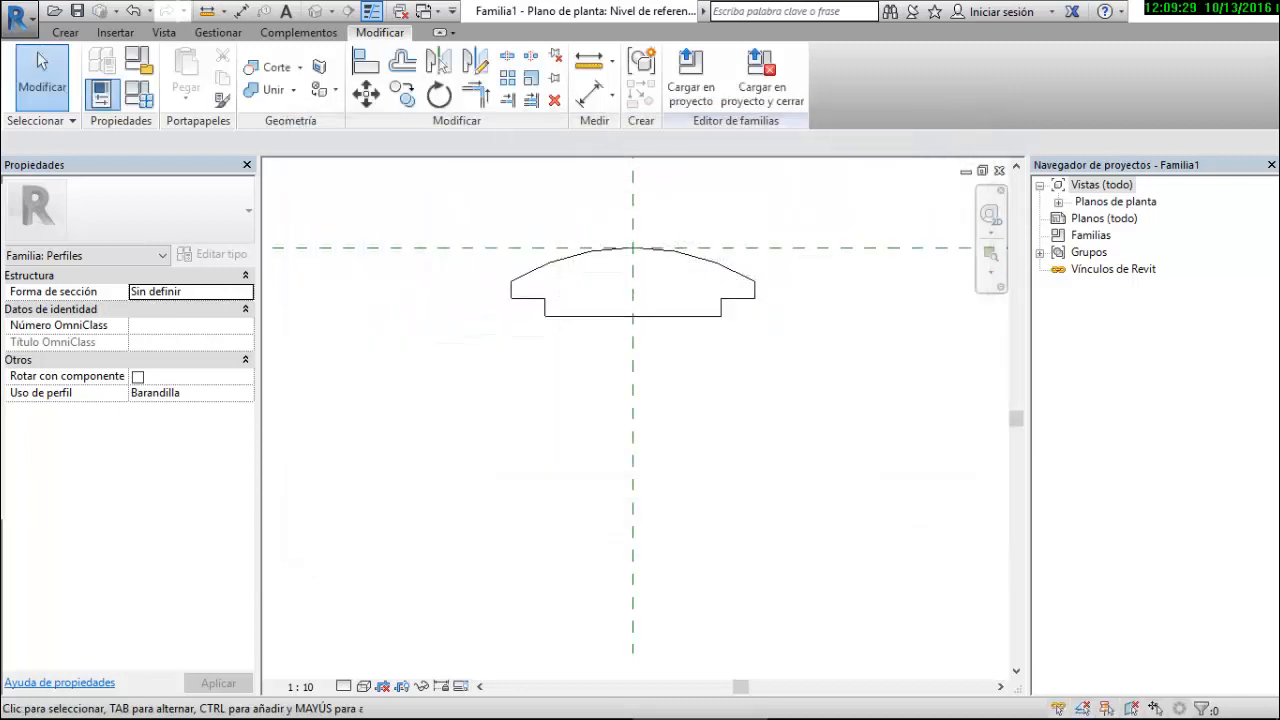
# Switch to File Explorer and create a new folder named "Familias 2" inside the "Clase 1- Barandilla y Postes" folder
pyautogui.click(165, 700)
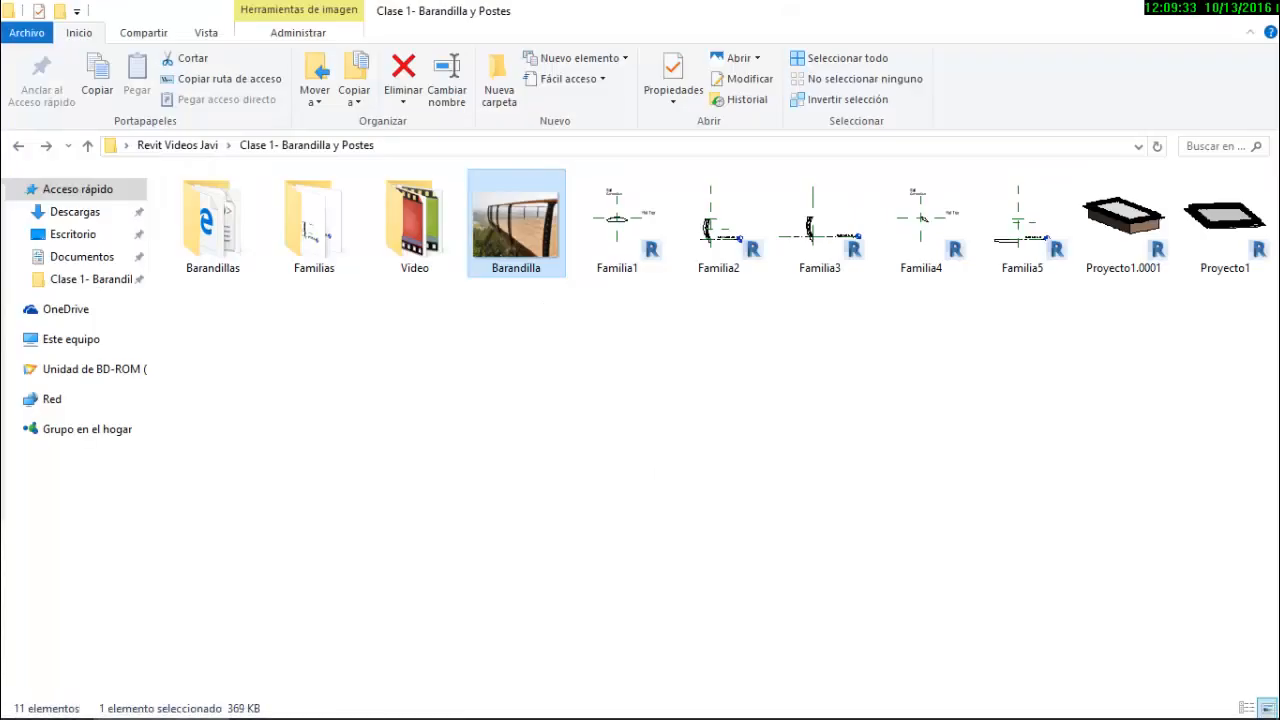
pyautogui.click(165, 700)
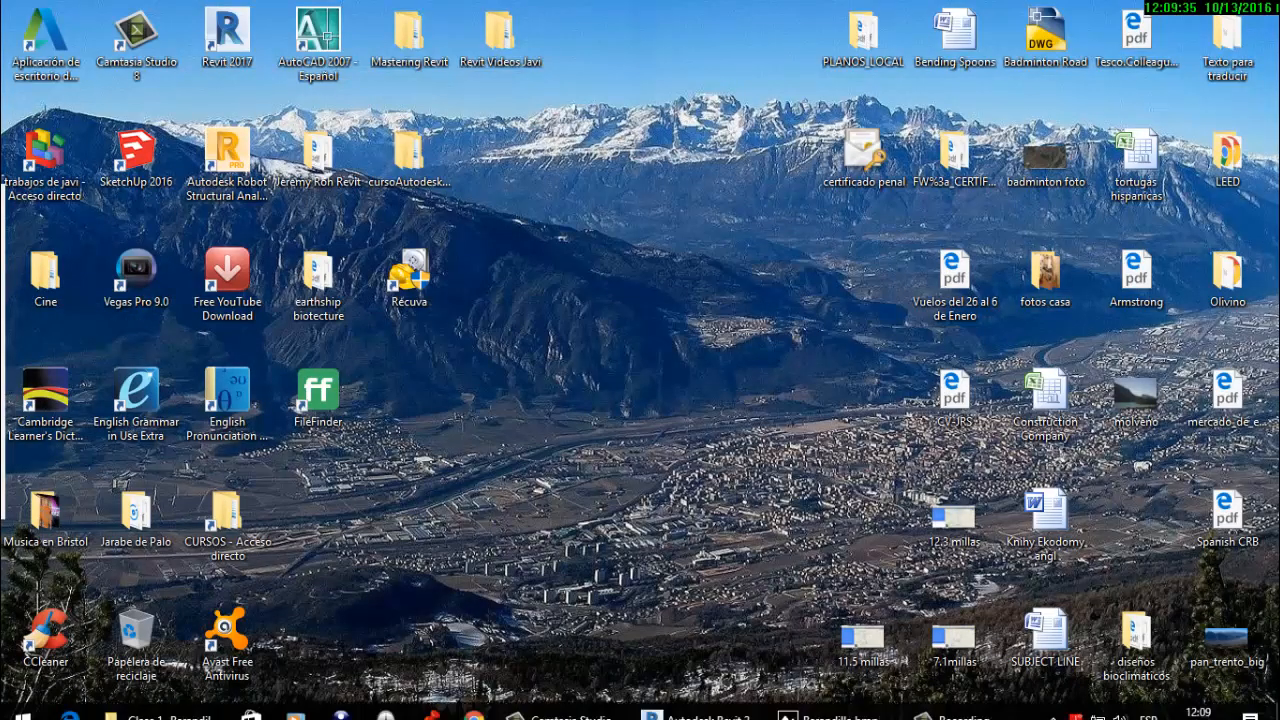
pyautogui.click(165, 700)
pyautogui.rightClick(427, 419)
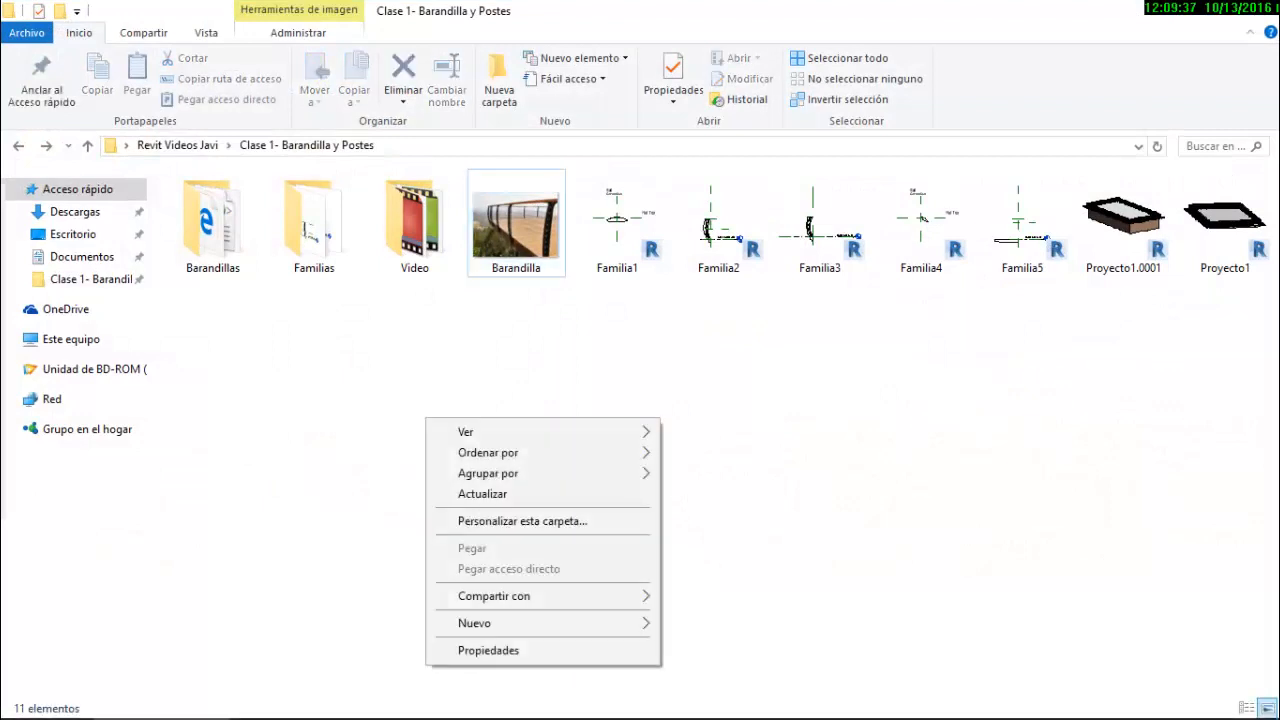
pyautogui.moveTo(475, 623)
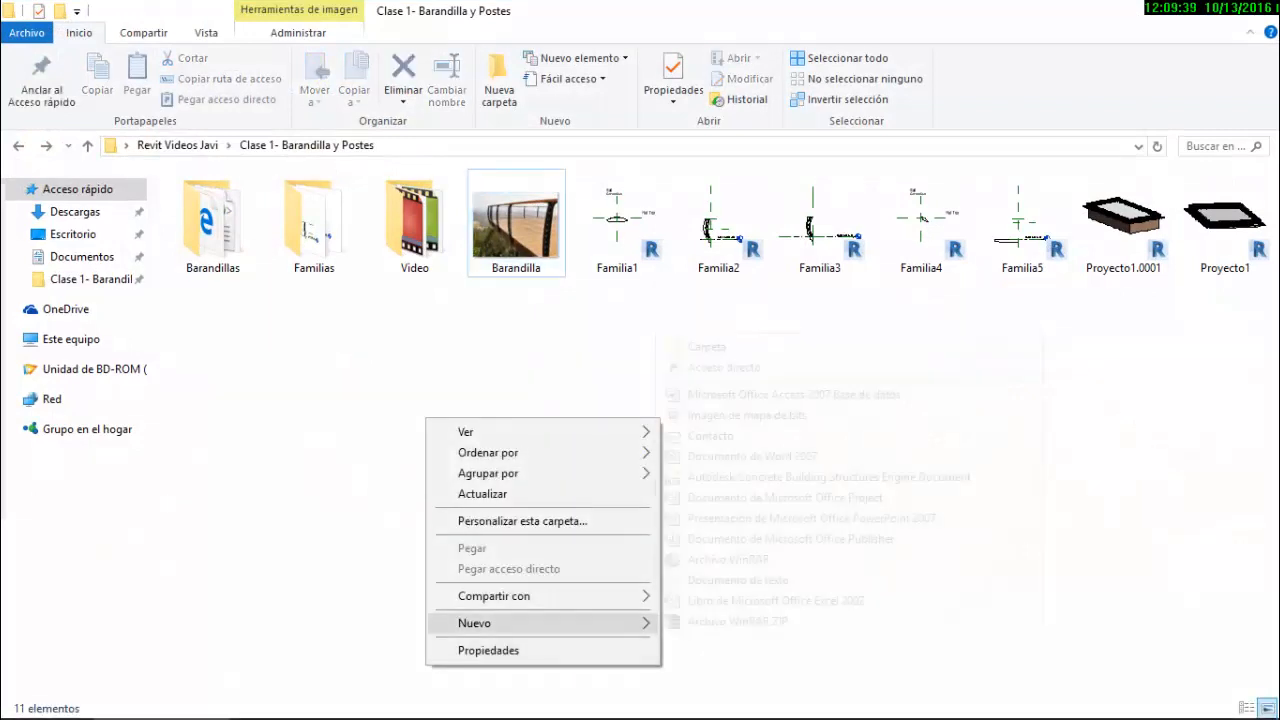
pyautogui.click(706, 346)
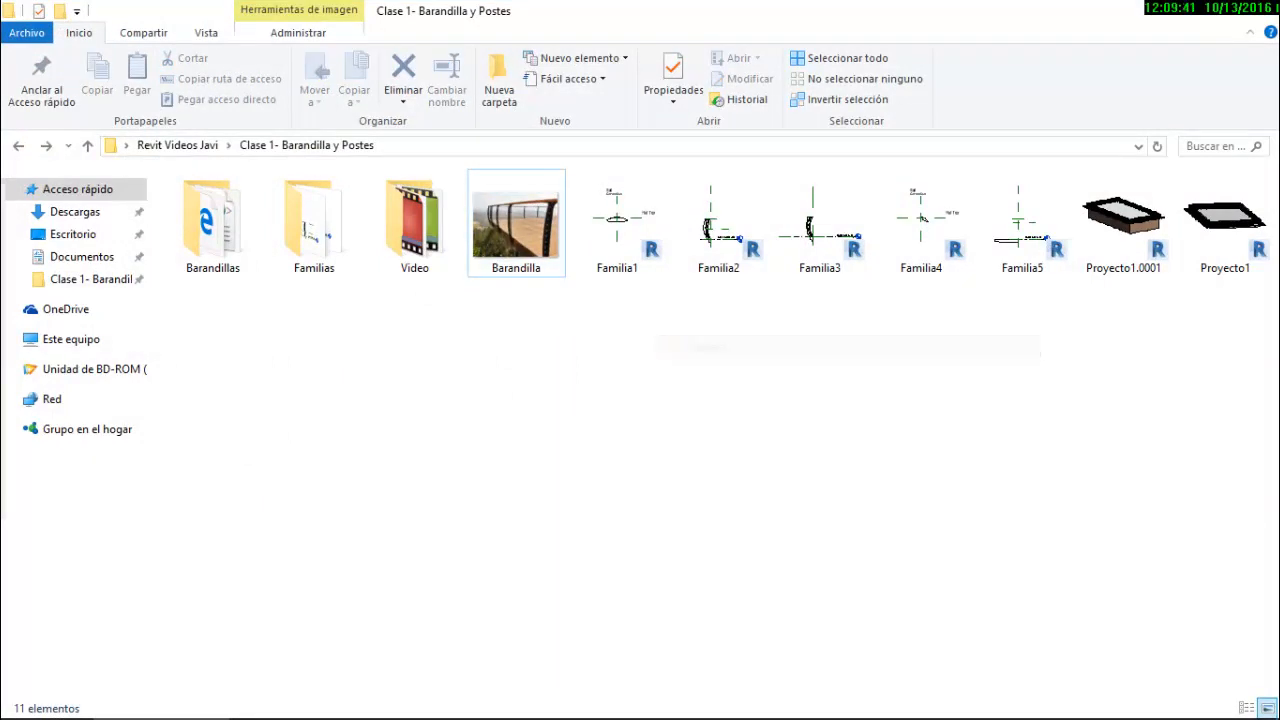
pyautogui.write('Familias 2')
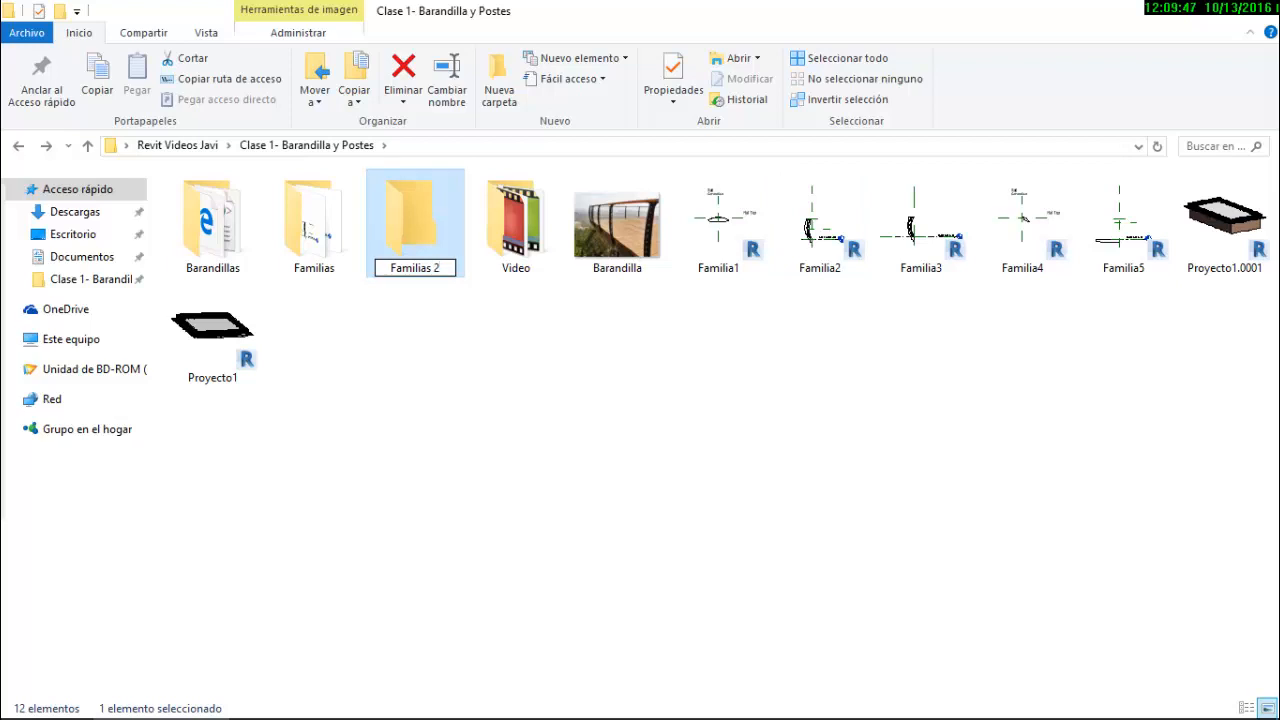
# Confirm the new folder's name "Familias 2" and switch back to the handrail profile family in Revit
pyautogui.click(314, 350)
pyautogui.doubleClick(414, 222)
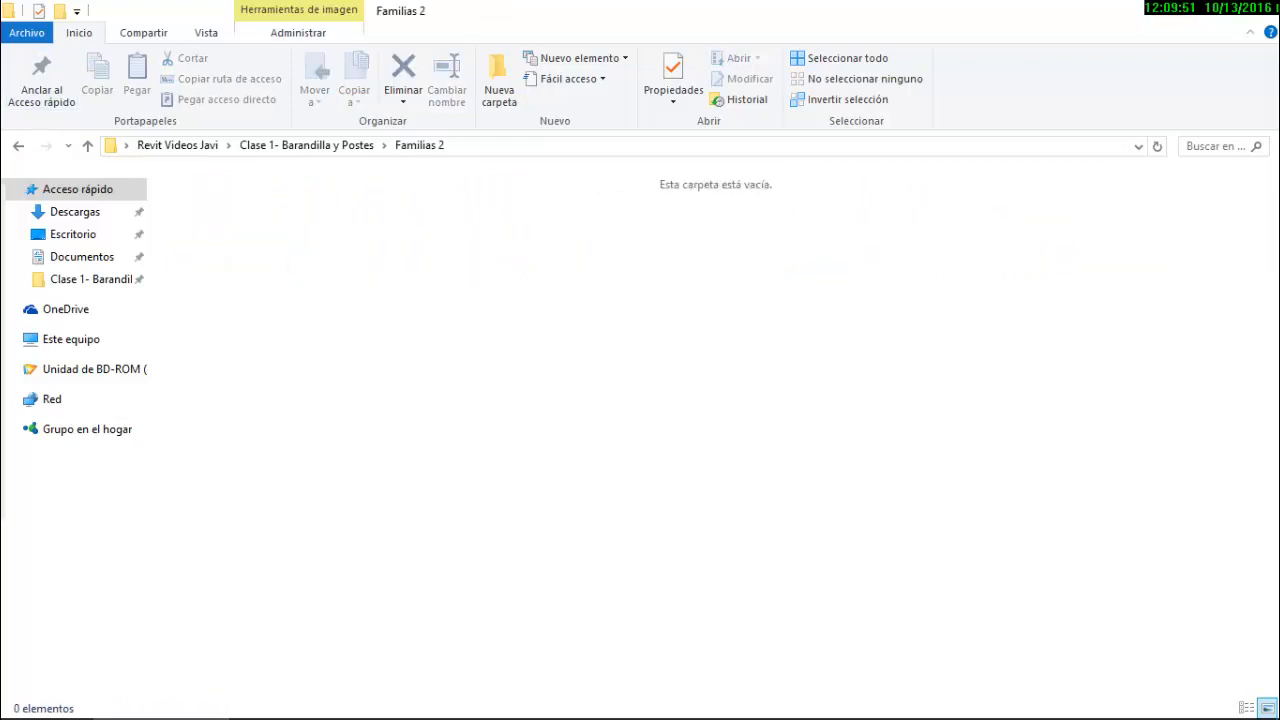
pyautogui.hotkey('alt', 'Left')
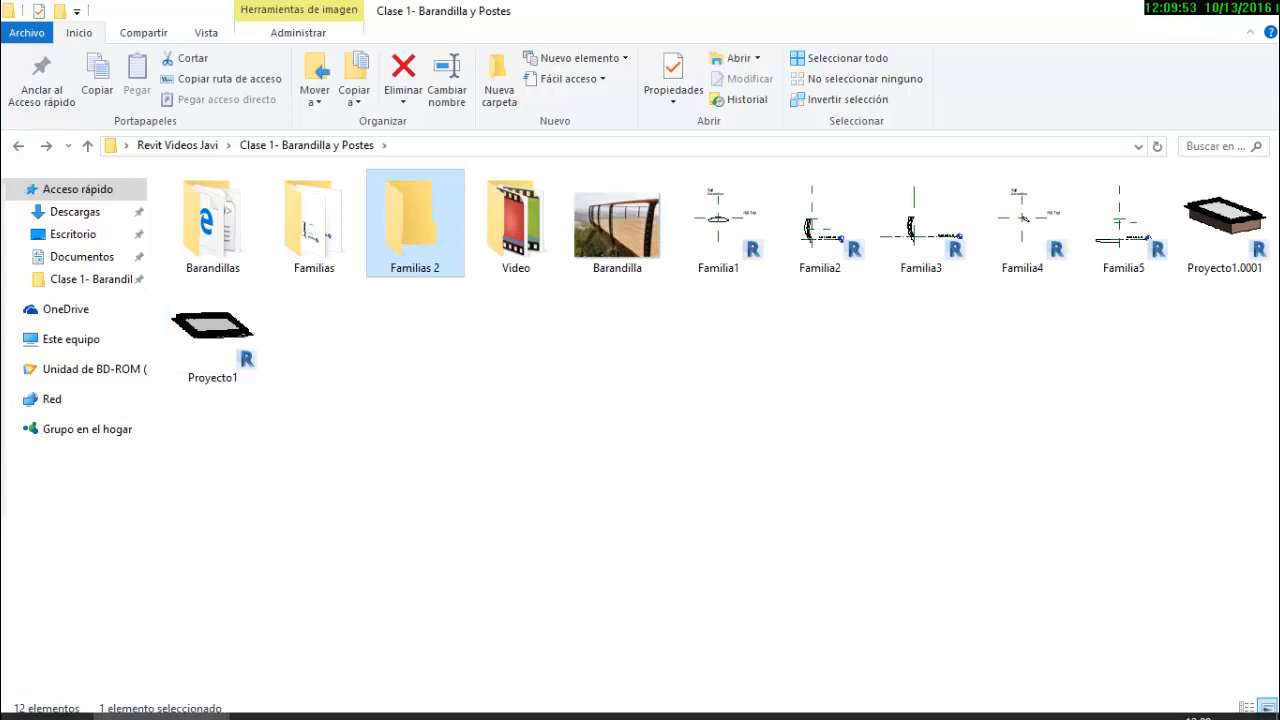
pyautogui.click(700, 700)
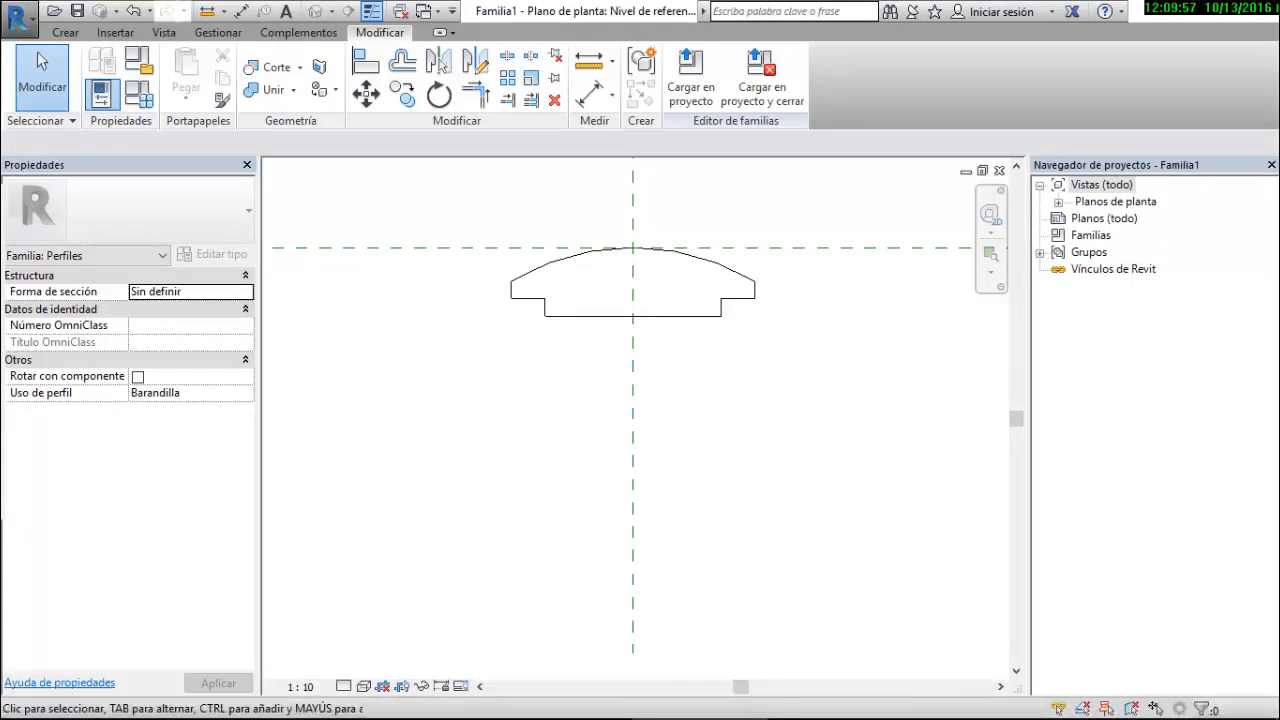
# Start saving the profile family as a new file, browsing from the desktop through "Revit Videos Javi" and "Clase 1- Barandilla y Postes" to "Familias 2"
pyautogui.click(18, 18)
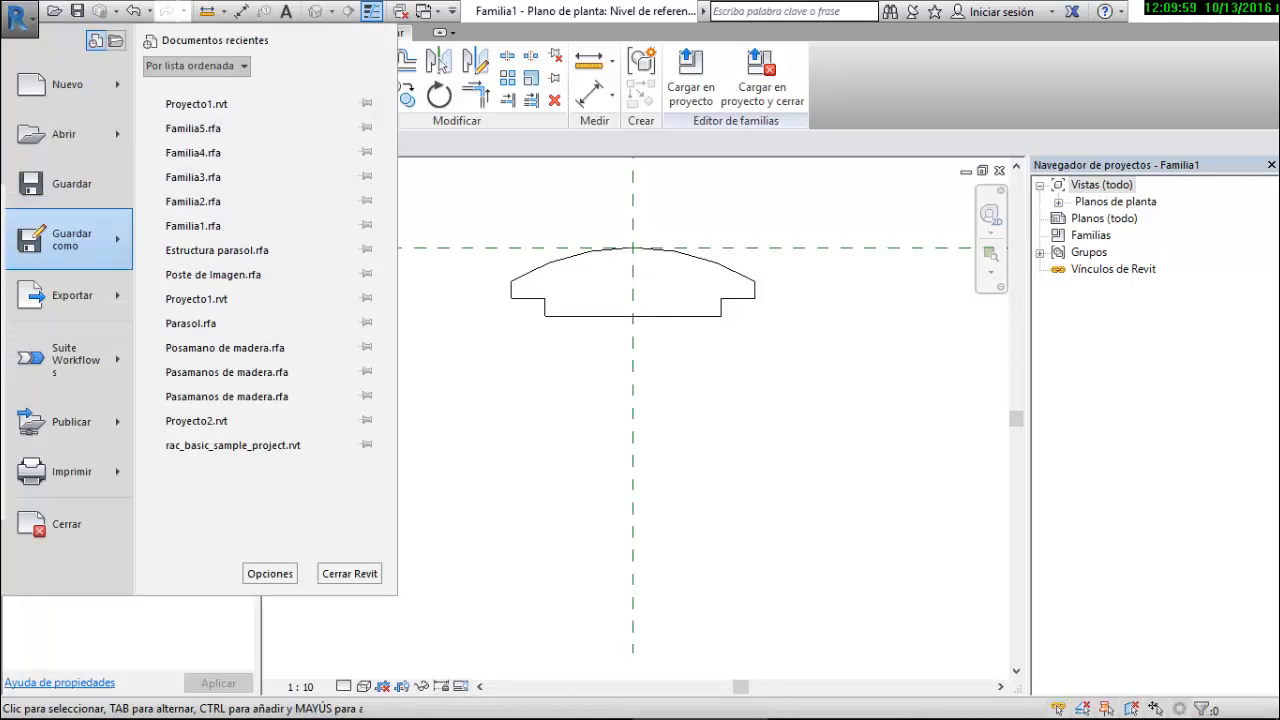
pyautogui.moveTo(70, 239)
pyautogui.click(200, 172)
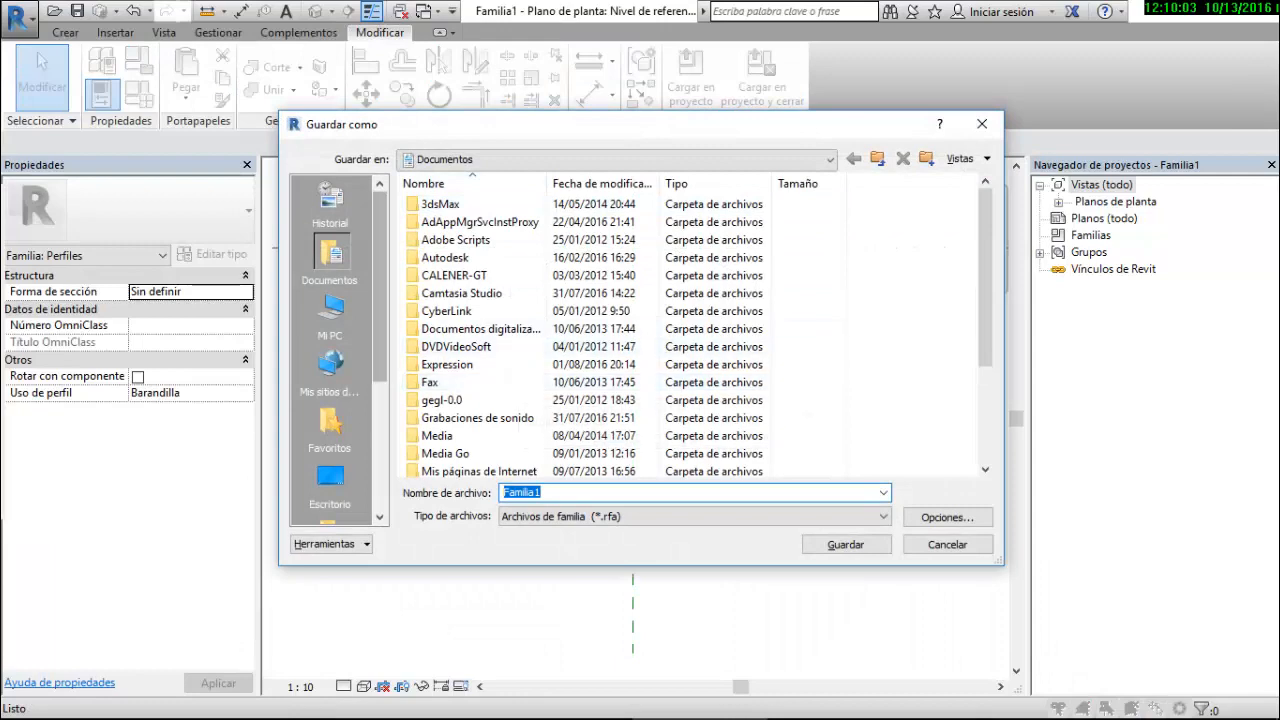
pyautogui.click(330, 480)
pyautogui.scroll(-2, 480, 418)
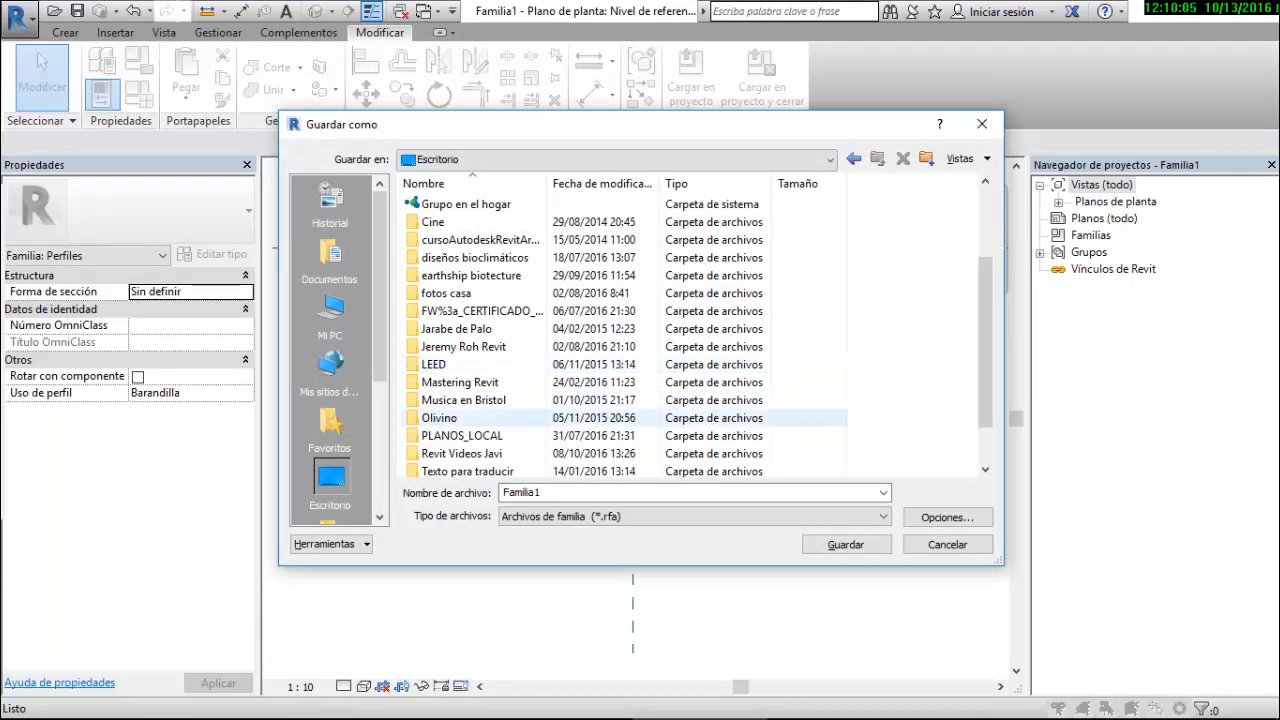
pyautogui.scroll(-1, 480, 418)
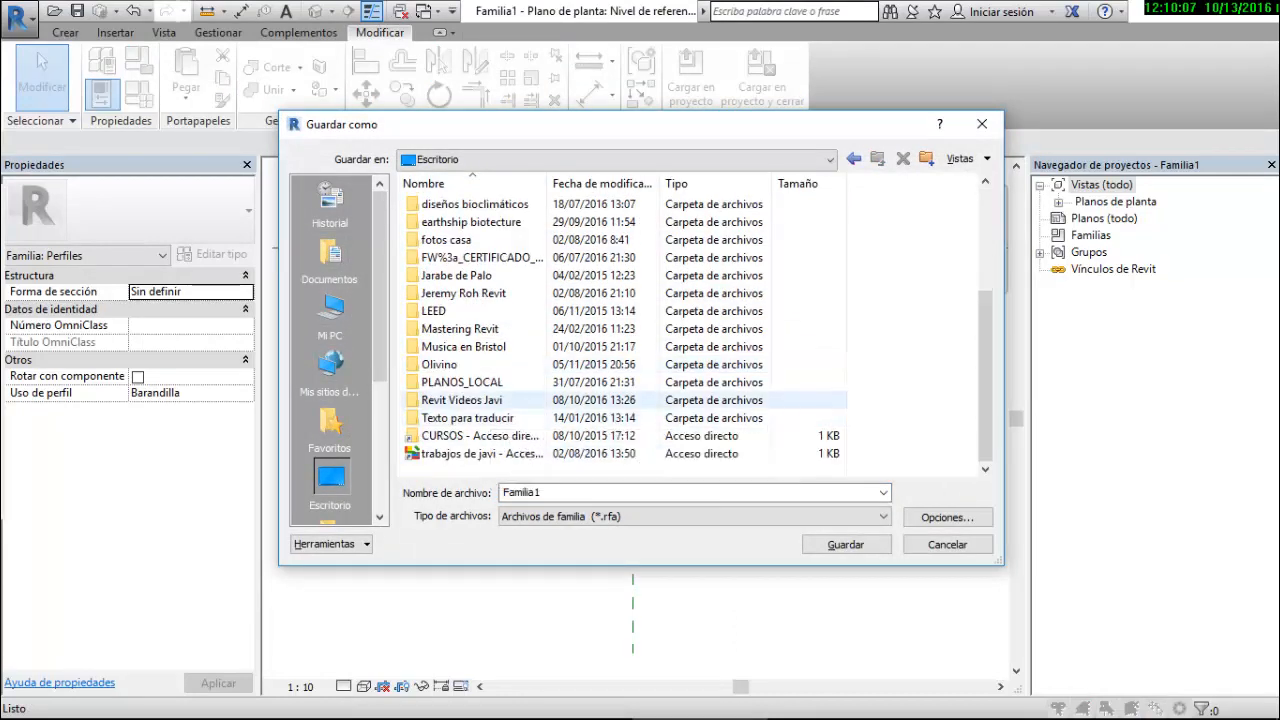
pyautogui.click(462, 400)
pyautogui.click(845, 544)
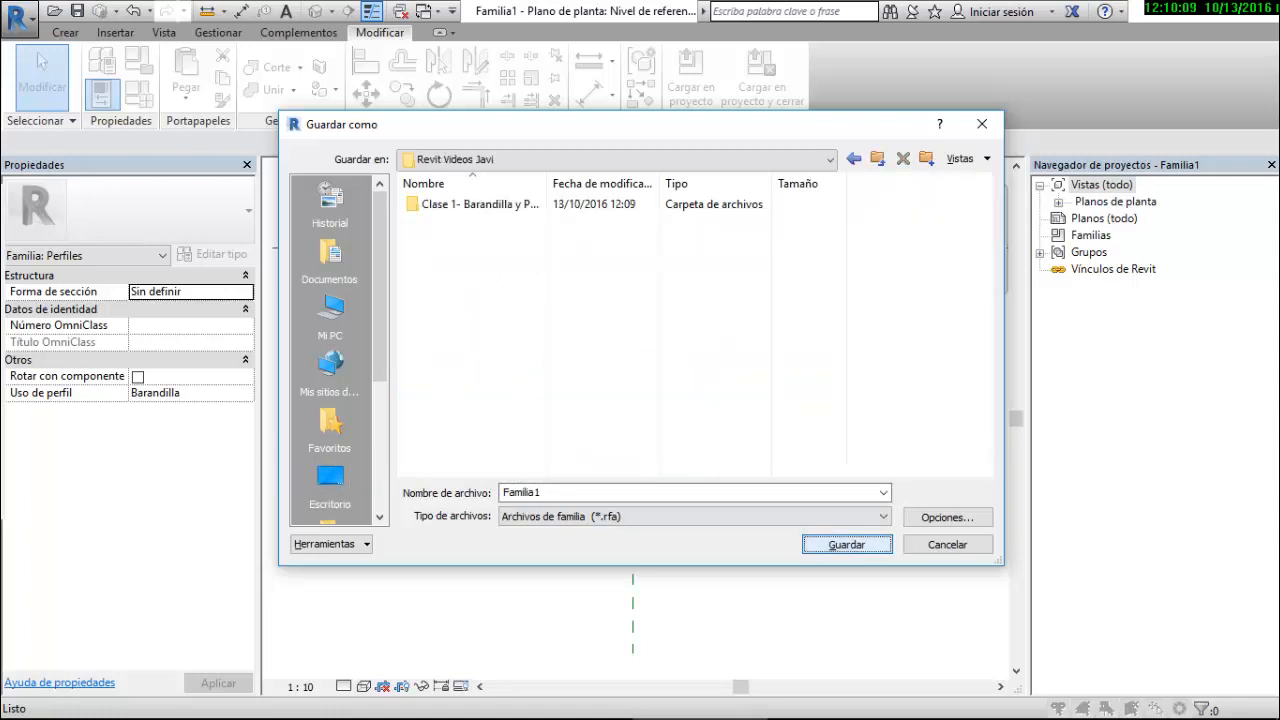
pyautogui.doubleClick(480, 204)
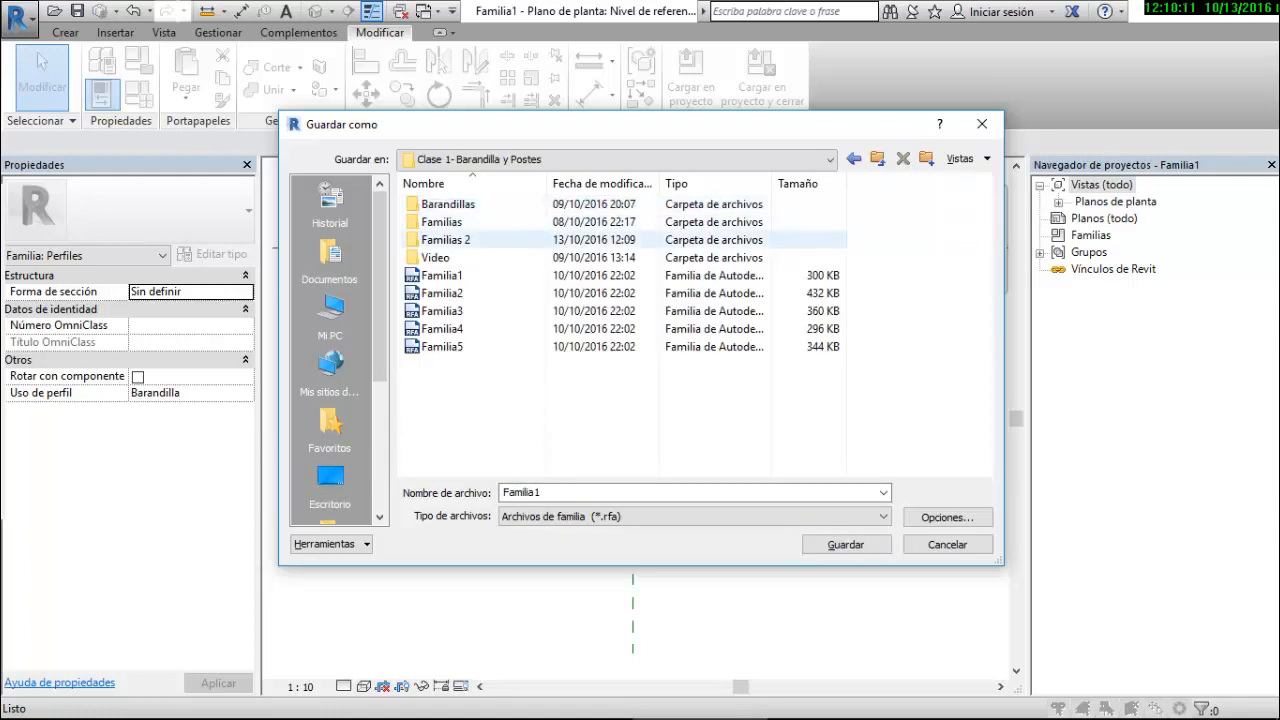
pyautogui.click(480, 239)
pyautogui.doubleClick(446, 239)
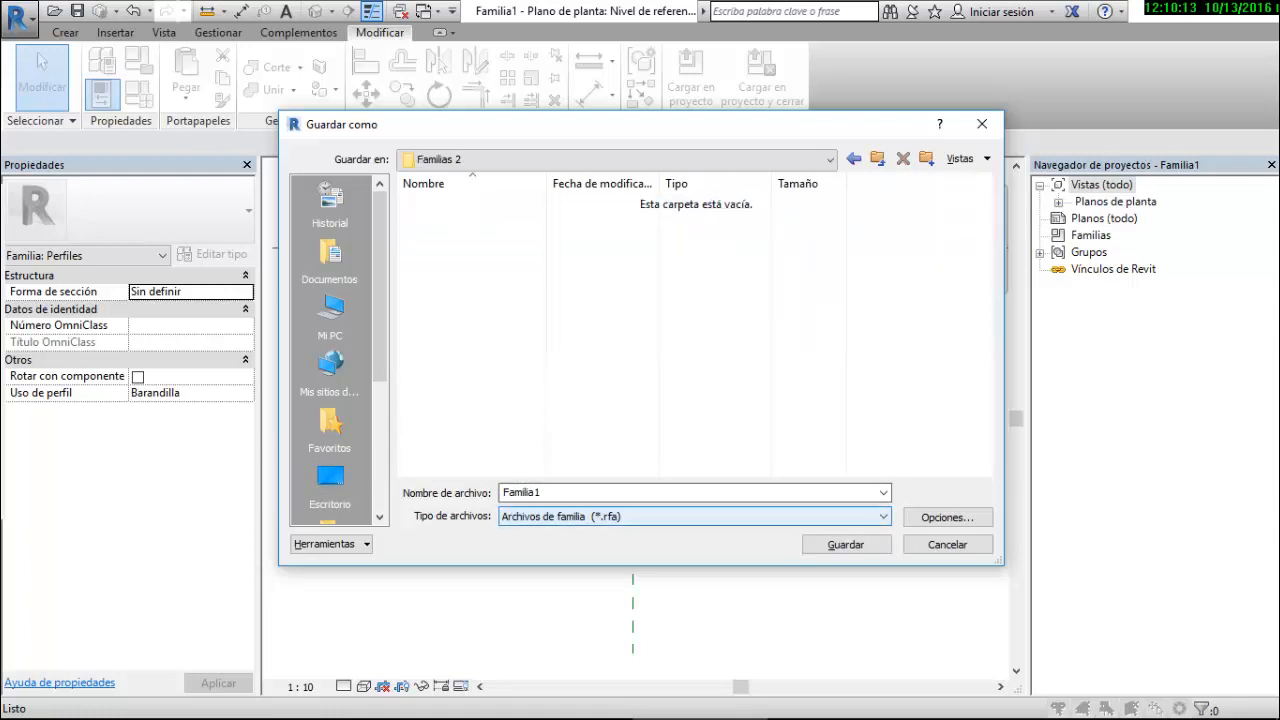
# Name the family file "Pasamanos de Madera" and save it in the "Familias 2" folder
pyautogui.click(690, 492)
pyautogui.write('Pa')
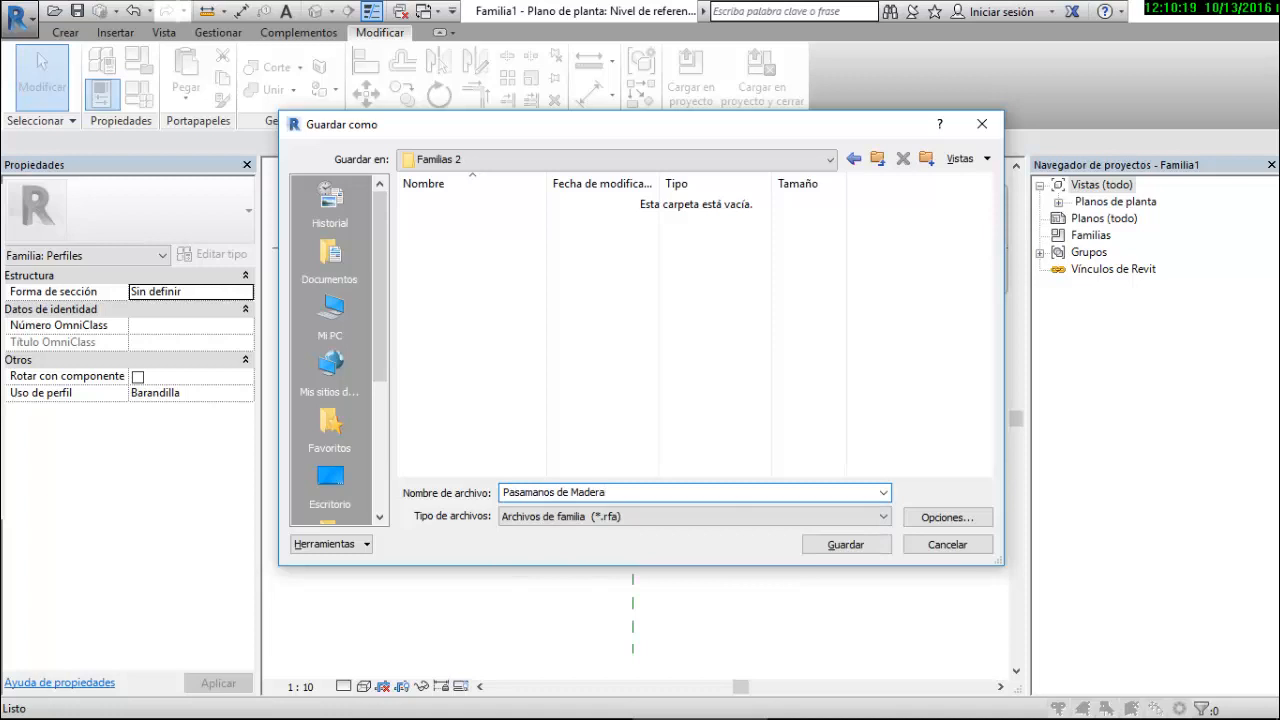
pyautogui.write('samanos de Madera')
pyautogui.press('Return')
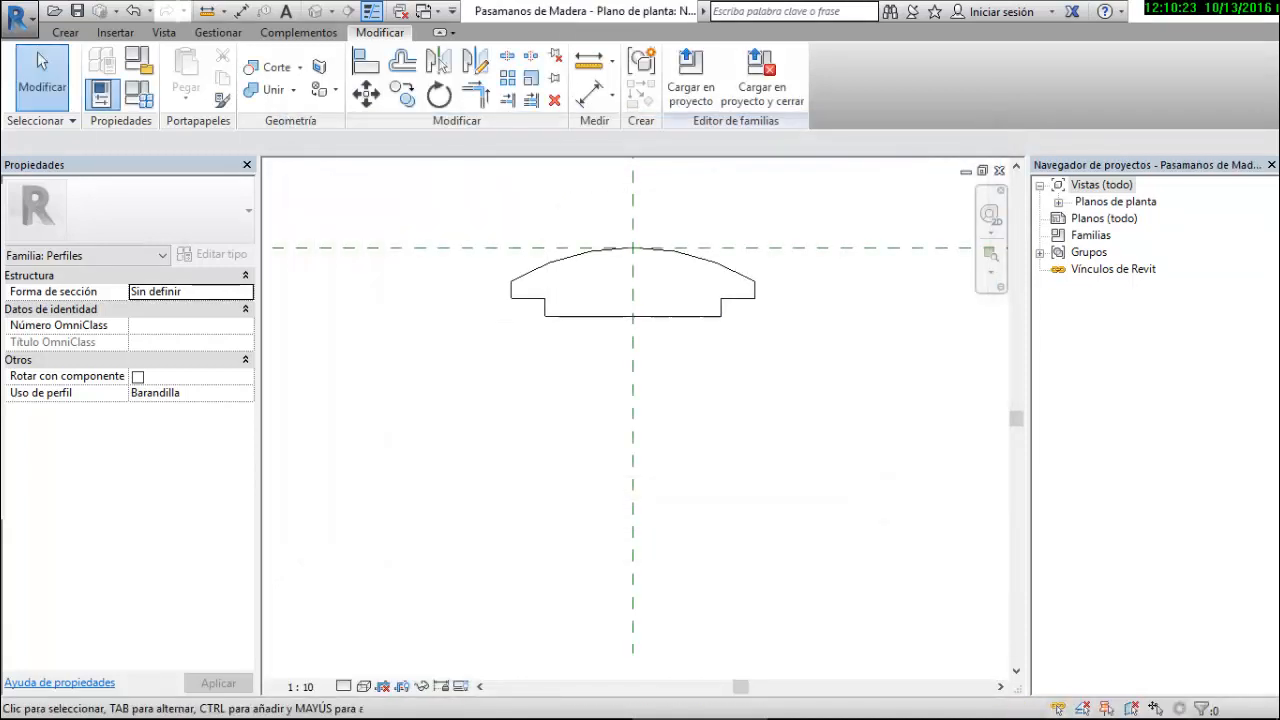
# Load the "Pasamanos de Madera" profile family into the project Proyecto1
pyautogui.scroll(-3, 650, 430)
pyautogui.scroll(1, 705, 305)
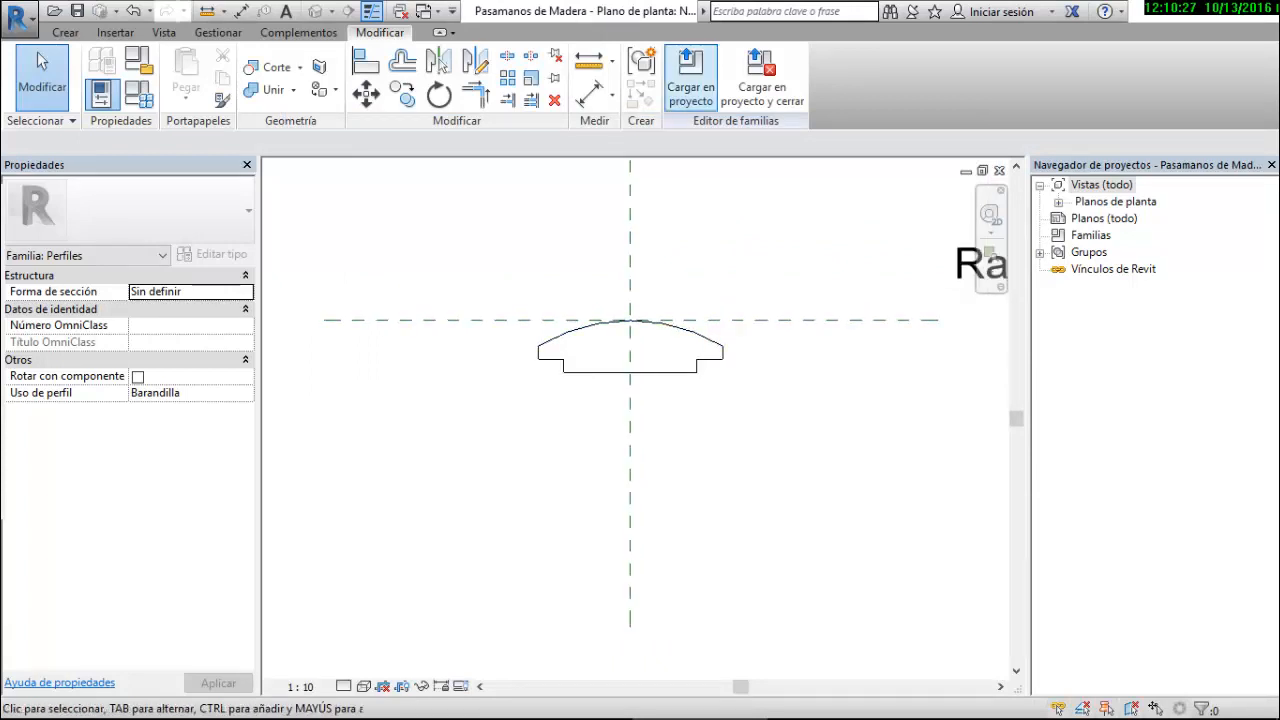
pyautogui.click(690, 78)
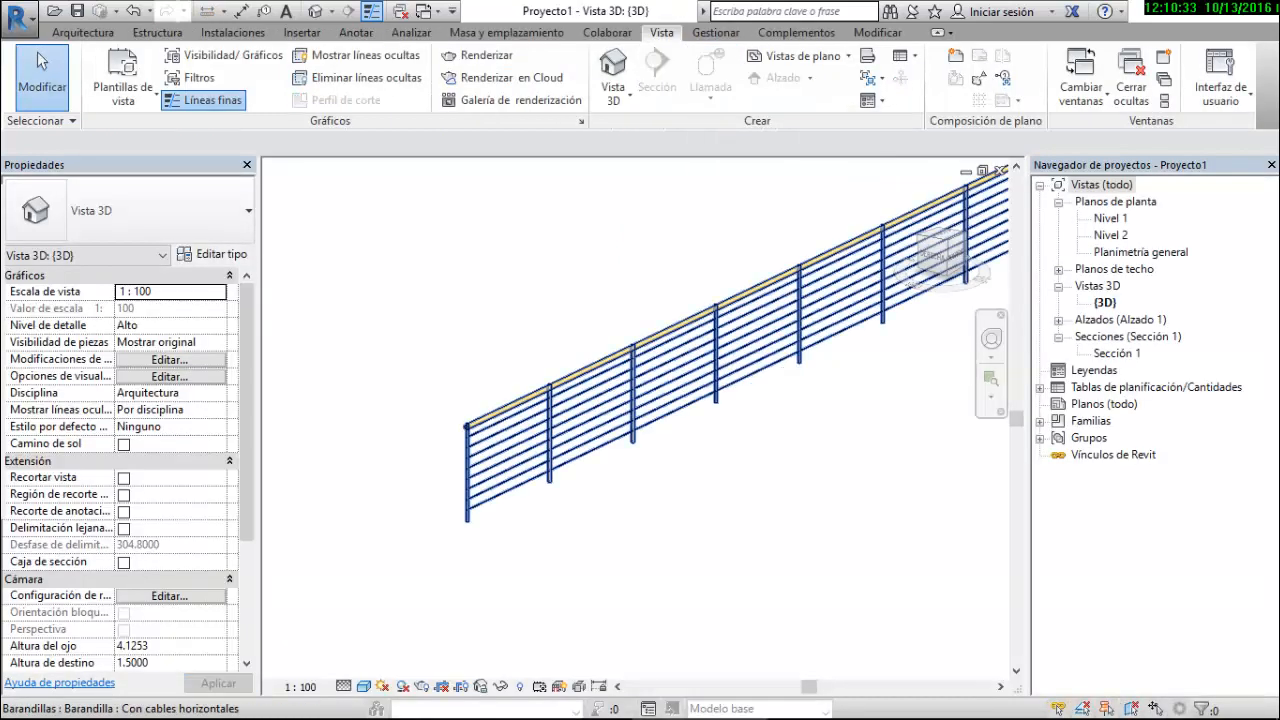
# Duplicate the type of the railing in the 3D view, "Con cables horizontales", as "Barandilla de Imagen"
pyautogui.scroll(-1, 428, 272)
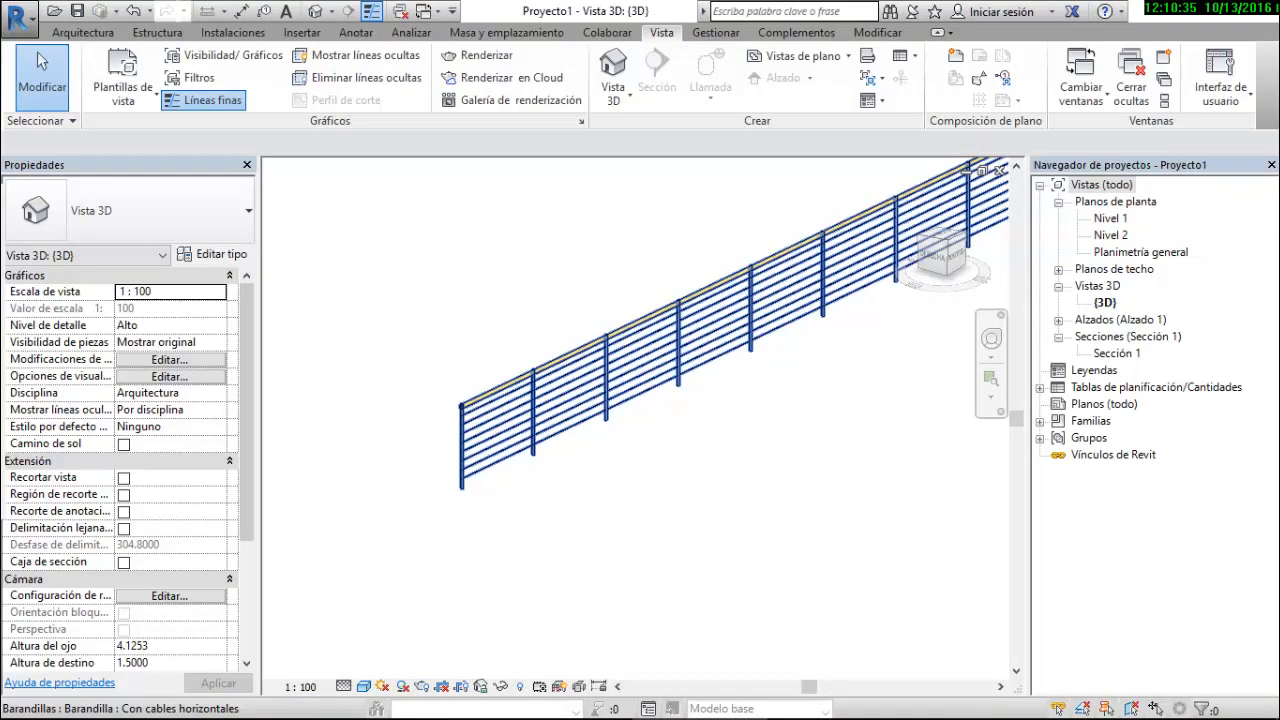
pyautogui.click(515, 415)
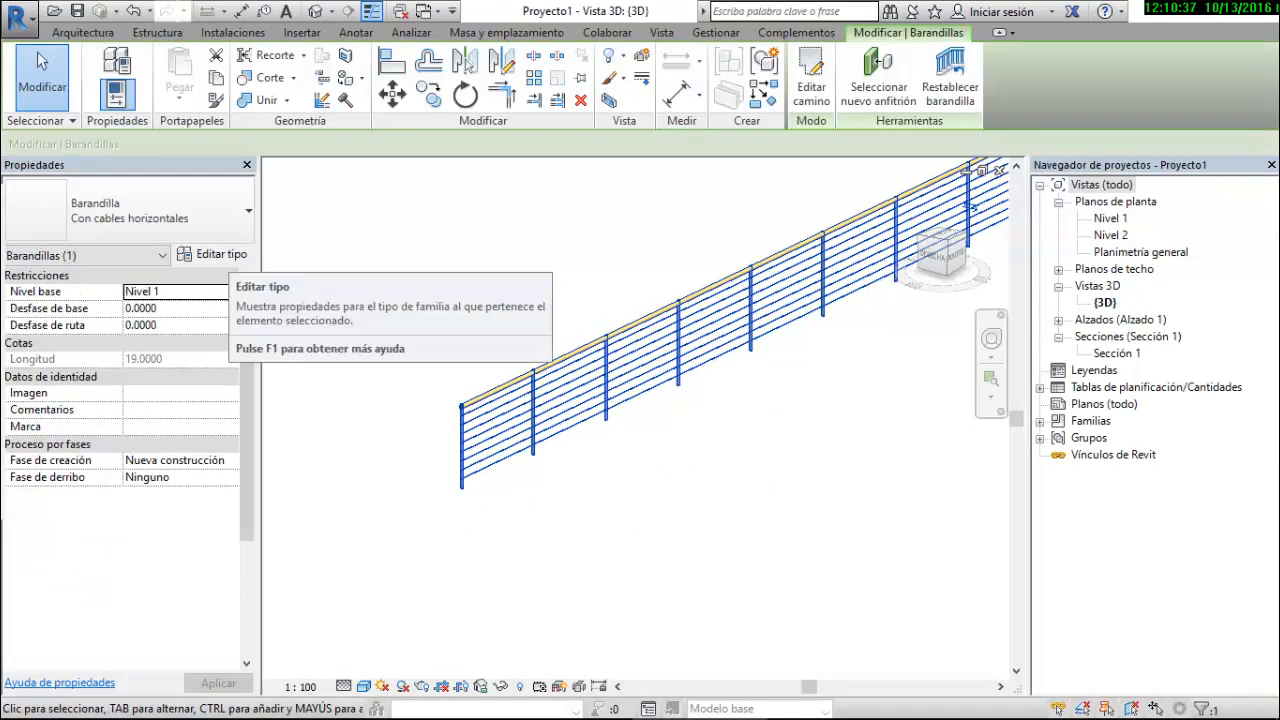
pyautogui.click(210, 254)
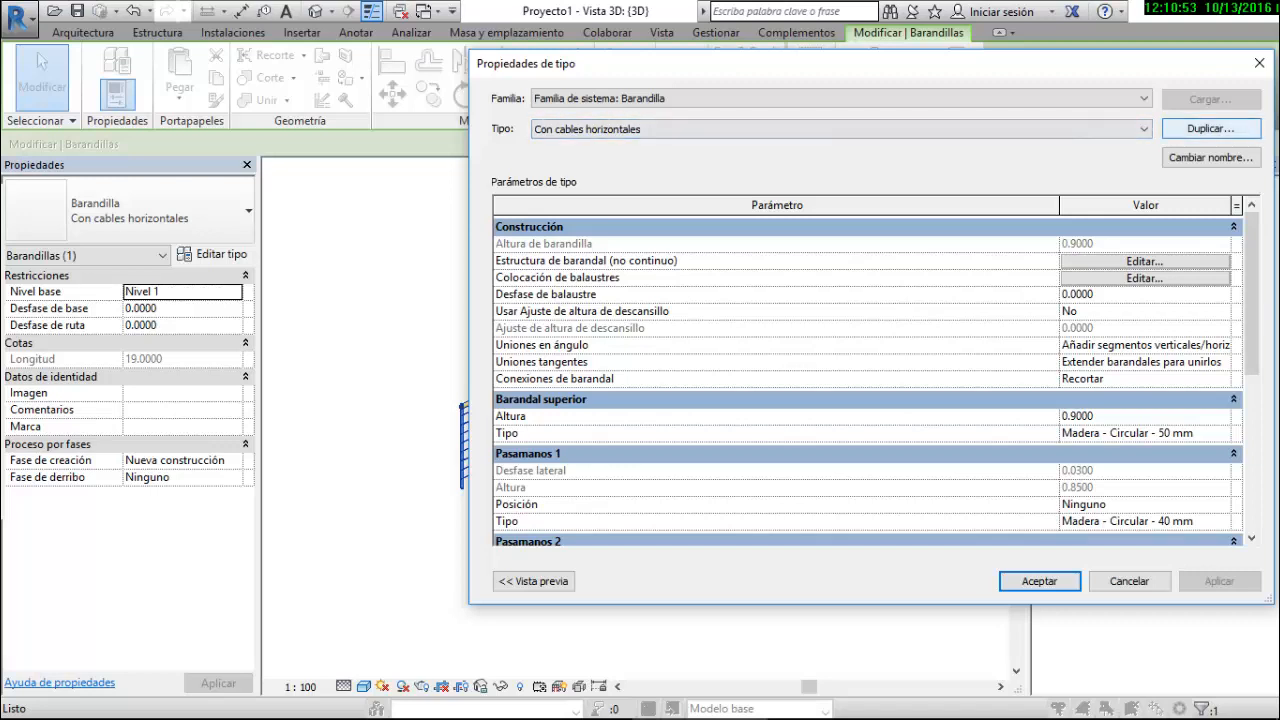
pyautogui.click(1211, 128)
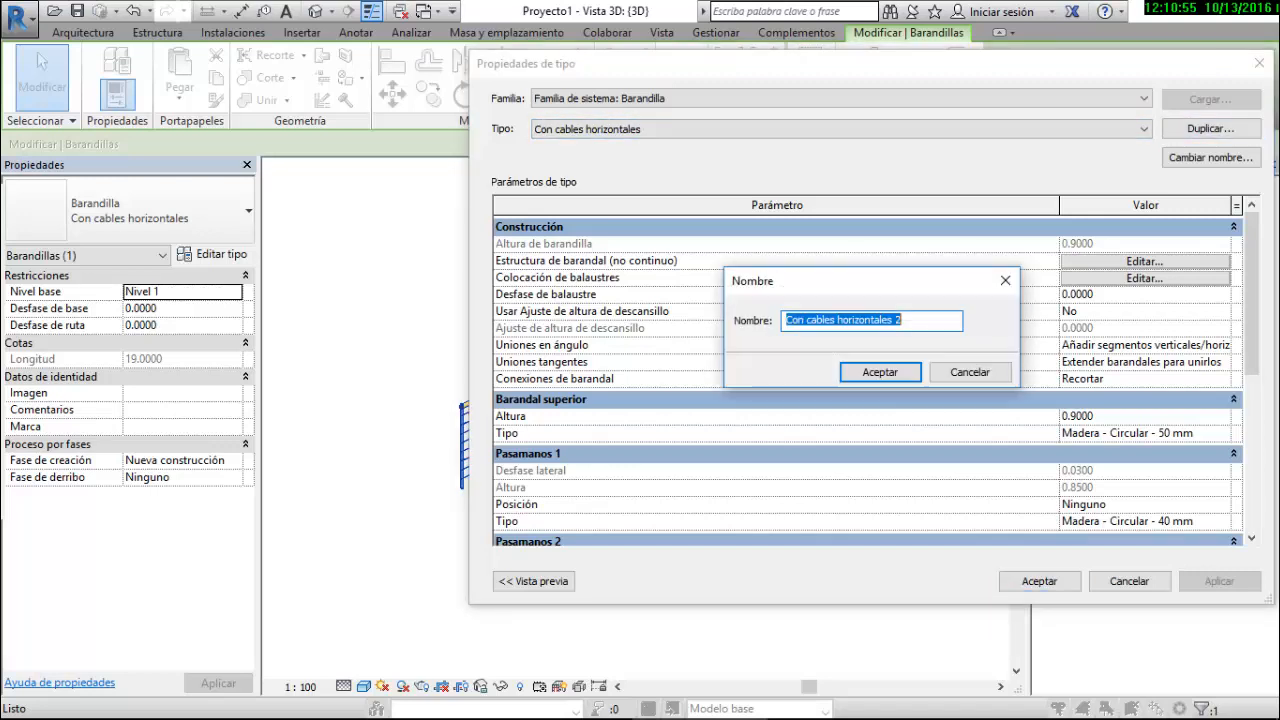
pyautogui.moveTo(903, 320); pyautogui.dragTo(786, 320)
pyautogui.write('Pas')
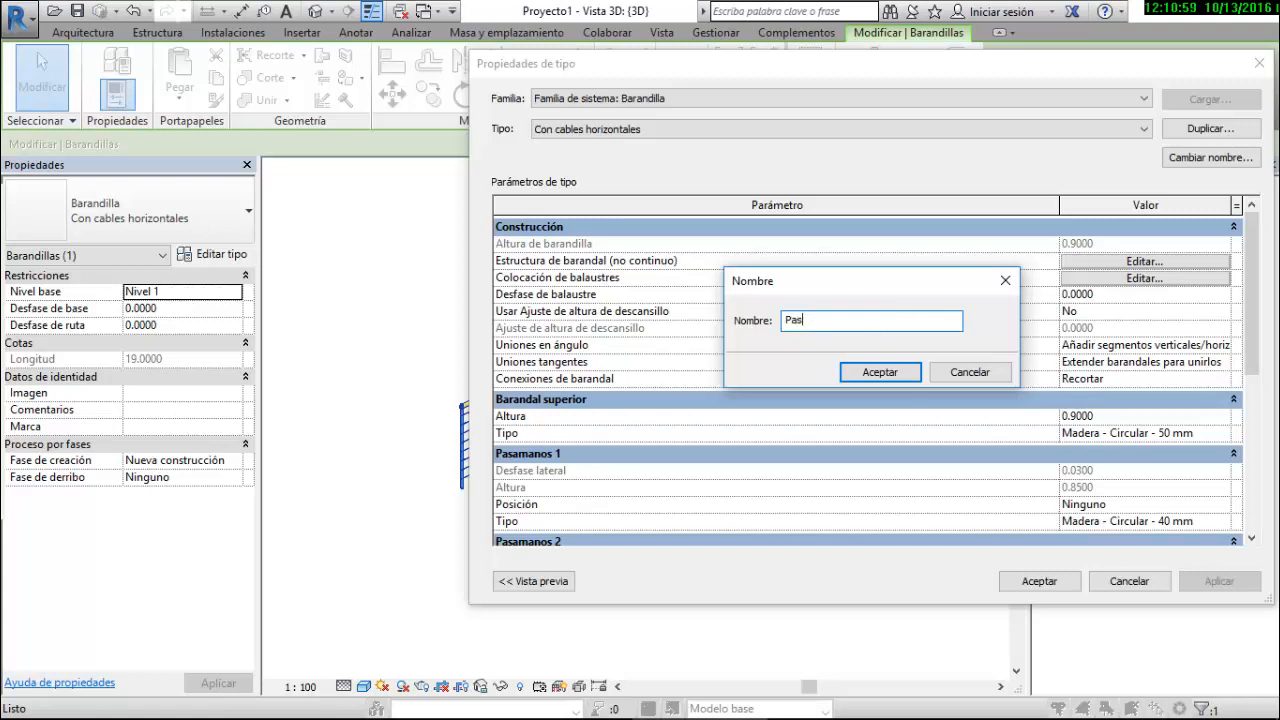
pyautogui.write('aman')
pyautogui.press('BackSpace')
pyautogui.press('BackSpace')
pyautogui.press('BackSpace')
pyautogui.press('BackSpace')
pyautogui.press('BackSpace')
pyautogui.press('BackSpace')
pyautogui.press('BackSpace')
pyautogui.write('B')
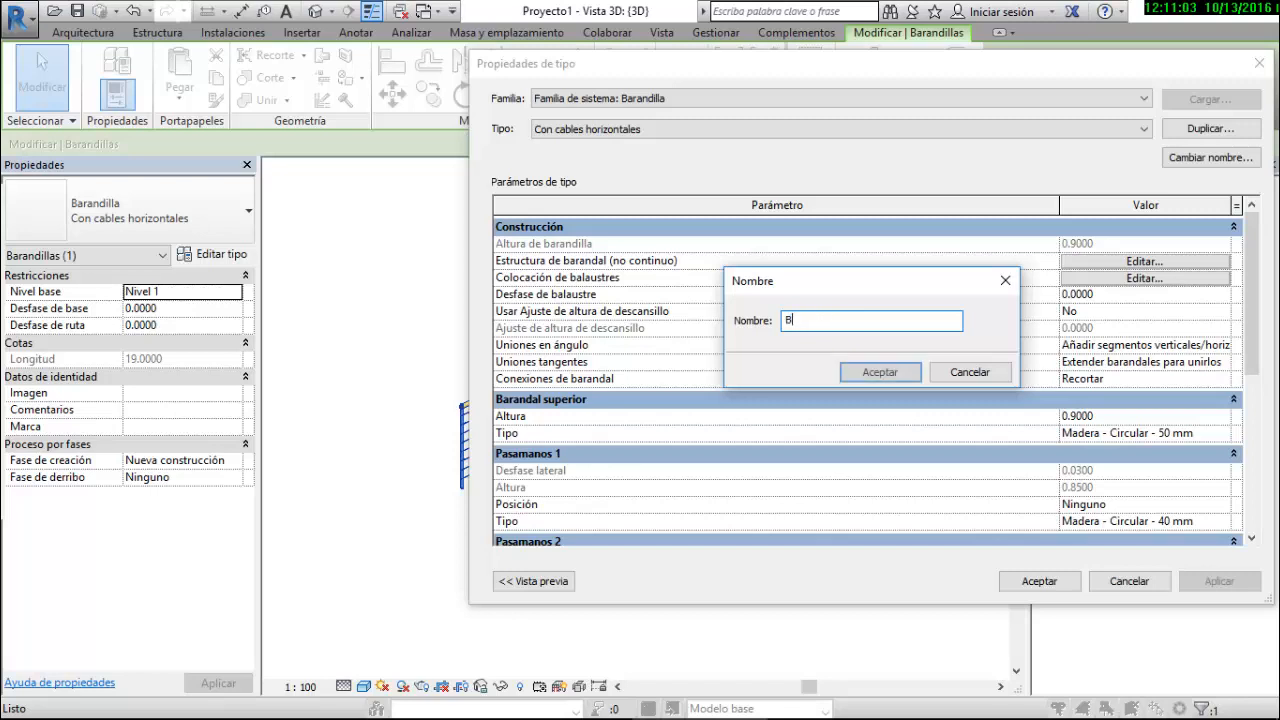
pyautogui.write('arandilla de ')
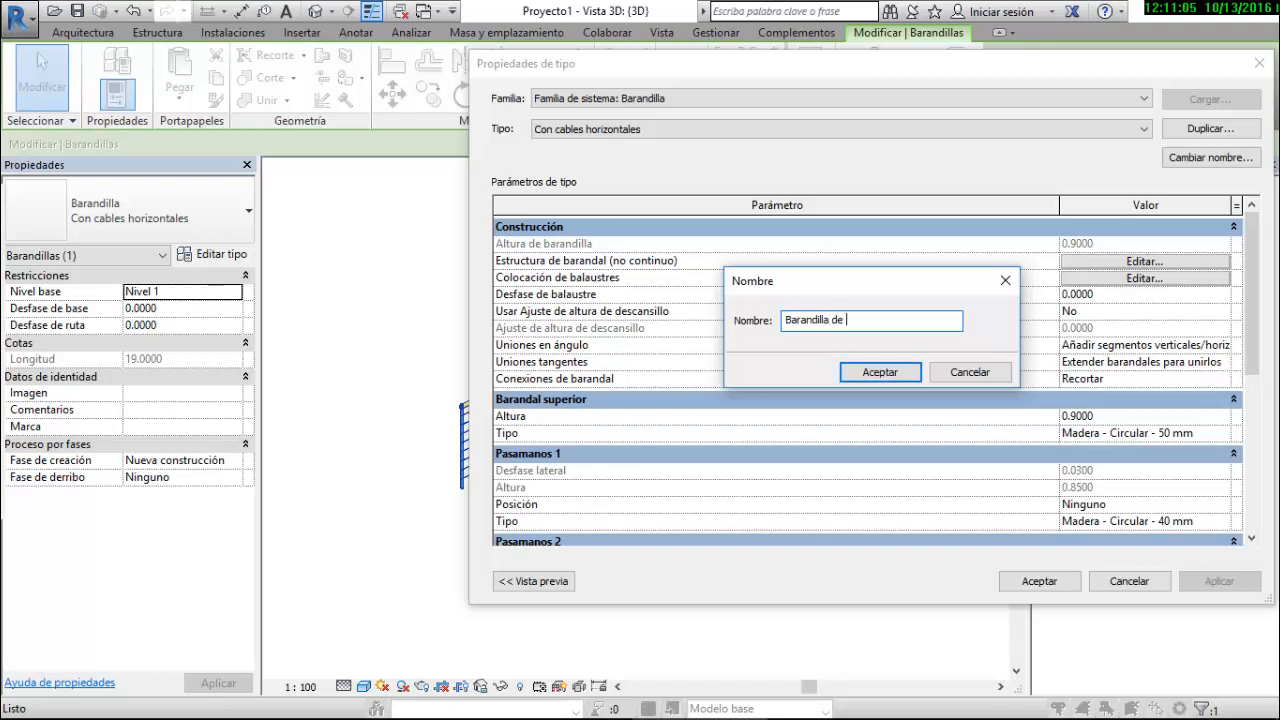
pyautogui.write('Imagen')
pyautogui.click(880, 371)
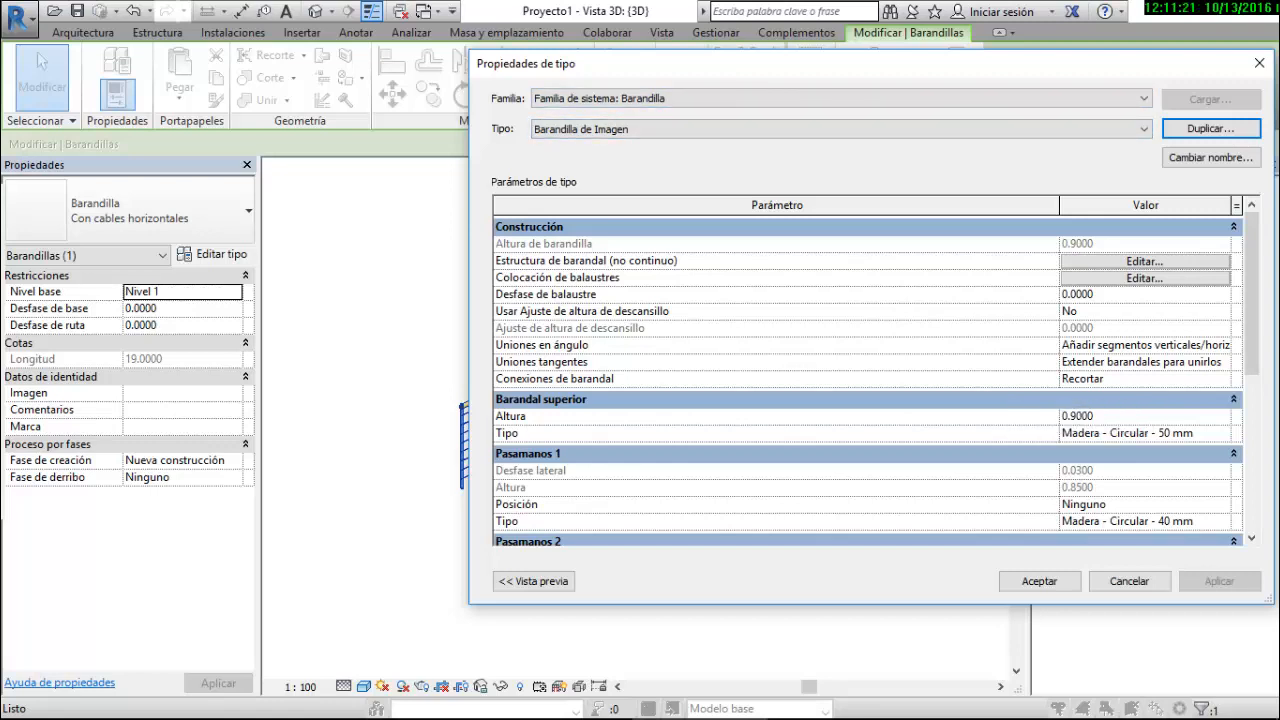
# Review the types available for the railing's top rail (Barandal superior) and accept the new railing type
pyautogui.scroll(-2, 866, 375)
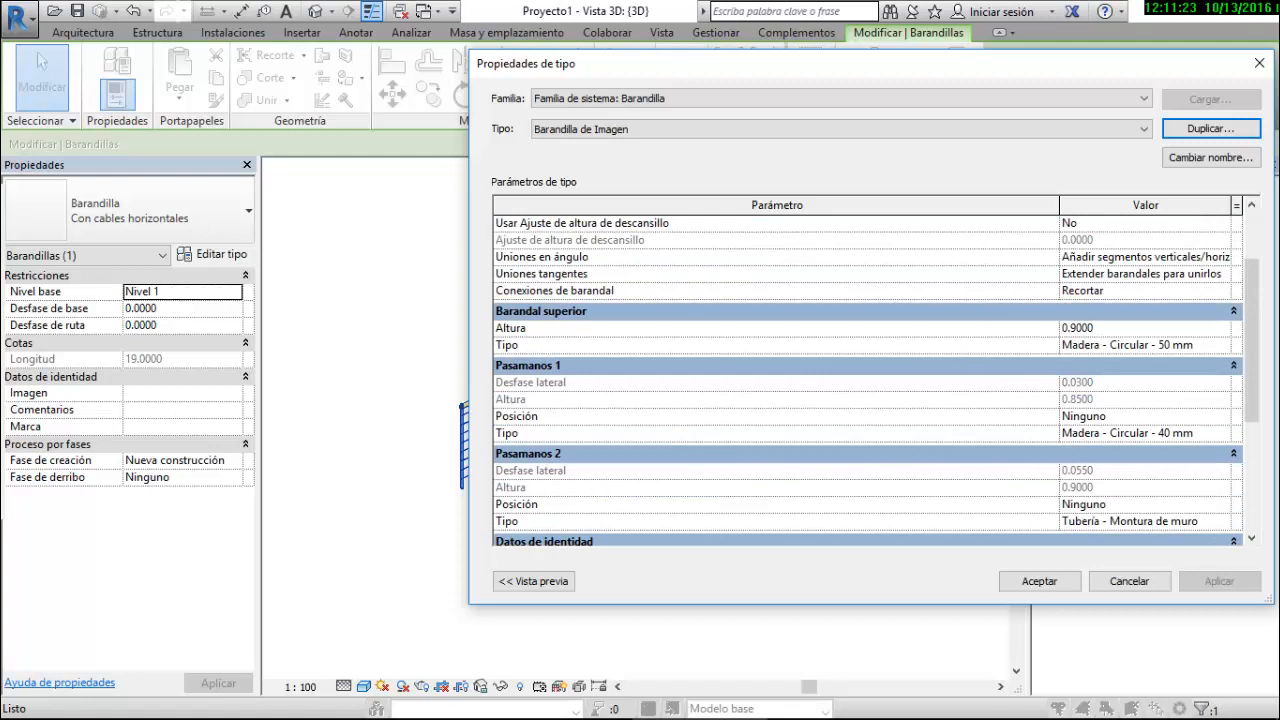
pyautogui.click(1078, 344)
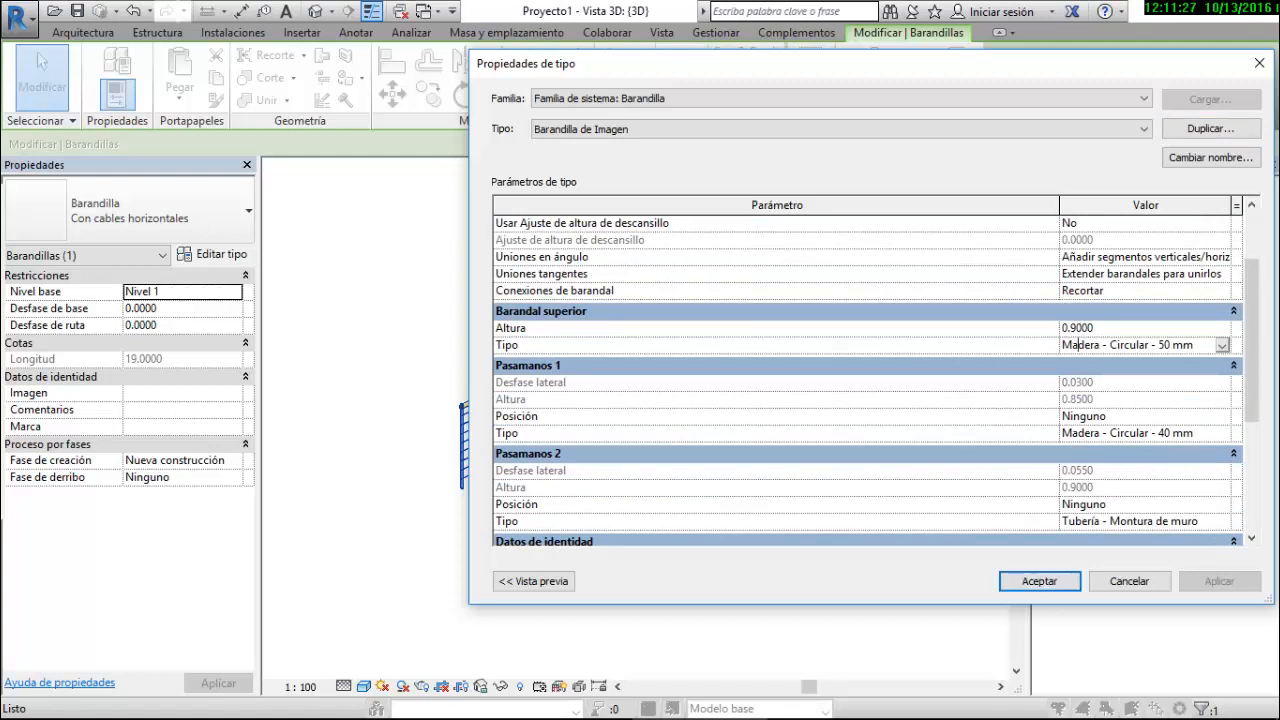
pyautogui.click(1222, 345)
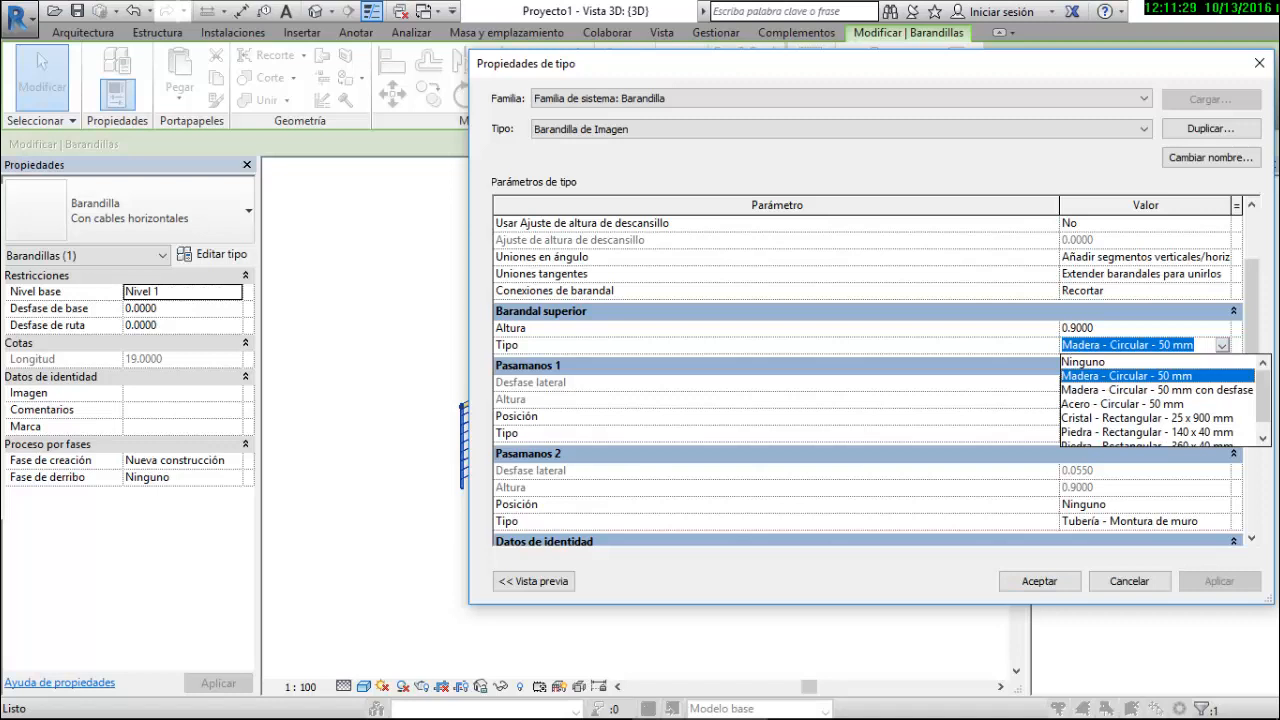
pyautogui.scroll(-1, 1158, 400)
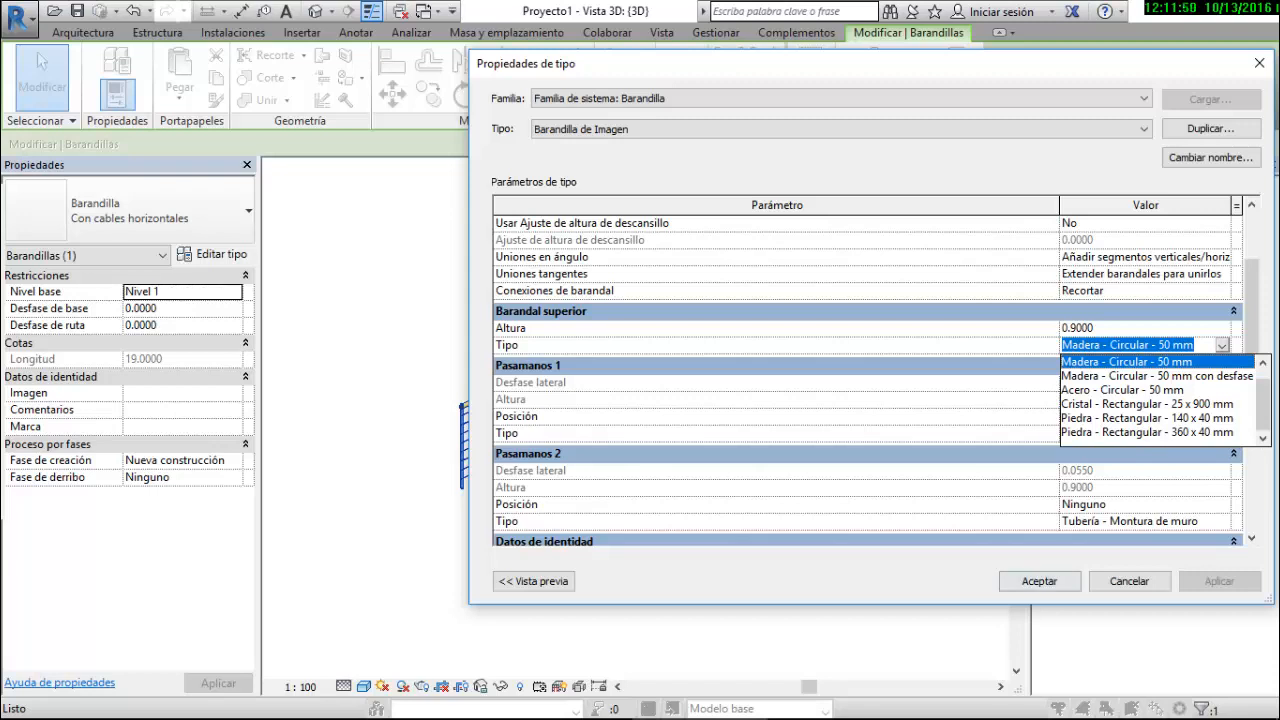
pyautogui.click(1129, 581)
pyautogui.click(1039, 581)
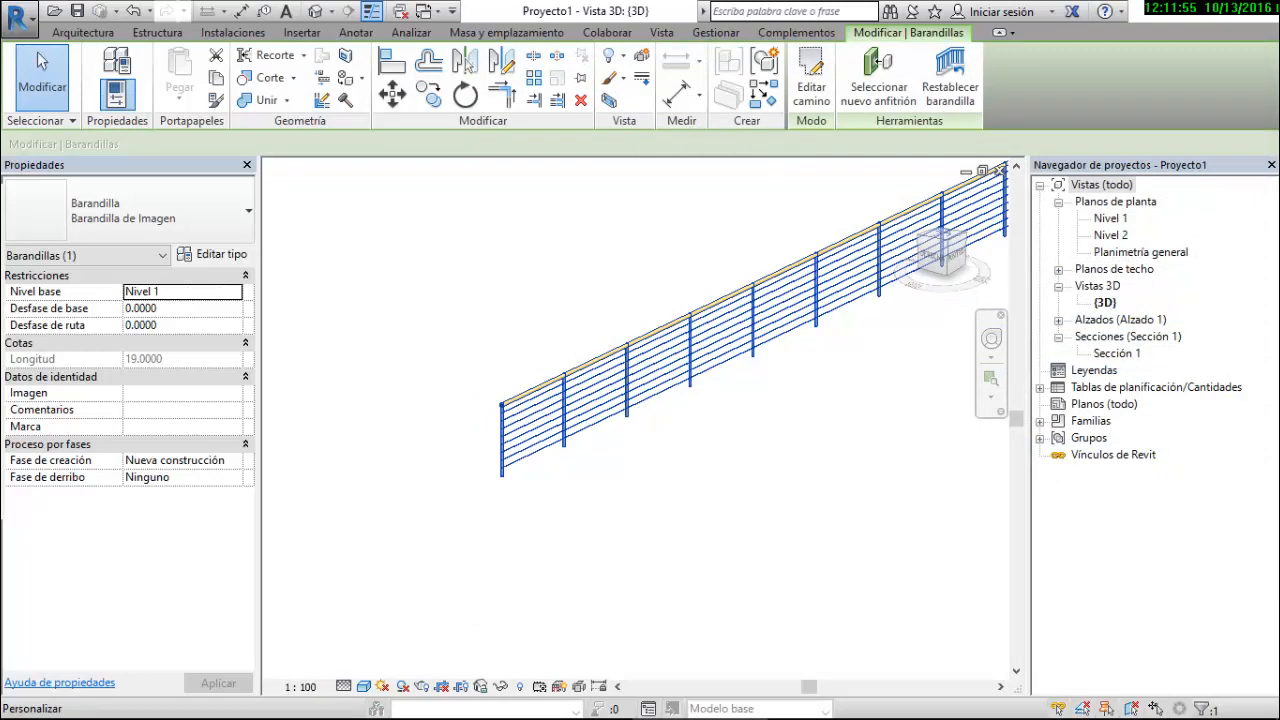
# Duplicate the top rail type "Acero - Circular - 50 mm" among the project's Barandillas families, under "Tipo de barandal superior"
pyautogui.click(1040, 421)
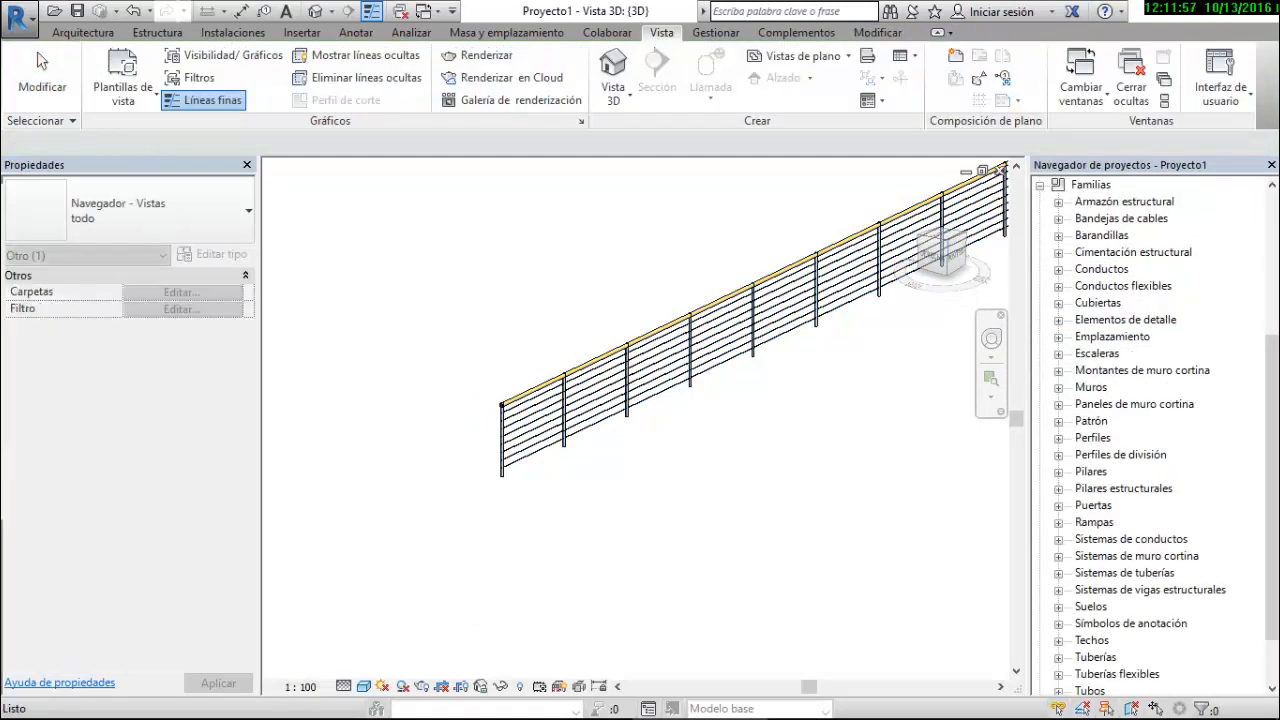
pyautogui.scroll(-3, 1150, 436)
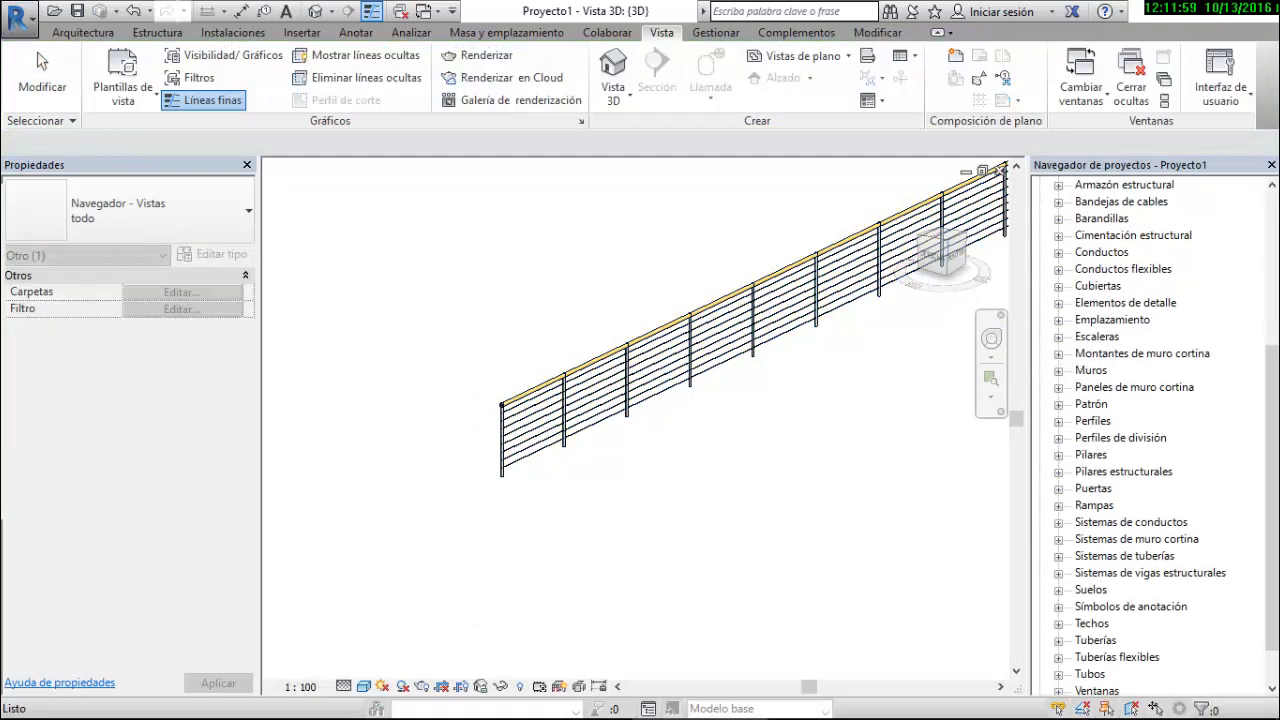
pyautogui.scroll(1, 1150, 436)
pyautogui.scroll(1, 1150, 436)
pyautogui.click(1058, 219)
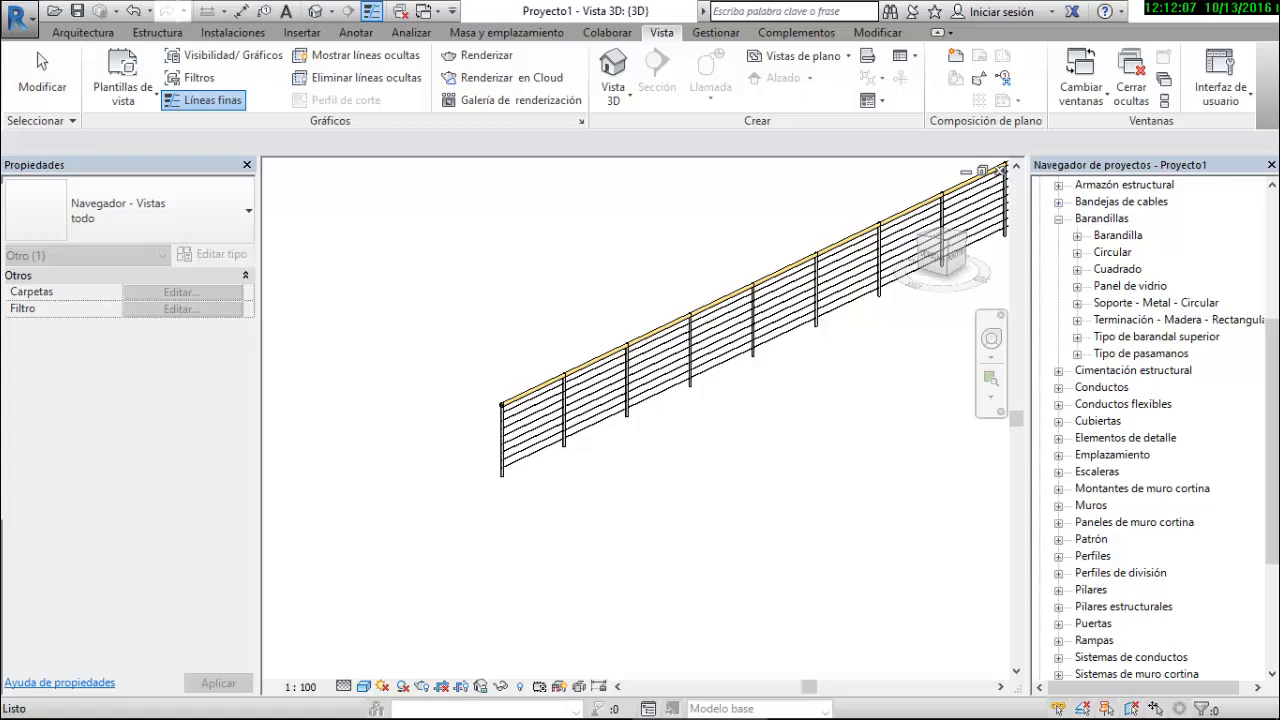
pyautogui.click(1077, 337)
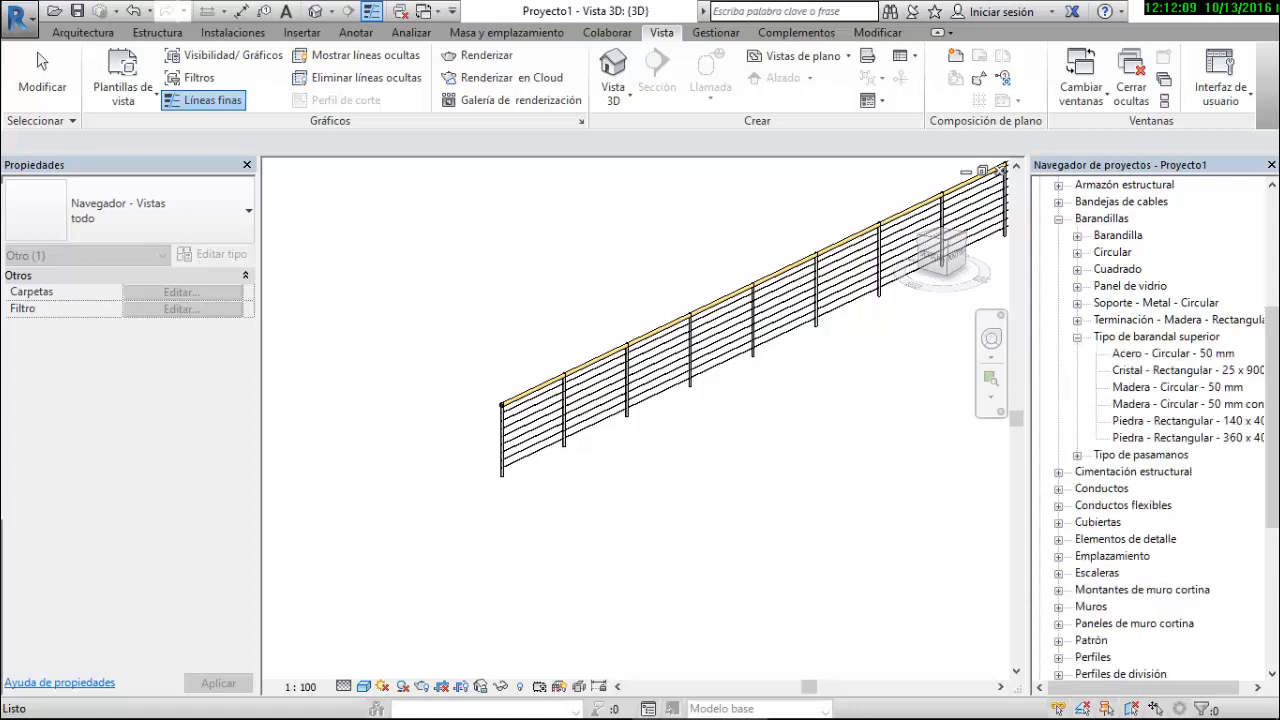
pyautogui.click(1172, 353)
pyautogui.rightClick(1172, 353)
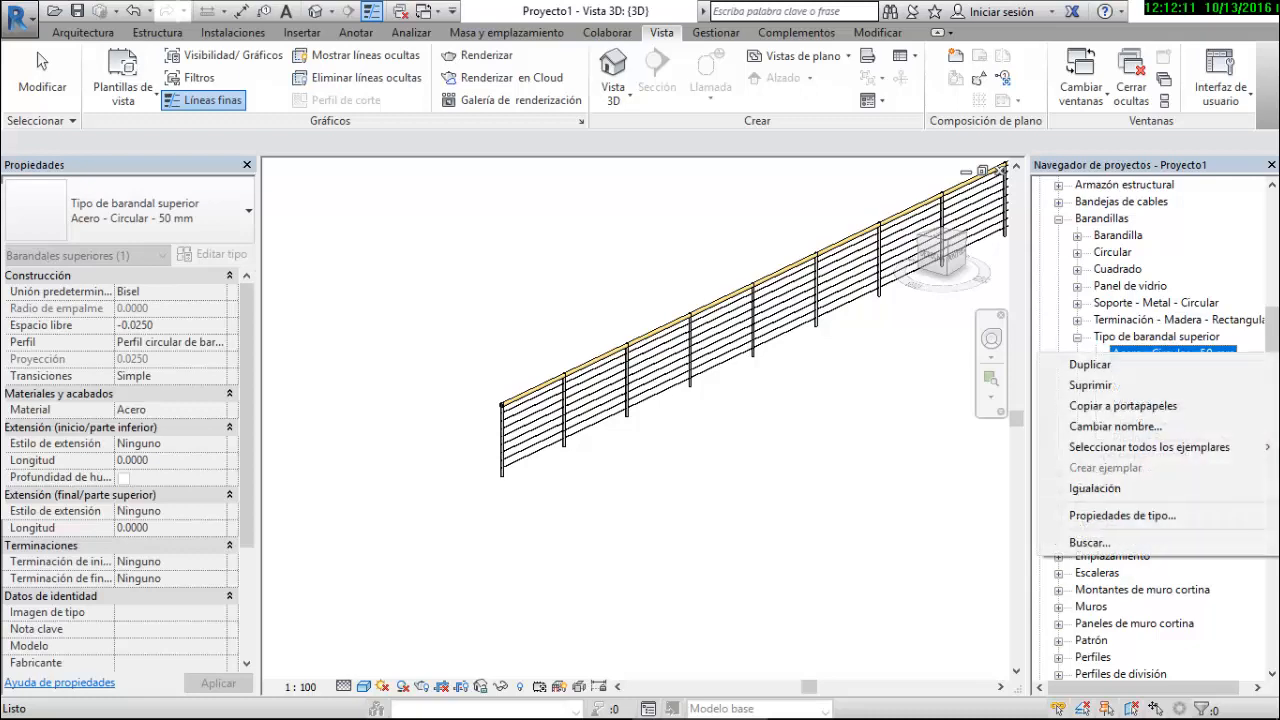
pyautogui.click(1090, 365)
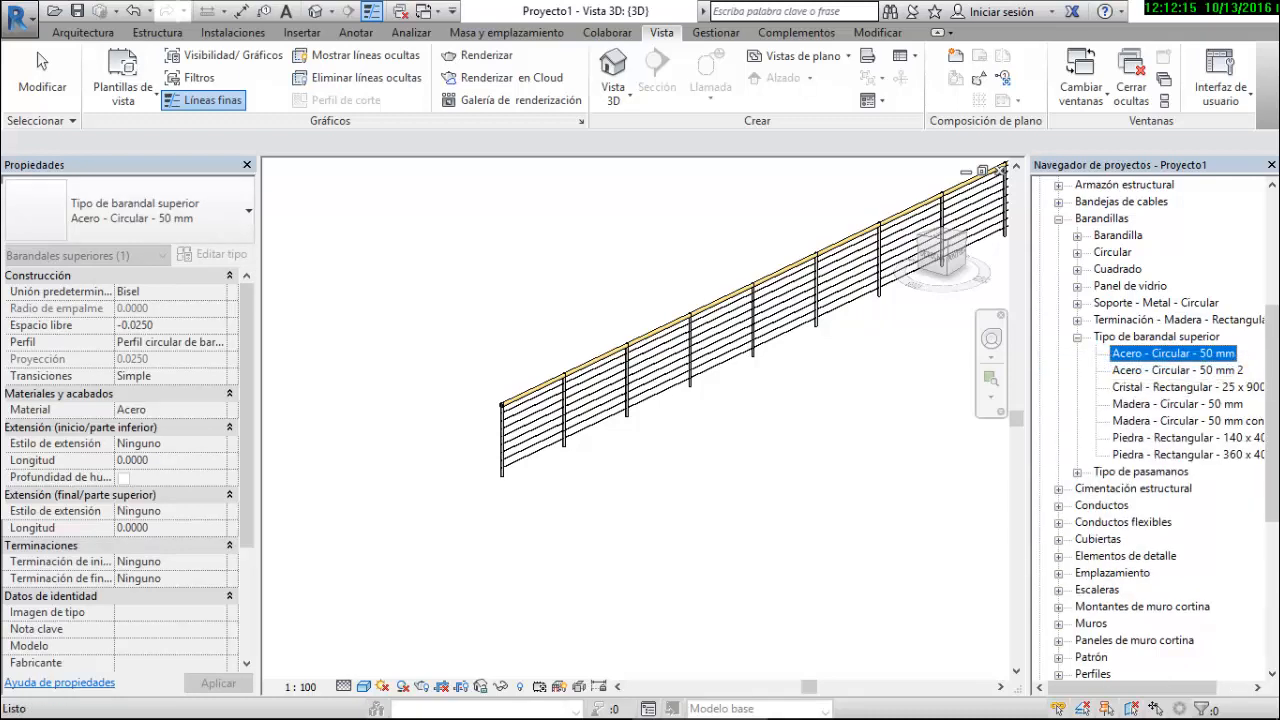
# Set the profile of the duplicated top rail type "Acero - Circular - 50 mm 2" to "Pasamanos de Madera : Pasamanos de Madera"
pyautogui.doubleClick(1177, 370)
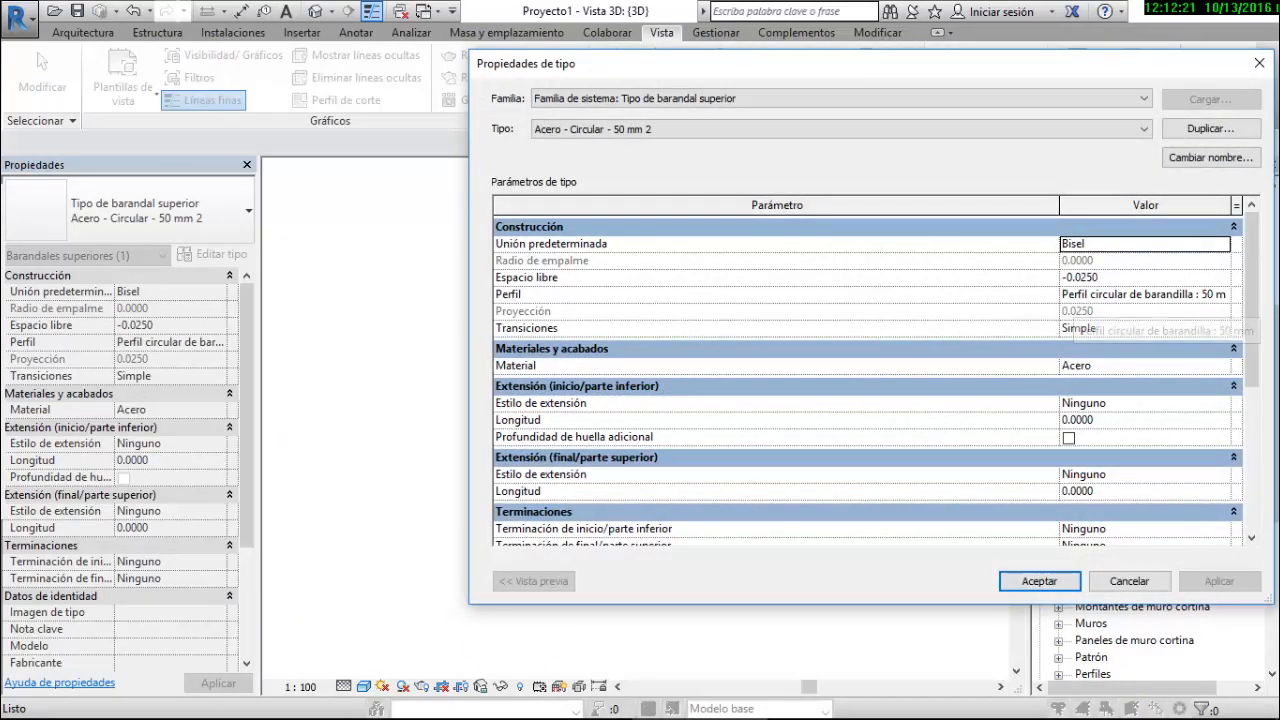
pyautogui.click(1073, 295)
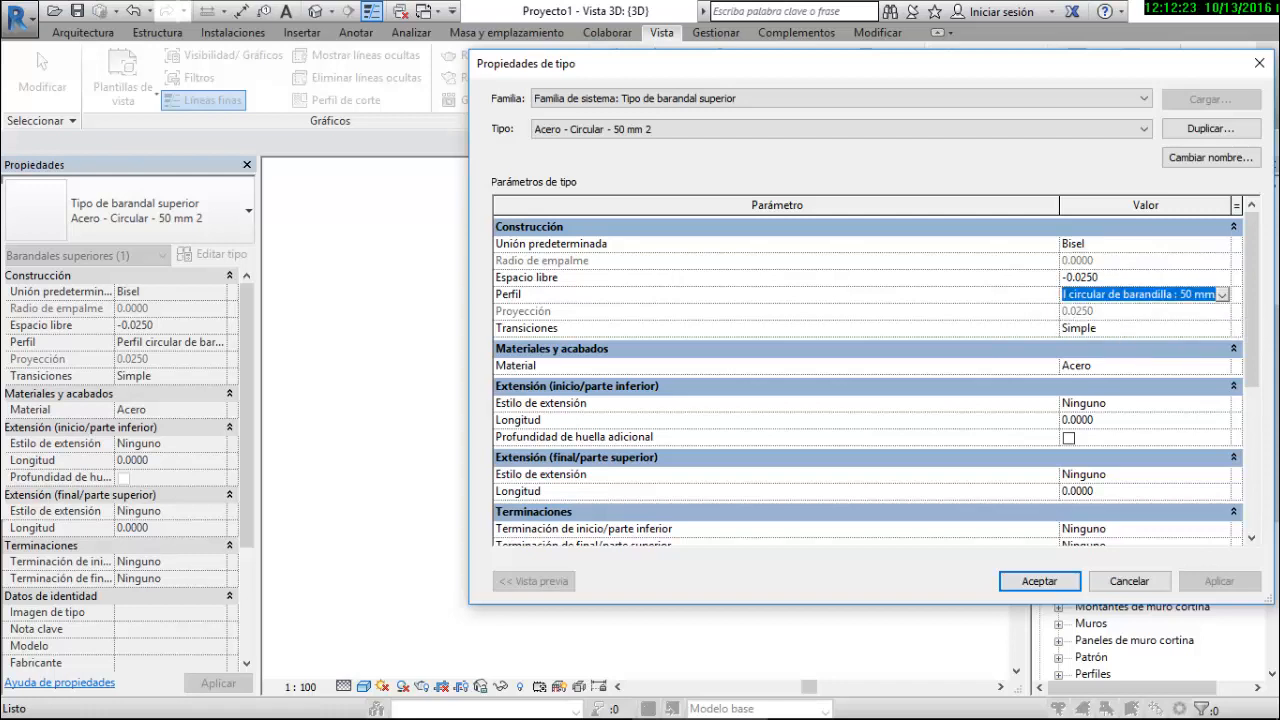
pyautogui.click(1222, 294)
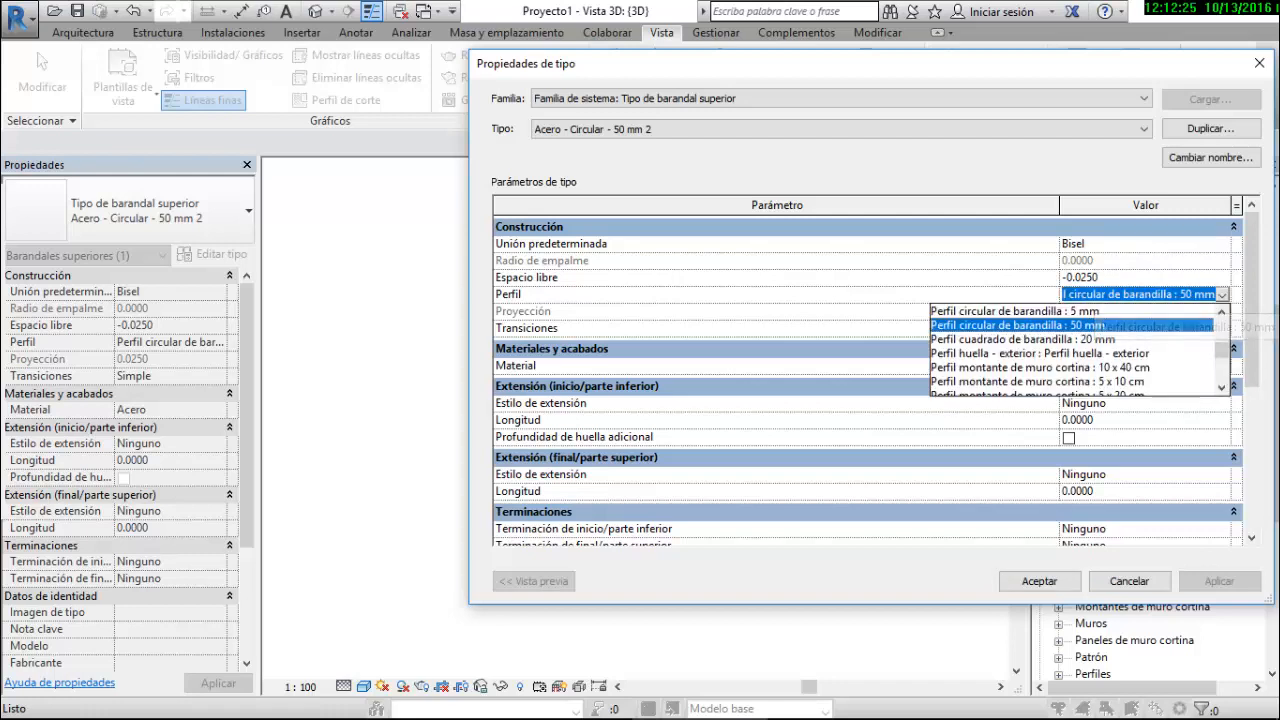
pyautogui.scroll(-6, 1080, 350)
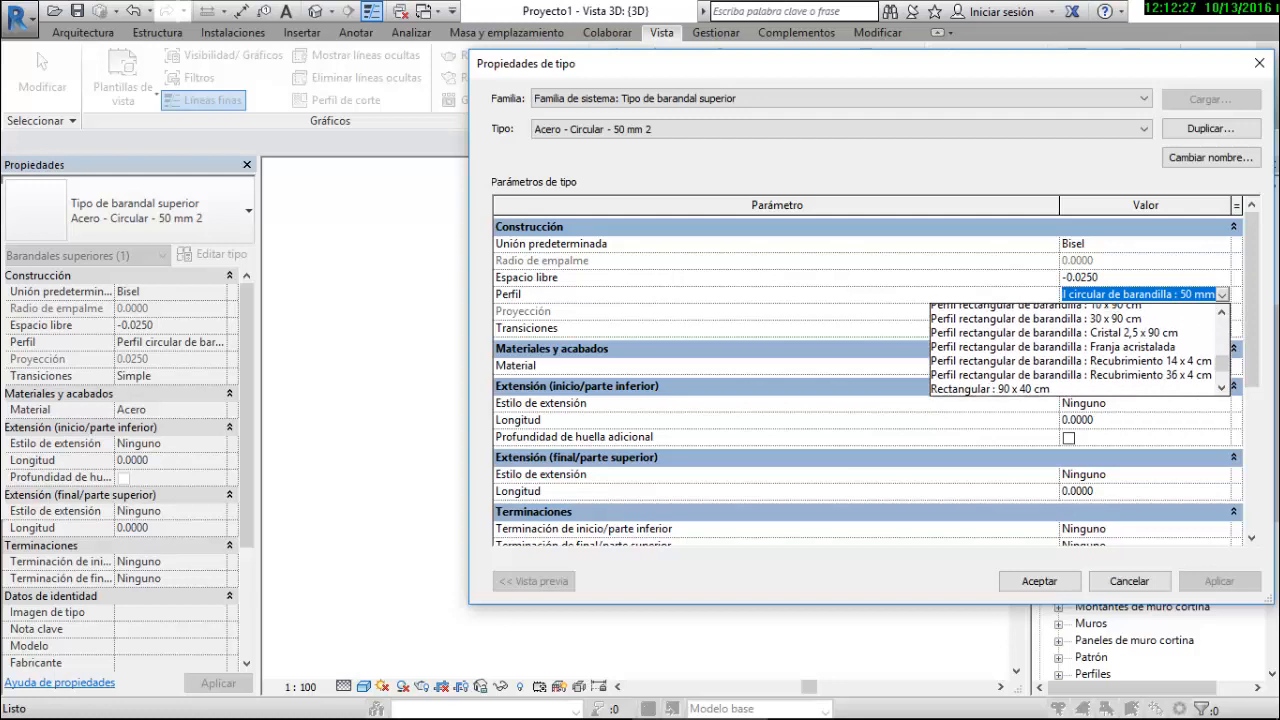
pyautogui.scroll(6, 1080, 350)
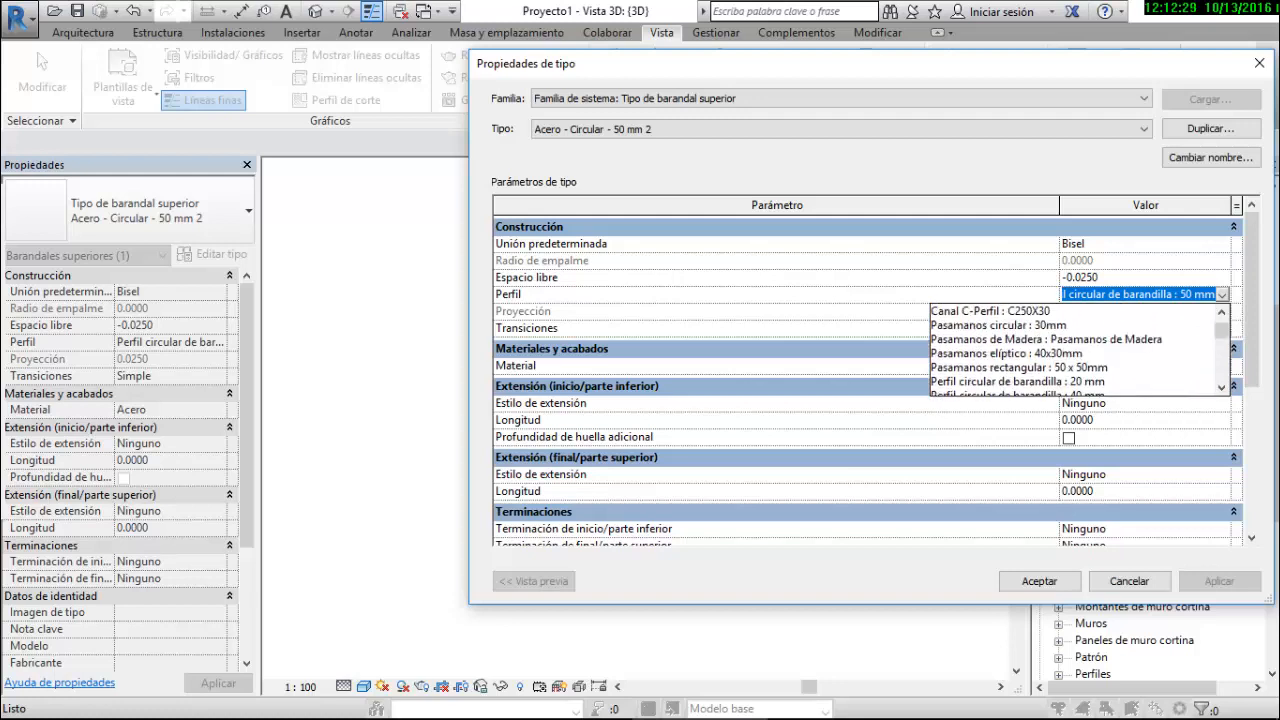
pyautogui.click(1045, 339)
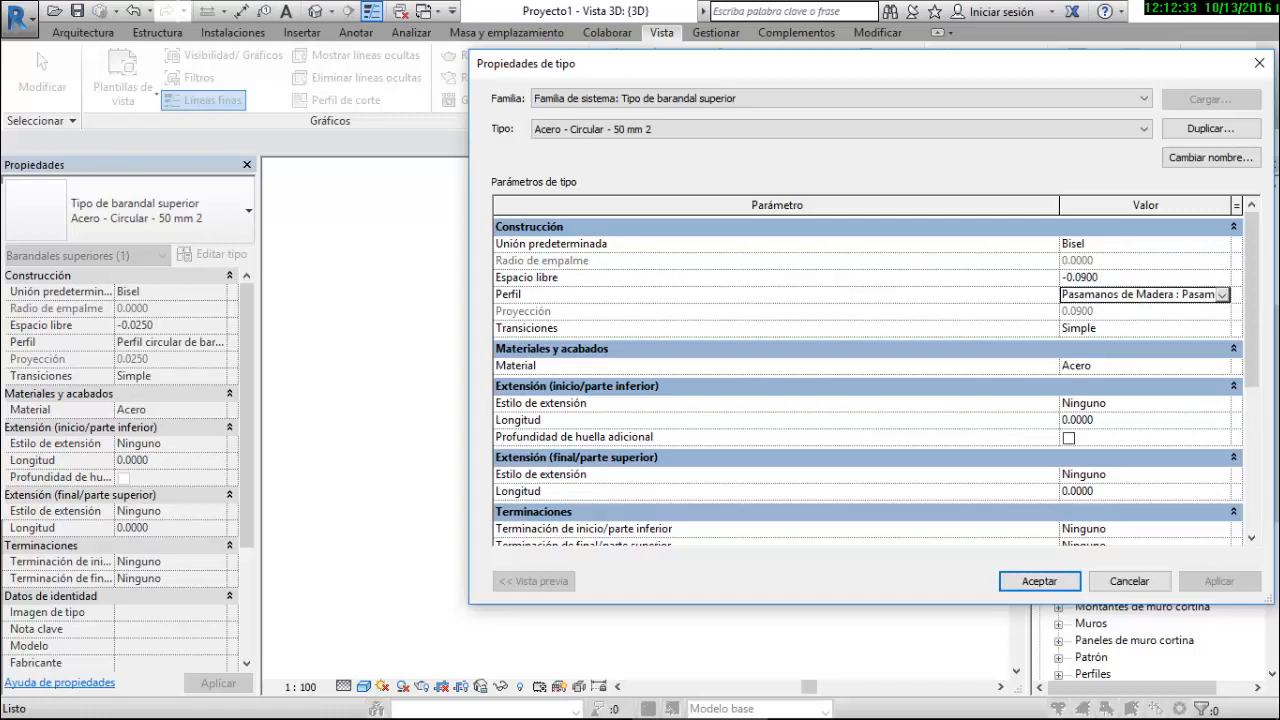
# Rename the duplicated top rail type as "Perfil Pasamanos Madera" and accept its type properties
pyautogui.click(840, 129)
pyautogui.click(1210, 157)
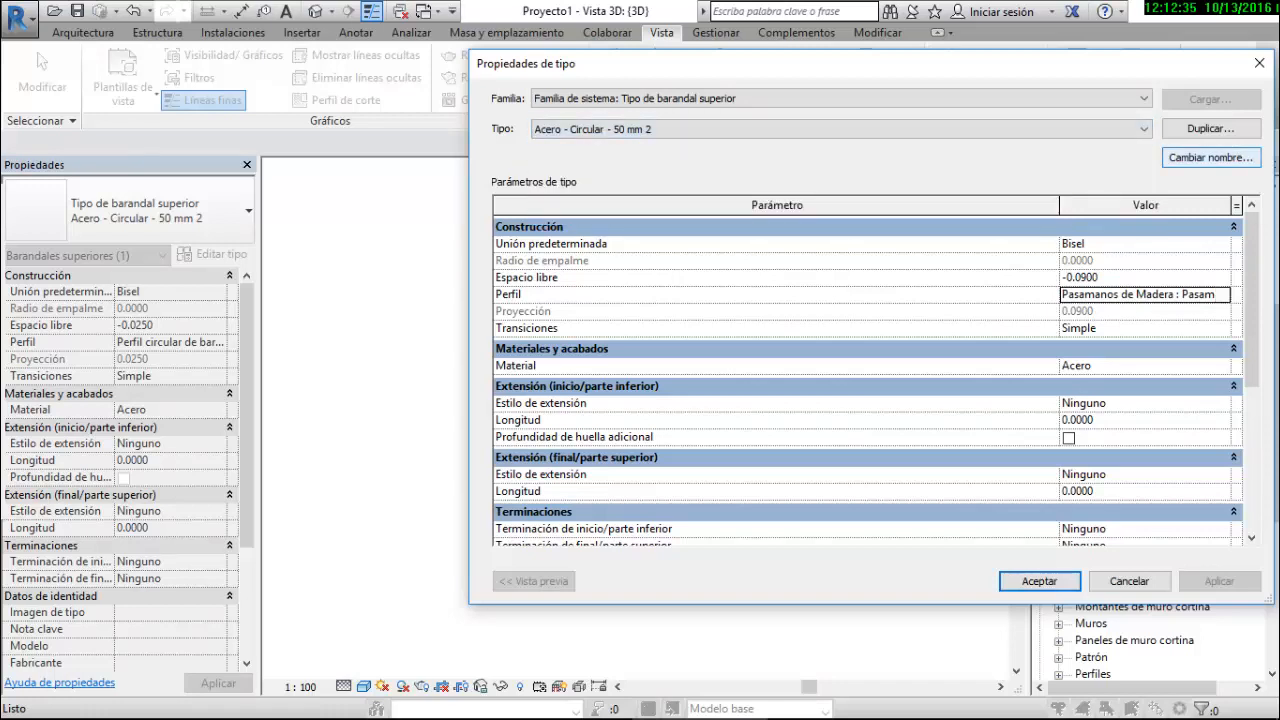
pyautogui.click(1210, 157)
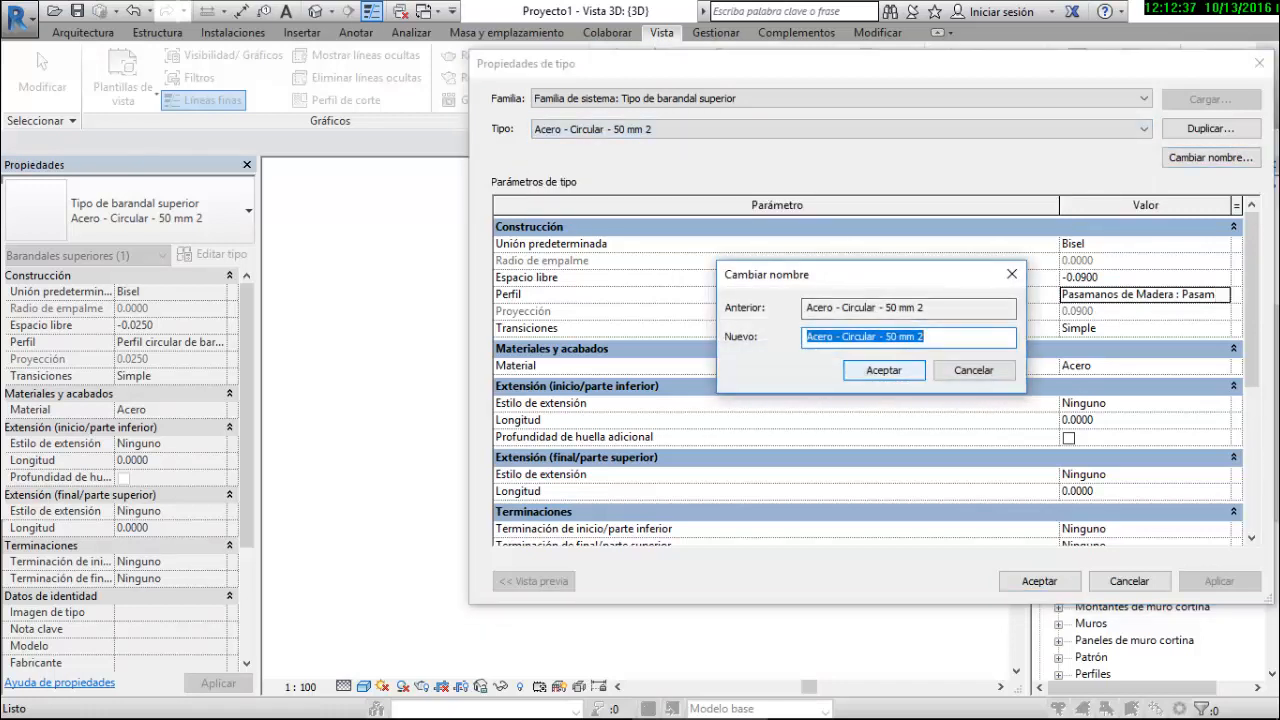
pyautogui.write('Pasamanos')
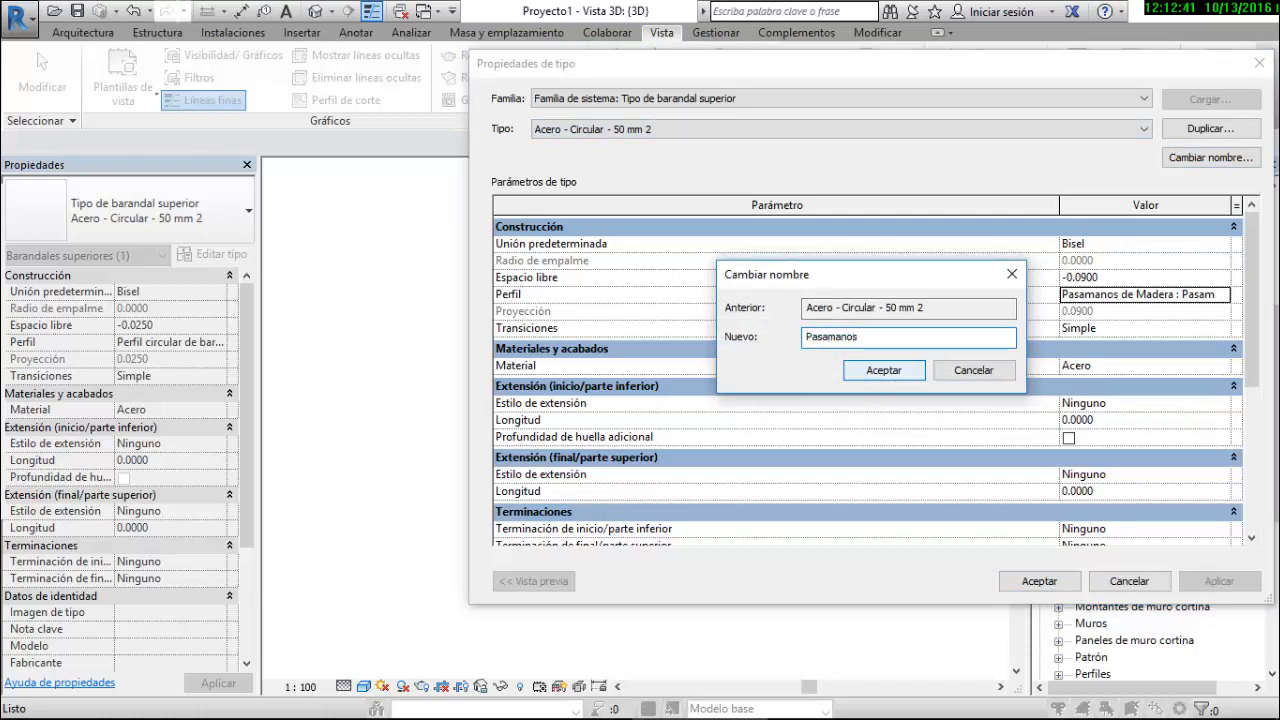
pyautogui.press('Home')
pyautogui.write('Perfil')
pyautogui.press('End')
pyautogui.write('Madera')
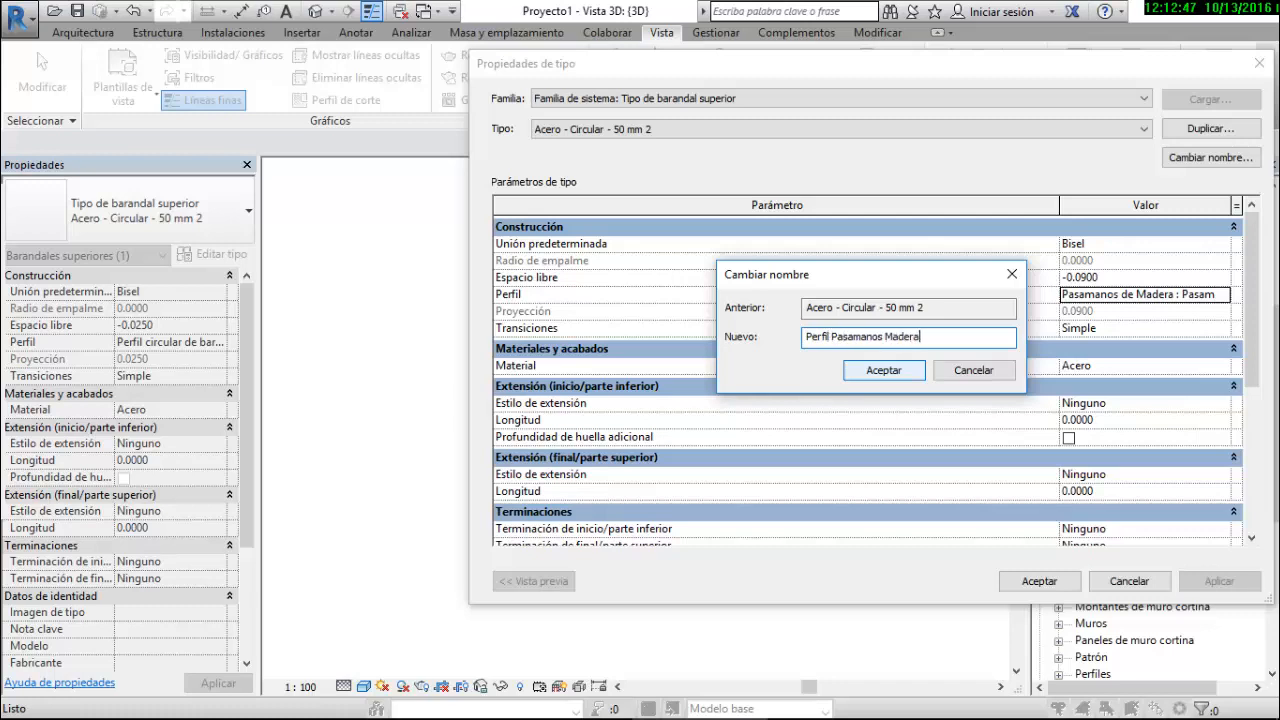
pyautogui.press('Return')
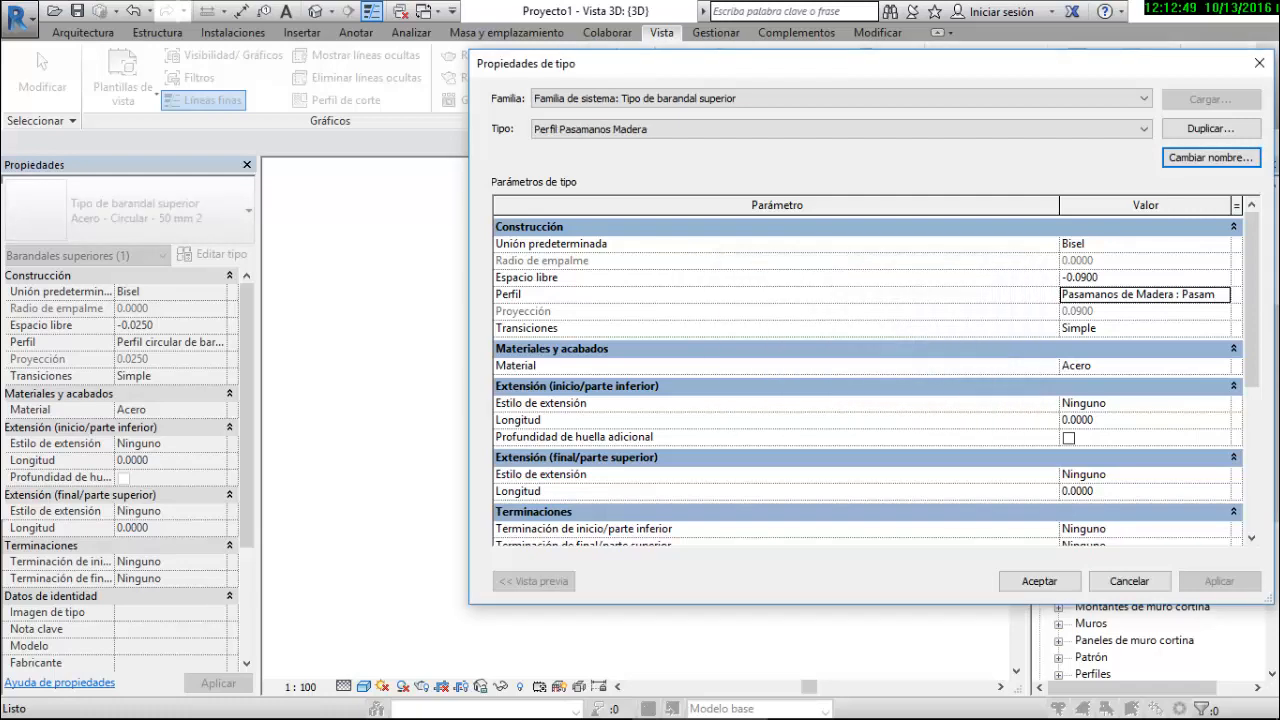
pyautogui.press('Return')
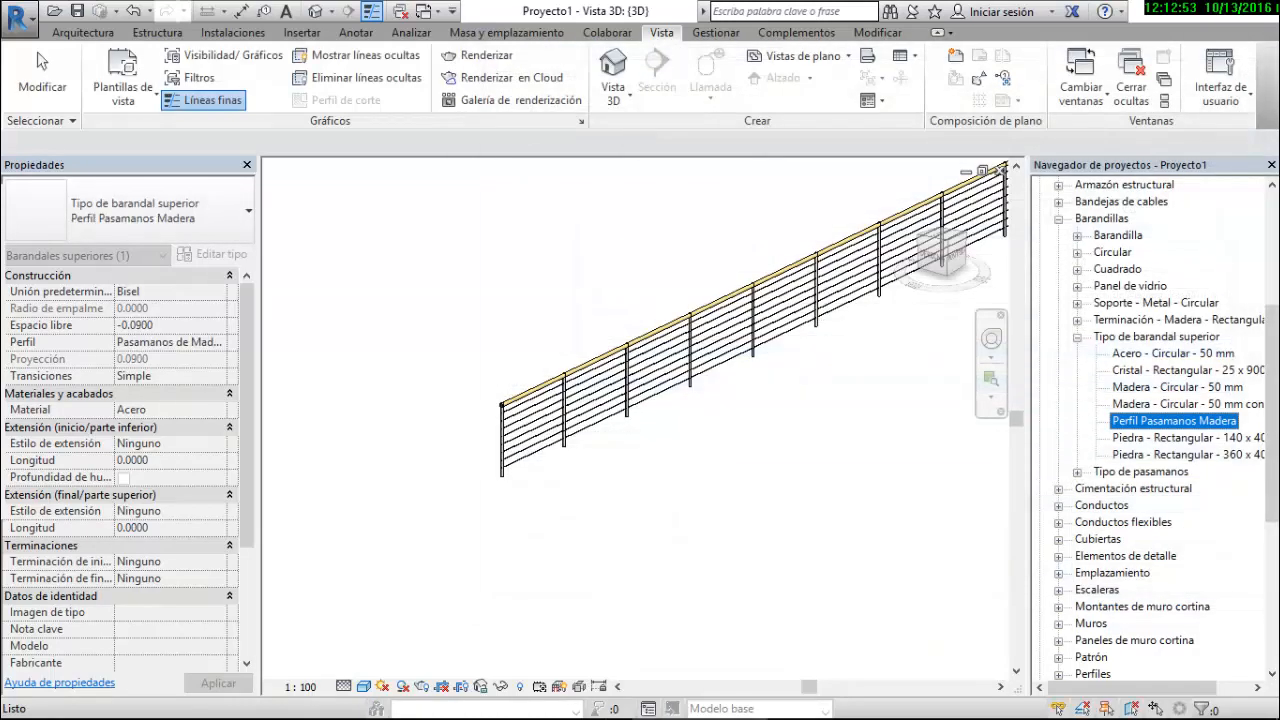
# Assign "Perfil Pasamanos Madera" as the top rail type (Barandal superior) of the railing type "Barandilla de Imagen"
pyautogui.click(1077, 336)
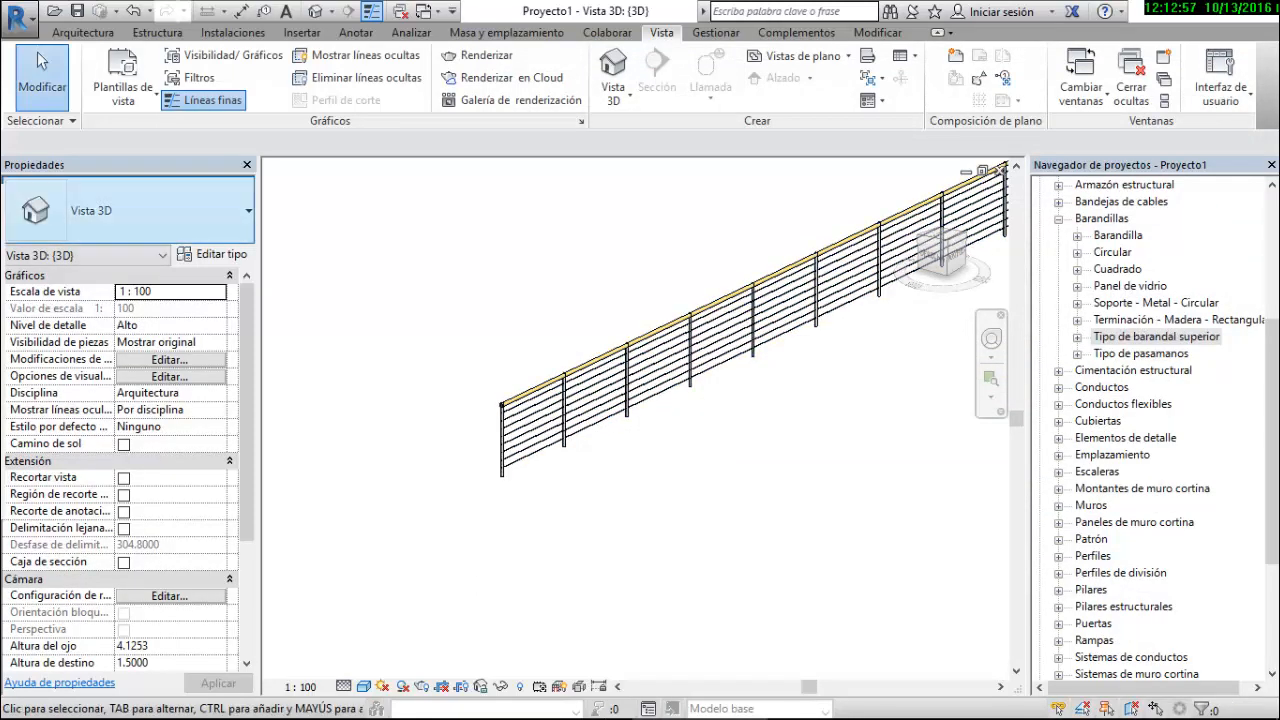
pyautogui.click(564, 440)
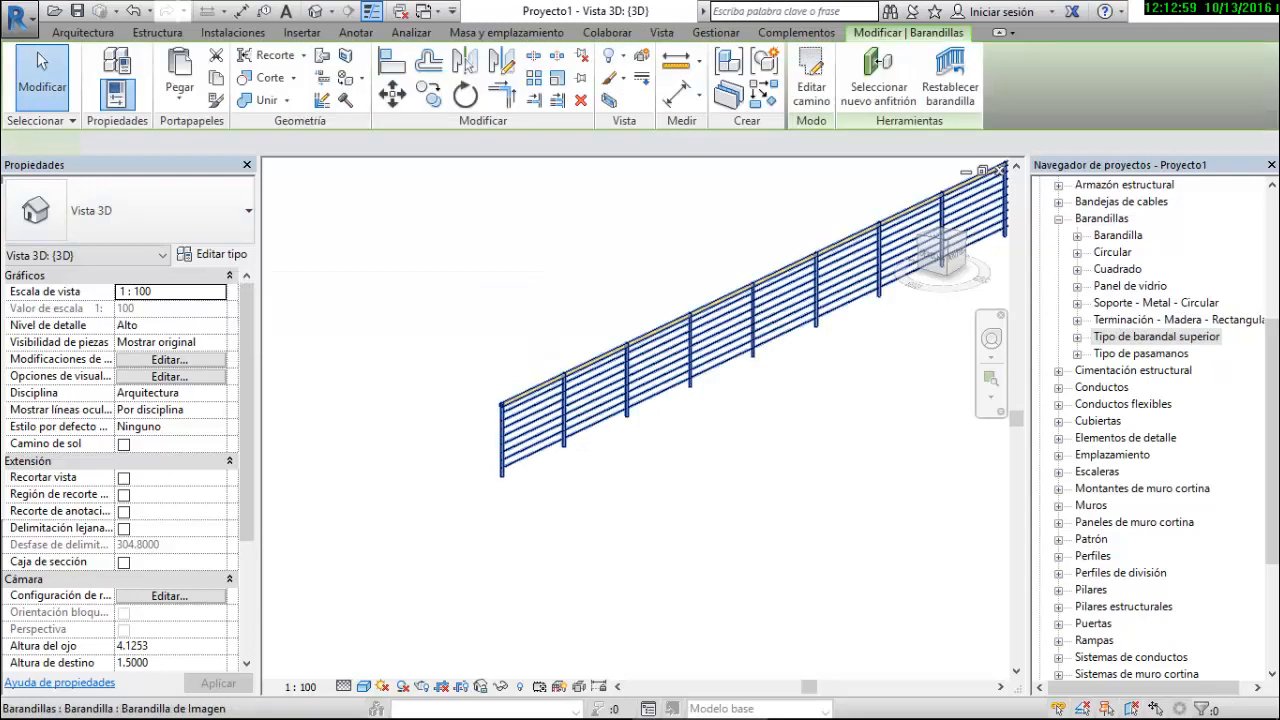
pyautogui.click(213, 254)
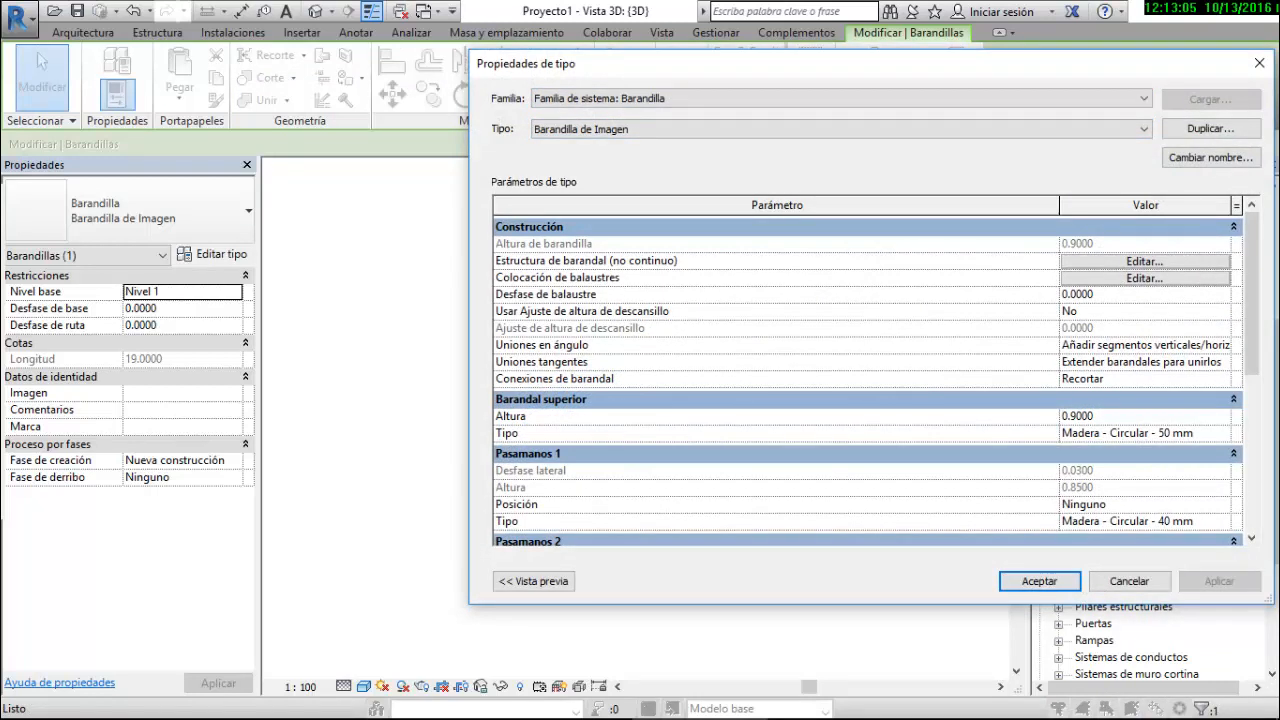
pyautogui.click(1130, 433)
pyautogui.click(1222, 433)
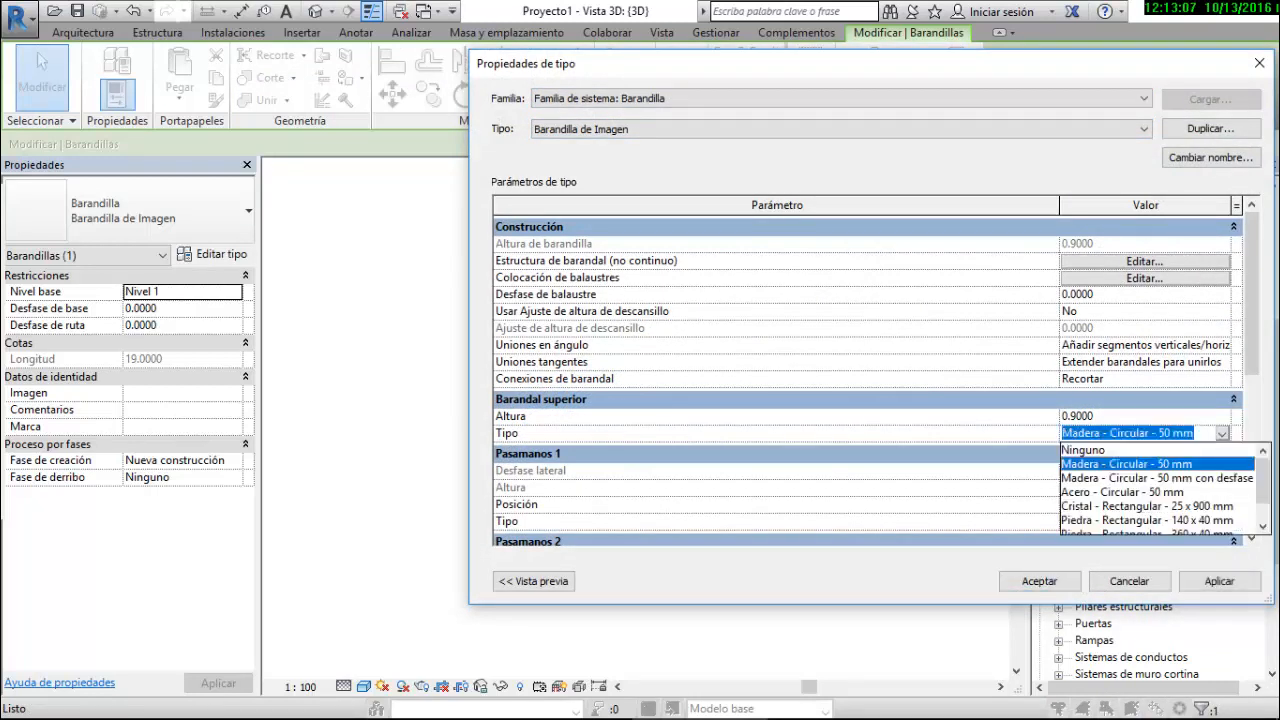
pyautogui.scroll(-1, 1160, 490)
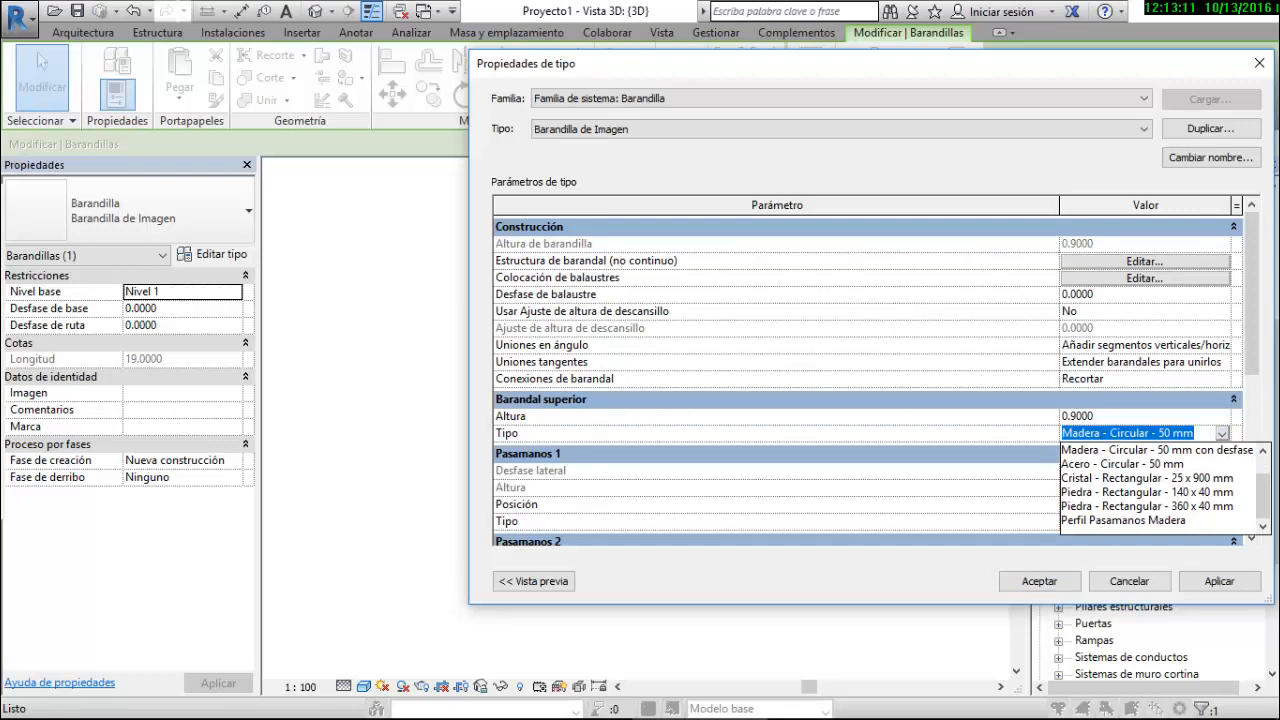
pyautogui.click(1123, 520)
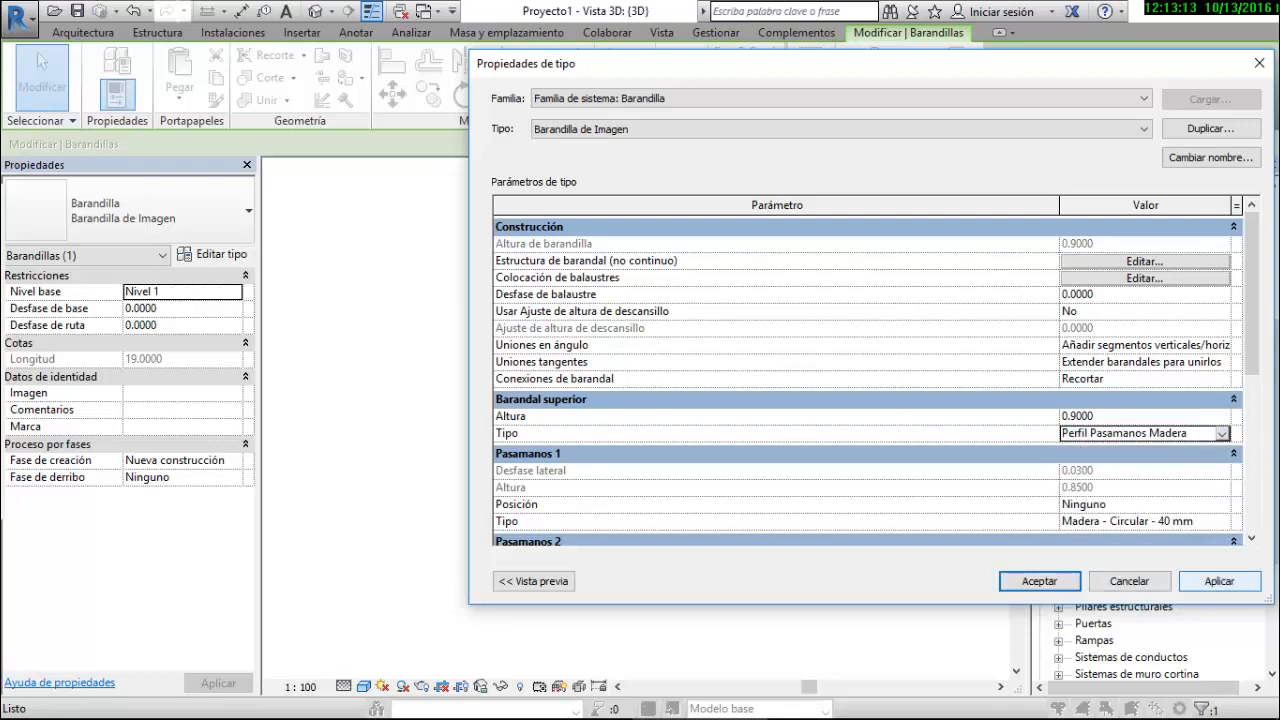
pyautogui.click(1039, 581)
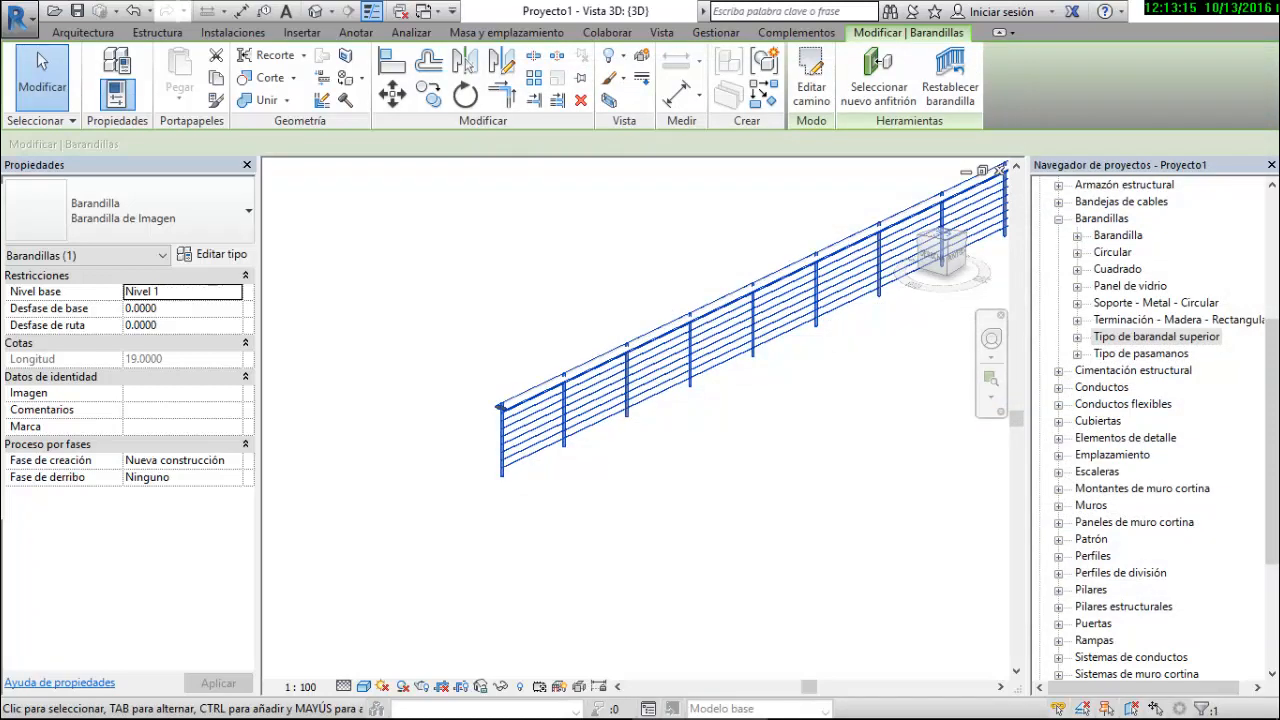
# Inspect the railing's post and top rail in the Sección 1 view and compare them with the reference photo Barandilla.bmp
pyautogui.click(1058, 218)
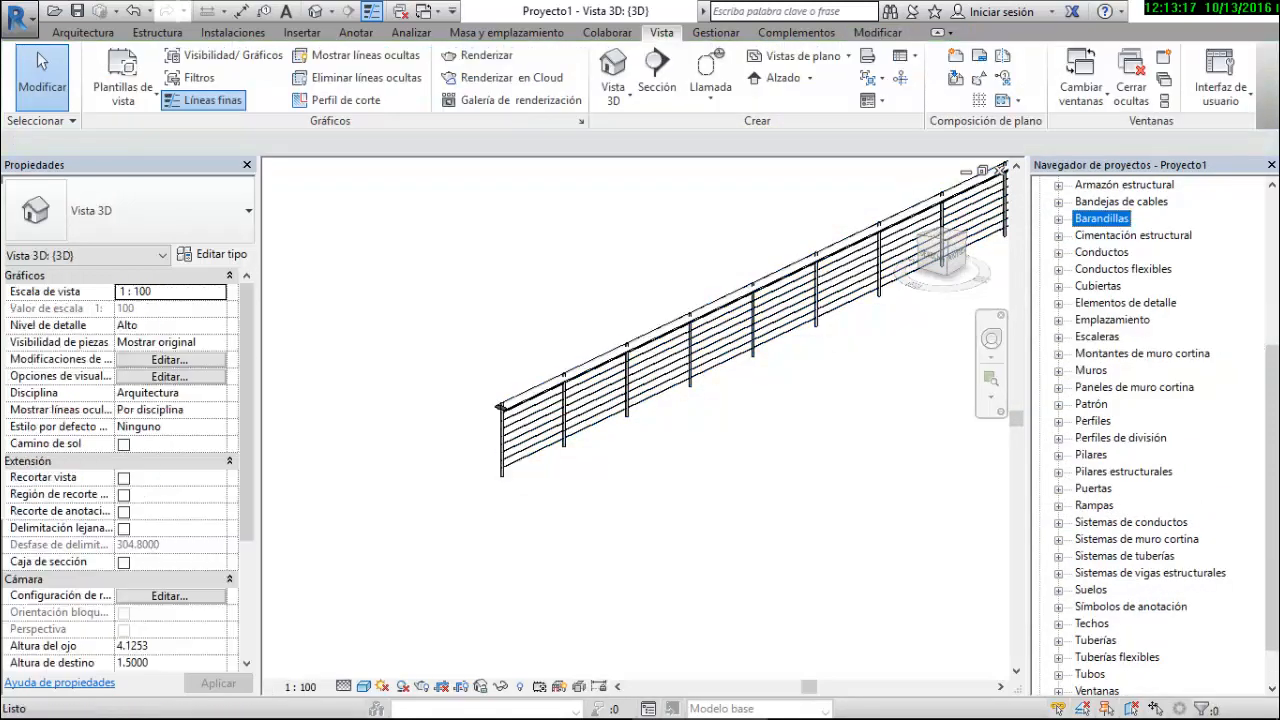
pyautogui.click(1040, 252)
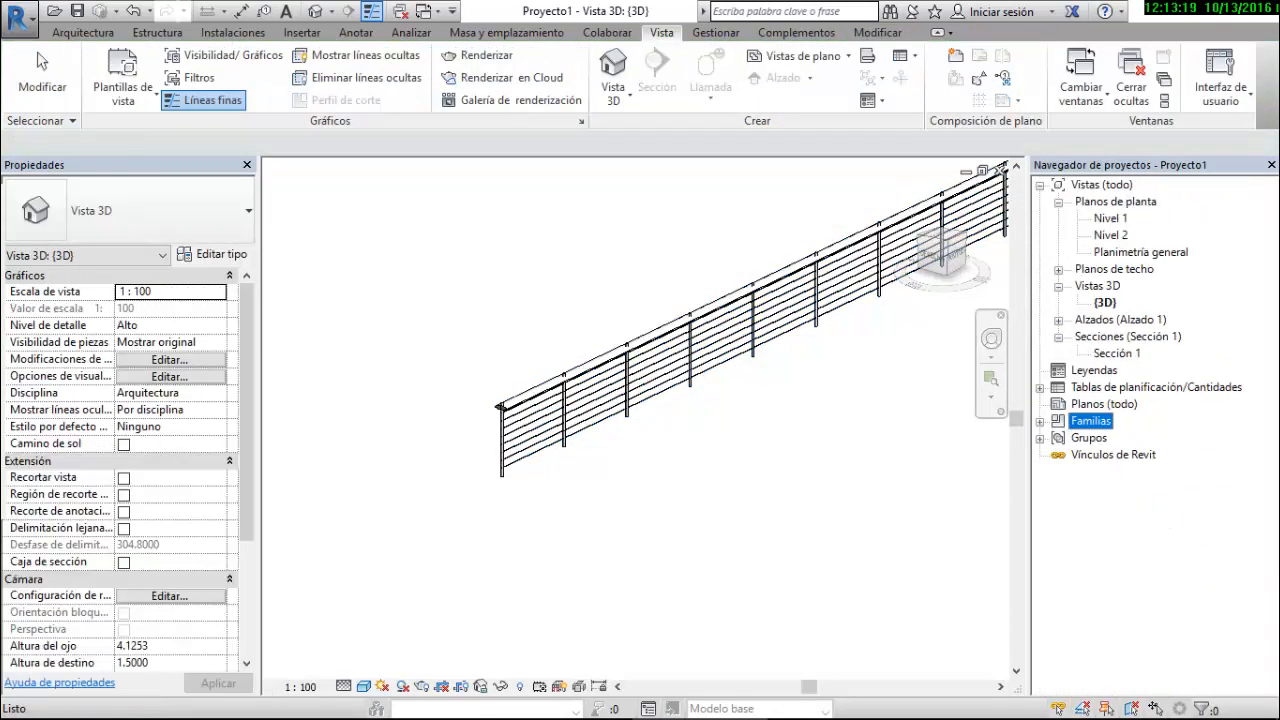
pyautogui.doubleClick(1117, 353)
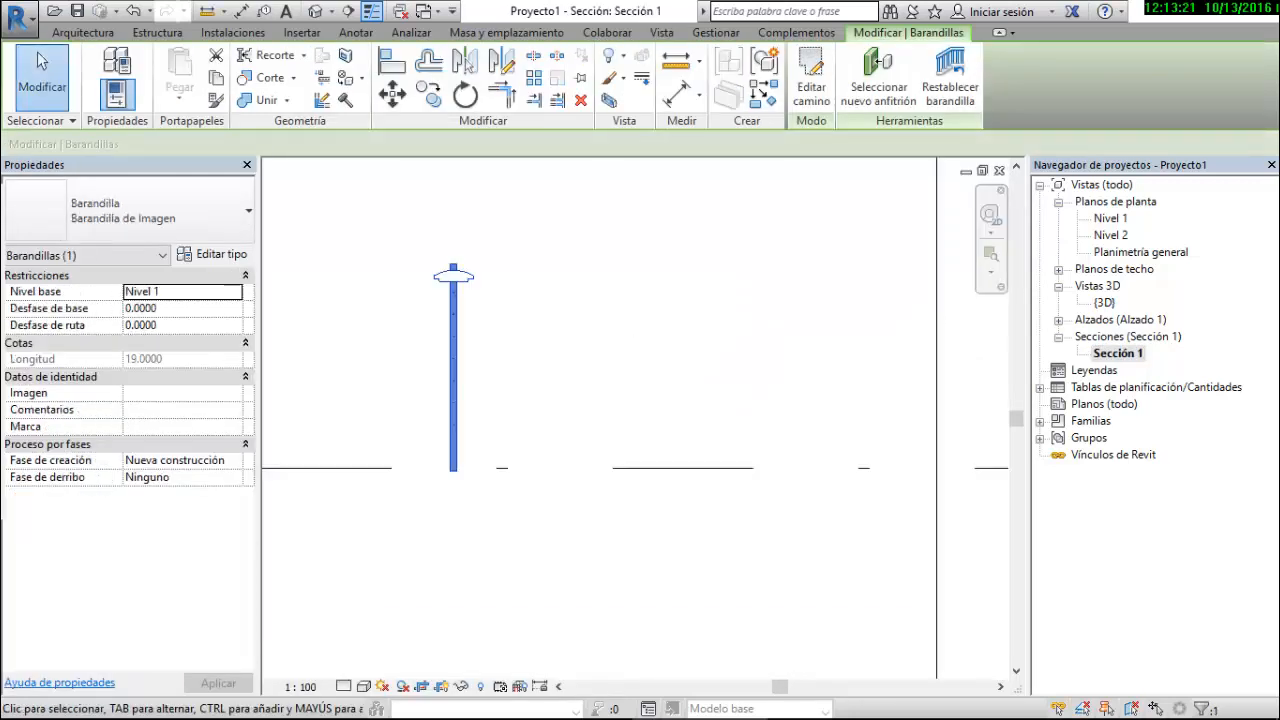
pyautogui.scroll(3, 457, 225)
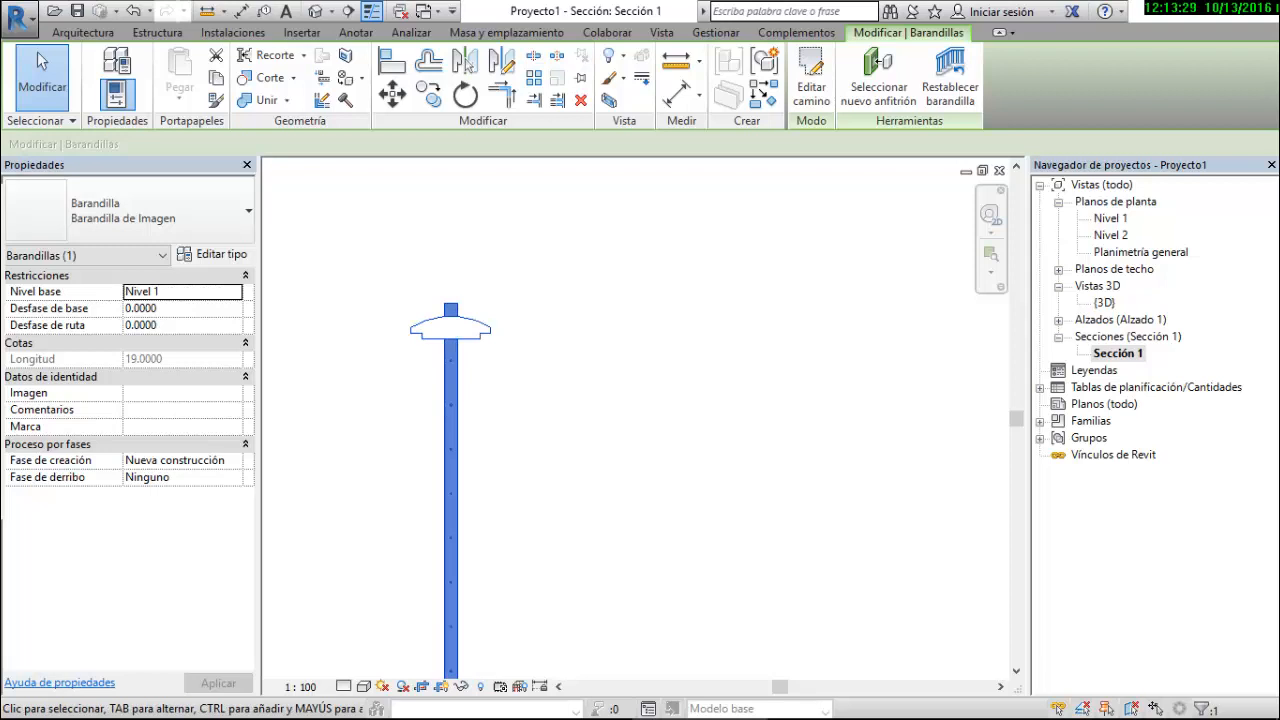
pyautogui.scroll(-1, 504, 248)
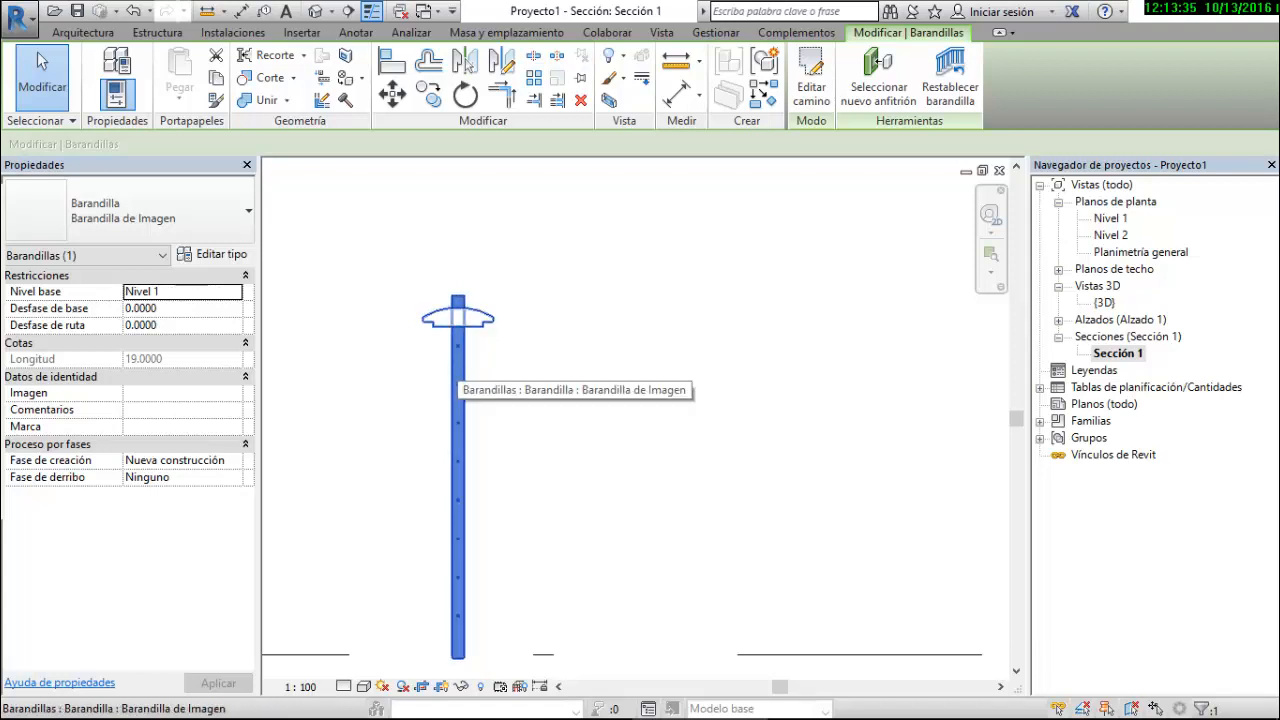
pyautogui.click(835, 700)
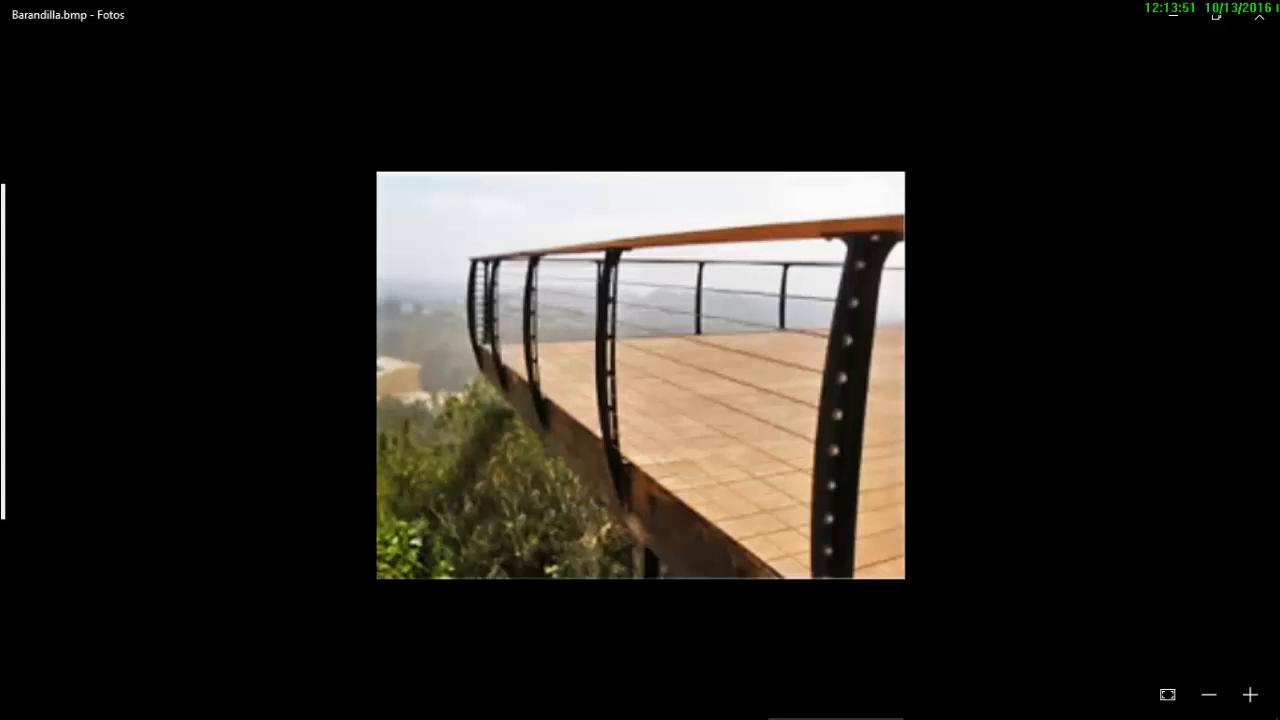
pyautogui.click(700, 701)
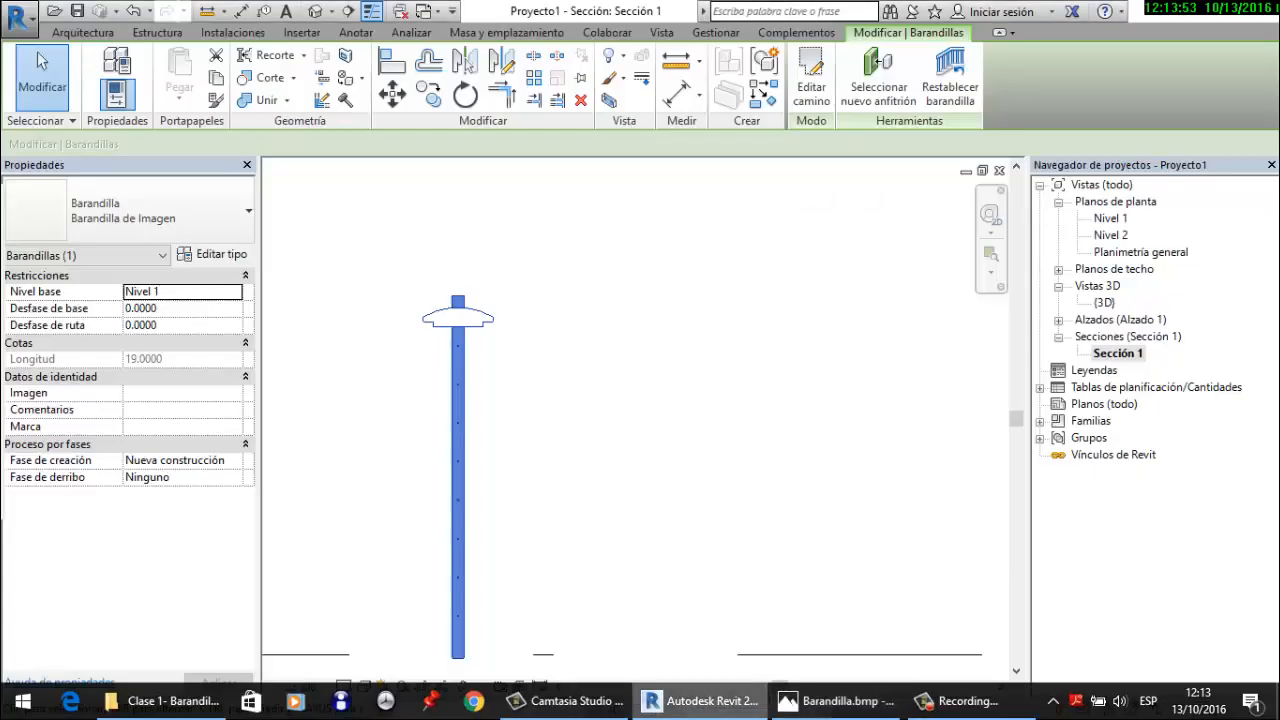
# Create a new family from the "Balaustre métrico" template, starting from the recent files page (Archivos recientes)
pyautogui.click(661, 32)
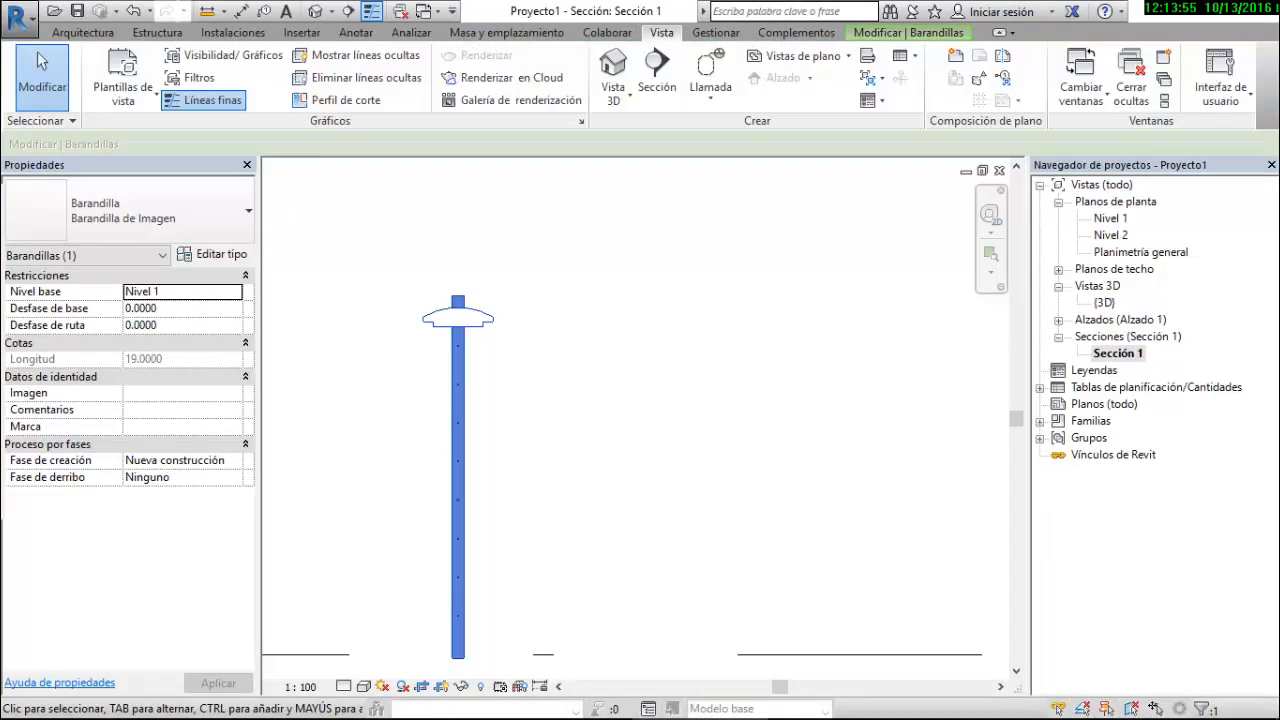
pyautogui.click(1219, 87)
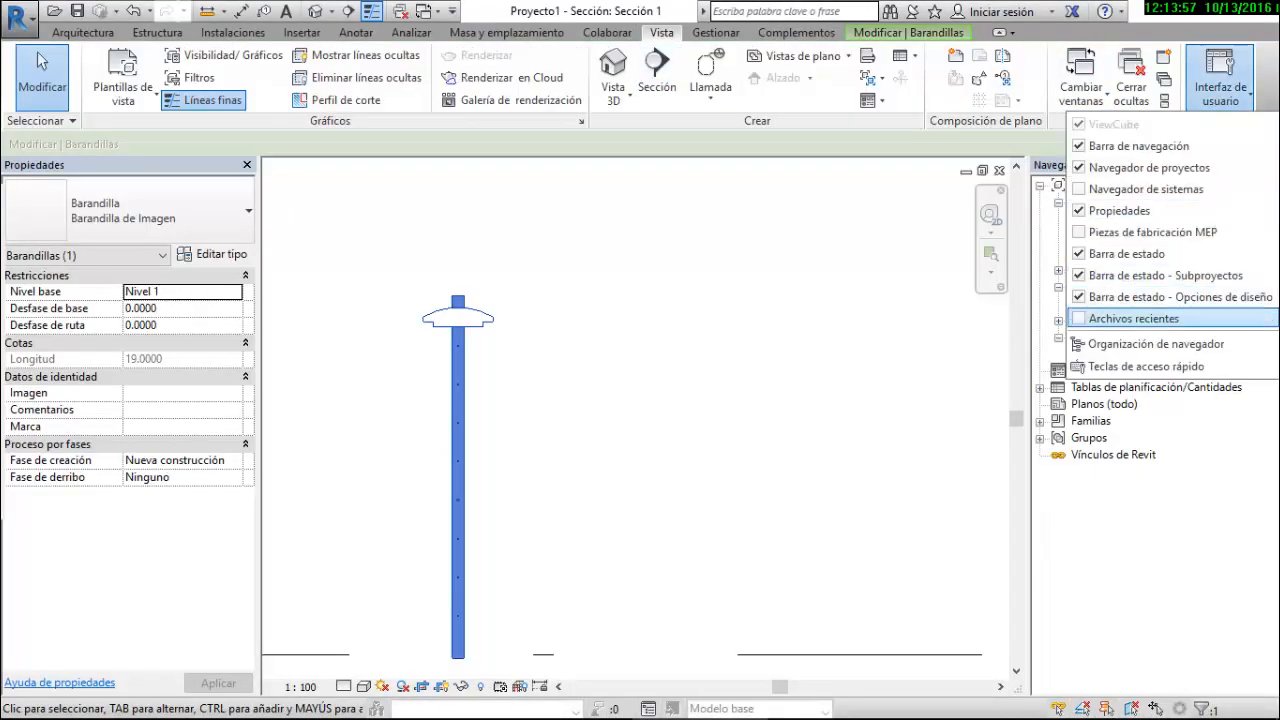
pyautogui.click(1134, 318)
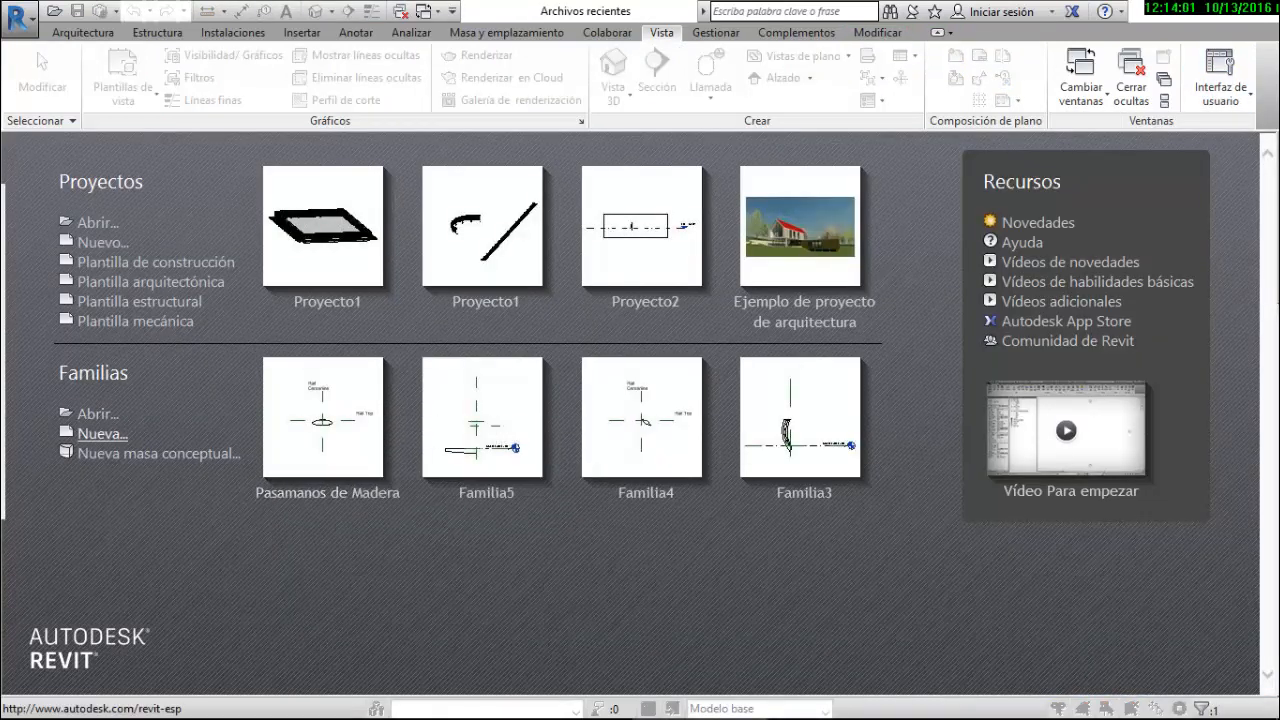
pyautogui.click(103, 434)
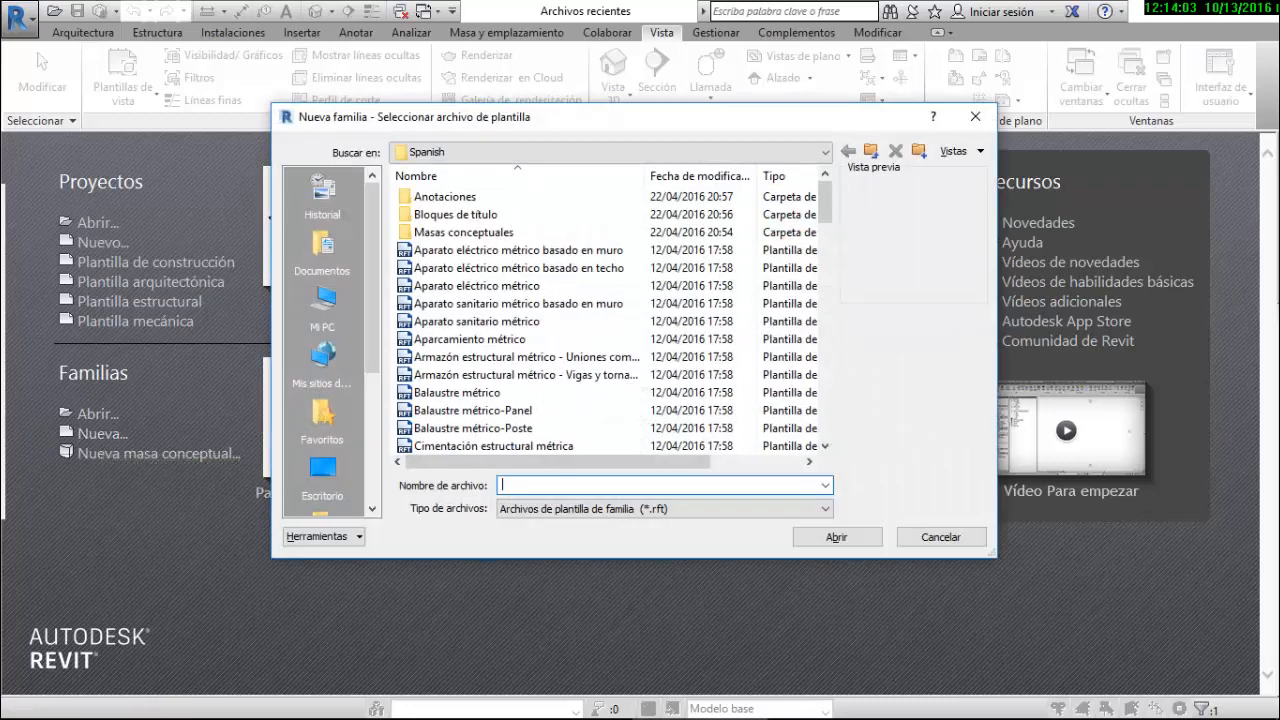
pyautogui.scroll(-2, 520, 303)
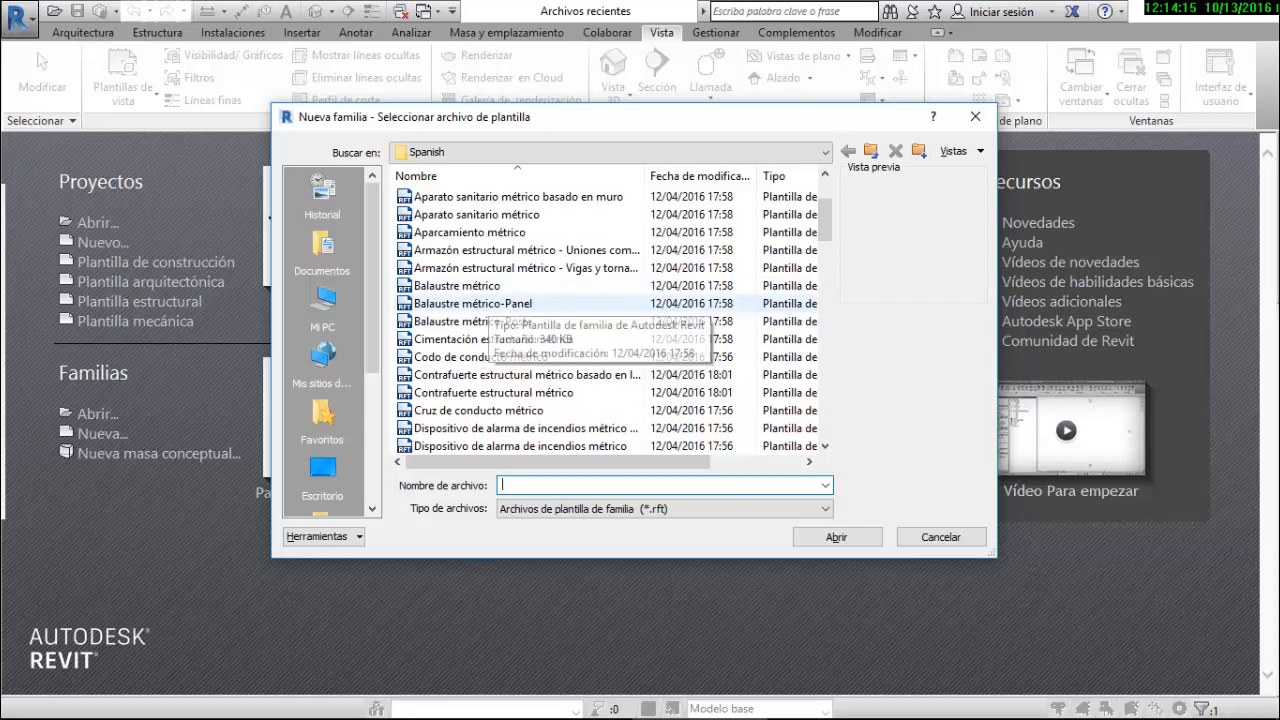
pyautogui.doubleClick(457, 285)
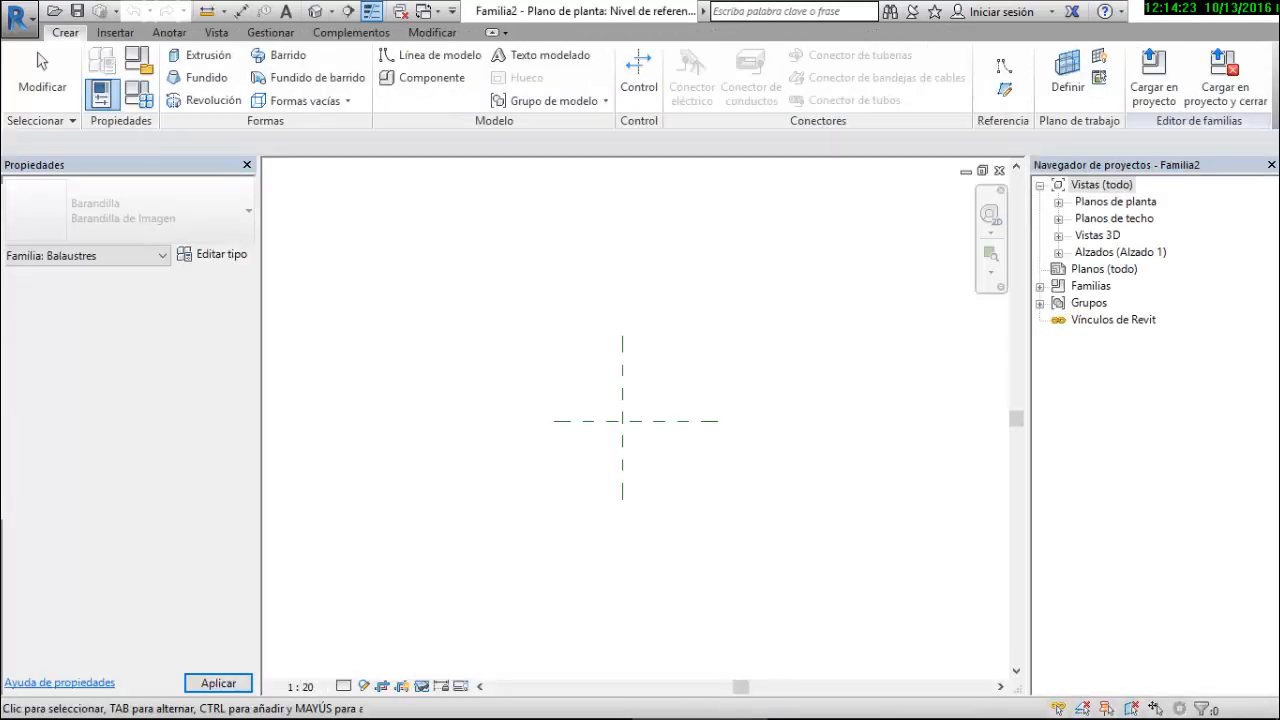
# Open the Izquierda elevation of the new baluster family
pyautogui.doubleClick(1119, 252)
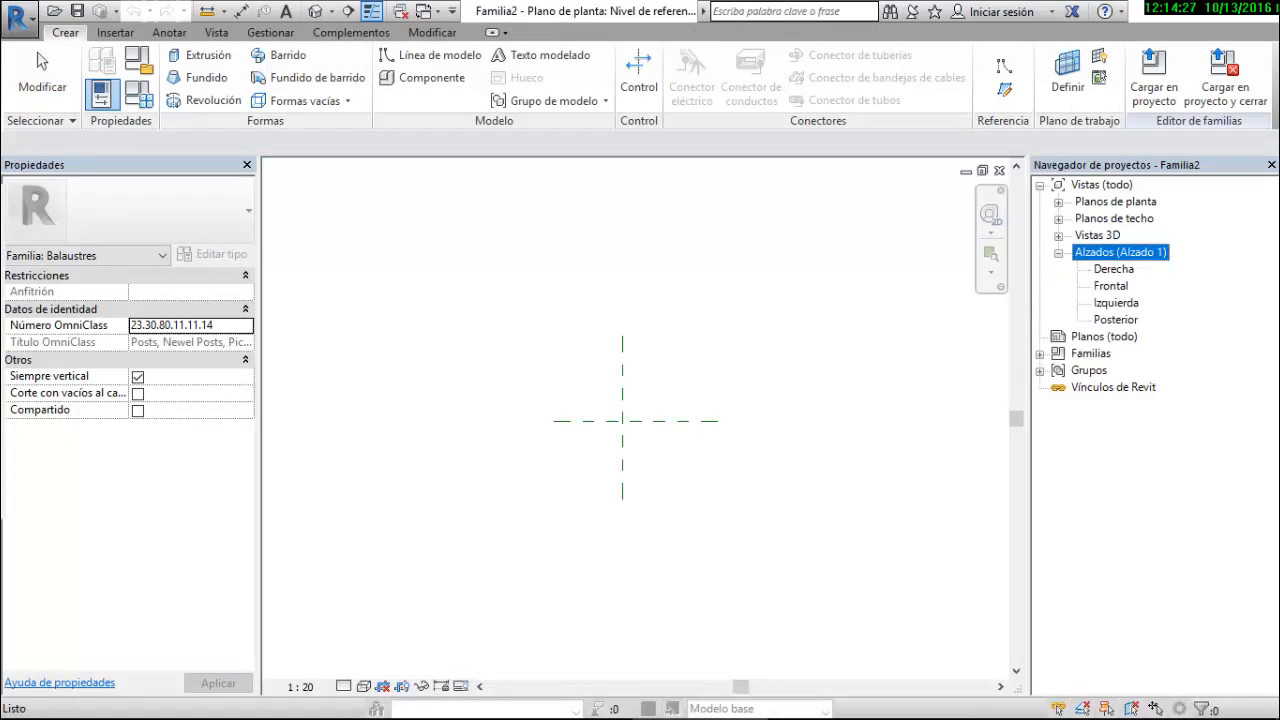
pyautogui.doubleClick(1116, 302)
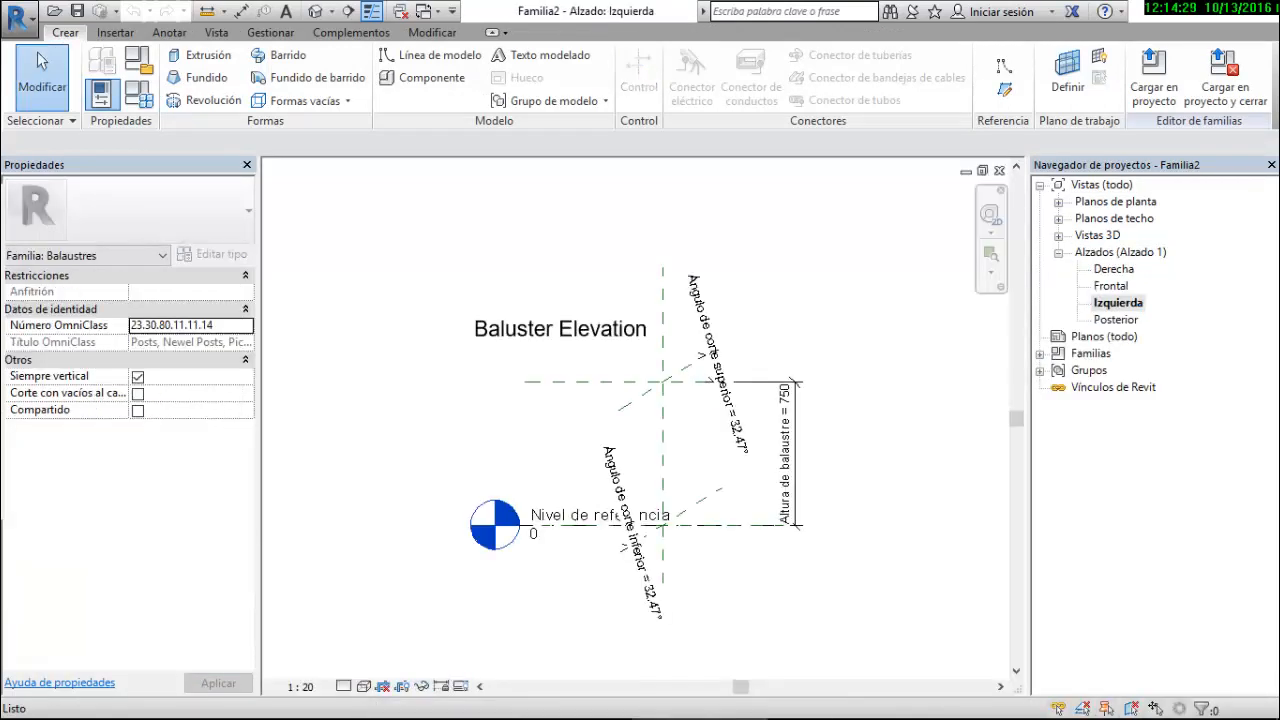
pyautogui.scroll(1, 822, 574)
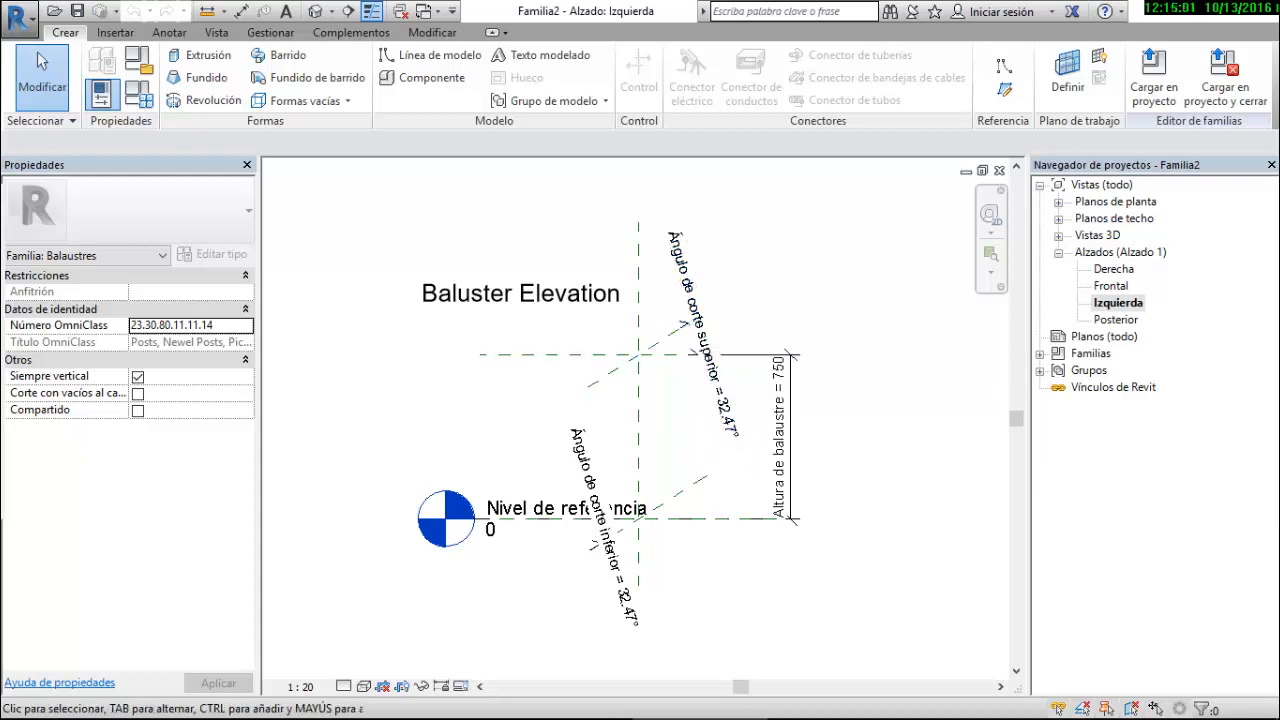
# Close the Familia2 baluster family and create a new family from the "Balaustre métrico-Poste" template through the recent files page
pyautogui.click(999, 170)
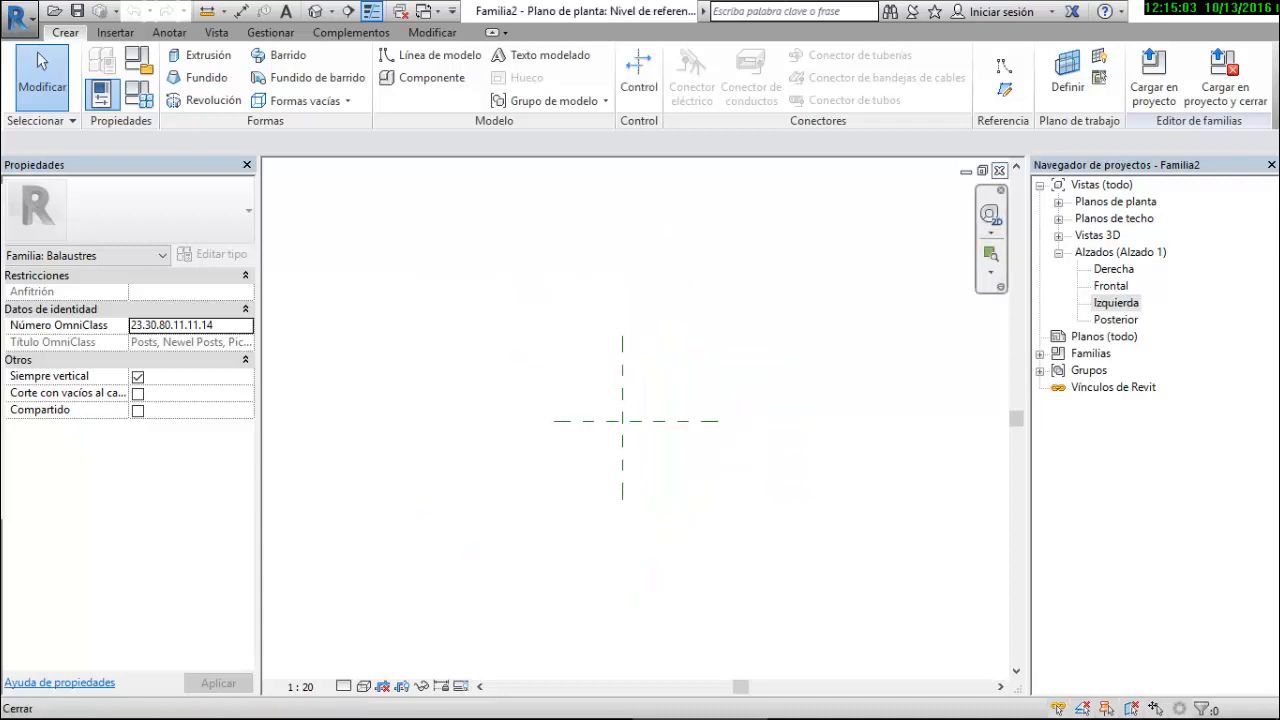
pyautogui.click(999, 170)
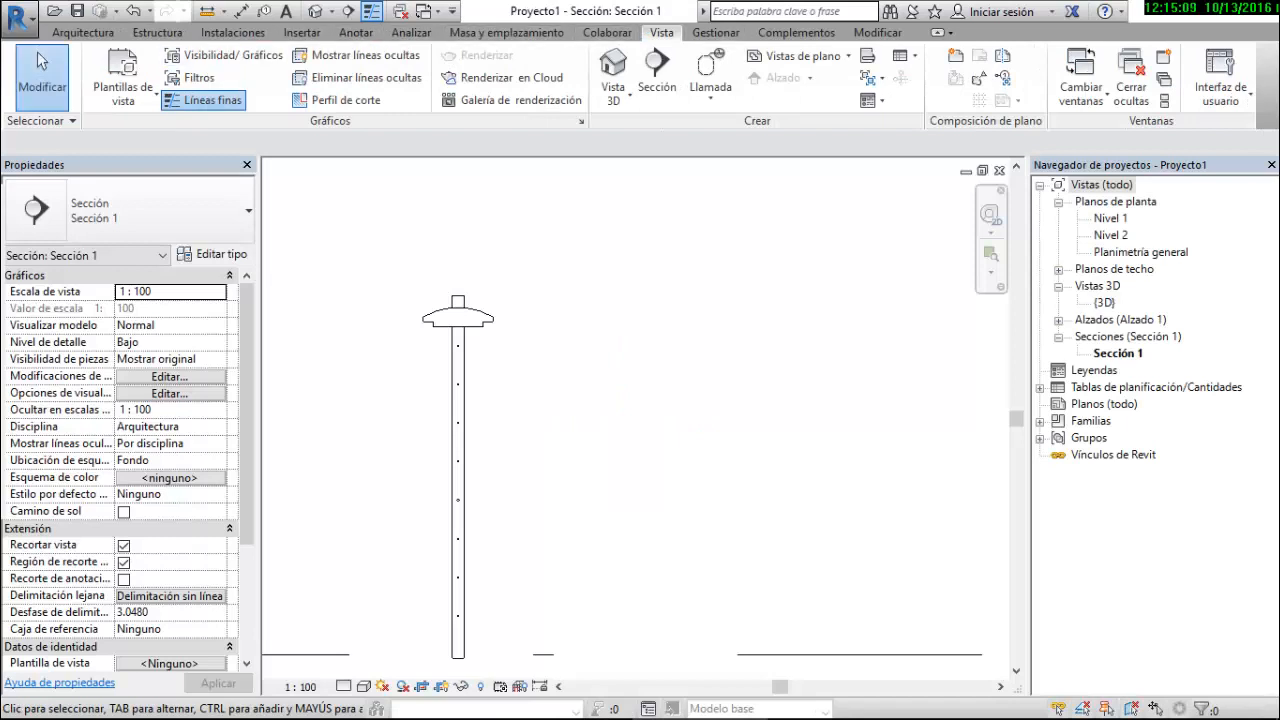
pyautogui.click(1220, 80)
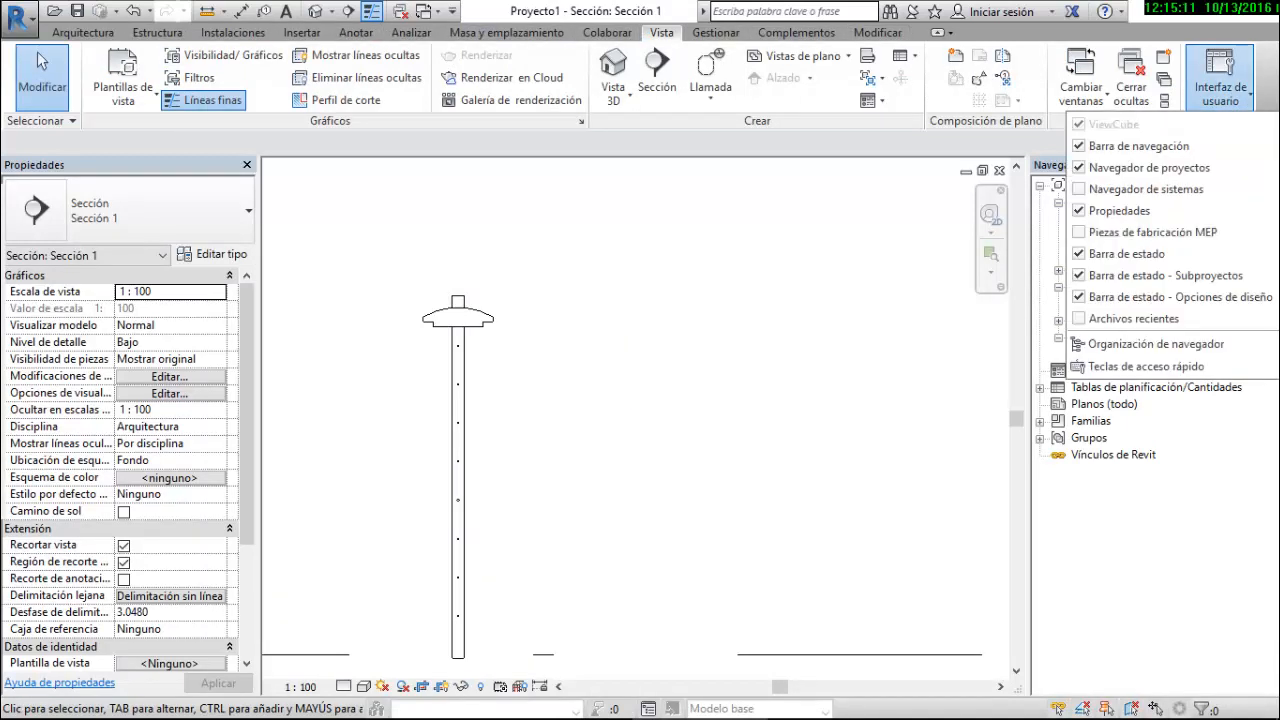
pyautogui.click(1120, 317)
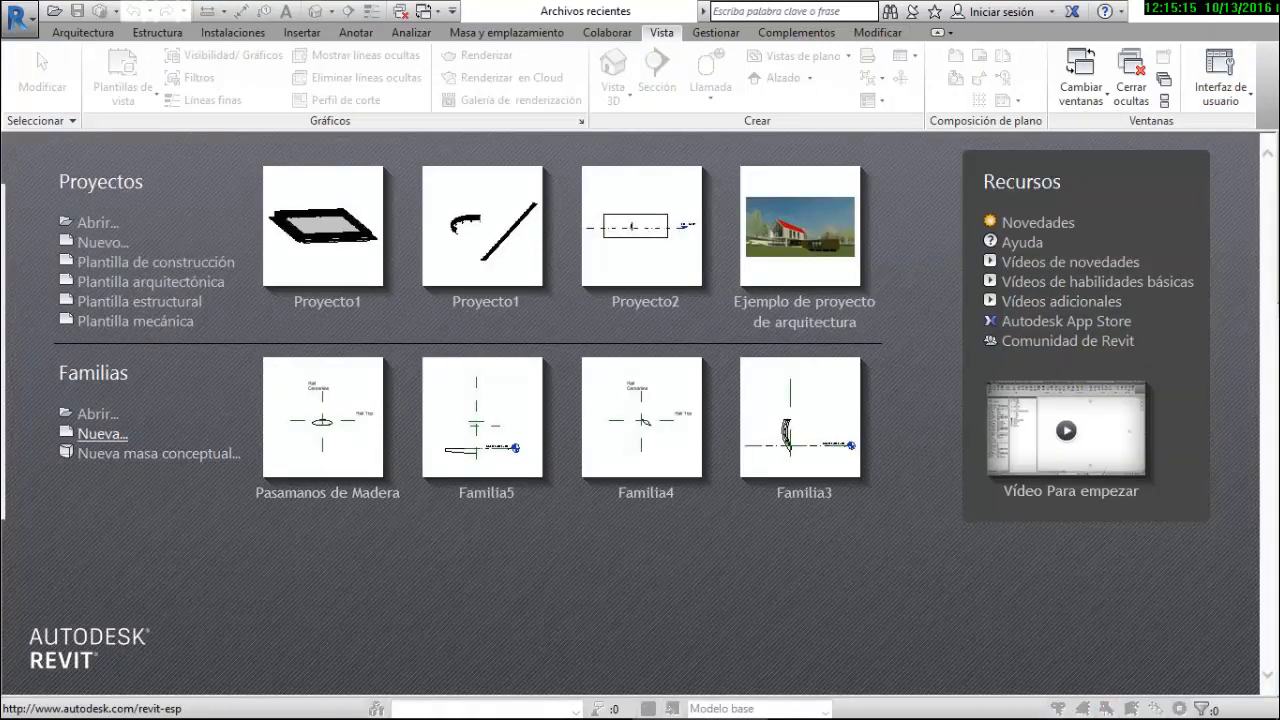
pyautogui.click(103, 433)
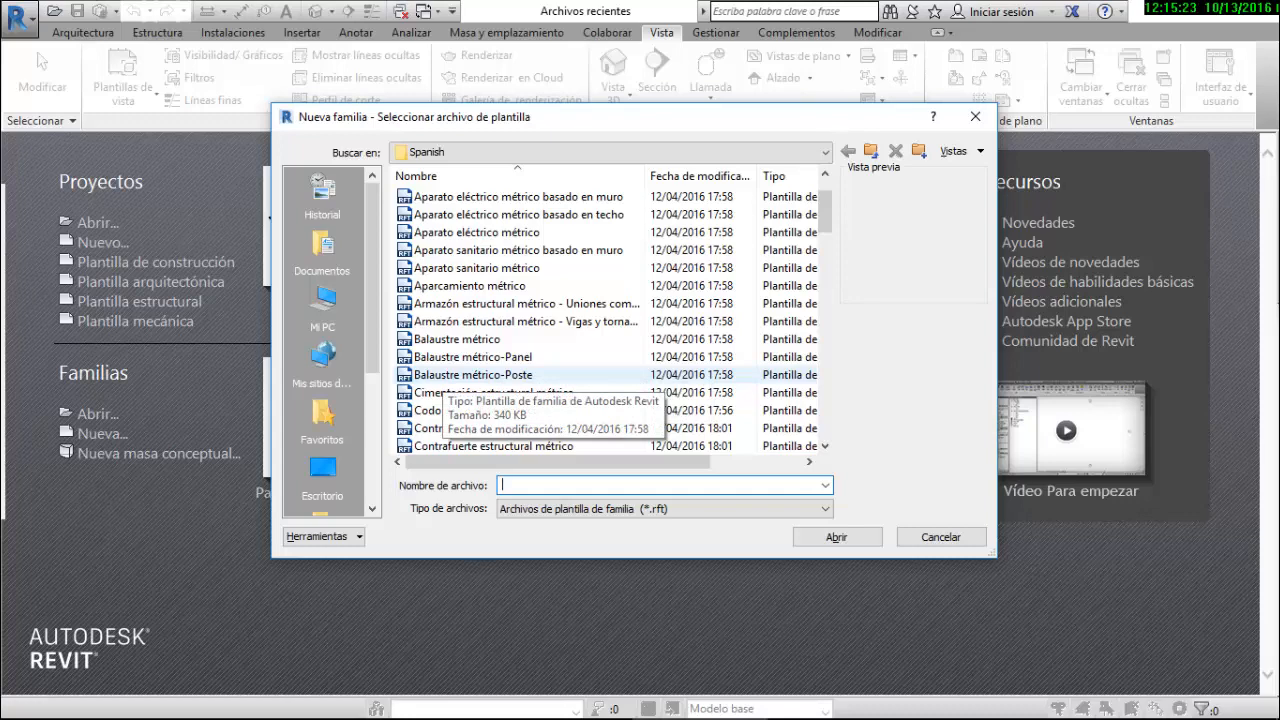
pyautogui.doubleClick(443, 374)
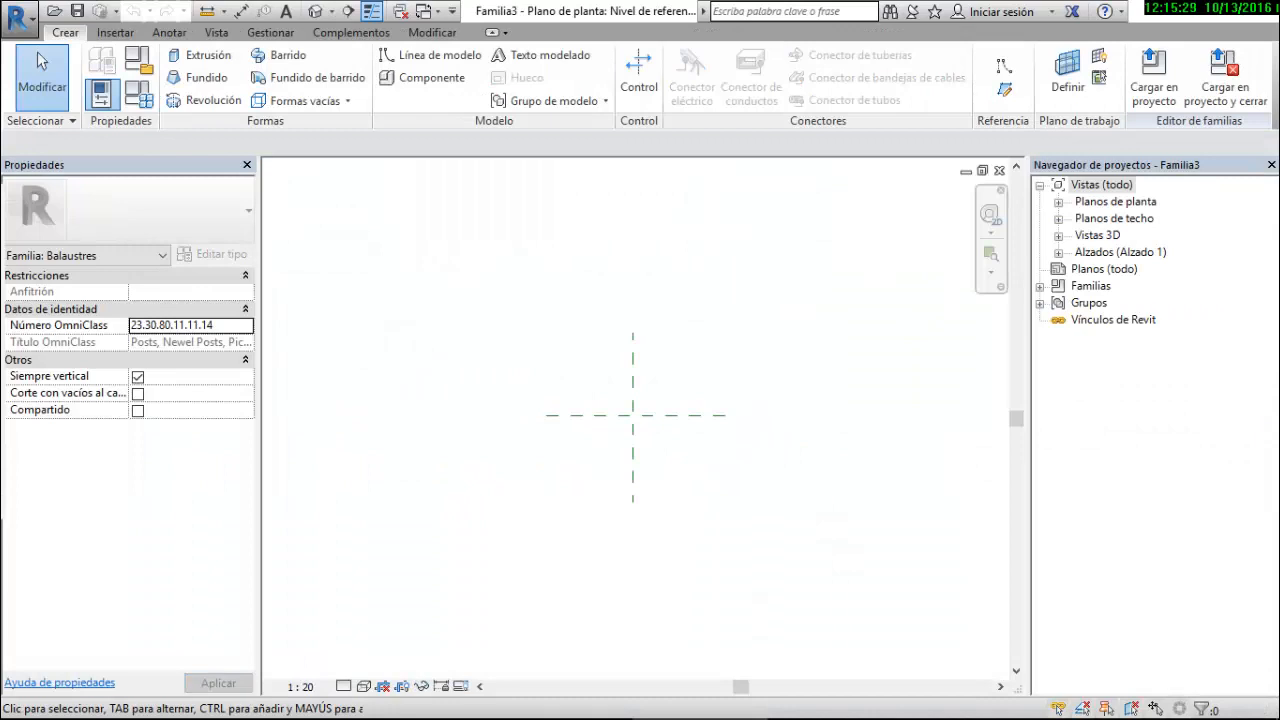
# Open the Izquierda elevation of the new post family, followed by its Frontal elevation
pyautogui.doubleClick(1119, 252)
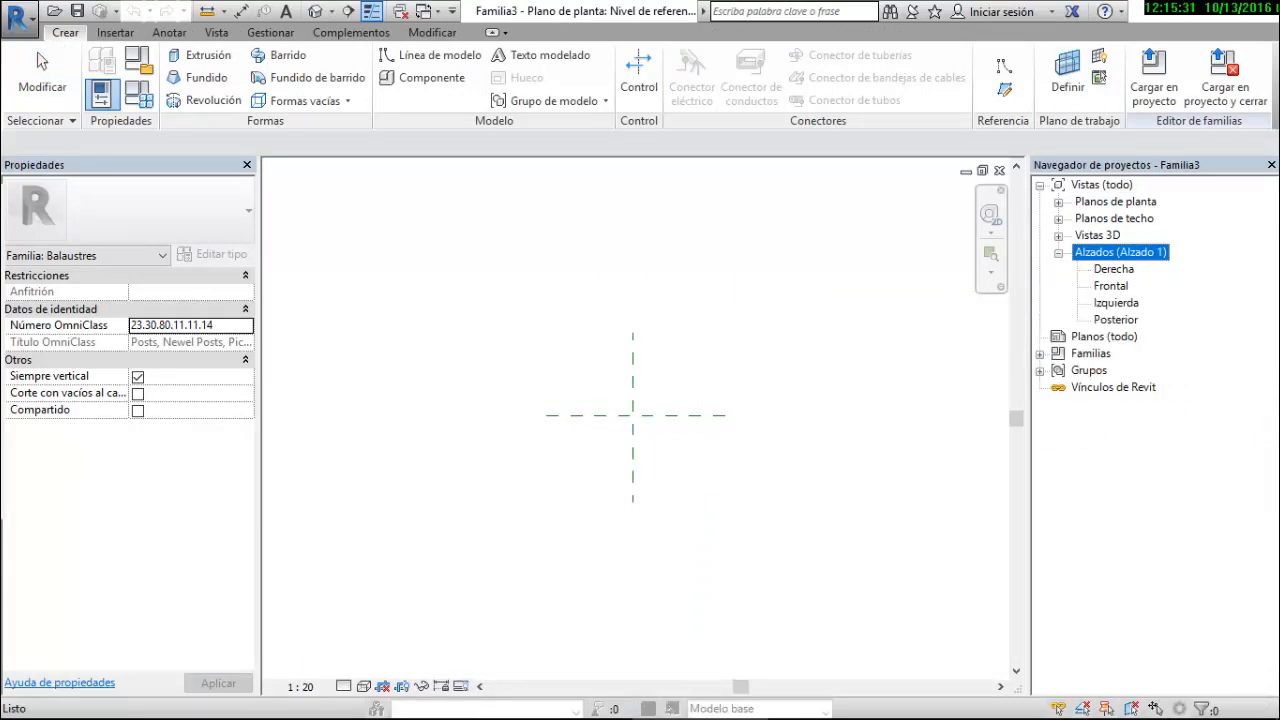
pyautogui.doubleClick(1115, 302)
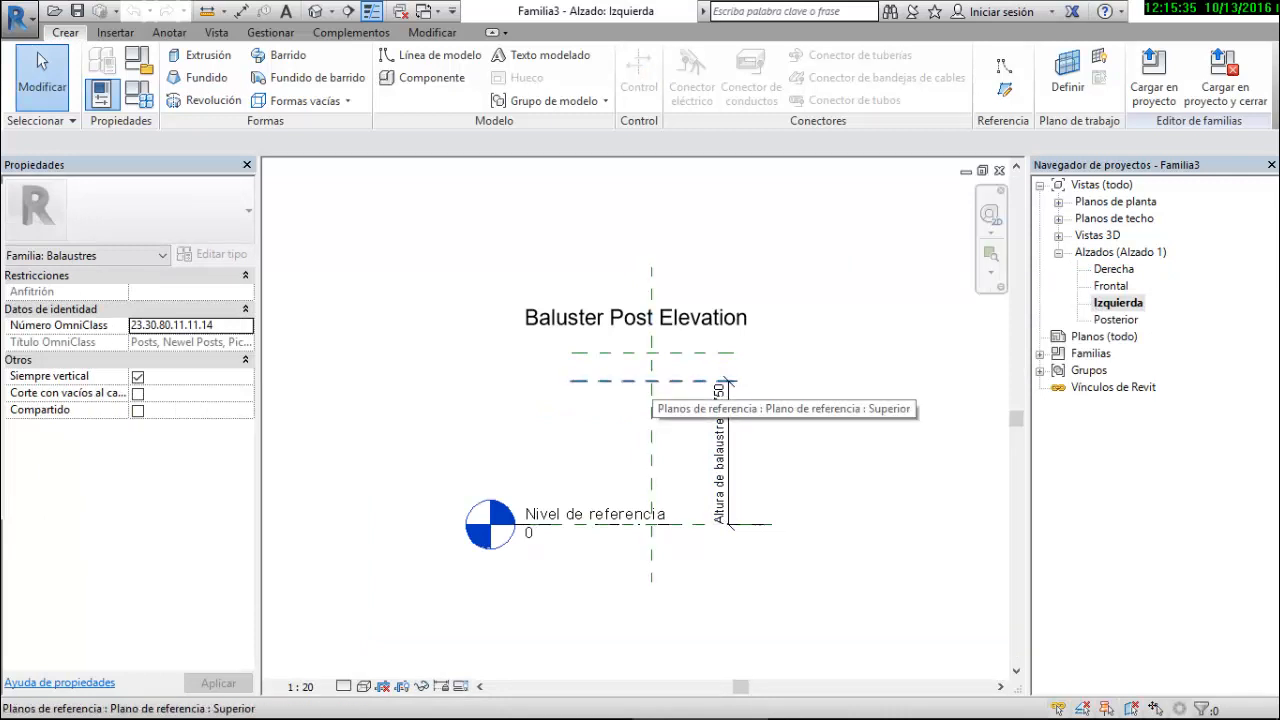
pyautogui.scroll(2, 728, 383)
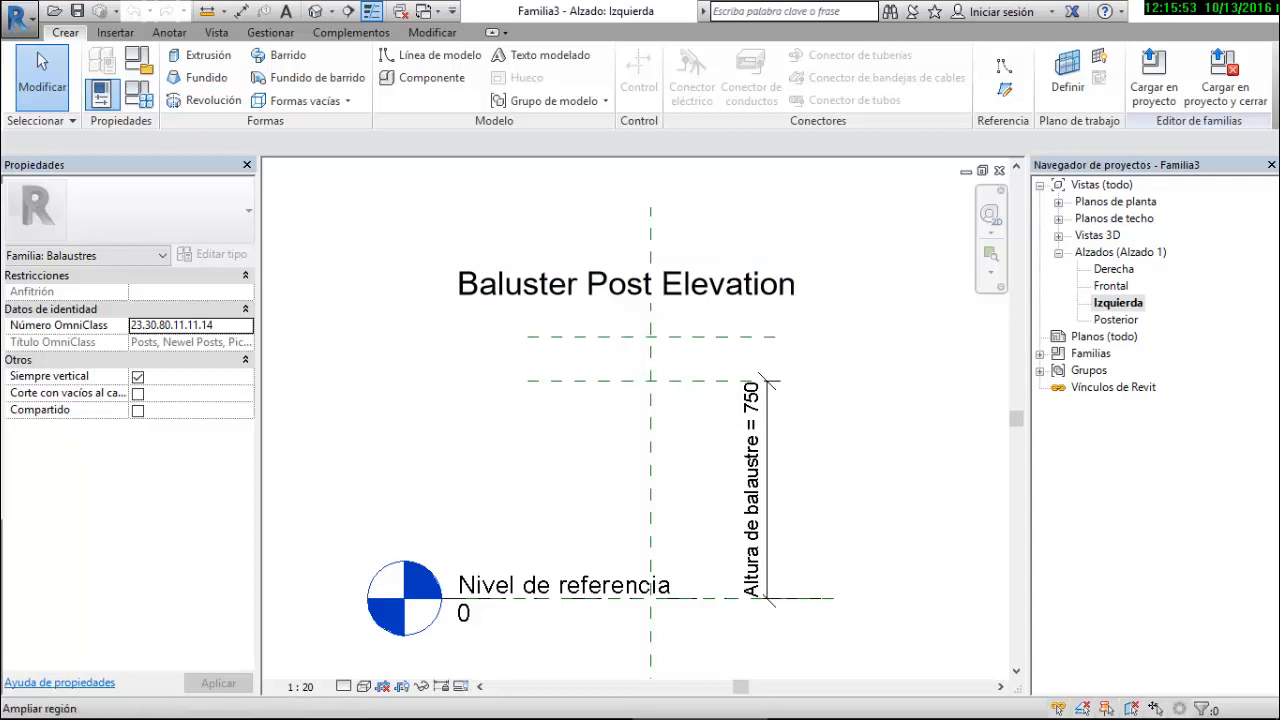
pyautogui.doubleClick(1110, 286)
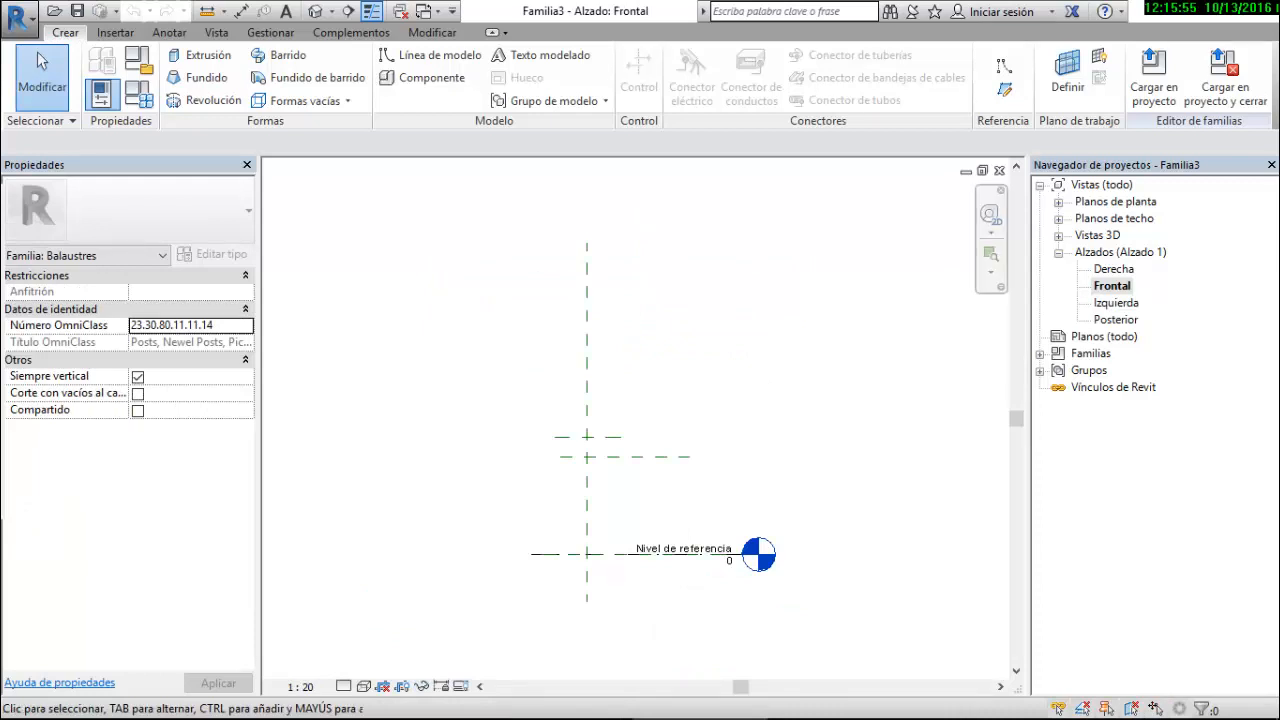
pyautogui.scroll(-2, 654, 287)
pyautogui.scroll(3, 590, 437)
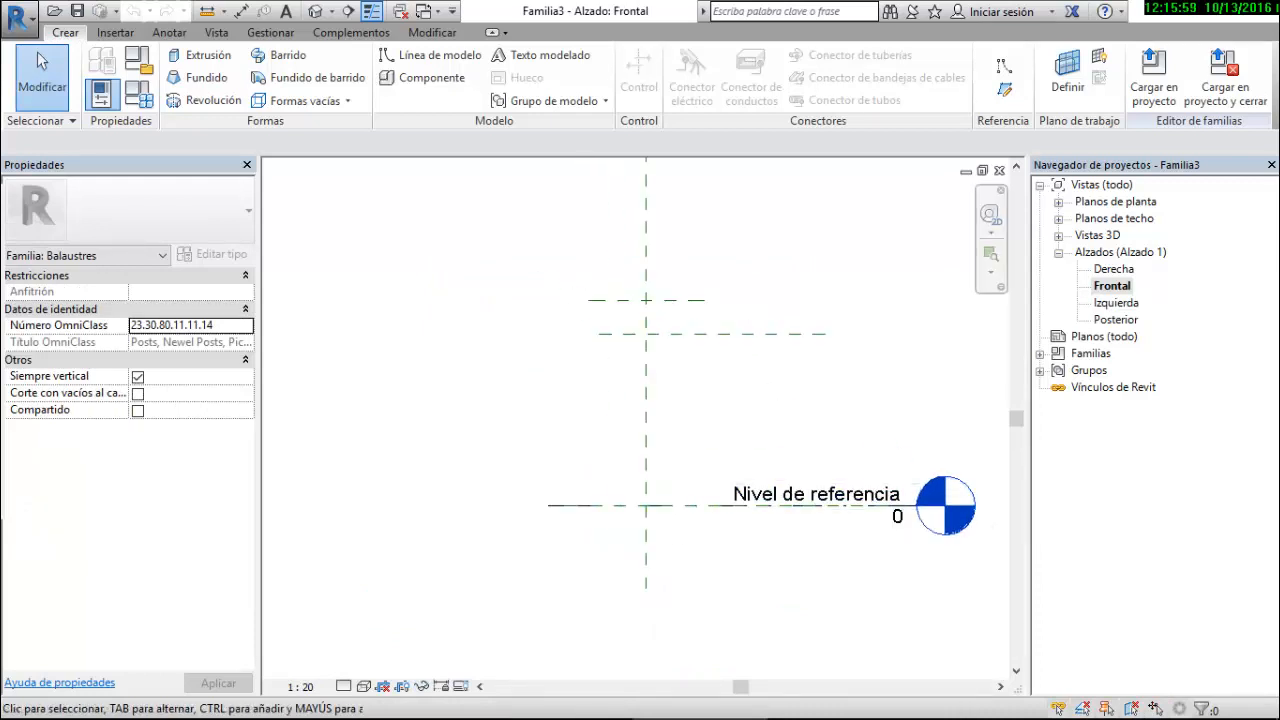
# Remove the constraints on the Superior reference plane and lower it to 465 above Nivel de referencia
pyautogui.click(790, 334)
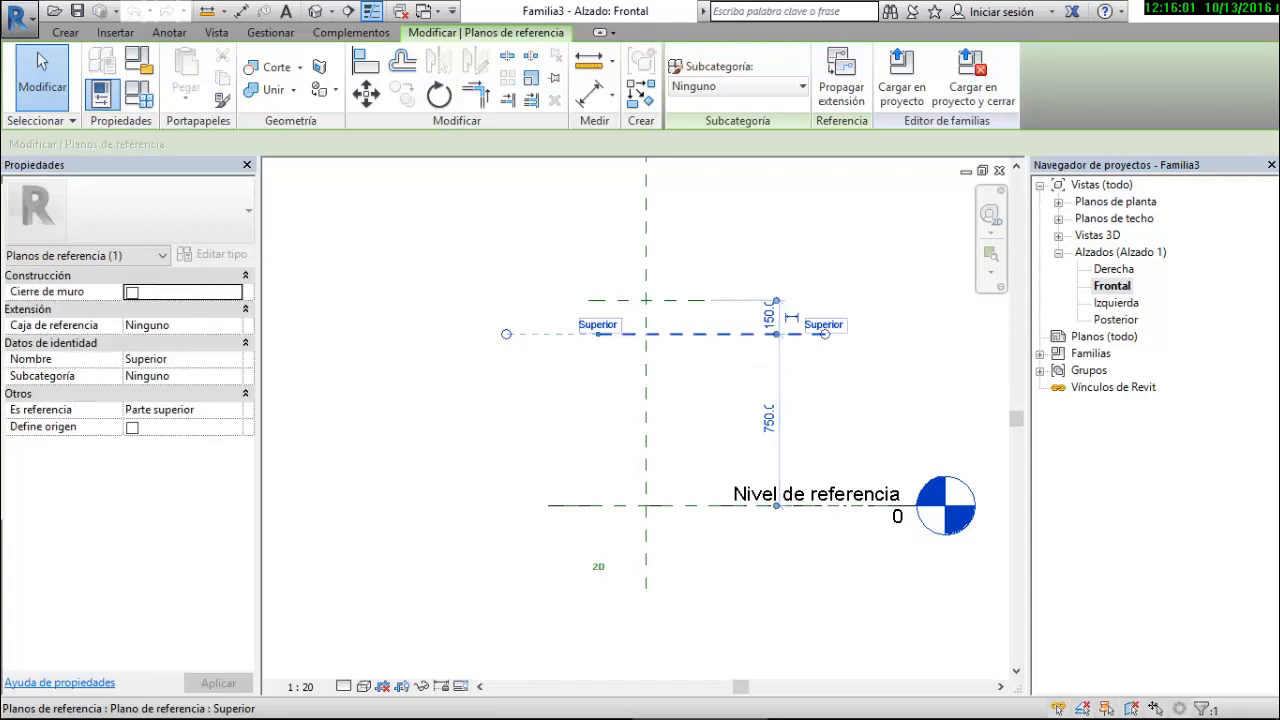
pyautogui.click(678, 300)
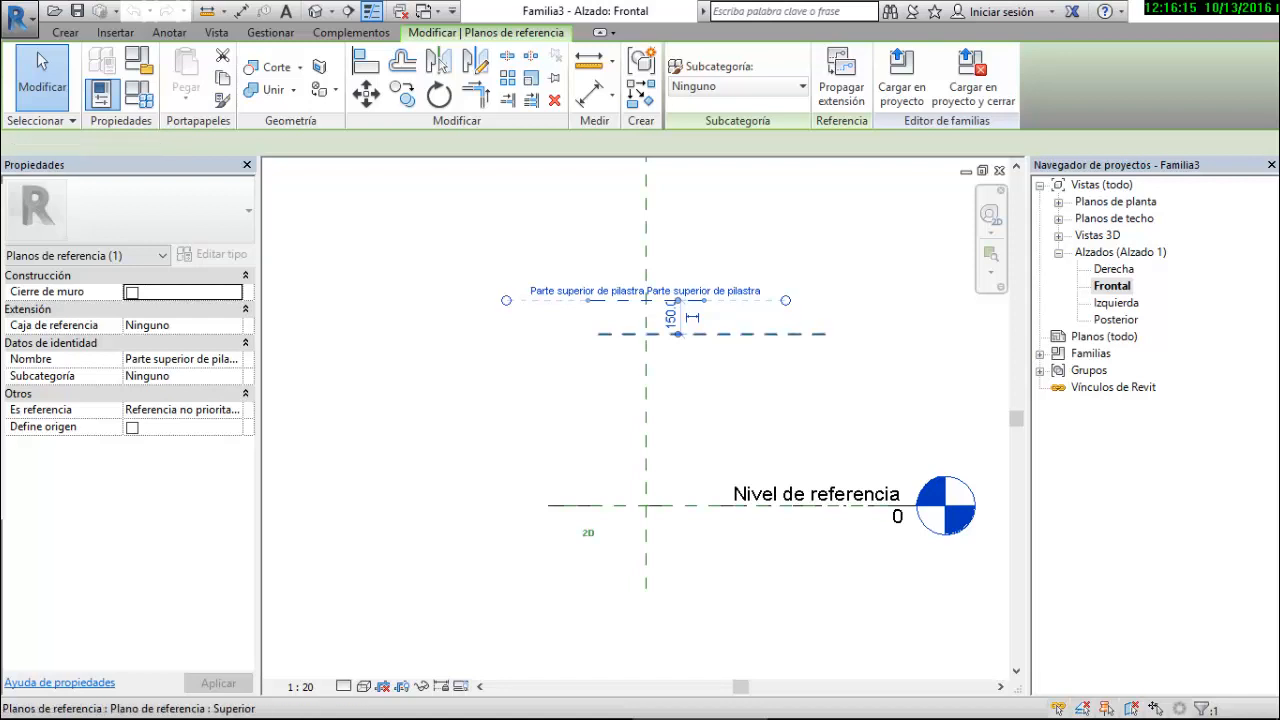
pyautogui.click(712, 334)
pyautogui.moveTo(712, 334); pyautogui.dragTo(712, 338)
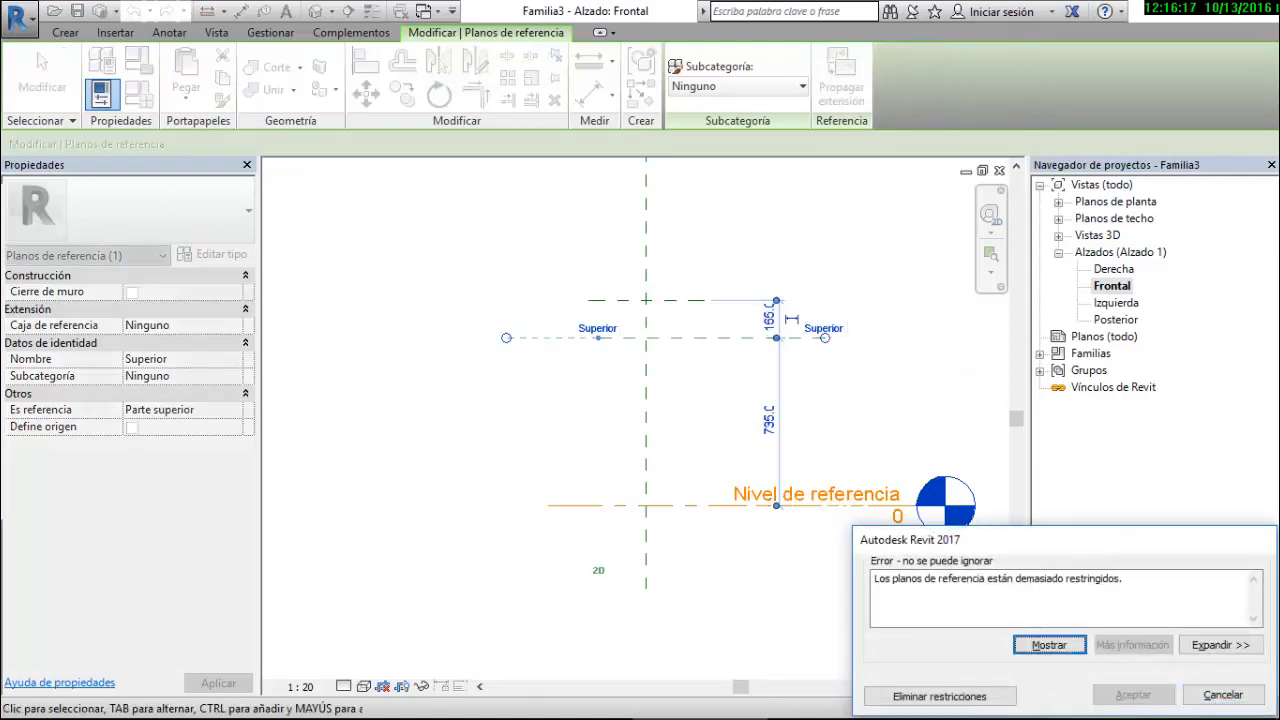
pyautogui.click(940, 696)
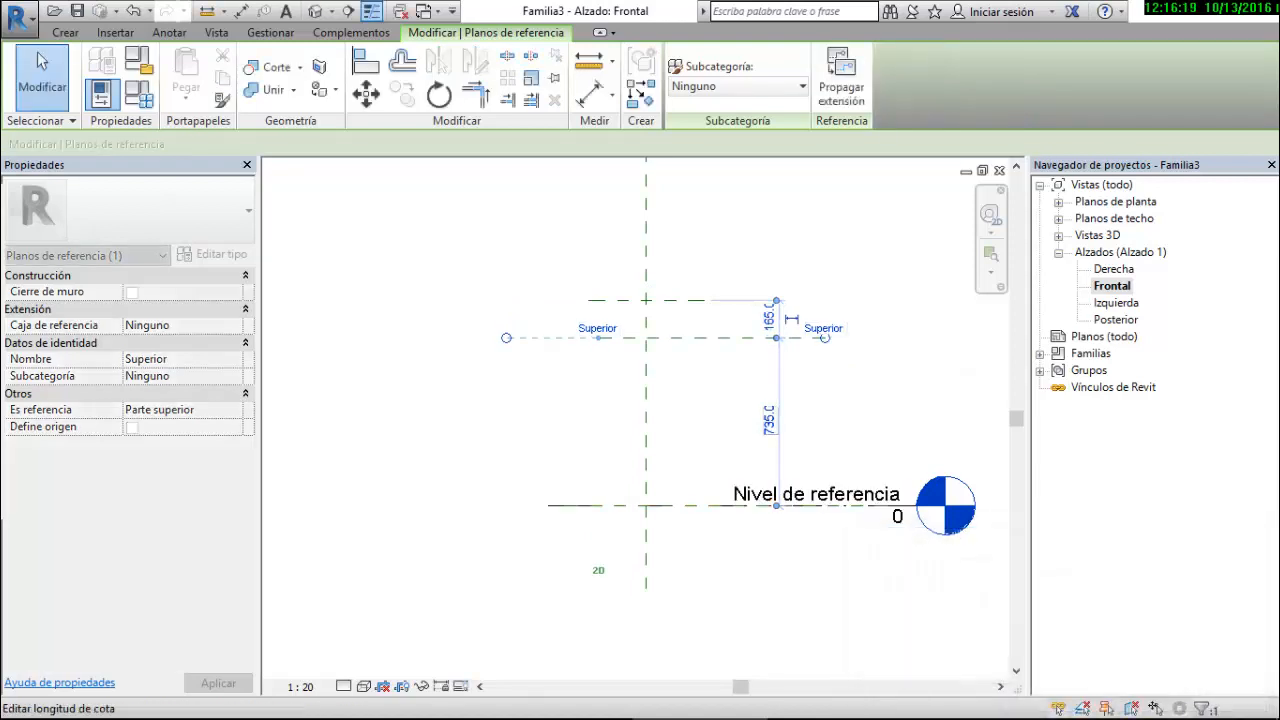
pyautogui.press('Down')
pyautogui.press('Down')
pyautogui.press('Down')
pyautogui.press('Down')
pyautogui.press('Down')
pyautogui.press('Down')
pyautogui.press('Down')
pyautogui.press('Down')
pyautogui.press('Down')
pyautogui.press('Down')
pyautogui.press('Down')
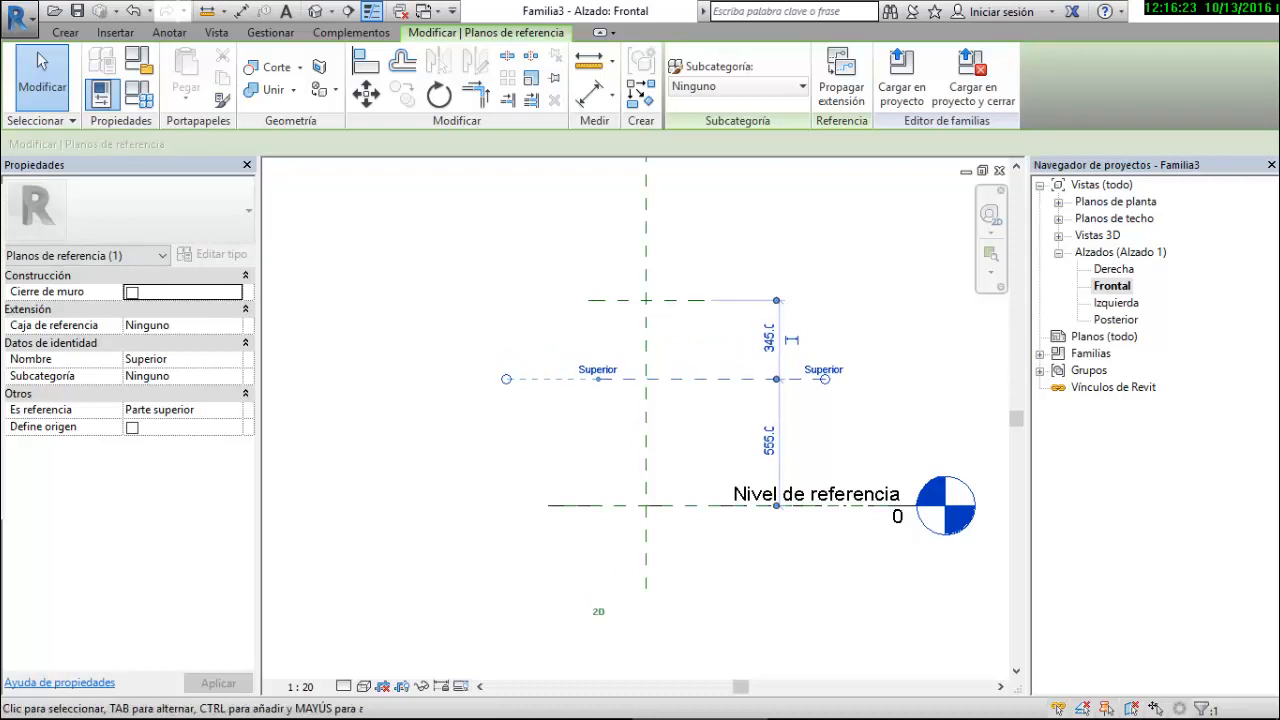
pyautogui.press('Down')
pyautogui.press('Down')
pyautogui.press('Down')
pyautogui.press('Down')
pyautogui.press('Down')
pyautogui.press('Down')
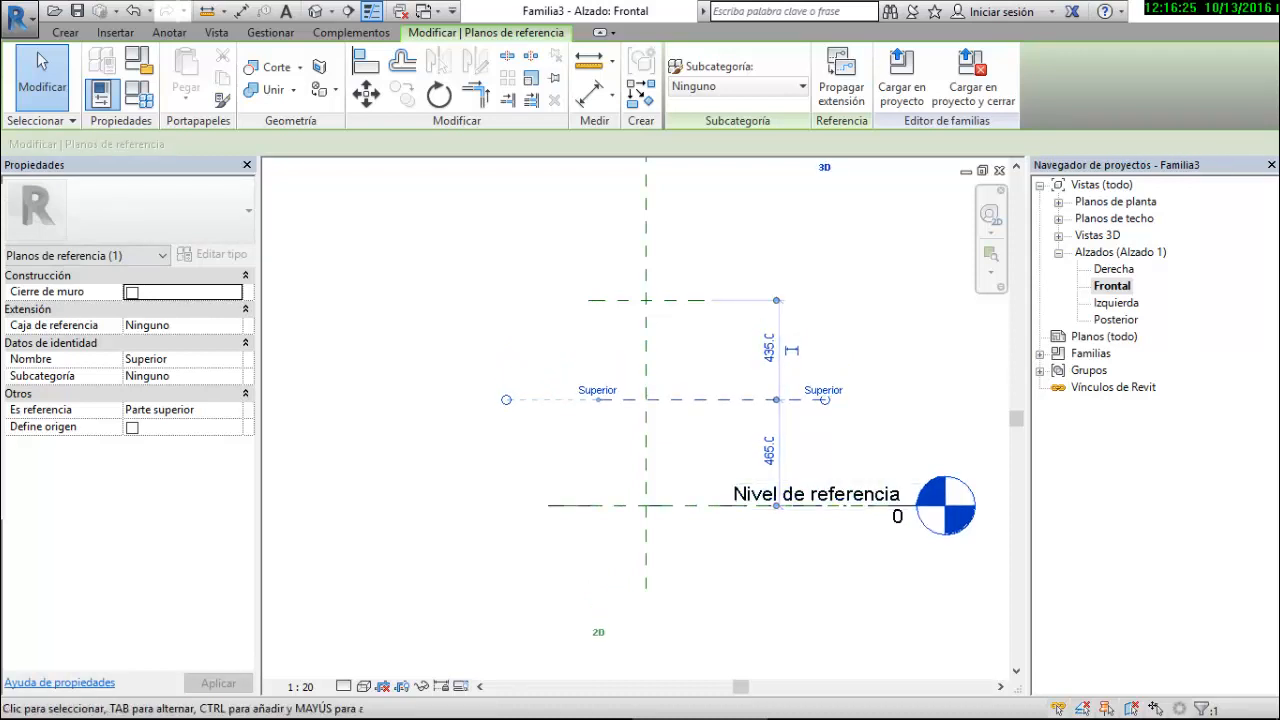
# Check the reference photo Barandilla.bmp and dimension the height between the "Parte superior de pilastra" plane and Nivel de referencia
pyautogui.click(836, 701)
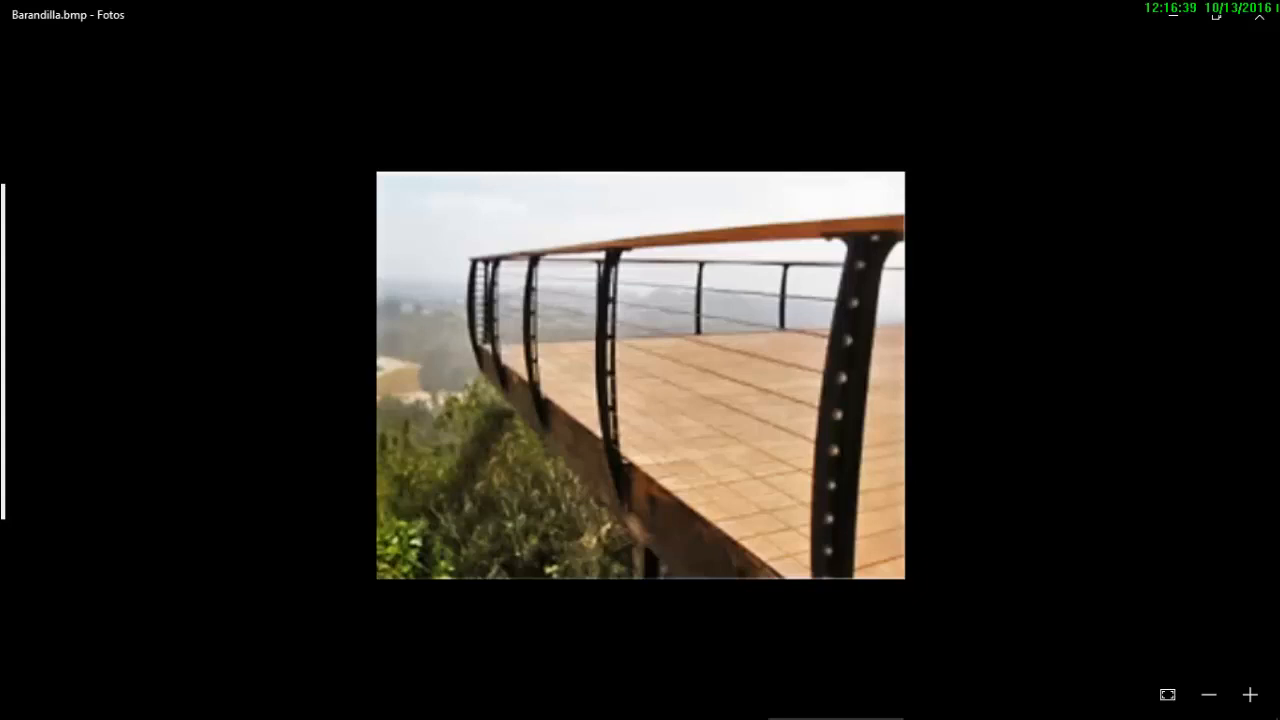
pyautogui.click(700, 705)
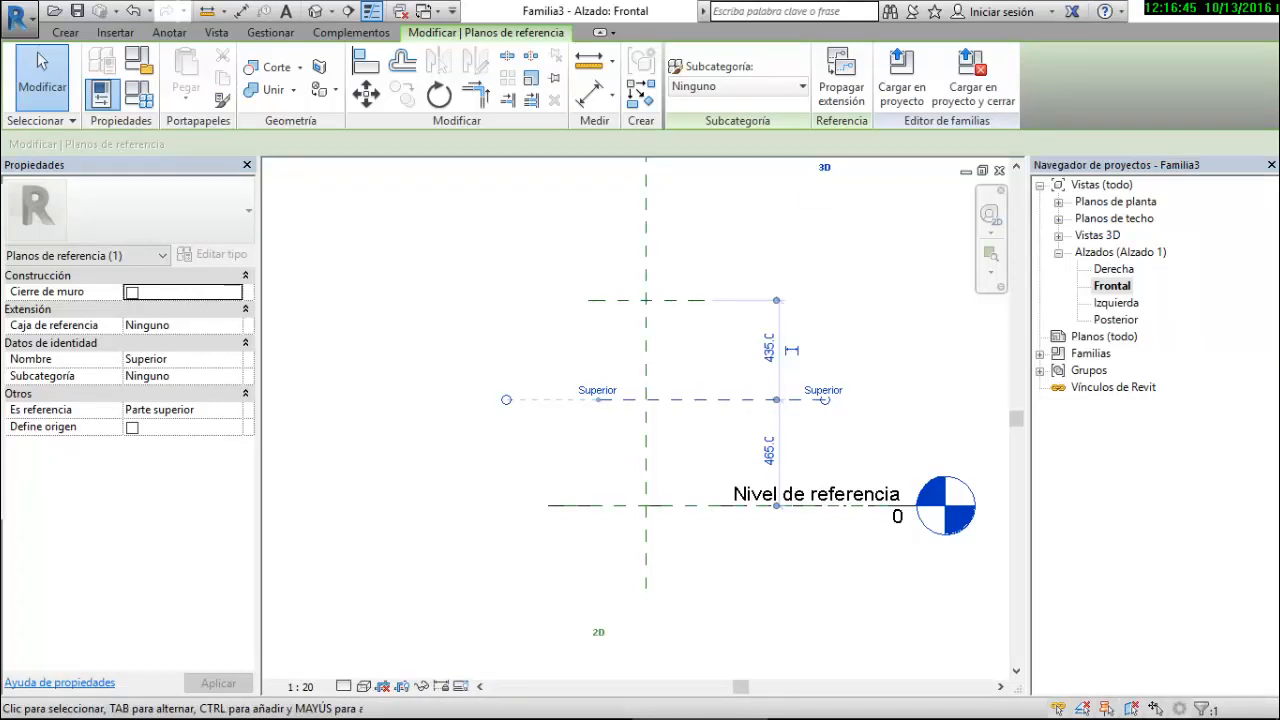
pyautogui.press('Escape')
pyautogui.press('d')
pyautogui.press('i')
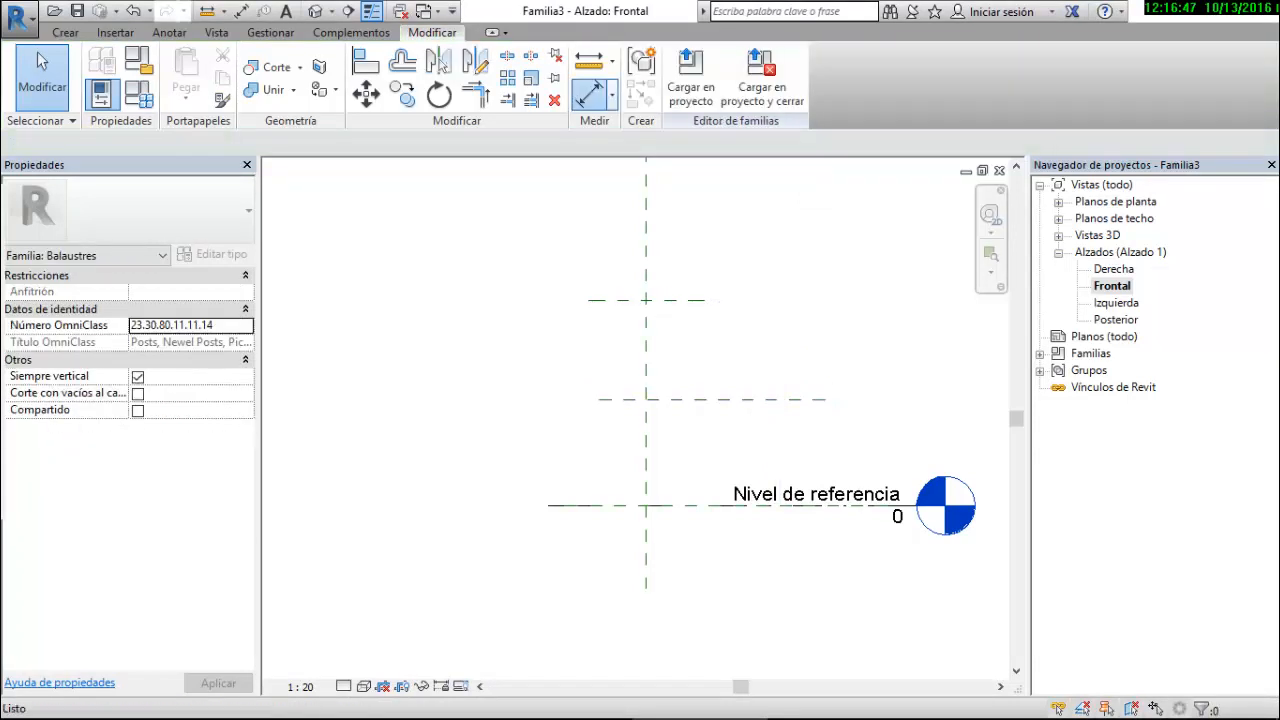
pyautogui.click(620, 300)
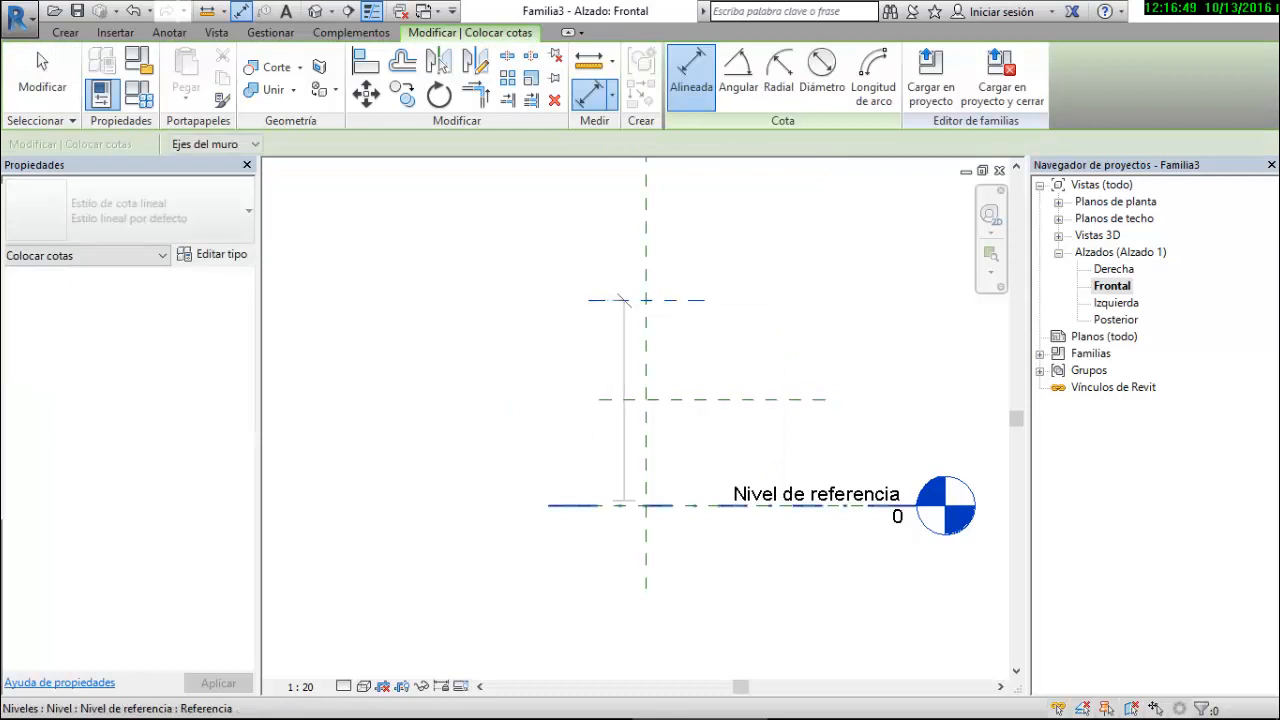
pyautogui.click(620, 505)
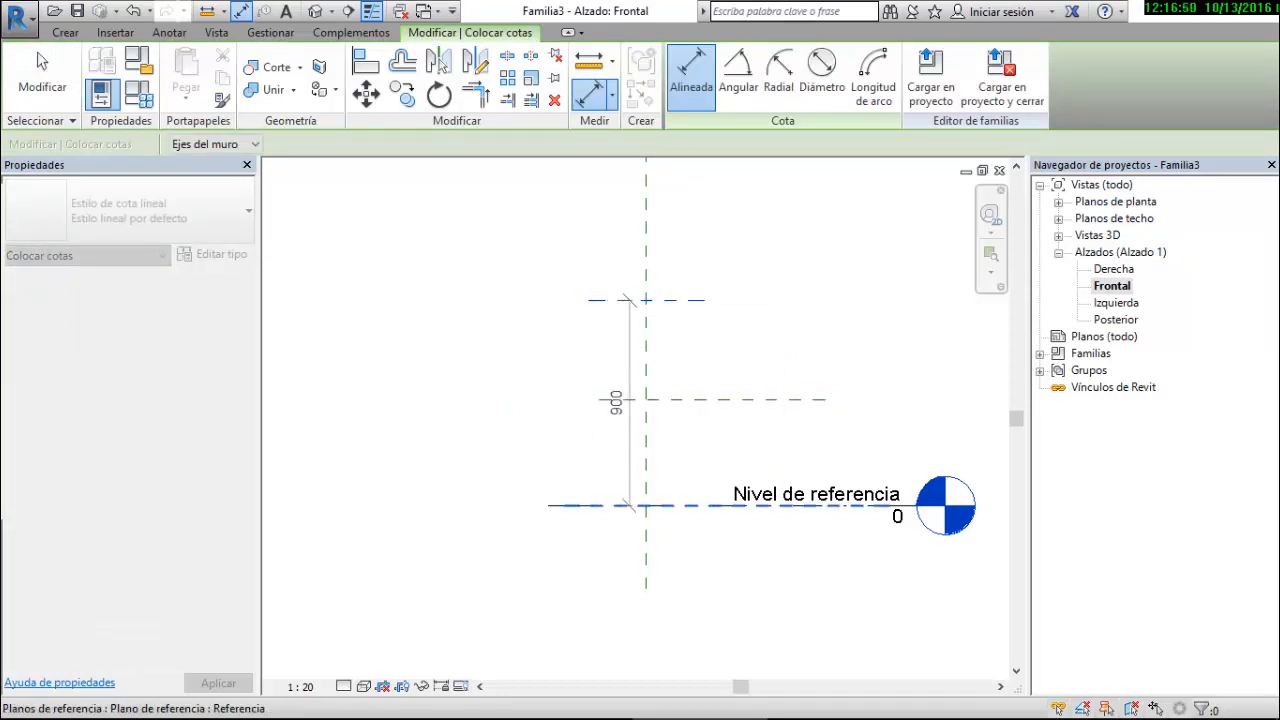
pyautogui.click(423, 480)
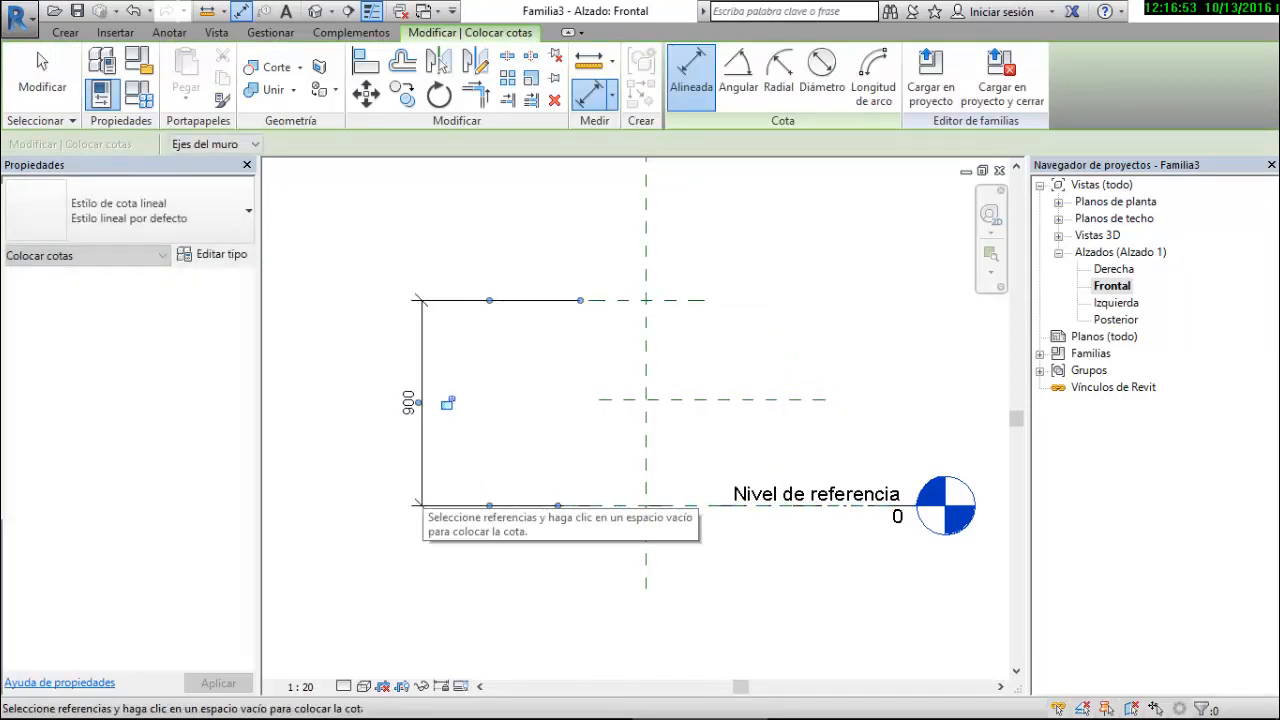
pyautogui.press('Escape')
pyautogui.click(41, 62)
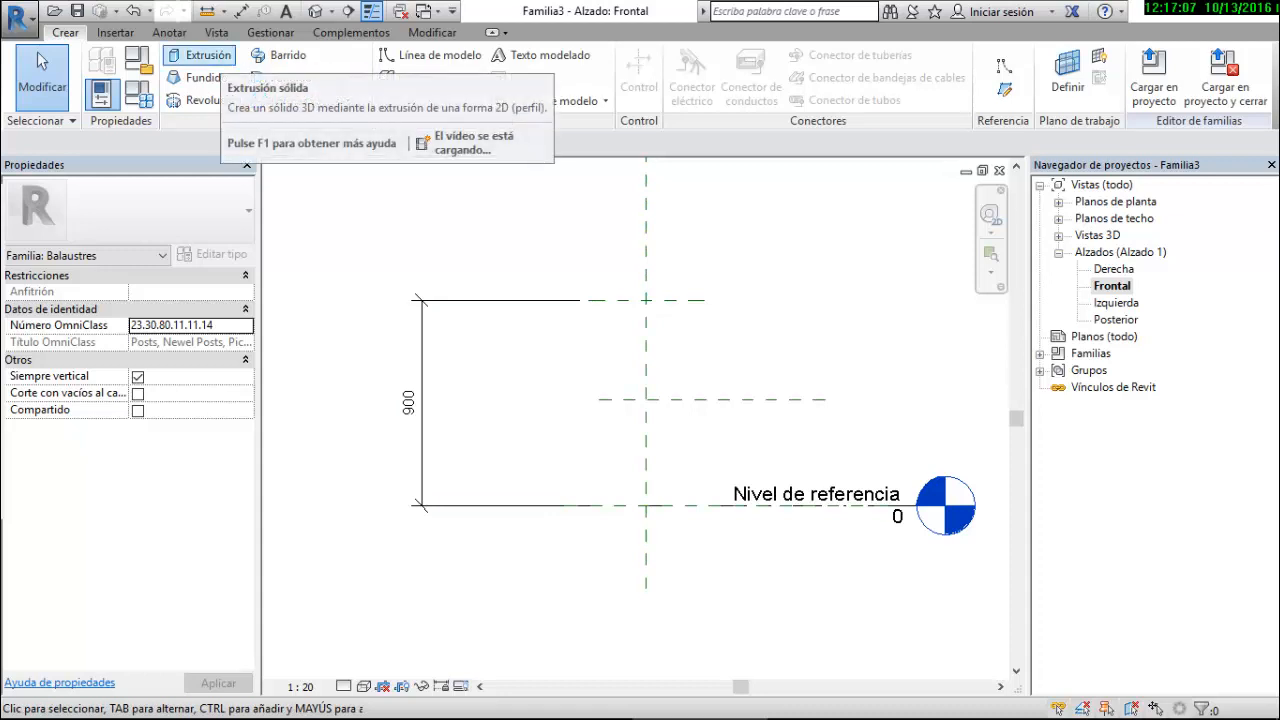
# Start a solid extrusion (Extrusión) on the work plane "Plano de referencia : Centro (Frontal/Posterior)"
pyautogui.click(199, 55)
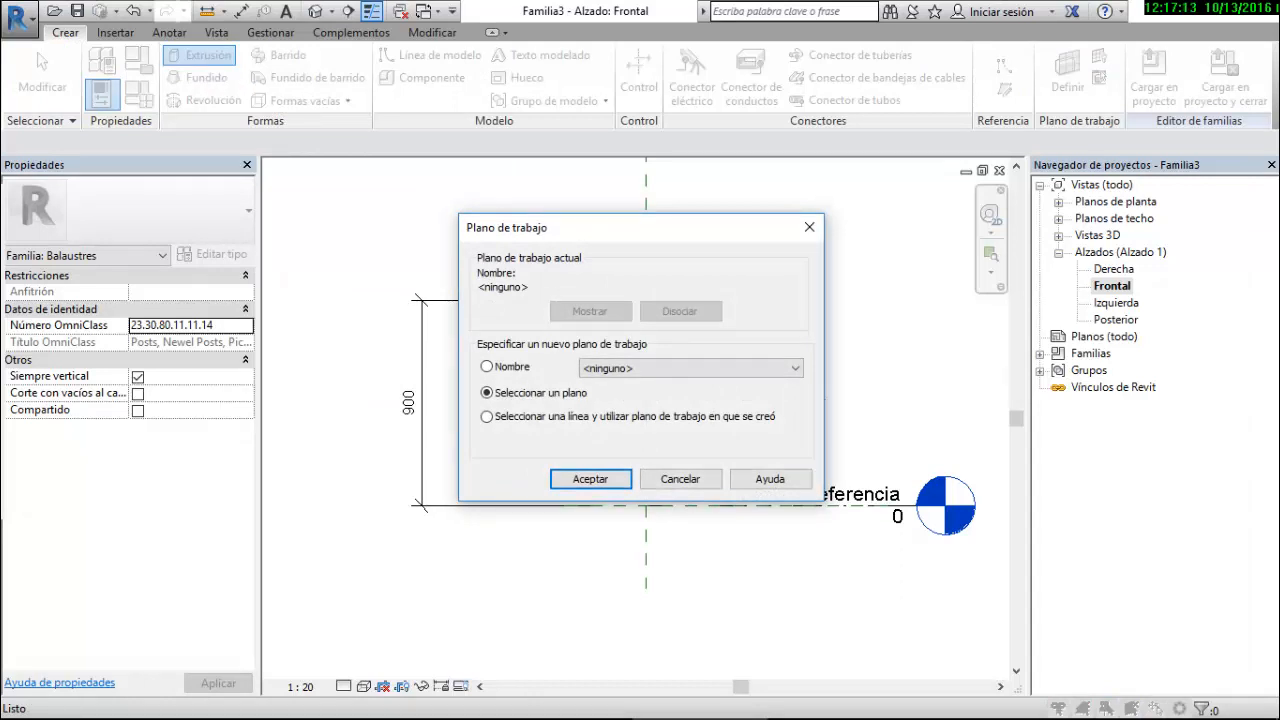
pyautogui.click(600, 368)
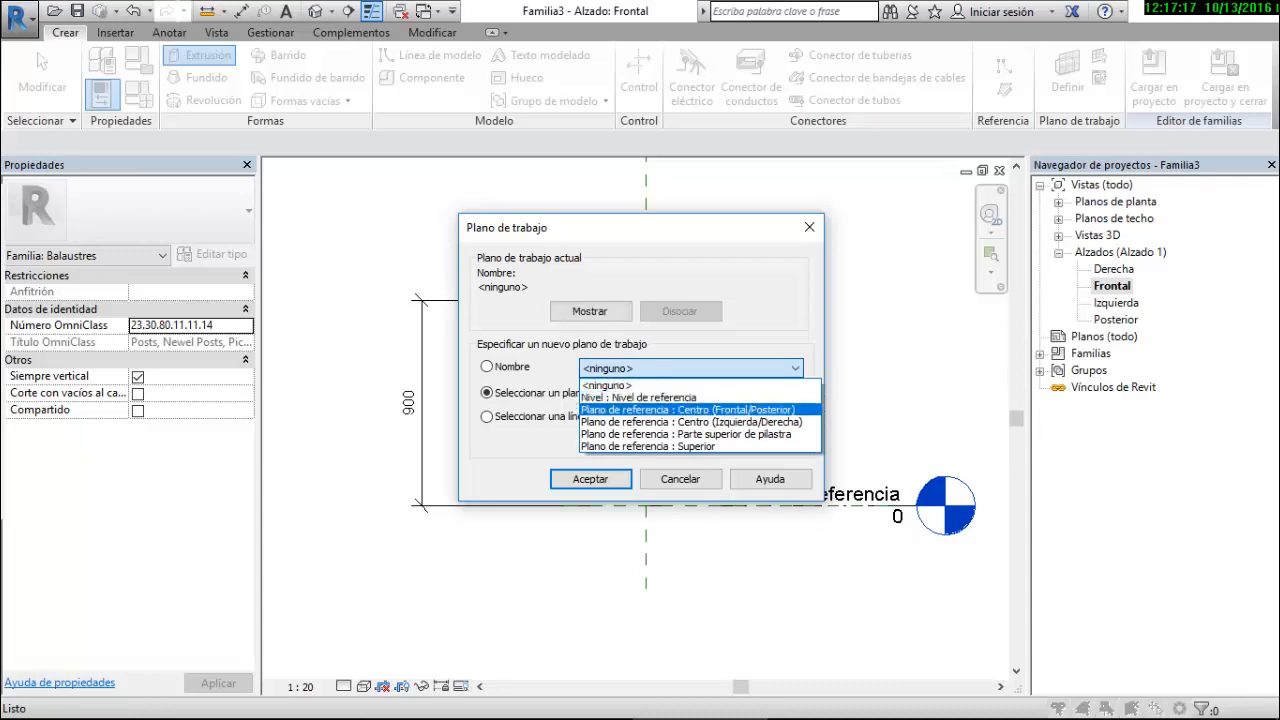
pyautogui.click(687, 409)
pyautogui.click(487, 366)
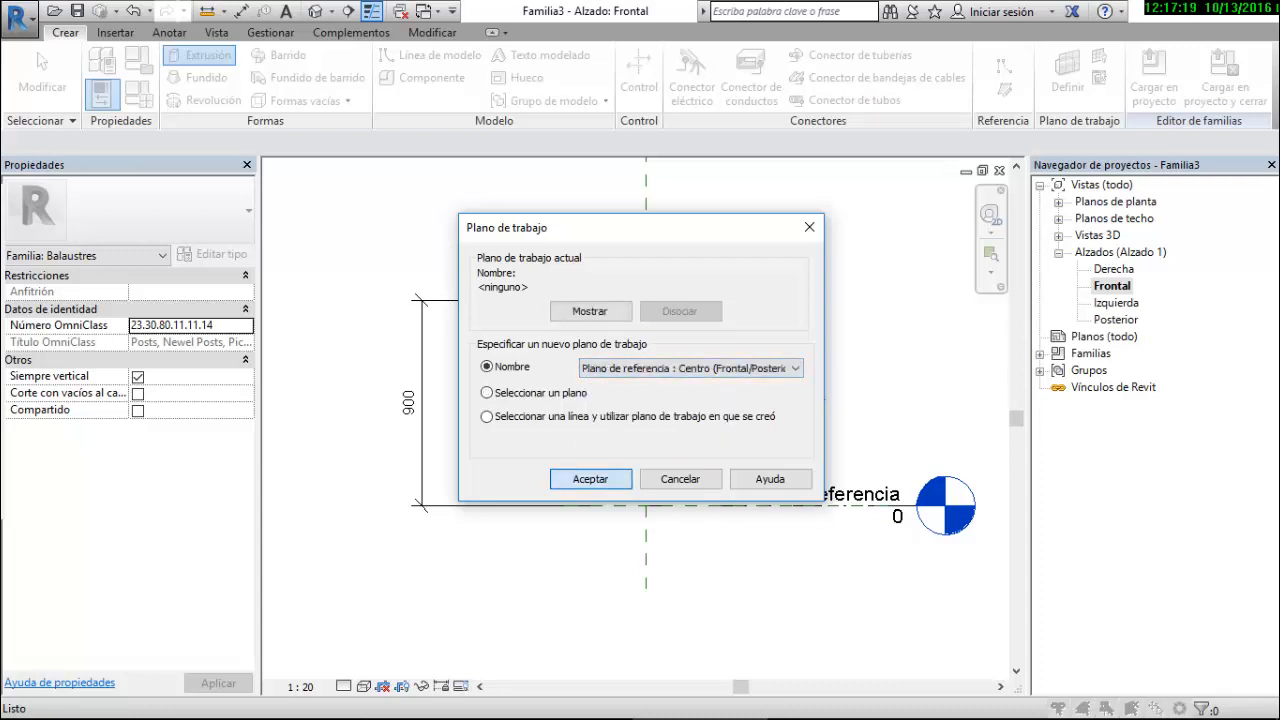
pyautogui.click(590, 479)
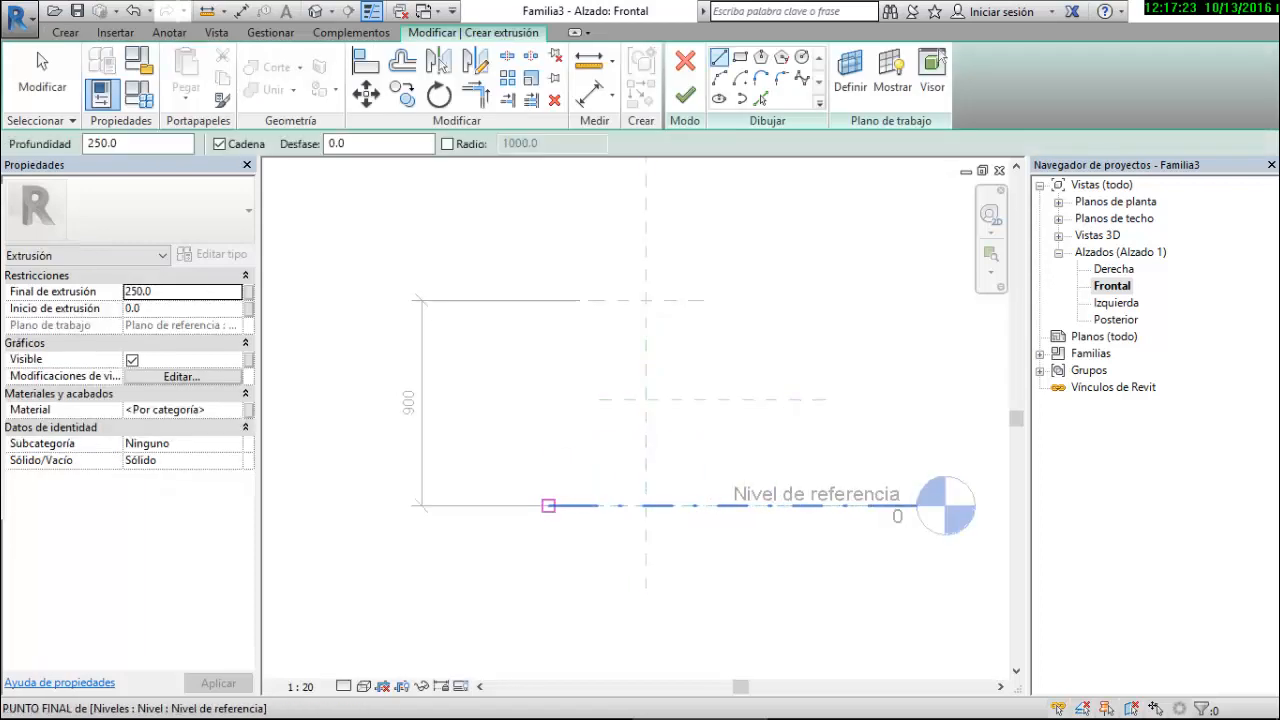
# Check the shape of the curved posts in the reference photo Barandilla.bmp and return to the Frontal elevation sketch
pyautogui.click(646, 506)
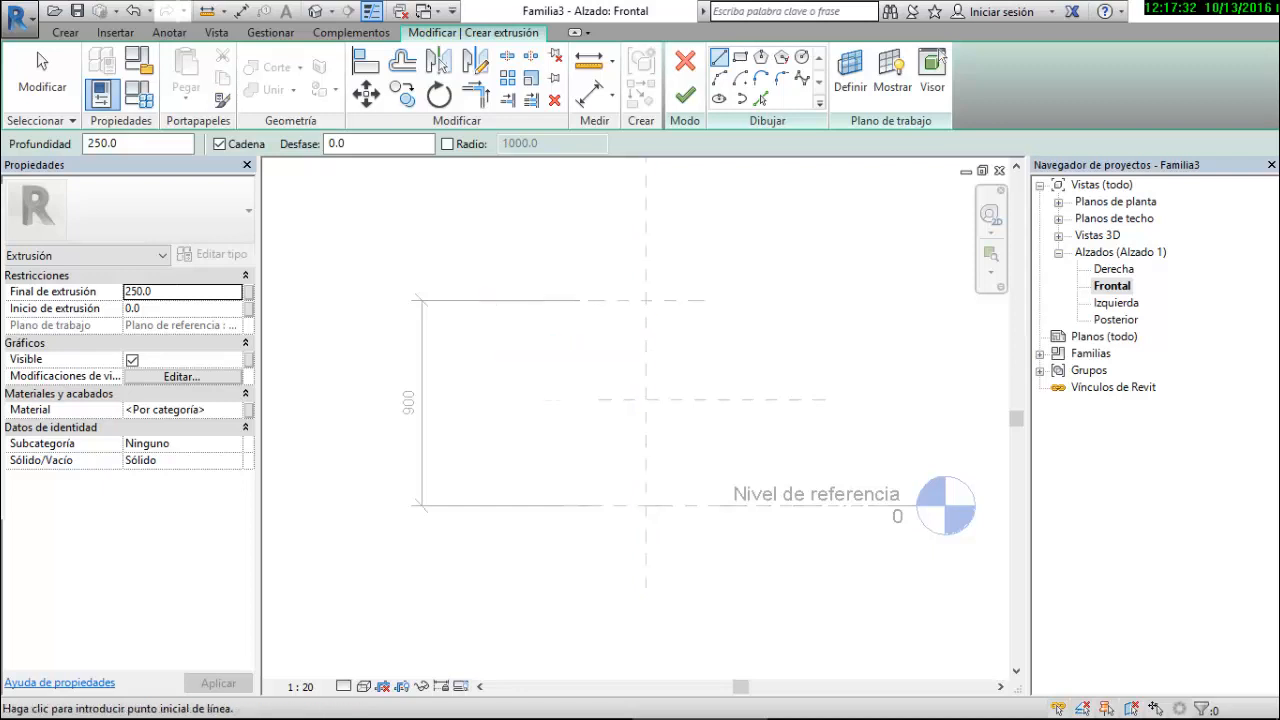
pyautogui.click(835, 700)
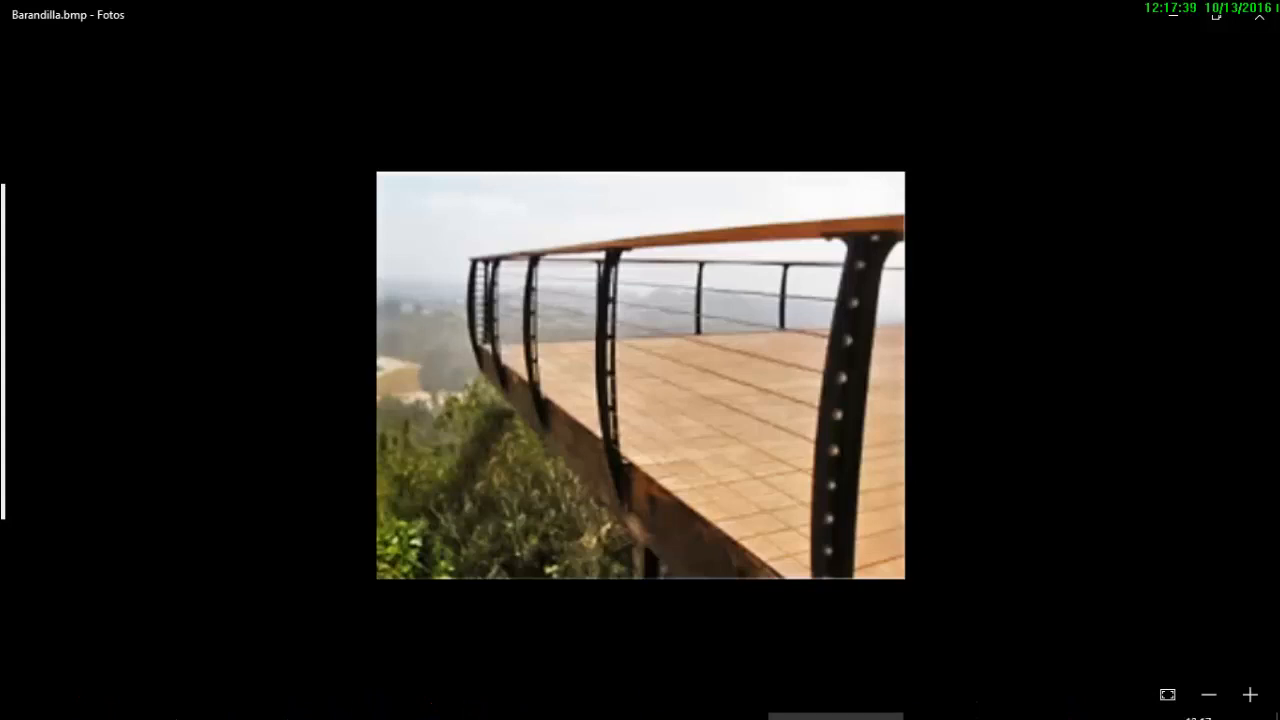
pyautogui.moveTo(760, 716)
pyautogui.click(690, 700)
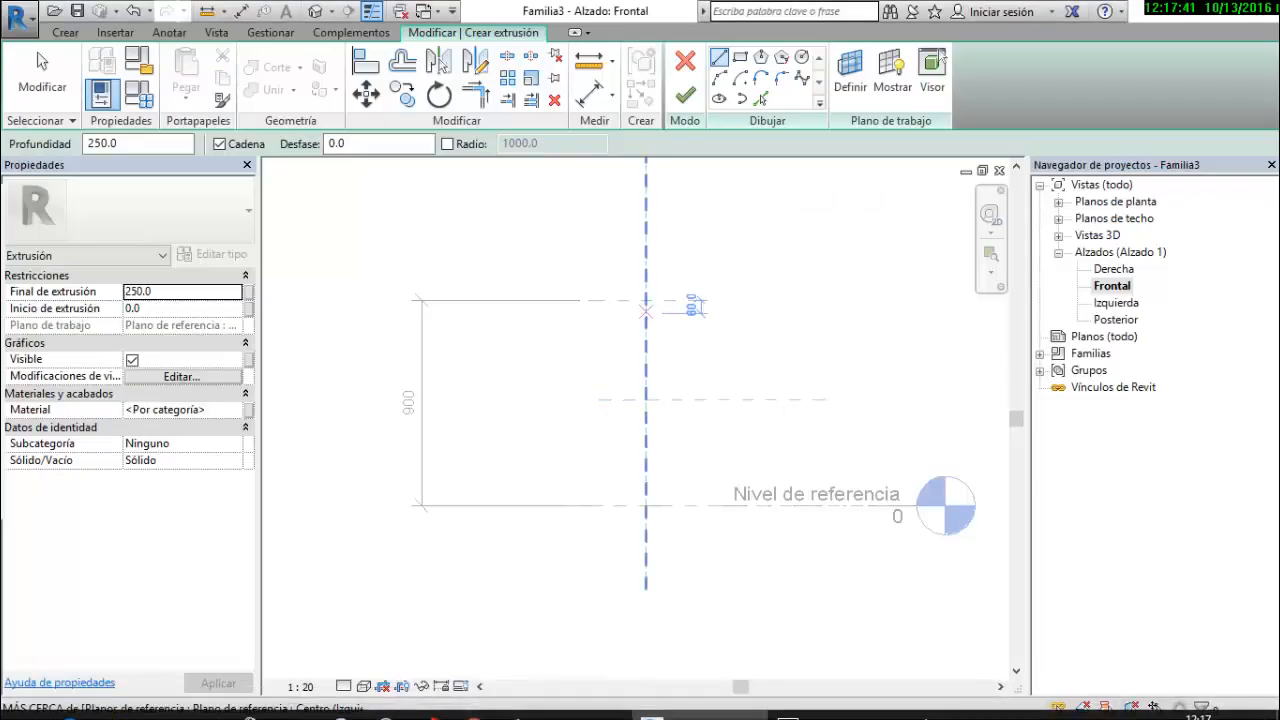
# Sketch an arc of about 1260 radius from the "Parte superior de pilastra" plane to the centre plane's intersection with Nivel de referencia, bulging left
pyautogui.scroll(4, 712, 510)
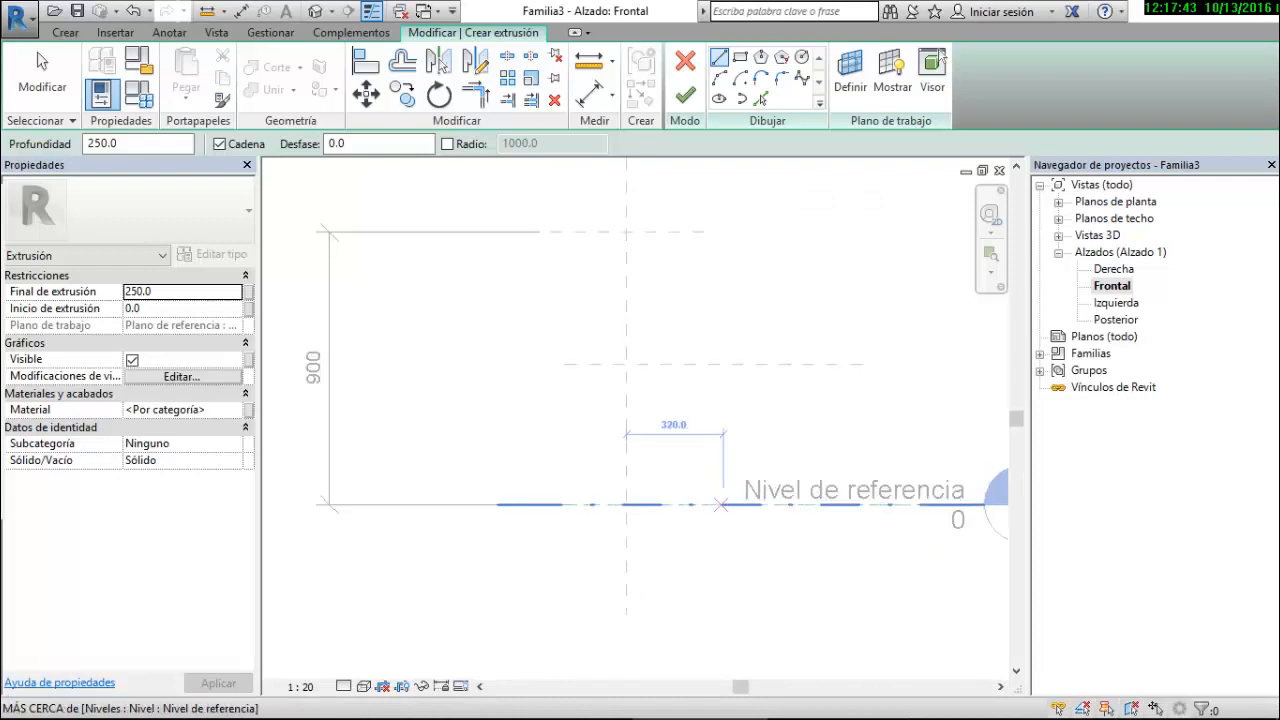
pyautogui.scroll(-2, 728, 352)
pyautogui.scroll(1, 694, 241)
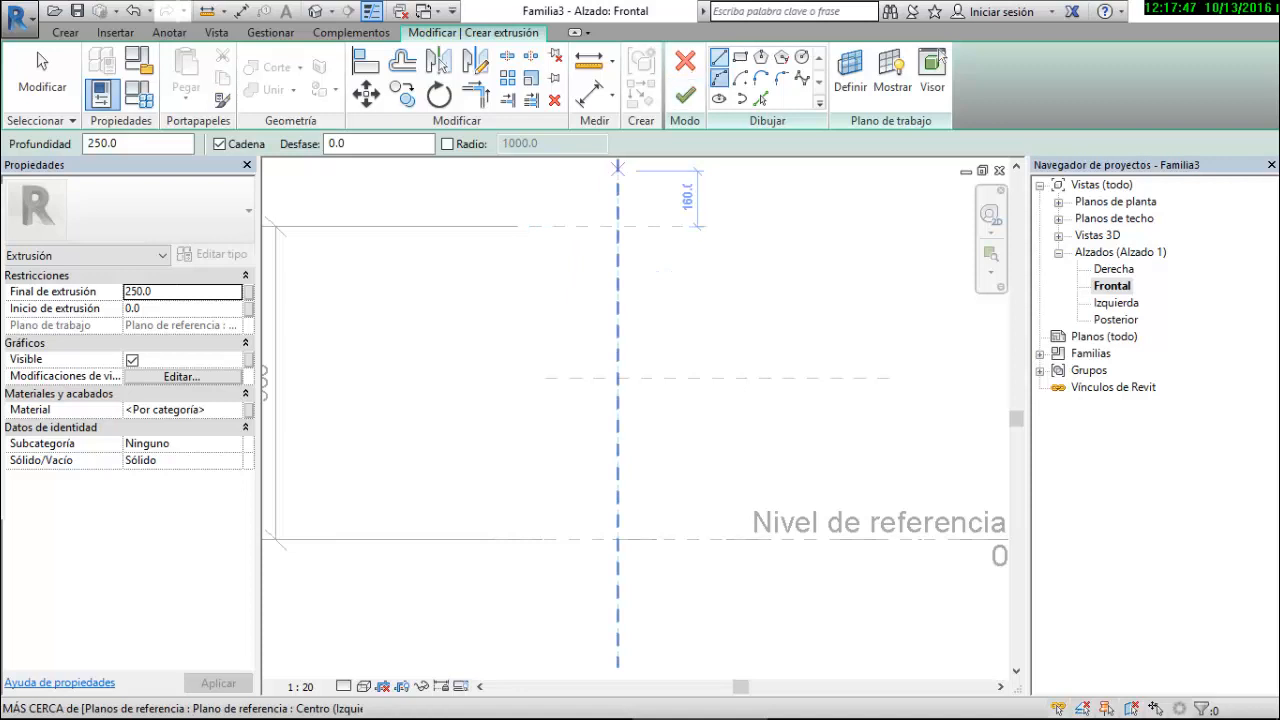
pyautogui.click(719, 78)
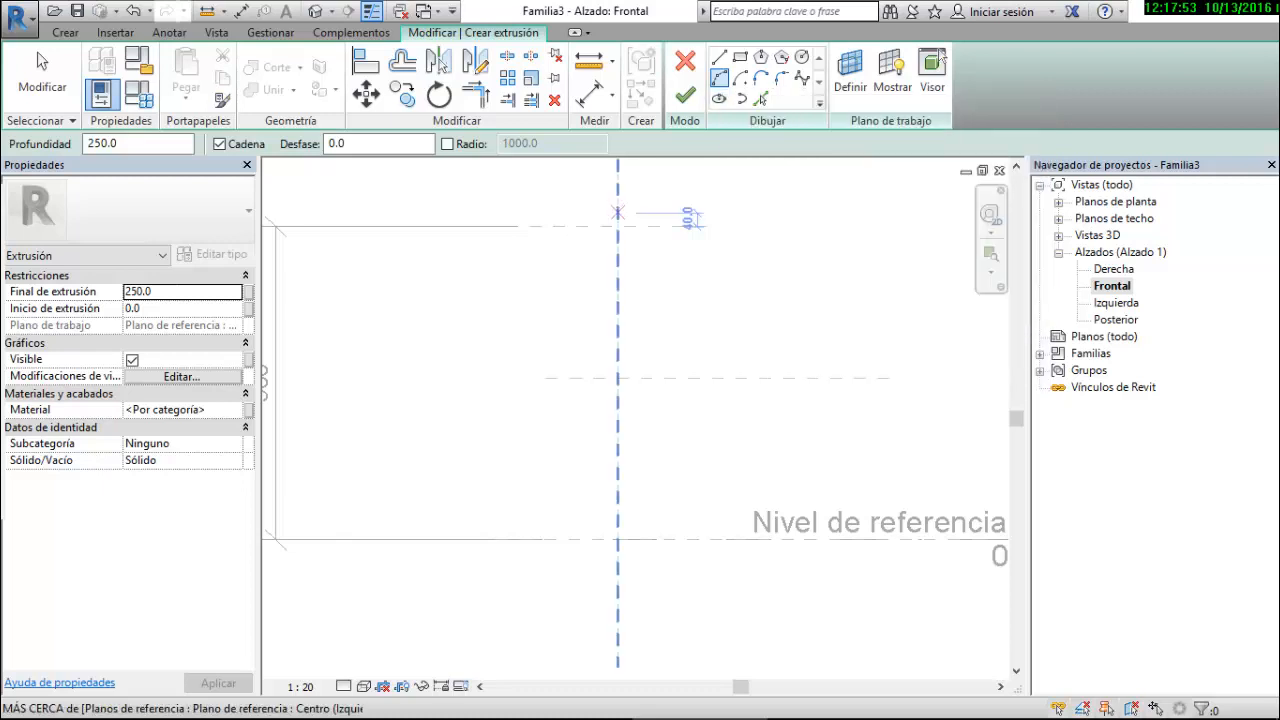
pyautogui.click(575, 226)
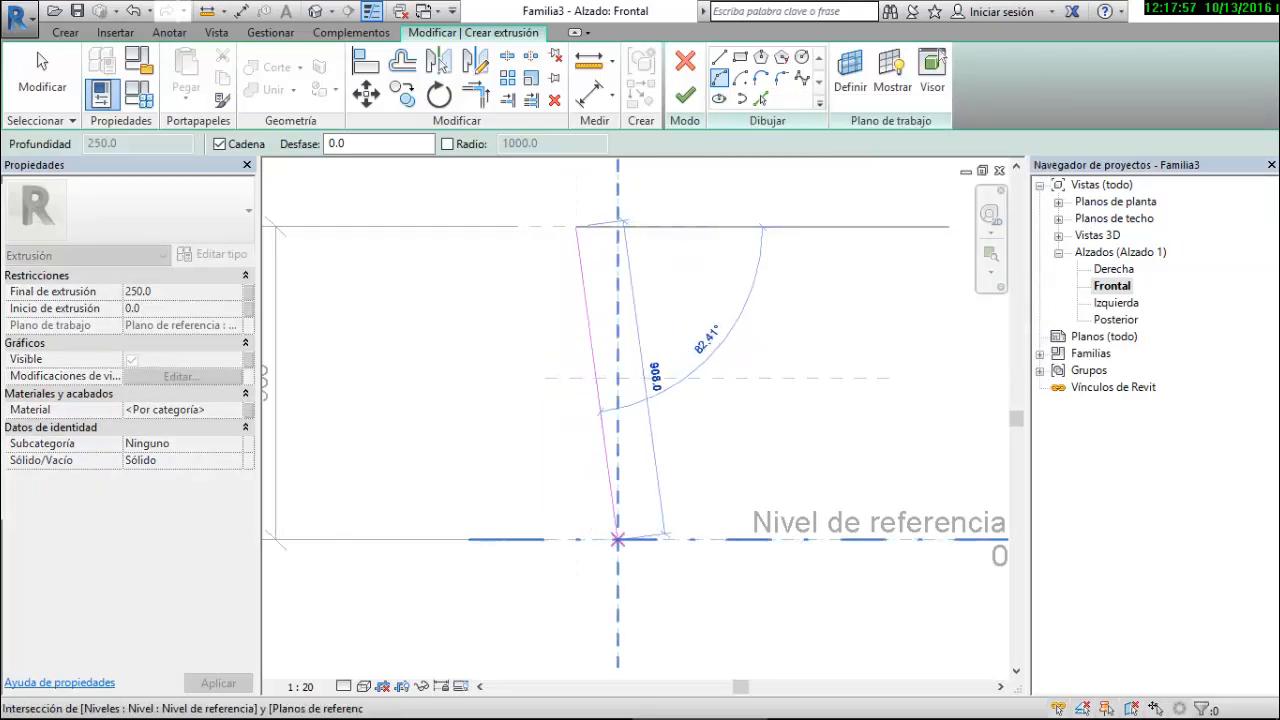
pyautogui.click(617, 540)
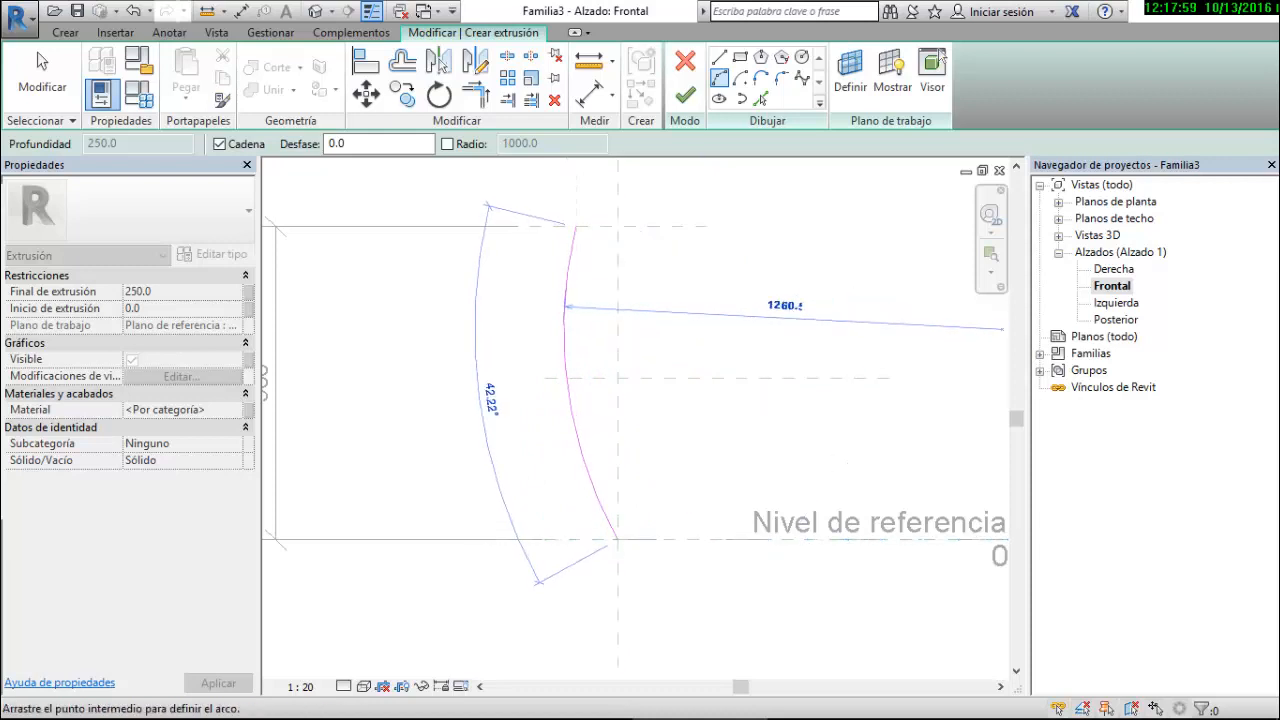
pyautogui.click(585, 440)
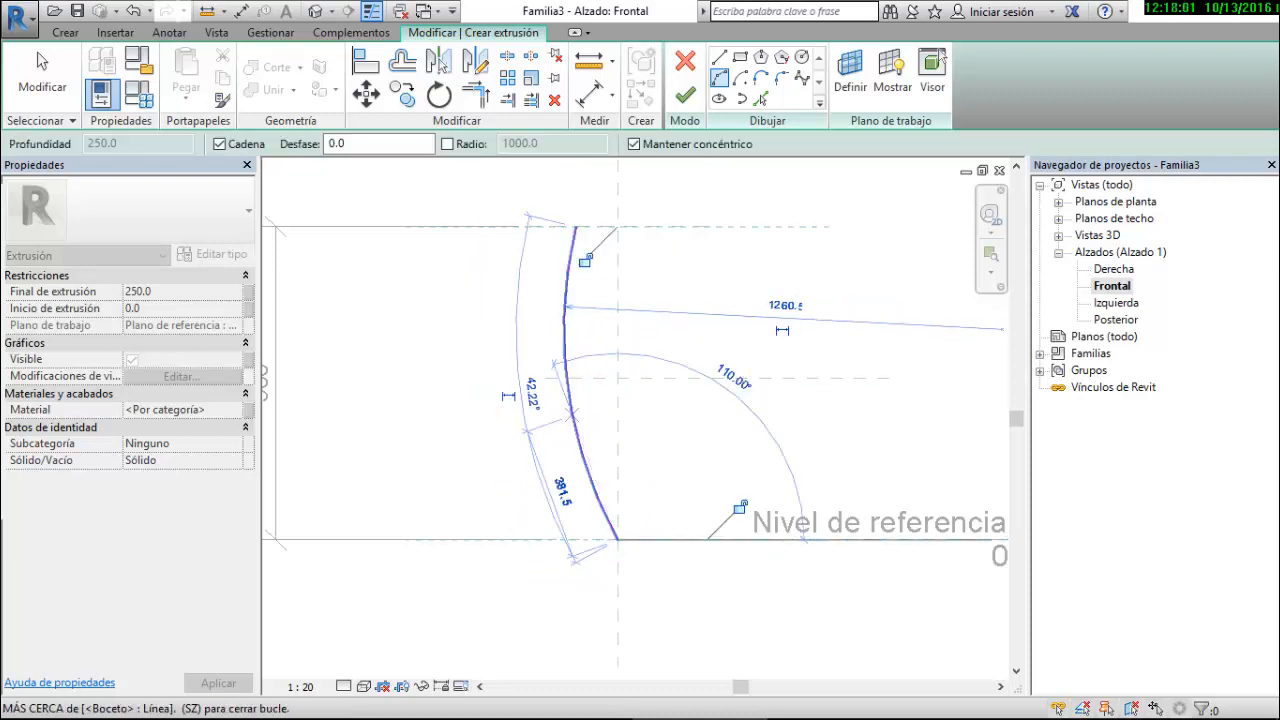
pyautogui.press('Escape')
pyautogui.press('Escape')
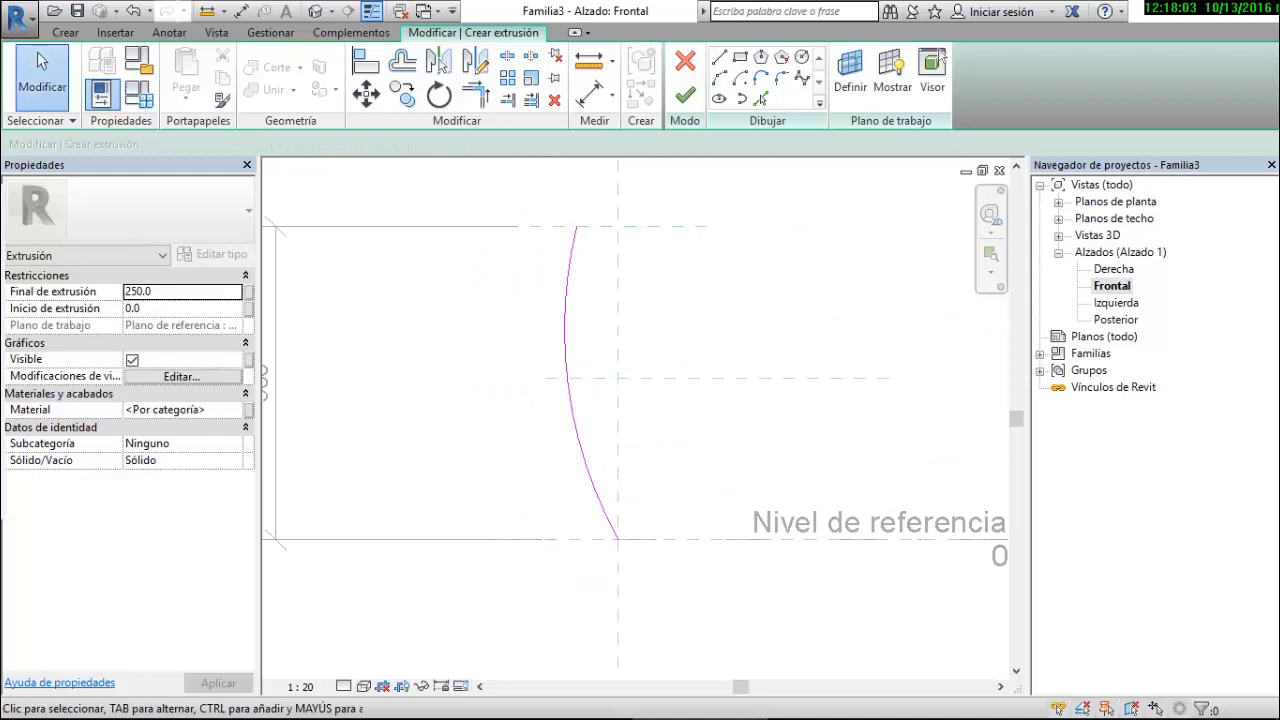
# Offset a copy of the arc 35 towards its outer, convex side
pyautogui.press('o')
pyautogui.press('f')
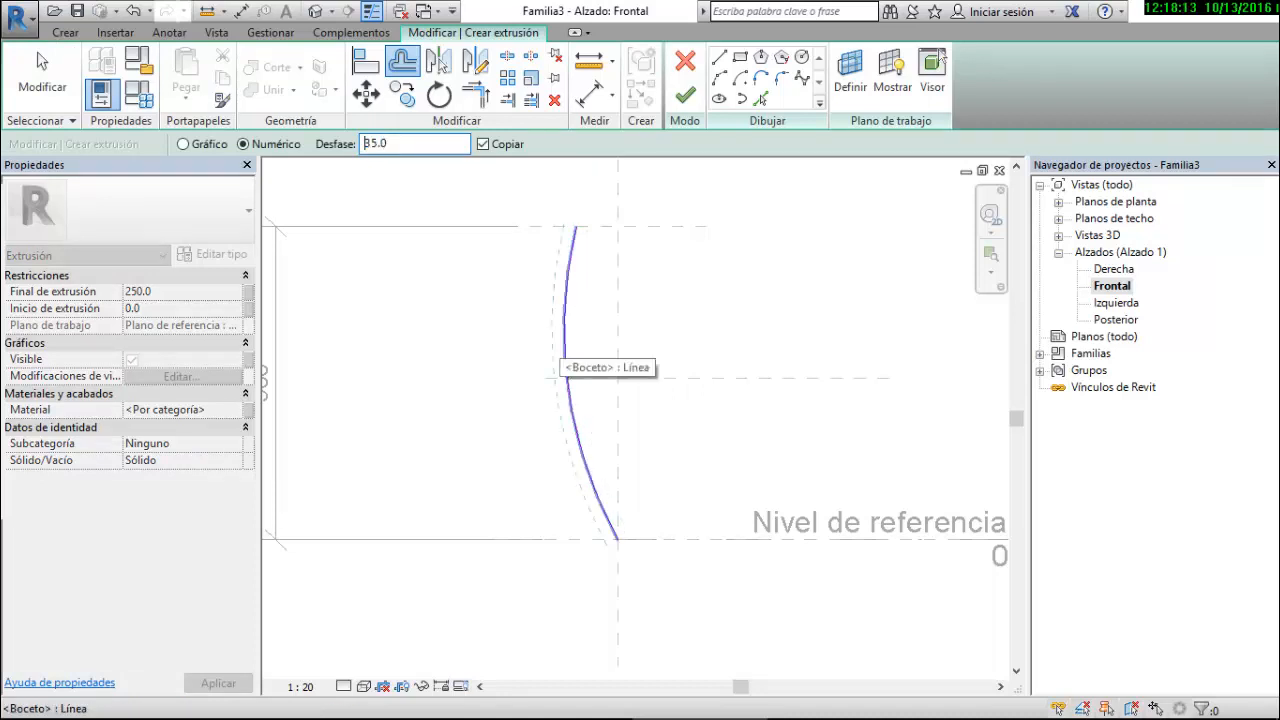
pyautogui.click(560, 362)
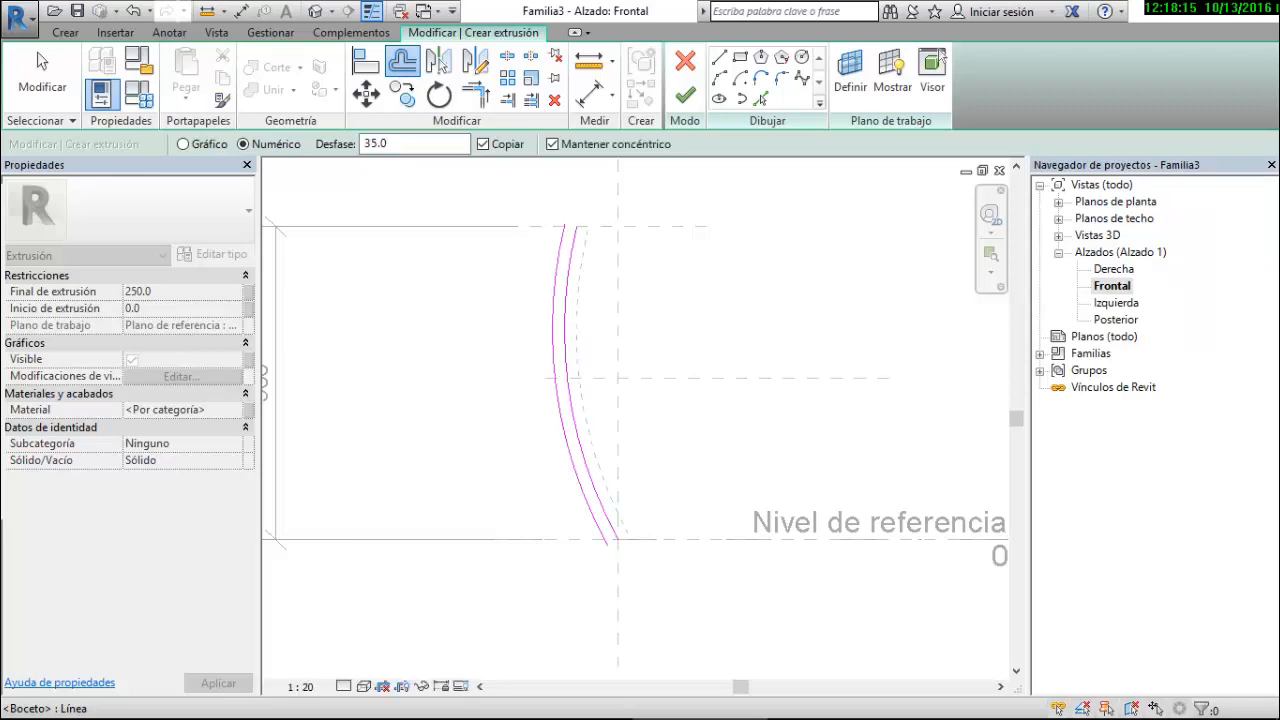
pyautogui.press('Escape')
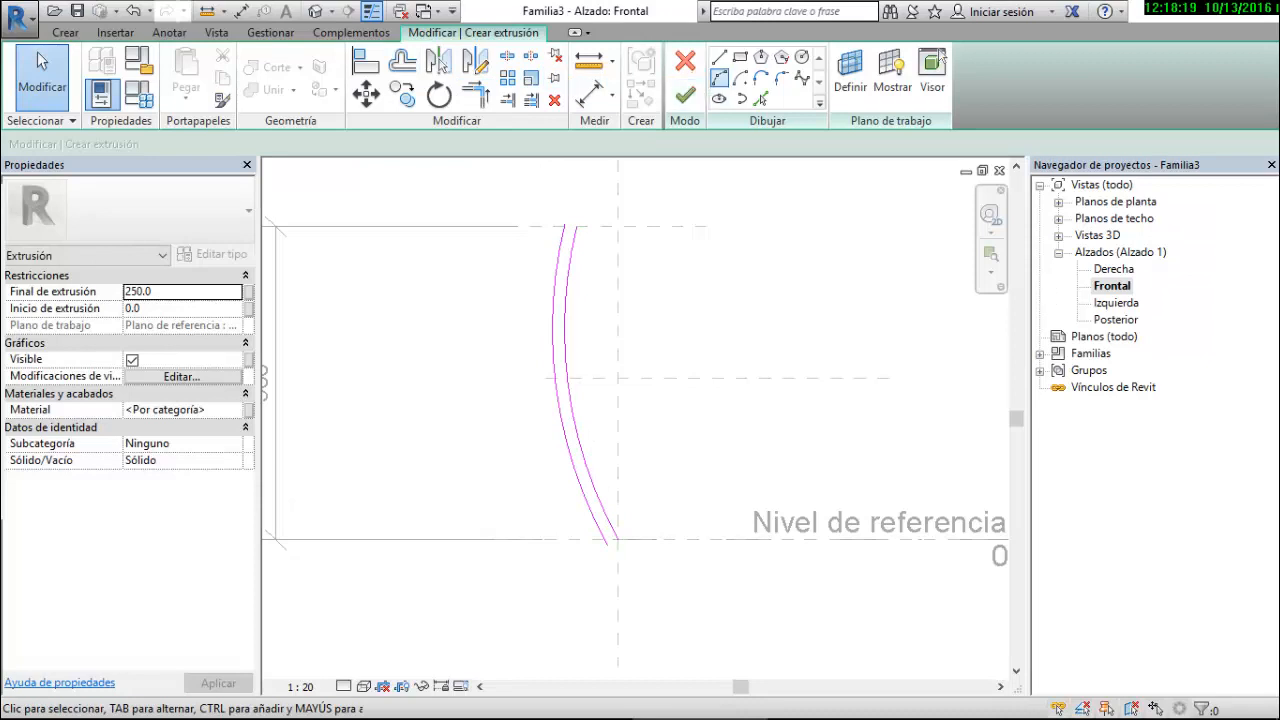
# Try a third arc of about 1597 radius on the inner side, ending at the first arc's lower endpoint
pyautogui.click(719, 77)
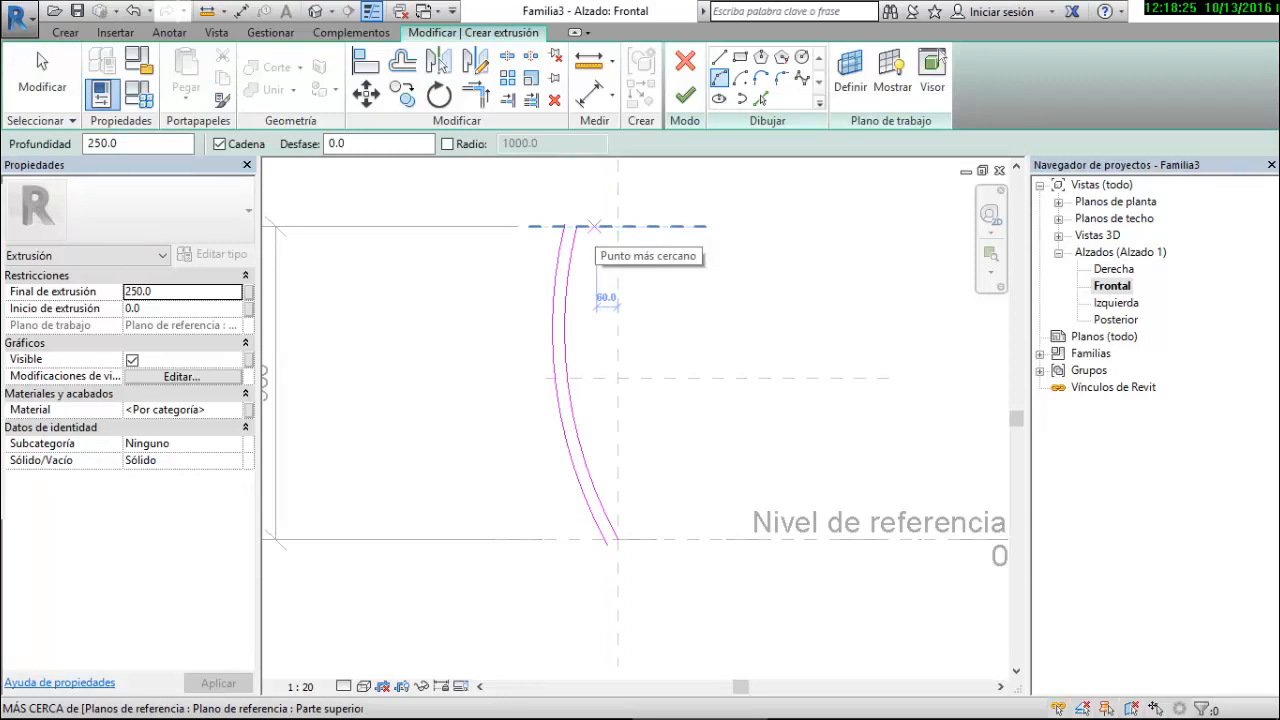
pyautogui.click(594, 226)
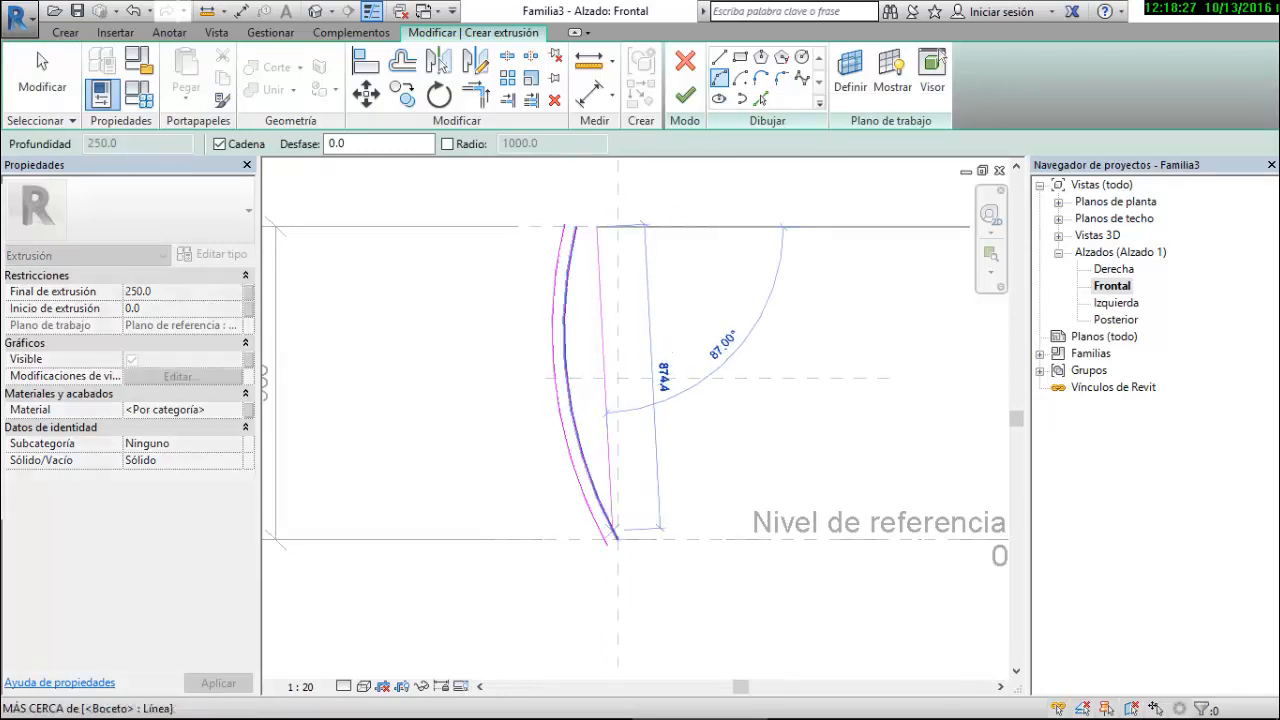
pyautogui.click(617, 541)
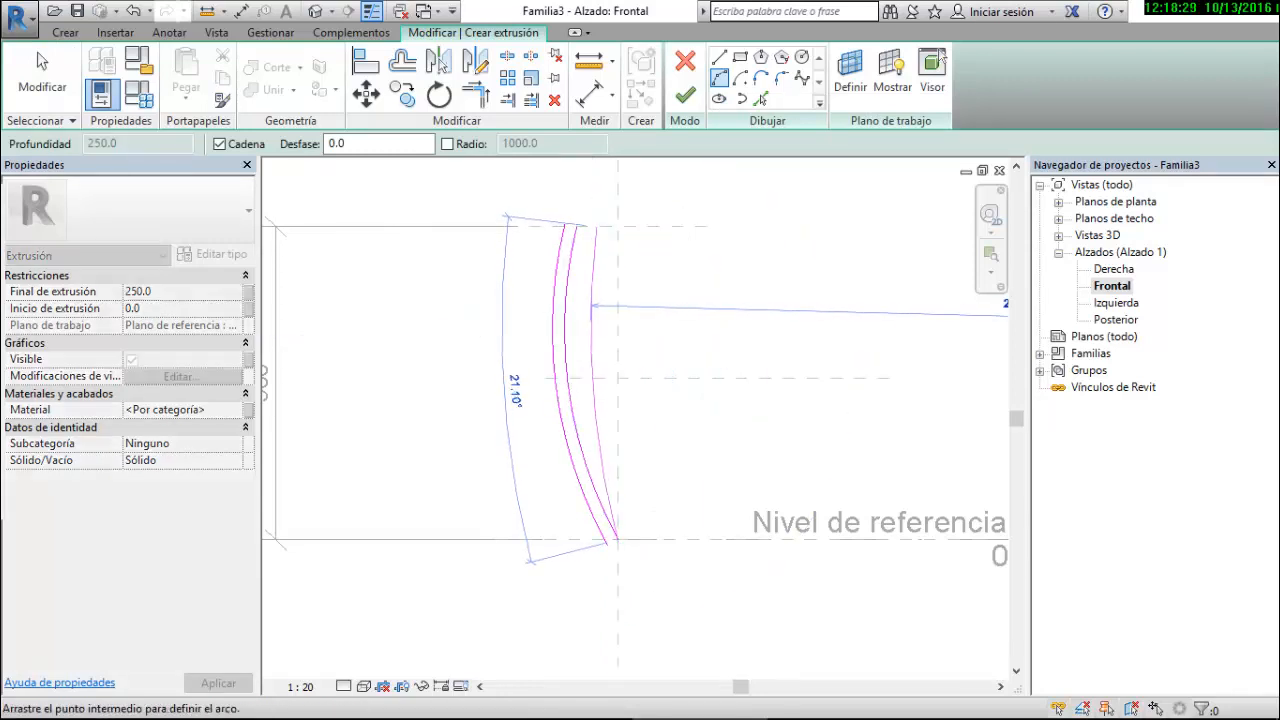
pyautogui.scroll(3, 580, 390)
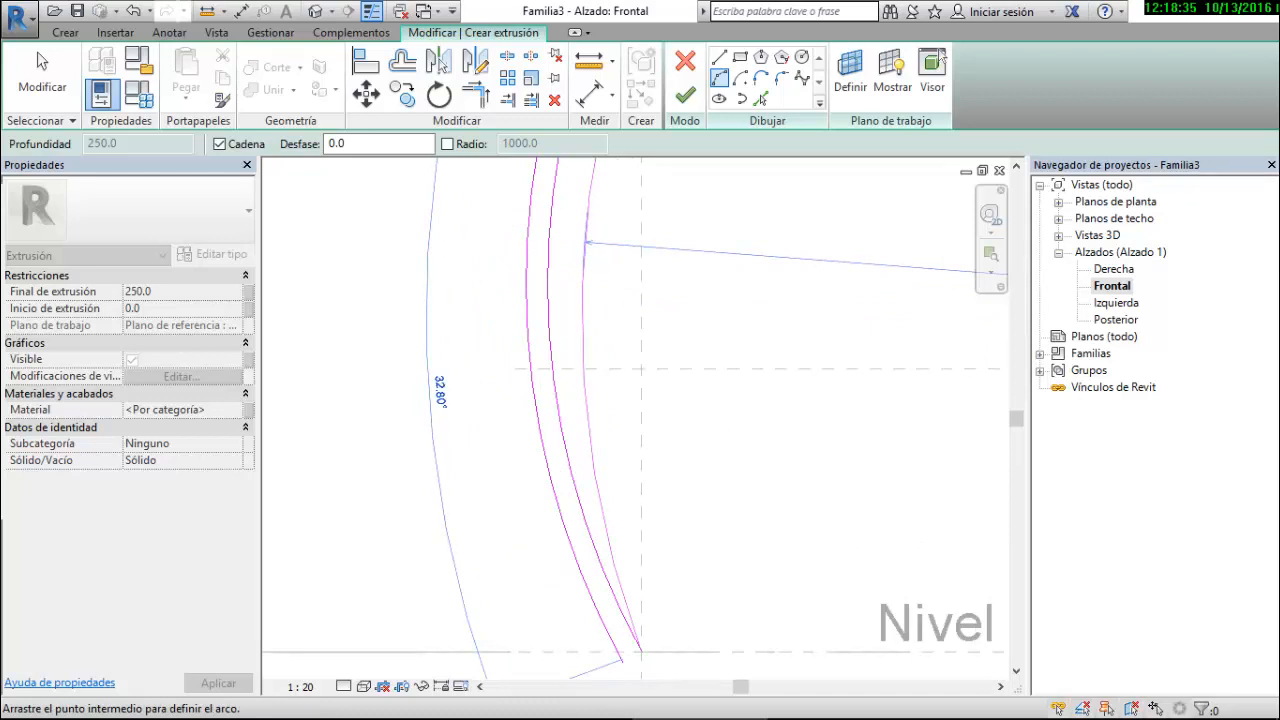
pyautogui.click(587, 242)
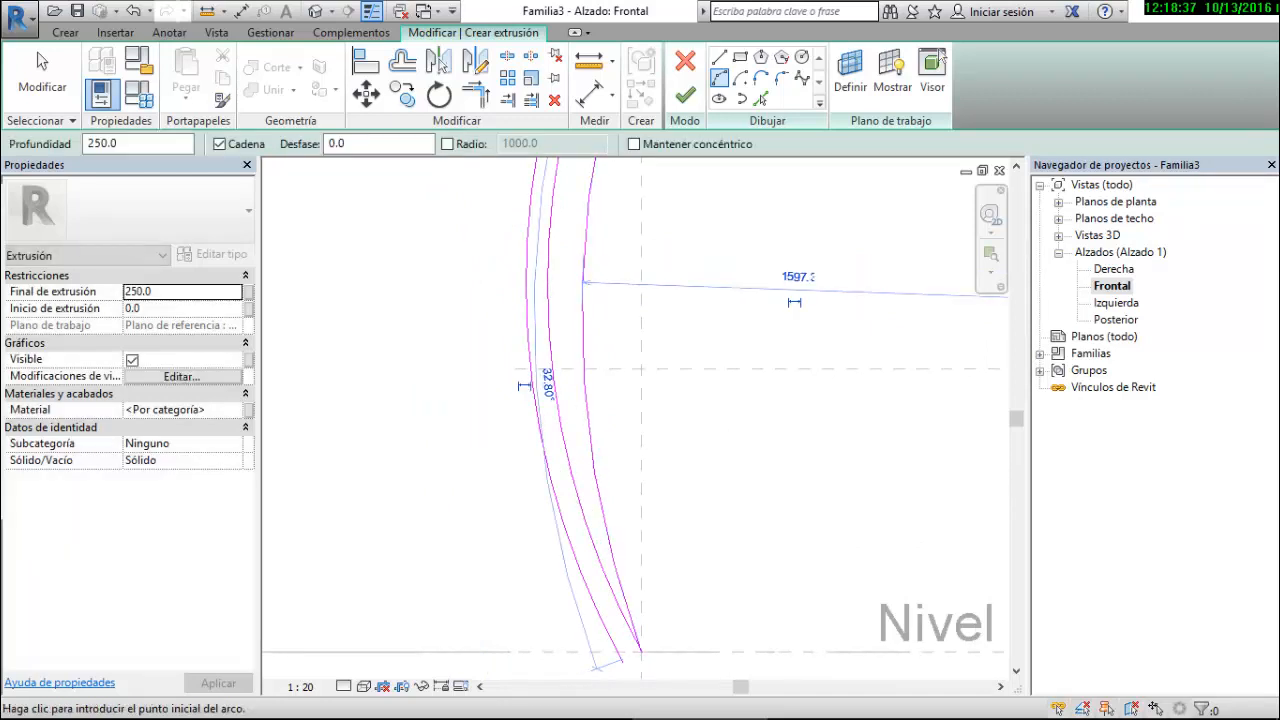
pyautogui.scroll(-2, 614, 484)
pyautogui.press('Escape')
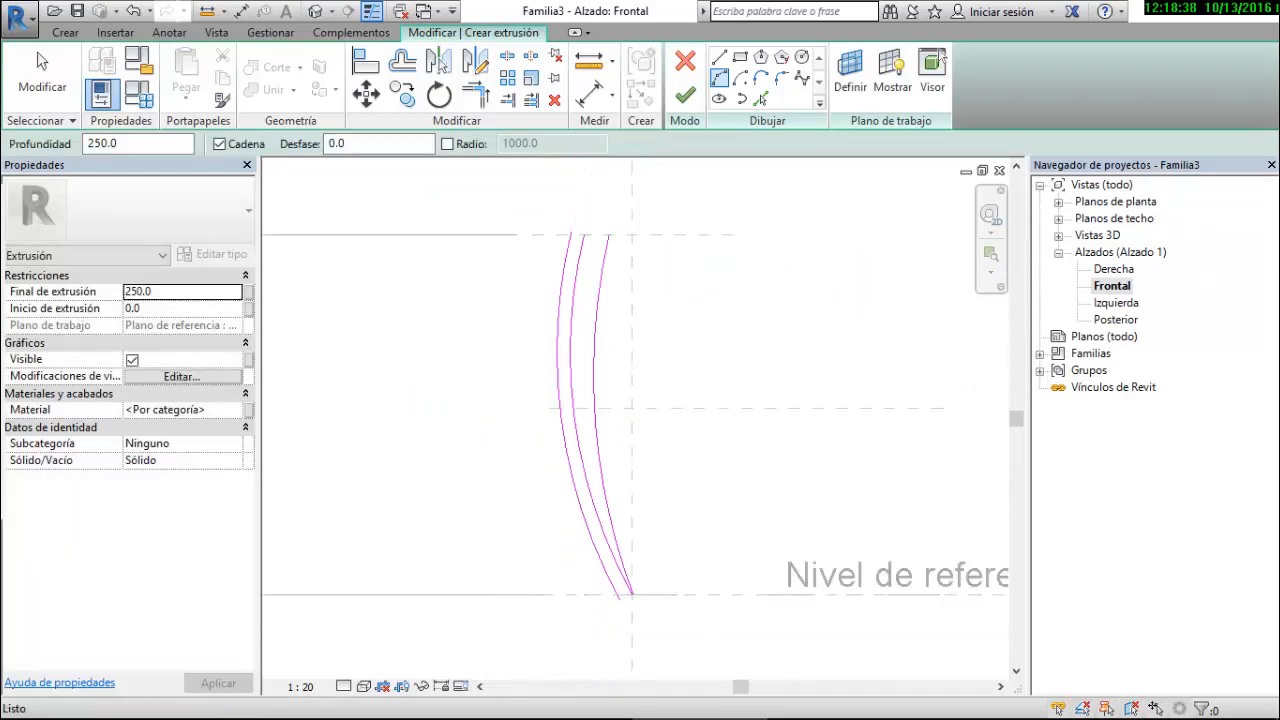
# Delete the third, innermost arc from the extrusion sketch
pyautogui.click(577, 265)
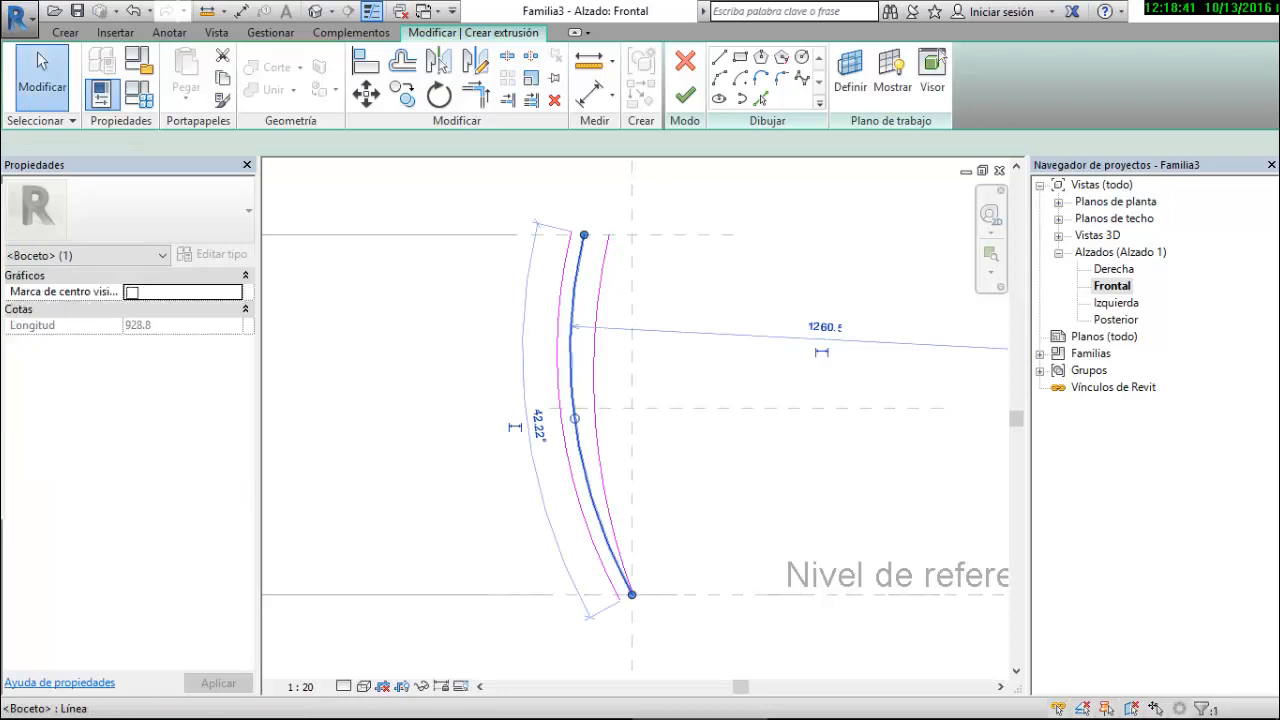
pyautogui.moveTo(584, 234); pyautogui.dragTo(584, 234)
pyautogui.press('Escape')
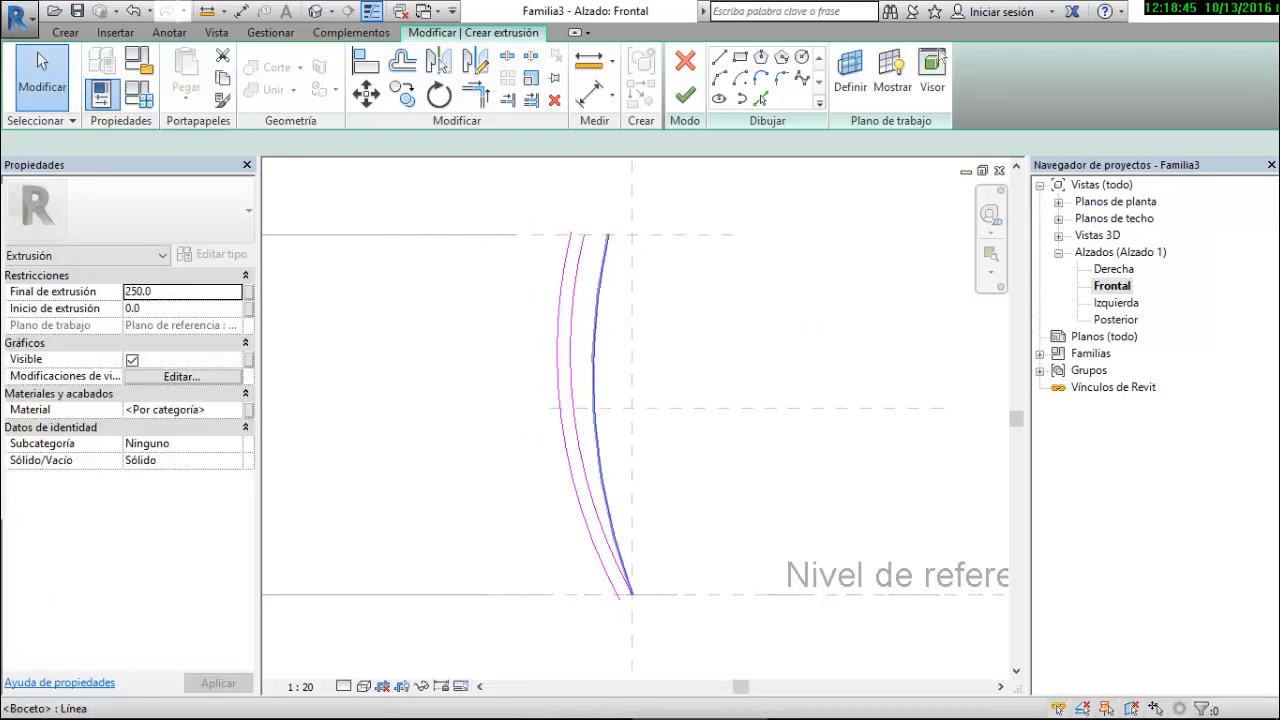
pyautogui.click(600, 280)
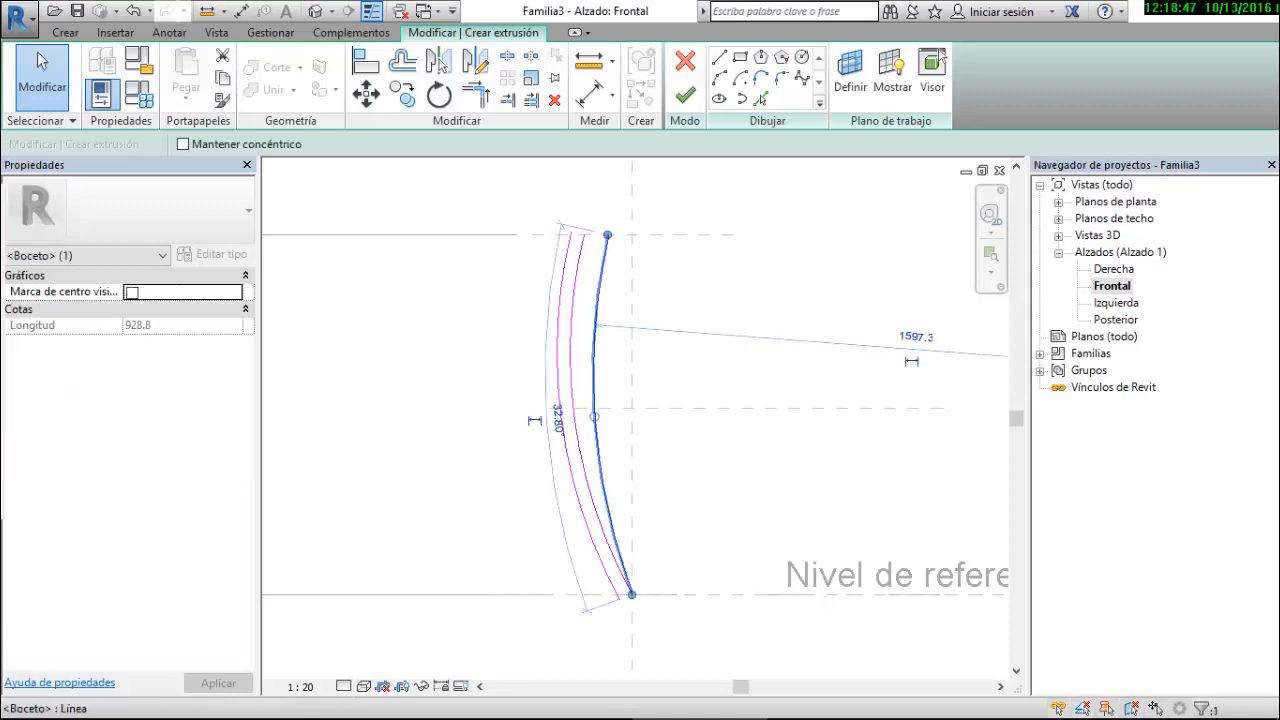
pyautogui.press('Delete')
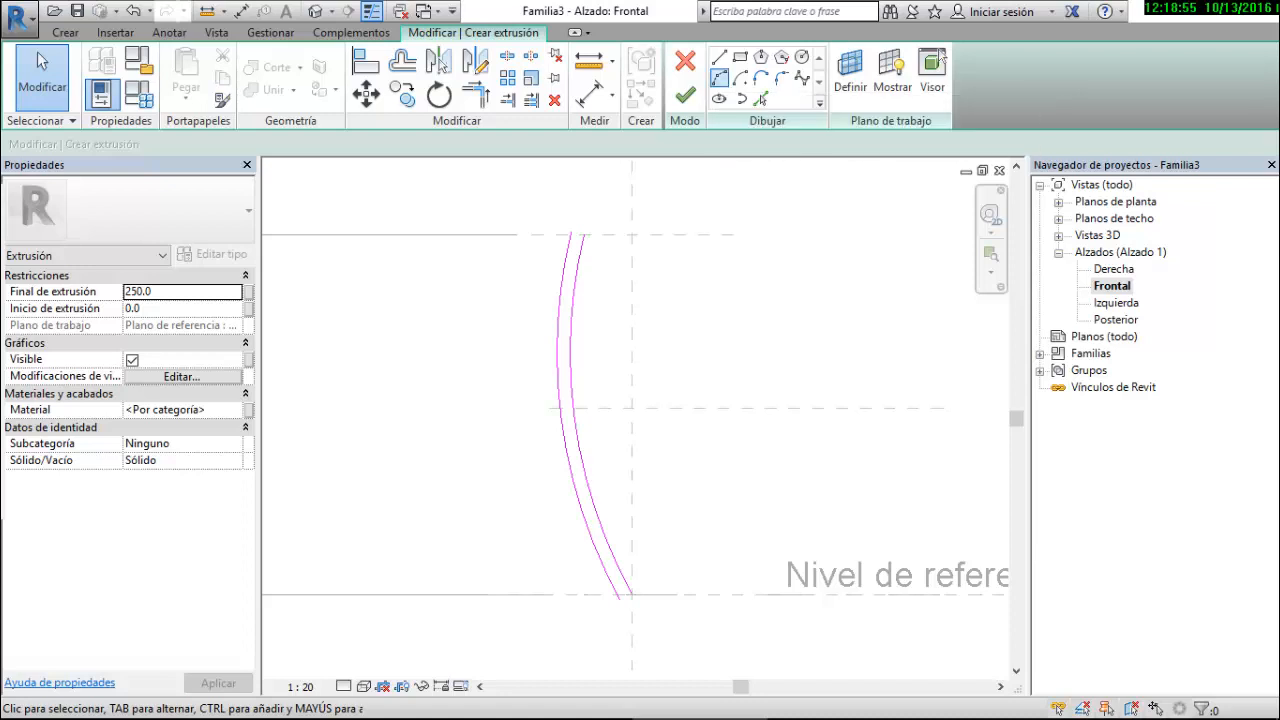
# Review the post's double curved profile in the reference photo Barandilla.bmp before continuing the arc sketch
pyautogui.click(720, 80)
pyautogui.click(820, 716)
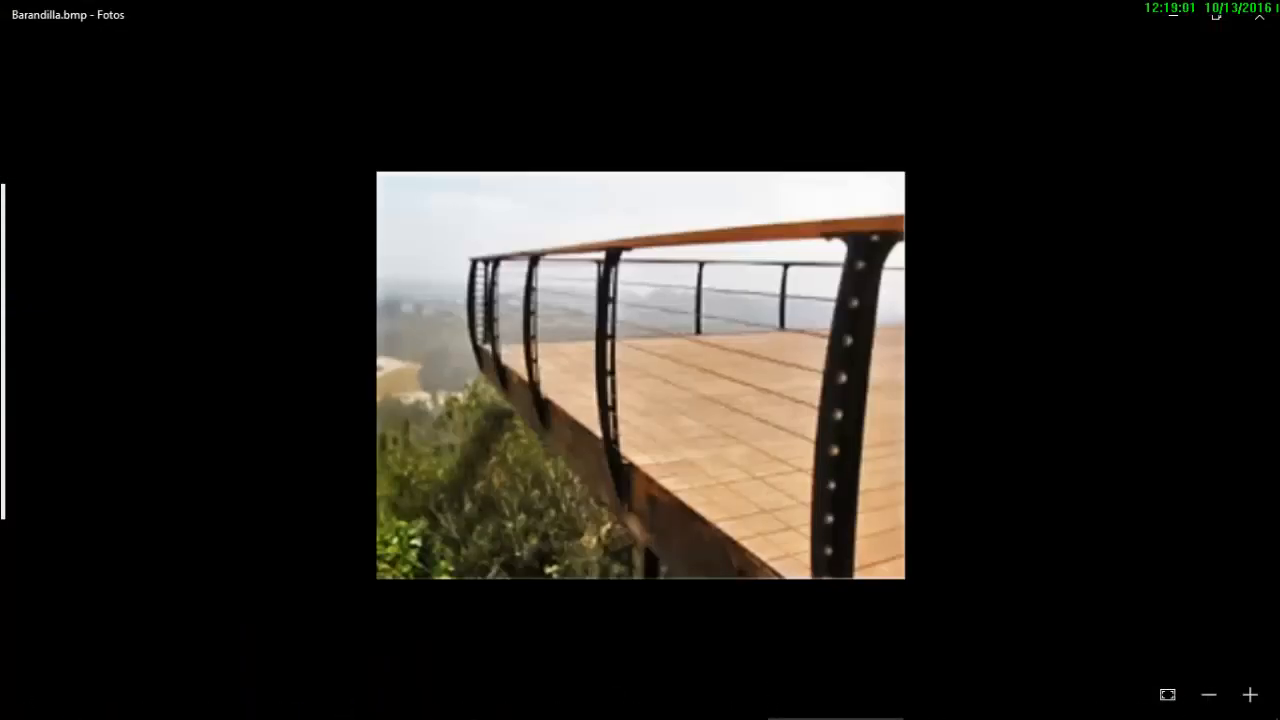
pyautogui.click(702, 700)
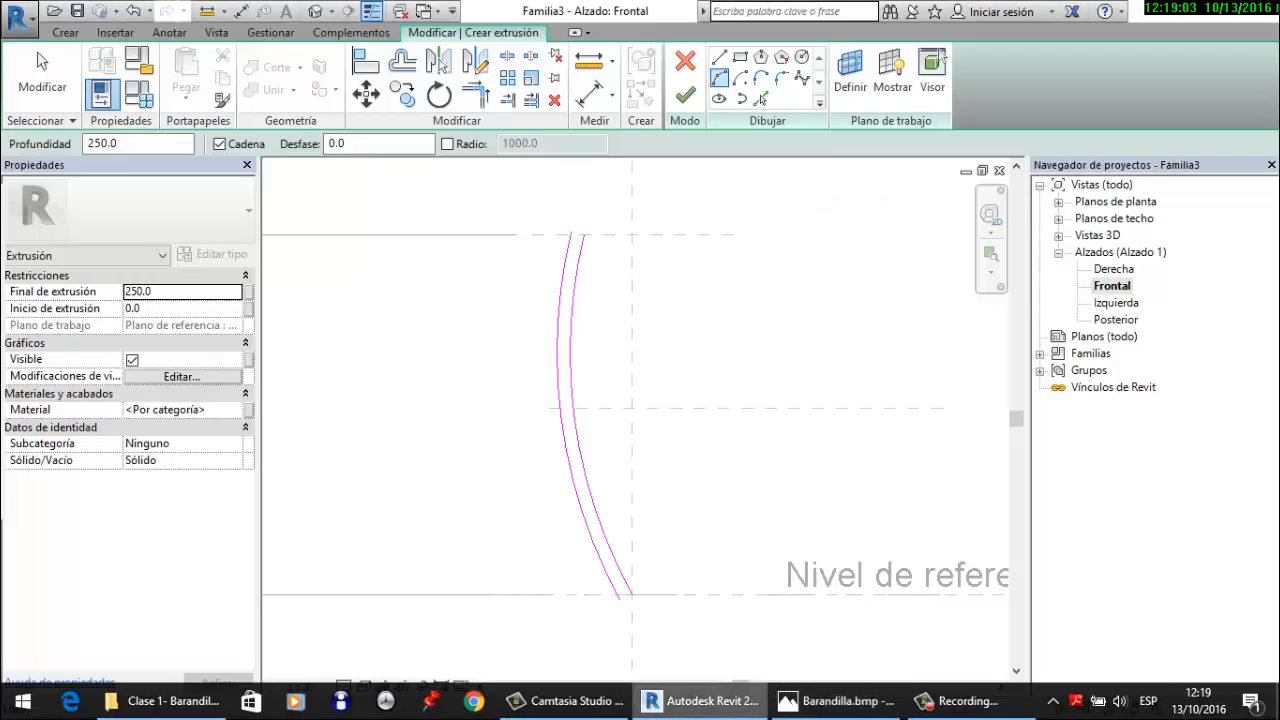
pyautogui.click(840, 700)
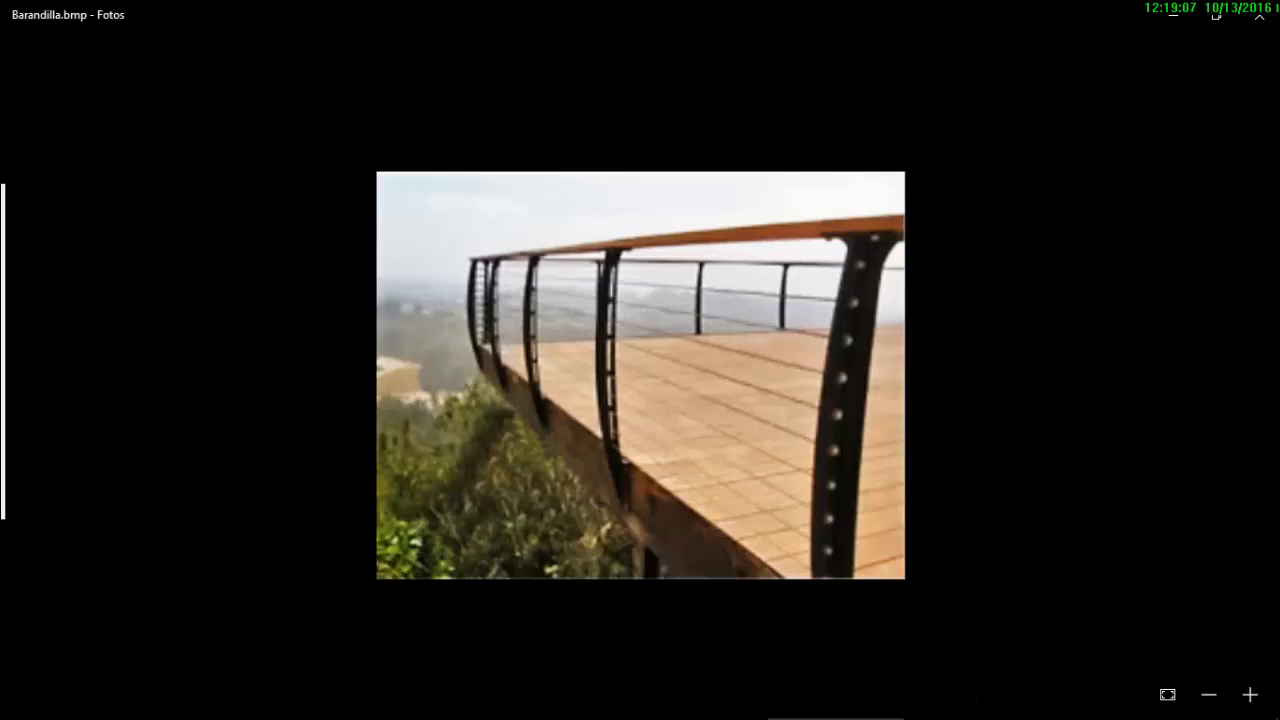
pyautogui.click(702, 700)
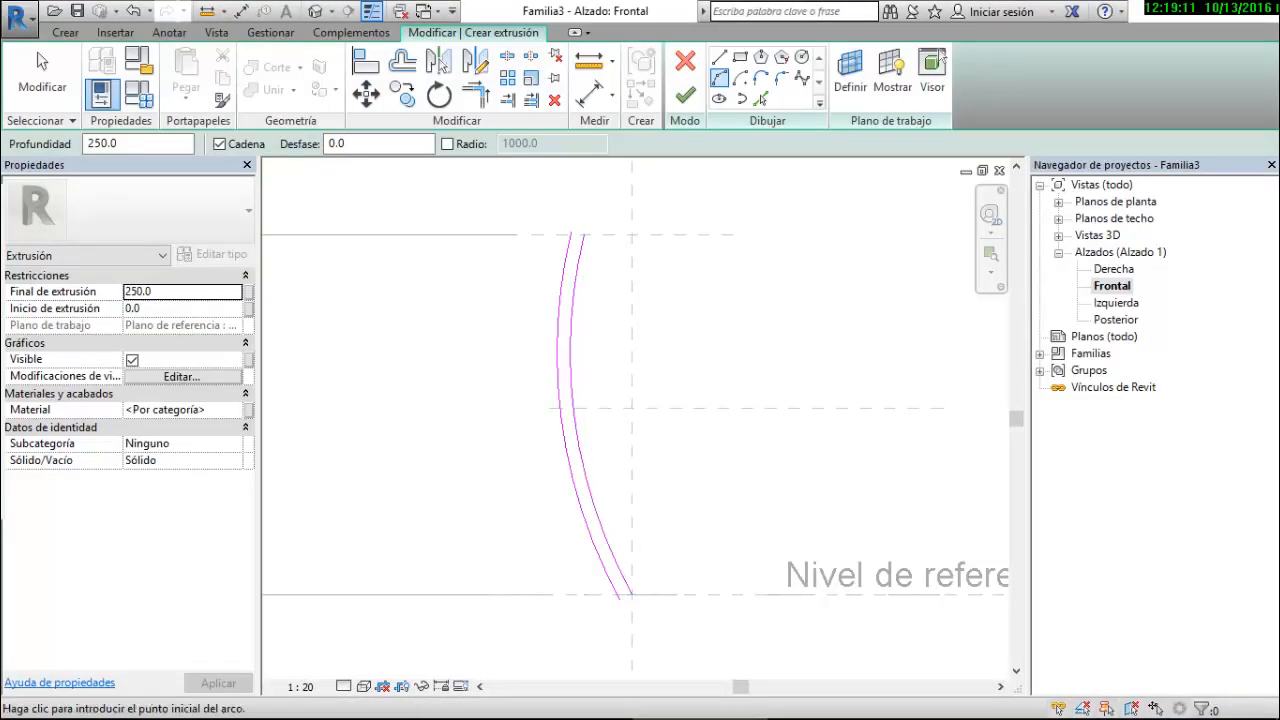
# Sketch an inner arc of about 1526 radius from Nivel de referencia, just right of centre, up to the "Parte superior de pilastra" plane
pyautogui.click(646, 594)
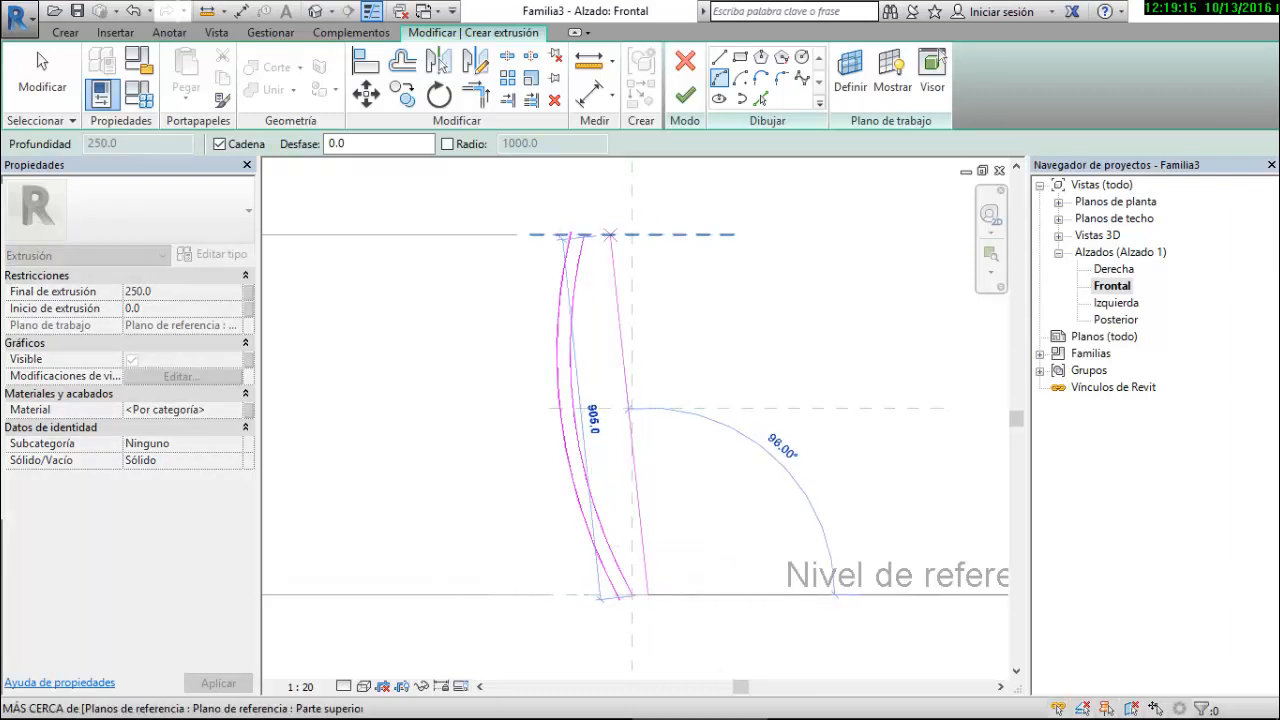
pyautogui.click(610, 234)
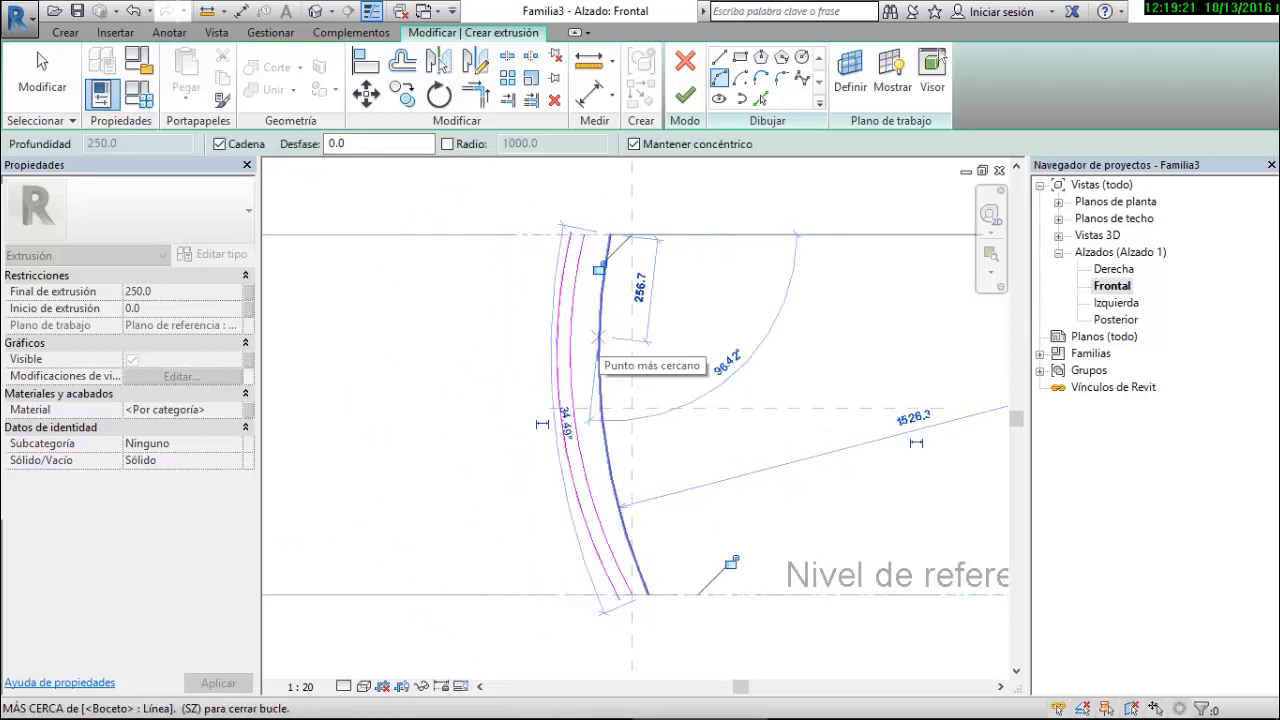
pyautogui.press('Escape')
# Offset a copy of the new inner arc 35 to its right, concave side
pyautogui.press('o')
pyautogui.press('f')
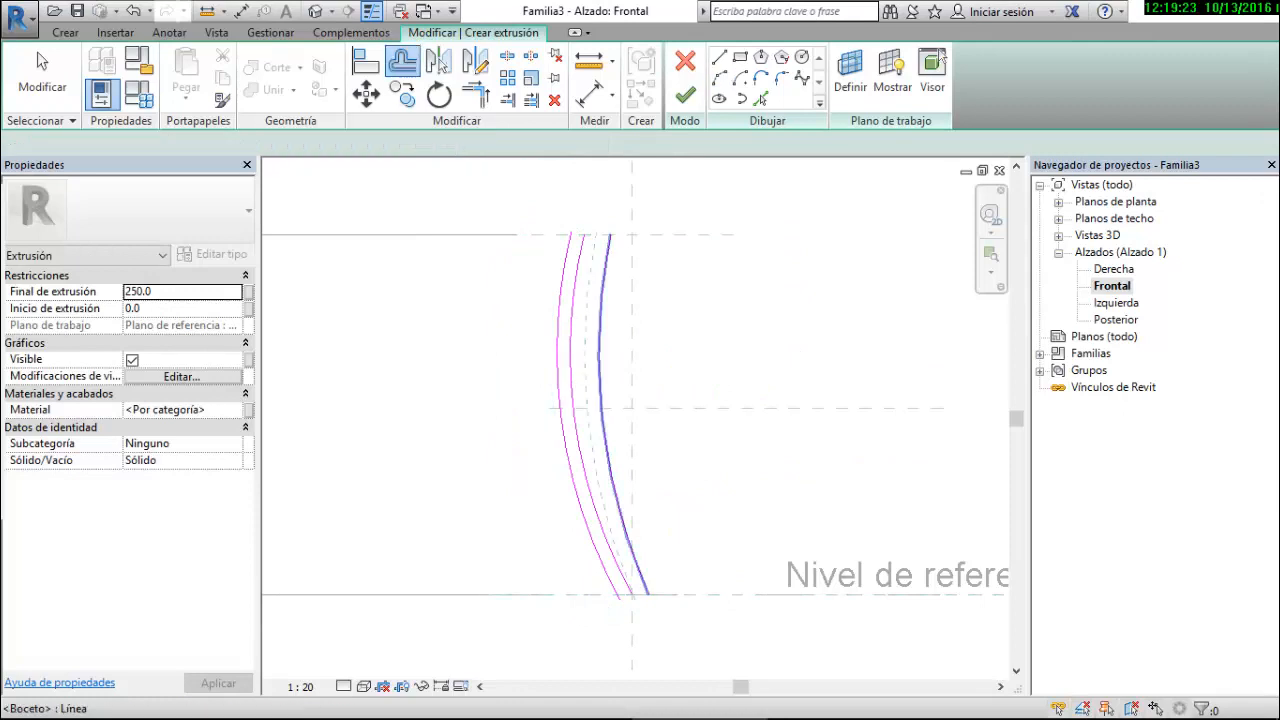
pyautogui.click(603, 368)
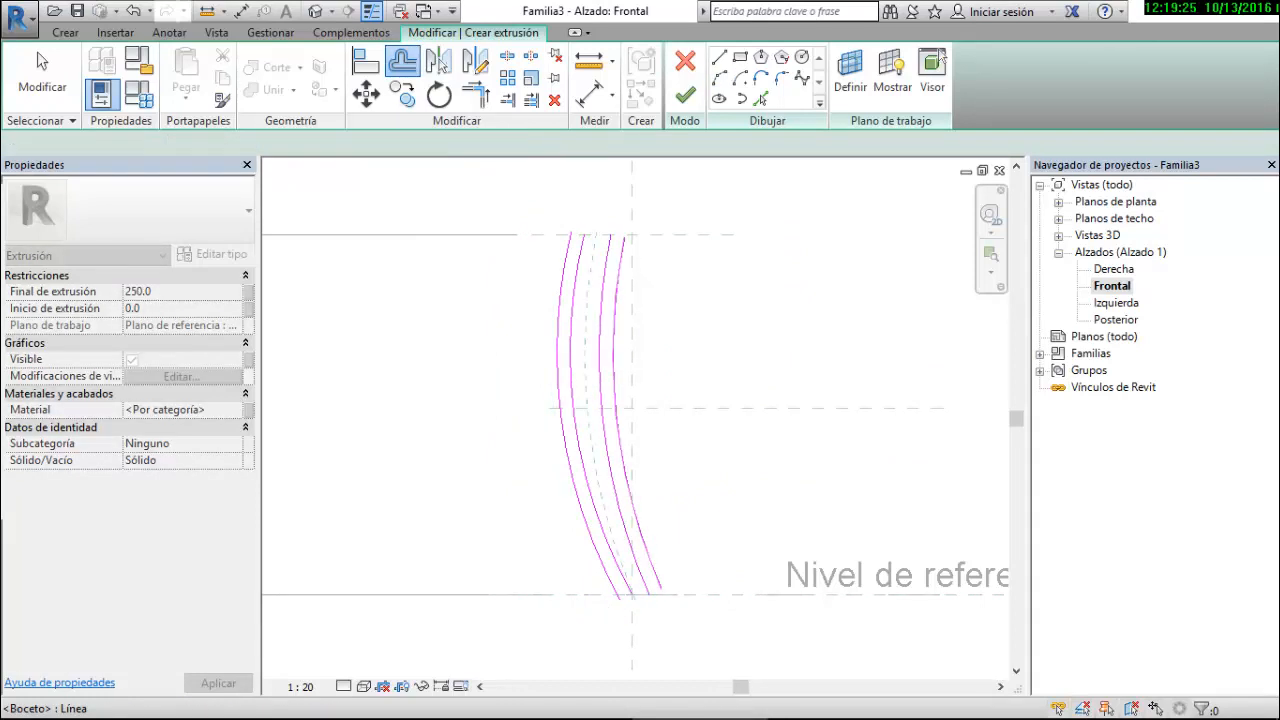
pyautogui.press('Escape')
pyautogui.press('Escape')
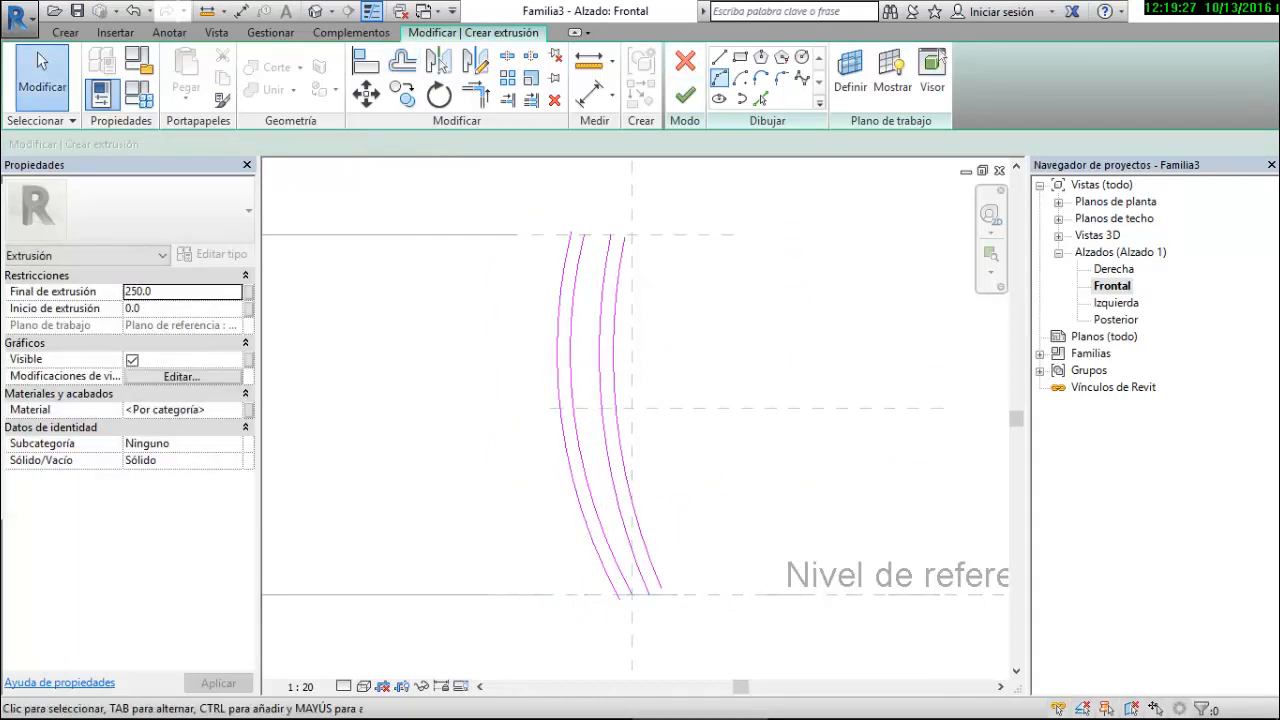
# Create a sketch line from the "Parte superior de pilastra" reference plane across the arcs' upper ends, ready for corner trimming
pyautogui.click(719, 57)
pyautogui.click(761, 99)
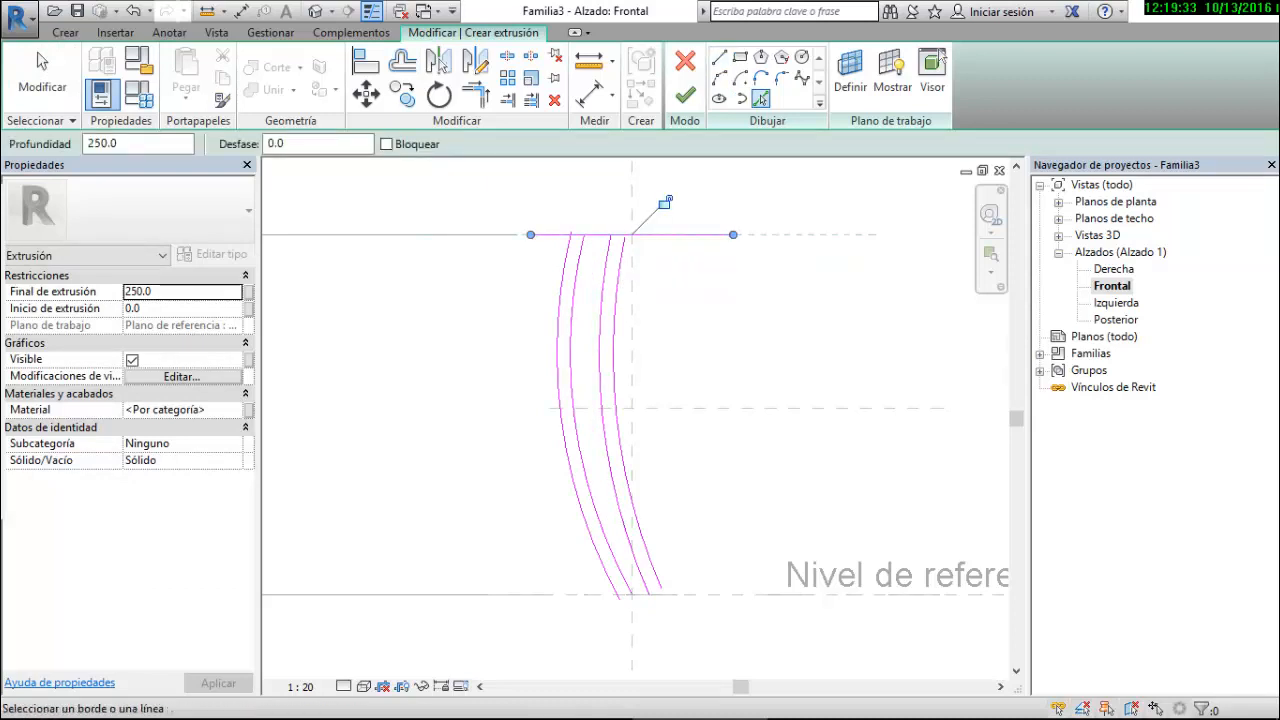
pyautogui.press('o')
pyautogui.press('f')
pyautogui.click(561, 280)
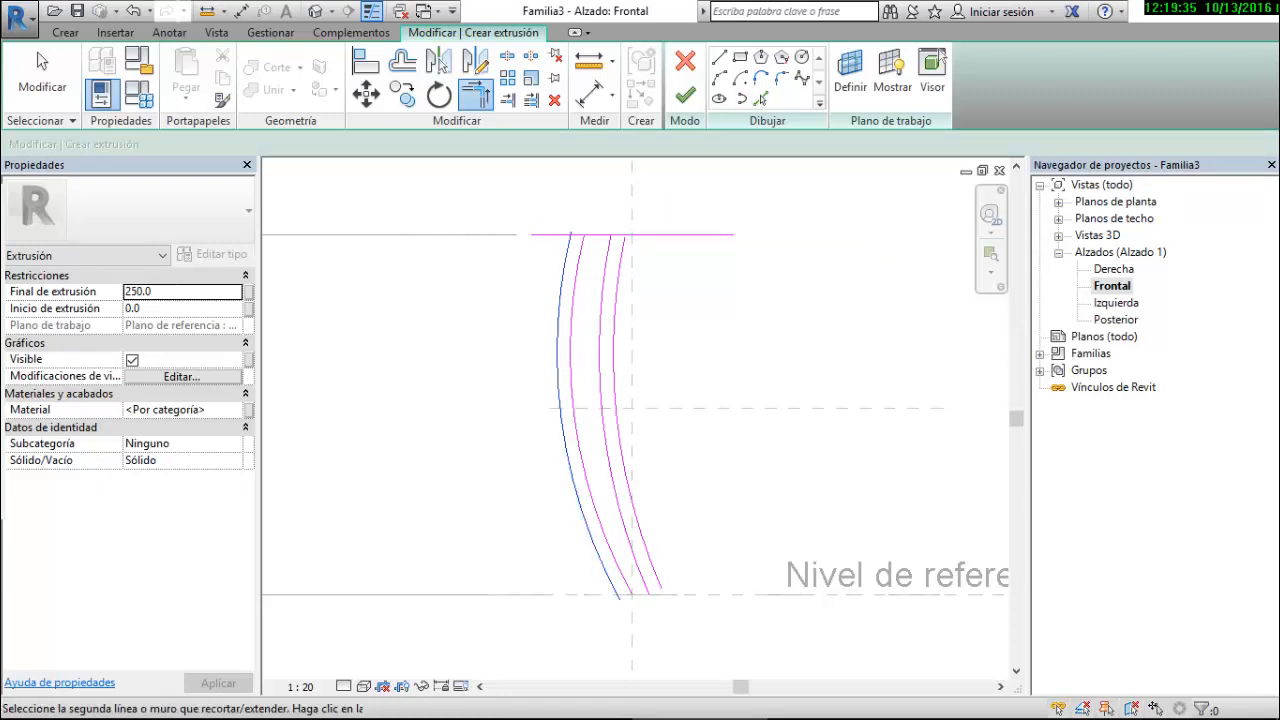
pyautogui.click(550, 235)
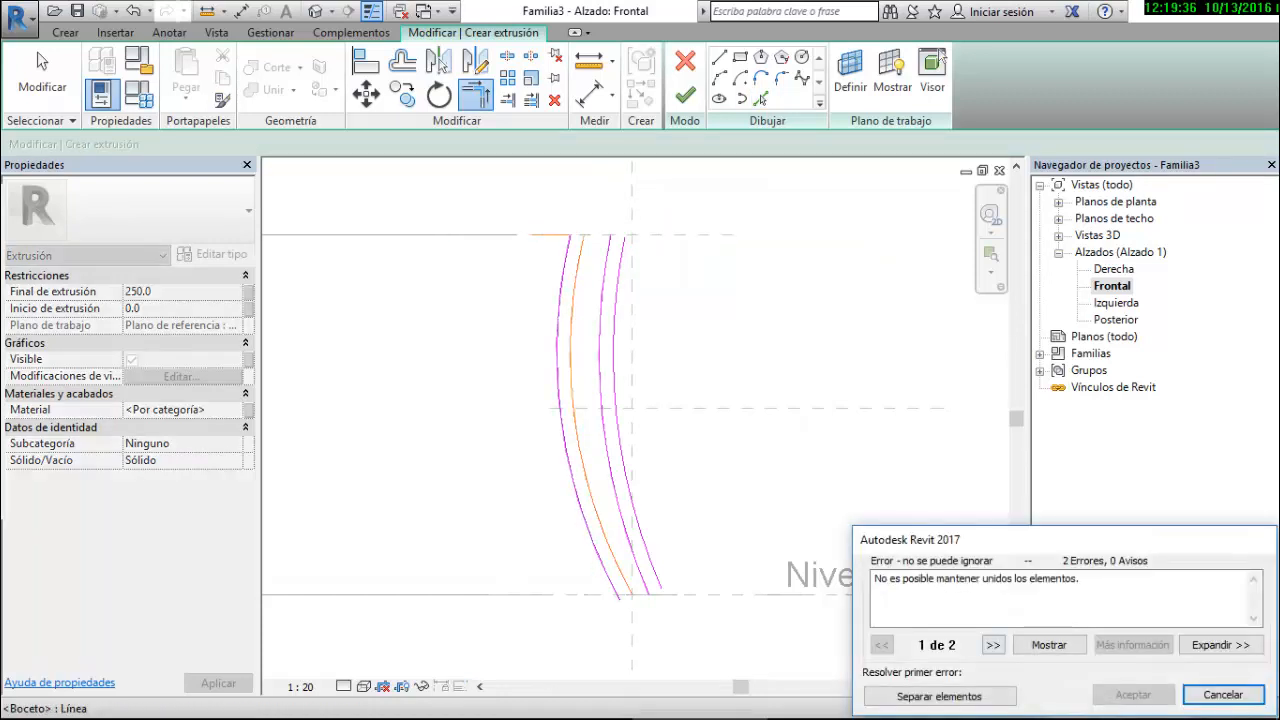
pyautogui.press('Escape')
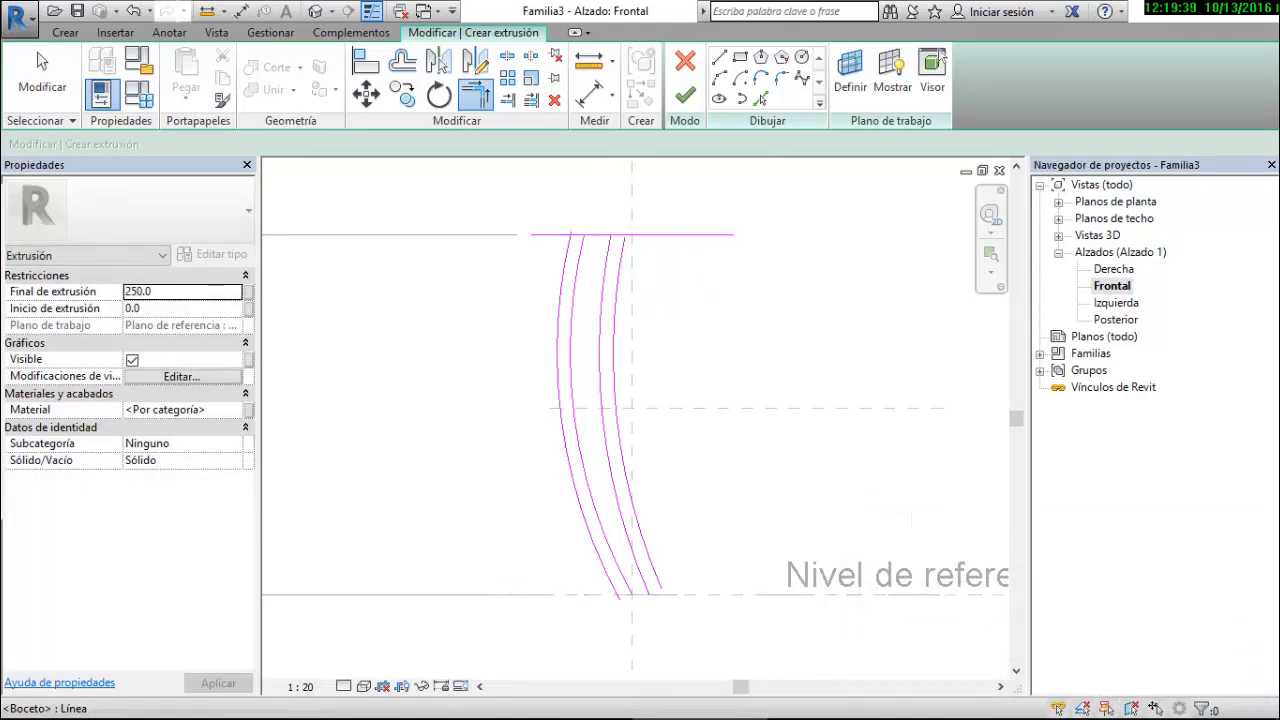
# Trim the upper sketch line to corners with the outermost left and outermost right arcs, keeping the segment between them
pyautogui.scroll(3, 577, 233)
pyautogui.click(577, 236)
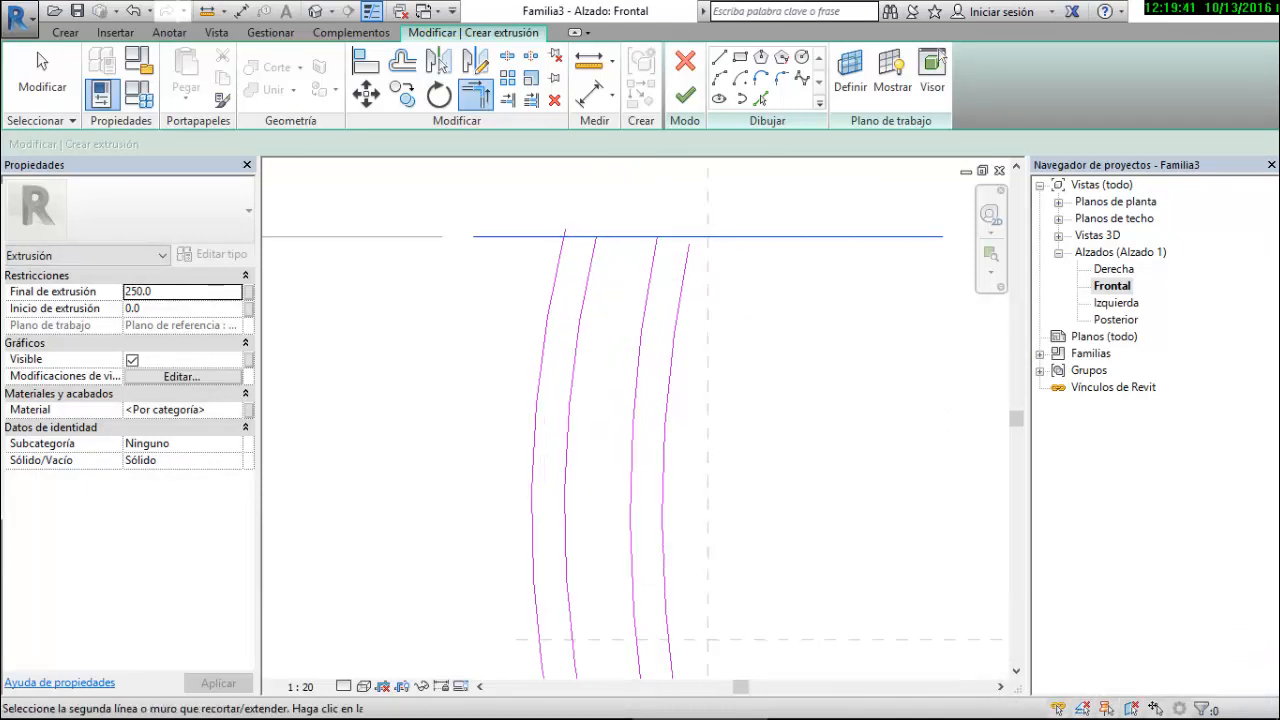
pyautogui.click(556, 283)
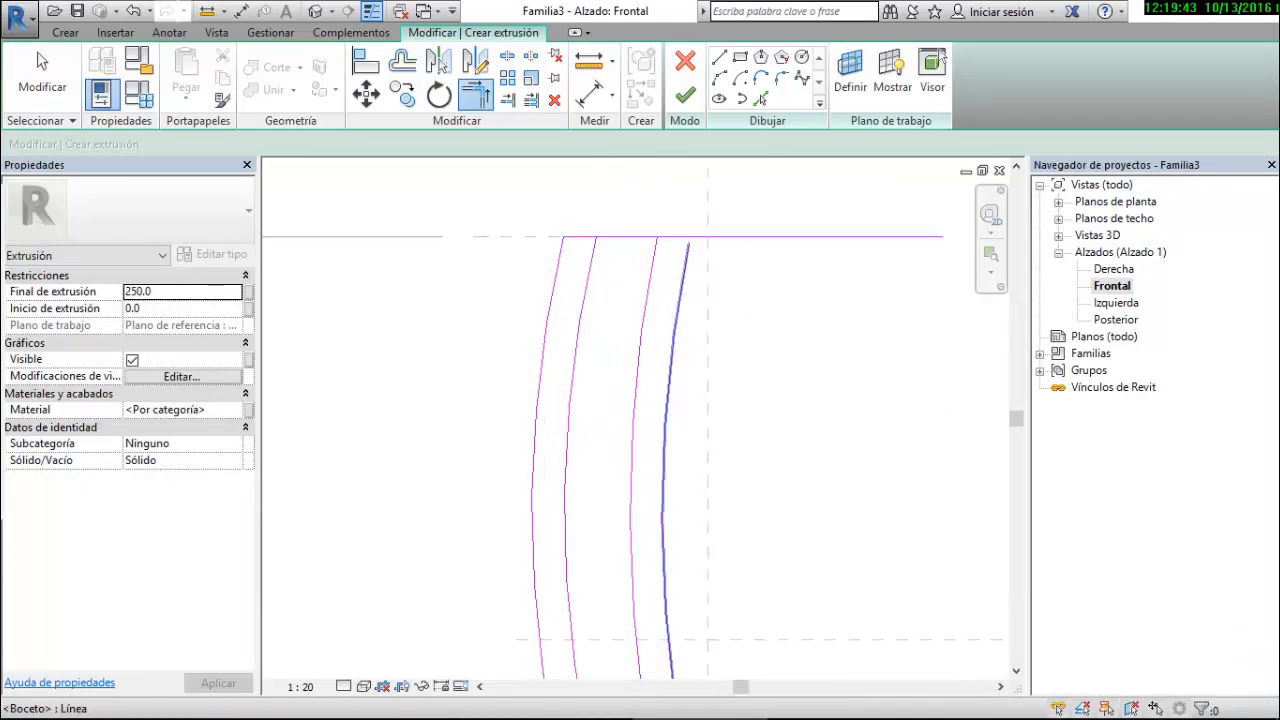
pyautogui.click(668, 400)
pyautogui.click(630, 237)
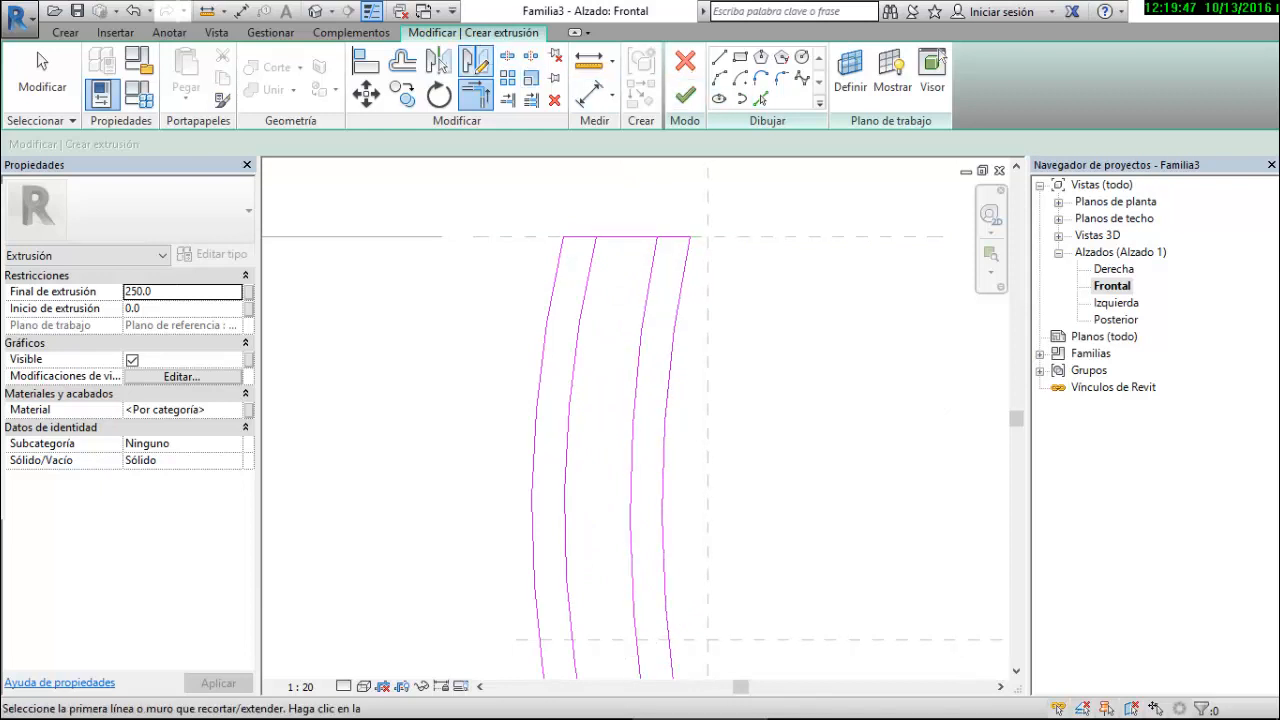
# Offset a copy of the upper line 35 downward and trim it to corners with the two inner arcs
pyautogui.click(402, 62)
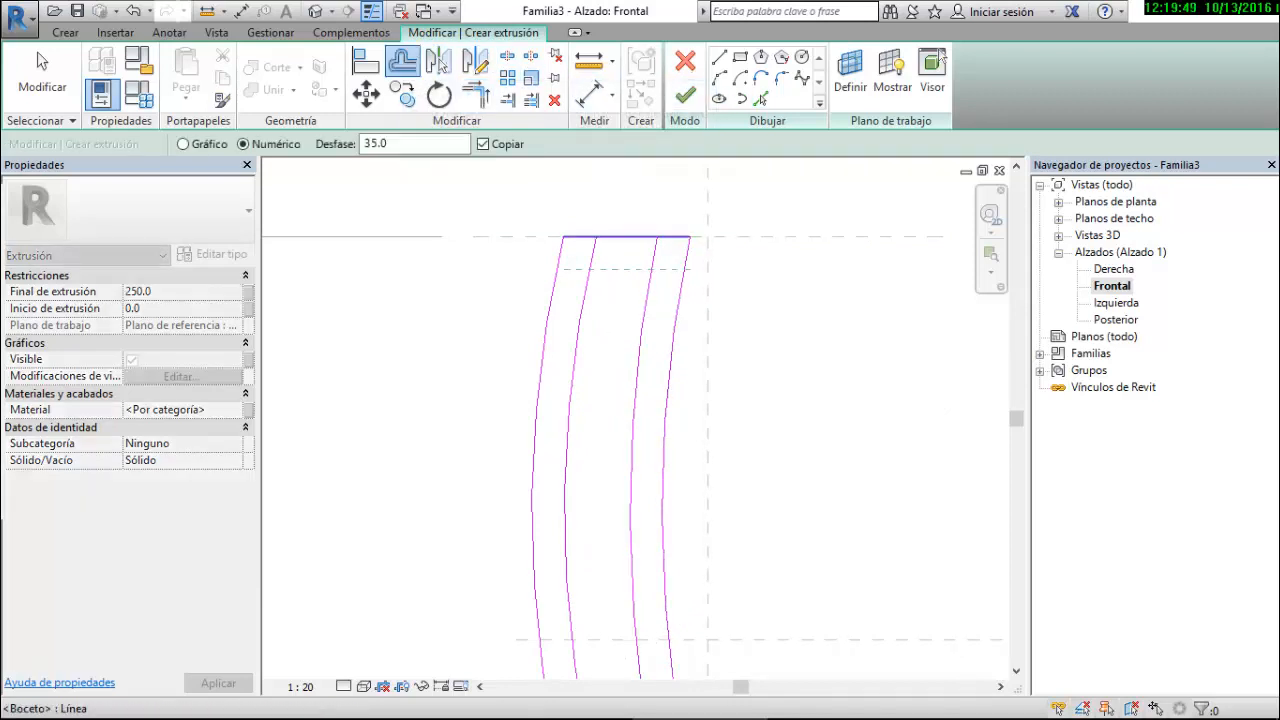
pyautogui.click(628, 240)
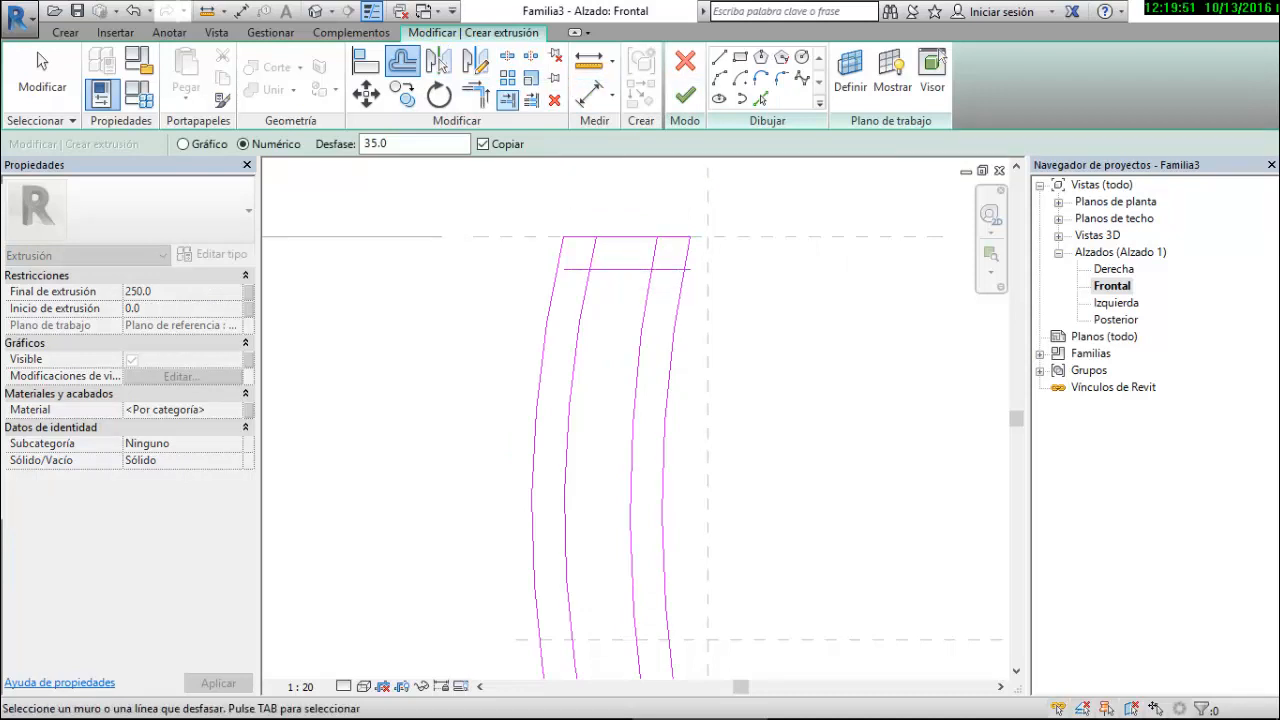
pyautogui.click(475, 95)
pyautogui.click(621, 269)
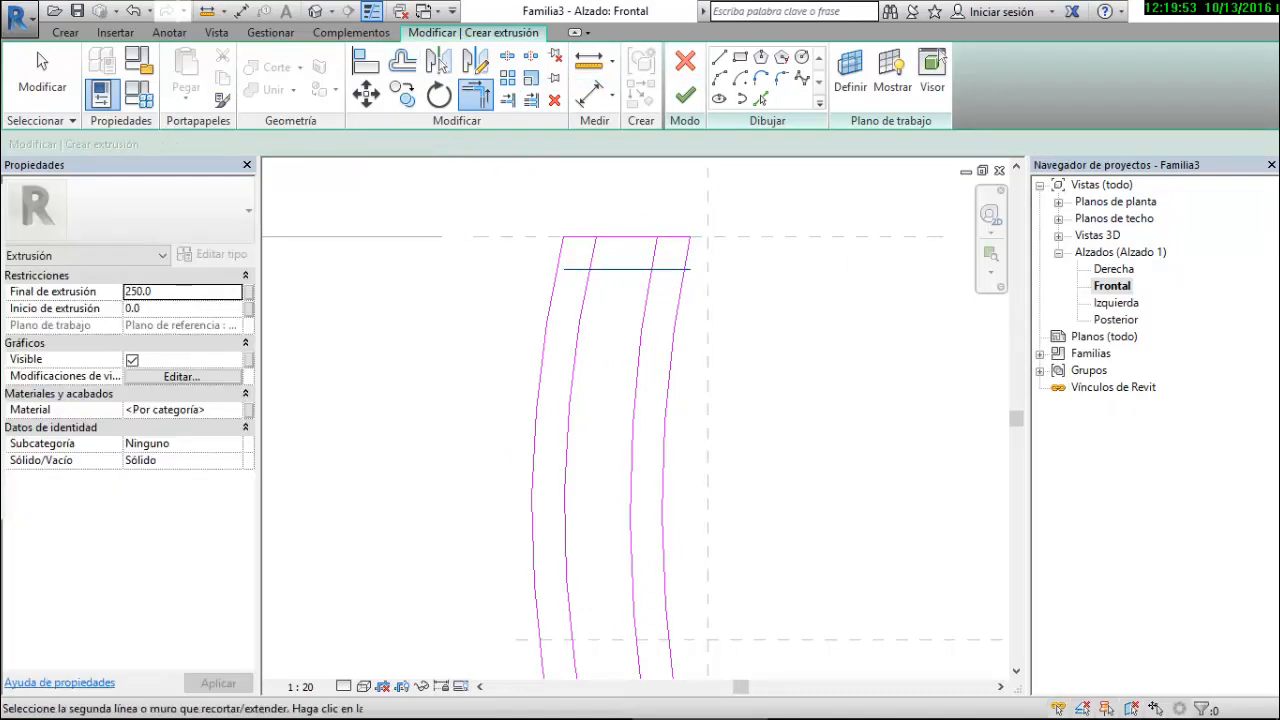
pyautogui.click(585, 295)
pyautogui.click(620, 269)
pyautogui.click(645, 305)
# Create a sketch line from the reference plane at Nivel de referencia and extend the outermost right arc to meet it, separating the joined elements
pyautogui.scroll(-2, 681, 199)
pyautogui.scroll(-2, 650, 204)
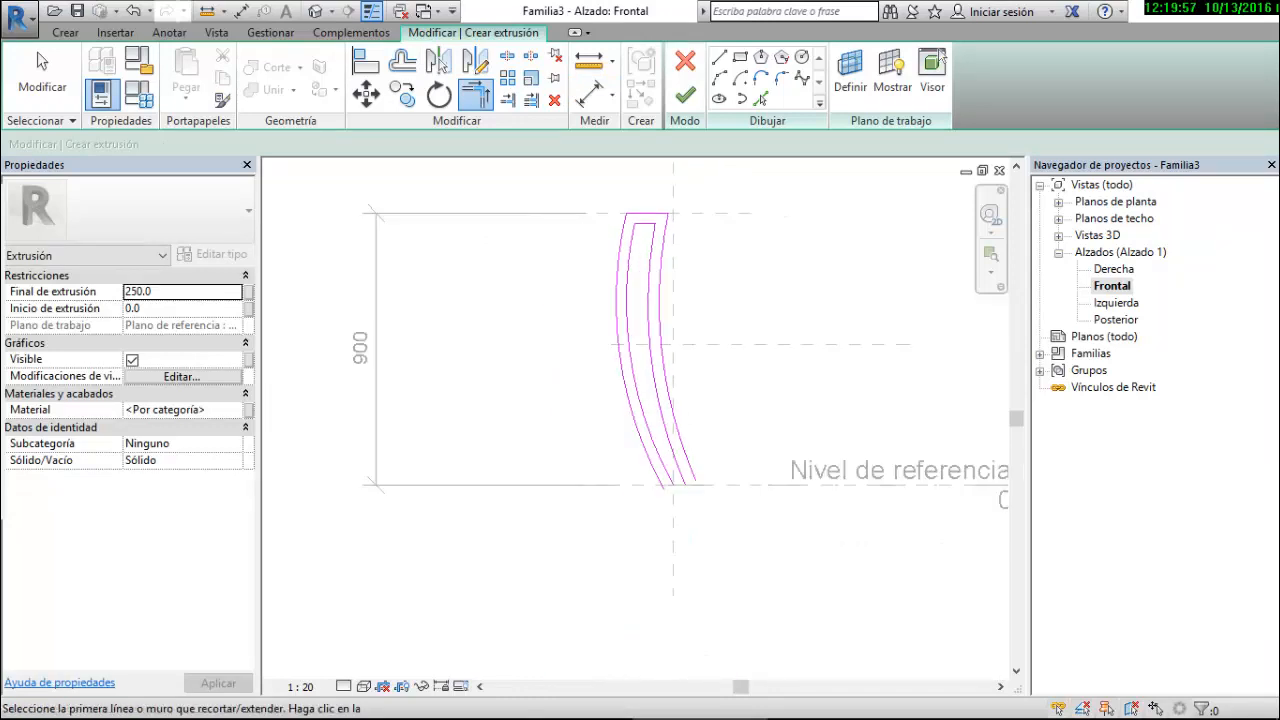
pyautogui.scroll(3, 698, 492)
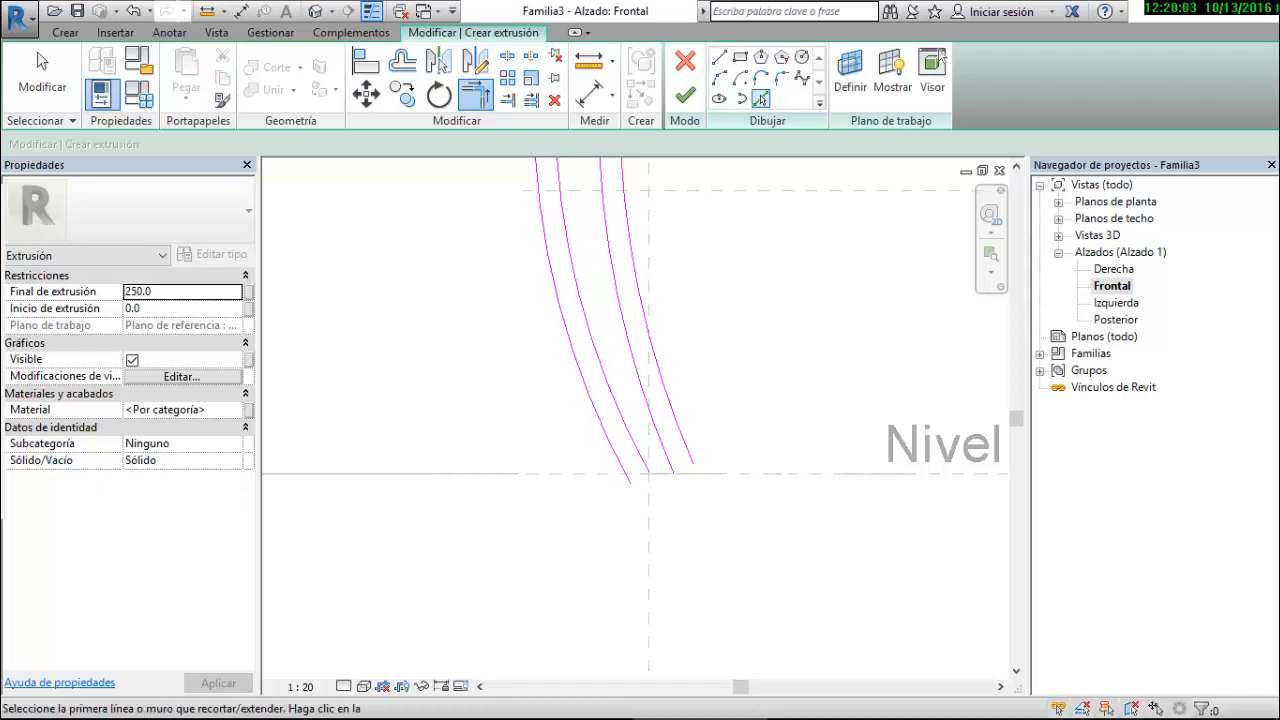
pyautogui.press('Escape')
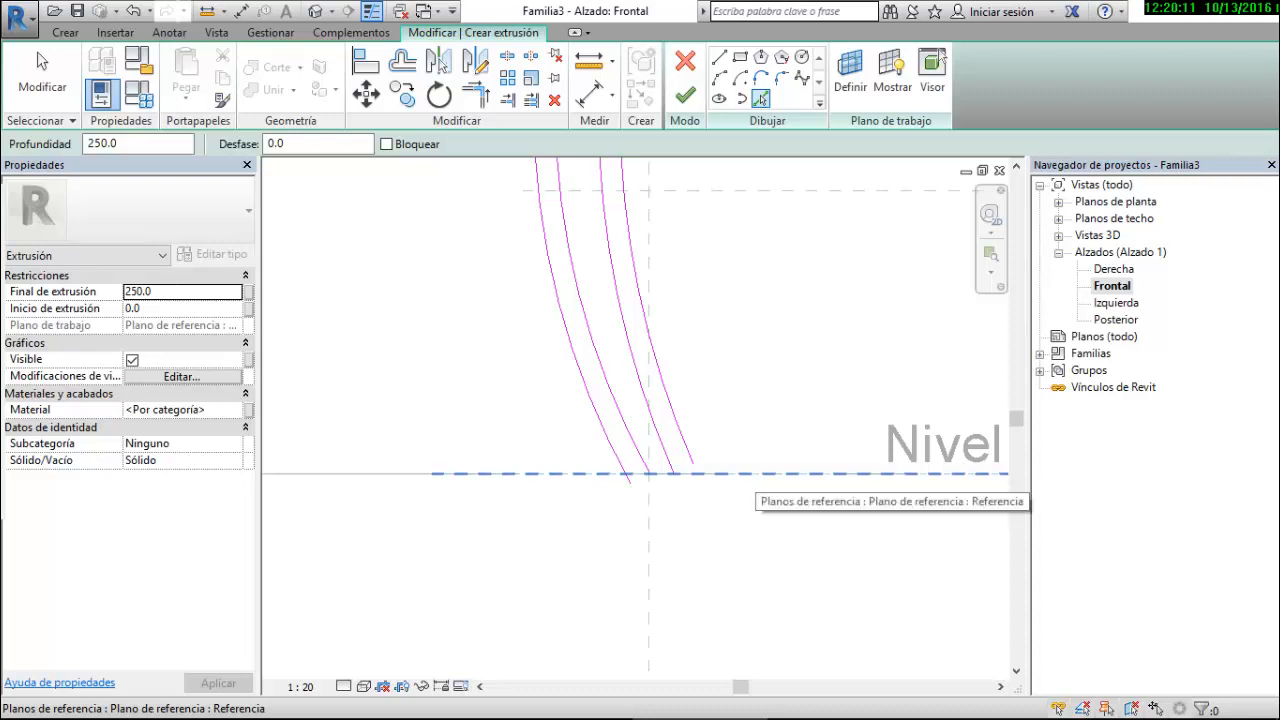
pyautogui.click(745, 473)
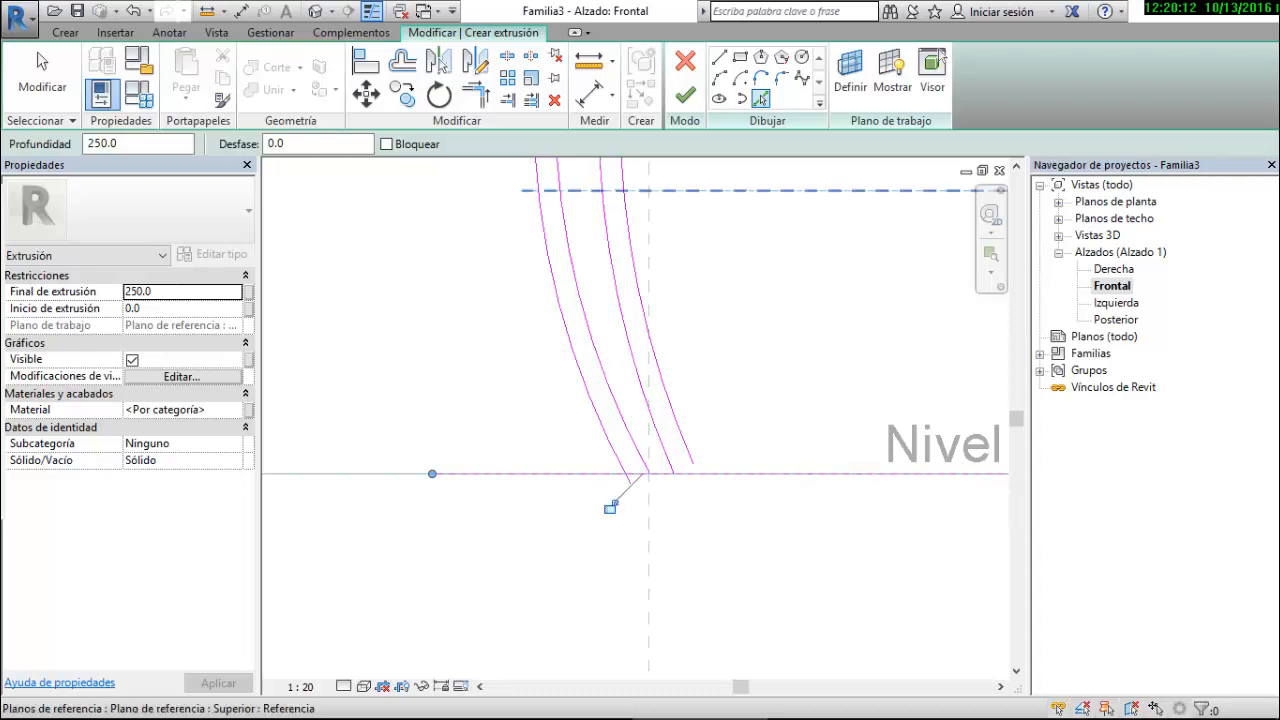
pyautogui.click(476, 94)
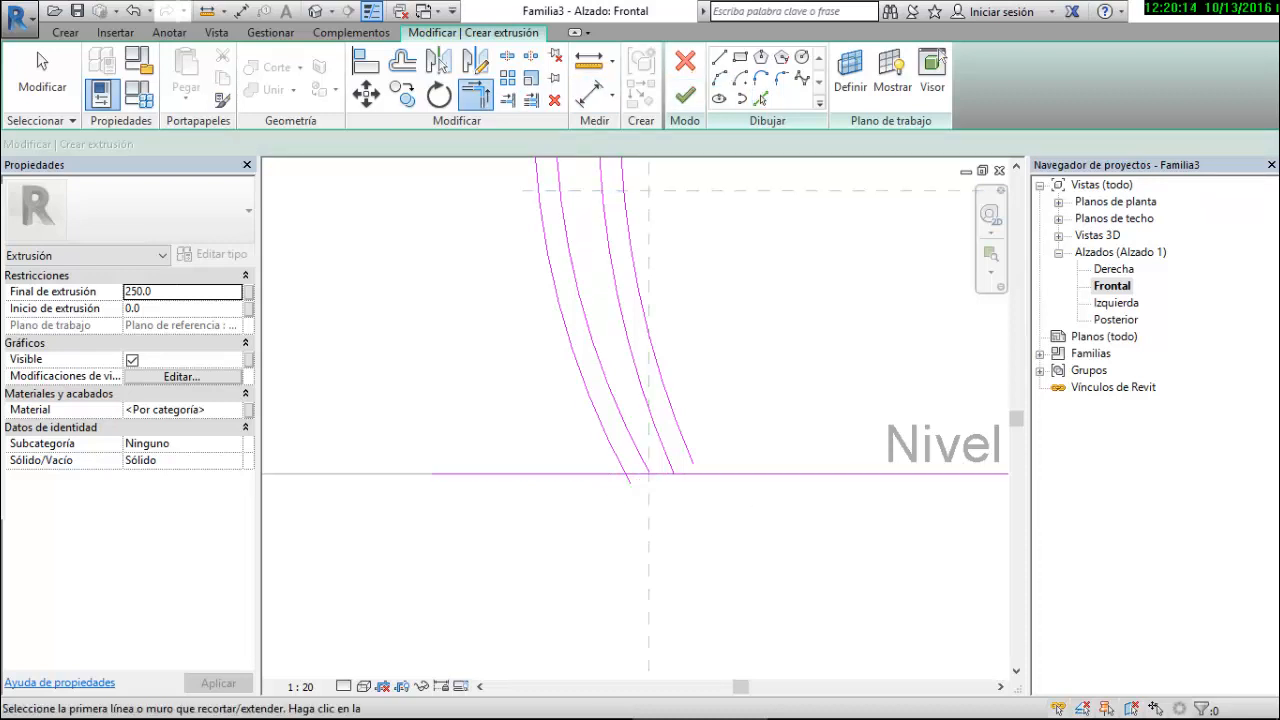
pyautogui.click(661, 473)
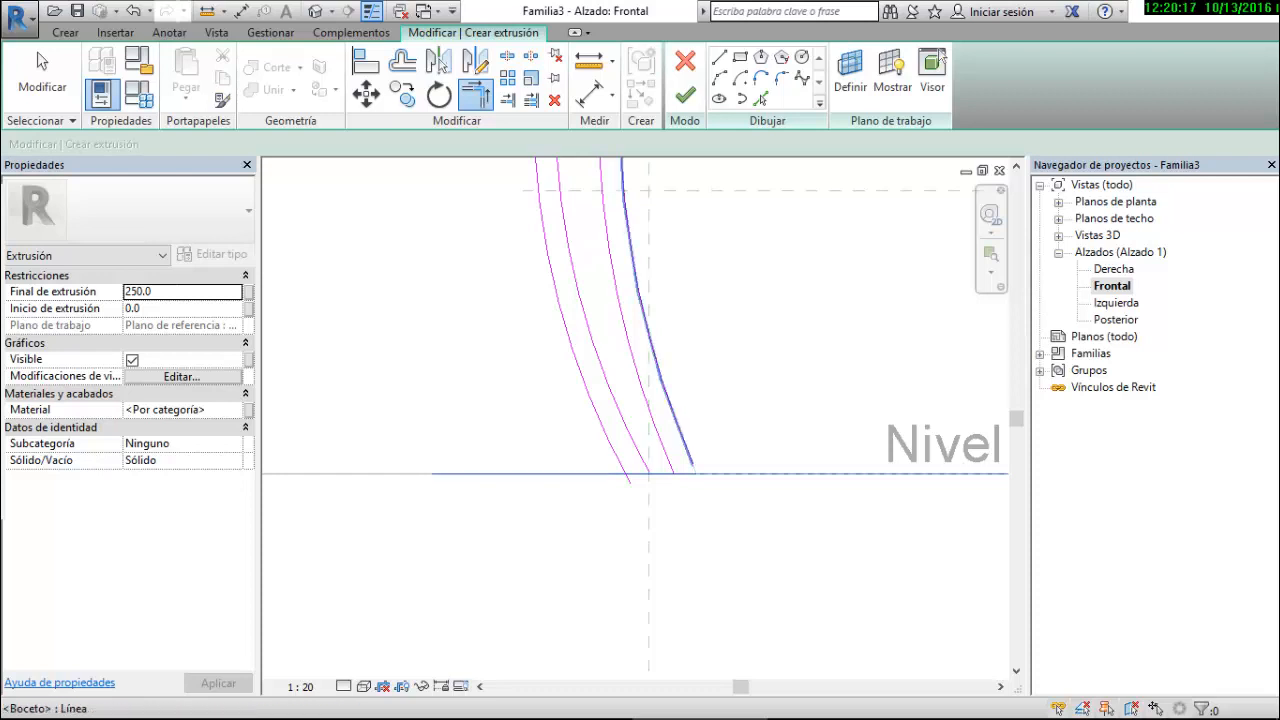
pyautogui.click(680, 440)
pyautogui.click(939, 696)
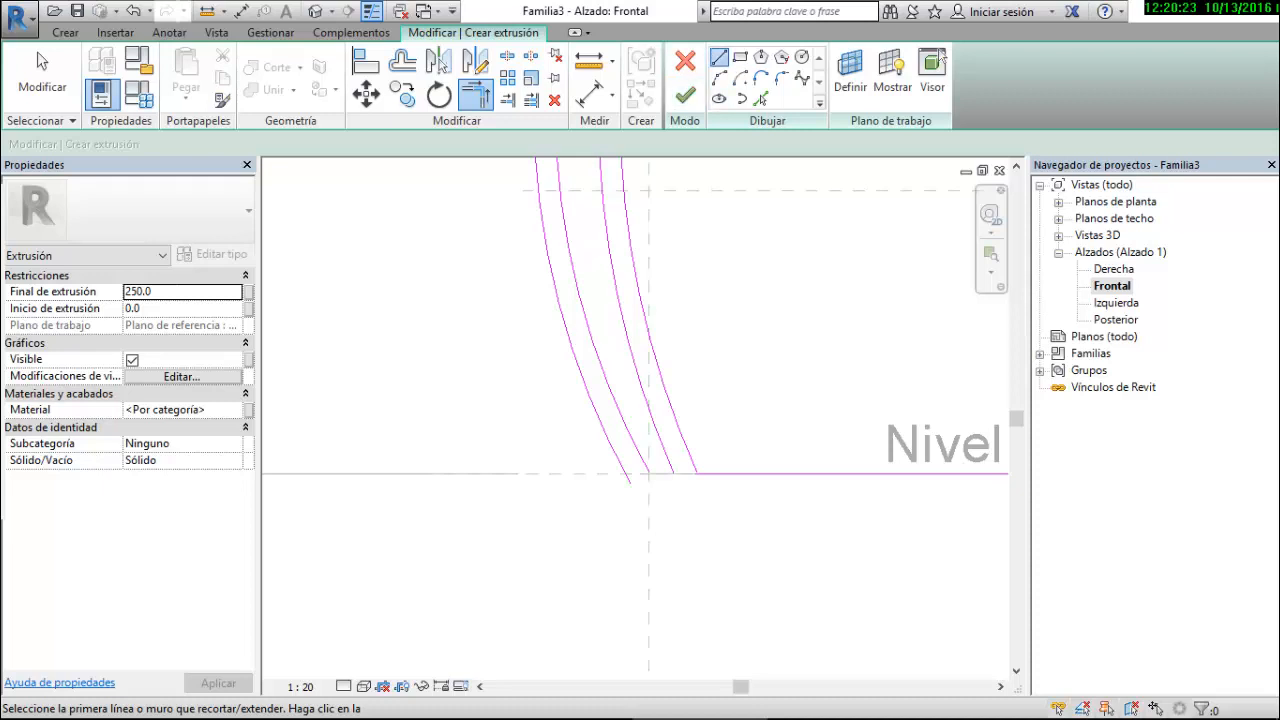
# Sketch a vertical line about 184 down from the outermost right arc's lower end, then a sloping line to the outermost left arc's end
pyautogui.click(719, 57)
pyautogui.click(697, 474)
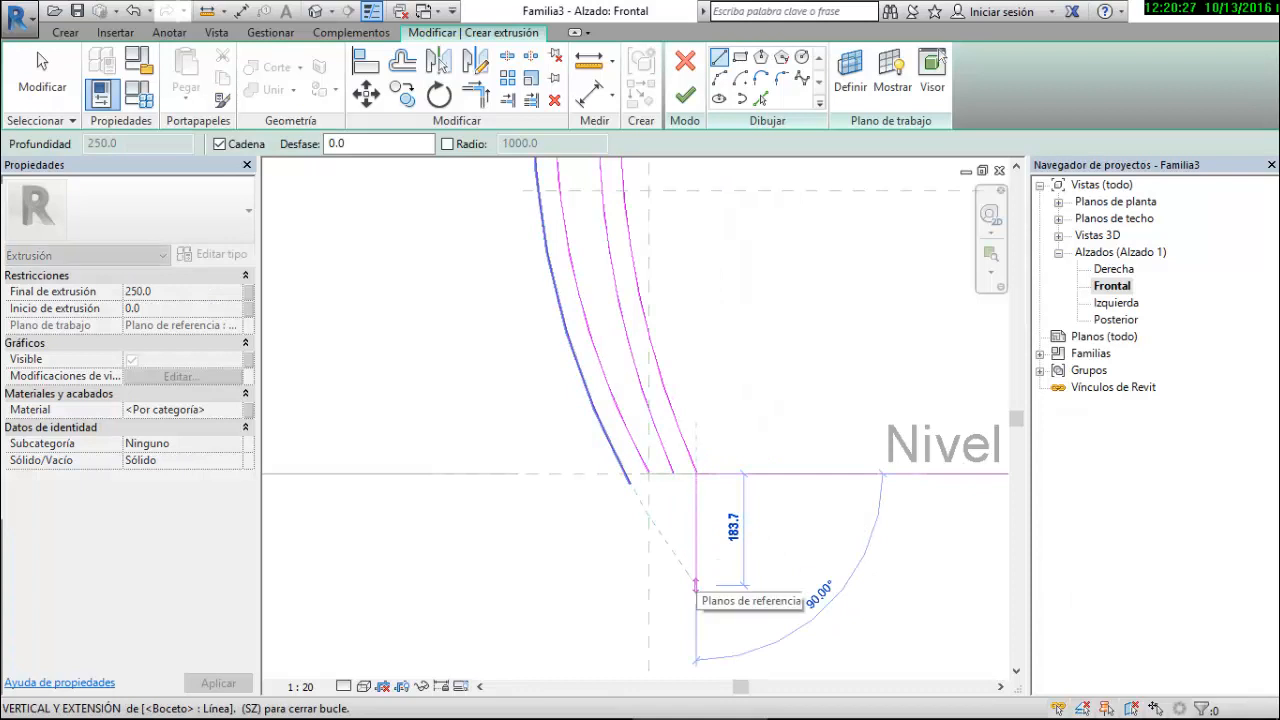
pyautogui.click(696, 584)
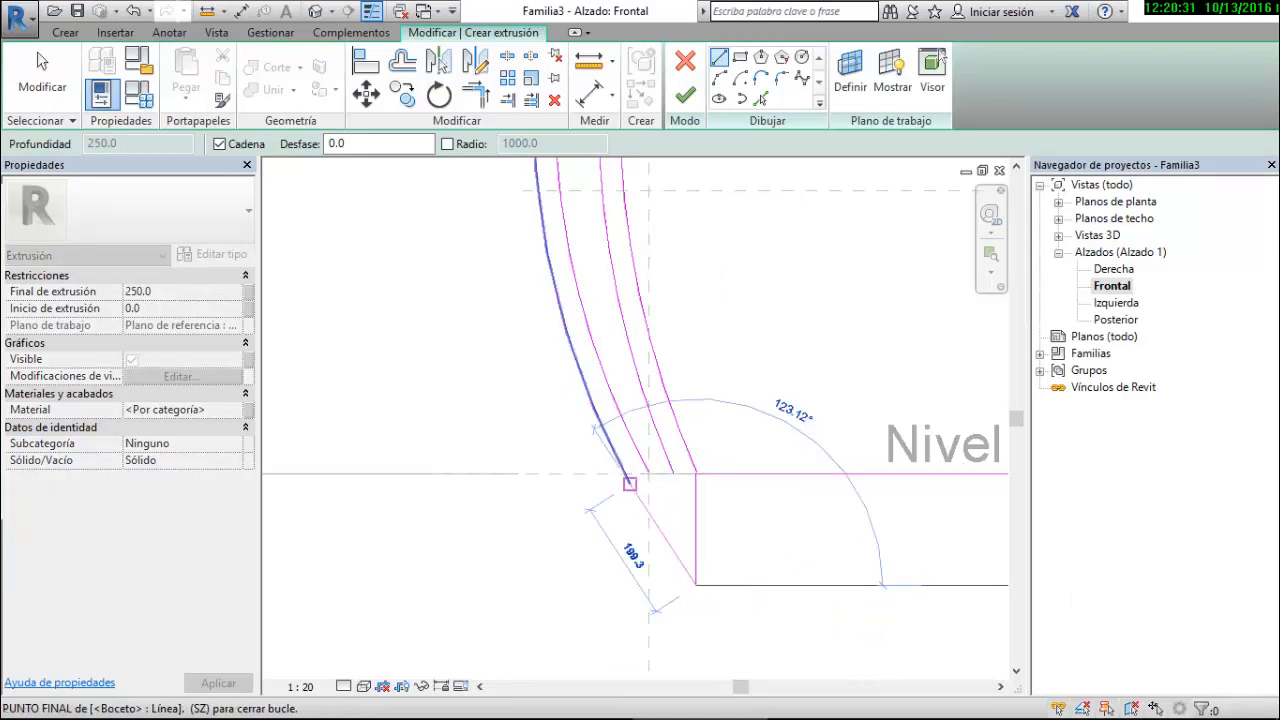
pyautogui.click(629, 483)
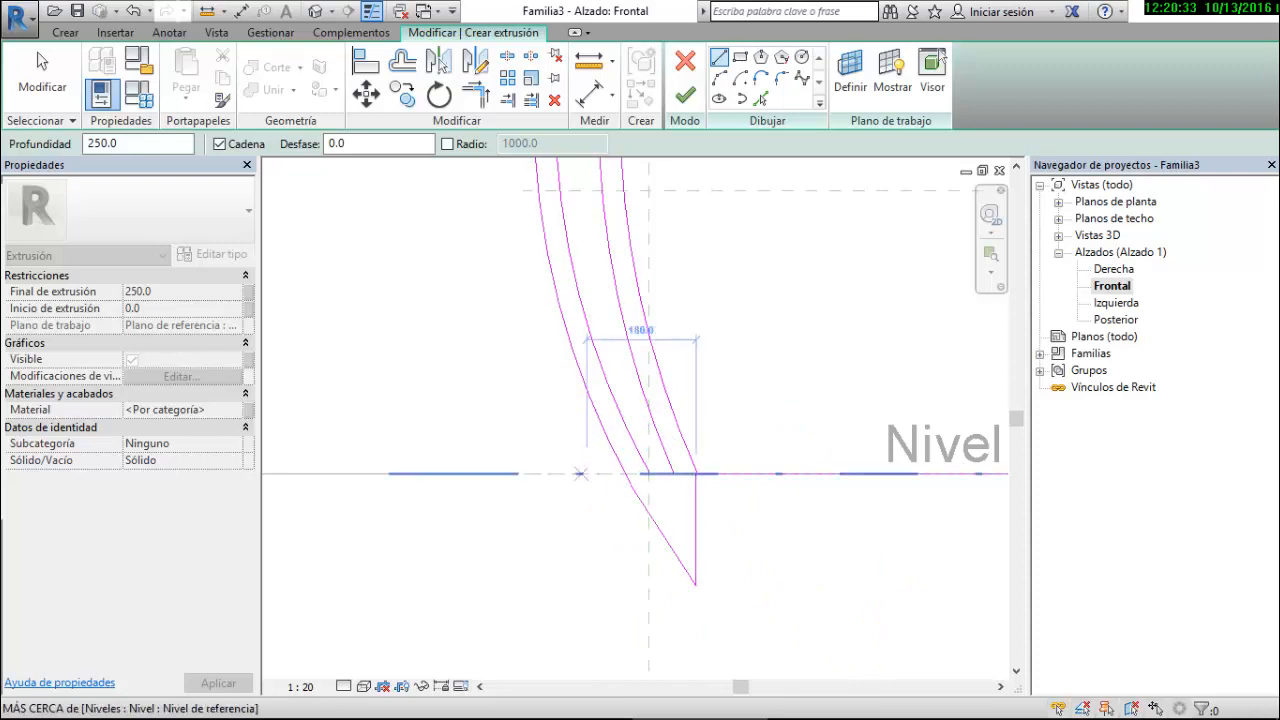
pyautogui.press('Escape')
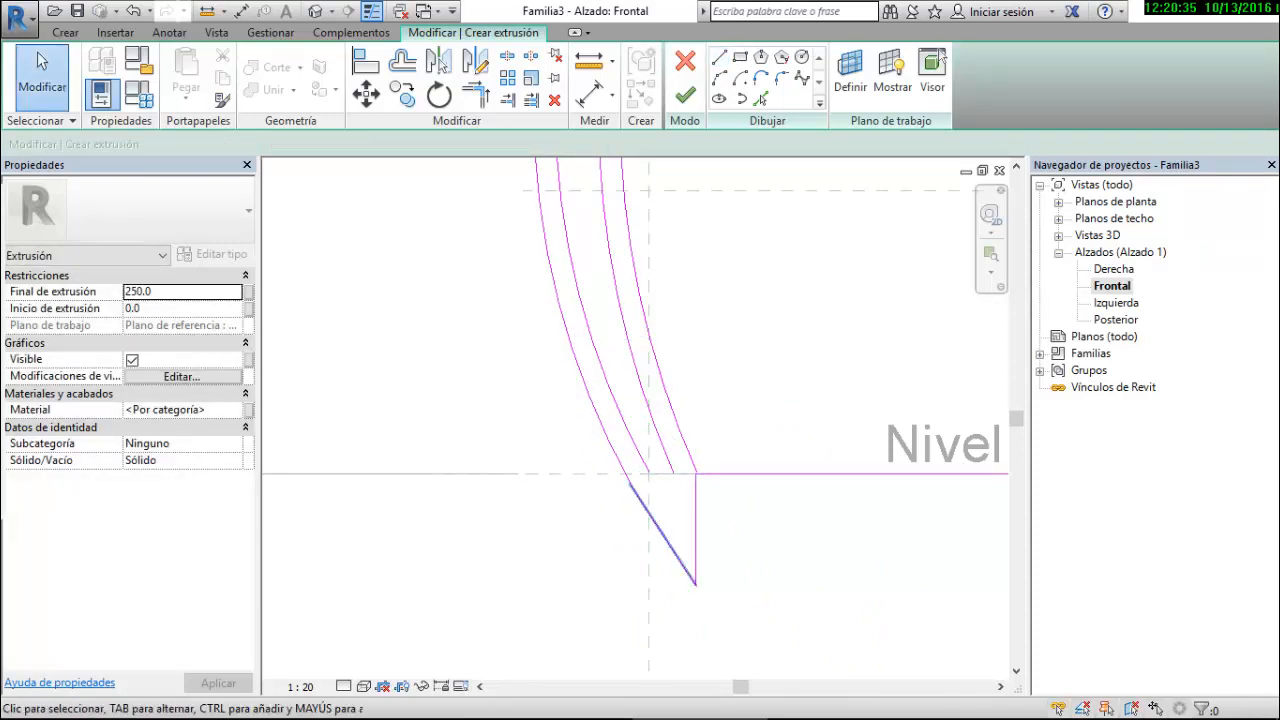
# Delete the sloping line and extend the outermost left arc down to the vertical line instead
pyautogui.click(655, 522)
pyautogui.press('Delete')
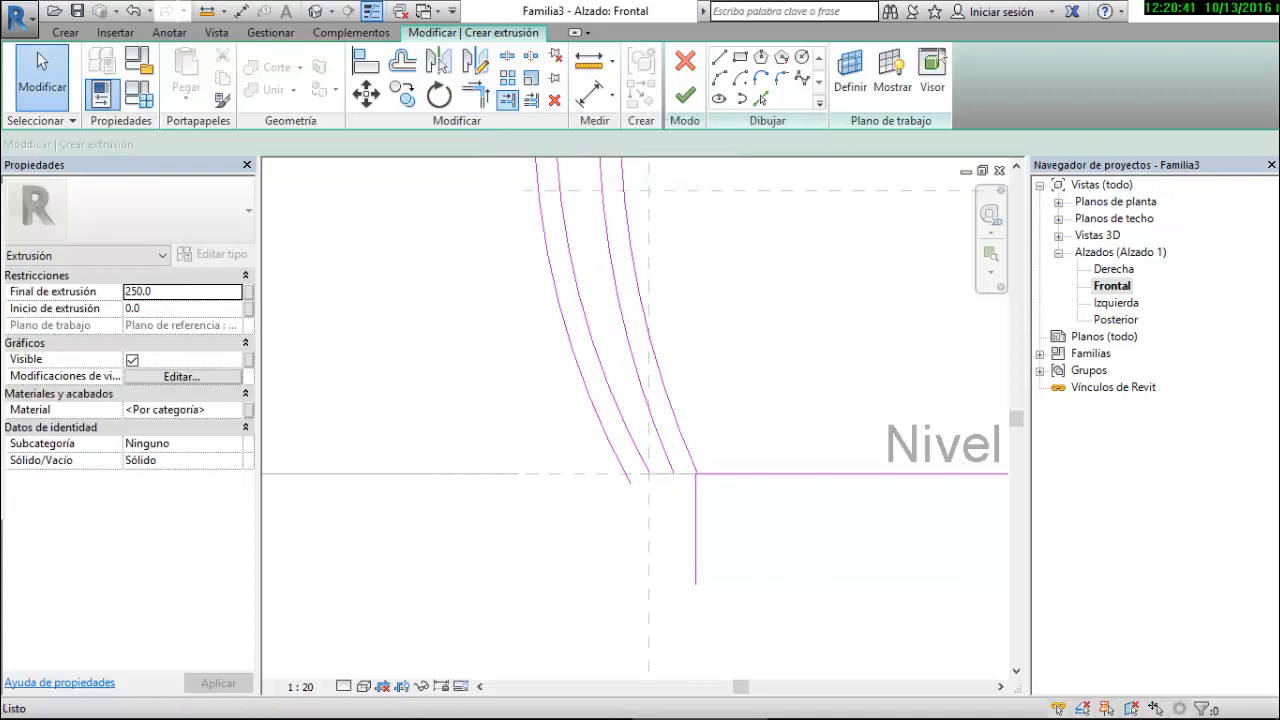
pyautogui.click(507, 99)
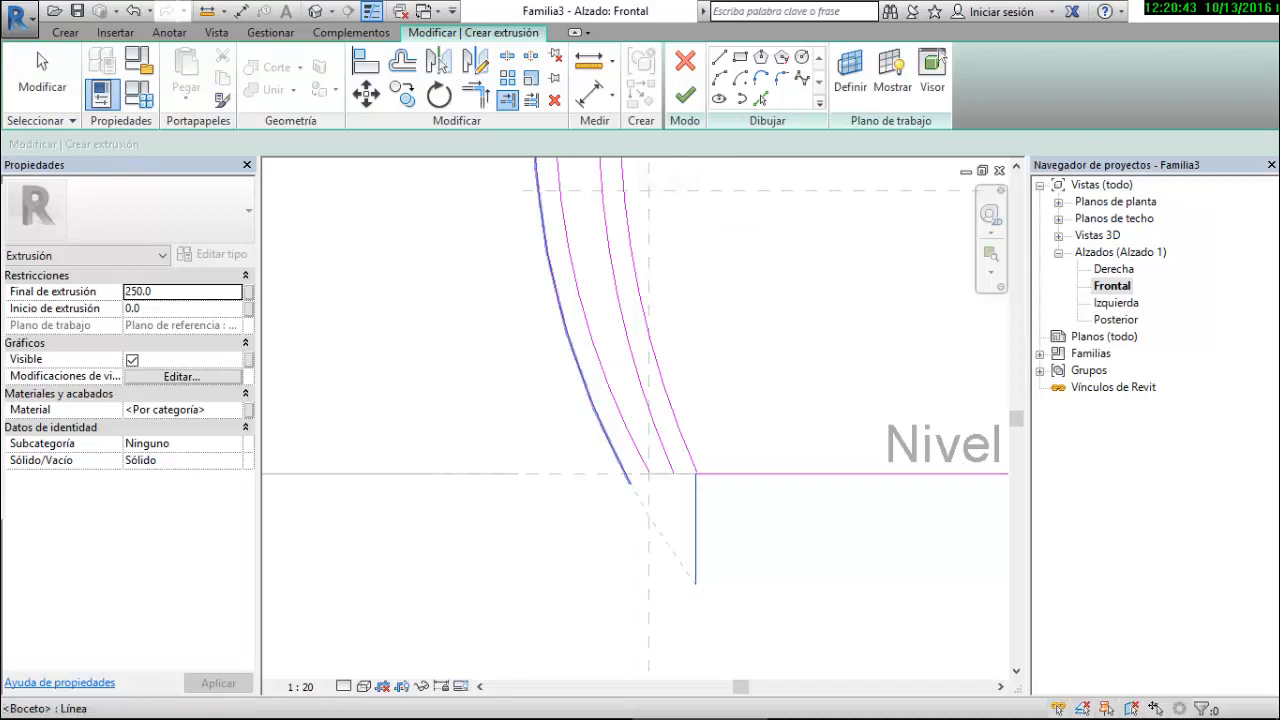
pyautogui.click(620, 467)
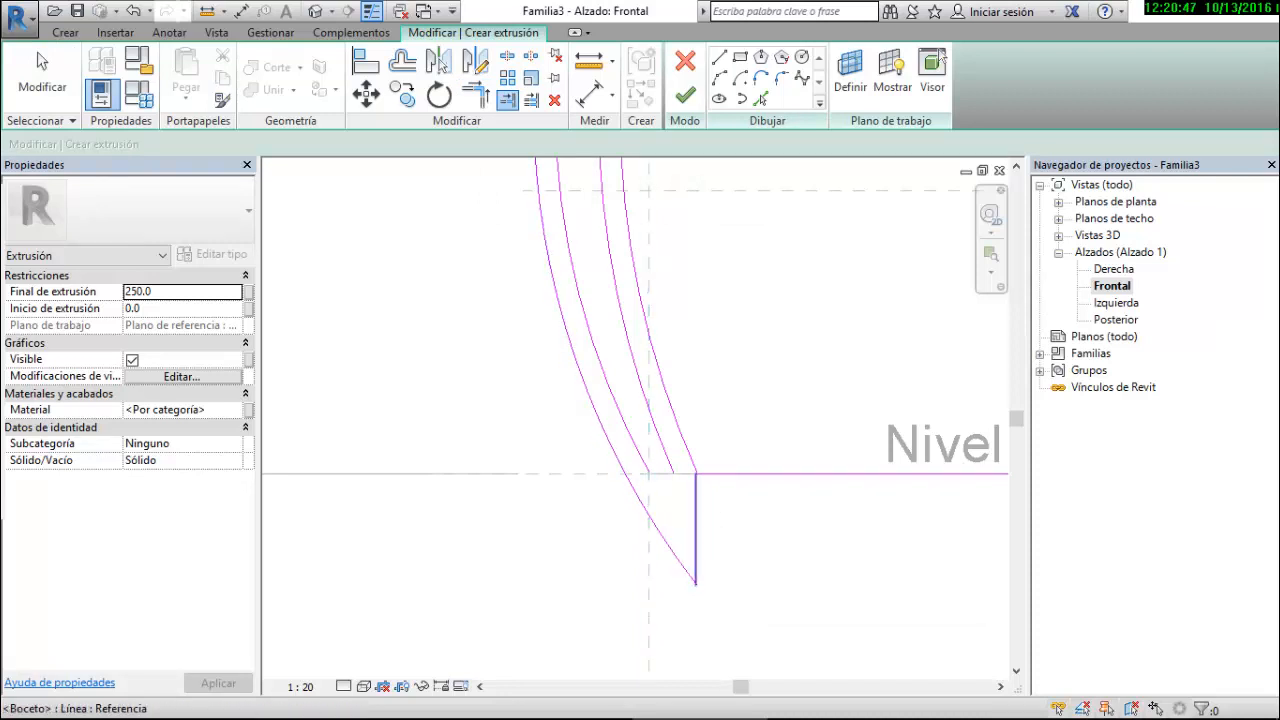
pyautogui.click(476, 94)
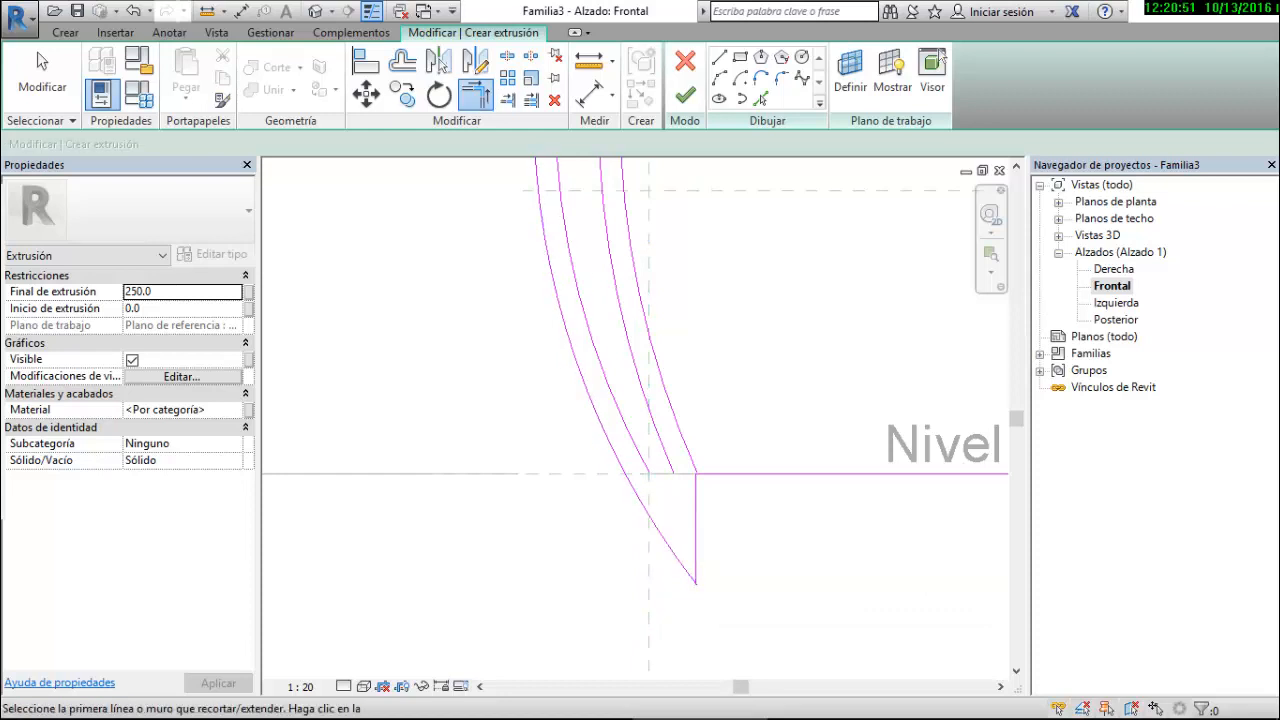
pyautogui.press('Escape')
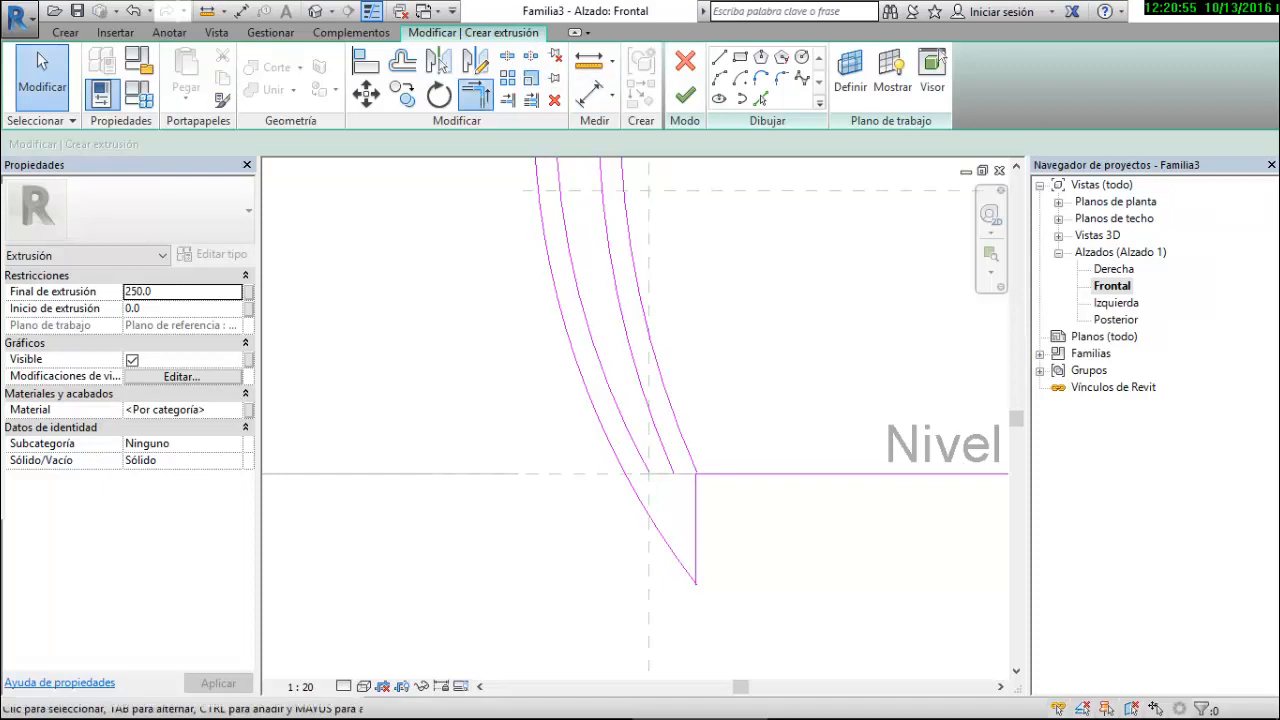
pyautogui.press('t')
pyautogui.press('r')
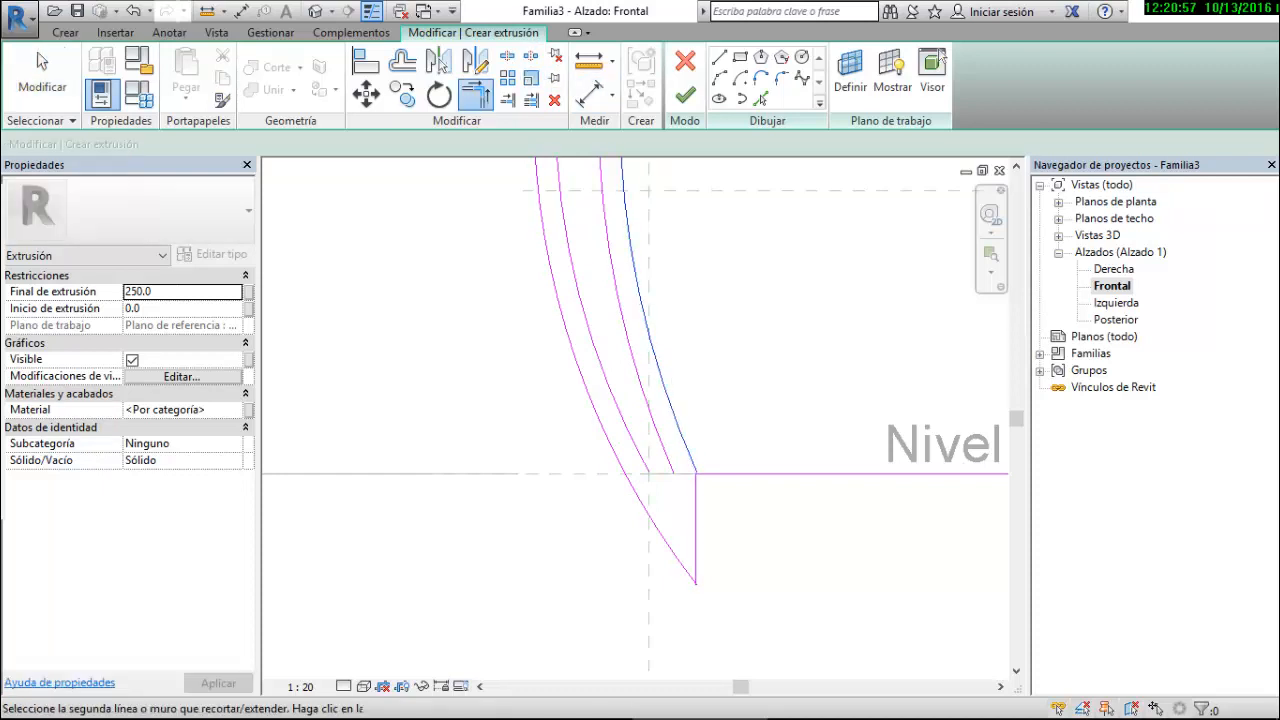
pyautogui.press('Escape')
pyautogui.press('Escape')
# Delete the leftover horizontal sketch line running along Nivel de referencia beyond the post's right side
pyautogui.click(740, 473)
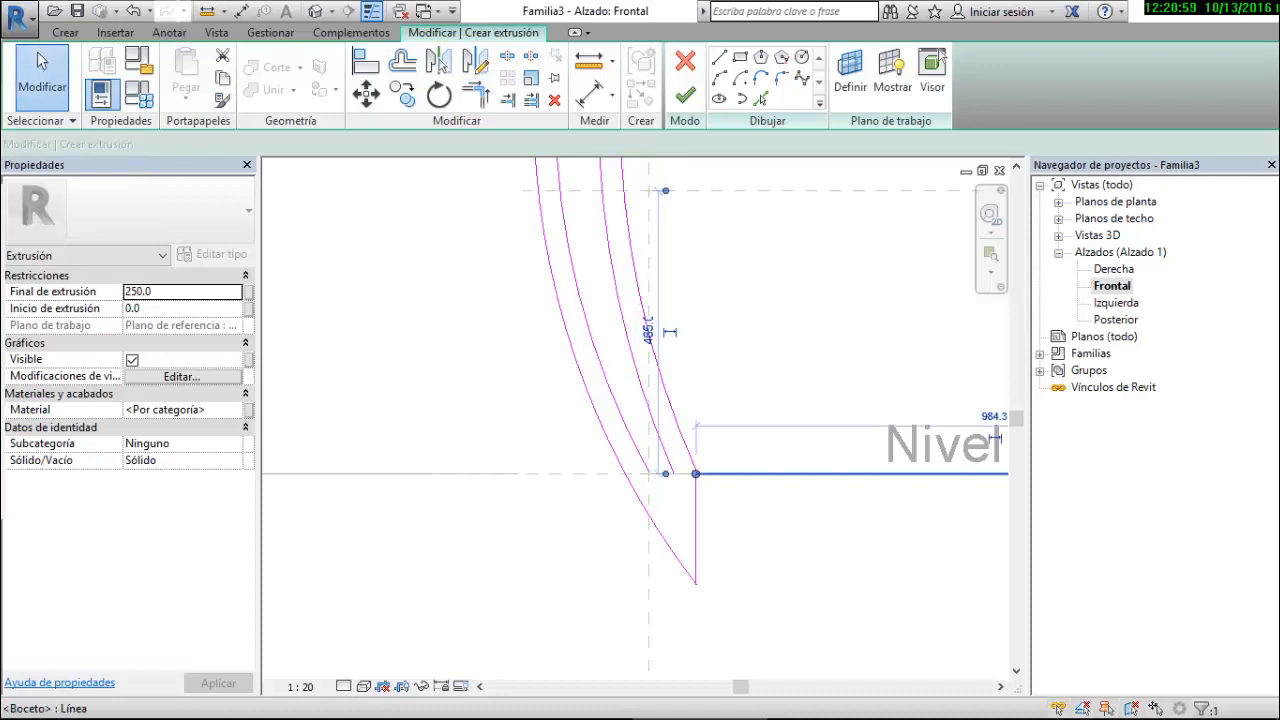
pyautogui.press('Delete')
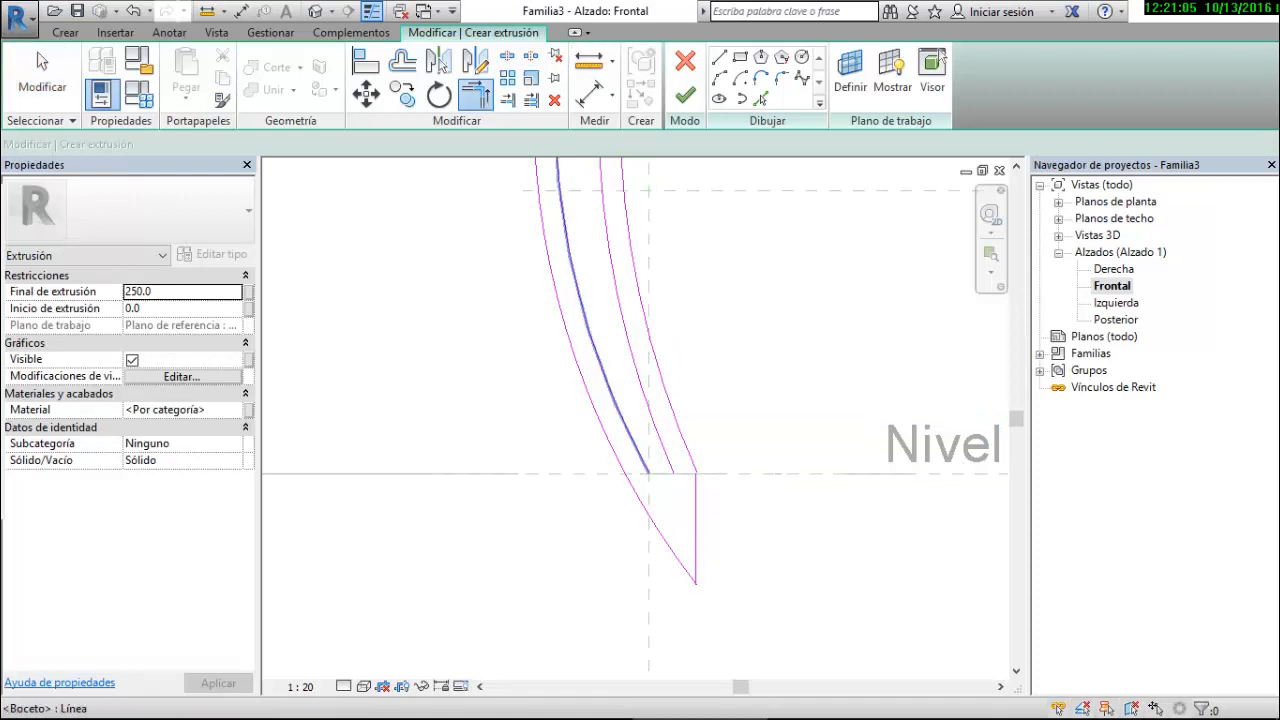
# Close the inner loop at Nivel de referencia with a horizontal line 40 long joining the two inner arcs' lower ends
pyautogui.press('t')
pyautogui.press('r')
pyautogui.scroll(6, 702, 480)
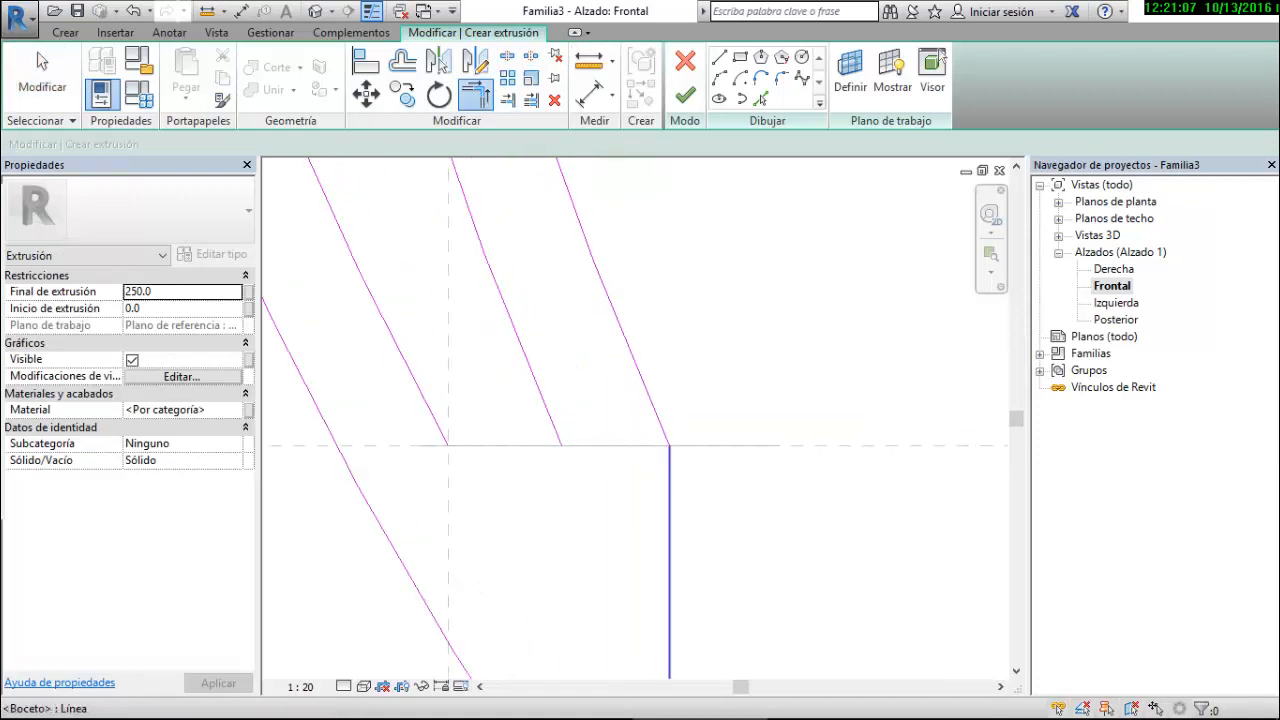
pyautogui.scroll(-1, 723, 432)
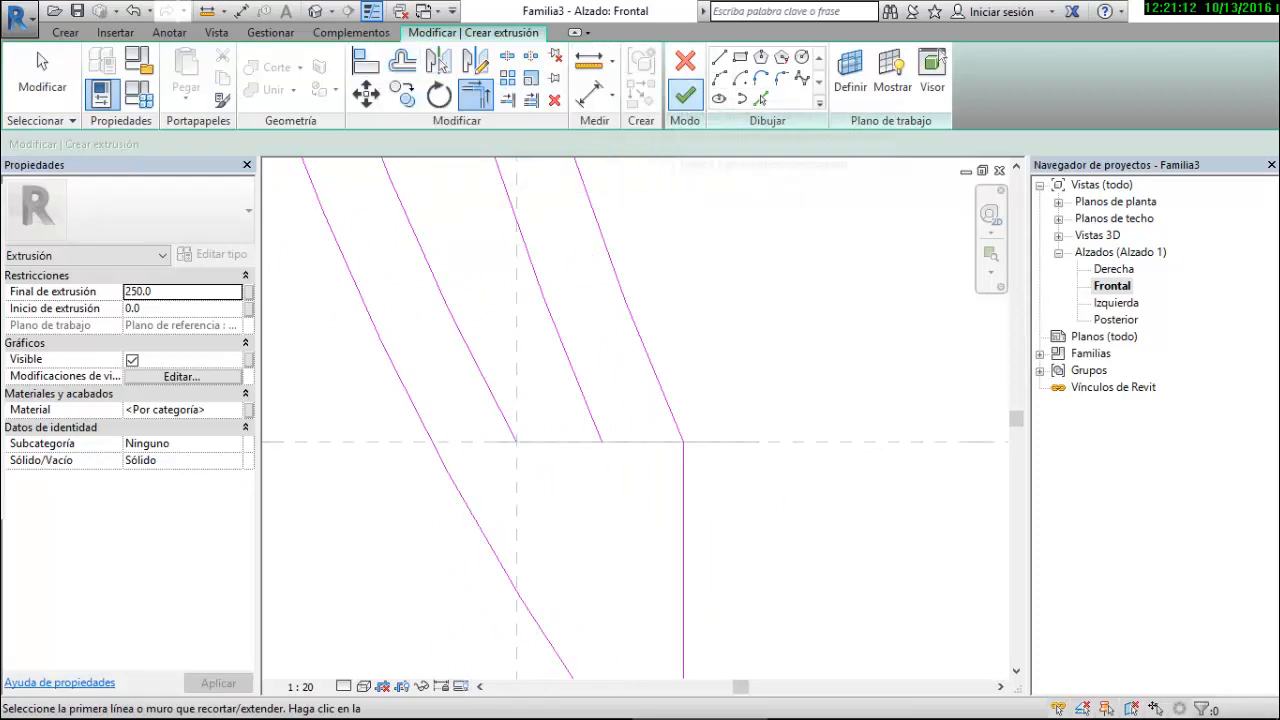
pyautogui.click(719, 57)
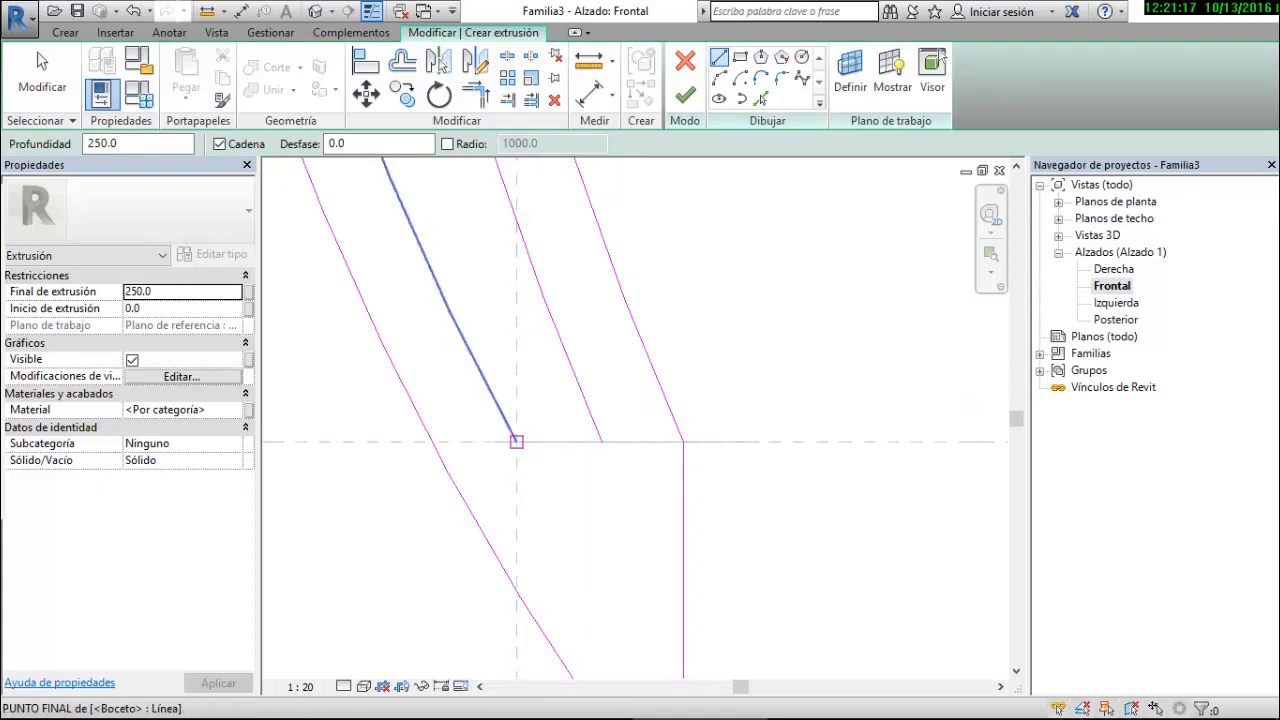
pyautogui.click(516, 441)
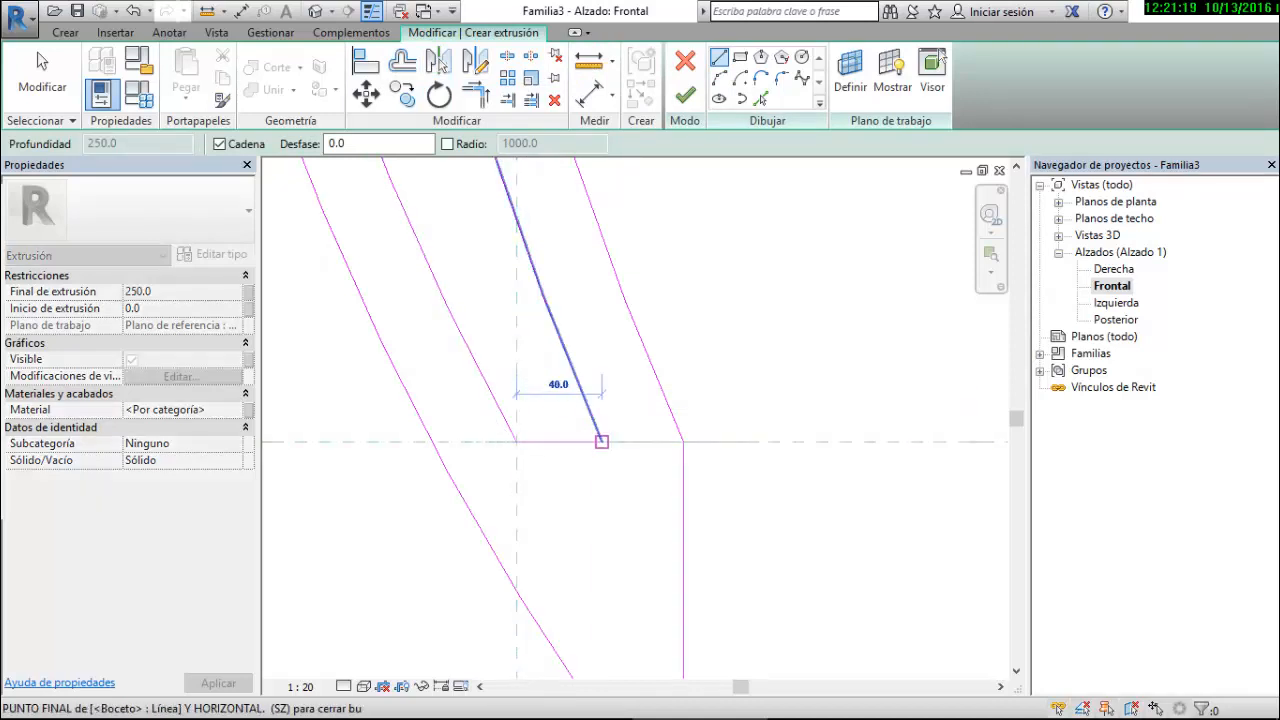
pyautogui.click(601, 441)
pyautogui.press('Escape')
pyautogui.press('Escape')
pyautogui.scroll(-3, 704, 287)
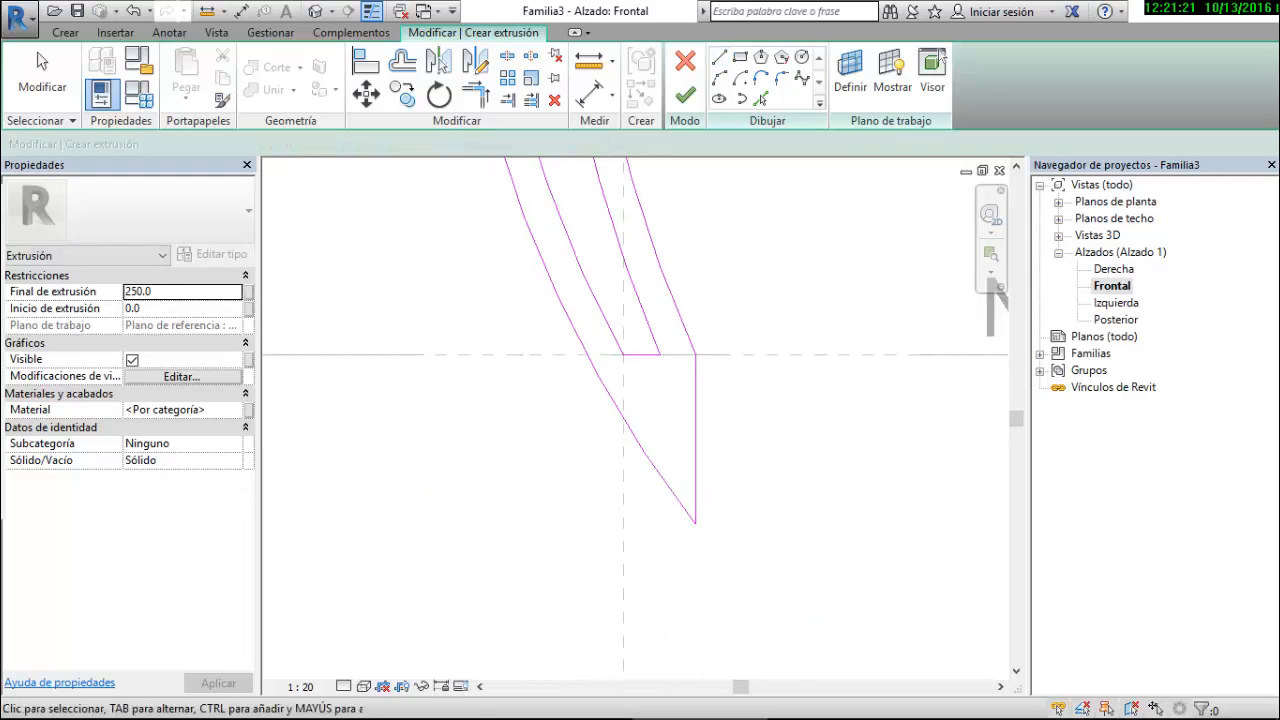
pyautogui.scroll(-6, 540, 398)
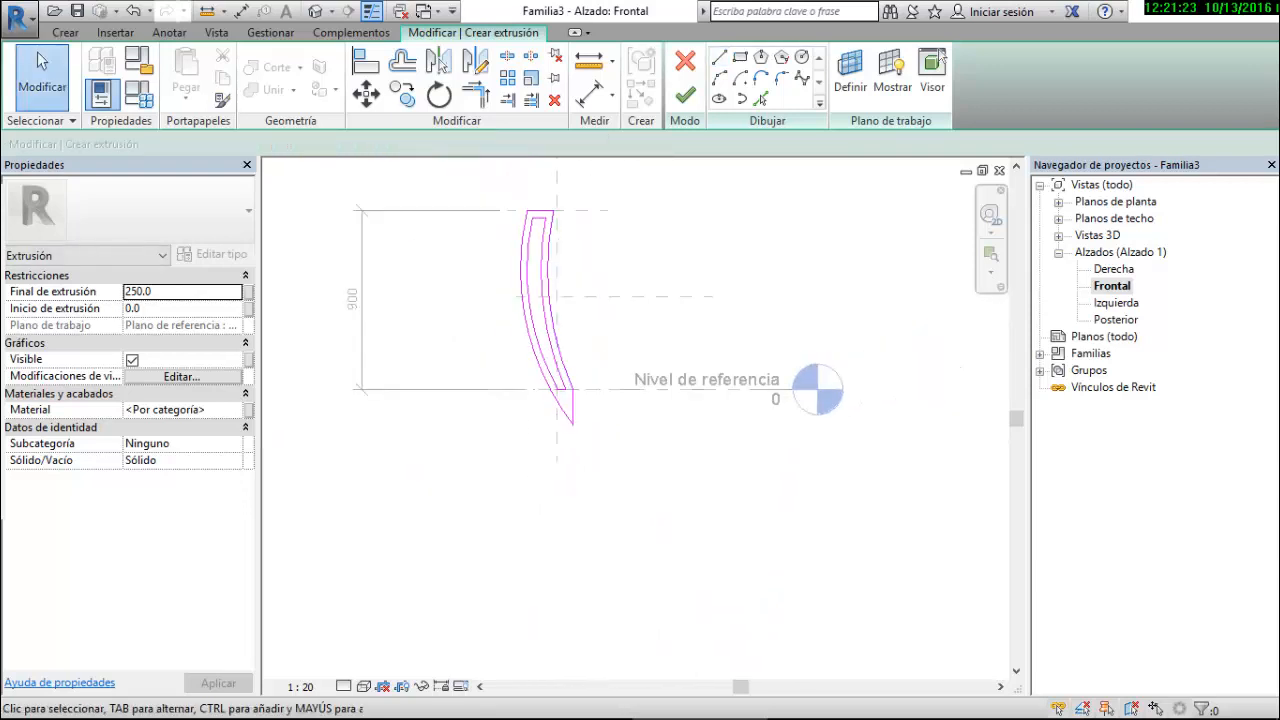
# Move the whole curved post sketch horizontally so the outermost right arc's lower end lands on the central vertical reference plane
pyautogui.moveTo(505, 187)
pyautogui.mouseDown()
pyautogui.moveTo(586, 394)
pyautogui.moveTo(587, 437)
pyautogui.mouseUp()
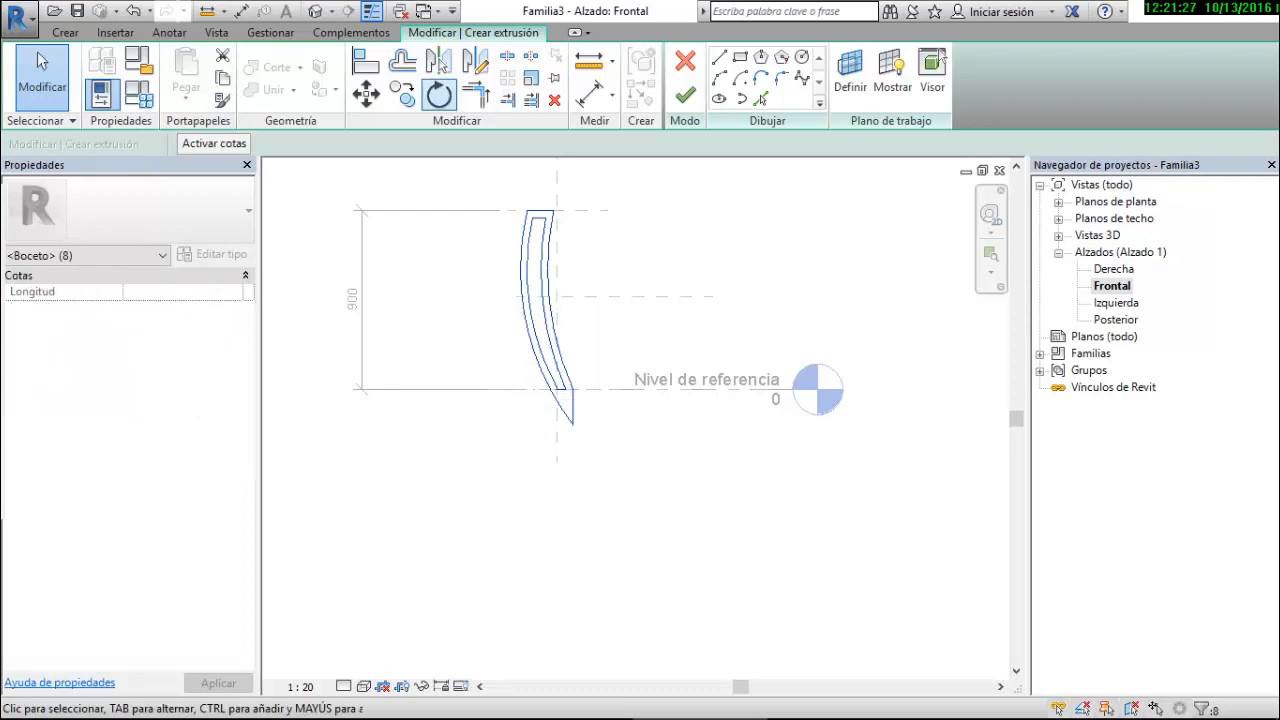
pyautogui.click(366, 92)
pyautogui.scroll(4, 587, 395)
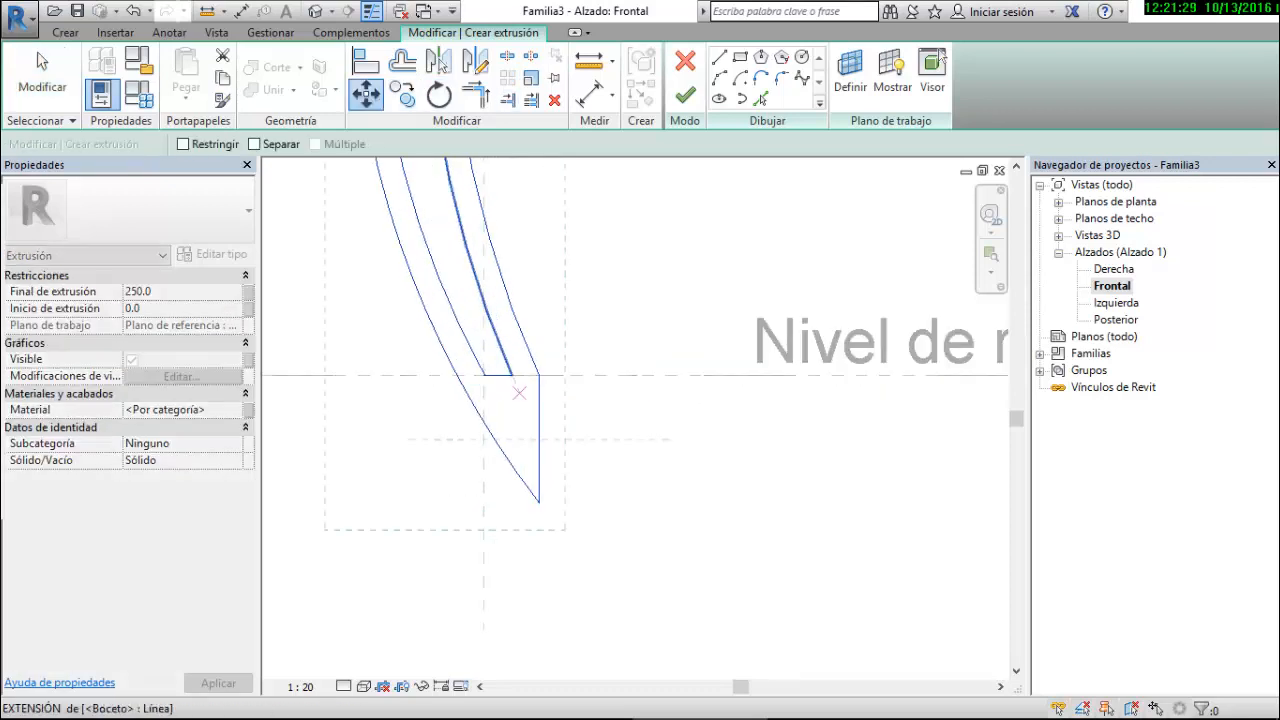
pyautogui.click(538, 375)
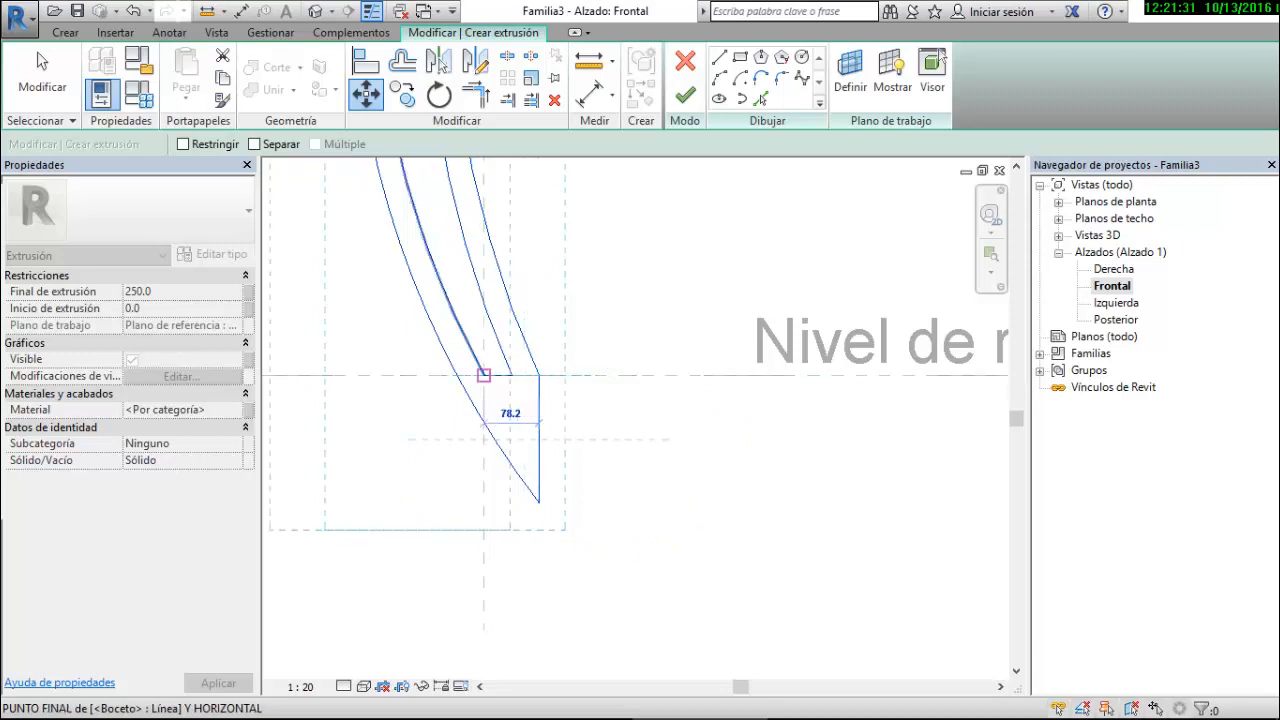
pyautogui.click(483, 375)
pyautogui.scroll(-3, 590, 460)
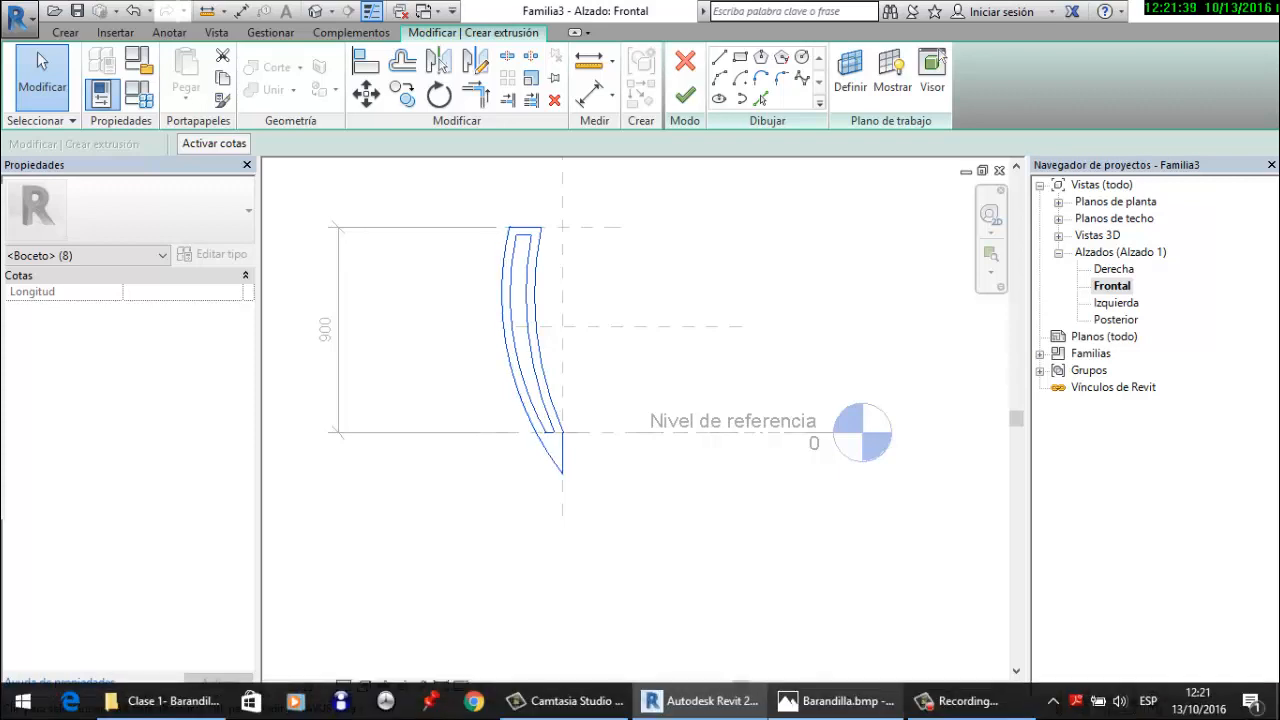
# Check the railing photo Barandilla.bmp, return to Revit and sketch two horizontal lines about 780 long across the curved post's upper half
pyautogui.click(834, 700)
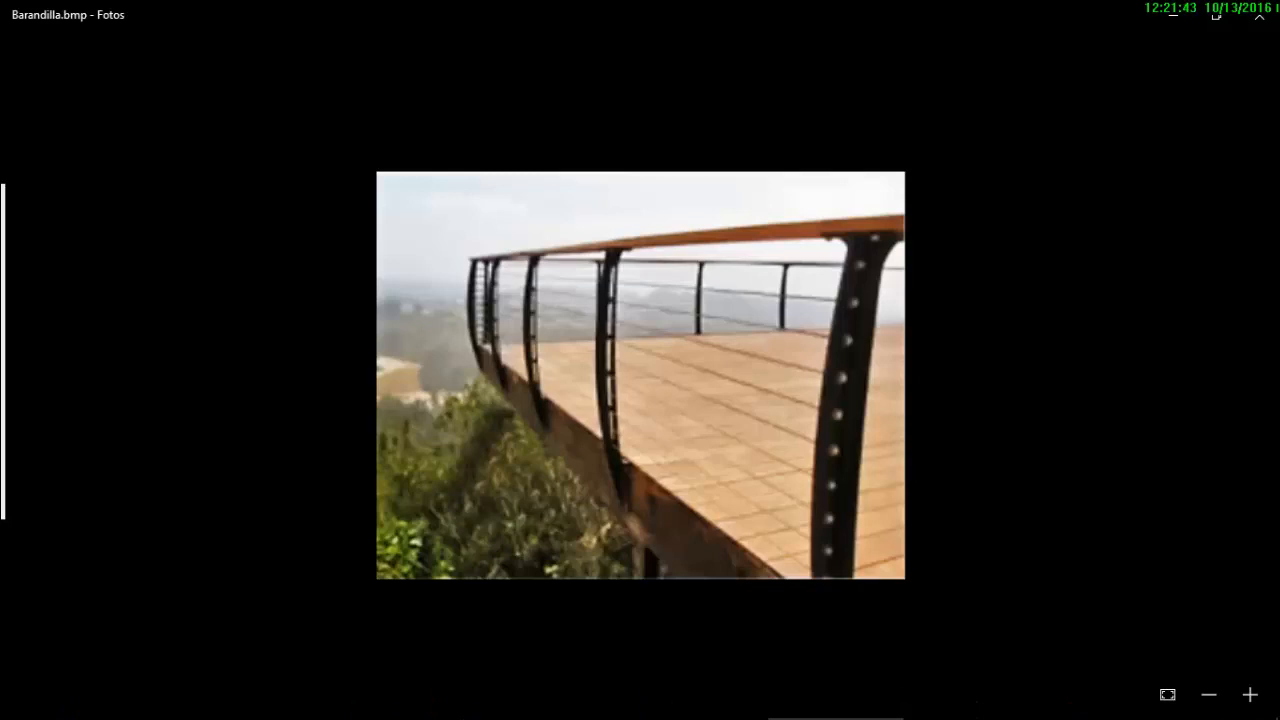
pyautogui.click(702, 703)
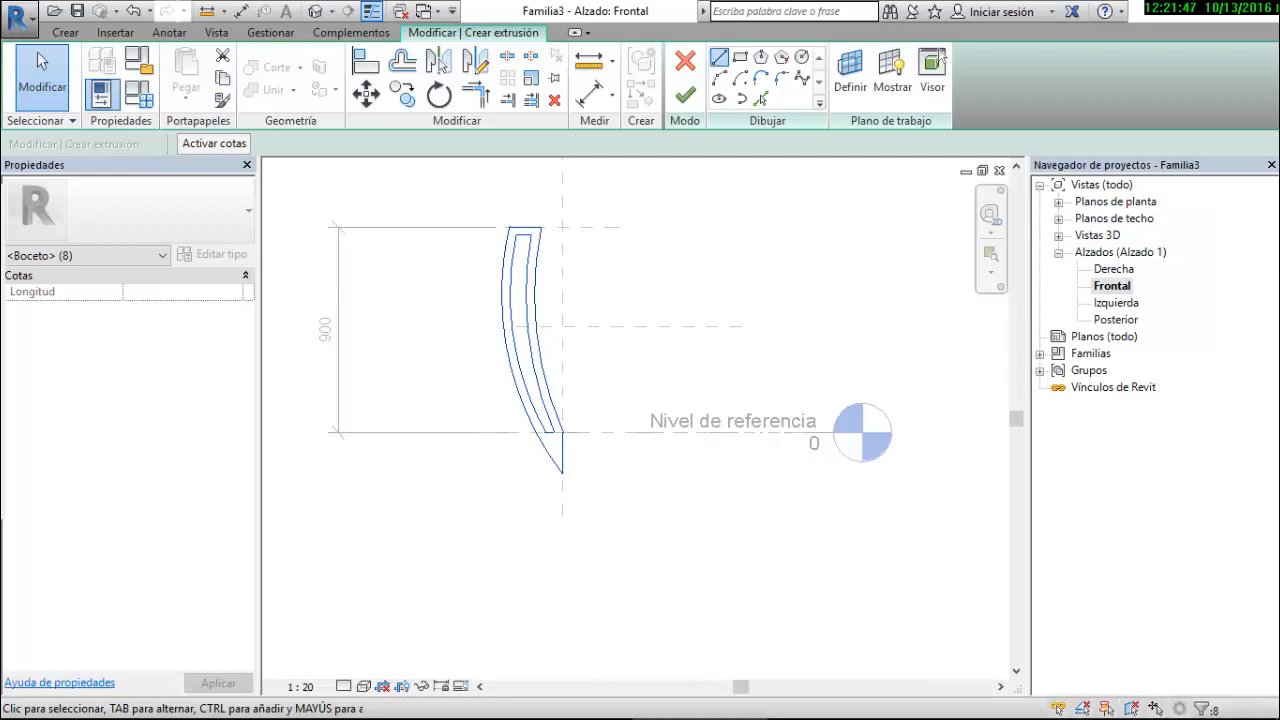
pyautogui.press('l')
pyautogui.press('i')
pyautogui.scroll(3, 516, 271)
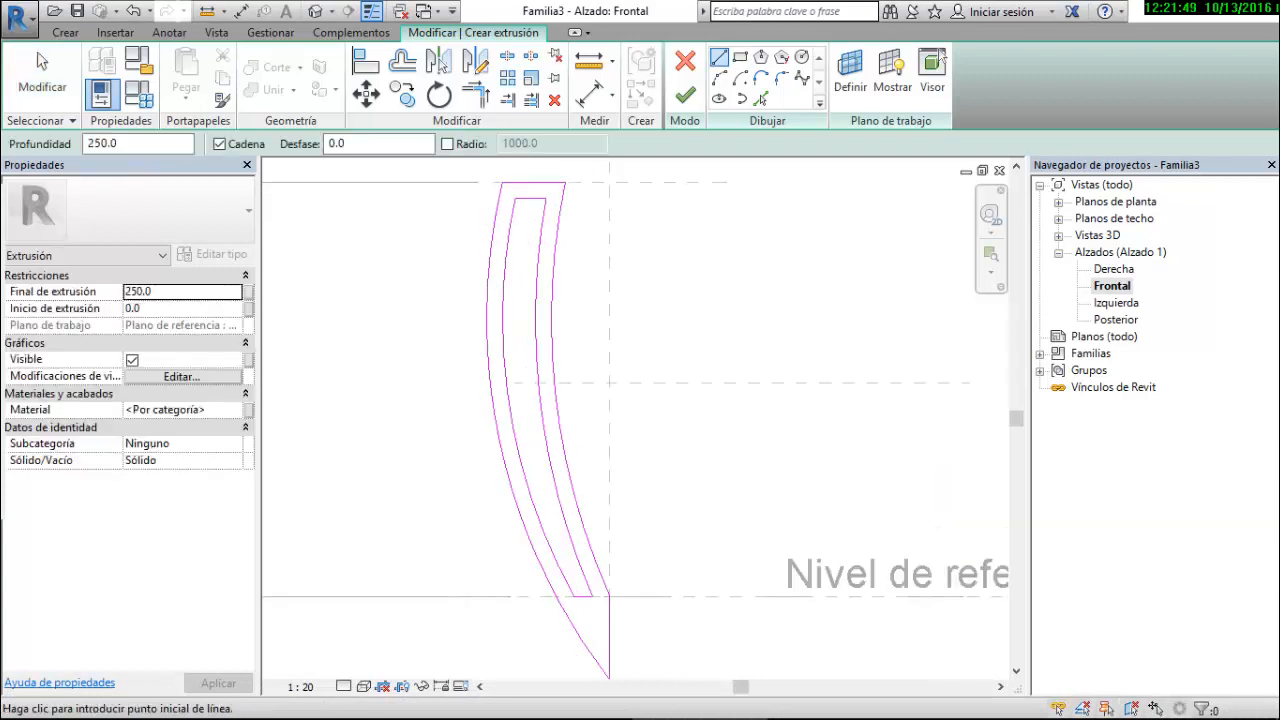
pyautogui.click(388, 253)
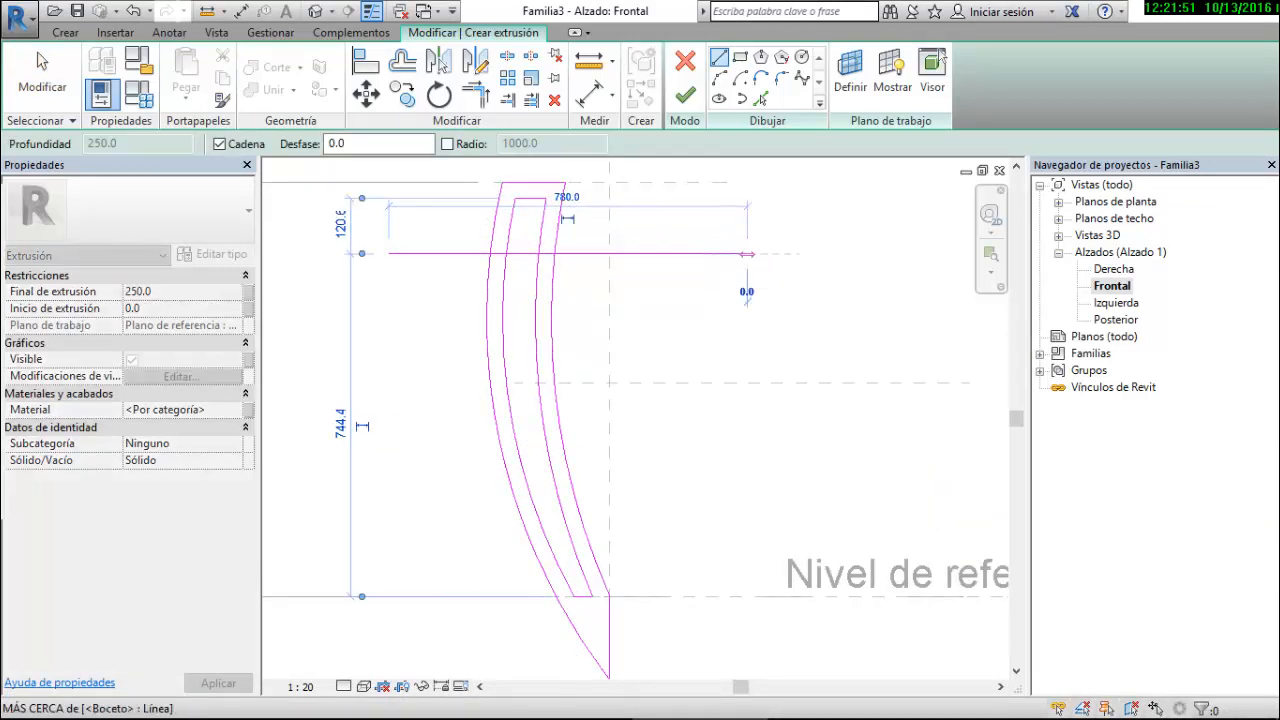
pyautogui.click(747, 253)
pyautogui.press('Escape')
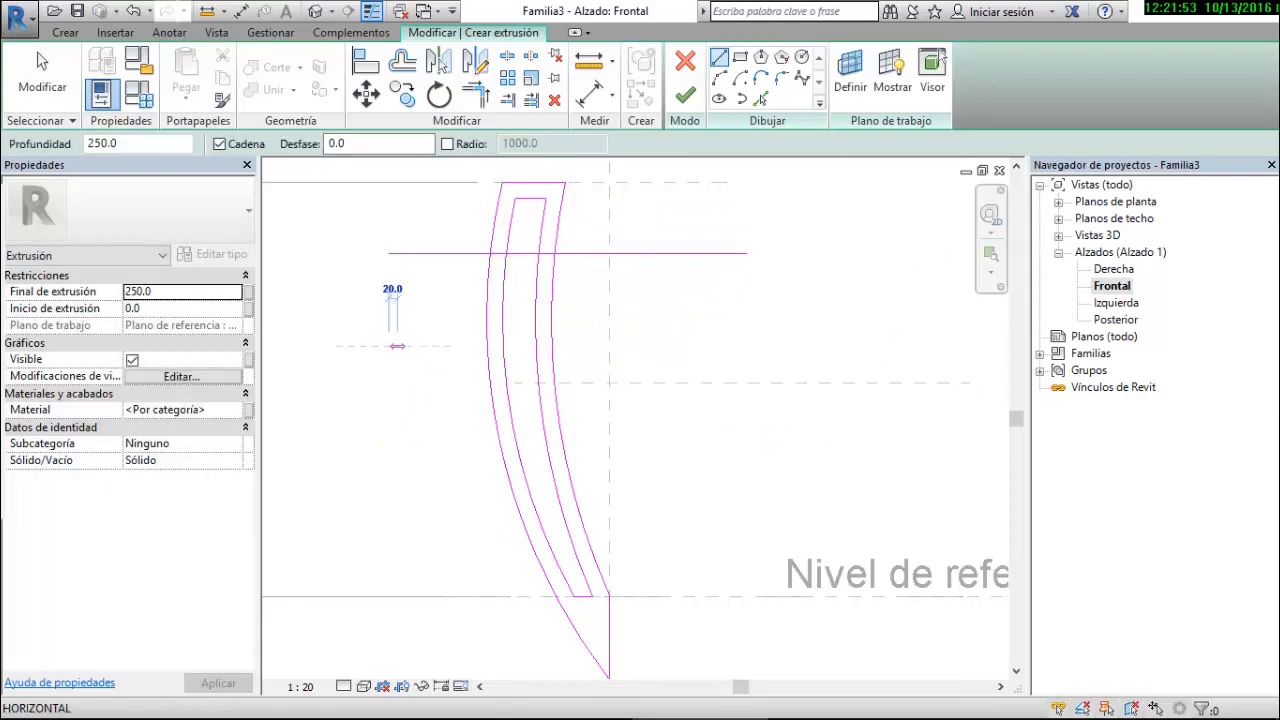
pyautogui.click(388, 346)
pyautogui.click(747, 346)
pyautogui.press('Escape')
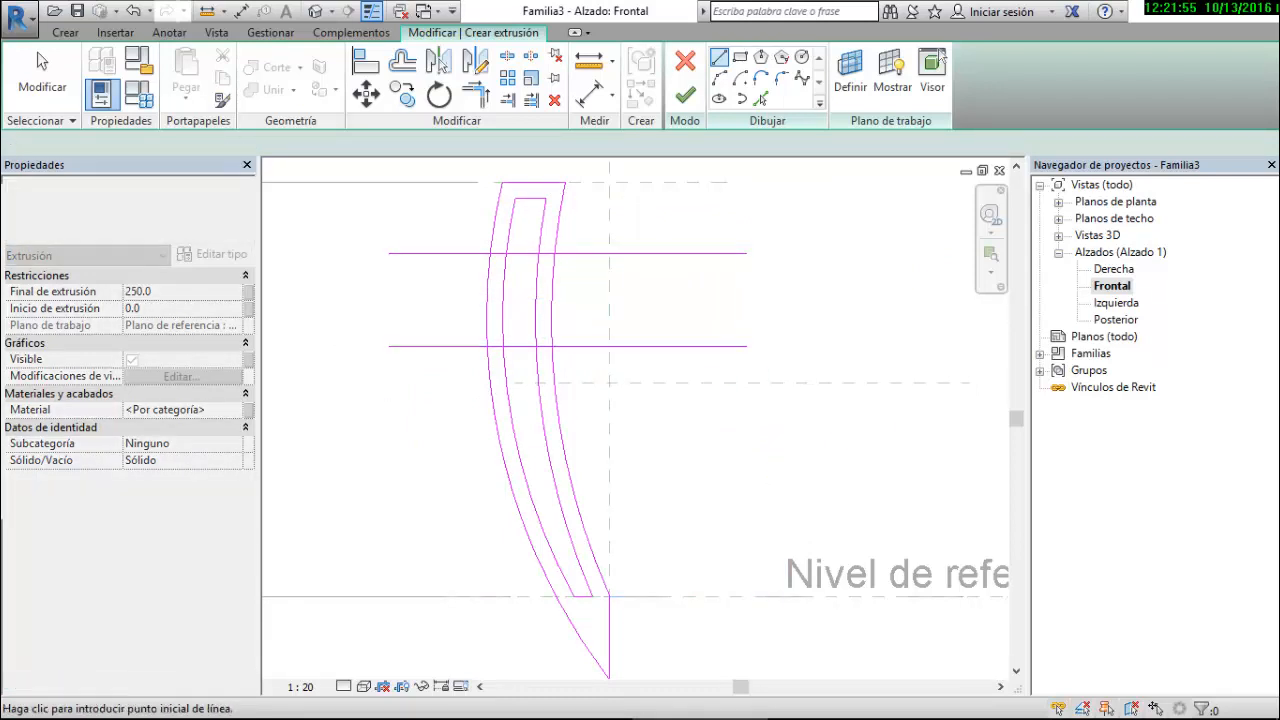
# Sketch two more horizontal lines about 780 long across the curved post's lower half, aligned with the ends of the upper two
pyautogui.click(388, 447)
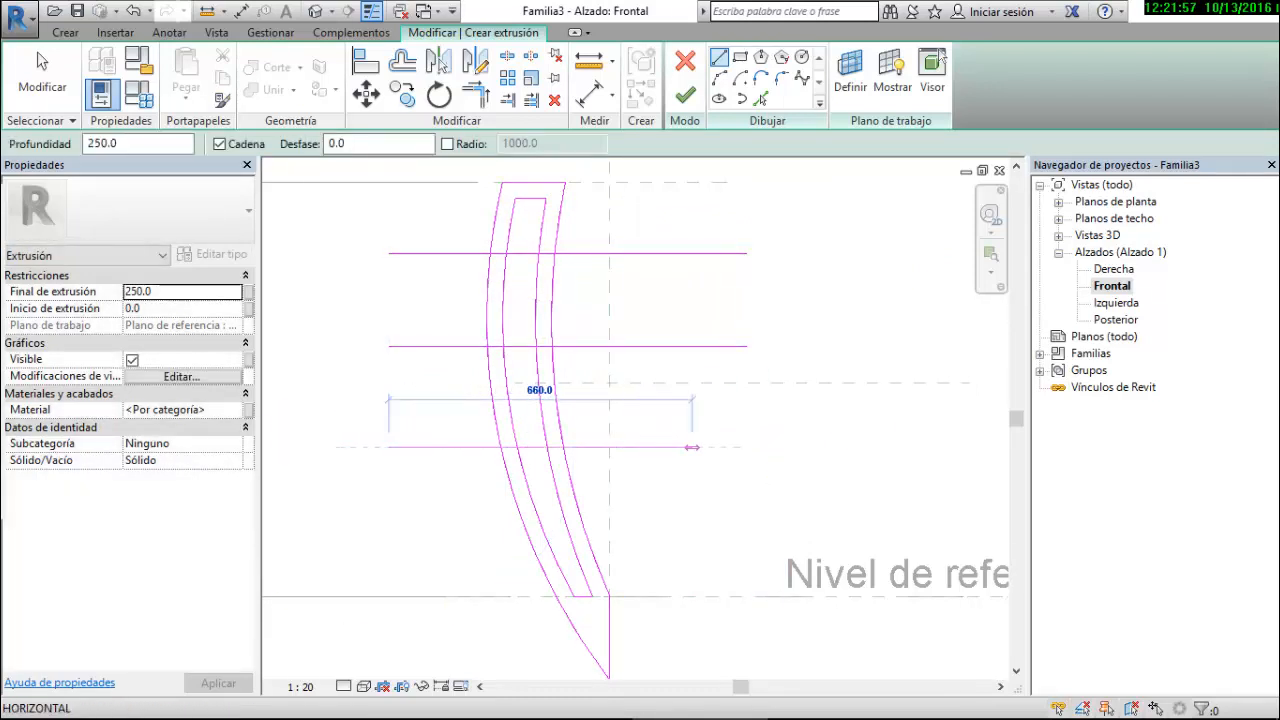
pyautogui.click(747, 447)
pyautogui.press('Escape')
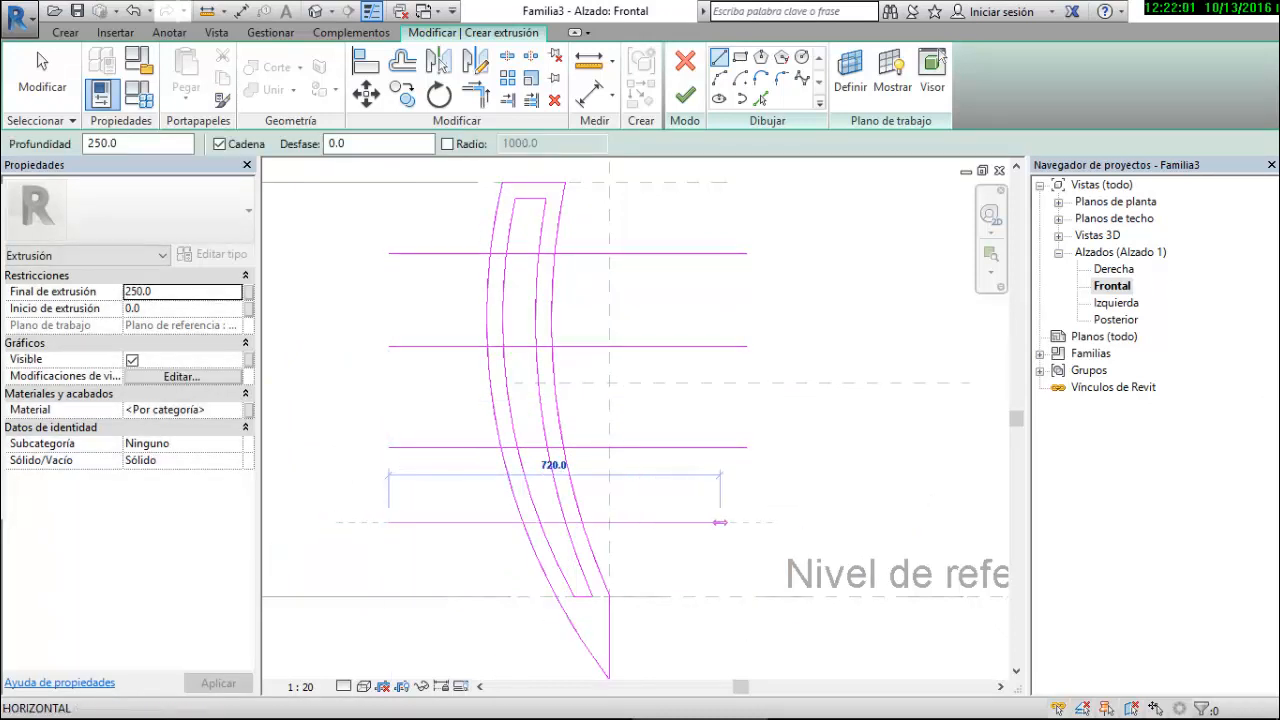
pyautogui.click(747, 521)
pyautogui.press('Escape')
pyautogui.press('Escape')
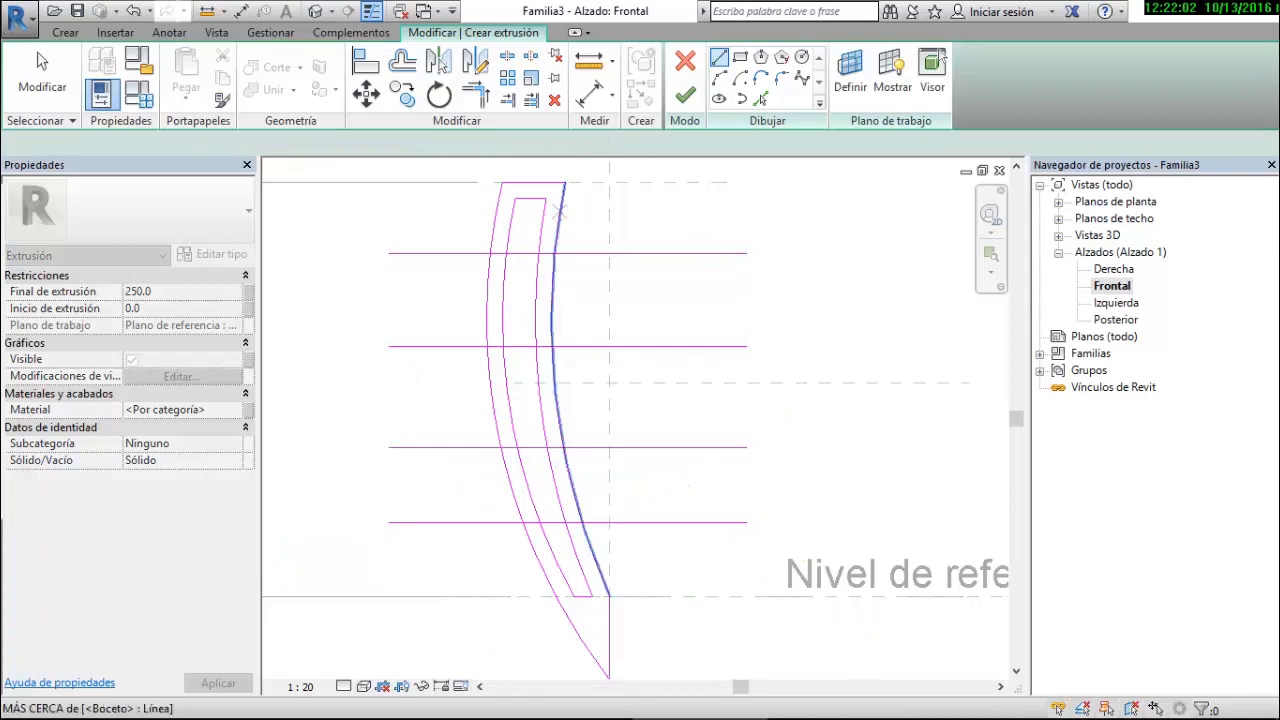
pyautogui.click(42, 62)
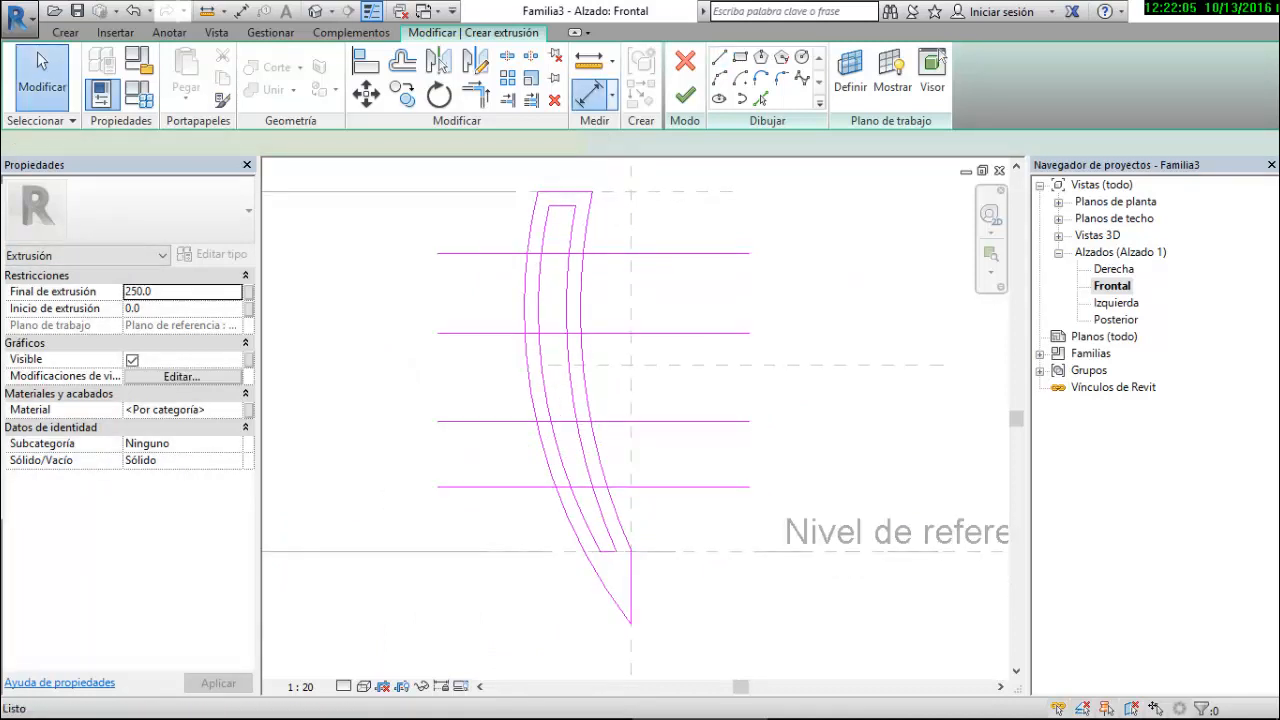
# Place a continuous aligned dimension beside the post from the top reference plane through the four horizontal lines to Nivel de referencia
pyautogui.press('d')
pyautogui.press('i')
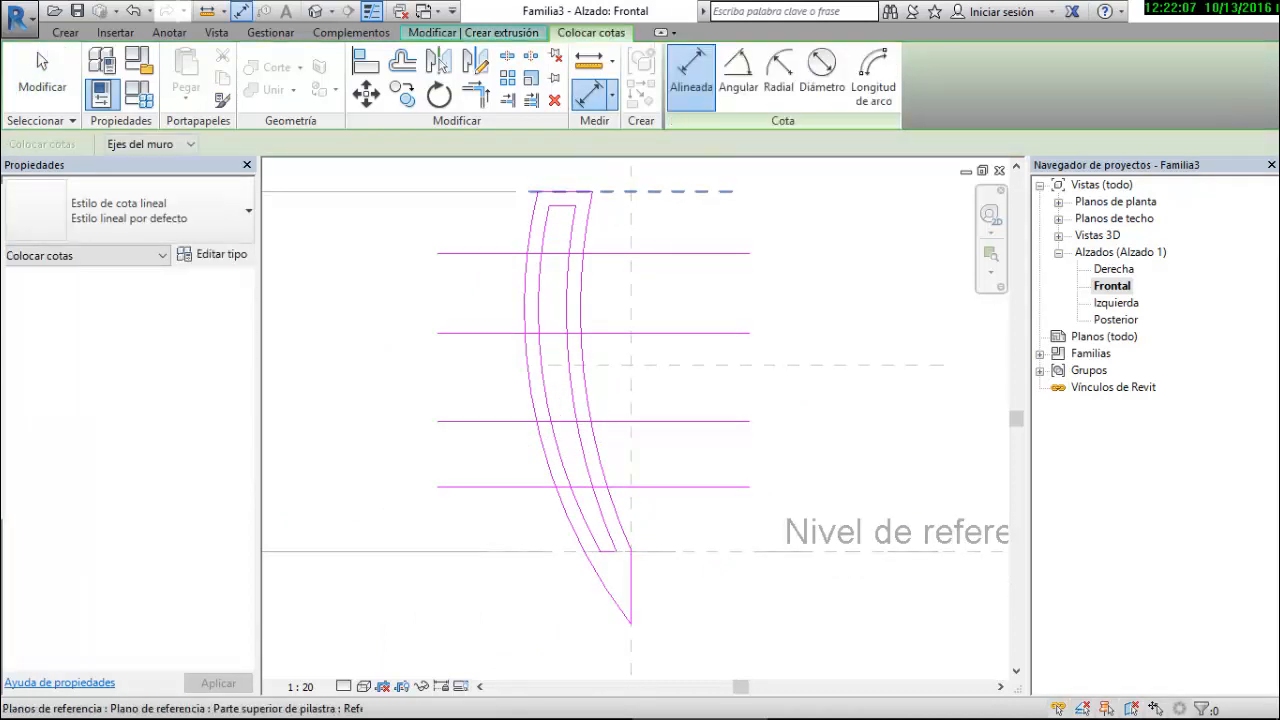
pyautogui.click(674, 191)
pyautogui.click(596, 253)
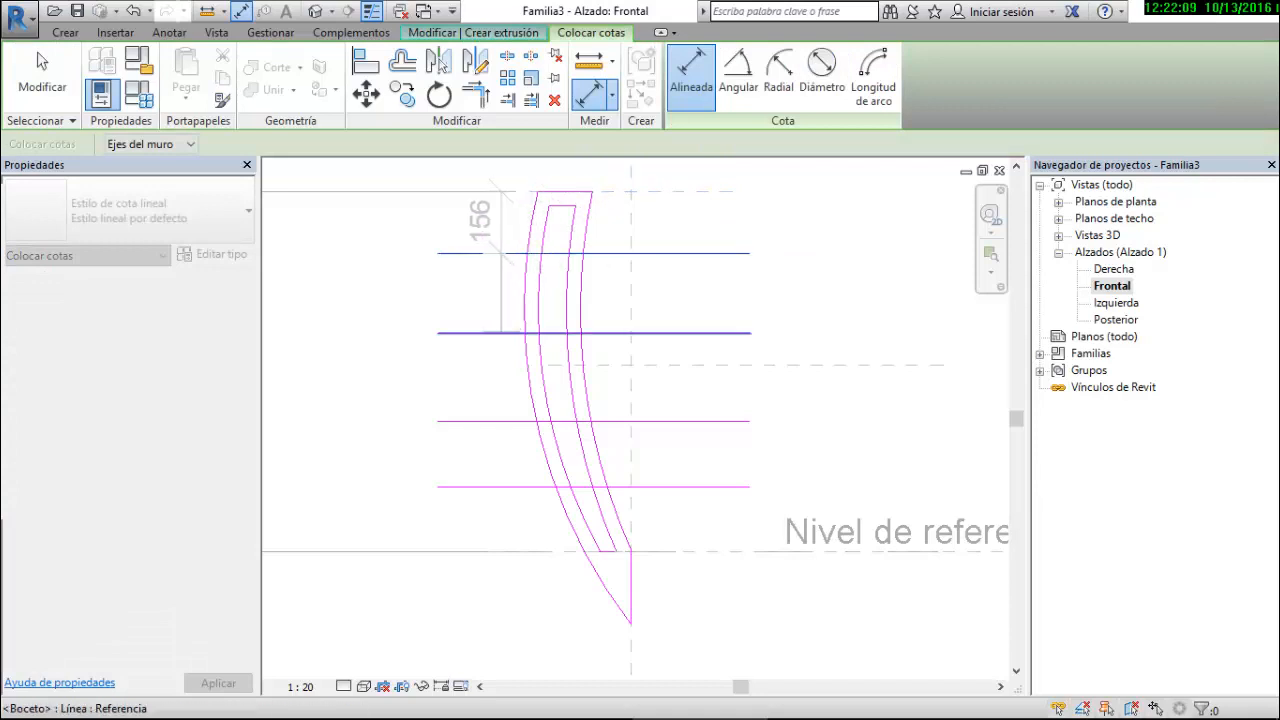
pyautogui.click(496, 421)
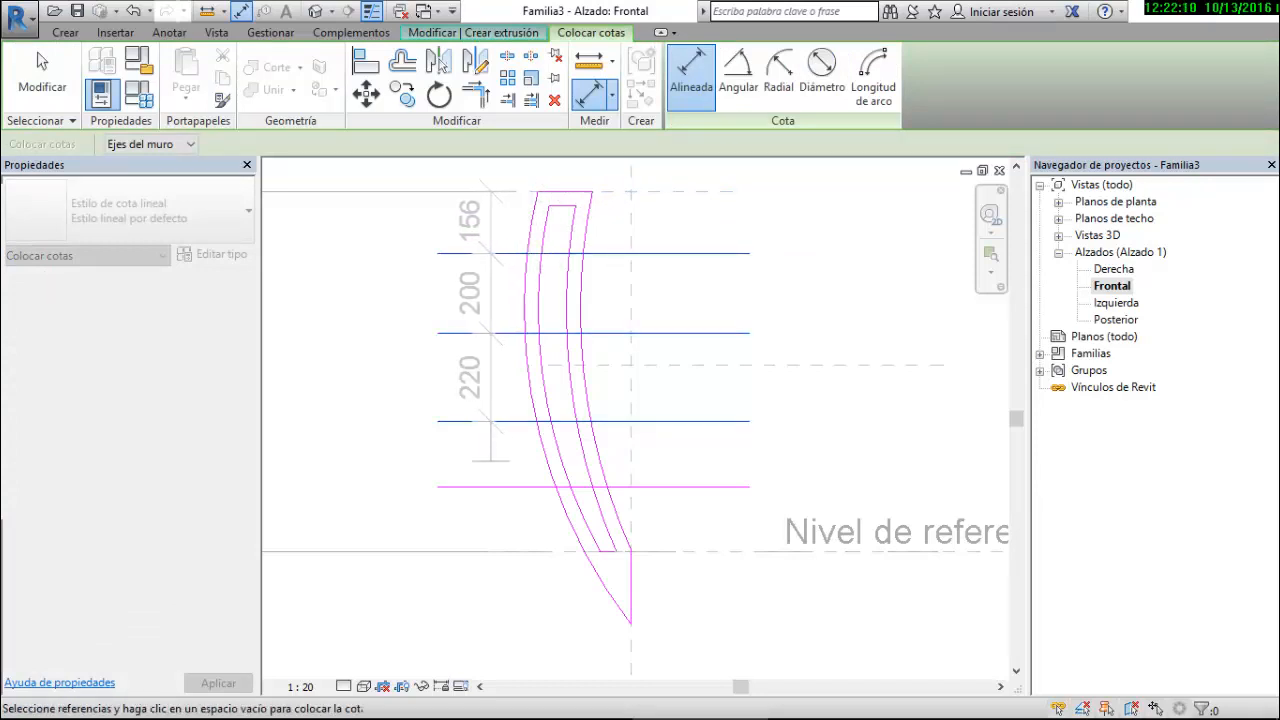
pyautogui.click(497, 487)
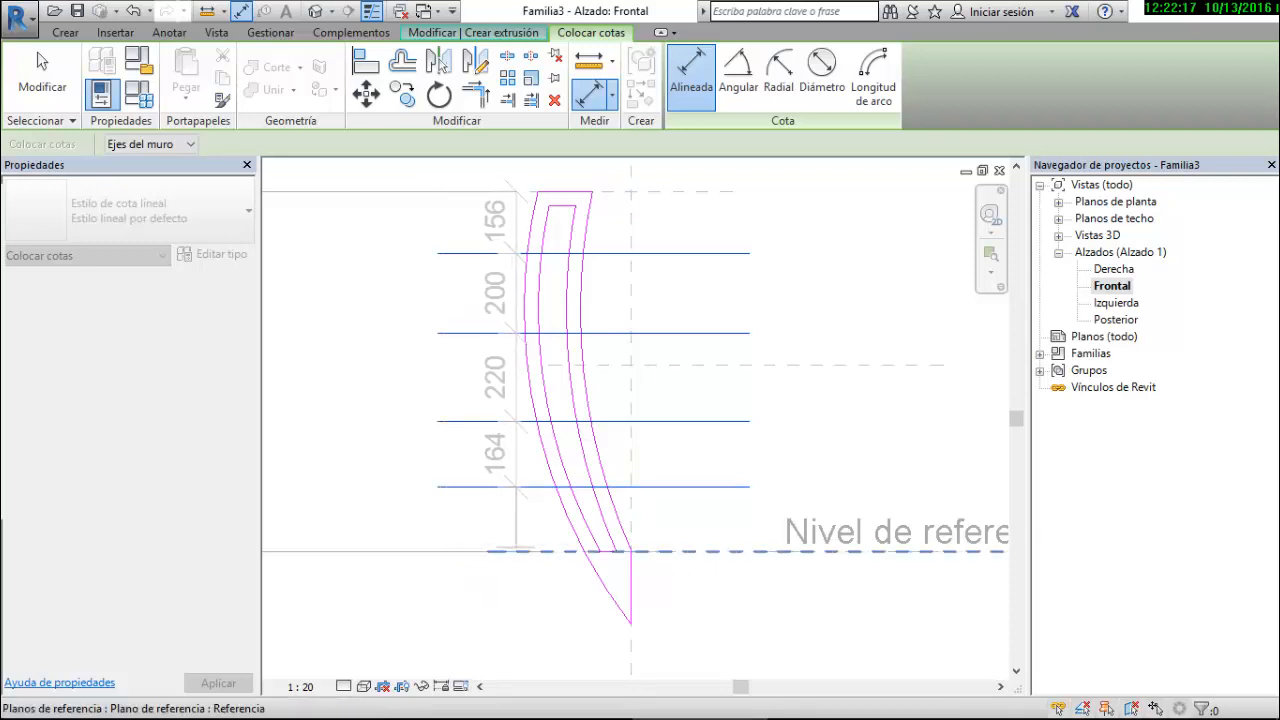
pyautogui.click(397, 370)
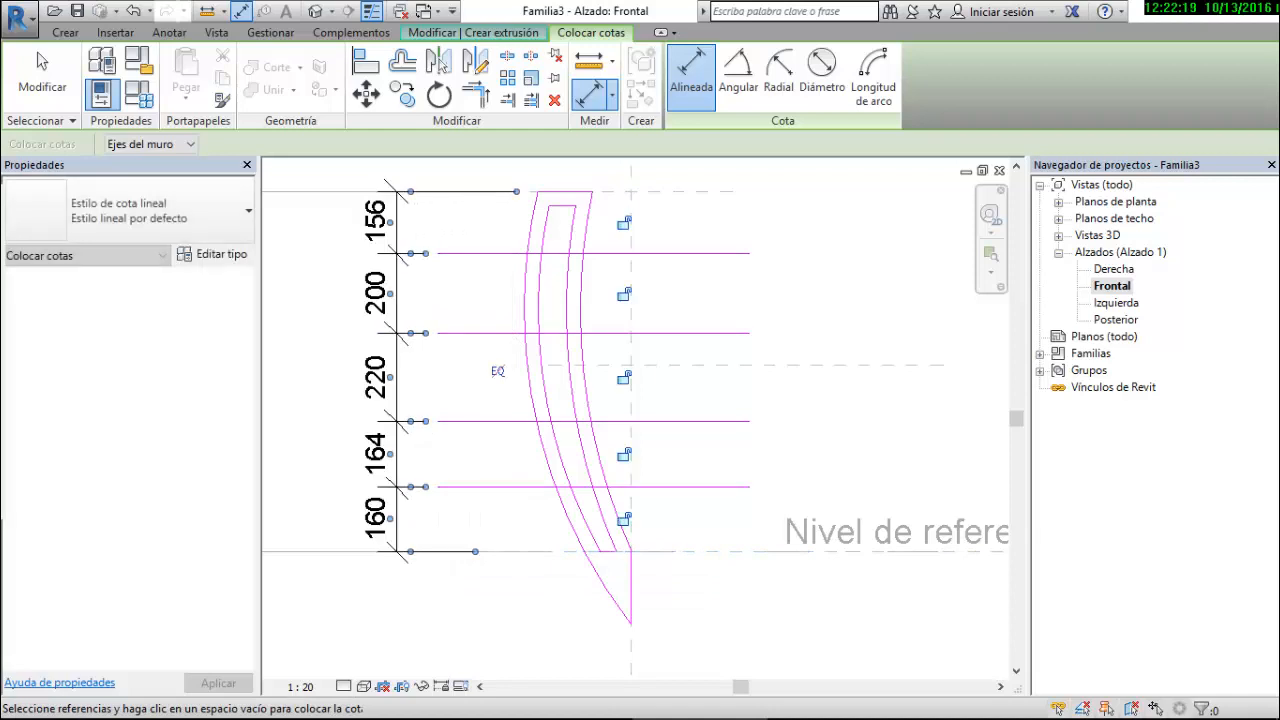
pyautogui.press('Escape')
pyautogui.press('Escape')
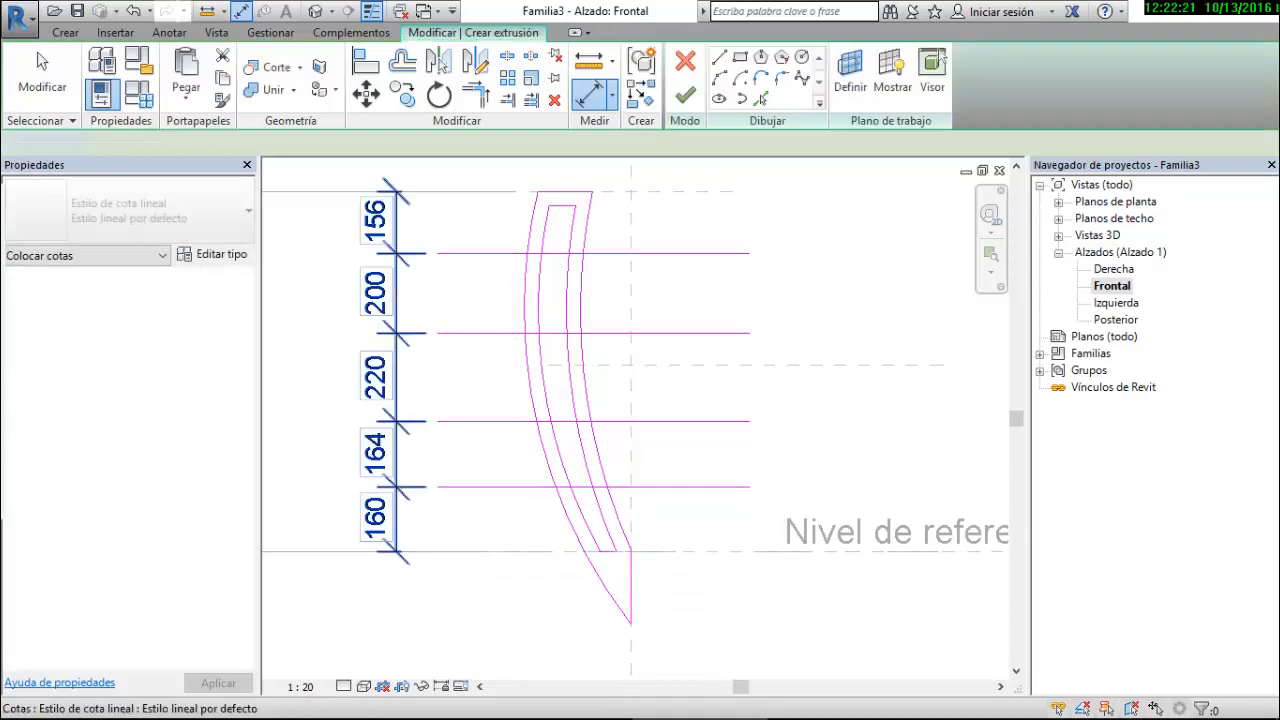
# Apply the equality constraint (EQ) to the dimension chain to space the four horizontal lines evenly over the post's height
pyautogui.click(397, 370)
pyautogui.click(497, 371)
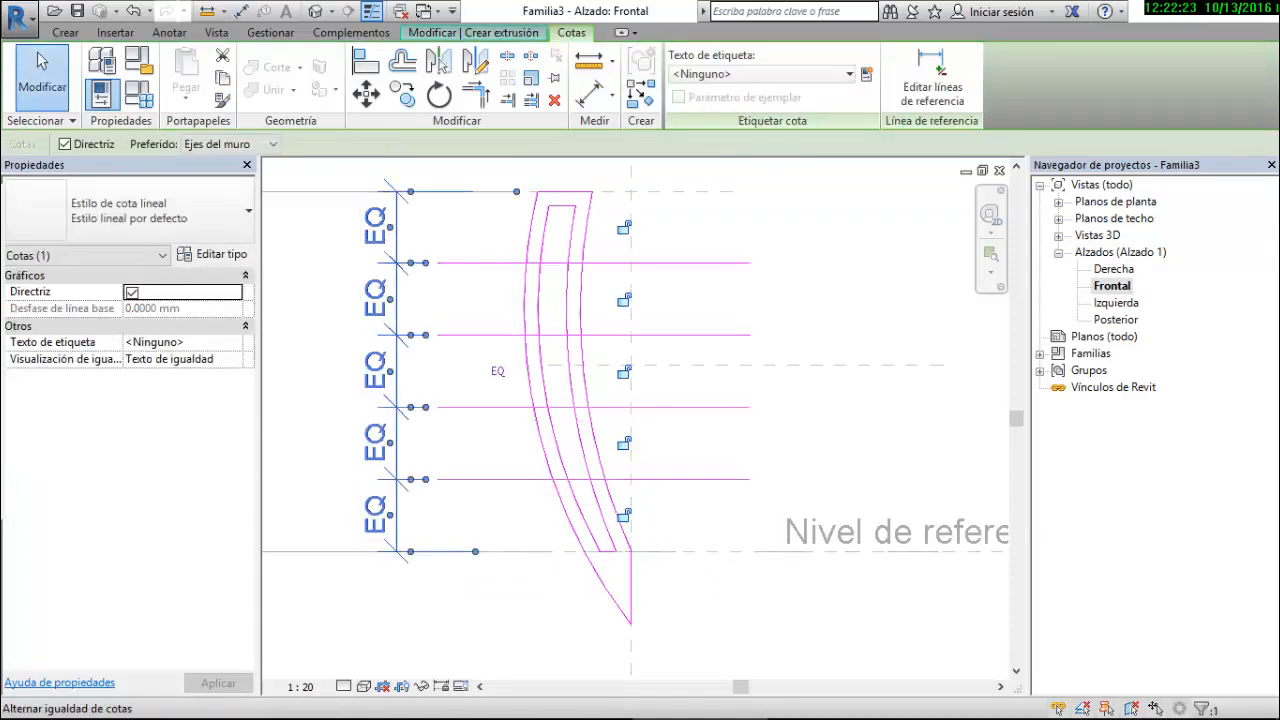
pyautogui.press('Escape')
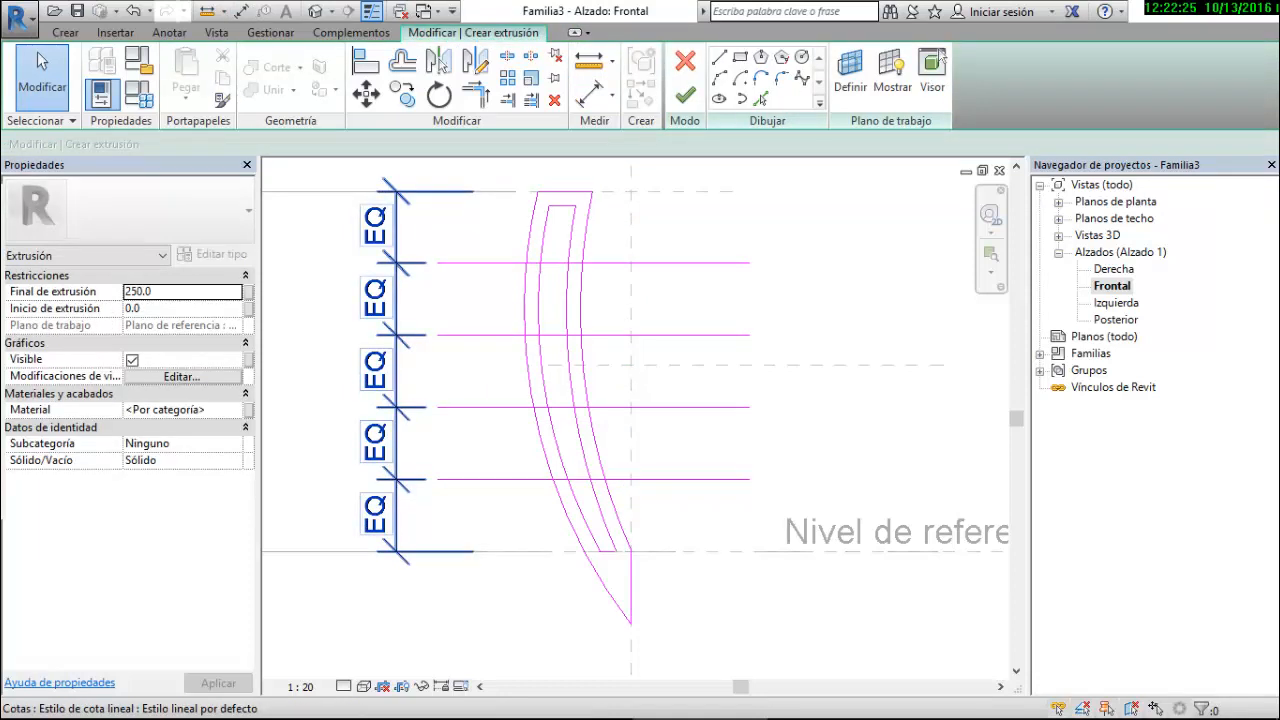
# Delete the equality dimension string beside the horizontal sketch lines
pyautogui.click(396, 404)
pyautogui.press('Escape')
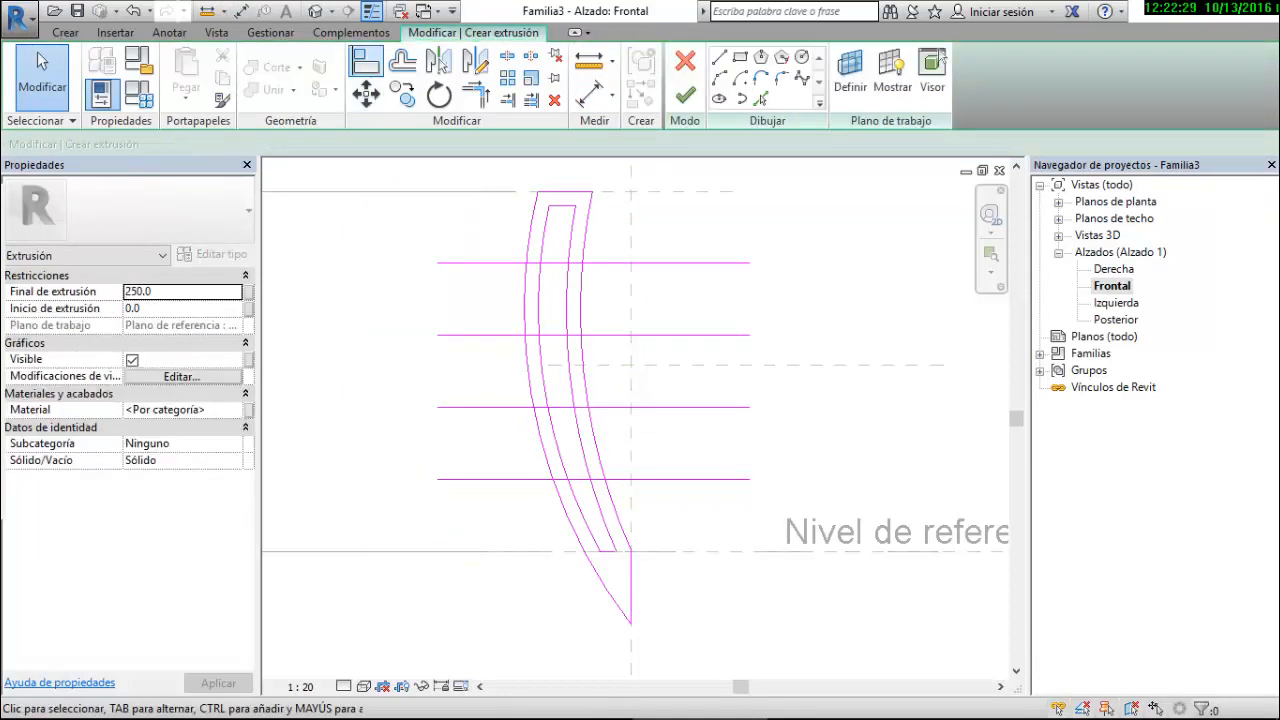
# Offset a copy of each of the four horizontal sketch lines 20 downward
pyautogui.click(402, 62)
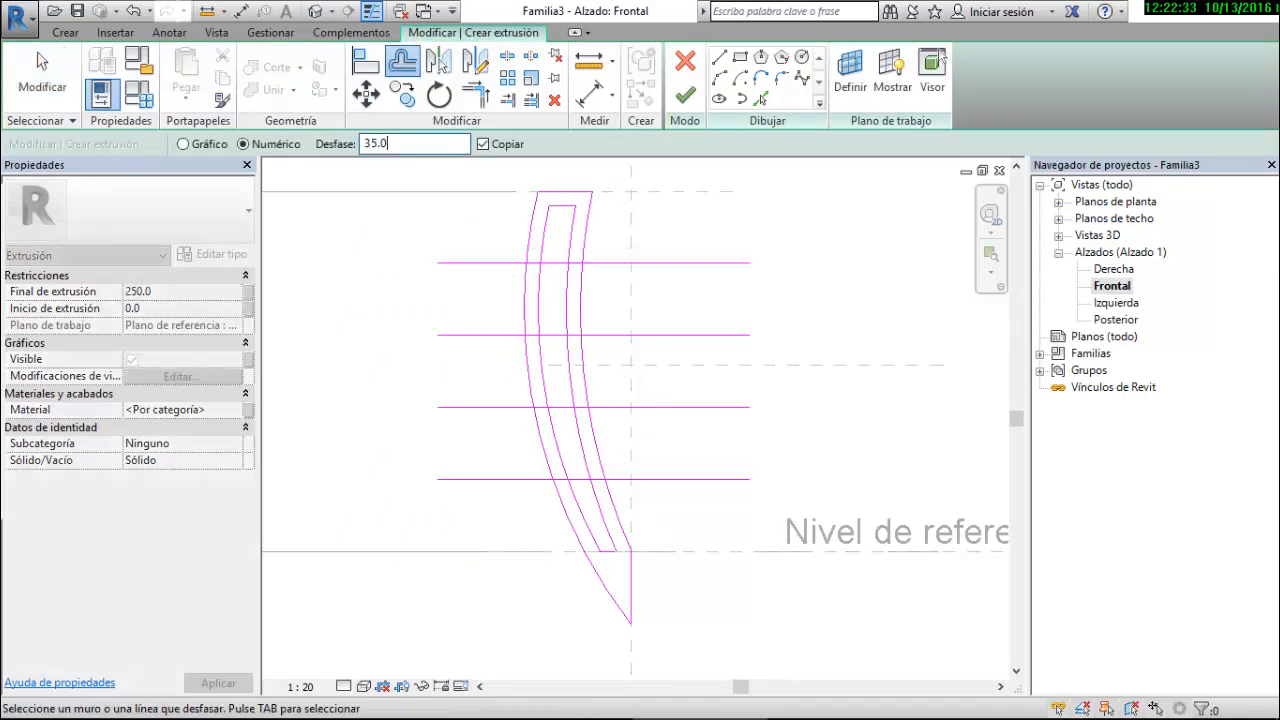
pyautogui.press('Return')
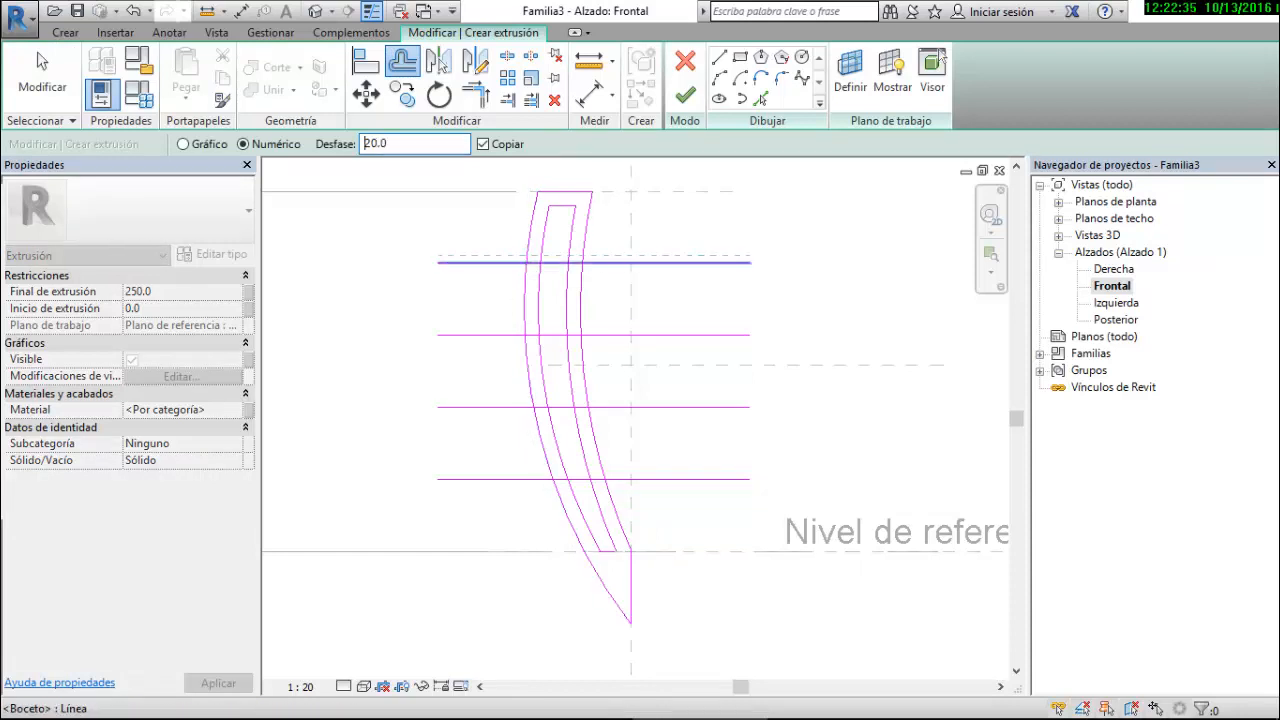
pyautogui.click(556, 264)
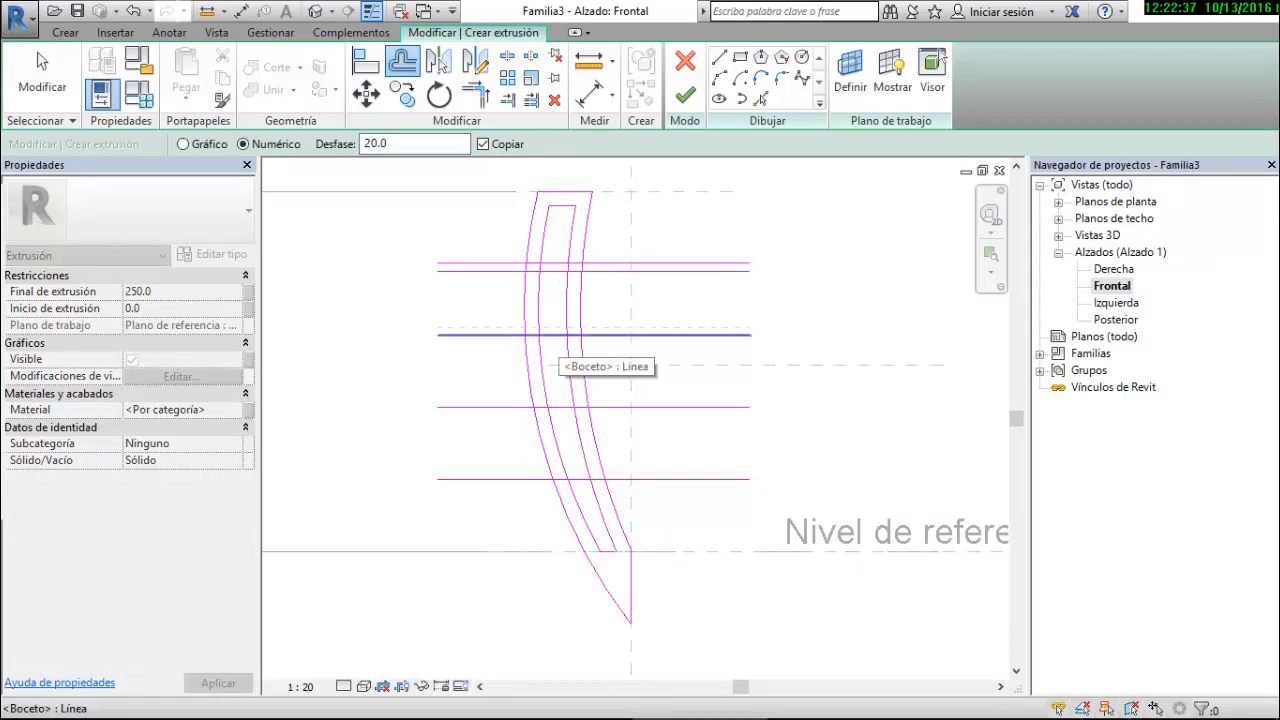
pyautogui.click(556, 337)
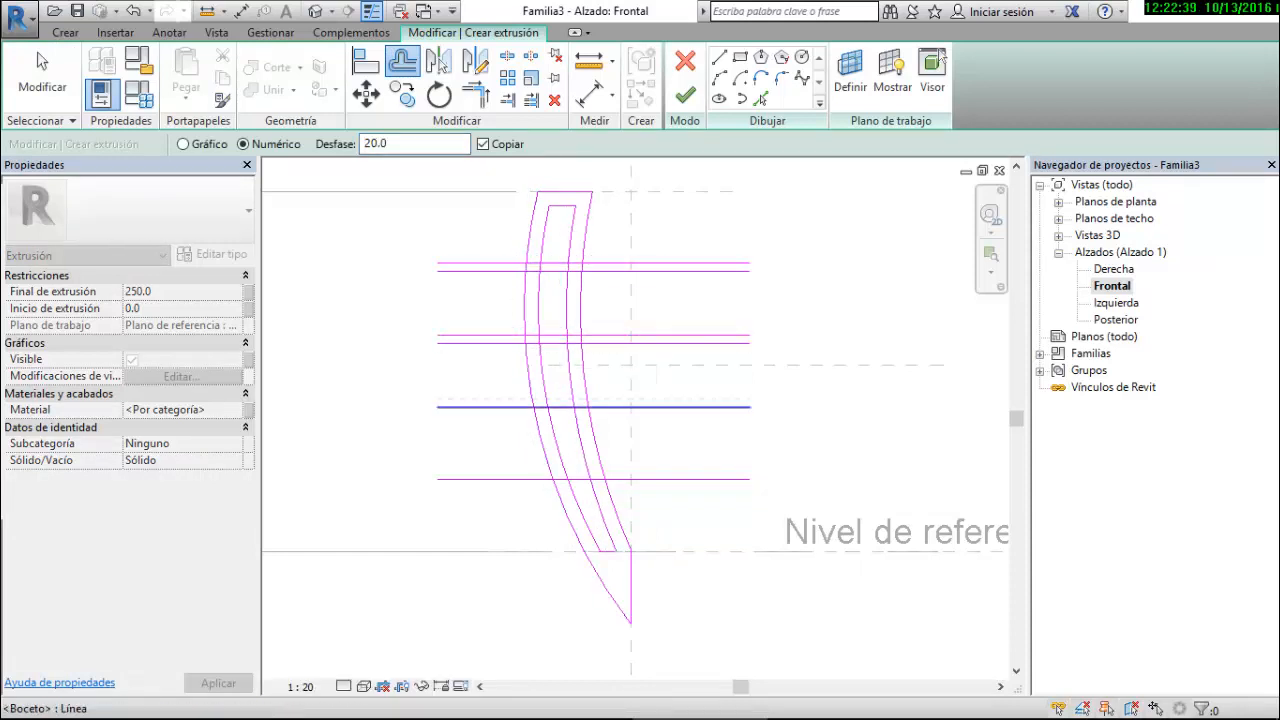
pyautogui.click(556, 408)
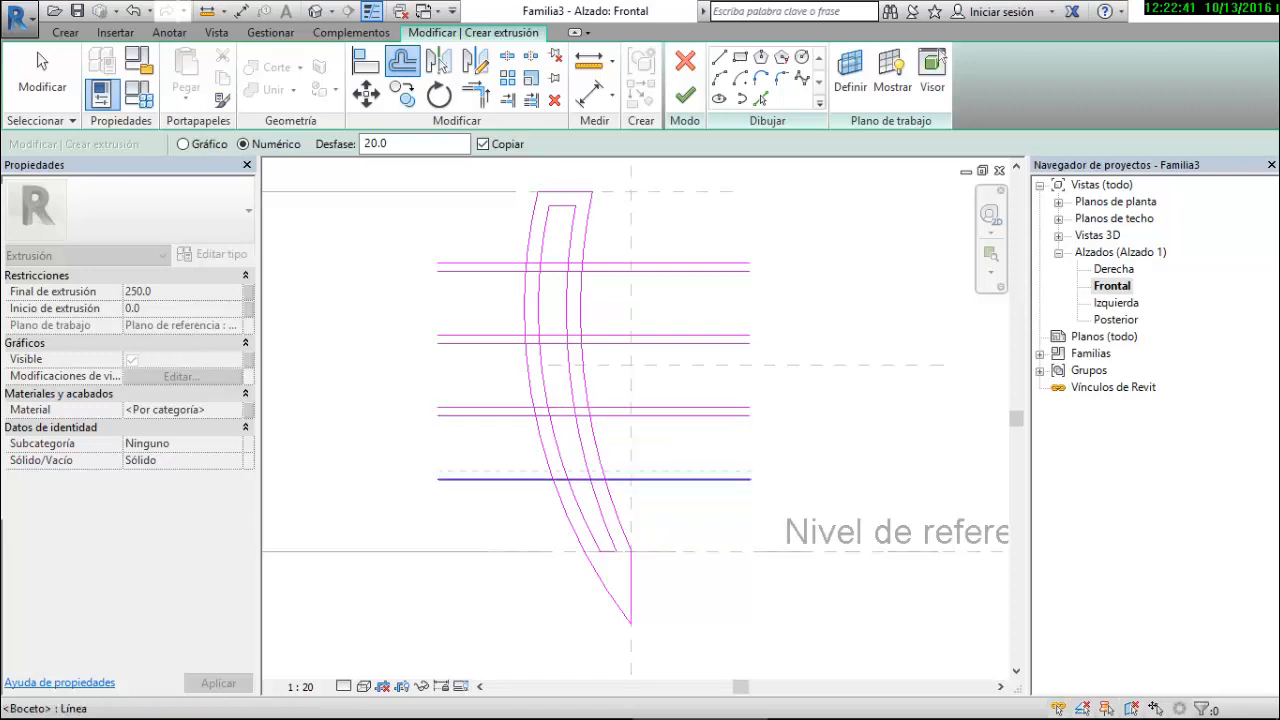
pyautogui.click(556, 479)
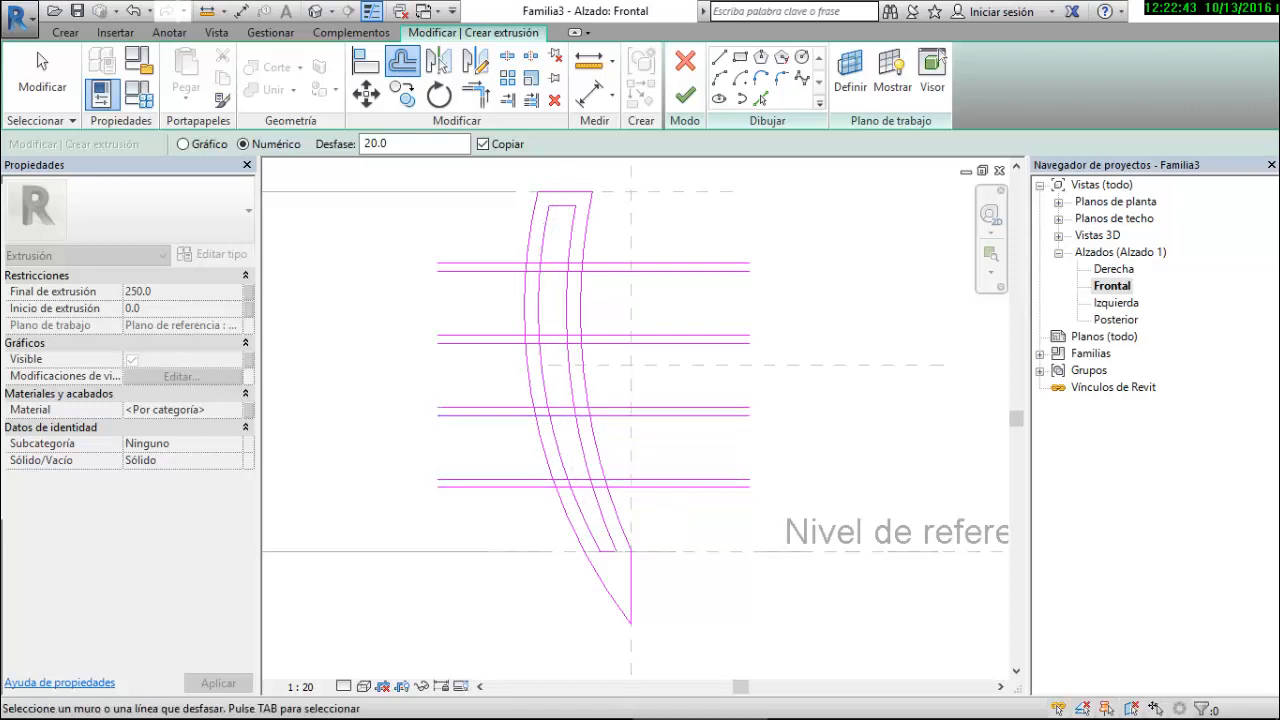
# Split both inner curves of the profile between the lines of the two upper horizontal pairs
pyautogui.press('s')
pyautogui.press('l')
pyautogui.scroll(5, 551, 394)
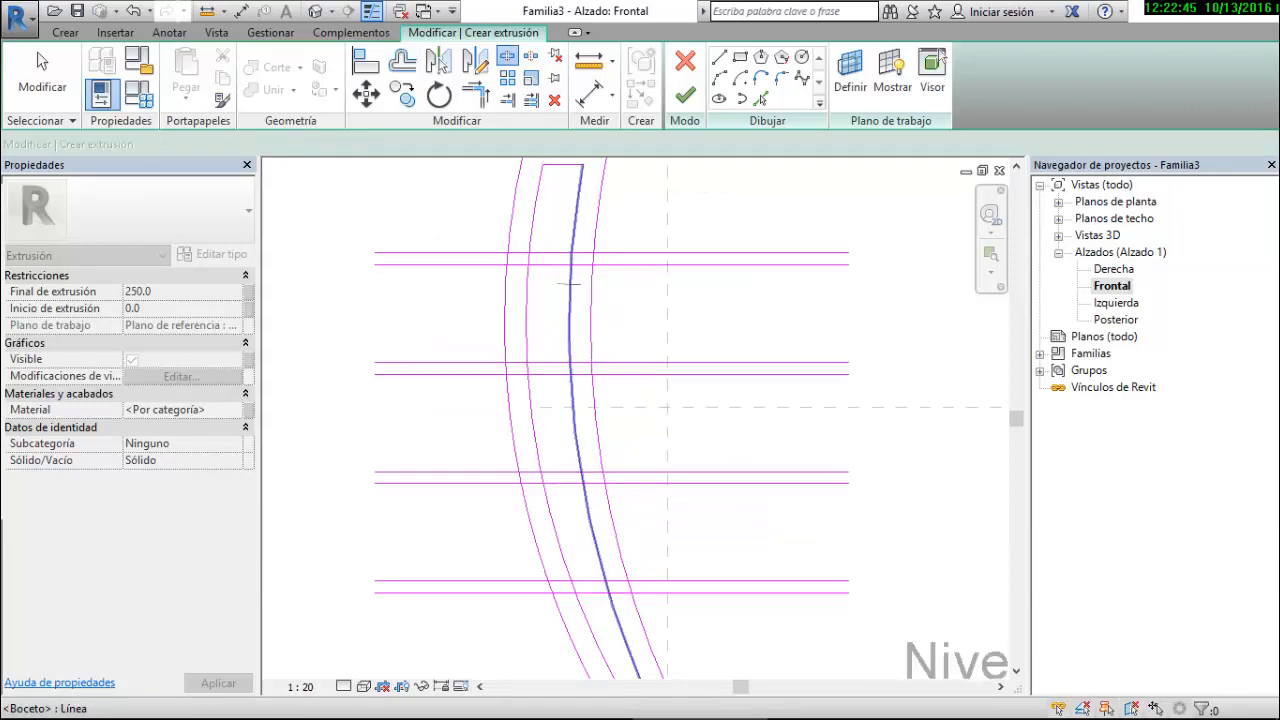
pyautogui.click(522, 245)
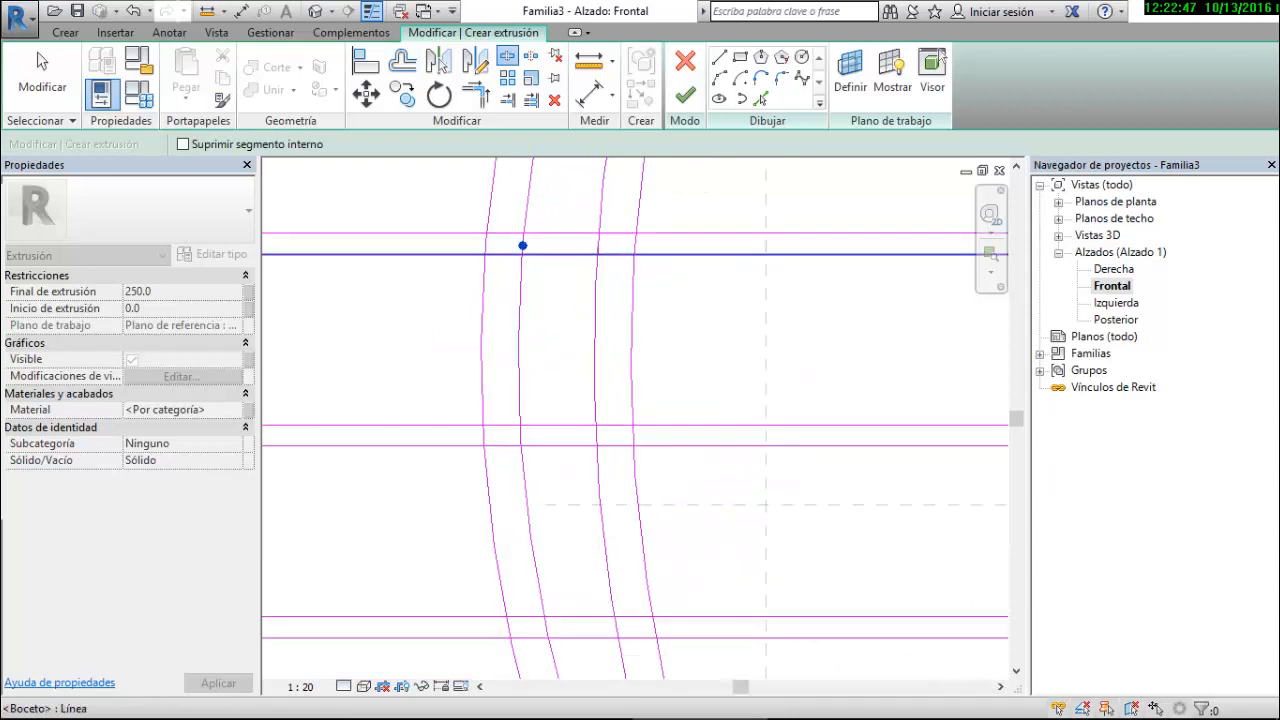
pyautogui.click(598, 243)
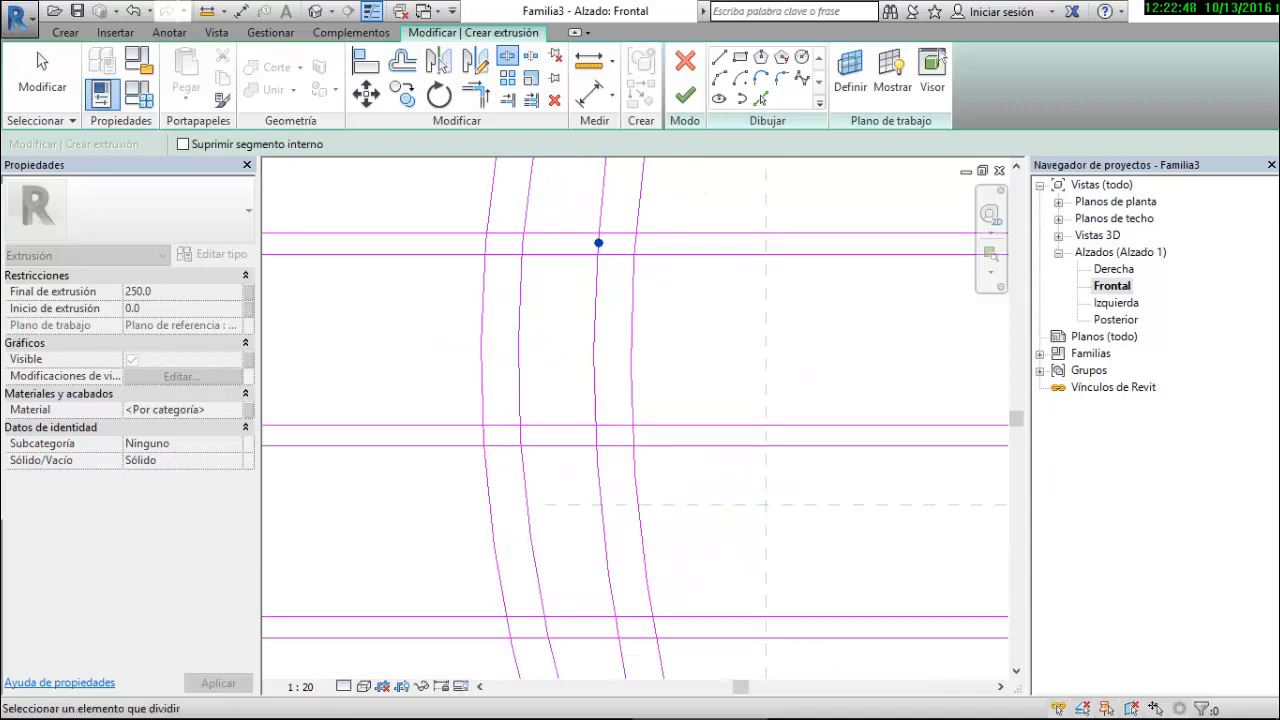
pyautogui.click(520, 434)
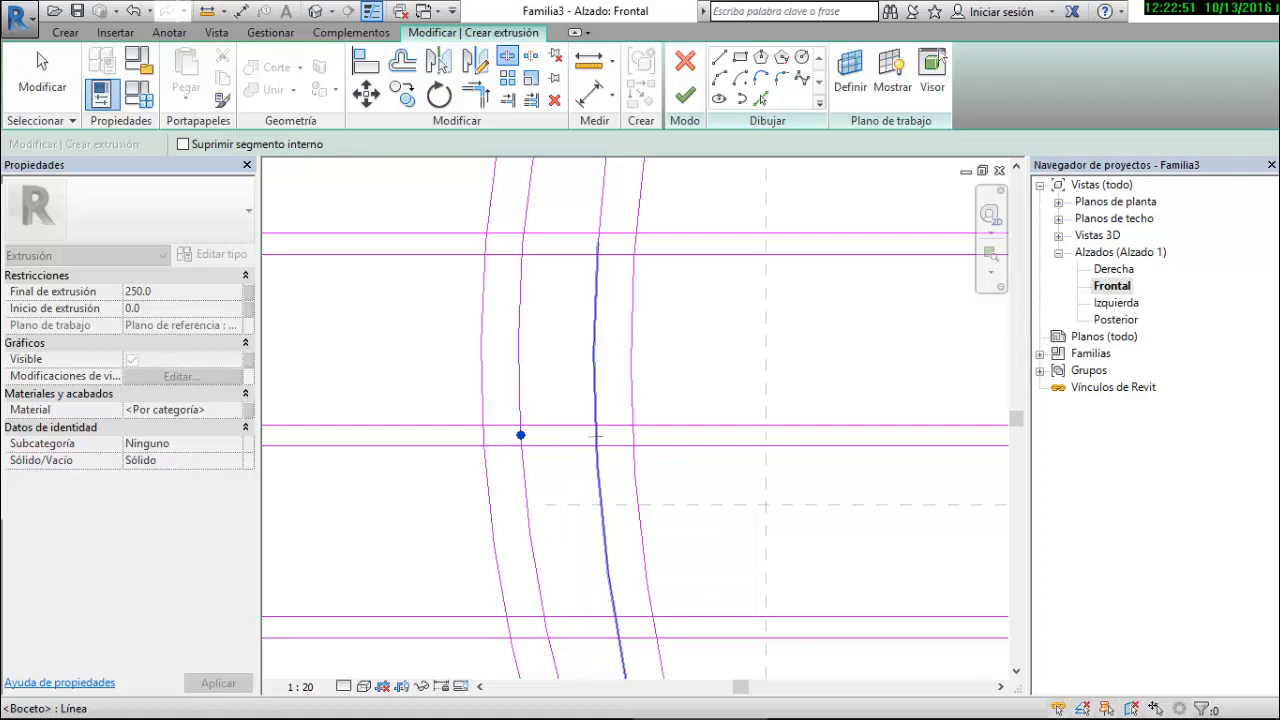
pyautogui.click(591, 434)
# Split both inner curves of the profile between the lines of the two lower horizontal pairs
pyautogui.scroll(-2, 591, 434)
pyautogui.scroll(2, 567, 518)
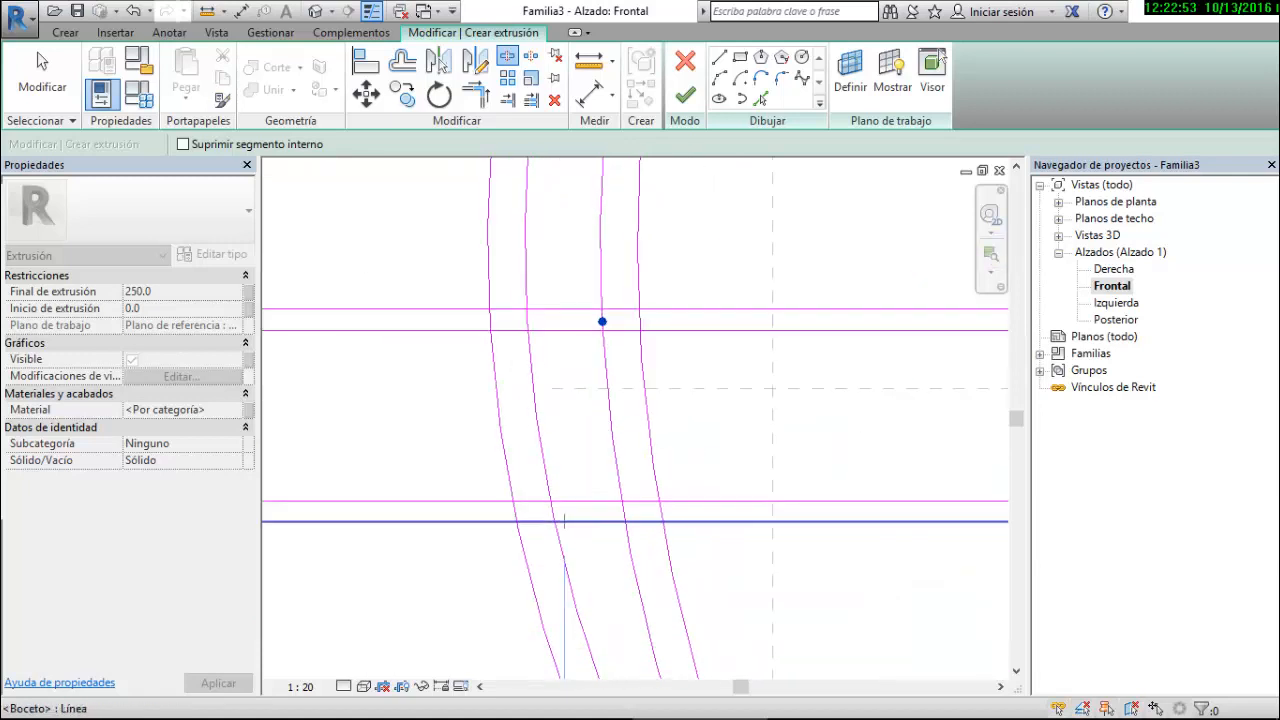
pyautogui.click(552, 513)
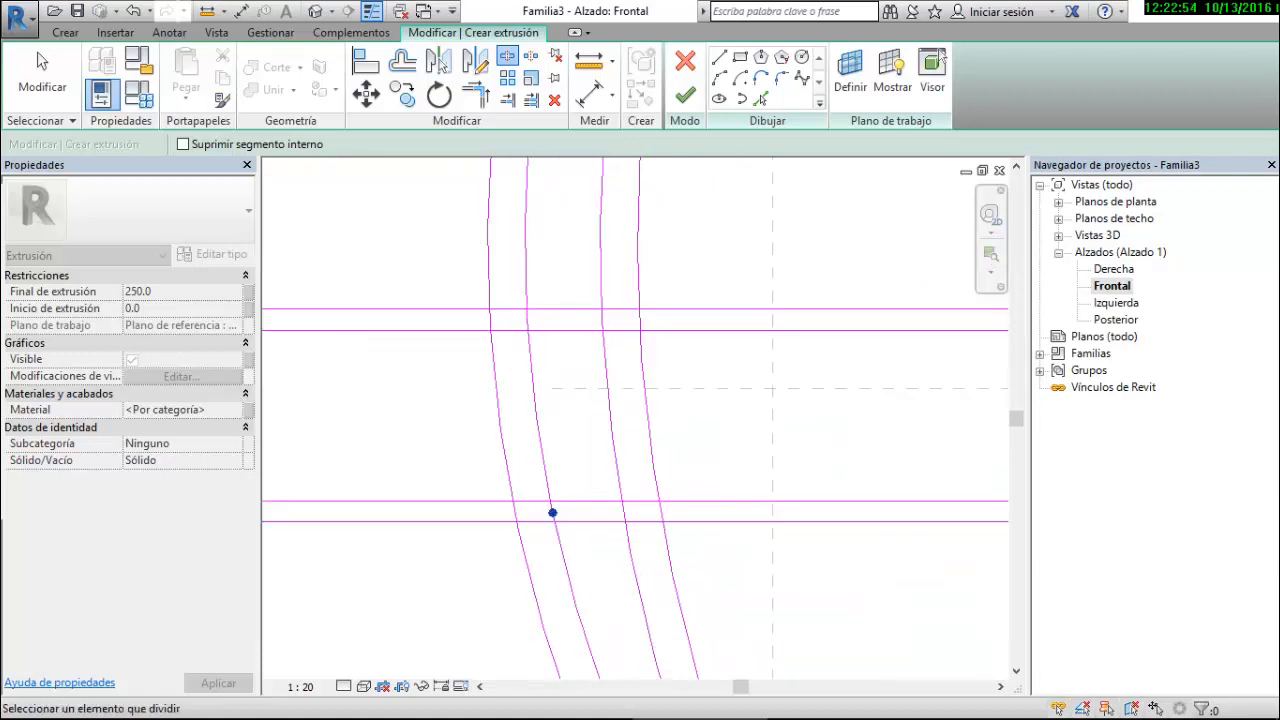
pyautogui.click(622, 511)
pyautogui.scroll(-2, 596, 395)
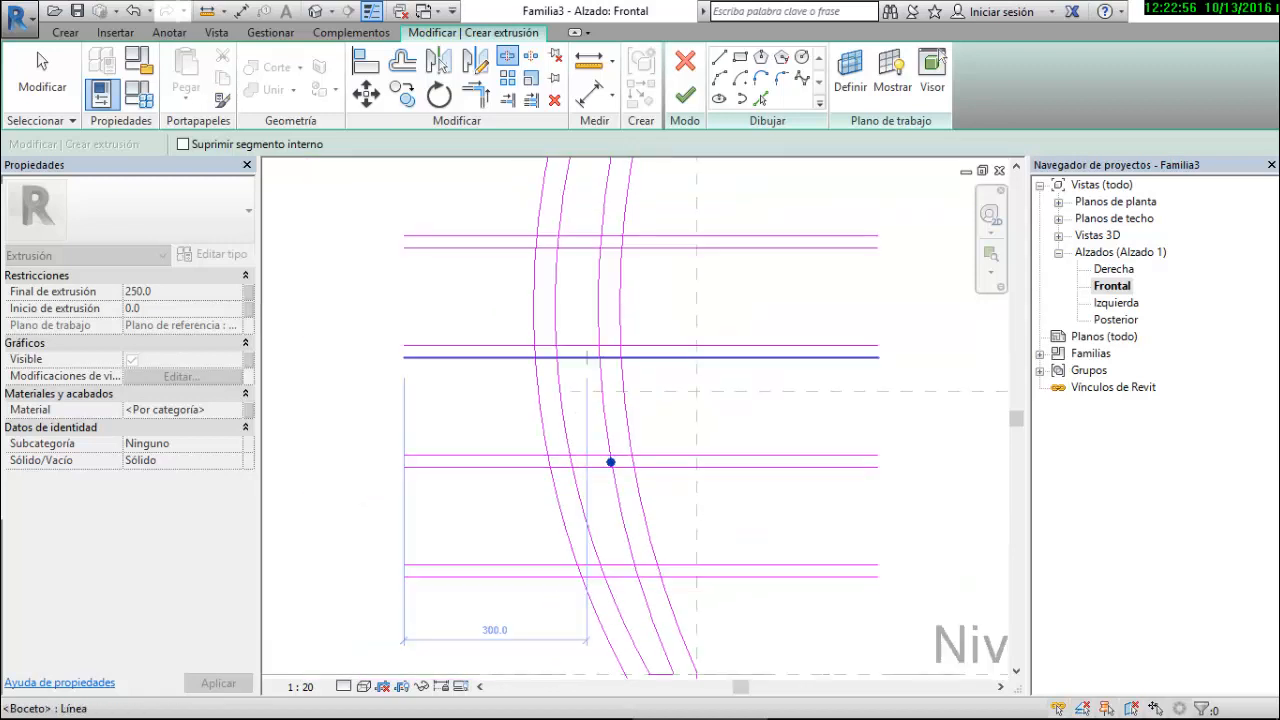
pyautogui.scroll(5, 600, 573)
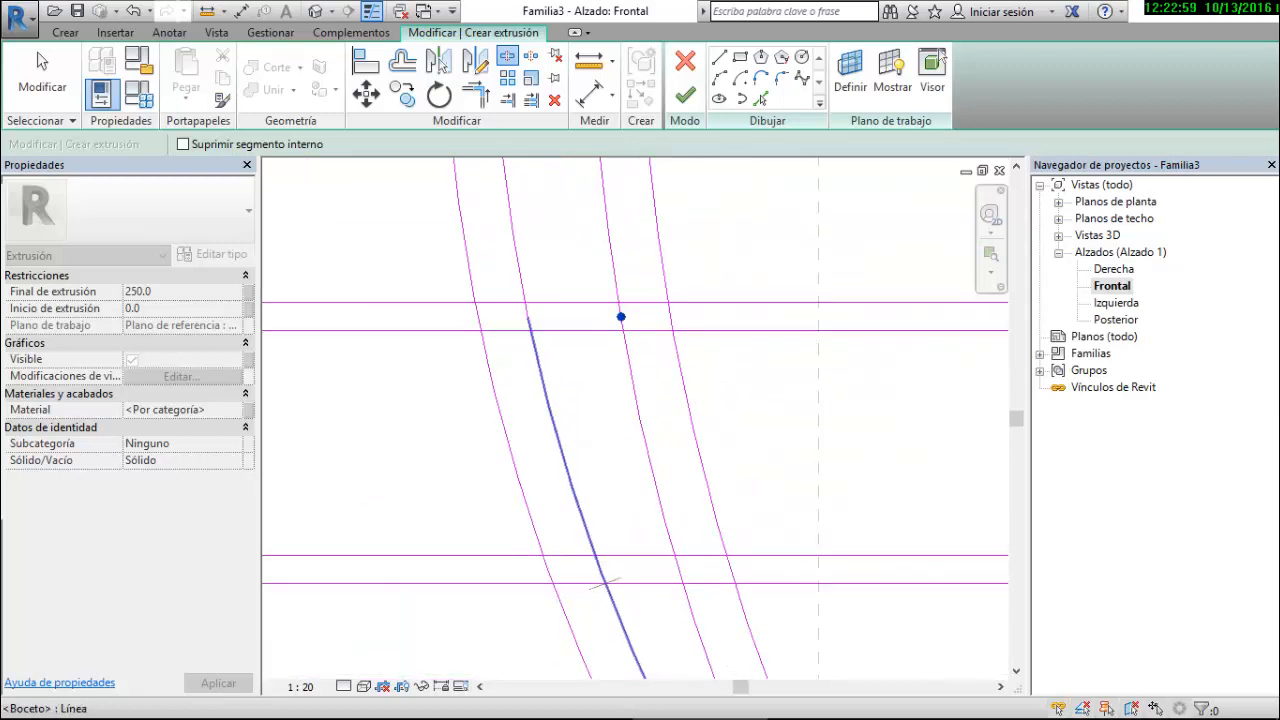
pyautogui.click(597, 567)
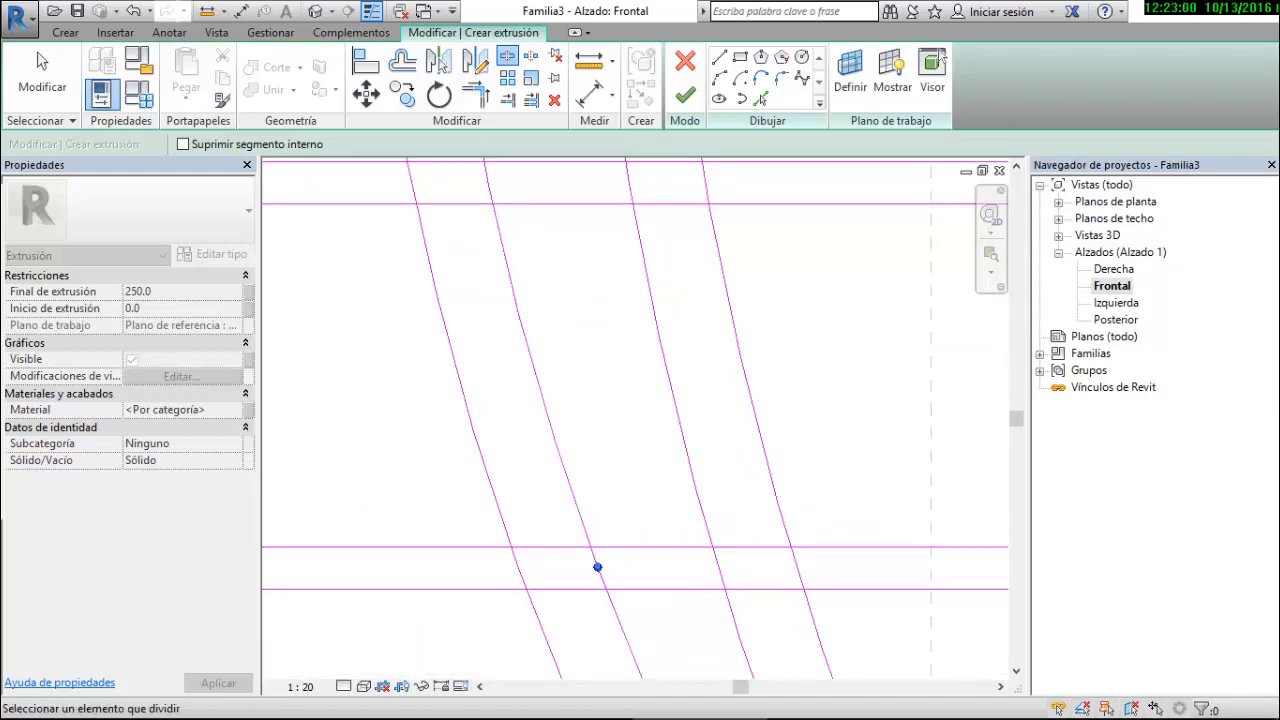
pyautogui.click(717, 567)
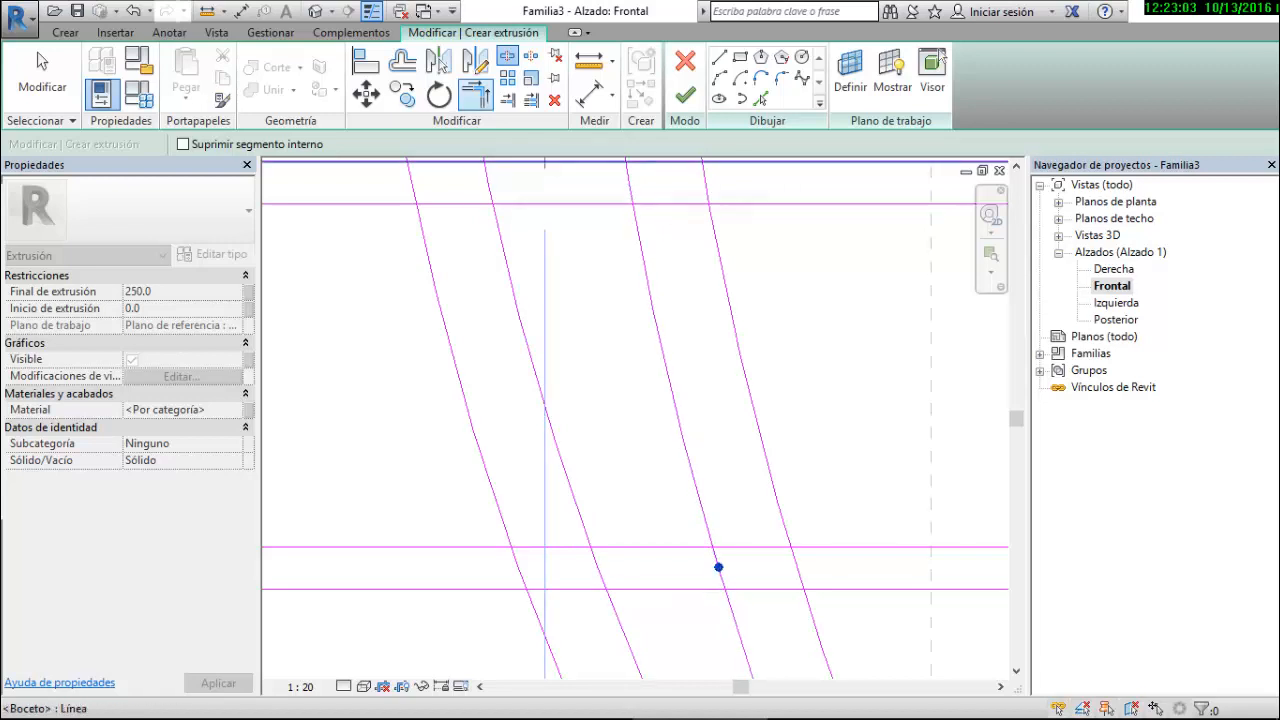
# Trim the topmost inner curve segments and the first pair's upper line to corners, closing the top opening
pyautogui.click(476, 94)
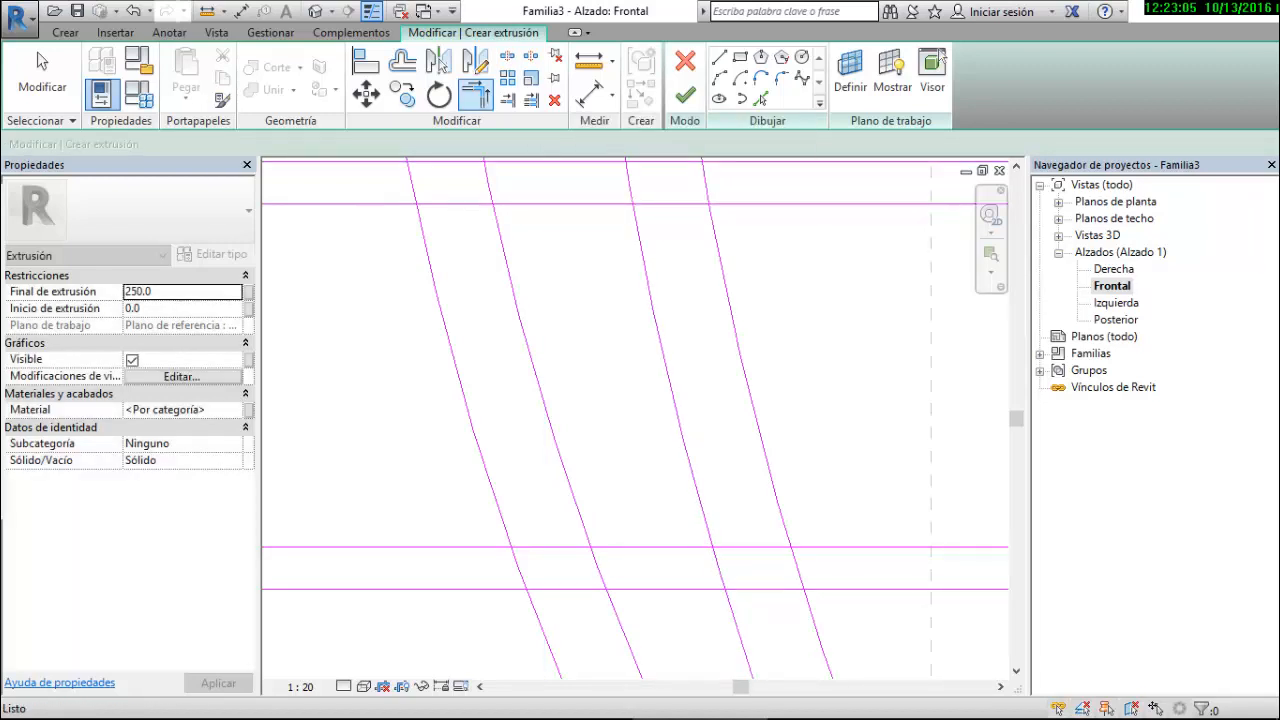
pyautogui.scroll(-2, 686, 401)
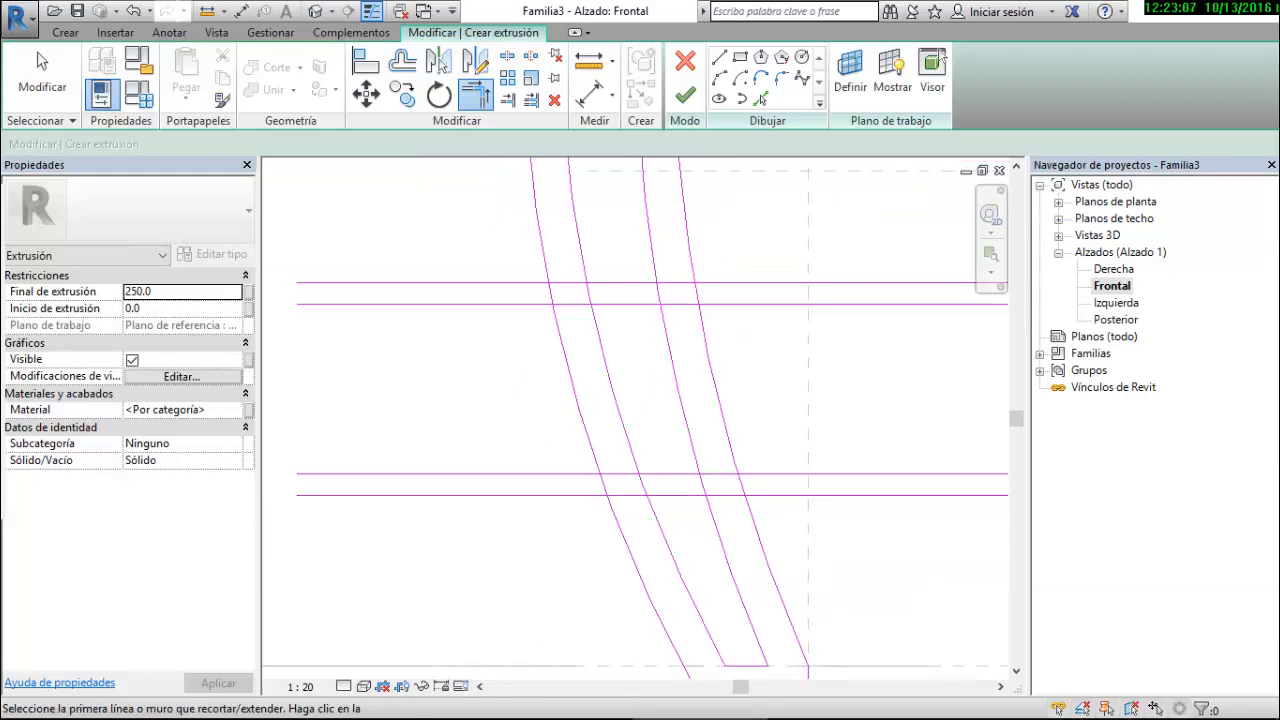
pyautogui.scroll(-2, 604, 480)
pyautogui.scroll(-2, 604, 480)
pyautogui.scroll(5, 590, 260)
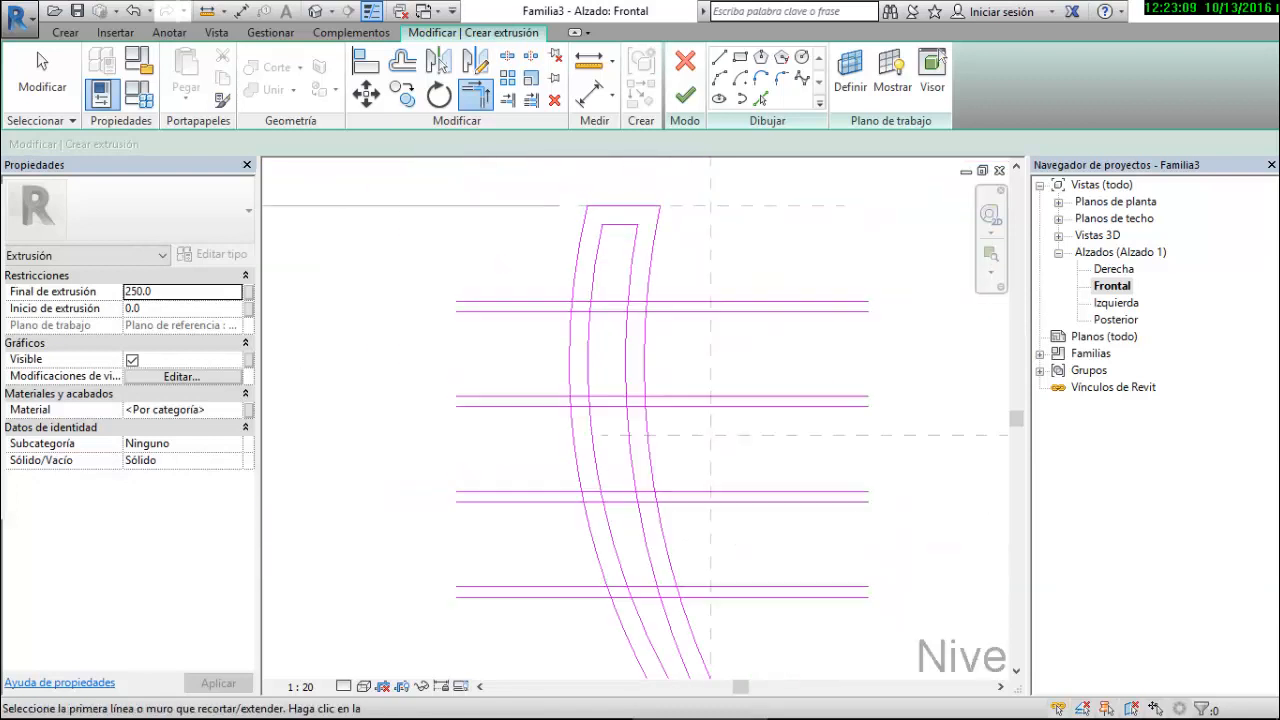
pyautogui.click(592, 260)
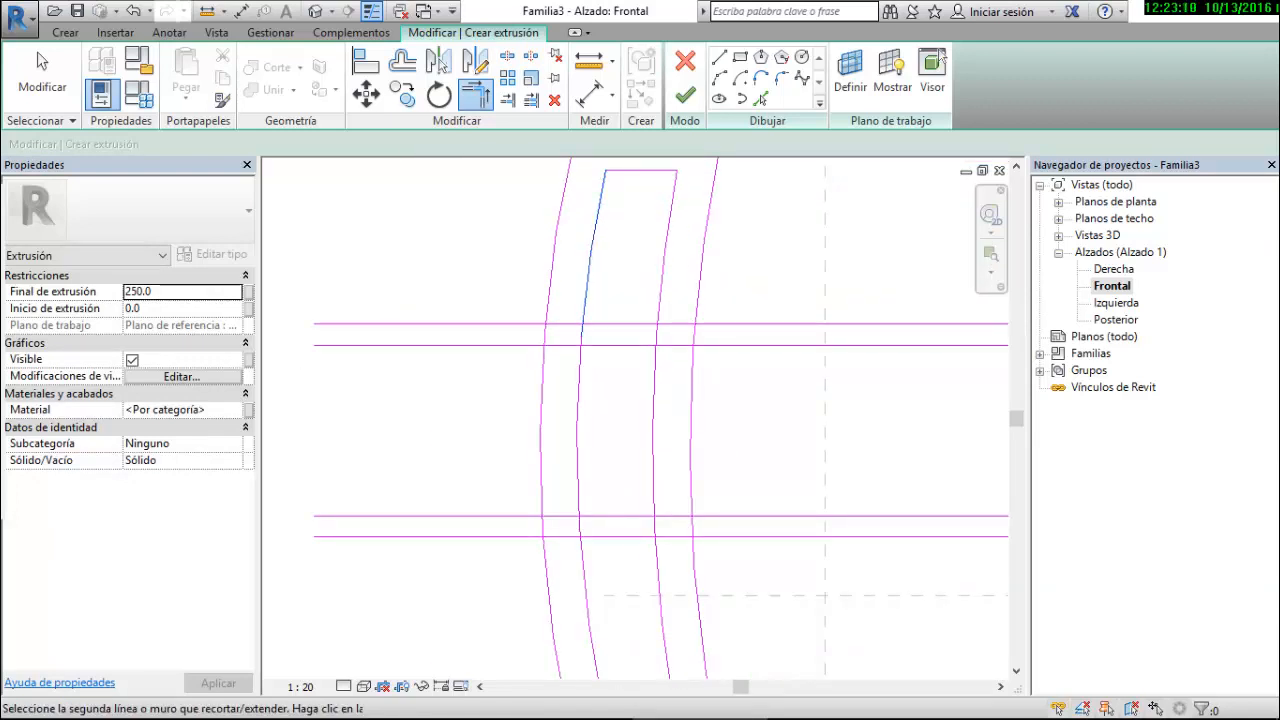
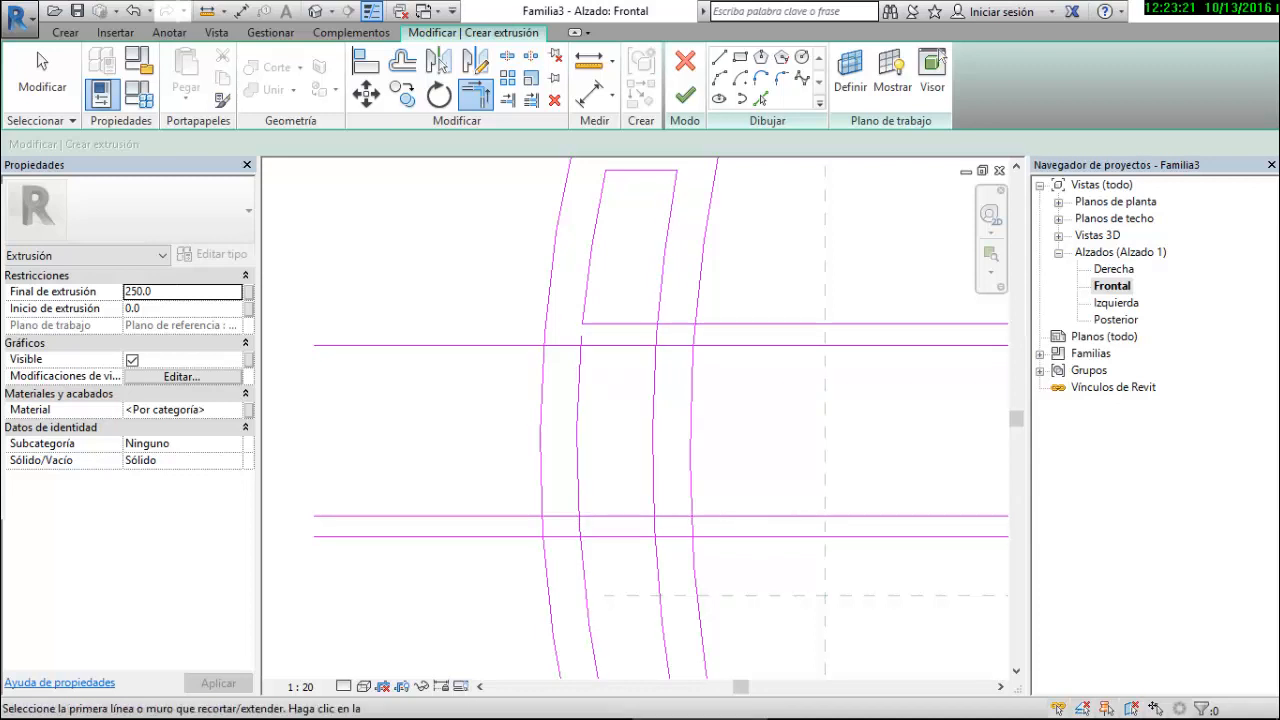
pyautogui.click(665, 247)
pyautogui.click(627, 323)
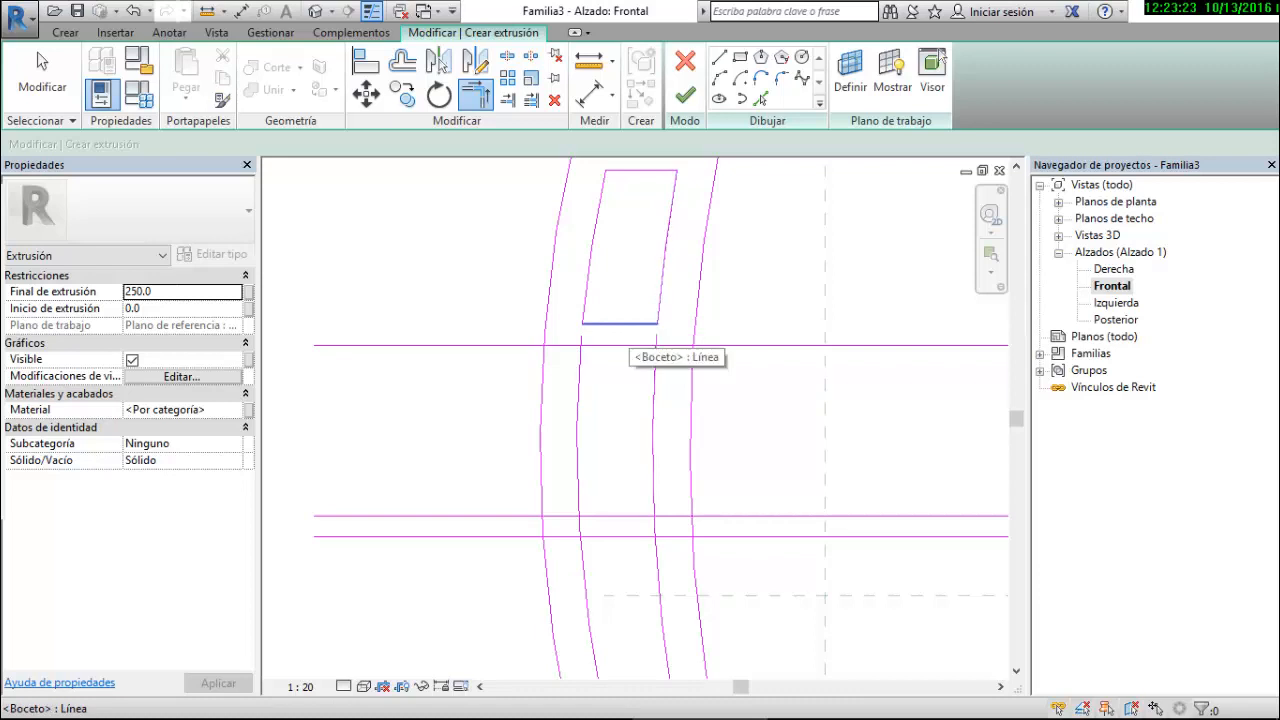
# Trim the second inner curve segments to corners with the first pair's lower line and second pair's upper line, closing the second opening
pyautogui.click(627, 345)
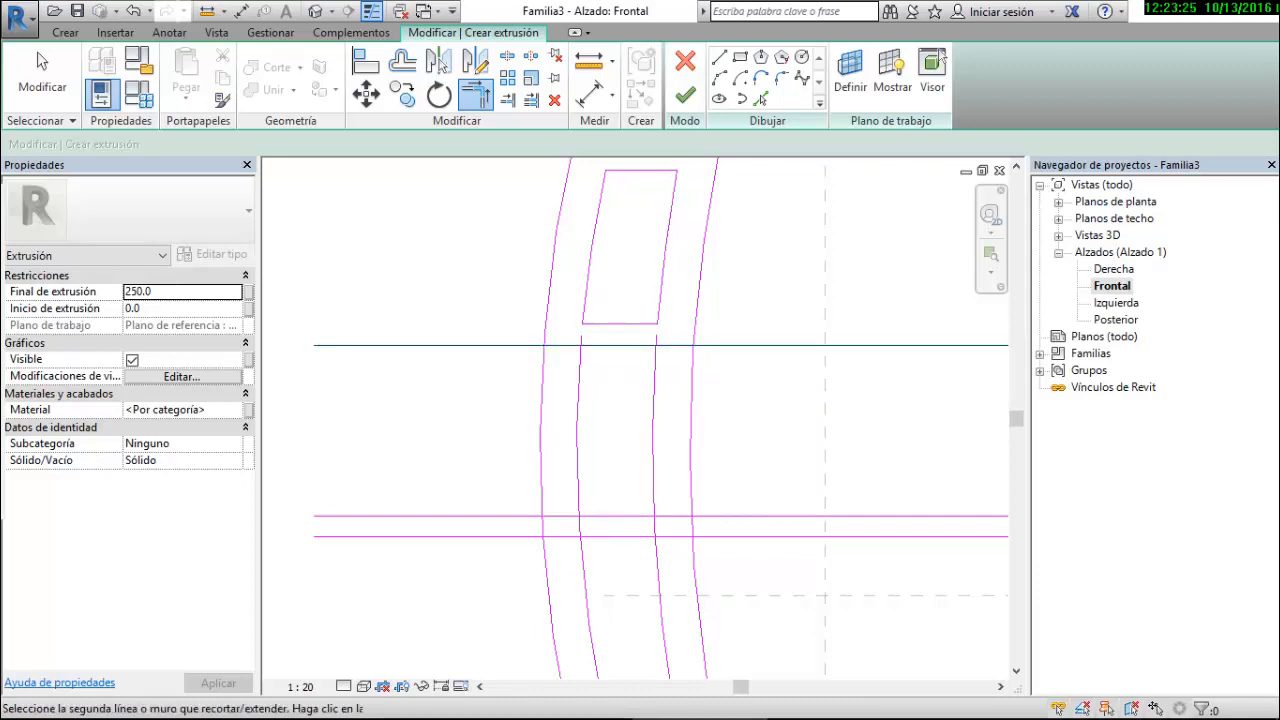
pyautogui.click(579, 384)
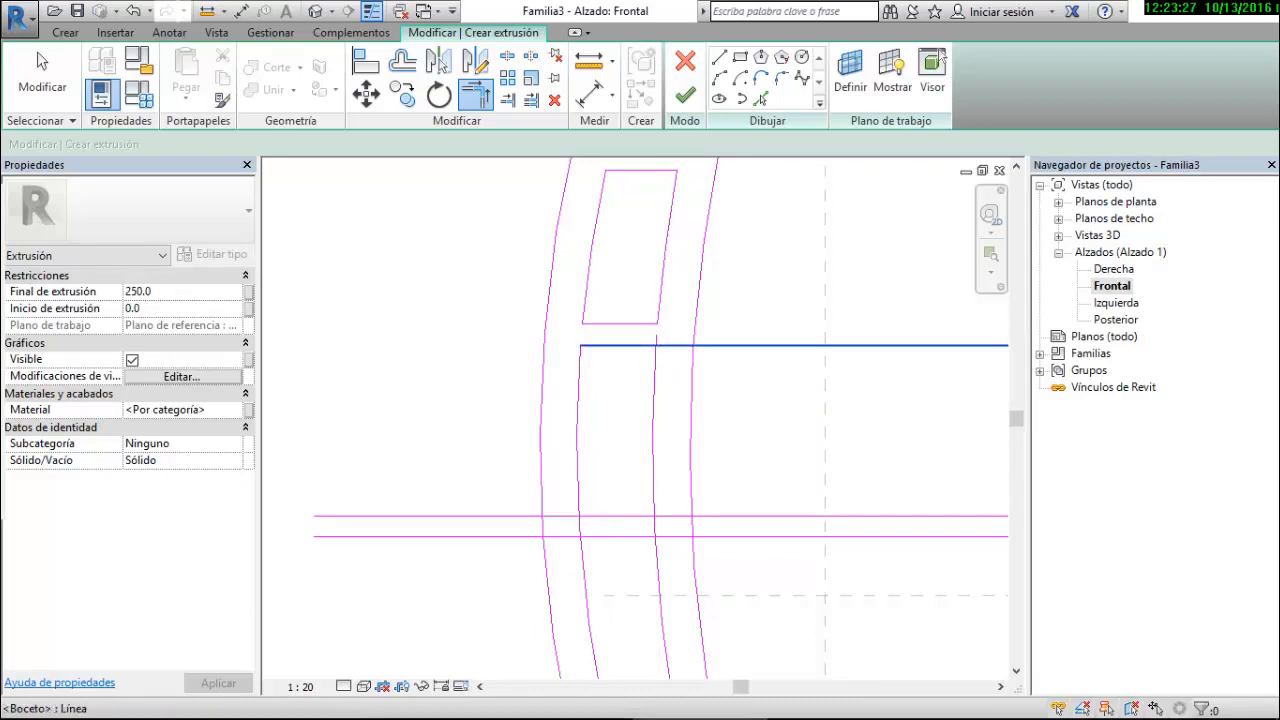
pyautogui.click(627, 345)
pyautogui.click(654, 418)
pyautogui.scroll(-3, 628, 256)
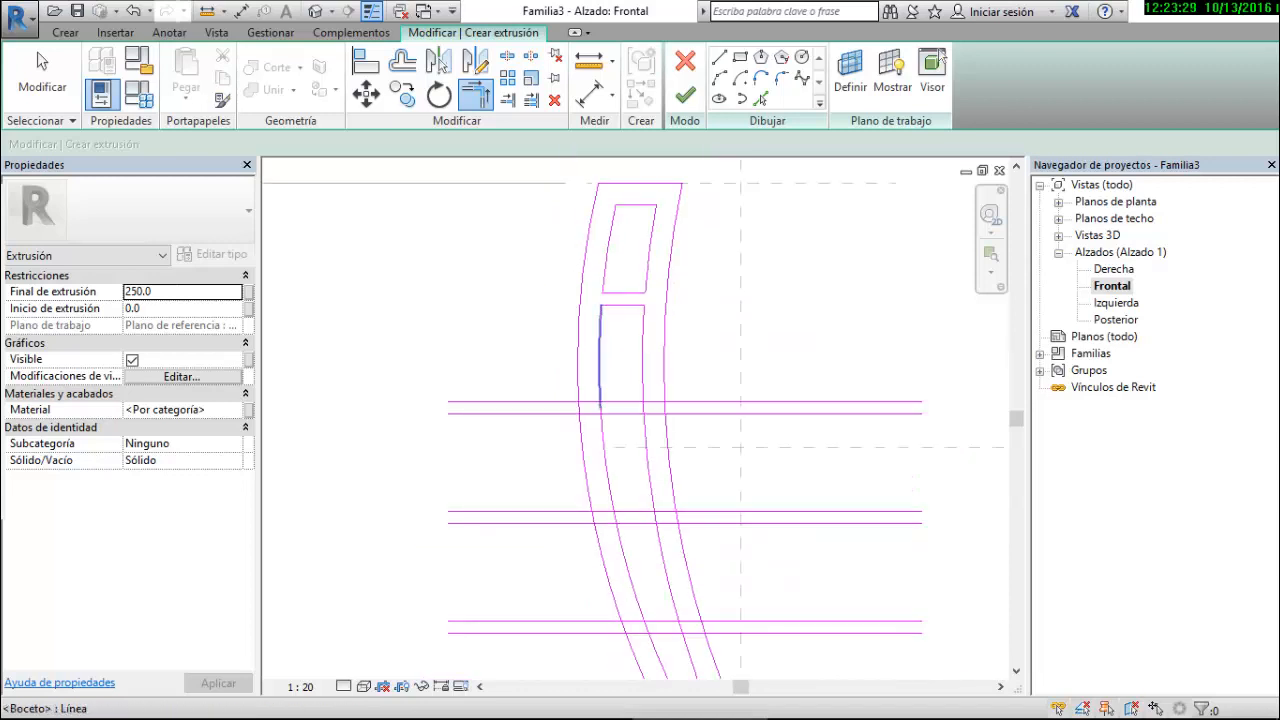
pyautogui.scroll(3, 594, 406)
pyautogui.click(605, 375)
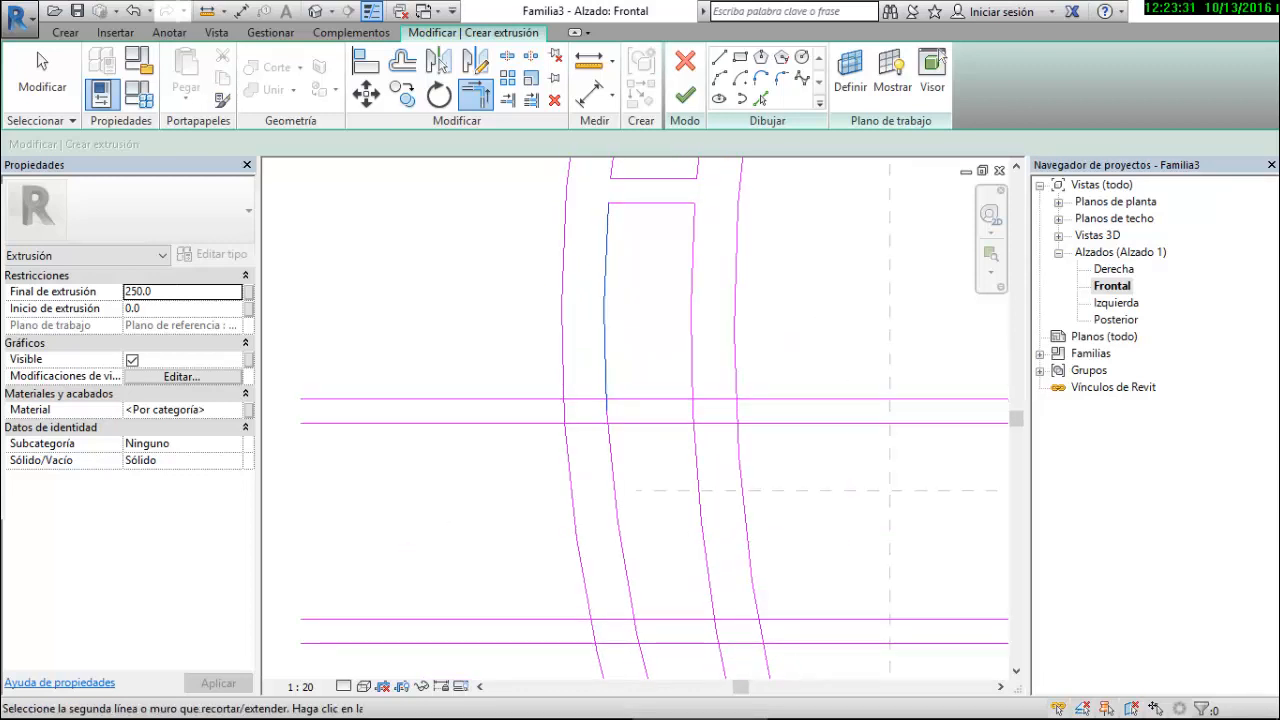
pyautogui.click(650, 398)
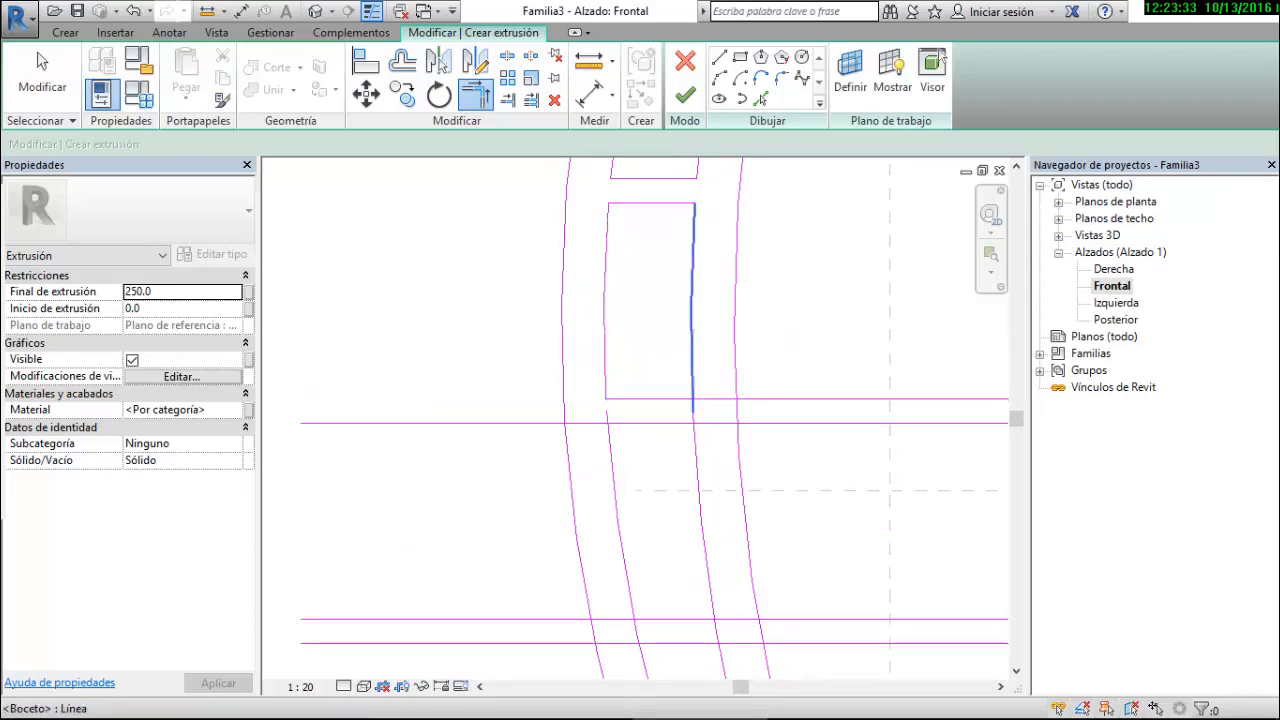
pyautogui.click(692, 312)
pyautogui.click(650, 398)
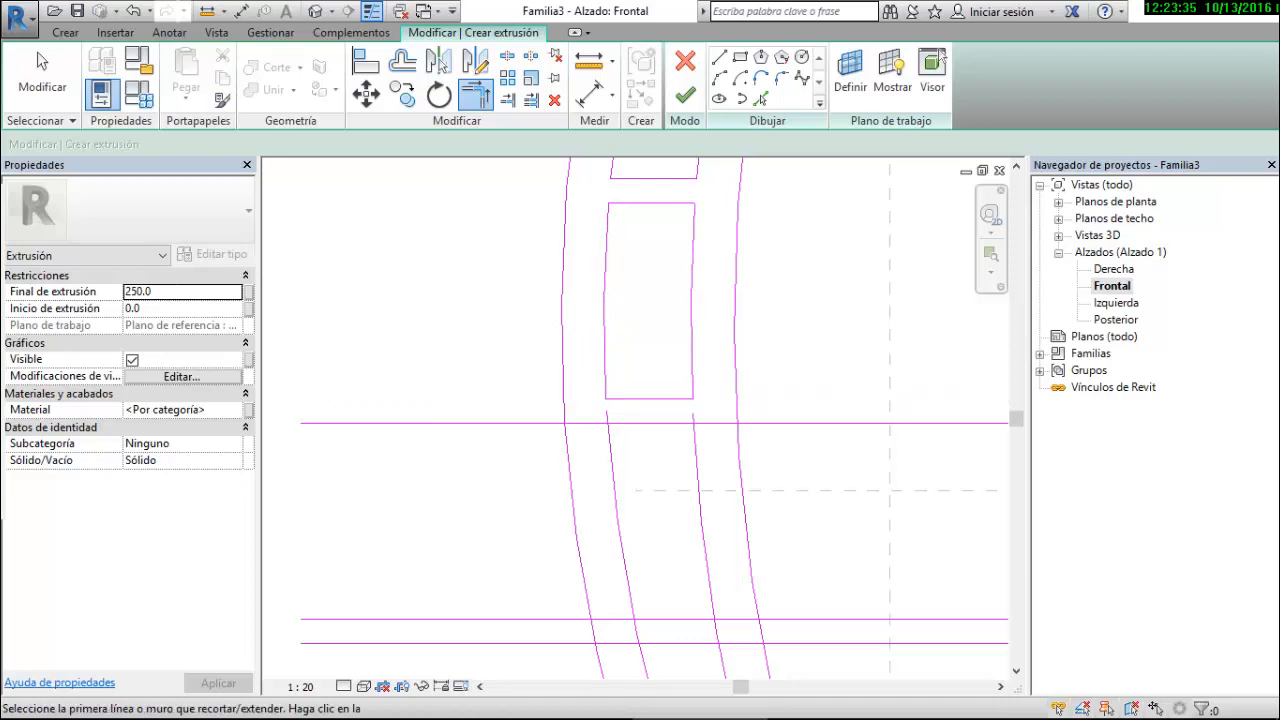
# Trim the third inner curve segments to corners with the second pair's lower line and third pair's upper line, closing the third opening
pyautogui.click(650, 423)
pyautogui.click(611, 460)
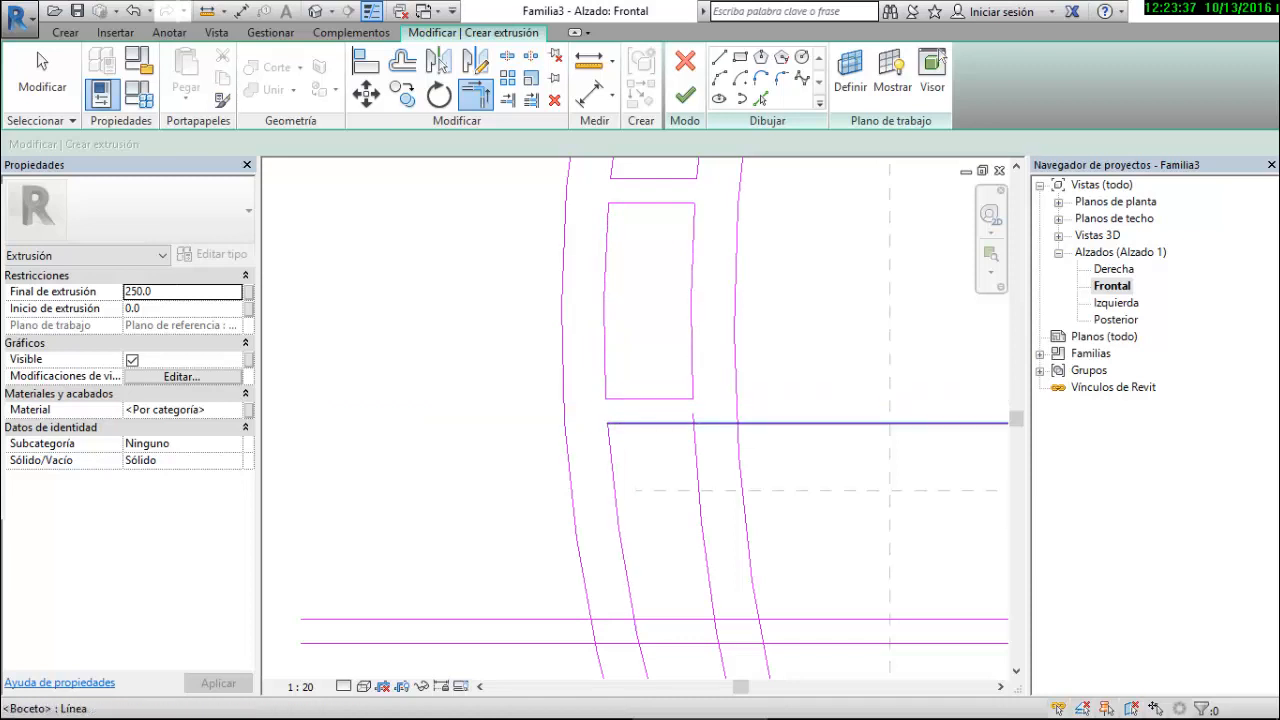
pyautogui.click(650, 423)
pyautogui.click(699, 490)
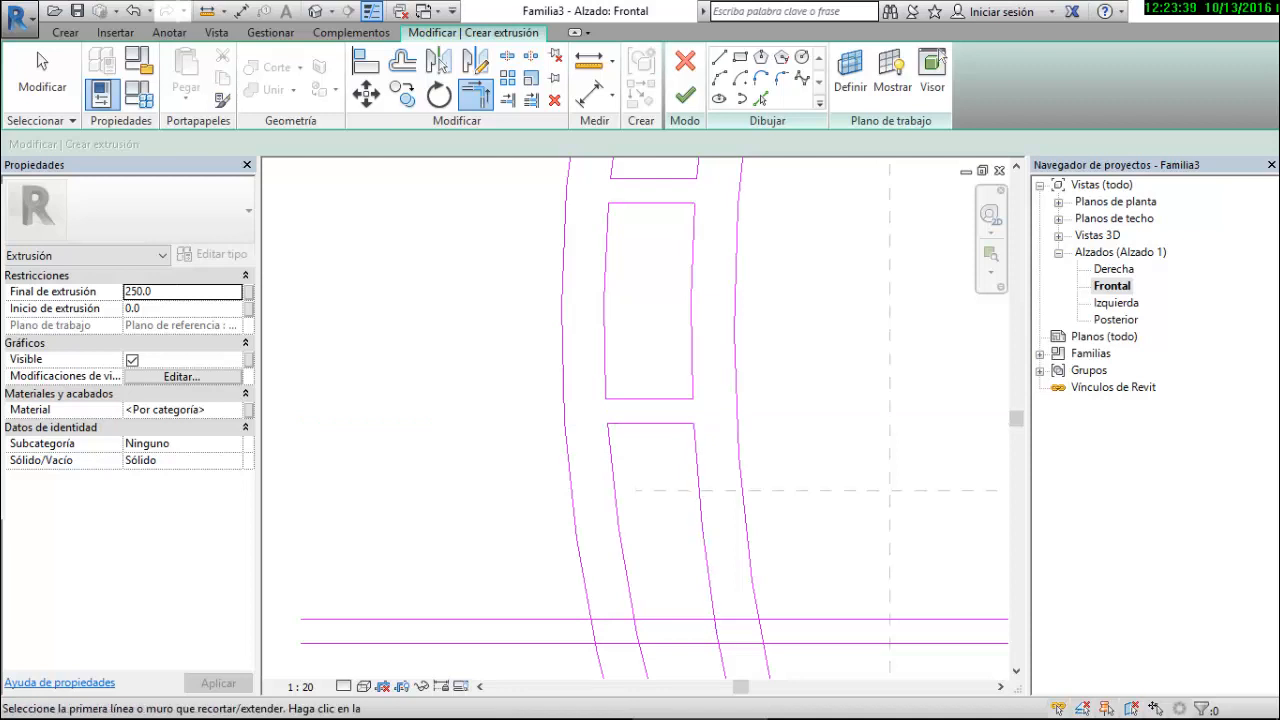
pyautogui.scroll(-3, 656, 238)
pyautogui.scroll(3, 652, 390)
pyautogui.click(634, 360)
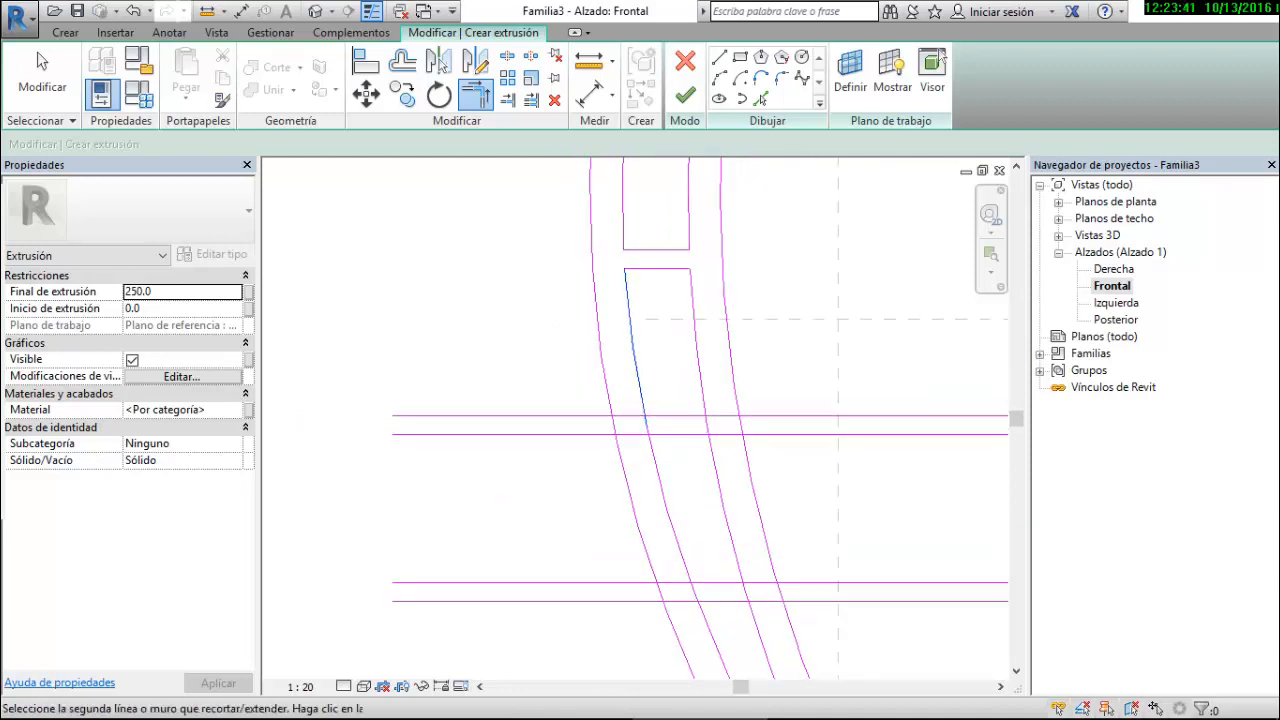
pyautogui.click(668, 415)
pyautogui.click(698, 350)
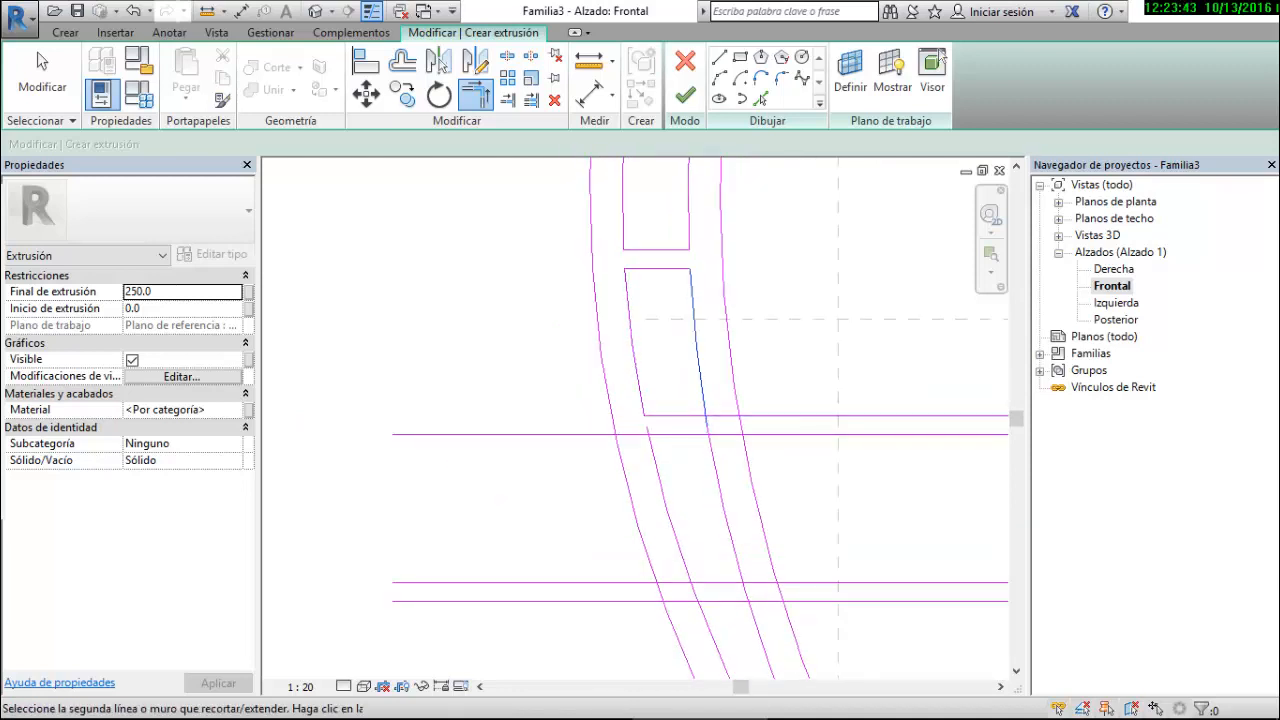
# Trim the fourth inner curve segments to corners with the third pair's lower line and fourth pair's upper line, closing the fourth opening
pyautogui.scroll(-2, 660, 312)
pyautogui.scroll(3, 666, 388)
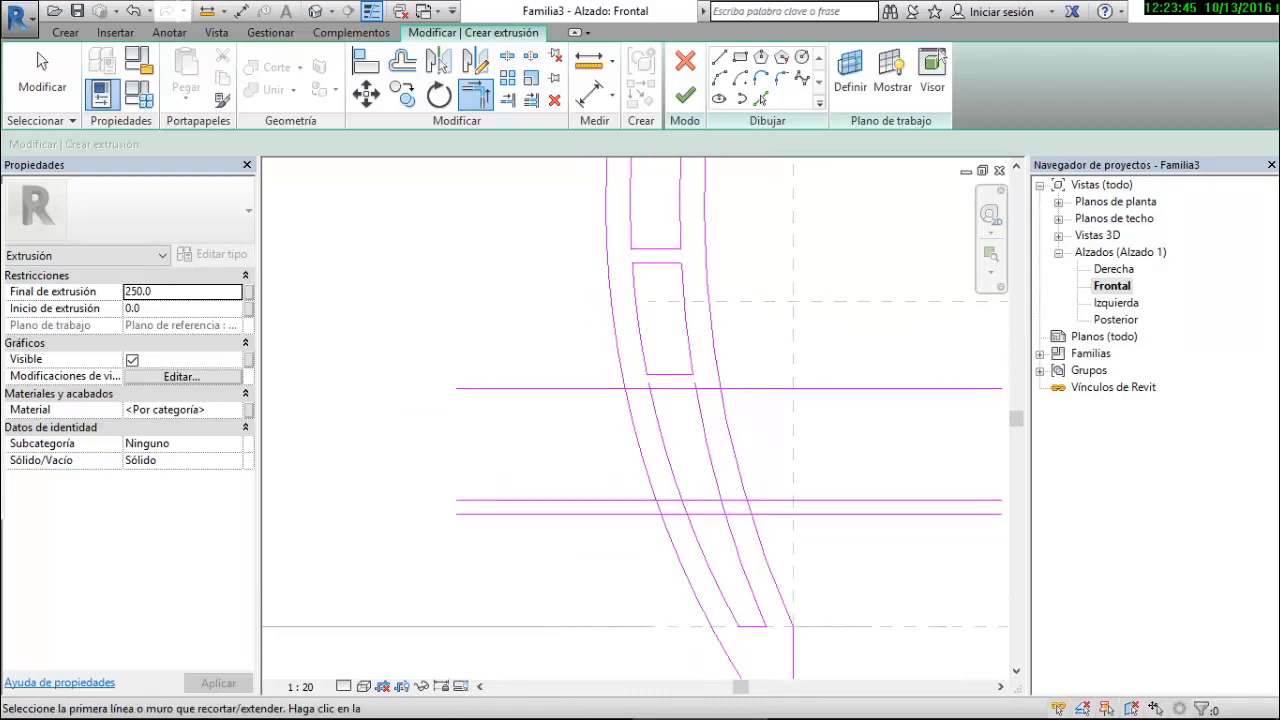
pyautogui.click(668, 377)
pyautogui.click(645, 420)
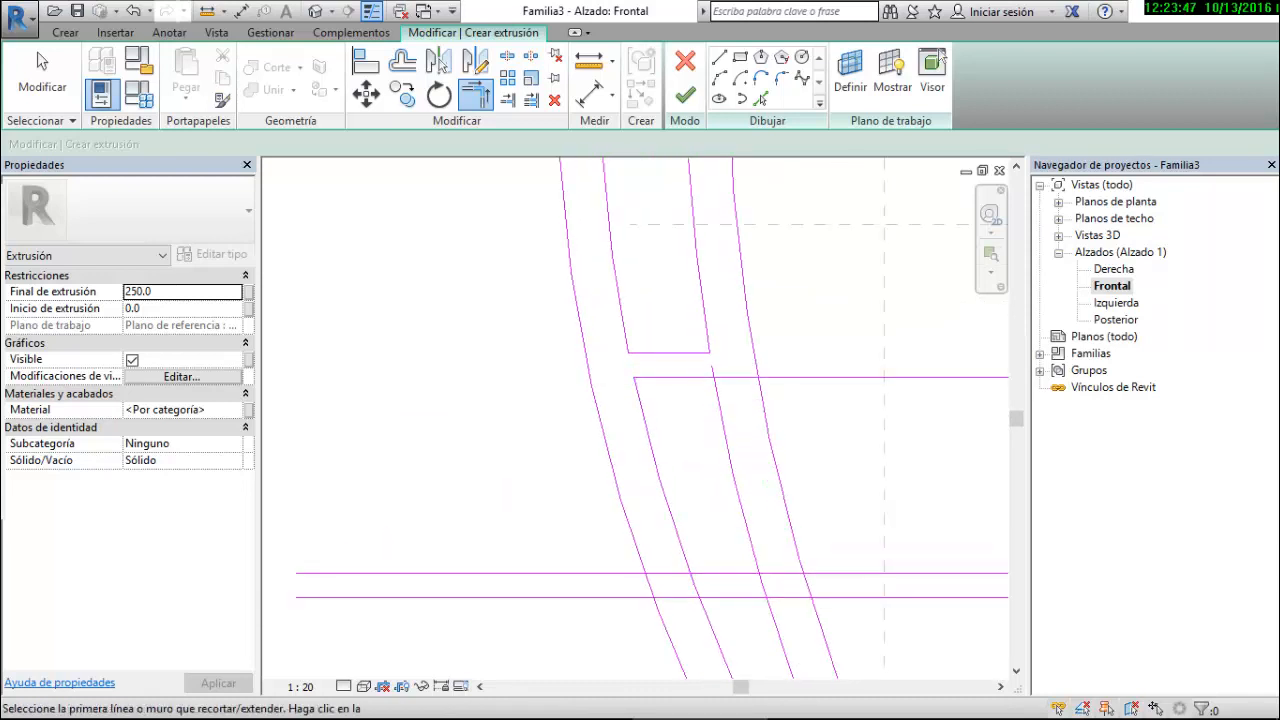
pyautogui.click(672, 377)
pyautogui.click(736, 483)
pyautogui.scroll(-3, 646, 257)
pyautogui.scroll(2, 688, 446)
pyautogui.click(630, 322)
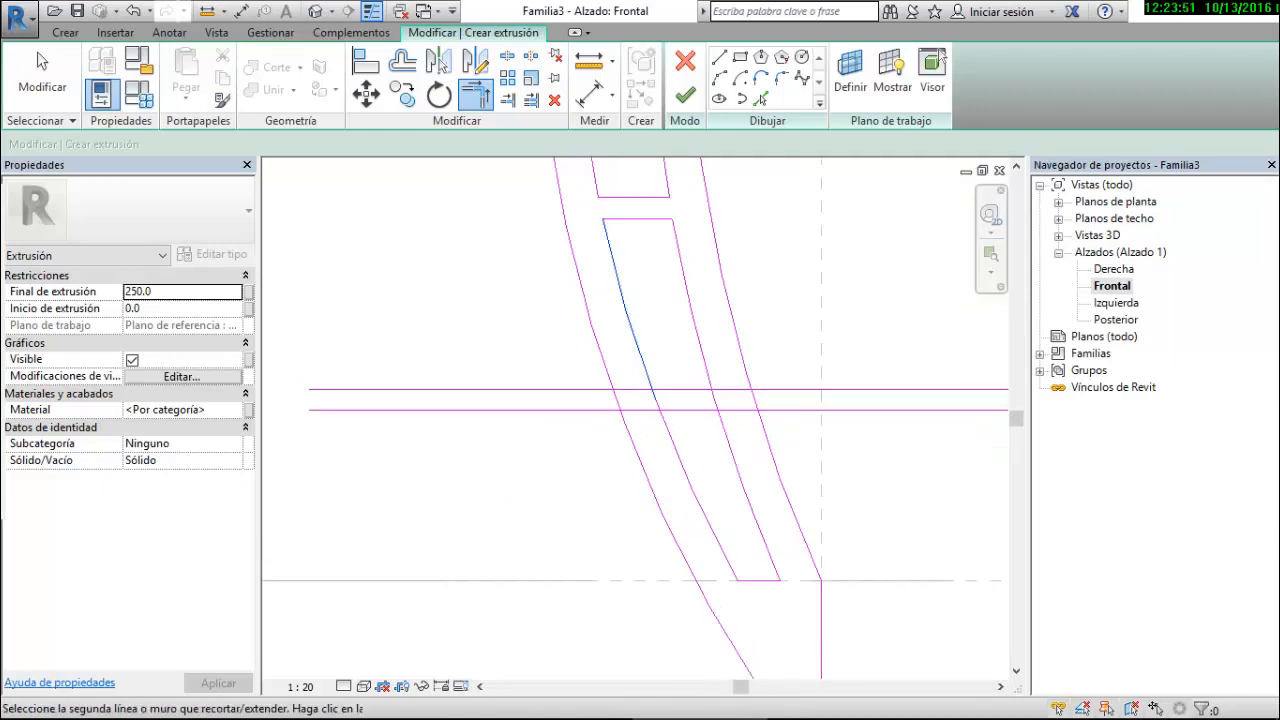
pyautogui.click(680, 389)
pyautogui.click(694, 310)
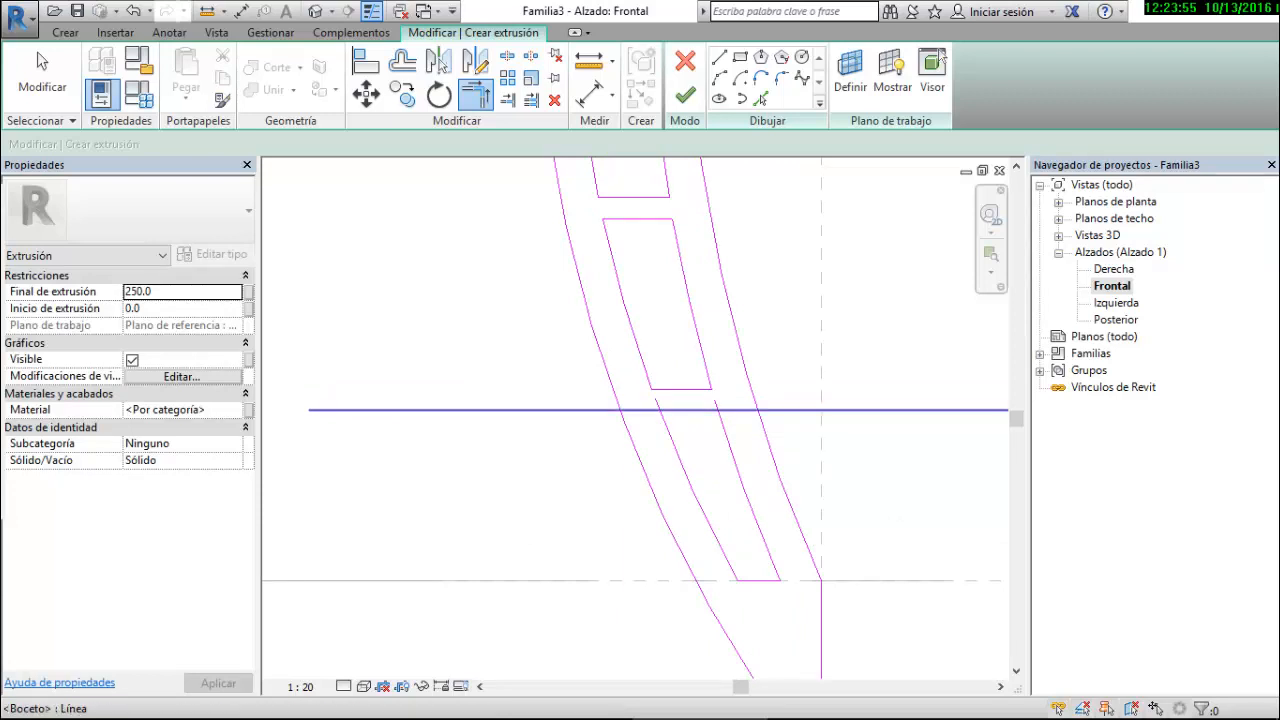
# Trim the lowest inner curve segments to corners with the fourth pair's lower line, closing the bottom opening
pyautogui.click(686, 410)
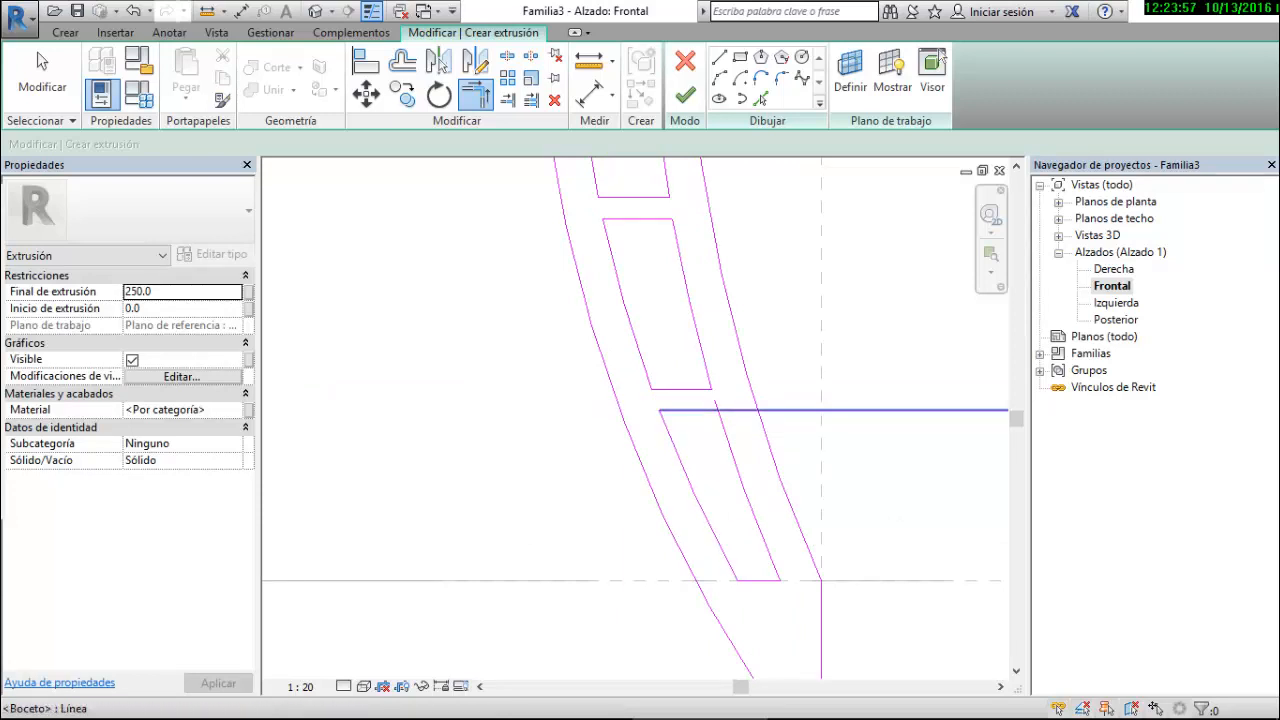
pyautogui.click(686, 410)
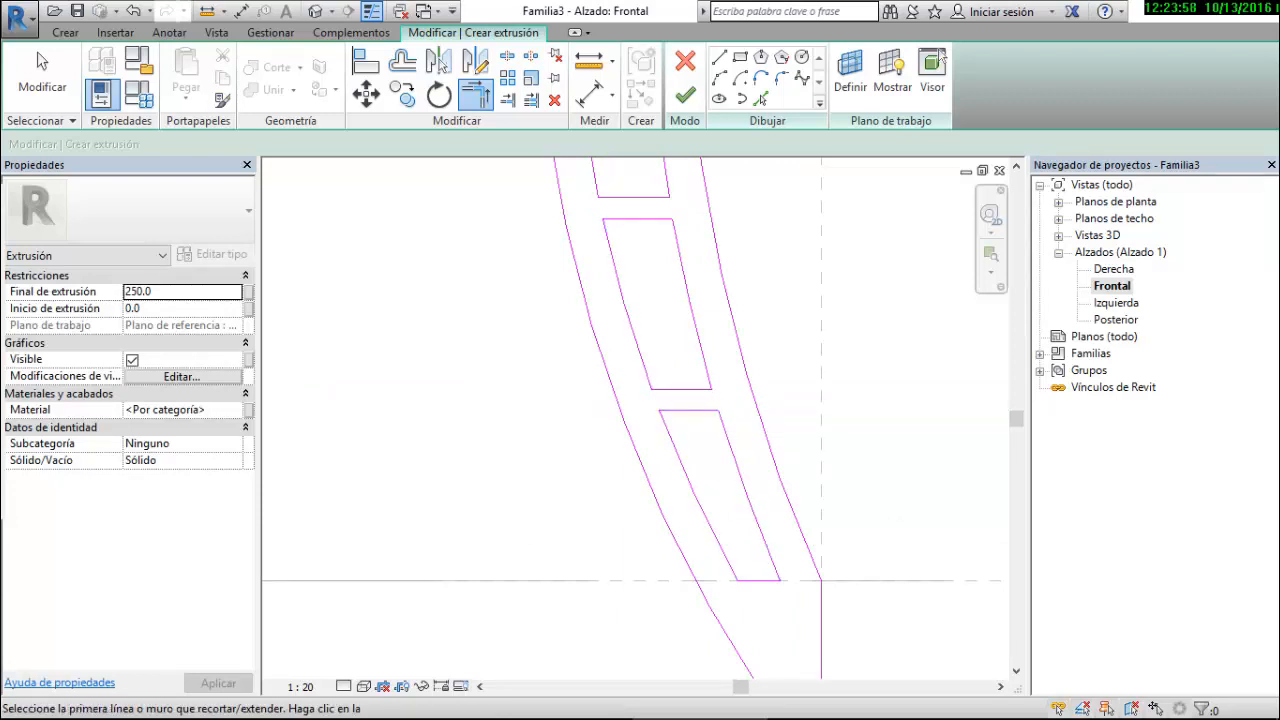
pyautogui.scroll(-2, 486, 254)
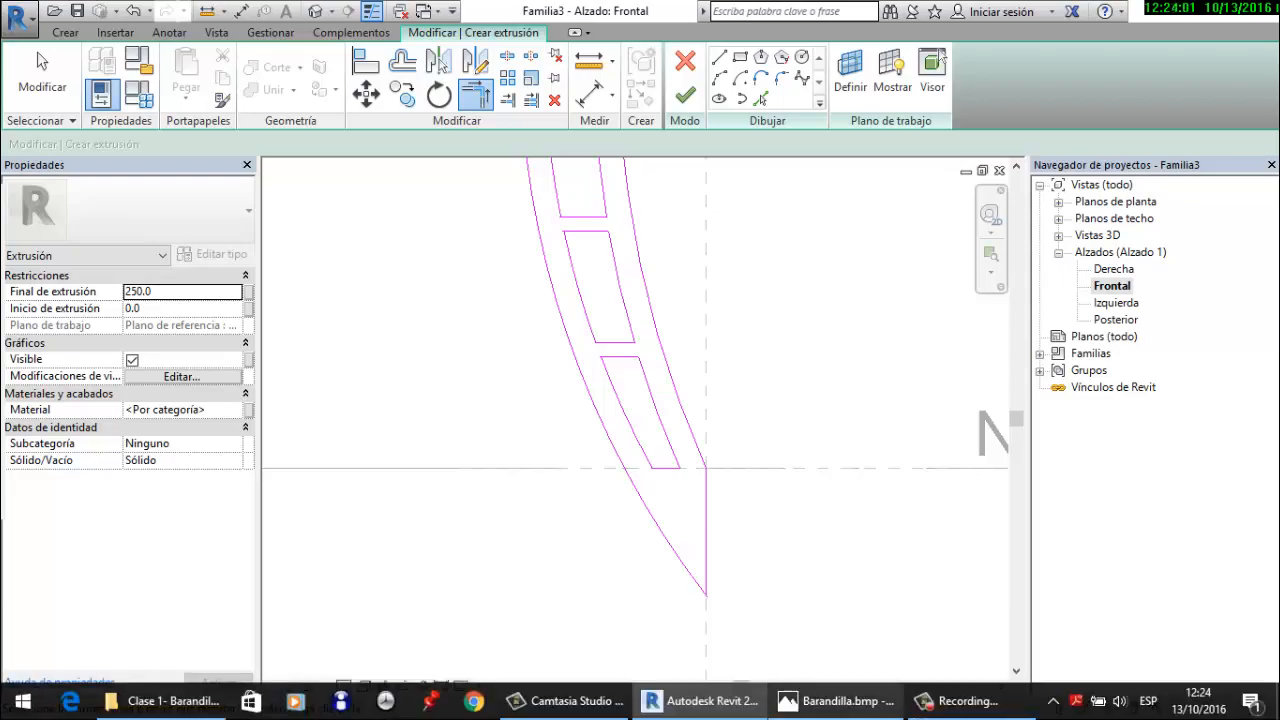
# Switch to the reference photo Barandilla.bmp to examine the railing posts, and return to the Revit profile sketch
pyautogui.click(836, 700)
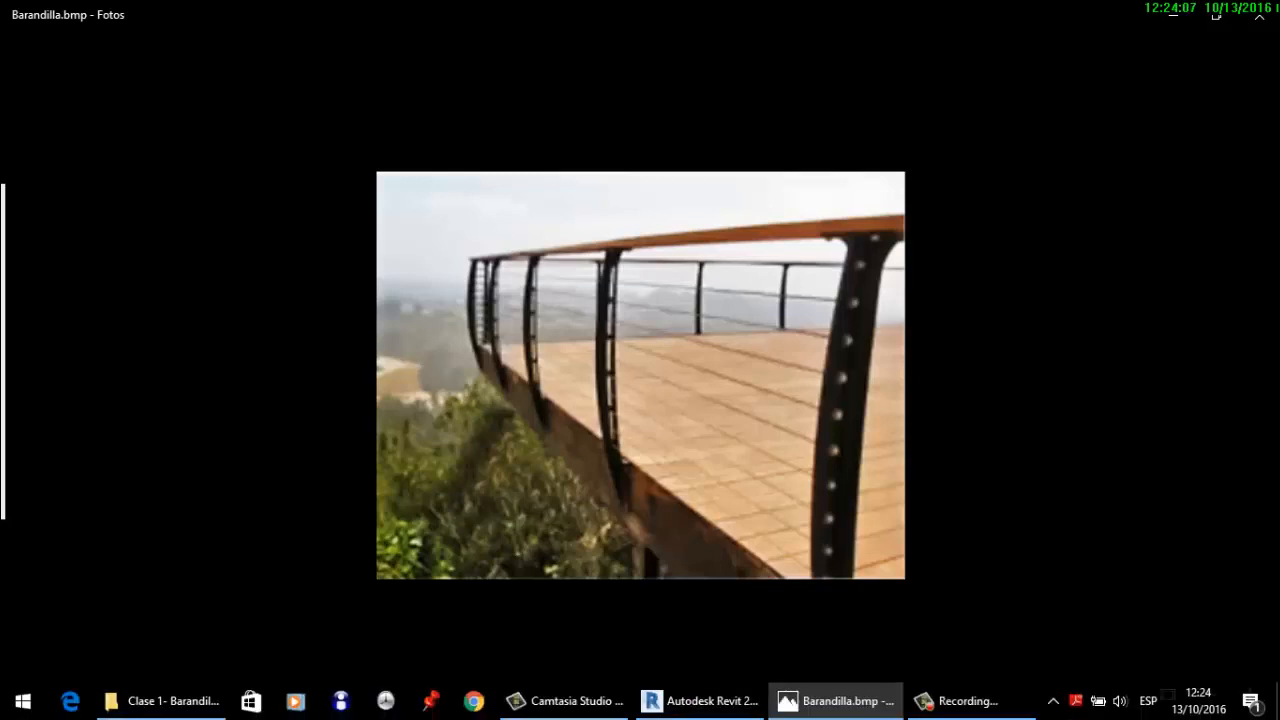
pyautogui.click(700, 701)
pyautogui.scroll(-3, 525, 500)
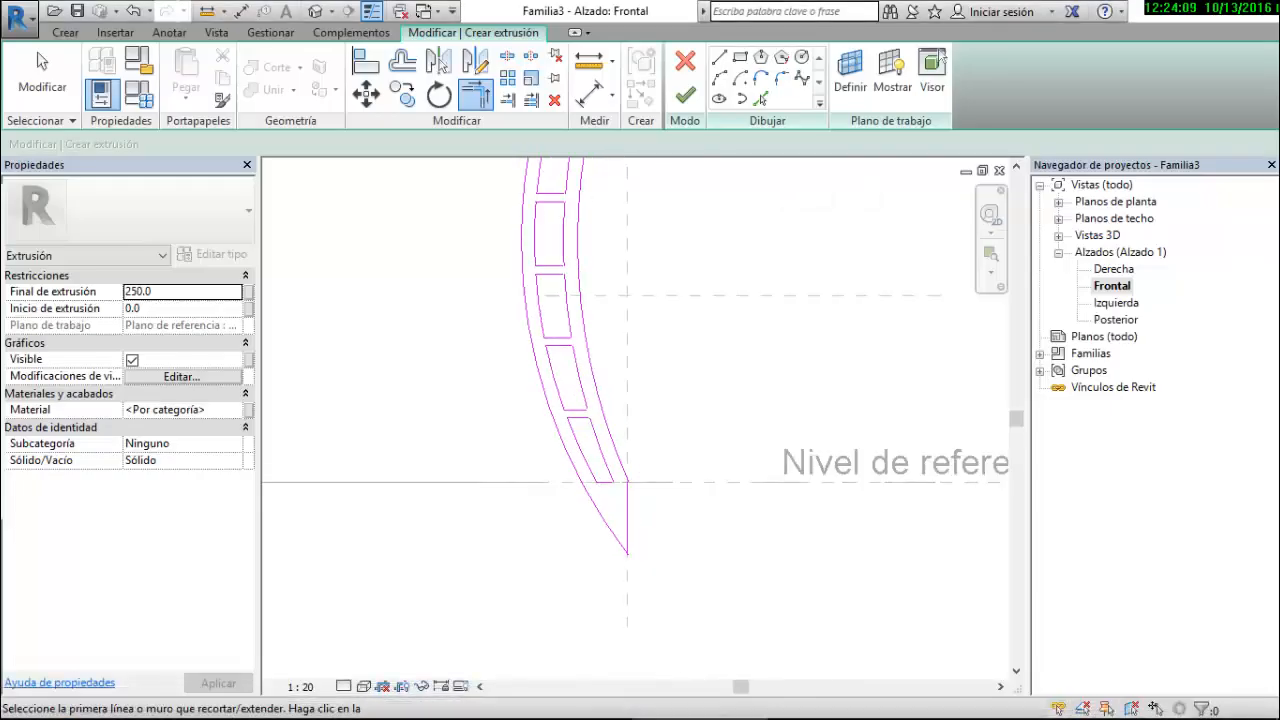
pyautogui.scroll(-1, 615, 565)
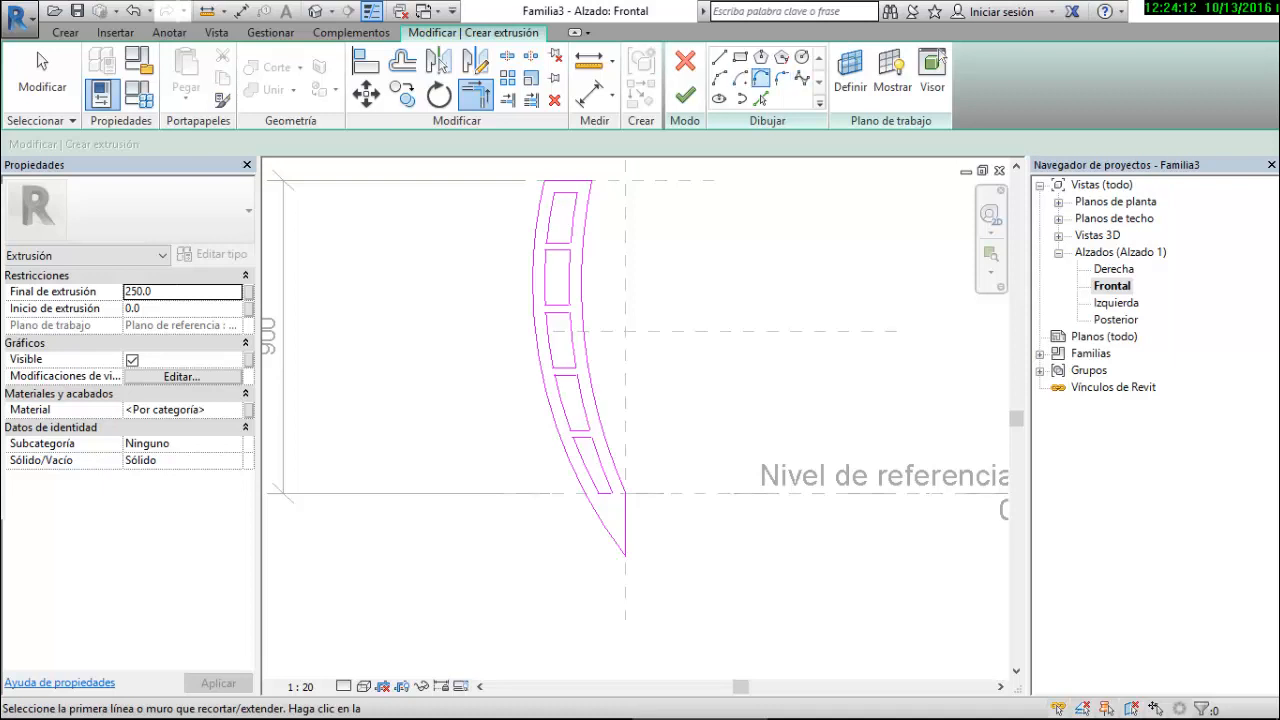
# Round the upper-left corner of the topmost opening with a Fillet Arc, fixing the radius at 15.0
pyautogui.click(781, 78)
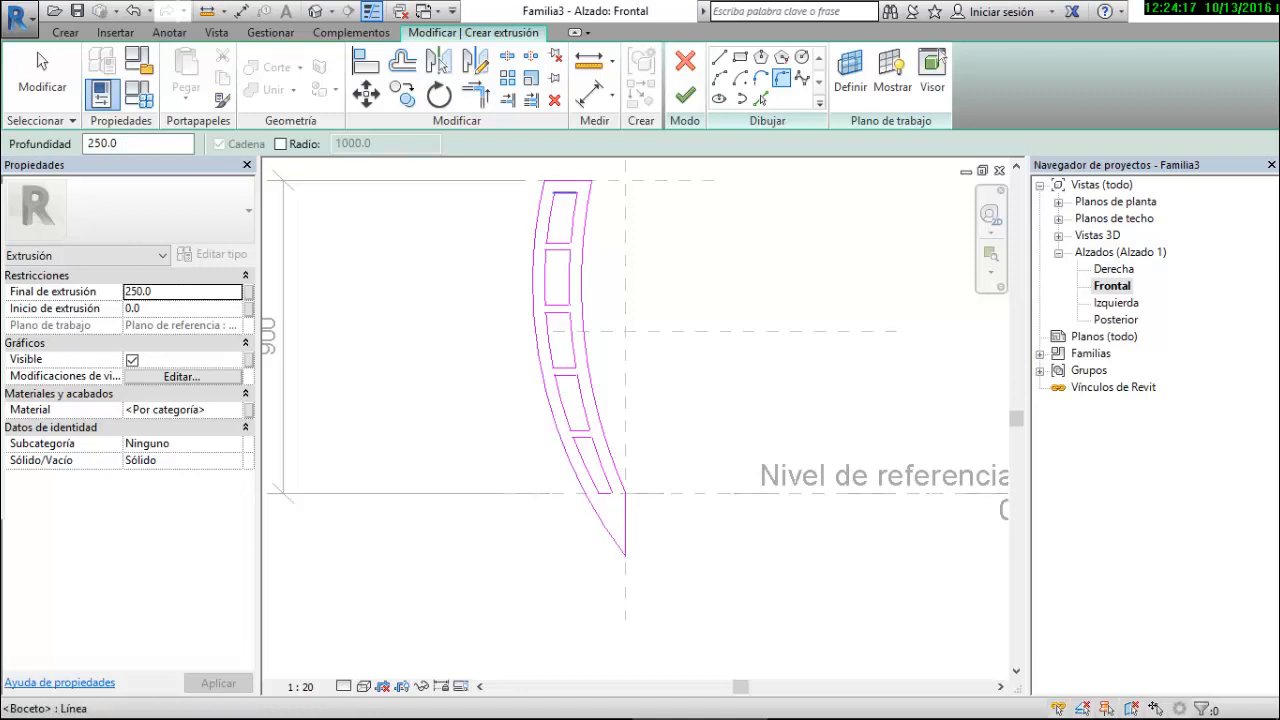
pyautogui.scroll(1, 565, 194)
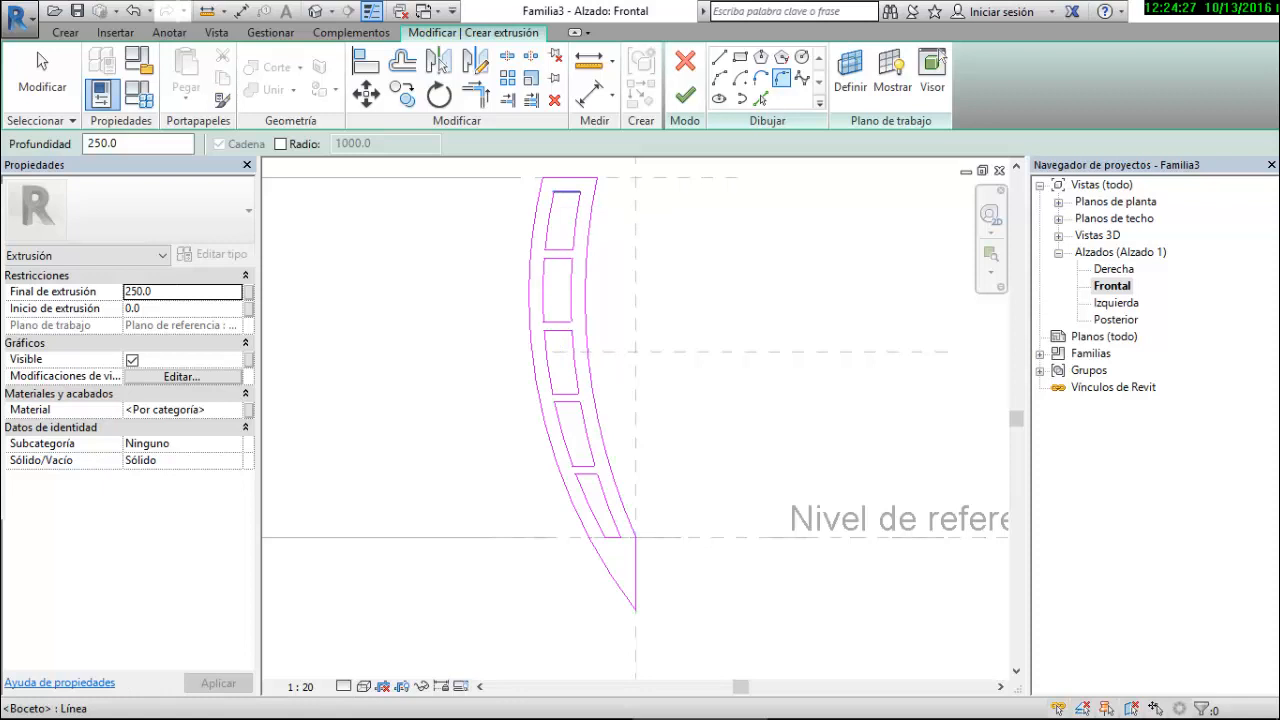
pyautogui.scroll(5, 554, 192)
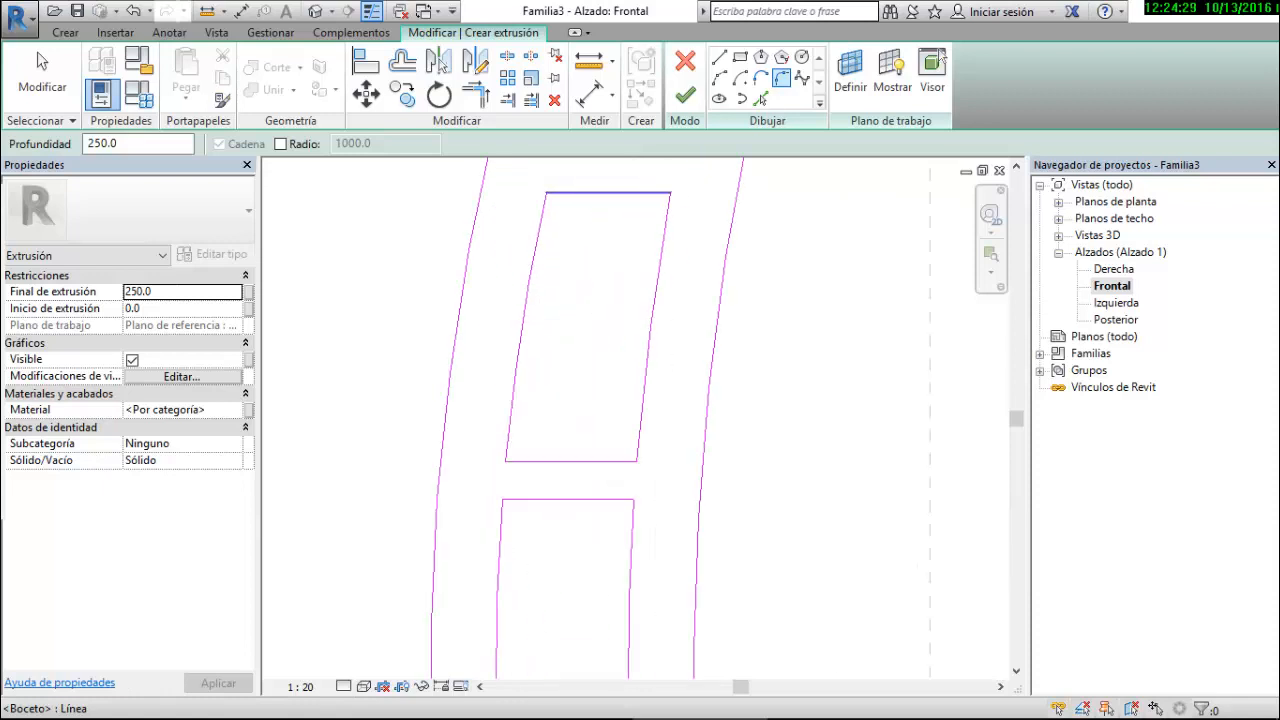
pyautogui.scroll(2, 549, 193)
pyautogui.click(579, 192)
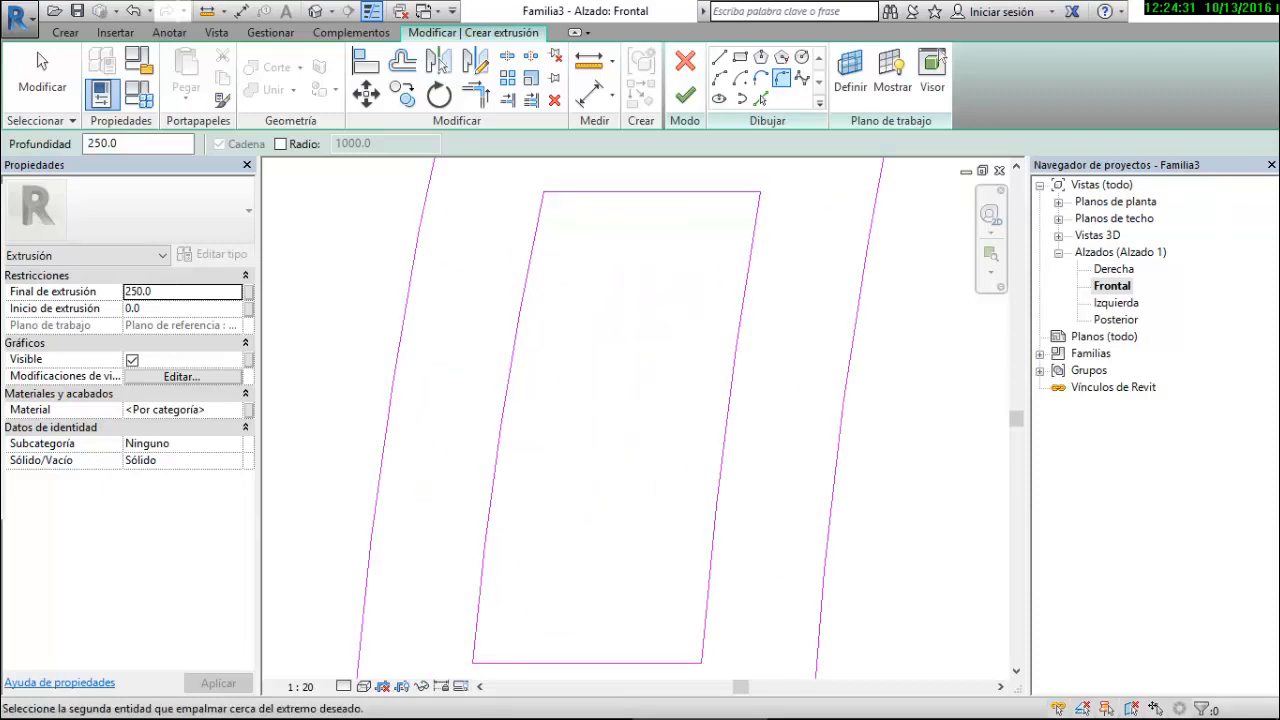
pyautogui.click(535, 245)
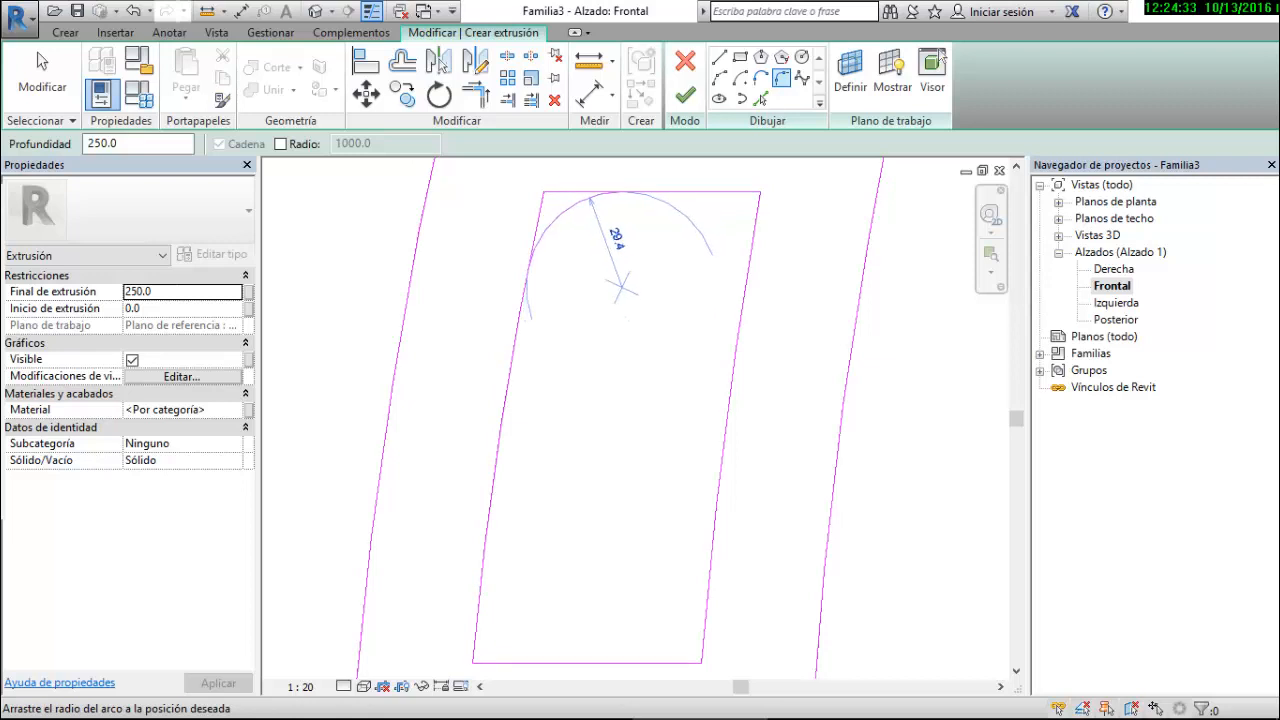
pyautogui.scroll(3, 554, 205)
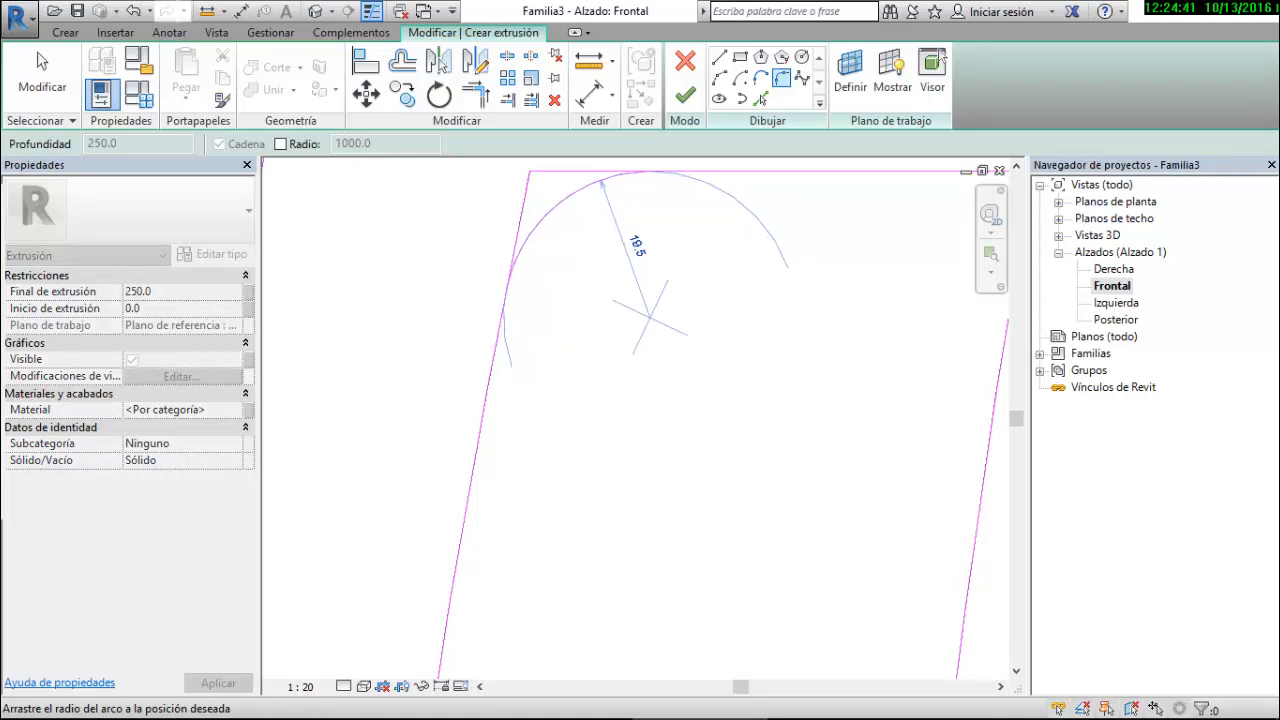
pyautogui.click(280, 144)
pyautogui.doubleClick(368, 143)
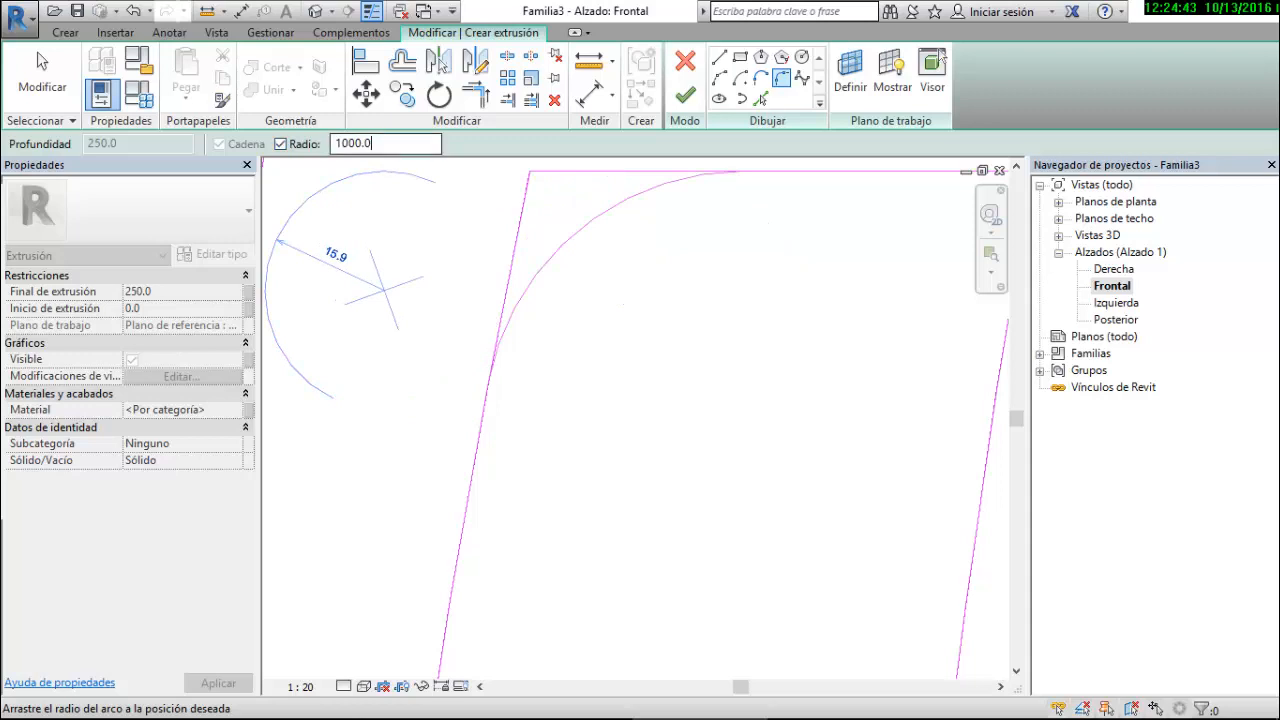
pyautogui.write('15.0')
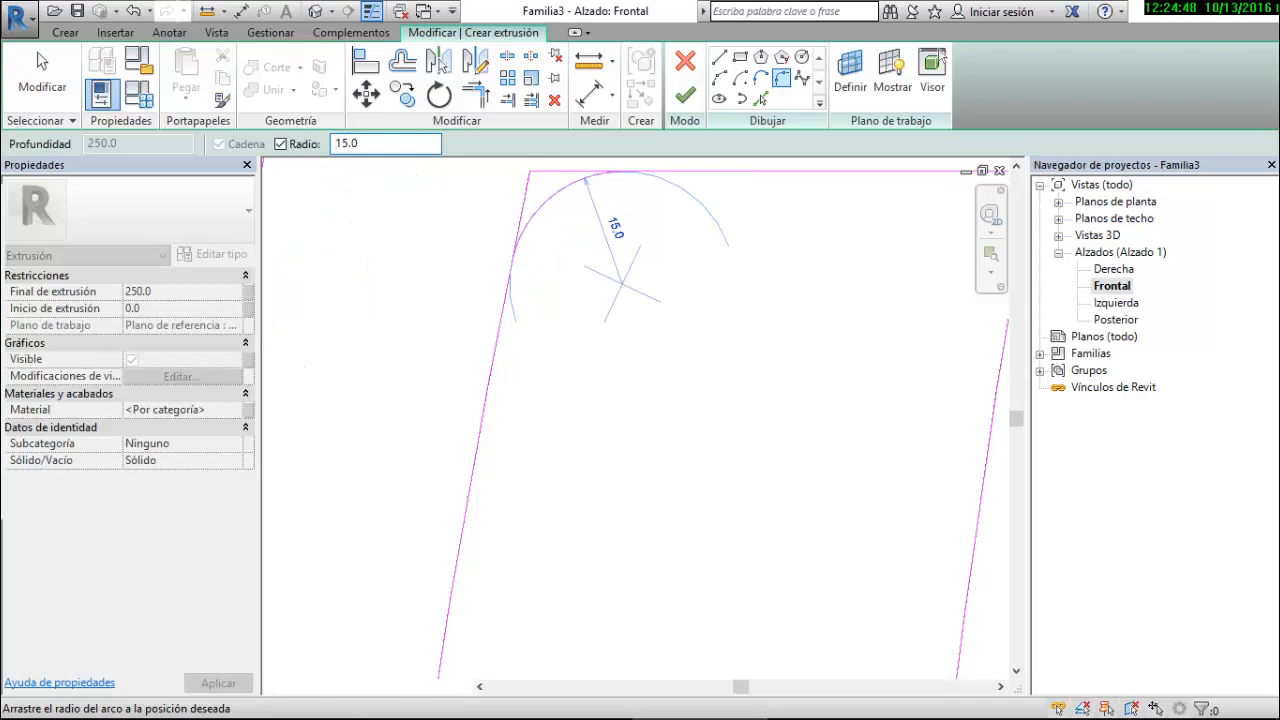
pyautogui.press('Return')
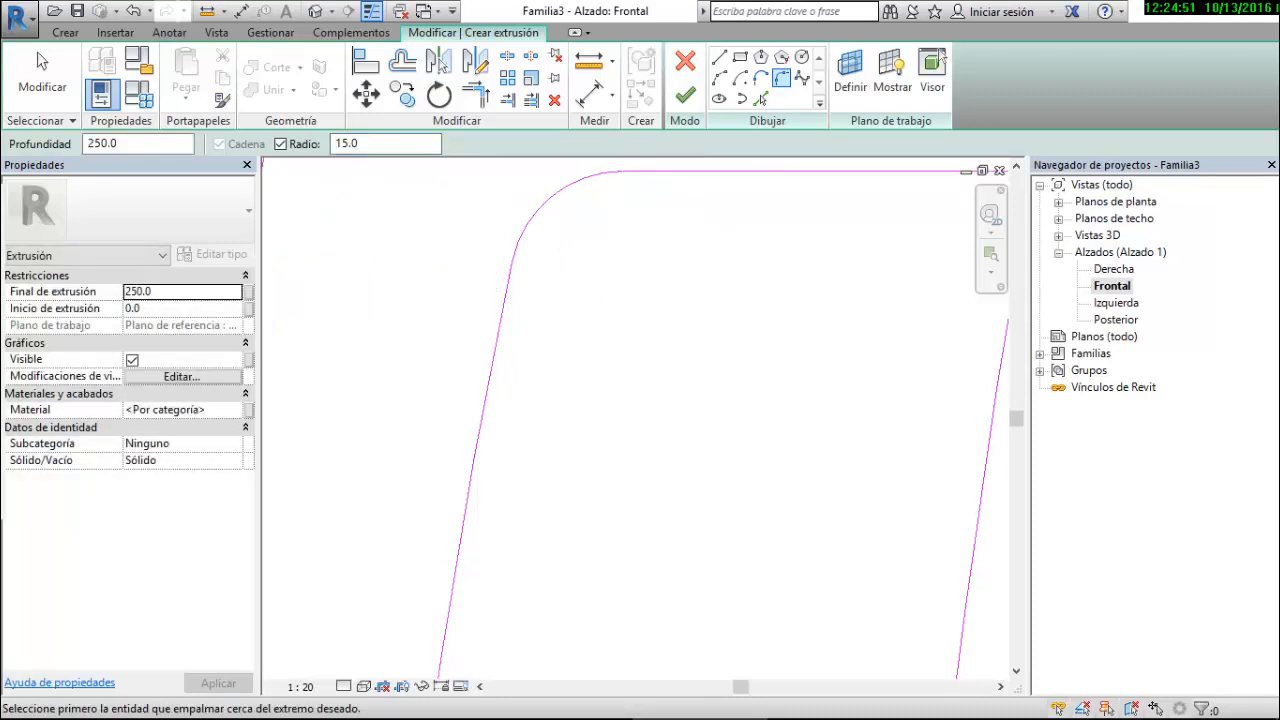
# Round the upper-right corner of the topmost opening with a 15.0 radius fillet arc
pyautogui.scroll(-2, 590, 240)
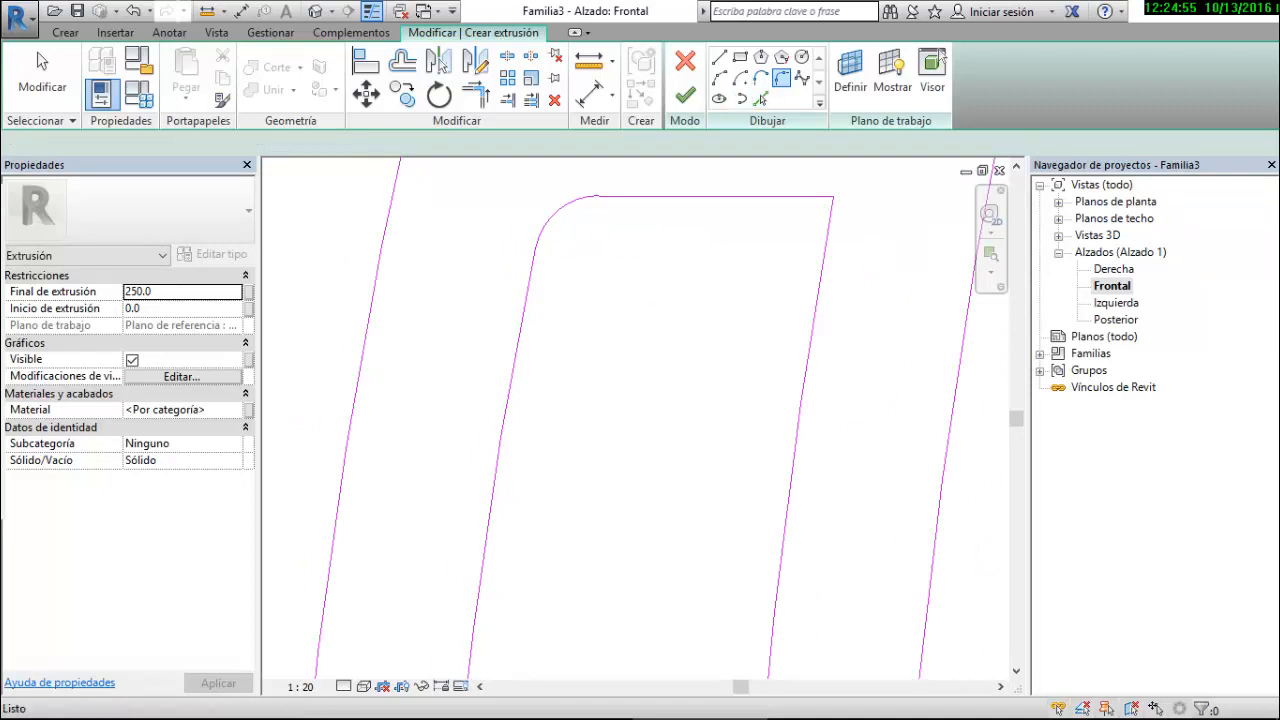
pyautogui.click(775, 196)
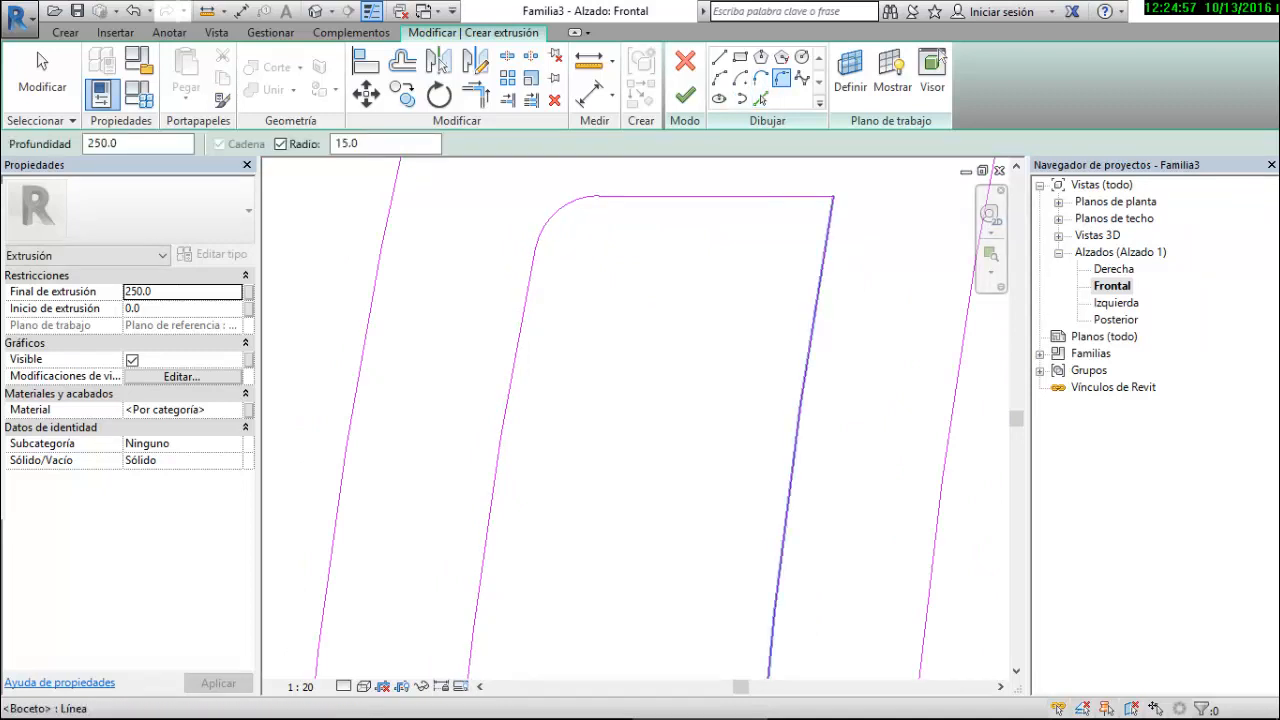
pyautogui.click(800, 420)
# Round both lower corners of the topmost opening with 15.0 radius fillet arcs
pyautogui.scroll(-4, 662, 241)
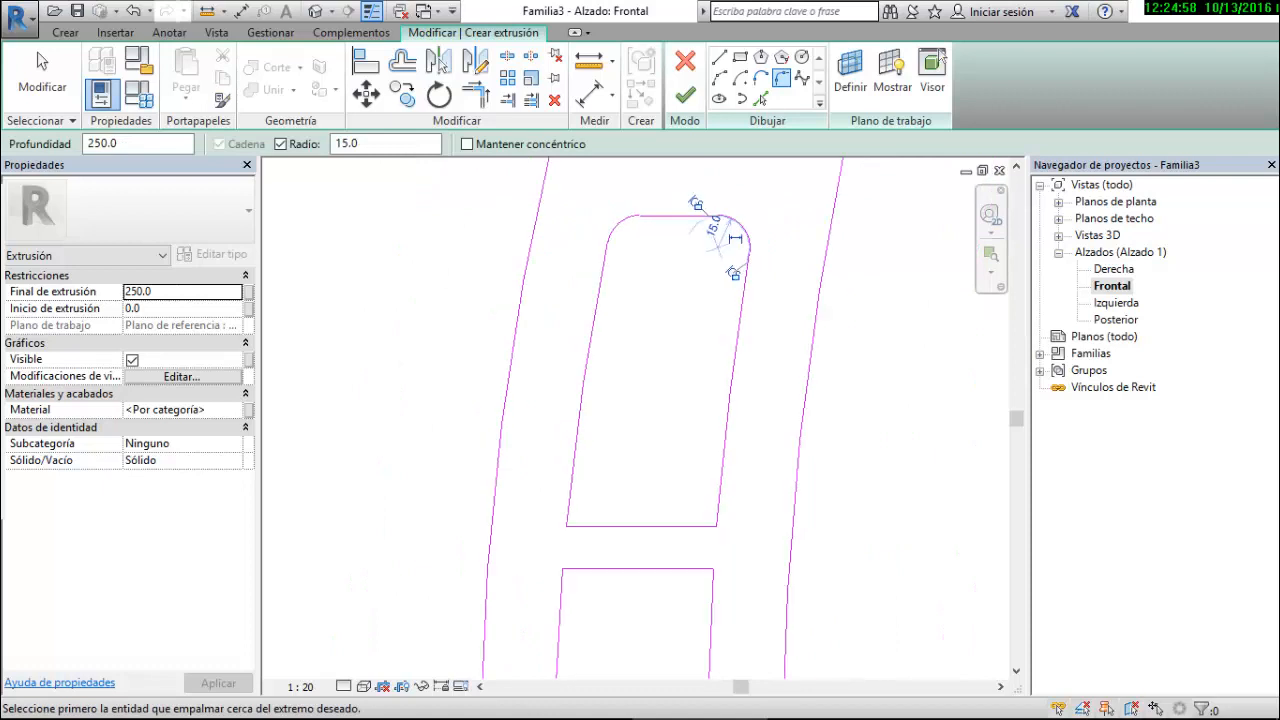
pyautogui.scroll(3, 599, 488)
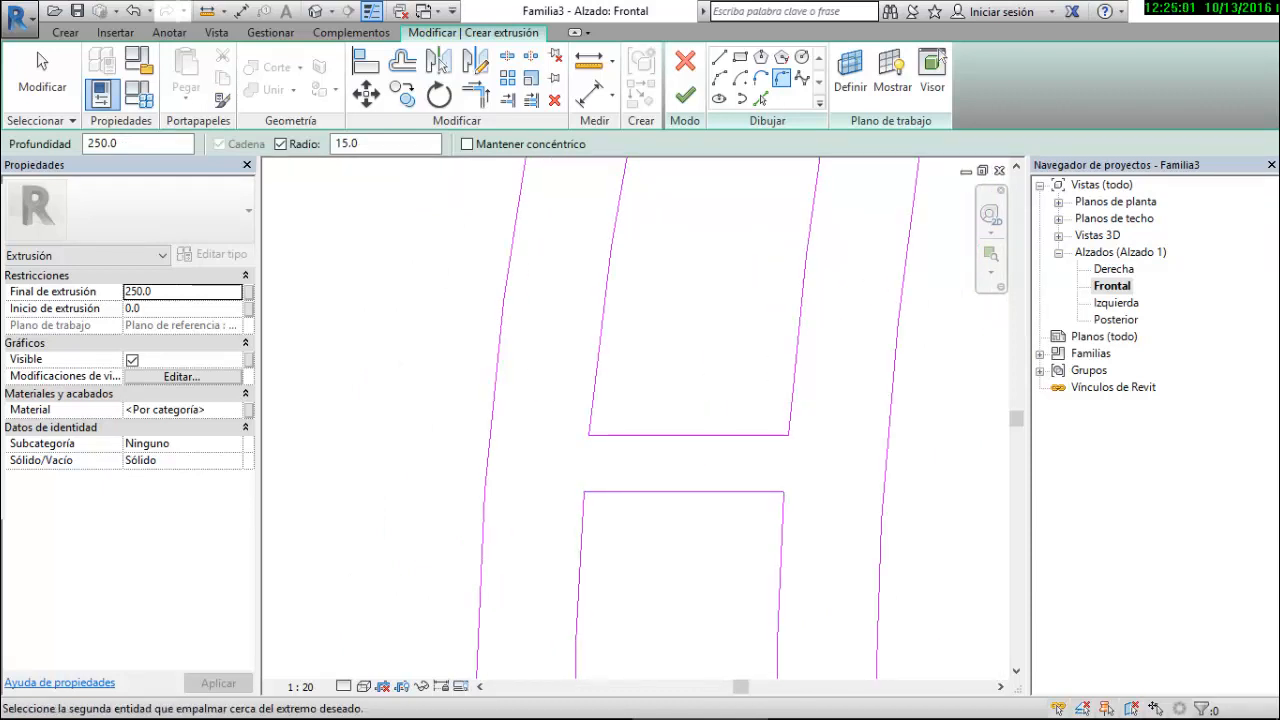
pyautogui.click(652, 435)
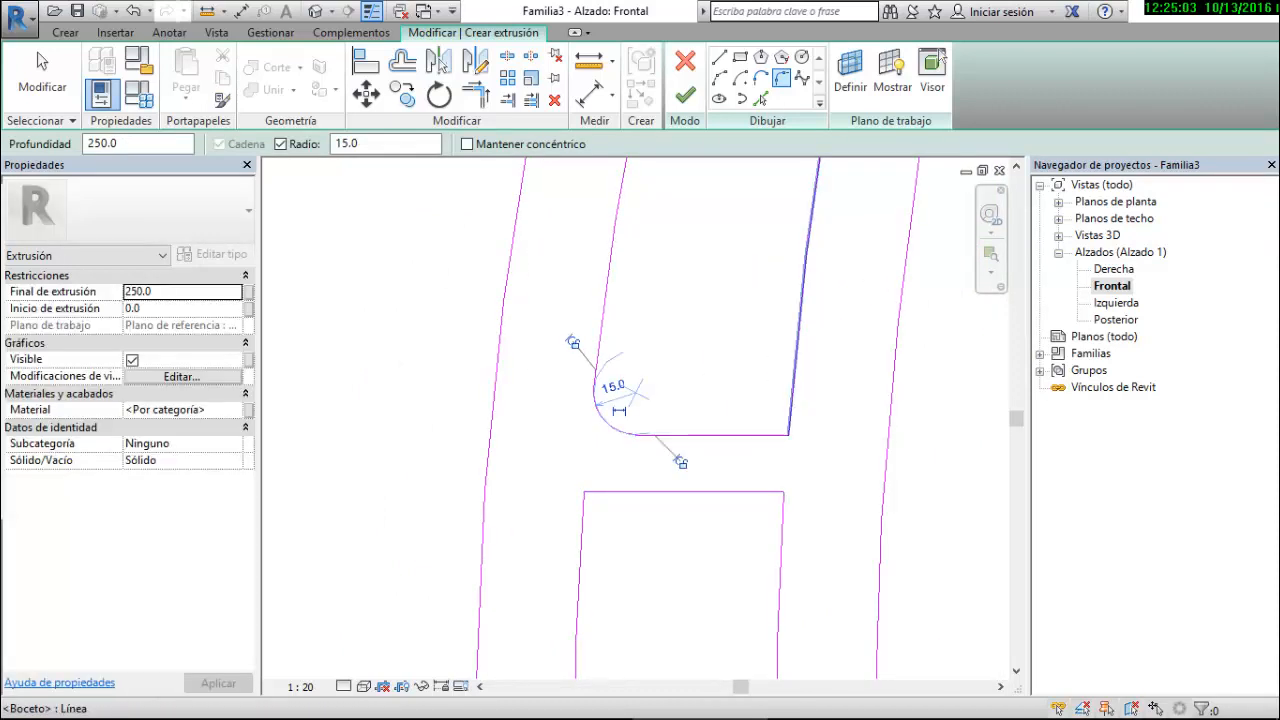
pyautogui.click(795, 380)
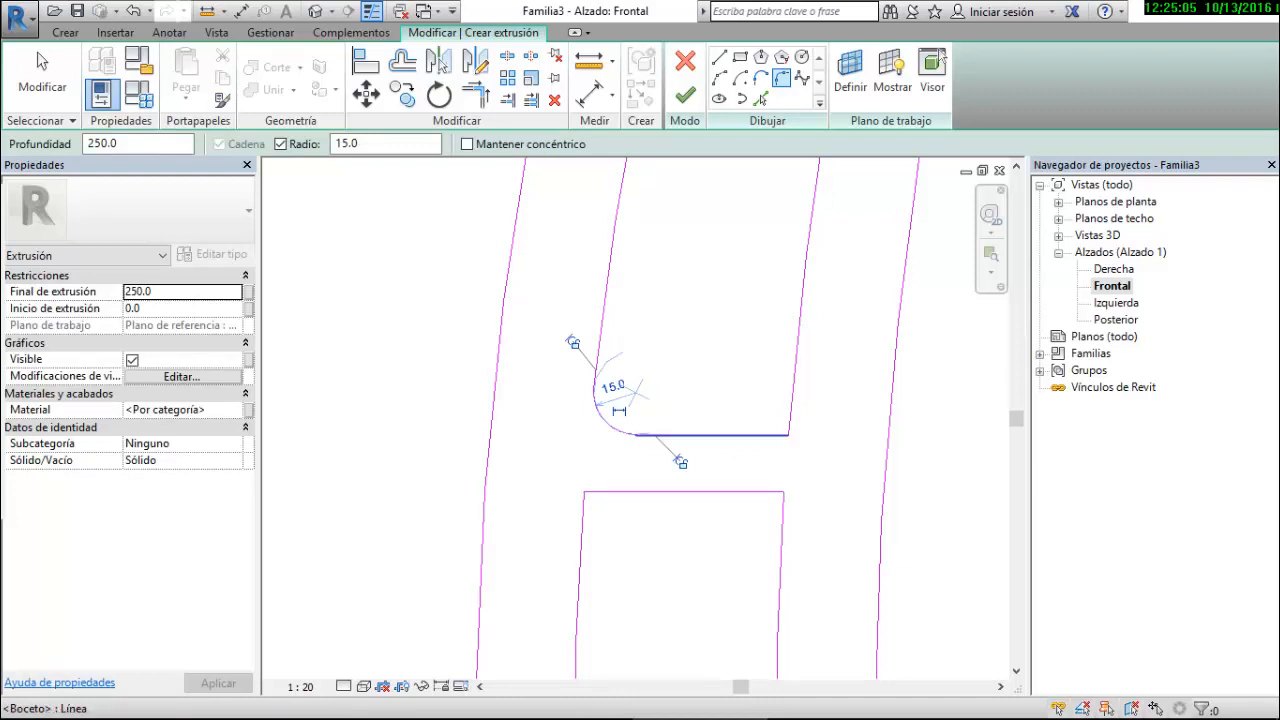
pyautogui.click(733, 435)
# Round both upper corners of the second opening with 15.0 radius fillet arcs
pyautogui.scroll(-3, 684, 242)
pyautogui.scroll(3, 668, 395)
pyautogui.click(597, 385)
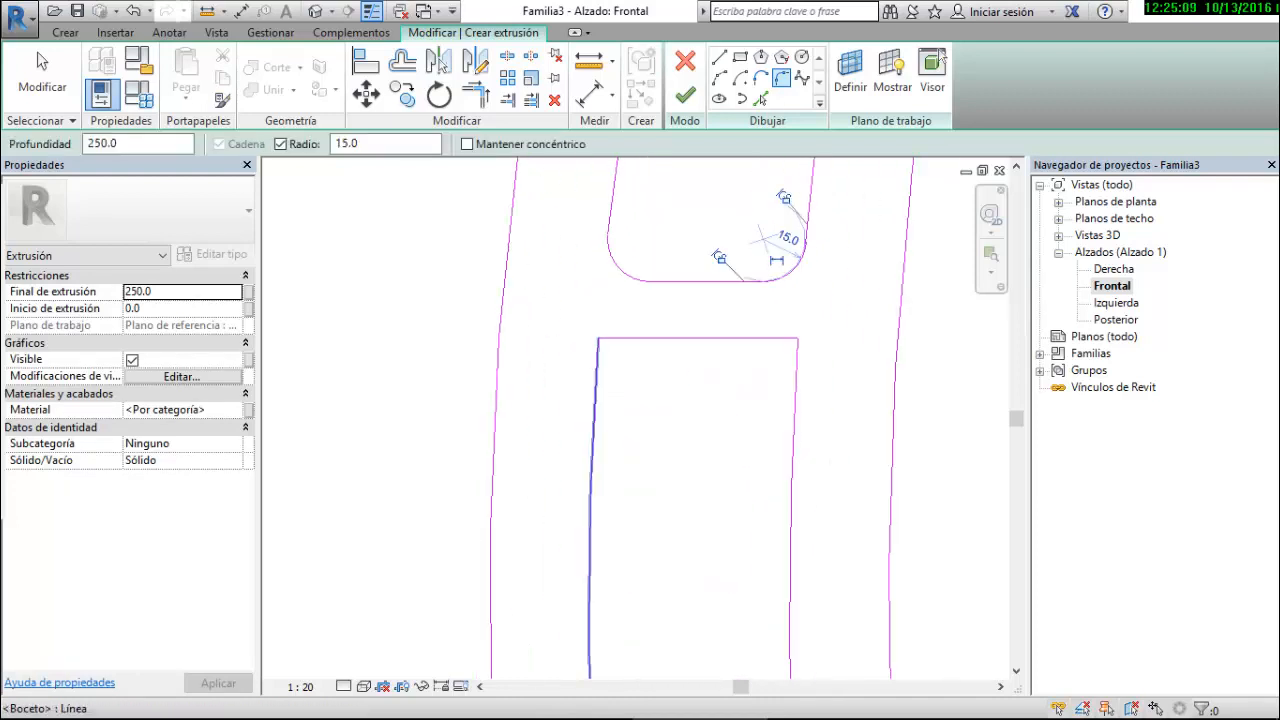
pyautogui.click(596, 385)
pyautogui.click(760, 338)
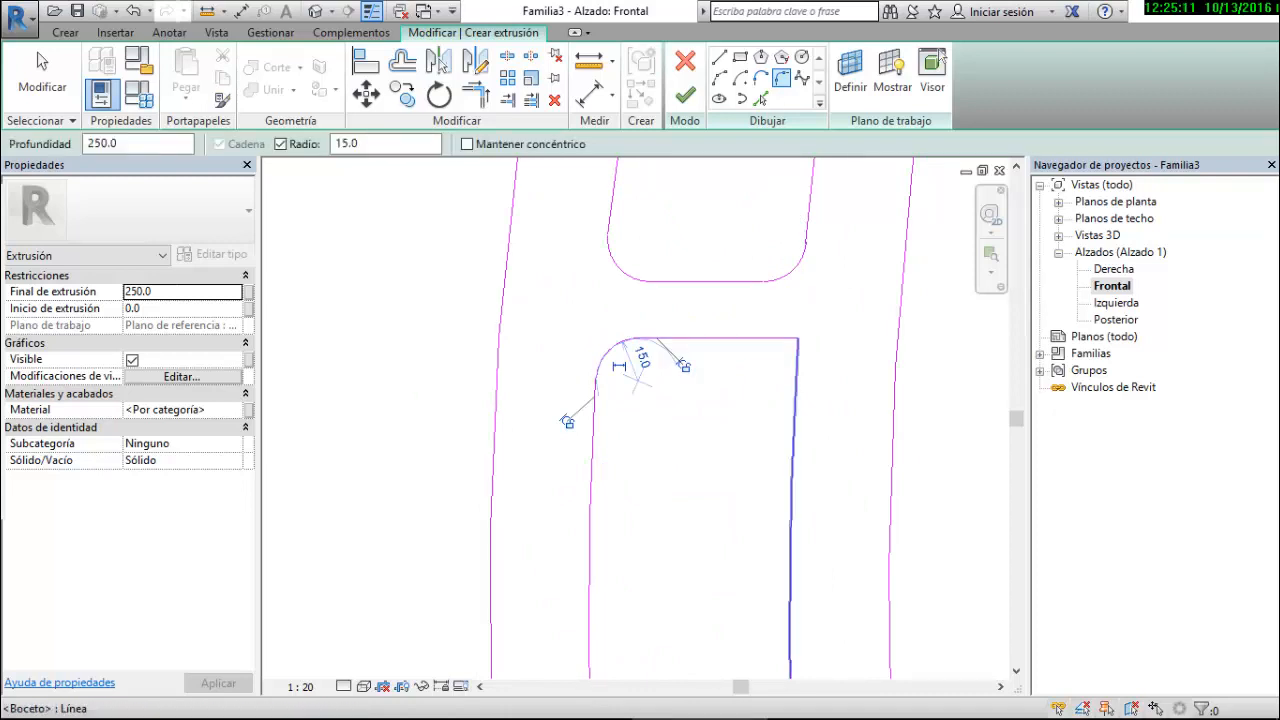
pyautogui.click(795, 390)
# Round both lower corners of the second opening with 15.0 radius fillet arcs
pyautogui.scroll(-5, 752, 240)
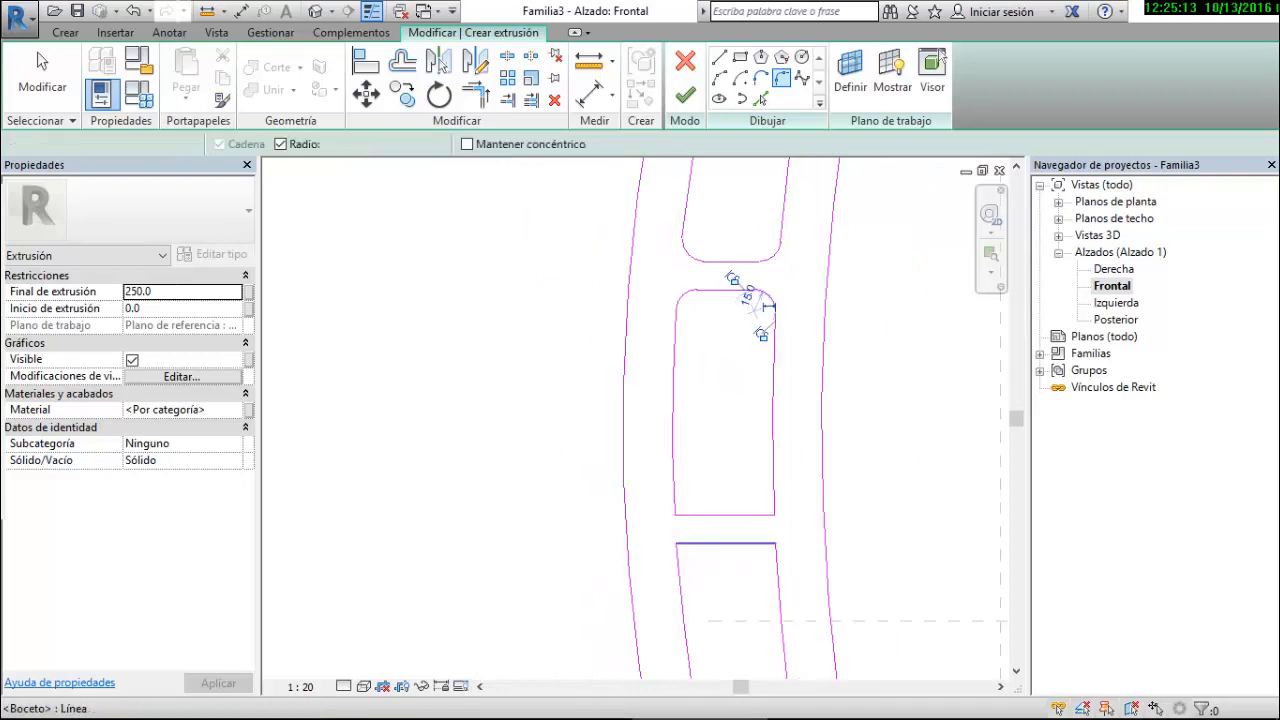
pyautogui.scroll(3, 718, 543)
pyautogui.scroll(2, 731, 550)
pyautogui.click(612, 425)
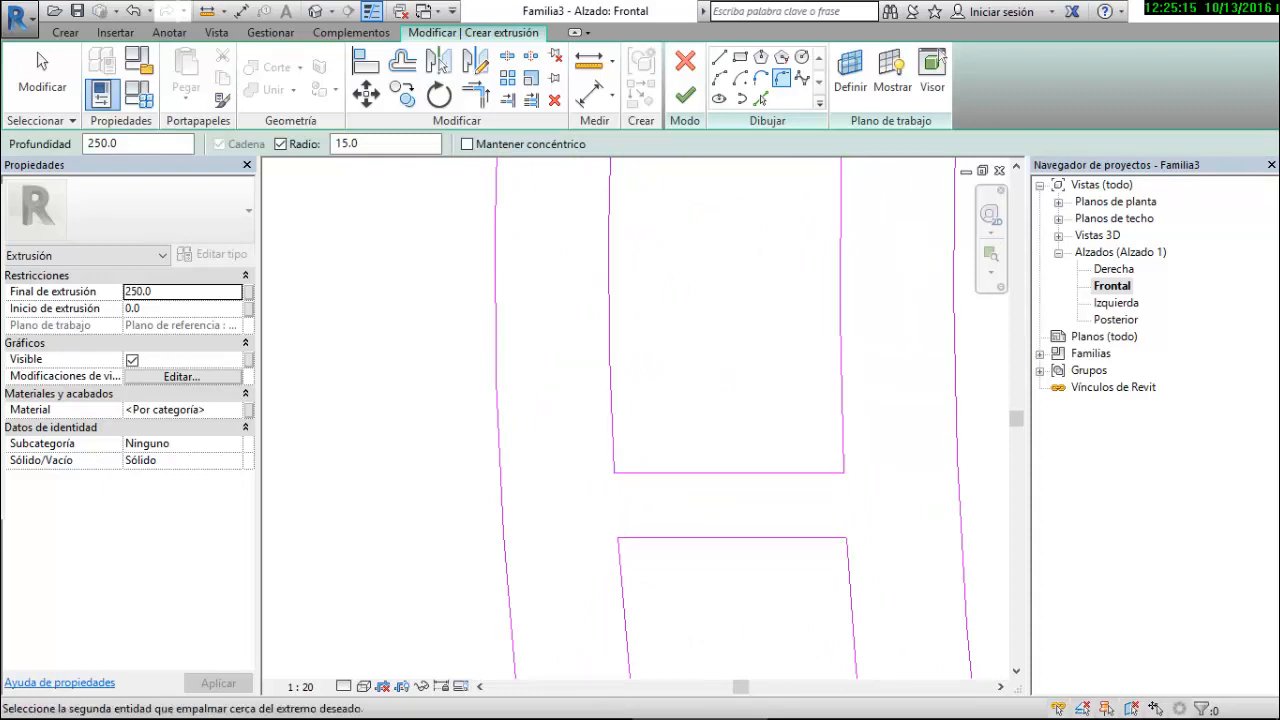
pyautogui.click(728, 472)
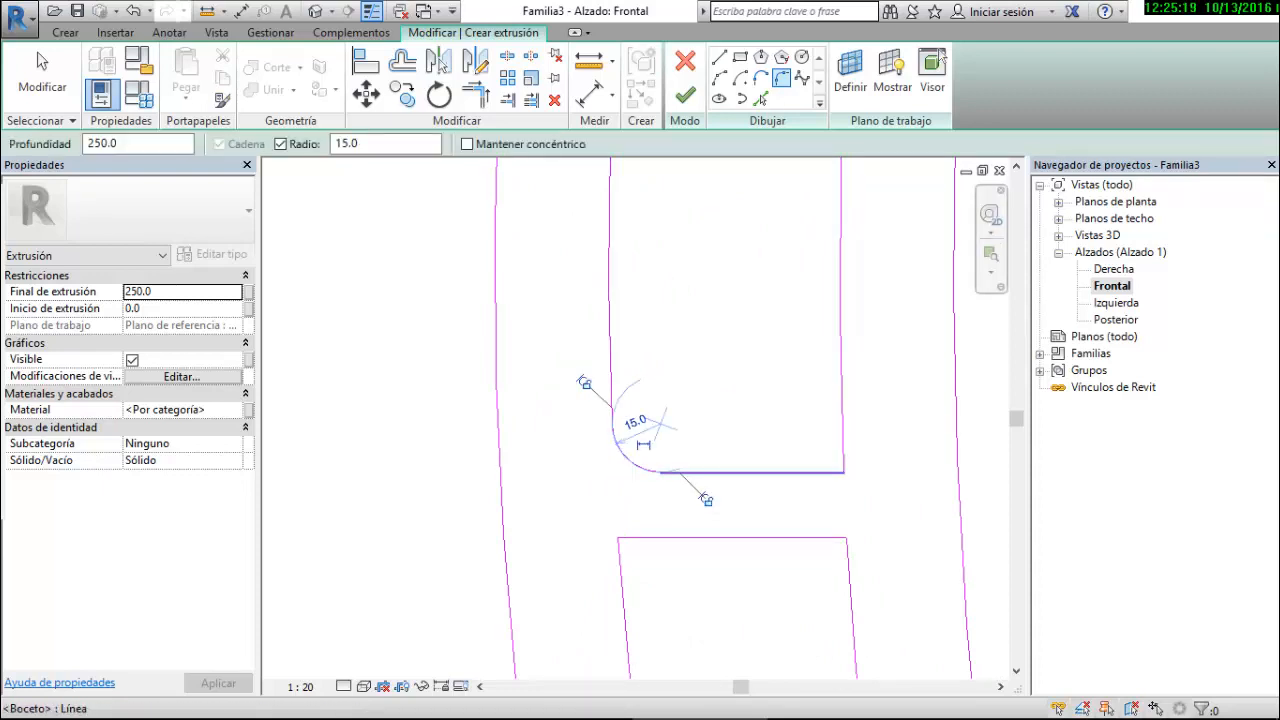
pyautogui.click(790, 472)
pyautogui.click(842, 420)
# Round both upper corners of the third opening with 15.0 radius fillet arcs
pyautogui.scroll(-2, 744, 308)
pyautogui.scroll(2, 718, 454)
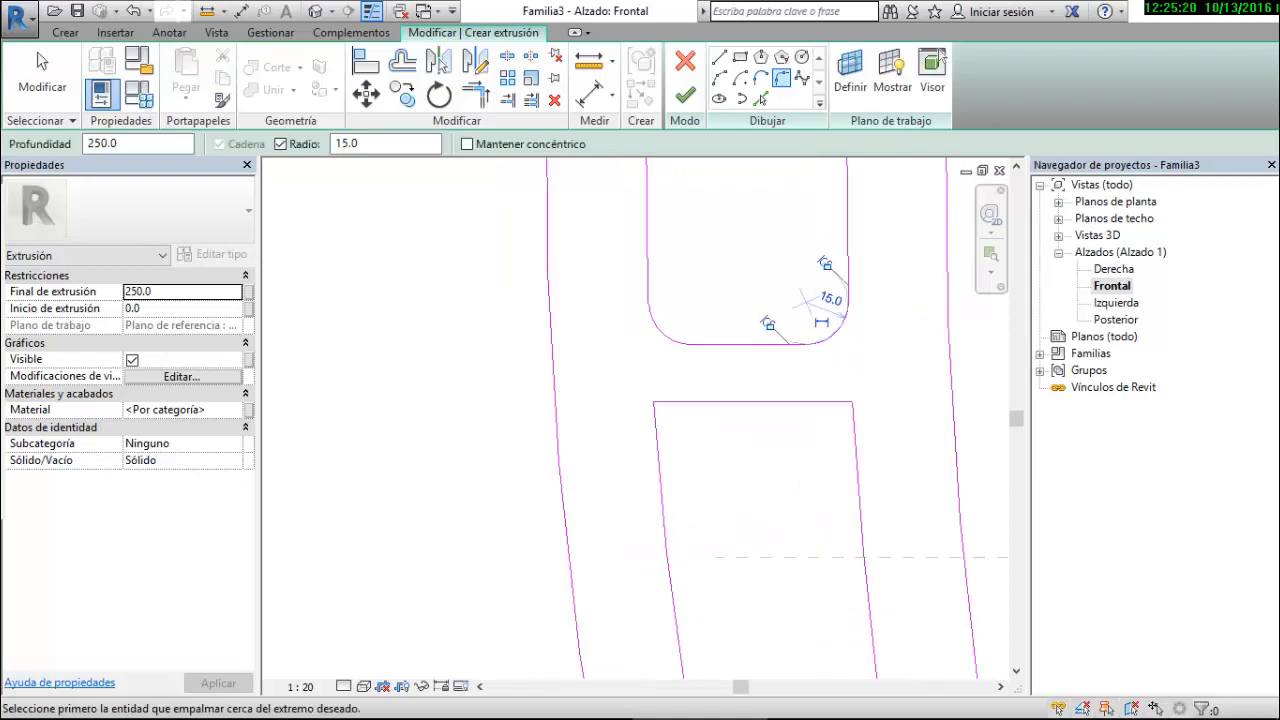
pyautogui.click(722, 401)
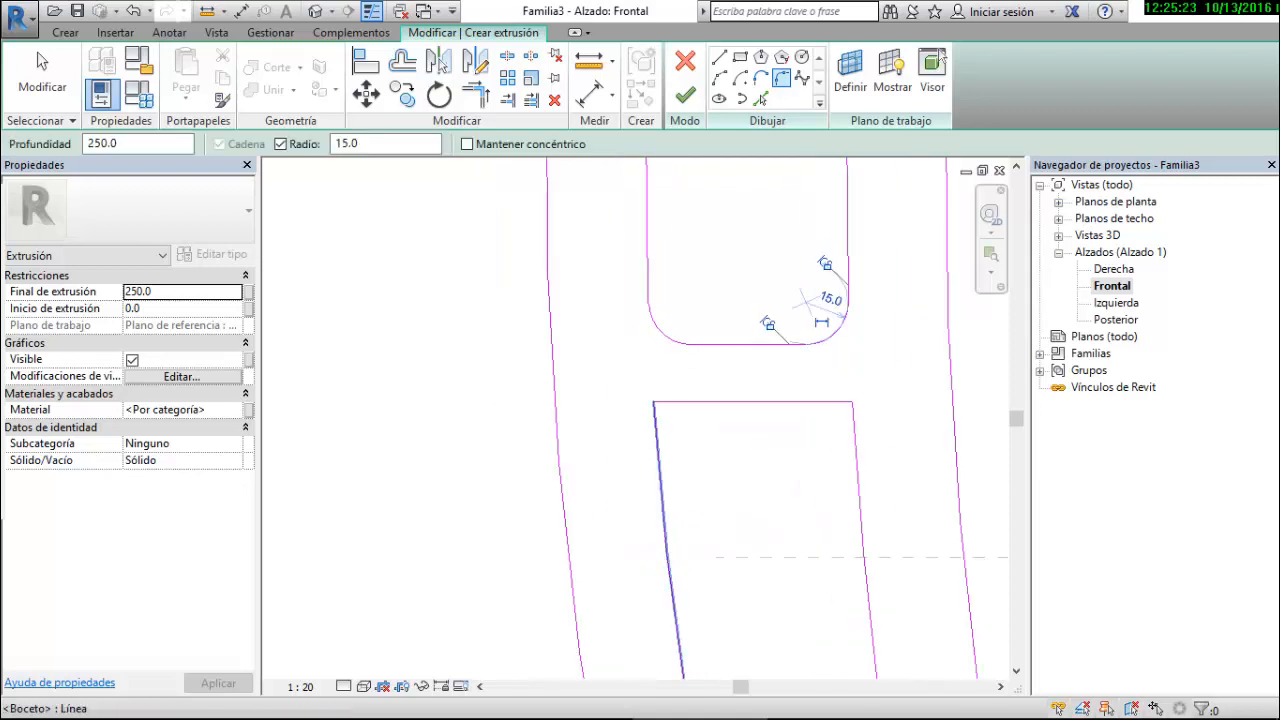
pyautogui.click(664, 490)
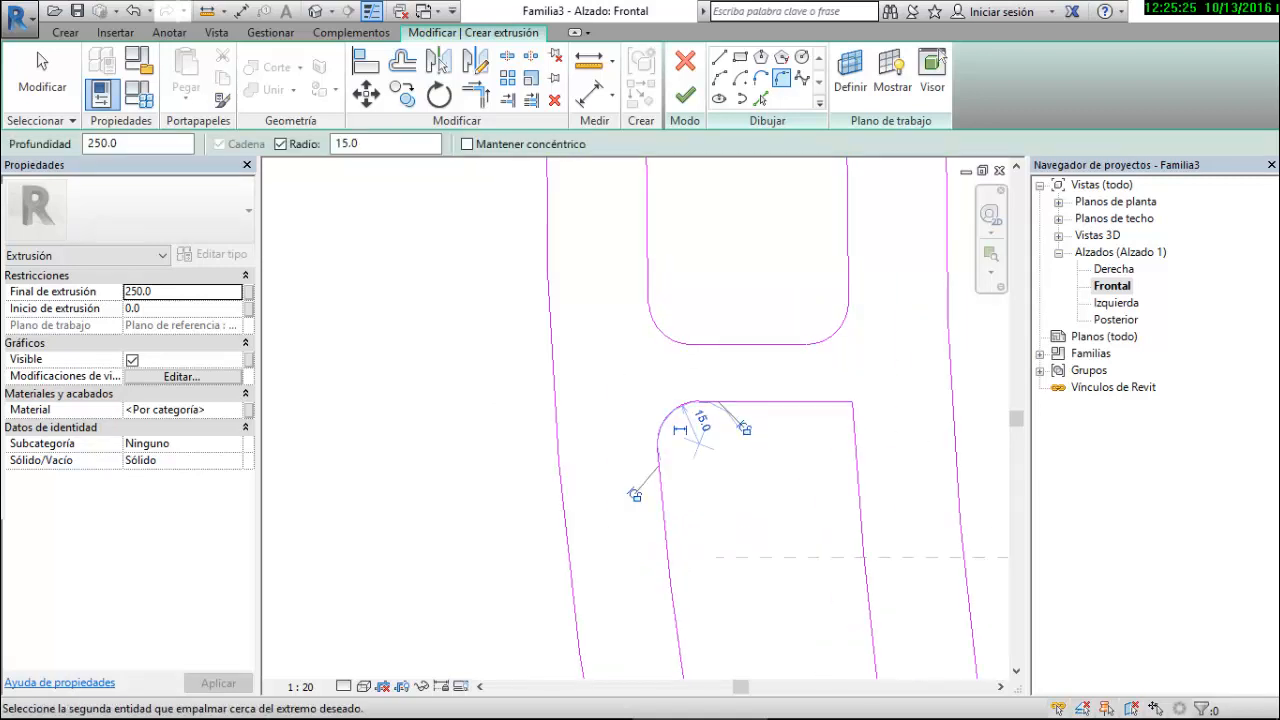
pyautogui.click(858, 480)
# Round both lower corners of the third opening with 15.0 radius fillet arcs
pyautogui.scroll(-4, 717, 243)
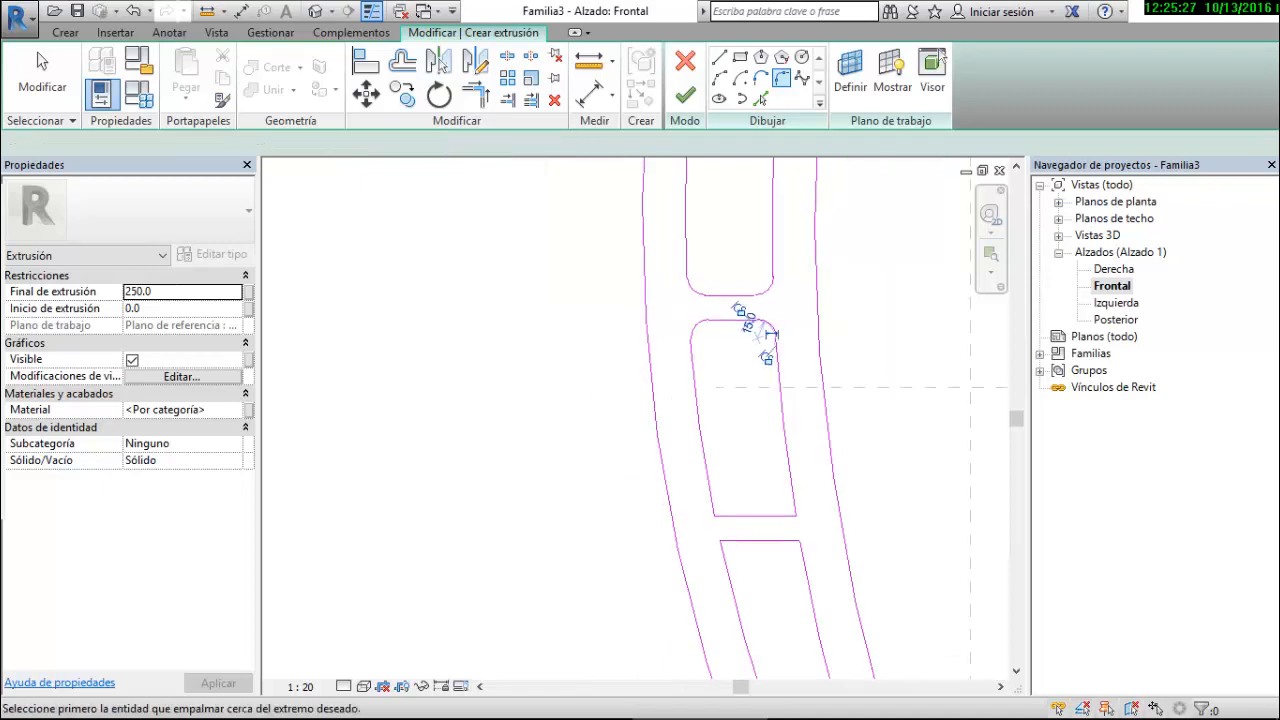
pyautogui.scroll(5, 762, 556)
pyautogui.scroll(1, 756, 570)
pyautogui.click(611, 360)
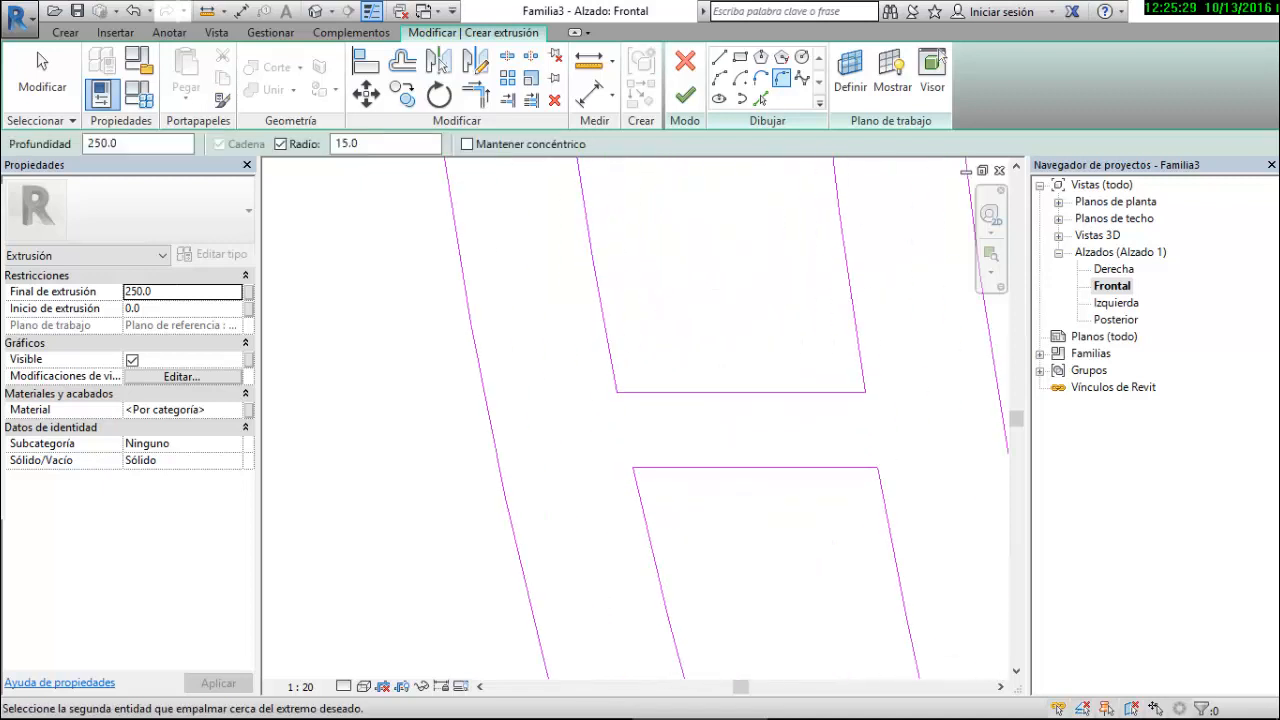
pyautogui.click(700, 391)
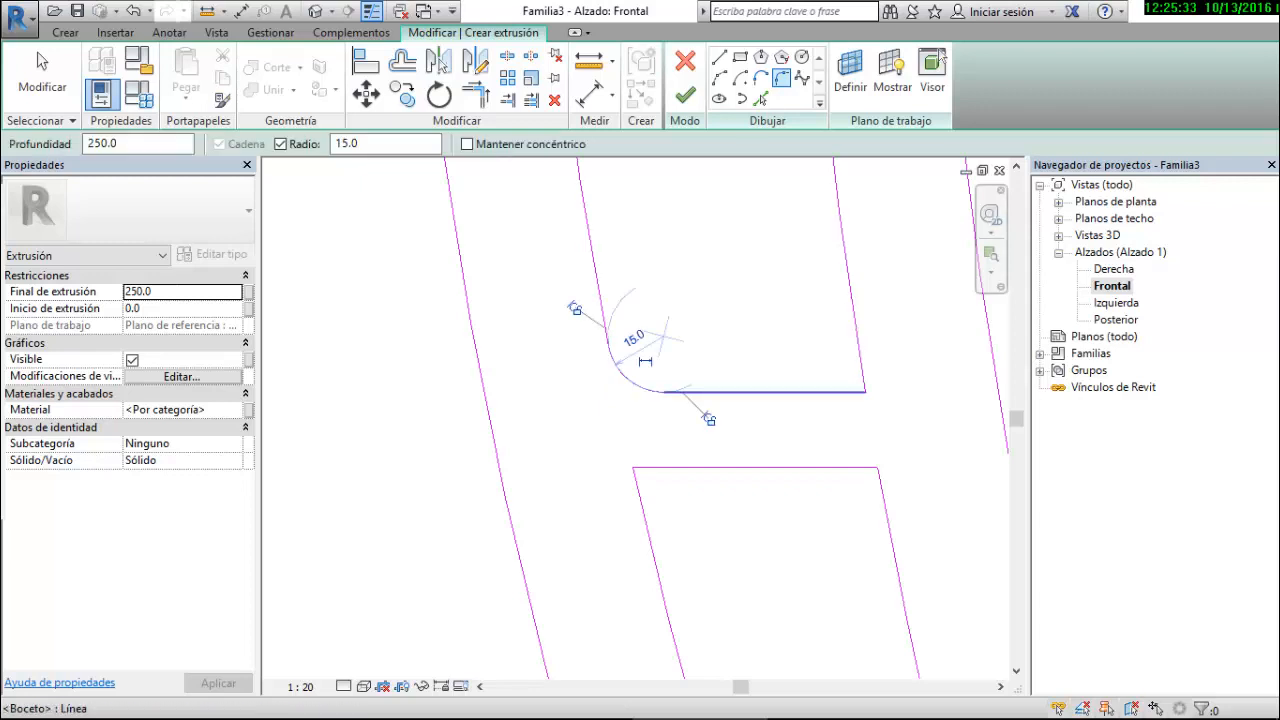
pyautogui.scroll(-5, 655, 395)
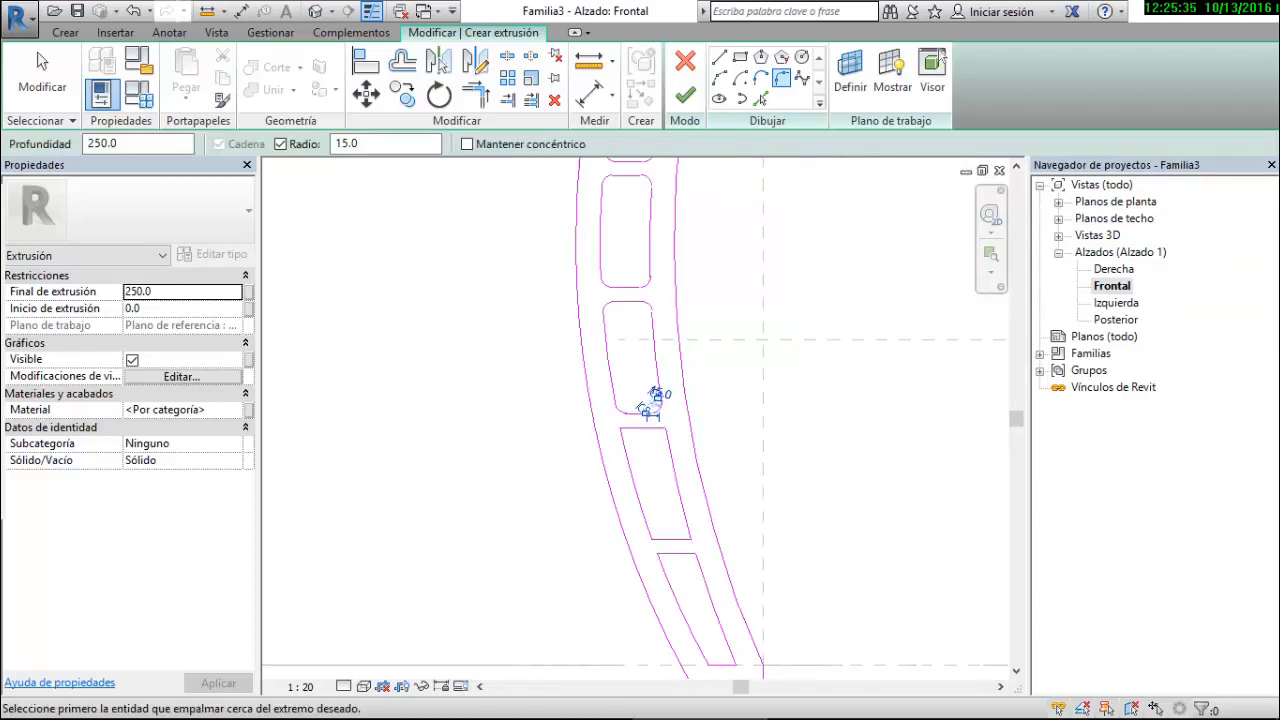
# Round both upper corners of the fourth opening with 15.0 radius fillet arcs
pyautogui.scroll(2, 682, 537)
pyautogui.click(597, 344)
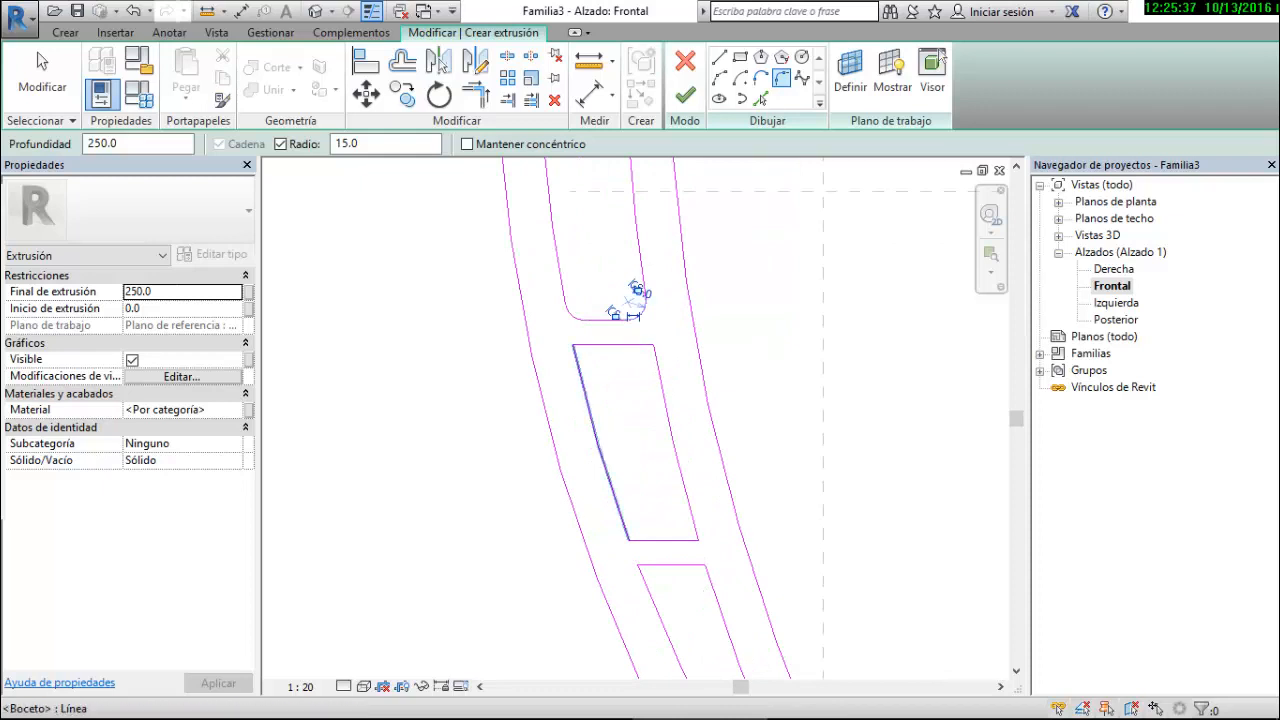
pyautogui.click(584, 386)
pyautogui.click(630, 344)
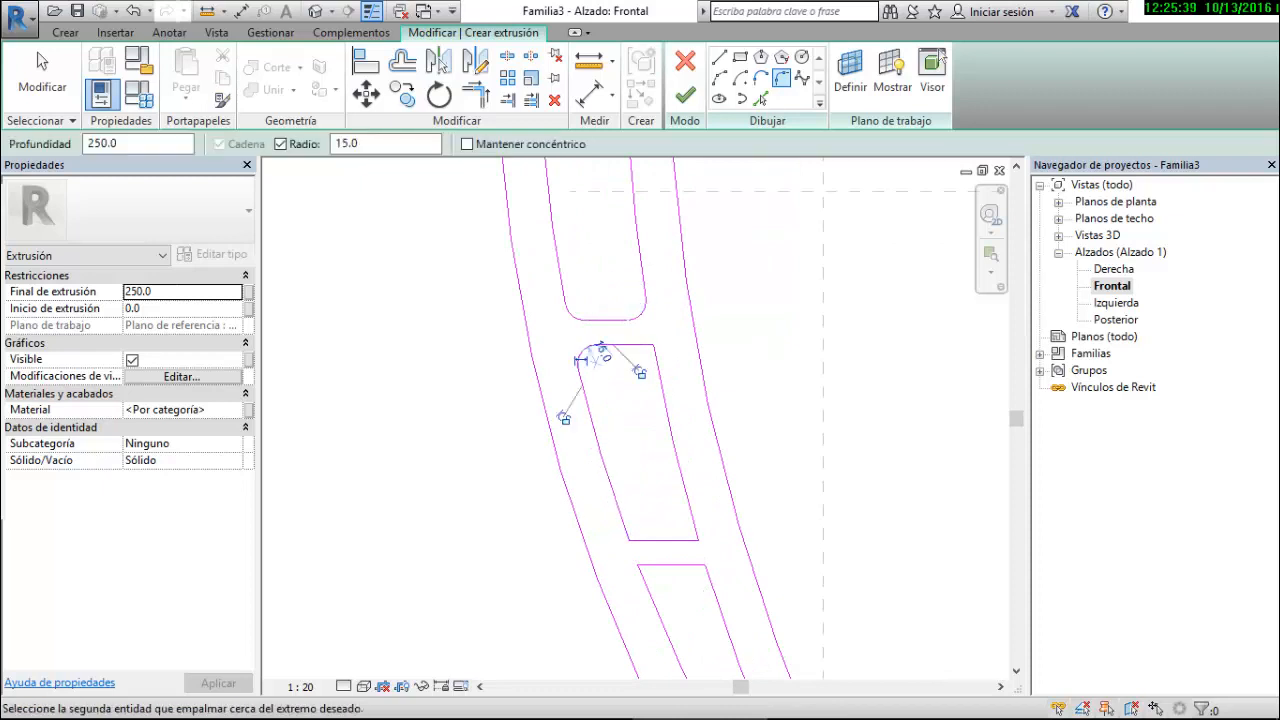
pyautogui.click(664, 394)
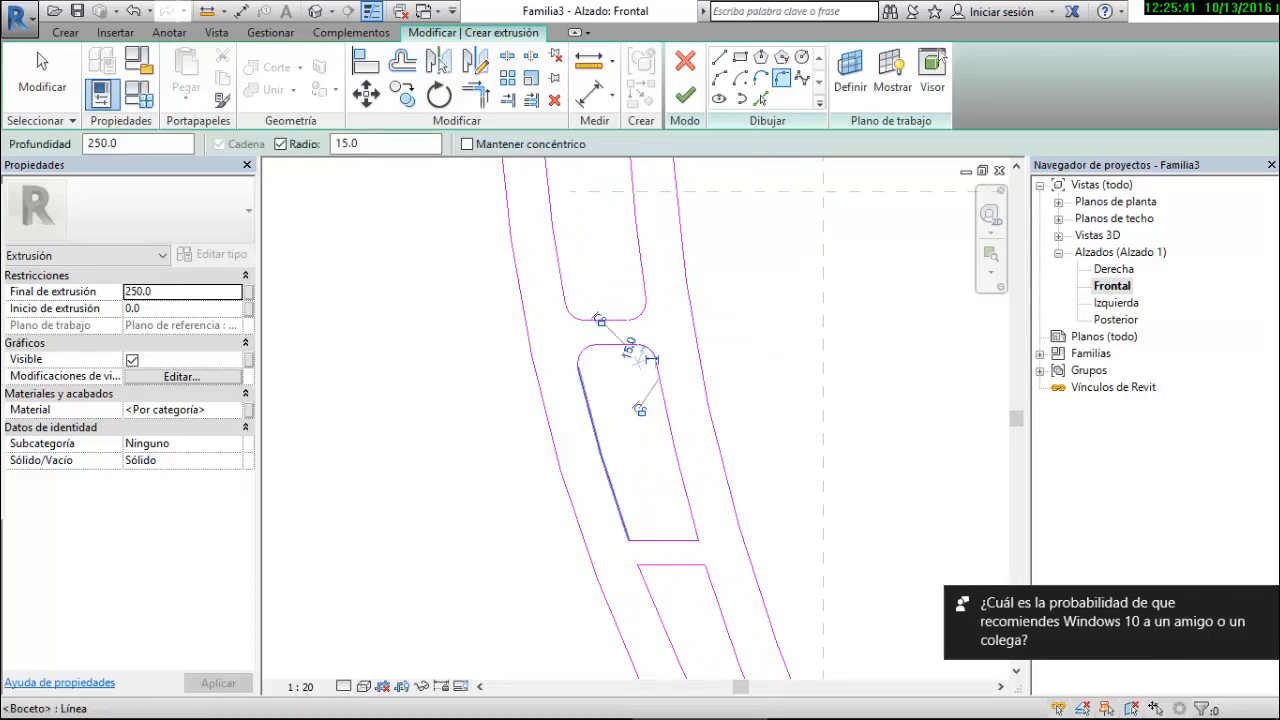
# Round both lower corners of the fourth opening with 15.0 radius fillet arcs
pyautogui.click(619, 508)
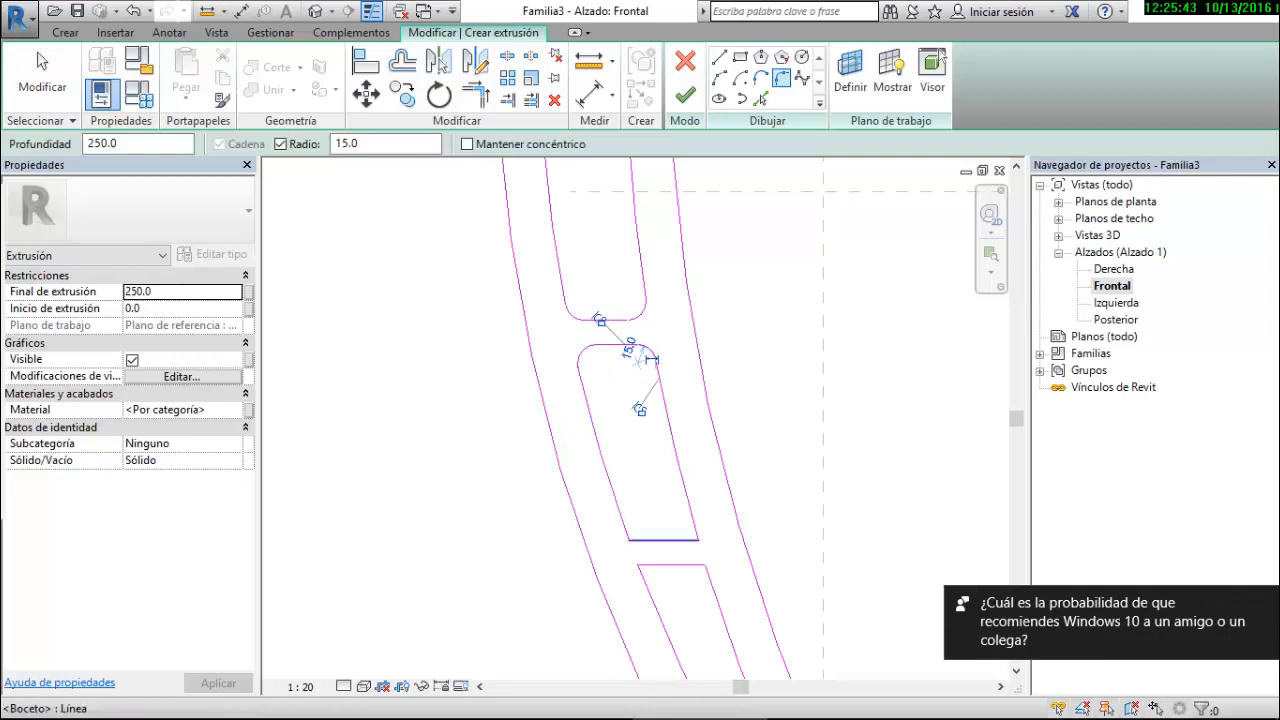
pyautogui.click(663, 540)
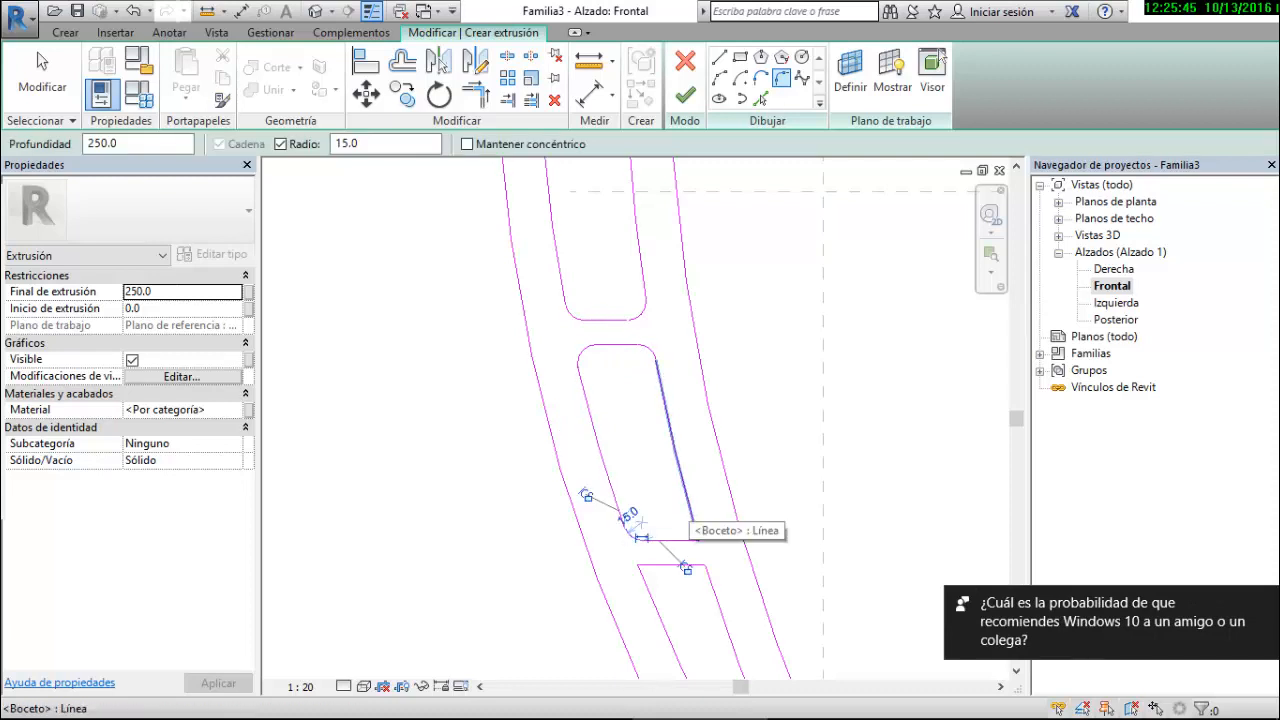
pyautogui.click(687, 497)
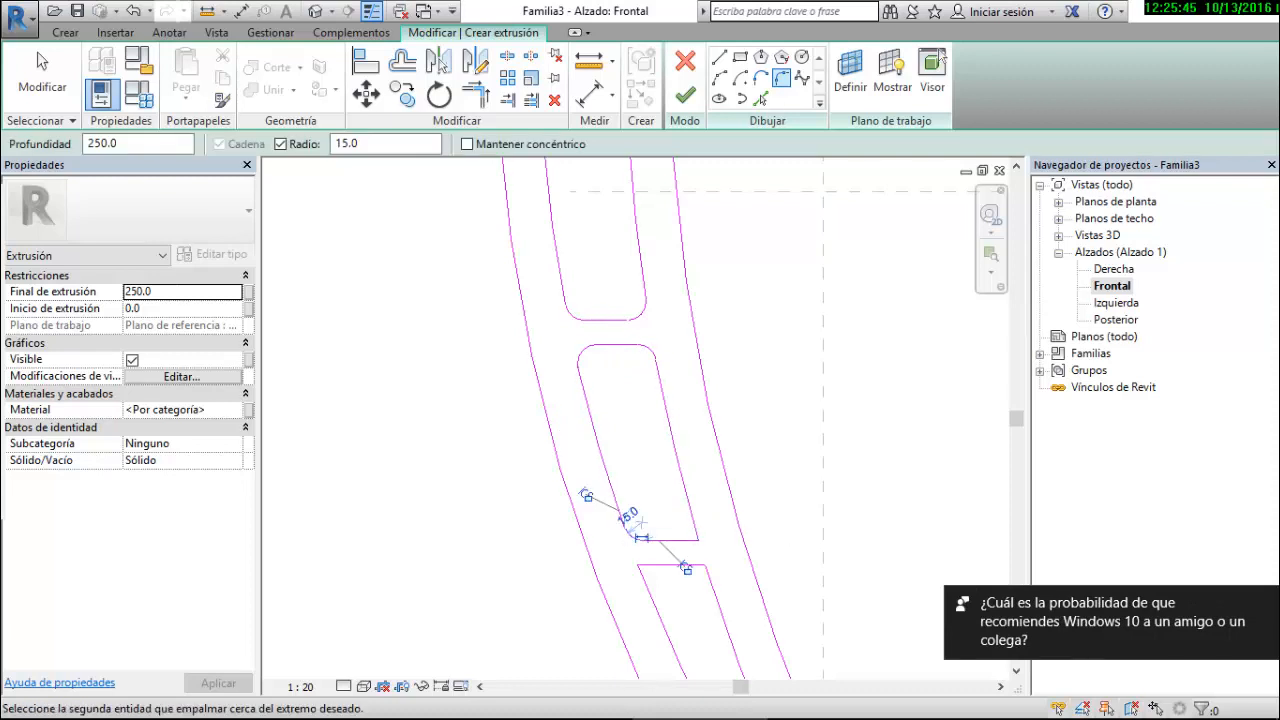
pyautogui.click(680, 540)
# Round both upper corners of the lowest opening with 15.0 radius fillet arcs and delete the stray radial dimension there
pyautogui.scroll(-2, 540, 352)
pyautogui.scroll(2, 651, 595)
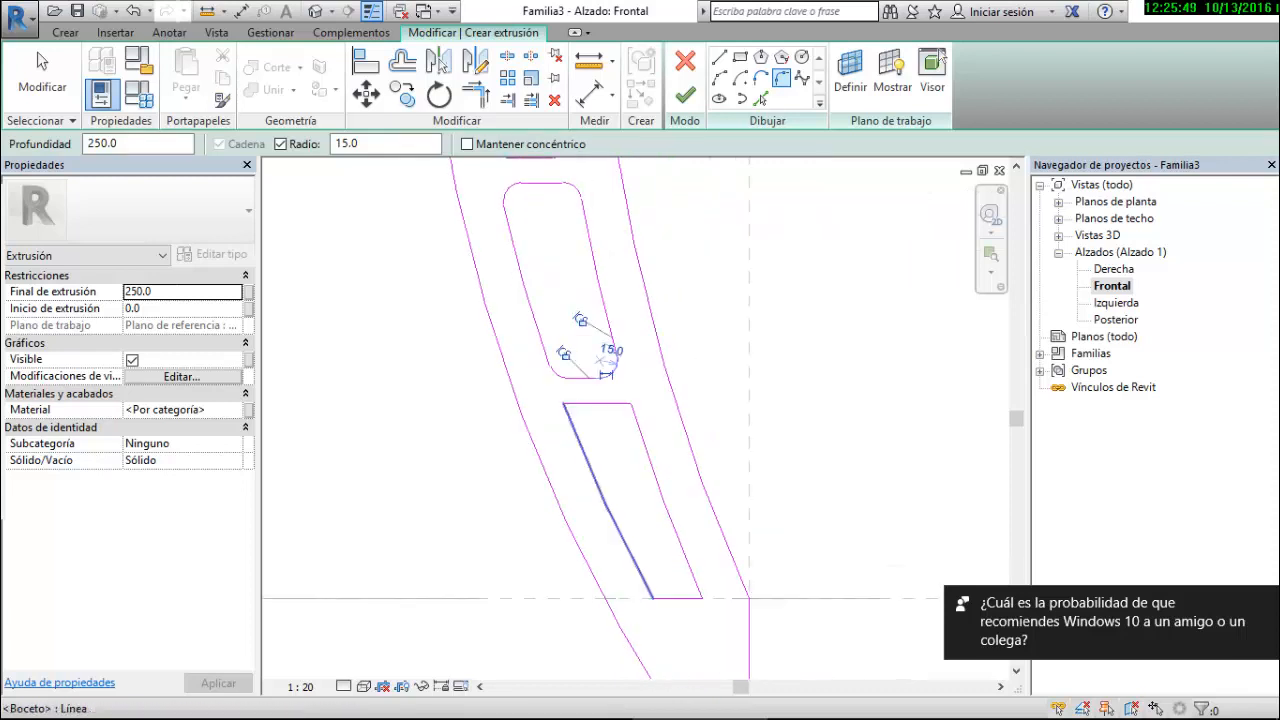
pyautogui.click(589, 403)
pyautogui.click(583, 450)
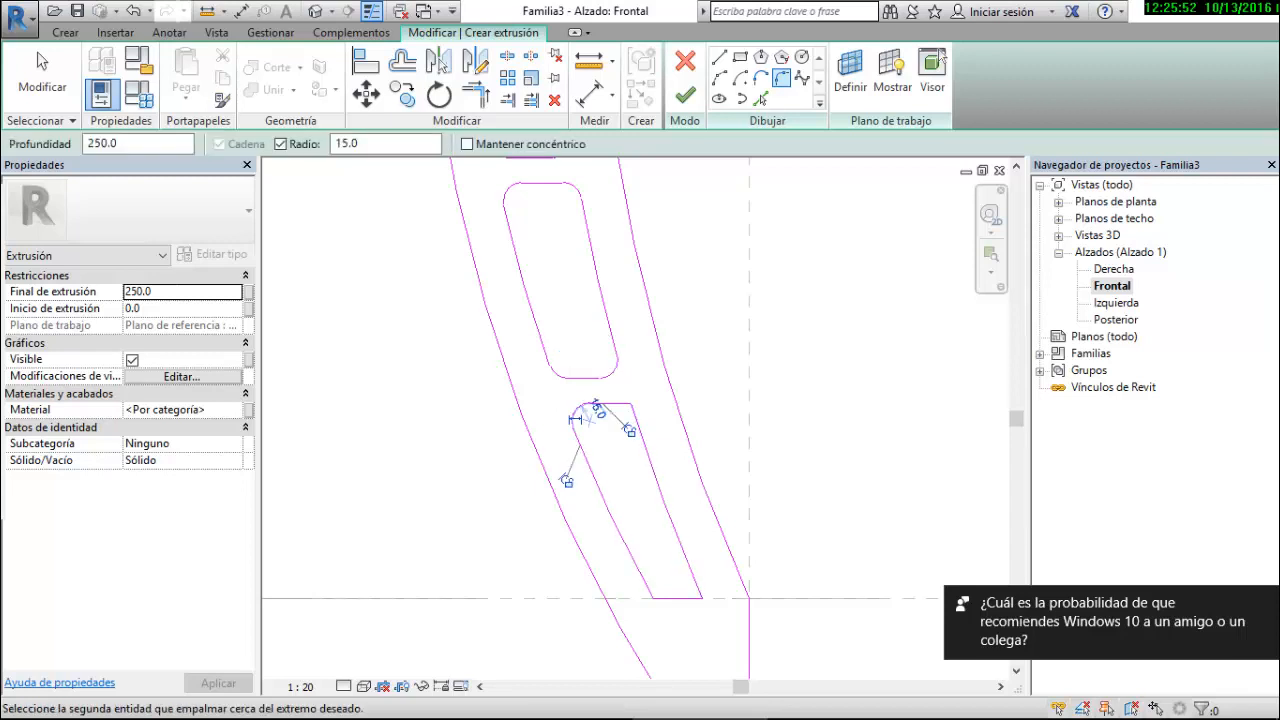
pyautogui.click(597, 408)
pyautogui.press('Escape')
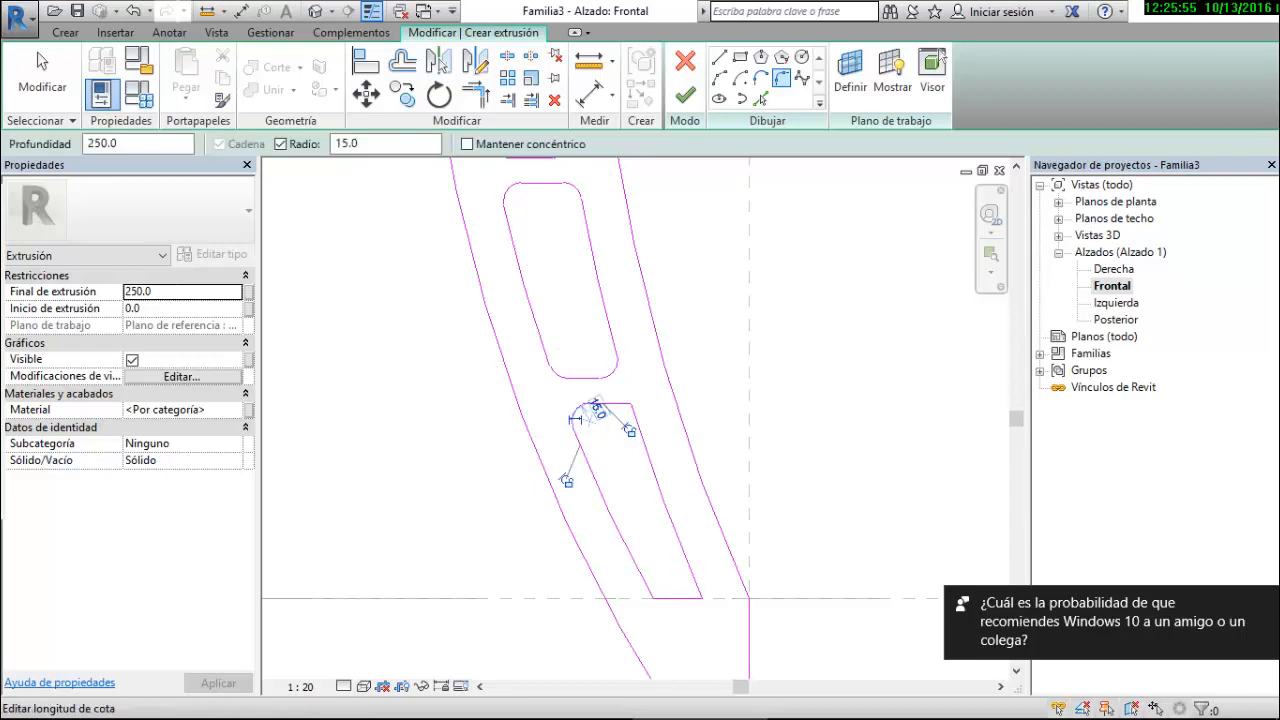
pyautogui.click(610, 403)
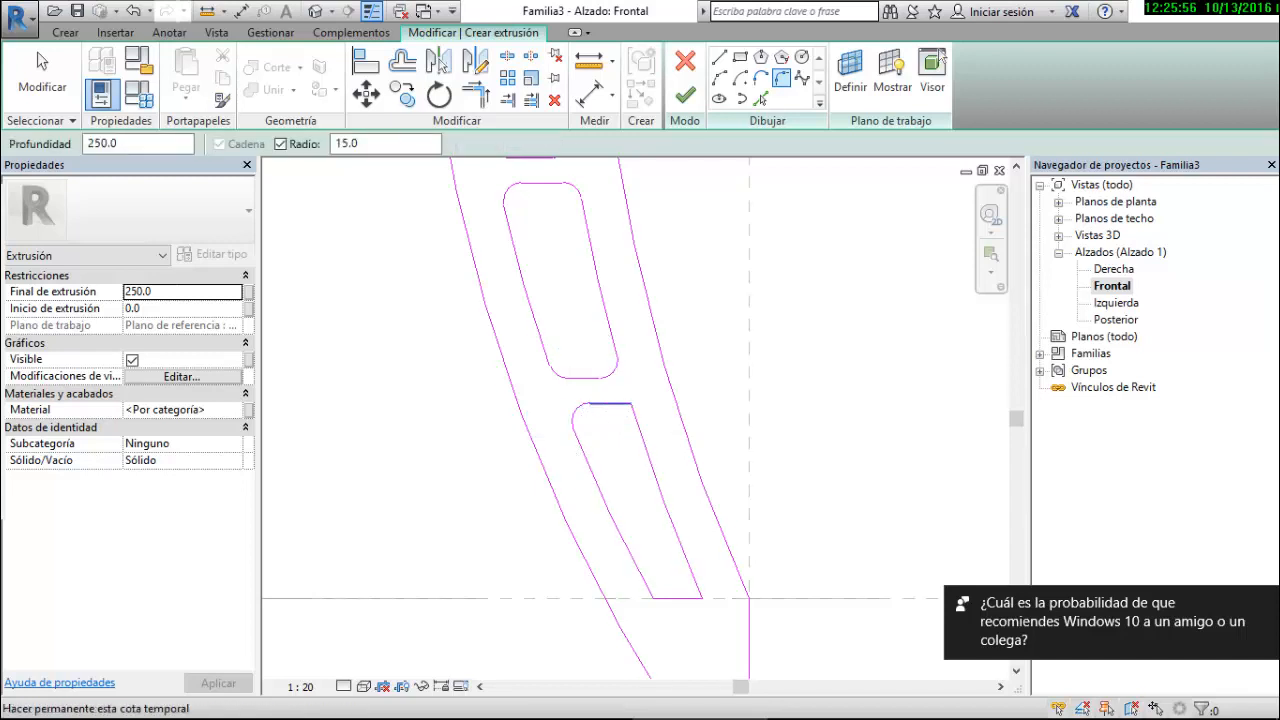
pyautogui.click(608, 402)
pyautogui.press('Escape')
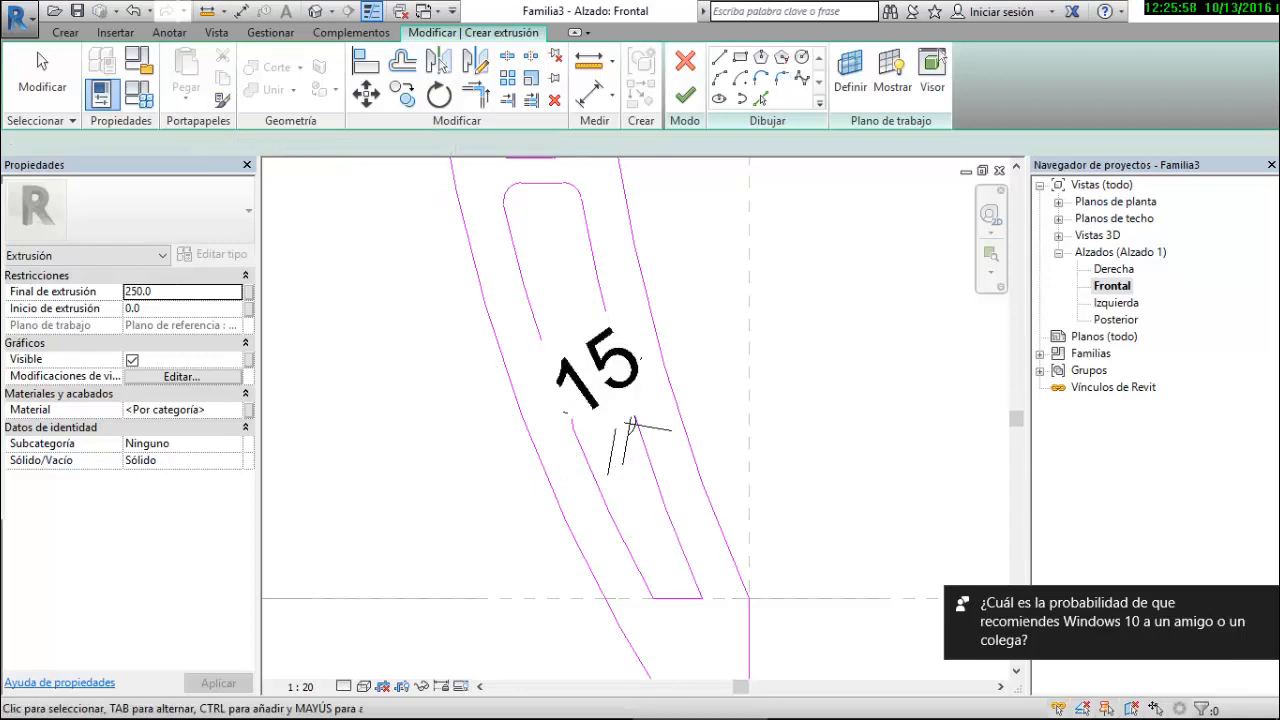
pyautogui.click(618, 420)
pyautogui.press('e')
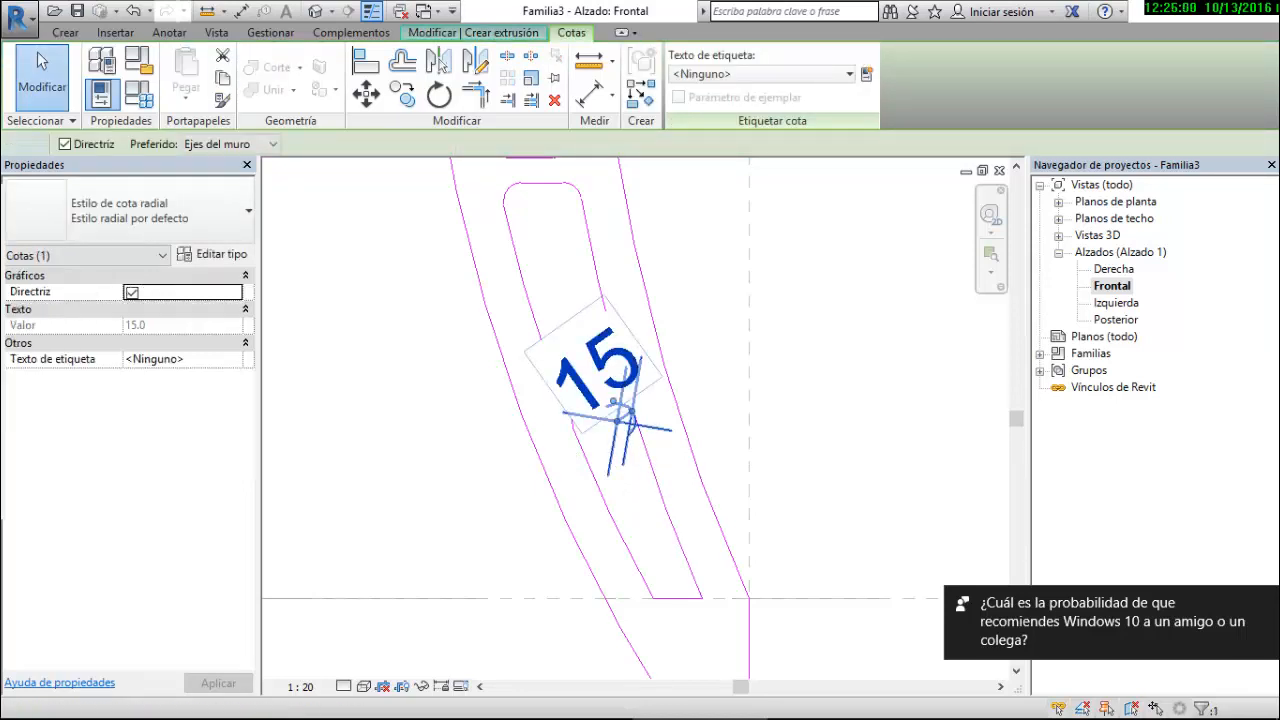
# Round the lower-left corner of the lowest opening with a fillet arc at a fixed radius of 15.0
pyautogui.scroll(-2, 571, 350)
pyautogui.scroll(2, 593, 510)
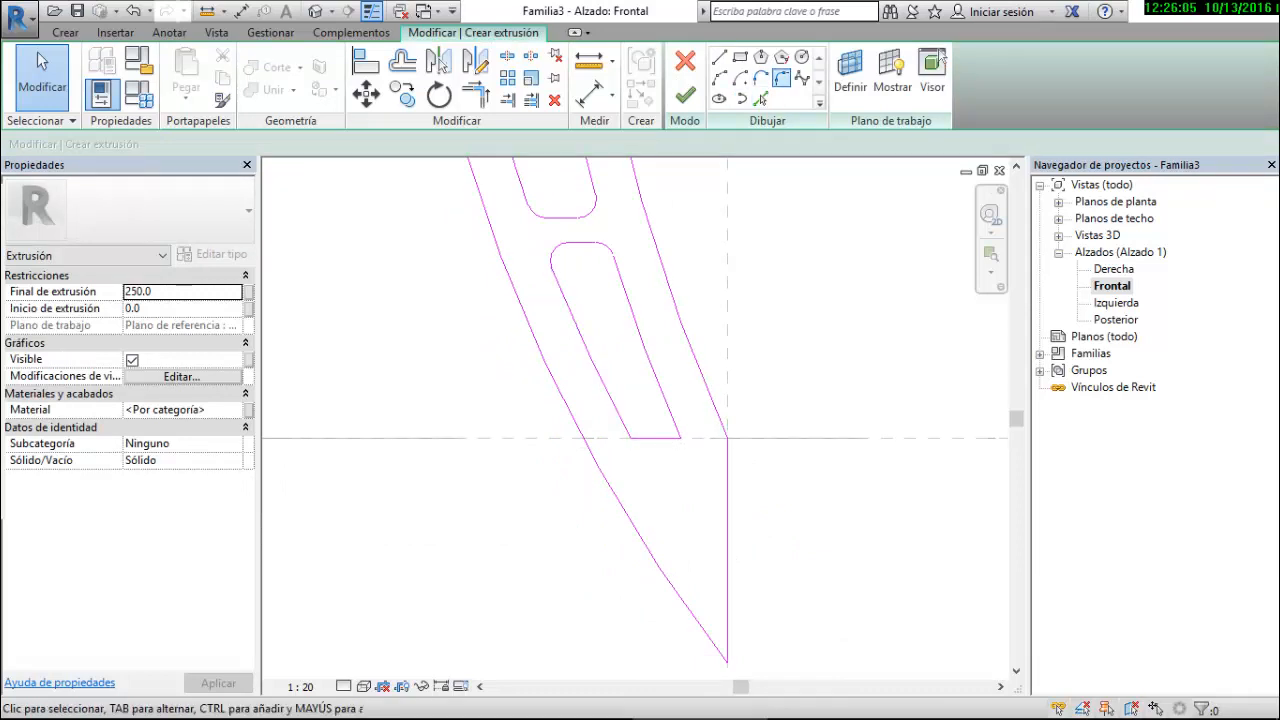
pyautogui.click(781, 77)
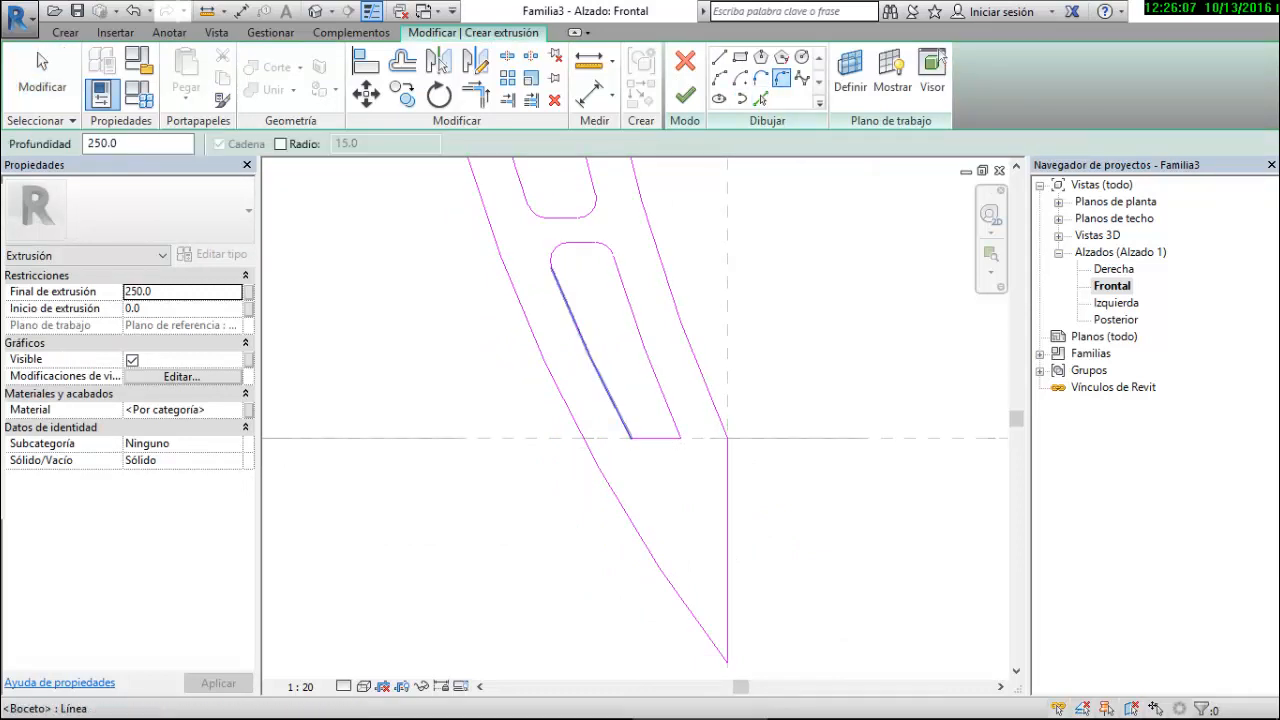
pyautogui.click(615, 400)
pyautogui.click(650, 437)
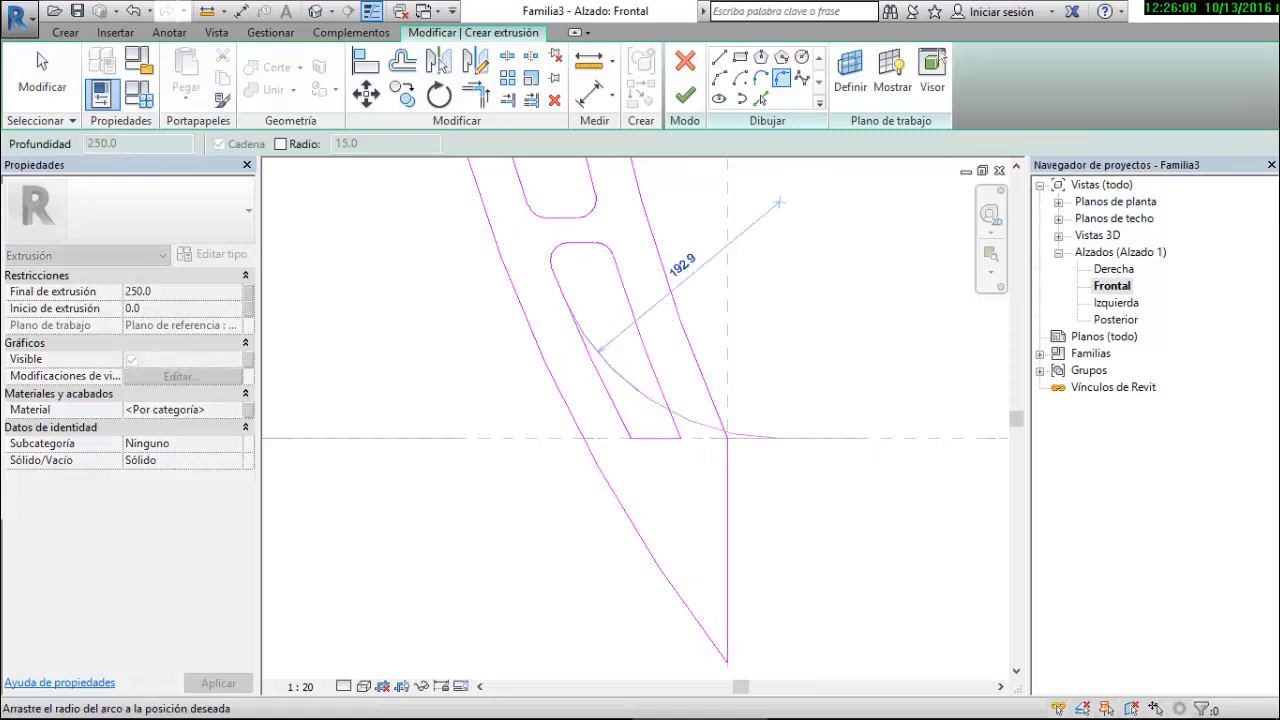
pyautogui.press('Escape')
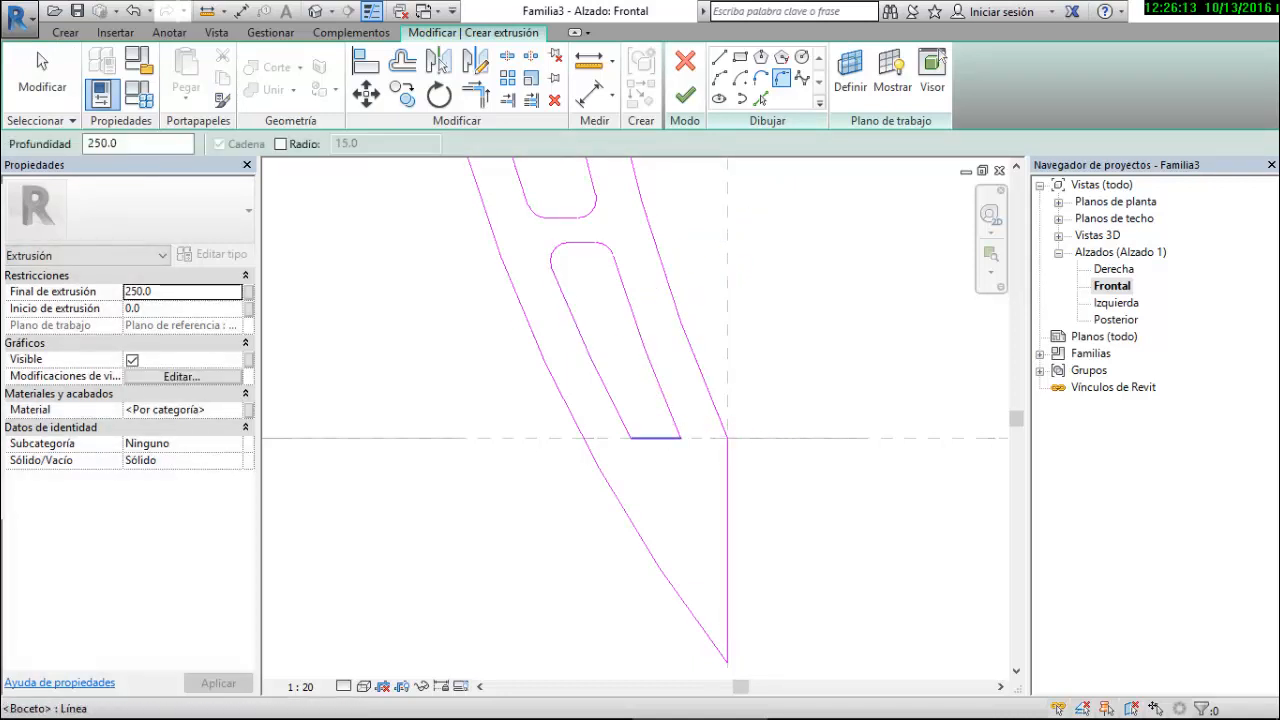
pyautogui.click(655, 437)
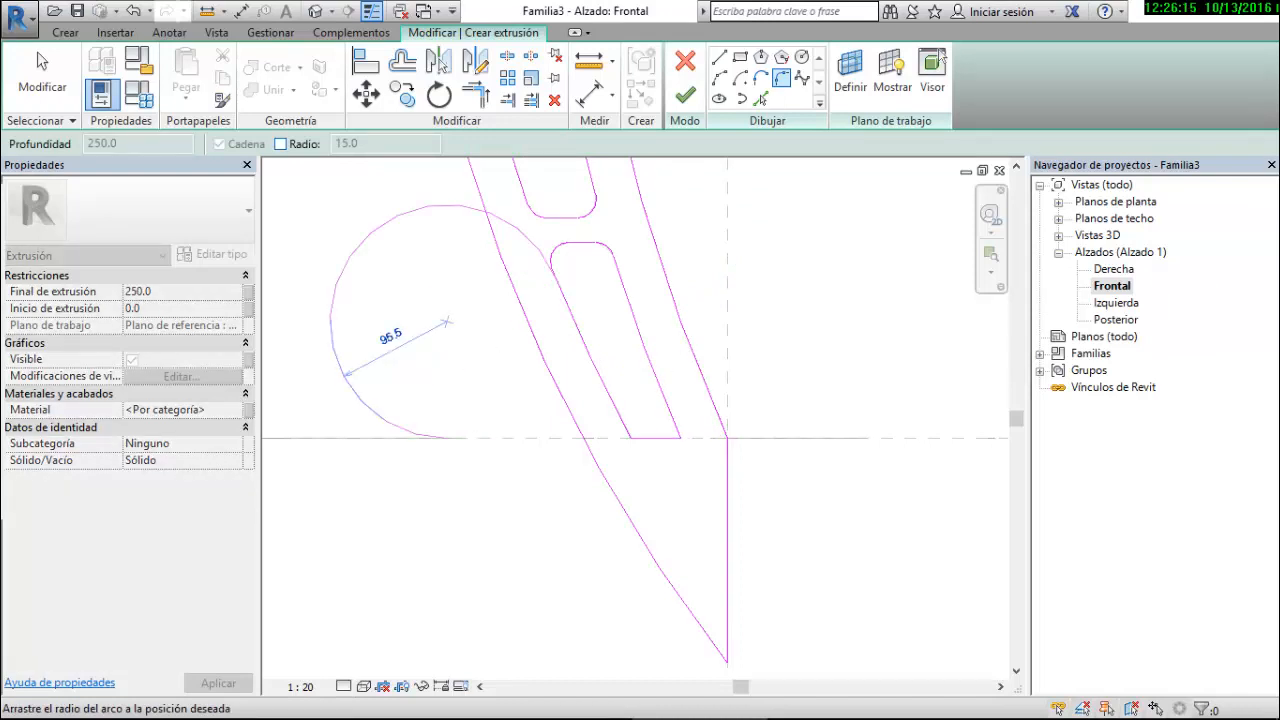
pyautogui.click(280, 143)
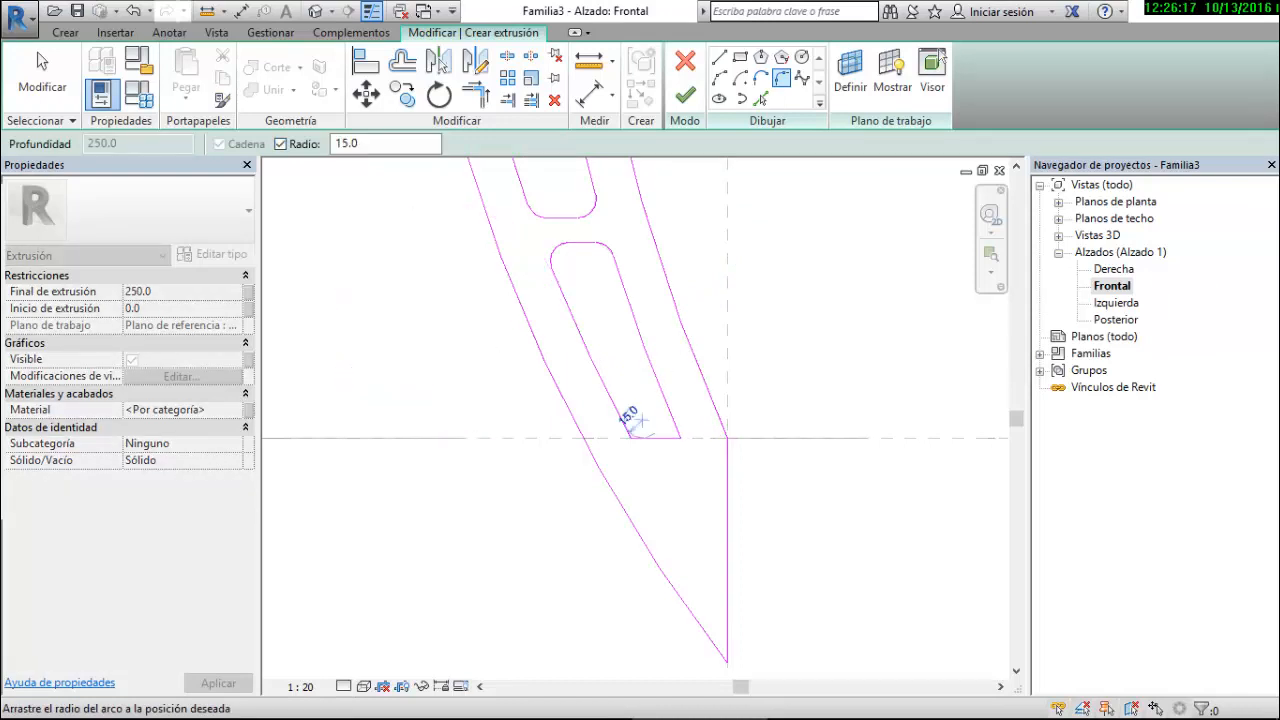
pyautogui.click(642, 421)
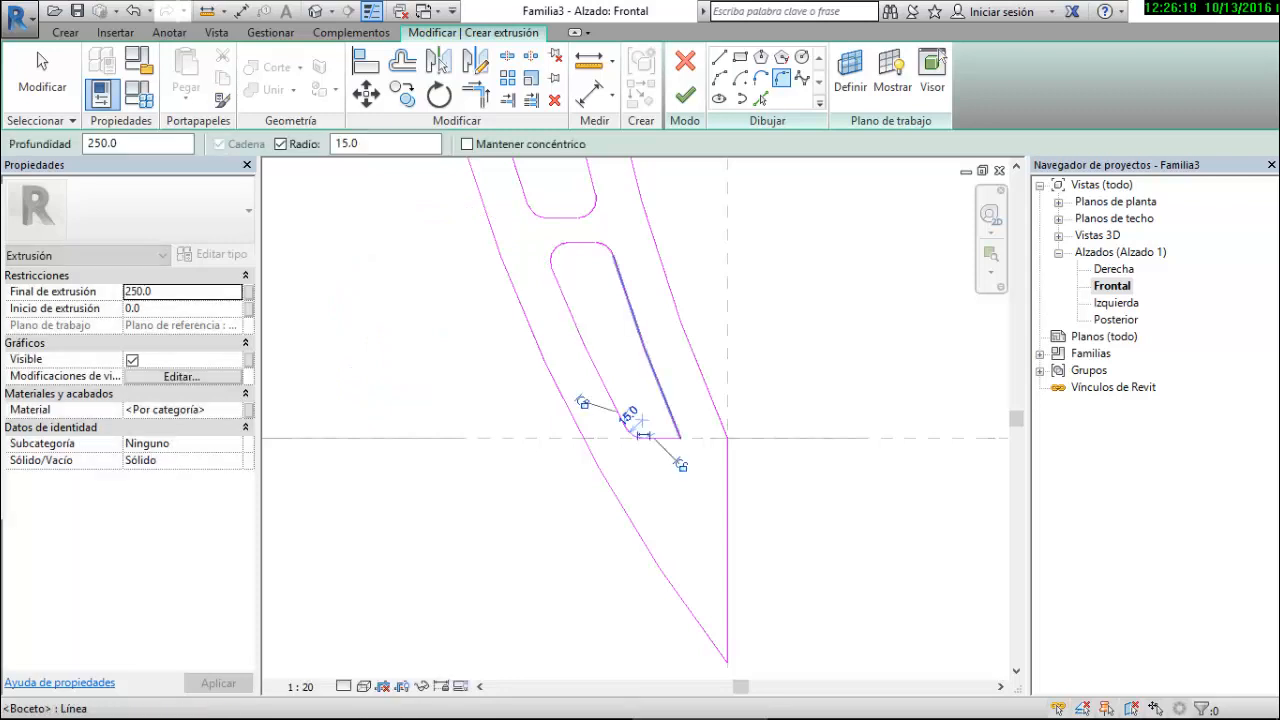
# Round the lower-right corner of the lowest opening with a 15.0 radius fillet arc and leave the fillet command
pyautogui.click(672, 418)
pyautogui.click(645, 437)
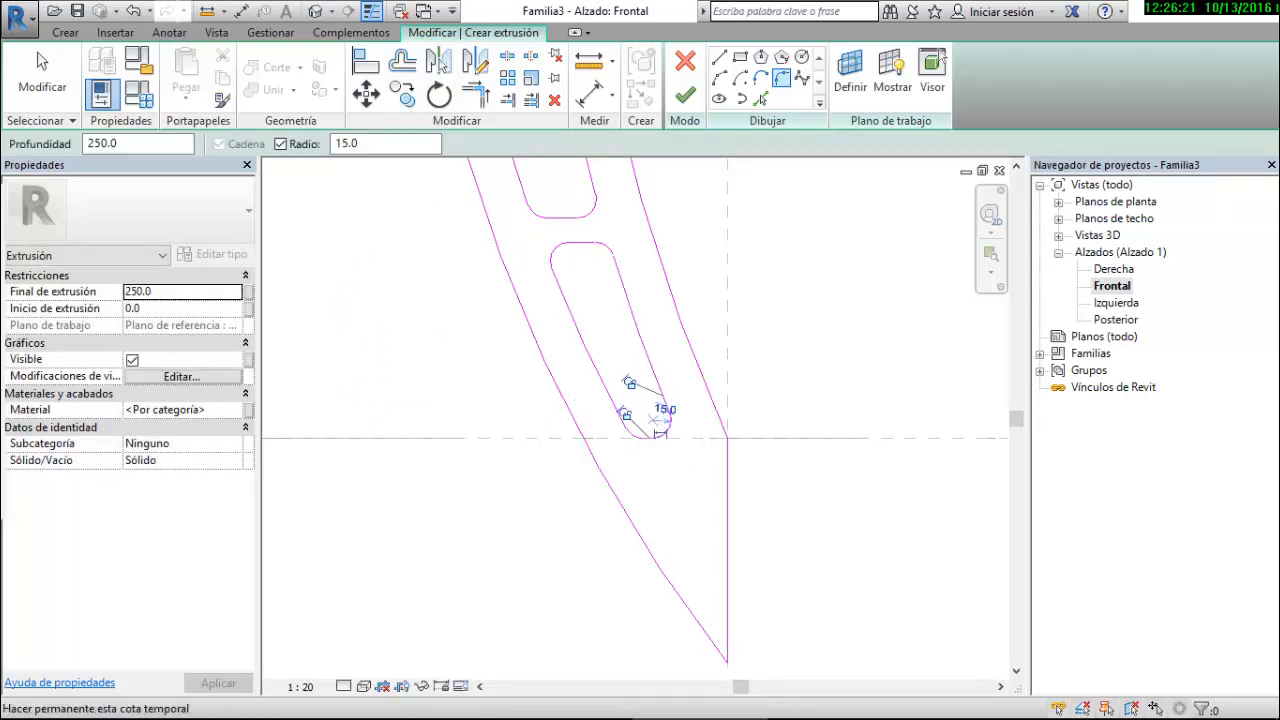
pyautogui.press('Escape')
pyautogui.click(41, 62)
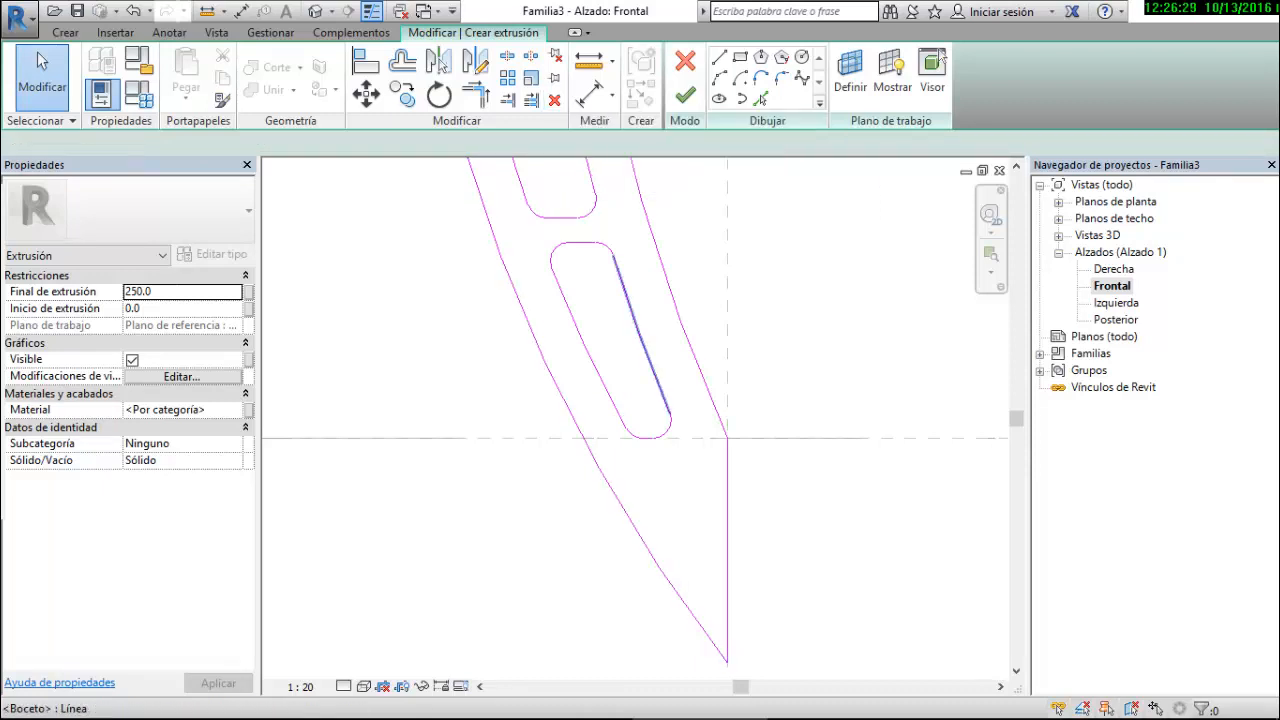
# Delete the inner right side line of the lowest opening, and undo the deletion
pyautogui.click(640, 333)
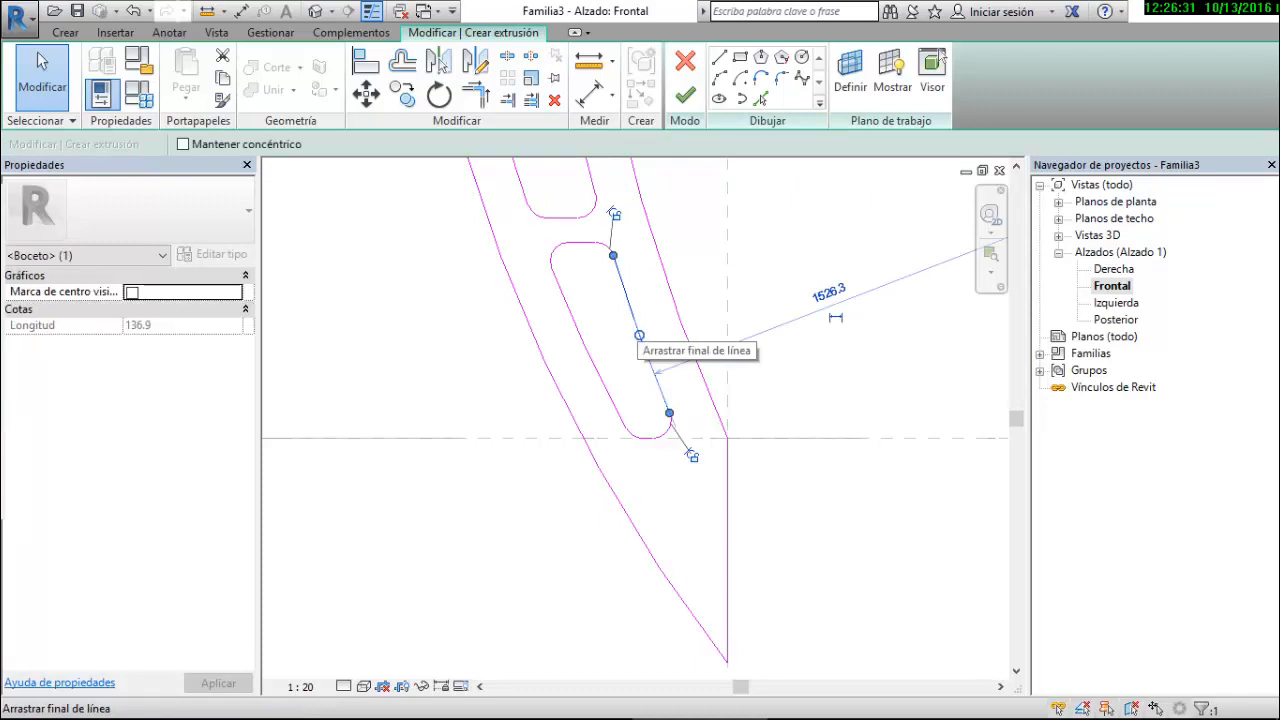
pyautogui.press('Delete')
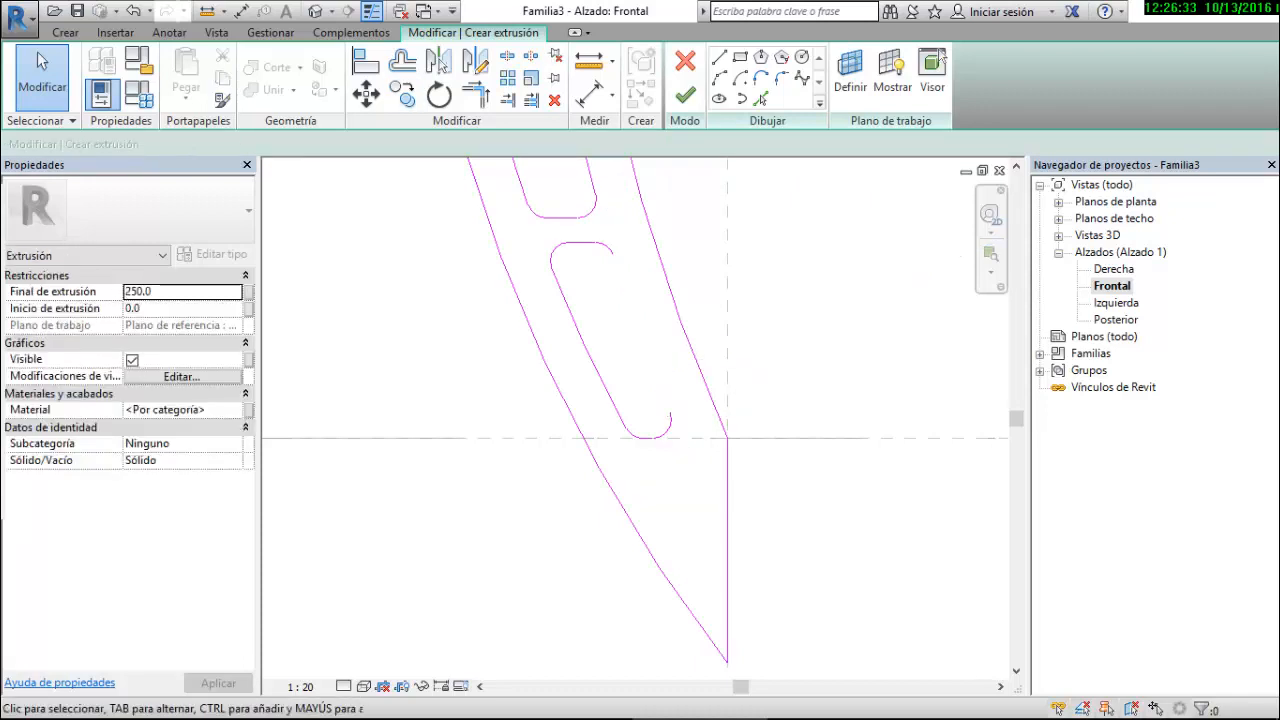
pyautogui.hotkey('ctrl', 'z')
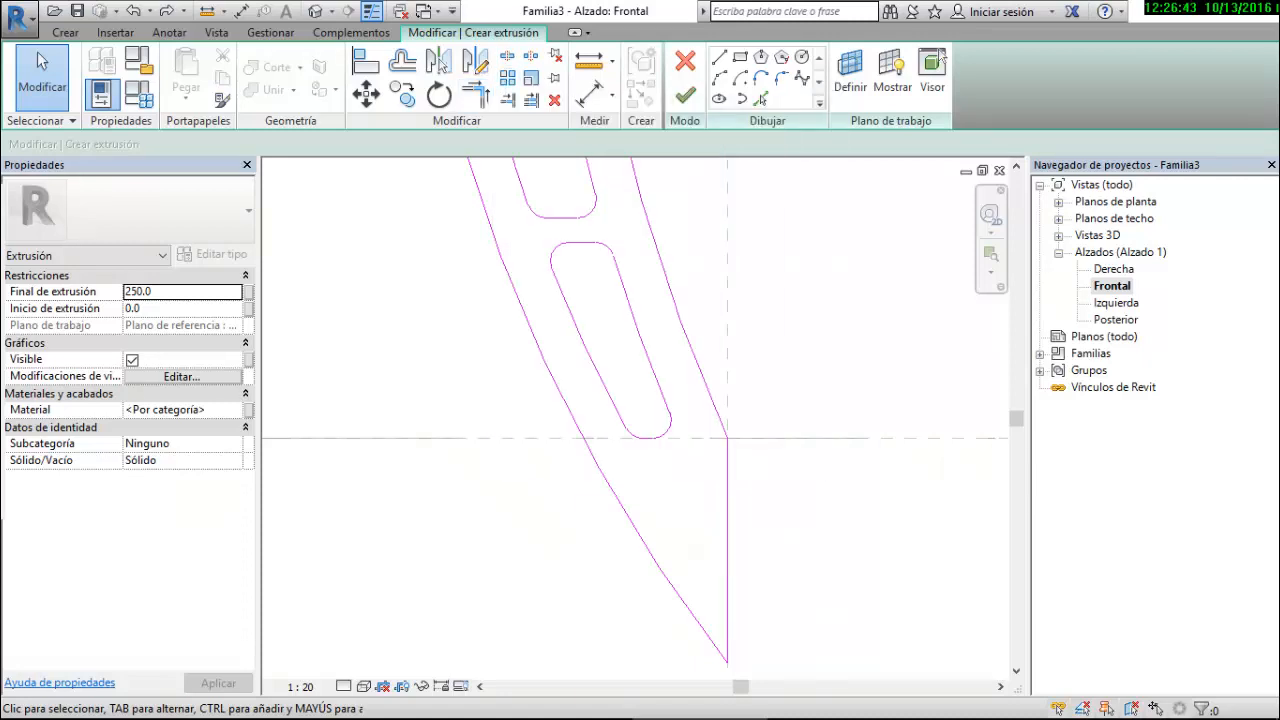
# Examine the whole post profile with its five openings and compare it with the reference photo Barandilla.bmp
pyautogui.scroll(-1, 411, 389)
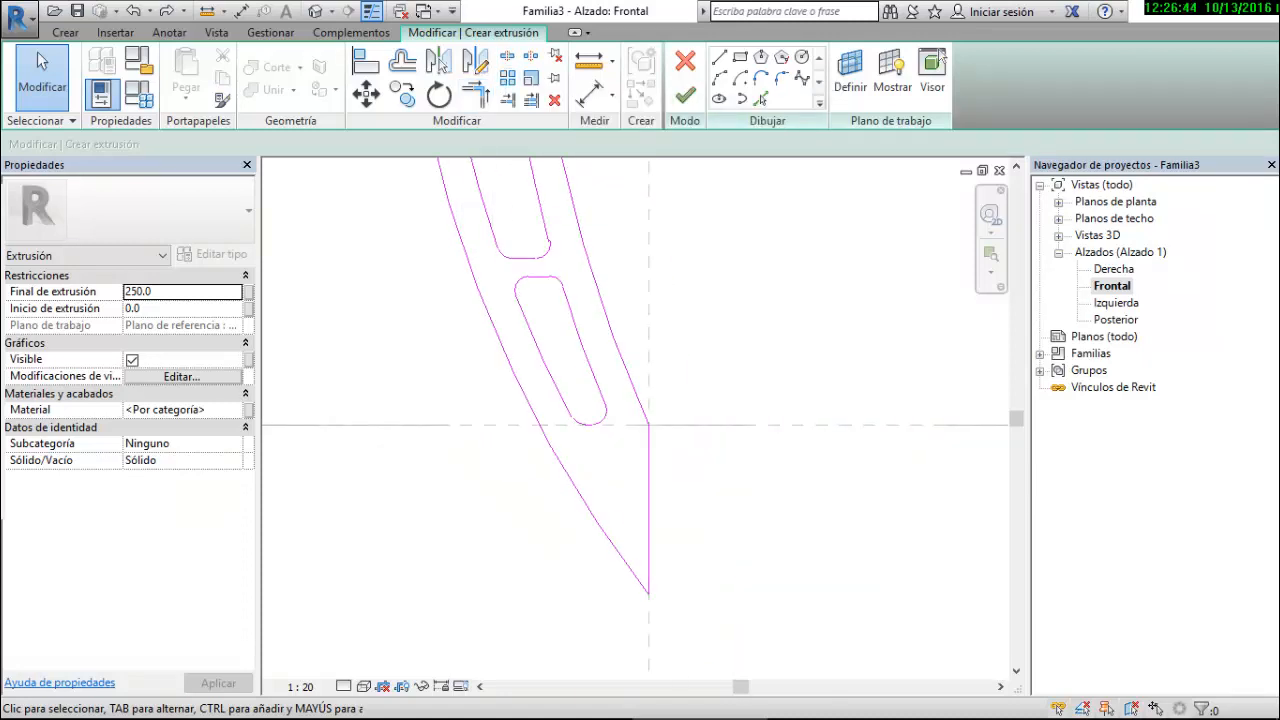
pyautogui.scroll(-1, 564, 452)
pyautogui.scroll(-1, 565, 444)
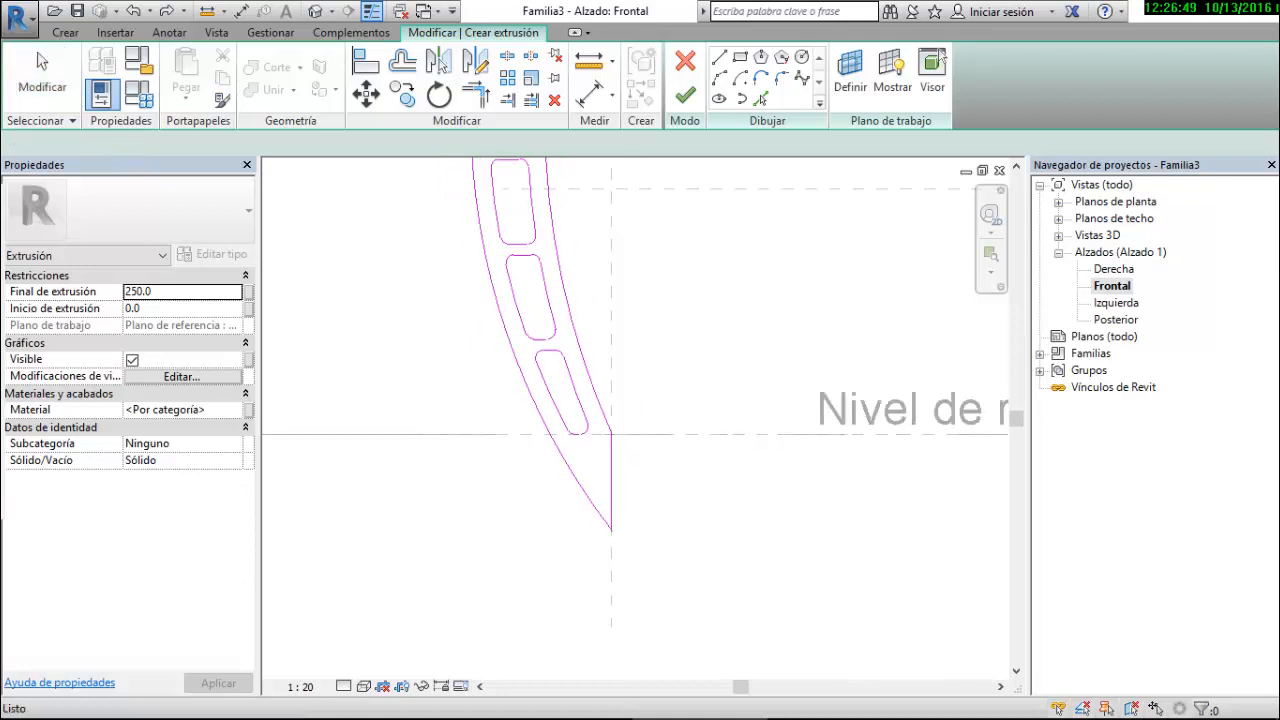
pyautogui.scroll(-1, 580, 460)
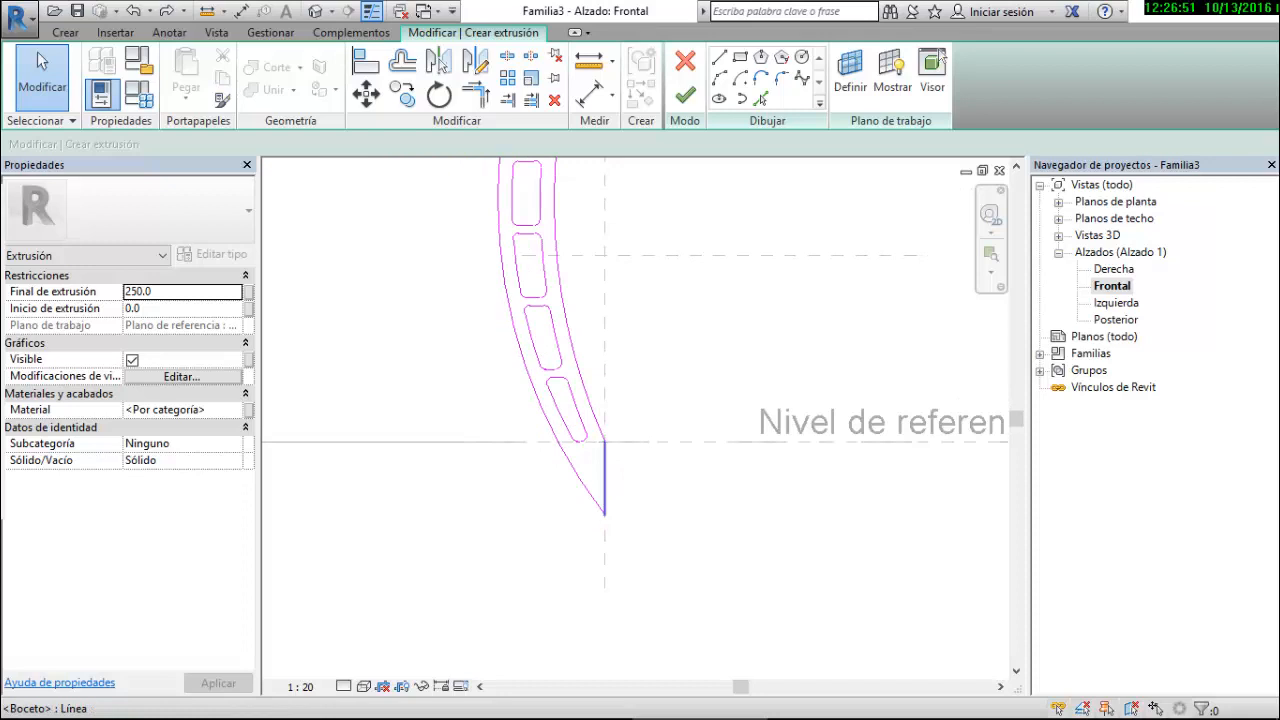
pyautogui.scroll(-1, 610, 465)
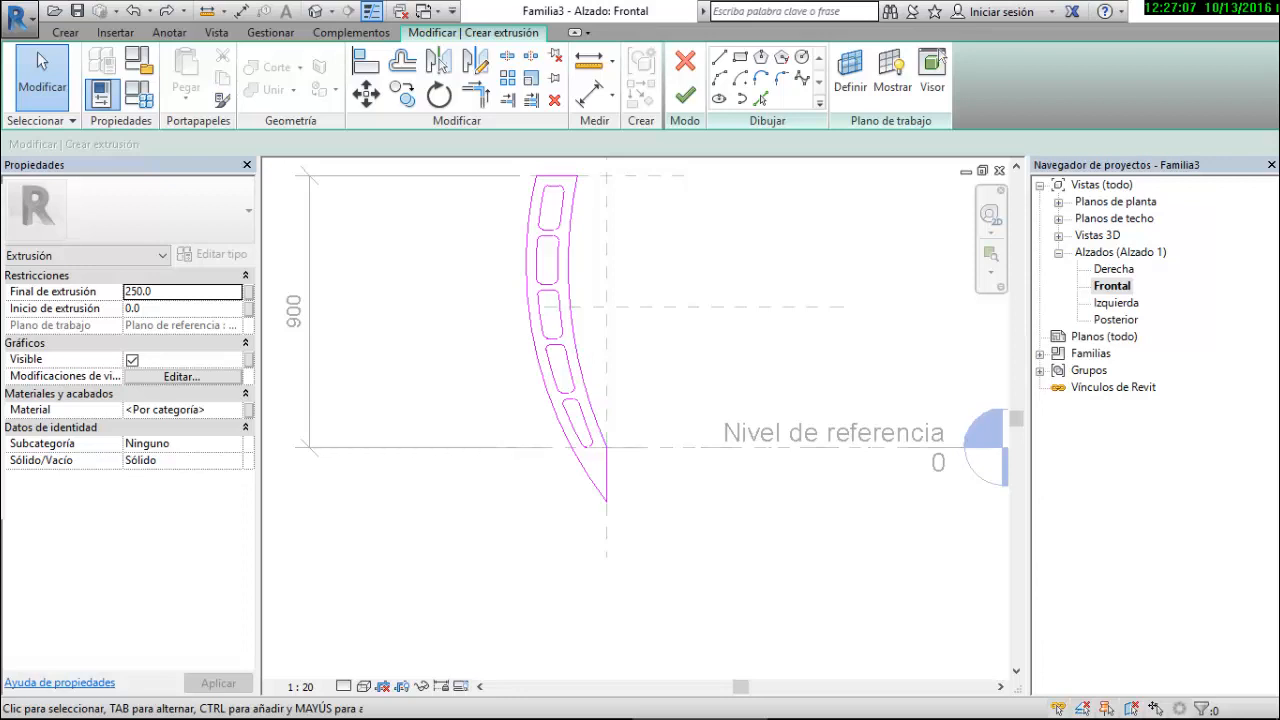
pyautogui.scroll(-3, 283, 355)
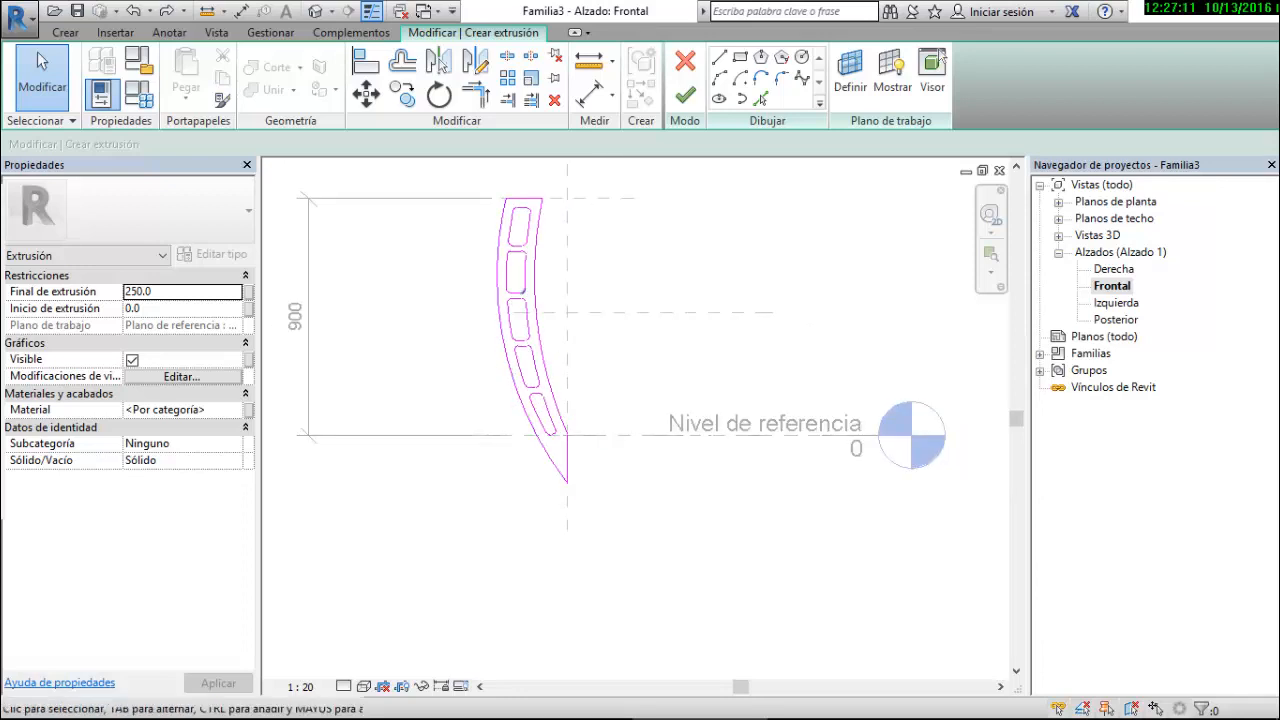
pyautogui.click(835, 705)
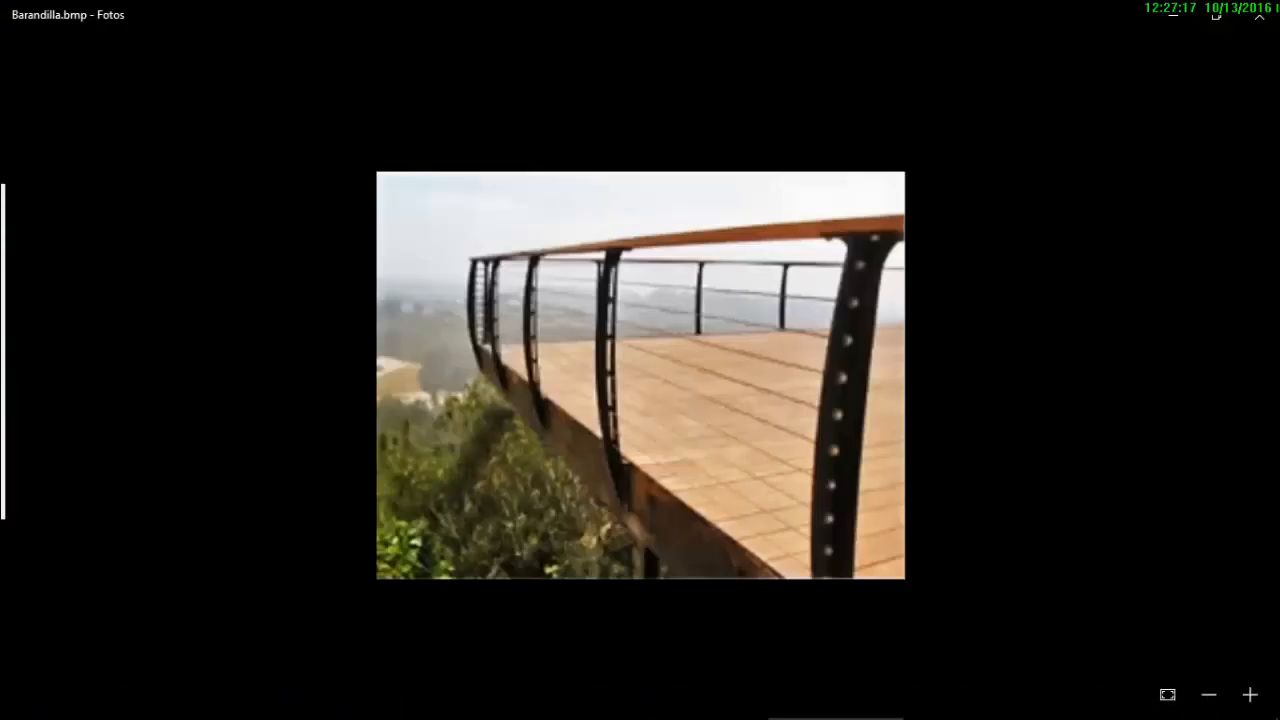
pyautogui.click(700, 706)
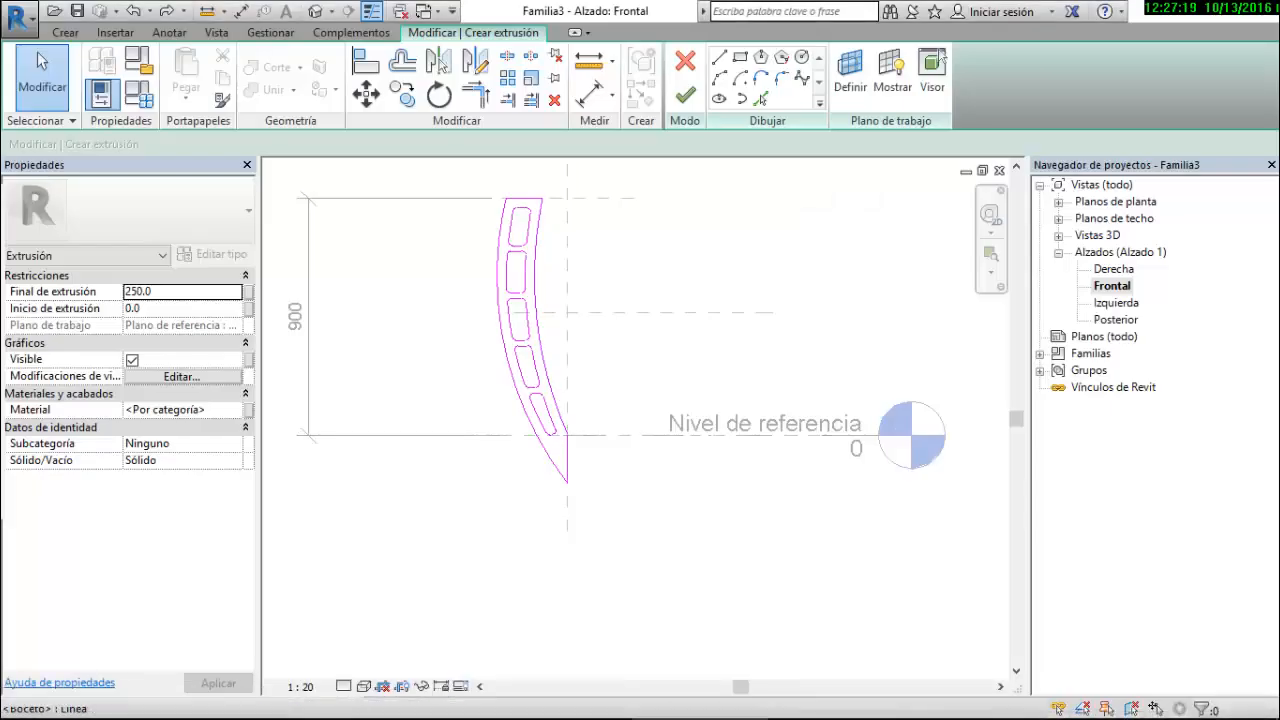
# Check the post profile against the reference photo Barandilla.bmp and return to the Revit sketch
pyautogui.scroll(1, 547, 178)
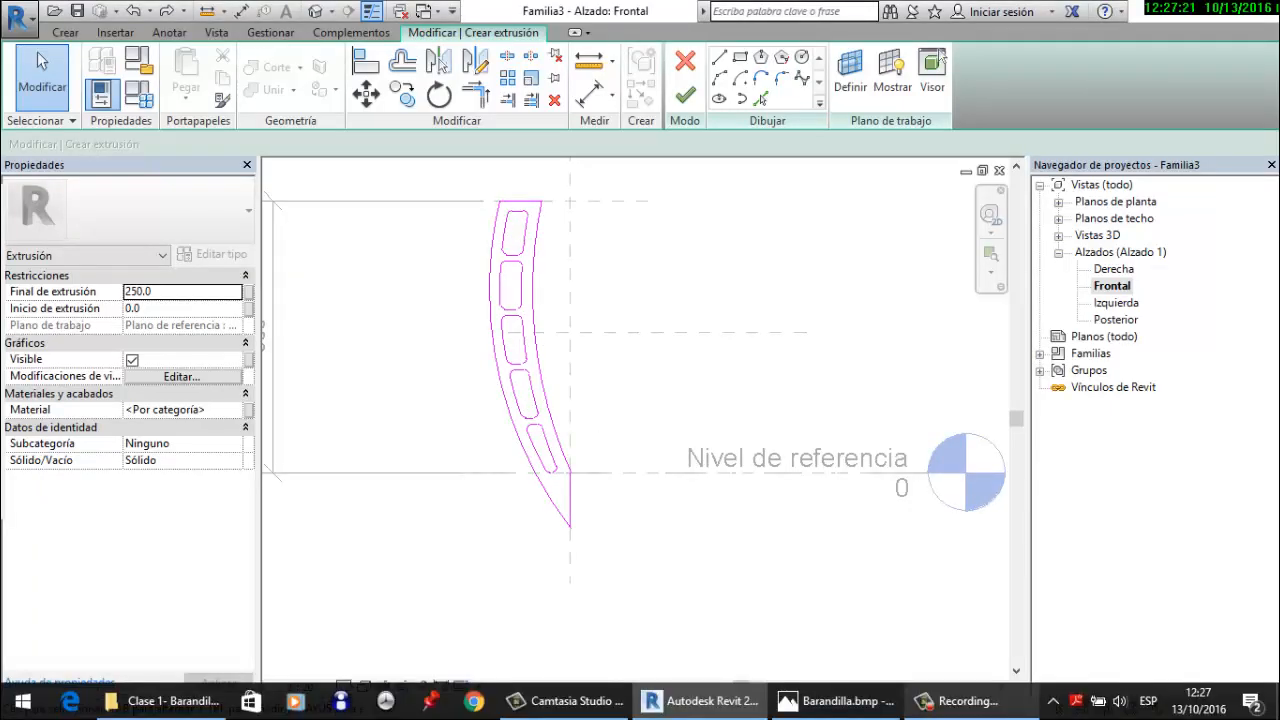
pyautogui.click(836, 701)
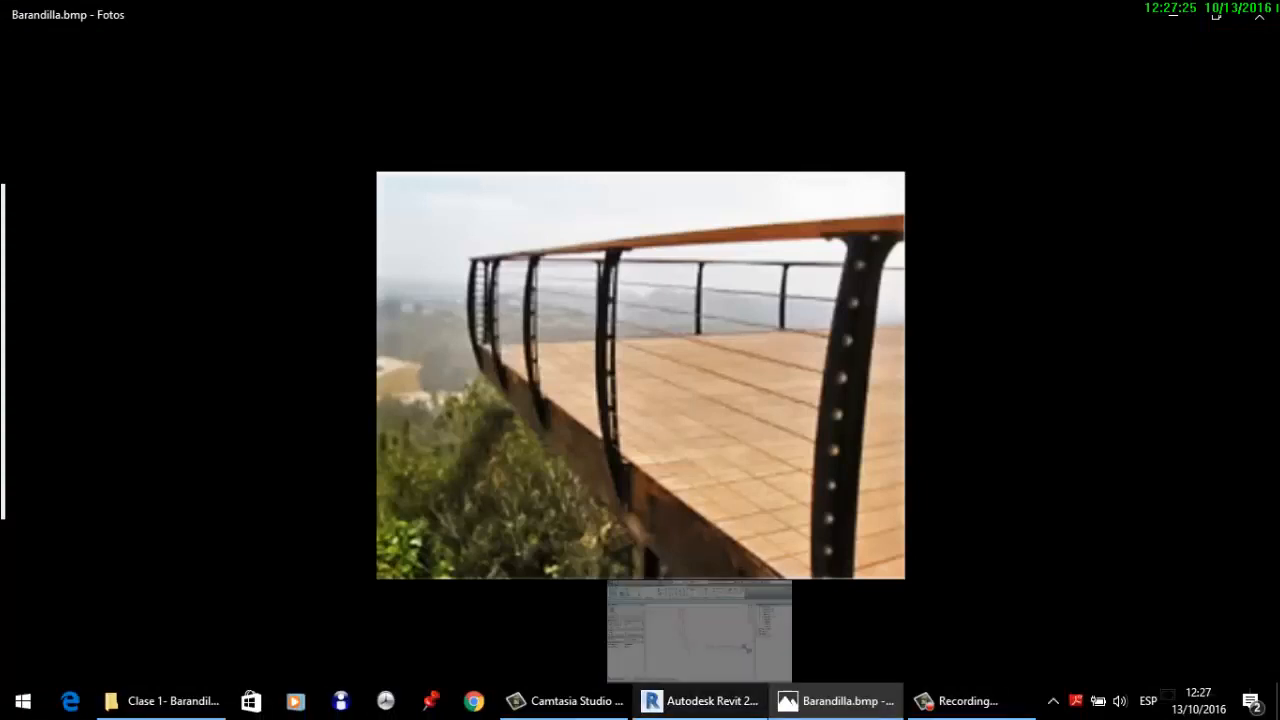
pyautogui.click(700, 701)
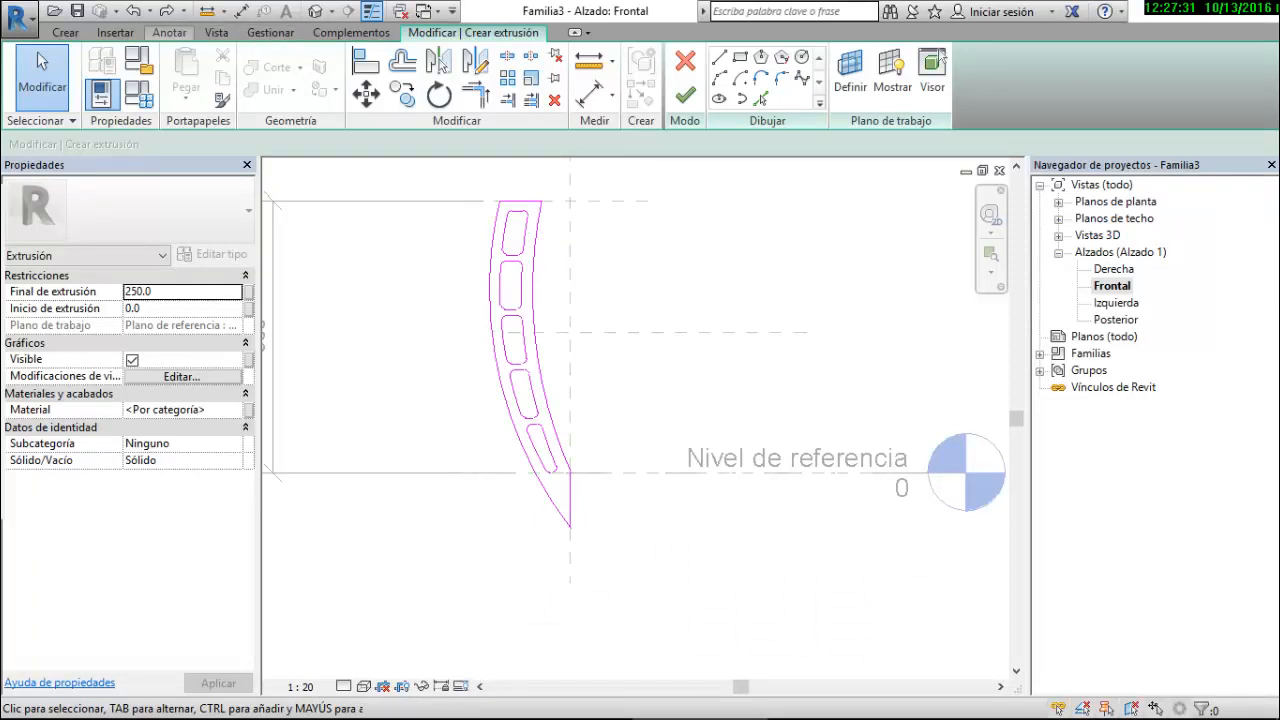
pyautogui.click(169, 32)
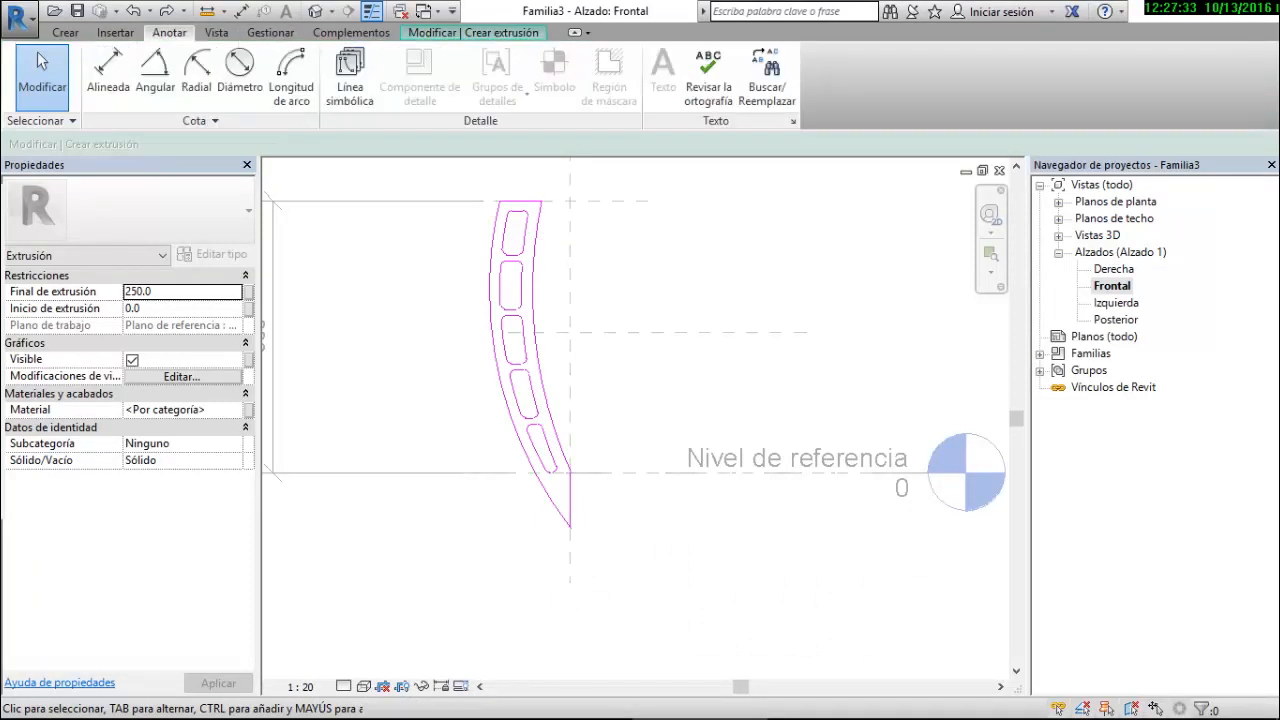
pyautogui.click(350, 68)
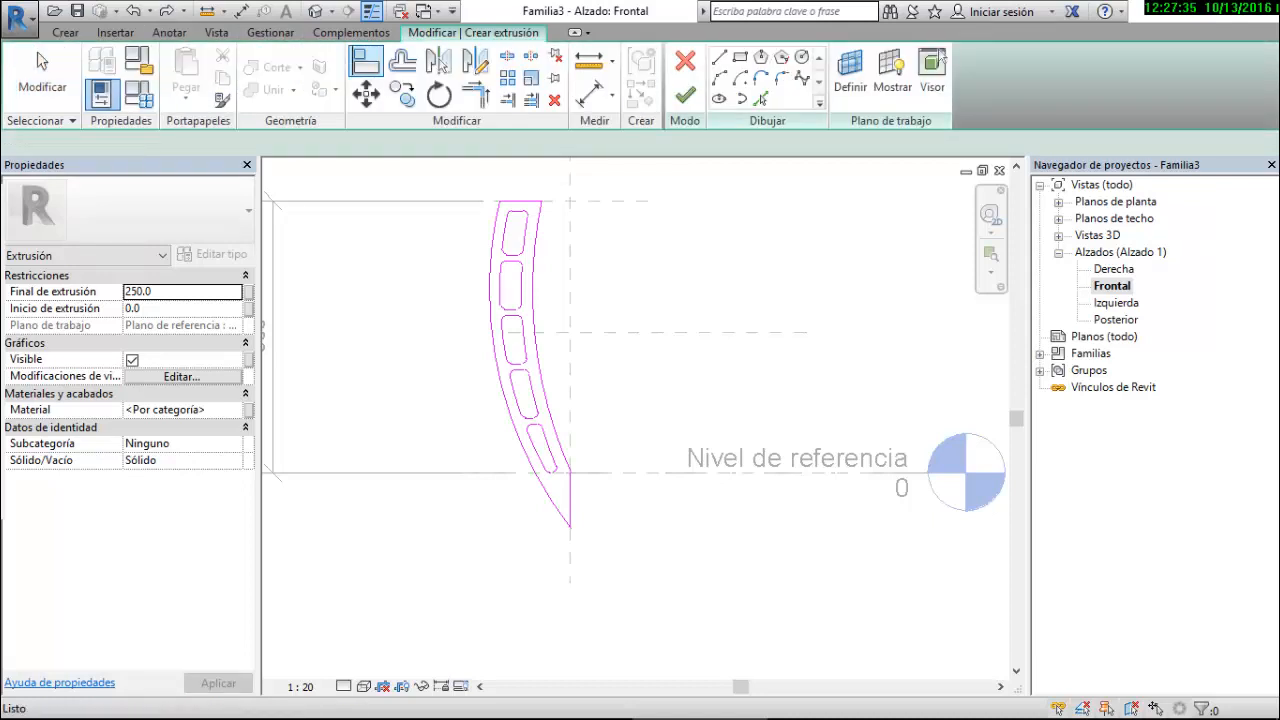
pyautogui.click(760, 98)
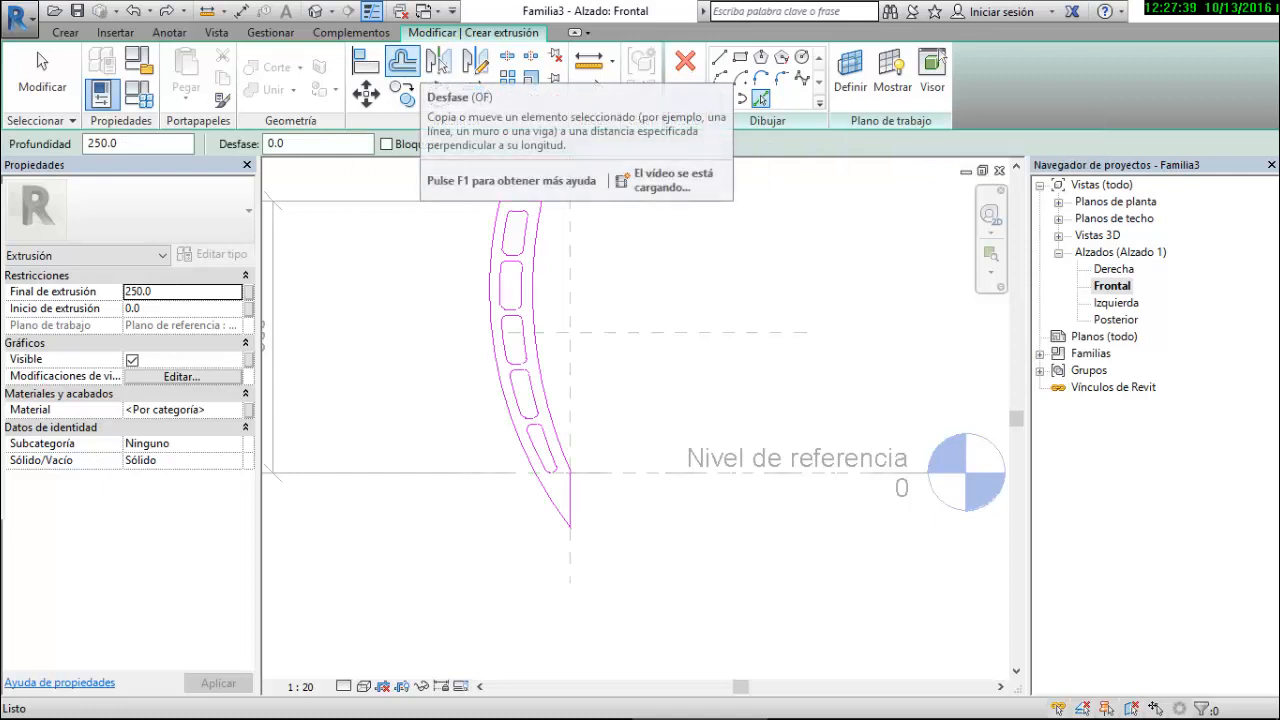
# Offset copies of the post's outer right curve by 20.0 to both sides and leave the Offset command
pyautogui.click(402, 62)
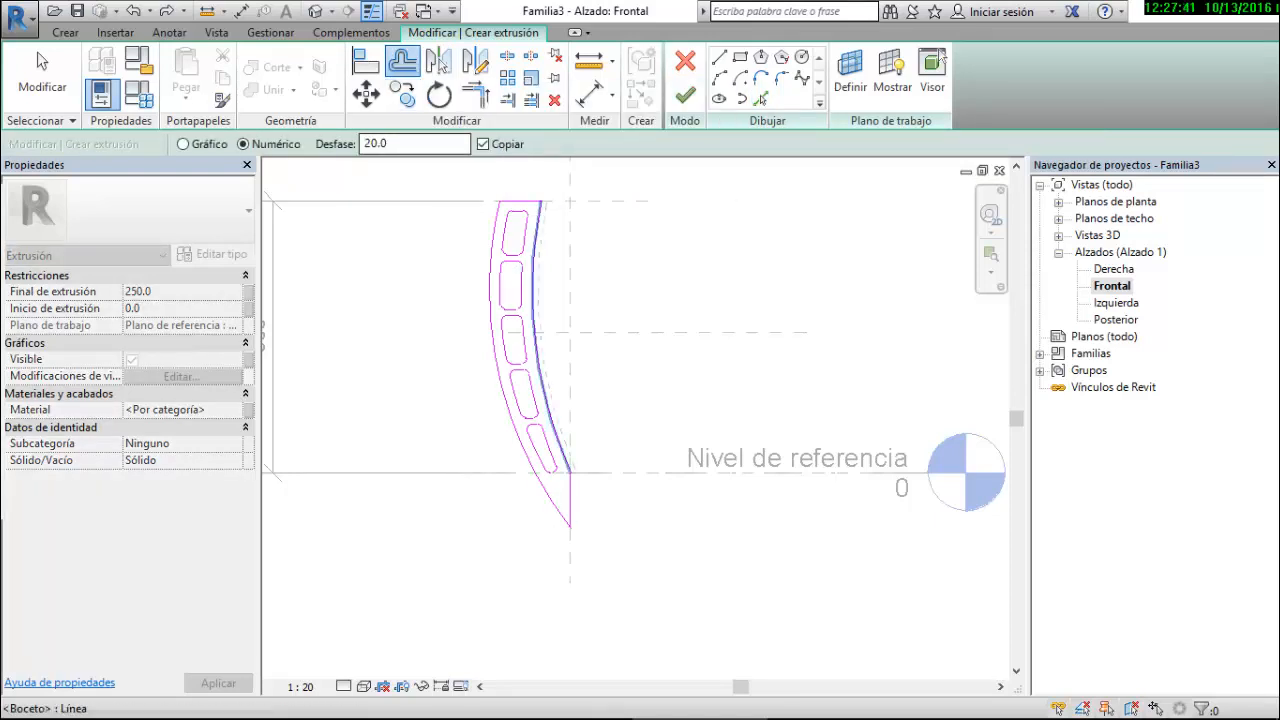
pyautogui.scroll(3, 528, 285)
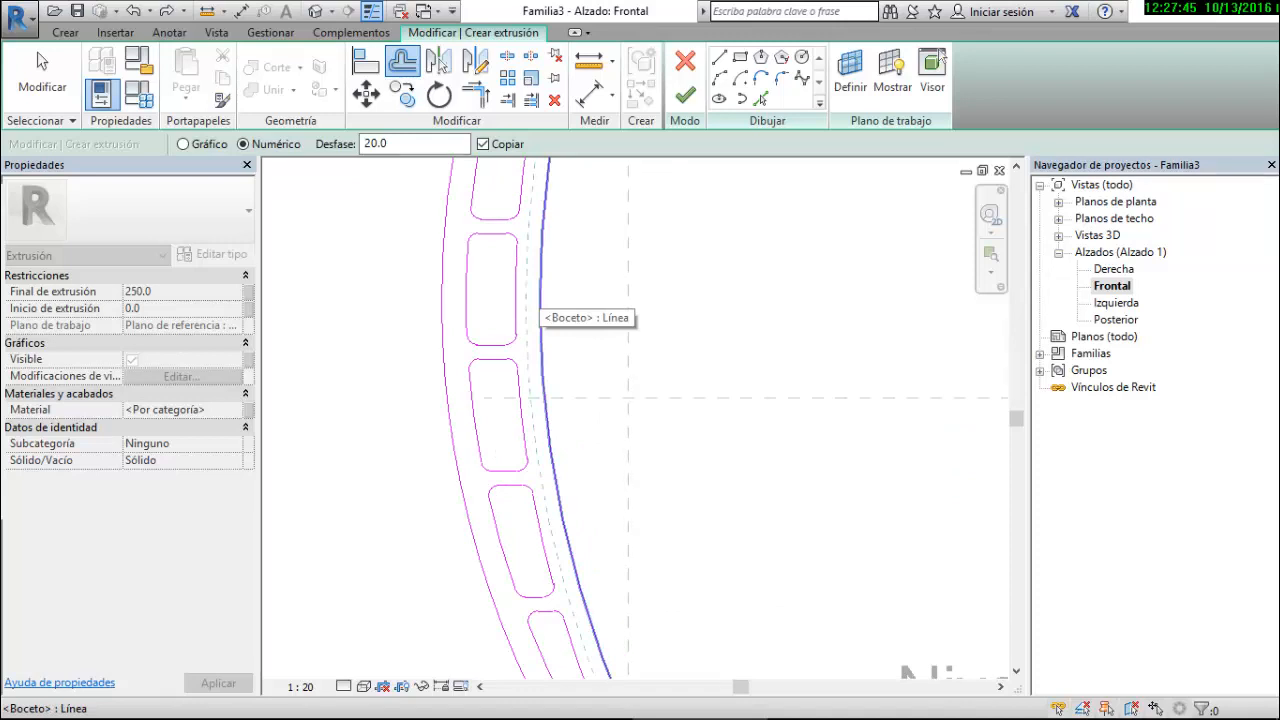
pyautogui.click(541, 312)
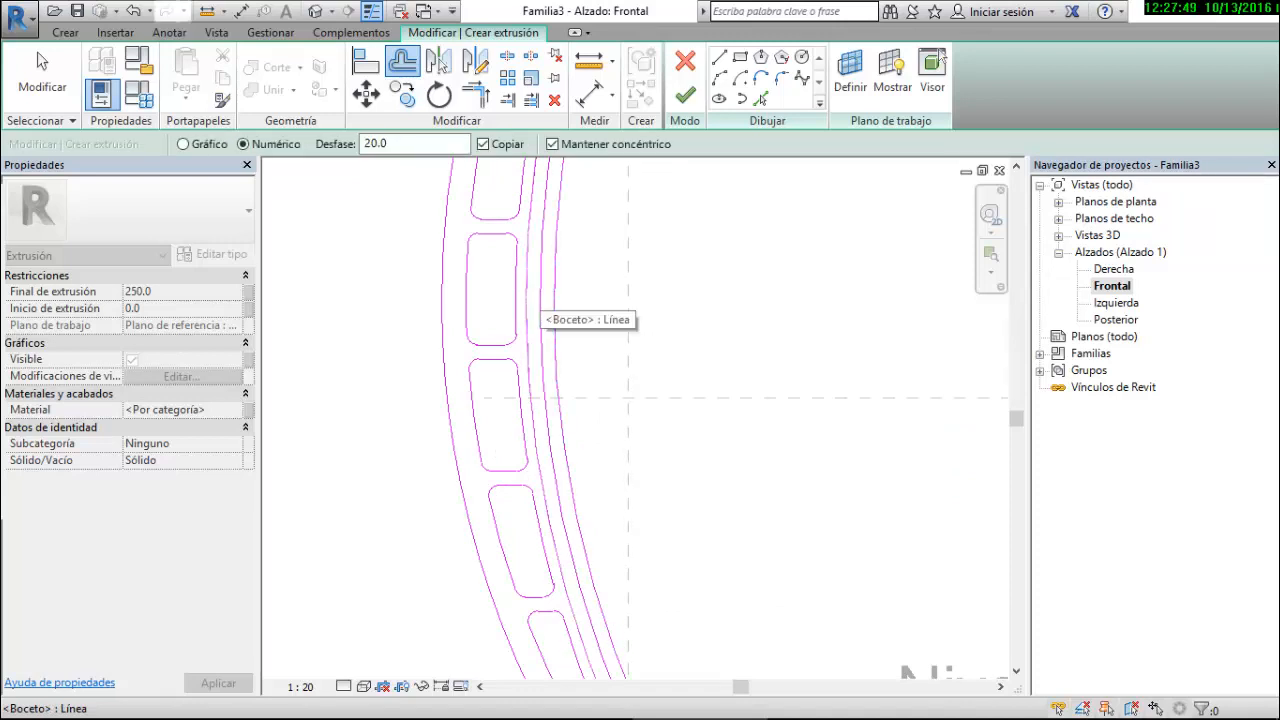
pyautogui.press('Escape')
pyautogui.press('Escape')
# Delete both offset copies on either side of the post's outer right curve
pyautogui.click(556, 320)
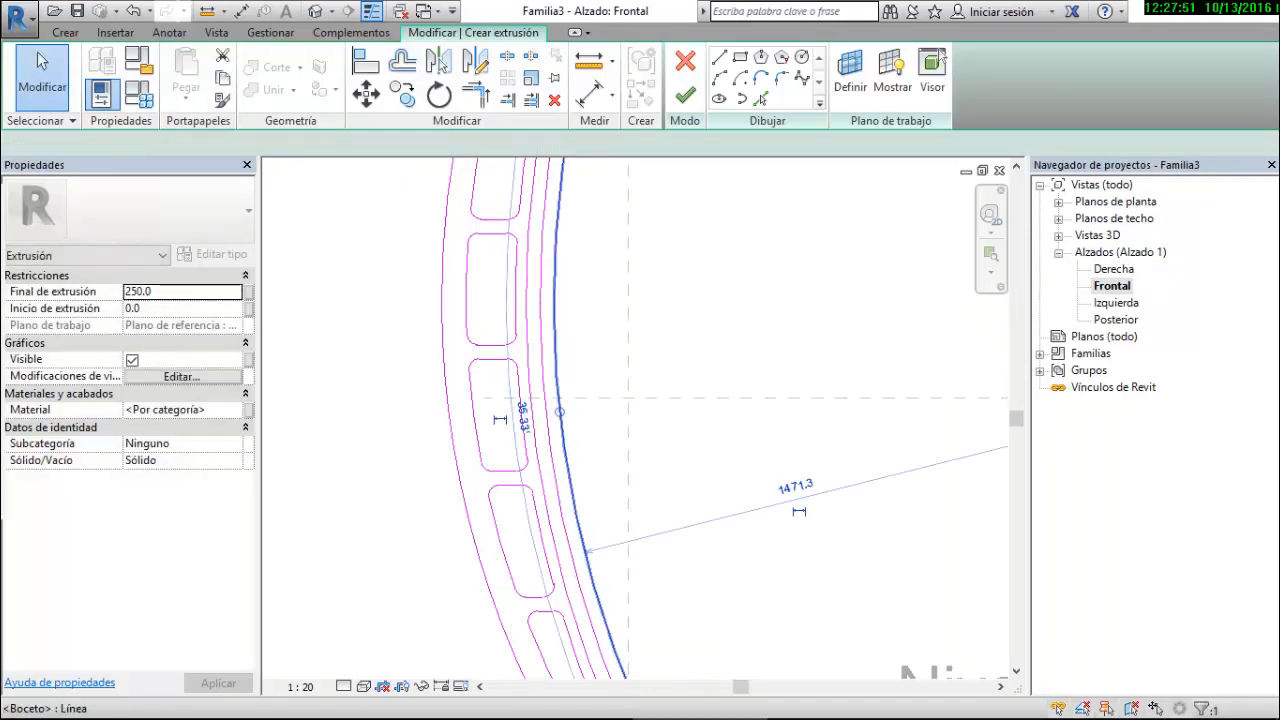
pyautogui.press('d')
pyautogui.press('e')
pyautogui.scroll(-3, 520, 455)
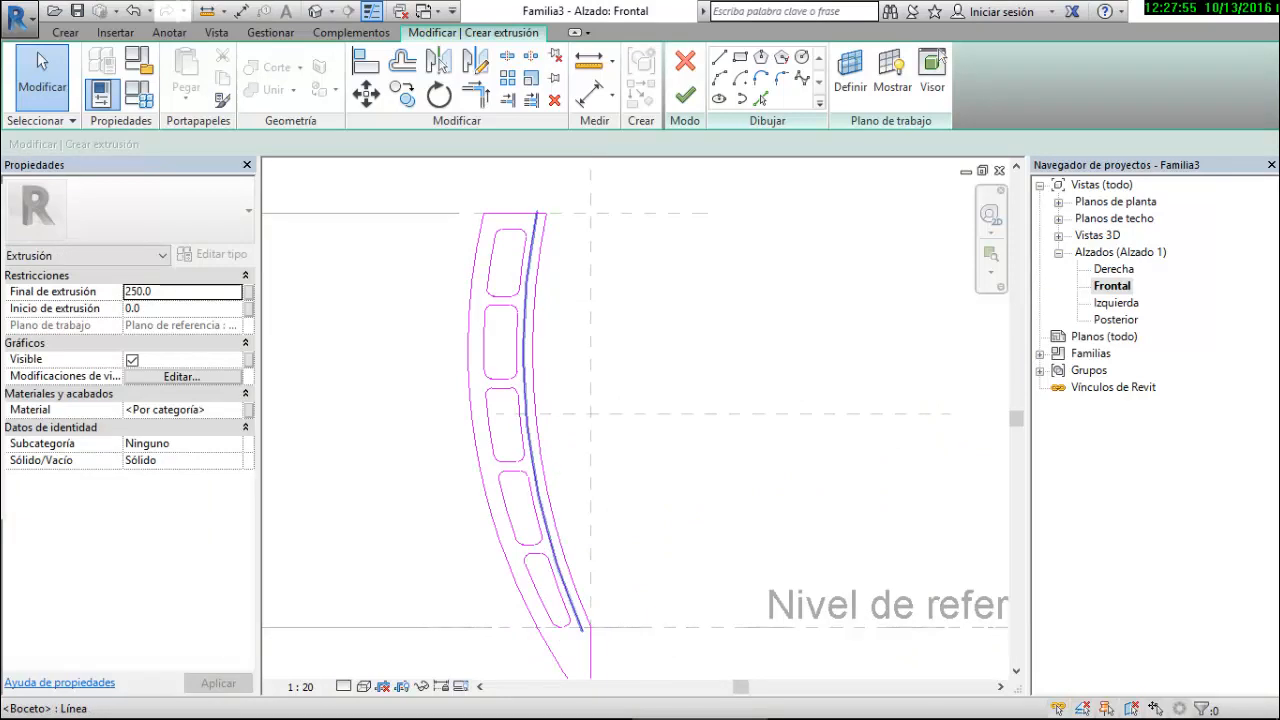
pyautogui.scroll(-1, 567, 240)
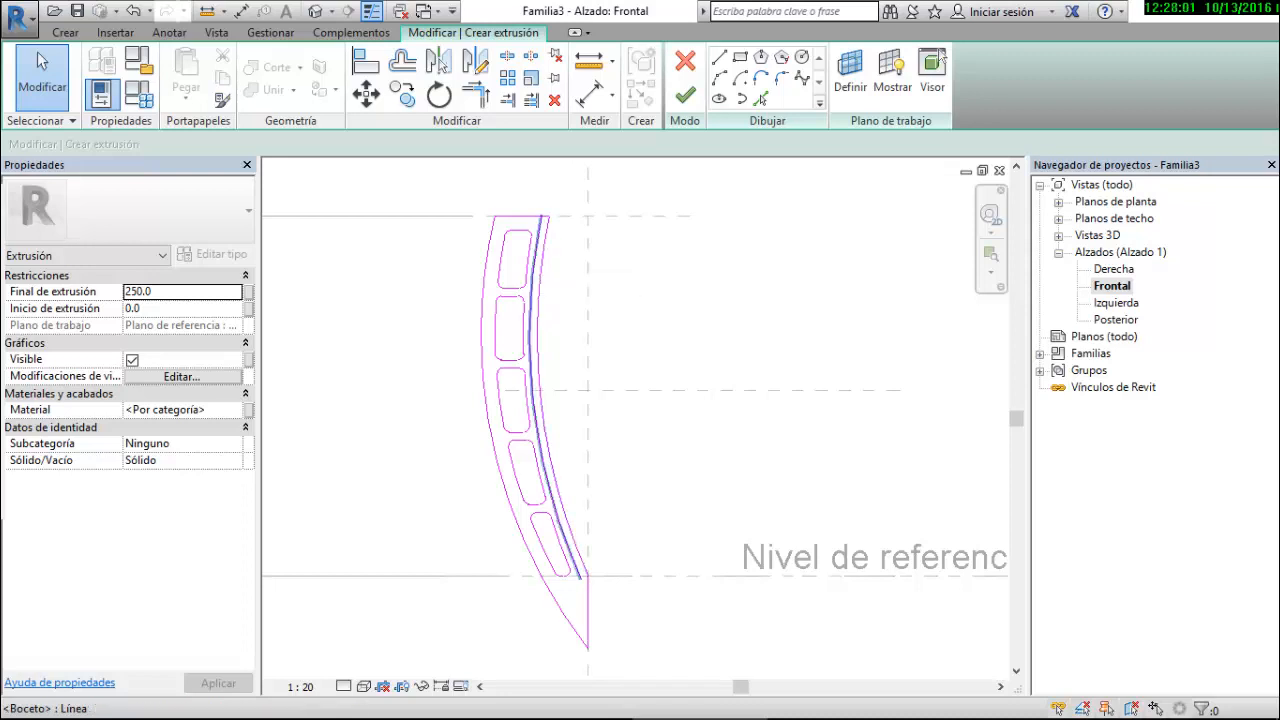
pyautogui.click(538, 262)
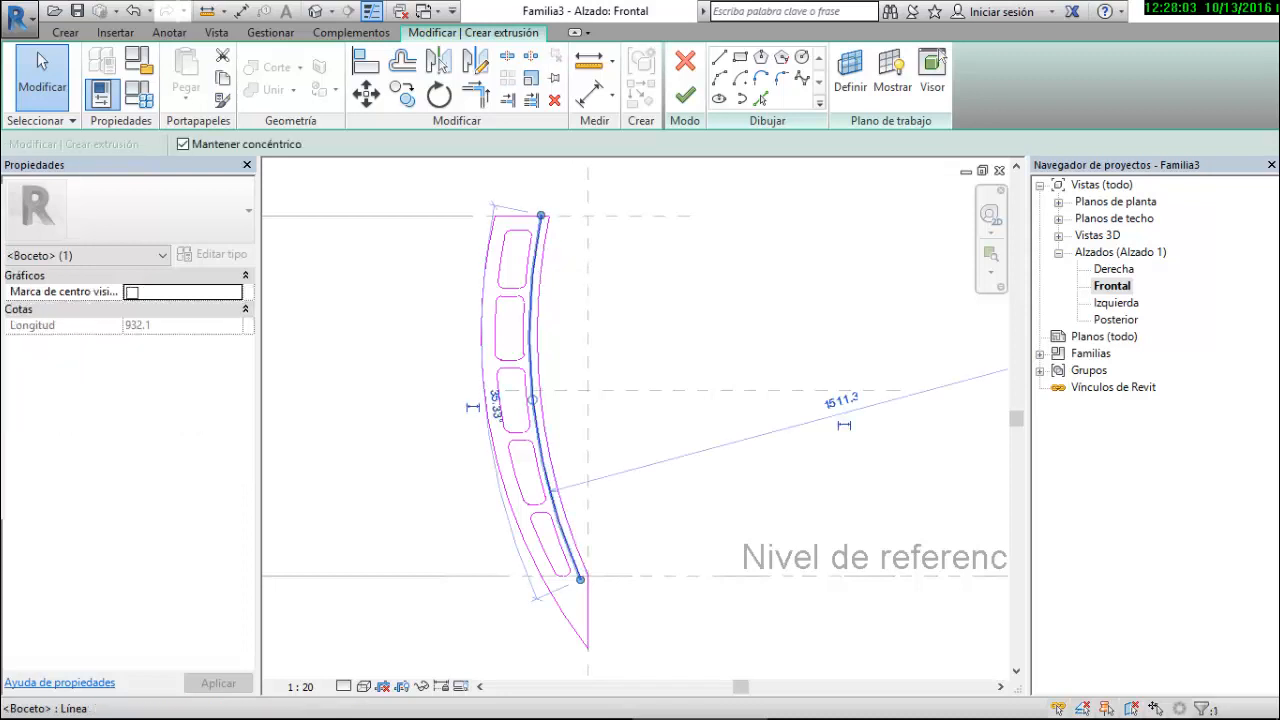
pyautogui.press('Escape')
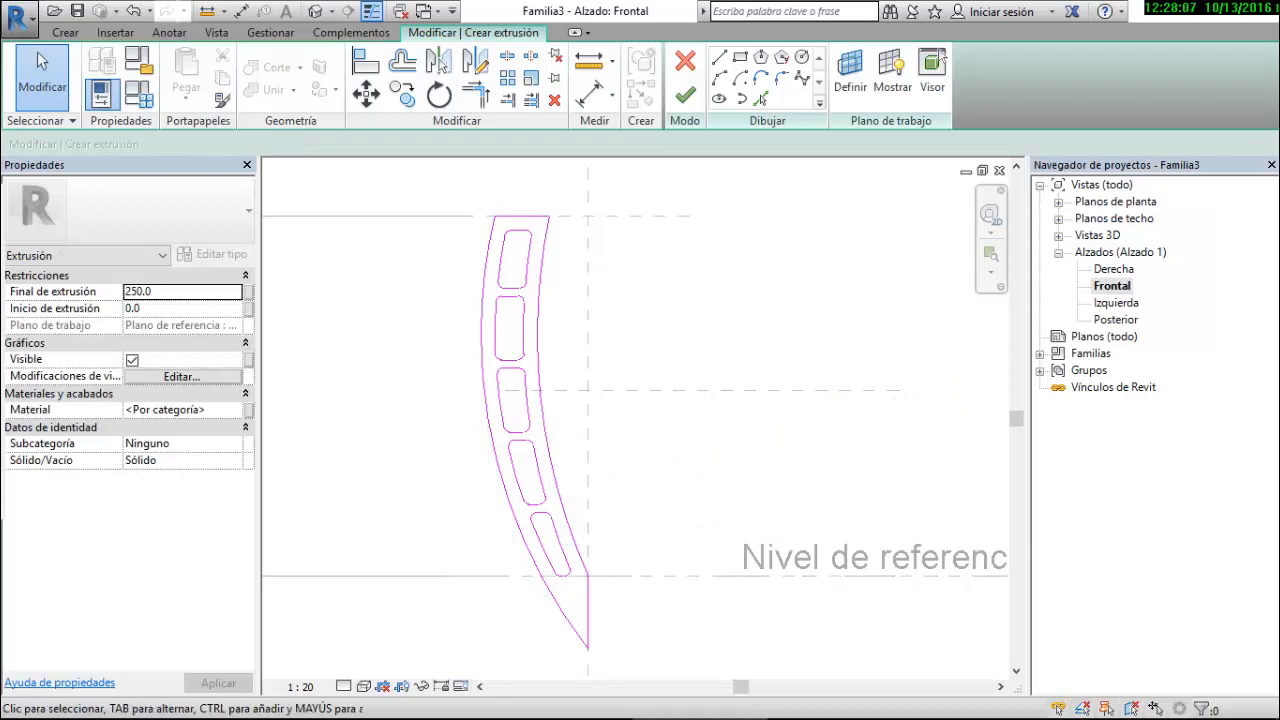
# Finish the post's extrusion sketch and open the 3D view Vista 1
pyautogui.scroll(-1, 706, 356)
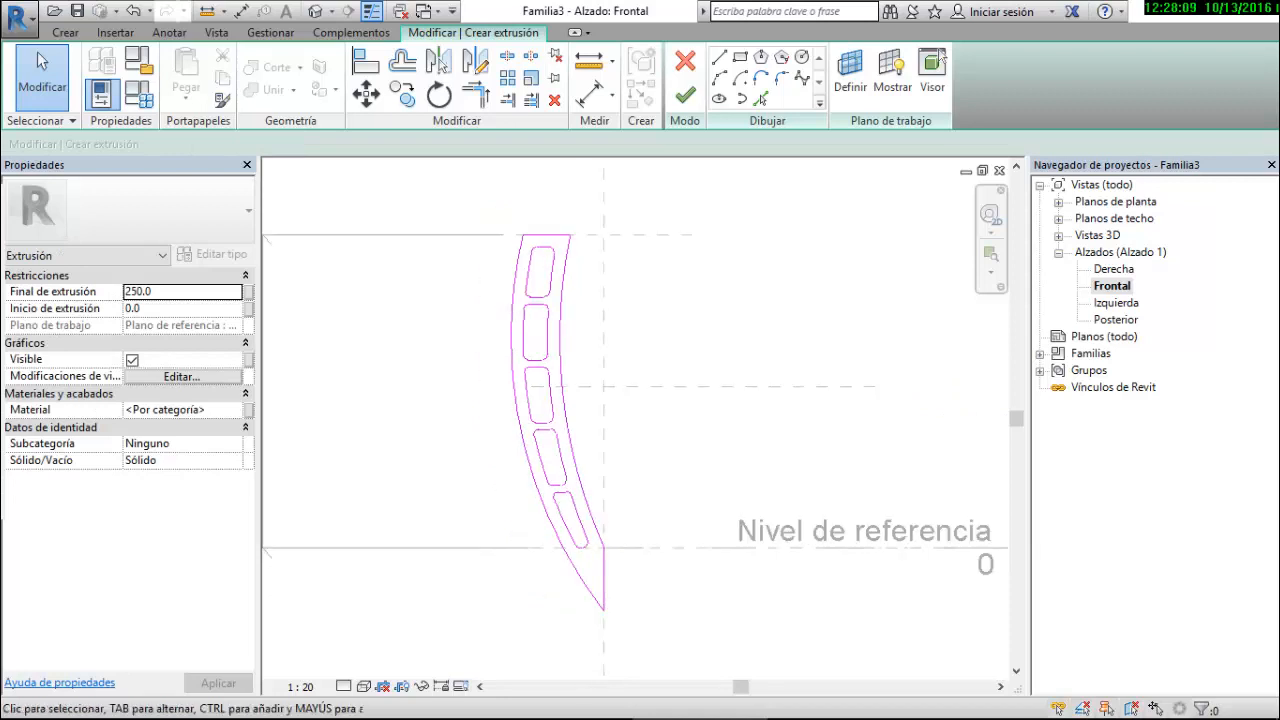
pyautogui.click(685, 95)
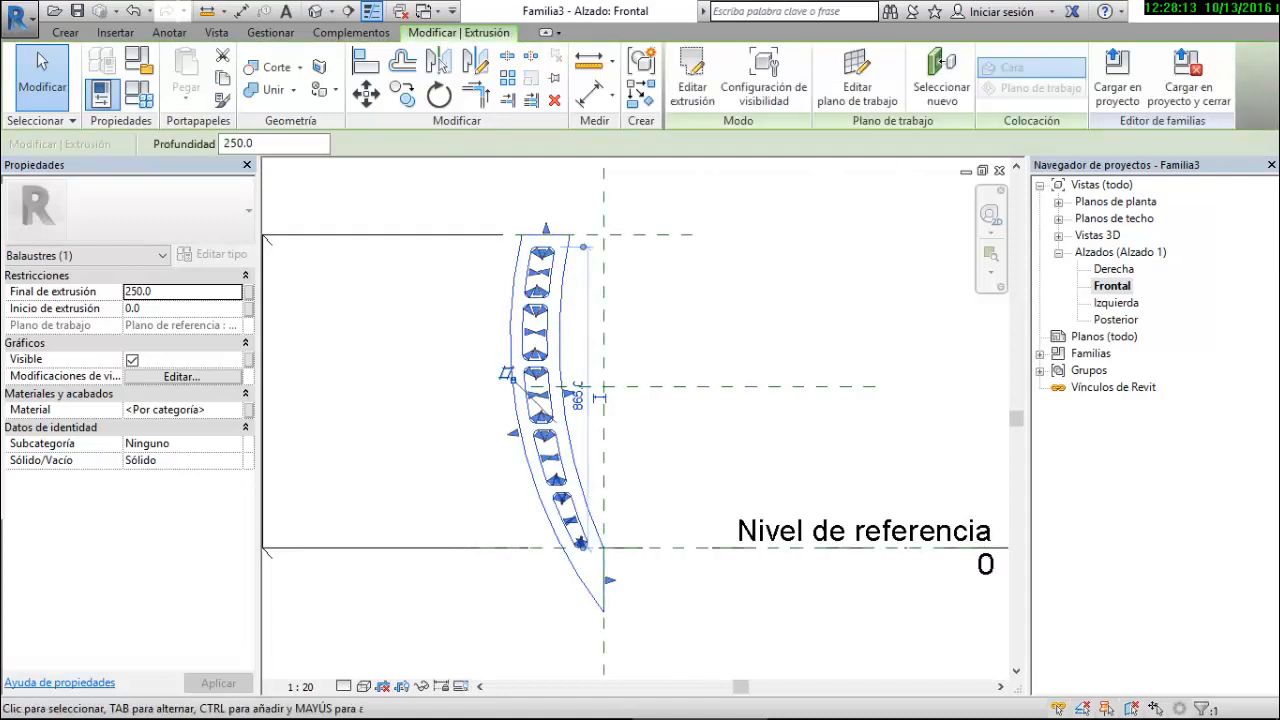
pyautogui.doubleClick(1097, 235)
pyautogui.click(1109, 252)
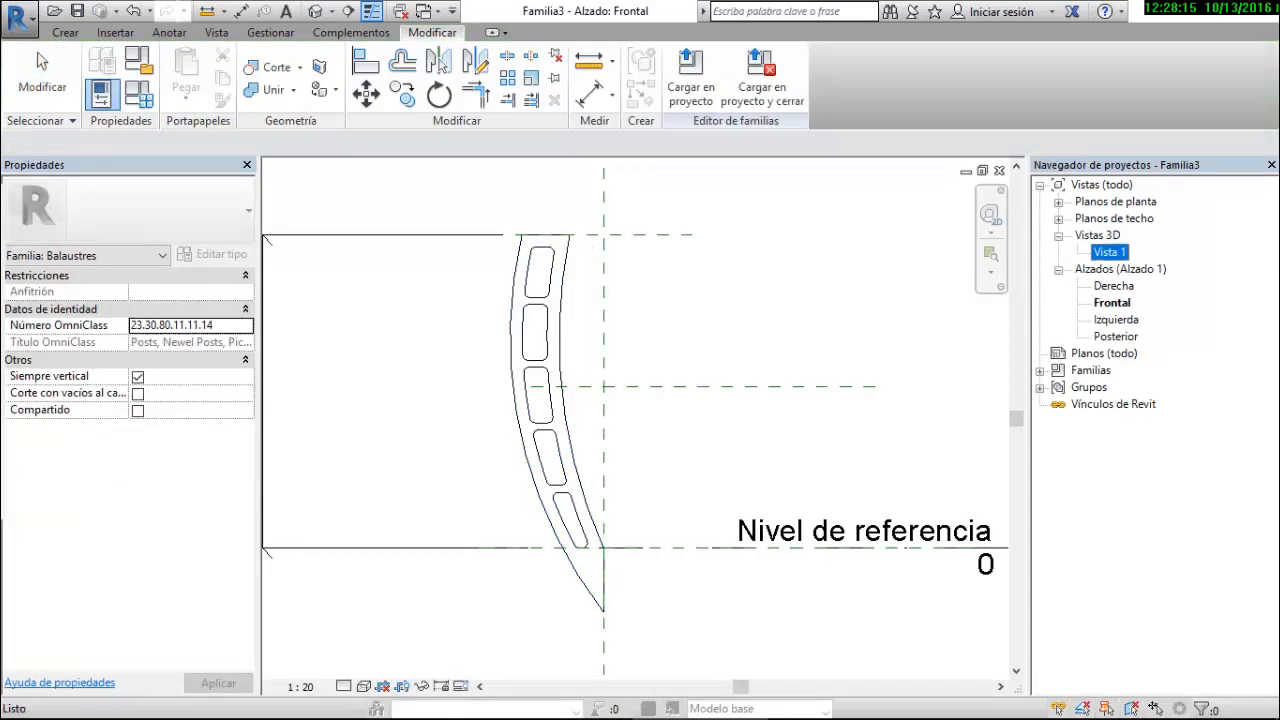
pyautogui.doubleClick(1109, 252)
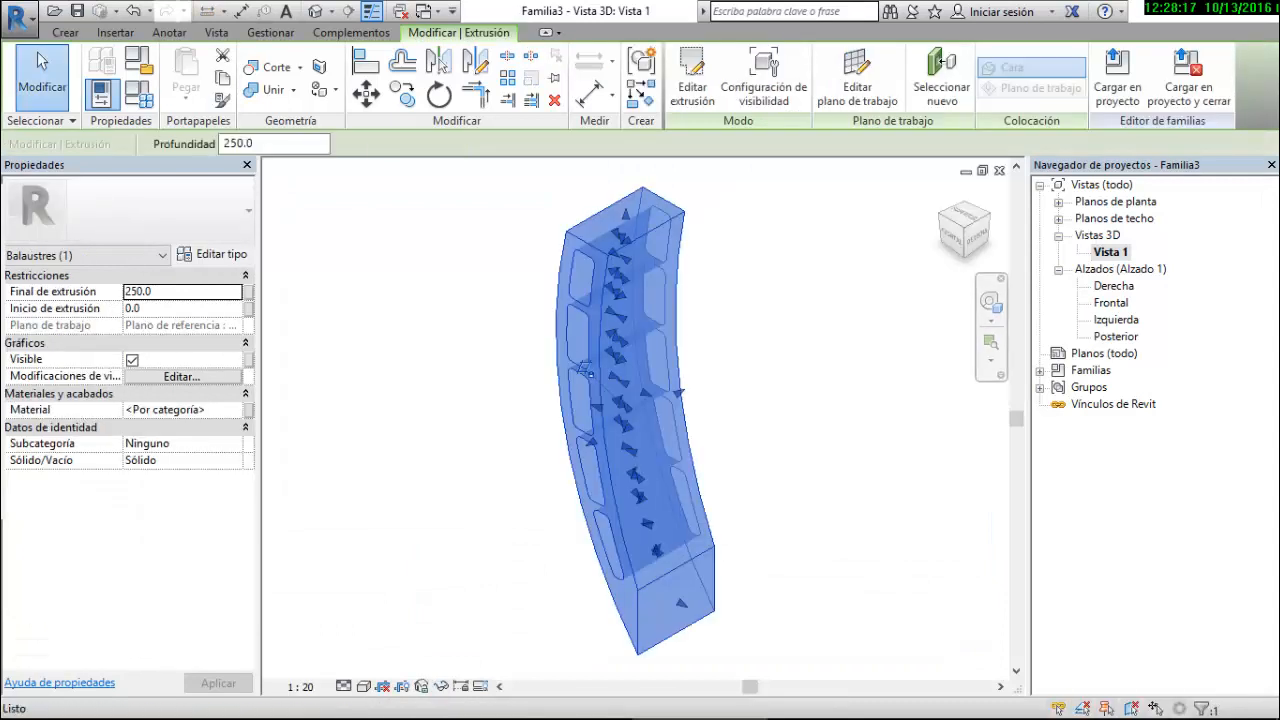
pyautogui.press('Escape')
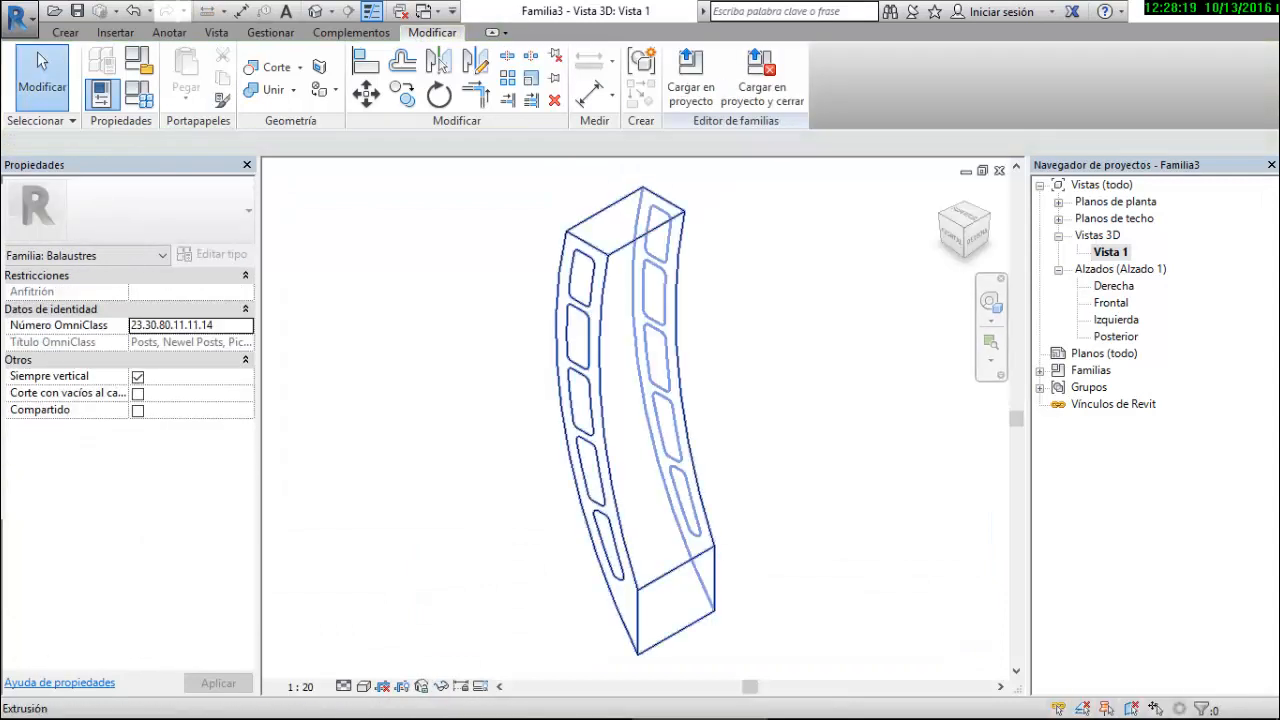
# Set the post extrusion's end to 35 and its start to -35, and clear the selection
pyautogui.click(585, 371)
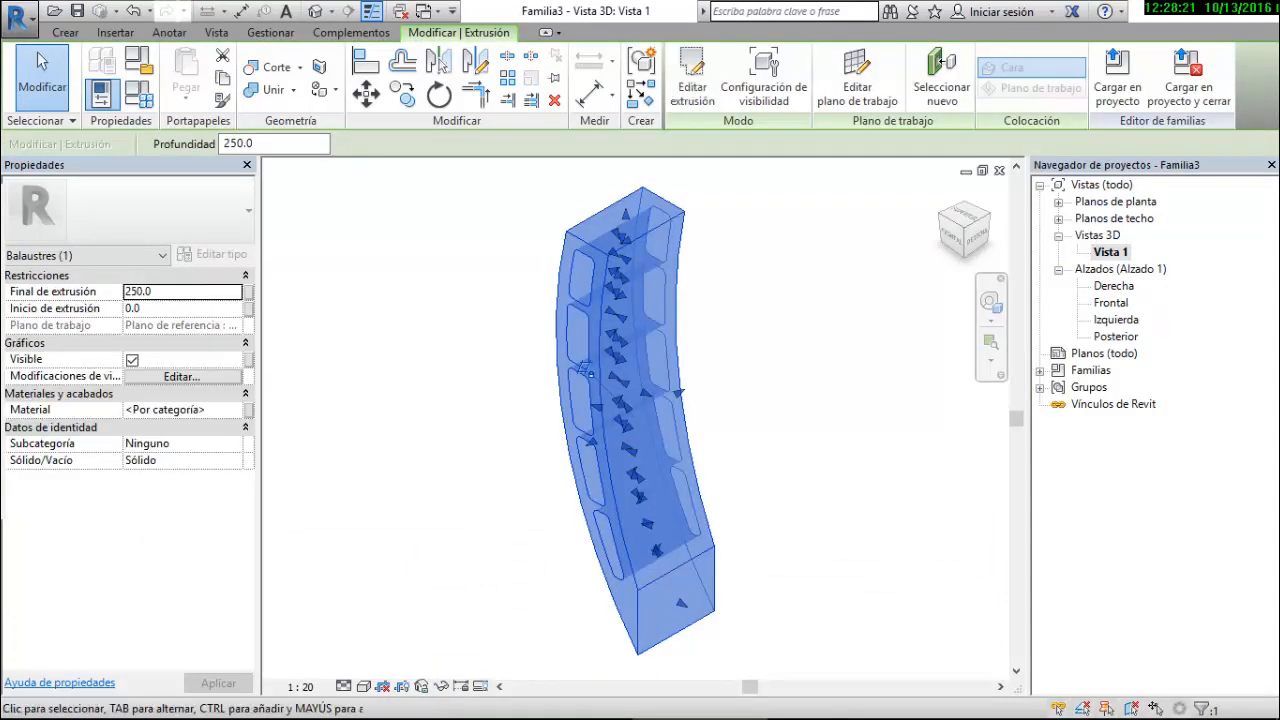
pyautogui.click(181, 291)
pyautogui.write('3')
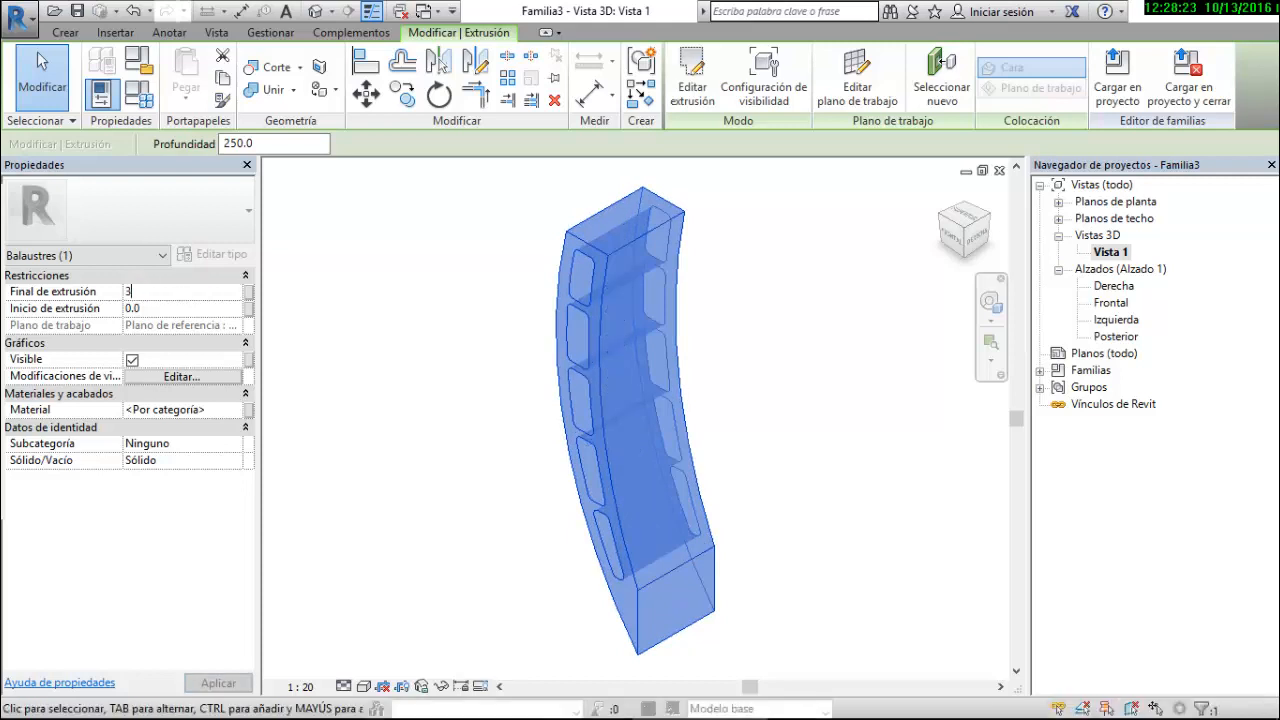
pyautogui.write('5')
pyautogui.press('Tab')
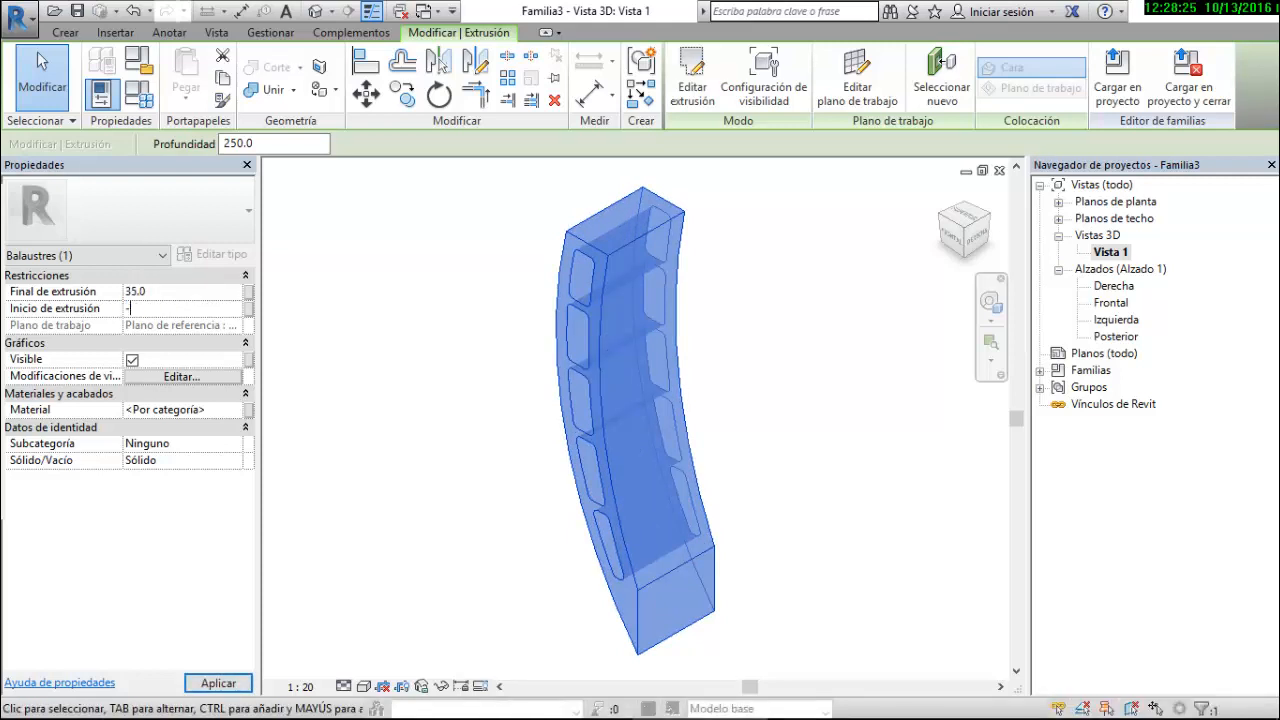
pyautogui.write('-35')
pyautogui.press('Return')
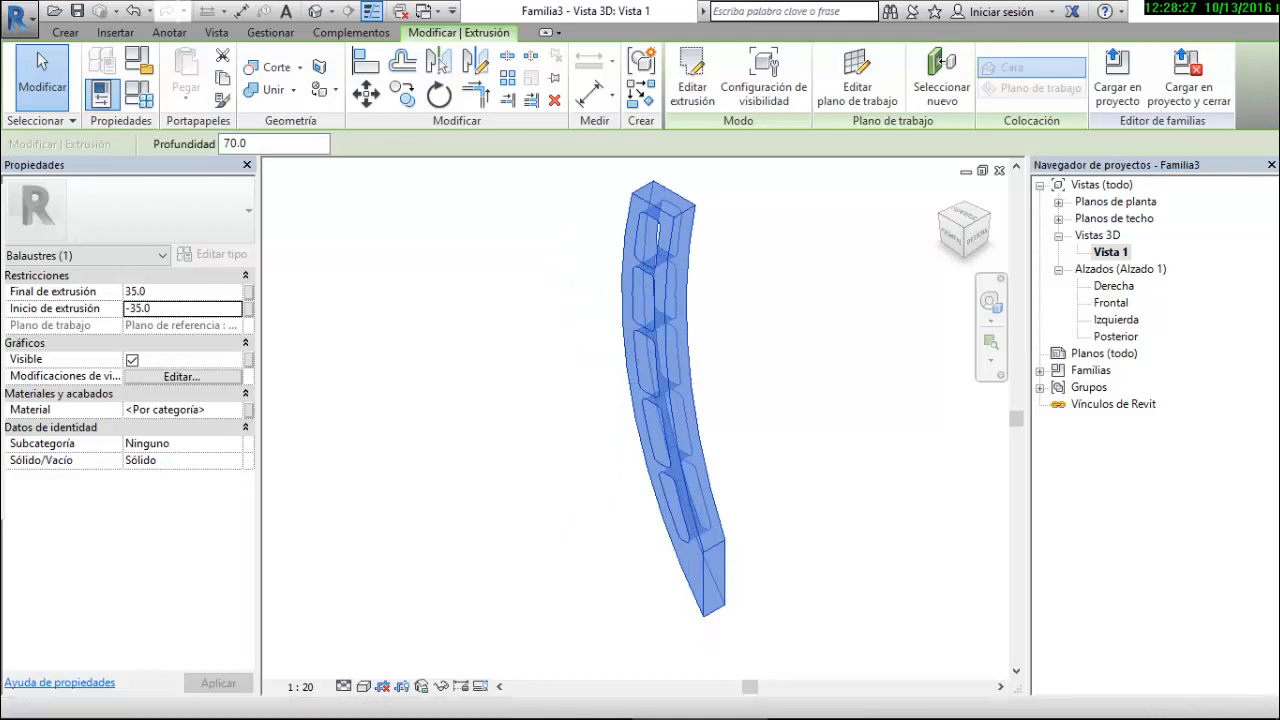
pyautogui.press('Escape')
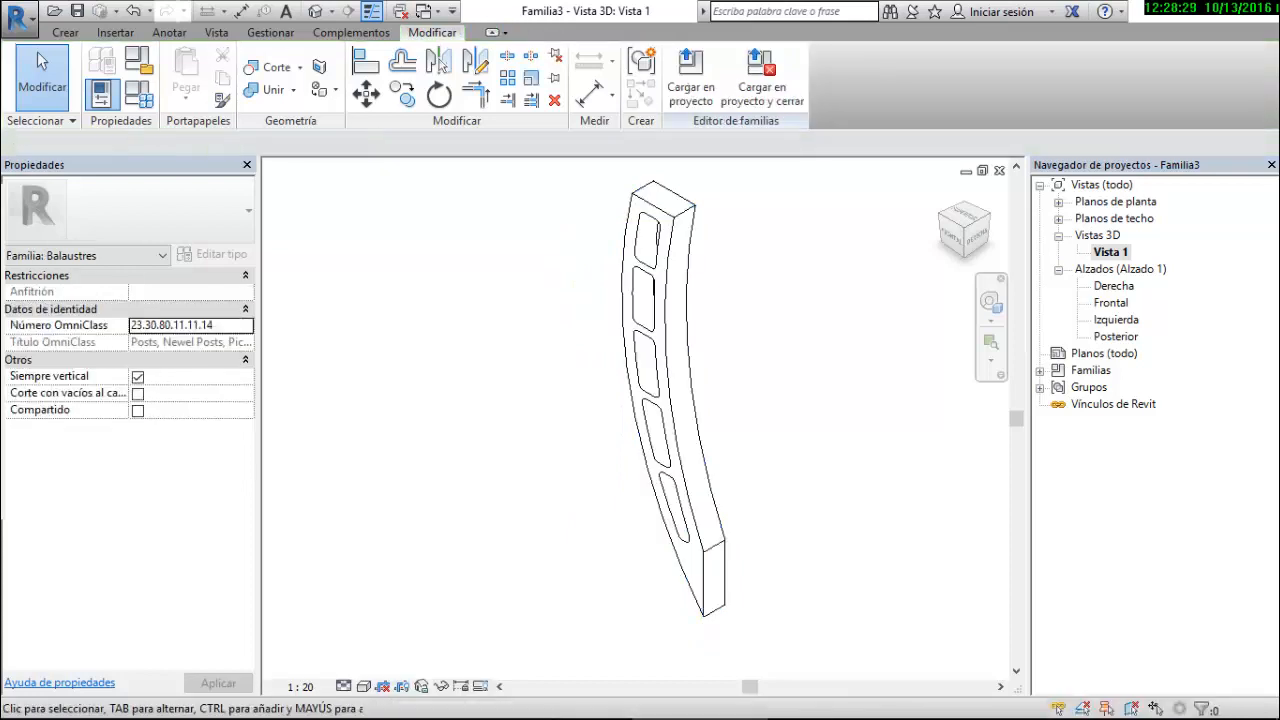
# Orbit around the post in 3D and set the view's visual style to Colores coherentes
pyautogui.keyDown('shift'); pyautogui.moveTo(590, 410); pyautogui.dragTo(628, 470, button='middle'); pyautogui.keyUp('shift')
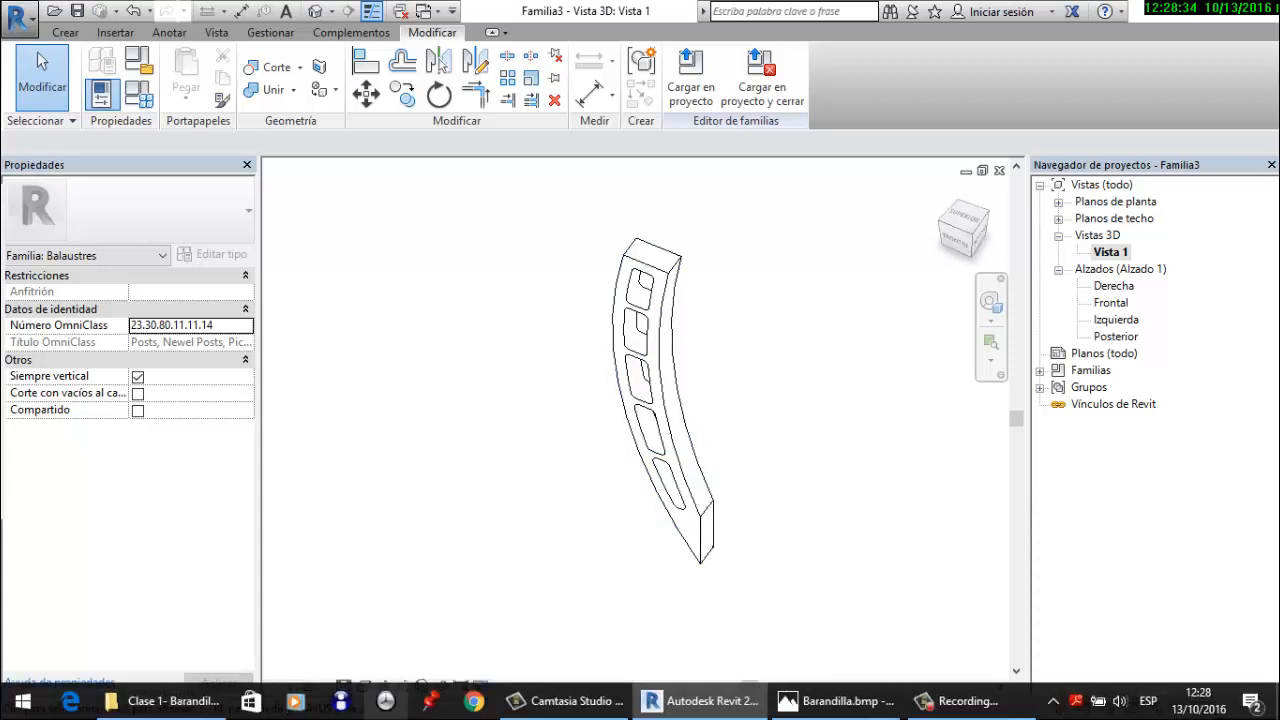
pyautogui.click(364, 686)
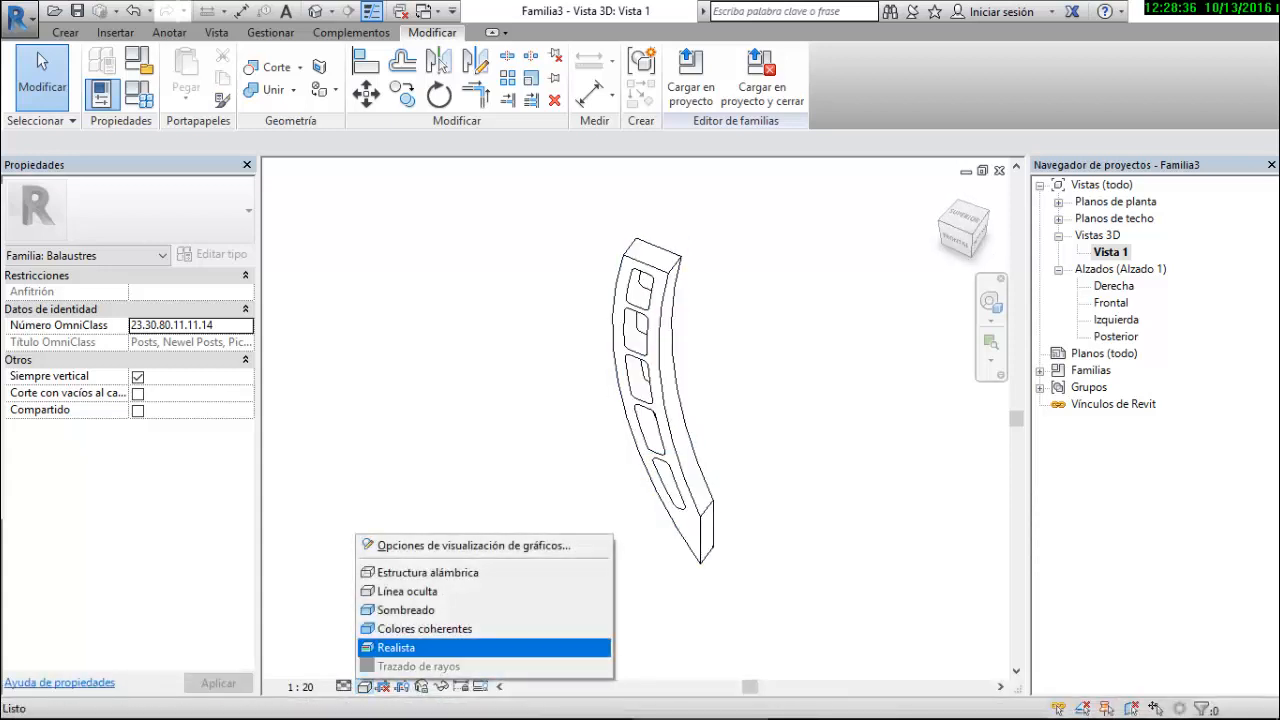
pyautogui.click(424, 628)
pyautogui.scroll(-2, 520, 340)
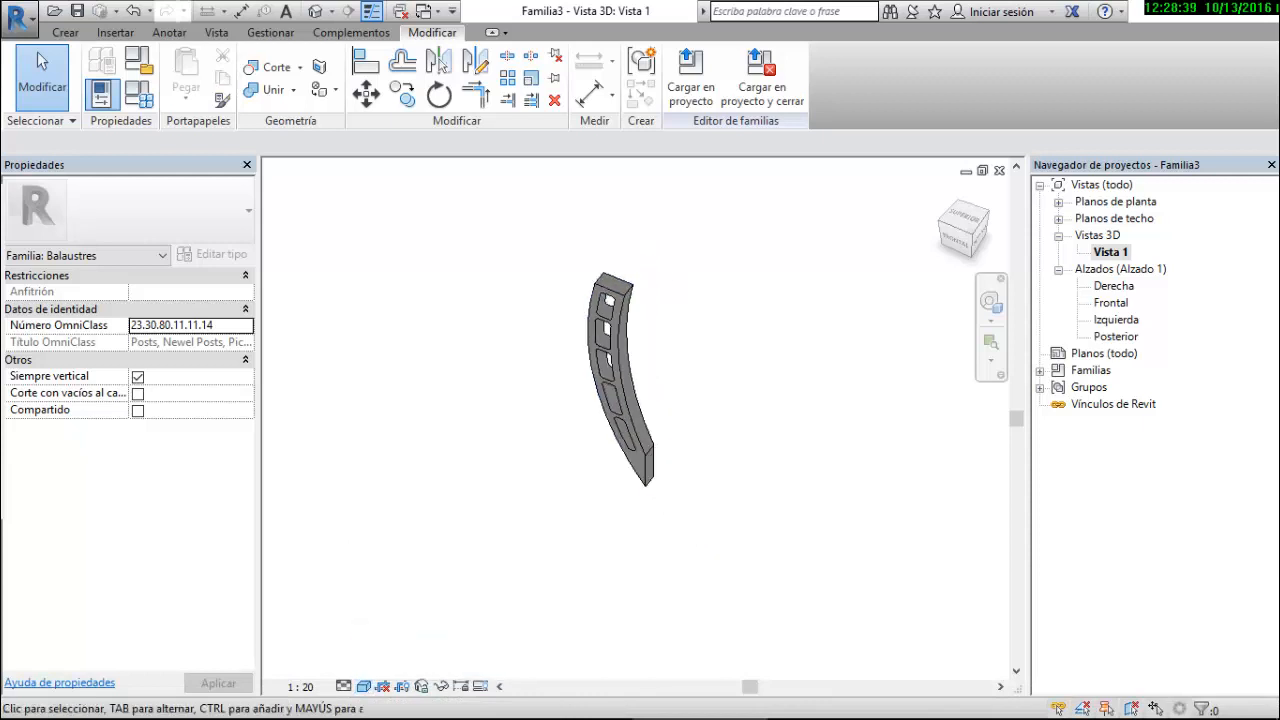
pyautogui.scroll(1, 610, 360)
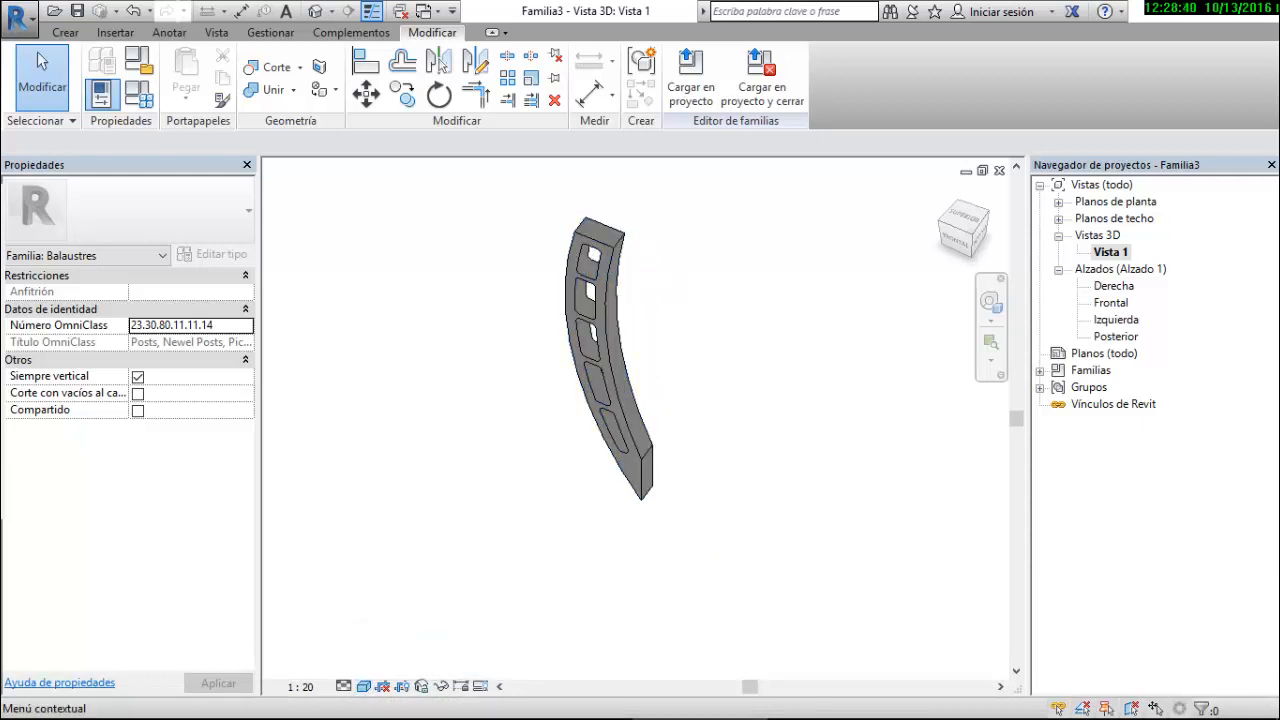
# Open the Frontal elevation and check the post's details in the reference photo Barandilla.bmp
pyautogui.doubleClick(1111, 302)
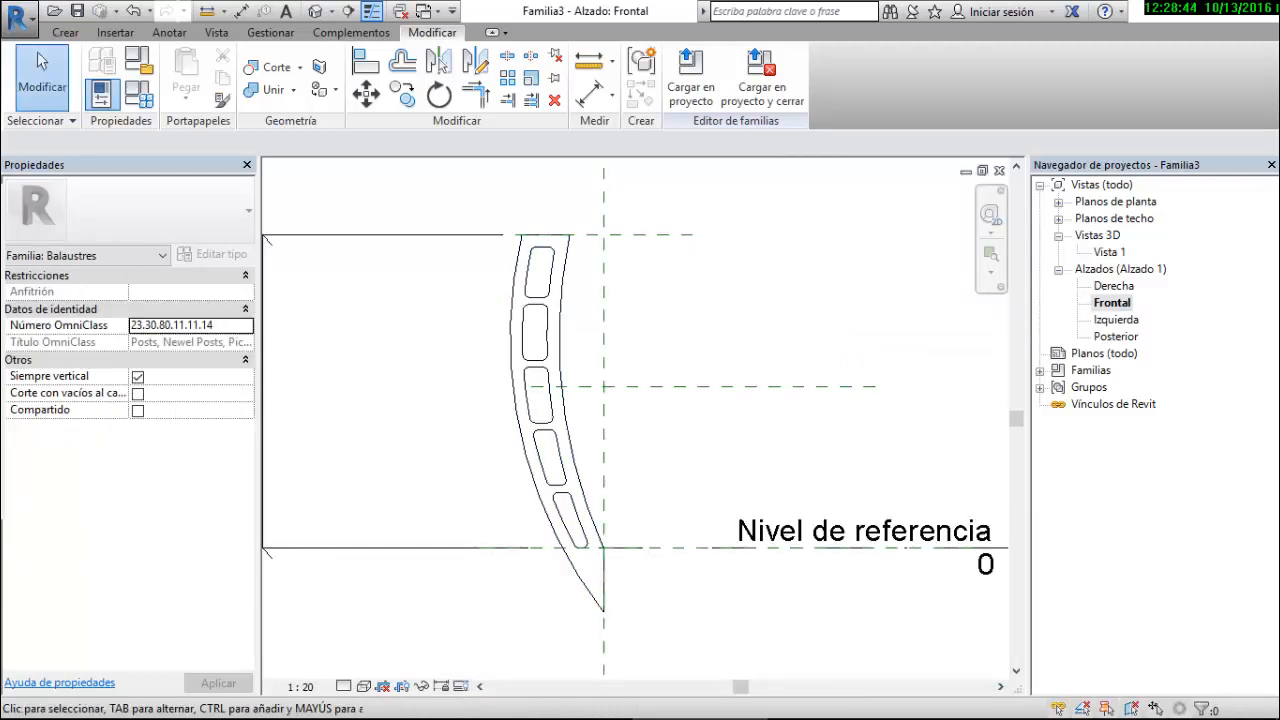
pyautogui.click(838, 708)
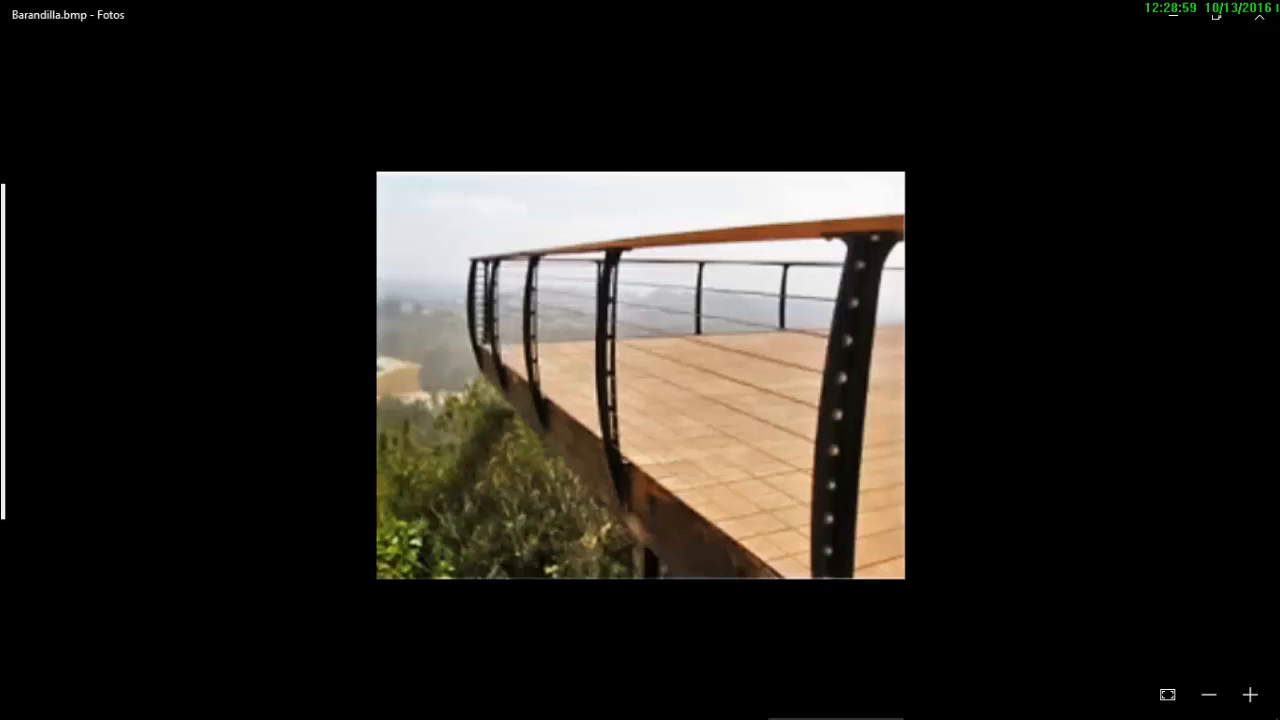
pyautogui.click(700, 705)
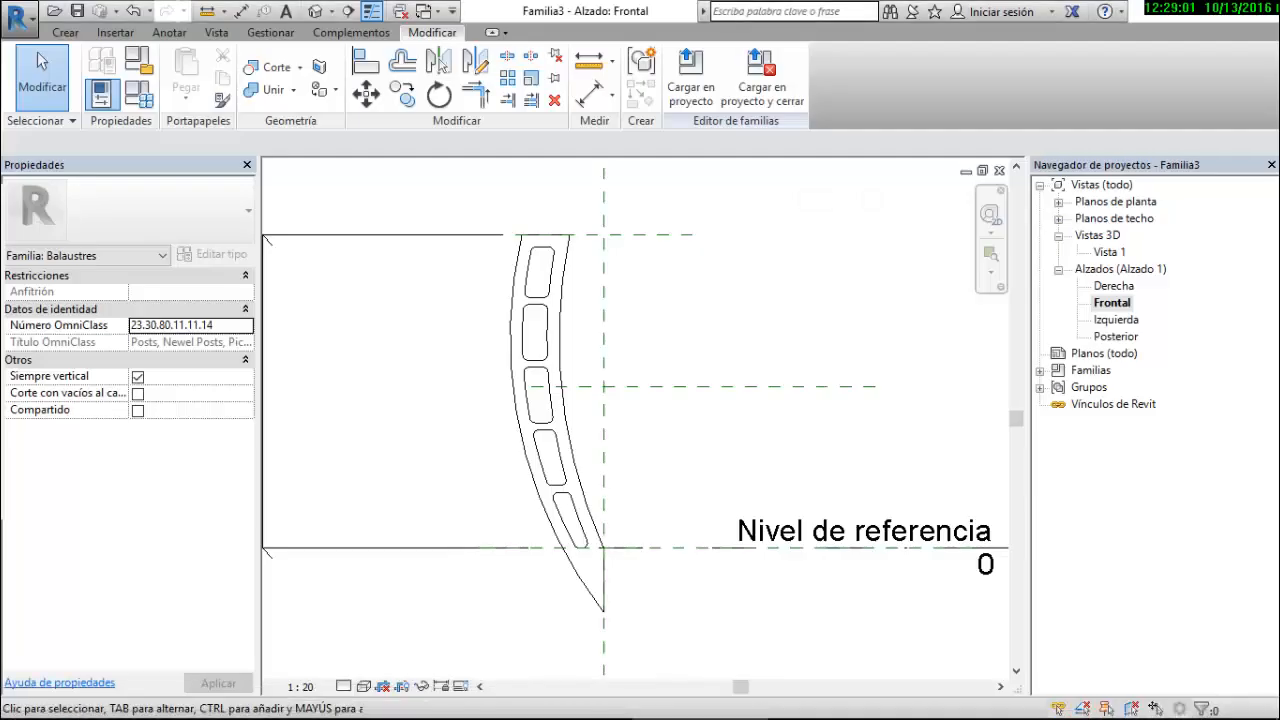
# Start a new extrusion on the work plane Plano de referencia : Centro (Frontal/Posterior)
pyautogui.click(41, 62)
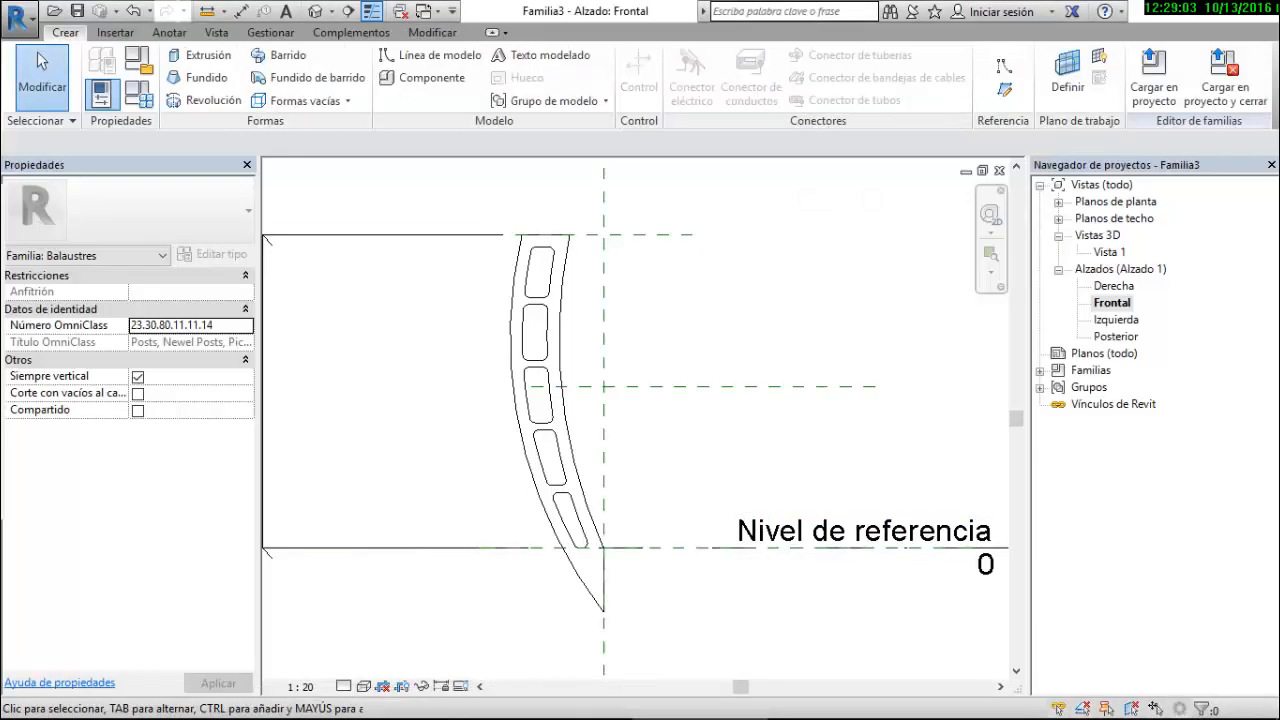
pyautogui.click(200, 55)
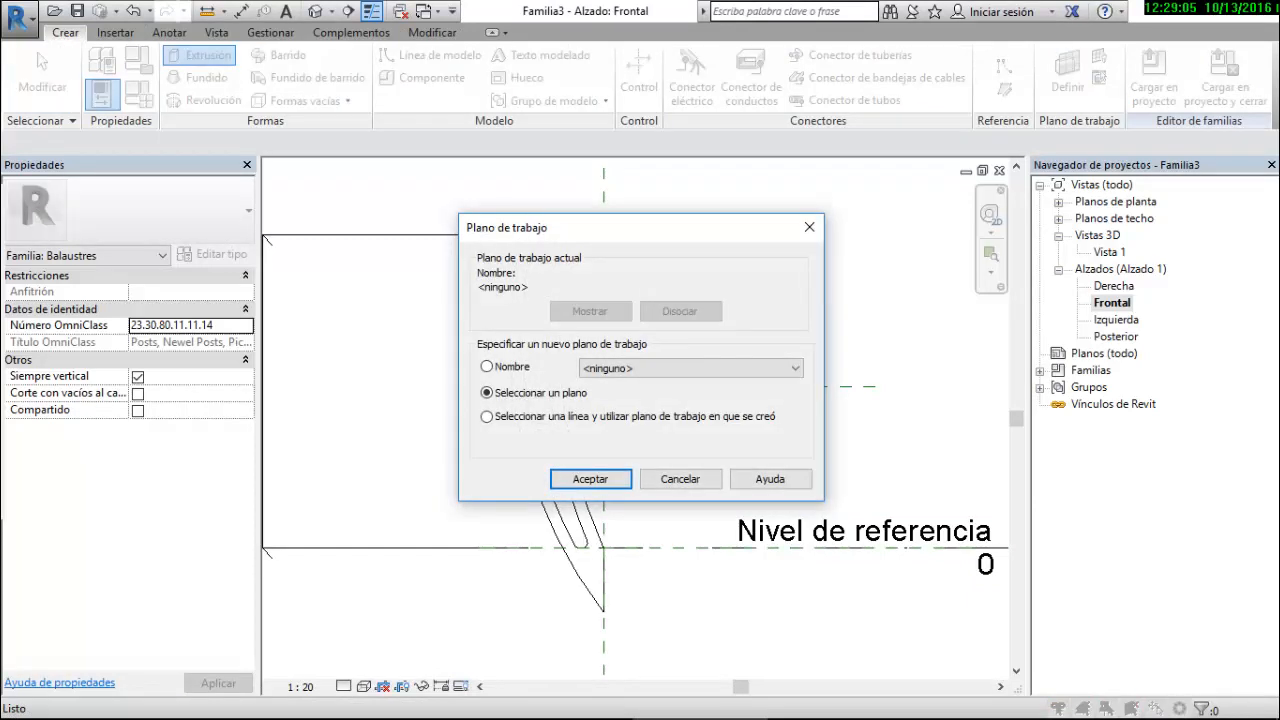
pyautogui.click(690, 368)
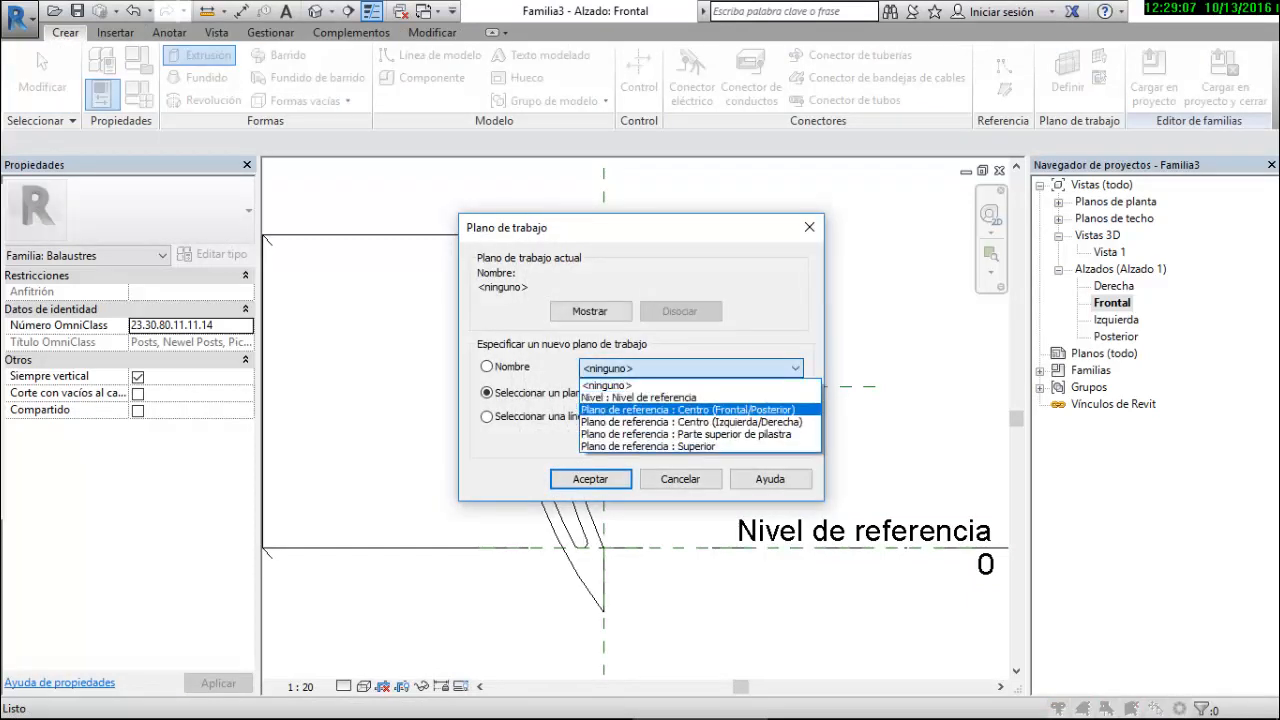
pyautogui.click(687, 409)
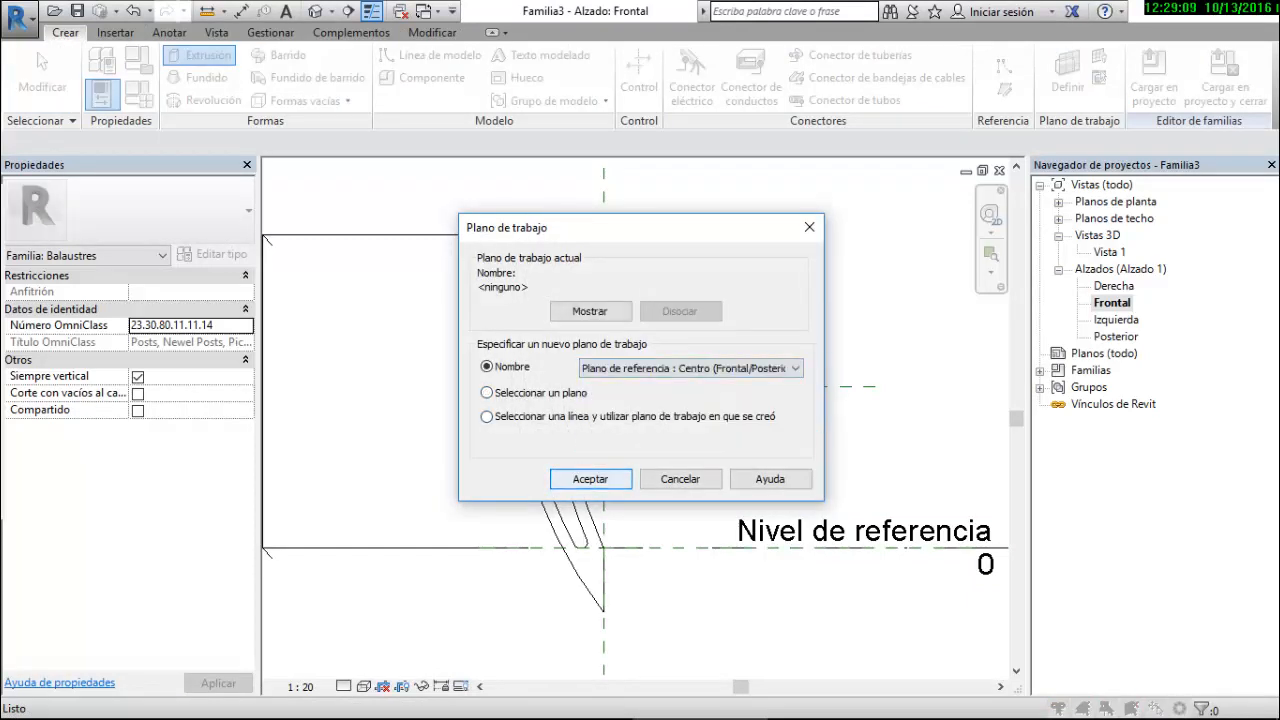
pyautogui.press('Return')
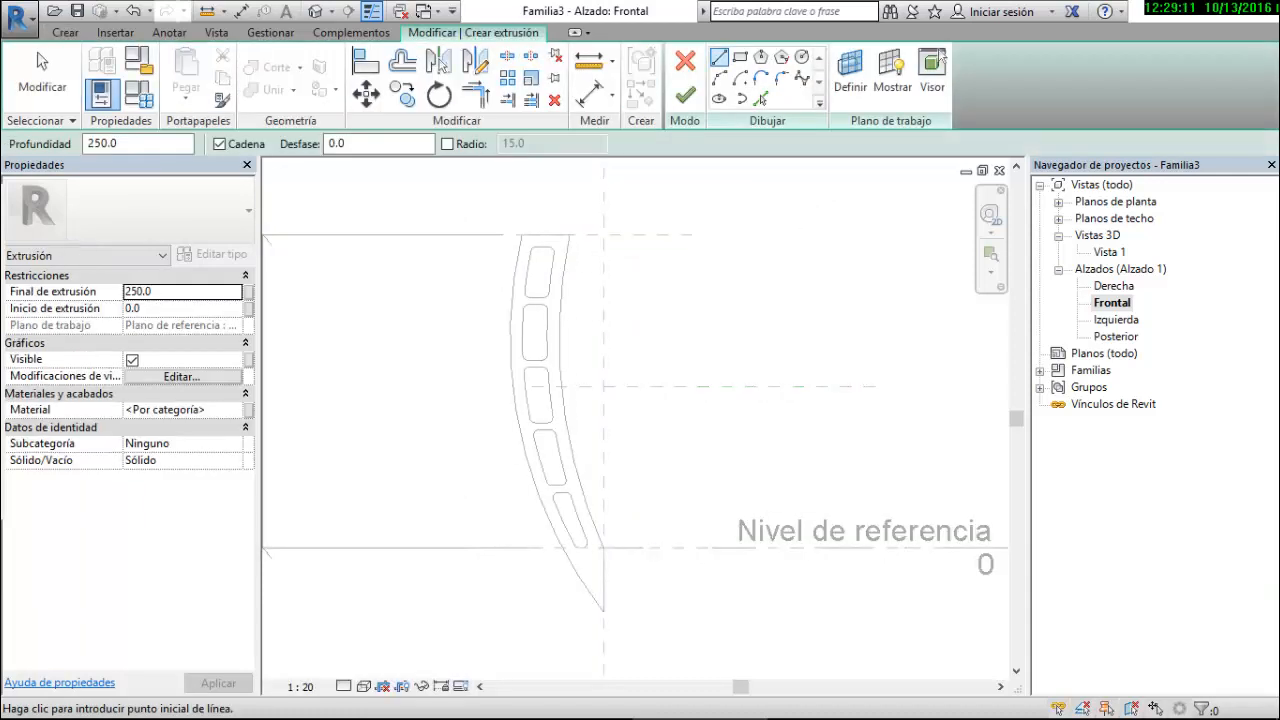
# Sketch the L profile's inner edges from the lowest opening's bottom: 15 down, about 60.8 across to the vertical reference plane, and about 90 down
pyautogui.scroll(3, 597, 606)
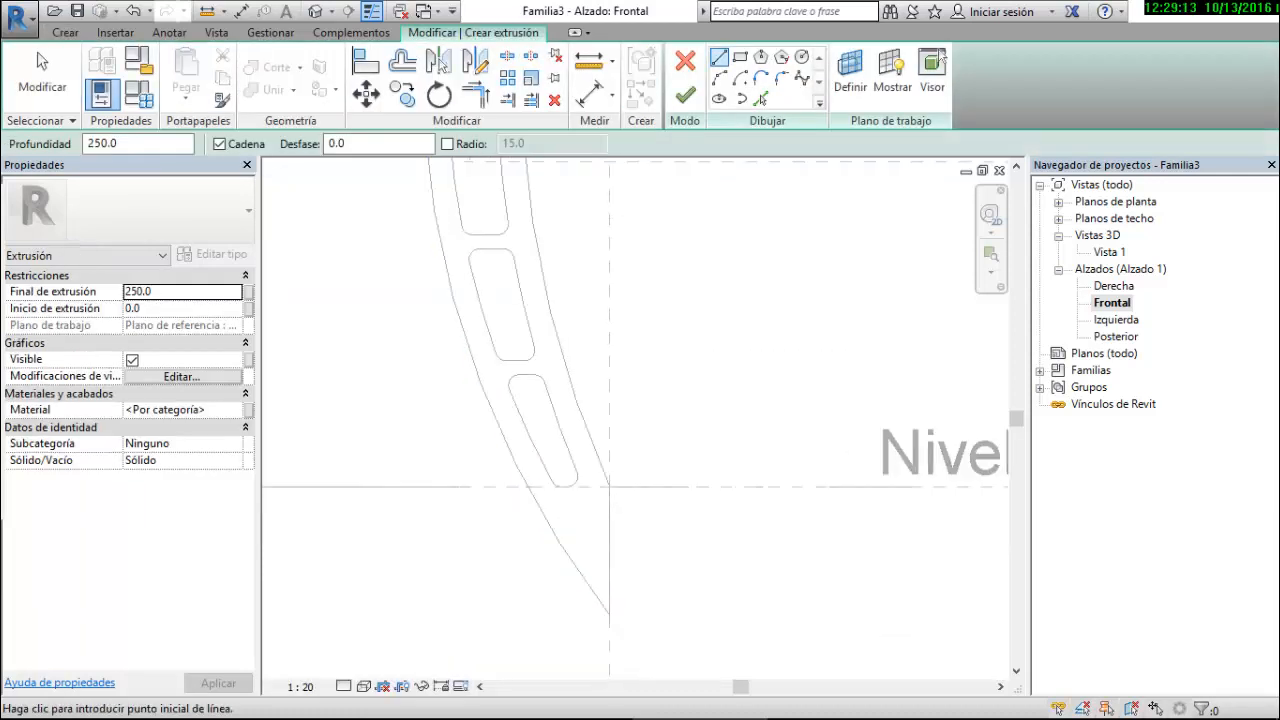
pyautogui.scroll(2, 657, 590)
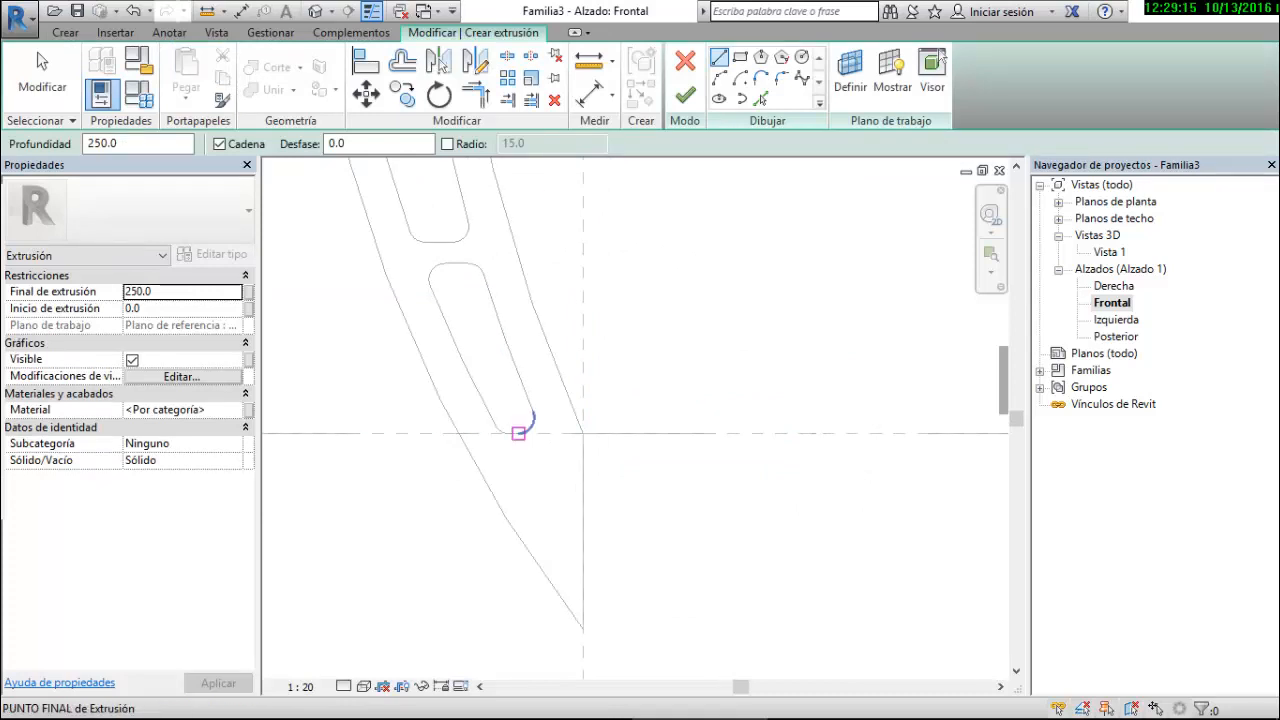
pyautogui.click(518, 432)
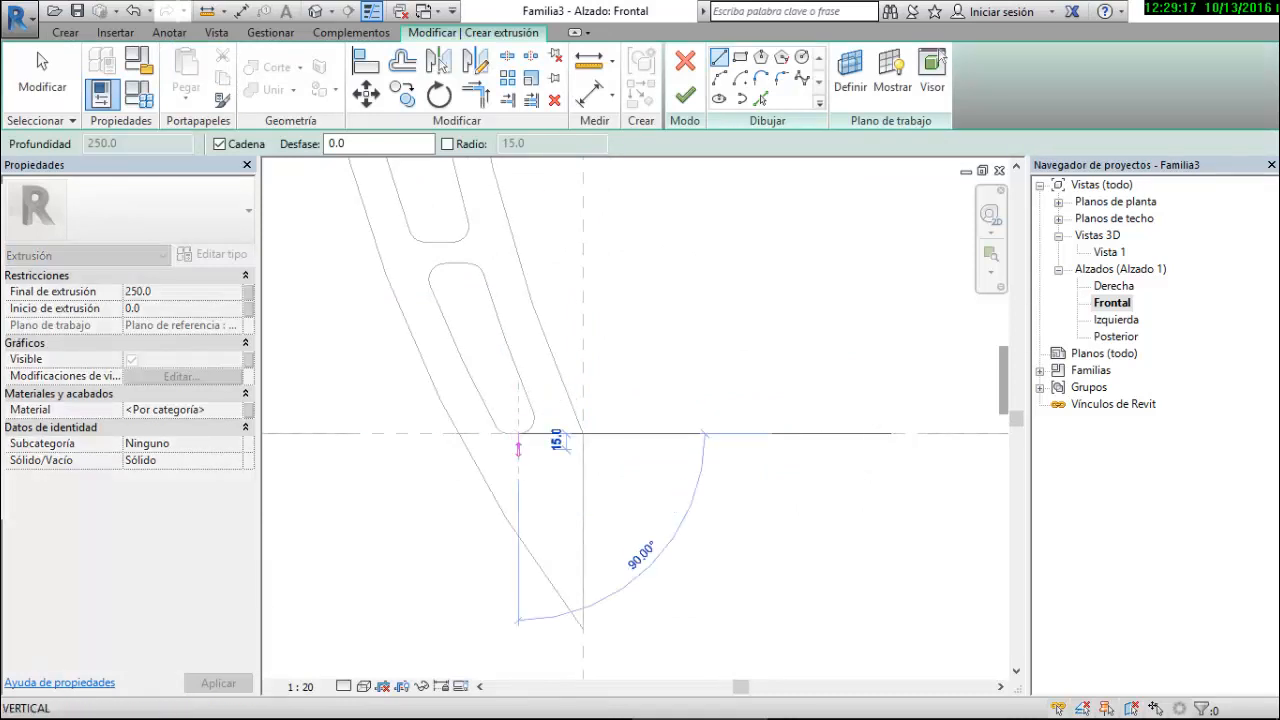
pyautogui.click(518, 448)
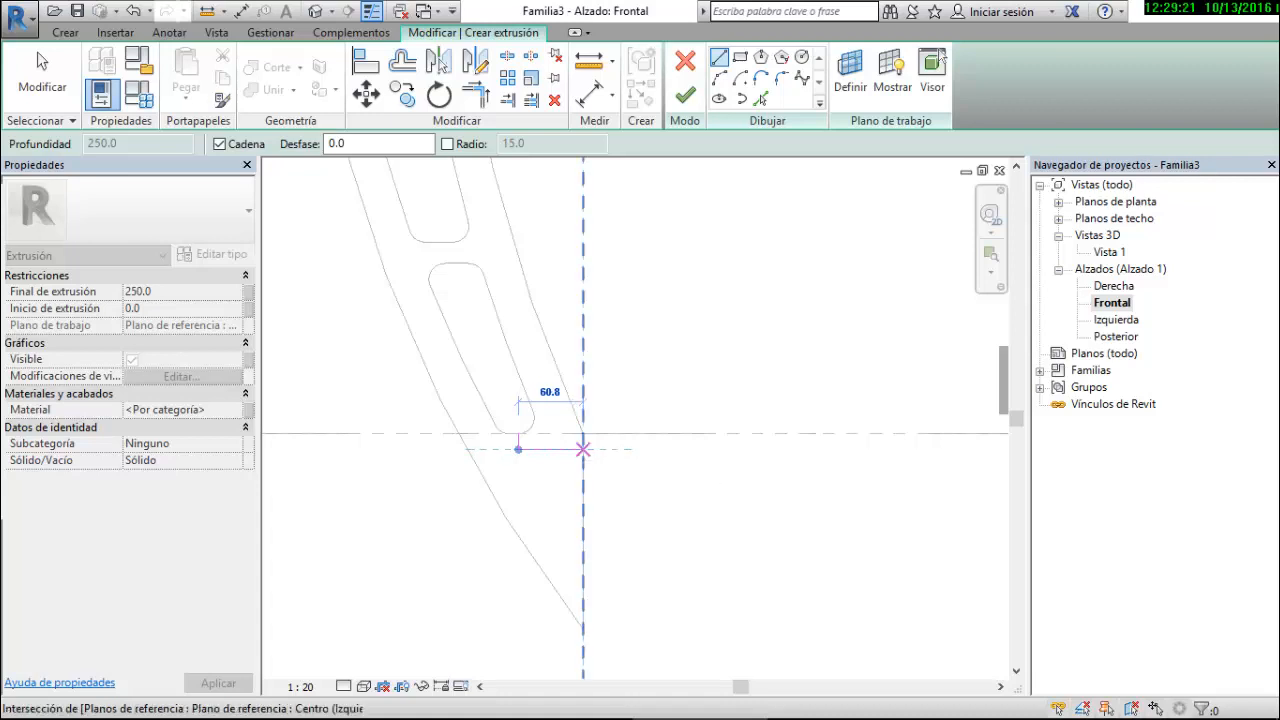
pyautogui.click(583, 449)
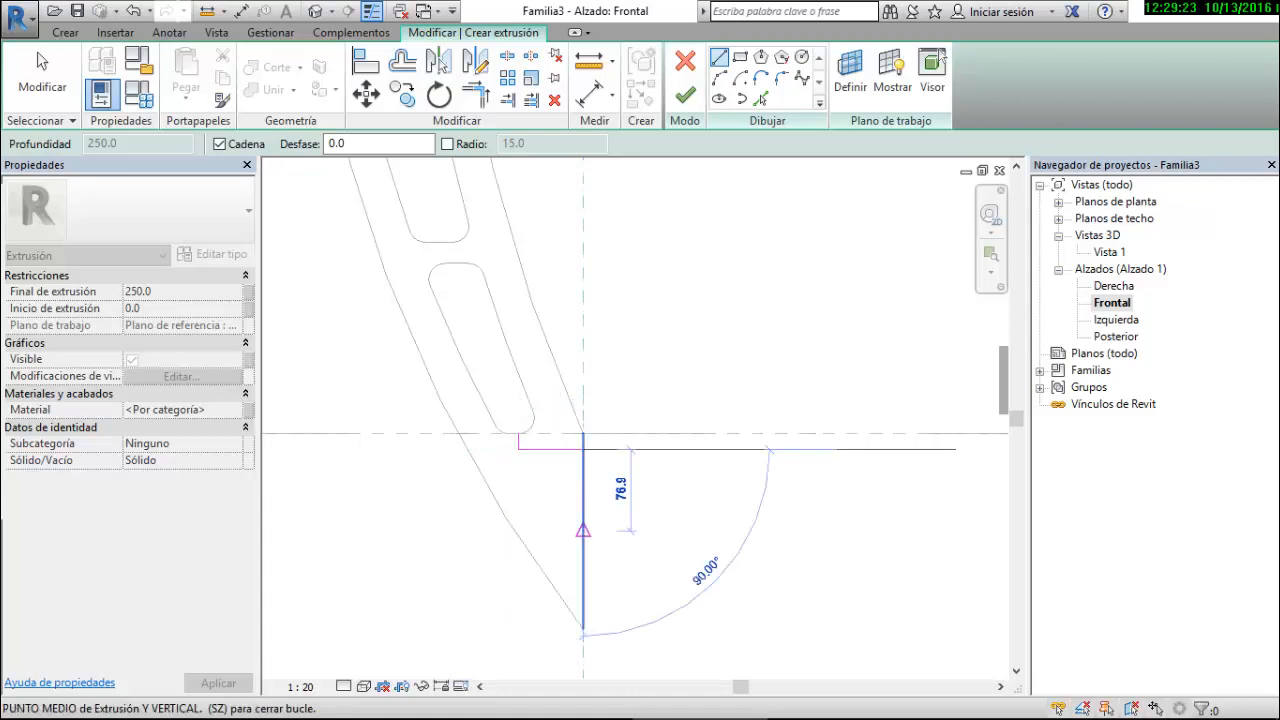
pyautogui.click(583, 545)
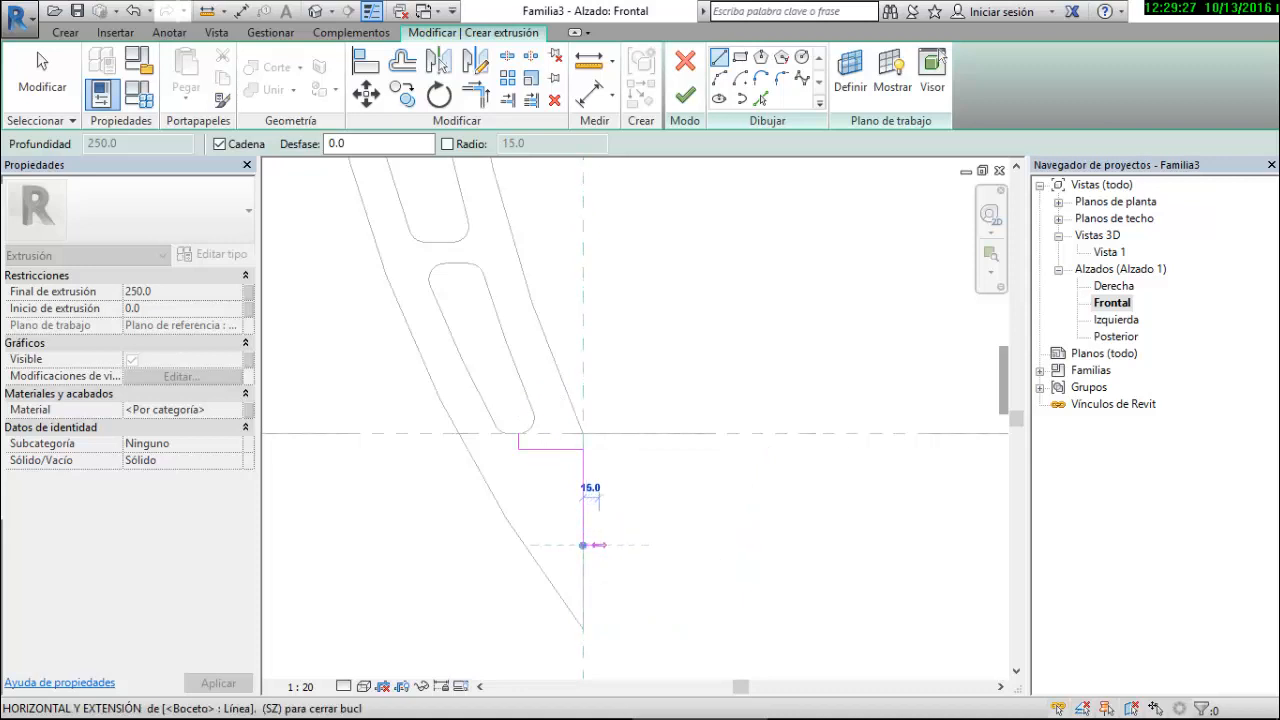
# Close the L profile with a 15-wide leg rising 105 to the reference level, finish the extrusion sketch and clear the selection
pyautogui.click(583, 545)
pyautogui.click(598, 545)
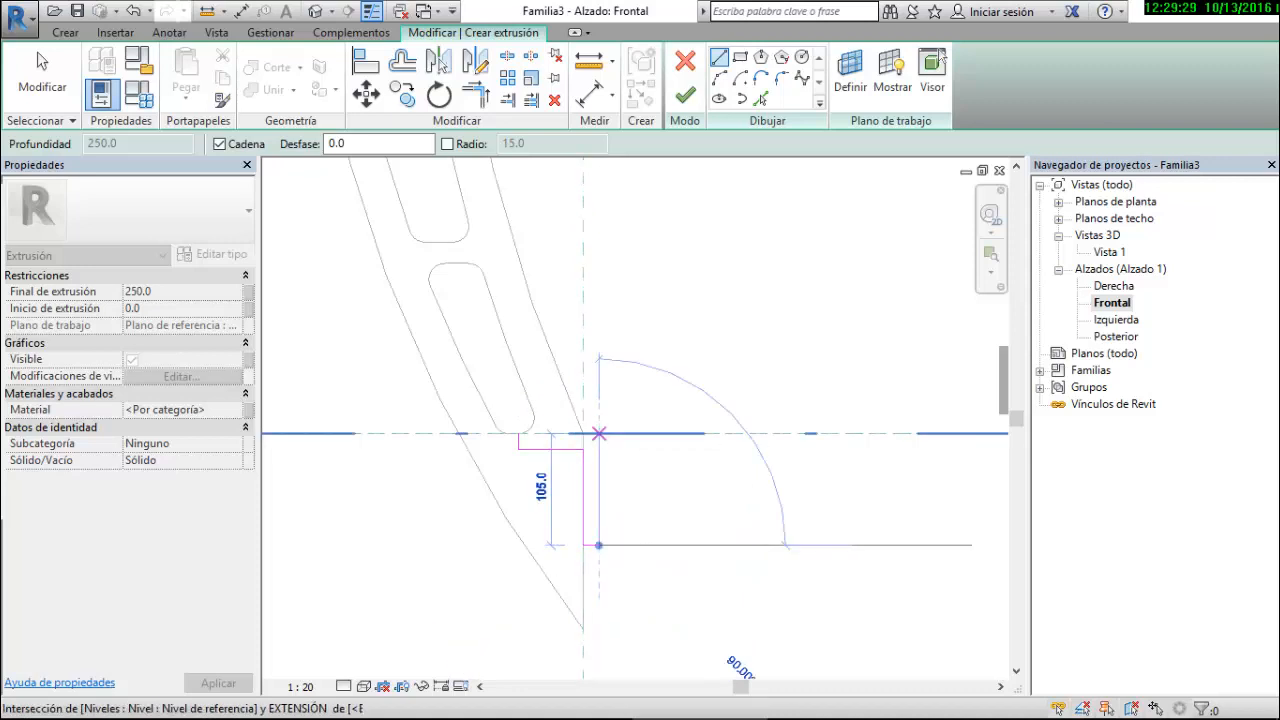
pyautogui.click(598, 433)
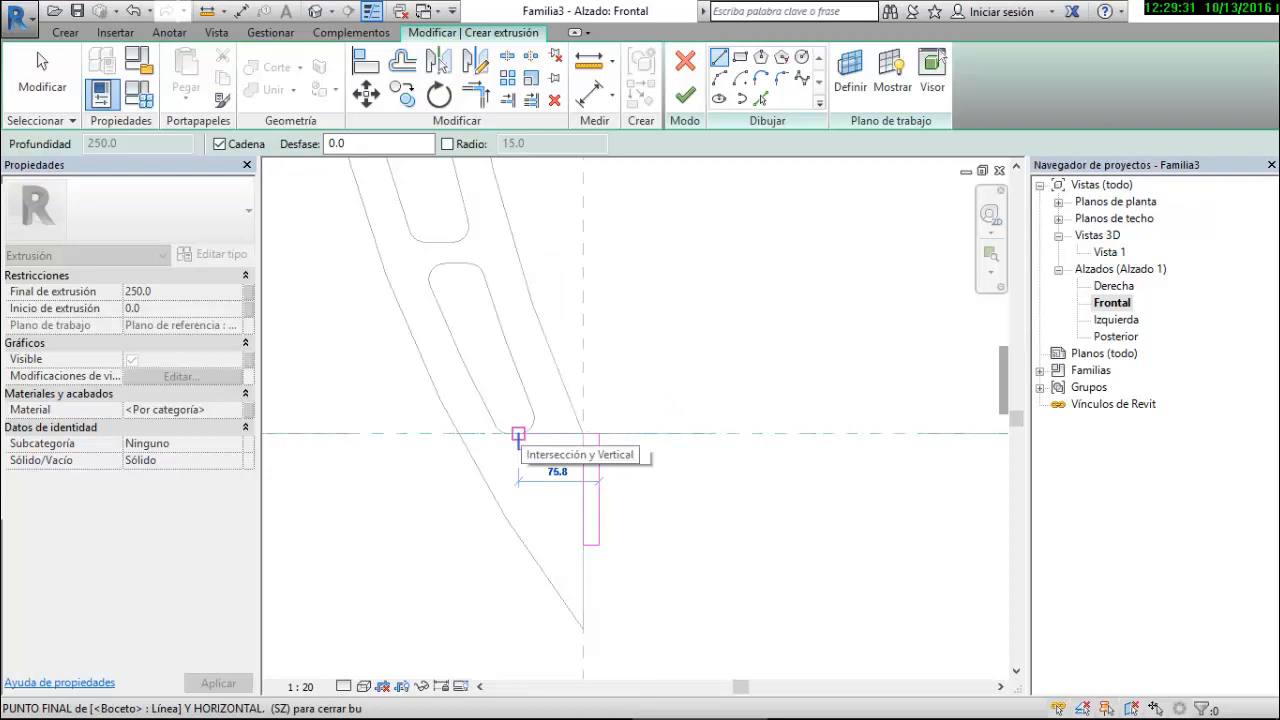
pyautogui.click(518, 433)
pyautogui.click(518, 447)
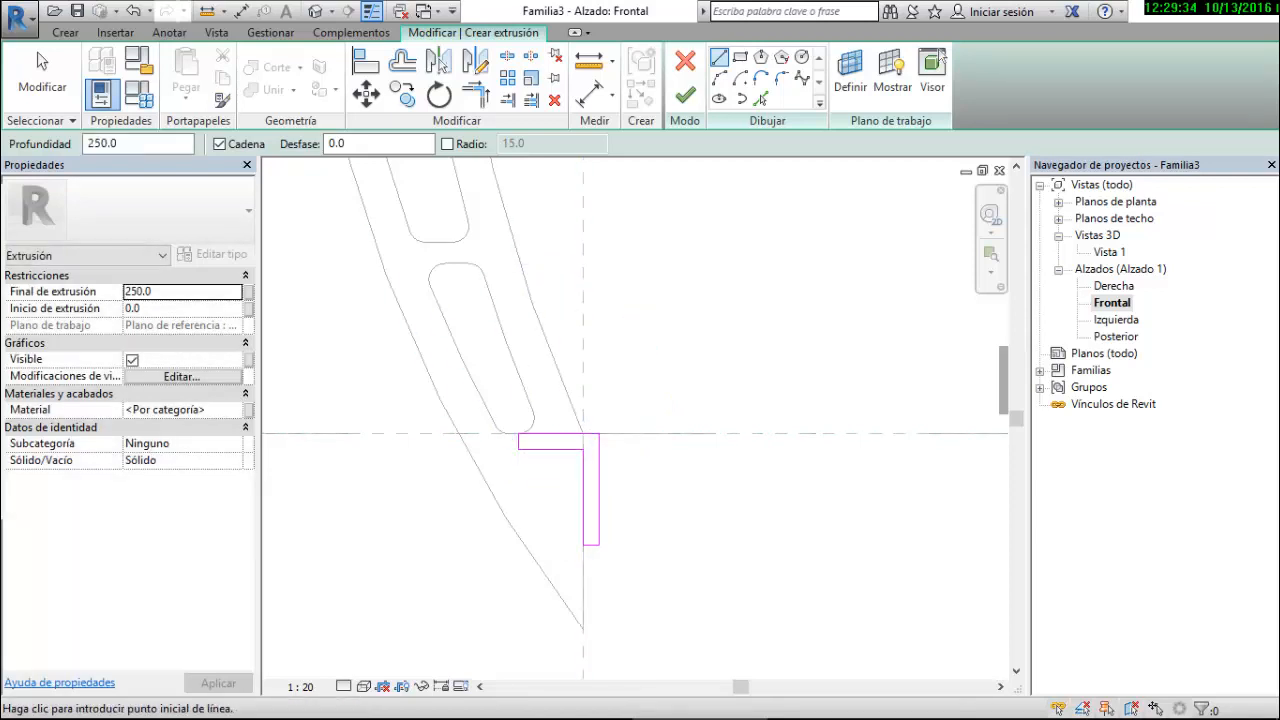
pyautogui.click(685, 94)
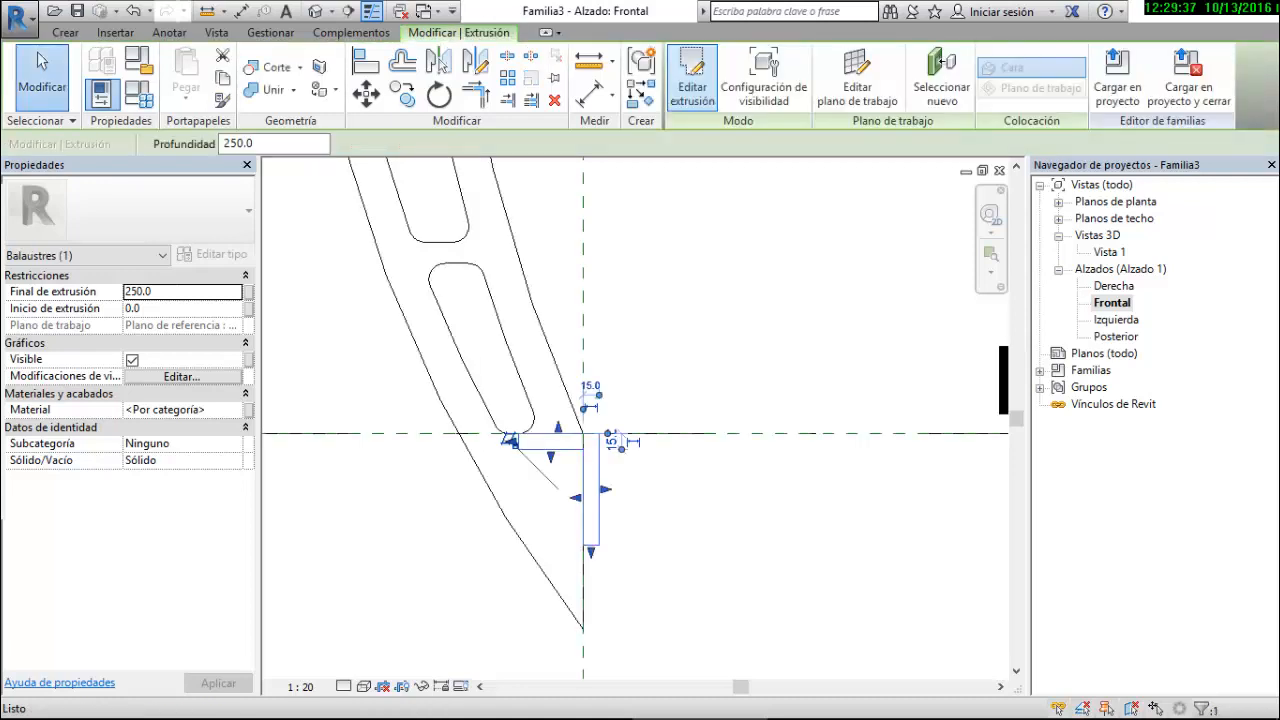
pyautogui.press('Escape')
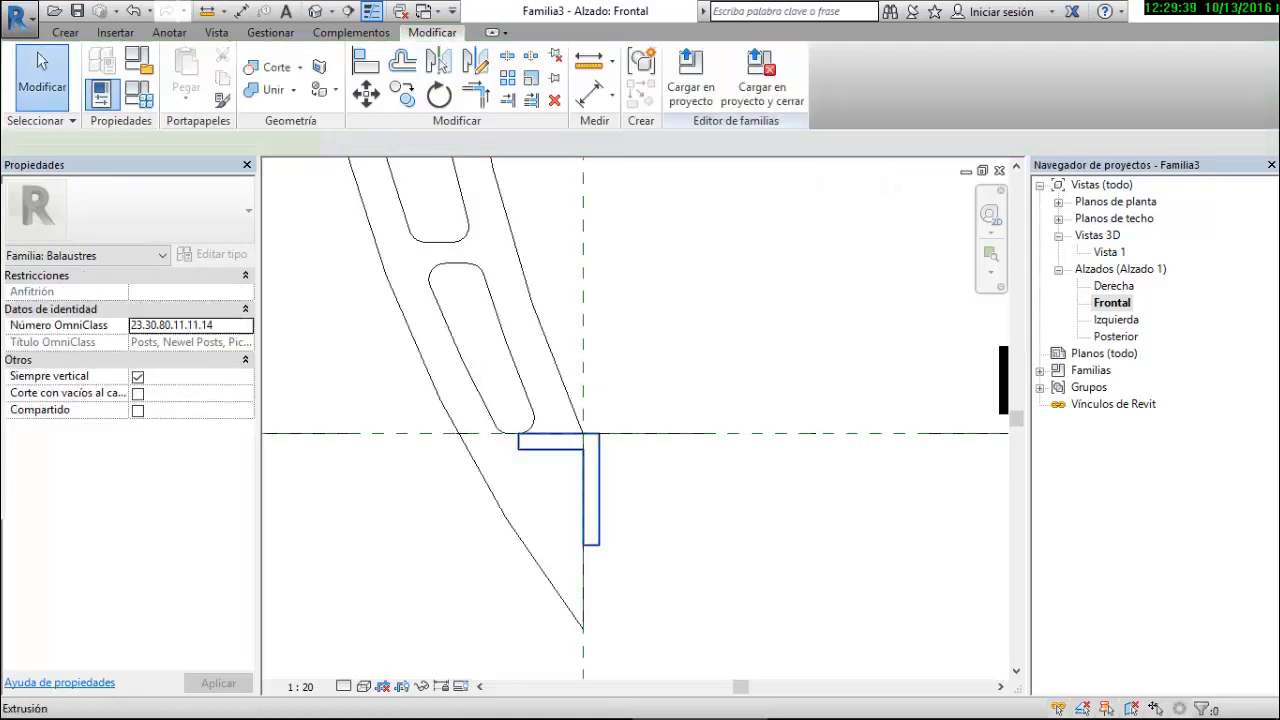
# Set the L-shaped extrusion's end to 60 and its start to -60, and clear the selection
pyautogui.click(592, 510)
pyautogui.click(182, 291)
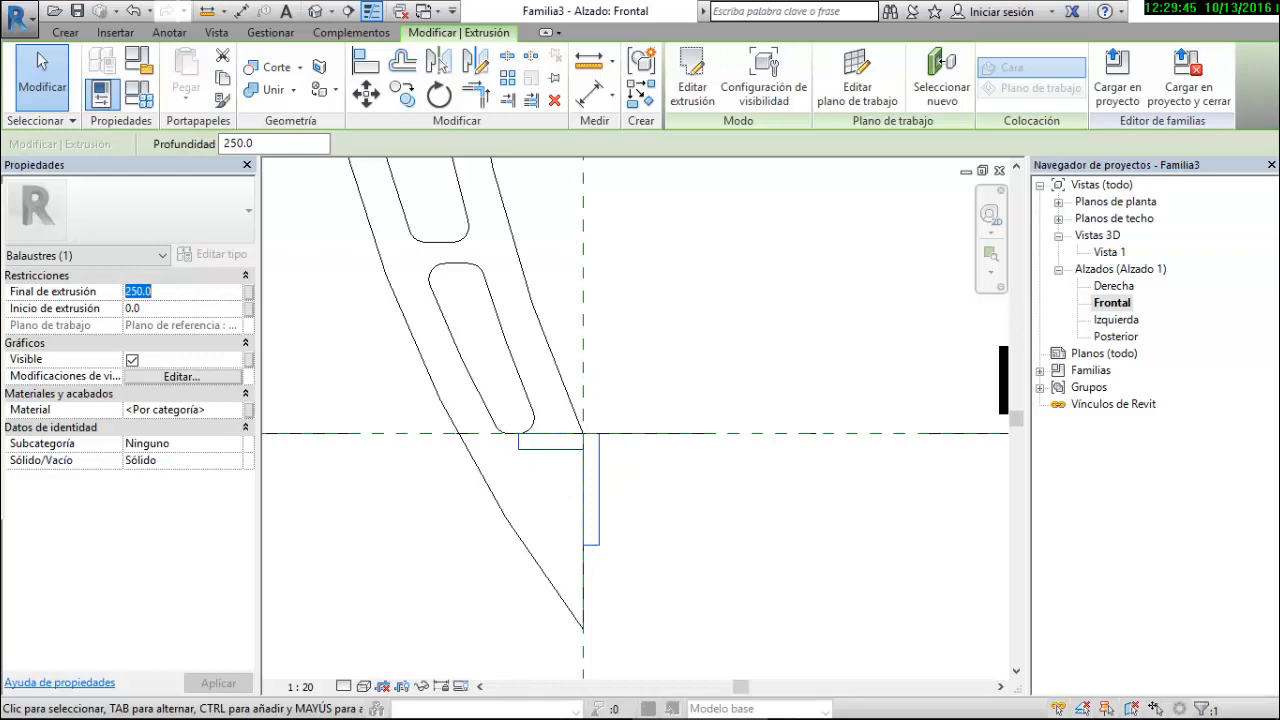
pyautogui.write('60')
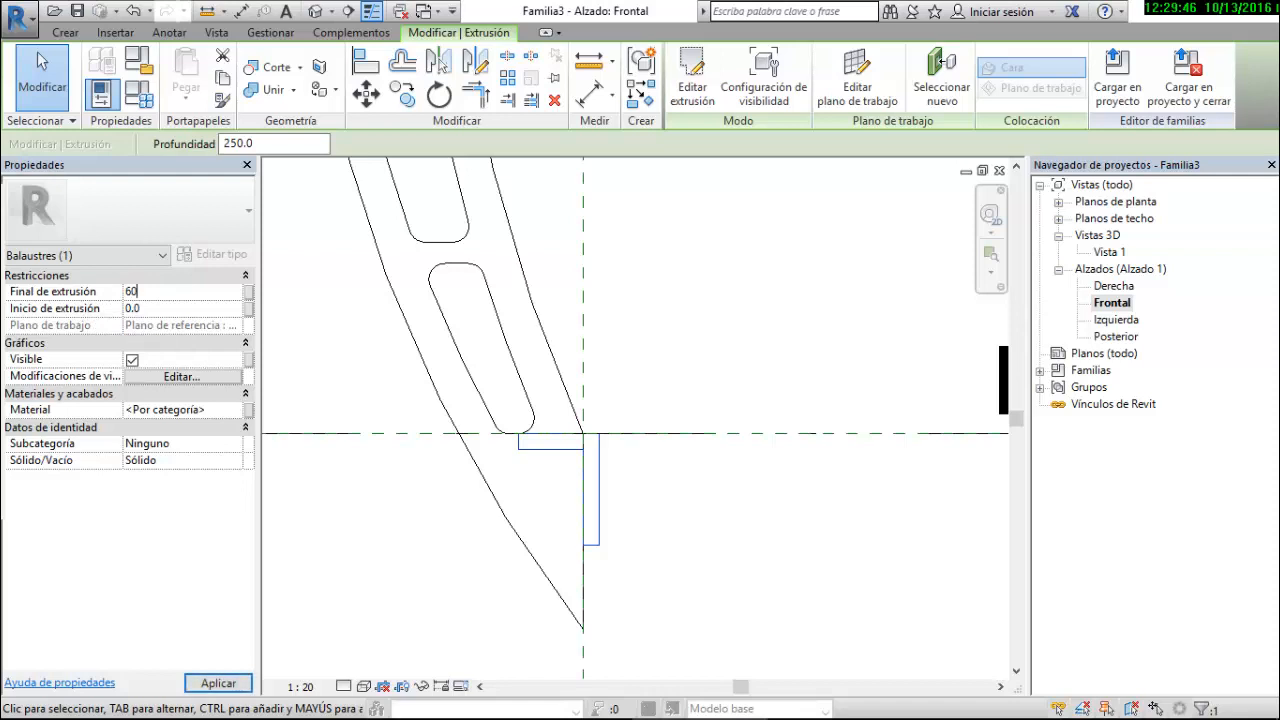
pyautogui.press('Tab')
pyautogui.press('Return')
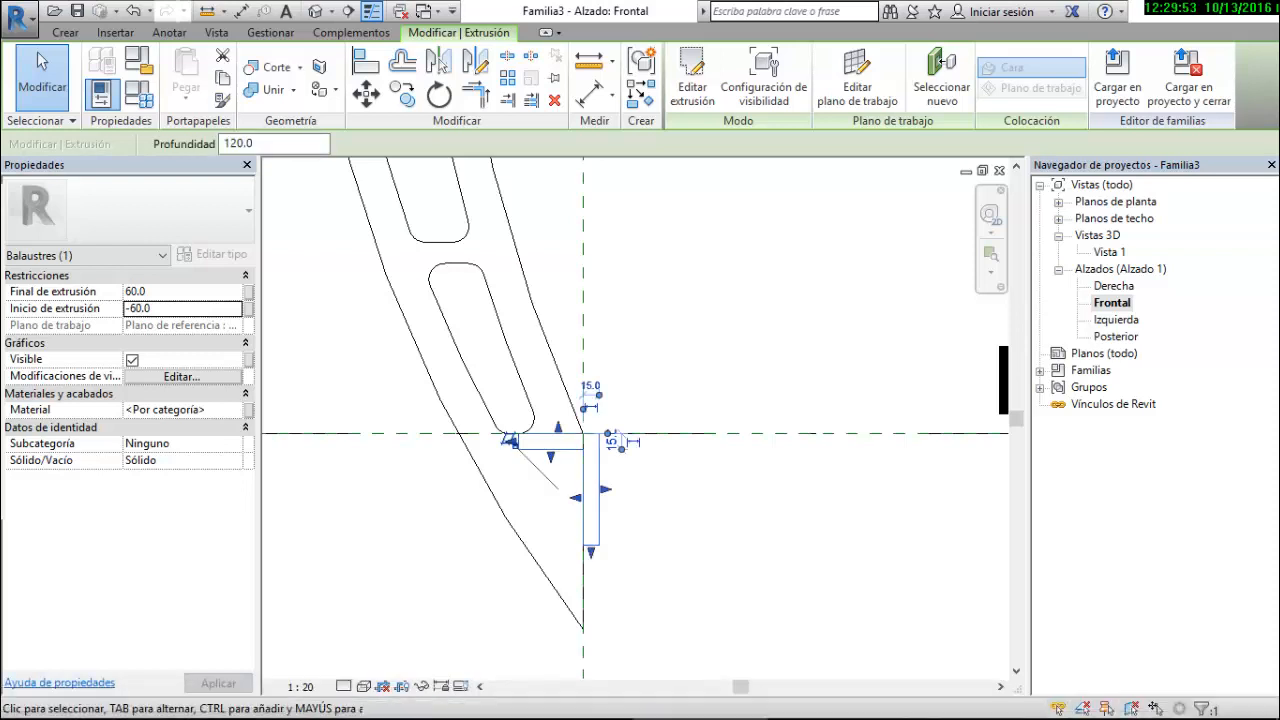
pyautogui.press('Escape')
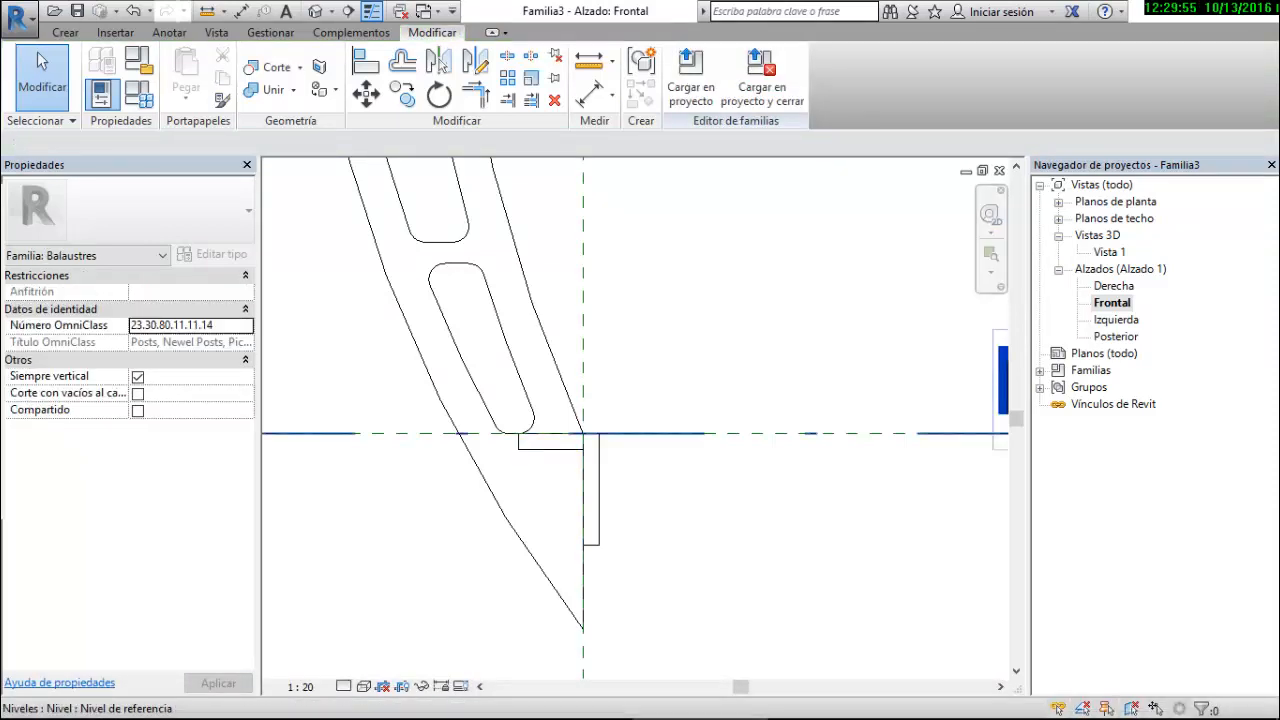
# Check the L-shaped piece on the post in the 3D view Vista 1 and return to the Frontal elevation
pyautogui.doubleClick(1109, 252)
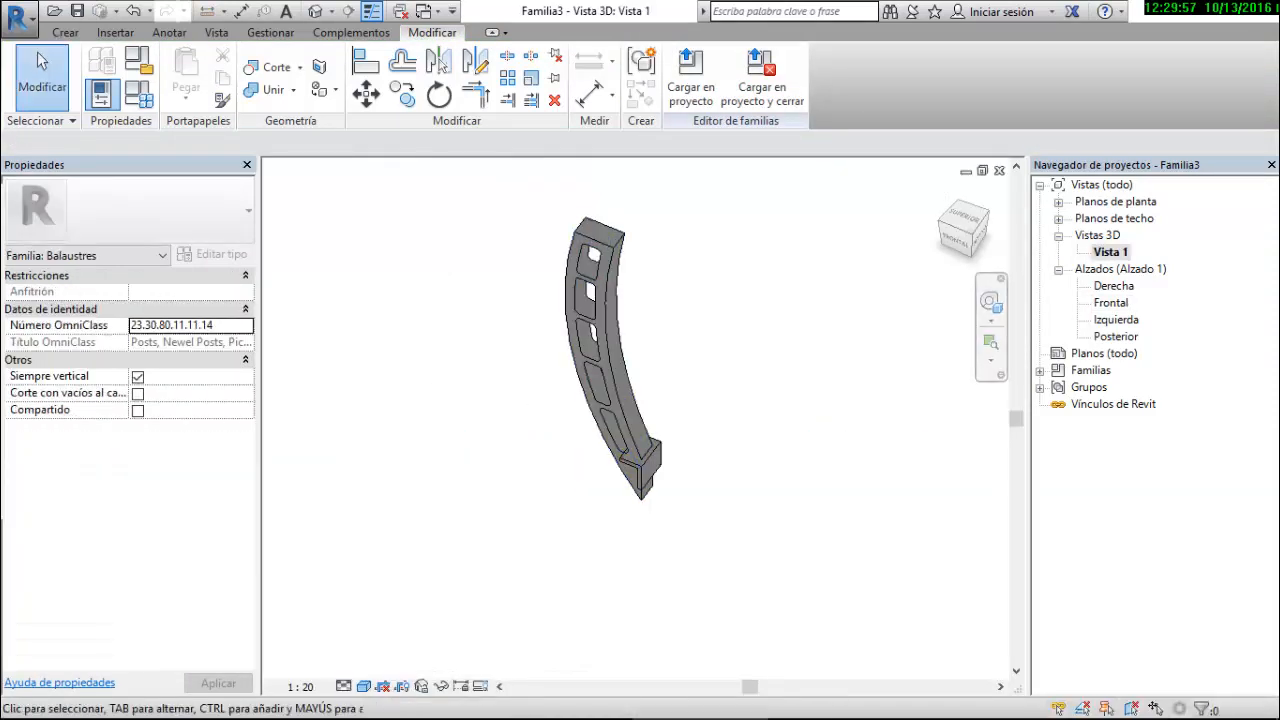
pyautogui.keyDown('shift'); pyautogui.moveTo(640, 400); pyautogui.dragTo(708, 390, button='middle'); pyautogui.keyUp('shift')
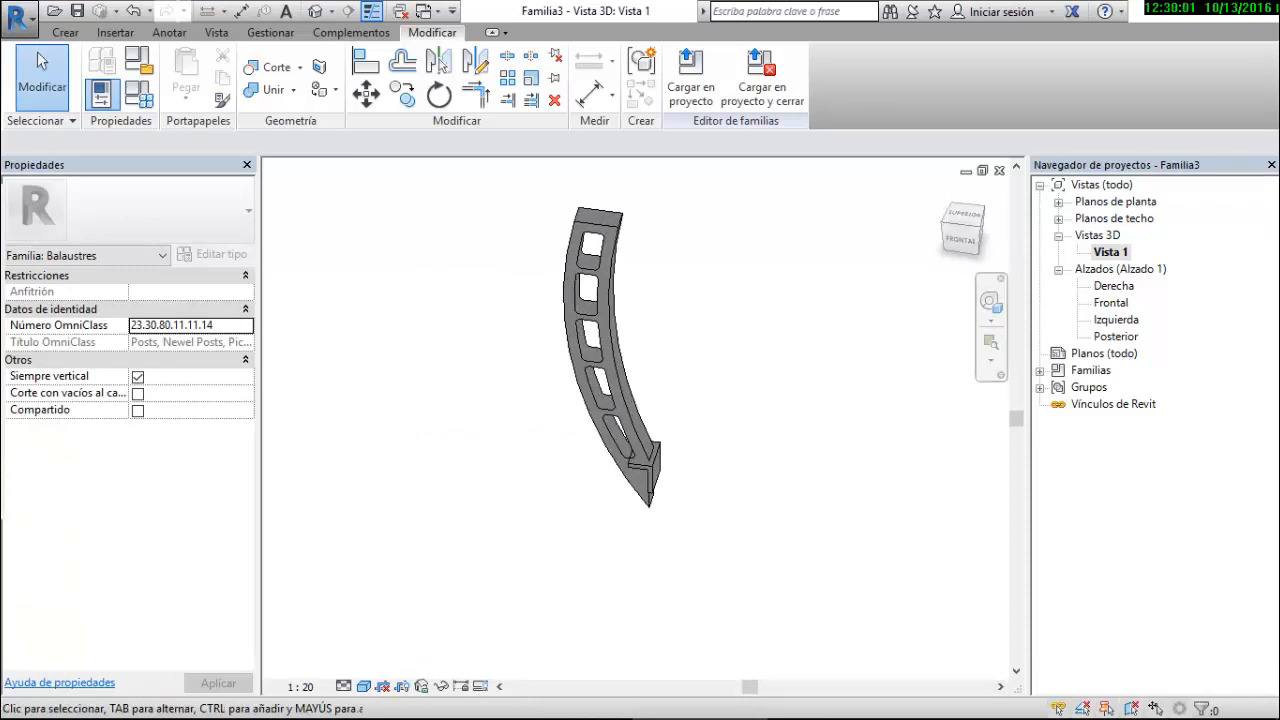
pyautogui.doubleClick(1111, 302)
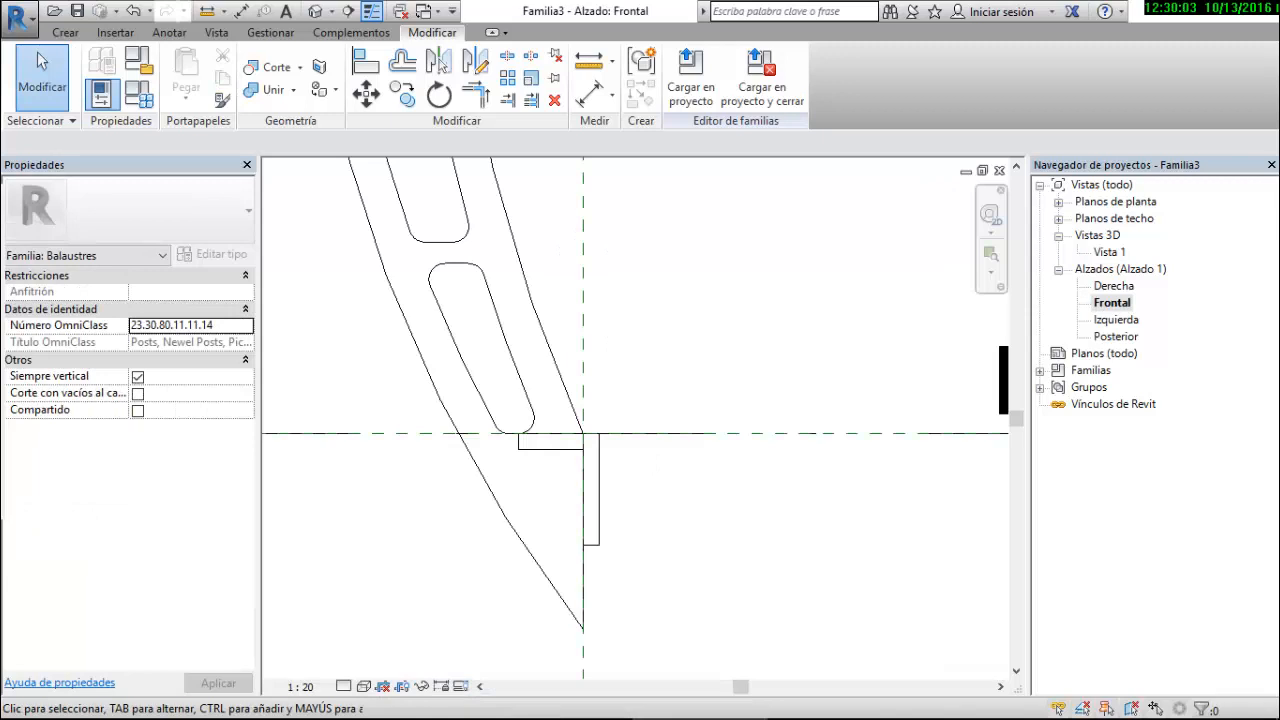
# Start another extrusion at the post's upper end on the work plane Plano de referencia : Centro (Frontal/Posterior)
pyautogui.scroll(-5, 762, 505)
pyautogui.scroll(3, 586, 272)
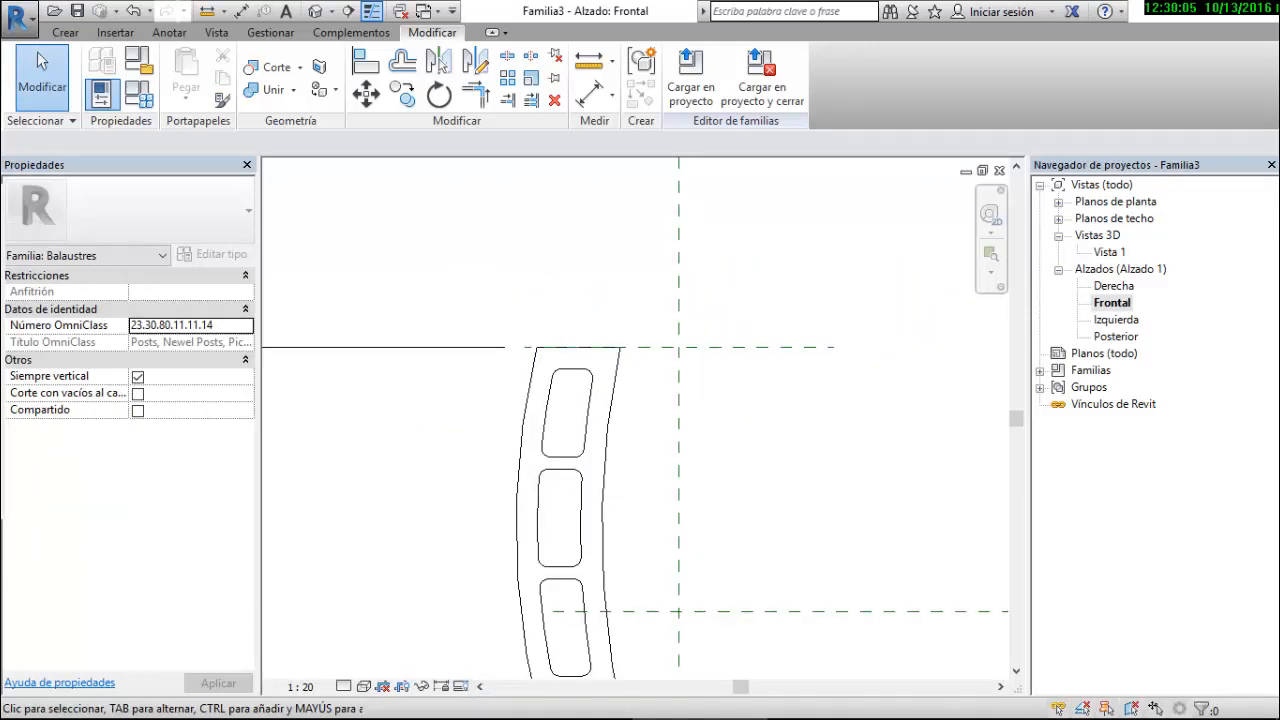
pyautogui.scroll(1, 552, 415)
pyautogui.click(65, 32)
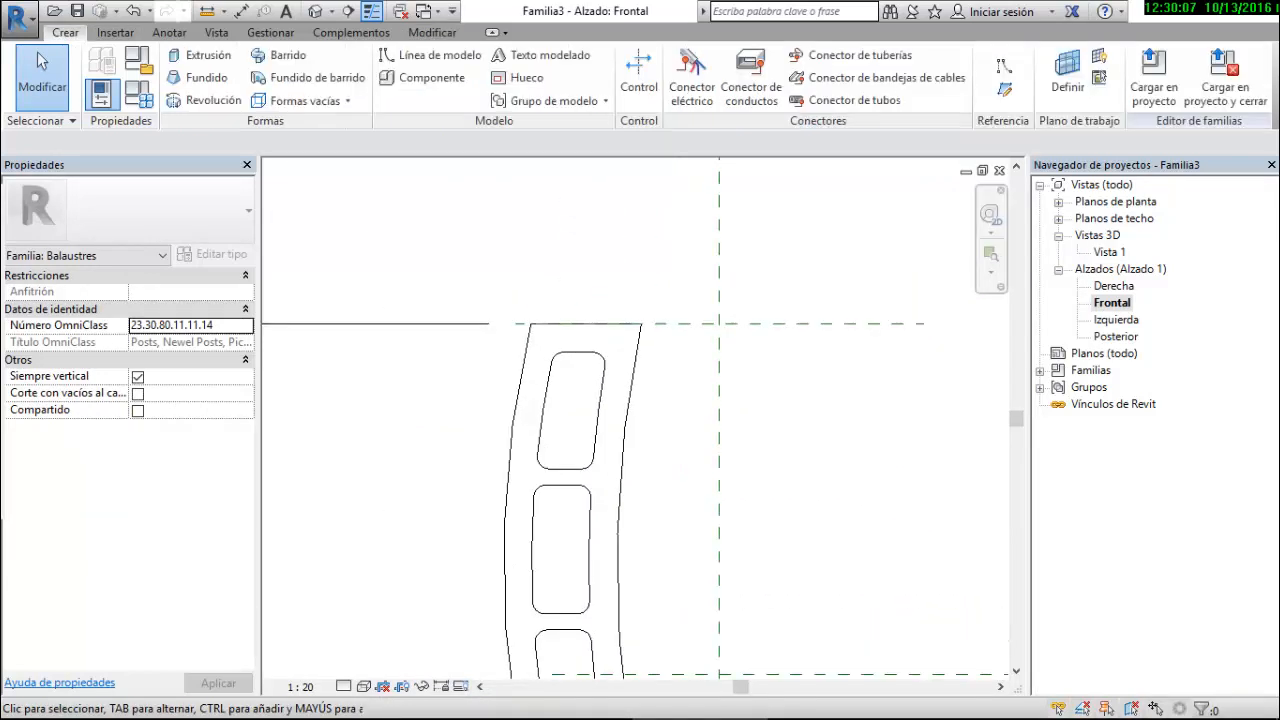
pyautogui.click(200, 55)
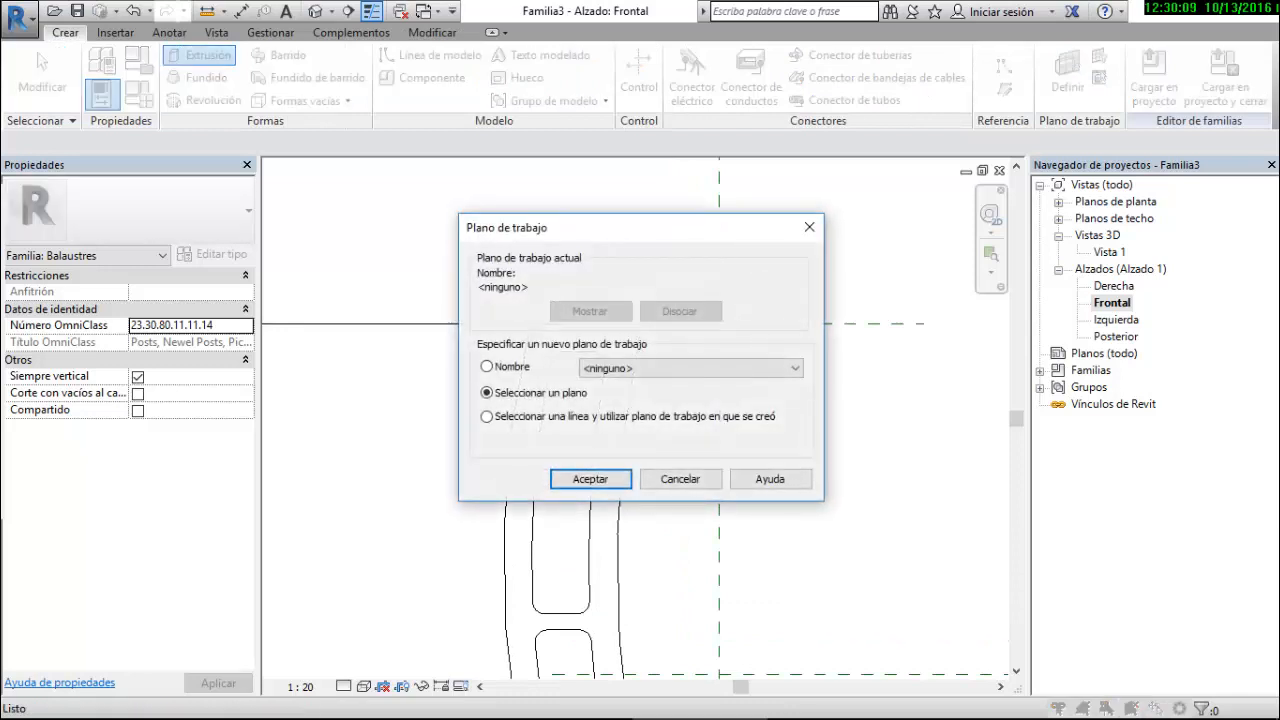
pyautogui.click(690, 368)
pyautogui.click(640, 392)
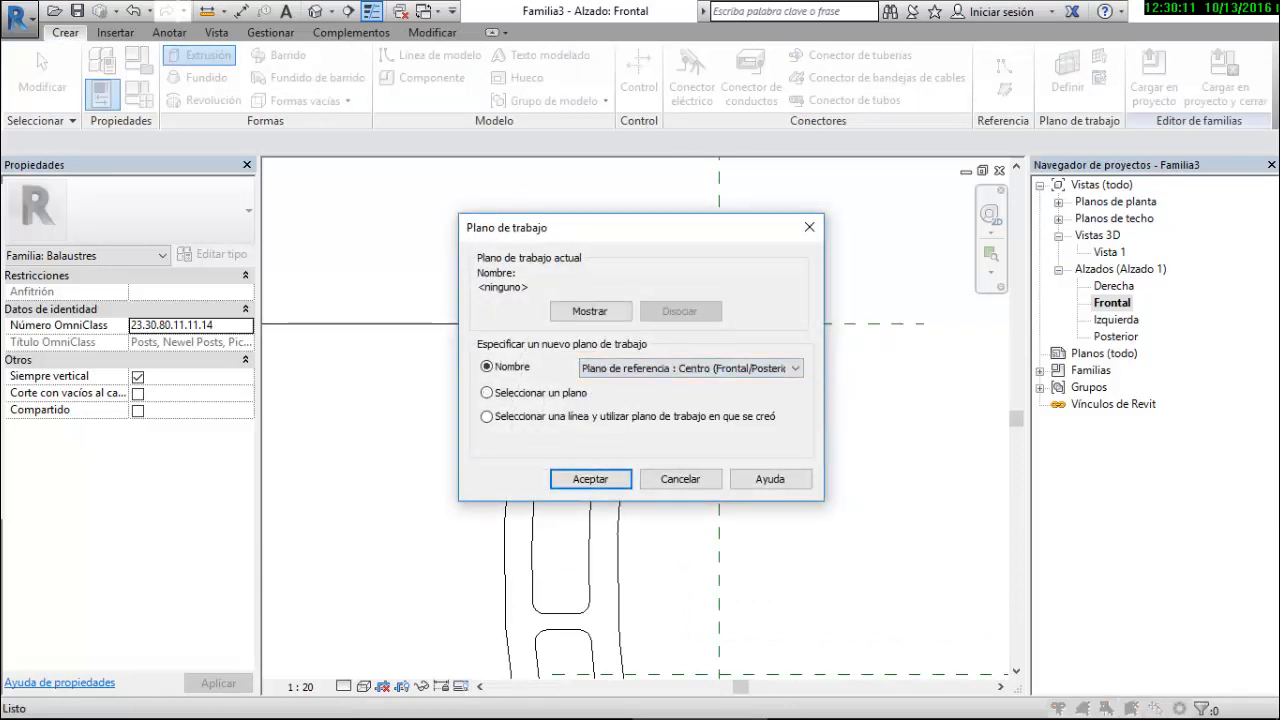
pyautogui.press('Return')
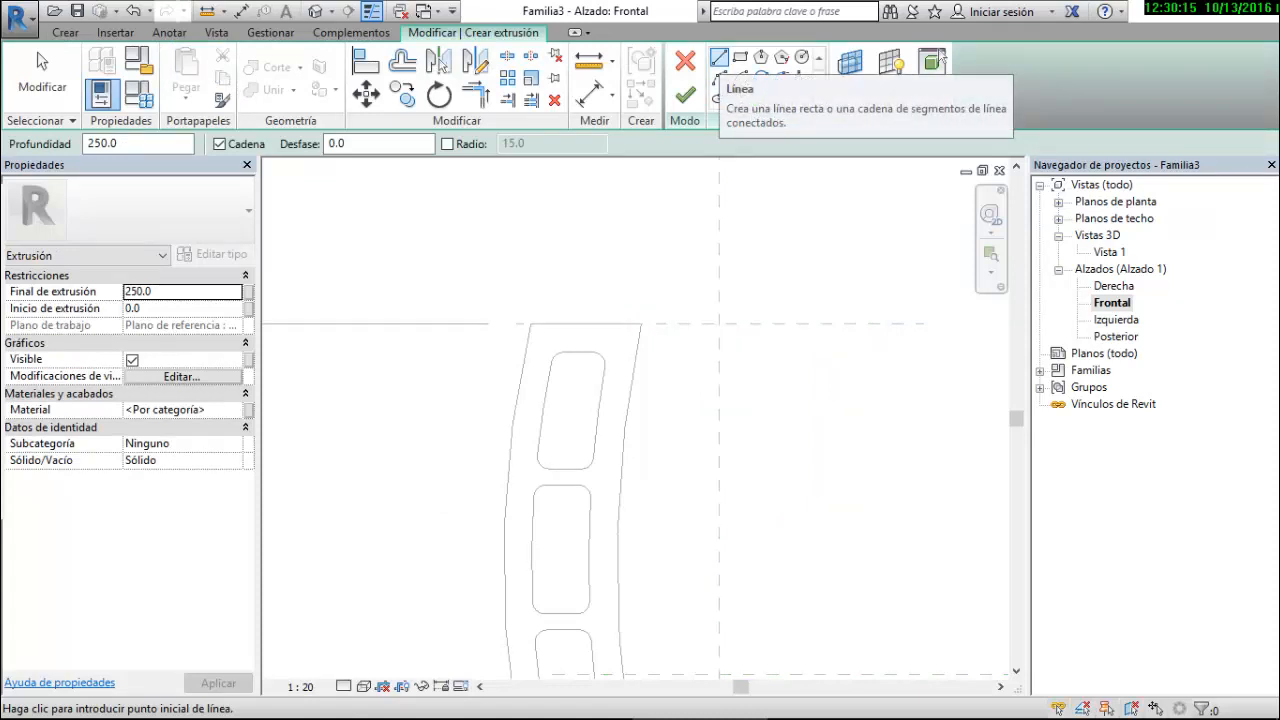
# Draw a sketch line about 137.1 long along the post's top edge, from corner to corner
pyautogui.click(719, 57)
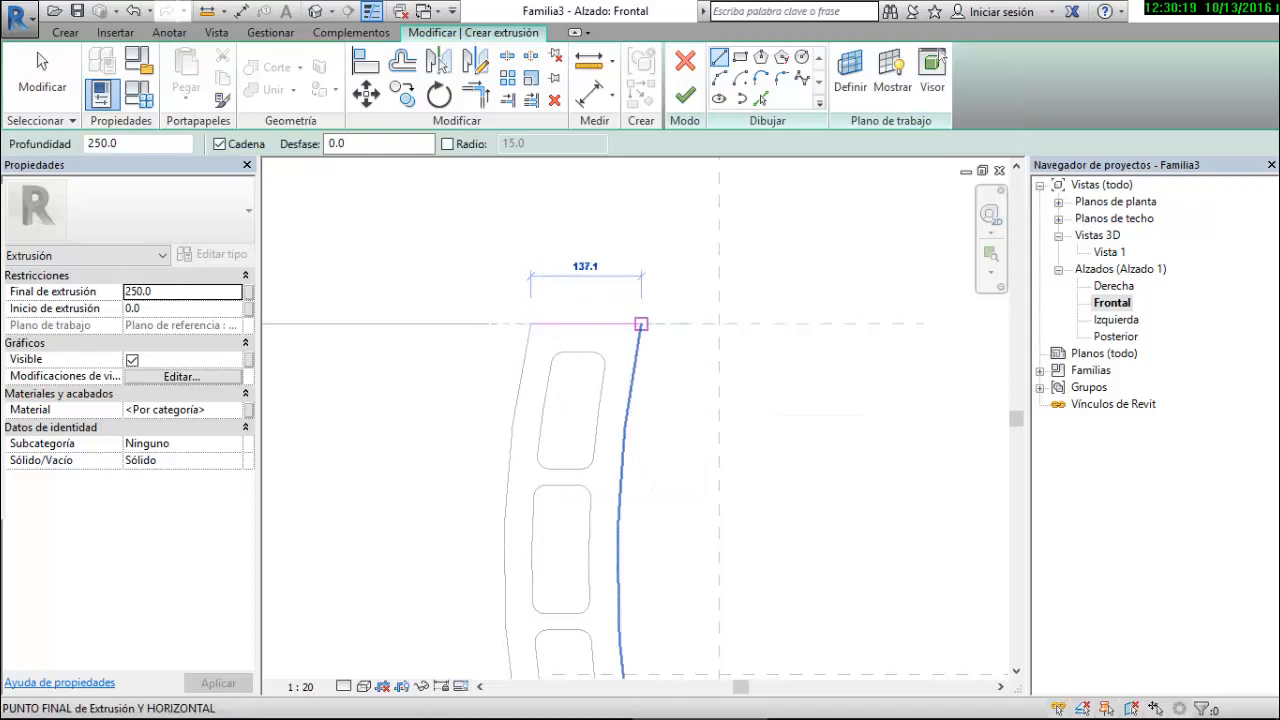
pyautogui.click(641, 324)
pyautogui.click(530, 324)
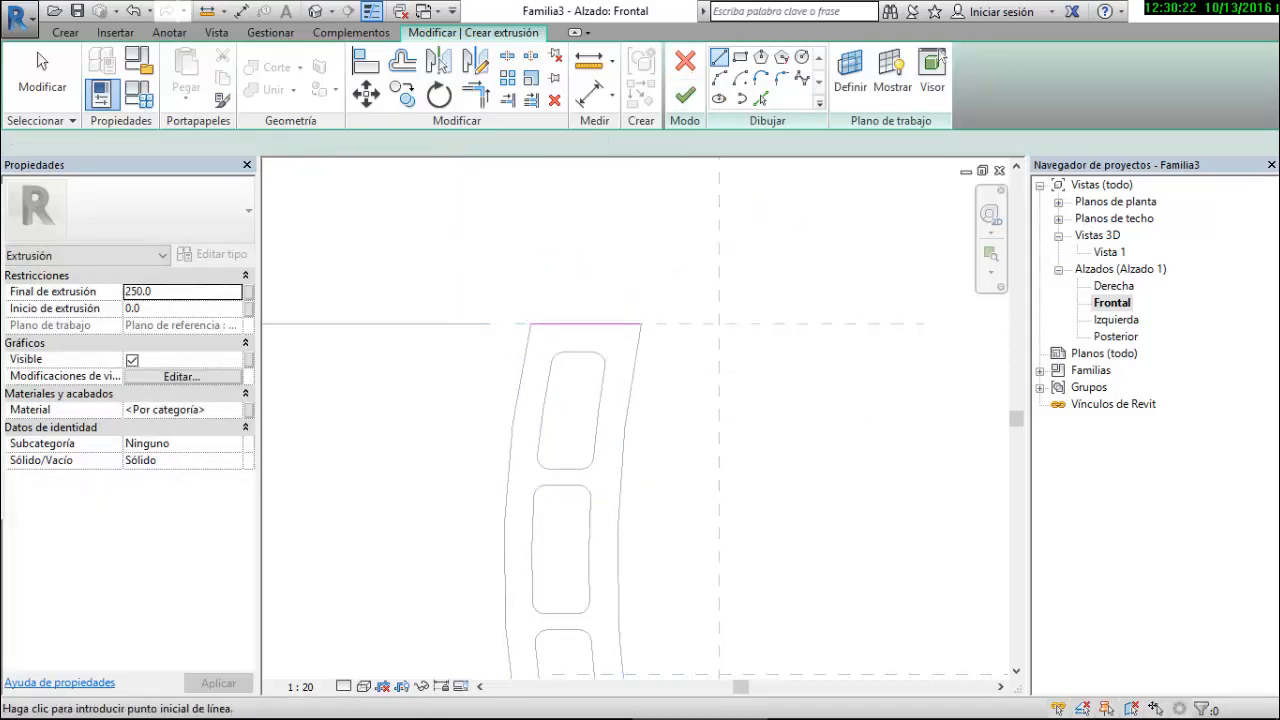
# Draw a 90 long horizontal line from the top edge's midpoint, past the post toward the vertical reference plane, and leave the line tool
pyautogui.click(586, 323)
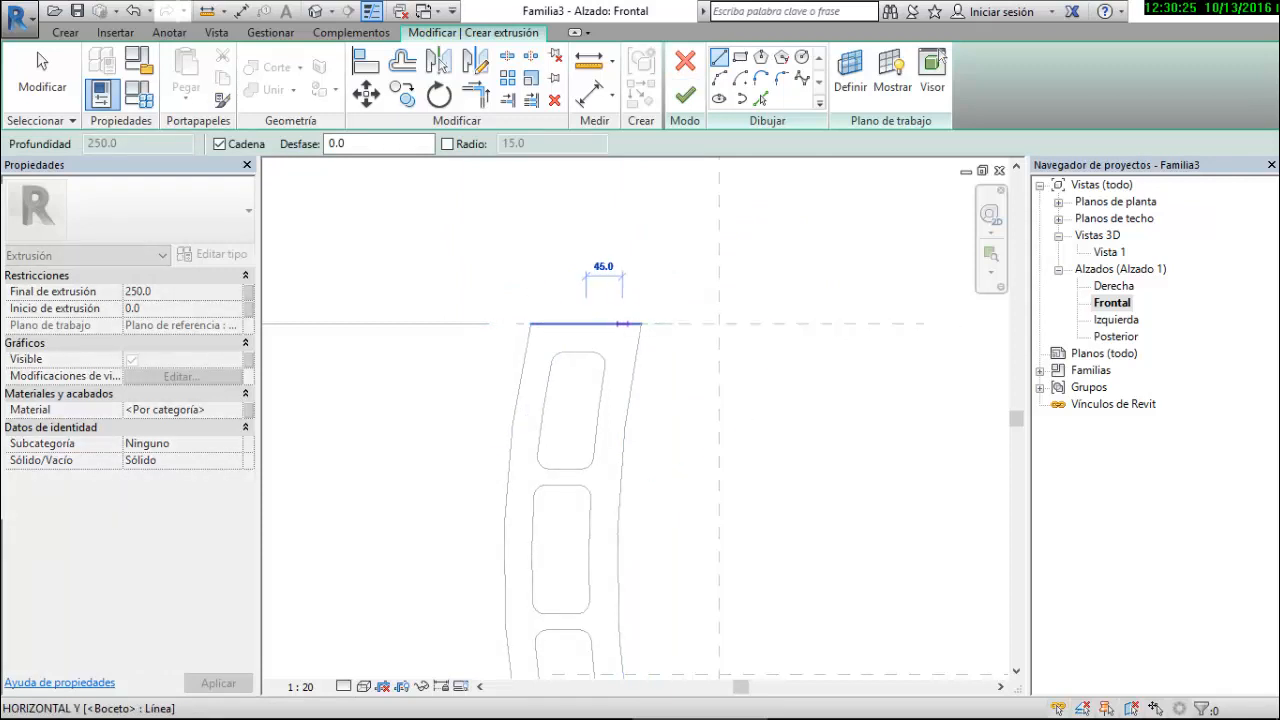
pyautogui.scroll(3, 656, 323)
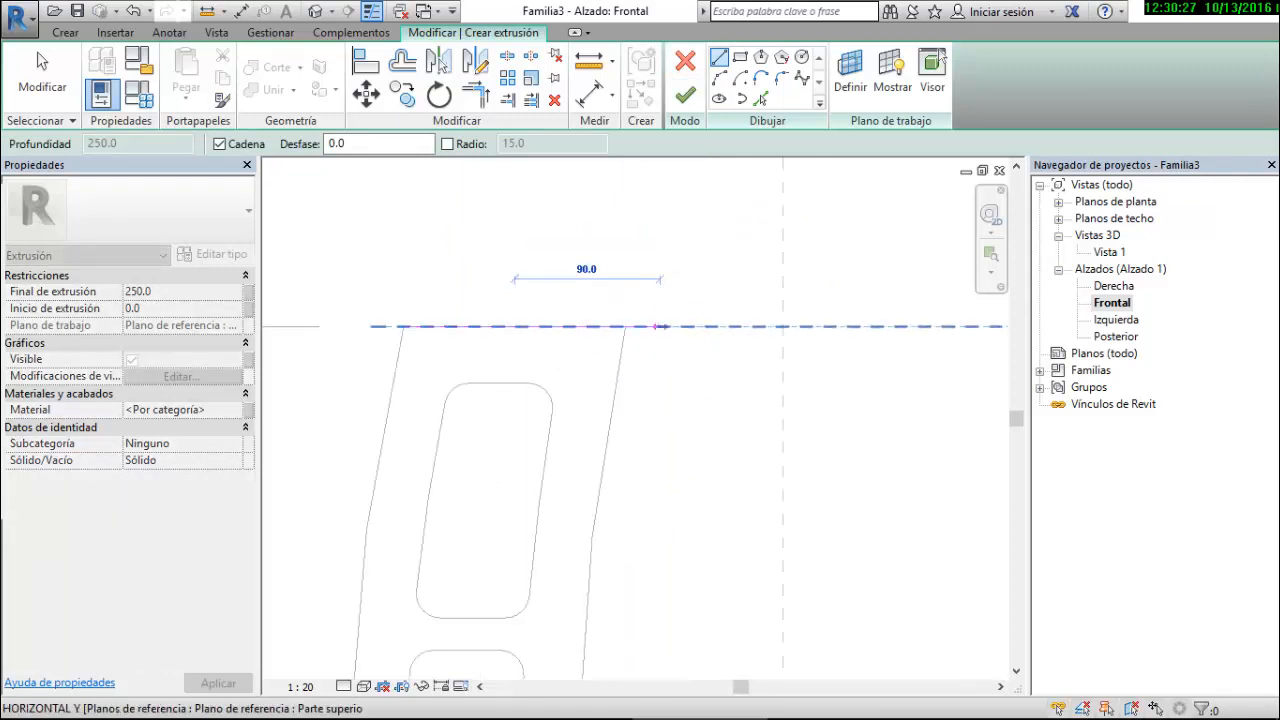
pyautogui.click(656, 325)
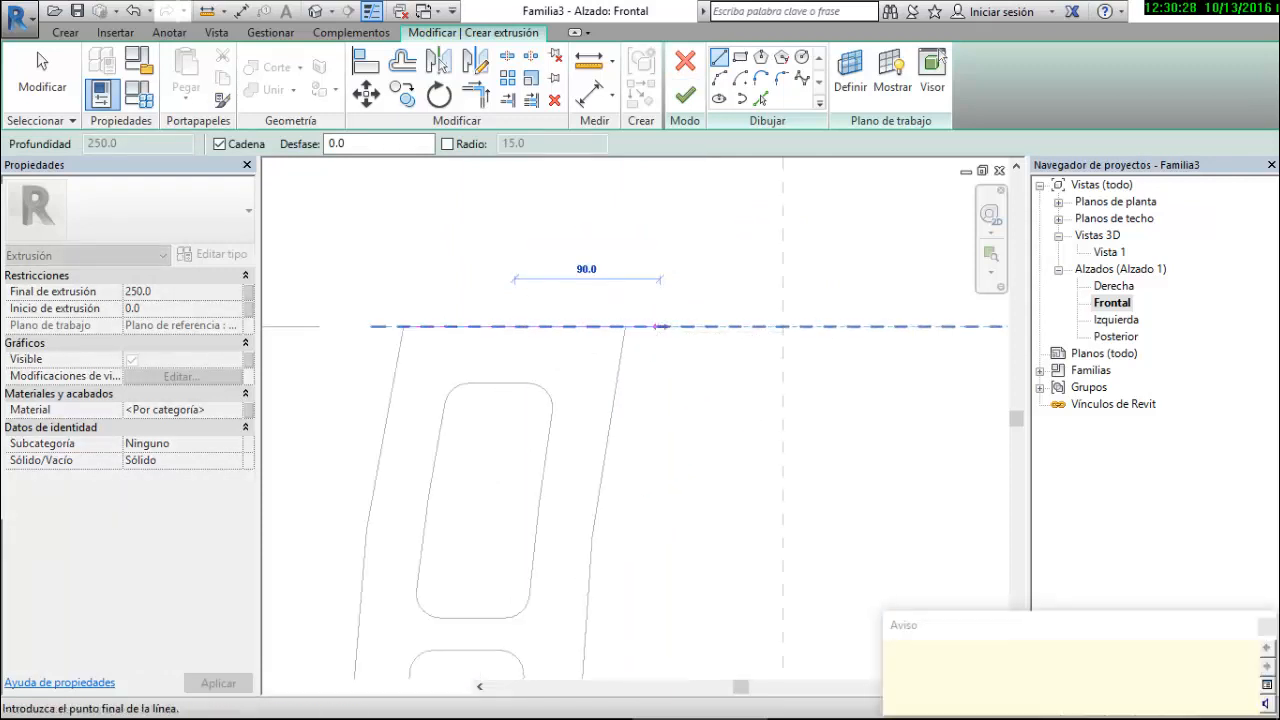
pyautogui.press('Escape')
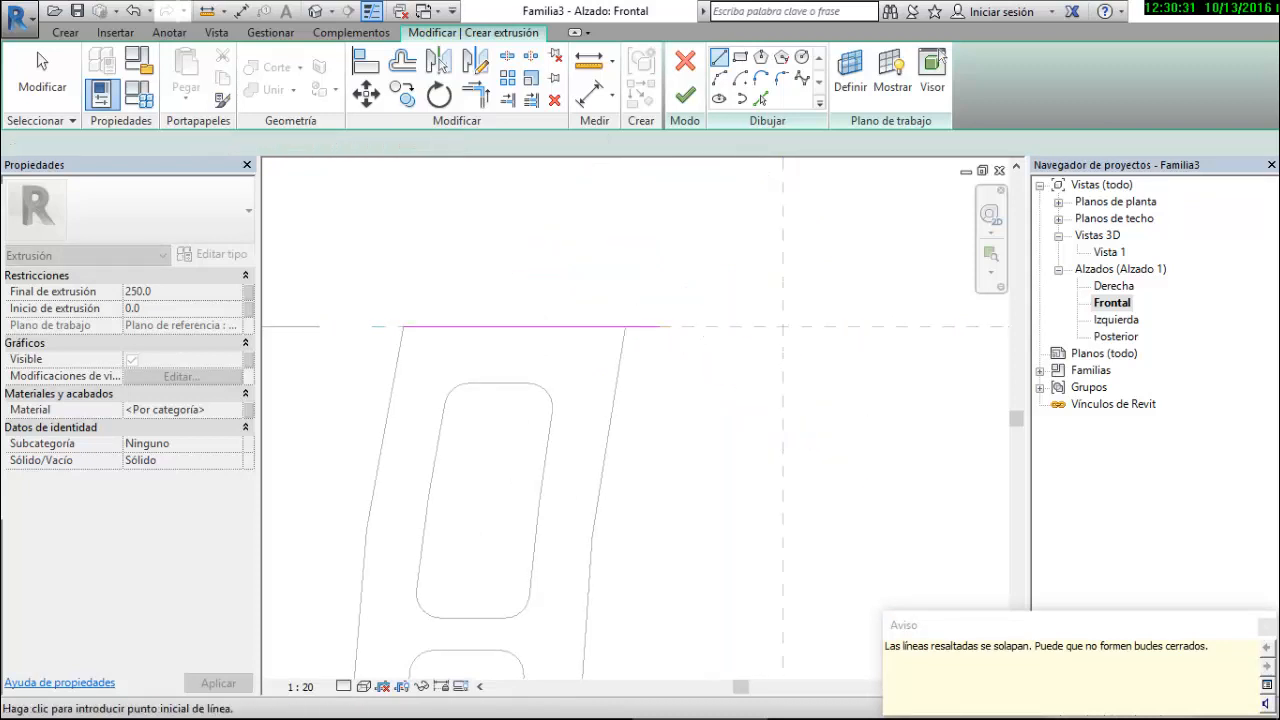
pyautogui.press('Escape')
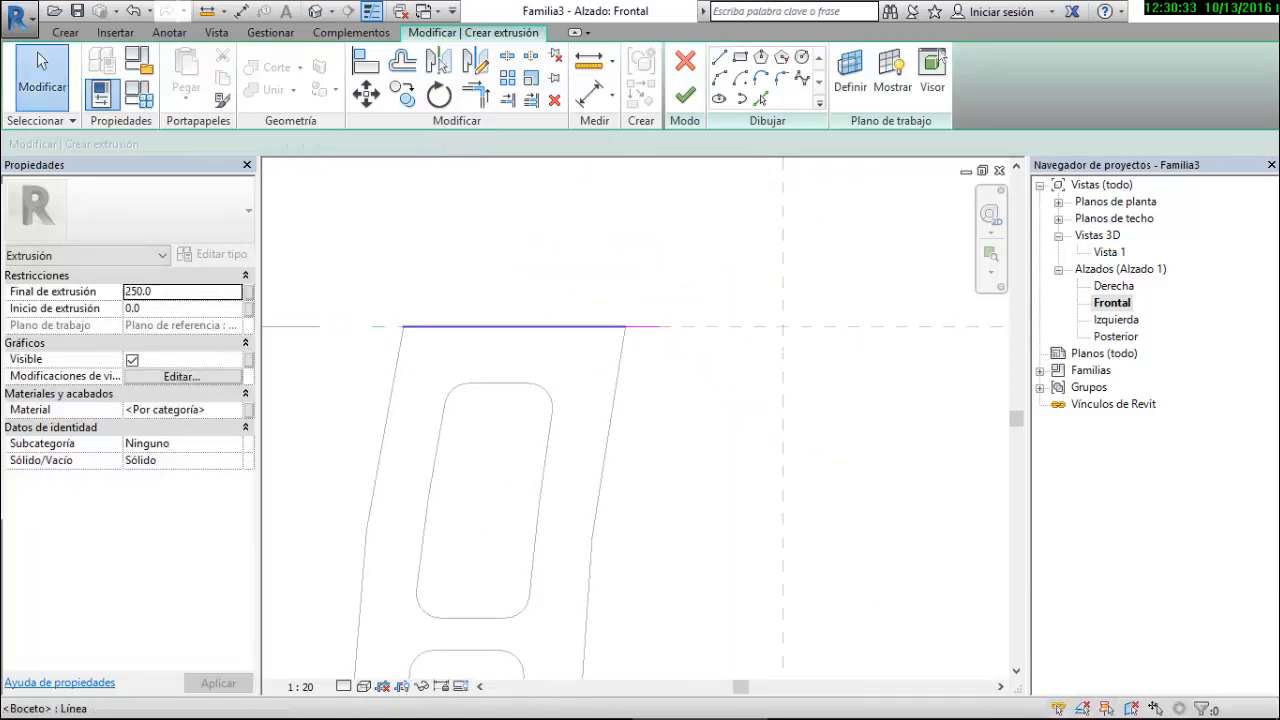
# Delete the full-width line along the post's top edge and draw a 90 long line from its midpoint, opposite the existing 90 line
pyautogui.click(451, 326)
pyautogui.press('Escape')
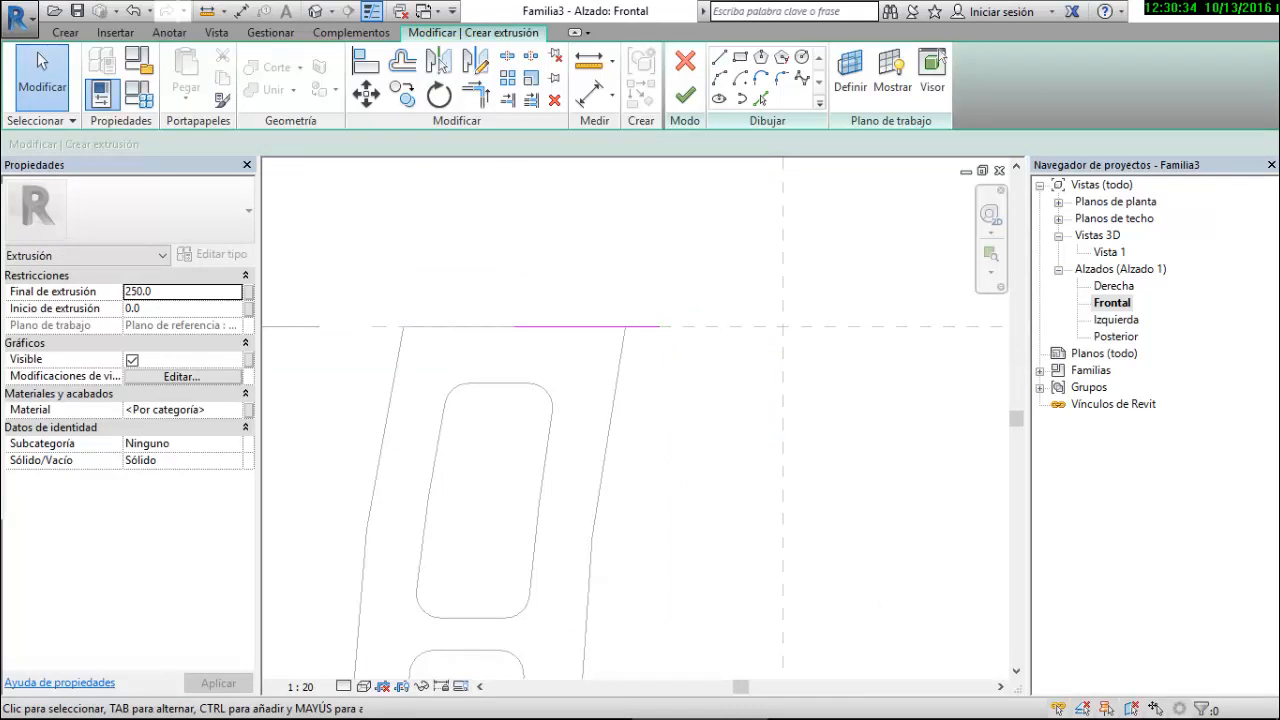
pyautogui.click(719, 57)
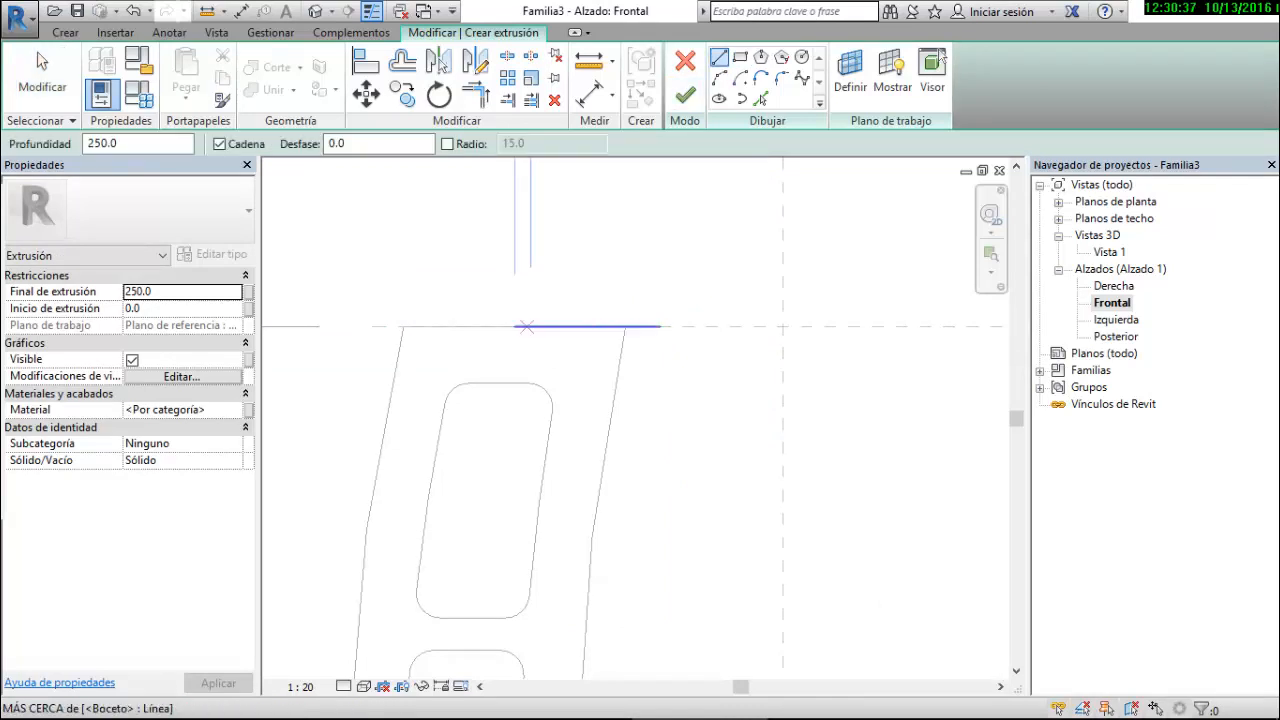
pyautogui.click(514, 326)
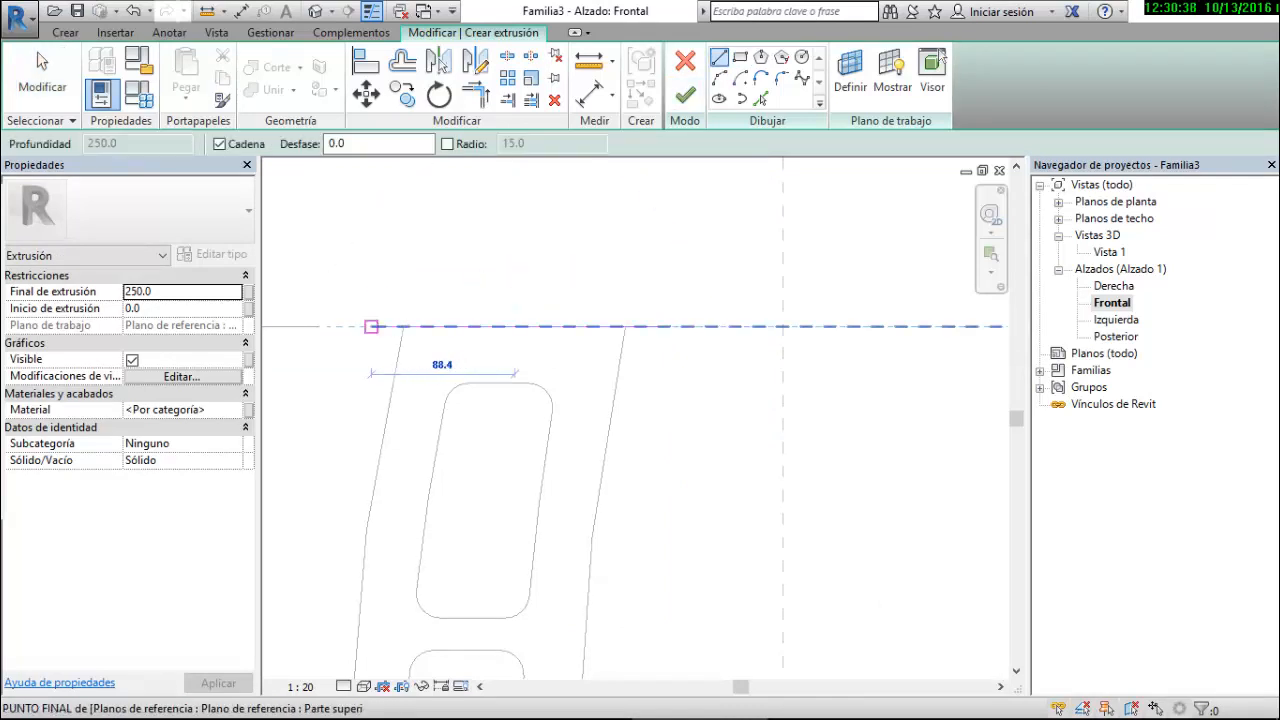
pyautogui.write('90')
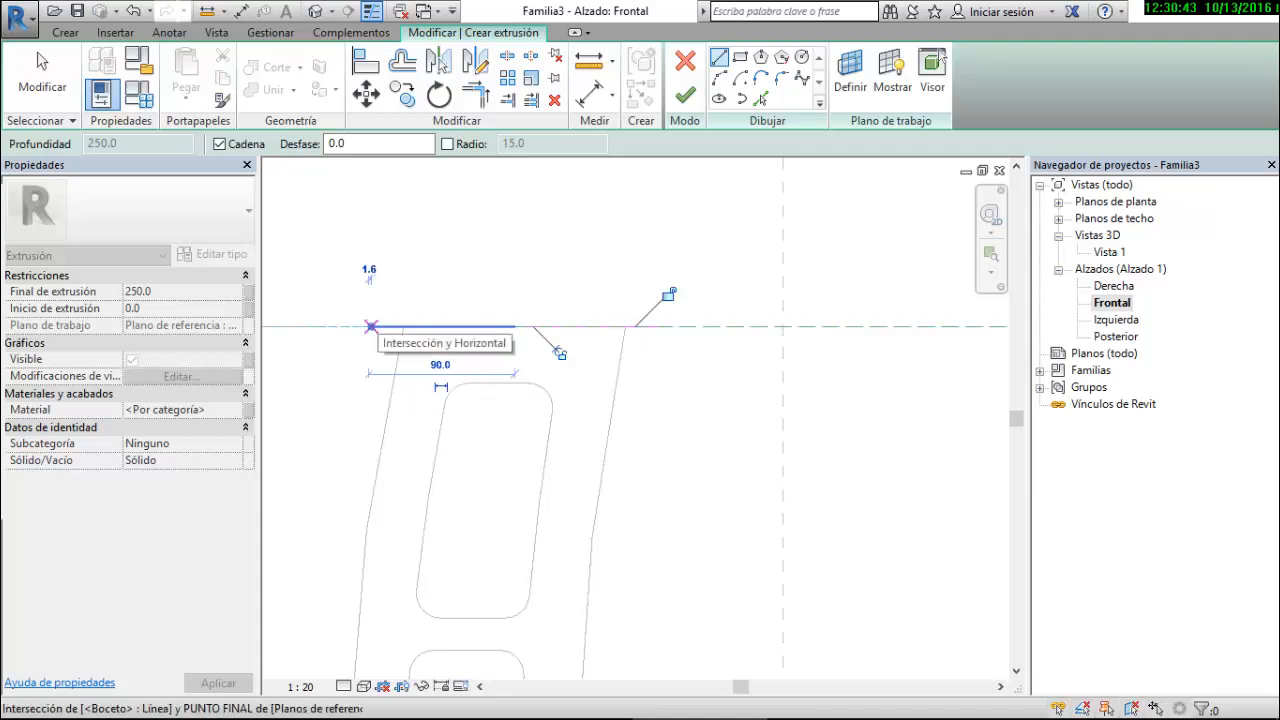
pyautogui.press('Escape')
pyautogui.press('Escape')
# Offset a copy of both 90 long sketch lines upward by 10
pyautogui.press('o')
pyautogui.press('f')
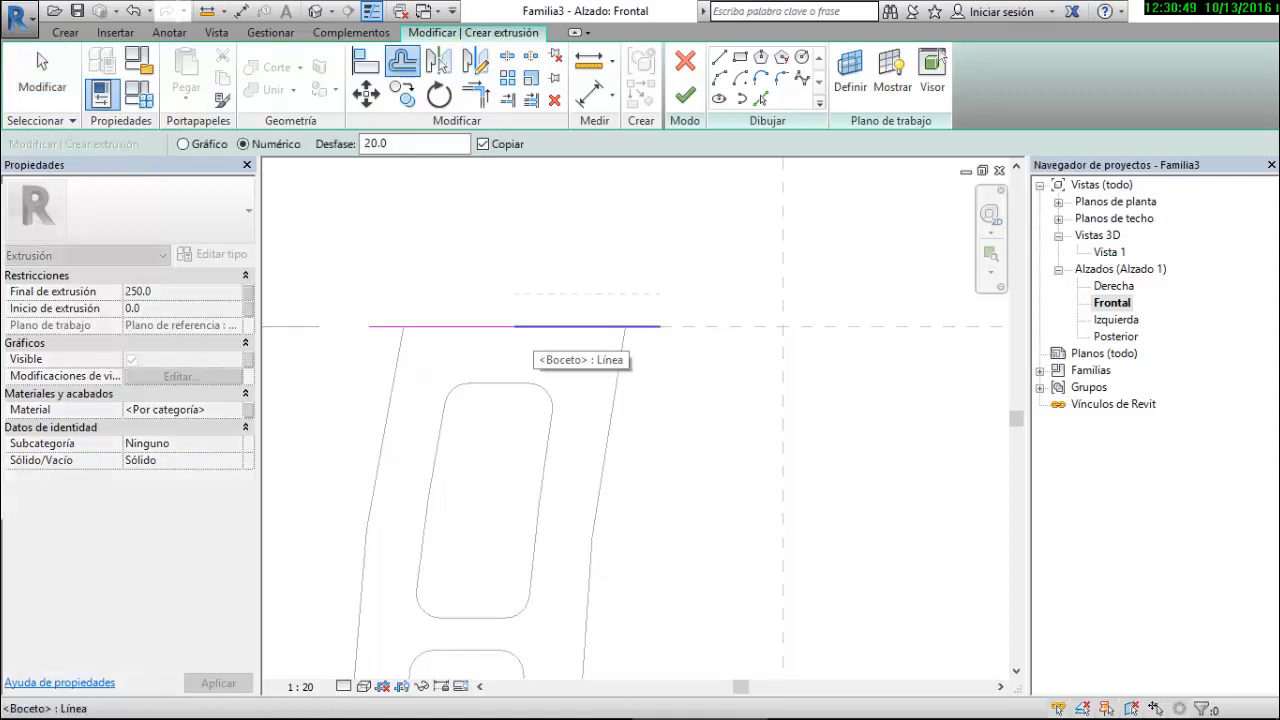
pyautogui.doubleClick(400, 143)
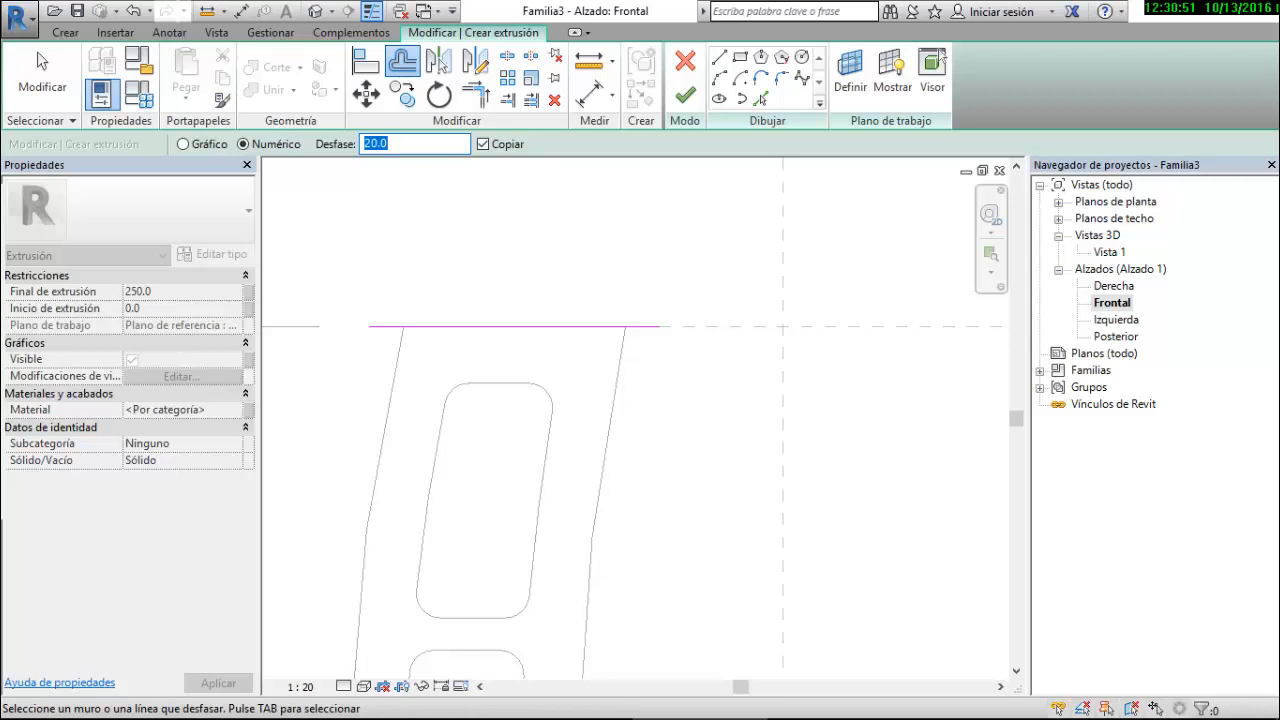
pyautogui.write('10.0')
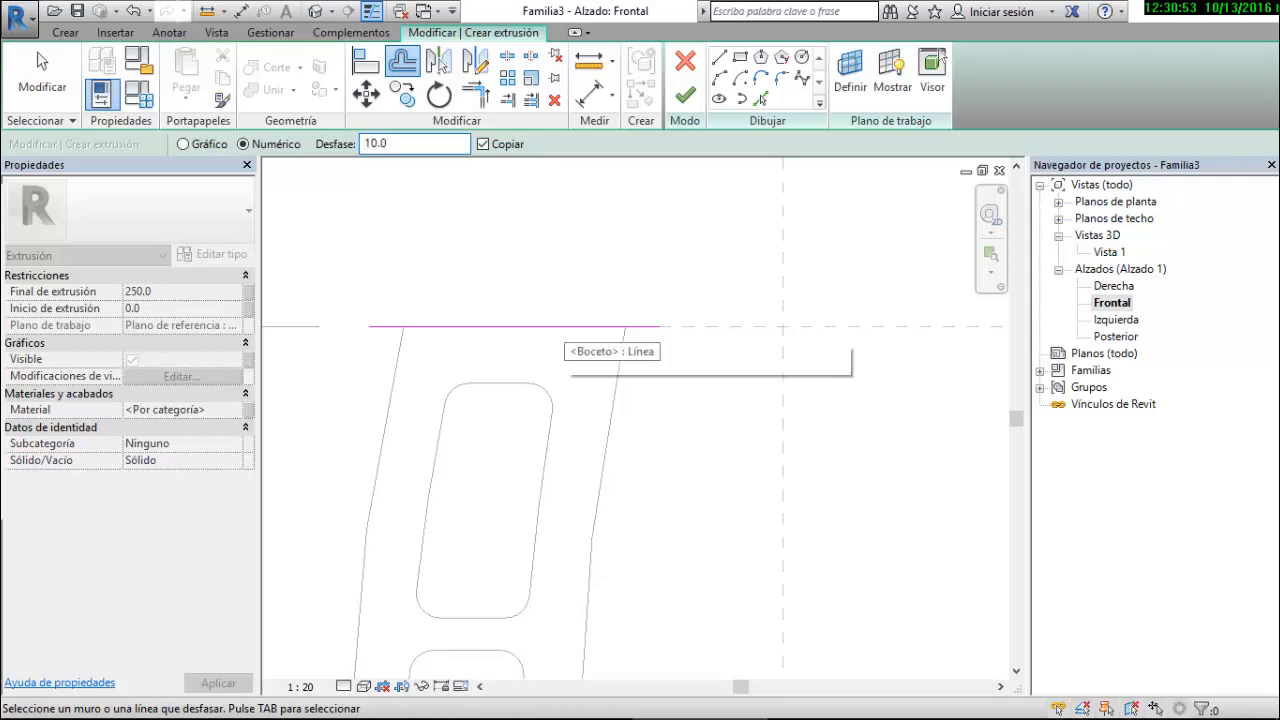
pyautogui.click(587, 322)
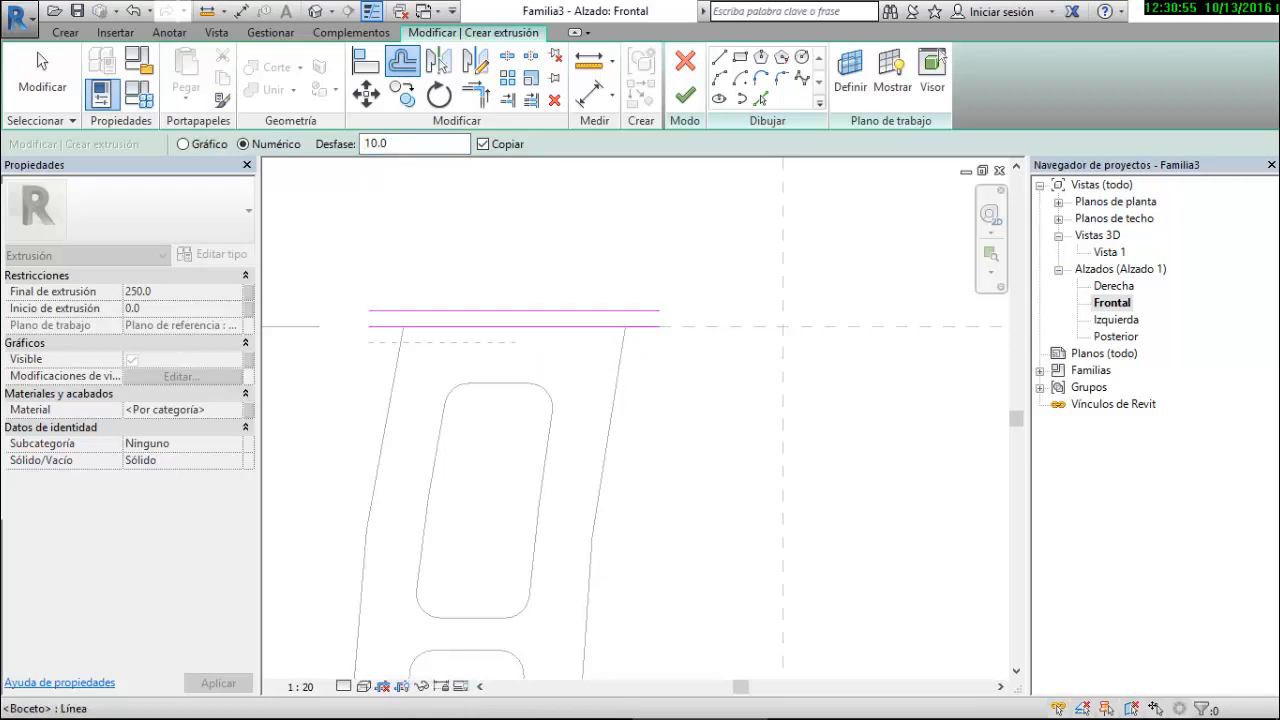
pyautogui.press('Escape')
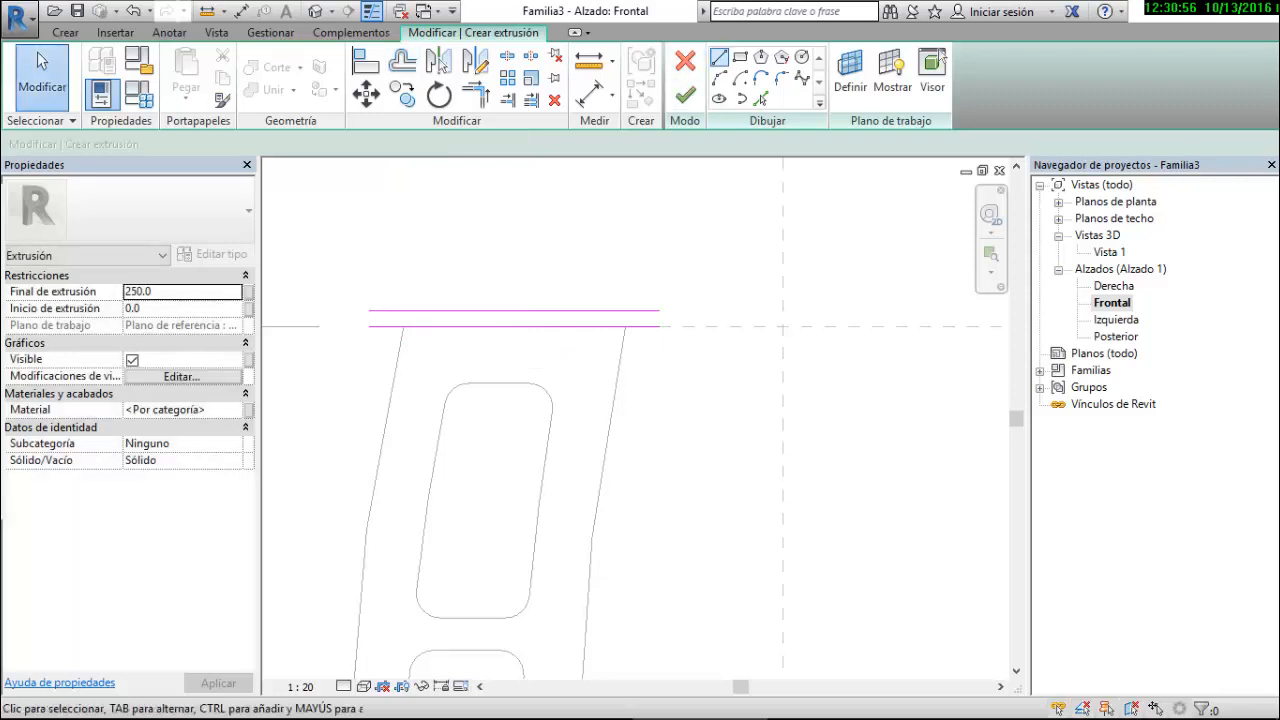
# Close both ends of the offset lines with short vertical lines and finish the extrusion sketch
pyautogui.click(660, 310)
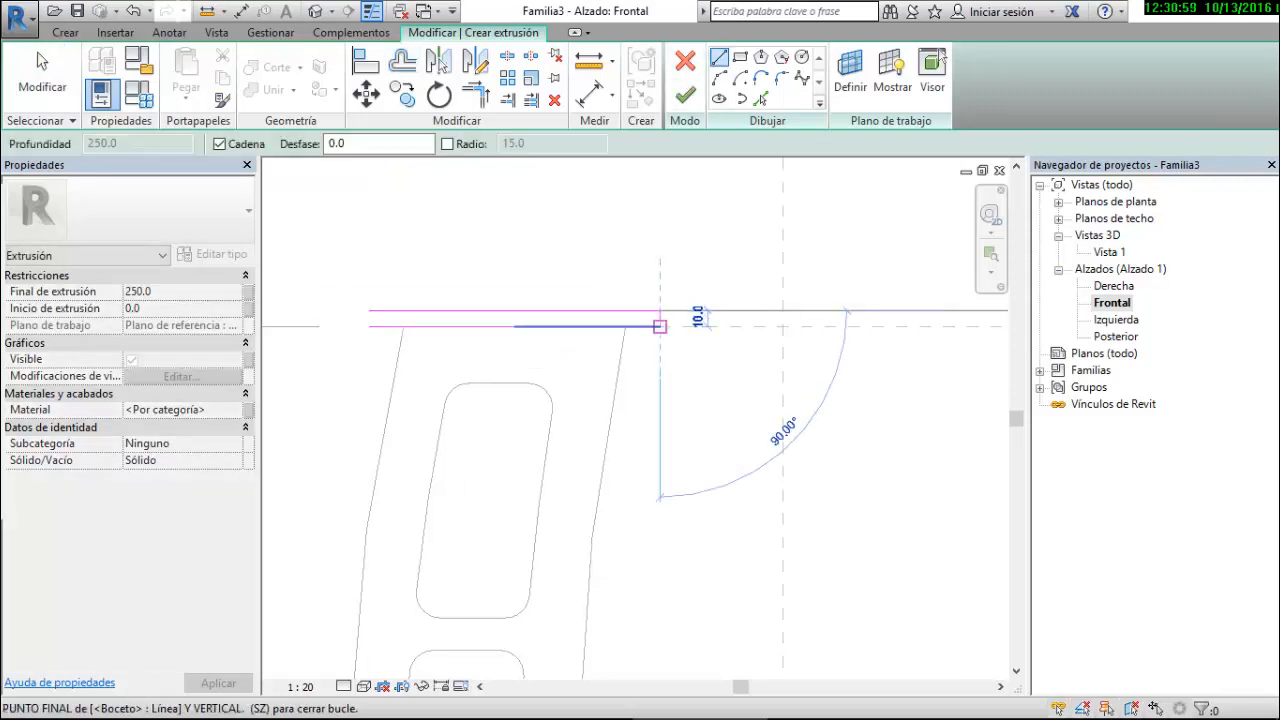
pyautogui.click(660, 326)
pyautogui.click(368, 310)
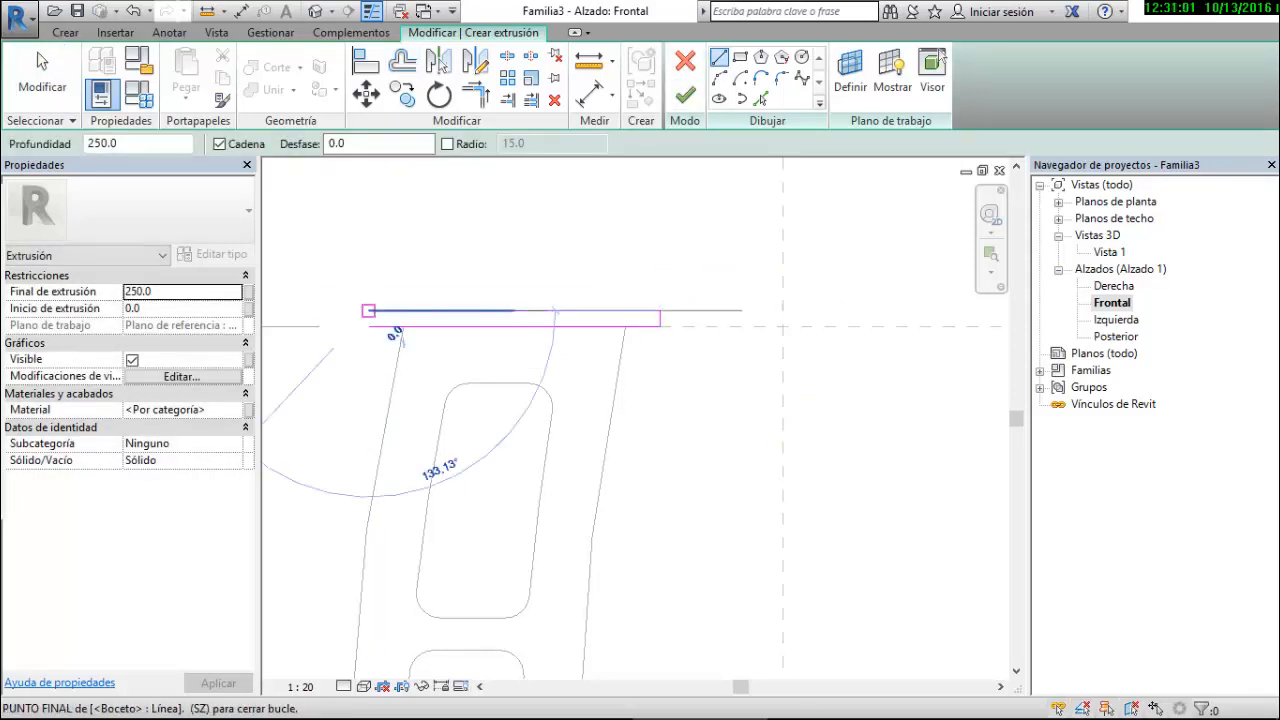
pyautogui.click(368, 326)
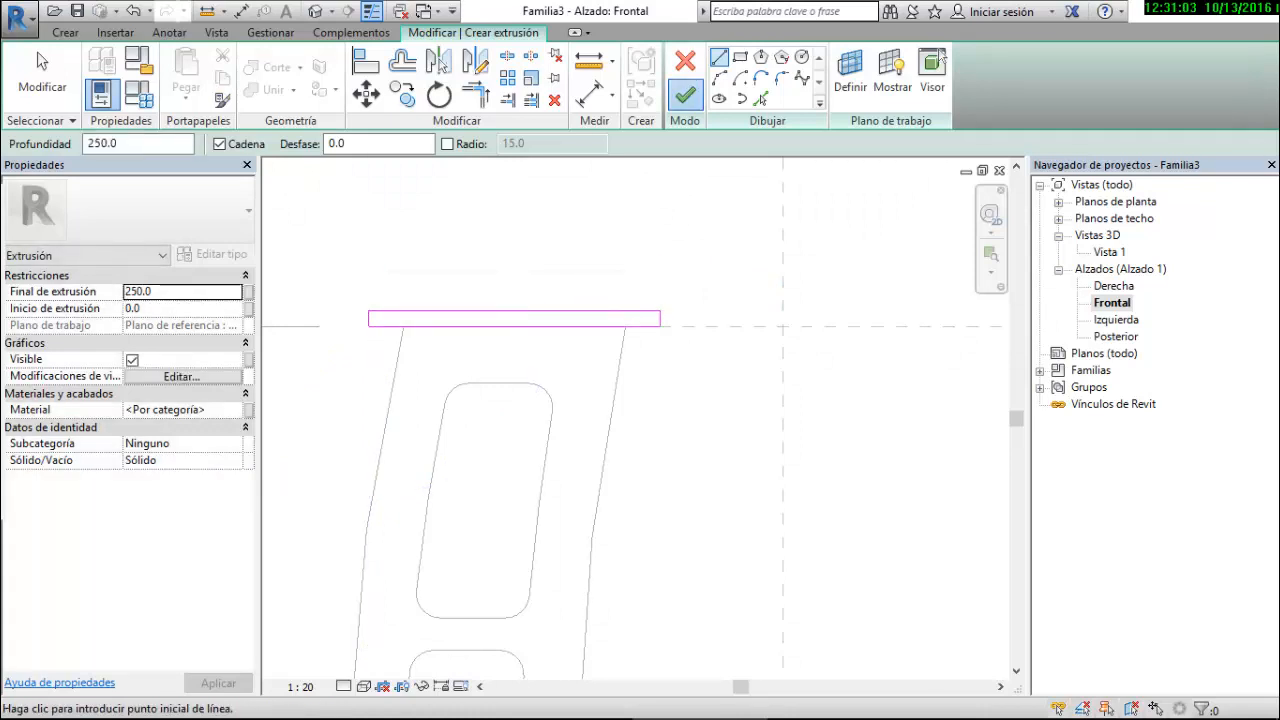
pyautogui.click(685, 95)
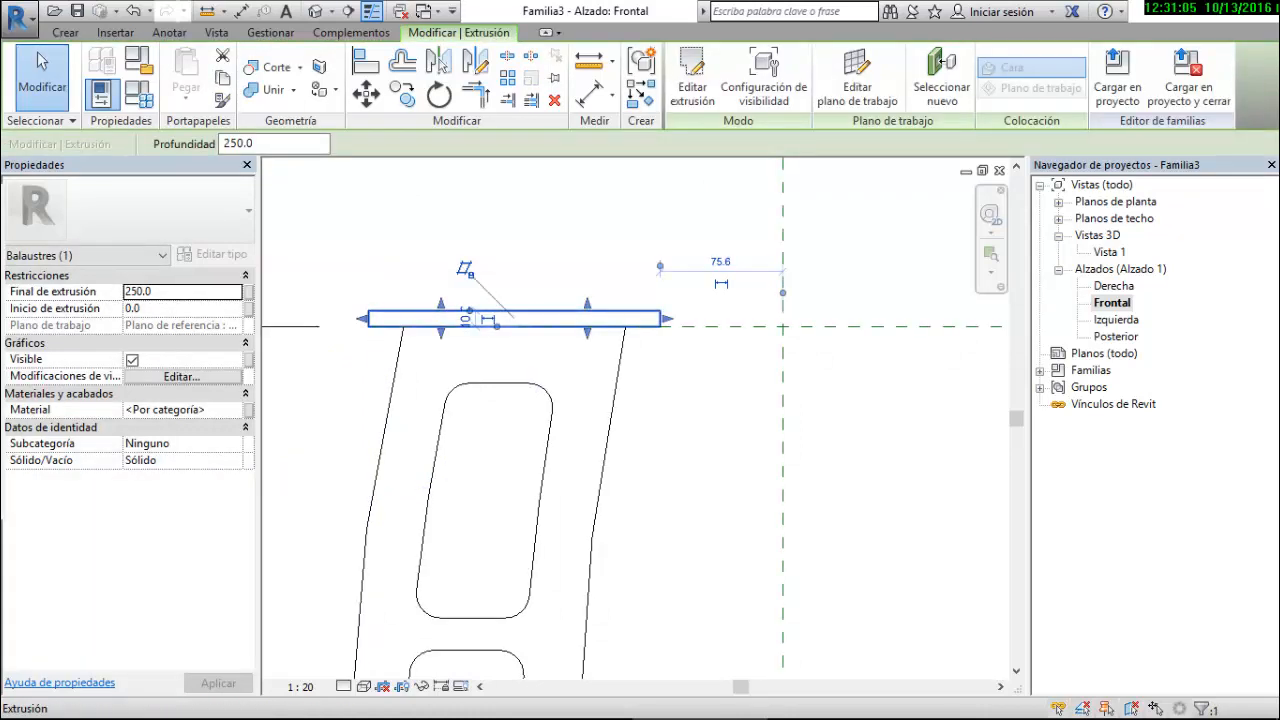
# Set the top plate's extrusion end to 50 and its start to -50
pyautogui.doubleClick(138, 291)
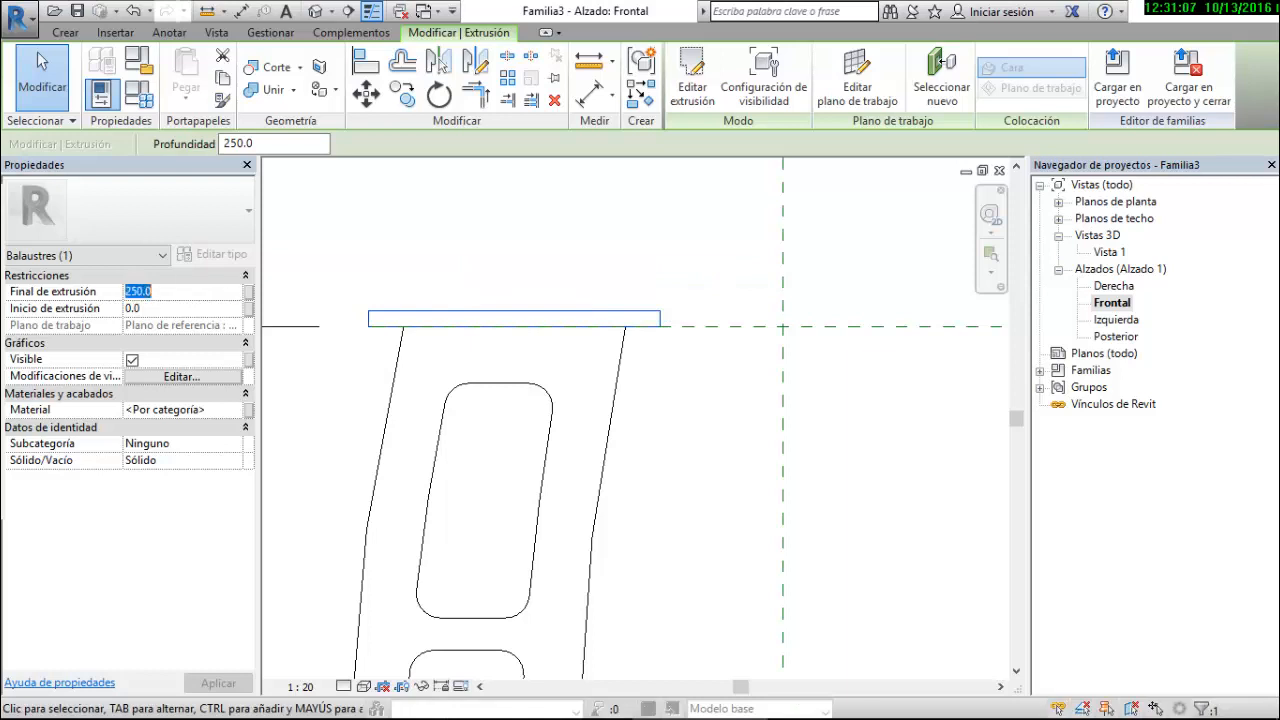
pyautogui.write('50')
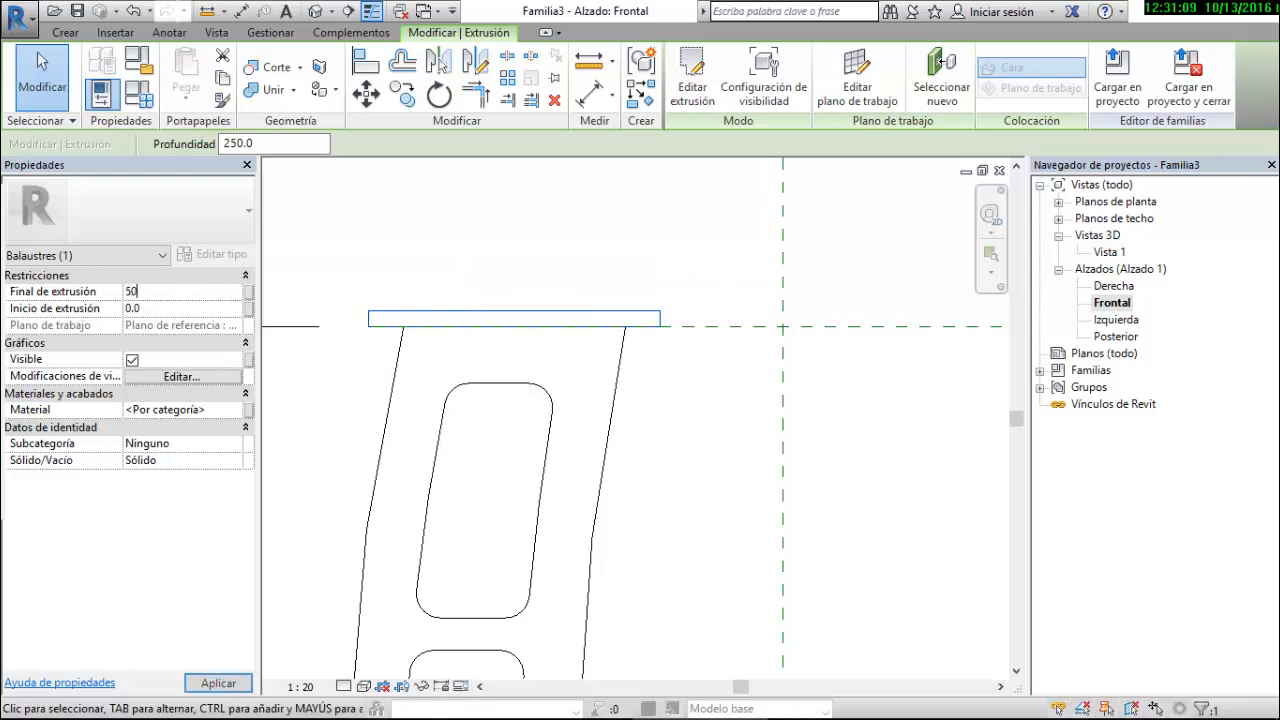
pyautogui.press('Tab')
pyautogui.write('-50')
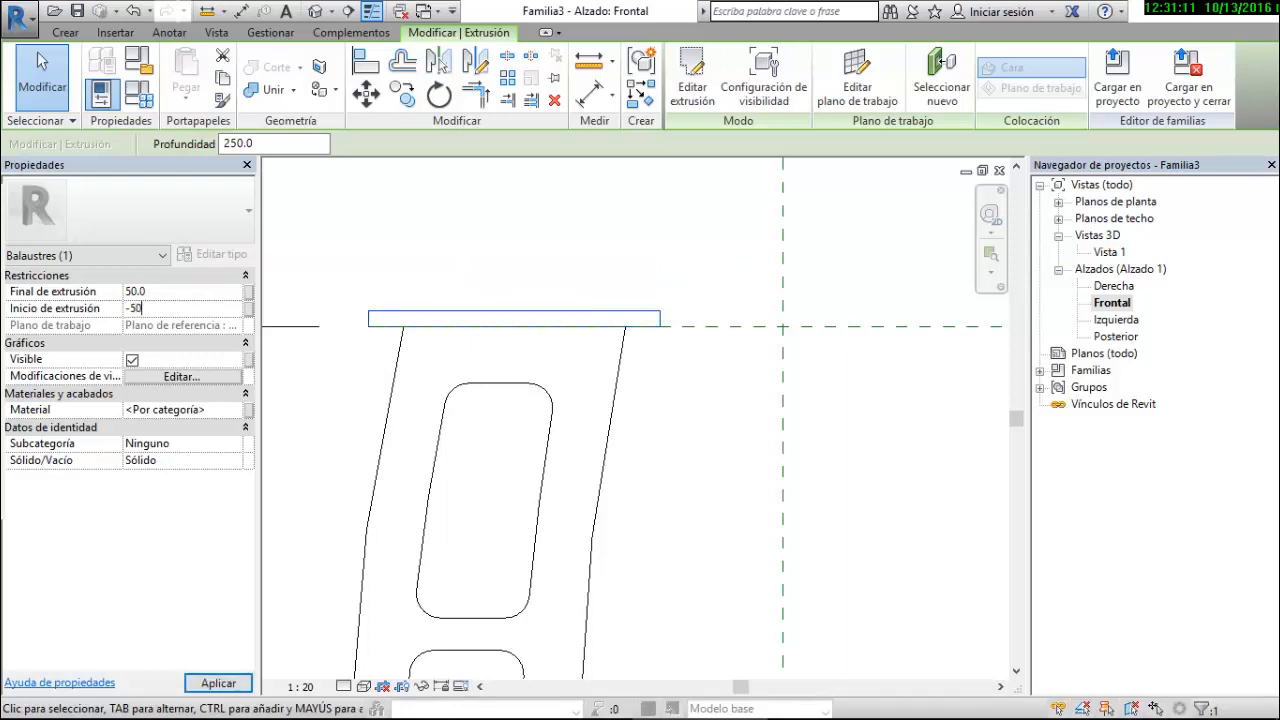
pyautogui.press('Return')
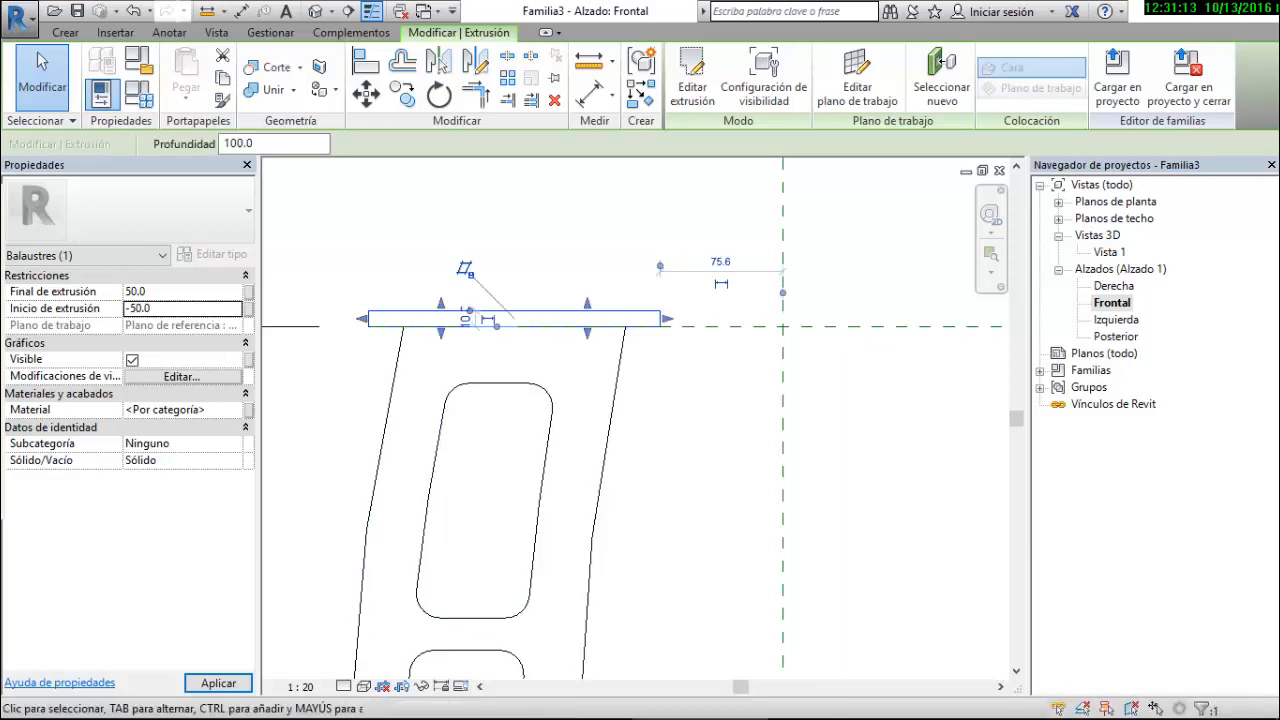
# In the 3D view Vista 1, join the post's geometry with the L-shaped base piece and with the top plate
pyautogui.doubleClick(1109, 252)
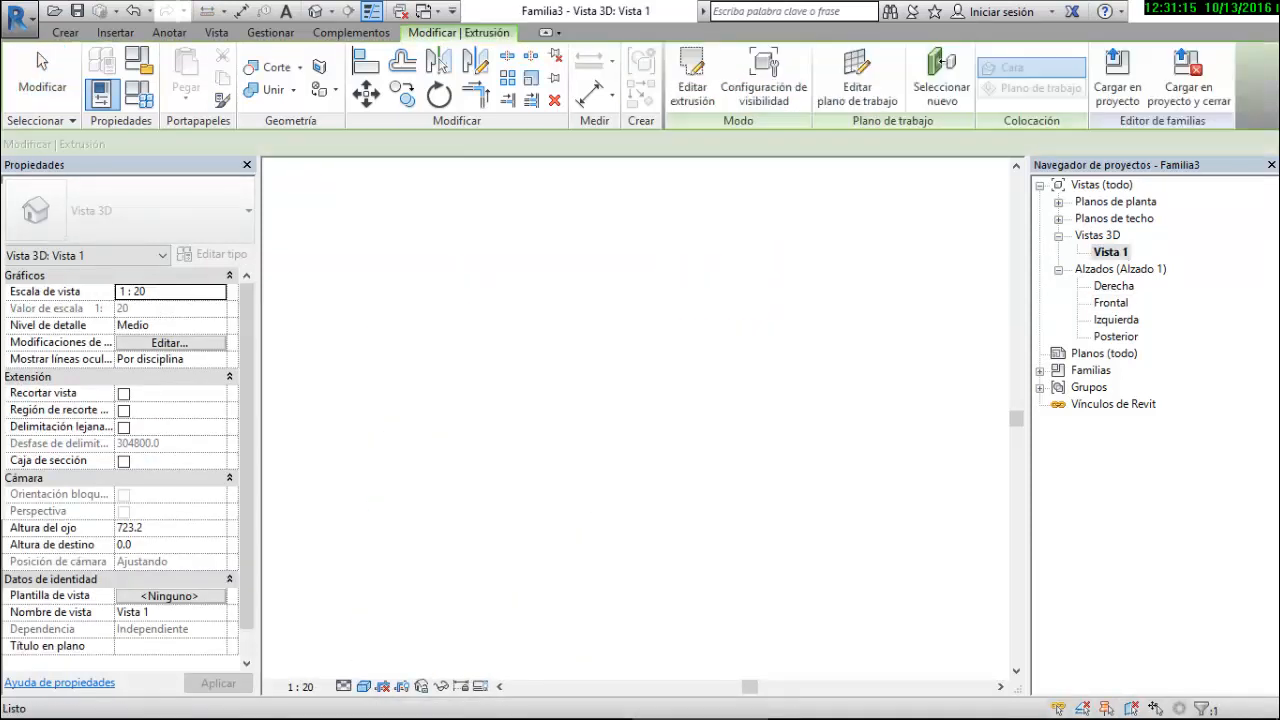
pyautogui.press('Escape')
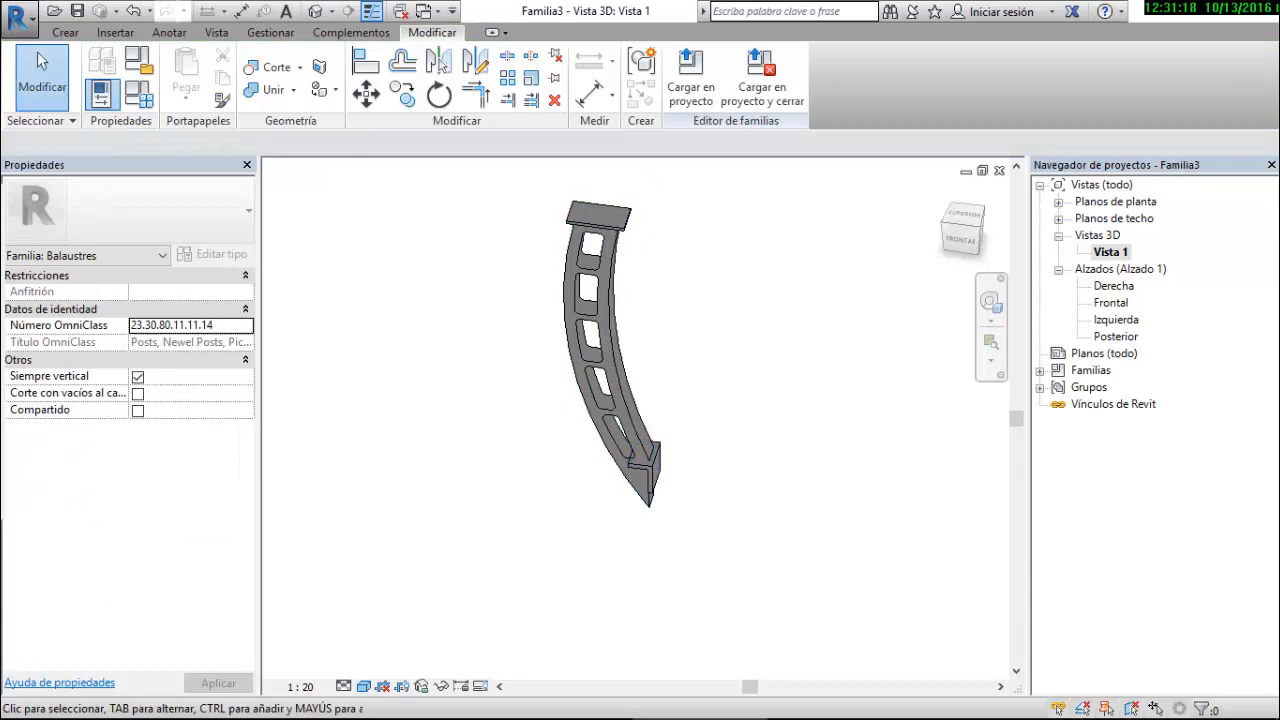
pyautogui.click(265, 89)
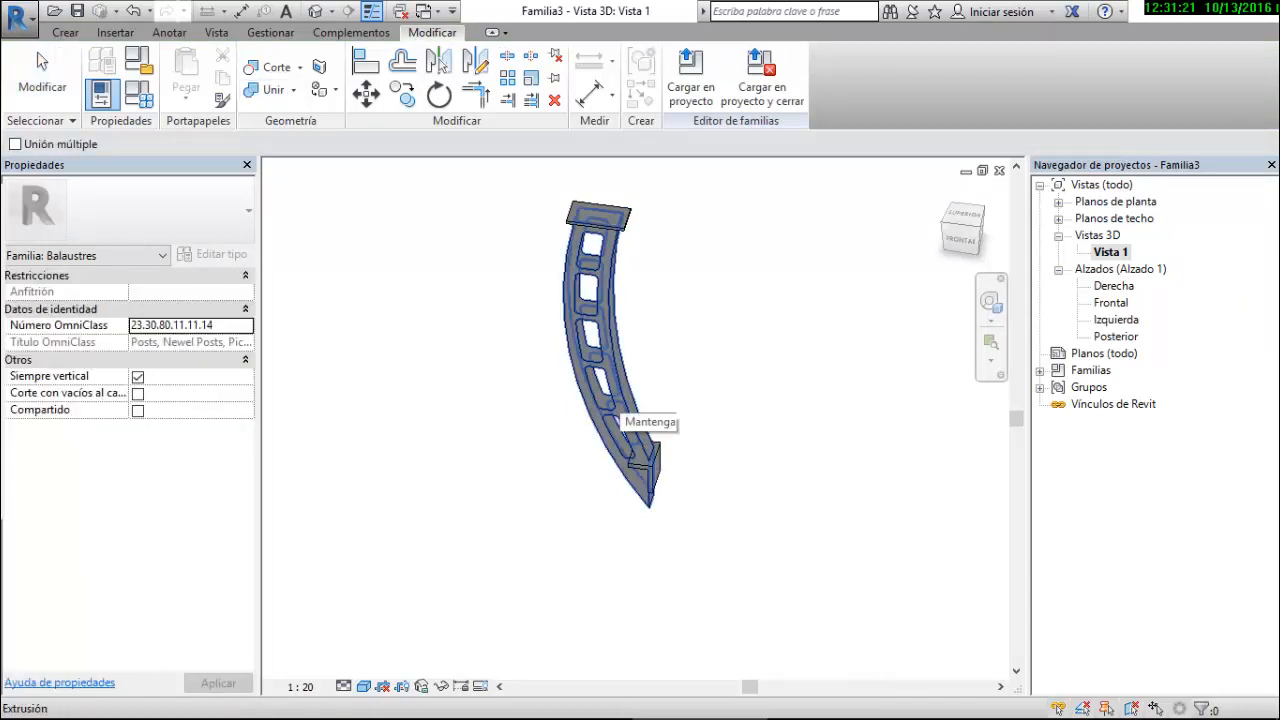
pyautogui.click(612, 410)
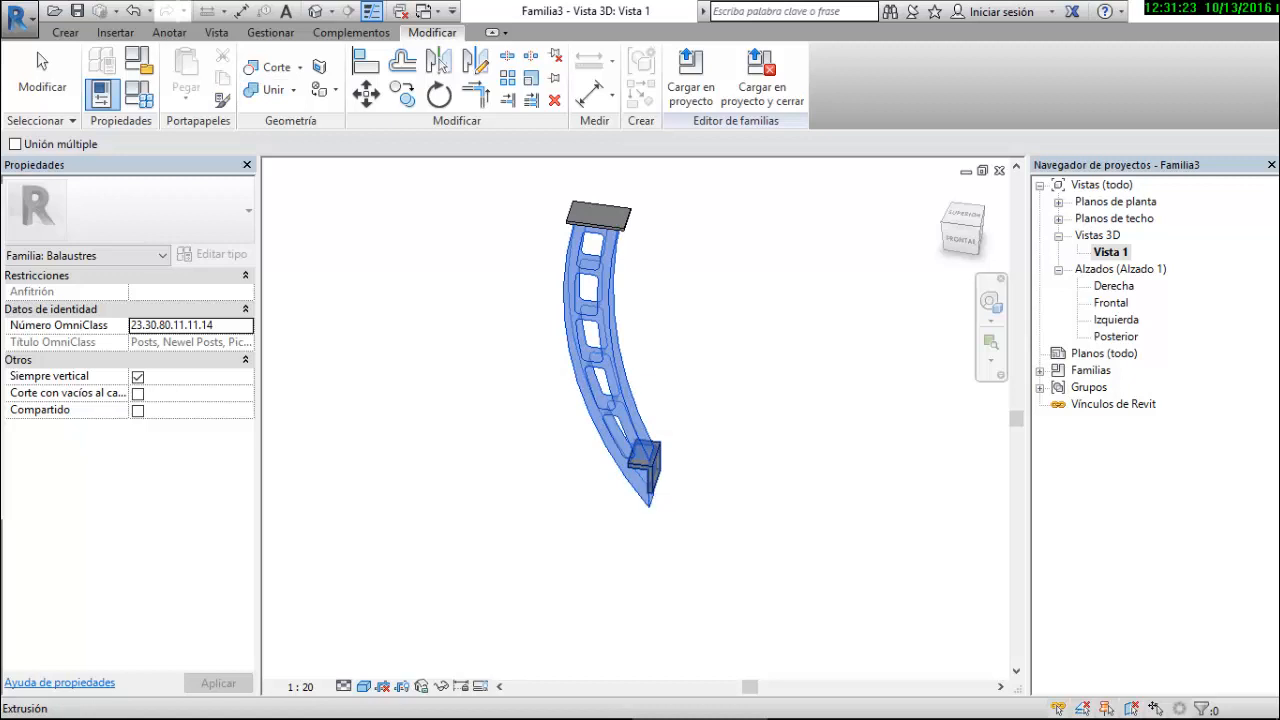
pyautogui.click(645, 465)
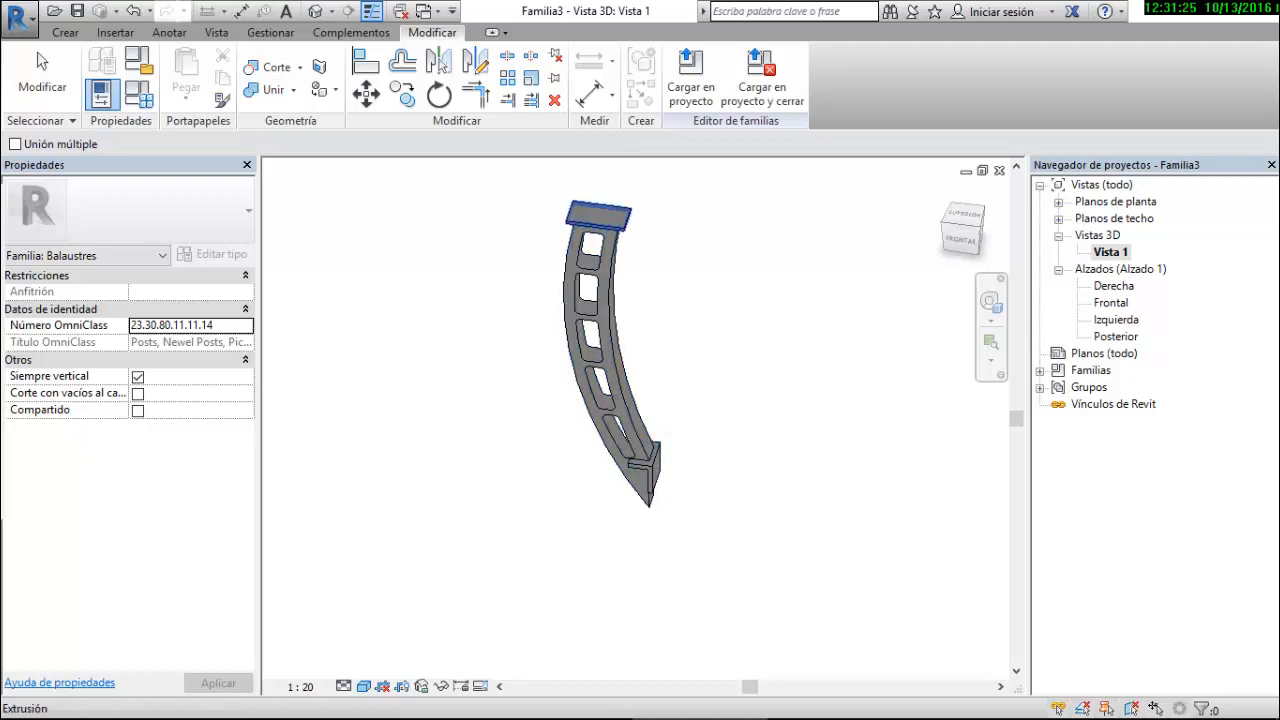
pyautogui.click(599, 216)
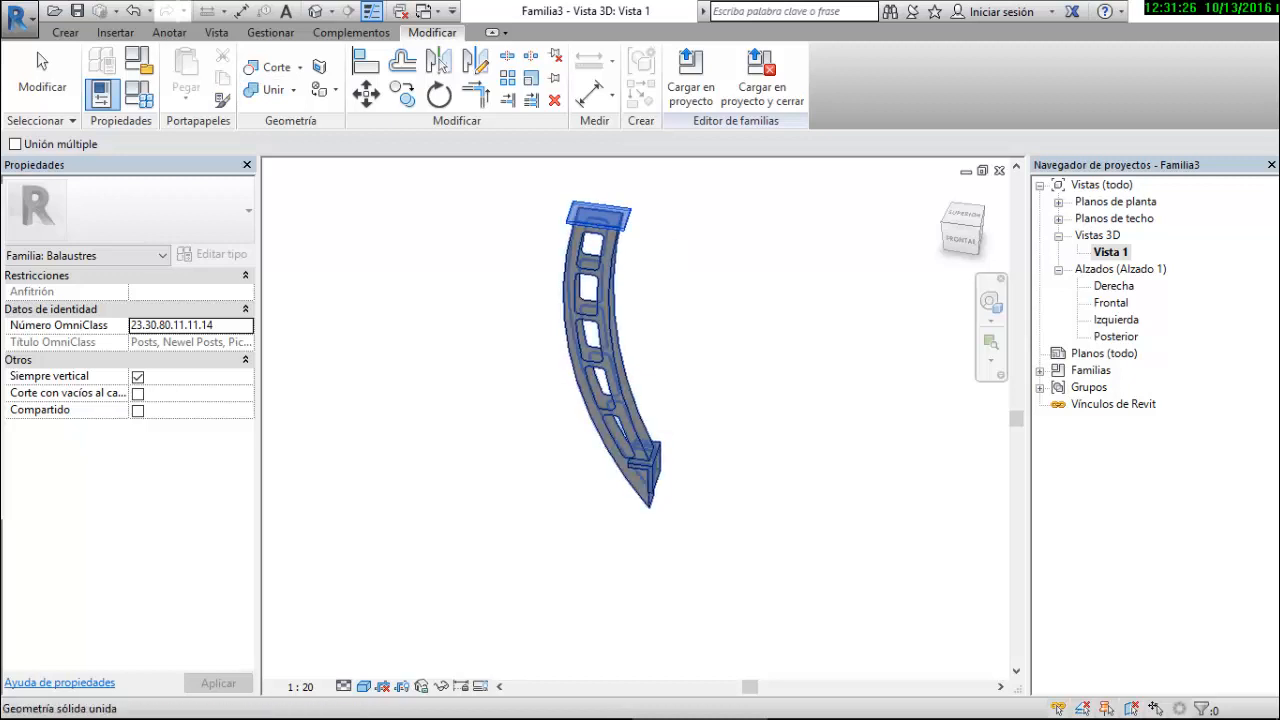
pyautogui.click(606, 236)
pyautogui.press('Escape')
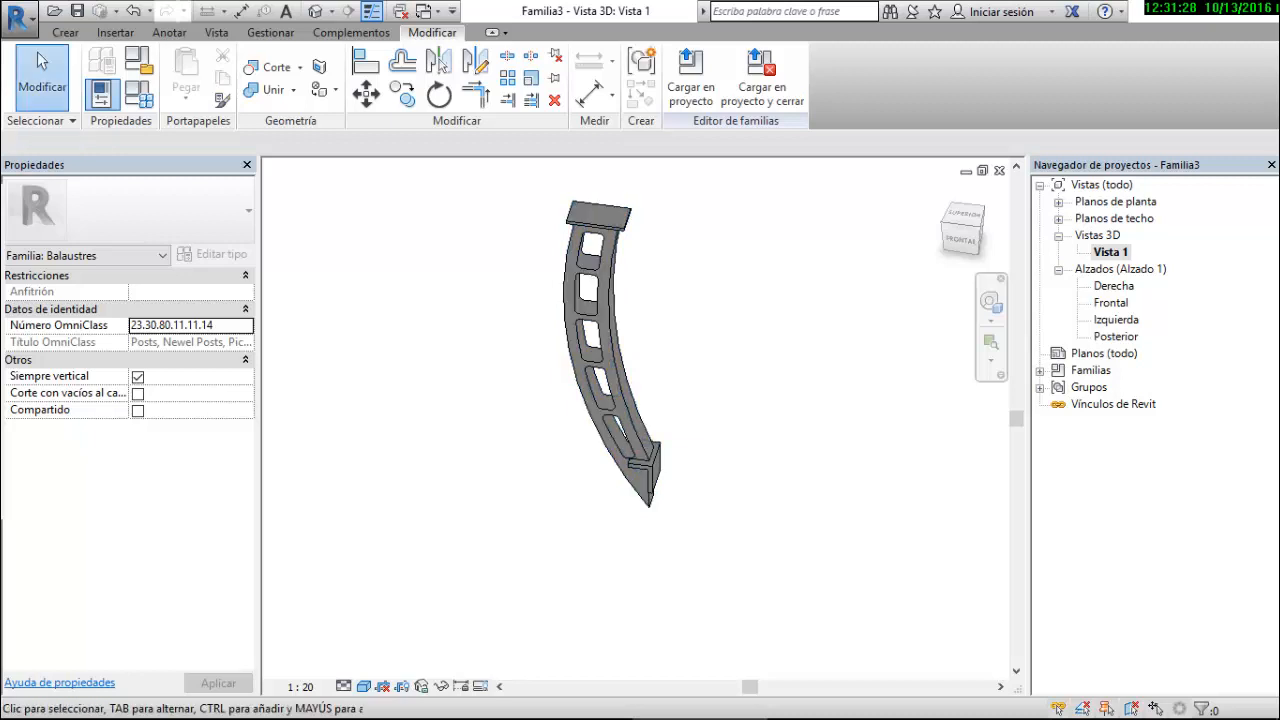
# Return to the Frontal elevation with the whole post in view and begin saving the family under a new name
pyautogui.doubleClick(1111, 302)
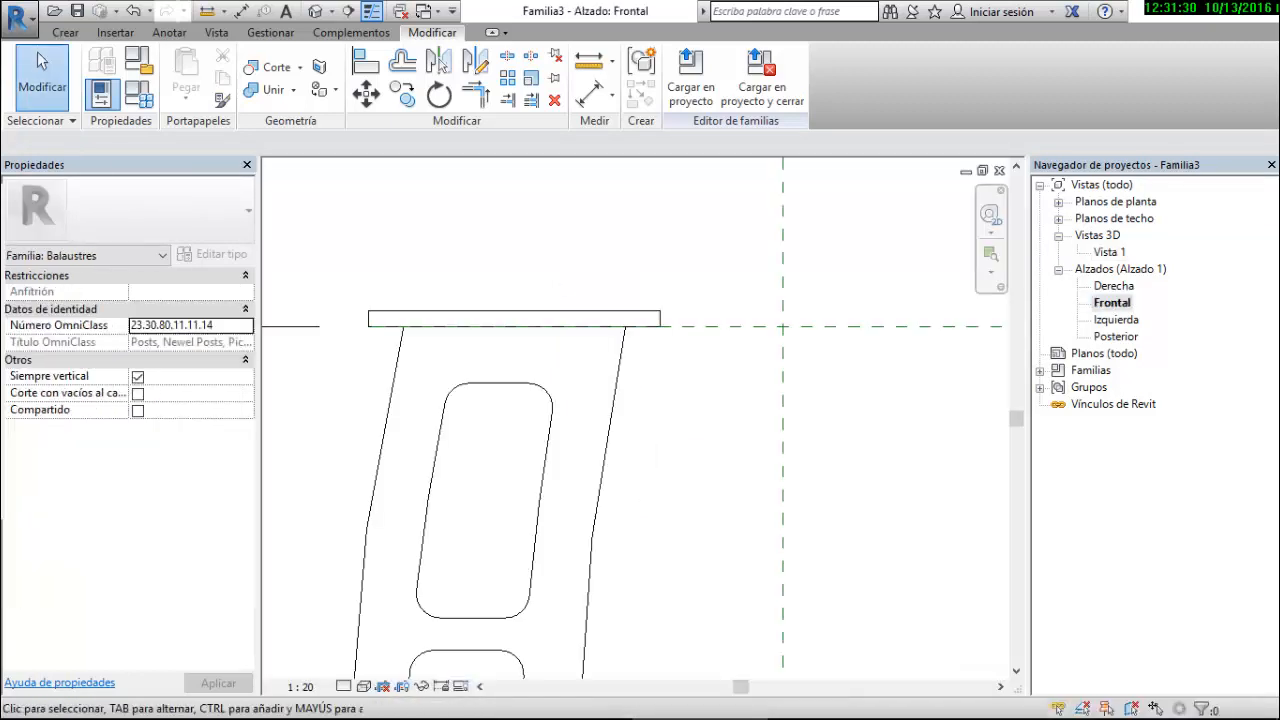
pyautogui.scroll(-2, 482, 328)
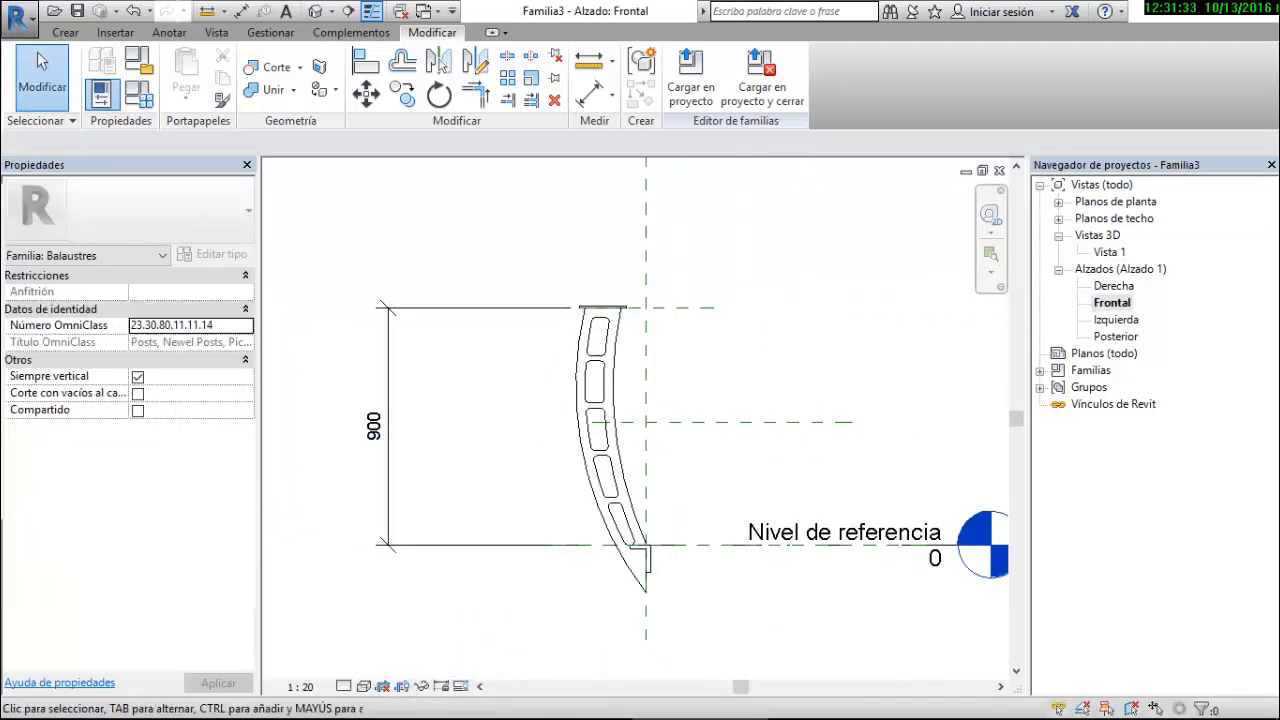
pyautogui.scroll(-1, 572, 310)
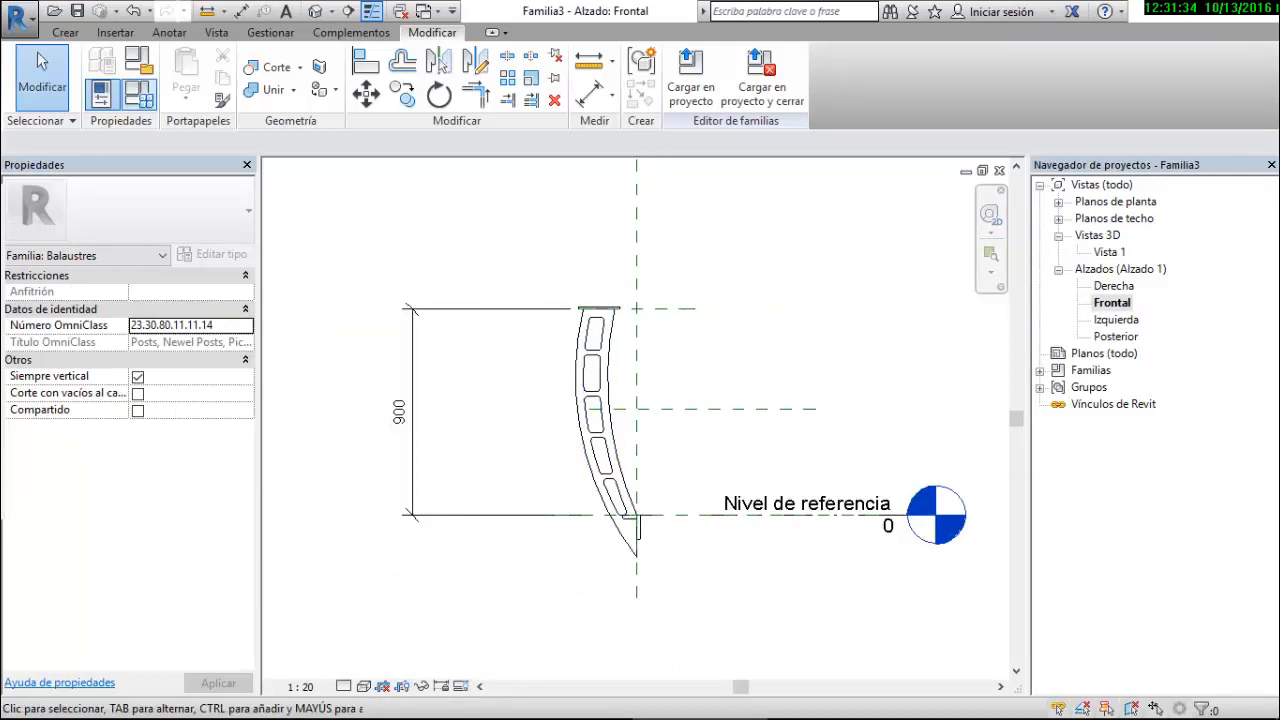
pyautogui.click(18, 16)
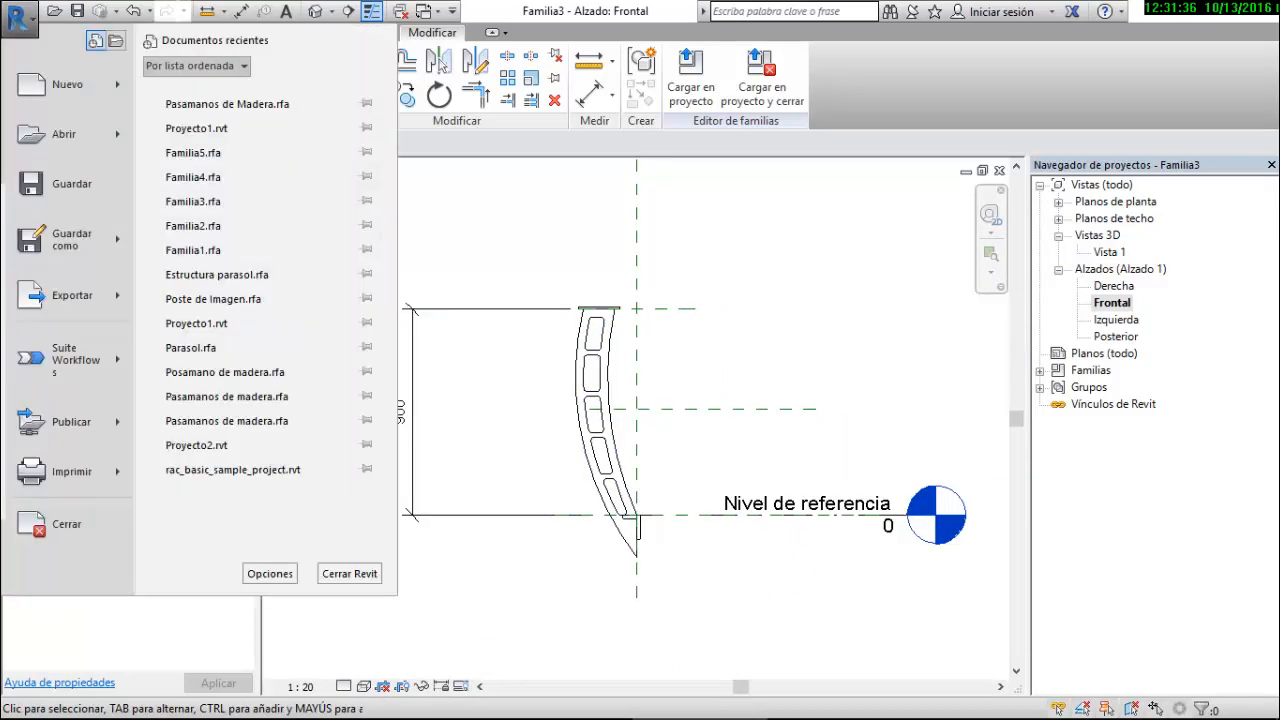
pyautogui.moveTo(70, 240)
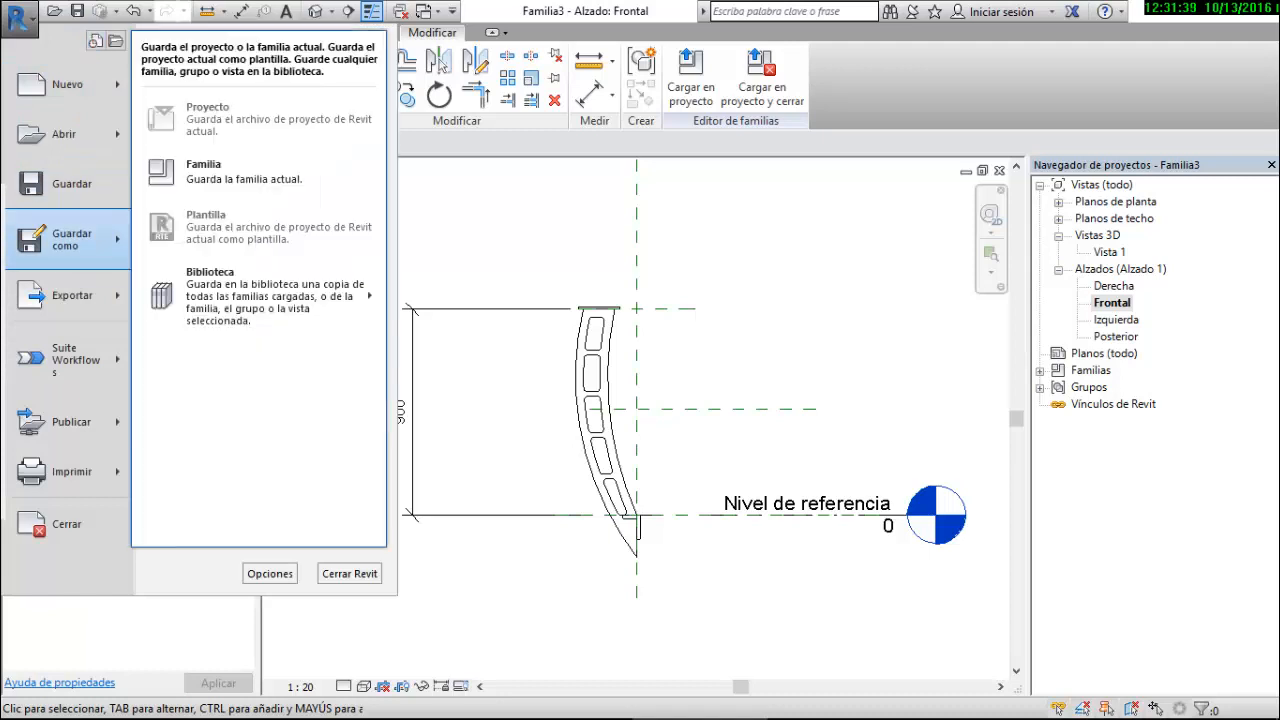
pyautogui.click(203, 171)
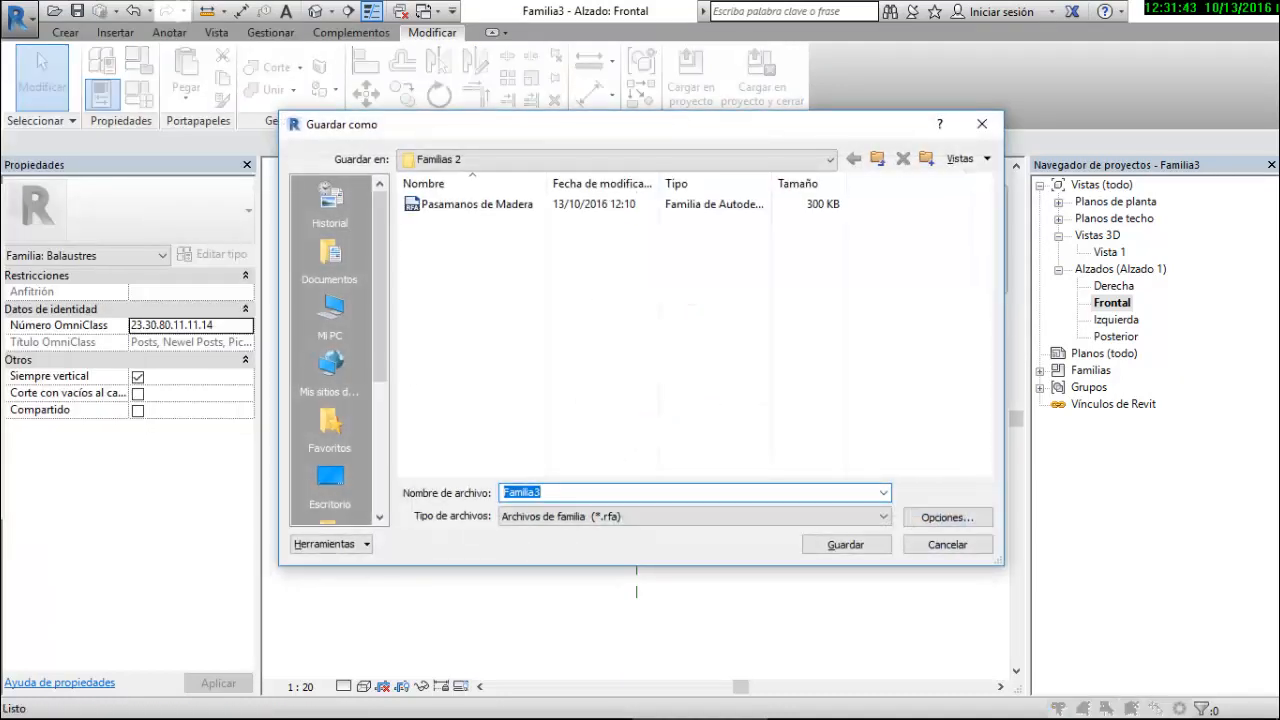
pyautogui.write('Poste de imagen')
pyautogui.press('Down')
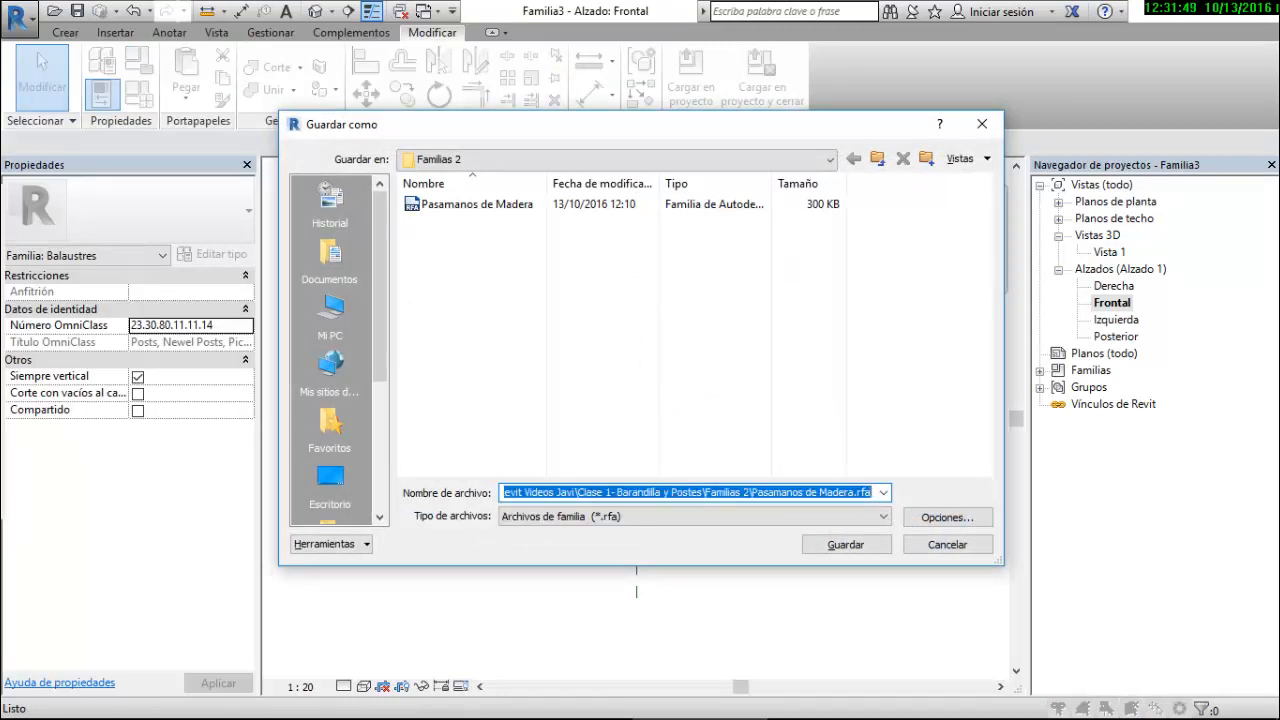
pyautogui.moveTo(871, 492); pyautogui.dragTo(504, 492)
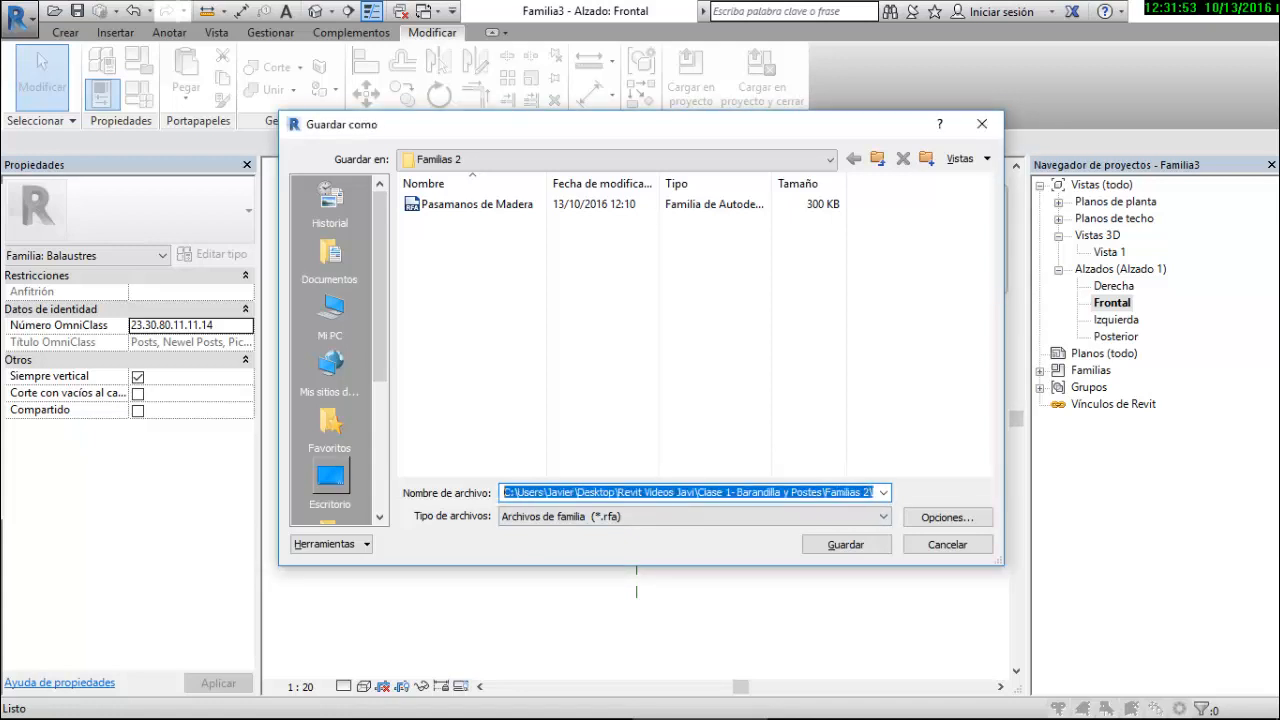
pyautogui.write('poste dd')
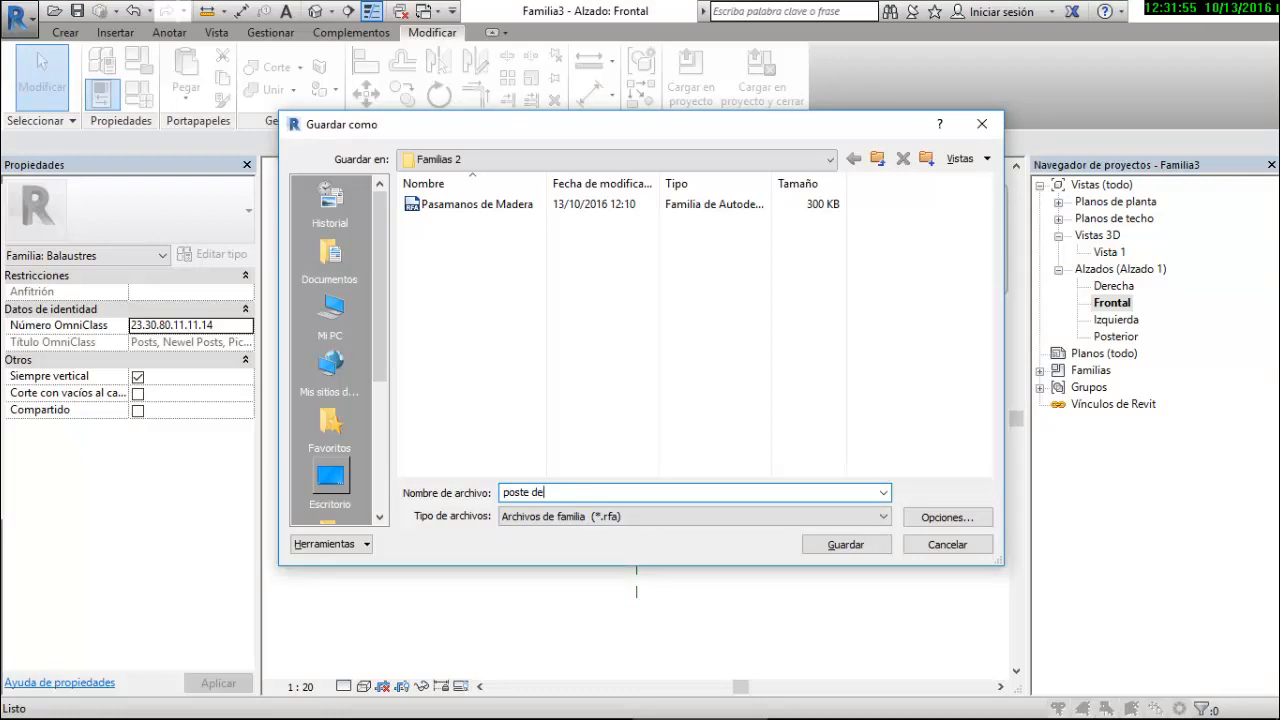
pyautogui.press('BackSpace')
pyautogui.press('BackSpace')
pyautogui.press('BackSpace')
pyautogui.press('BackSpace')
pyautogui.press('BackSpace')
pyautogui.press('BackSpace')
pyautogui.press('BackSpace')
pyautogui.press('BackSpace')
# Save the family as Poste de Imagen in the Familias 2 folder
pyautogui.write('Poste de Imagen')
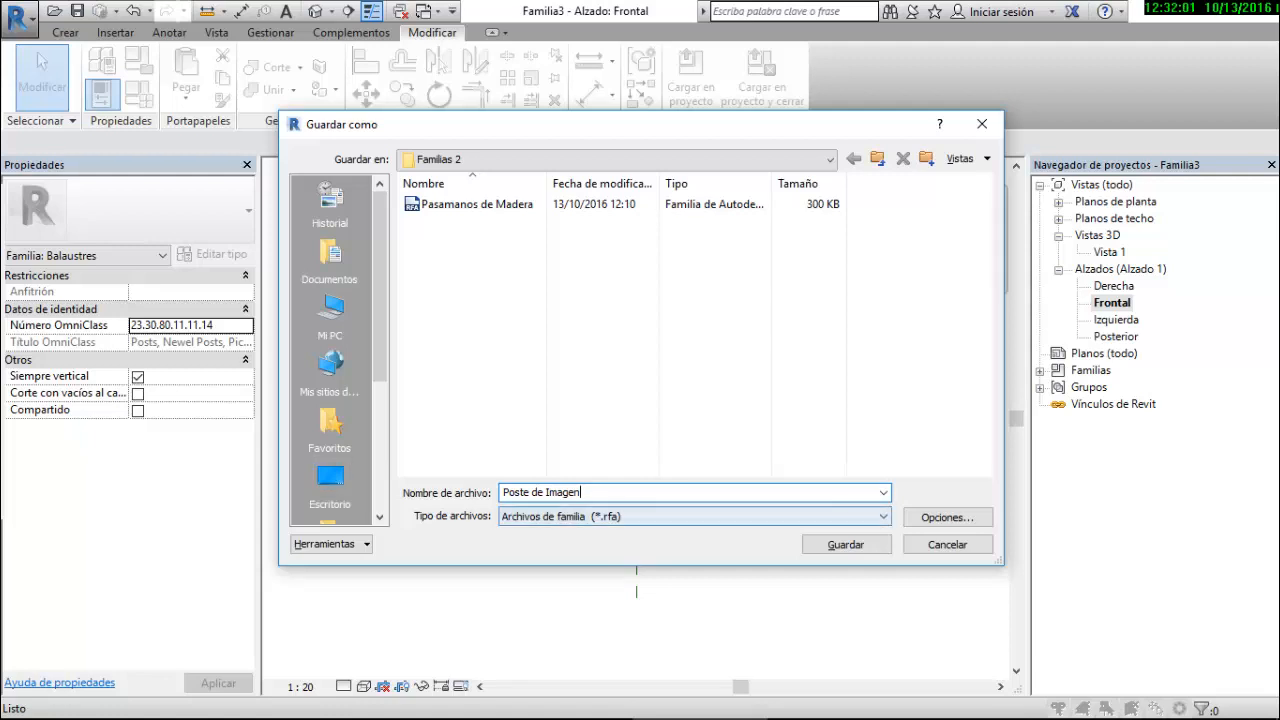
pyautogui.click(846, 544)
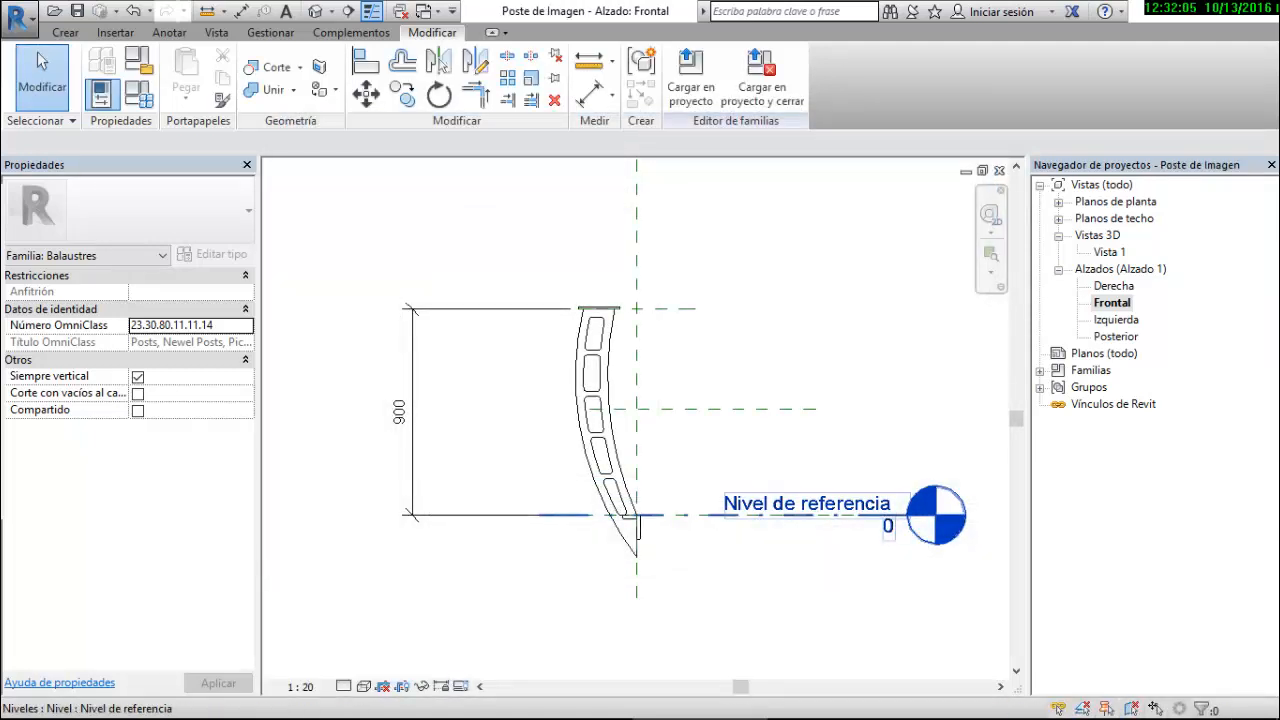
# Load the Poste de Imagen family into Proyecto1
pyautogui.click(690, 75)
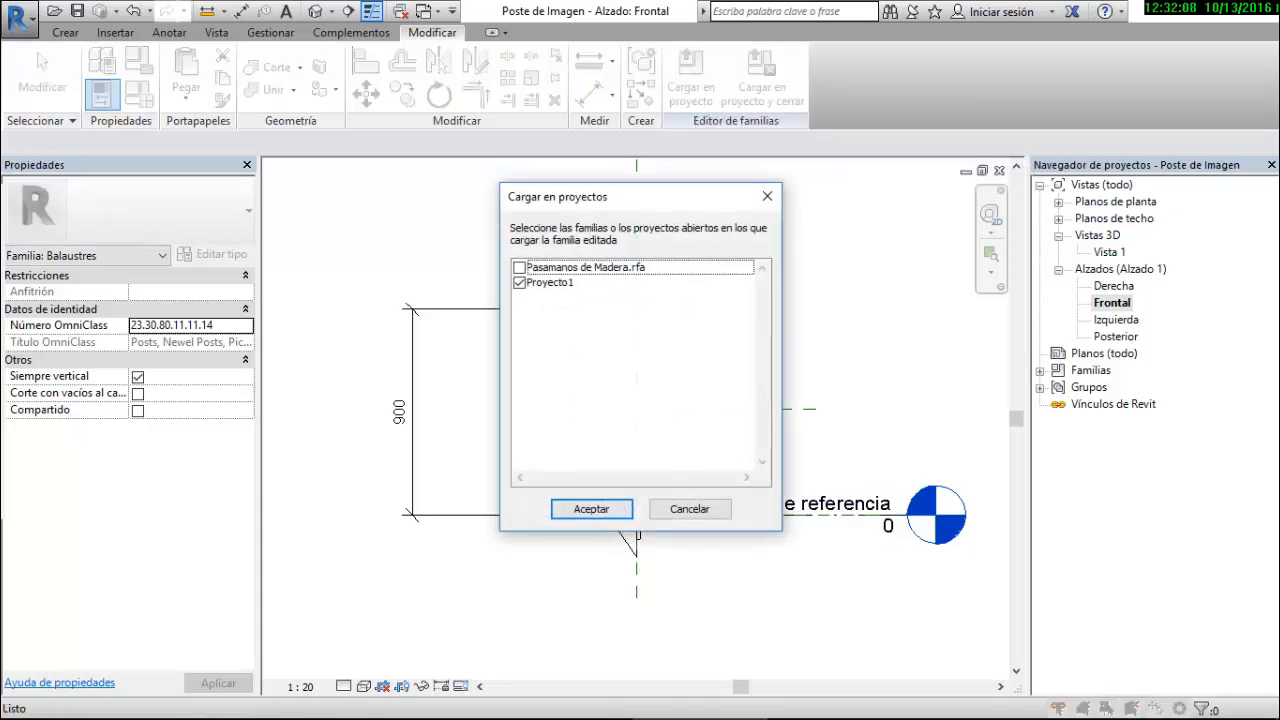
pyautogui.click(591, 509)
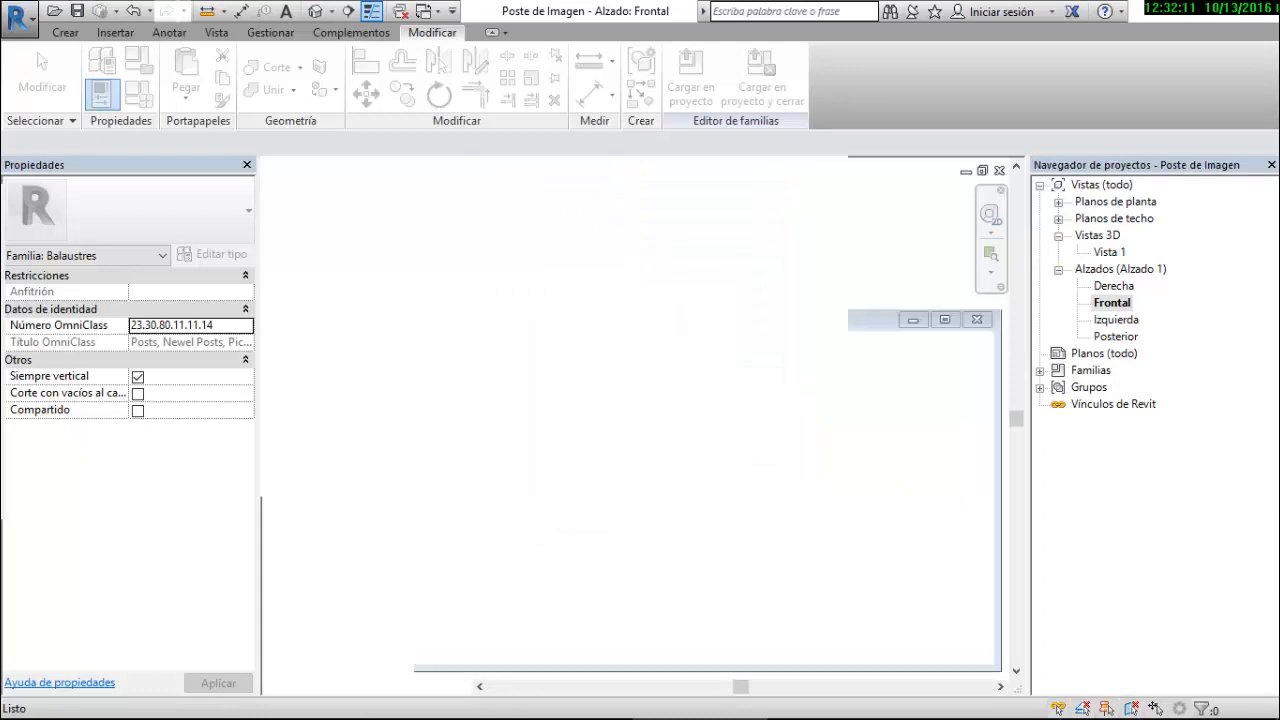
pyautogui.scroll(-1, 509, 282)
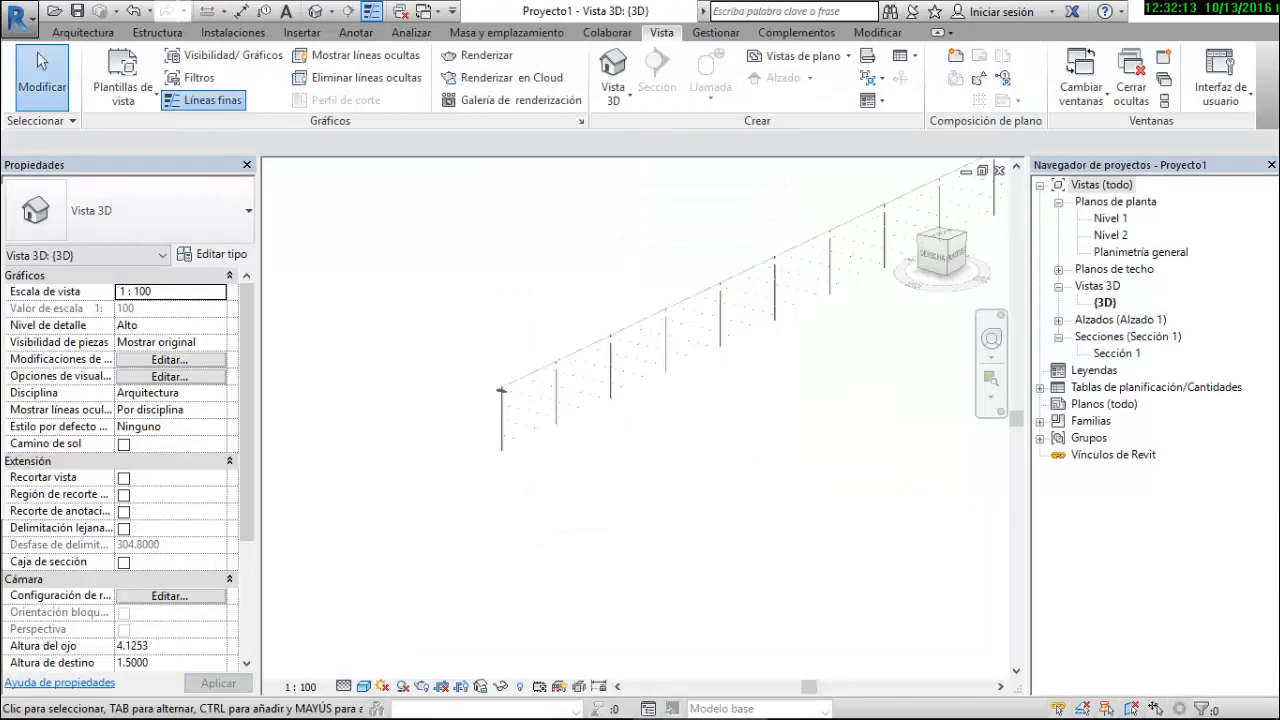
# Try to assign Poste de Imagen as the regular baluster in the main pattern of the Barandilla de Imagen railing type
pyautogui.click(611, 365)
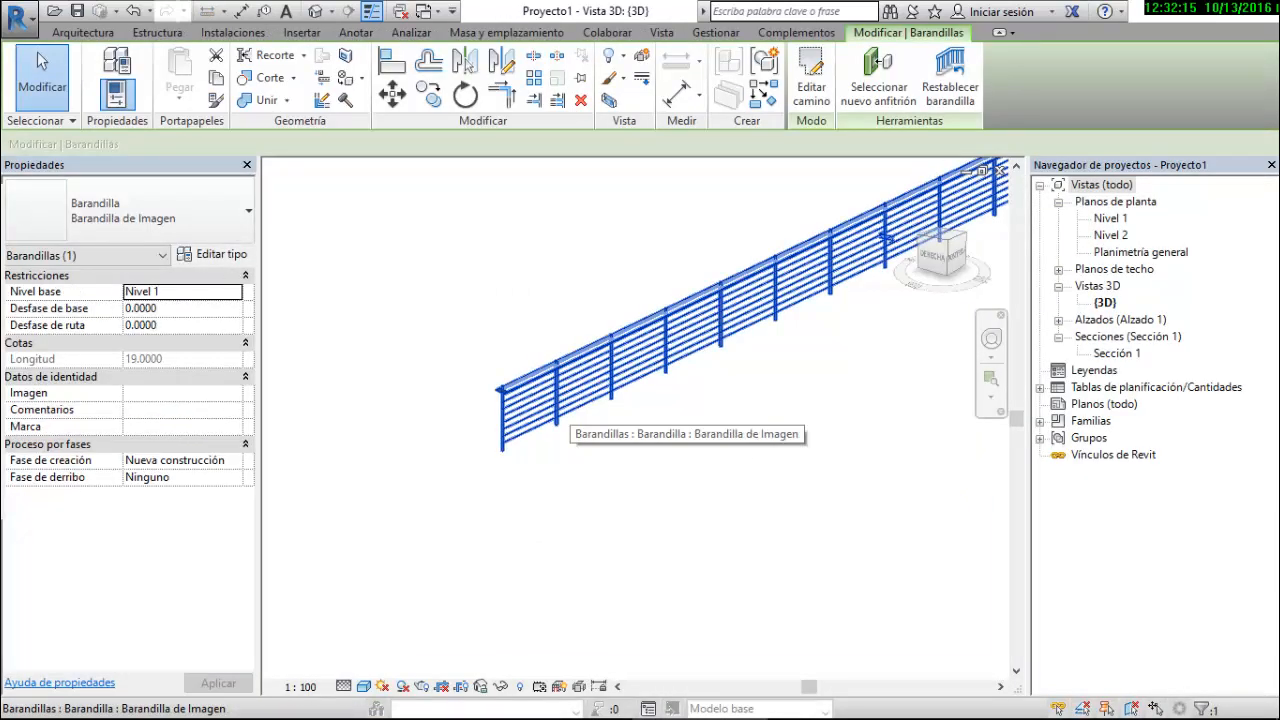
pyautogui.click(212, 254)
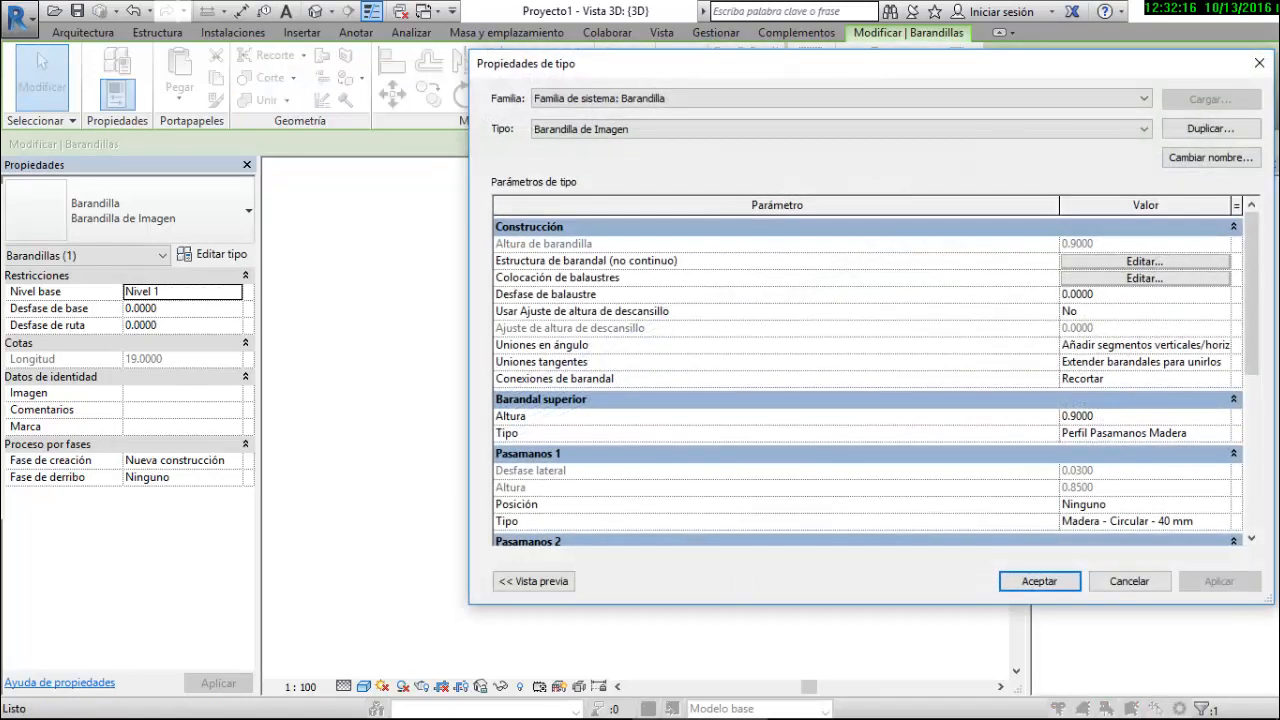
pyautogui.click(1144, 278)
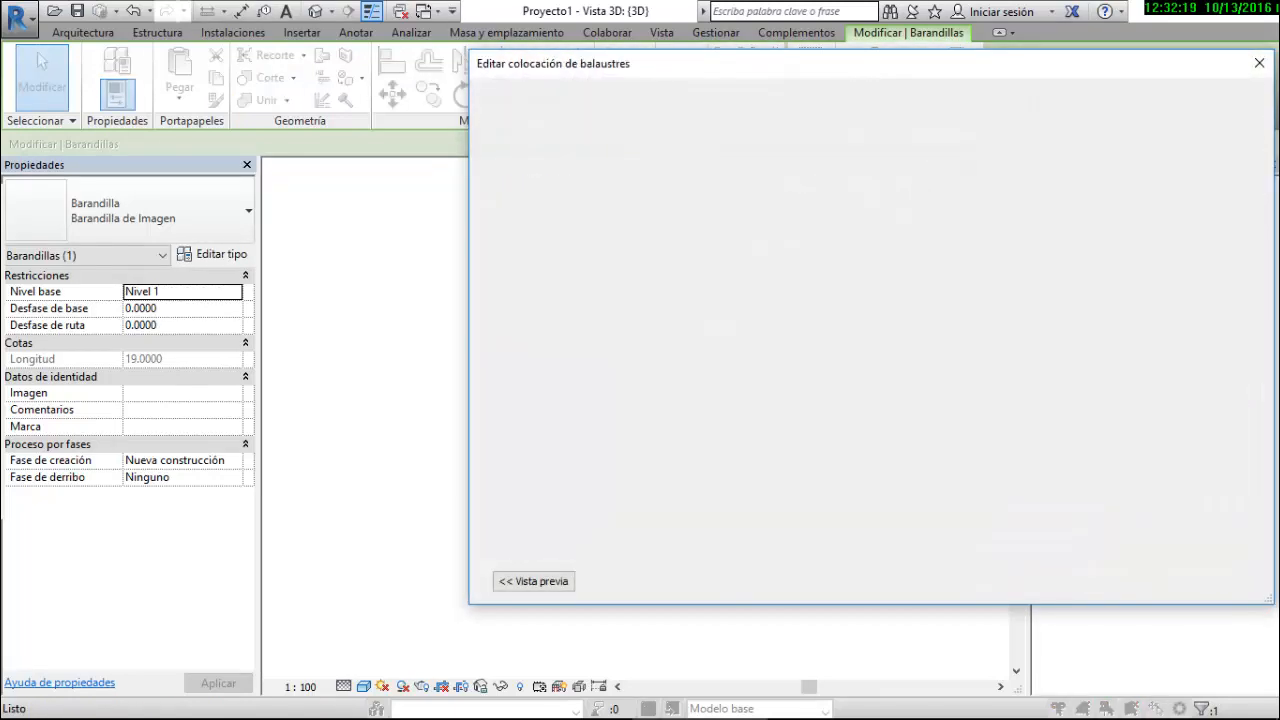
pyautogui.click(688, 178)
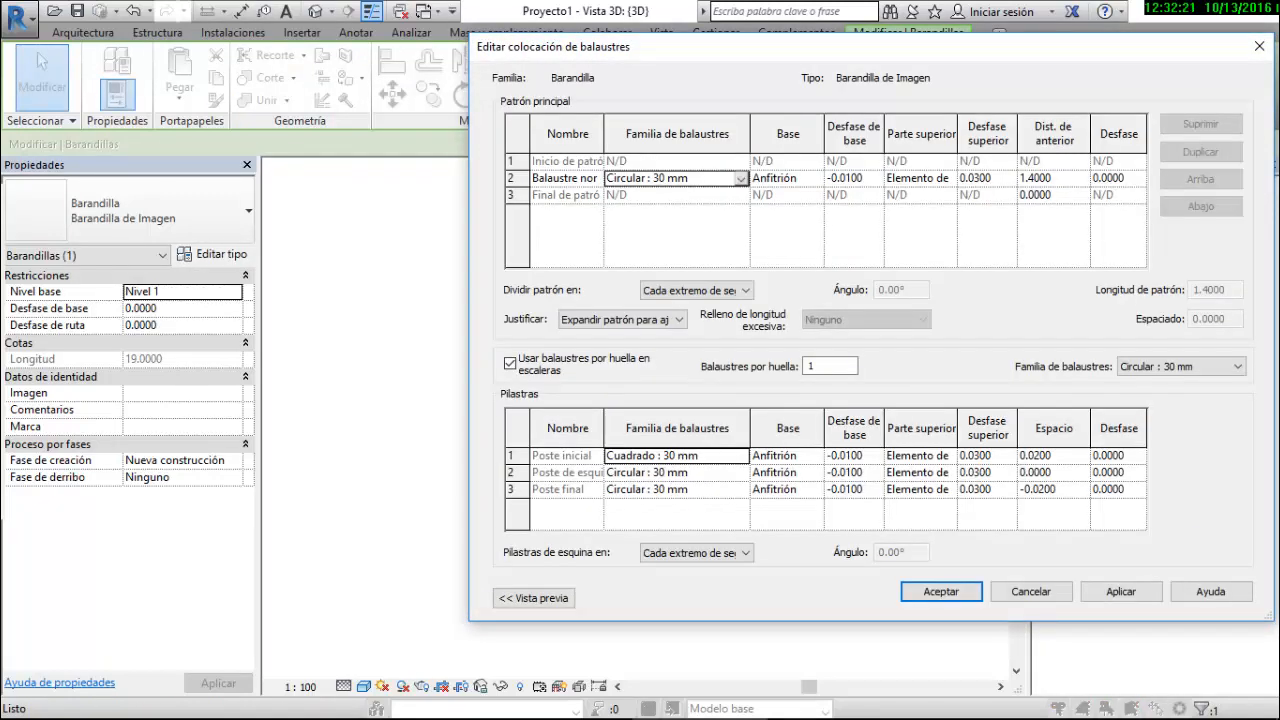
pyautogui.click(741, 178)
pyautogui.scroll(-1, 692, 230)
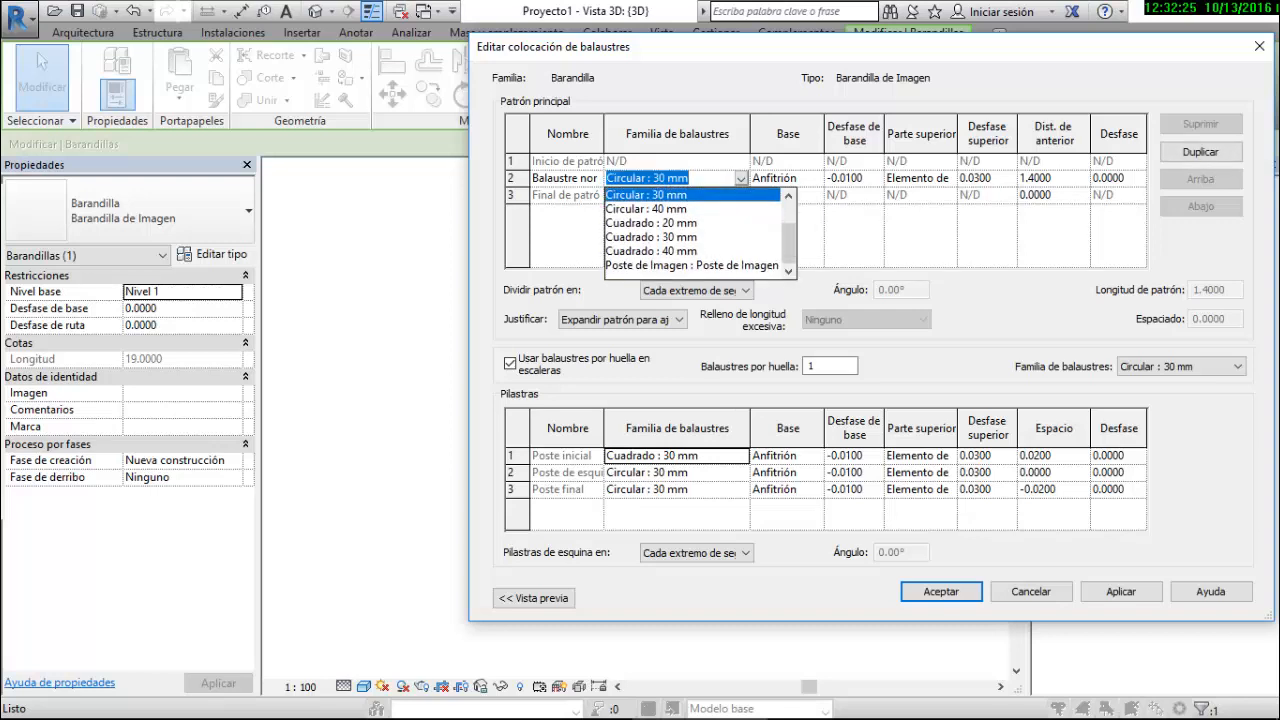
pyautogui.click(691, 265)
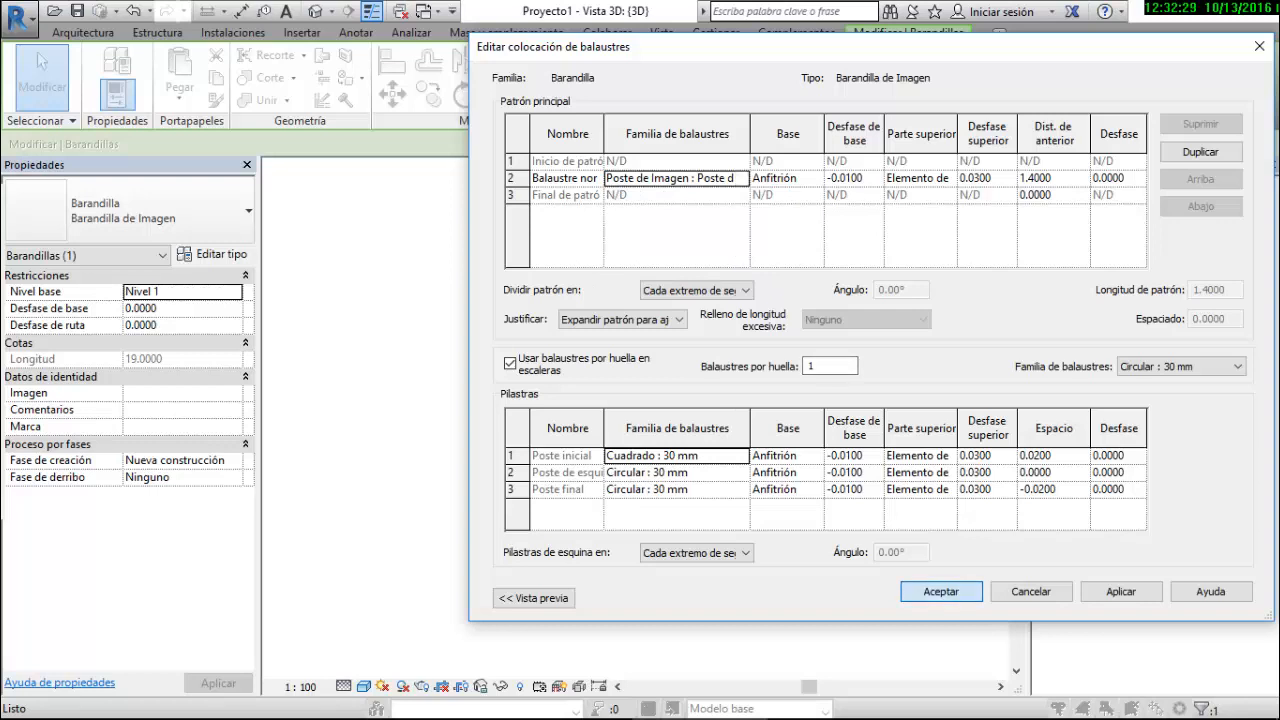
pyautogui.click(940, 591)
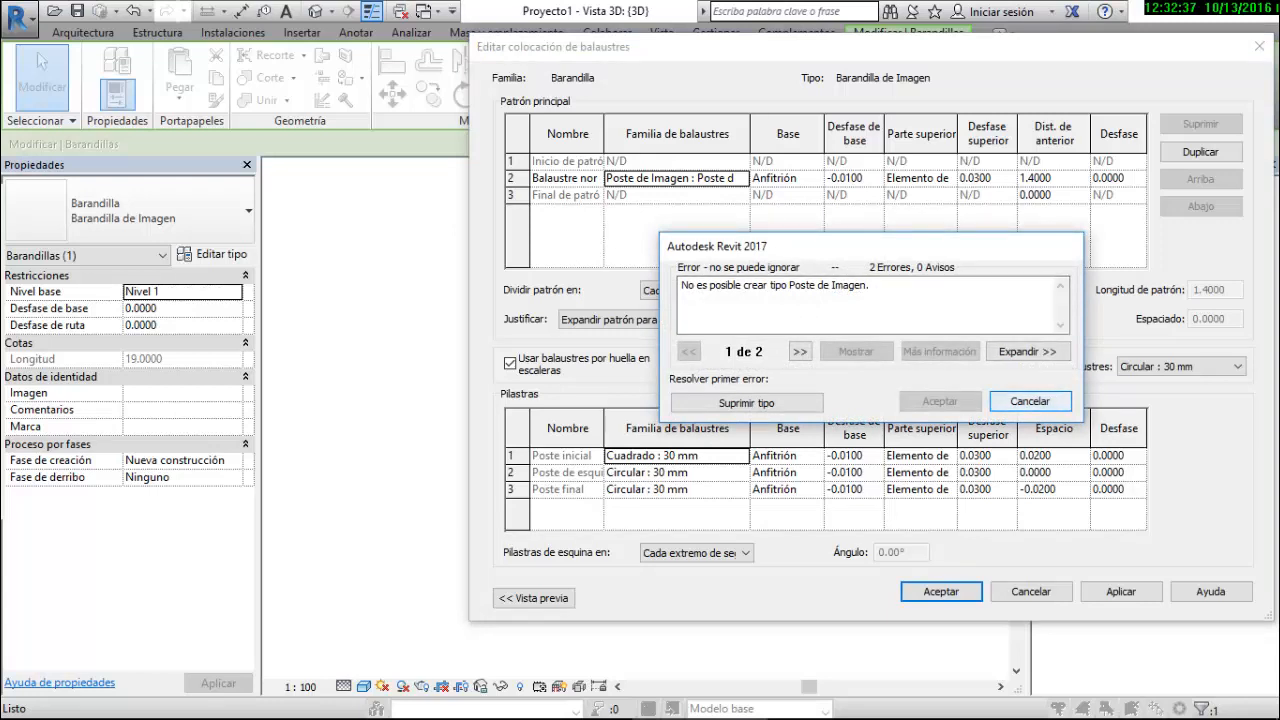
pyautogui.click(1029, 401)
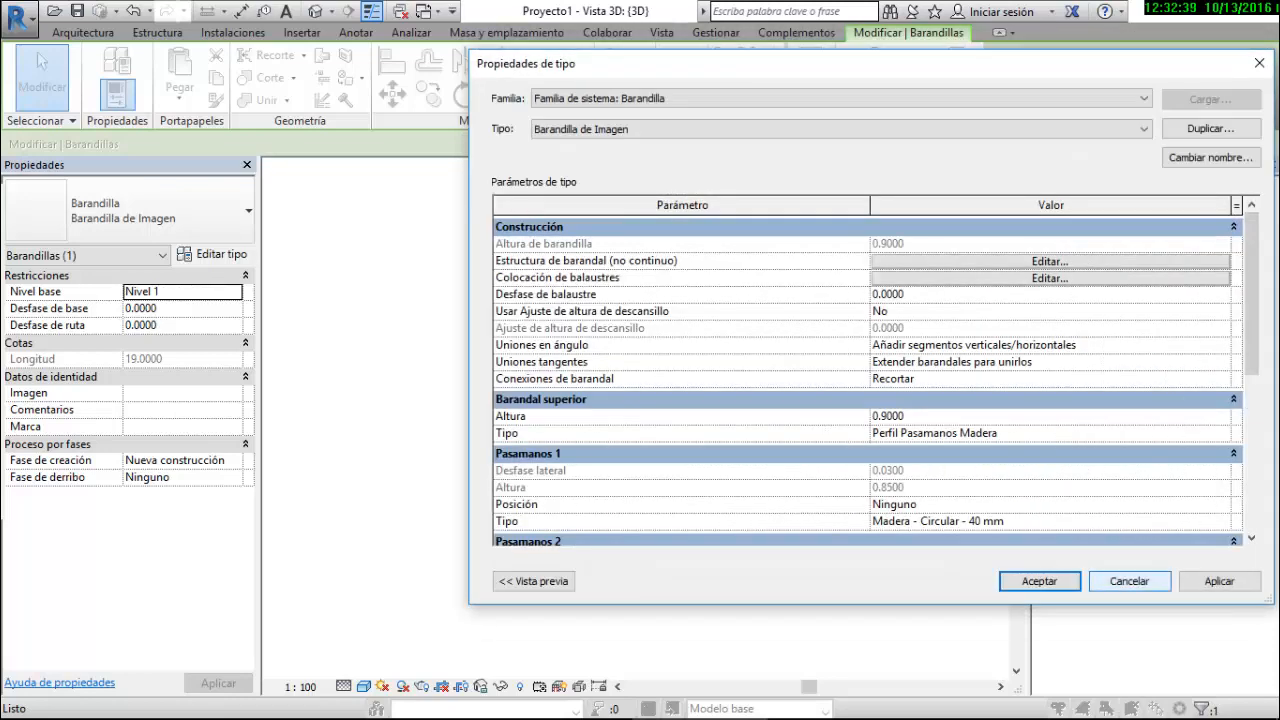
pyautogui.click(1129, 581)
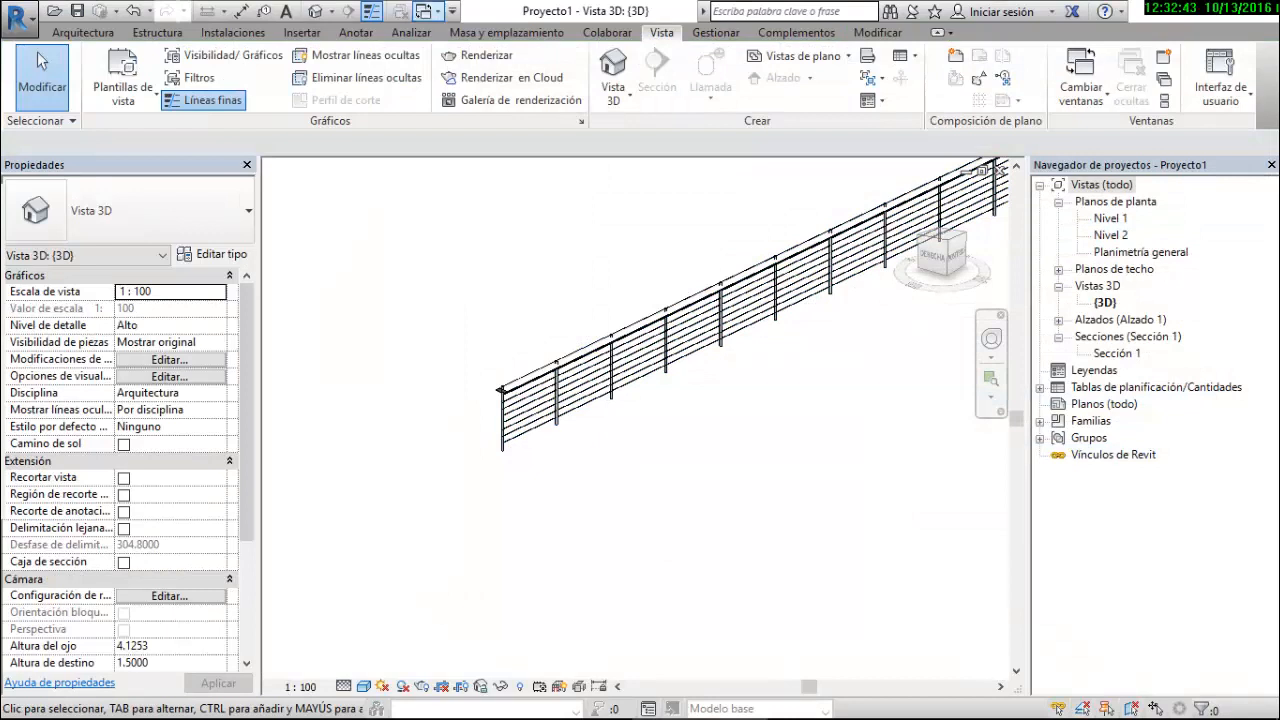
# In the Frontal elevation of the Poste de Imagen family, cut the post, L-shaped base piece and top plate to the clipboard
pyautogui.click(425, 11)
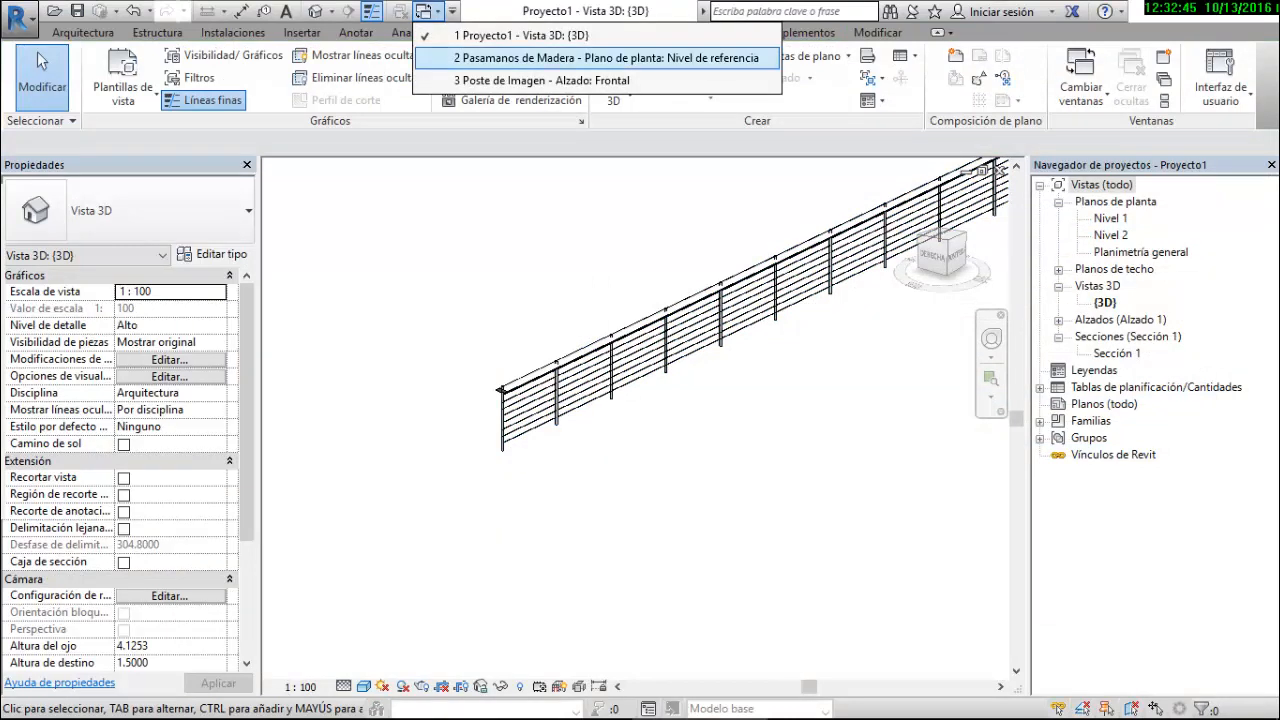
pyautogui.click(541, 80)
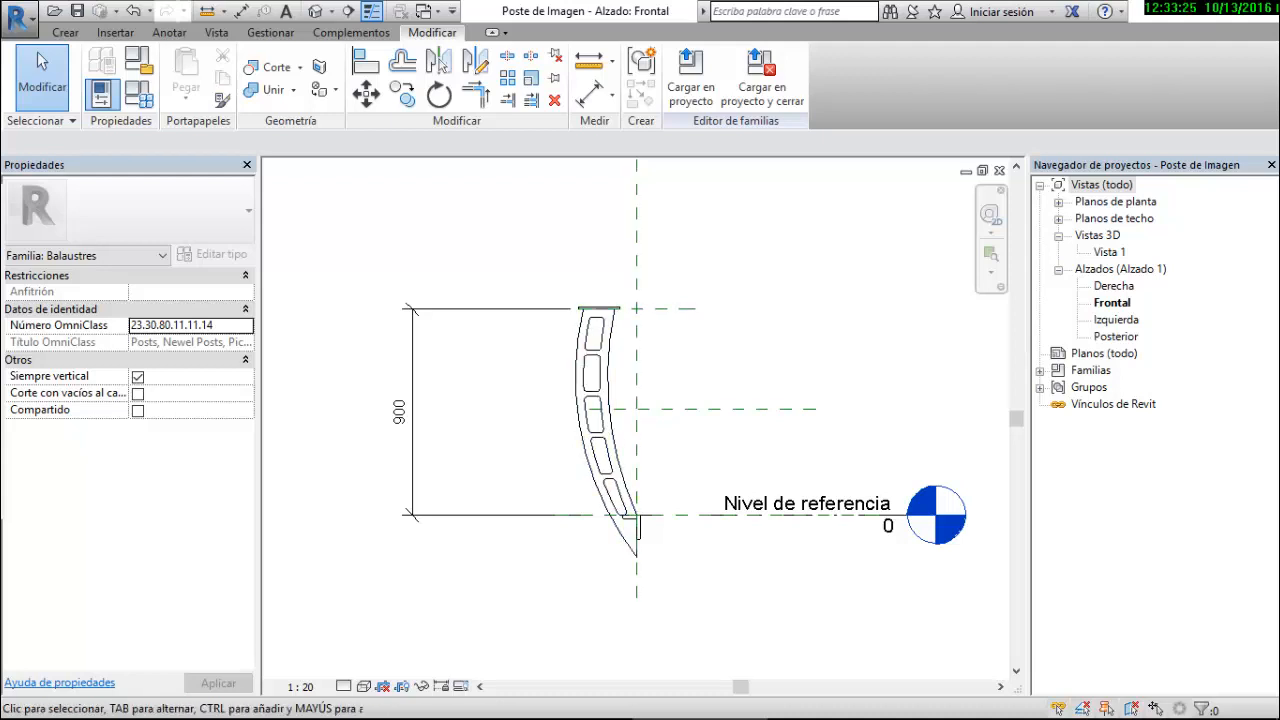
pyautogui.click(599, 308)
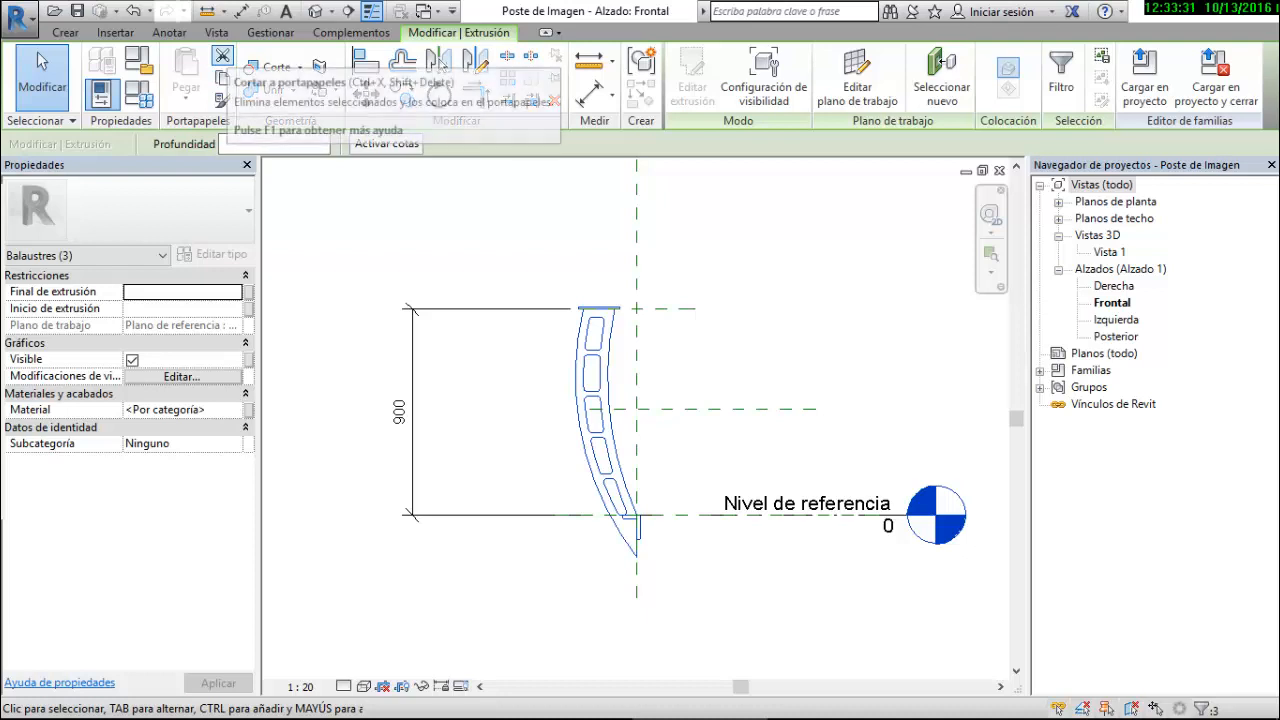
pyautogui.press('Delete')
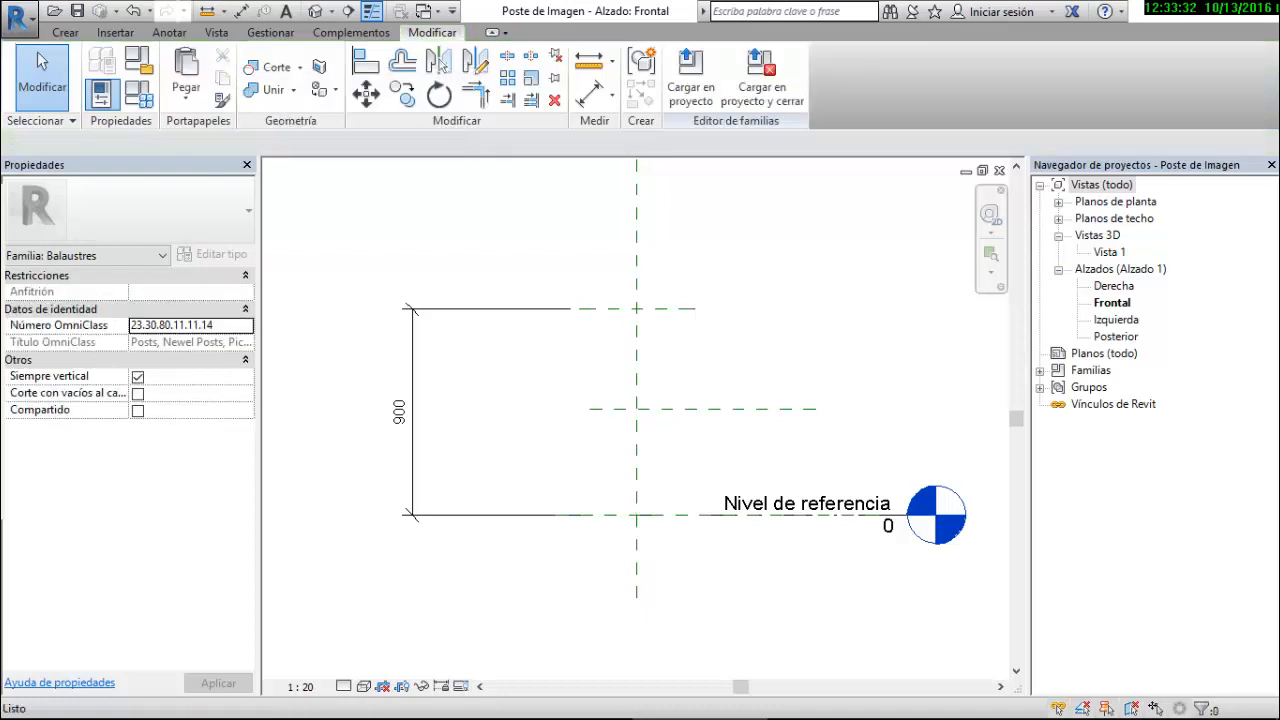
# Create a new family from the Modelo genérico métrico template, starting from the recent files page
pyautogui.click(216, 32)
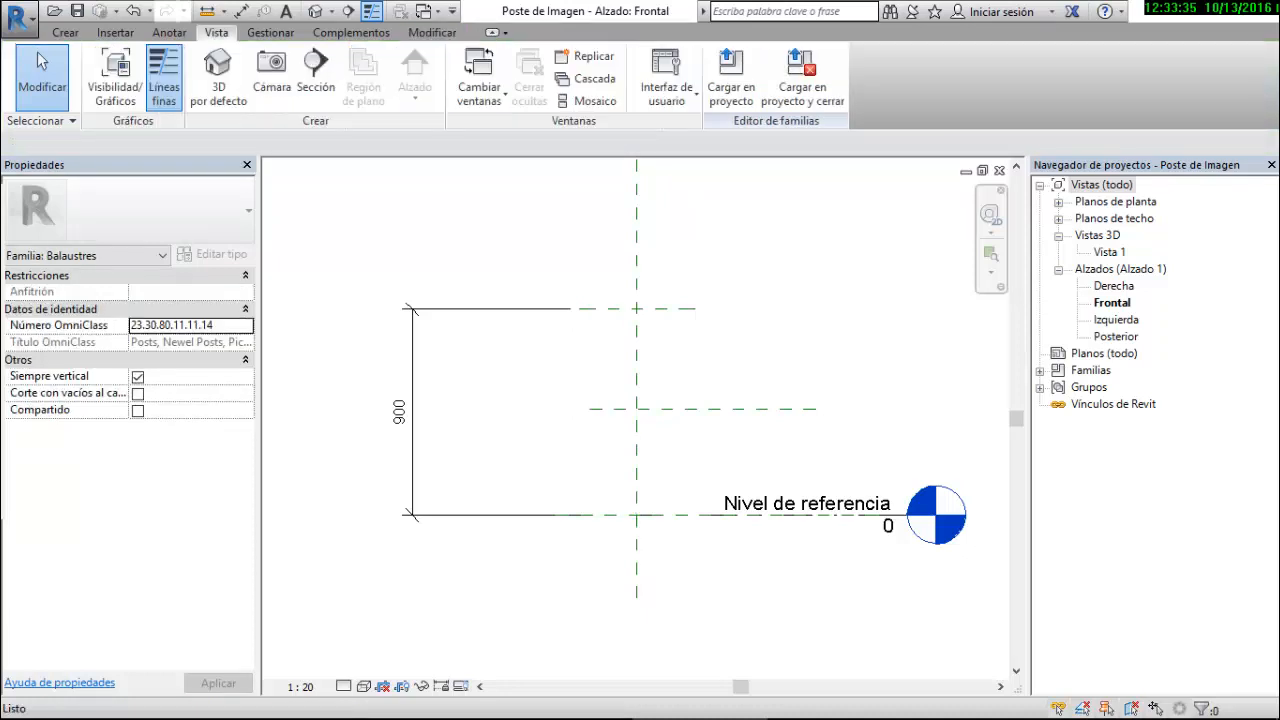
pyautogui.click(666, 80)
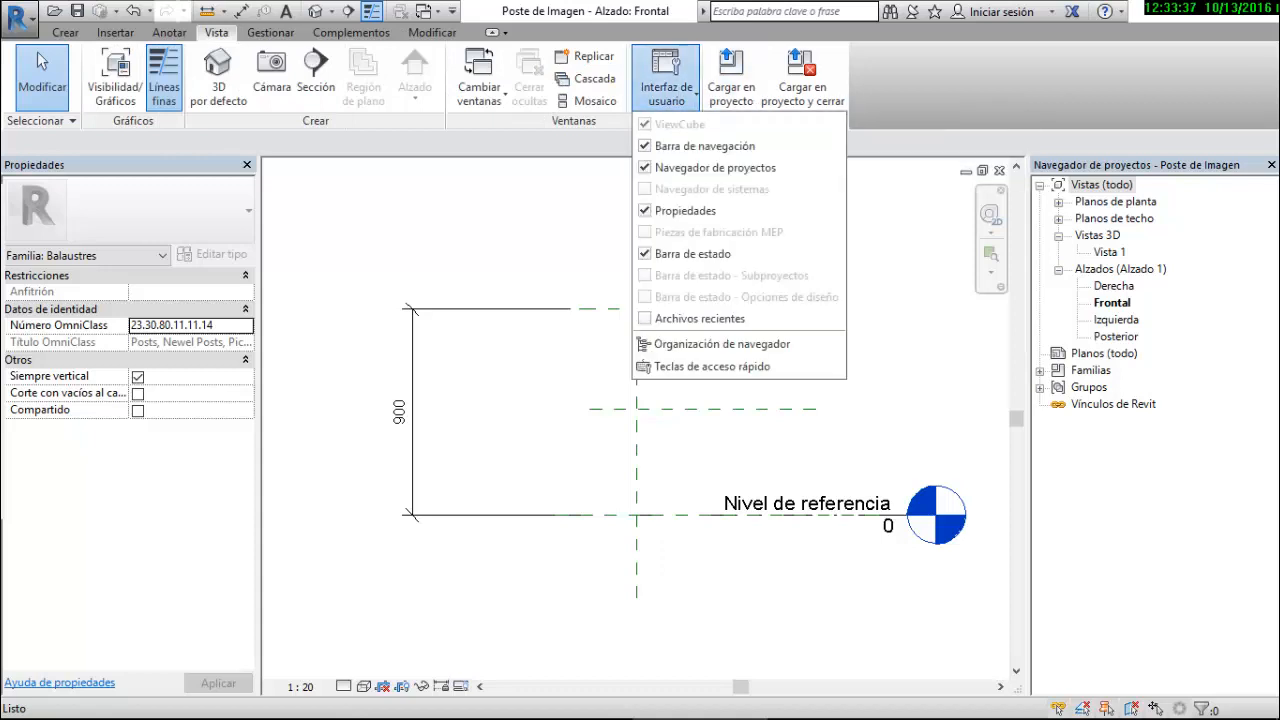
pyautogui.click(700, 318)
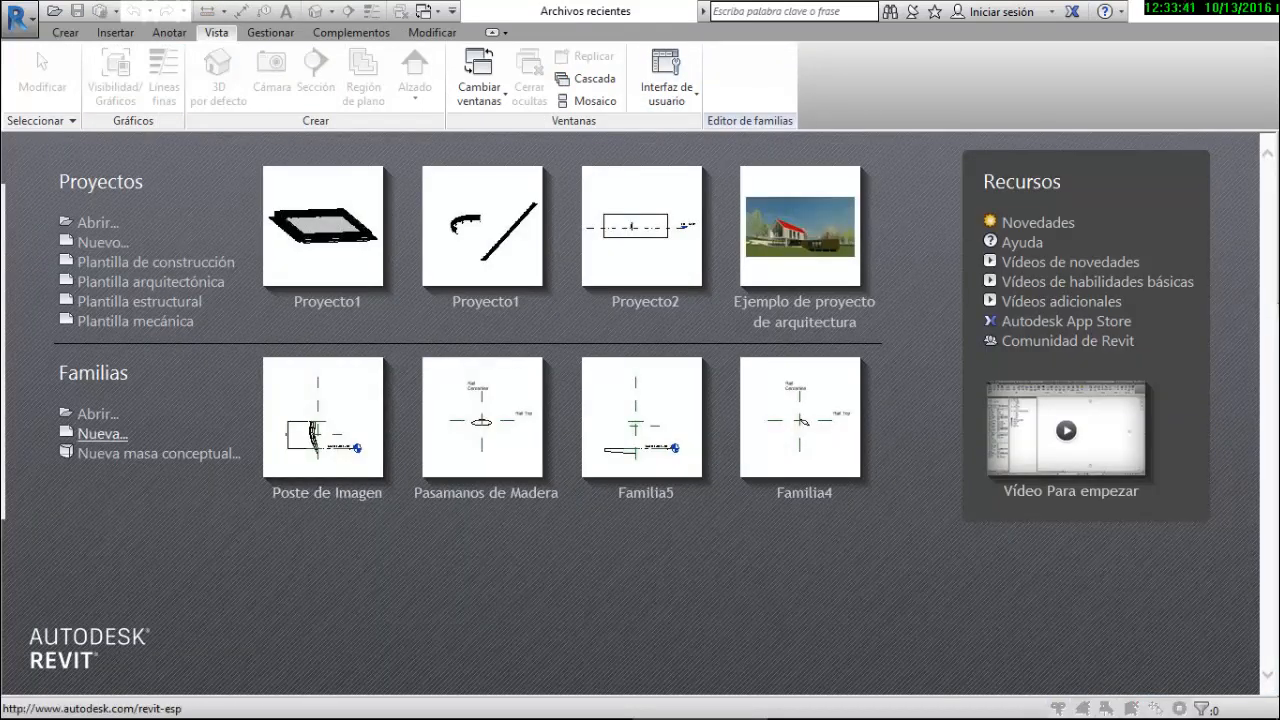
pyautogui.click(102, 433)
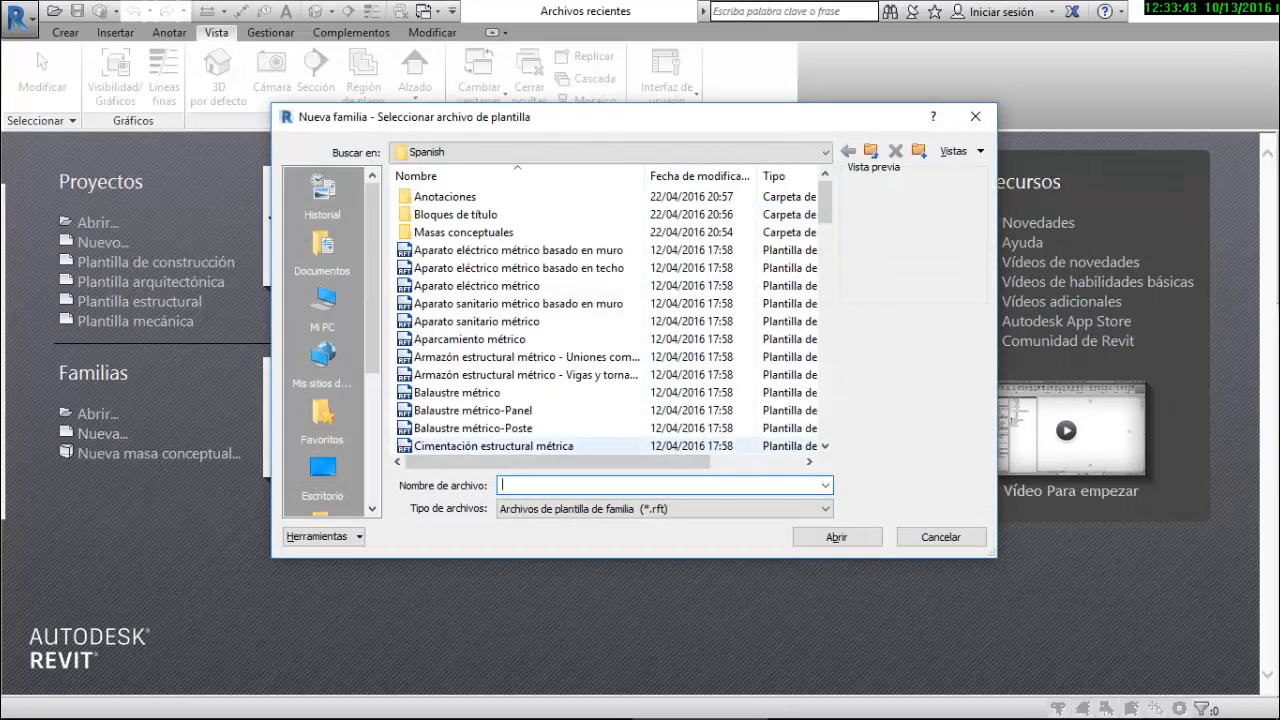
pyautogui.scroll(-4, 600, 345)
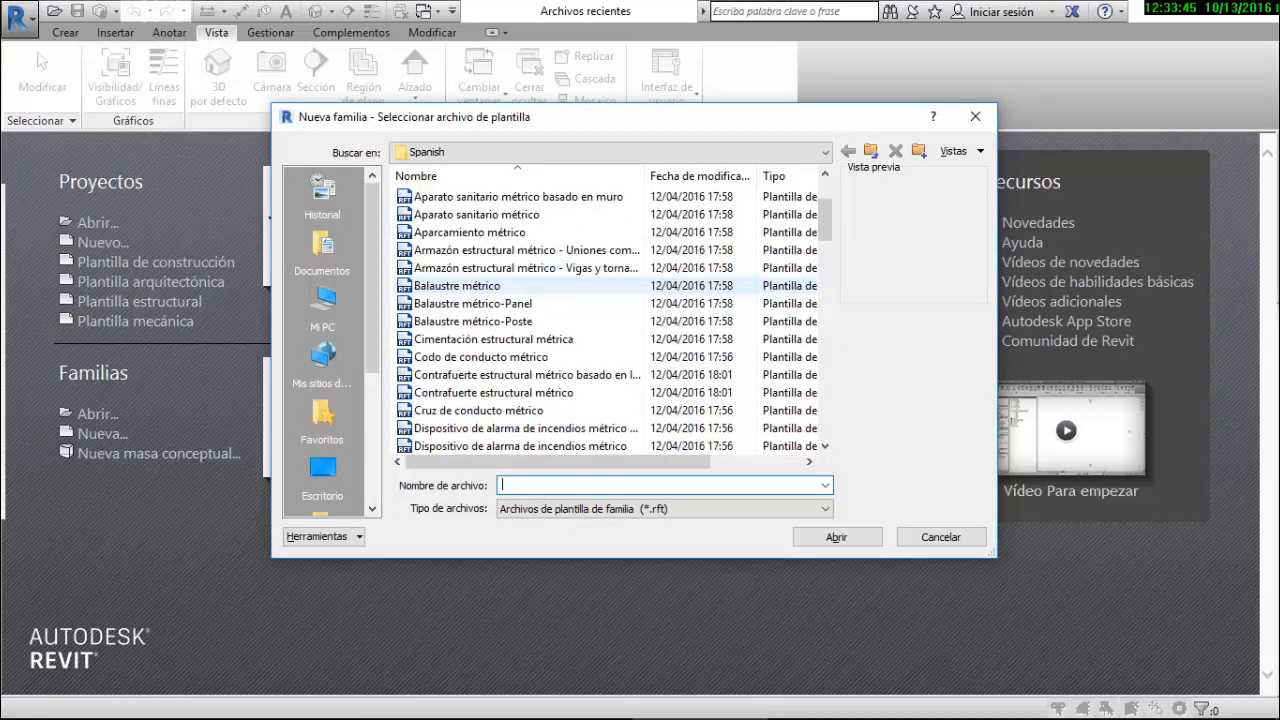
pyautogui.scroll(-6, 610, 340)
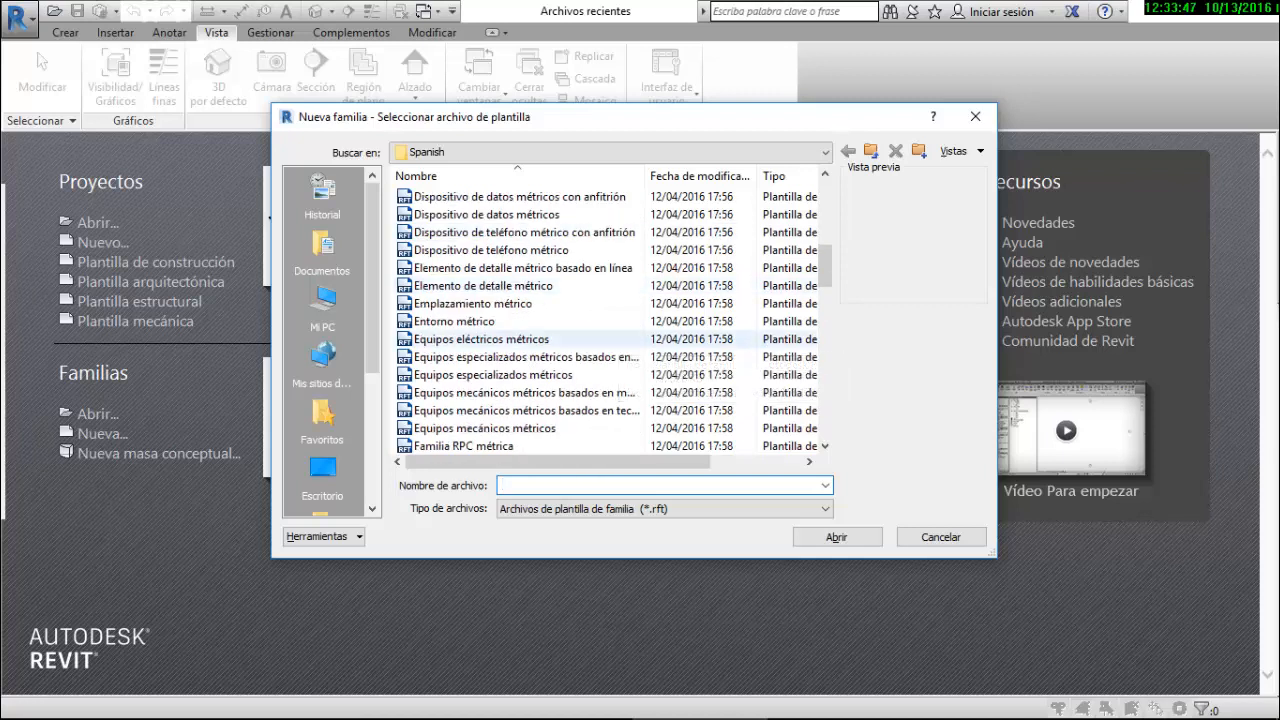
pyautogui.scroll(-4, 600, 300)
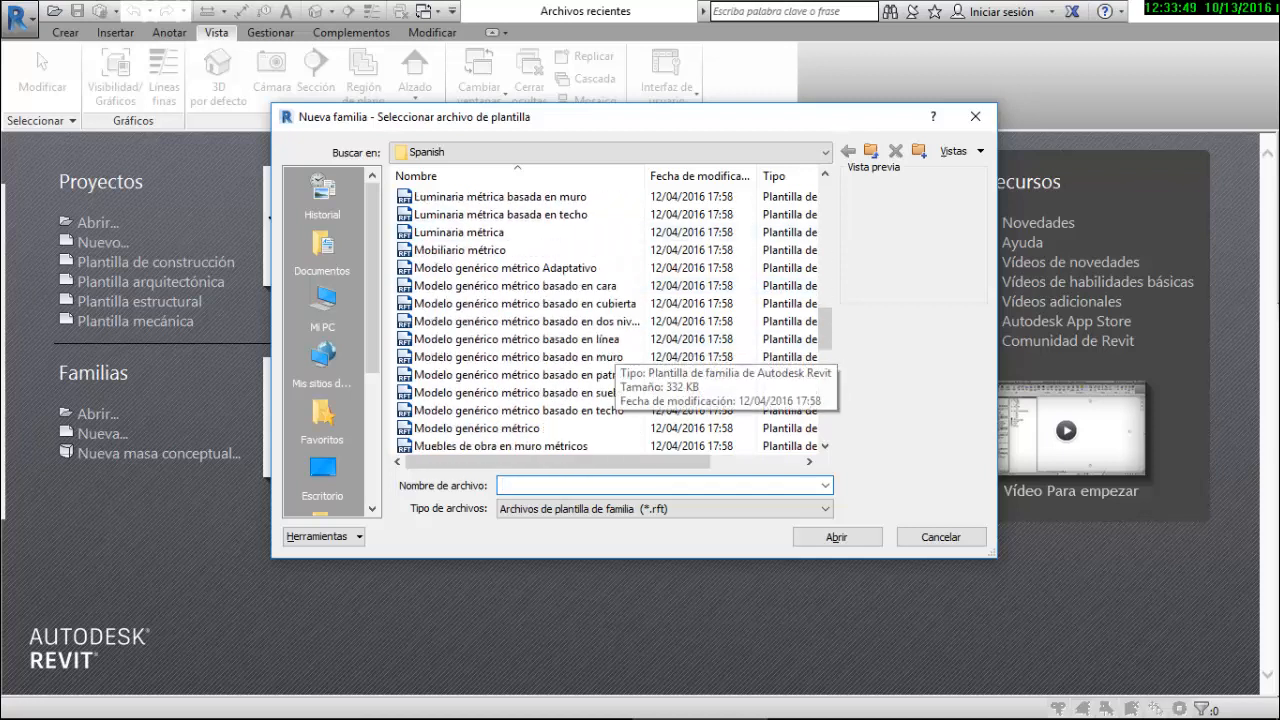
pyautogui.click(476, 428)
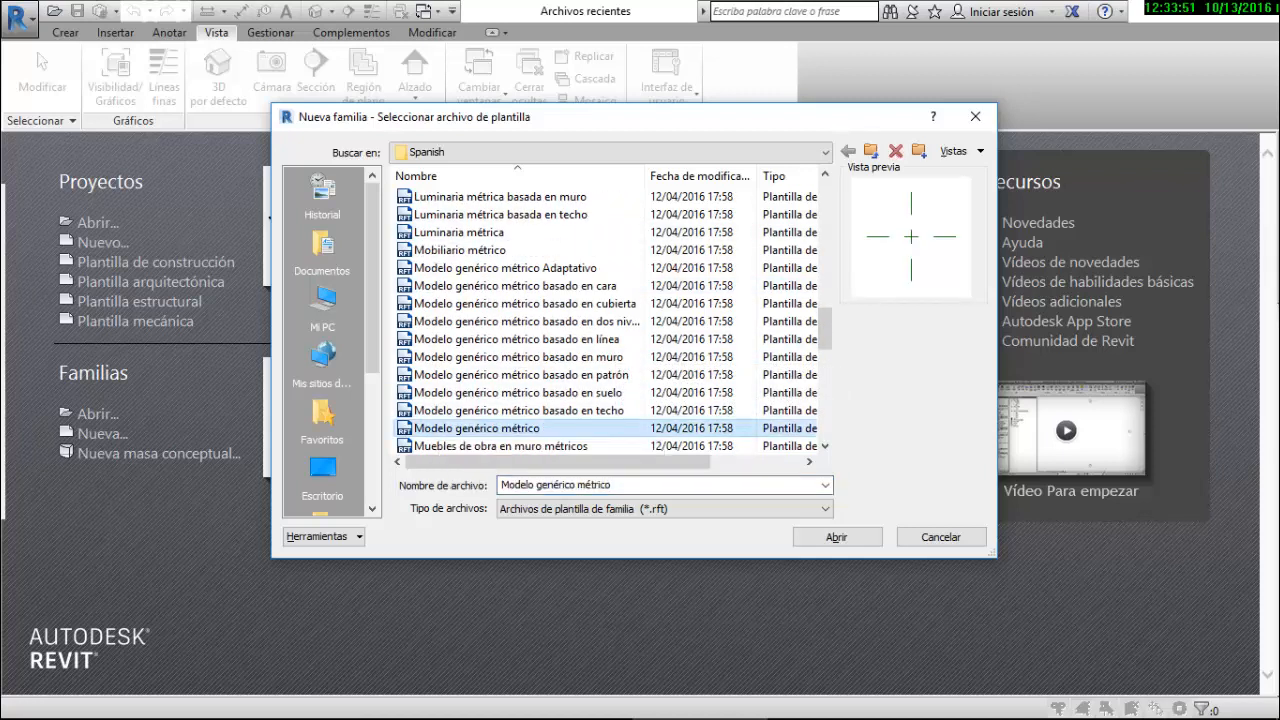
pyautogui.click(836, 537)
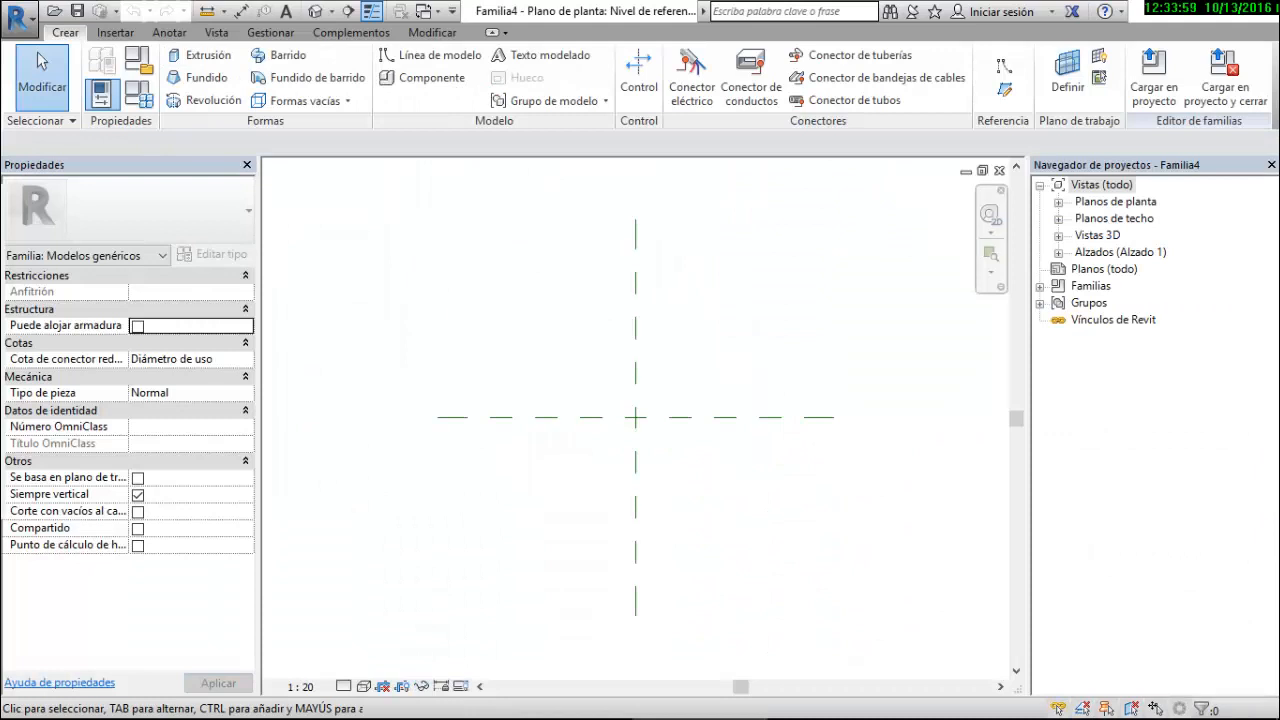
# Paste the cut post geometry into the new family's Frontal elevation, near the intersection of the vertical reference plane and the reference level
pyautogui.doubleClick(1119, 252)
pyautogui.doubleClick(1112, 286)
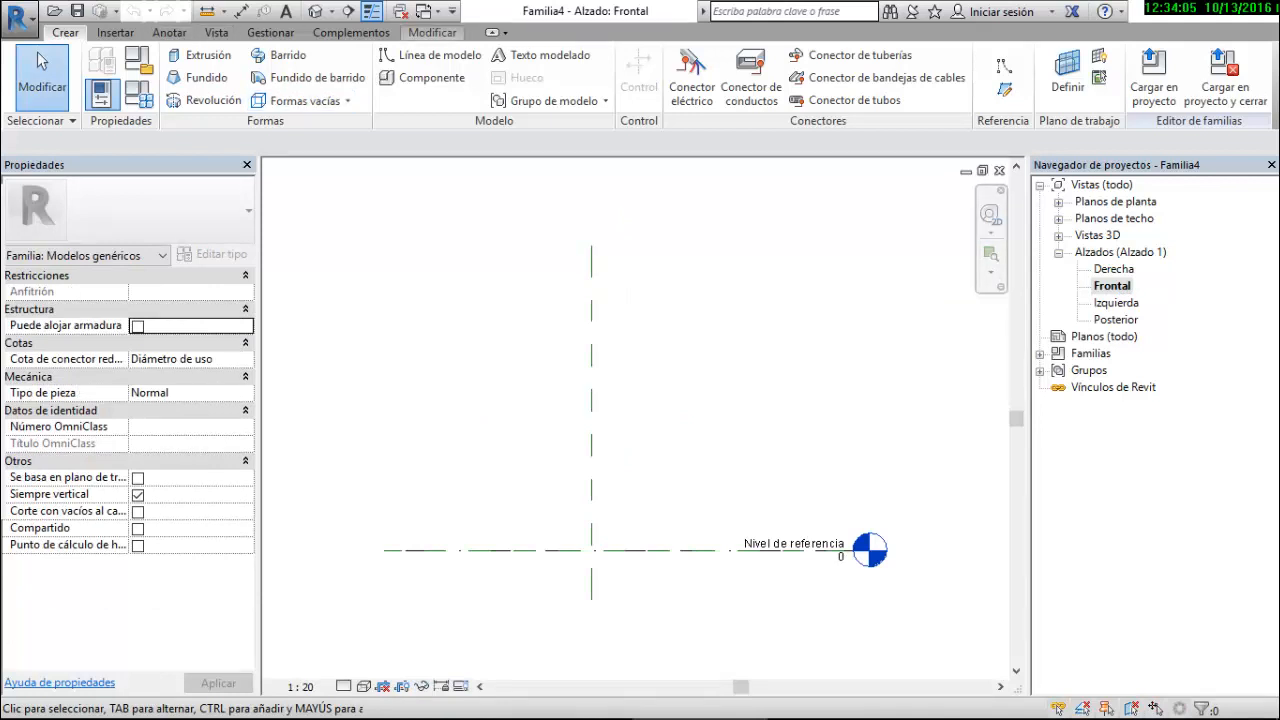
pyautogui.click(432, 32)
pyautogui.click(186, 90)
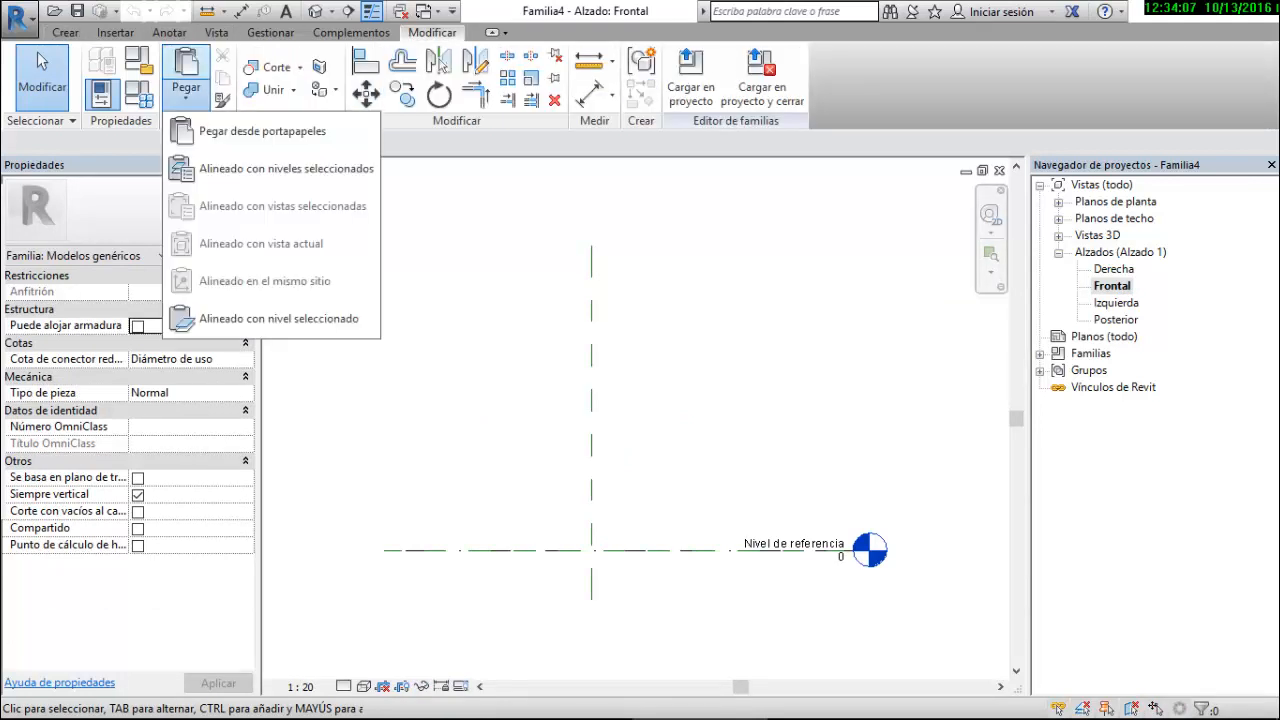
pyautogui.click(240, 131)
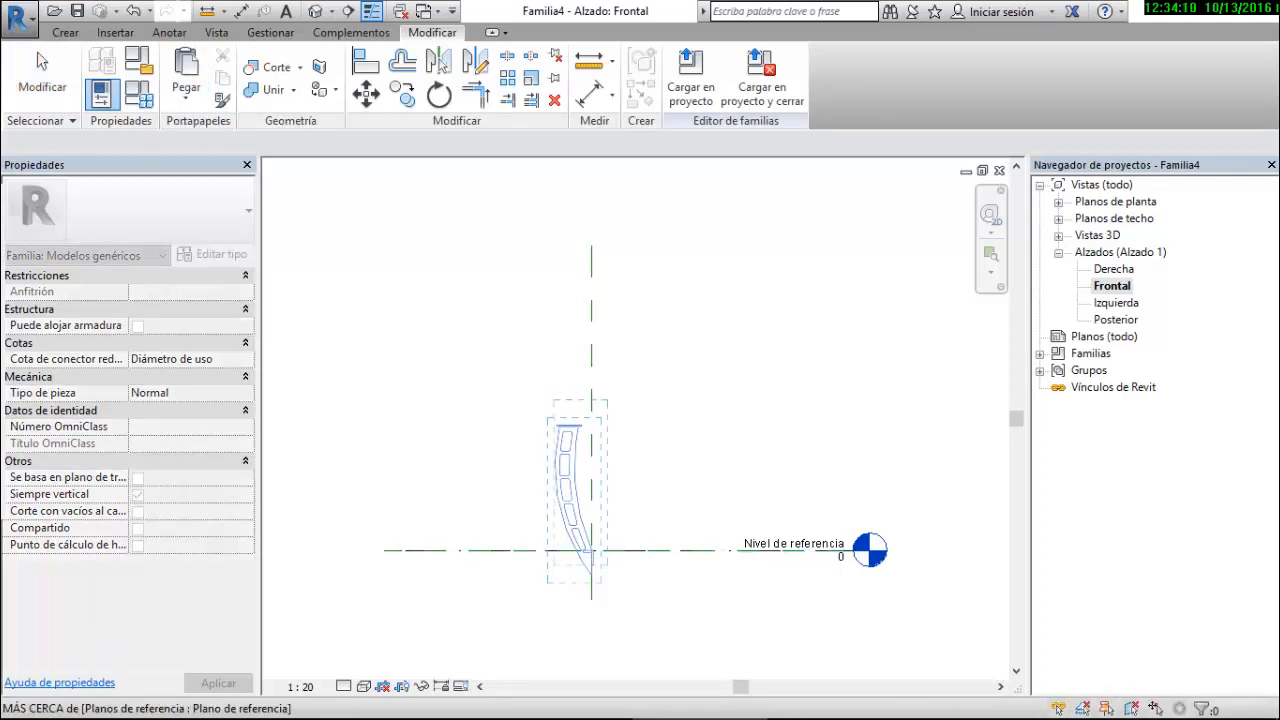
pyautogui.click(592, 550)
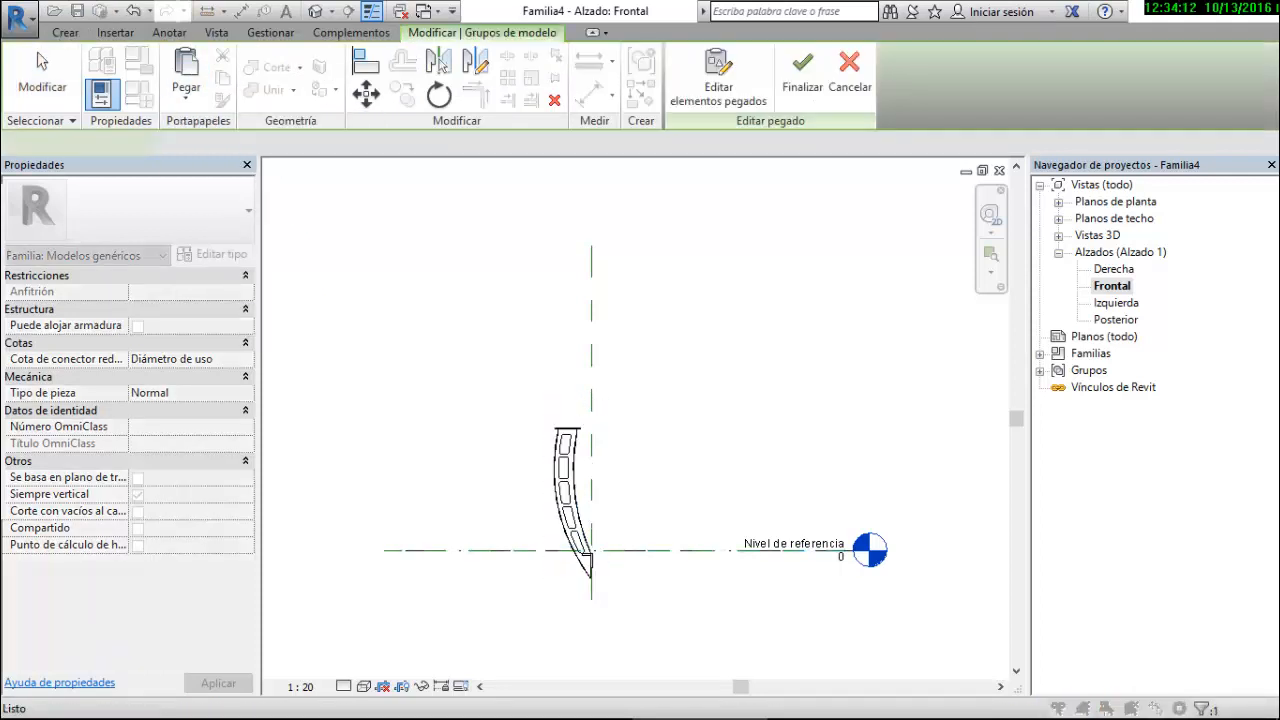
pyautogui.scroll(2, 589, 611)
pyautogui.press('Escape')
# Move the three pasted extrusions so the corner where post and base piece meet lies on the intersection of the reference planes
pyautogui.moveTo(467, 205); pyautogui.dragTo(640, 567)
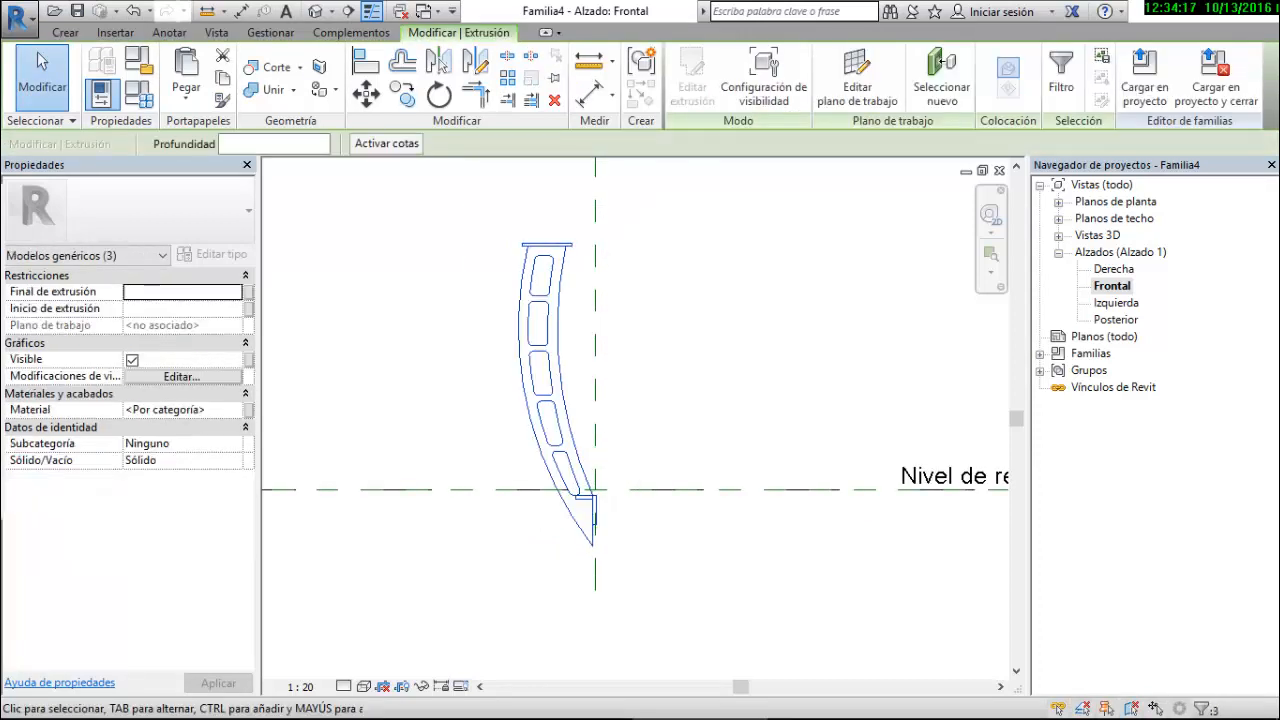
pyautogui.press('m')
pyautogui.press('v')
pyautogui.scroll(2, 594, 494)
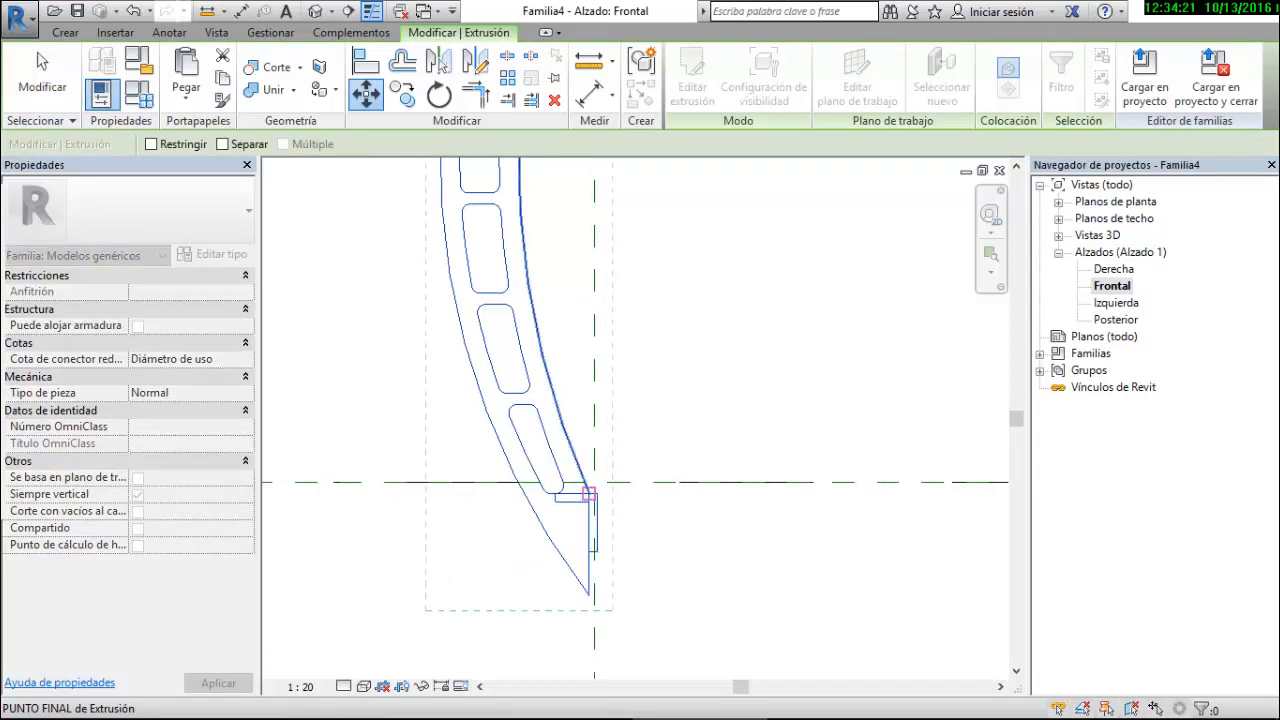
pyautogui.click(589, 494)
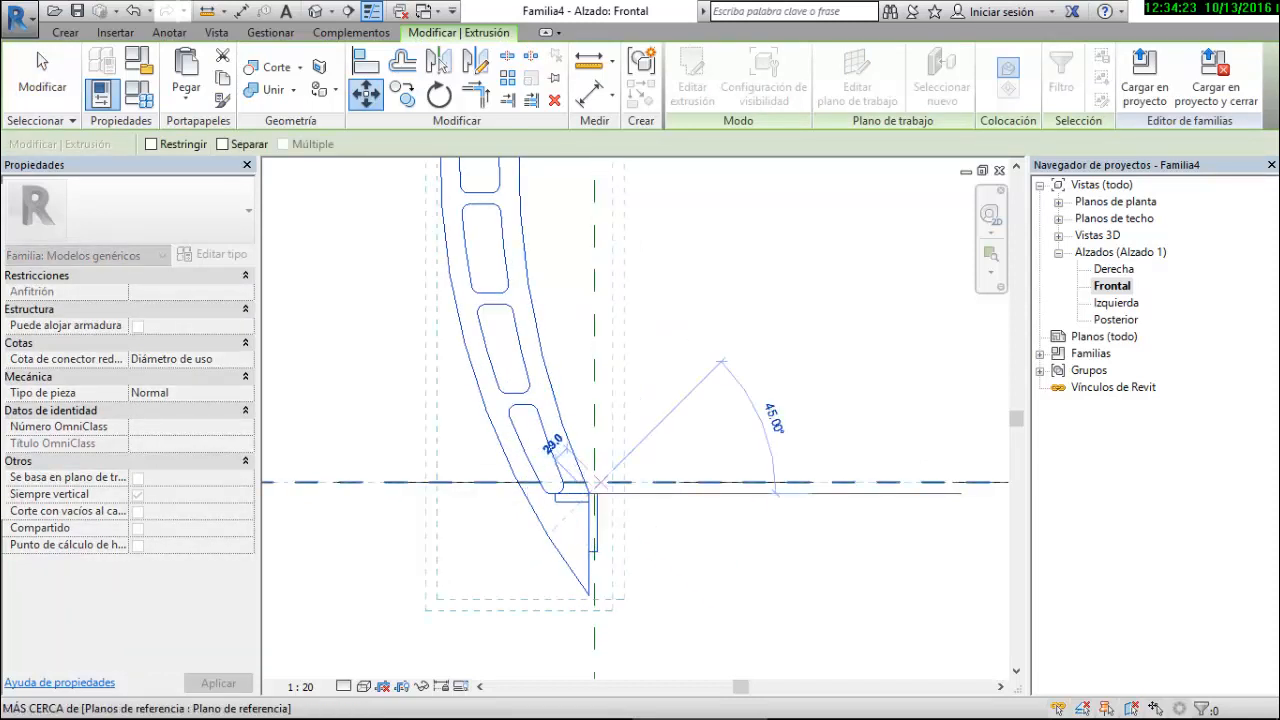
pyautogui.scroll(2, 589, 486)
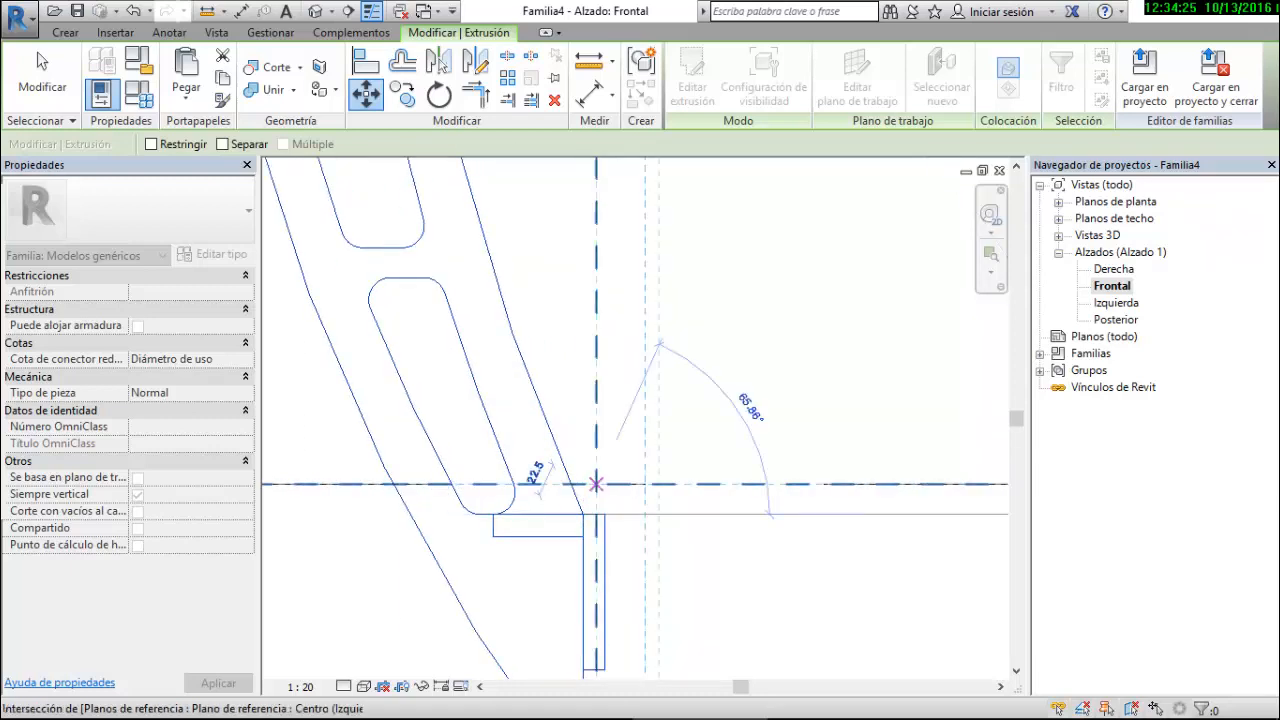
pyautogui.click(596, 484)
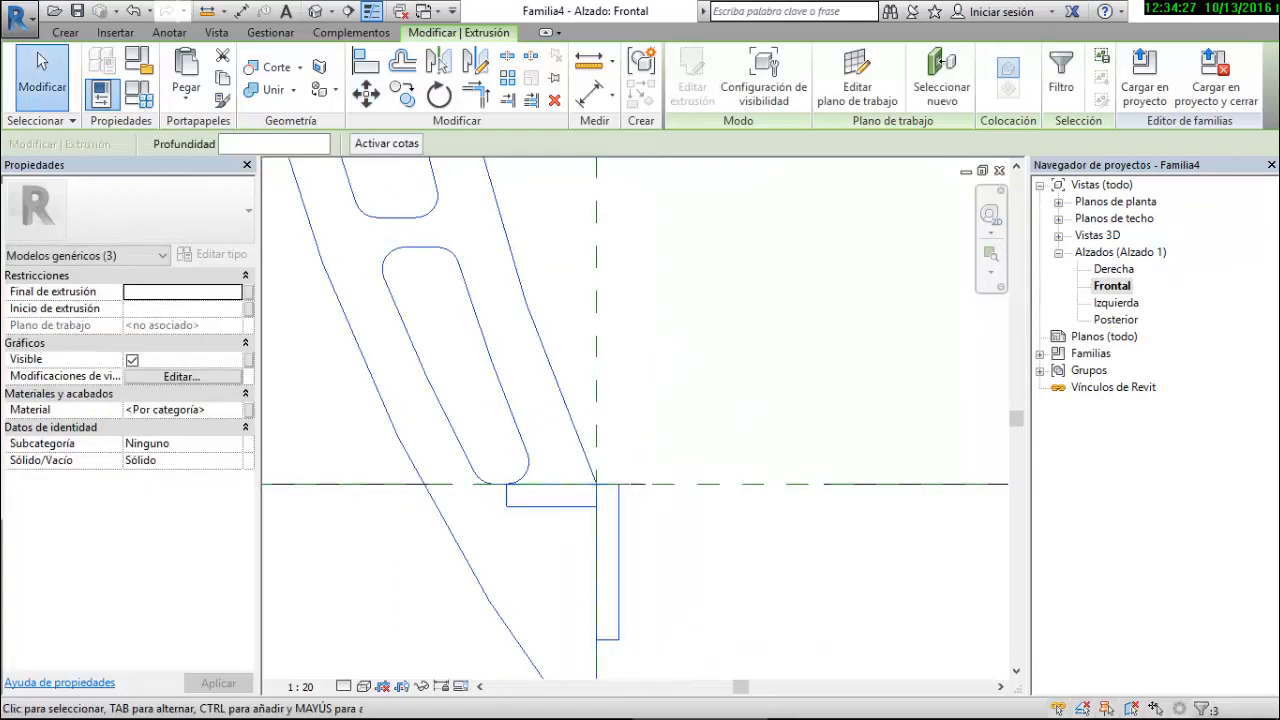
pyautogui.scroll(-1, 530, 360)
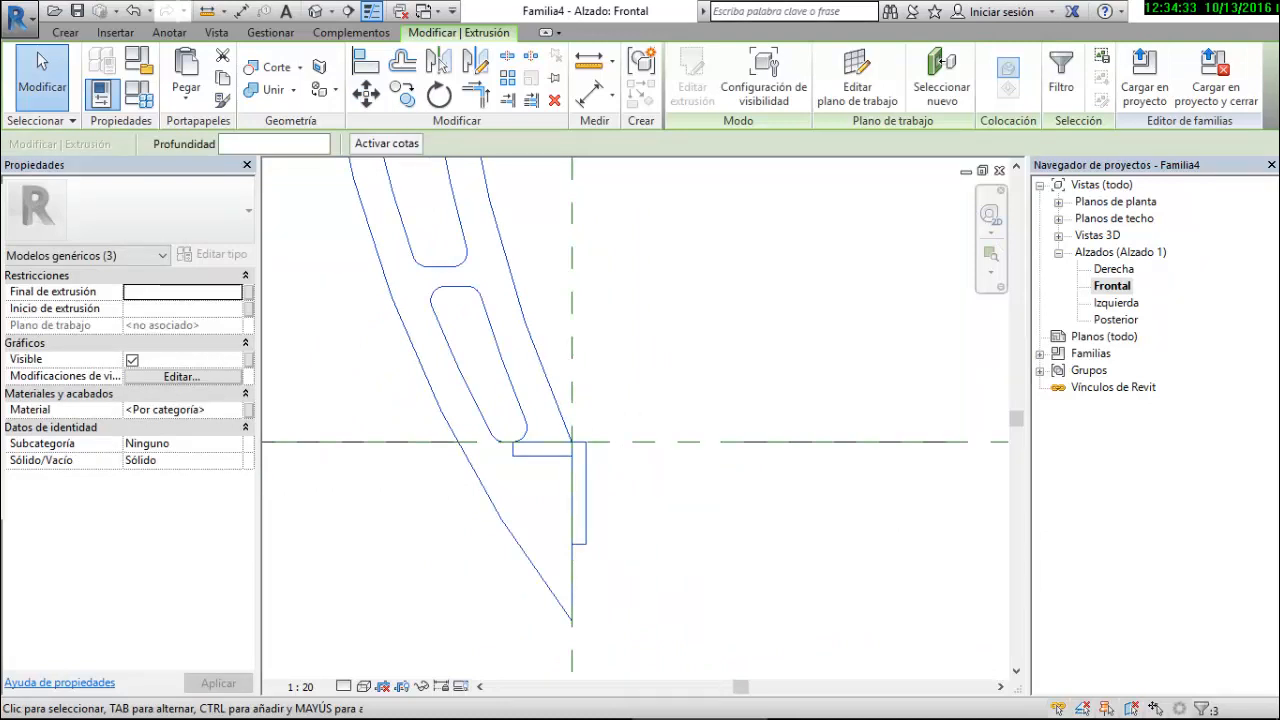
# In Proyecto1, examine the baluster families offered for the main pattern of the Barandilla de Imagen railing type, leaving its settings untouched
pyautogui.scroll(-4, 553, 441)
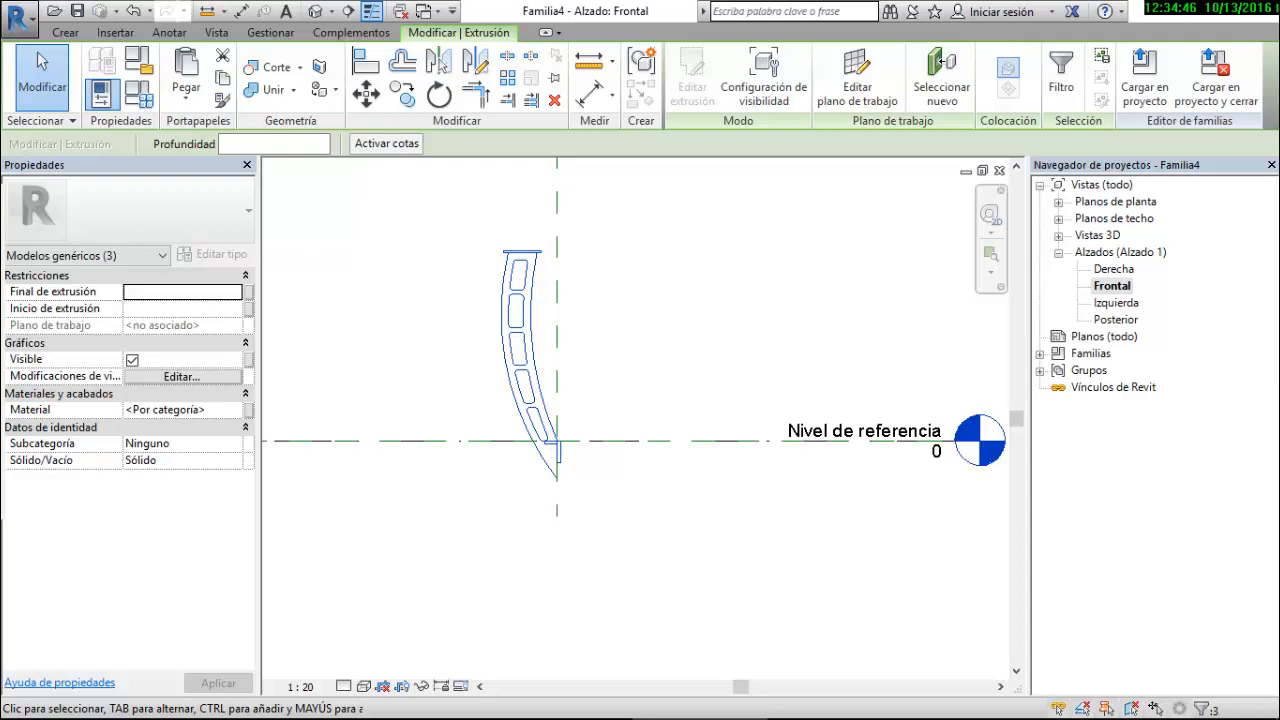
pyautogui.click(423, 11)
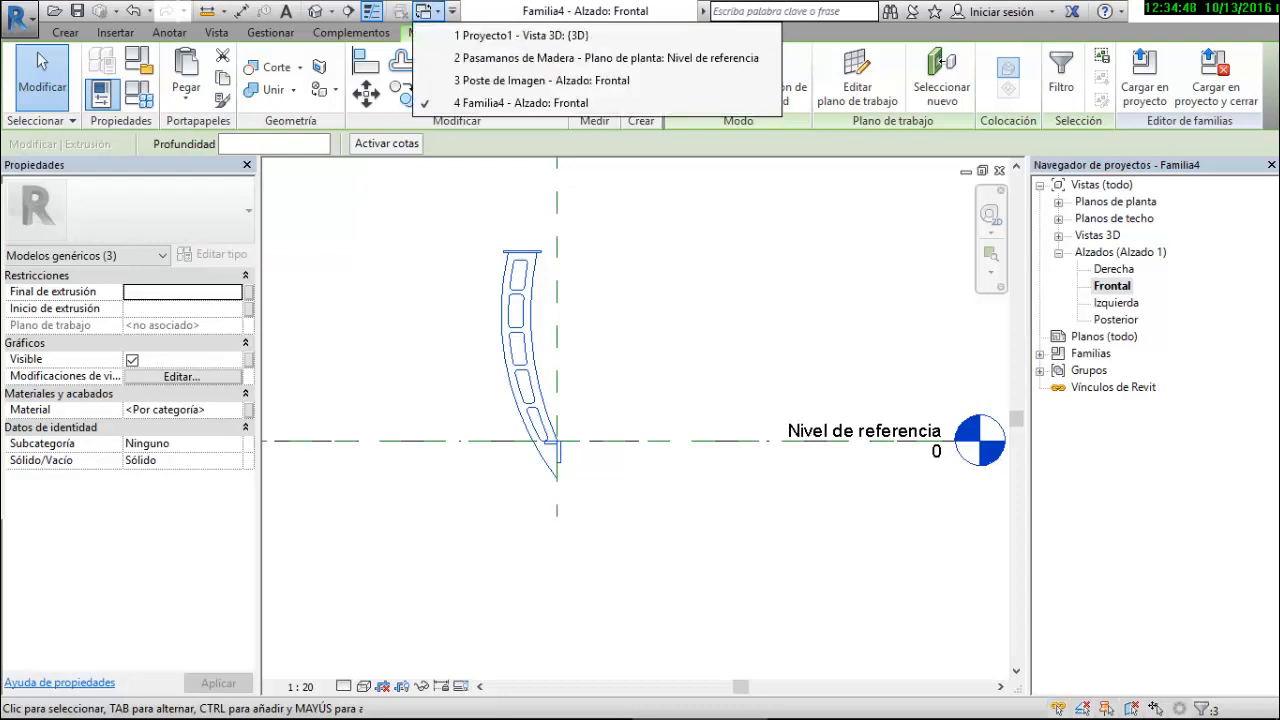
pyautogui.click(520, 35)
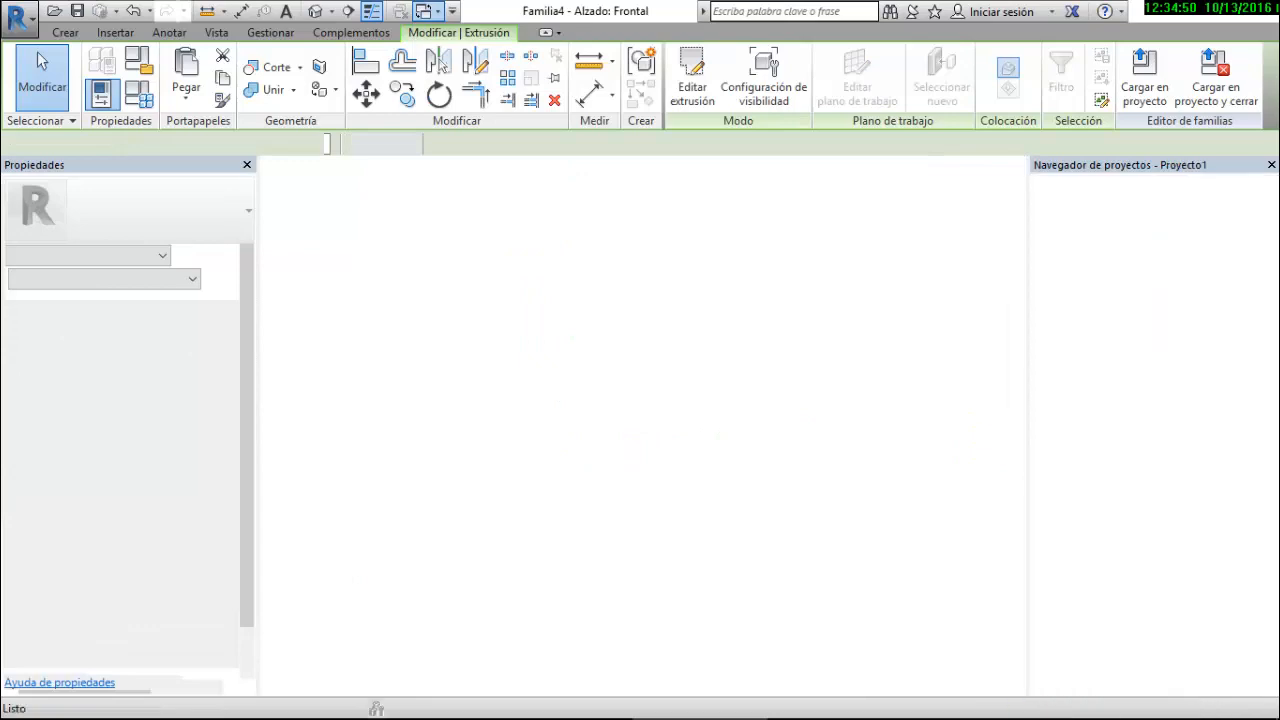
pyautogui.click(886, 238)
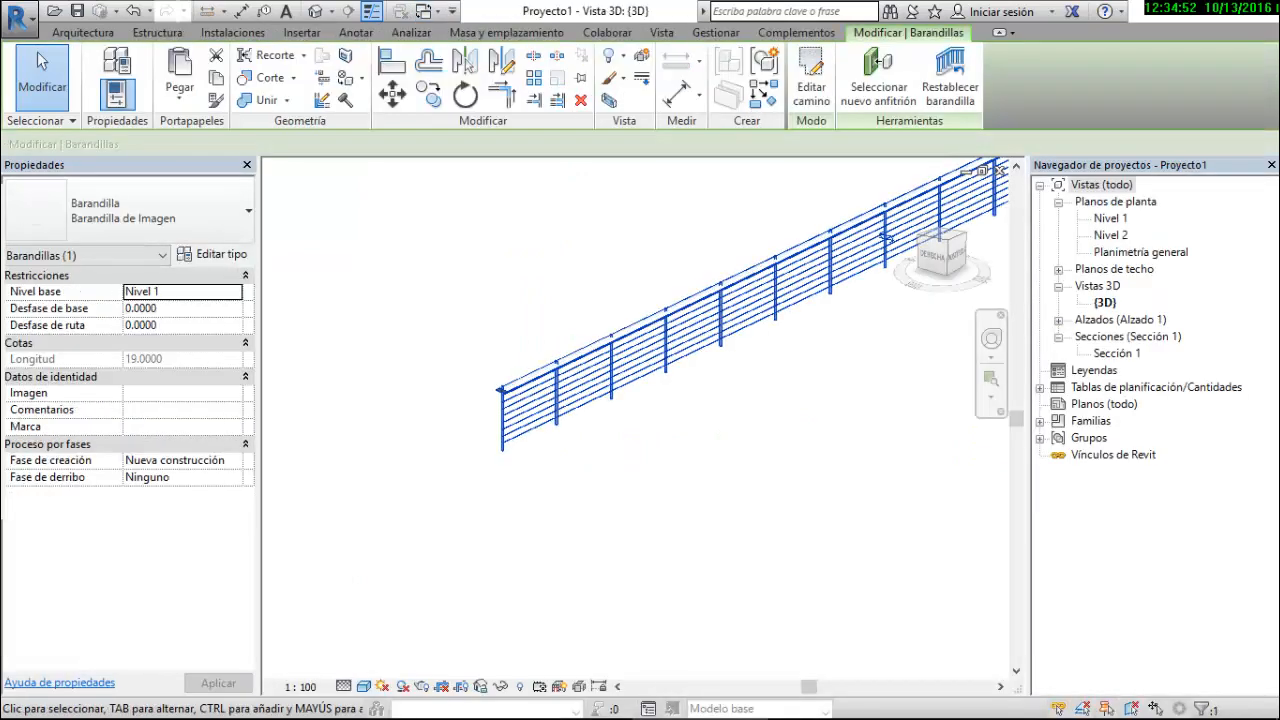
pyautogui.click(213, 254)
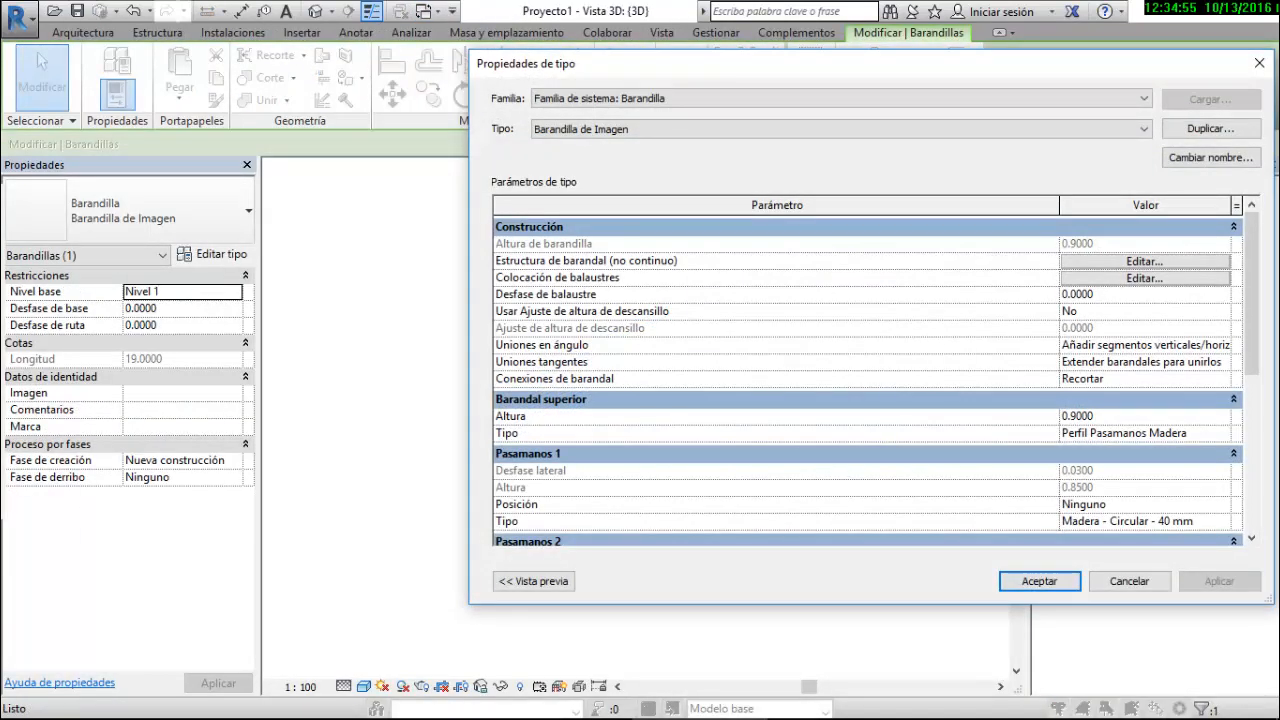
pyautogui.click(1144, 278)
pyautogui.click(676, 178)
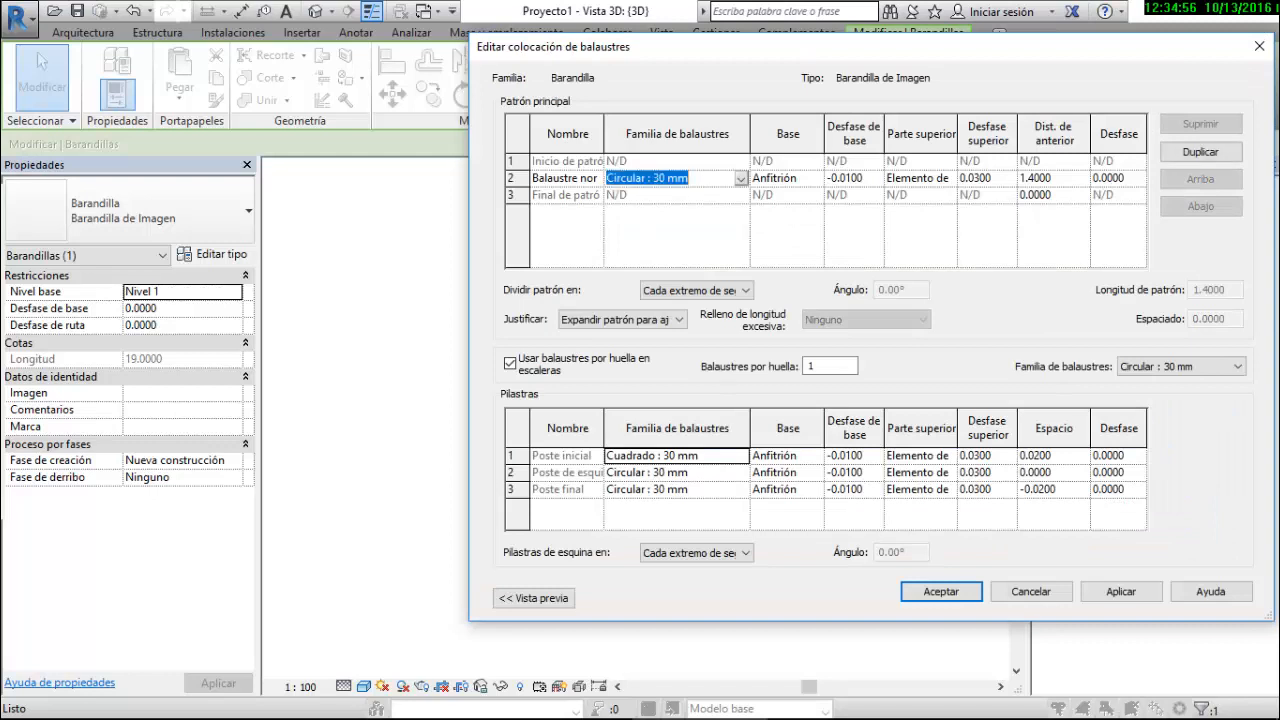
pyautogui.click(740, 178)
pyautogui.scroll(-1, 692, 230)
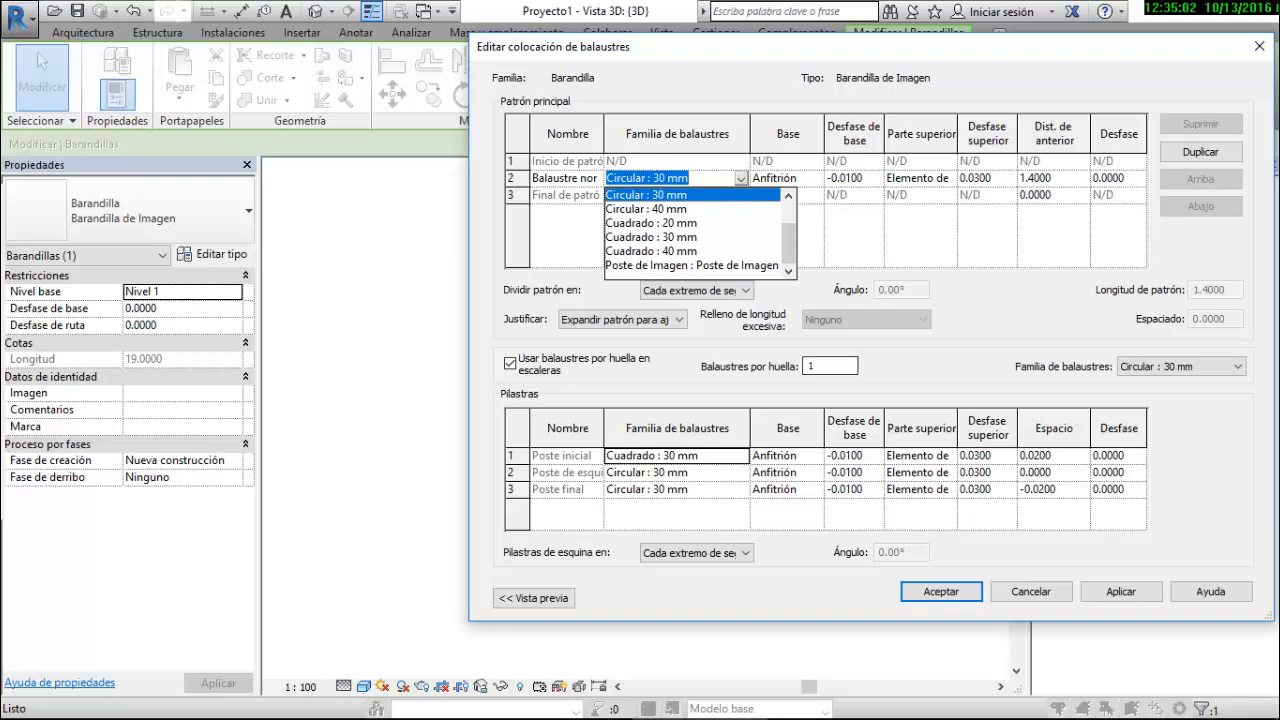
pyautogui.click(1030, 591)
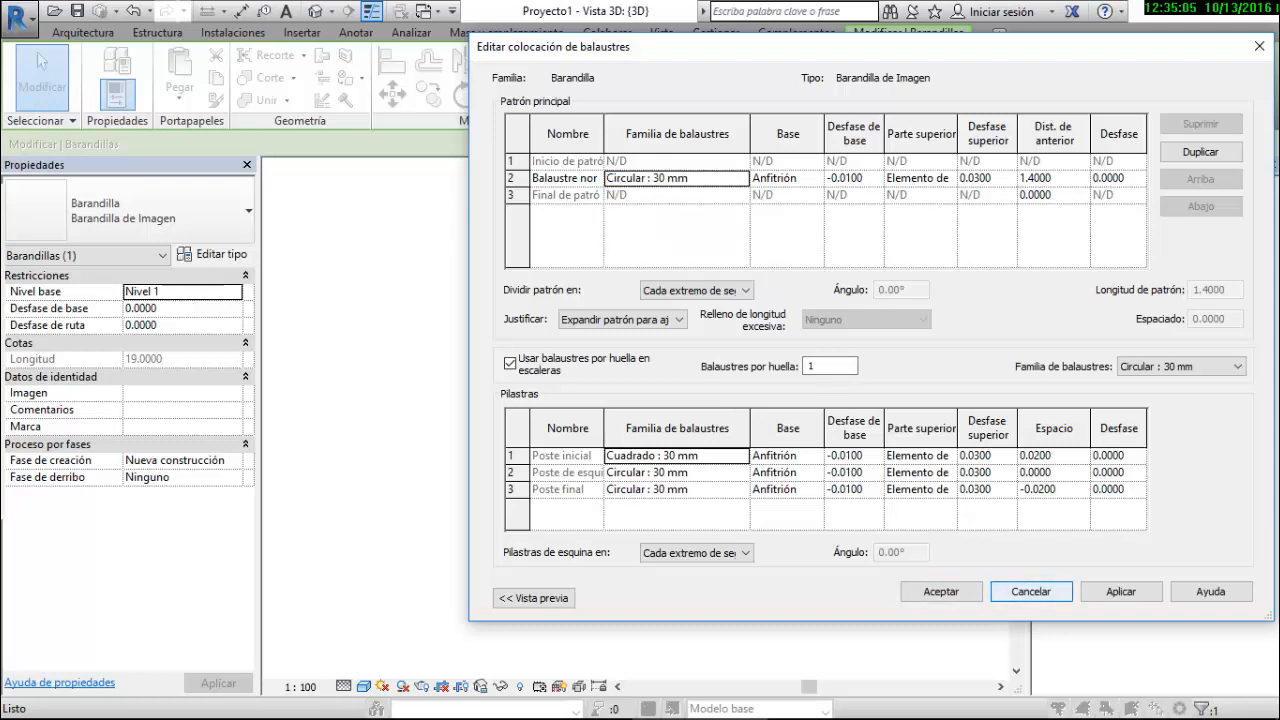
pyautogui.click(1030, 591)
pyautogui.click(1129, 581)
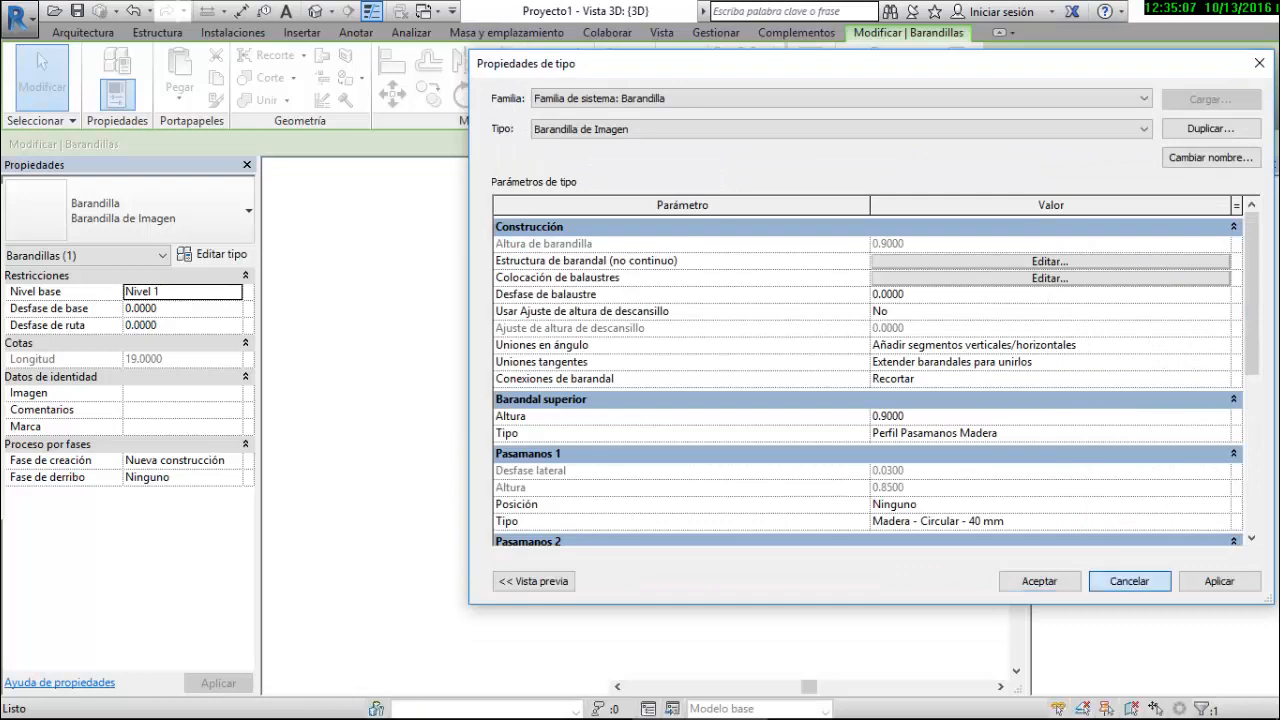
# Return to the Familia4 family and load it into Poste de Imagen.rfa only
pyautogui.click(425, 11)
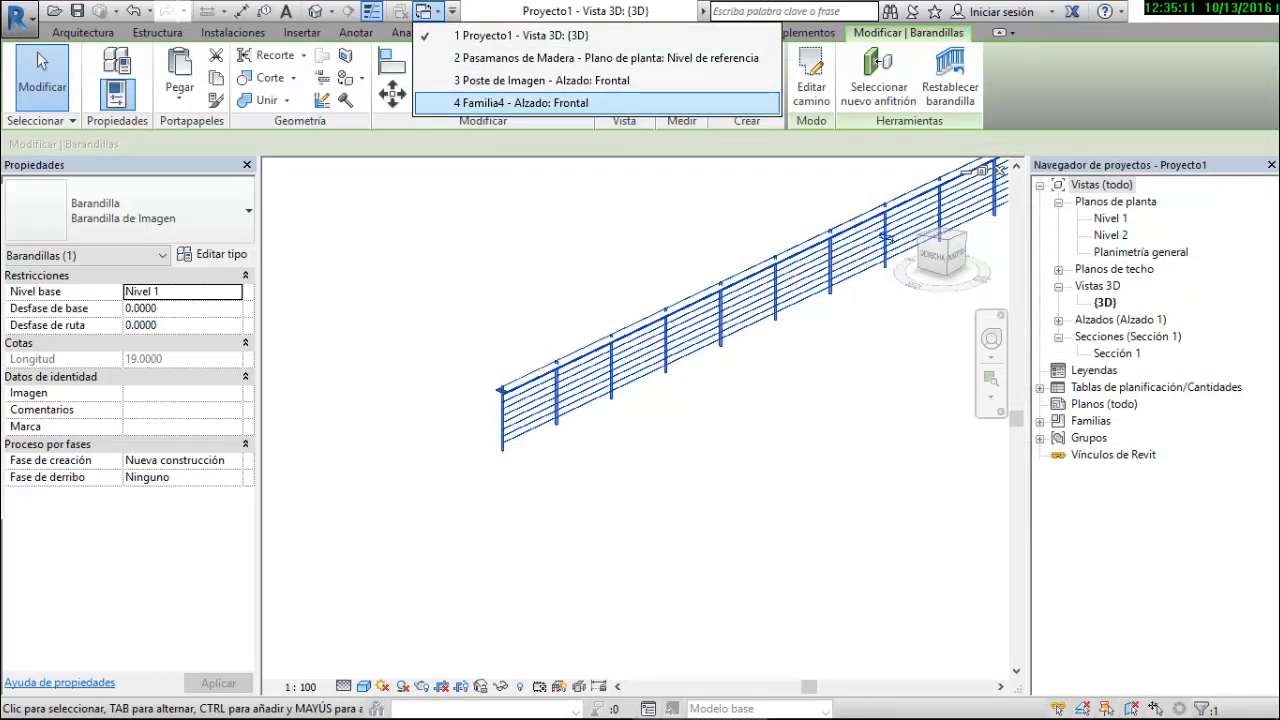
pyautogui.click(520, 102)
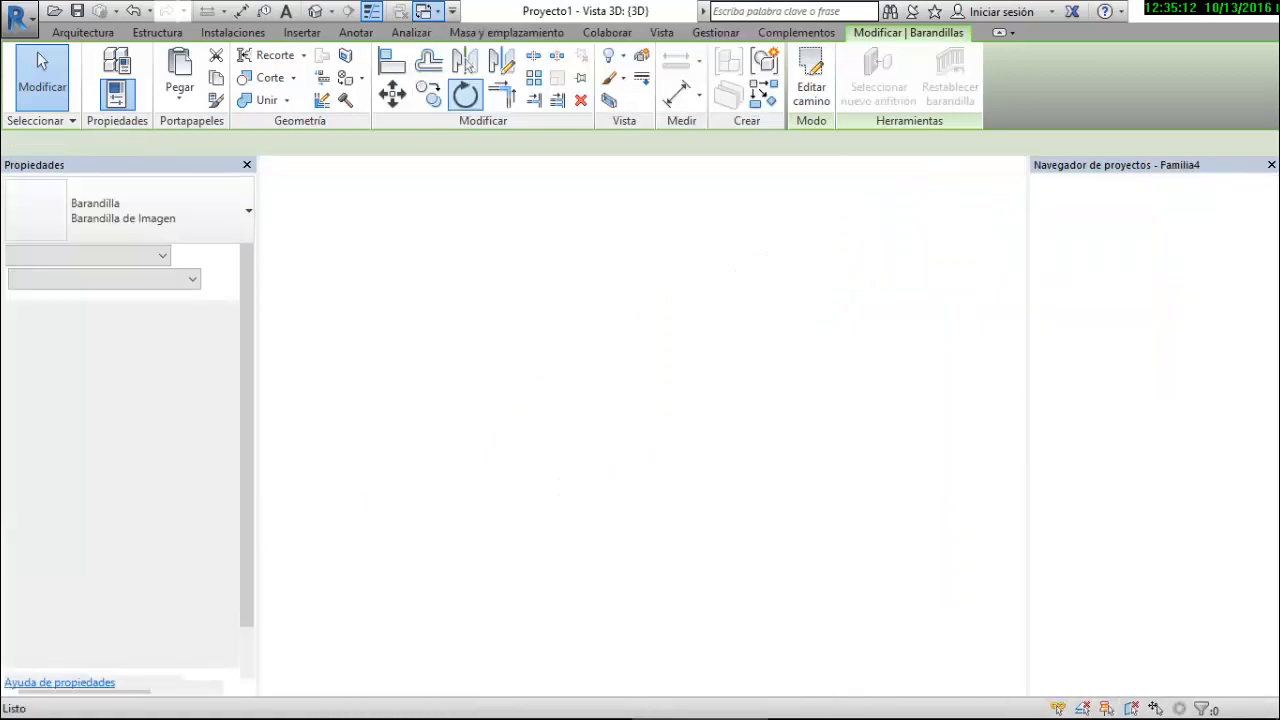
pyautogui.click(41, 70)
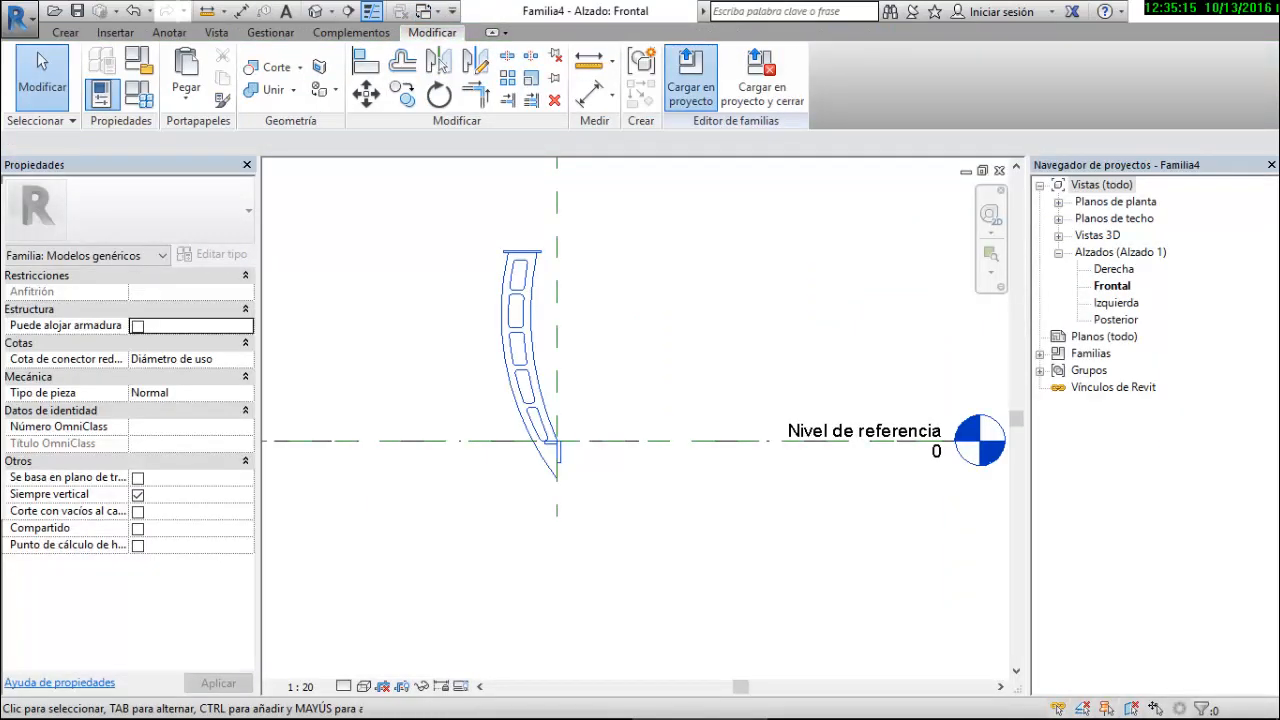
pyautogui.click(689, 85)
pyautogui.click(519, 297)
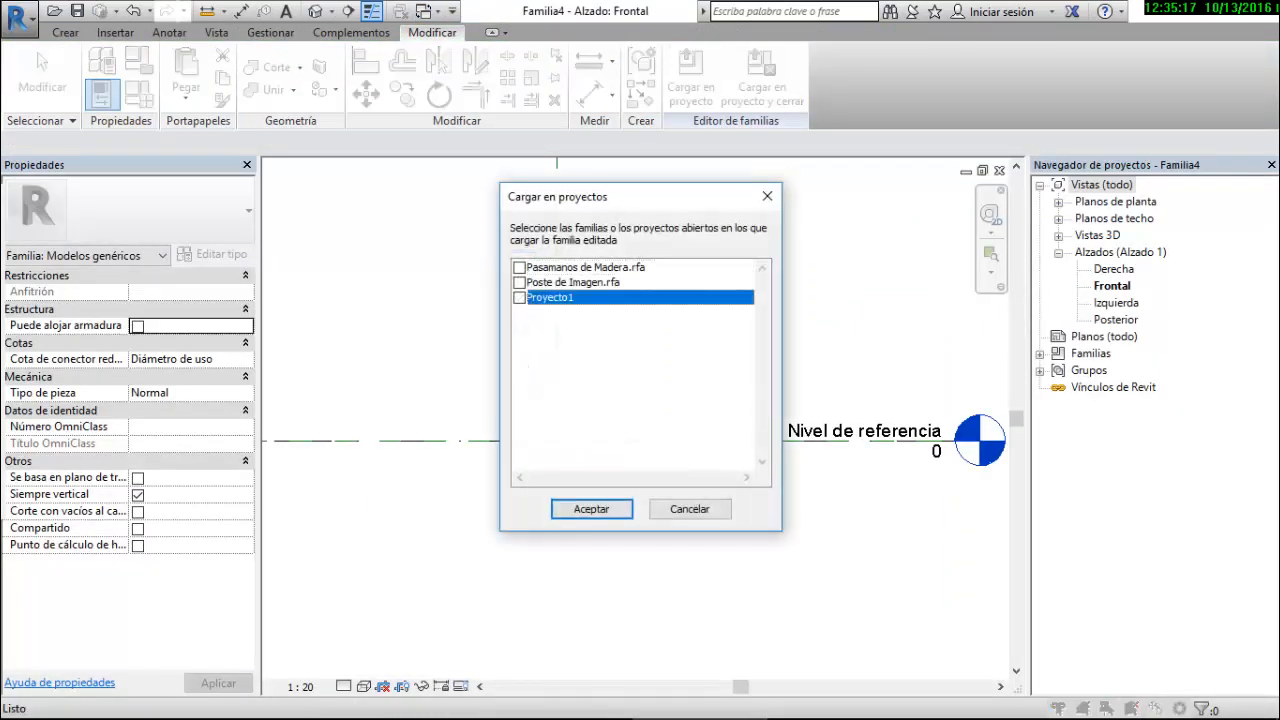
pyautogui.click(519, 282)
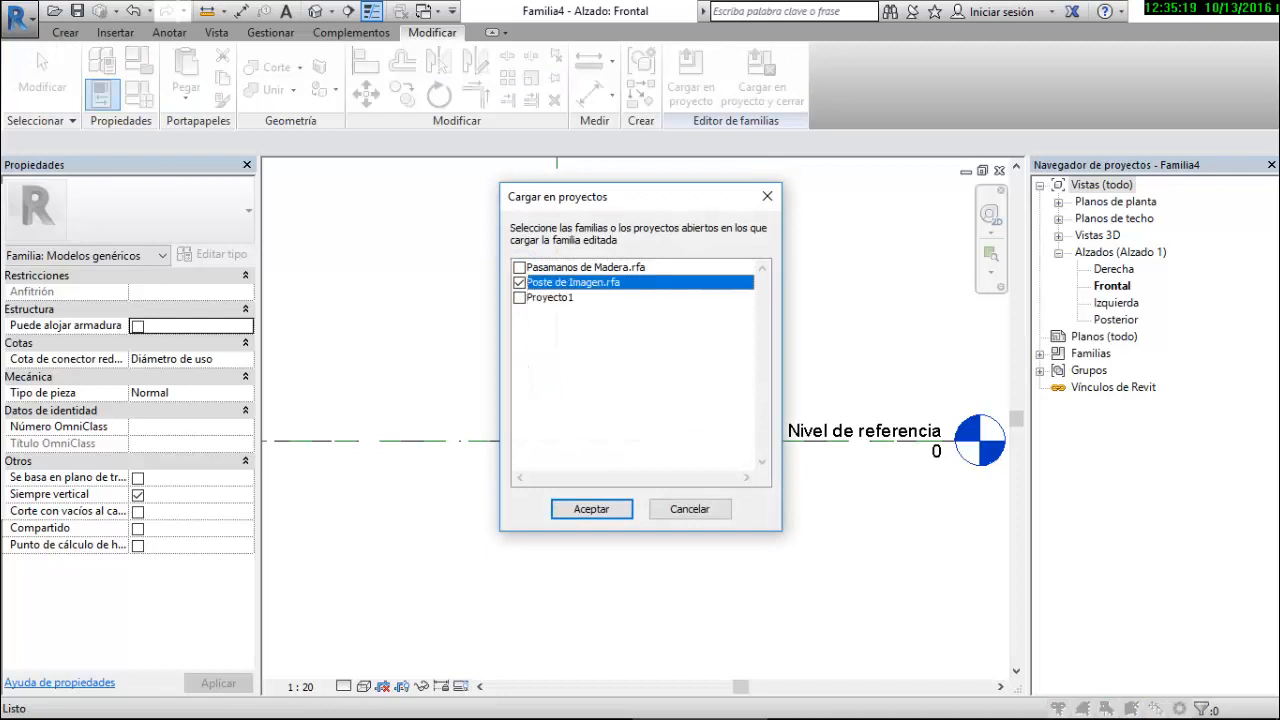
pyautogui.click(591, 509)
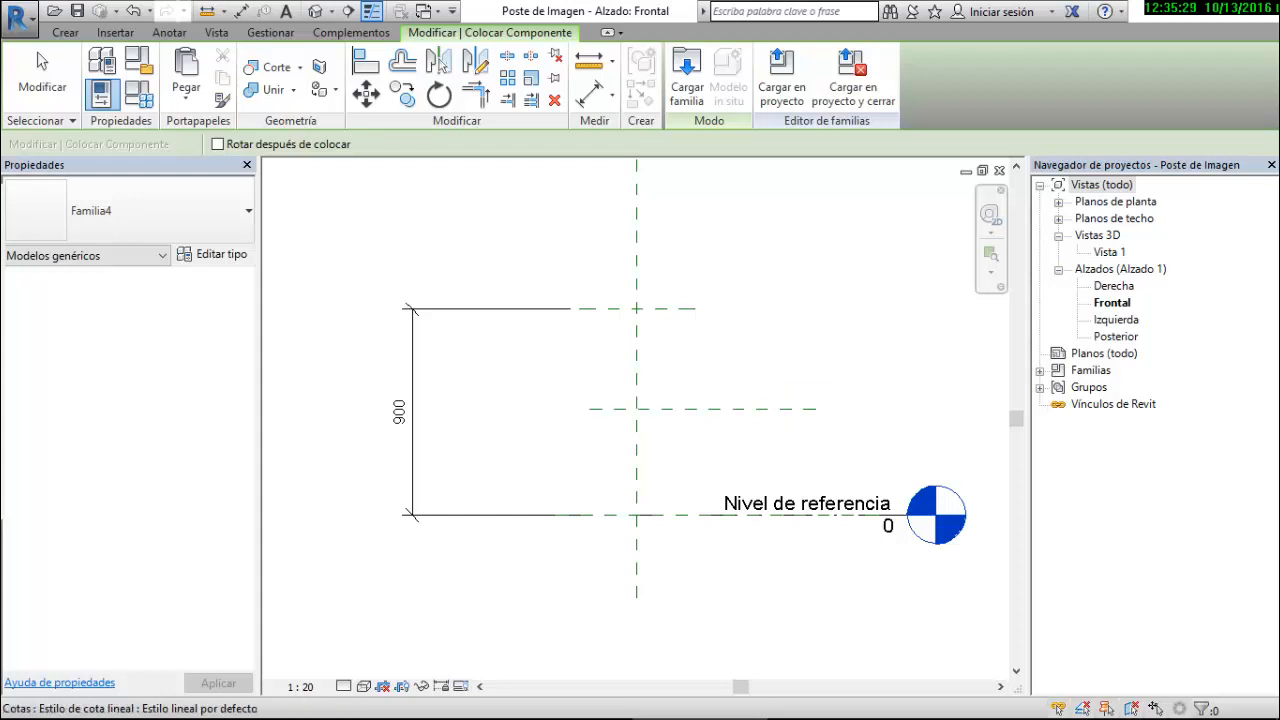
# Place the Familia4 component at the intersection of the reference planes in the Nivel de referencia floor plan of Poste de Imagen
pyautogui.click(65, 32)
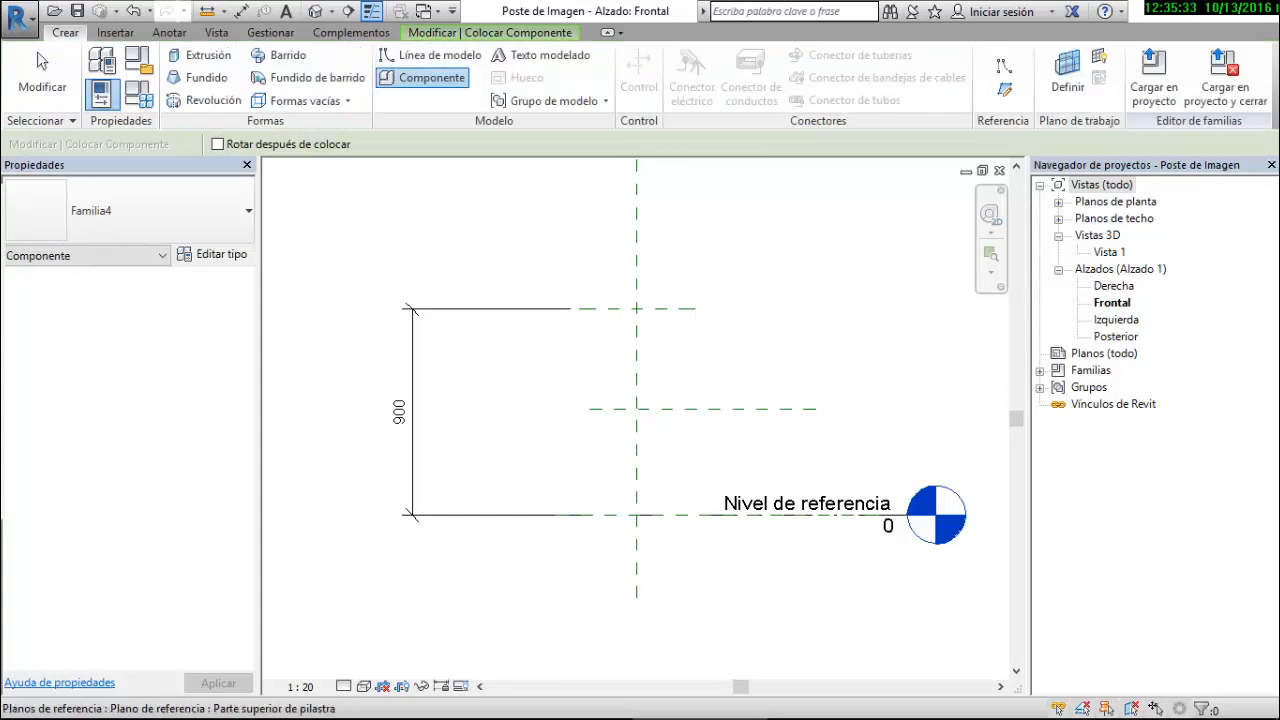
pyautogui.rightClick(708, 408)
pyautogui.press('Escape')
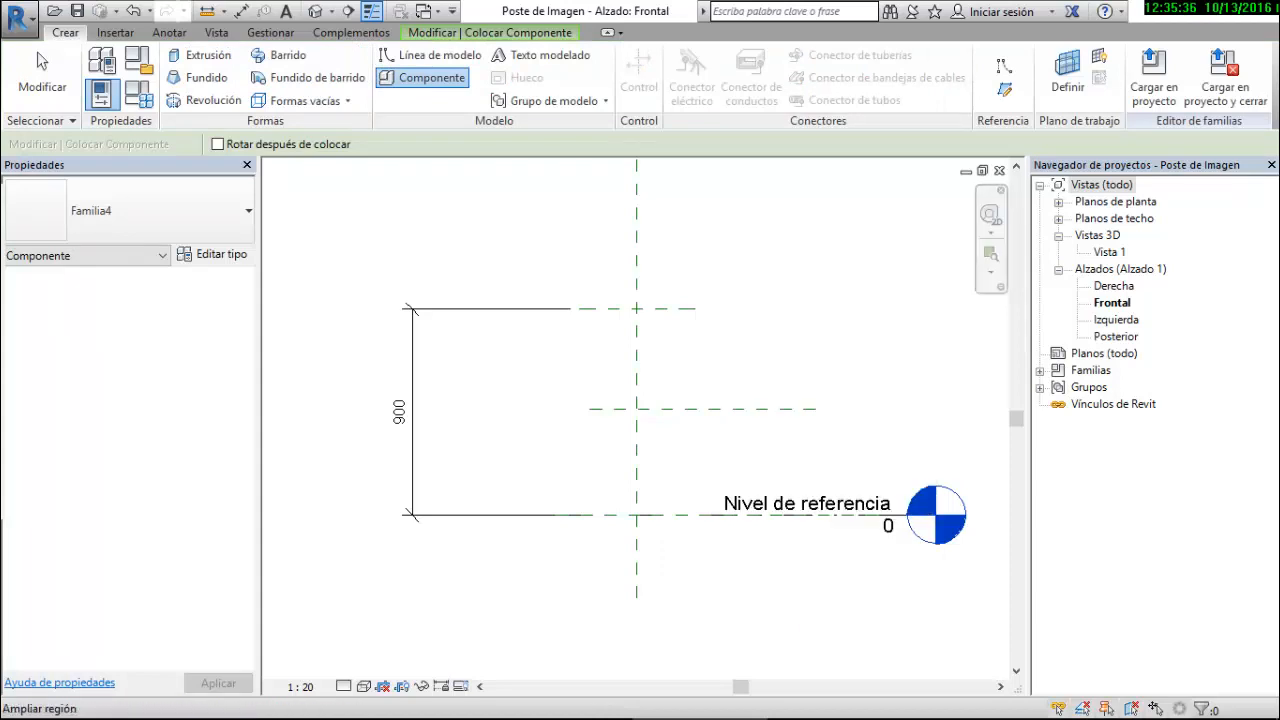
pyautogui.doubleClick(1115, 201)
pyautogui.doubleClick(1143, 218)
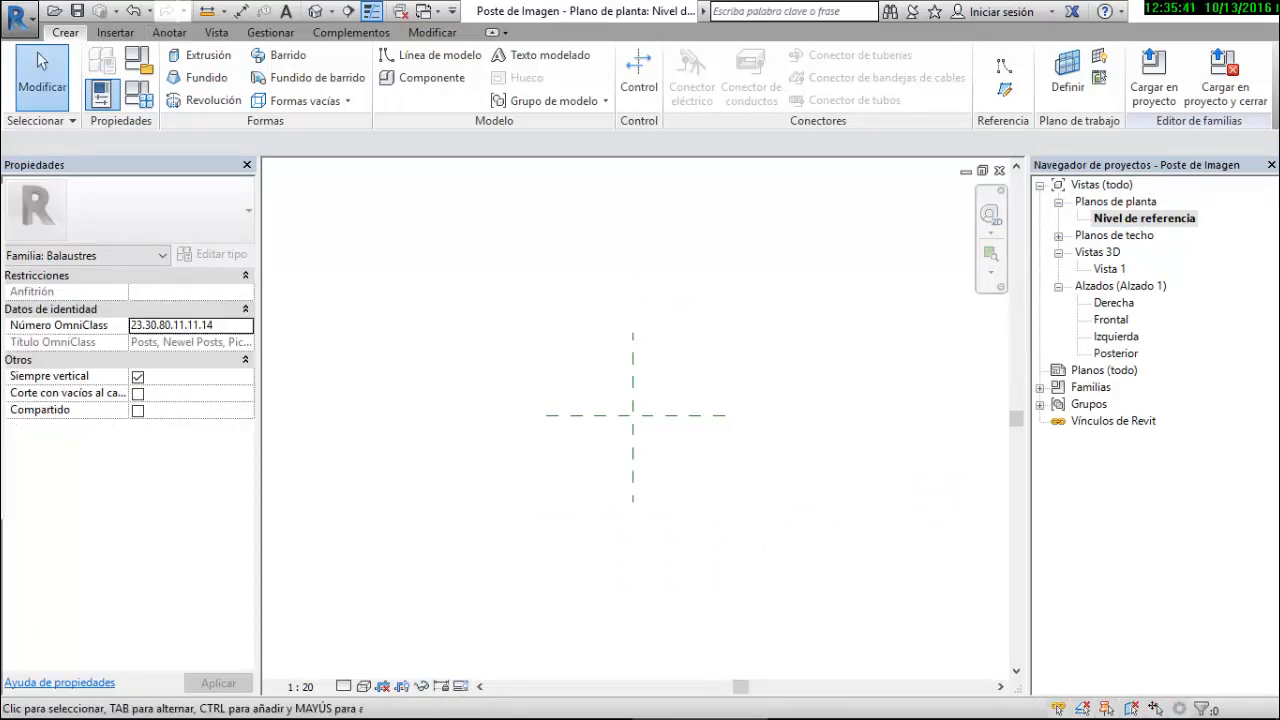
pyautogui.click(425, 77)
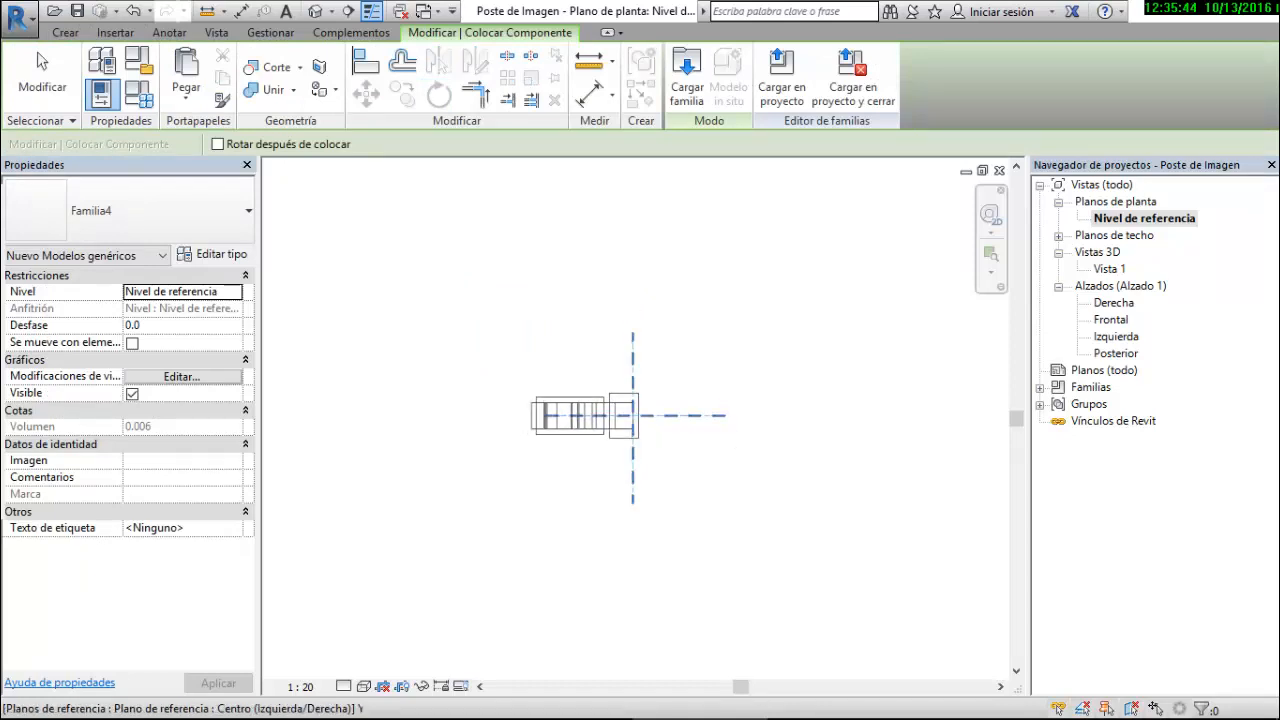
pyautogui.click(632, 415)
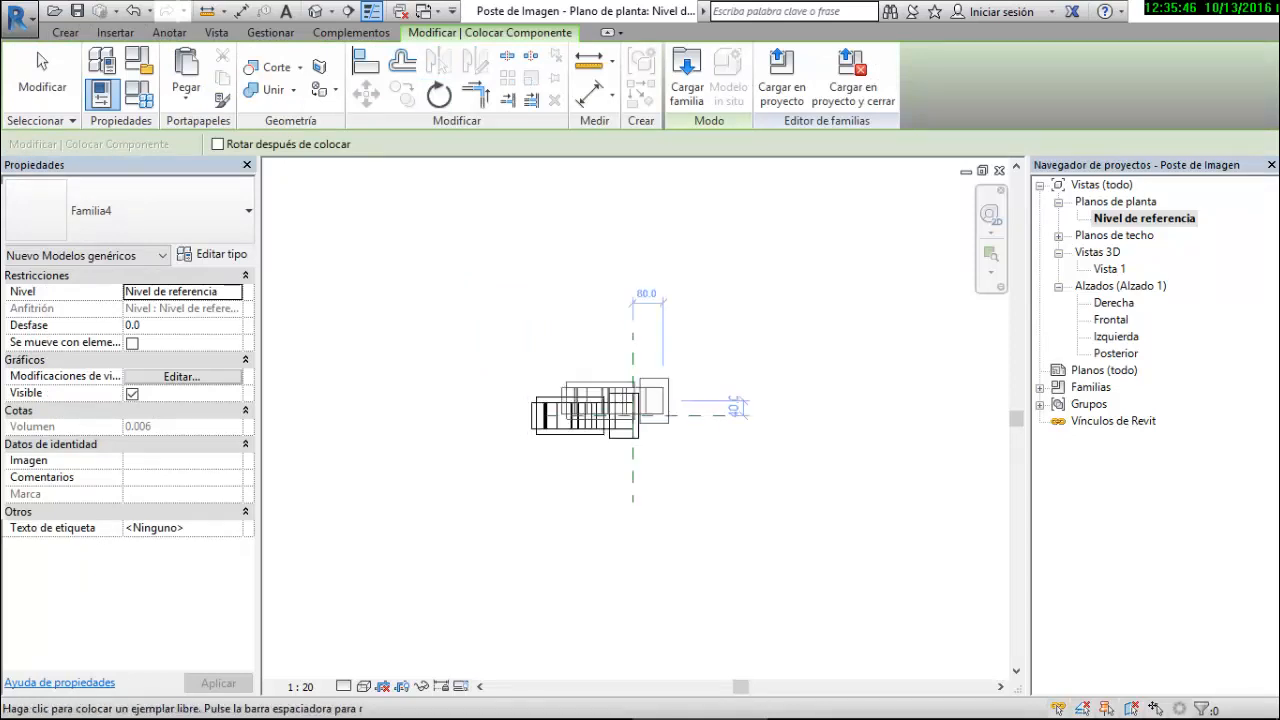
pyautogui.press('Escape')
pyautogui.press('Escape')
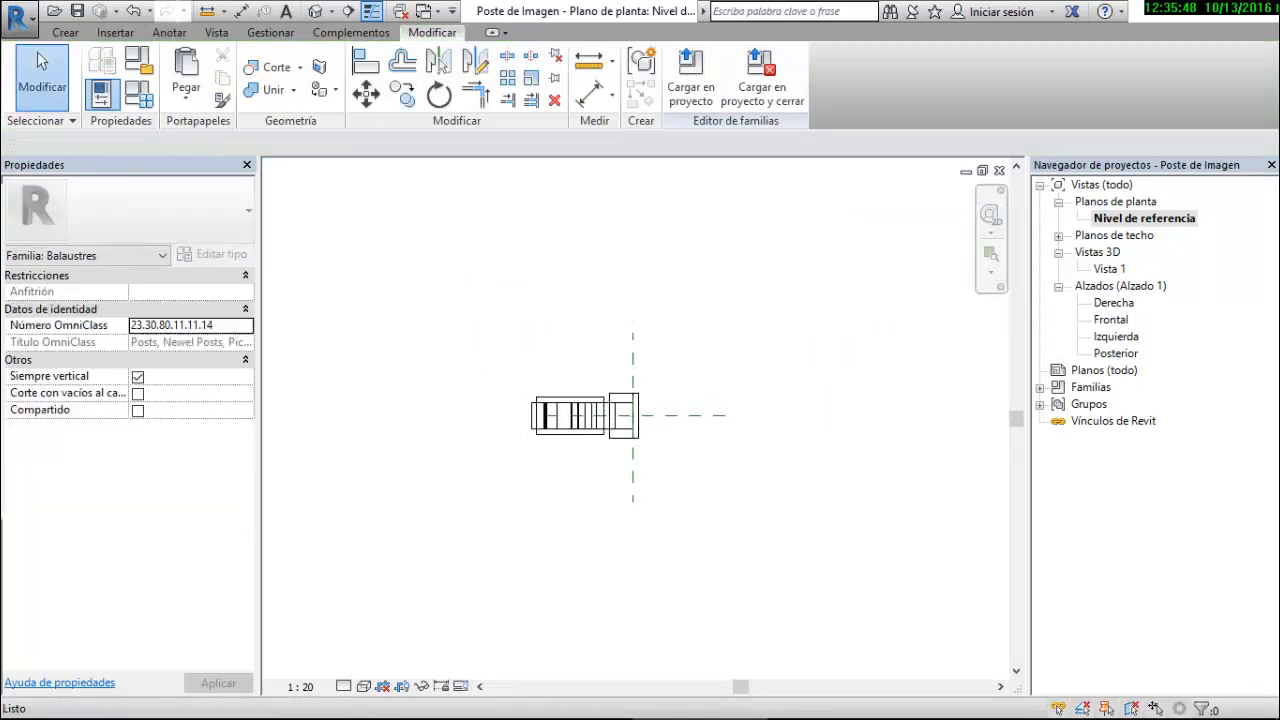
# Check the placed post in the Frontal elevation and load Poste de Imagen into Proyecto1, overwriting the existing version and its parameter values
pyautogui.doubleClick(1110, 319)
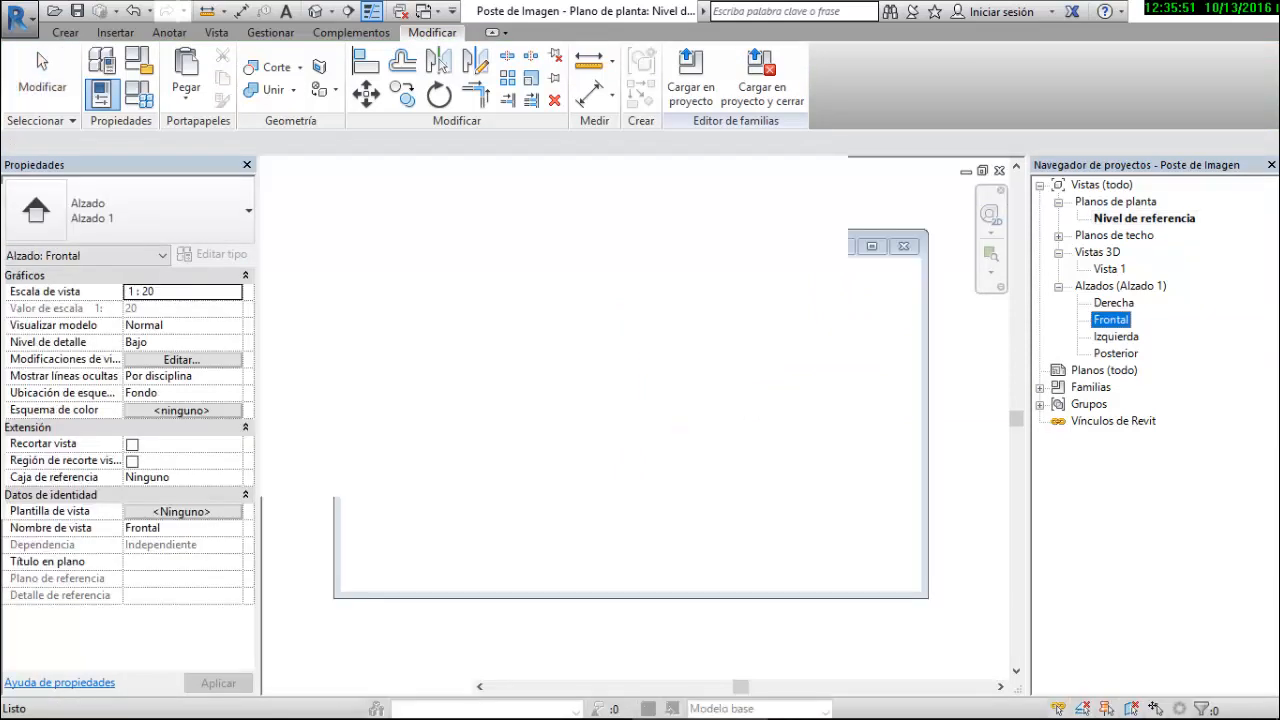
pyautogui.scroll(5, 638, 555)
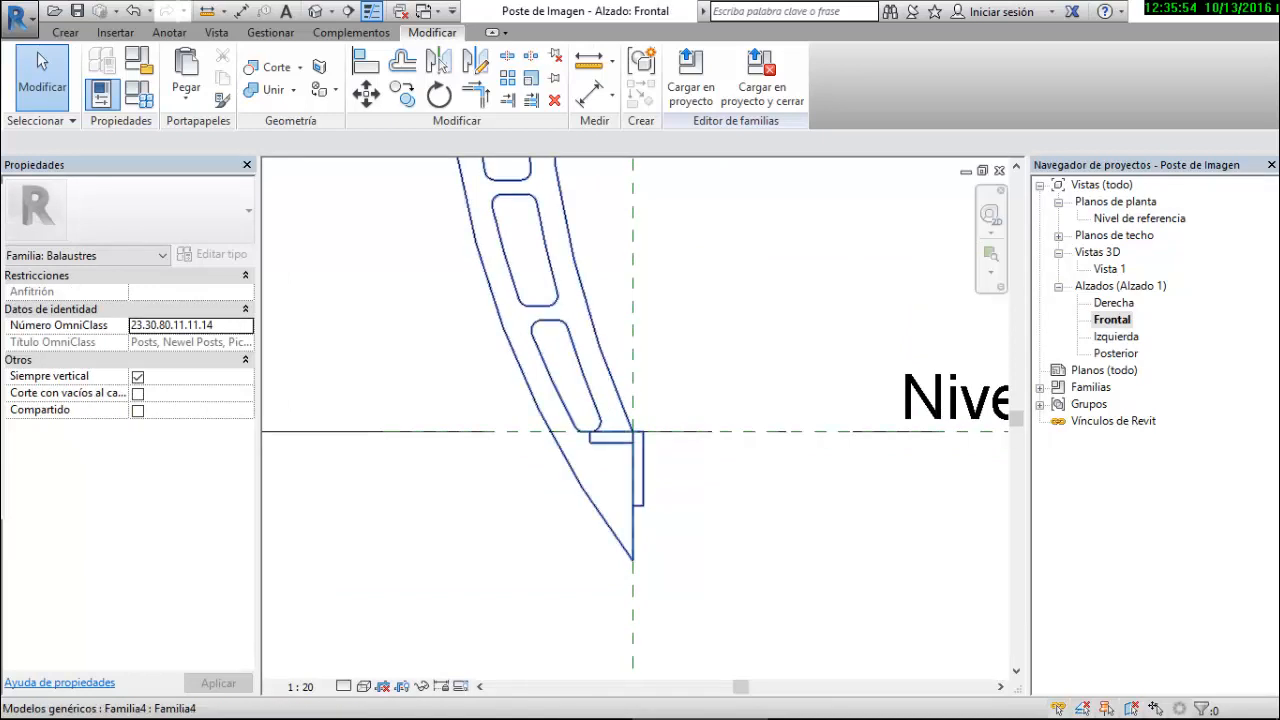
pyautogui.scroll(-5, 662, 480)
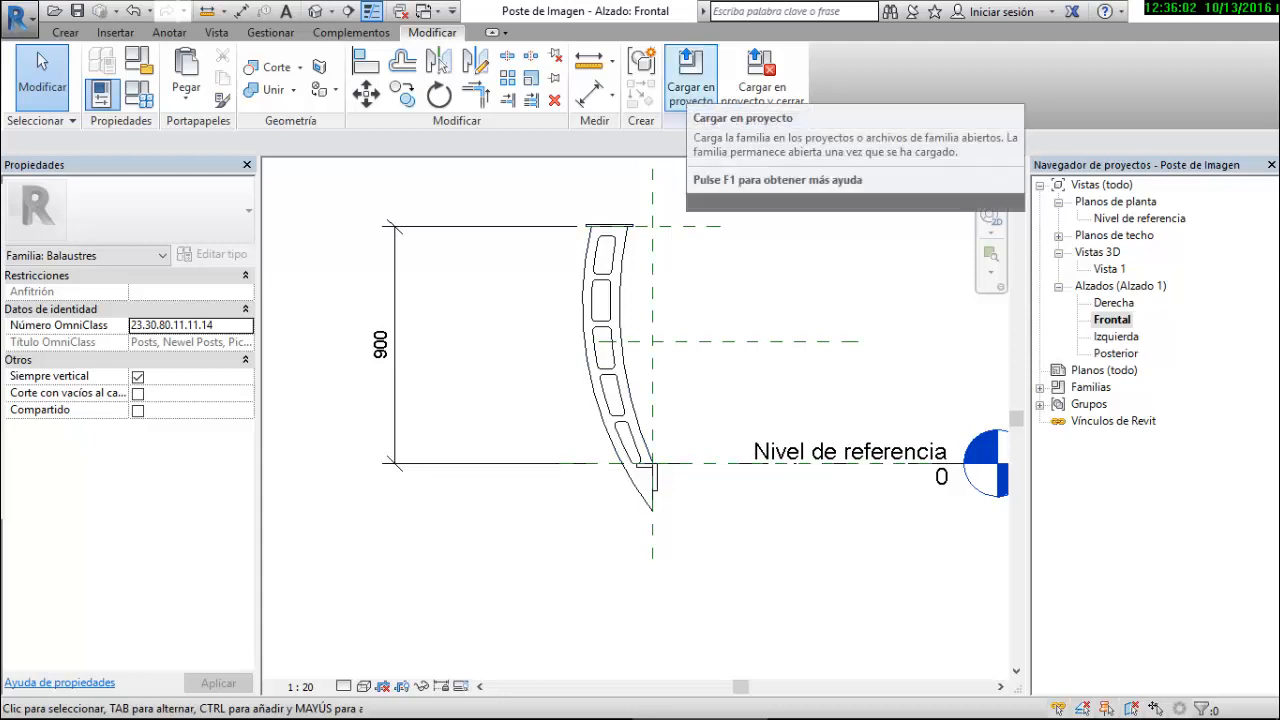
pyautogui.click(690, 80)
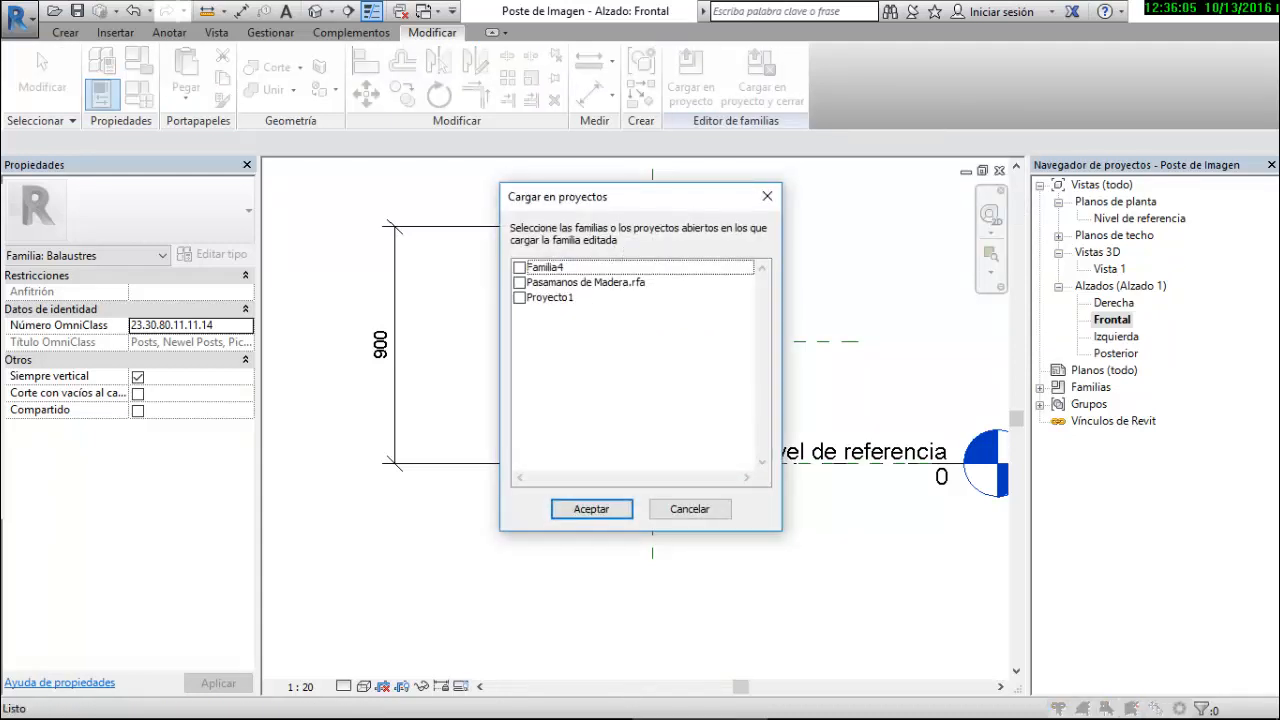
pyautogui.click(519, 297)
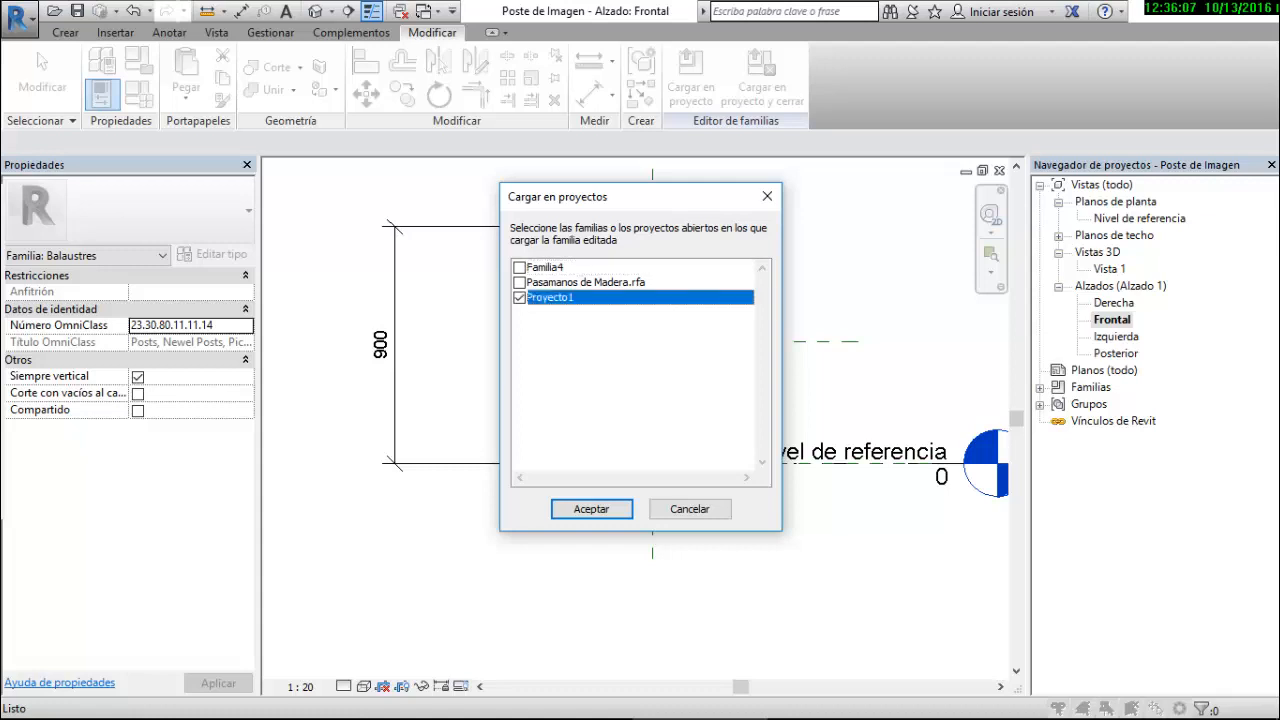
pyautogui.click(591, 509)
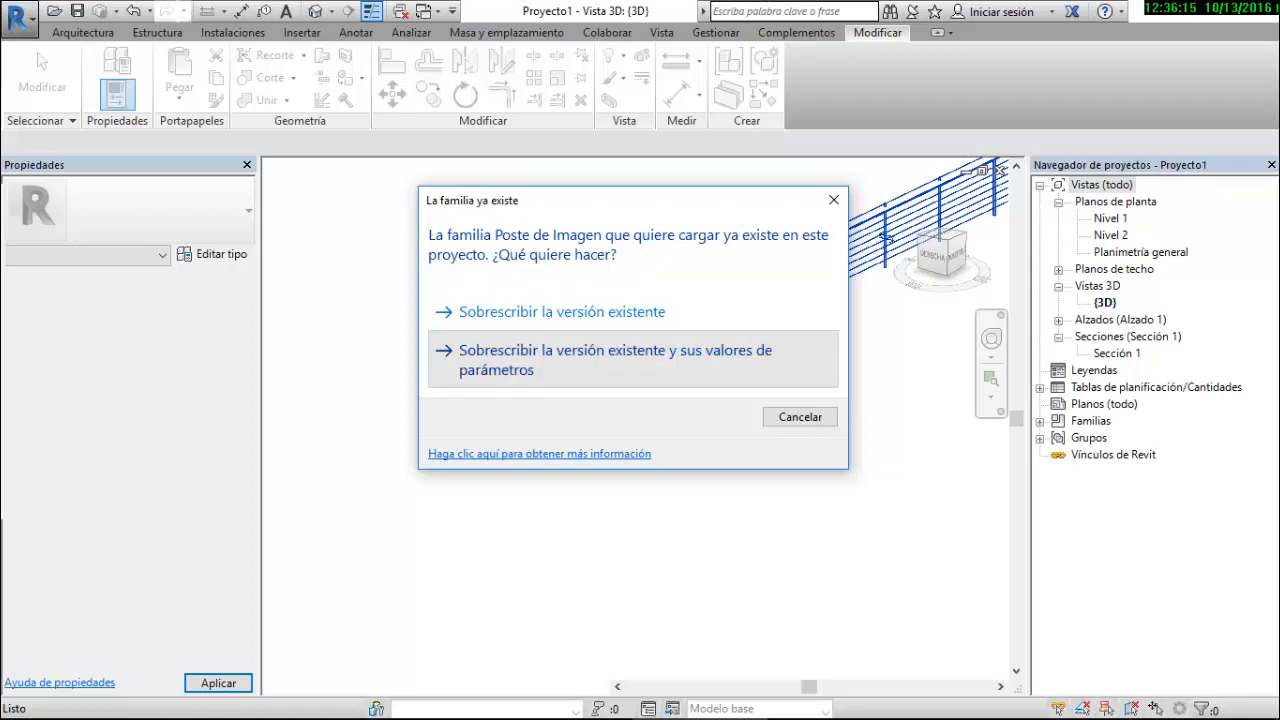
pyautogui.click(615, 360)
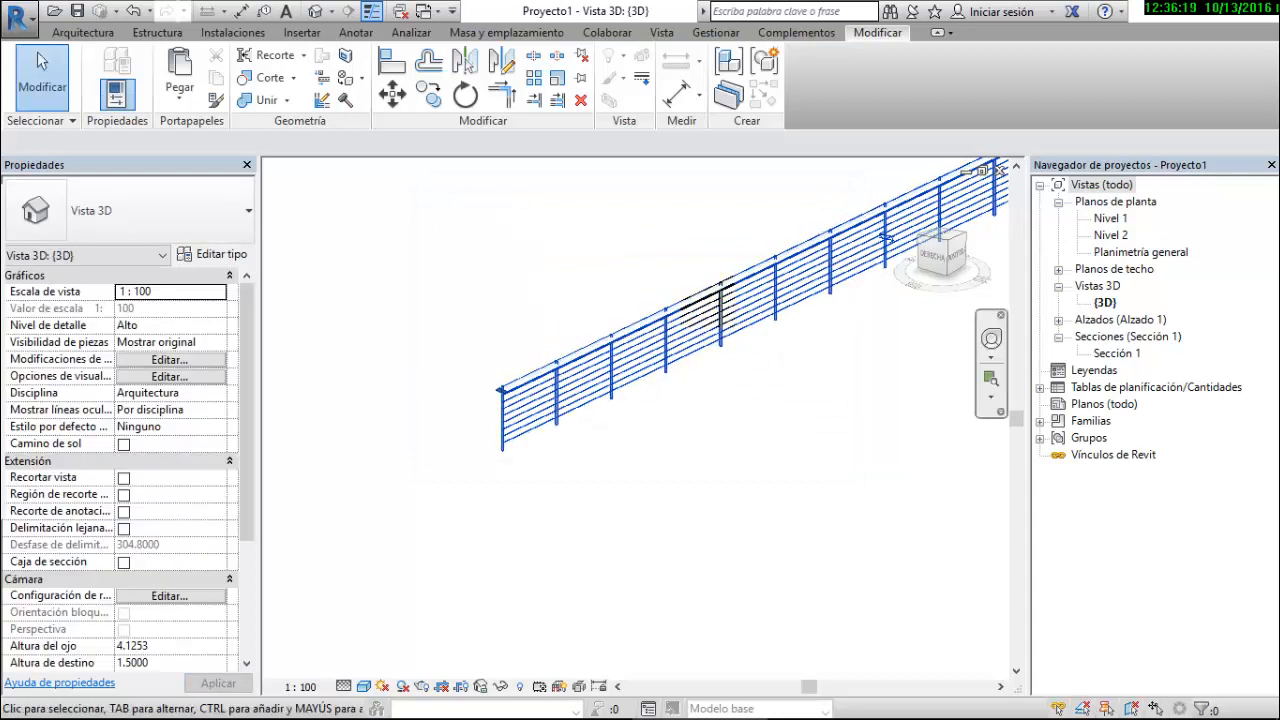
# Flip the viewing direction of Sección 1 in the Nivel 1 floor plan
pyautogui.doubleClick(1117, 353)
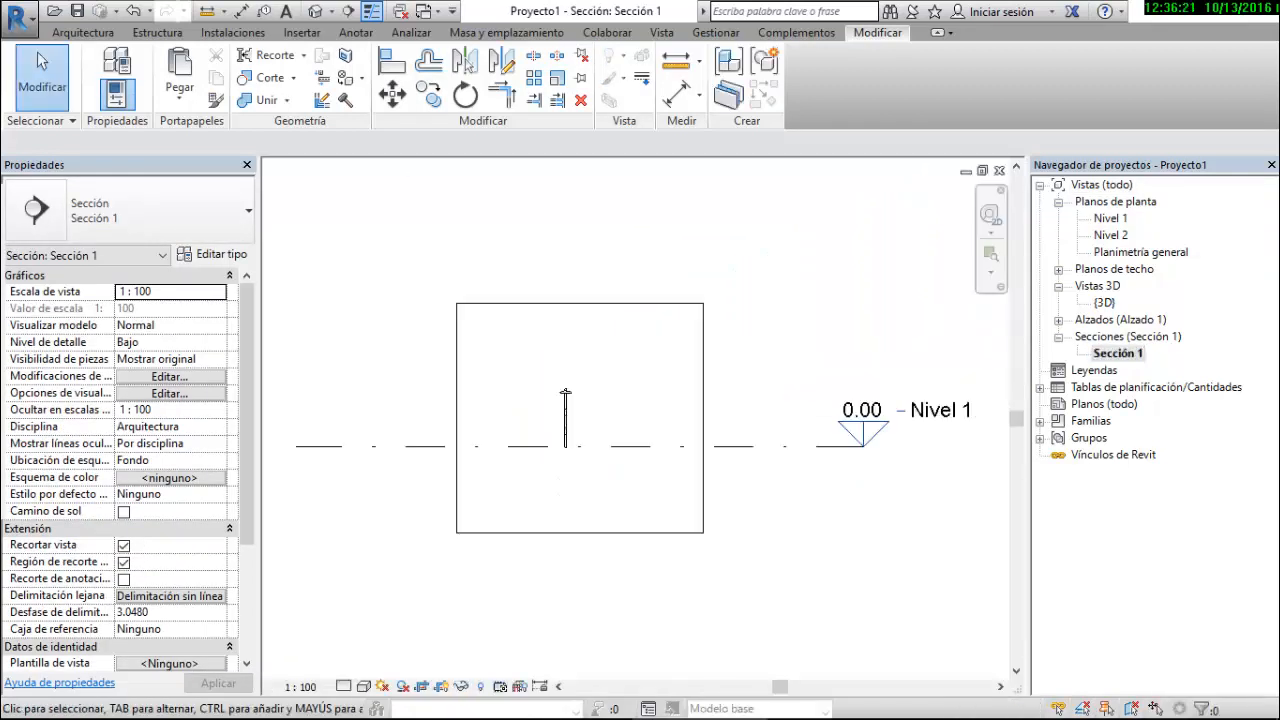
pyautogui.doubleClick(1110, 218)
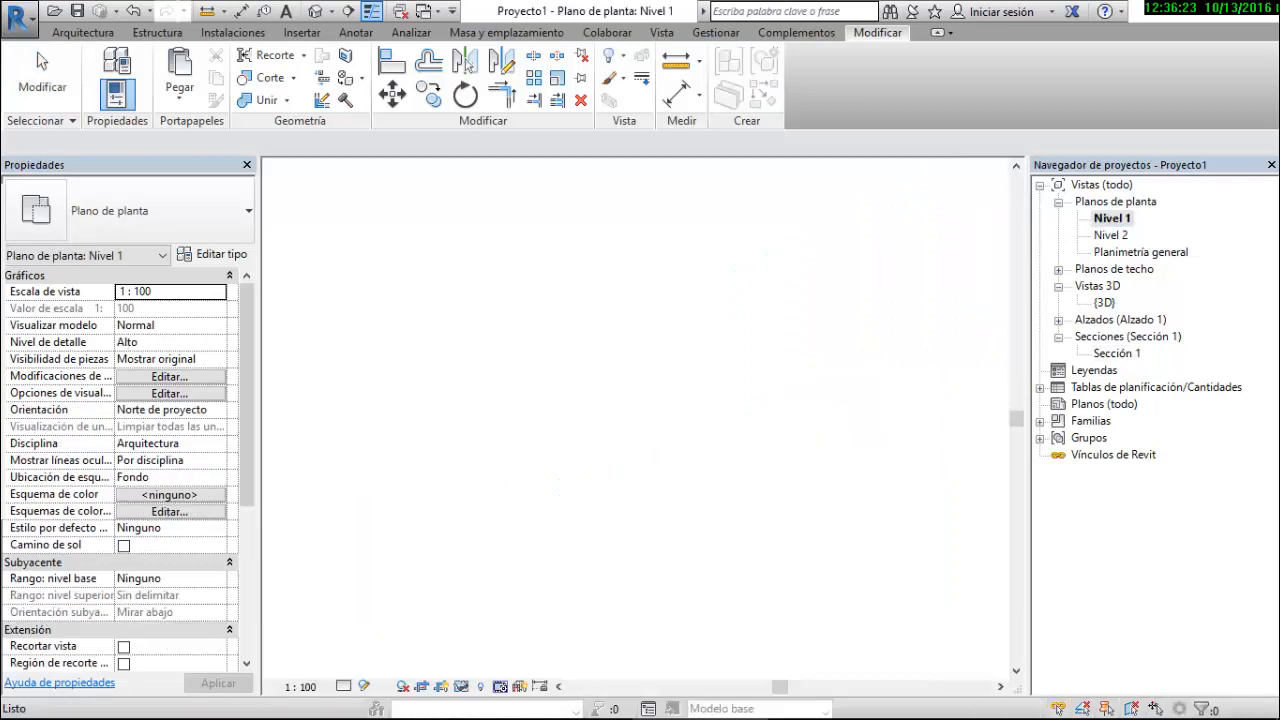
pyautogui.scroll(3, 512, 374)
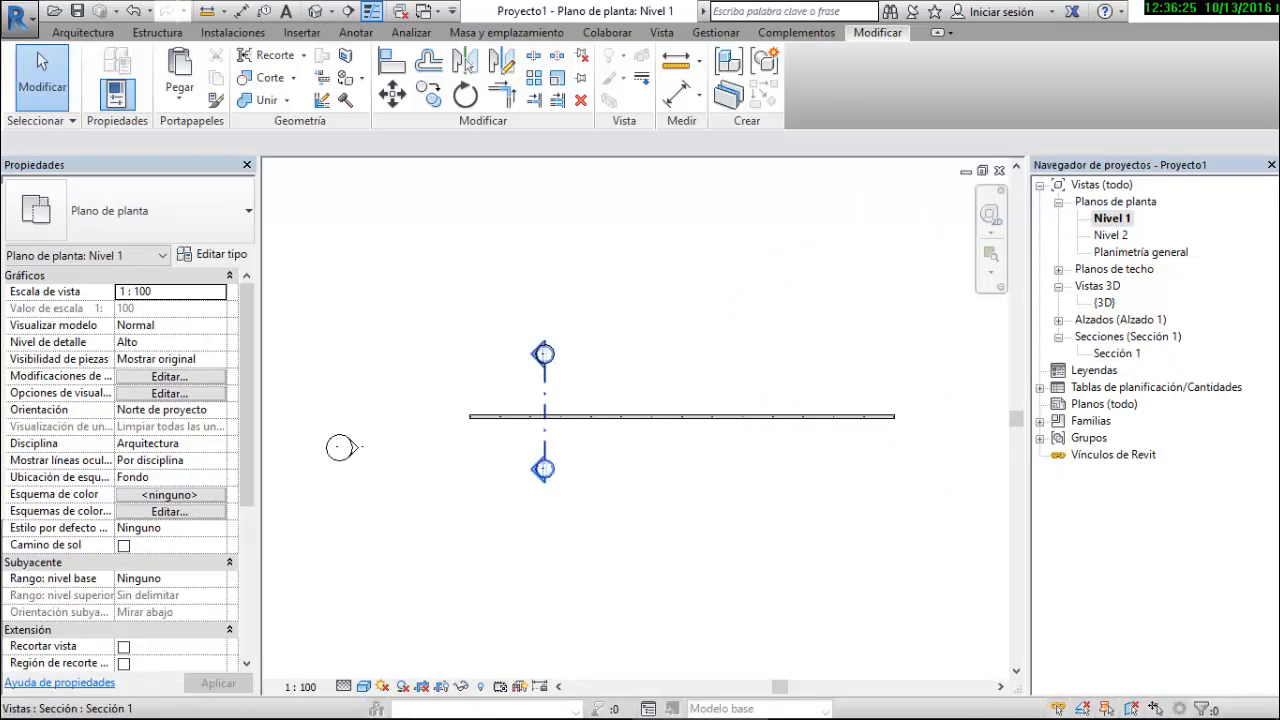
pyautogui.click(544, 385)
pyautogui.press('space')
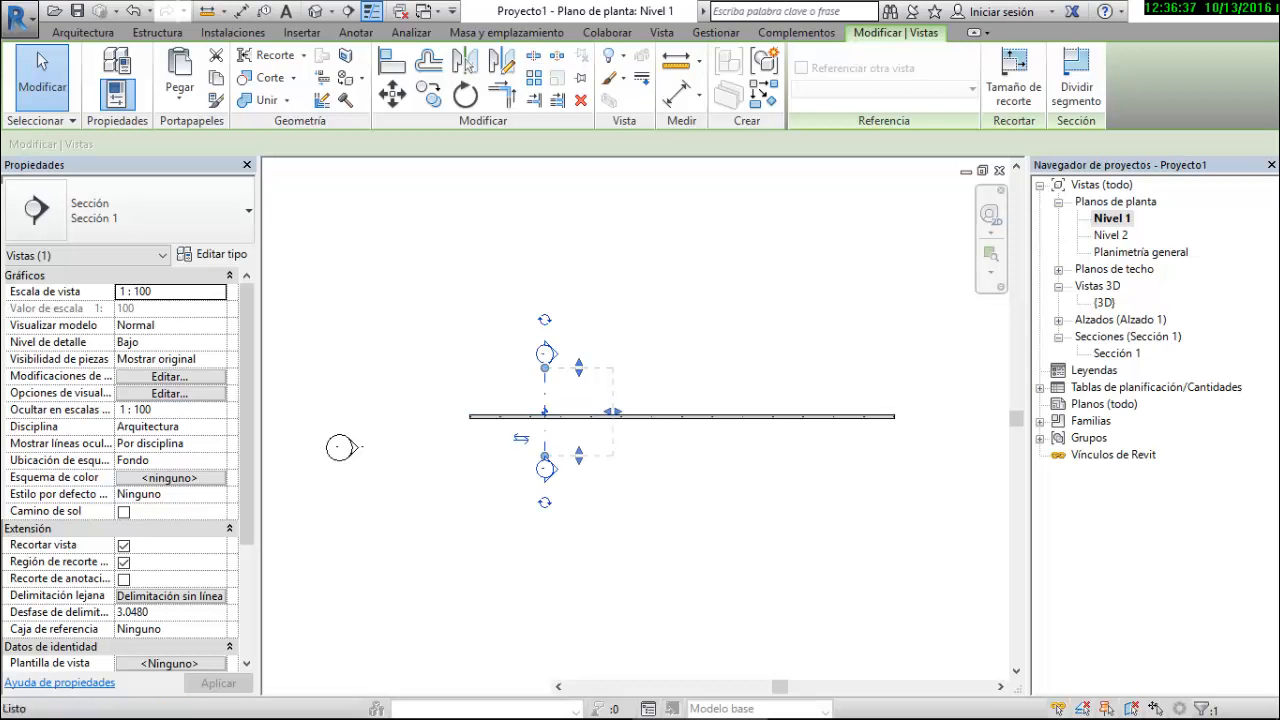
pyautogui.press('Escape')
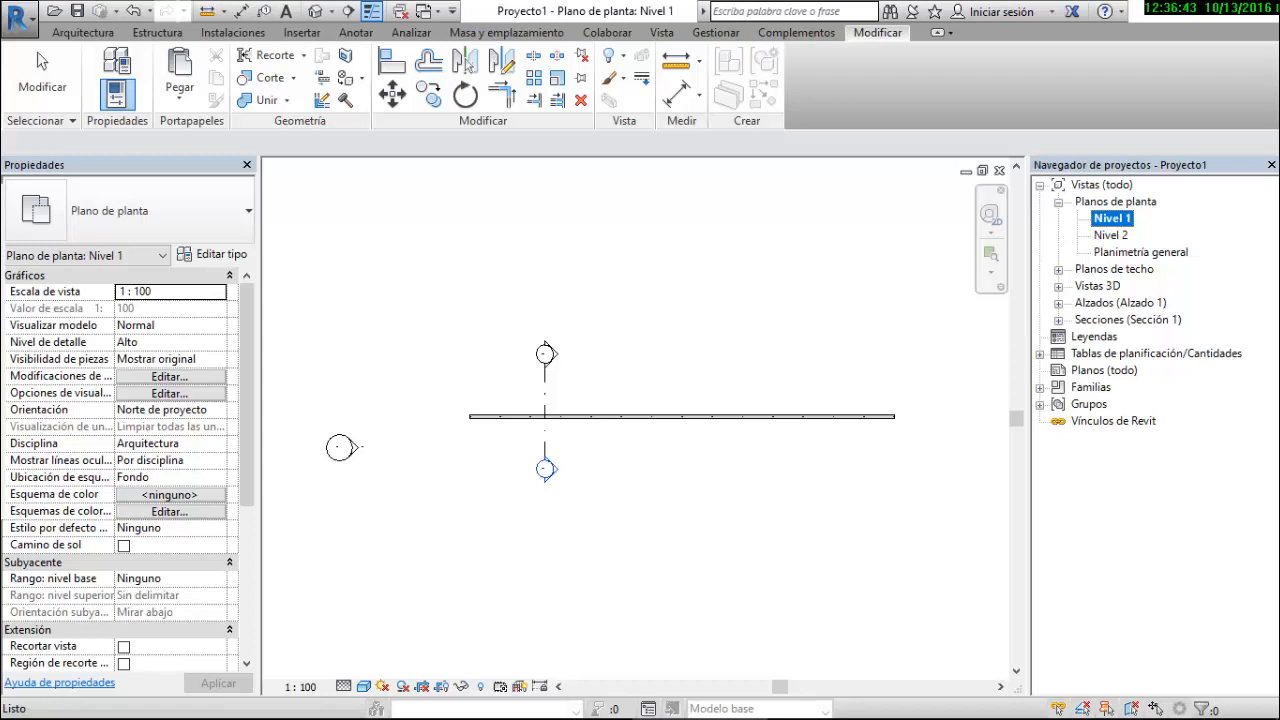
# Open the {3D} view of Proyecto1 and zoom in on the near end of the railing
pyautogui.doubleClick(1097, 285)
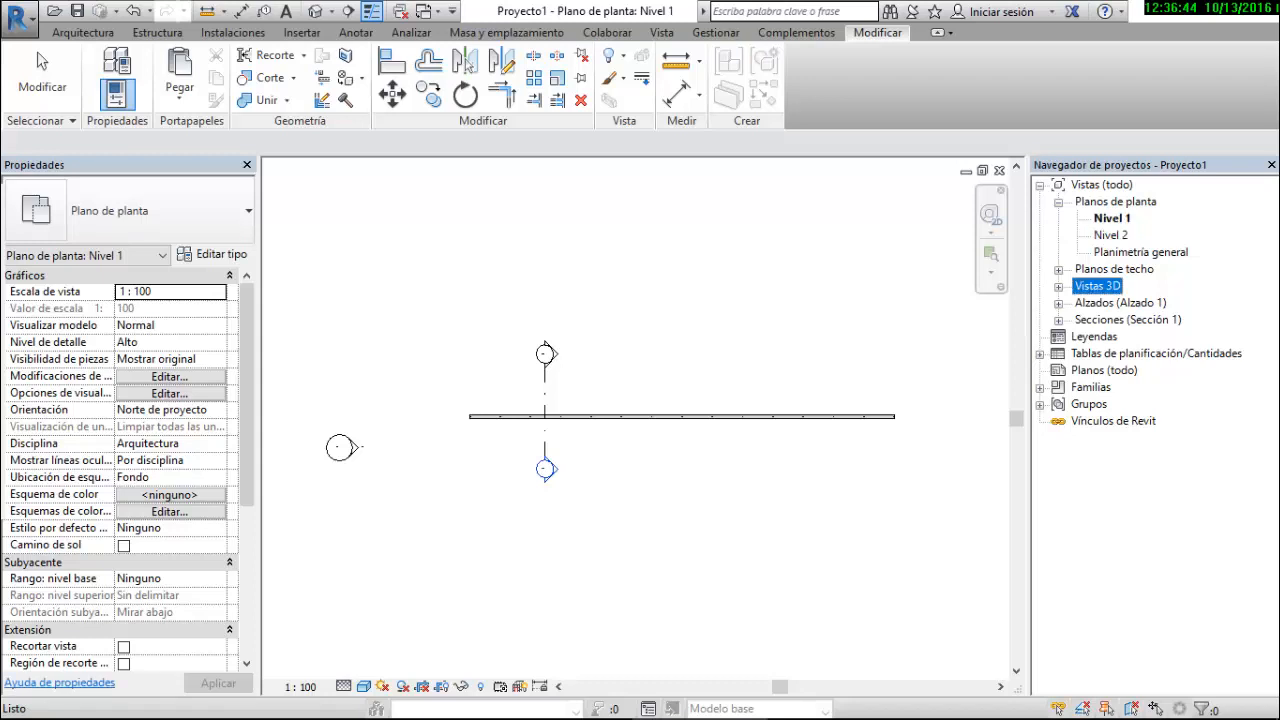
pyautogui.doubleClick(1104, 302)
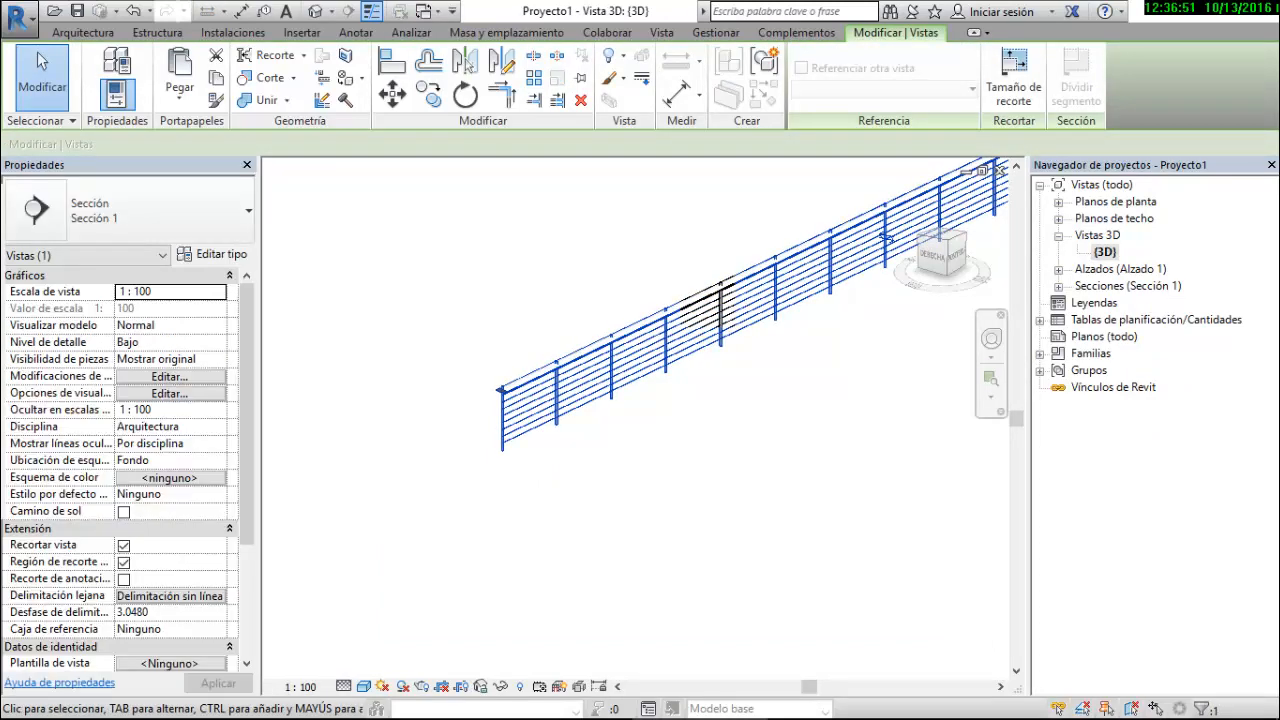
pyautogui.scroll(5, 602, 414)
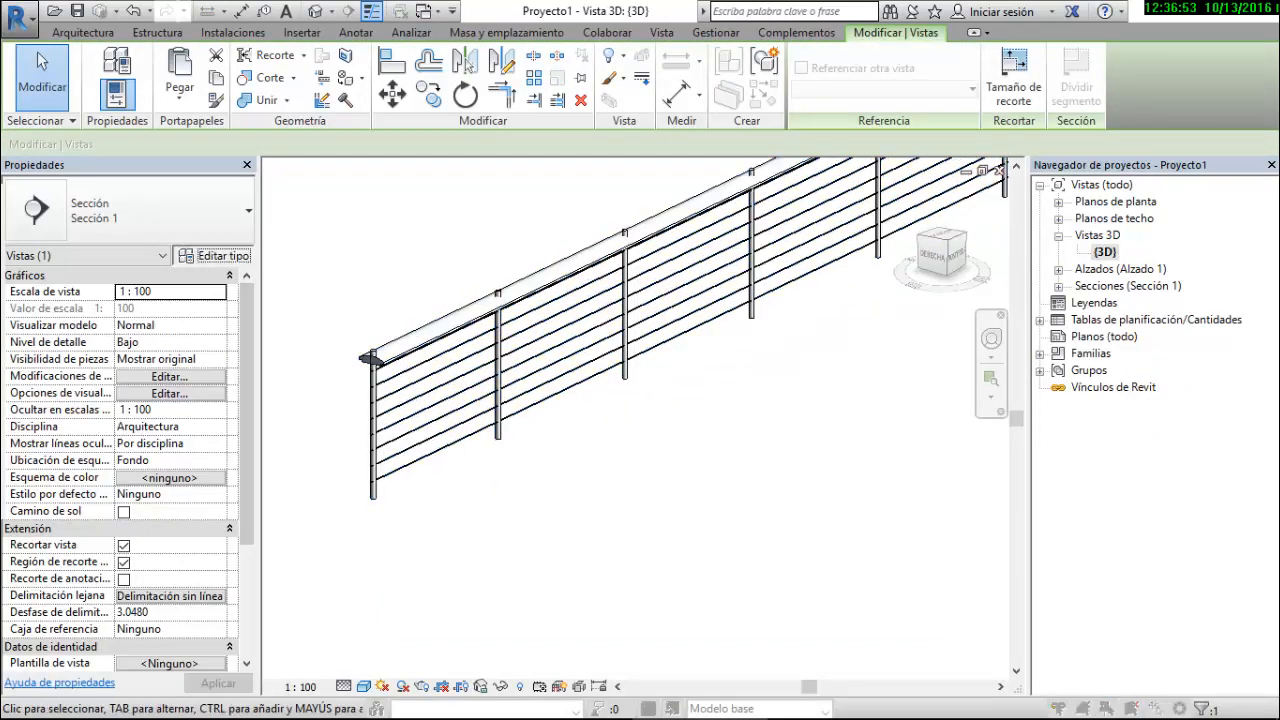
pyautogui.click(213, 255)
pyautogui.click(1129, 581)
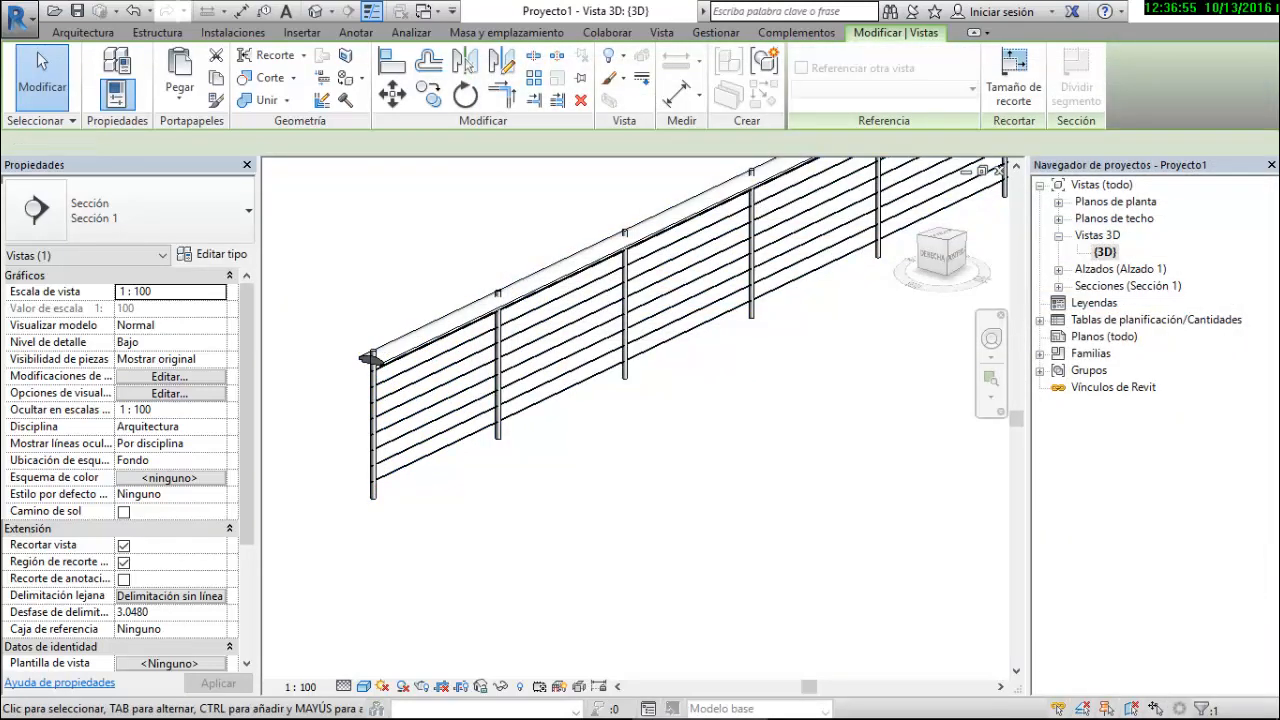
# Set the regular baluster family in the main pattern of Barandilla de Imagen to Poste de Imagen : Poste de Imagen
pyautogui.click(432, 400)
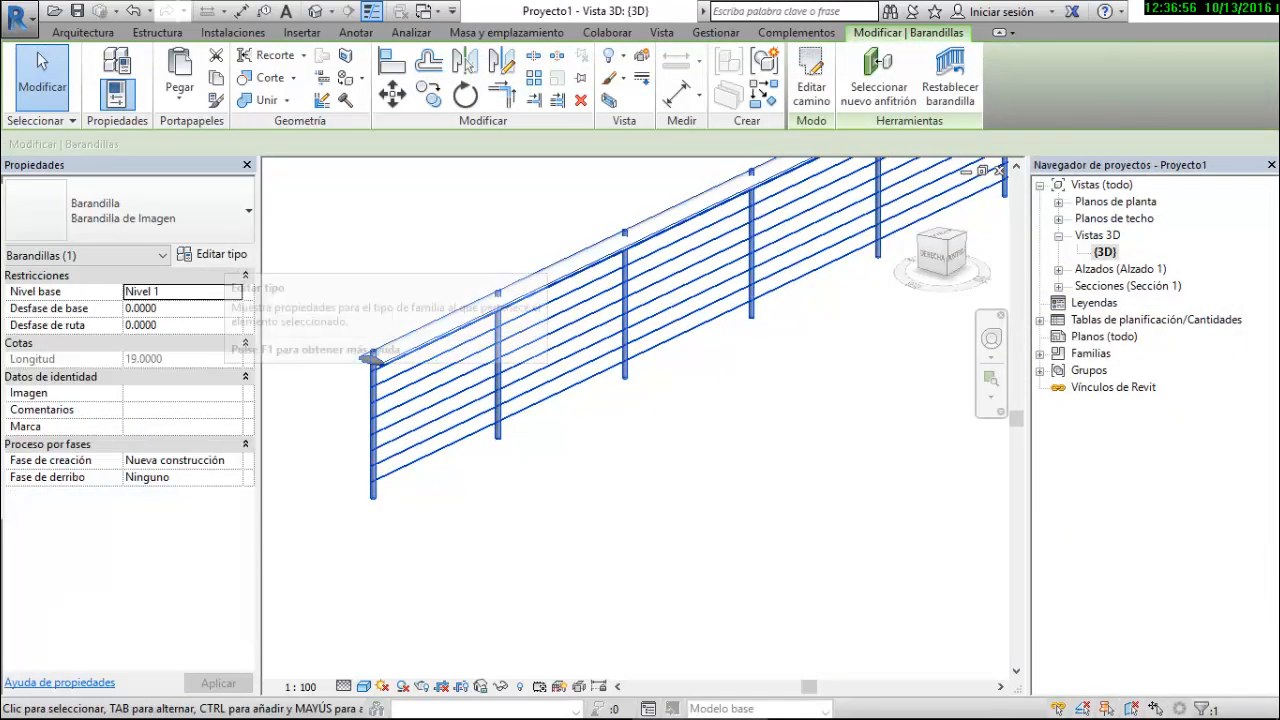
pyautogui.click(213, 255)
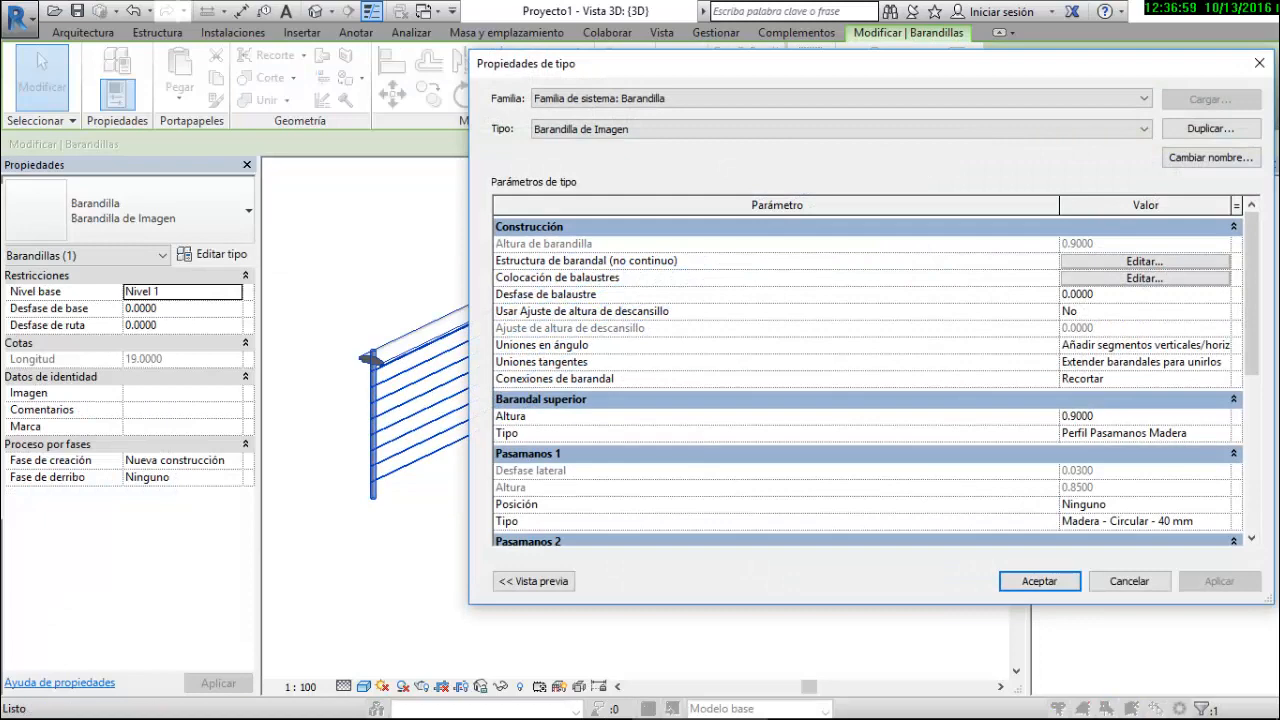
pyautogui.click(1145, 278)
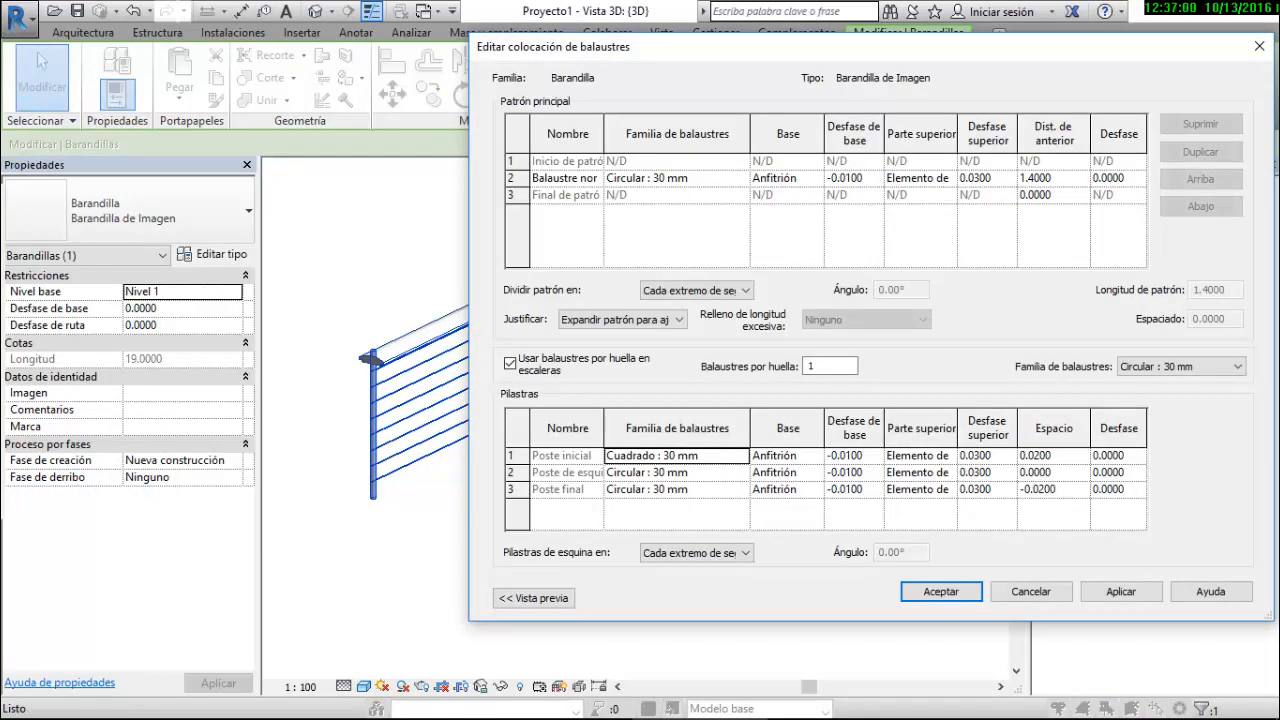
pyautogui.click(676, 178)
pyautogui.click(741, 178)
pyautogui.scroll(-1, 692, 233)
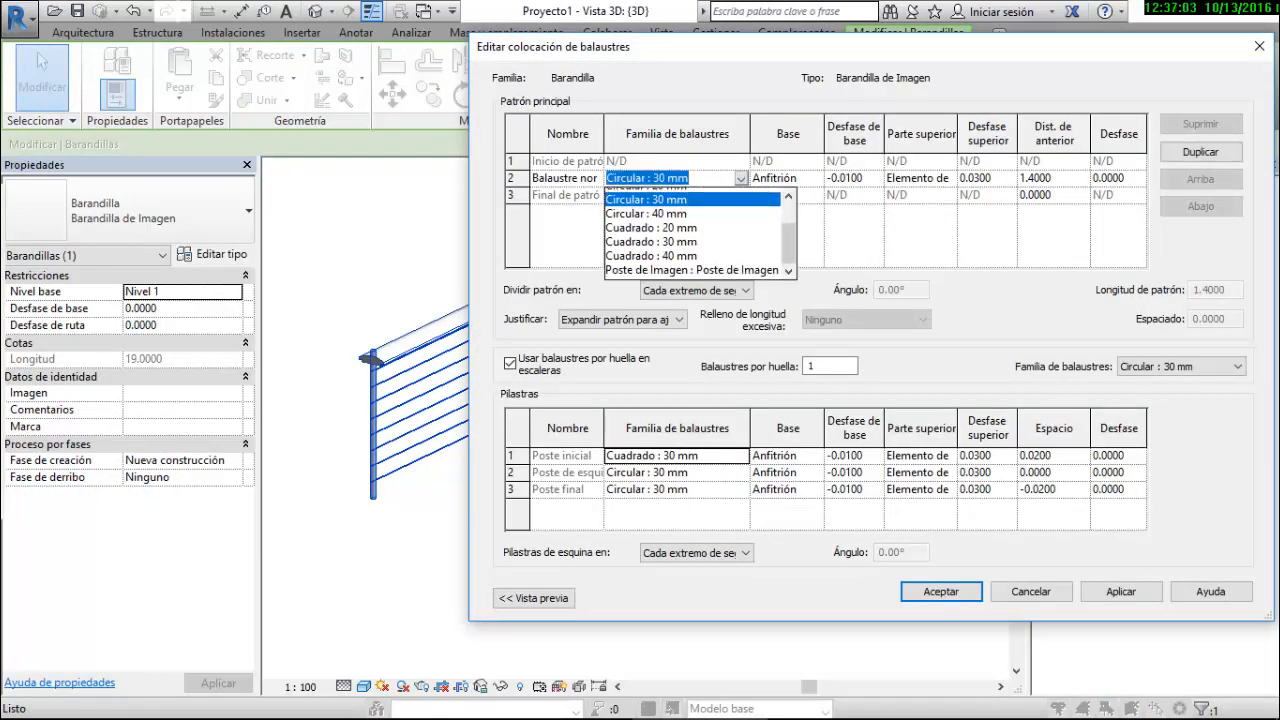
pyautogui.click(692, 270)
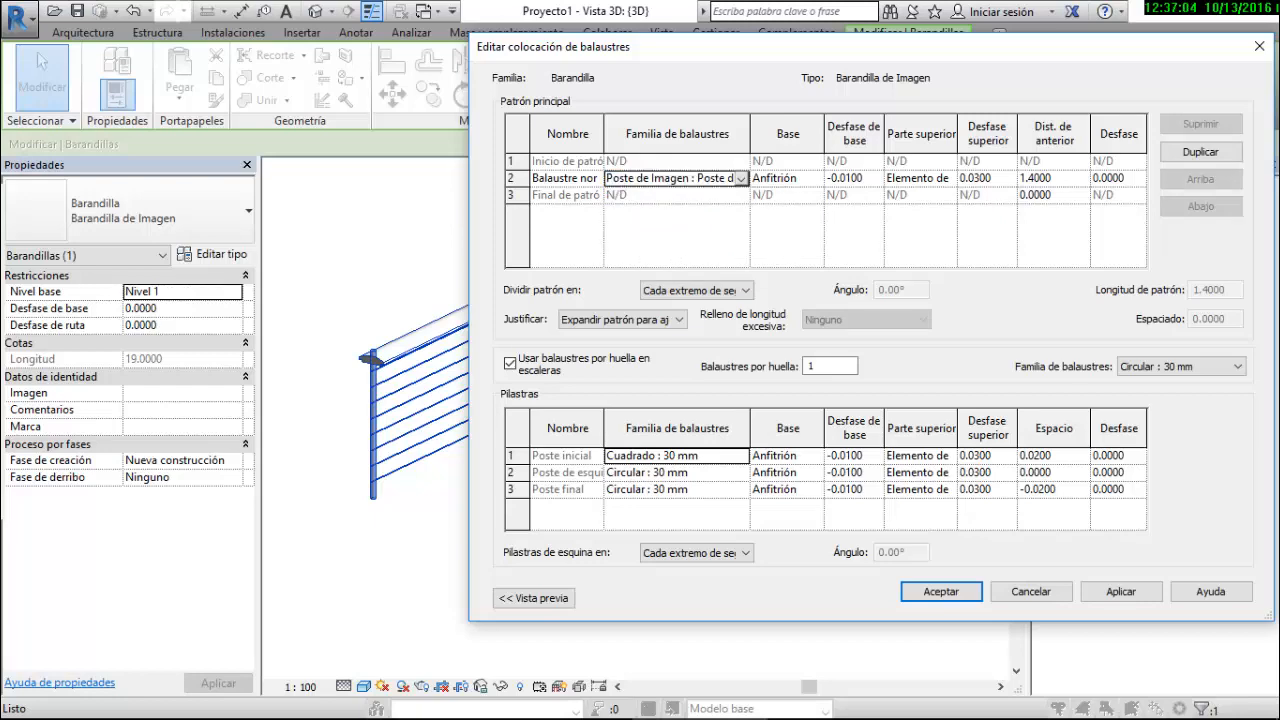
pyautogui.click(940, 591)
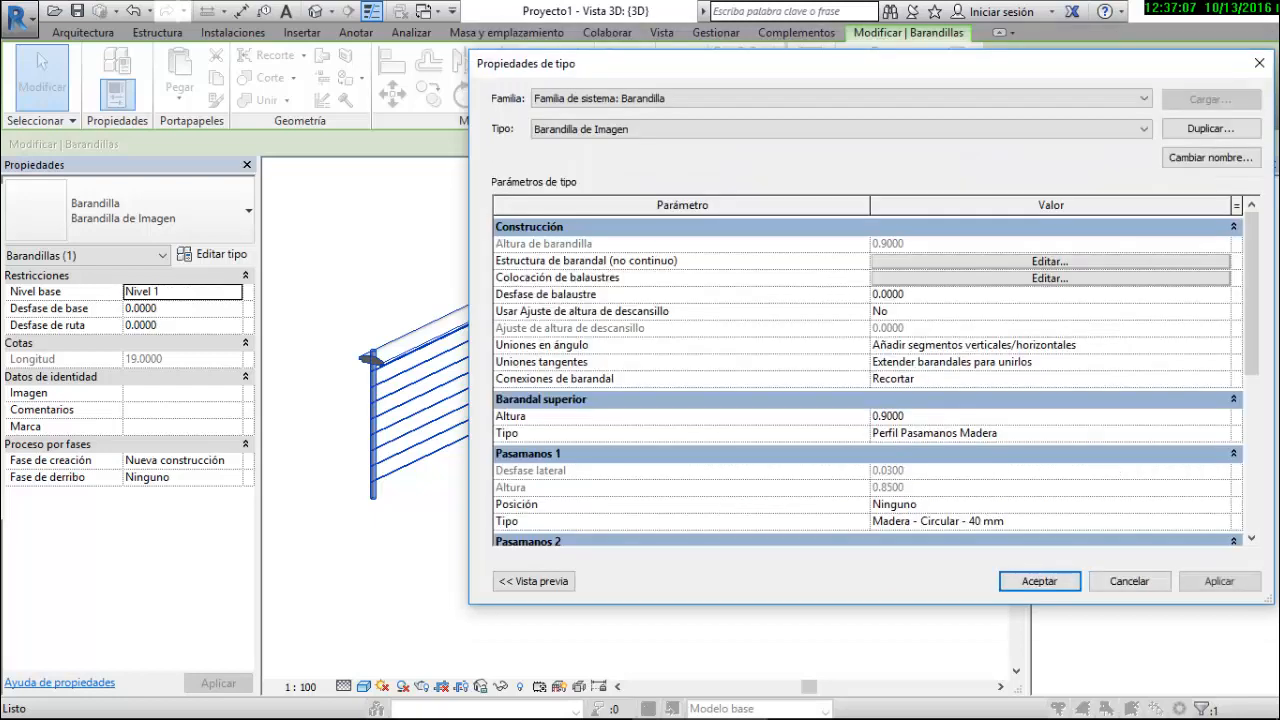
pyautogui.click(1039, 581)
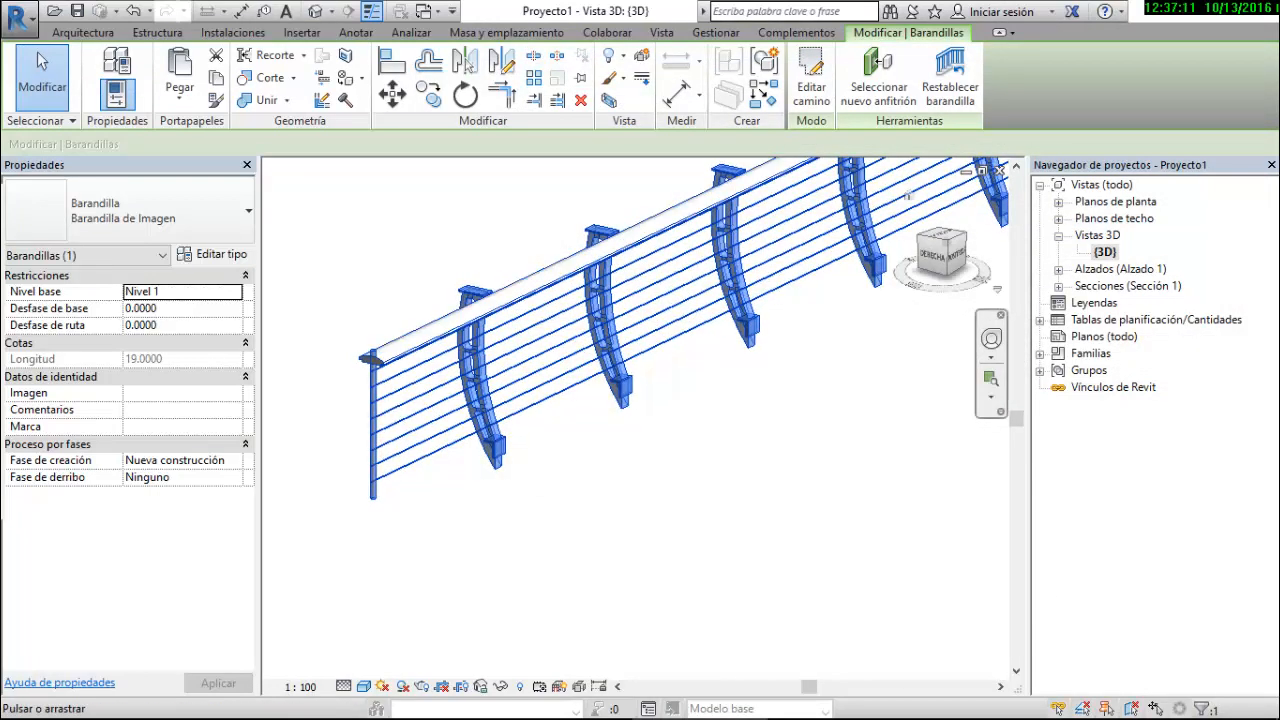
# Check the curved posts against the handrail in the Sección 1 view and return to the {3D} view
pyautogui.click(1058, 286)
pyautogui.doubleClick(1116, 302)
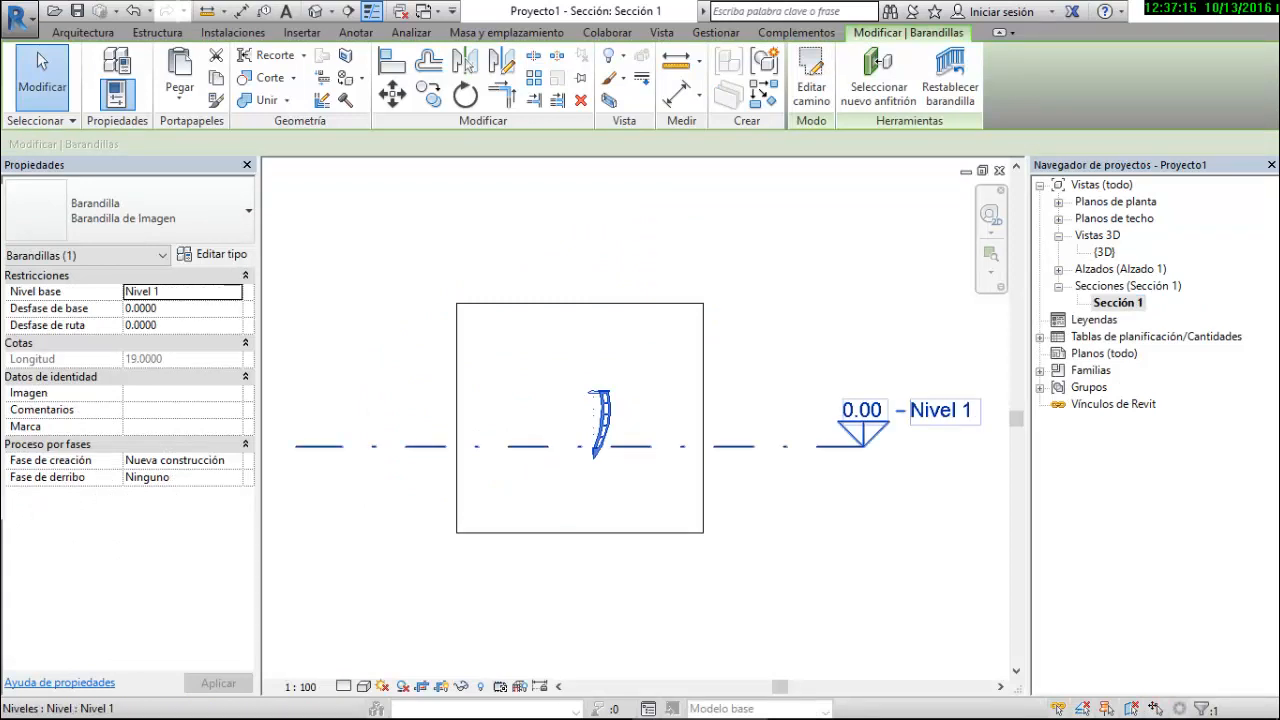
pyautogui.scroll(3, 631, 452)
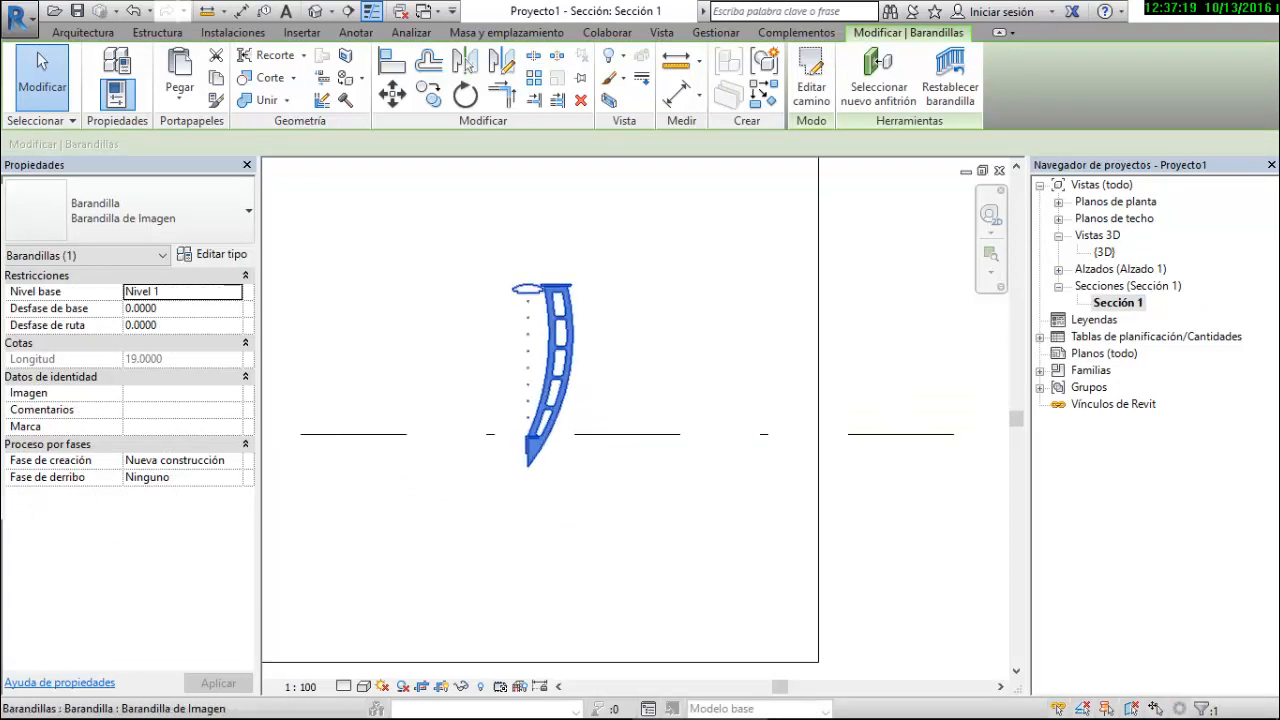
pyautogui.press('Escape')
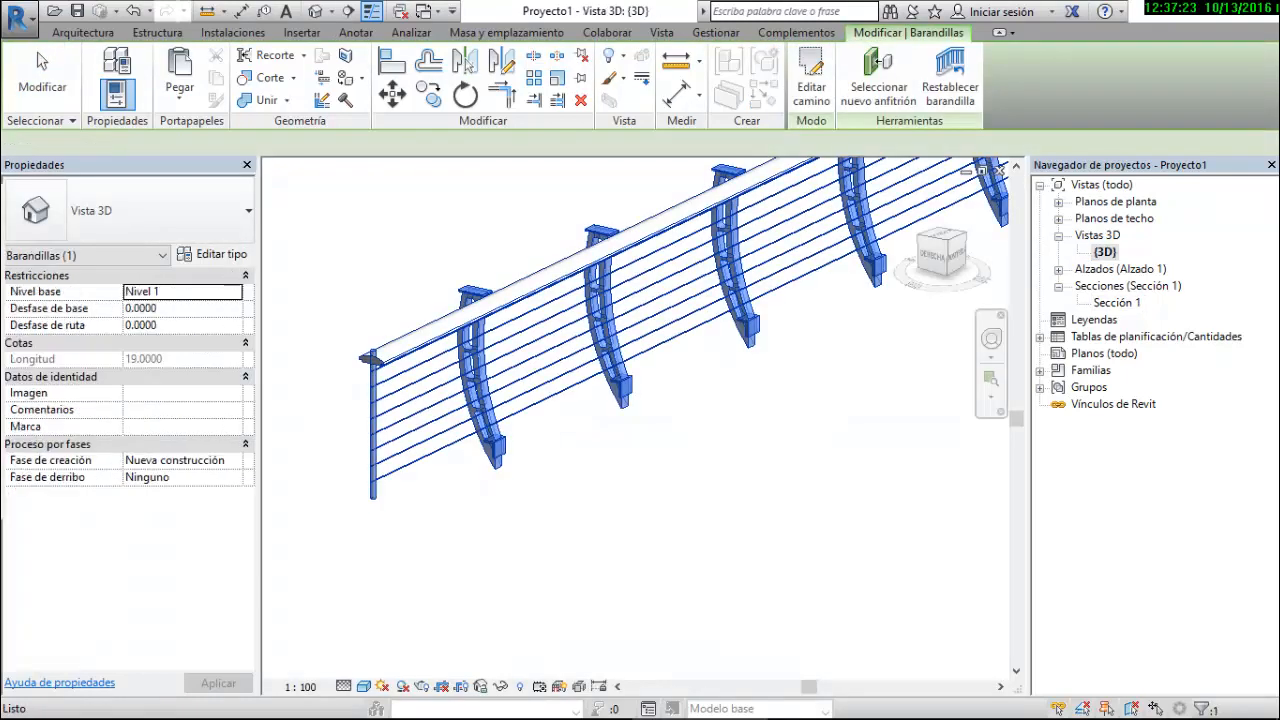
pyautogui.press('Escape')
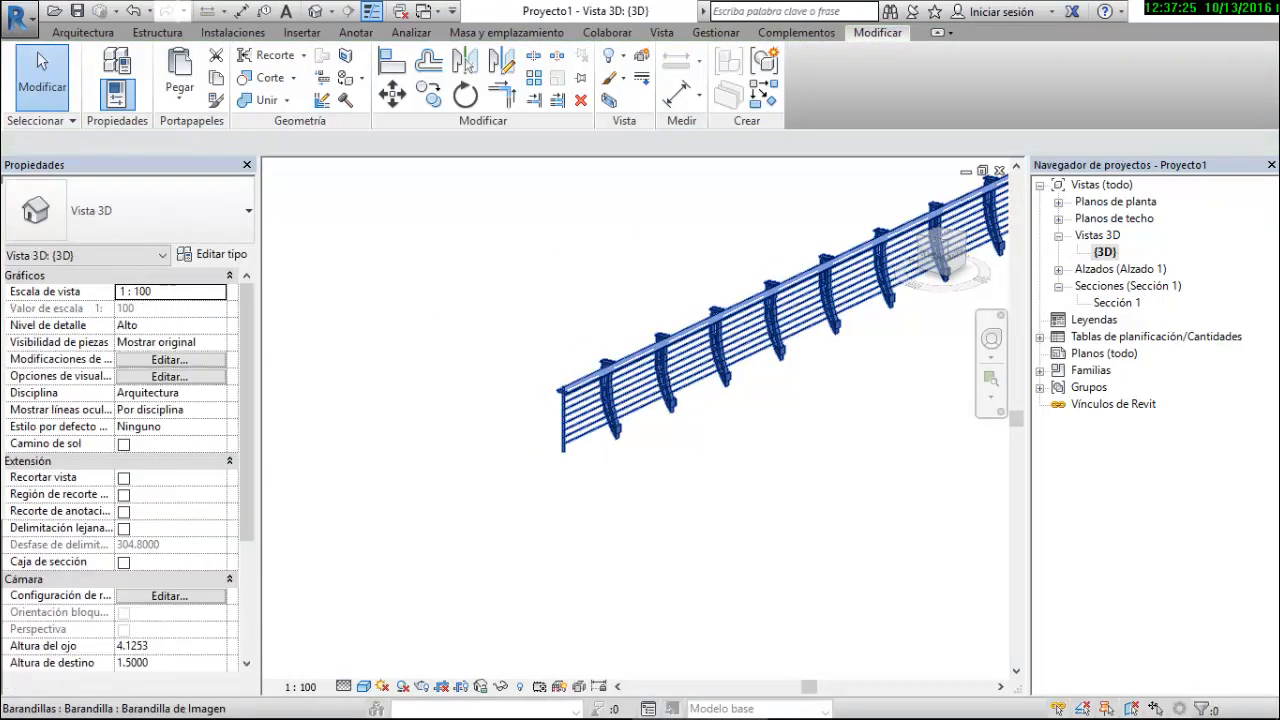
# Flip the direction of the railing in the {3D} view so the posts switch to its other side
pyautogui.click(584, 419)
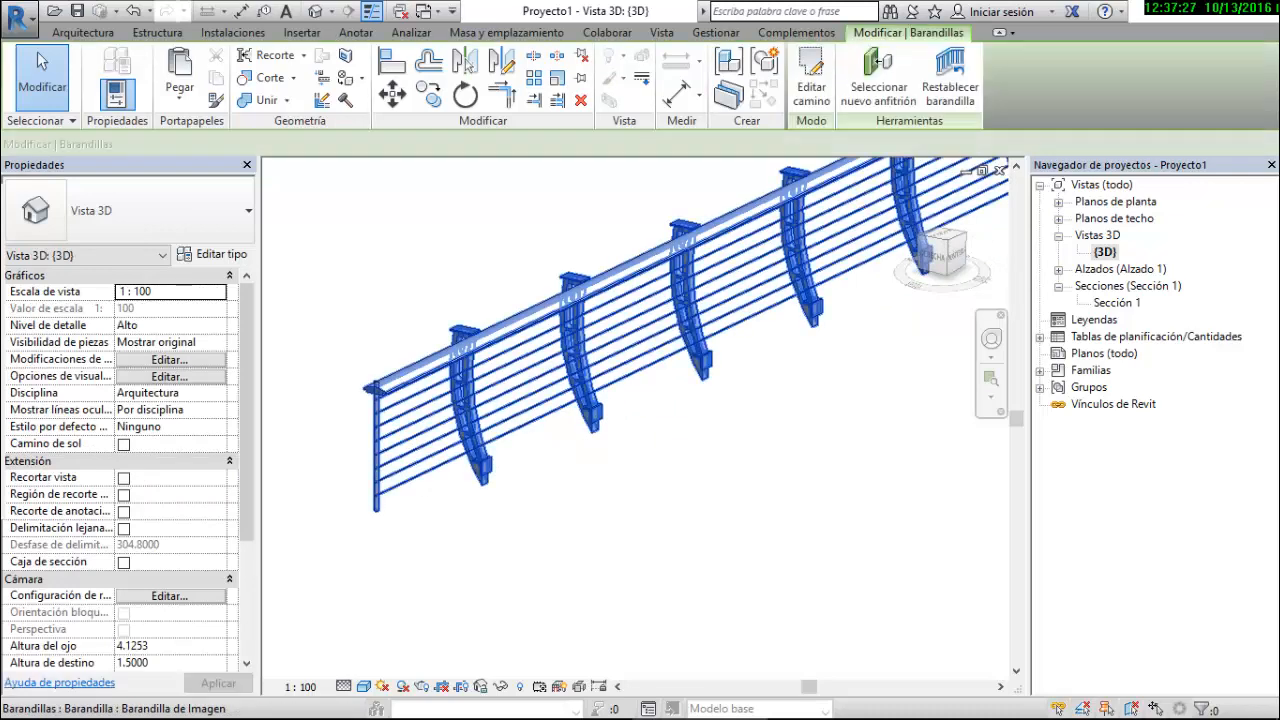
pyautogui.scroll(-4, 584, 419)
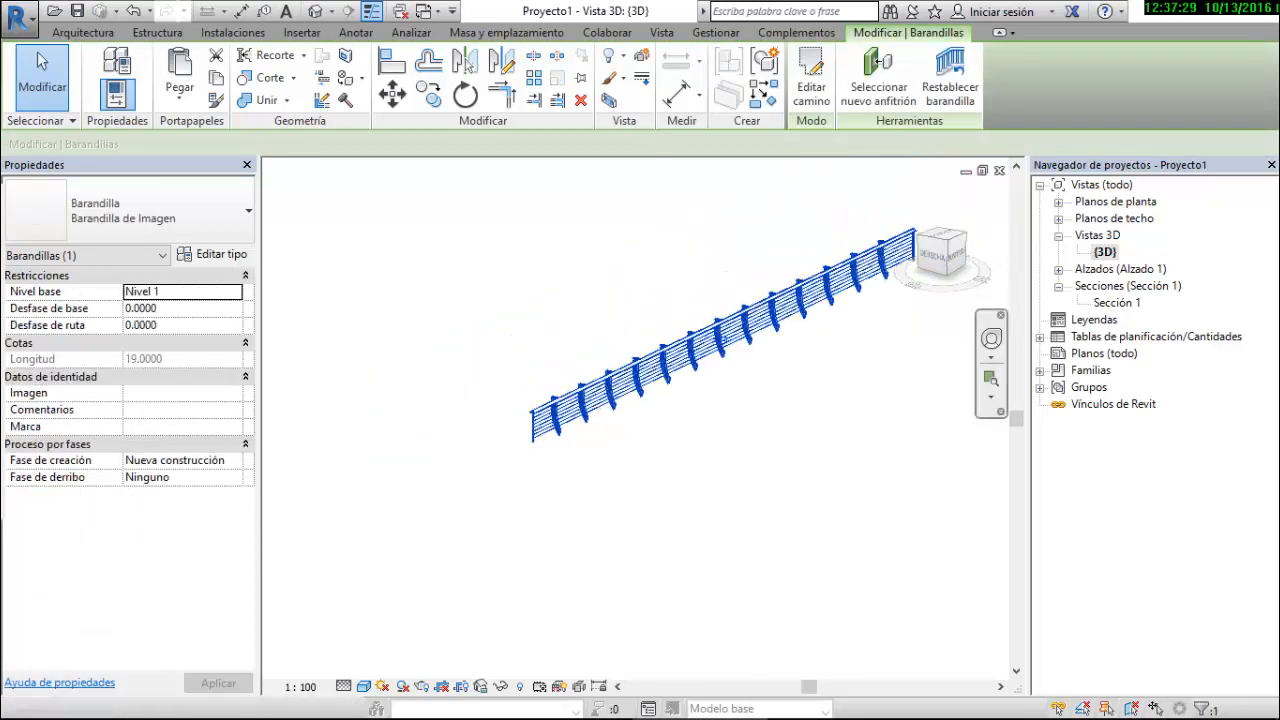
pyautogui.scroll(-2, 603, 440)
pyautogui.scroll(3, 578, 405)
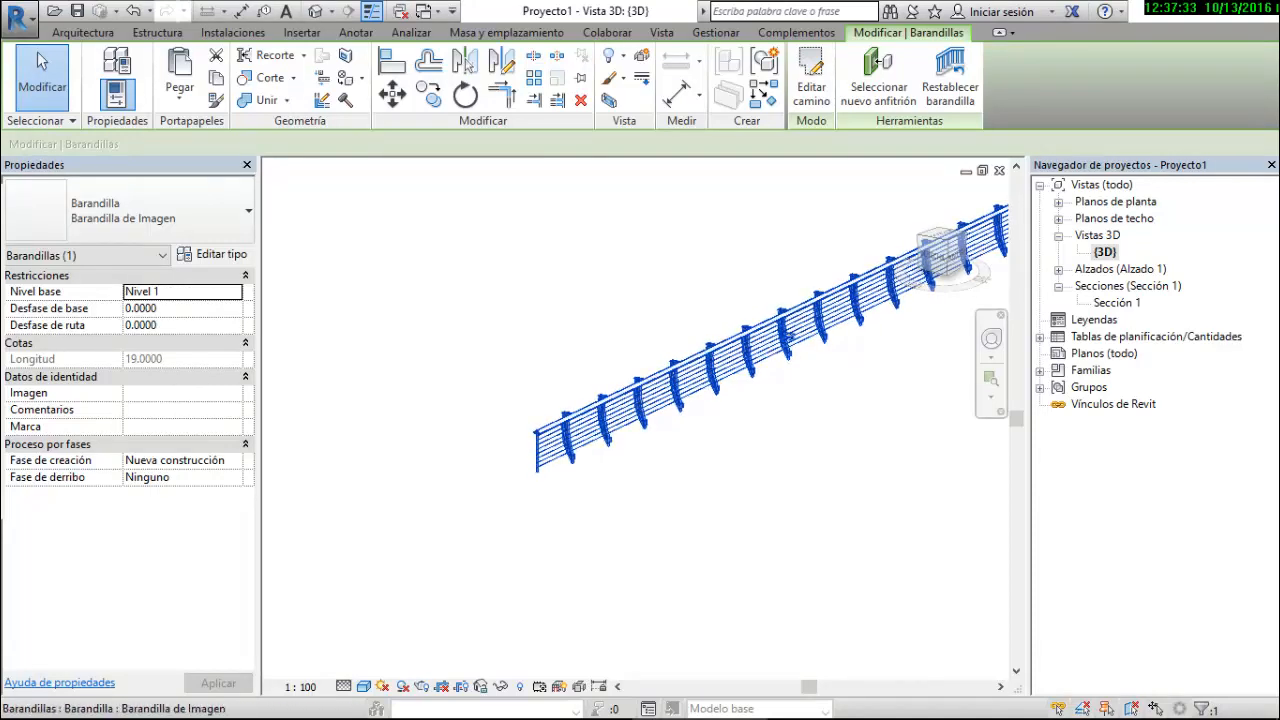
pyautogui.click(788, 337)
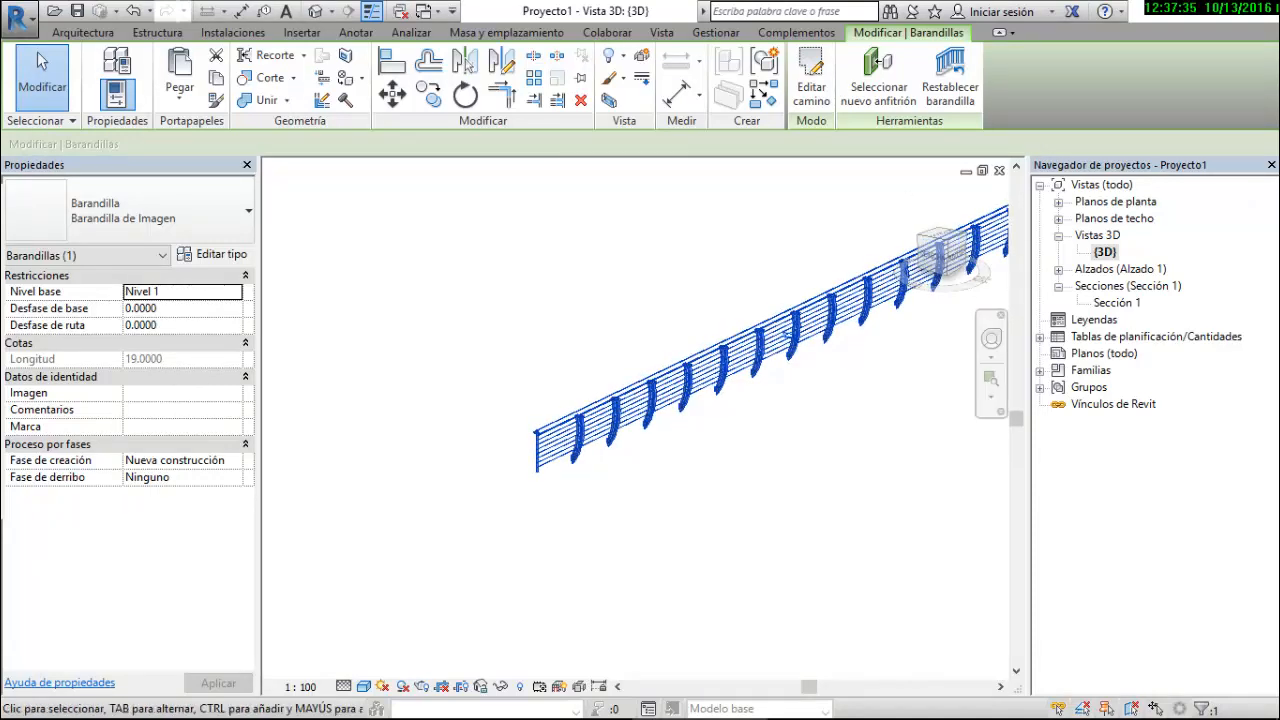
# Examine the position of the flipped post relative to the handrail profile in the Sección 1 view
pyautogui.doubleClick(1117, 302)
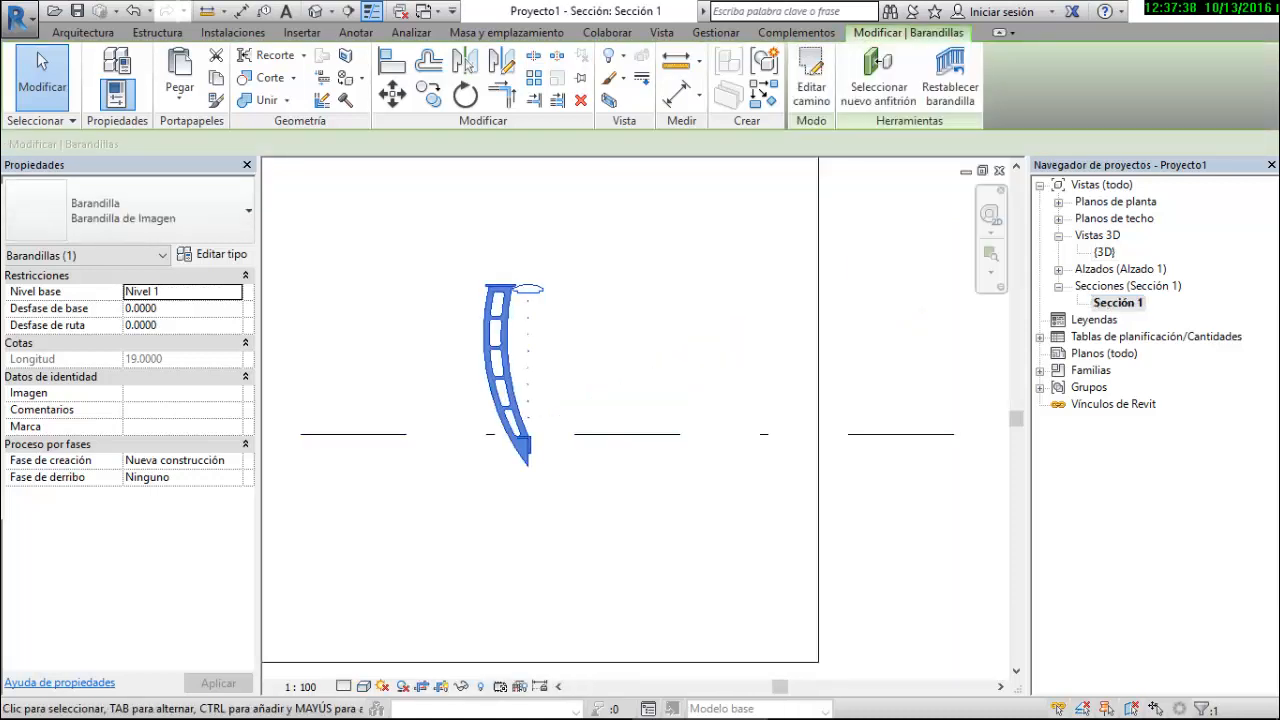
pyautogui.scroll(2, 530, 421)
pyautogui.scroll(-1, 507, 467)
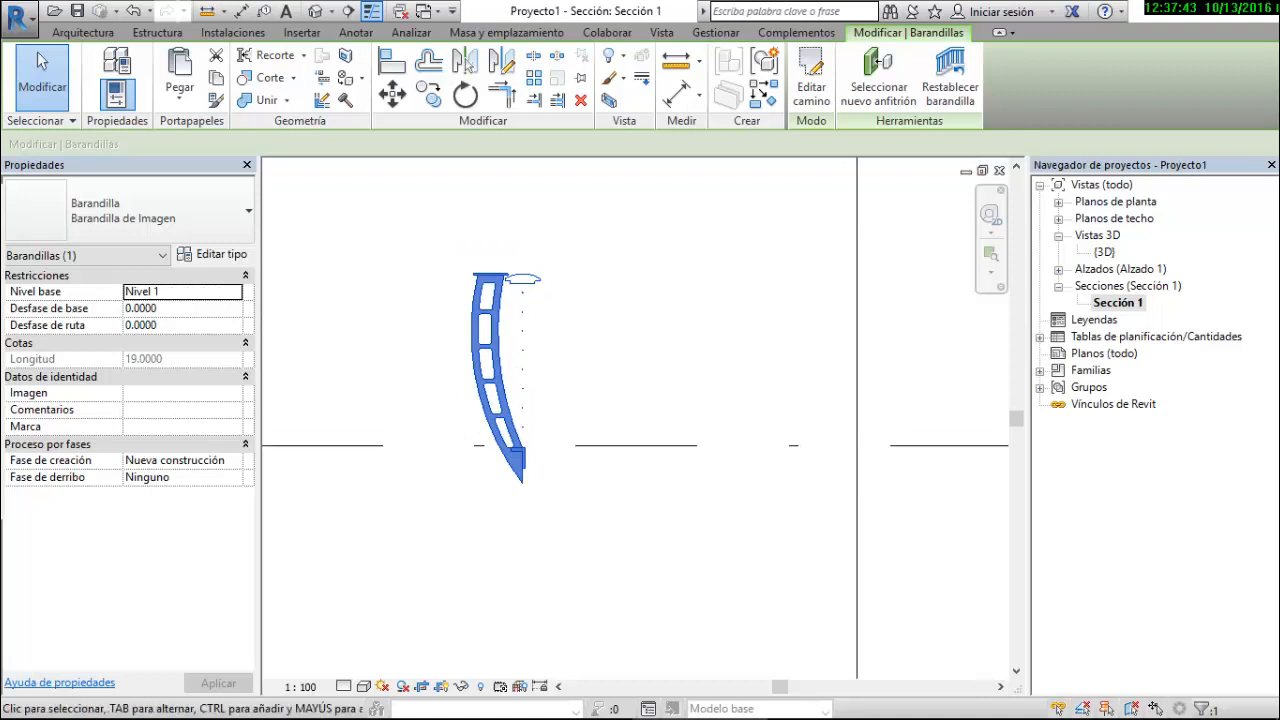
pyautogui.scroll(3, 550, 272)
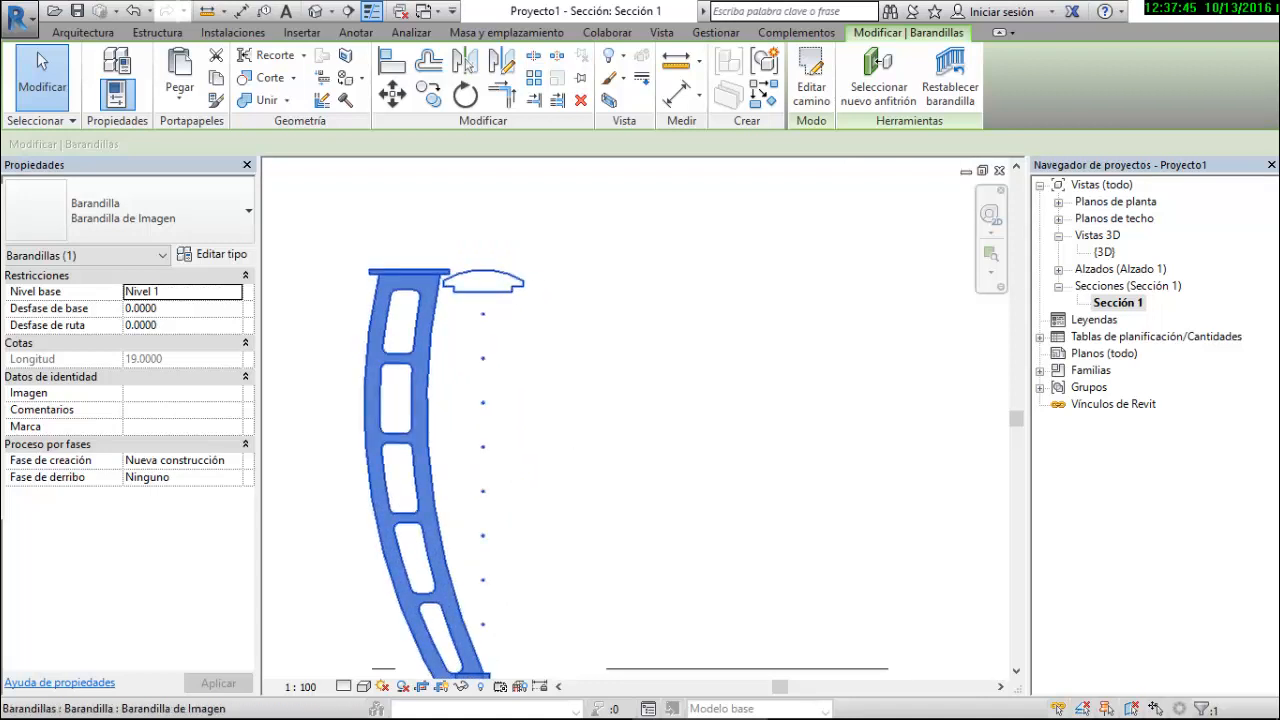
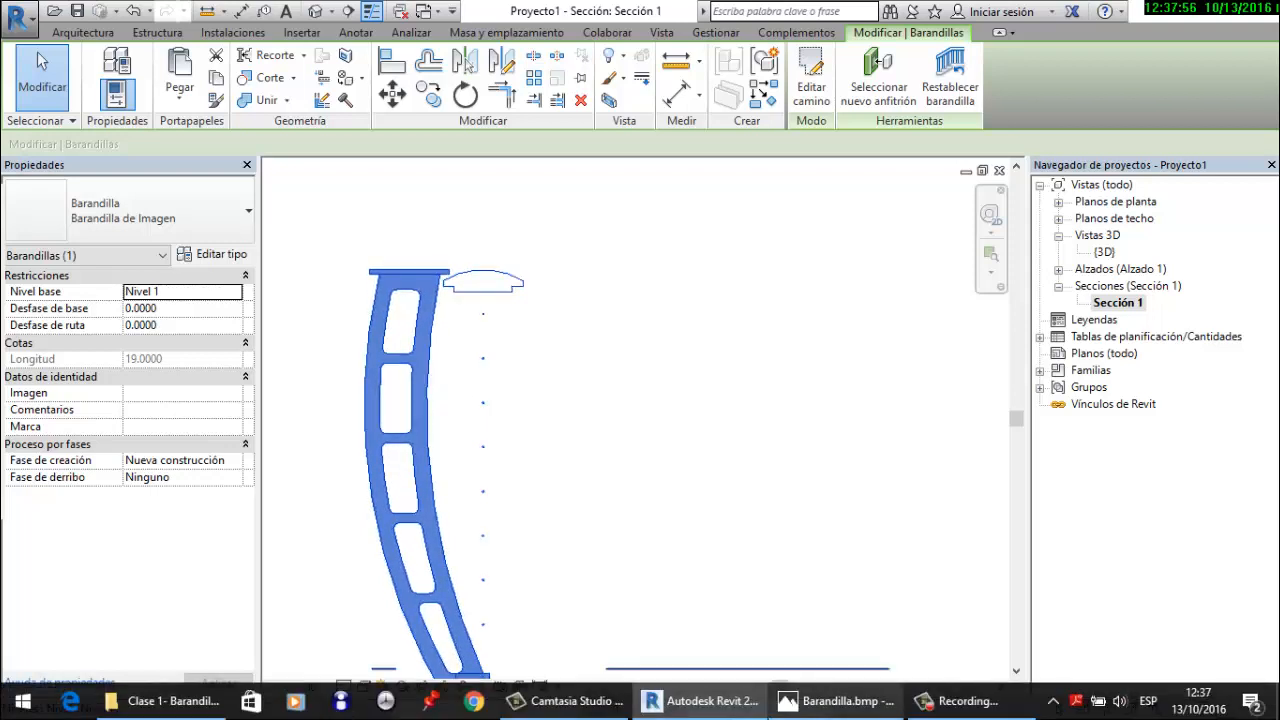
# Switch to the Barandilla.bmp photo in Fotos to compare the post and handrail, and return to Revit's section view
pyautogui.click(838, 701)
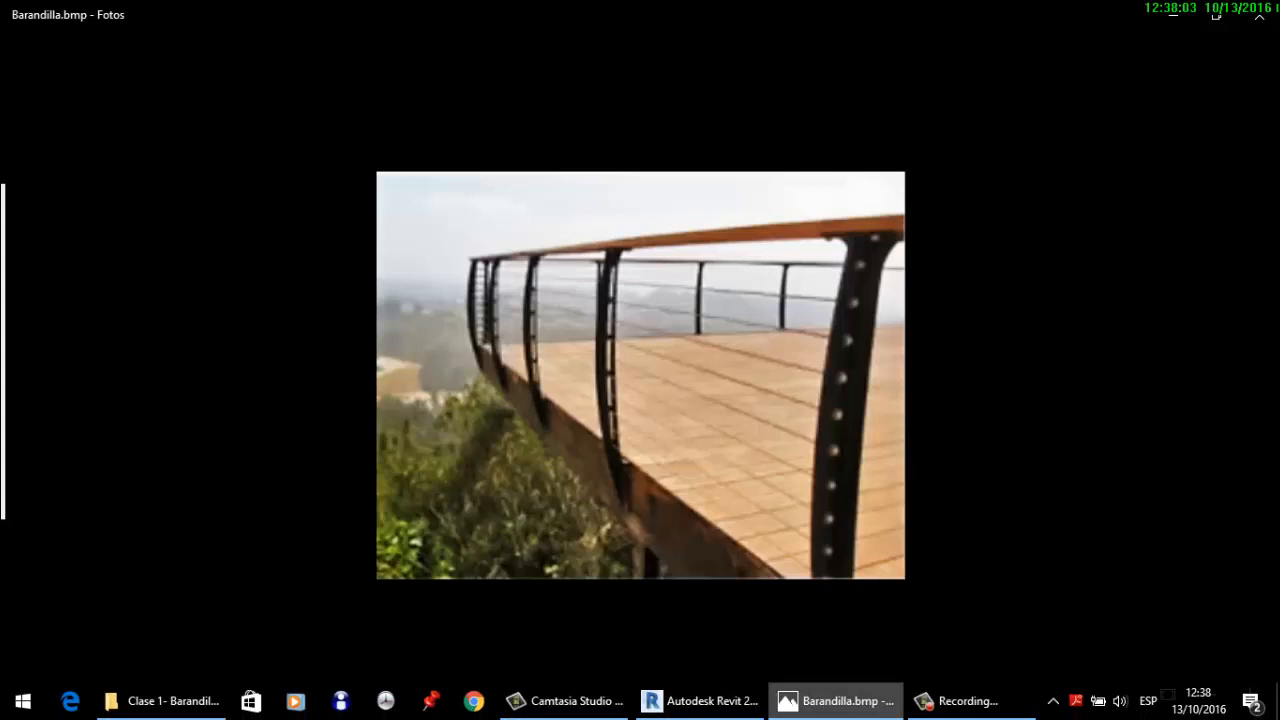
pyautogui.moveTo(835, 701)
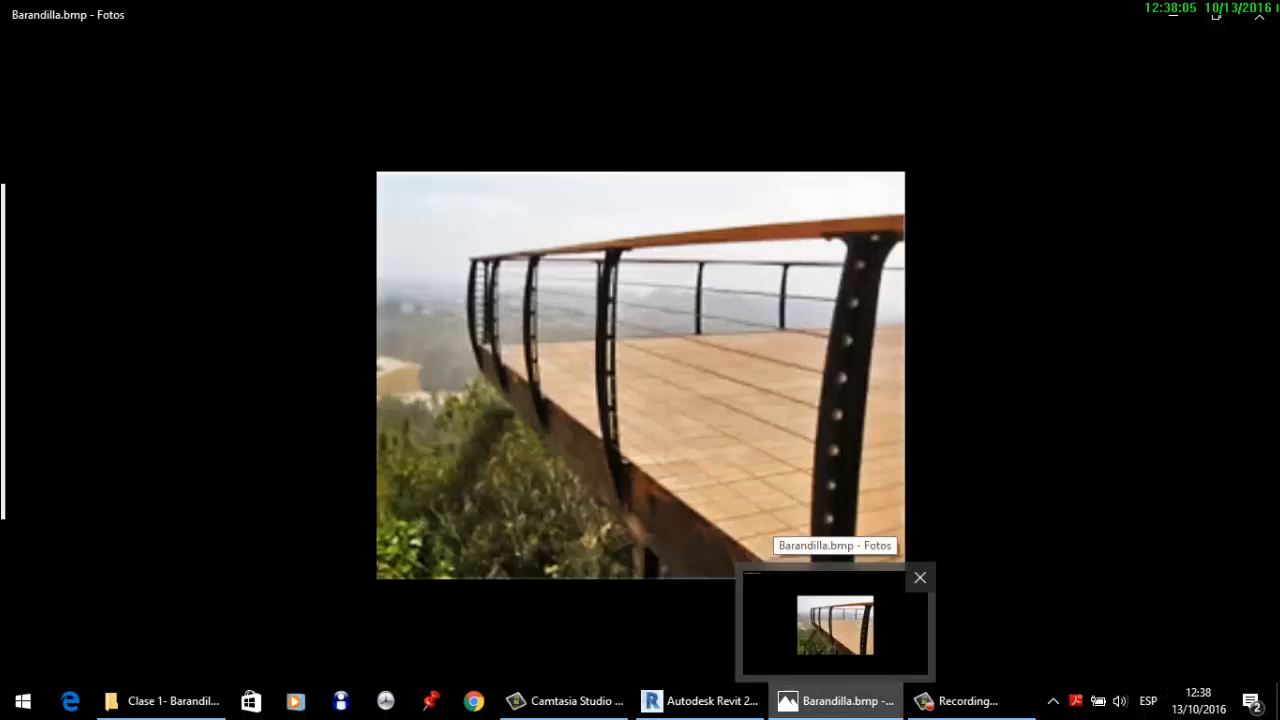
pyautogui.click(835, 701)
pyautogui.scroll(-3, 611, 326)
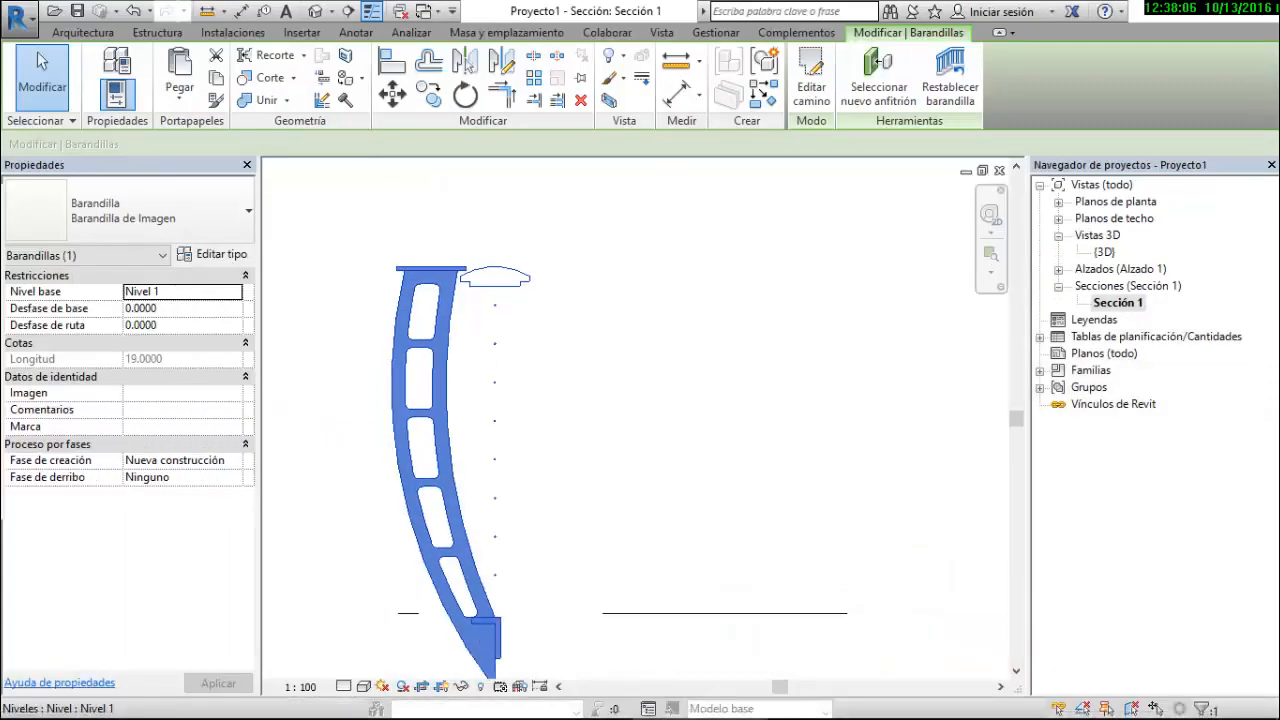
pyautogui.scroll(3, 695, 416)
pyautogui.press('Escape')
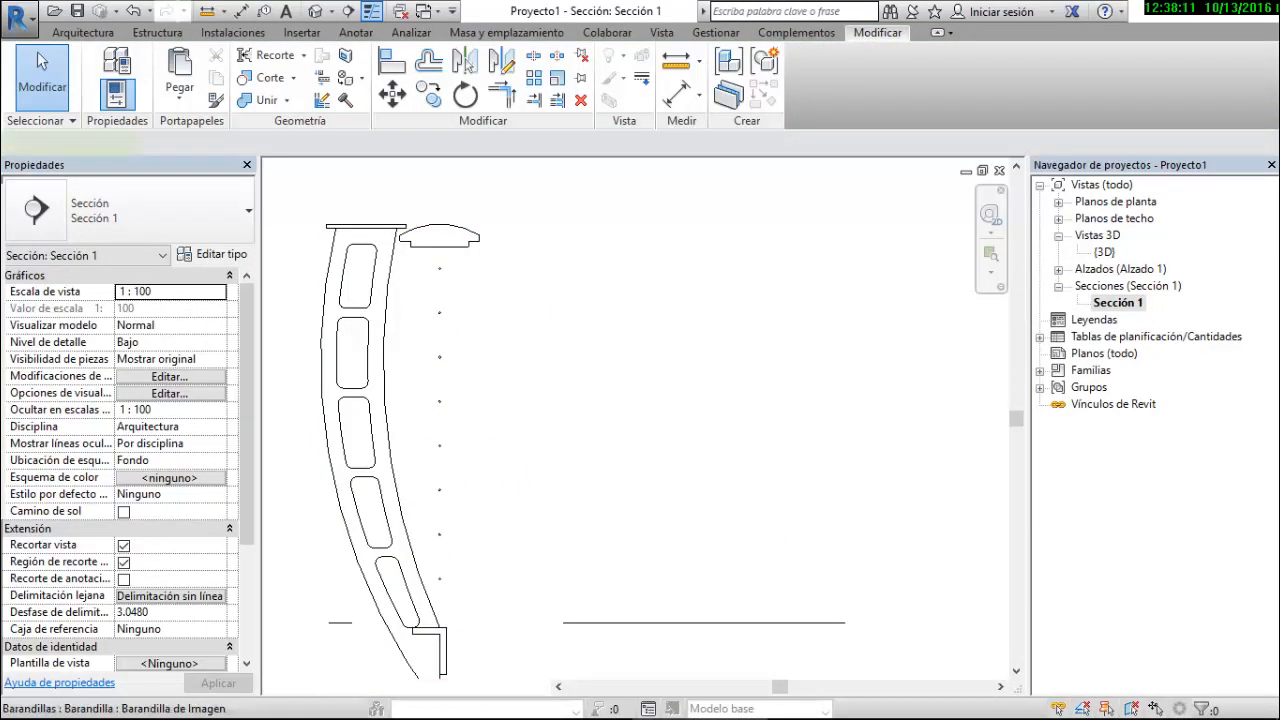
# Set the top rail type of Barandilla de Imagen to Ninguno in its type properties
pyautogui.click(386, 400)
pyautogui.click(214, 254)
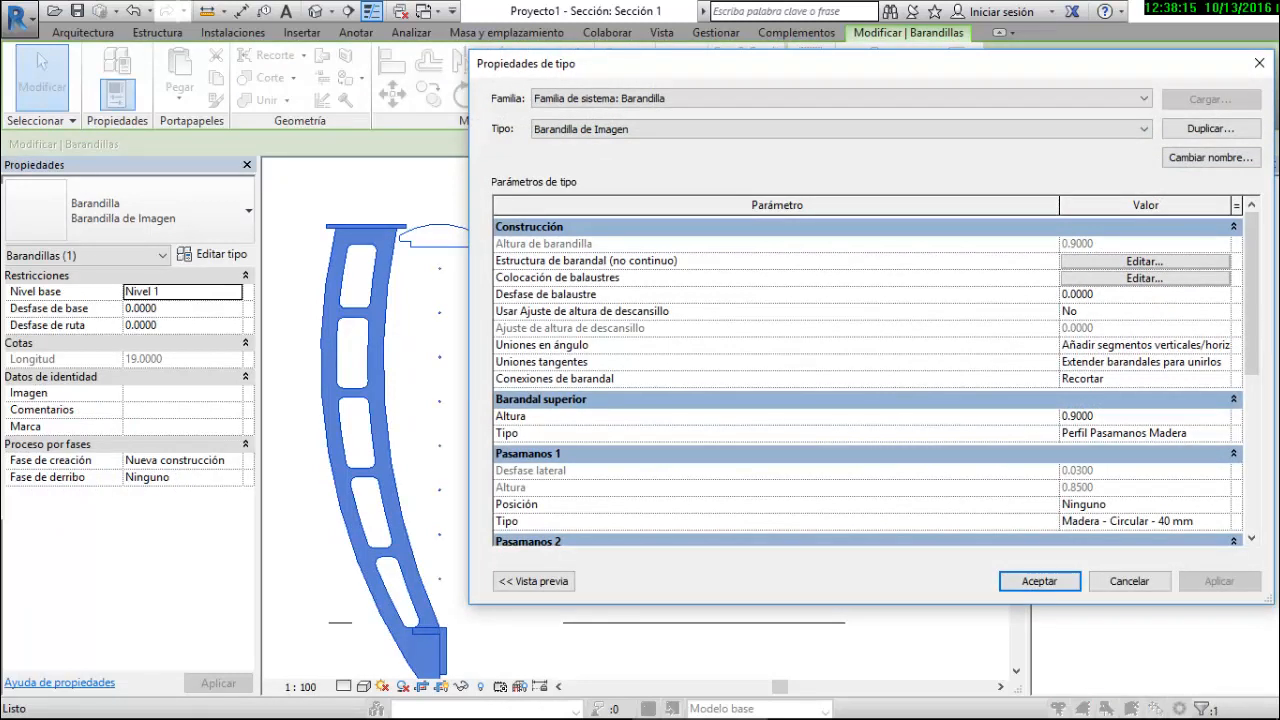
pyautogui.click(1090, 433)
pyautogui.click(1144, 416)
pyautogui.click(1140, 433)
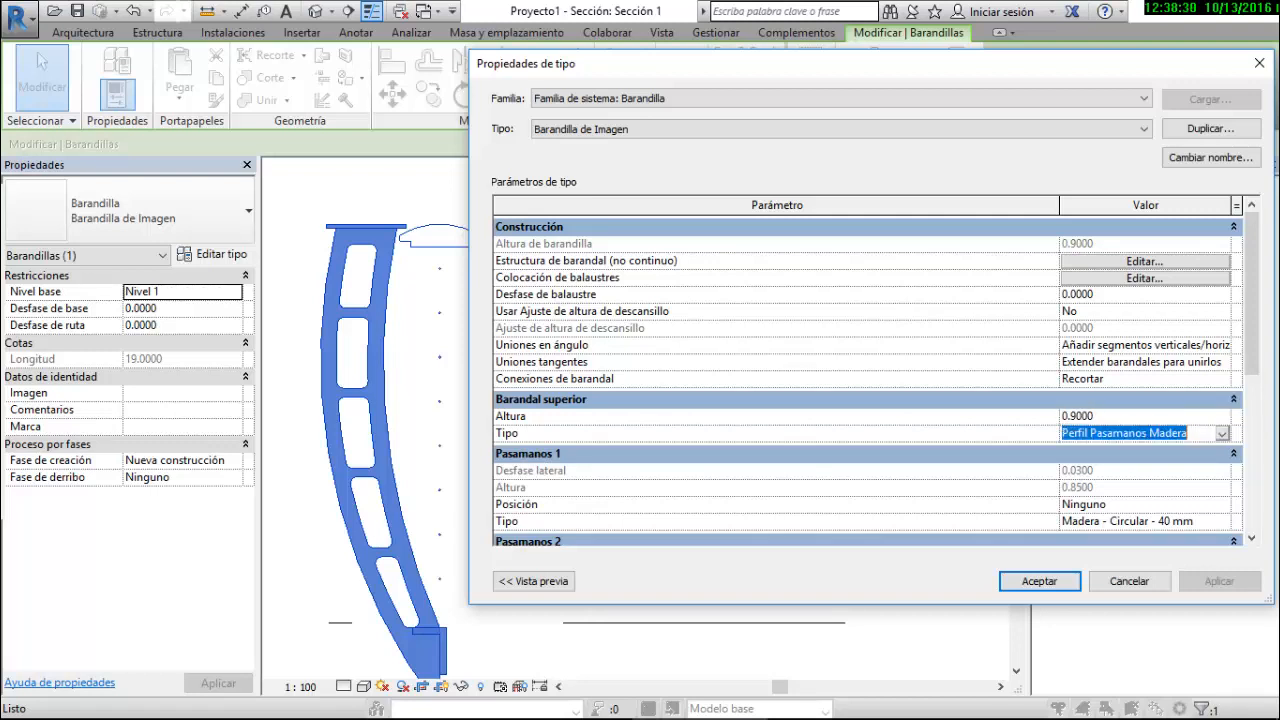
pyautogui.click(1222, 433)
pyautogui.moveTo(1263, 496); pyautogui.dragTo(1263, 480)
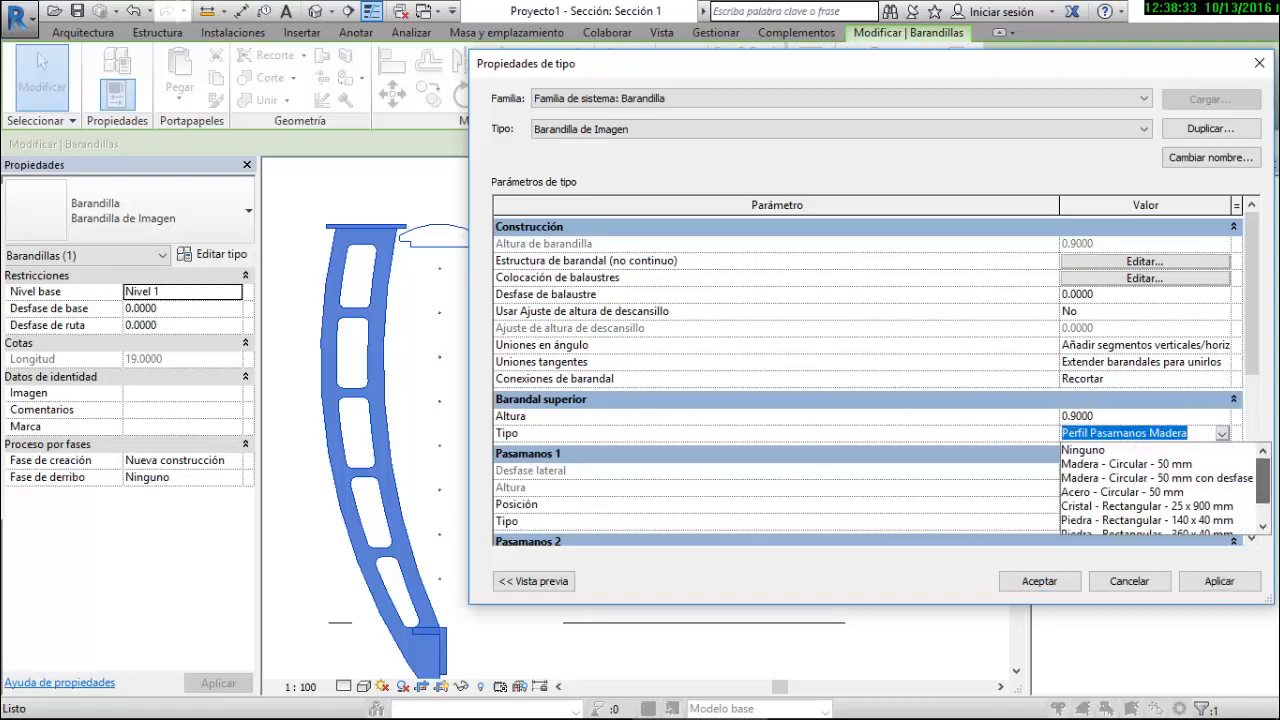
pyautogui.click(1083, 450)
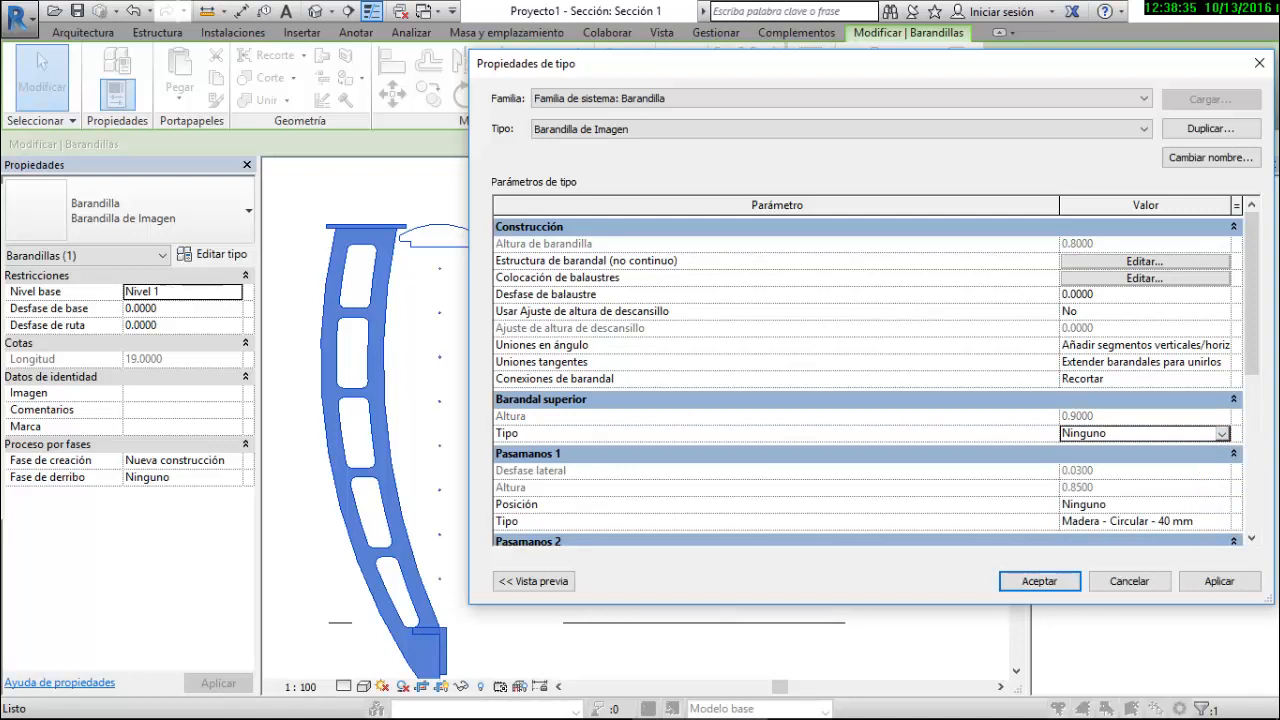
# Insert a rail above Barandal 8 in the non-continuous rail structure, name it Pasamanos Superior and set its height to 0.90
pyautogui.click(1145, 261)
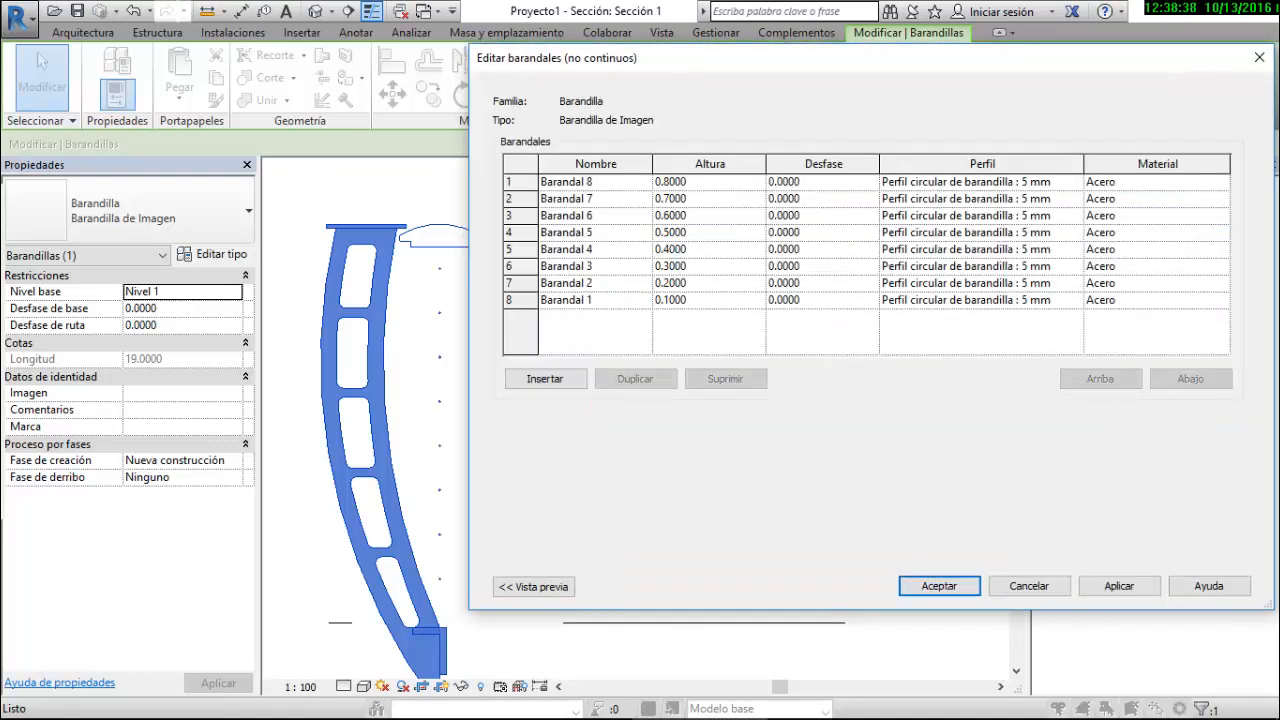
pyautogui.click(592, 181)
pyautogui.click(545, 378)
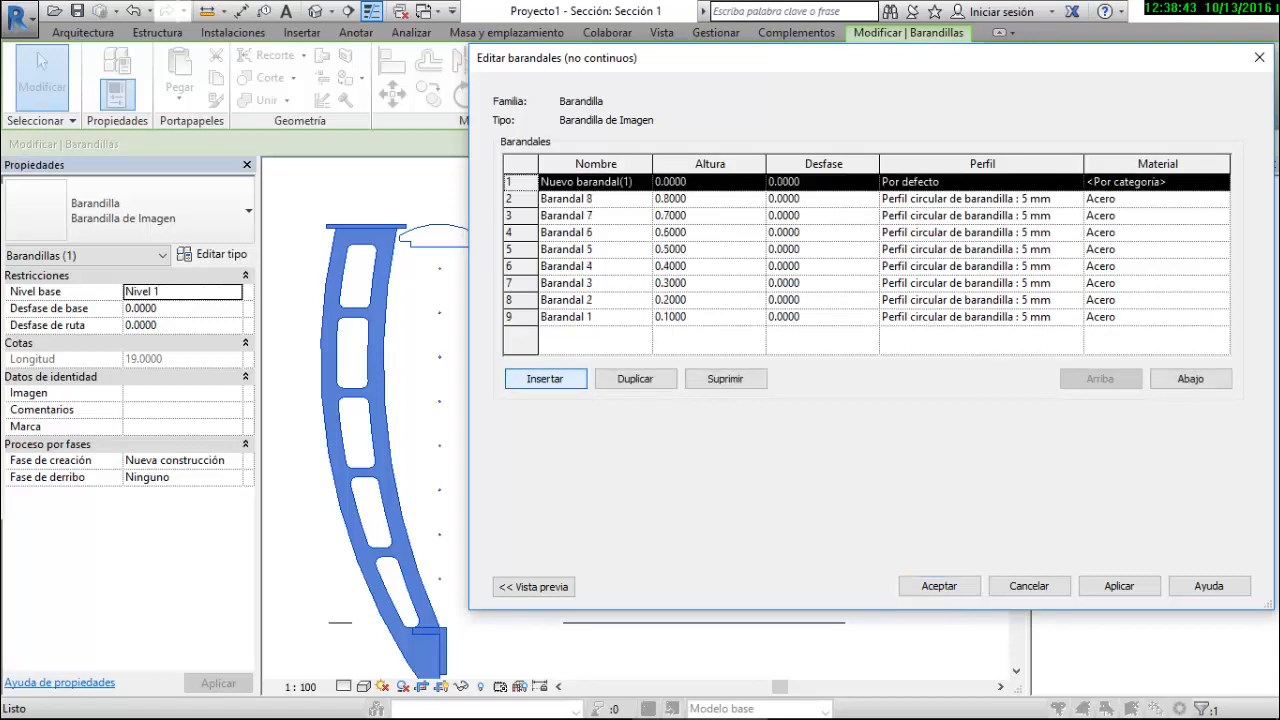
pyautogui.click(634, 181)
pyautogui.moveTo(634, 181); pyautogui.dragTo(541, 181)
pyautogui.write('Pasa')
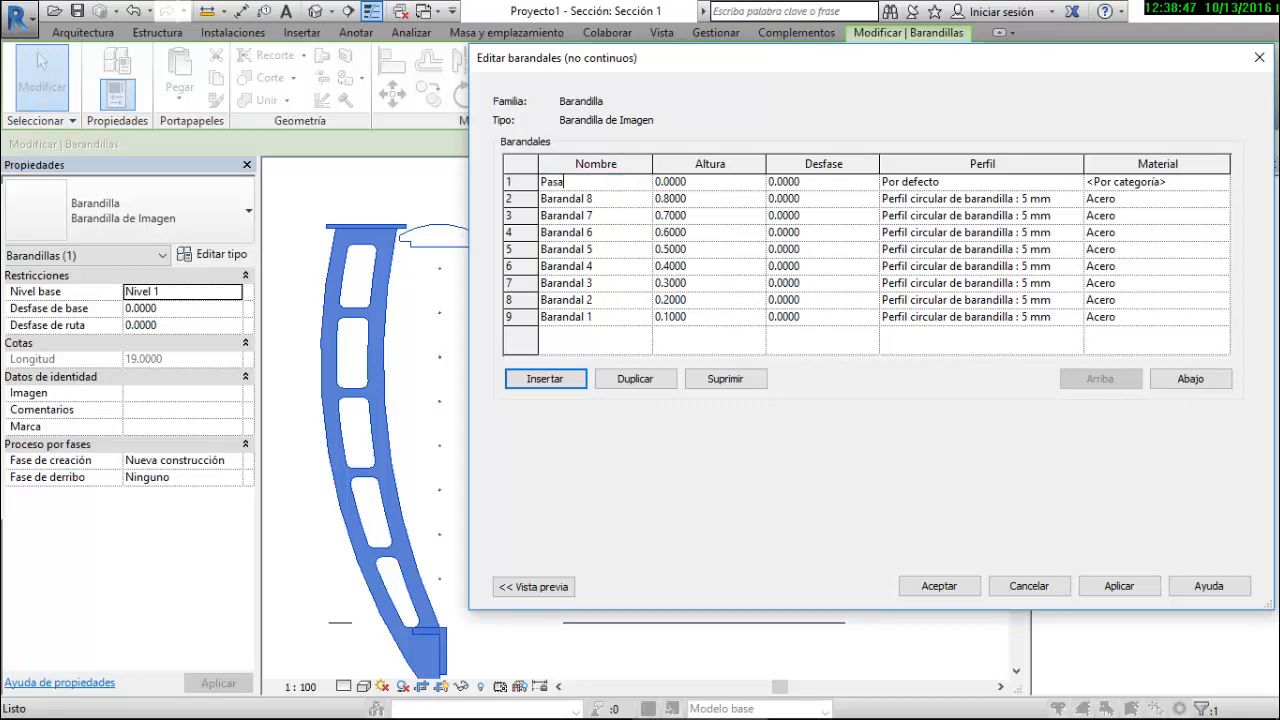
pyautogui.write('manos Supoer')
pyautogui.press('BackSpace')
pyautogui.press('BackSpace')
pyautogui.press('BackSpace')
pyautogui.write('erior')
pyautogui.press('Tab')
pyautogui.write('0.90')
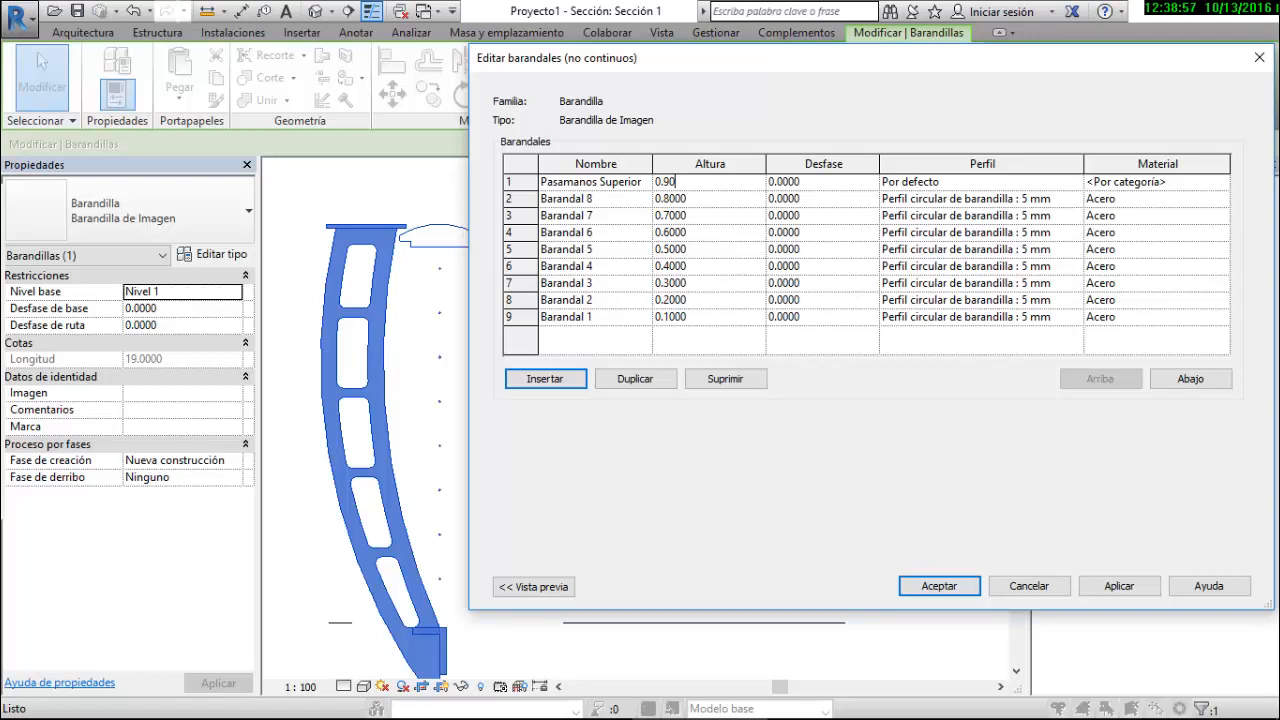
# Set the profile of the Pasamanos Superior rail to Pasamanos de Madera : Pasamanos de Madera
pyautogui.click(980, 181)
pyautogui.click(1075, 182)
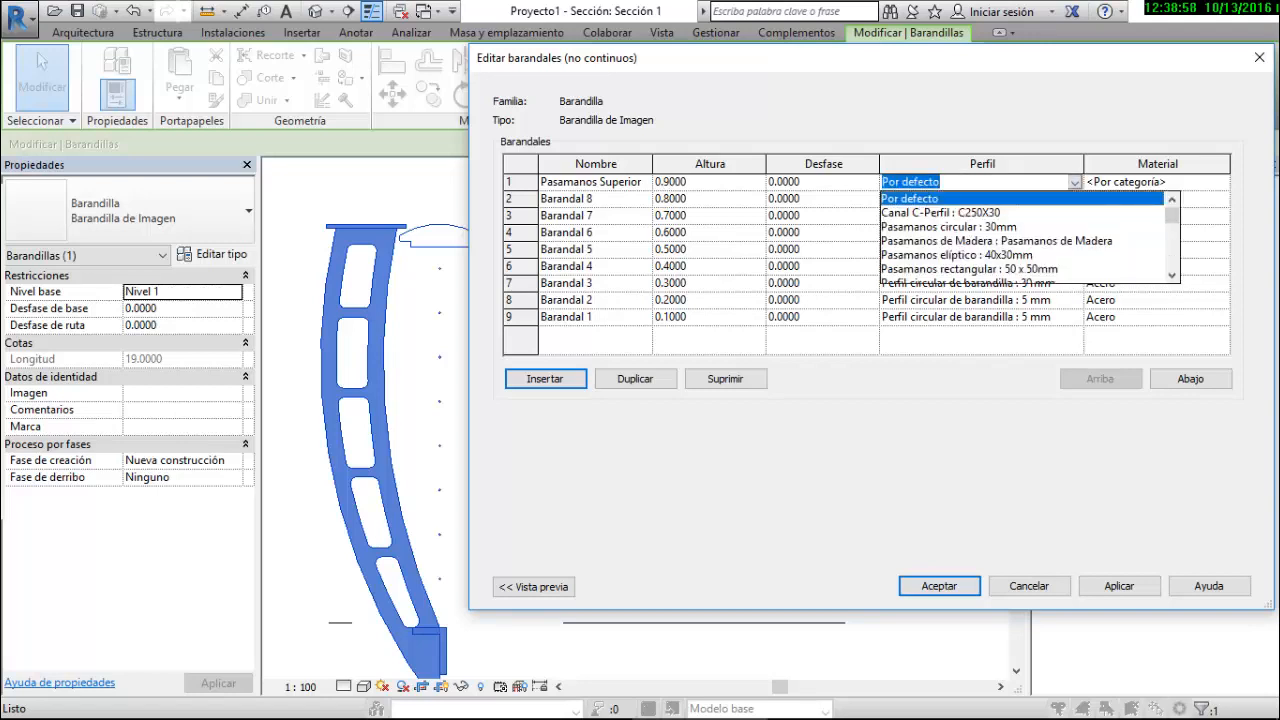
pyautogui.click(996, 240)
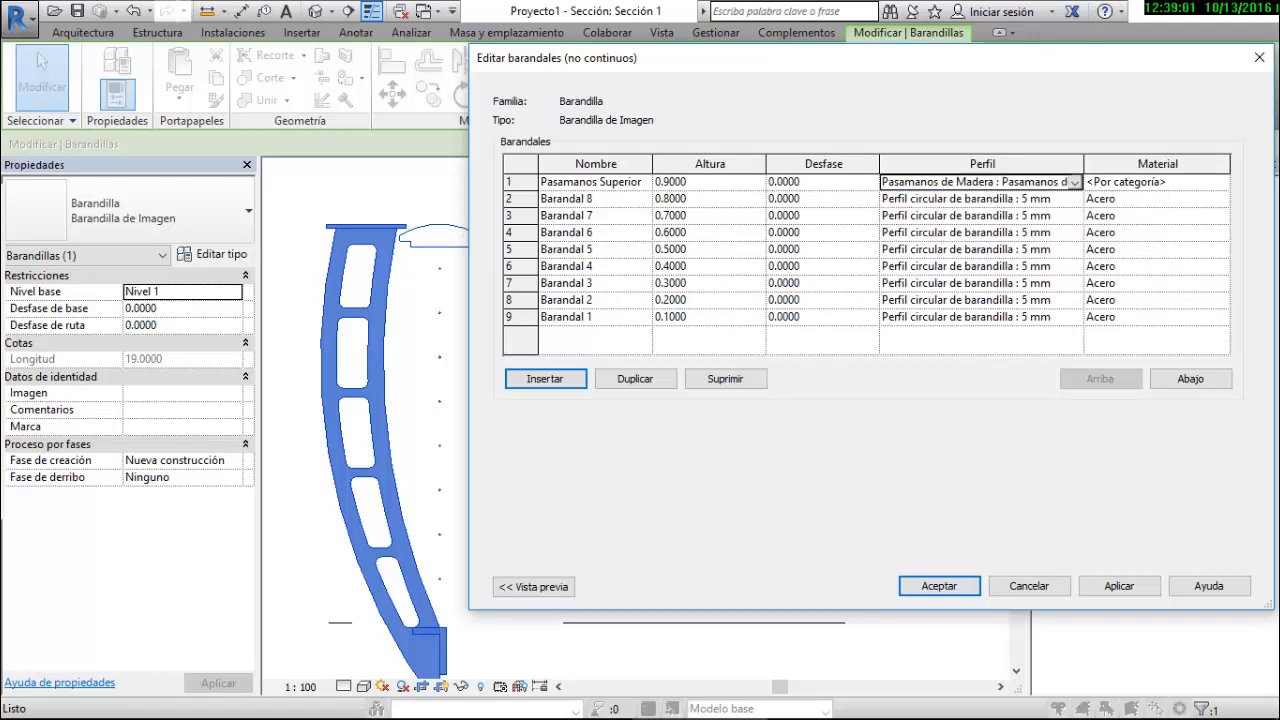
# Assign the Madera - Listel material to Pasamanos Superior and apply the rail structure to the Barandilla de Imagen type
pyautogui.click(1134, 182)
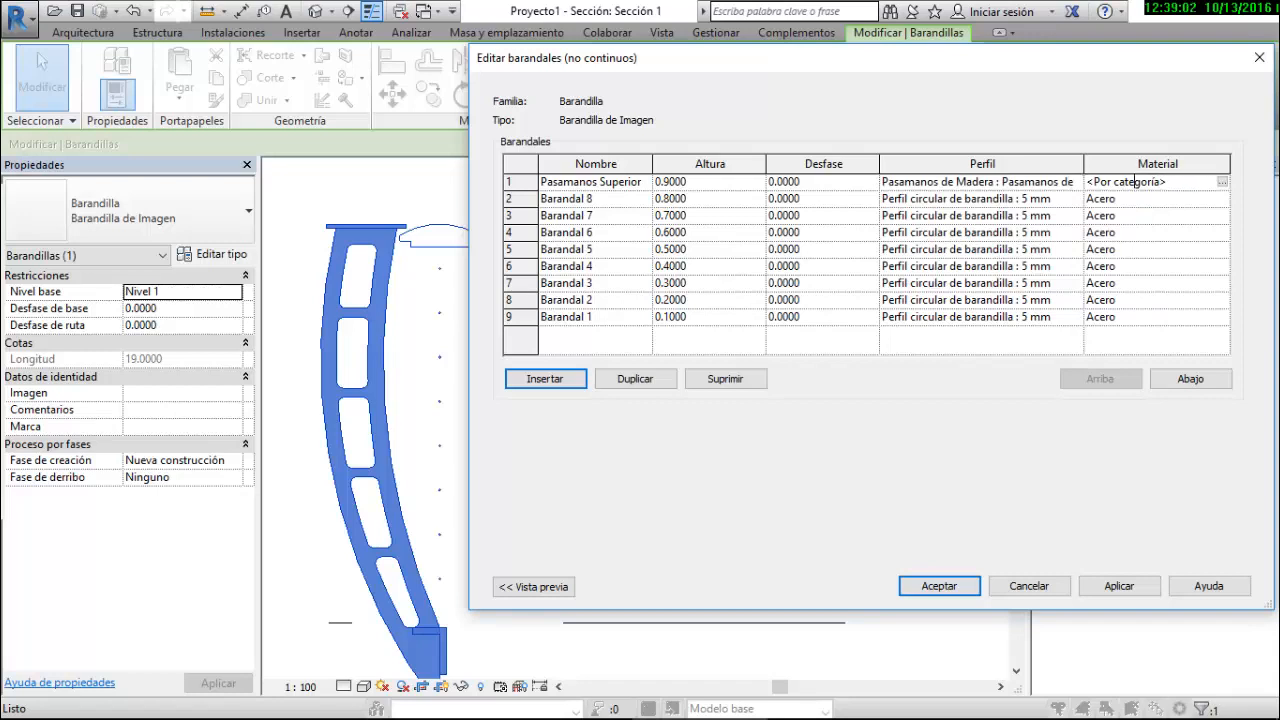
pyautogui.click(1222, 182)
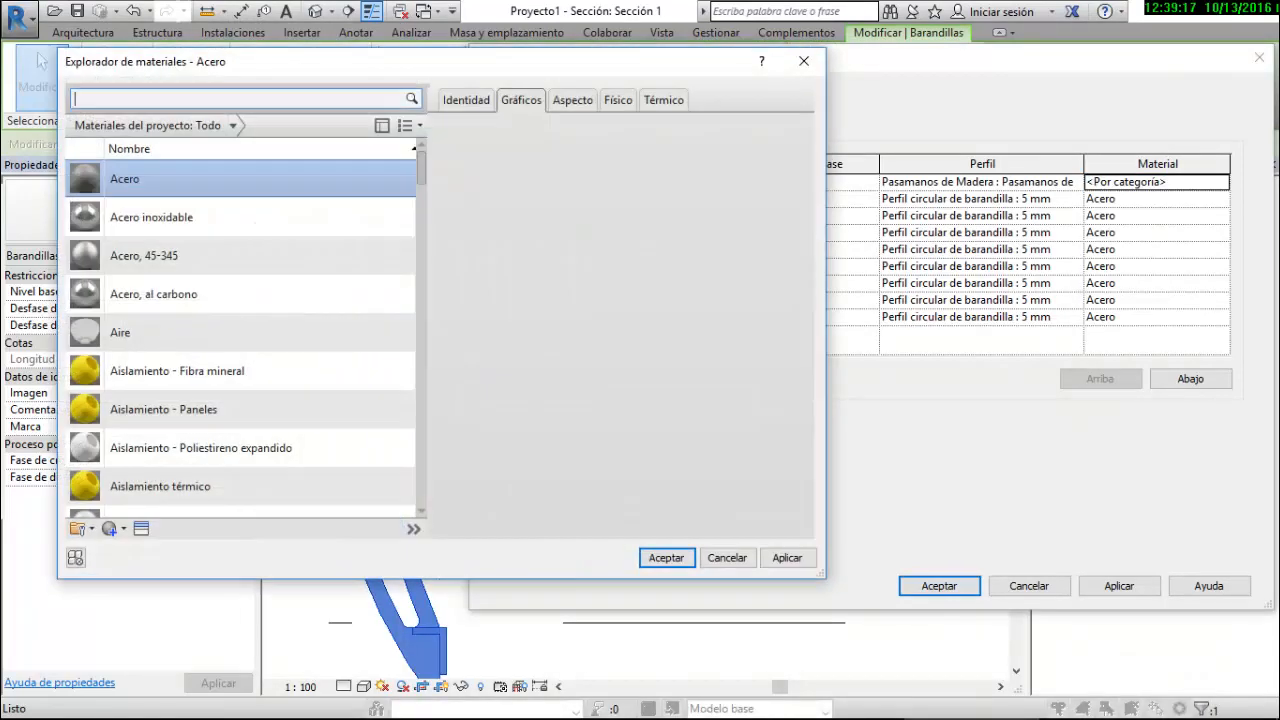
pyautogui.scroll(-12, 240, 338)
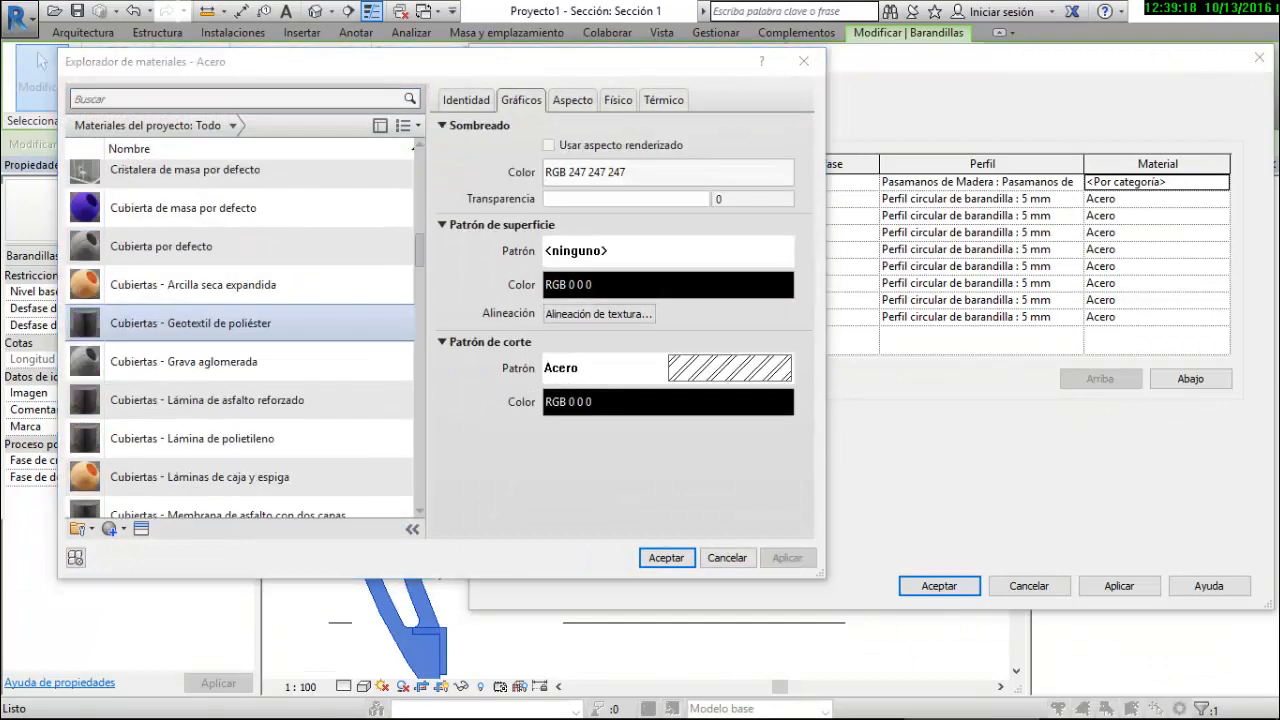
pyautogui.scroll(-6, 240, 340)
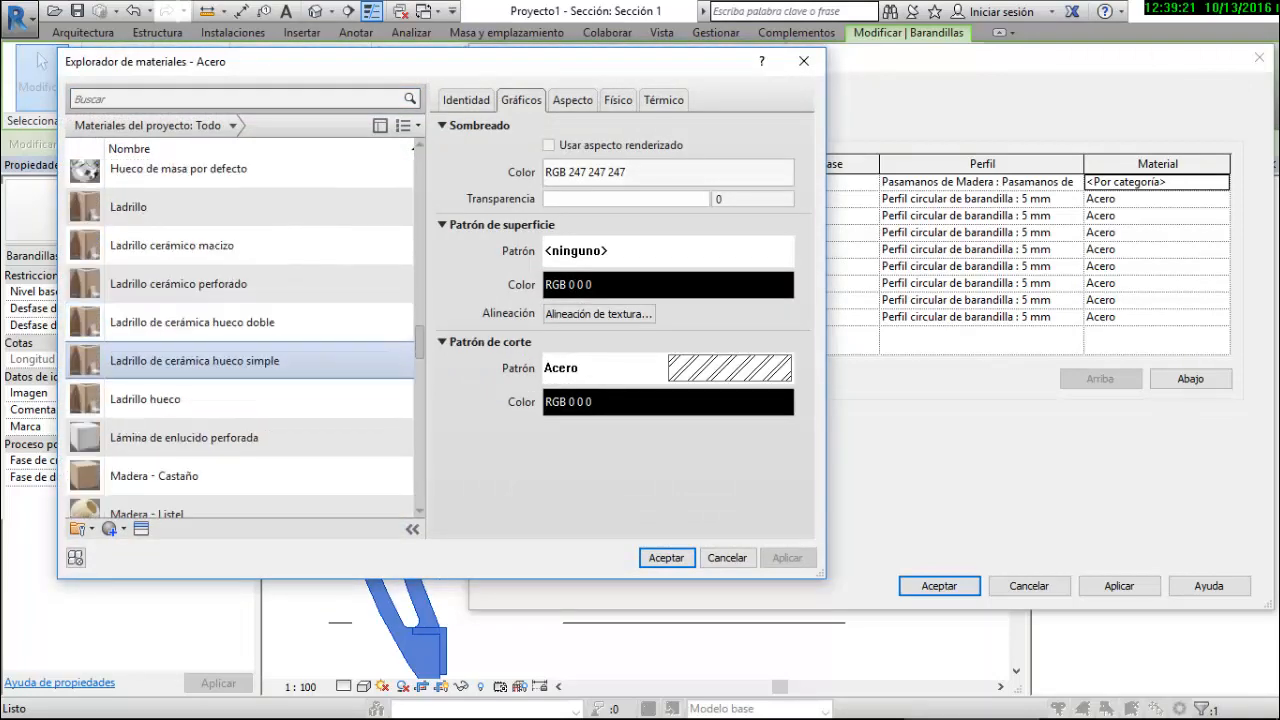
pyautogui.scroll(-3, 240, 360)
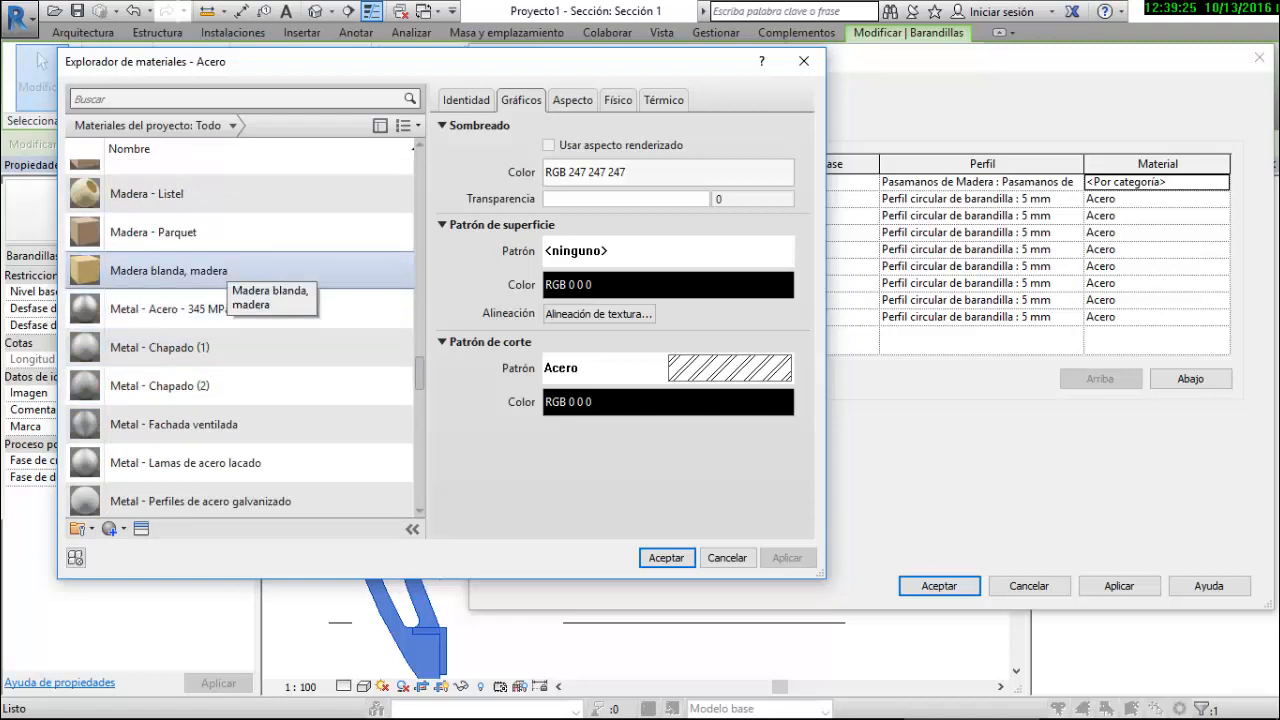
pyautogui.click(232, 204)
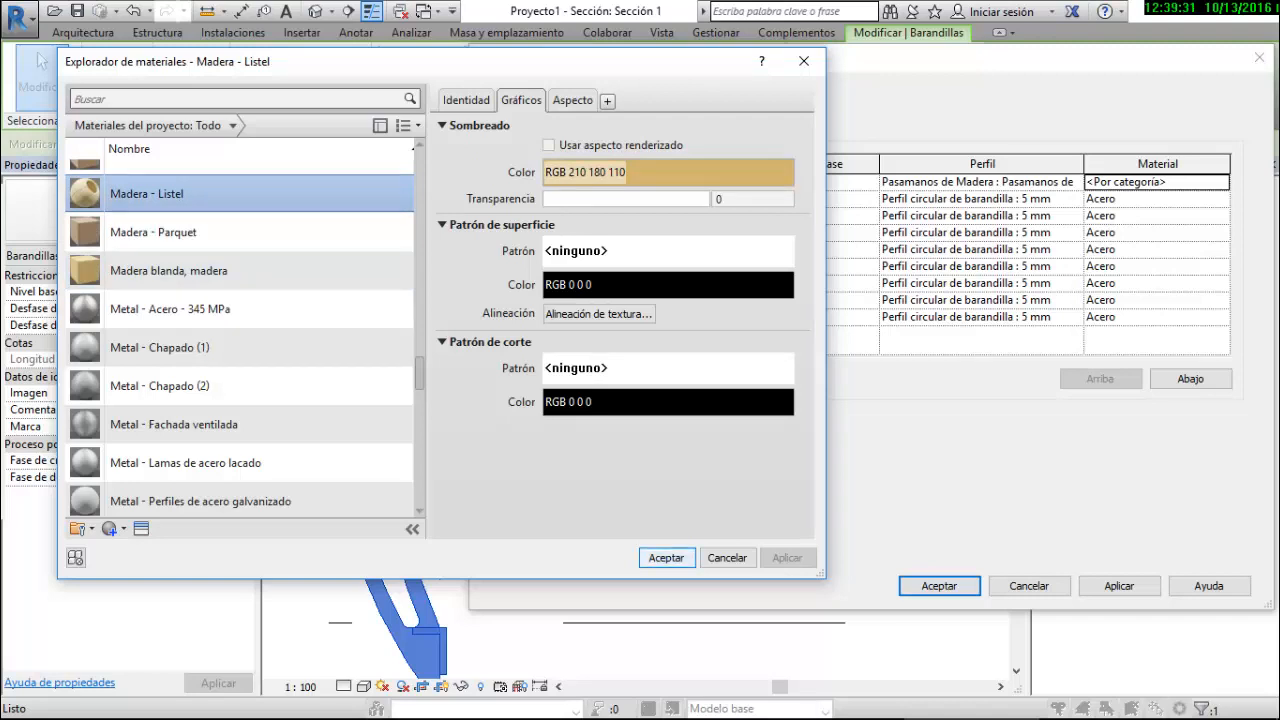
pyautogui.press('Return')
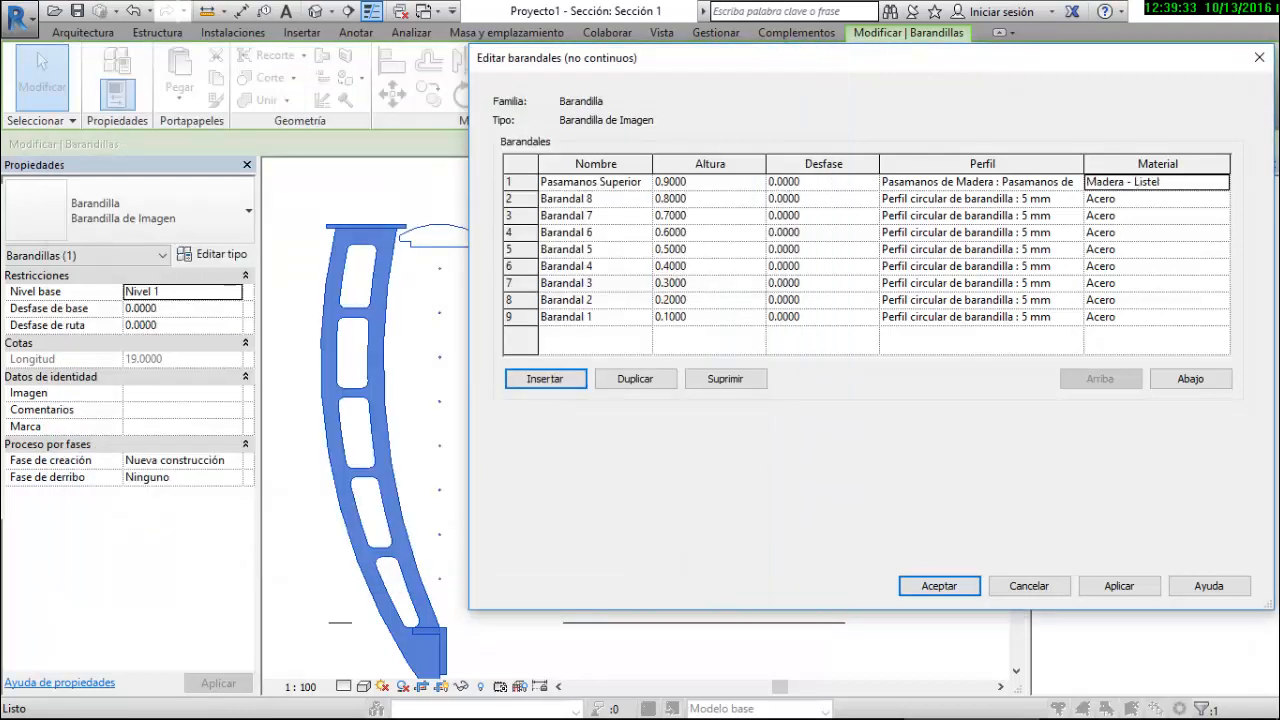
pyautogui.click(1119, 586)
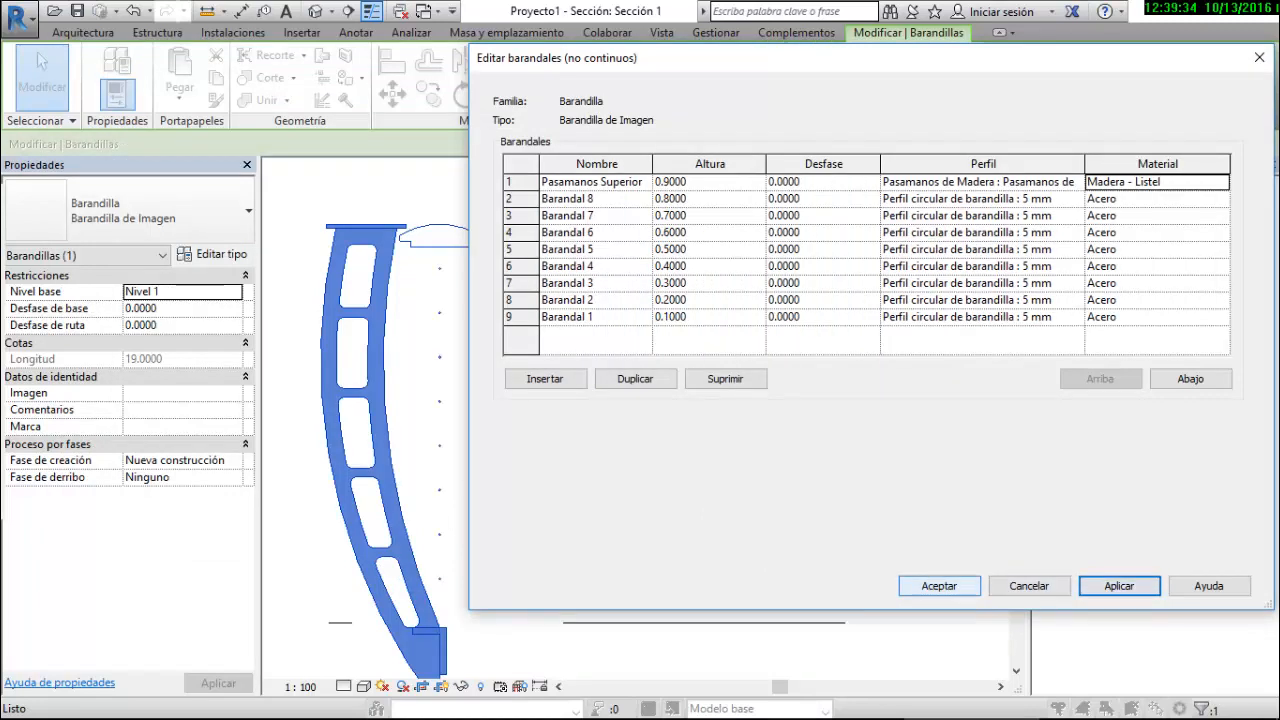
pyautogui.click(939, 586)
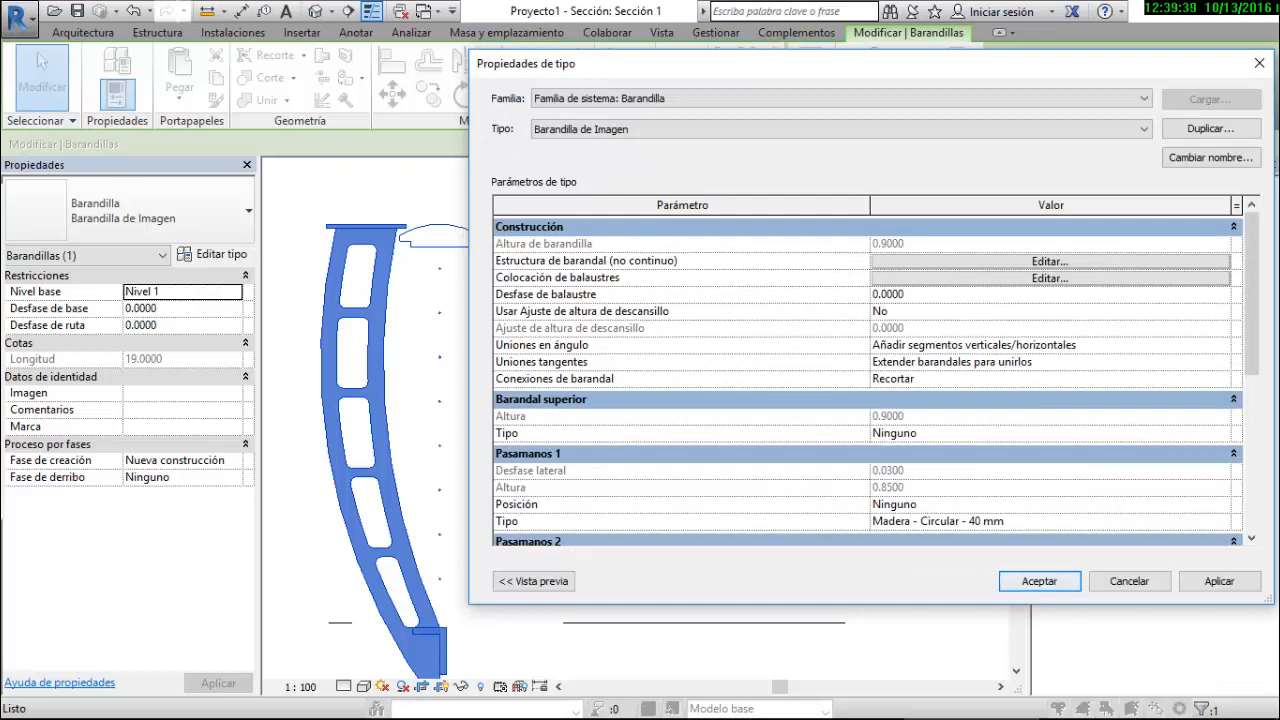
pyautogui.press('Return')
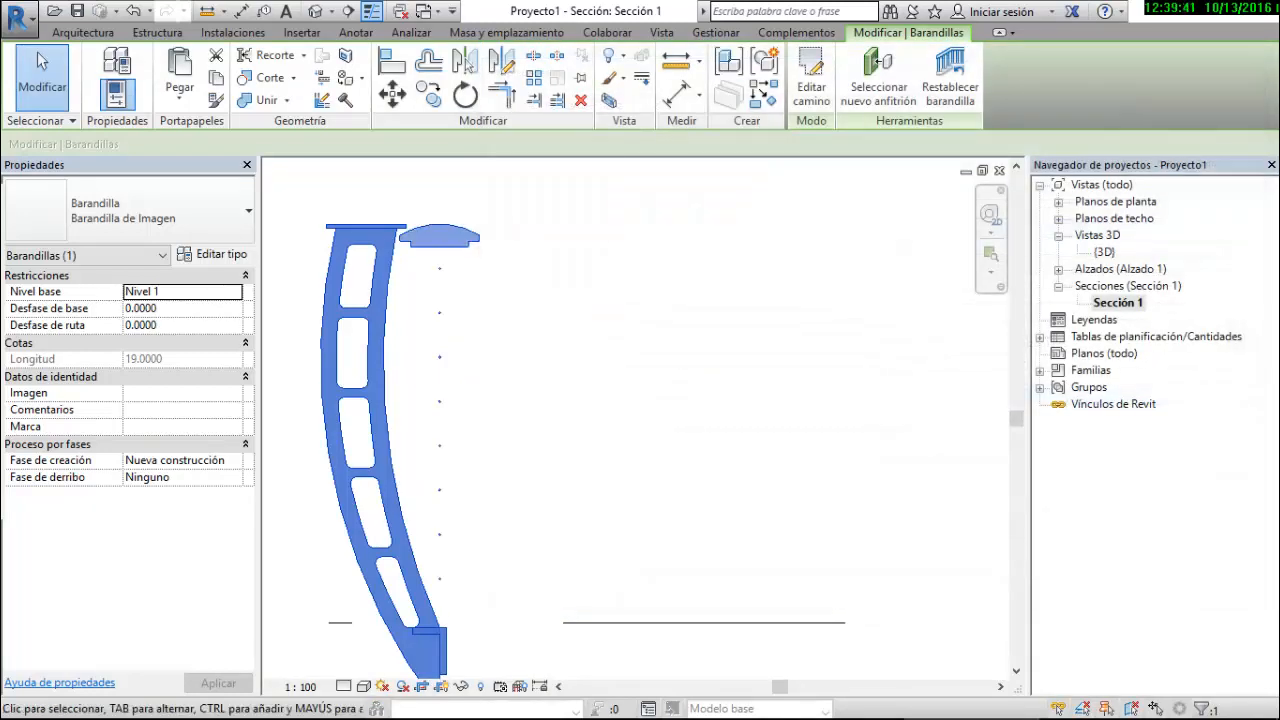
# Measure the vertical distance from the handrail profile's underside to its top, level with the post's top plate
pyautogui.scroll(-1, 707, 245)
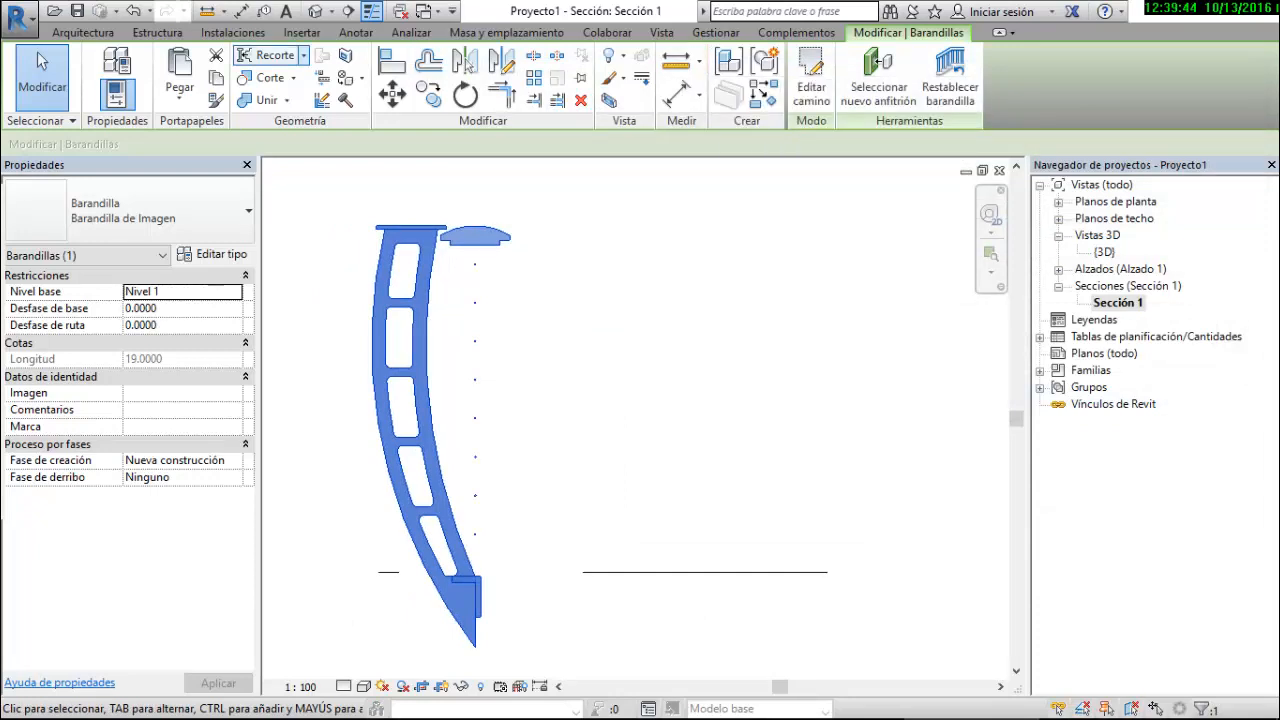
pyautogui.click(676, 62)
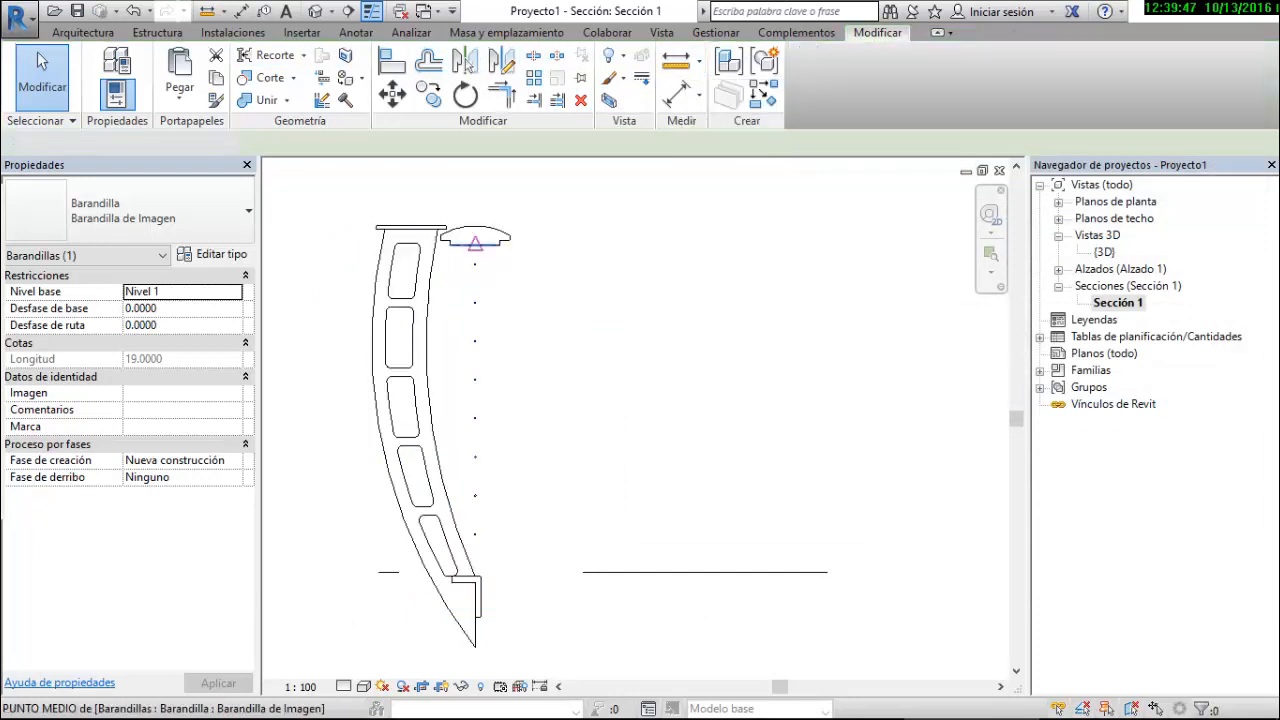
pyautogui.scroll(4, 476, 228)
pyautogui.click(476, 222)
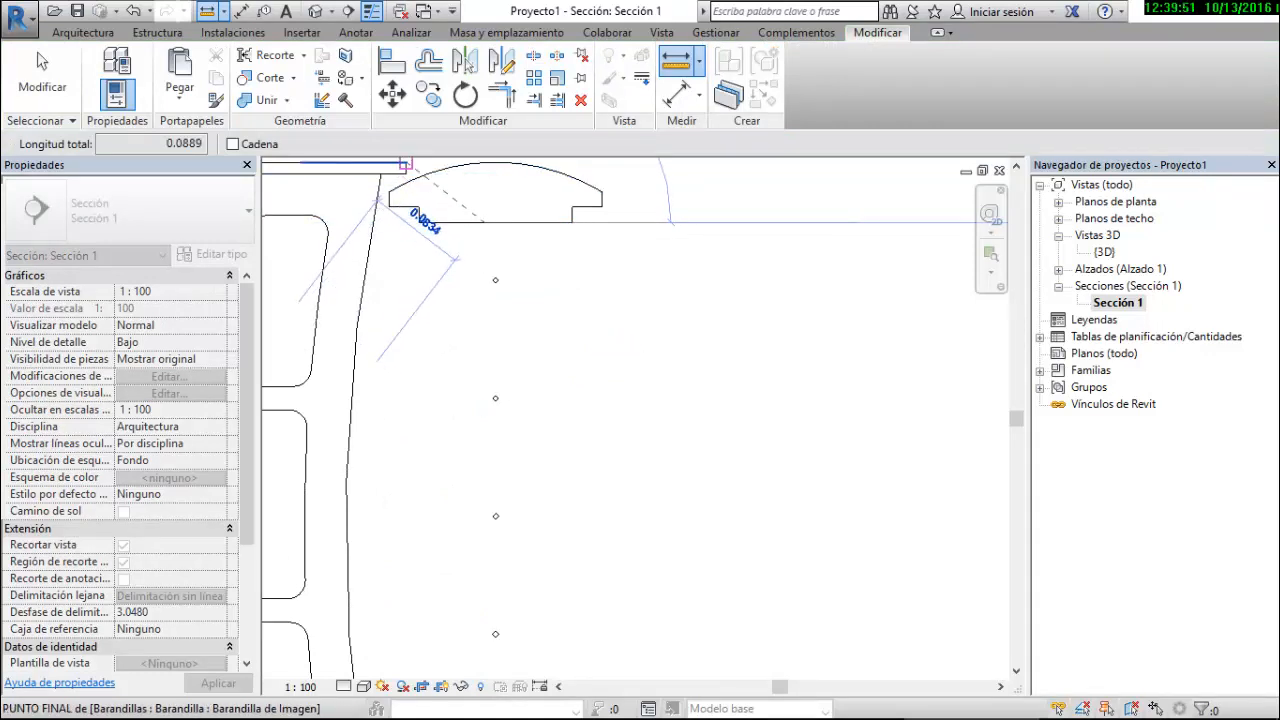
pyautogui.scroll(-1, 568, 300)
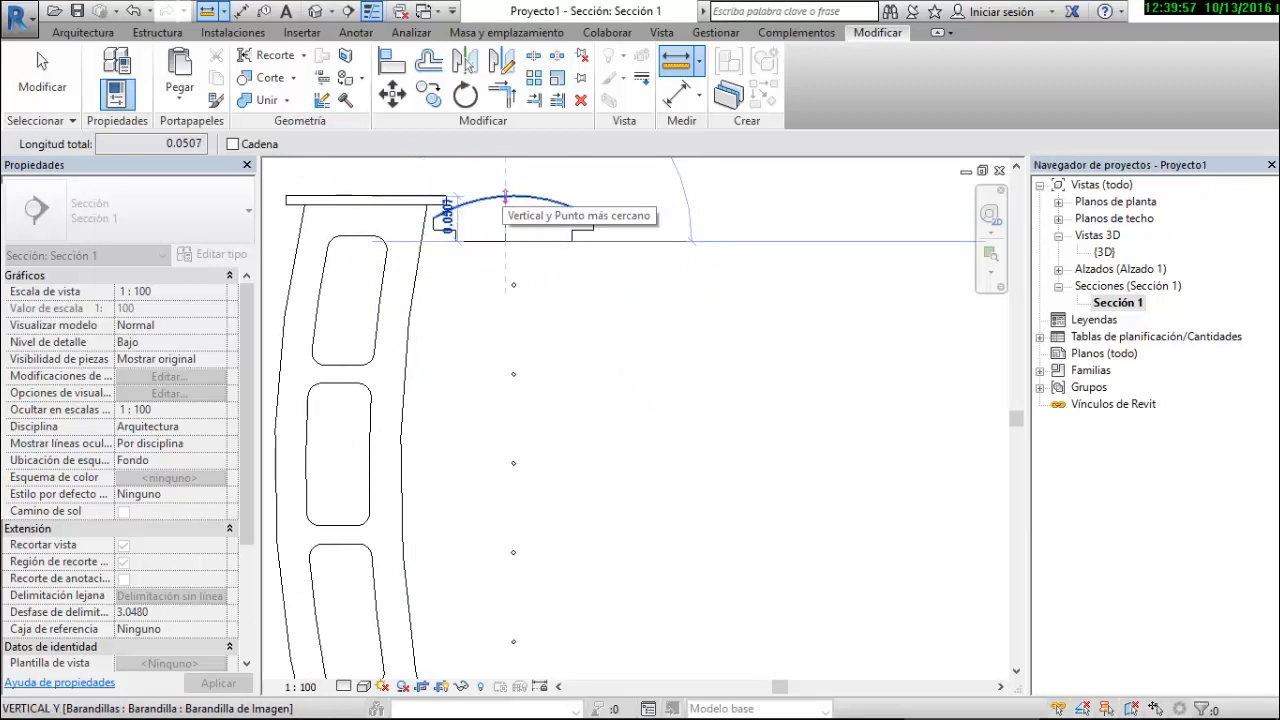
pyautogui.press('Escape')
pyautogui.press('Escape')
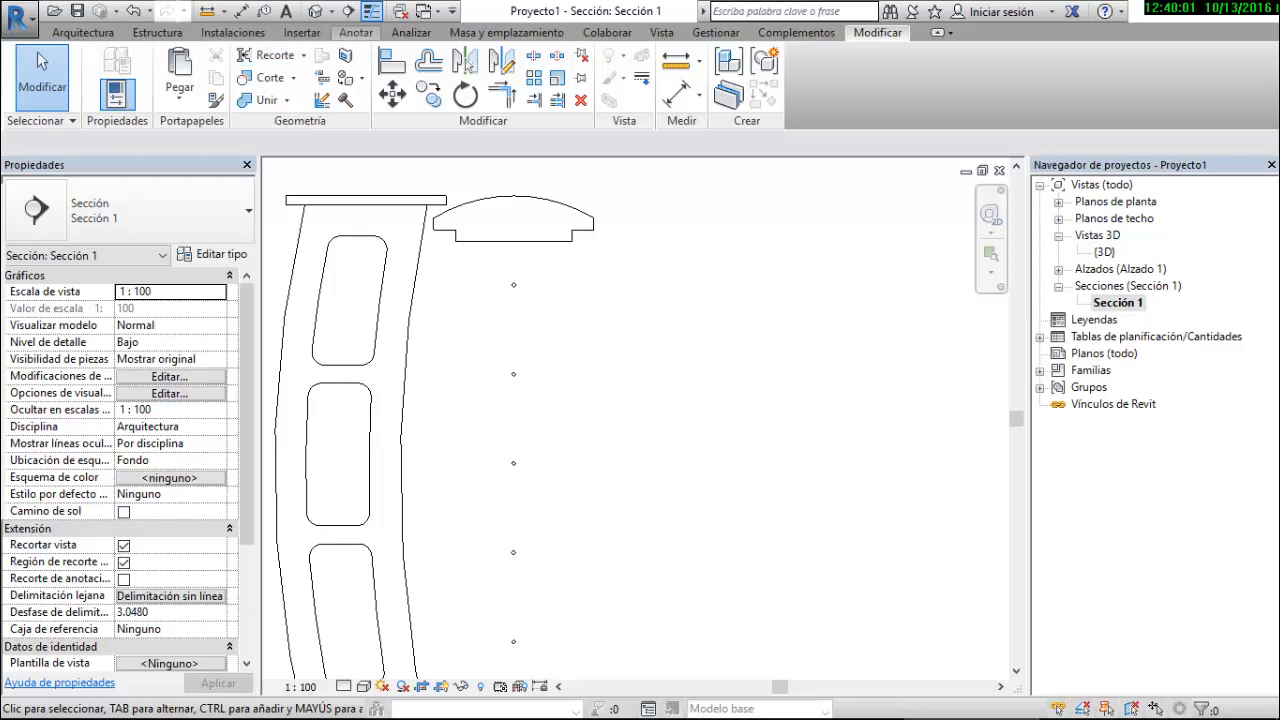
# Draw a vertical detail line about 0.051 m long from the post plate's upper corner down to the level of the handrail's underside
pyautogui.click(356, 32)
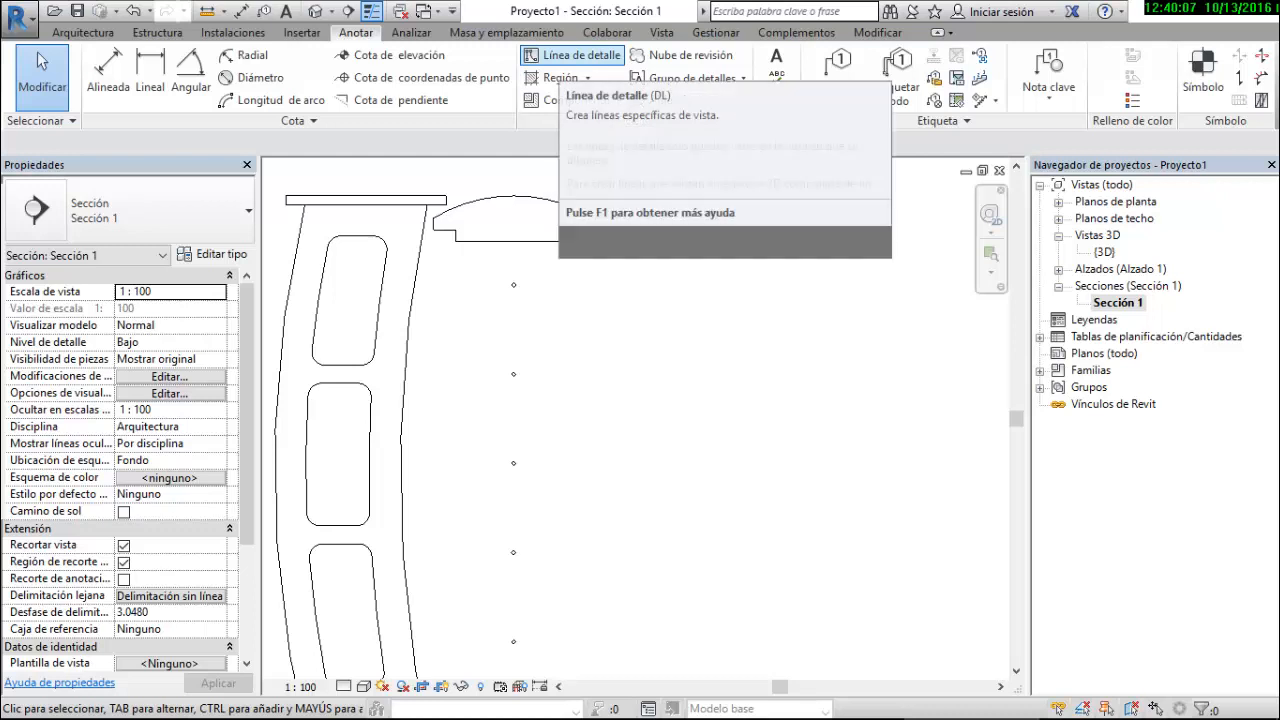
pyautogui.click(575, 55)
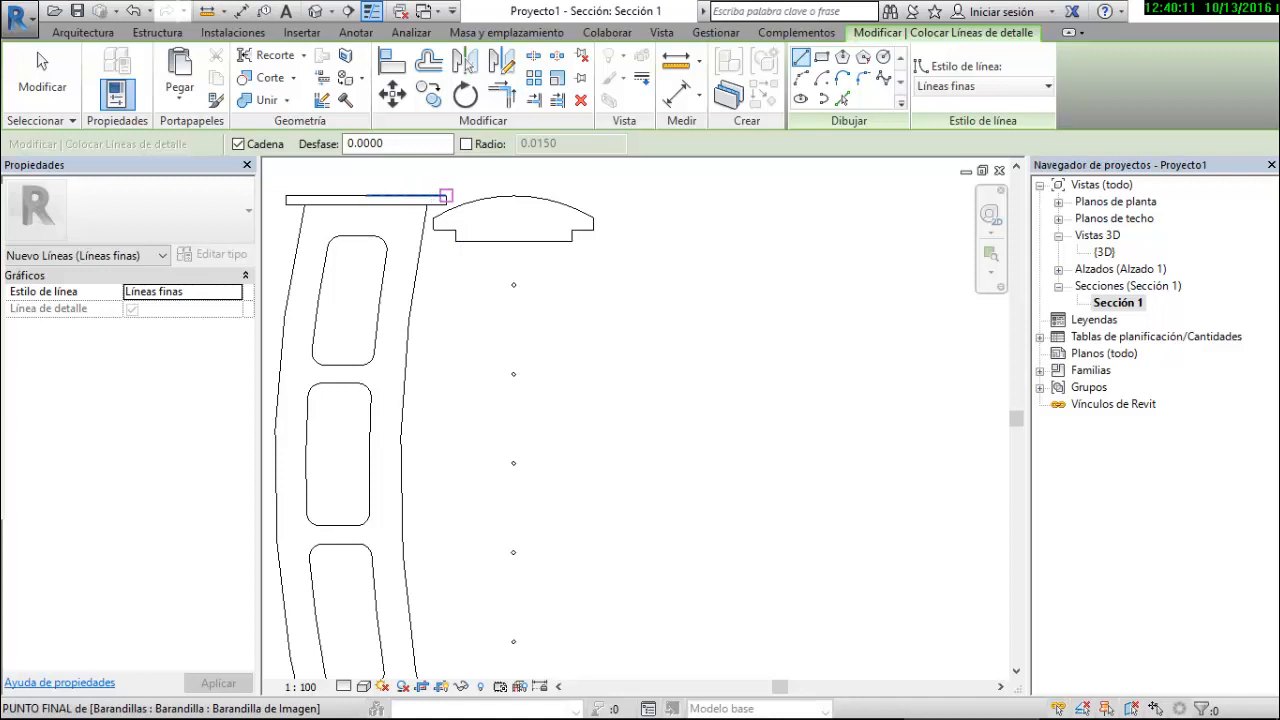
pyautogui.click(446, 196)
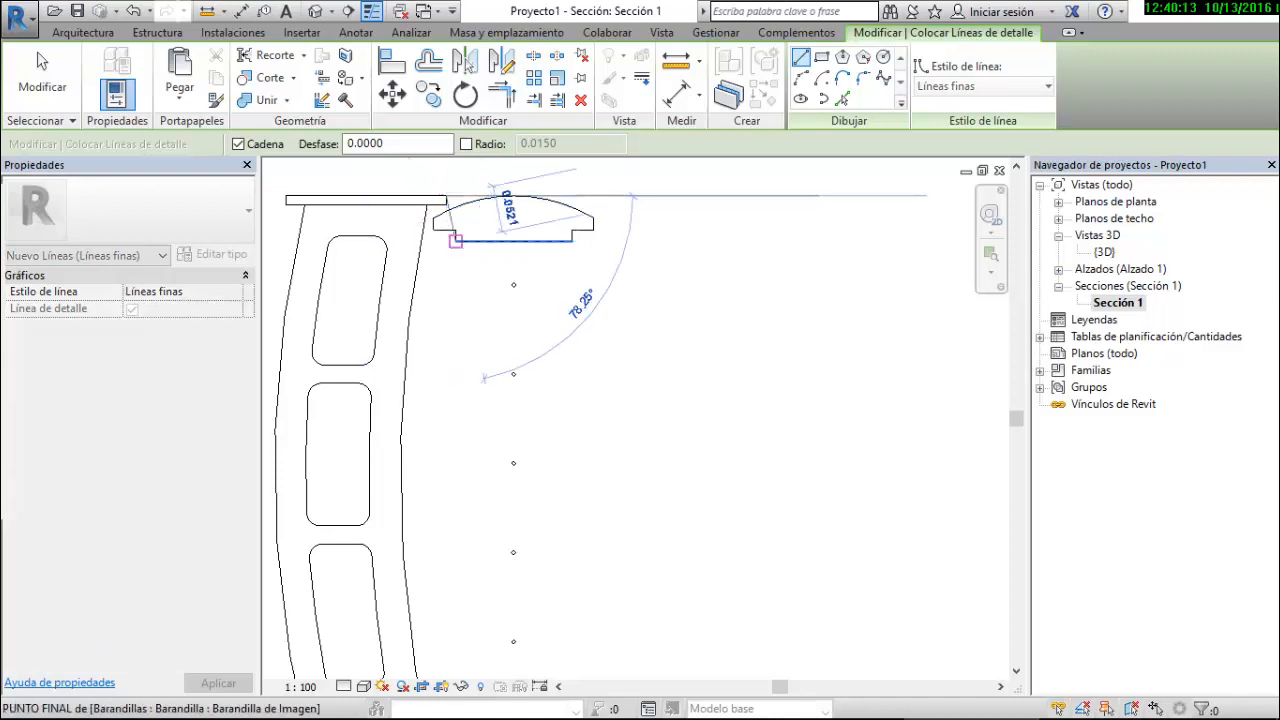
pyautogui.click(446, 240)
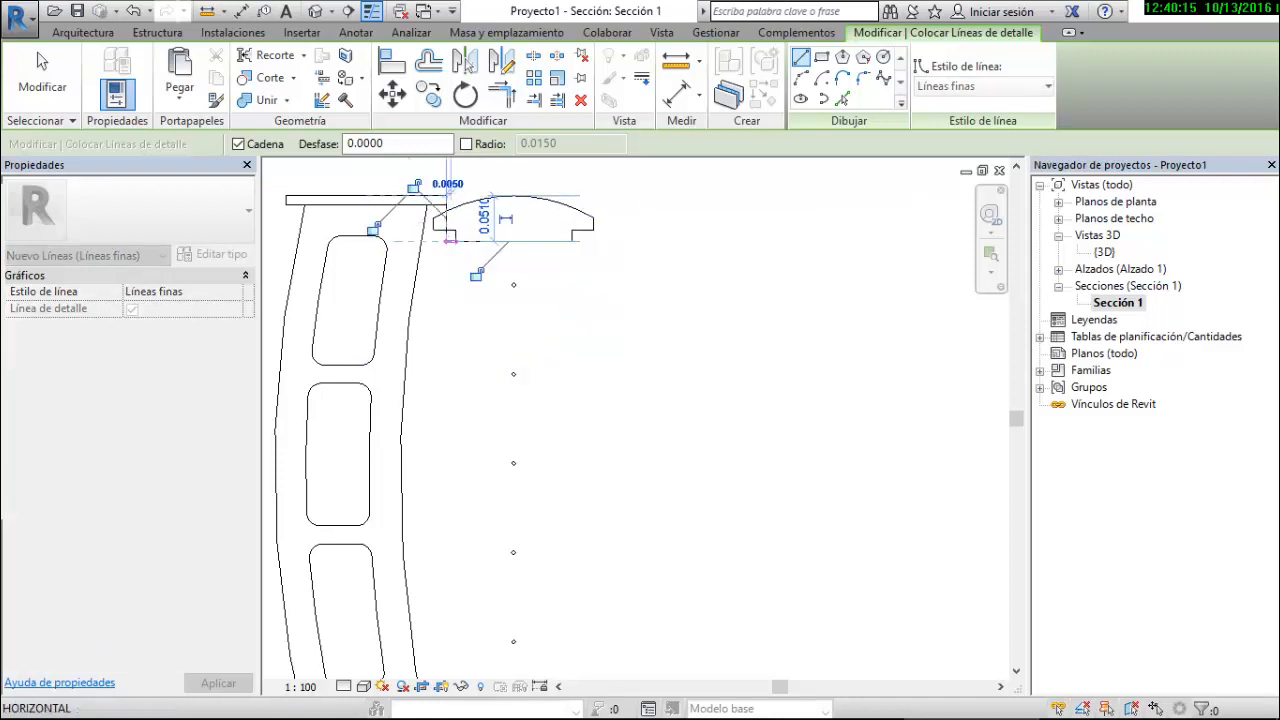
pyautogui.press('Escape')
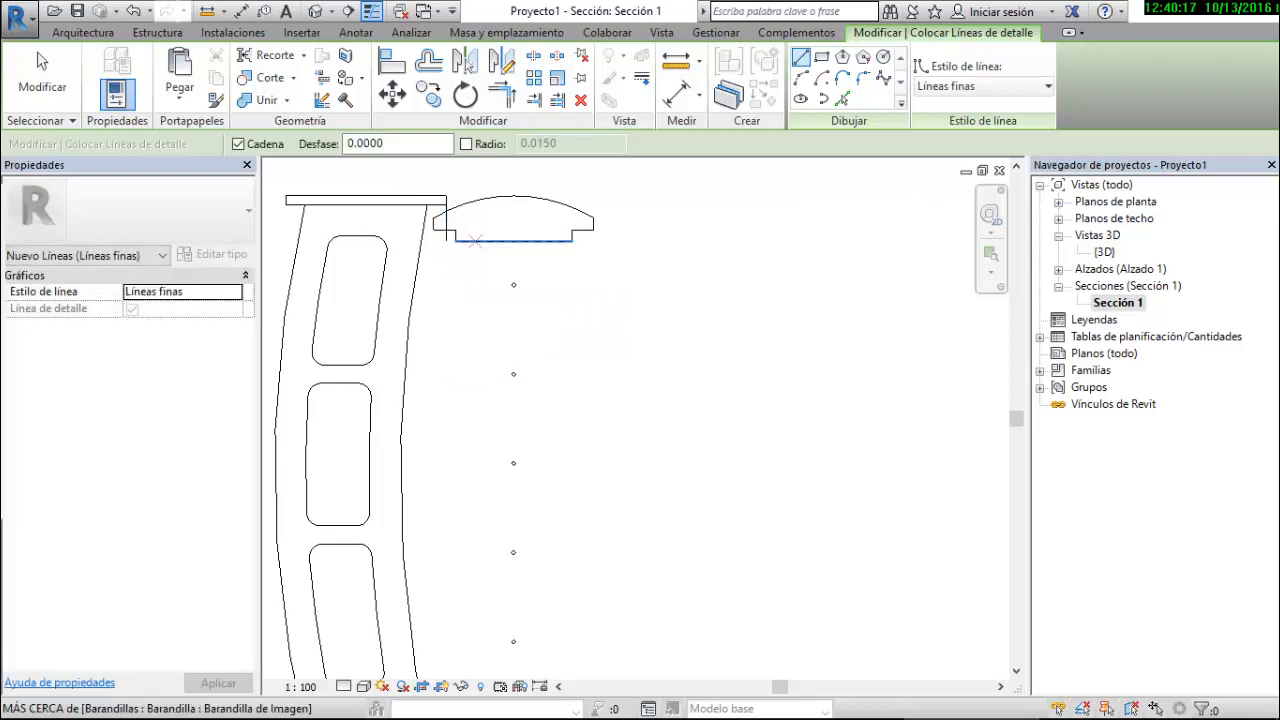
pyautogui.press('Escape')
# Add a permanent dimension to the short vertical detail line and remove that dimension again
pyautogui.click(446, 220)
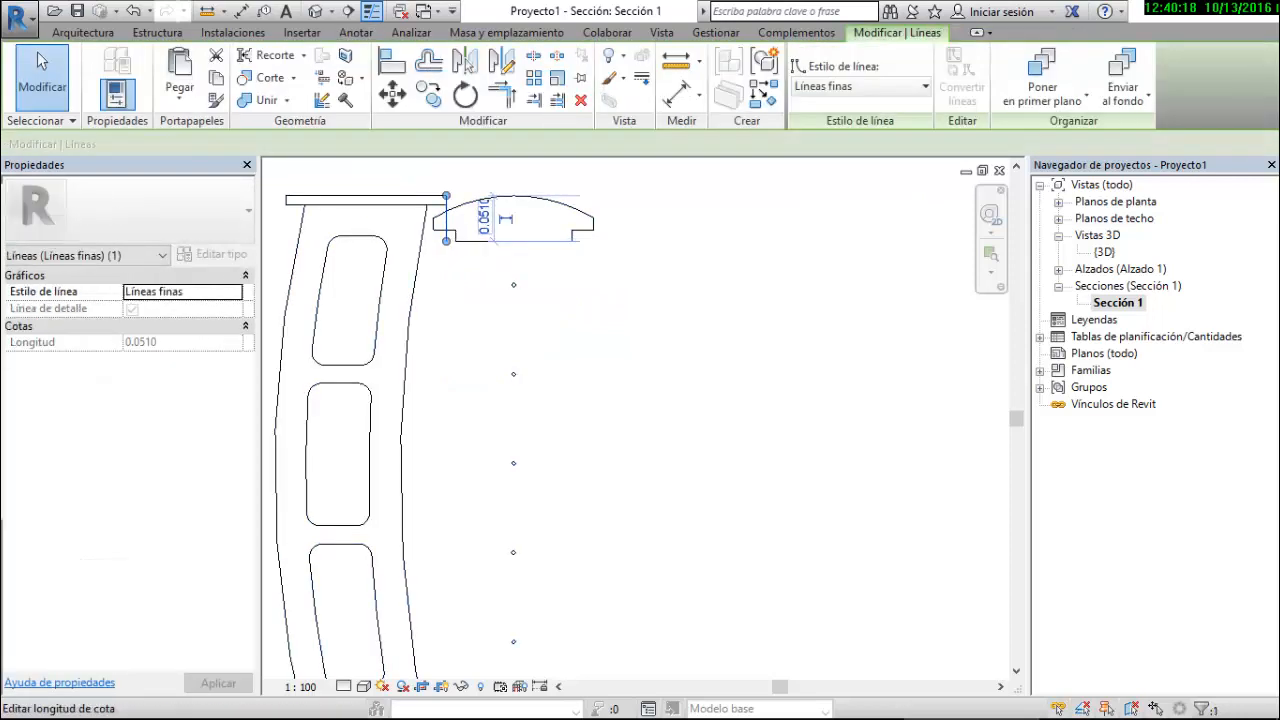
pyautogui.click(506, 219)
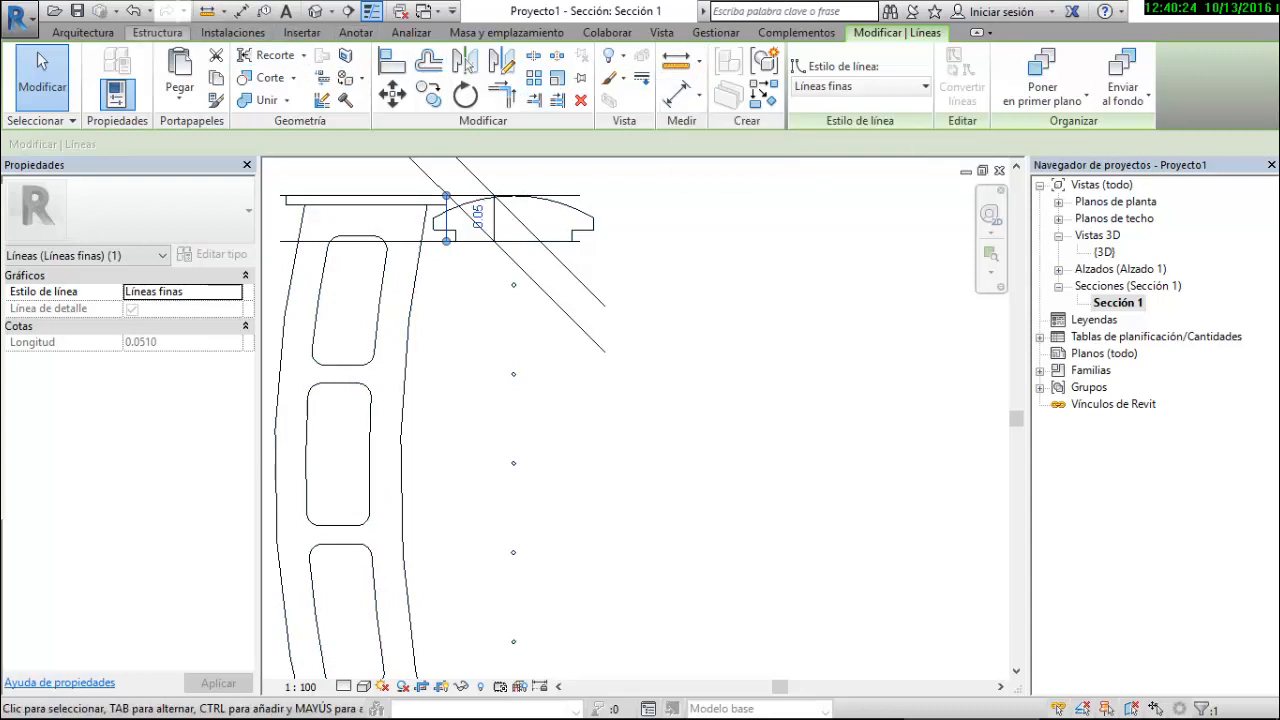
pyautogui.click(356, 32)
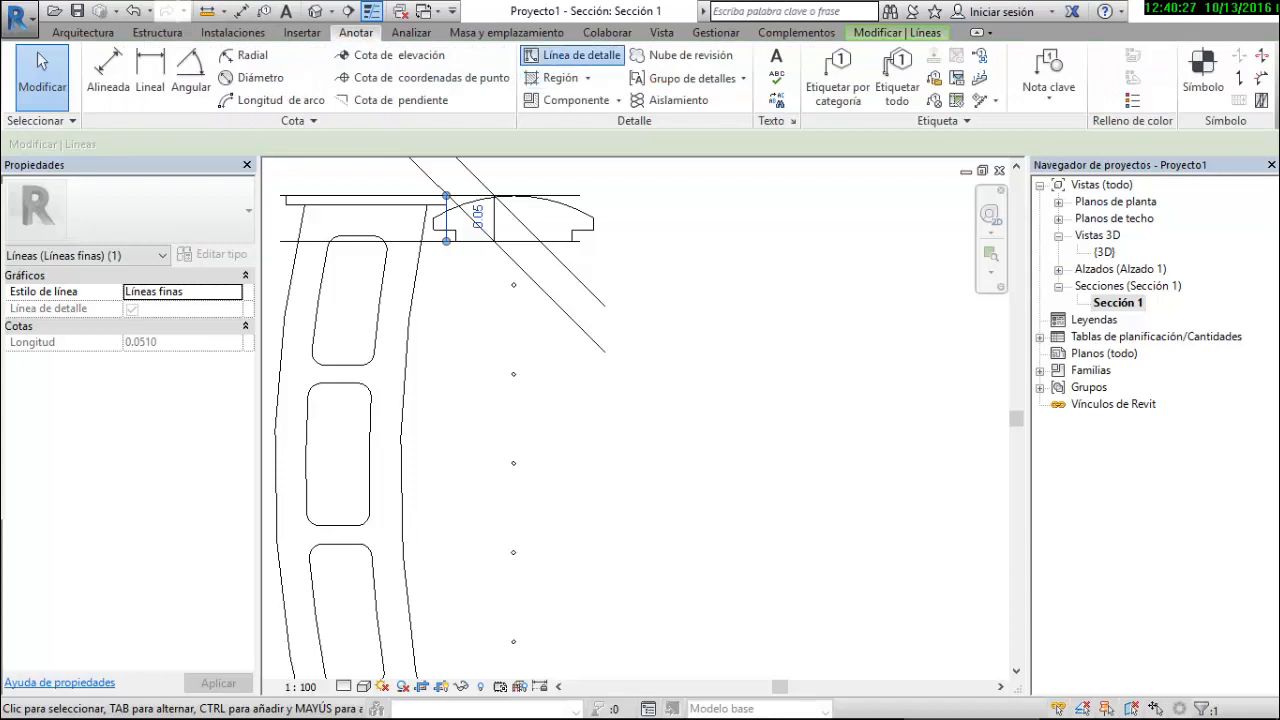
pyautogui.click(570, 55)
pyautogui.scroll(-3, 600, 400)
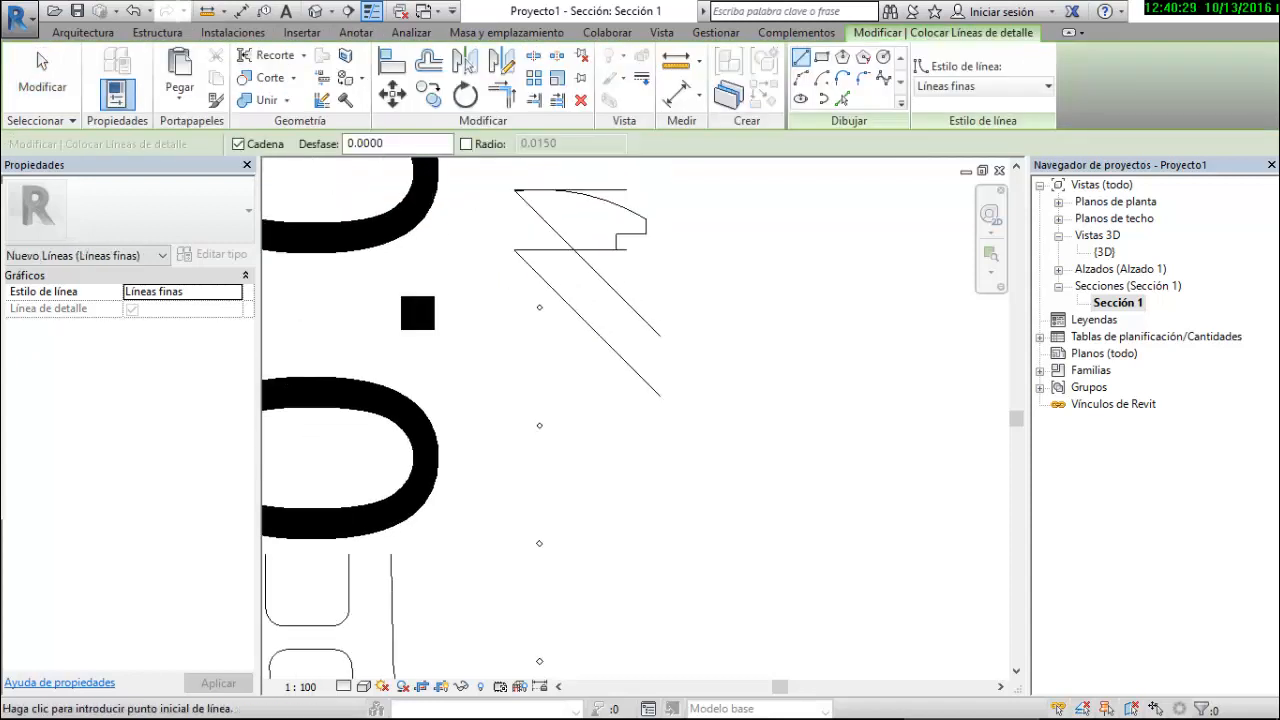
pyautogui.click(42, 62)
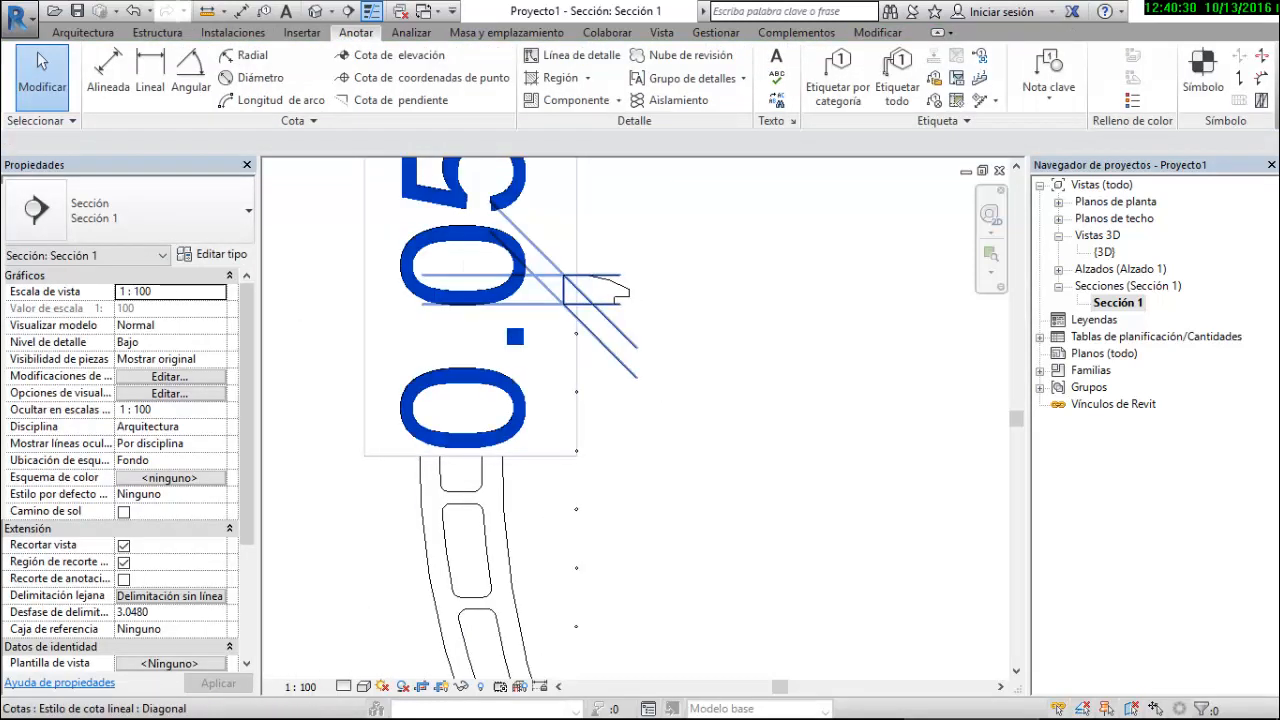
pyautogui.click(595, 300)
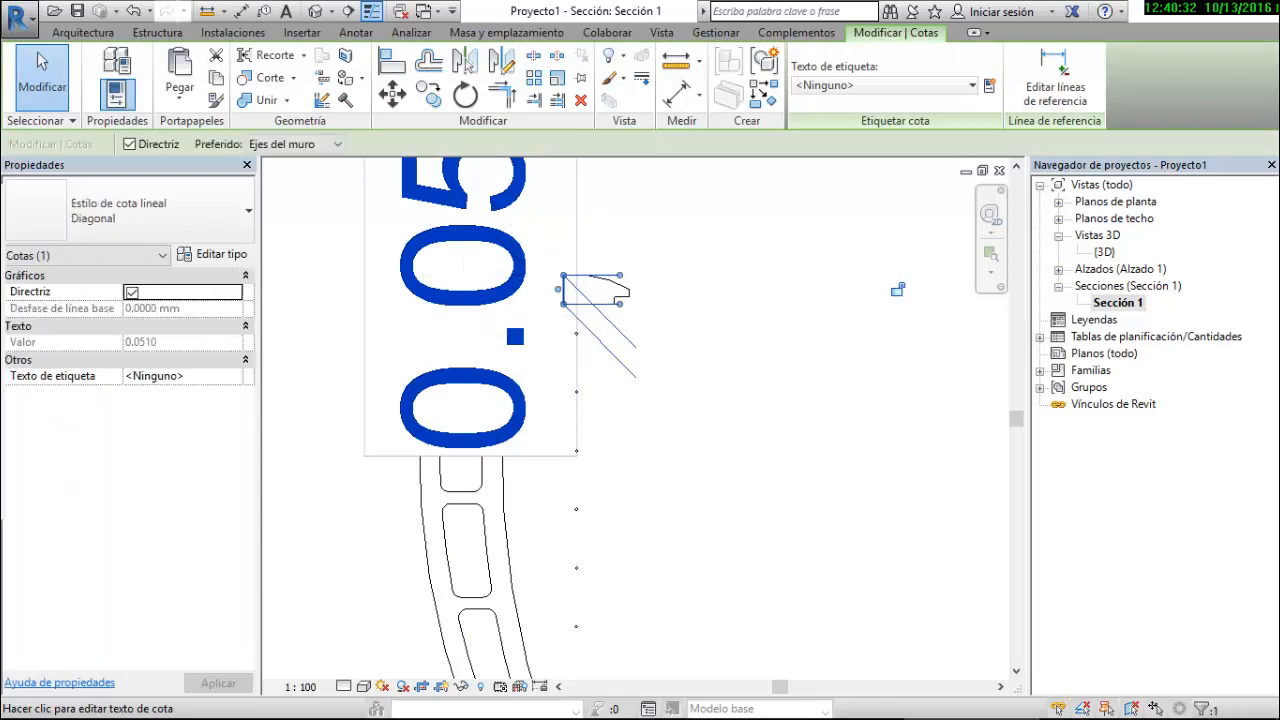
pyautogui.click(37, 51)
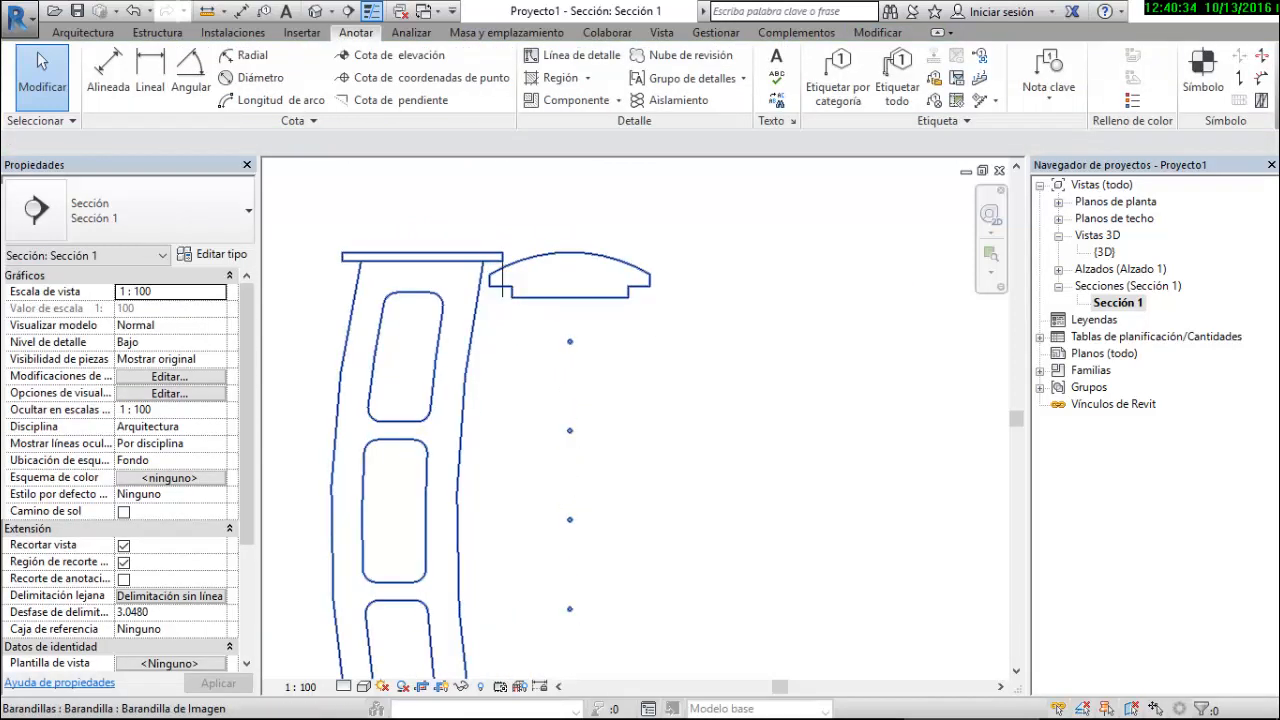
# Draw a horizontal detail line about 0.165 m long from the handrail underside's midpoint to below the post plate's midpoint, and check its length
pyautogui.click(575, 55)
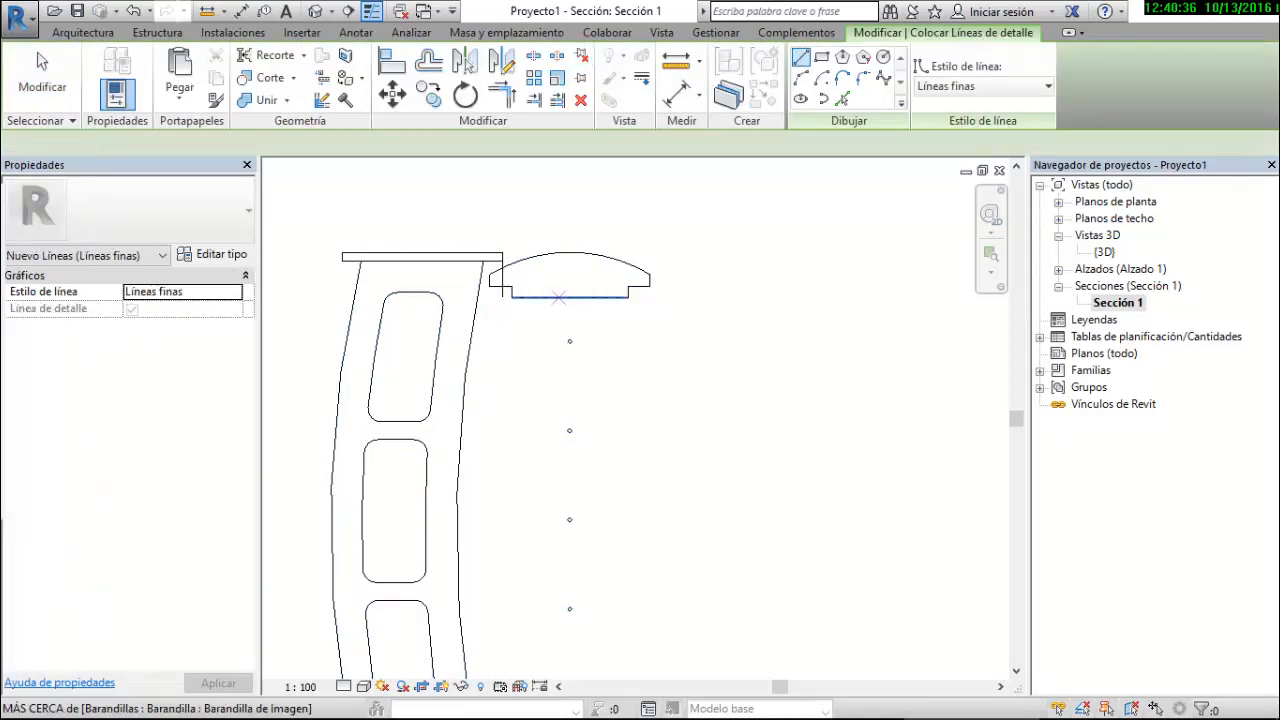
pyautogui.click(570, 297)
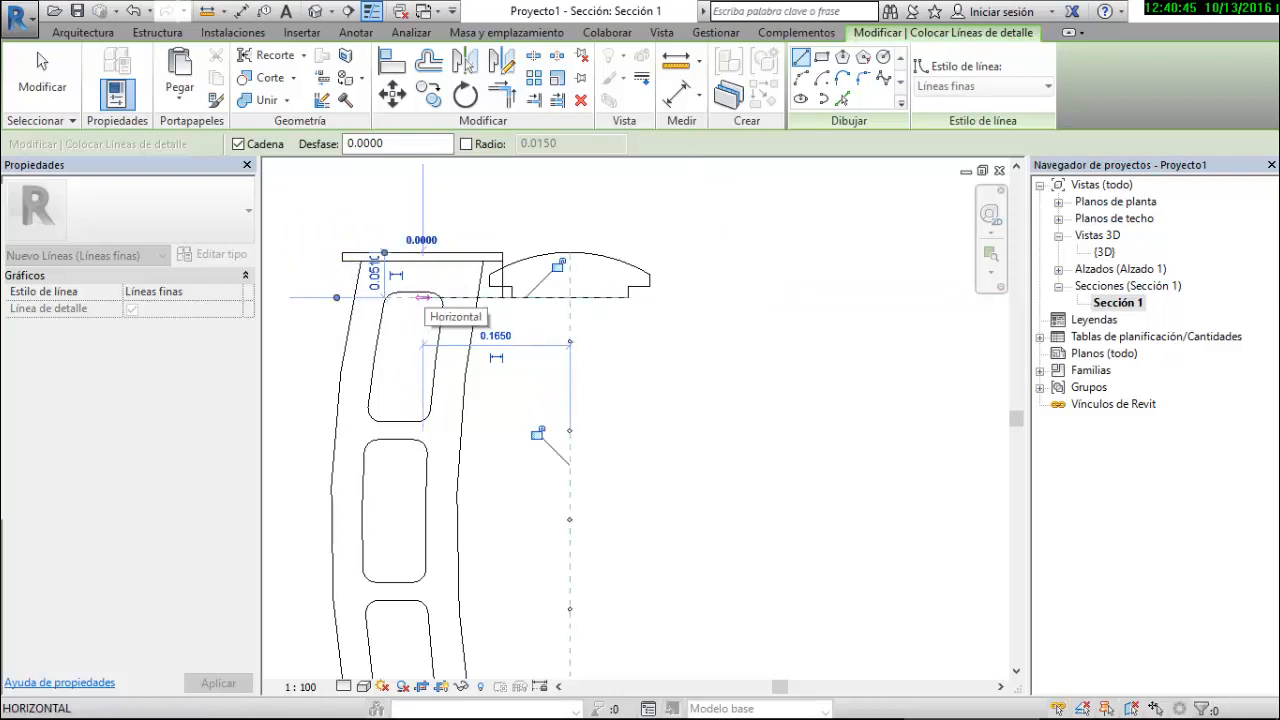
pyautogui.press('Escape')
pyautogui.press('Escape')
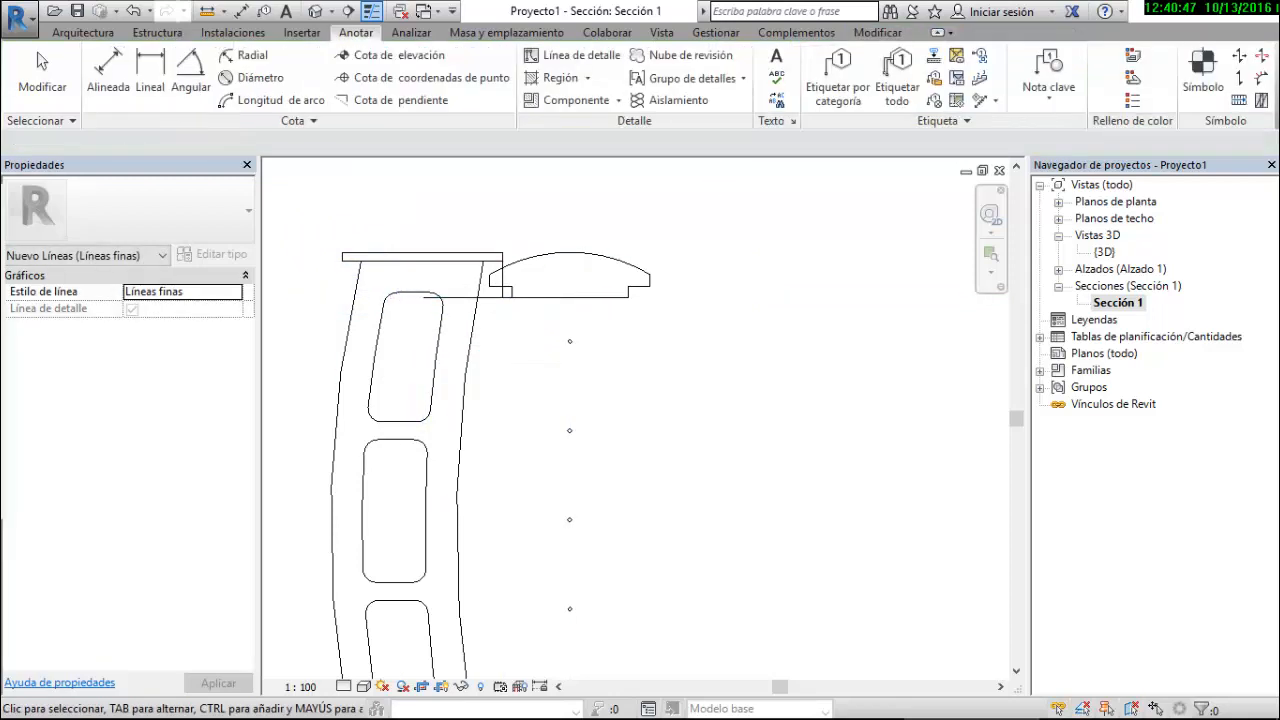
pyautogui.click(423, 297)
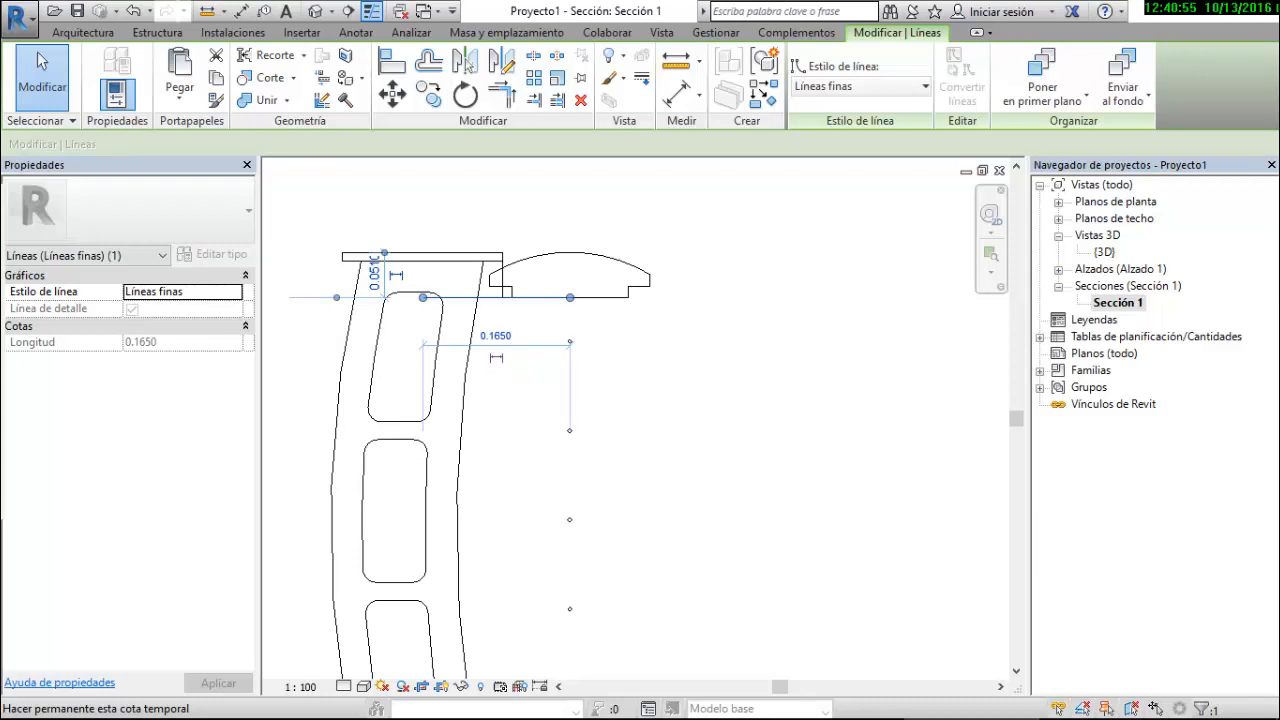
pyautogui.press('Escape')
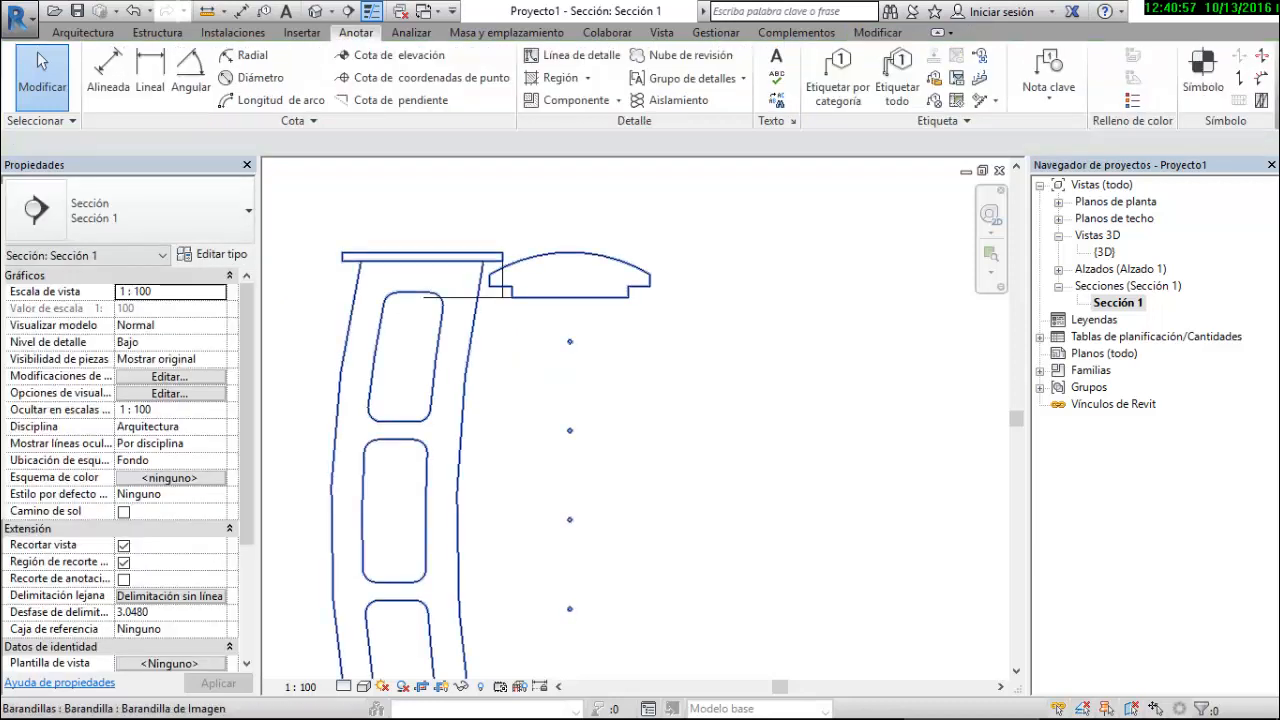
# In the railing type's rail structure, set the Pasamanos Superior height to 0.9510 and its offset to -0.1651, and apply the changes
pyautogui.click(465, 365)
pyautogui.click(213, 255)
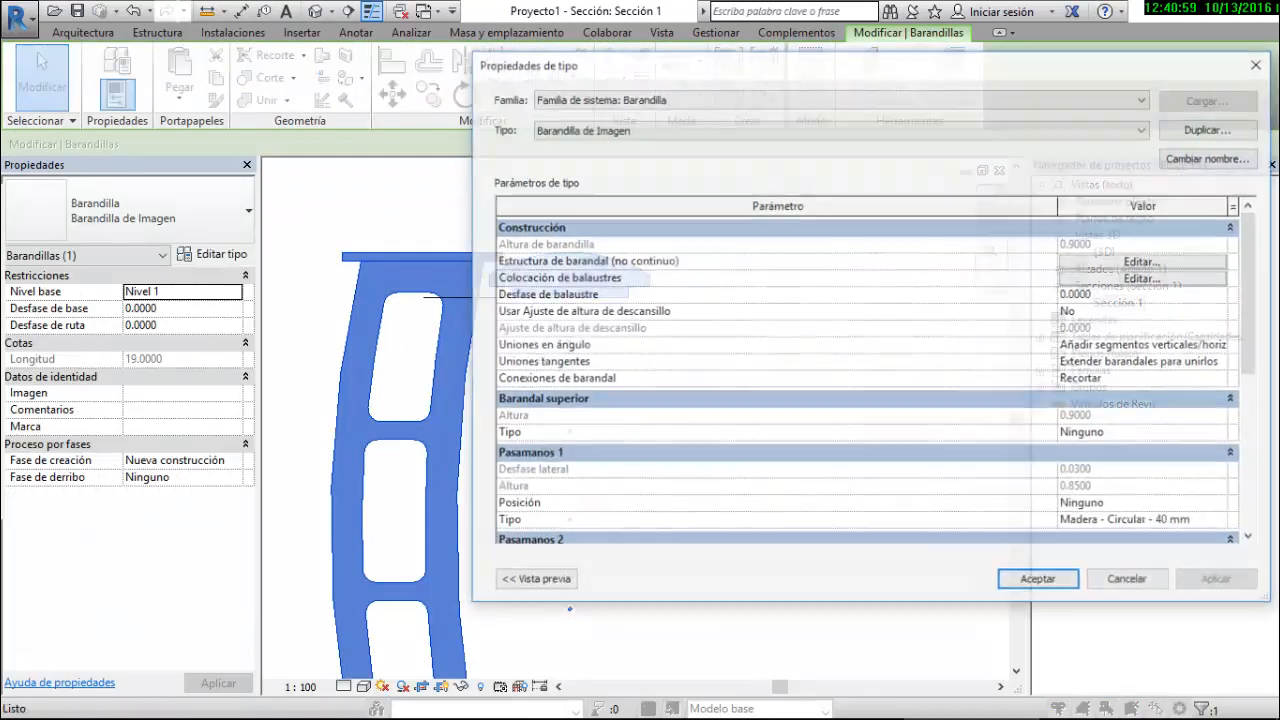
pyautogui.click(1145, 261)
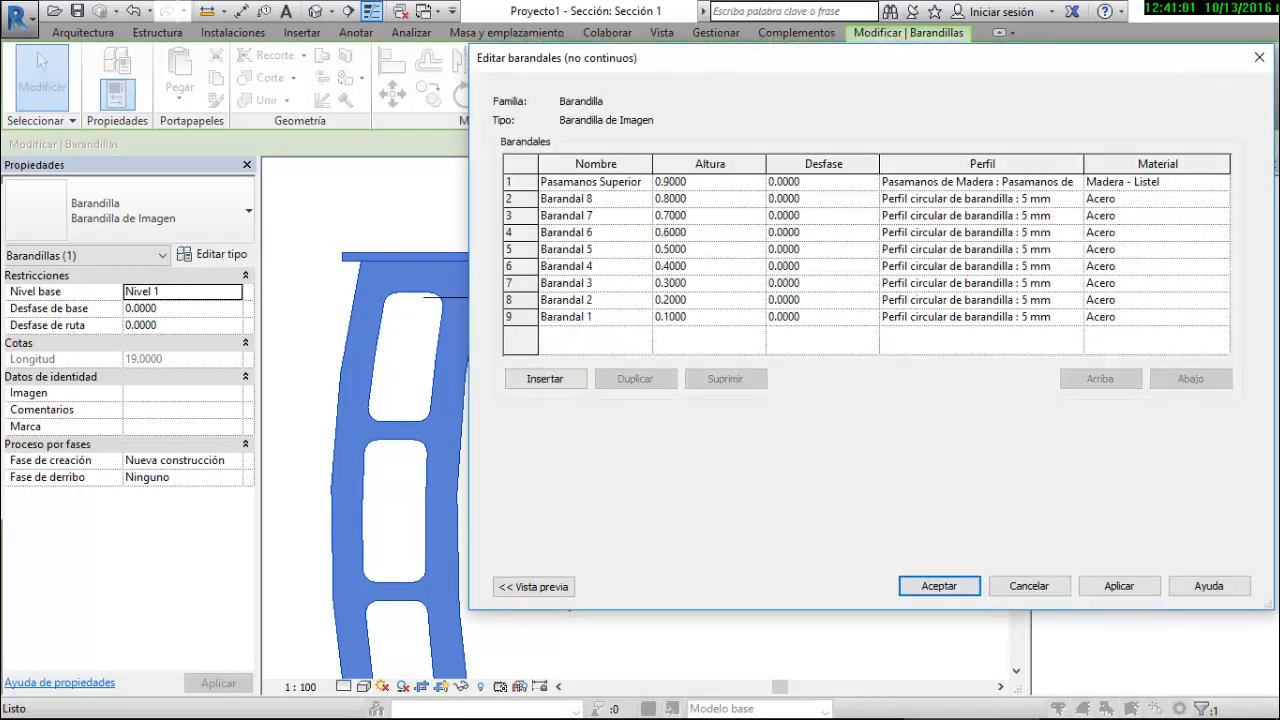
pyautogui.click(708, 181)
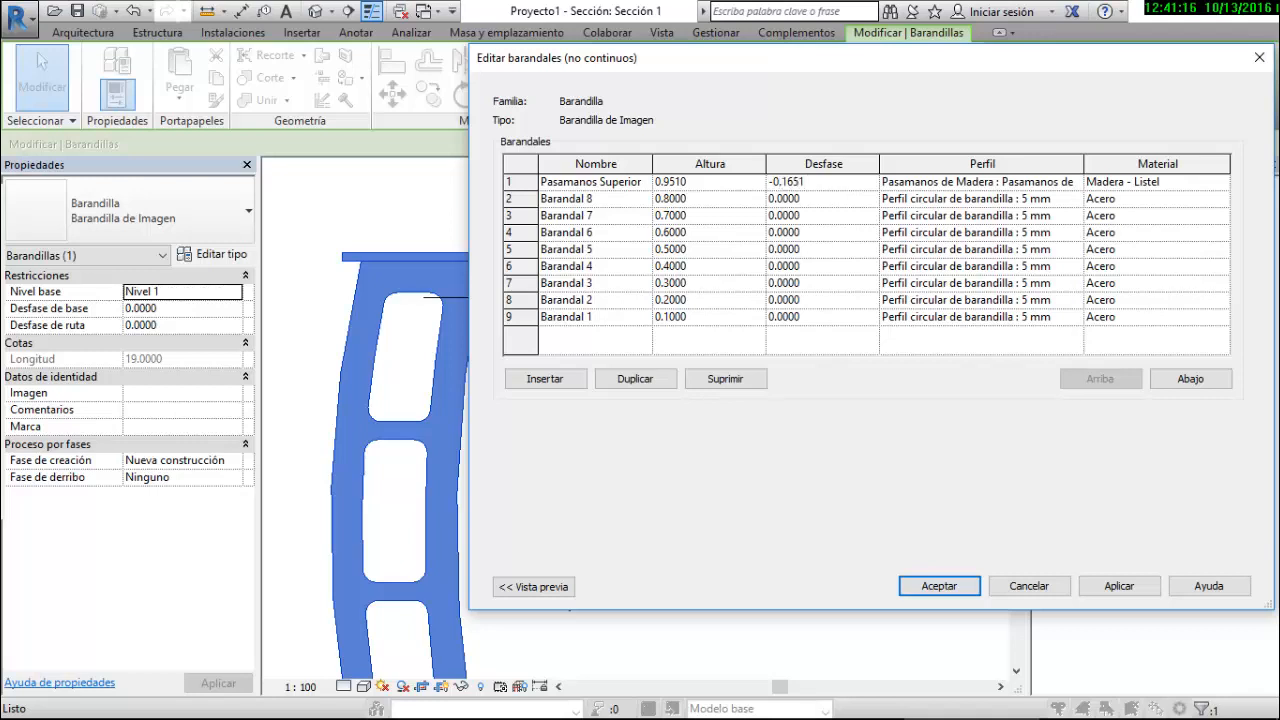
pyautogui.click(1119, 586)
pyautogui.click(939, 586)
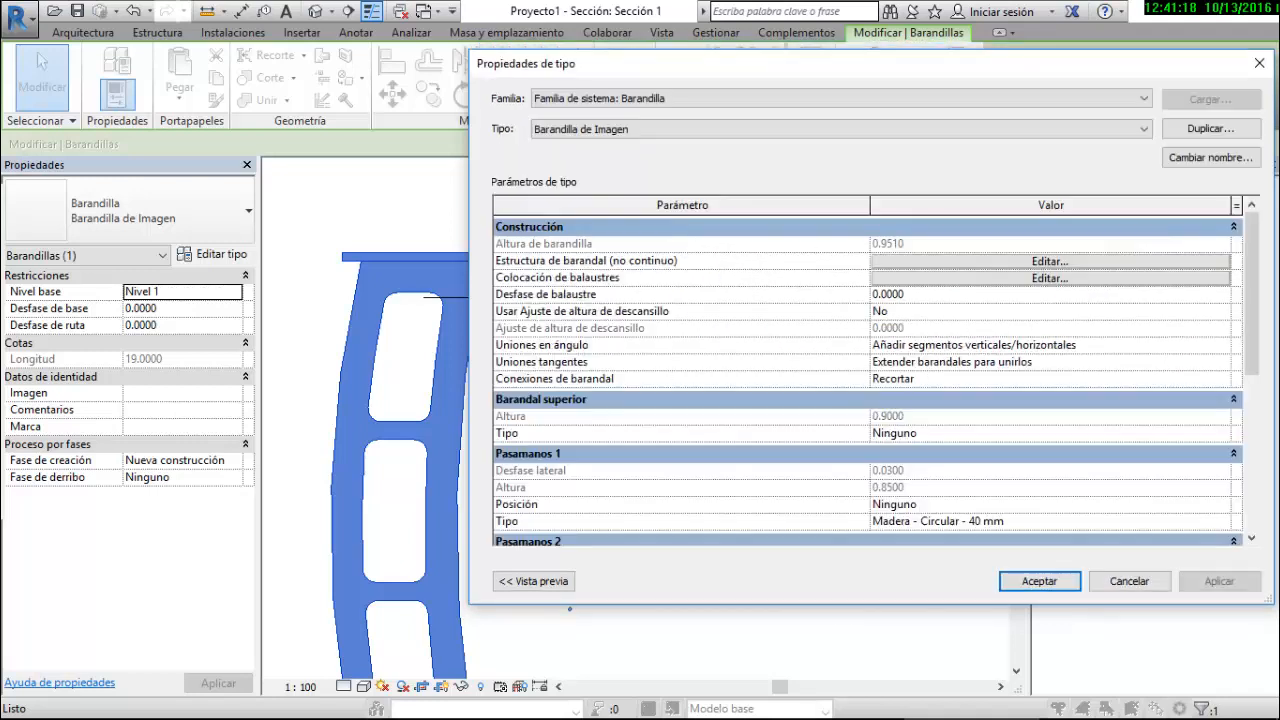
pyautogui.click(1219, 581)
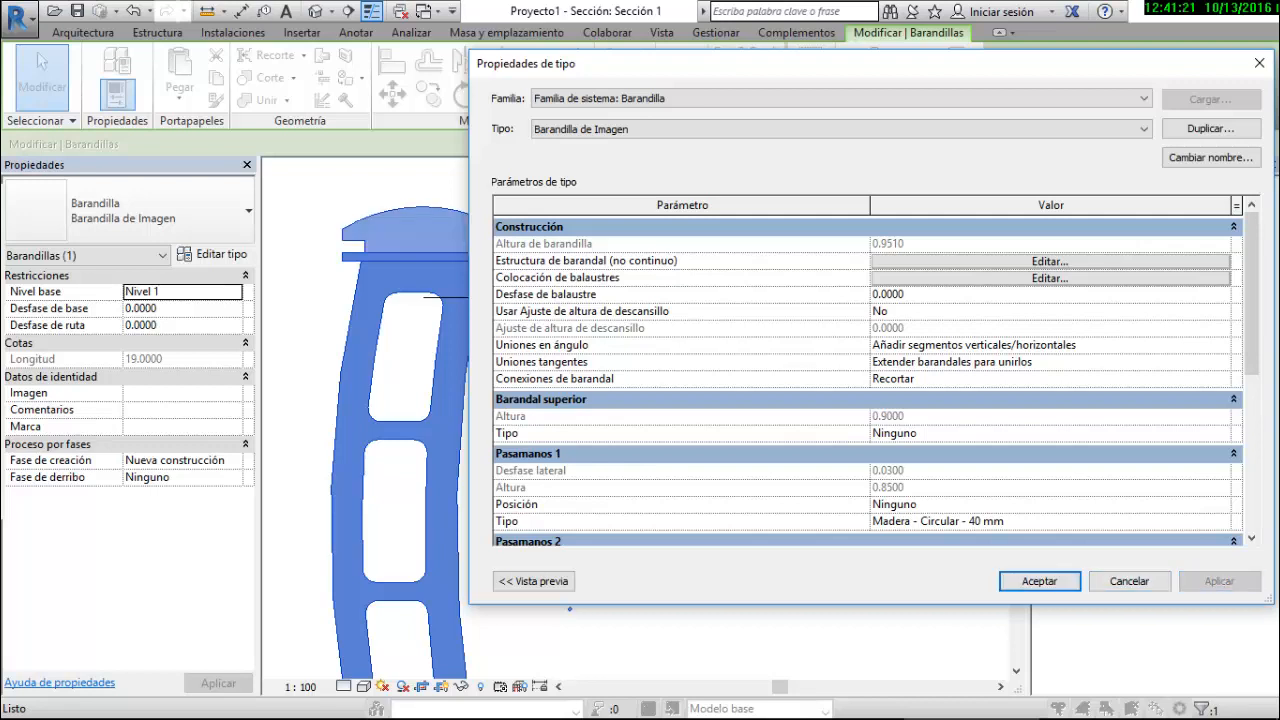
pyautogui.click(1039, 581)
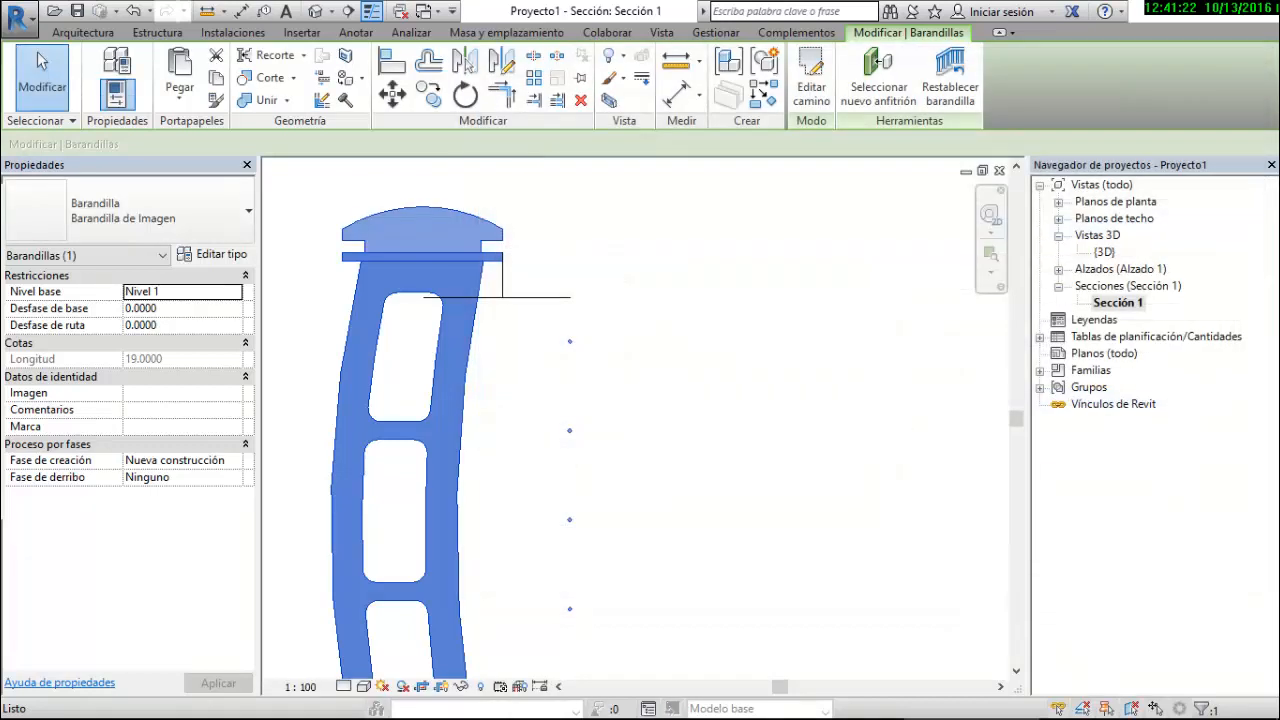
pyautogui.scroll(1, 342, 235)
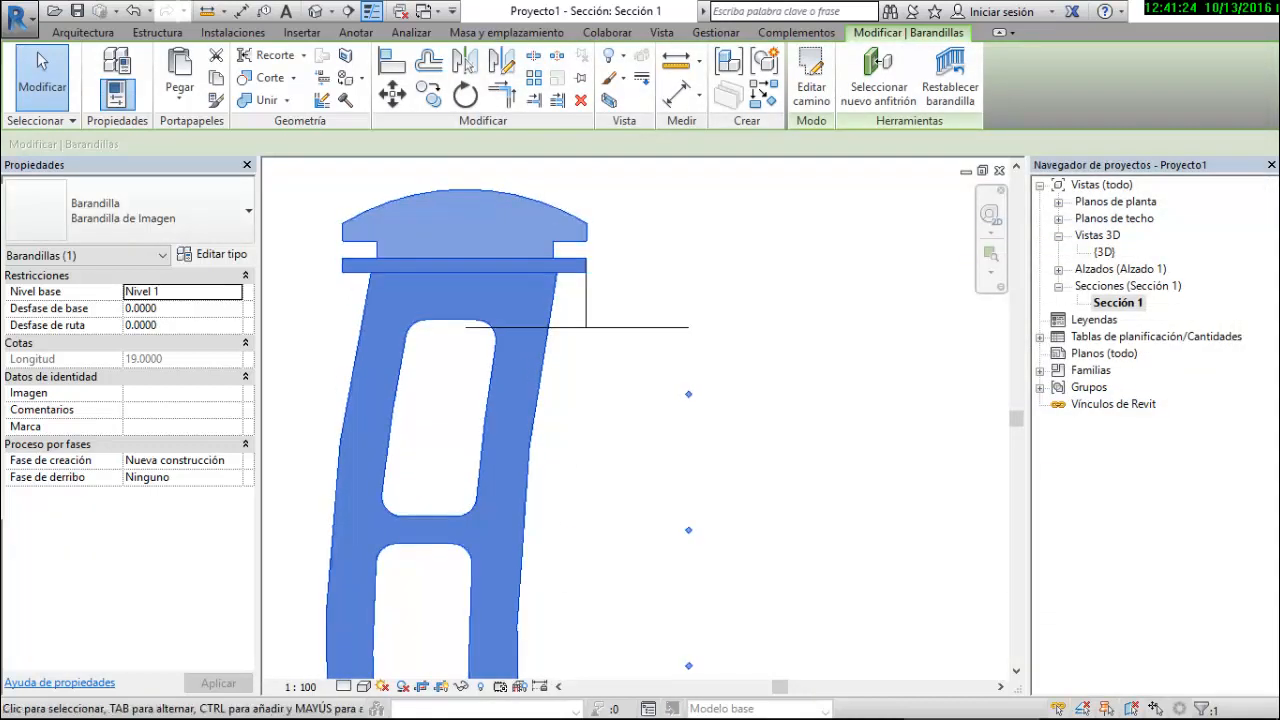
pyautogui.press('Escape')
pyautogui.moveTo(540, 366); pyautogui.dragTo(520, 327)
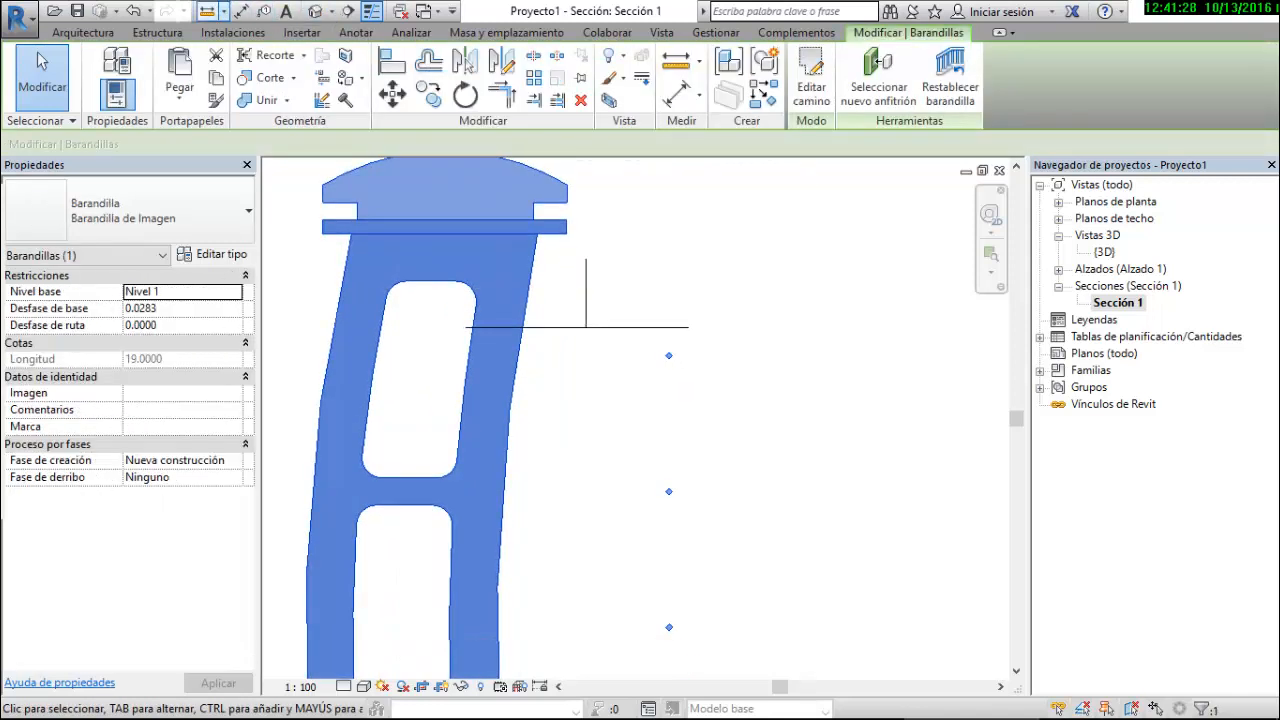
pyautogui.click(132, 11)
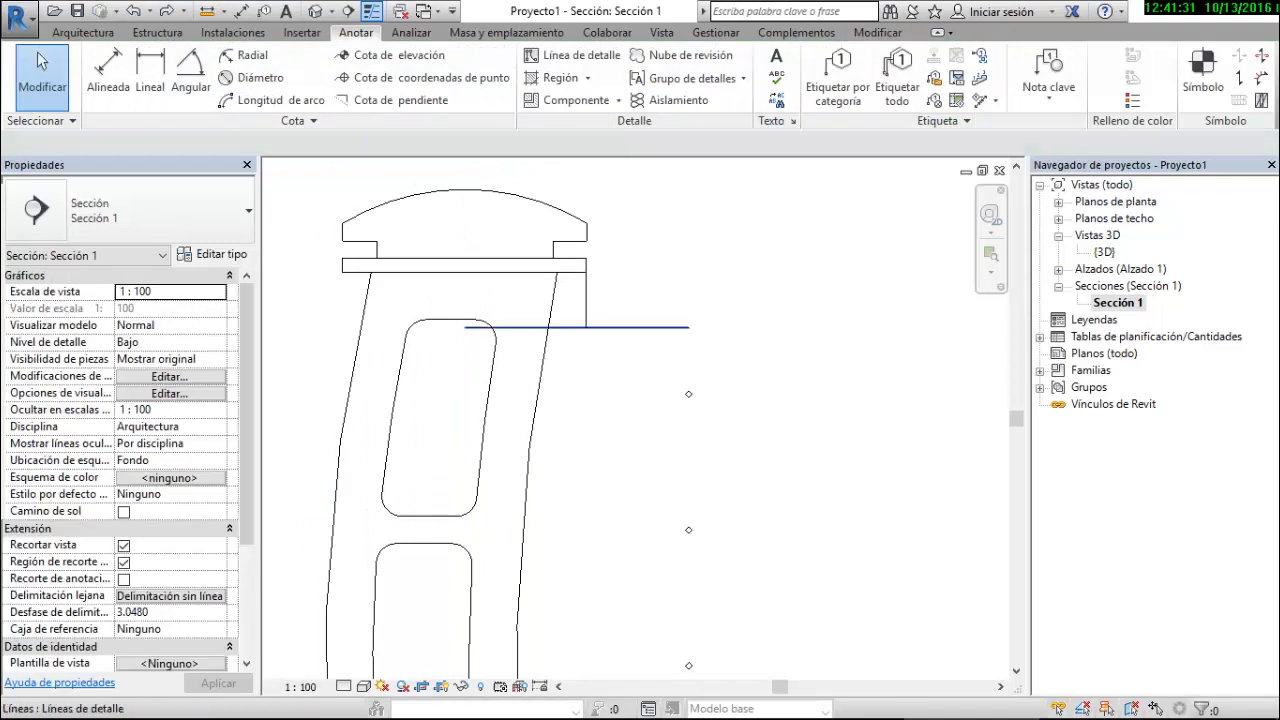
# Delete the horizontal and vertical auxiliary detail lines beside the top of the post
pyautogui.click(615, 327)
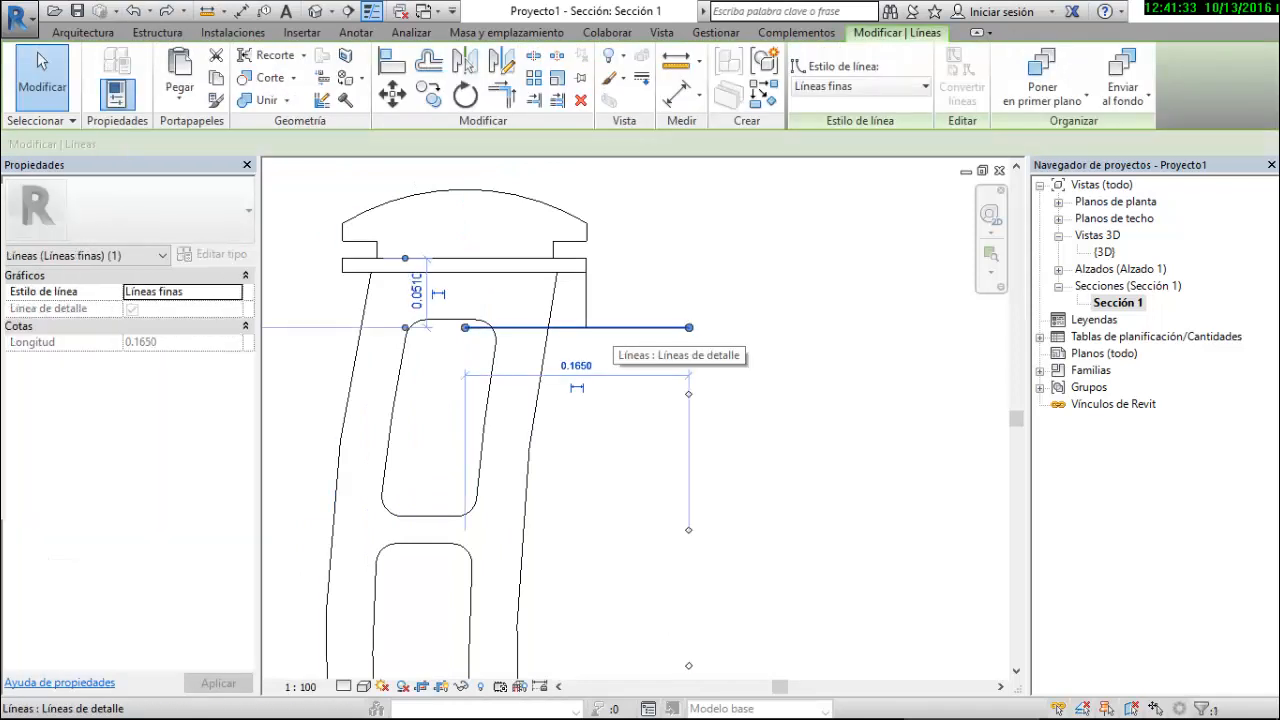
pyautogui.press('Delete')
pyautogui.click(586, 300)
pyautogui.press('Delete')
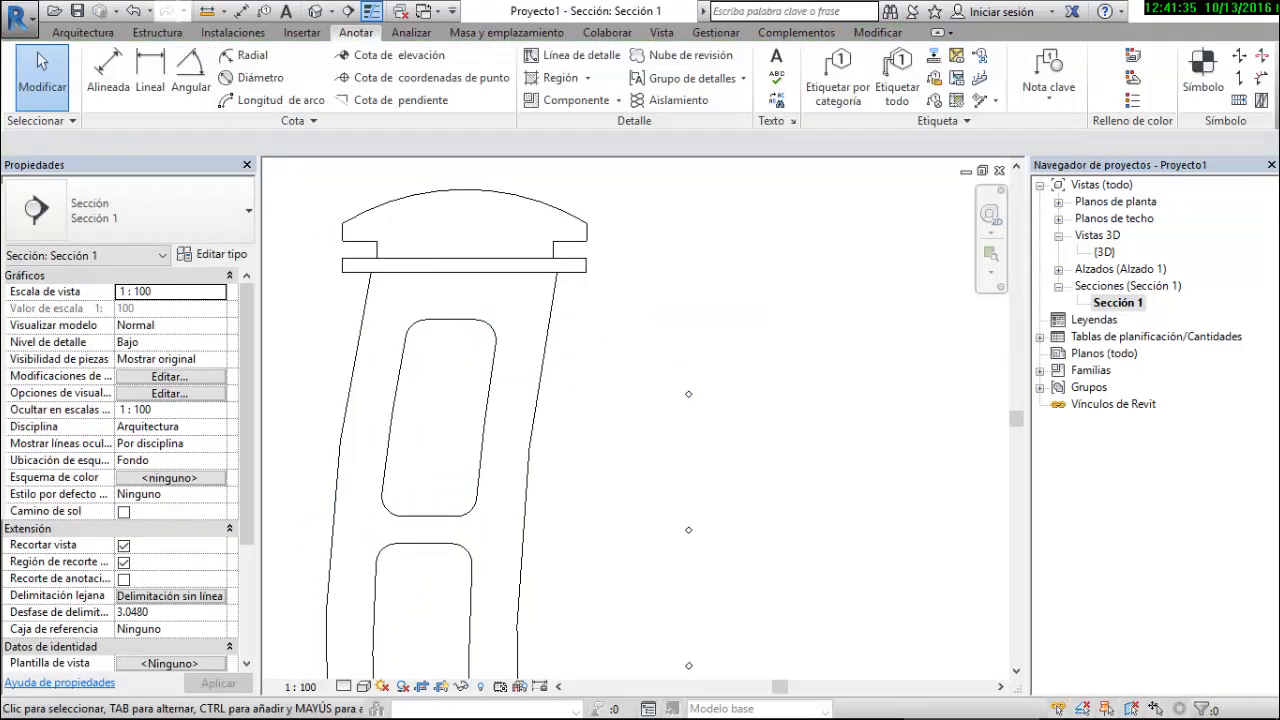
# Start a straight detail line in the Líneas finas style in the section view of the whole post
pyautogui.scroll(-5, 582, 280)
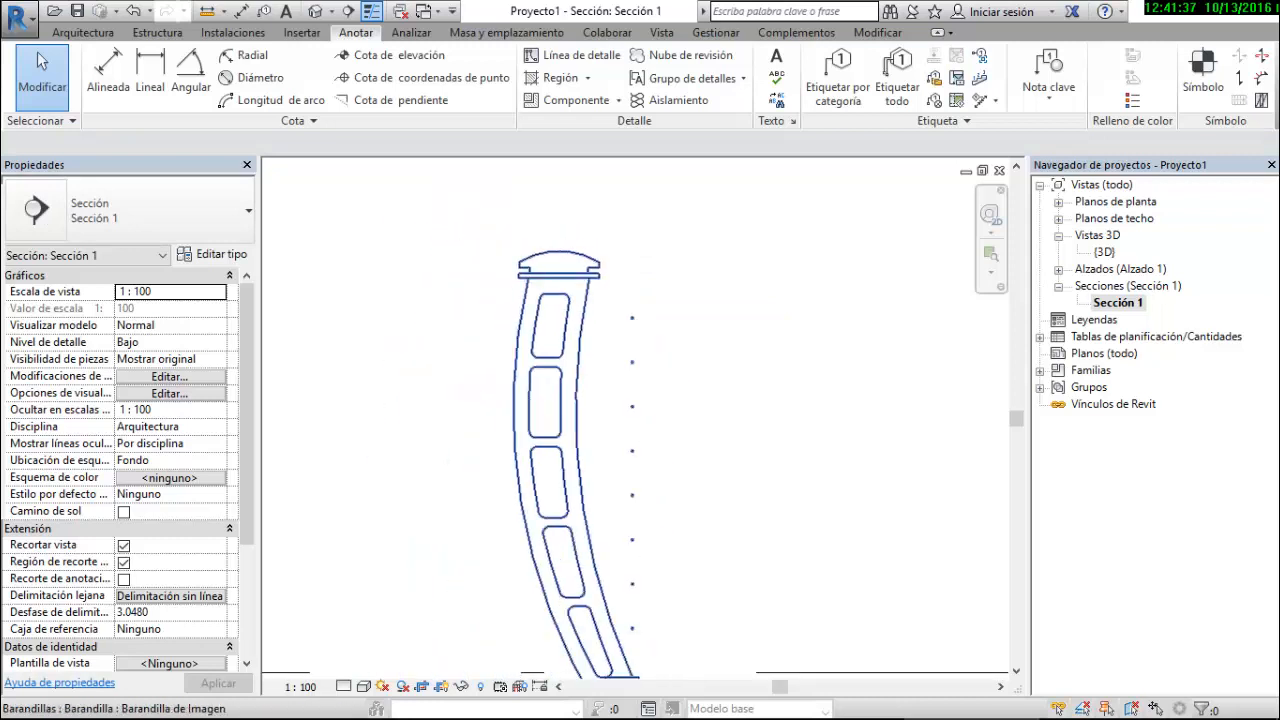
pyautogui.scroll(3, 603, 457)
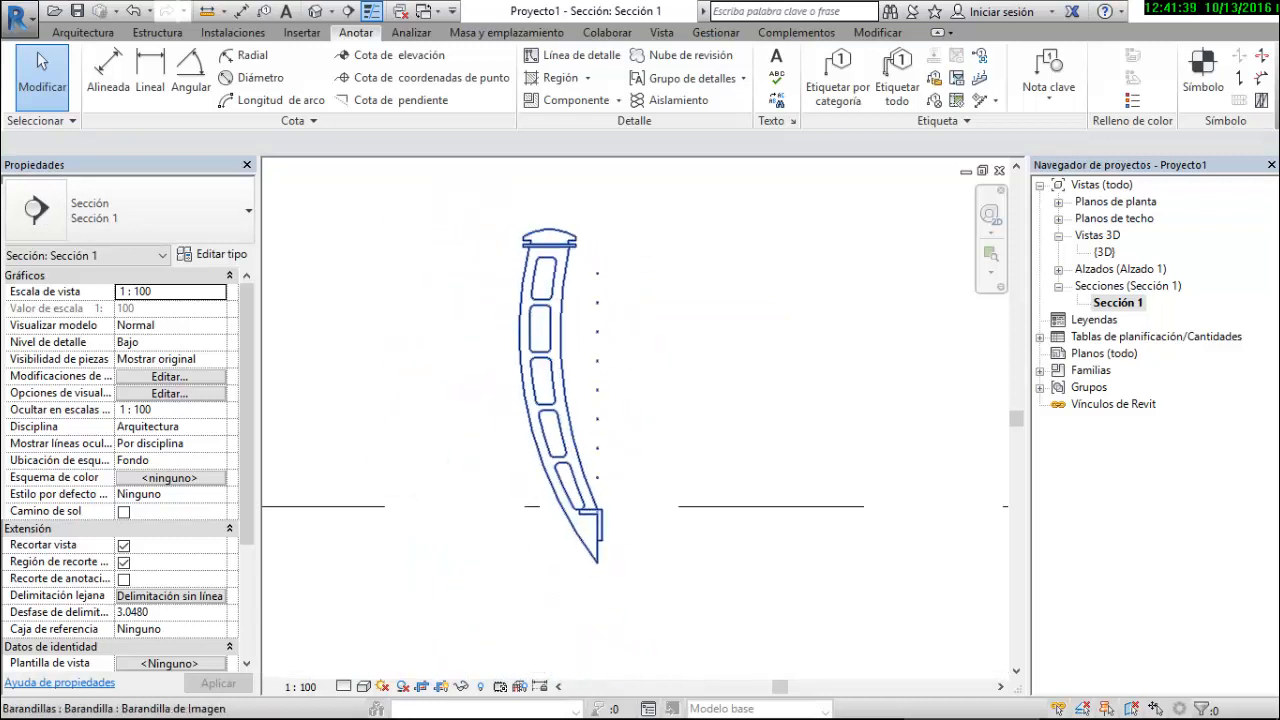
pyautogui.scroll(-3, 603, 465)
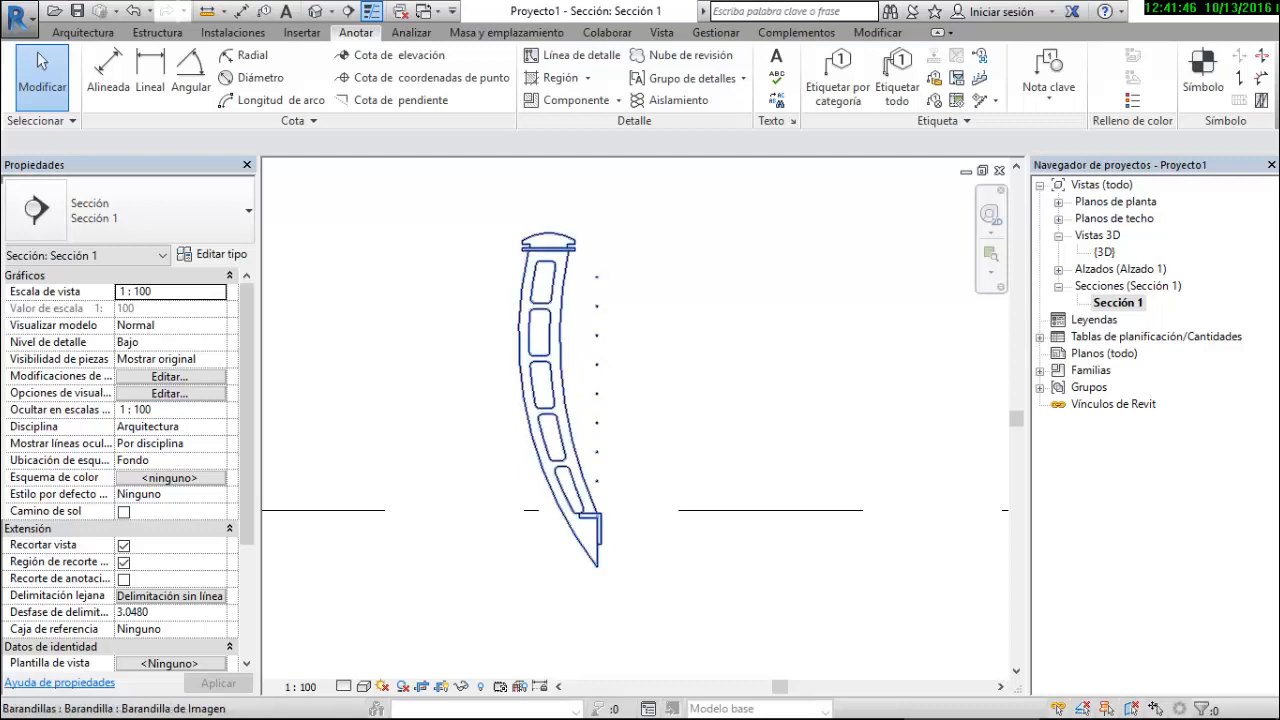
pyautogui.click(580, 55)
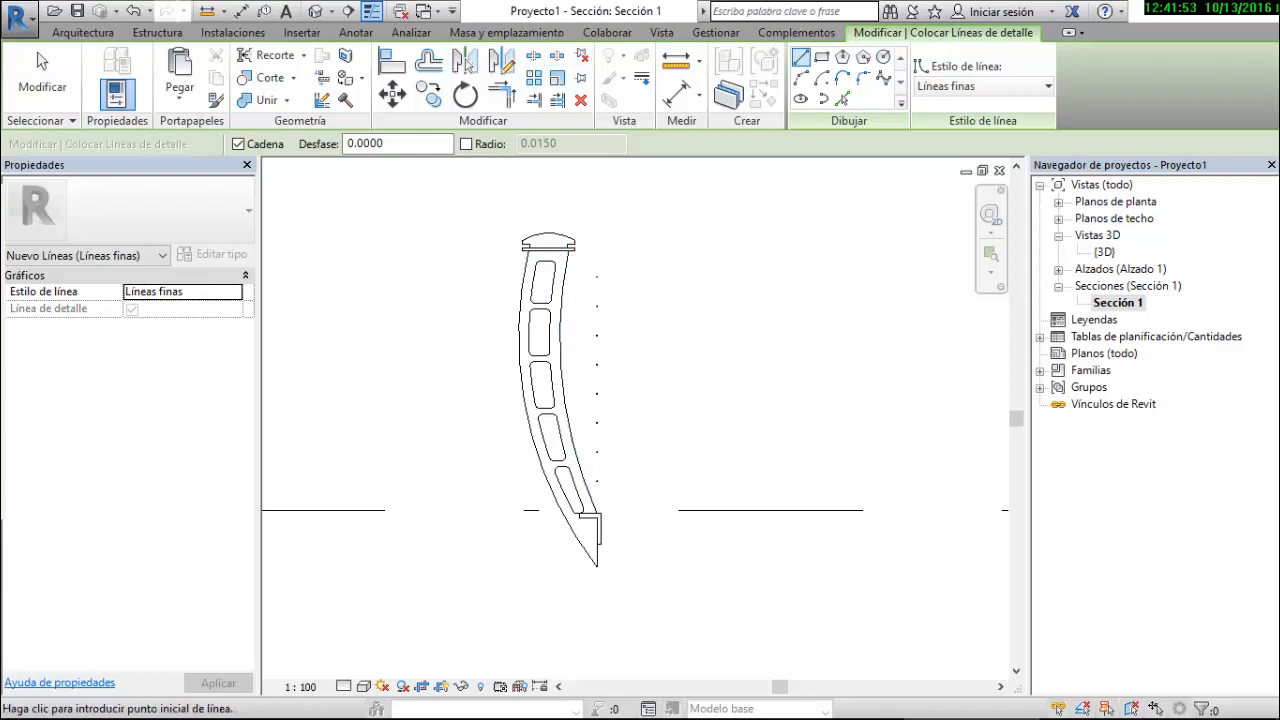
pyautogui.click(842, 98)
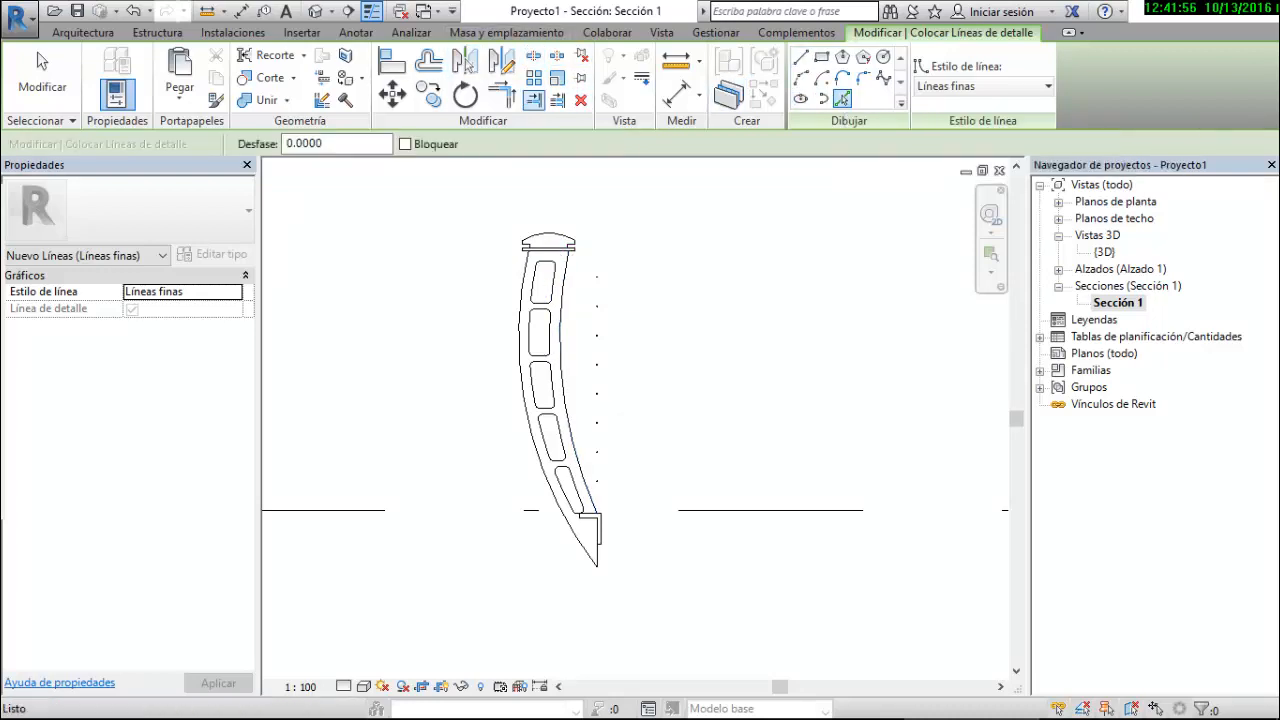
pyautogui.click(428, 62)
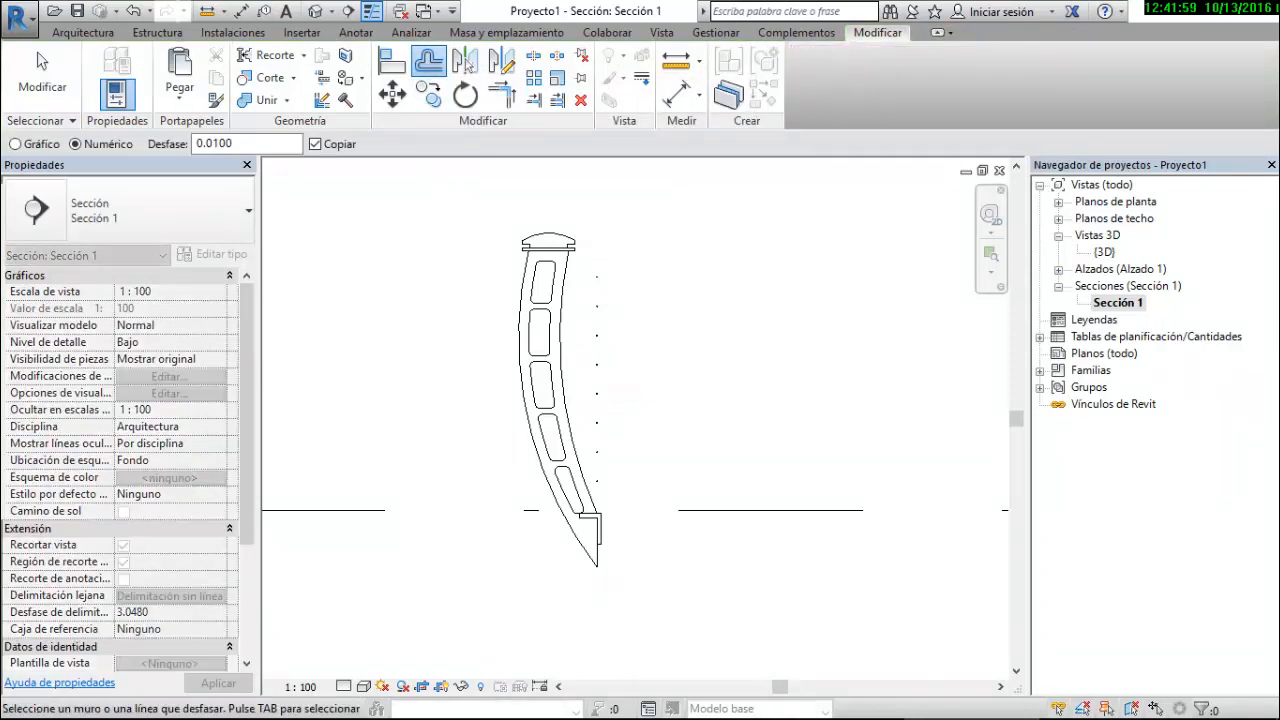
pyautogui.scroll(3, 561, 328)
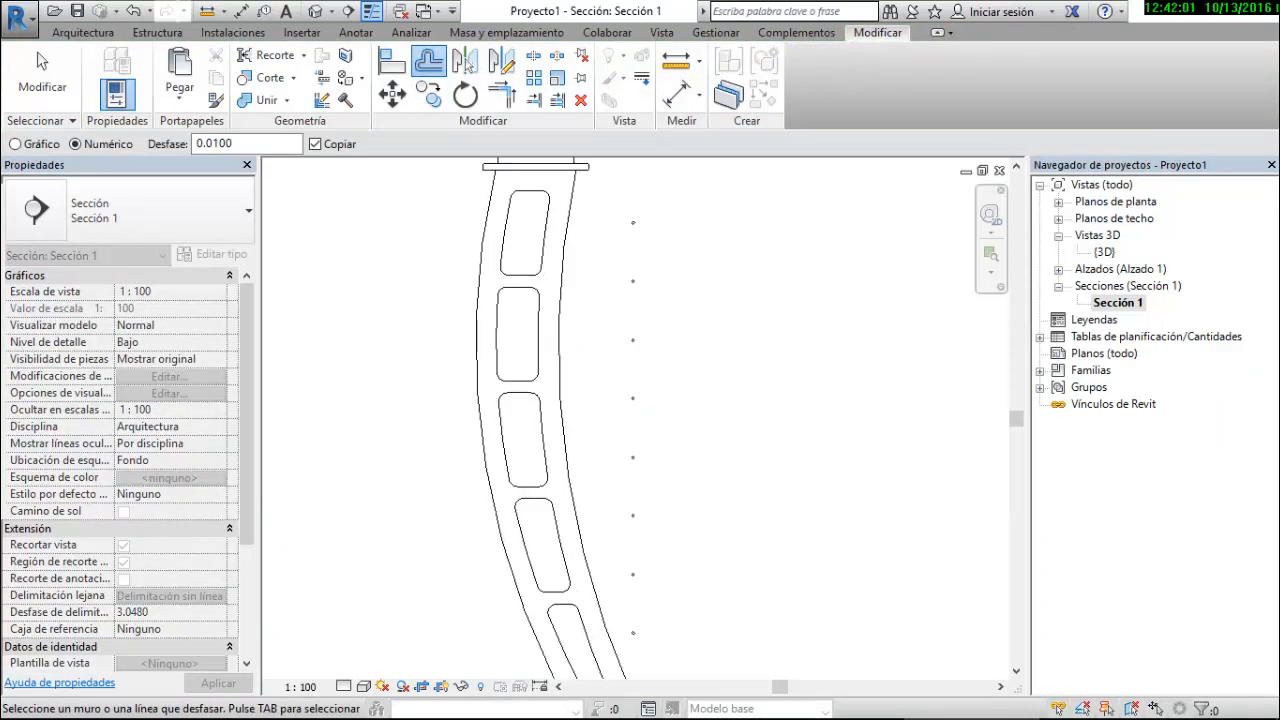
pyautogui.press('Escape')
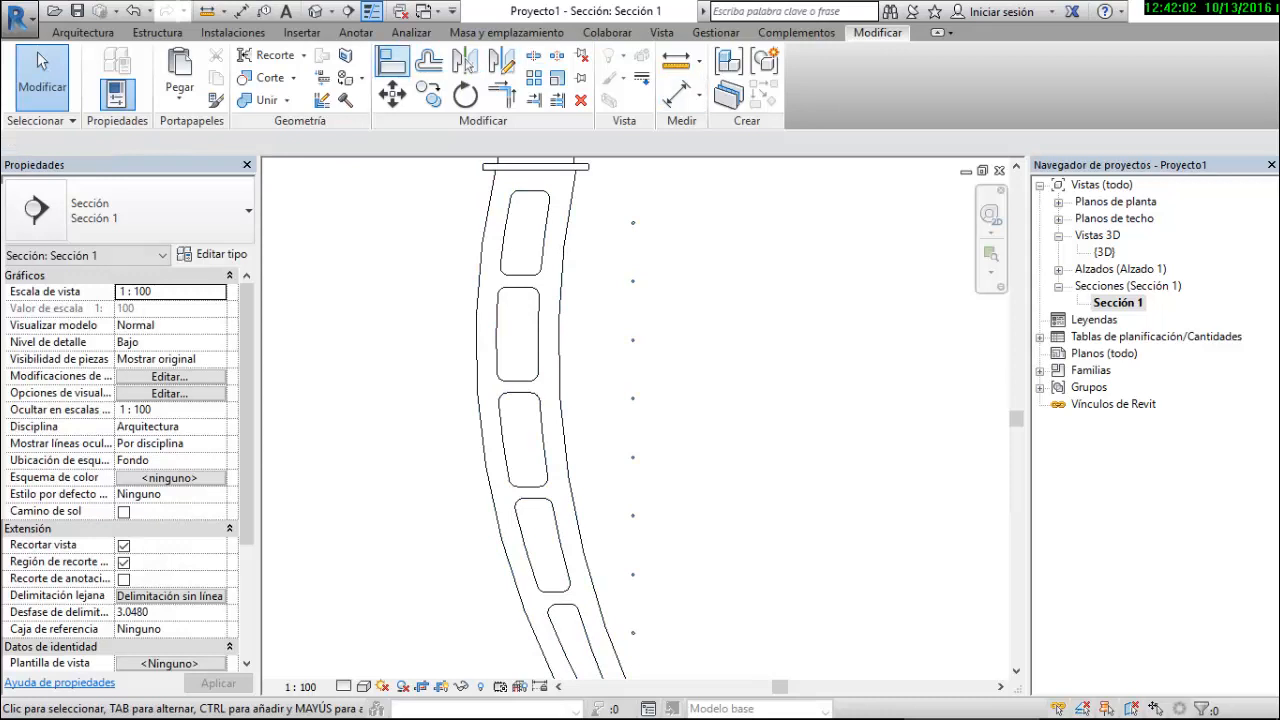
# Trace the post's inner curved edge, facing the rail circles, with a picked detail line in the Líneas finas style
pyautogui.click(356, 32)
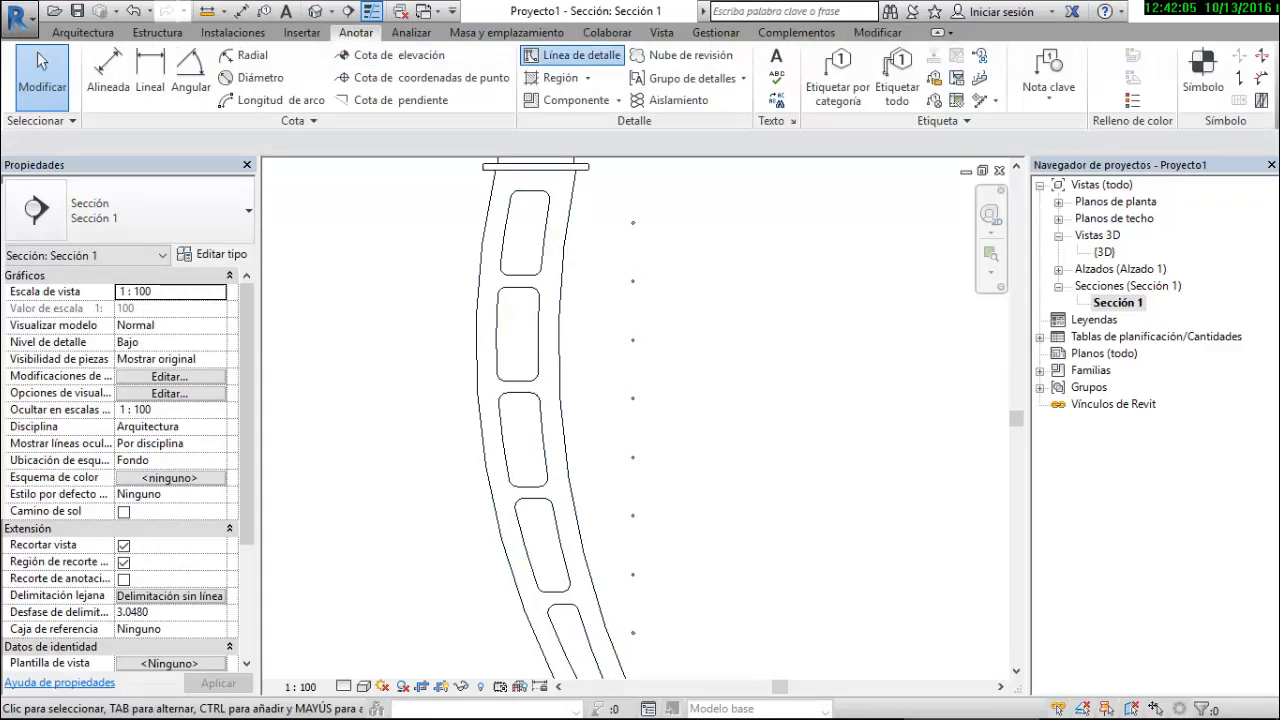
pyautogui.click(640, 57)
pyautogui.click(842, 98)
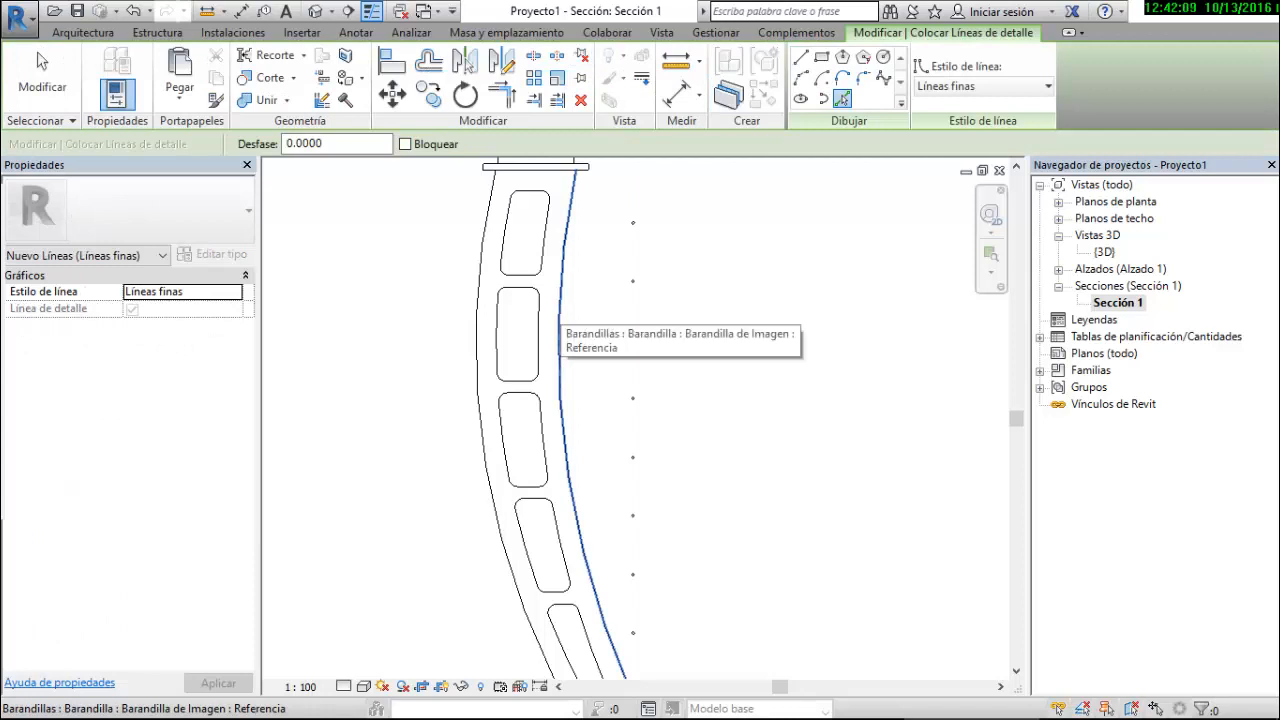
pyautogui.click(561, 318)
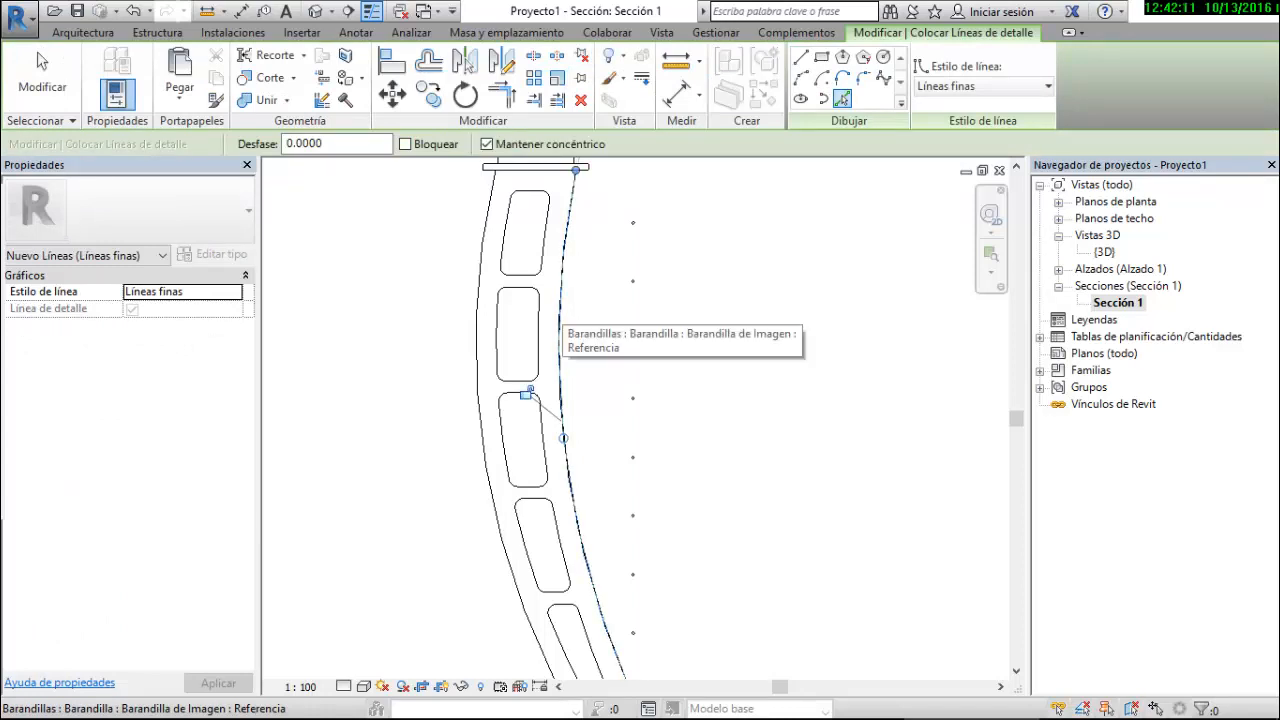
# Offset a copy of the traced curve 0.0200 towards the post's rounded openings
pyautogui.click(429, 60)
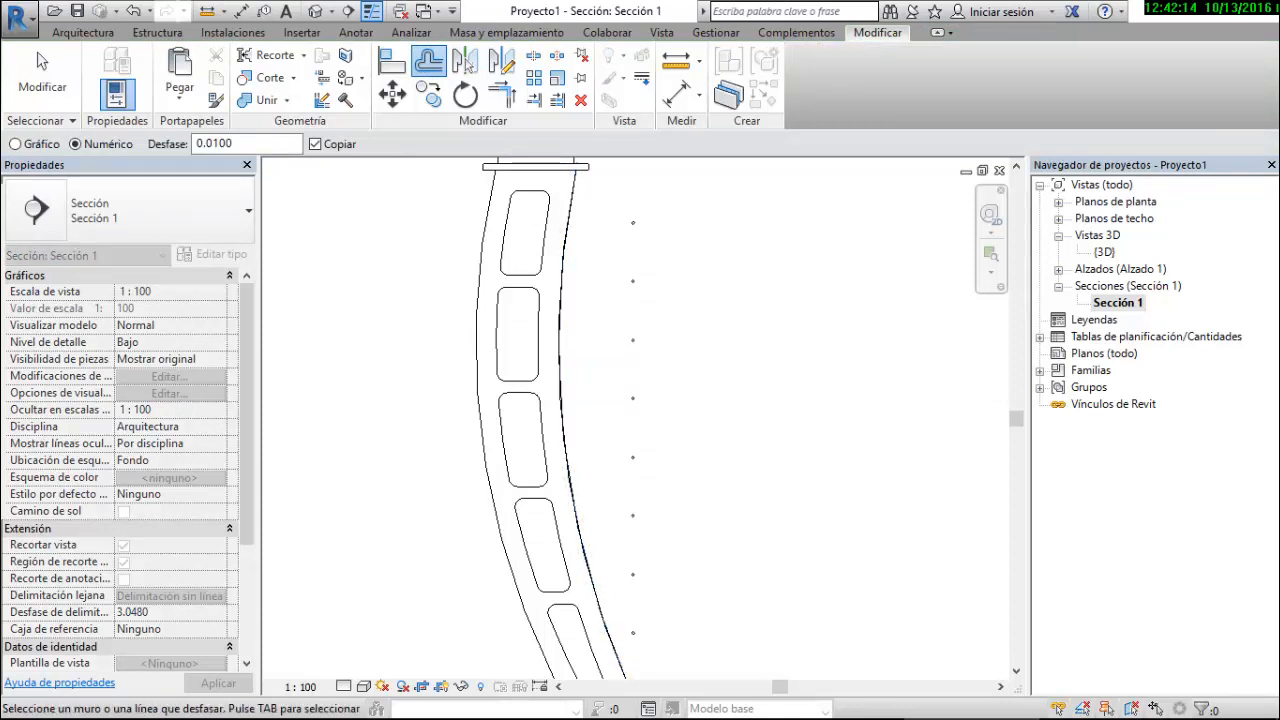
pyautogui.click(233, 143)
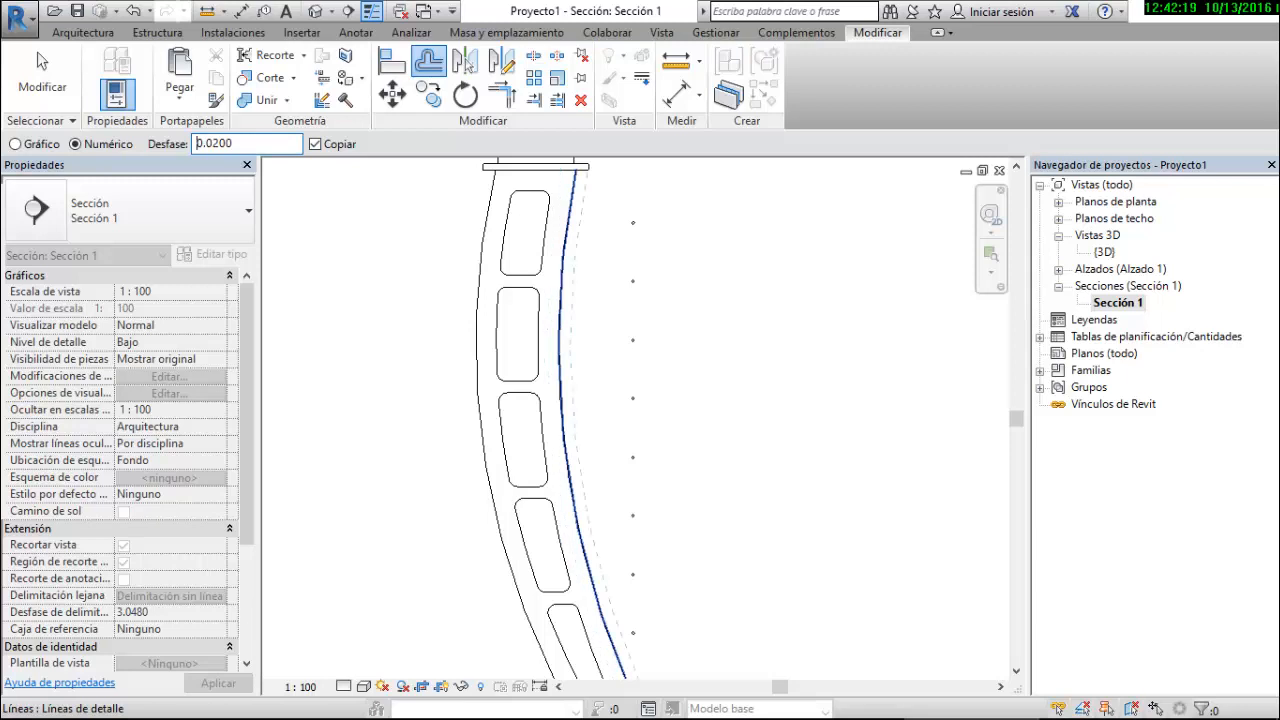
pyautogui.click(557, 316)
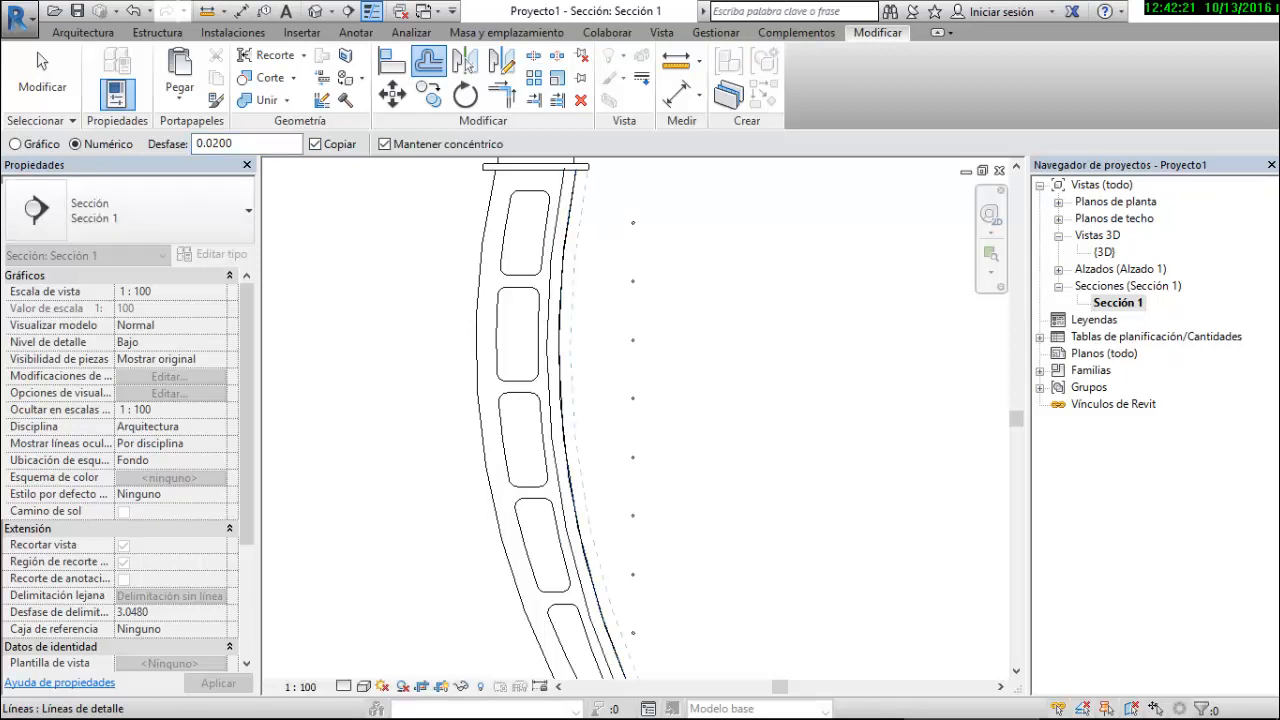
pyautogui.press('Escape')
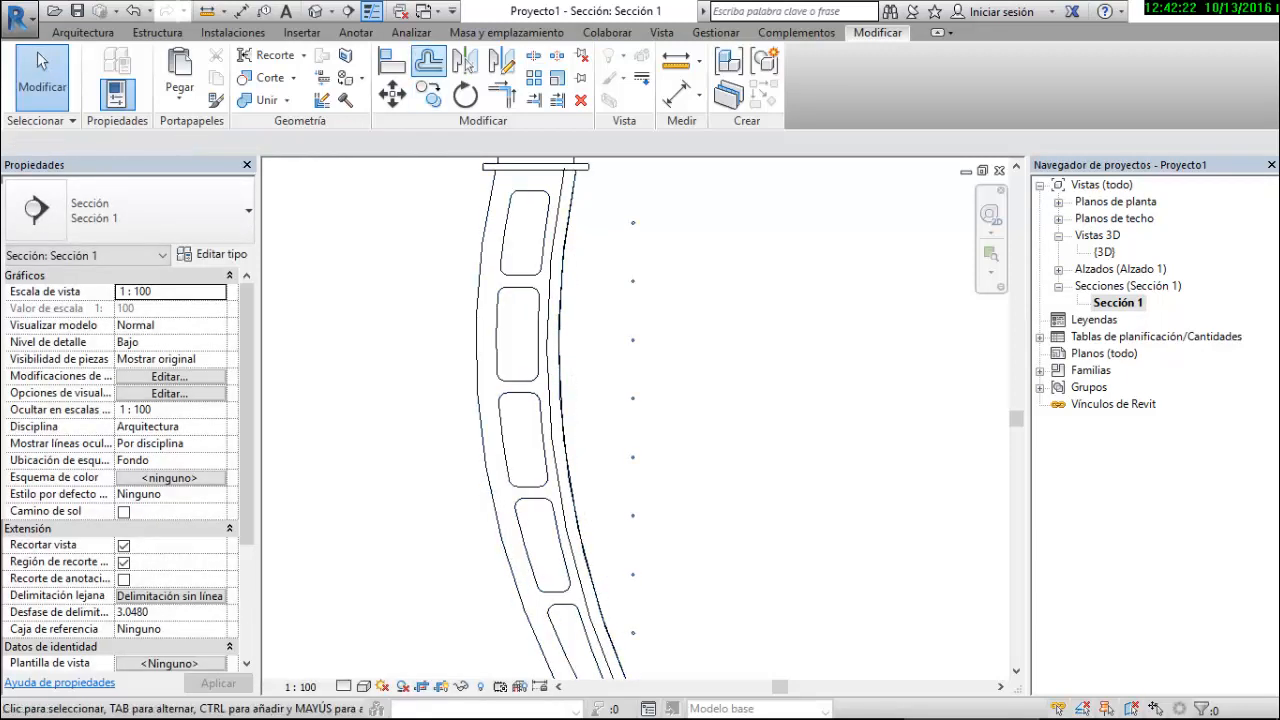
# Draw a horizontal detail line about 0.133 m long from the uppermost rail circle to the offset curve
pyautogui.click(356, 32)
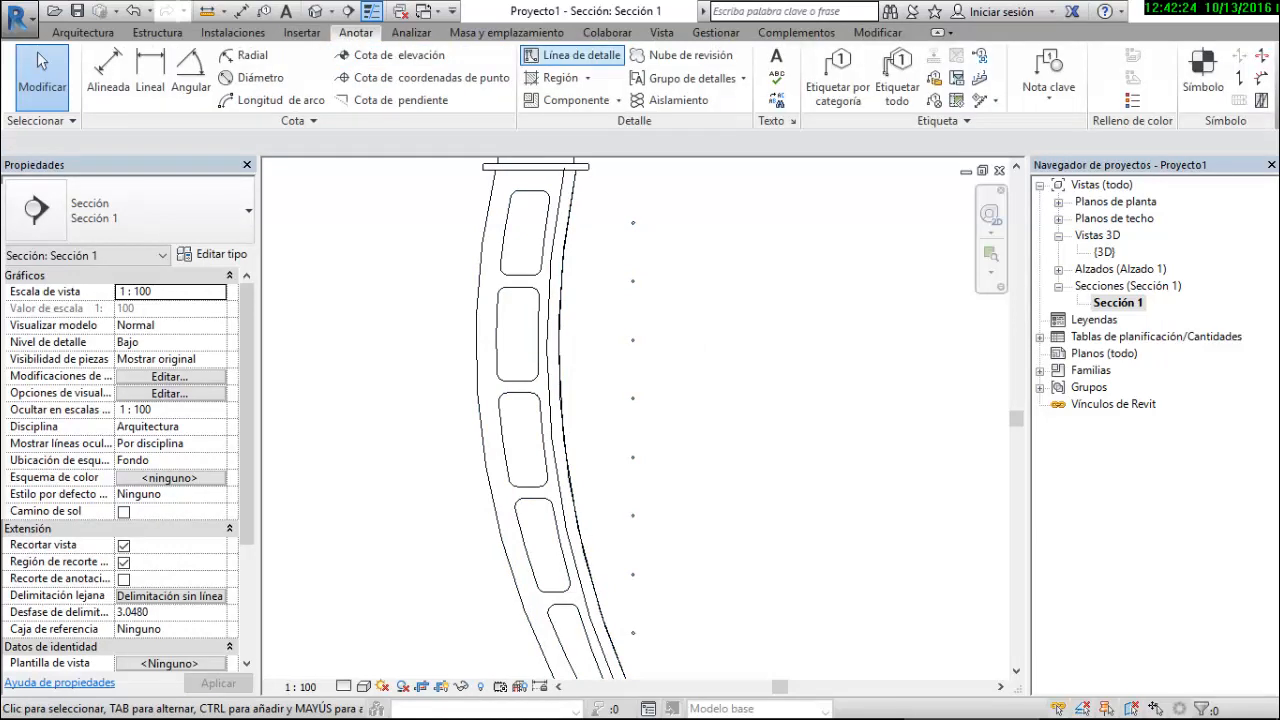
pyautogui.click(572, 55)
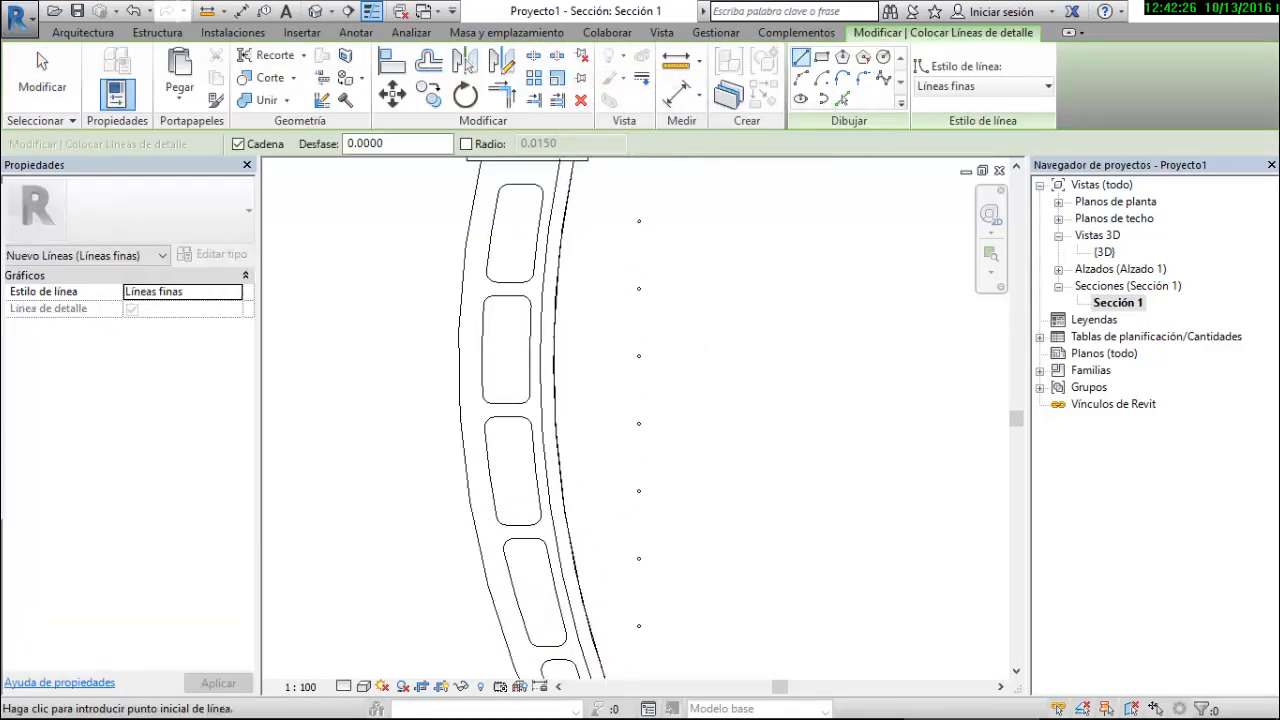
pyautogui.scroll(5, 635, 228)
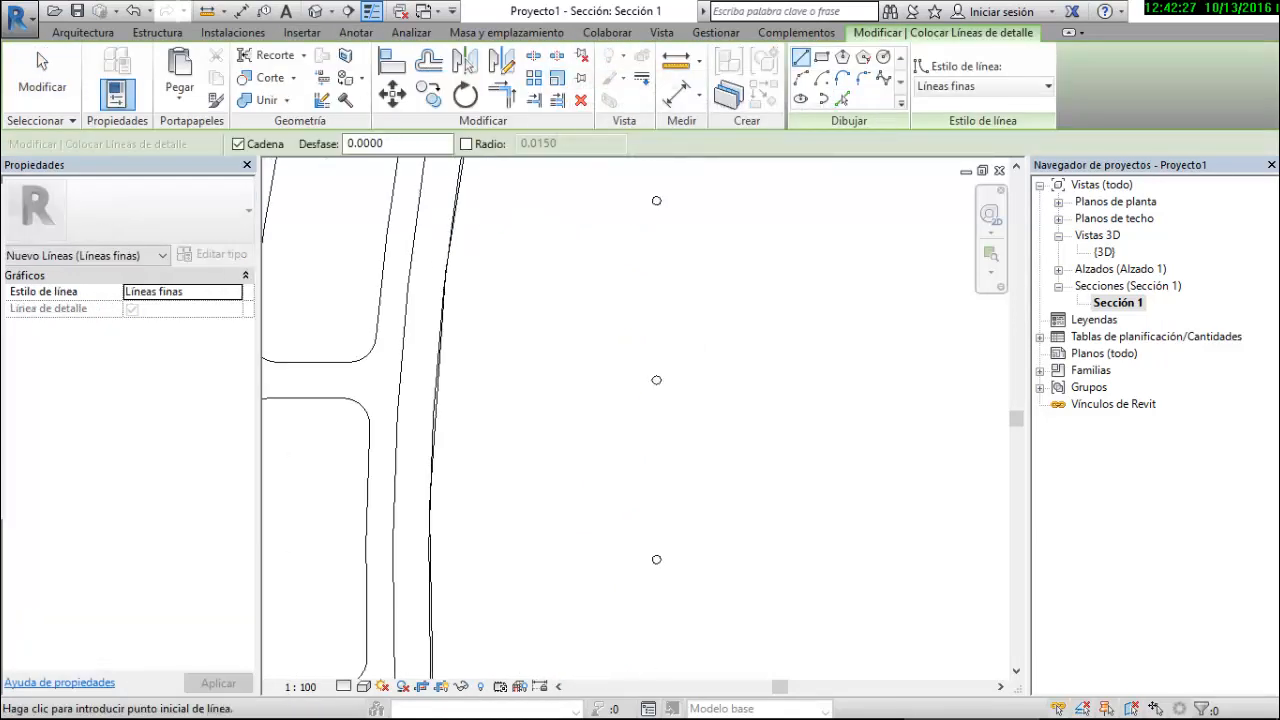
pyautogui.click(657, 197)
pyautogui.scroll(-5, 636, 255)
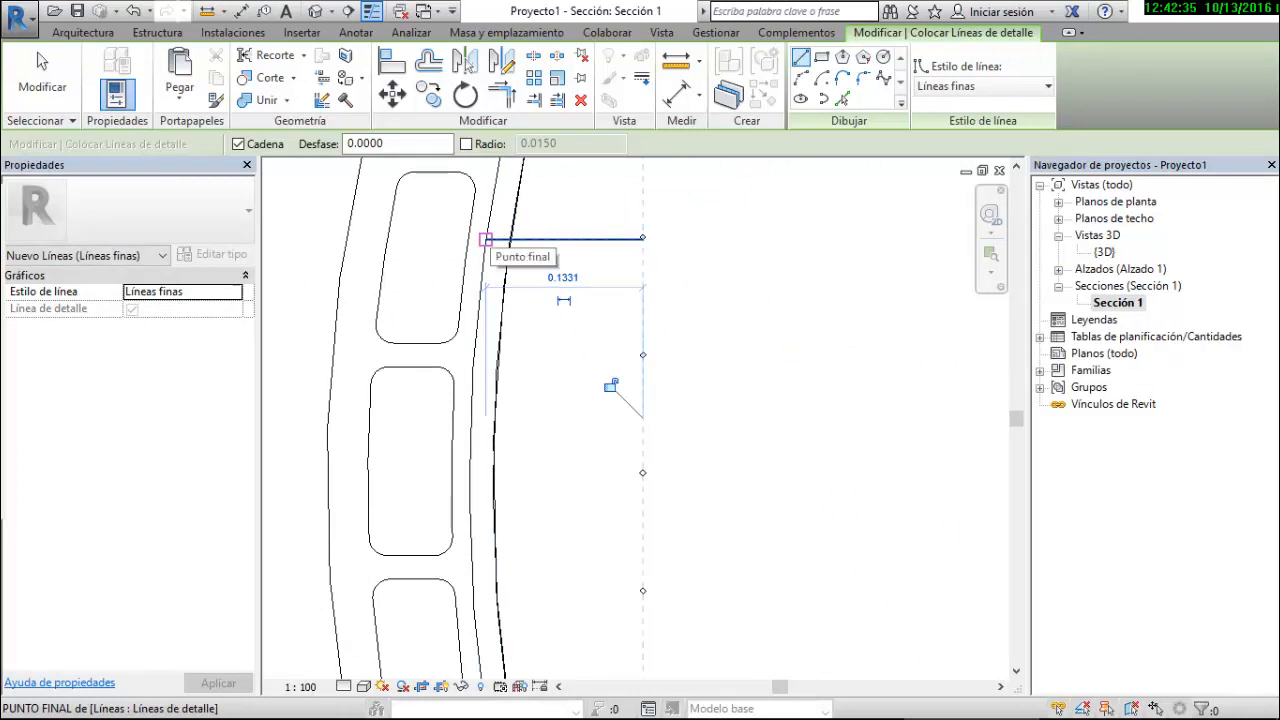
pyautogui.click(486, 239)
pyautogui.press('Escape')
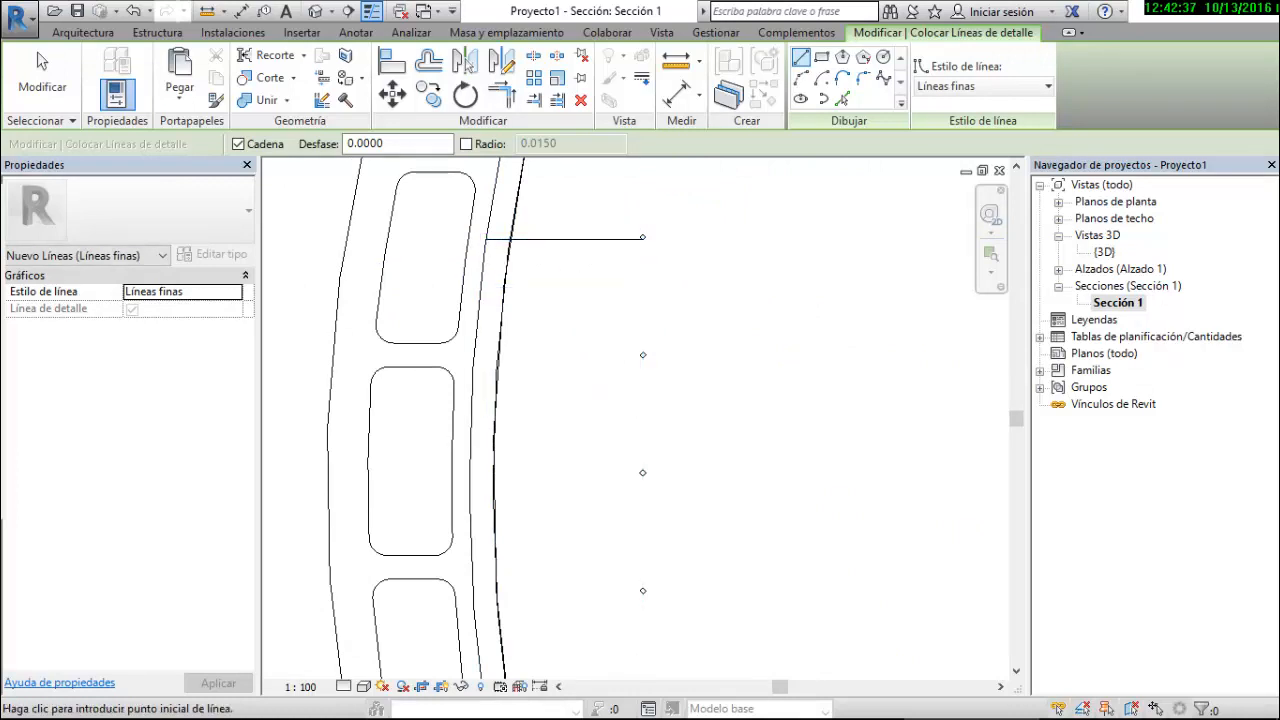
pyautogui.press('Escape')
# Make the horizontal line's temporary length dimension permanent and set the view scale to 1:5
pyautogui.click(590, 239)
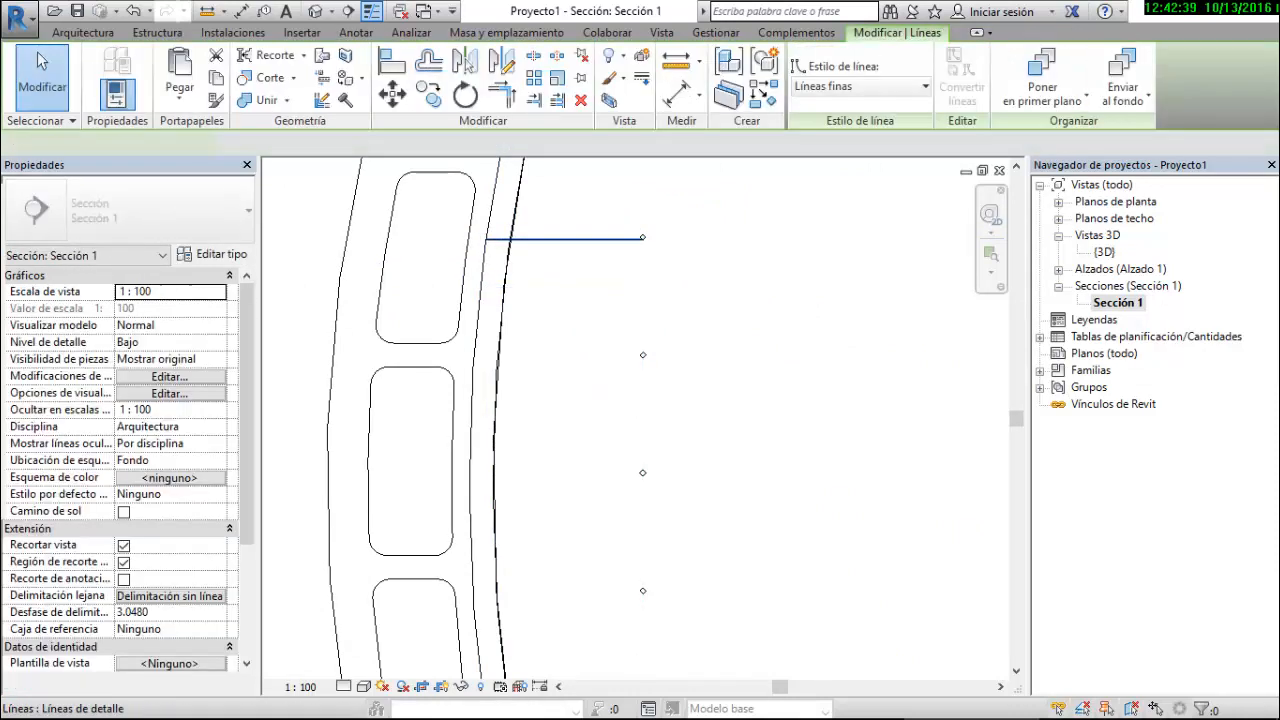
pyautogui.click(564, 300)
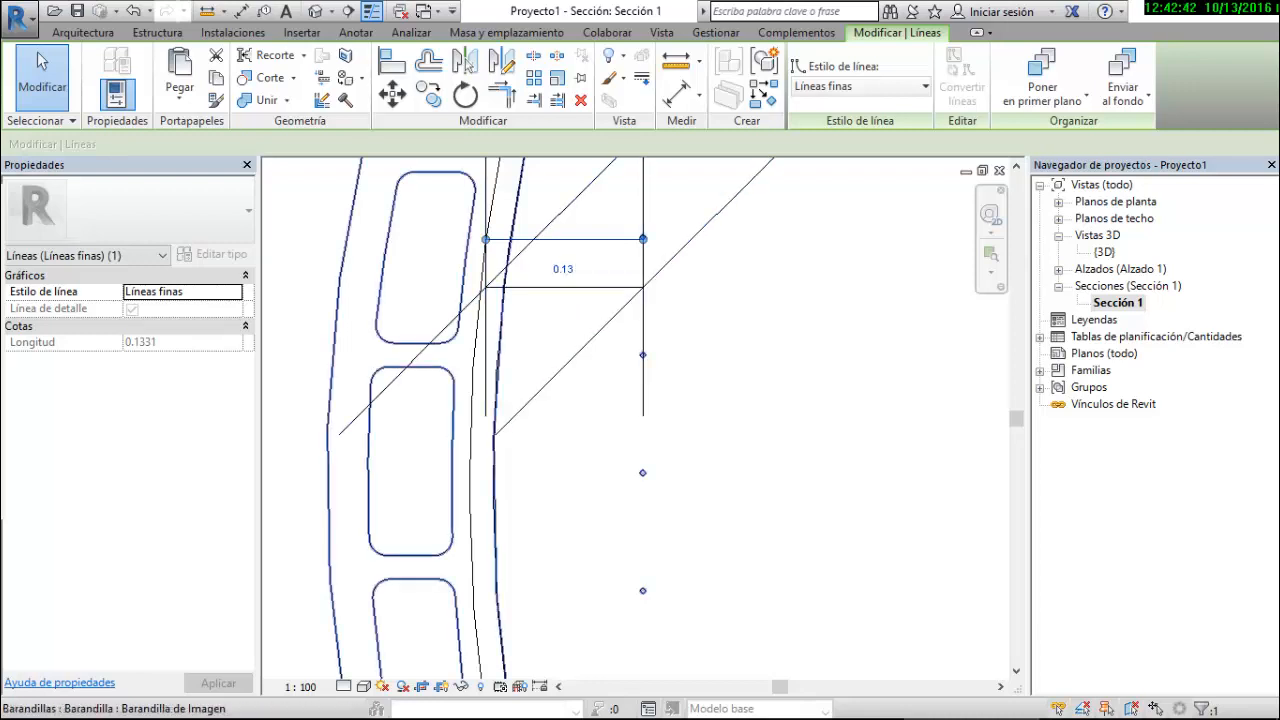
pyautogui.click(300, 687)
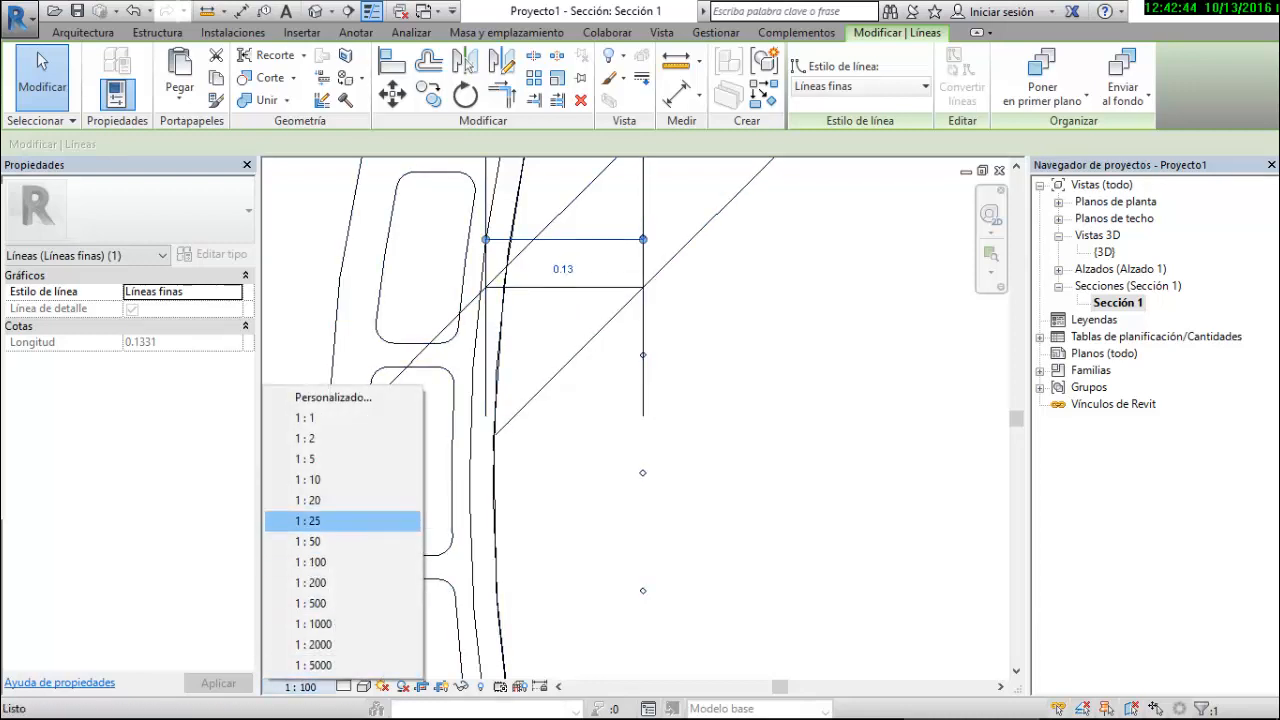
pyautogui.click(308, 479)
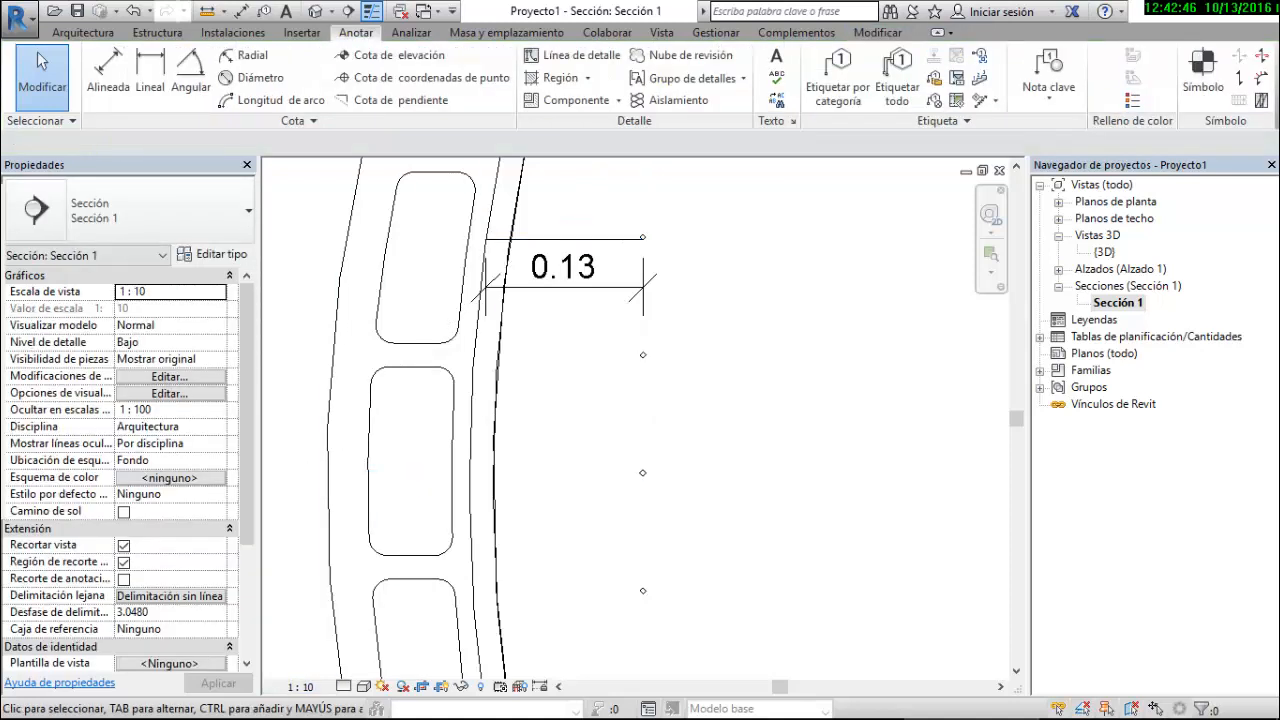
pyautogui.click(300, 687)
pyautogui.click(305, 459)
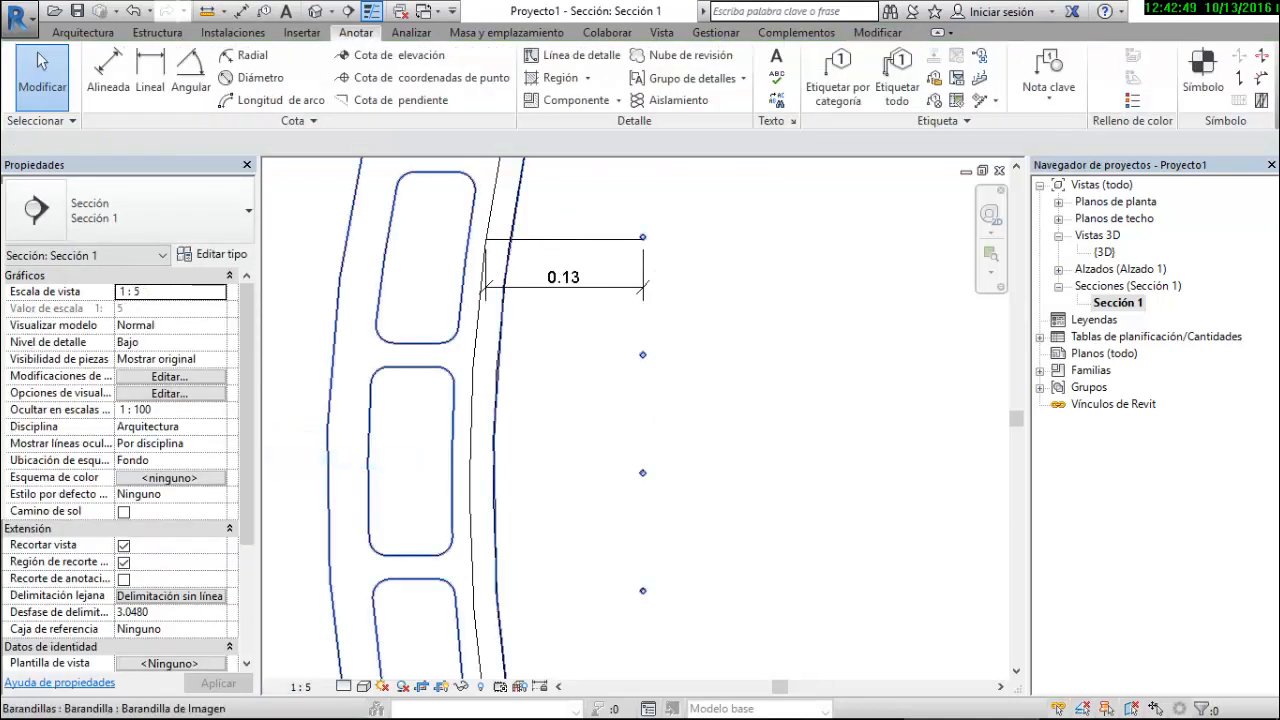
# Override the project unit format in the Diagonal linear dimension type so values are rounded to 3 decimal places
pyautogui.click(563, 285)
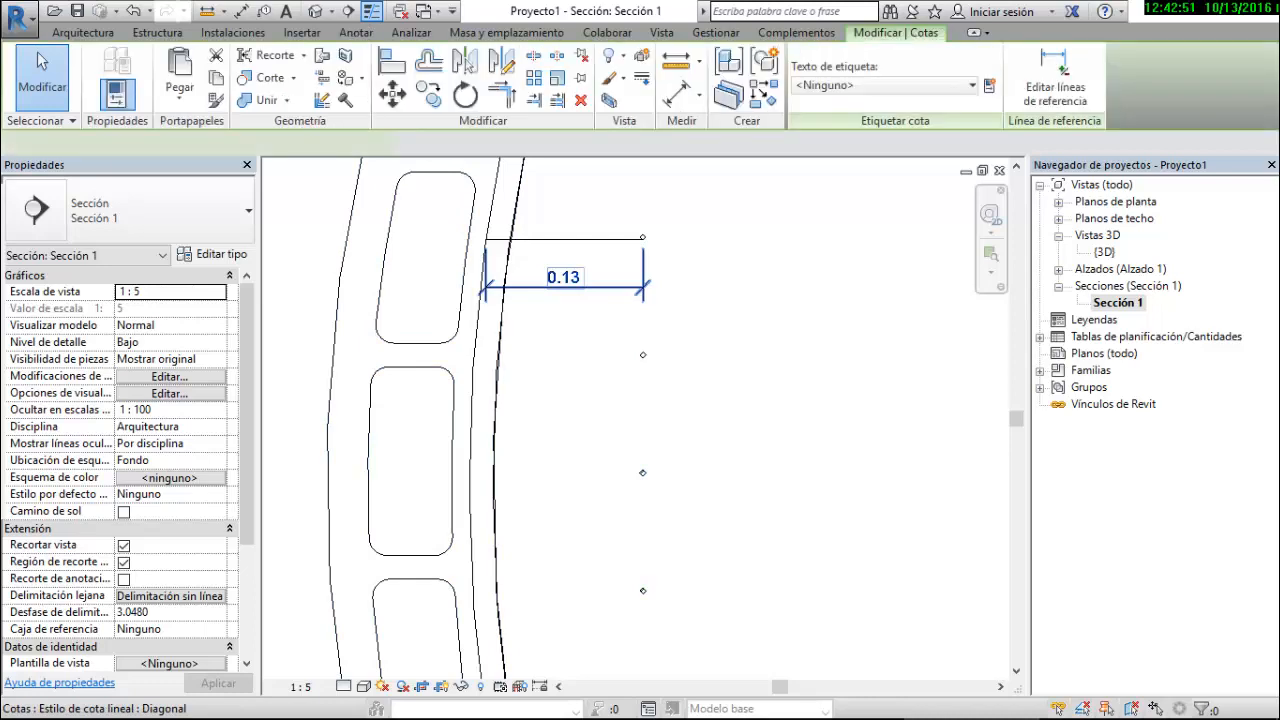
pyautogui.click(213, 255)
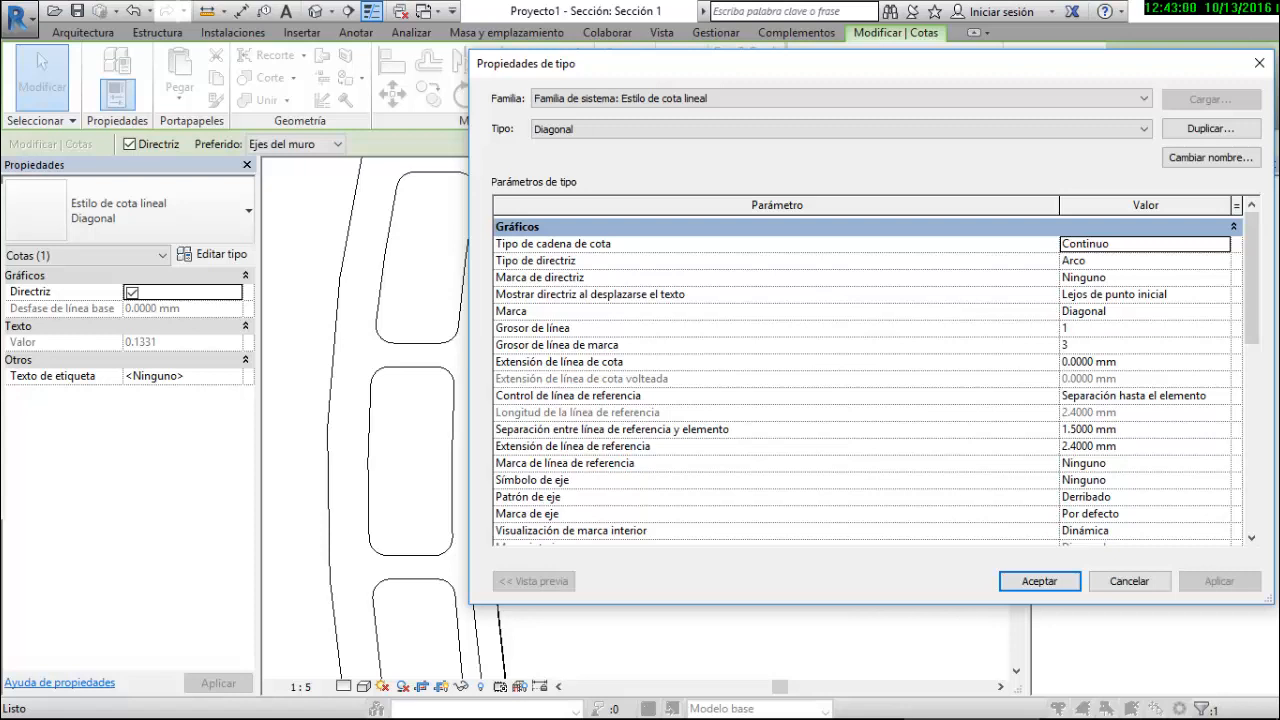
pyautogui.scroll(-1, 866, 380)
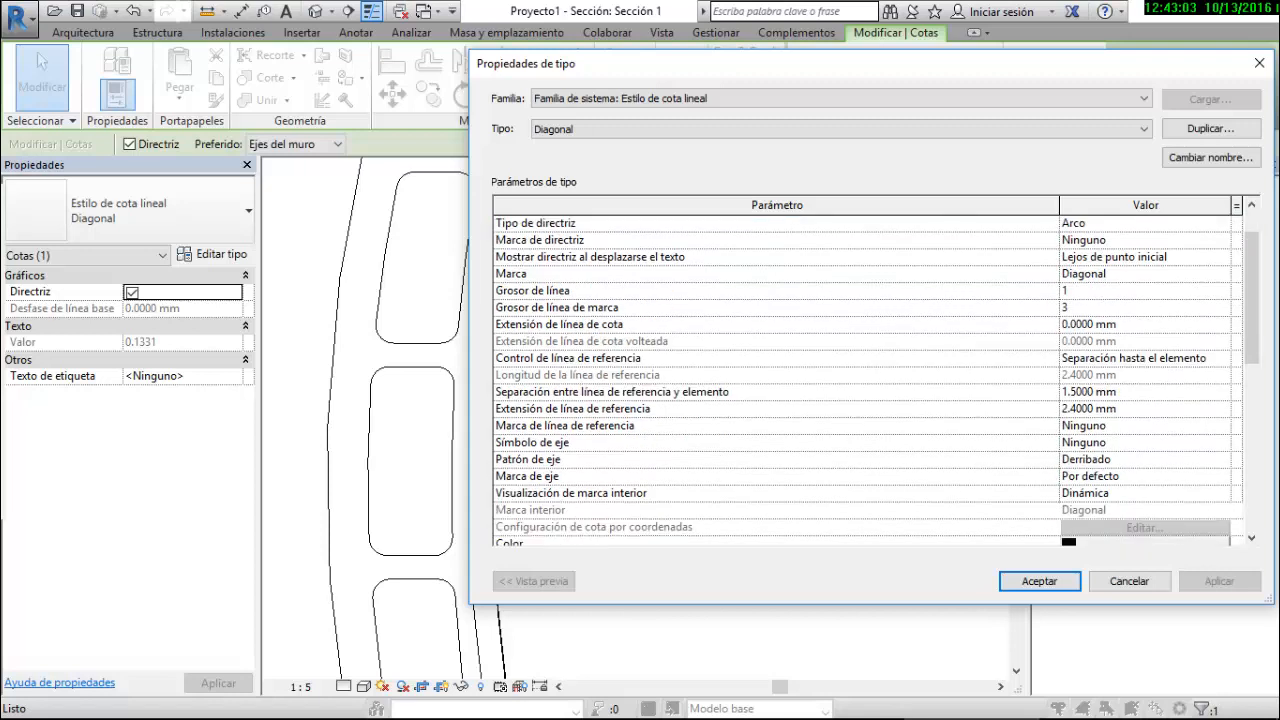
pyautogui.scroll(-8, 866, 380)
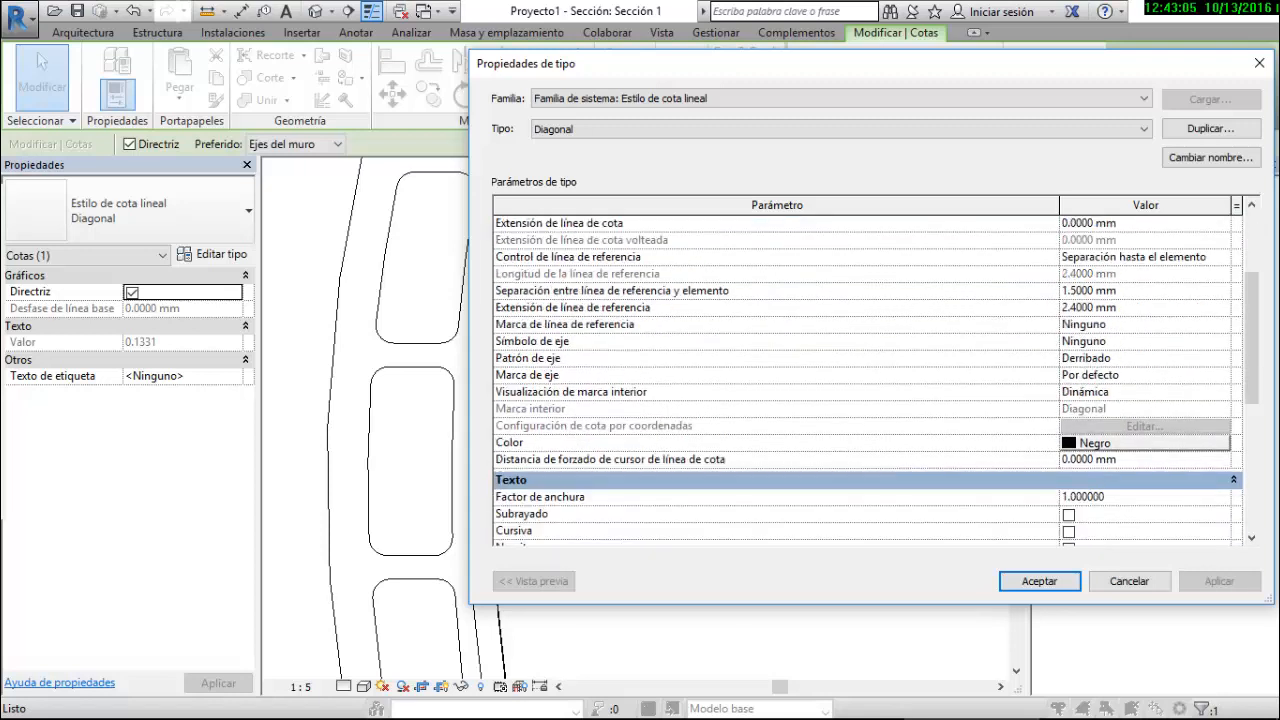
pyautogui.scroll(-1, 866, 380)
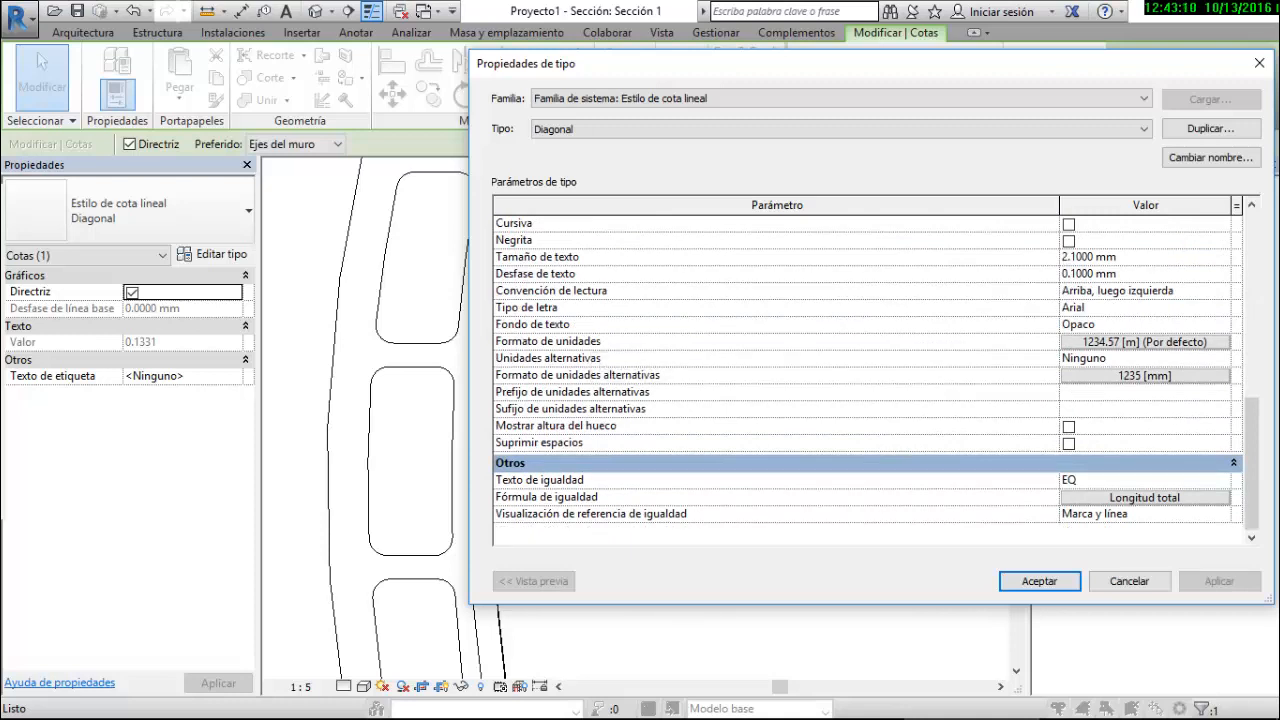
pyautogui.click(1145, 341)
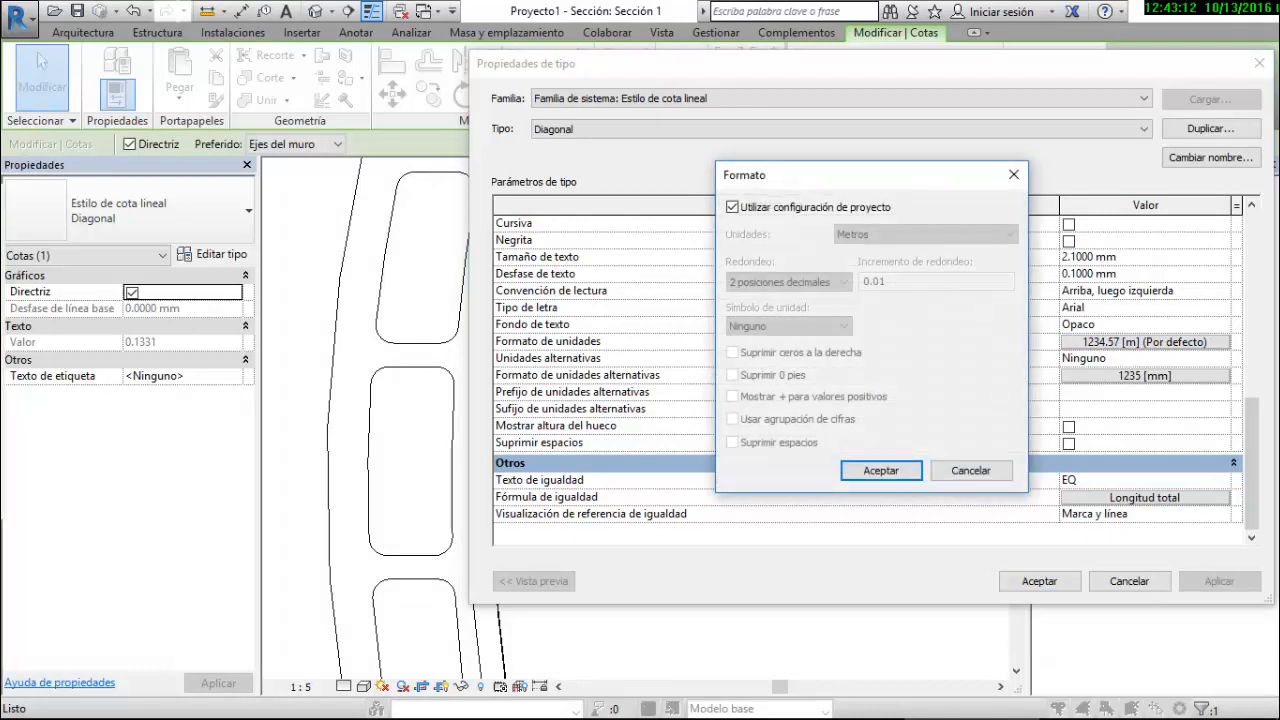
pyautogui.click(732, 207)
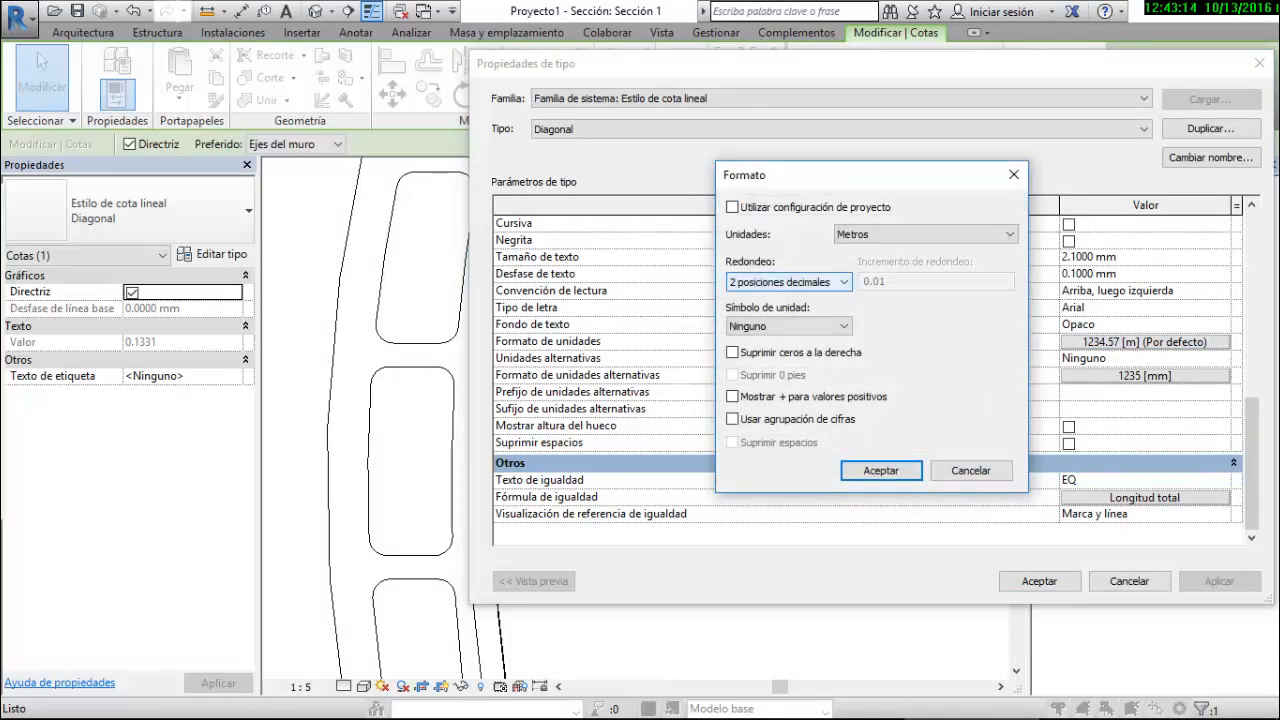
pyautogui.click(788, 282)
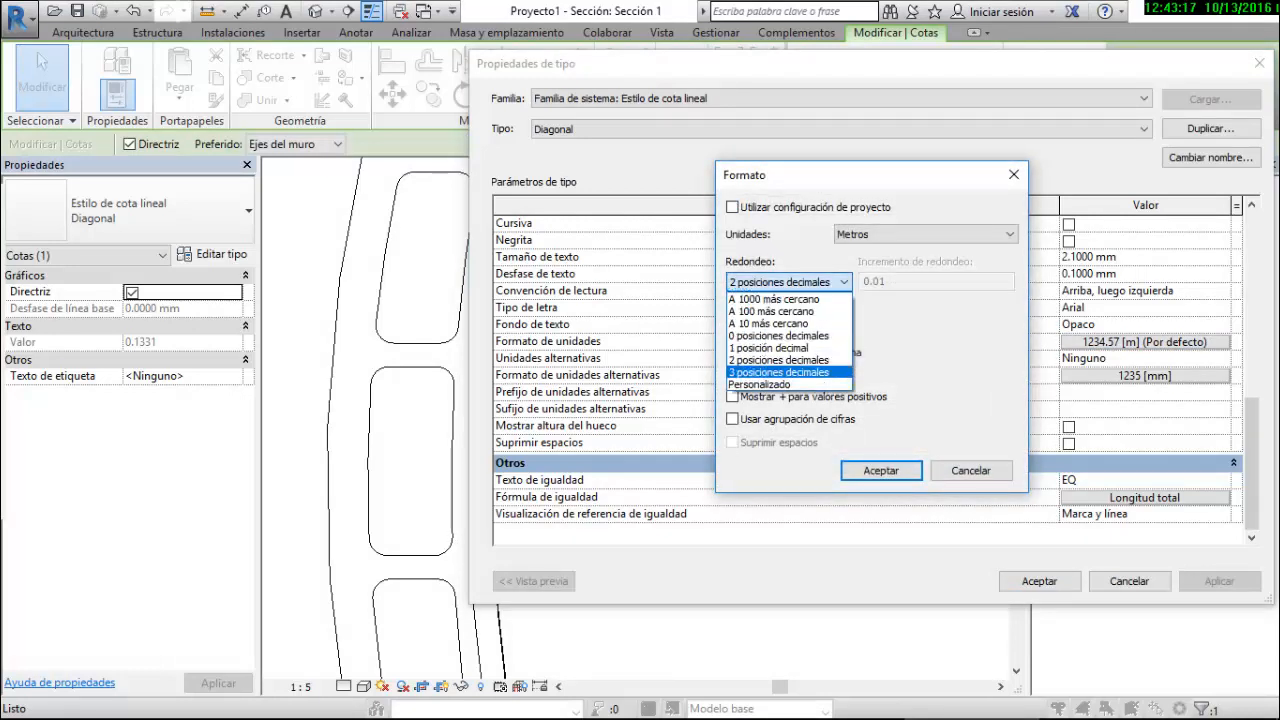
pyautogui.click(779, 372)
pyautogui.click(881, 470)
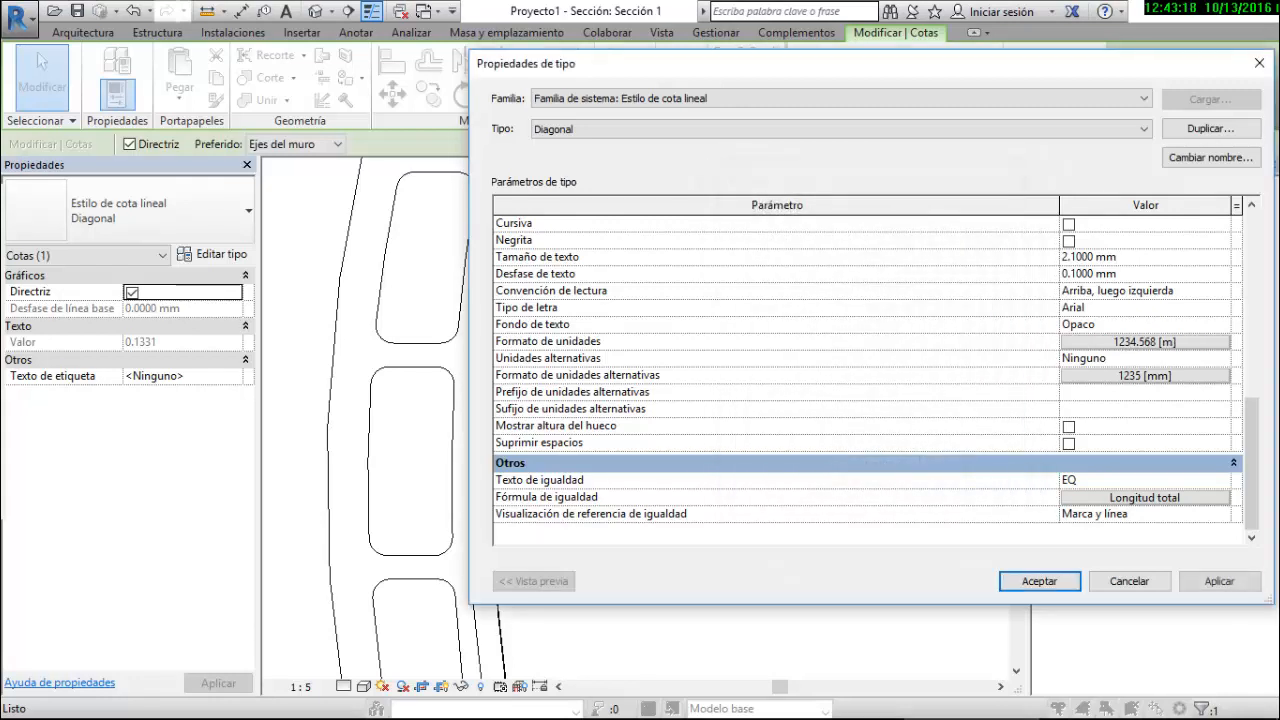
pyautogui.click(1039, 581)
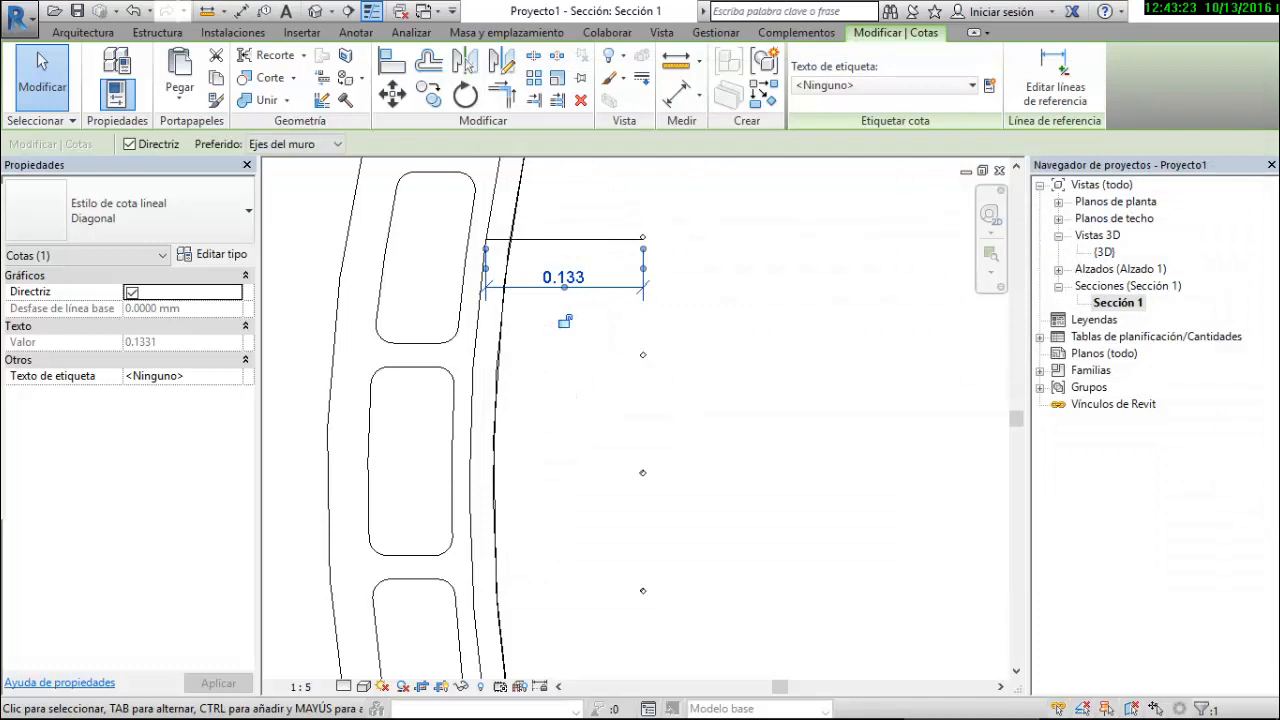
pyautogui.press('Escape')
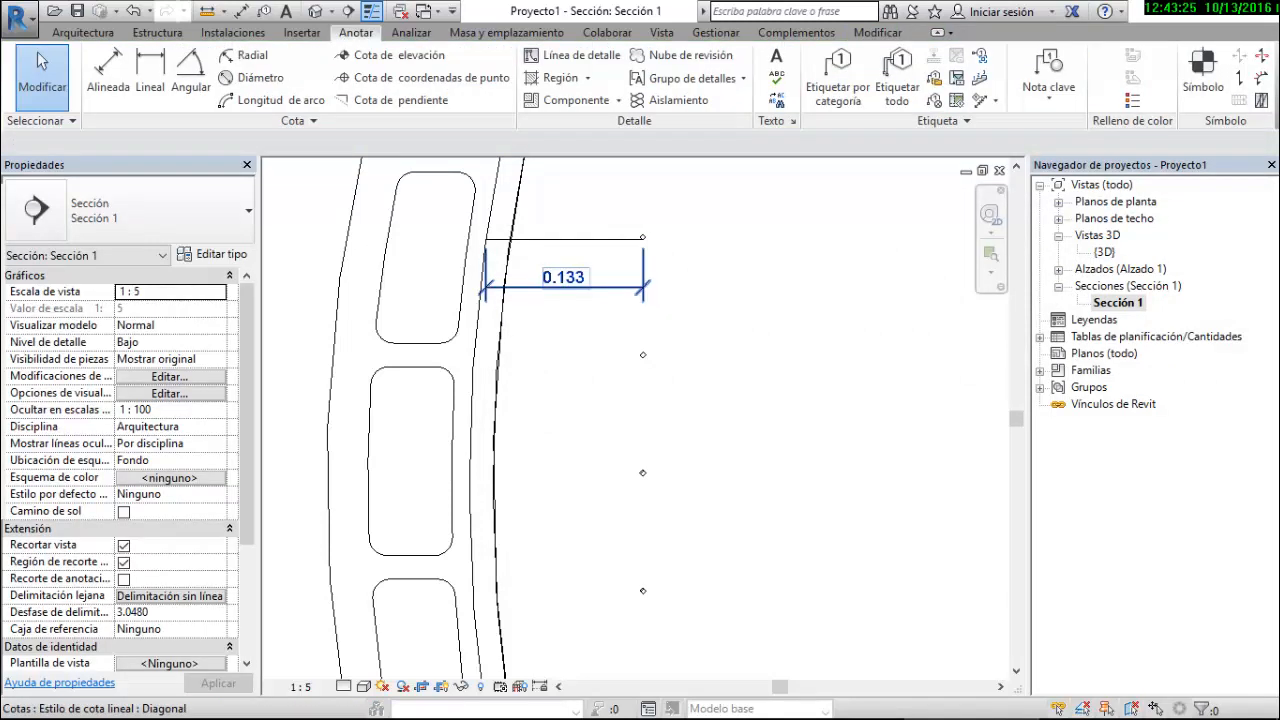
# Draw a horizontal detail line about 0.143 m long from the second-highest rail circle to the offset curve and make its length dimension permanent
pyautogui.scroll(-5, 594, 308)
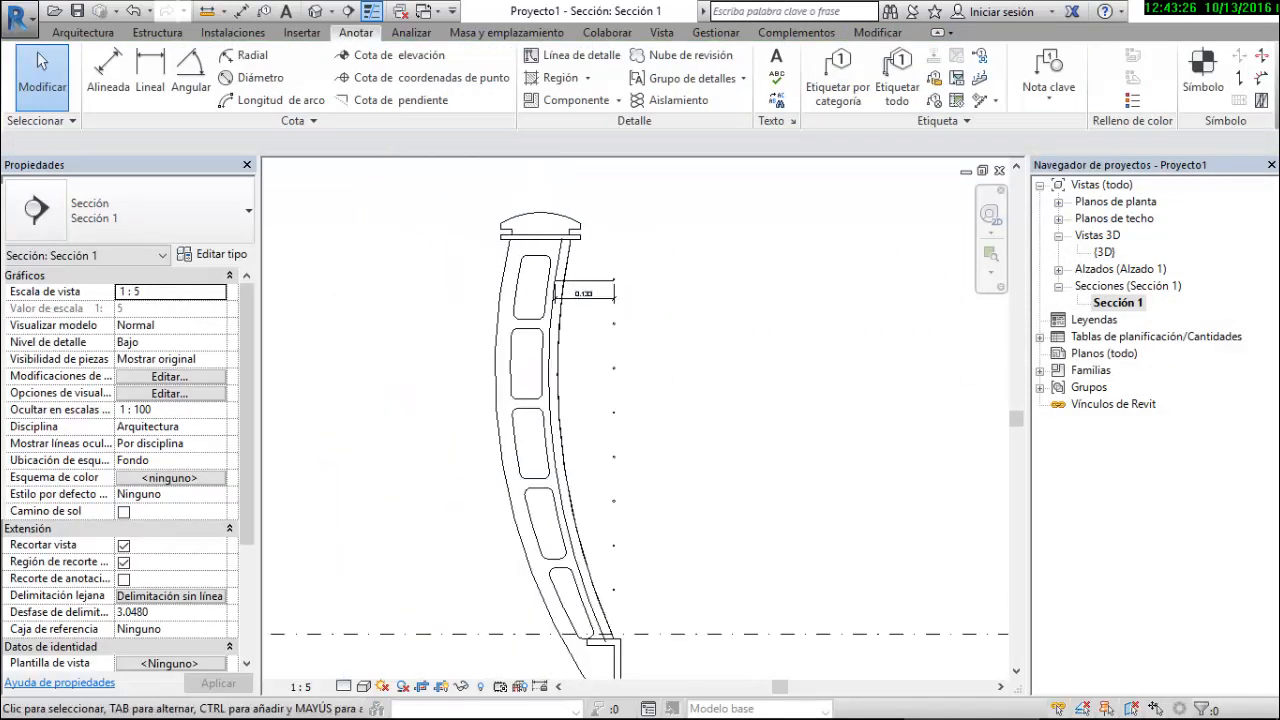
pyautogui.scroll(5, 612, 320)
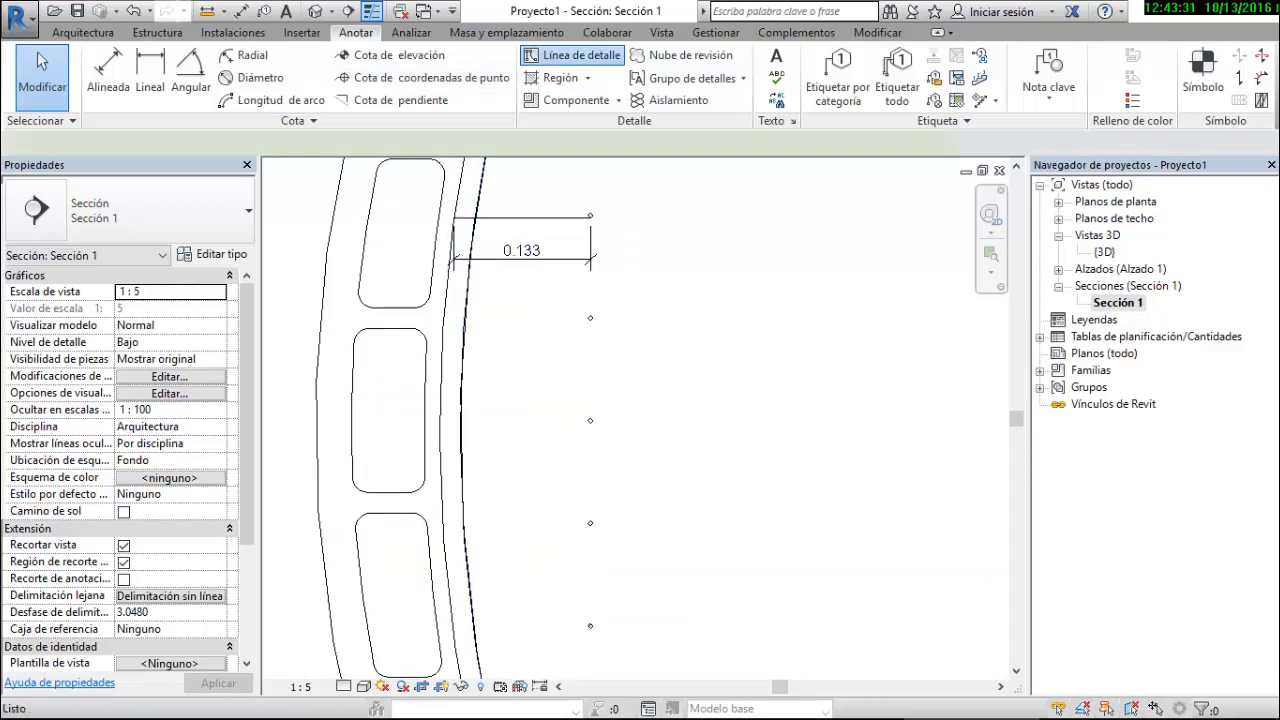
pyautogui.click(578, 55)
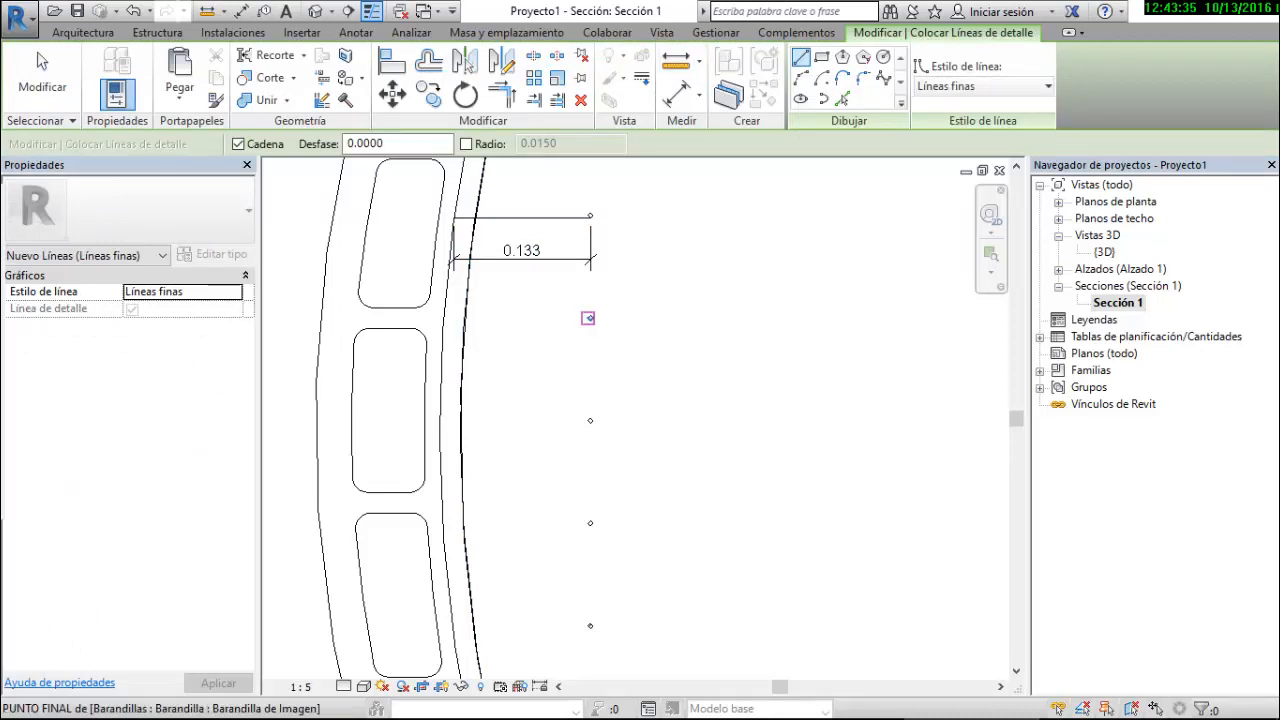
pyautogui.scroll(3, 590, 330)
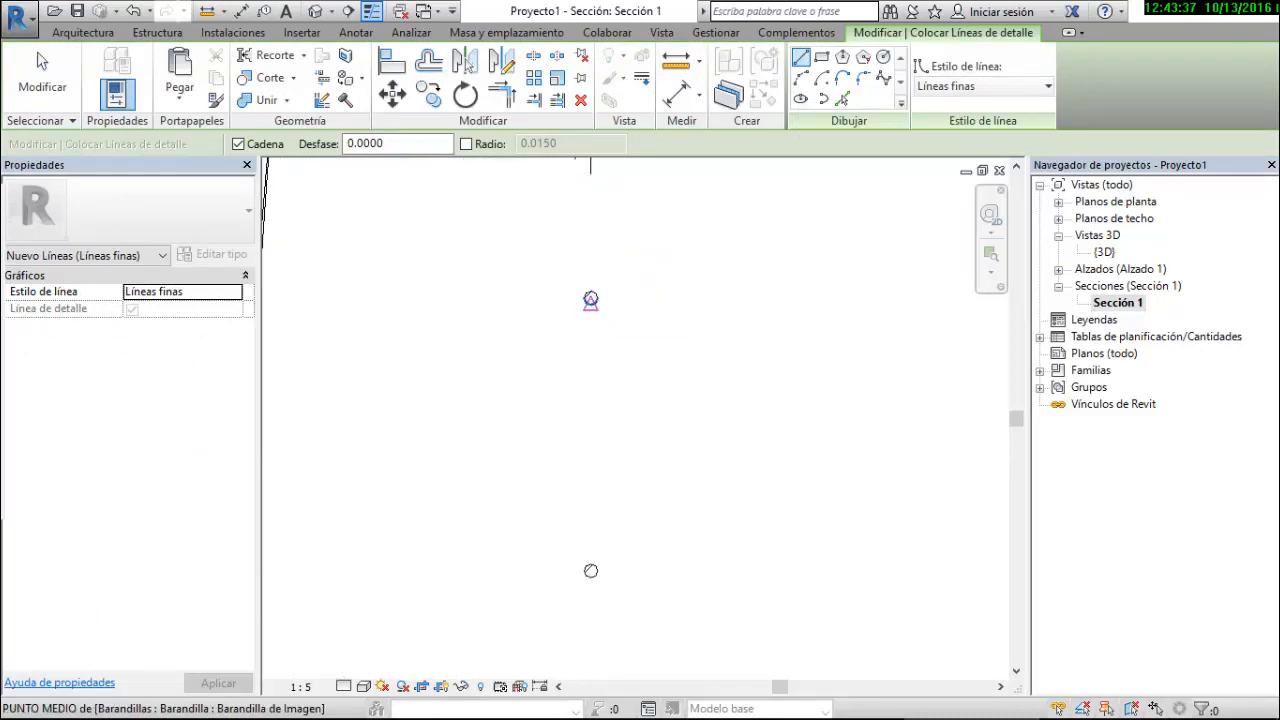
pyautogui.click(588, 318)
pyautogui.scroll(5, 600, 330)
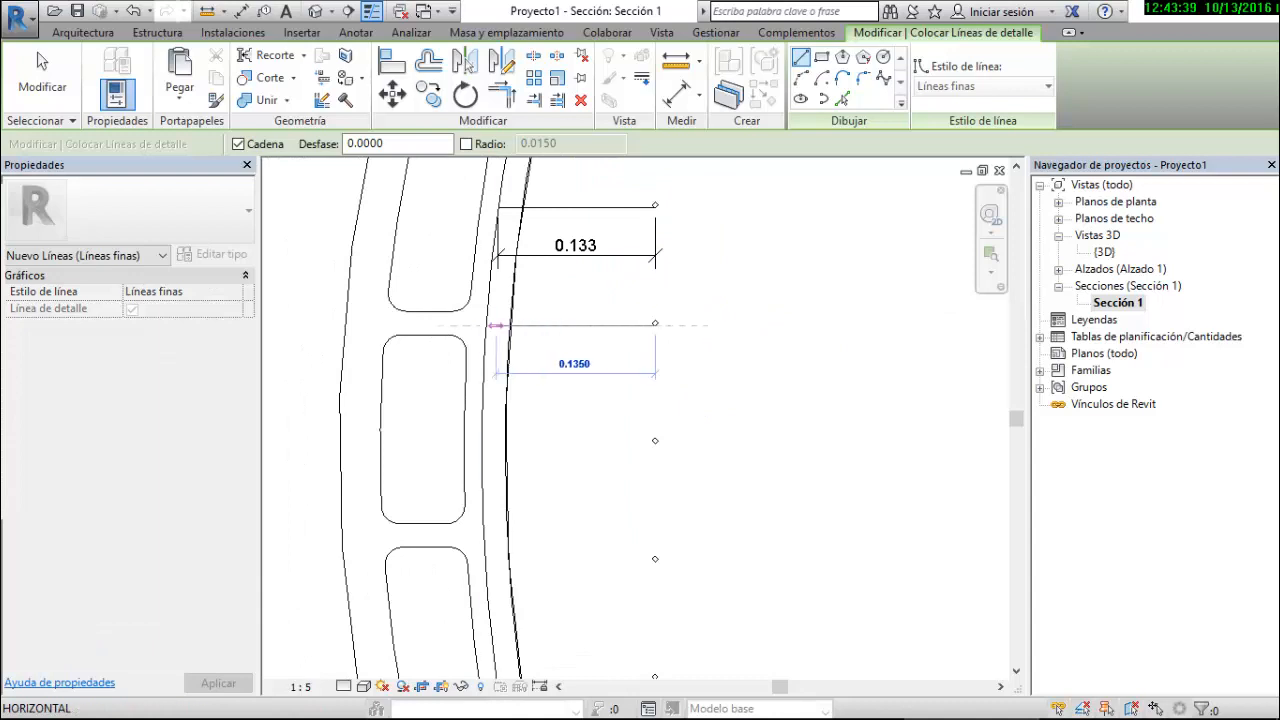
pyautogui.click(484, 325)
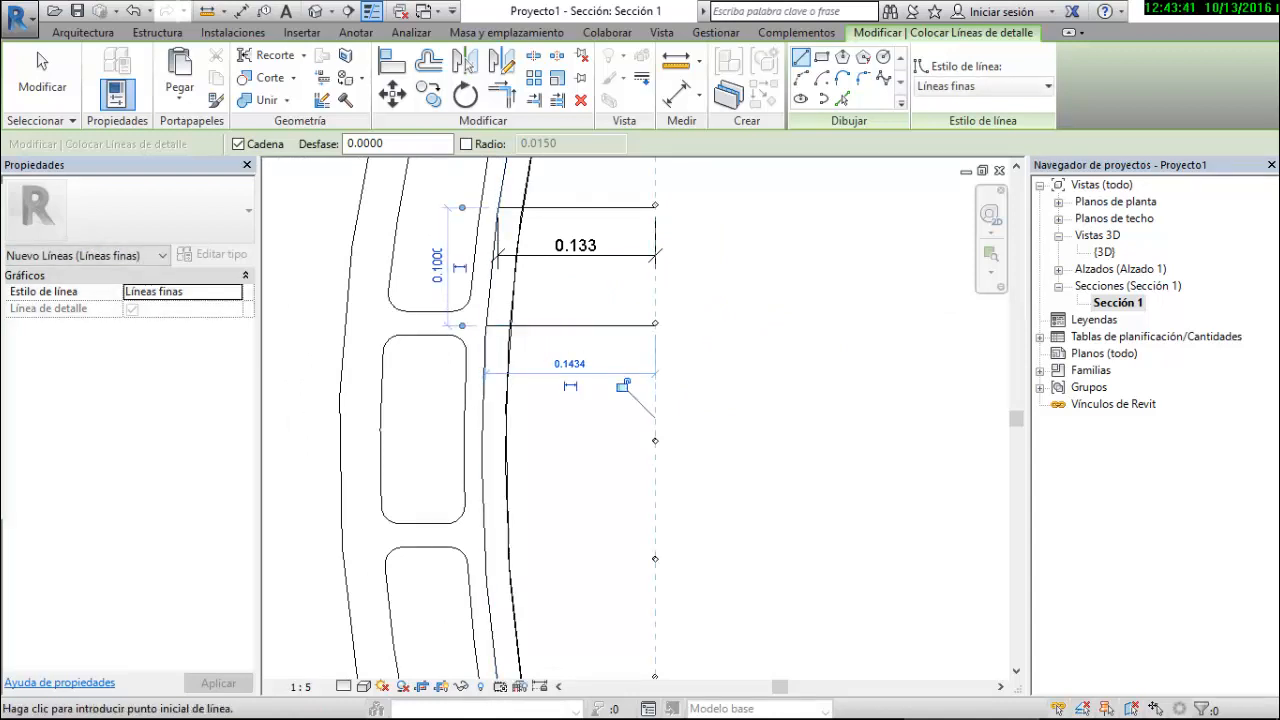
pyautogui.click(570, 386)
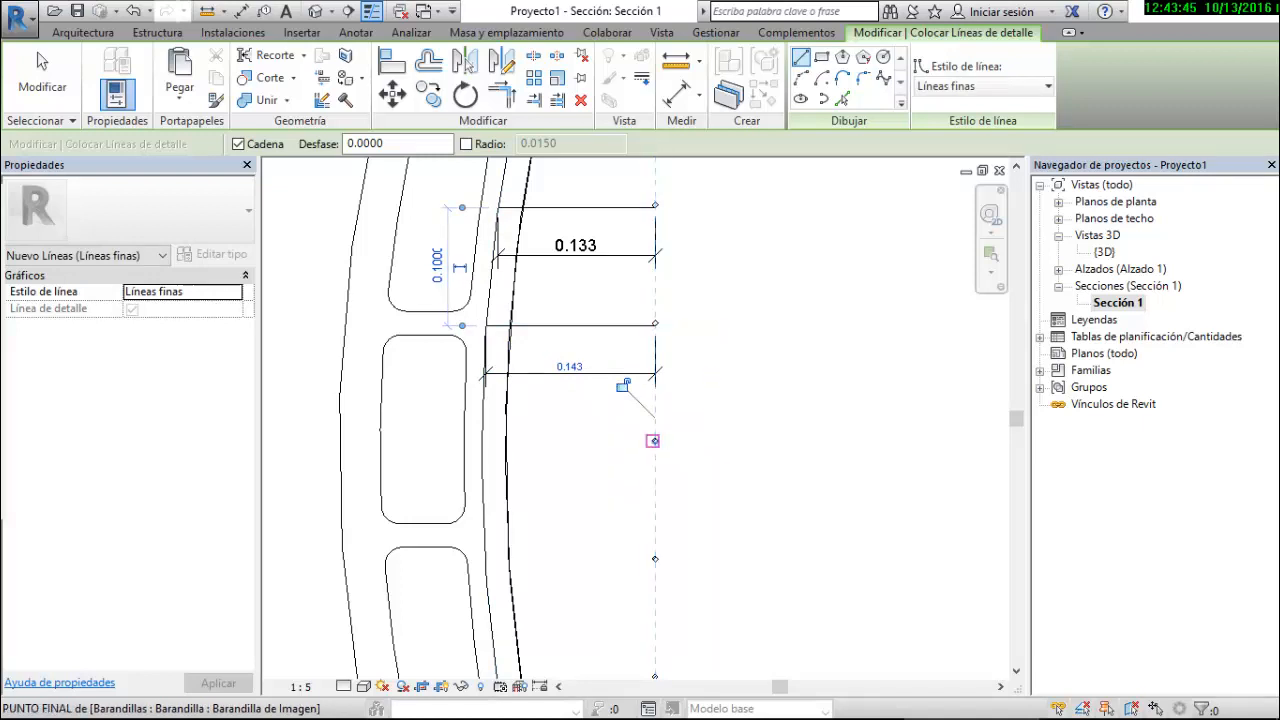
# Draw a horizontal detail line about 0.147 m long from the third rail circle to the offset curve and keep its length dimension
pyautogui.scroll(3, 657, 441)
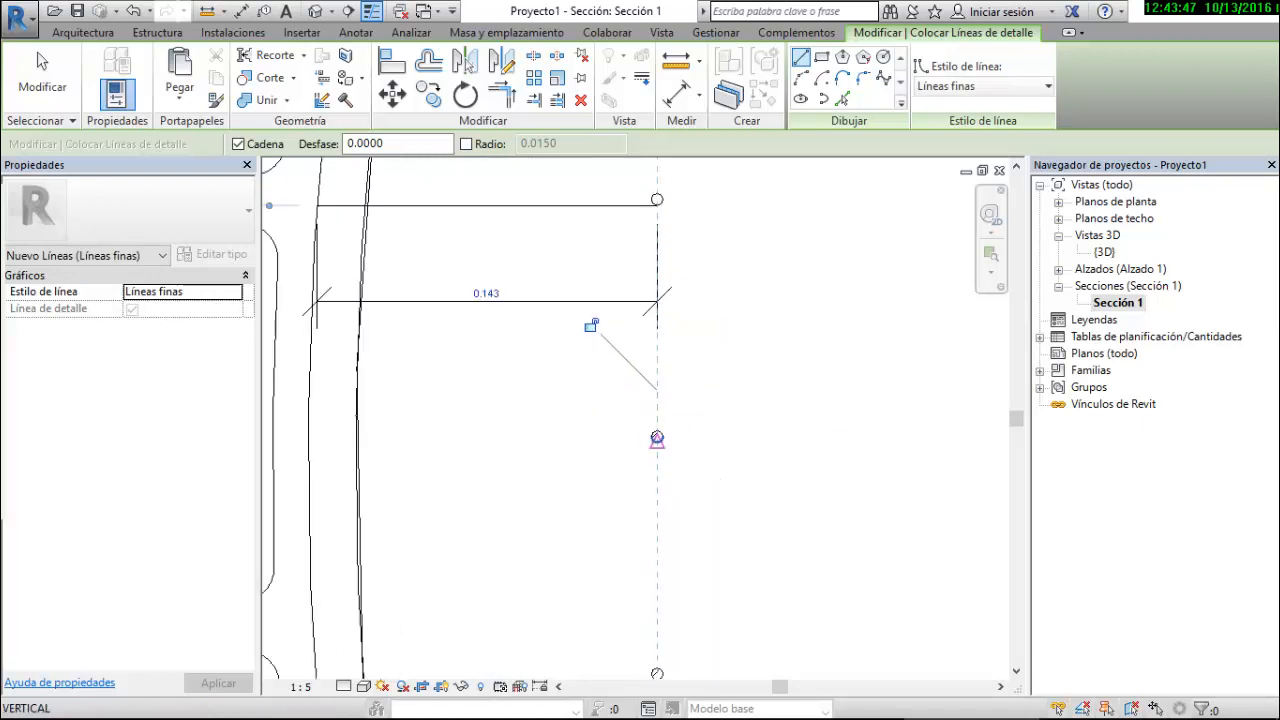
pyautogui.click(657, 439)
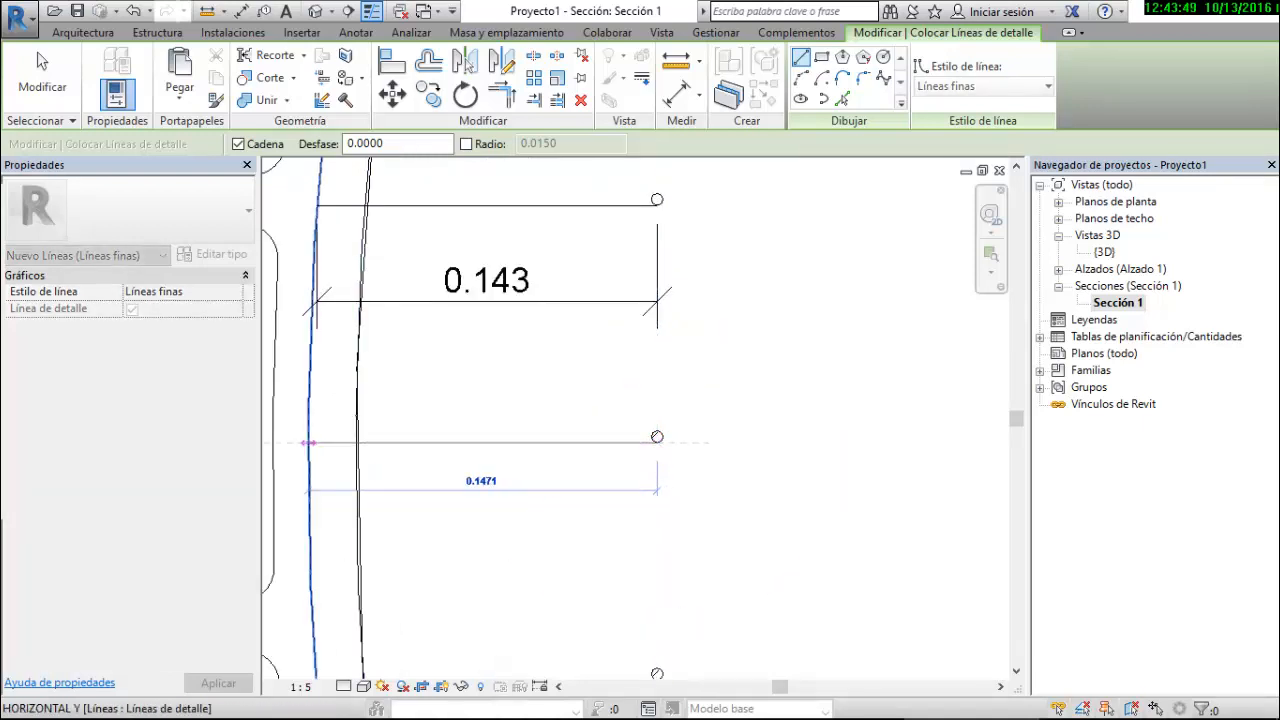
pyautogui.click(308, 442)
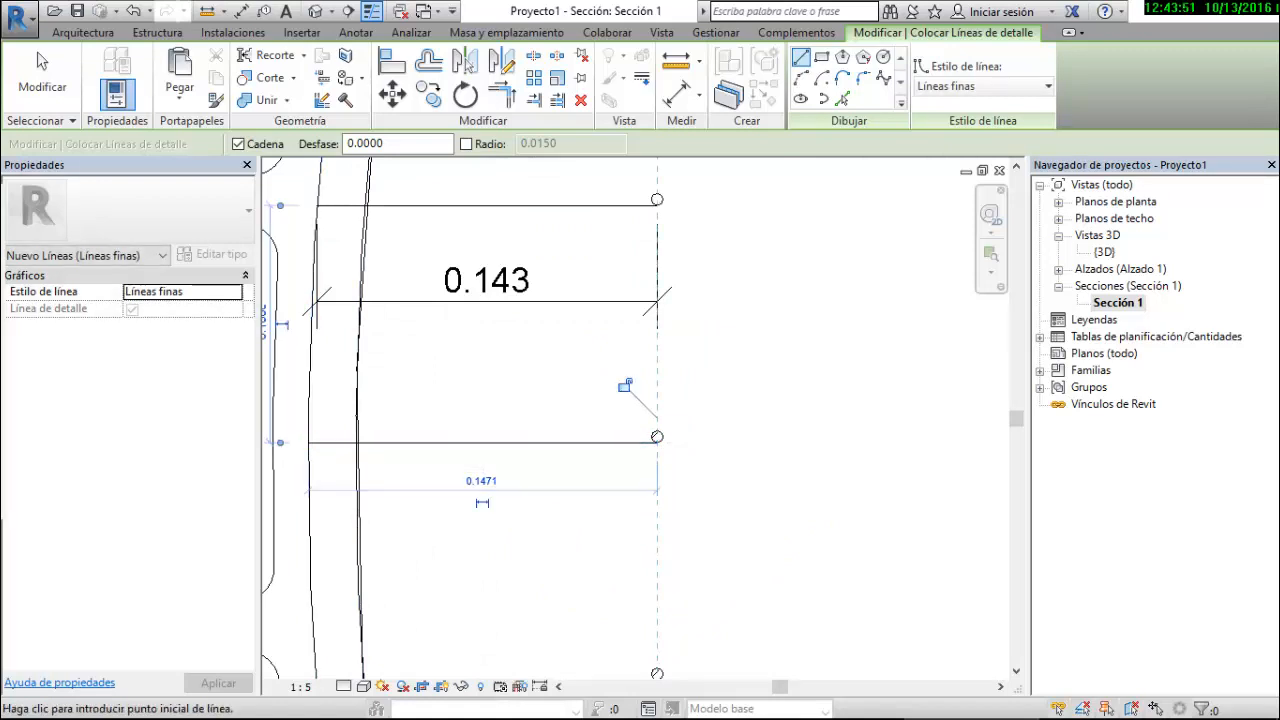
pyautogui.click(482, 502)
# Draw a horizontal detail line about 0.144 m long from the fourth rail circle to the offset curve and make its length dimension permanent
pyautogui.scroll(-3, 533, 347)
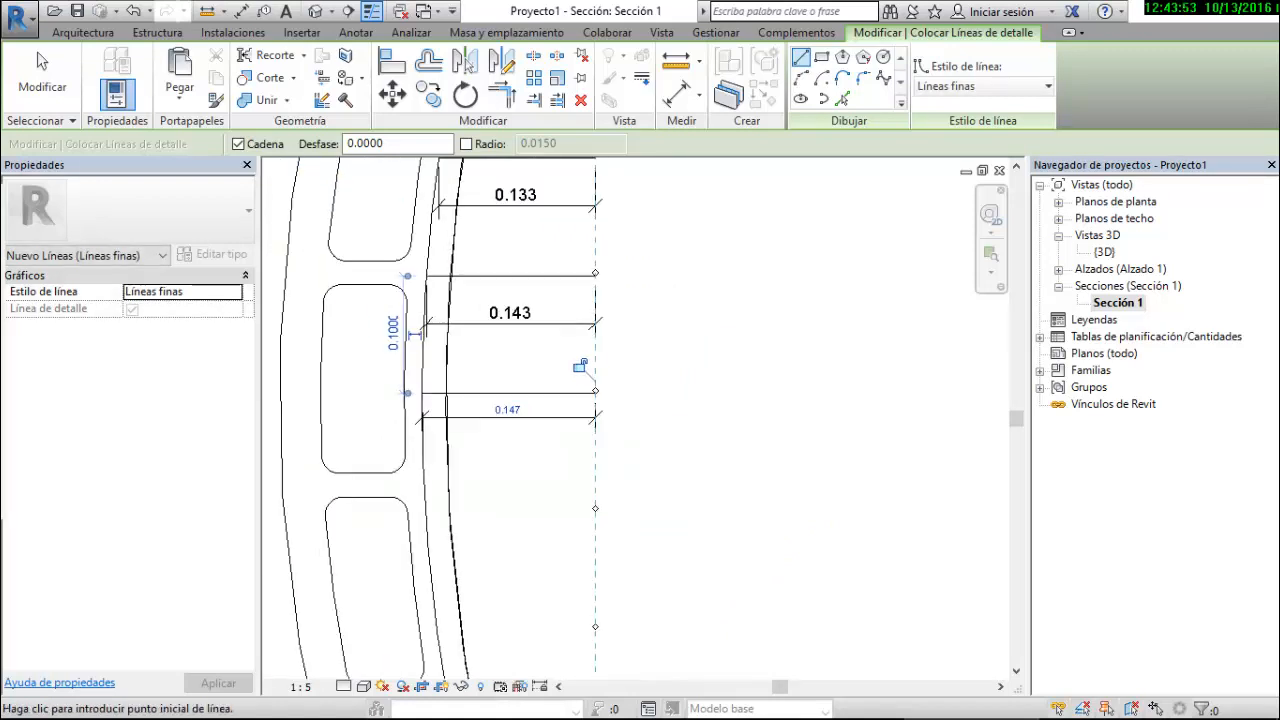
pyautogui.scroll(2, 595, 498)
pyautogui.click(595, 390)
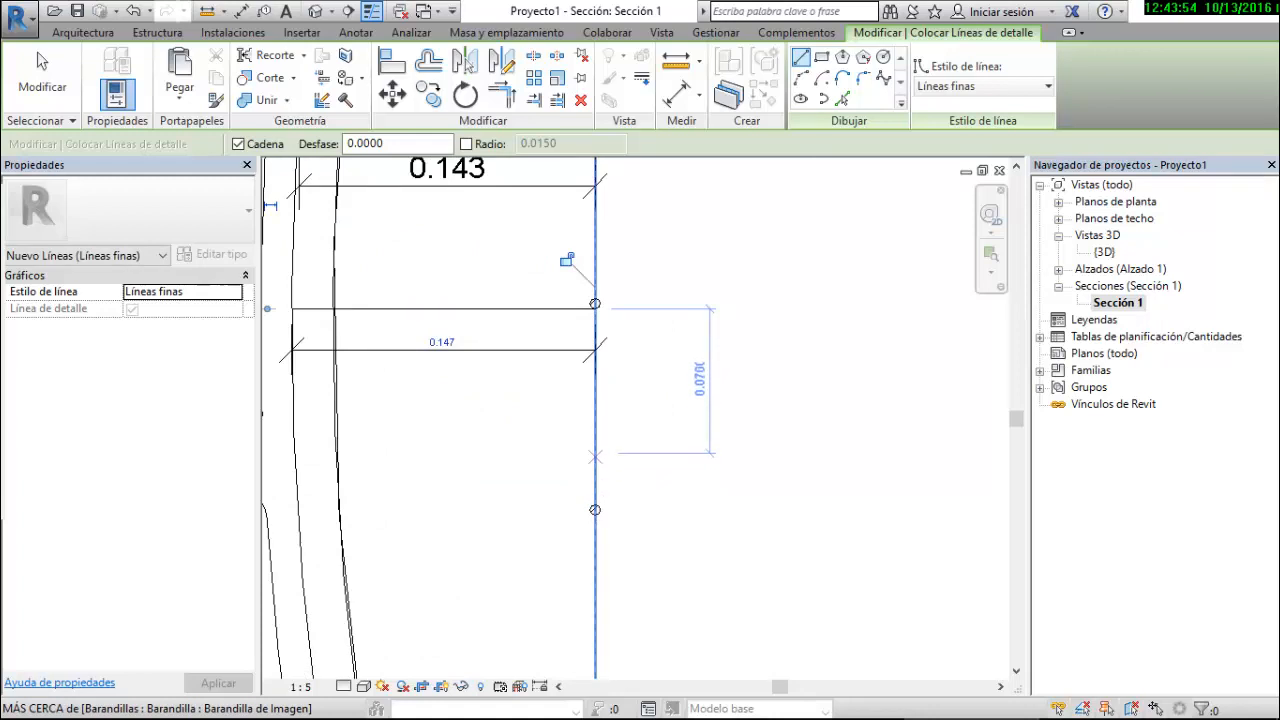
pyautogui.scroll(2, 589, 527)
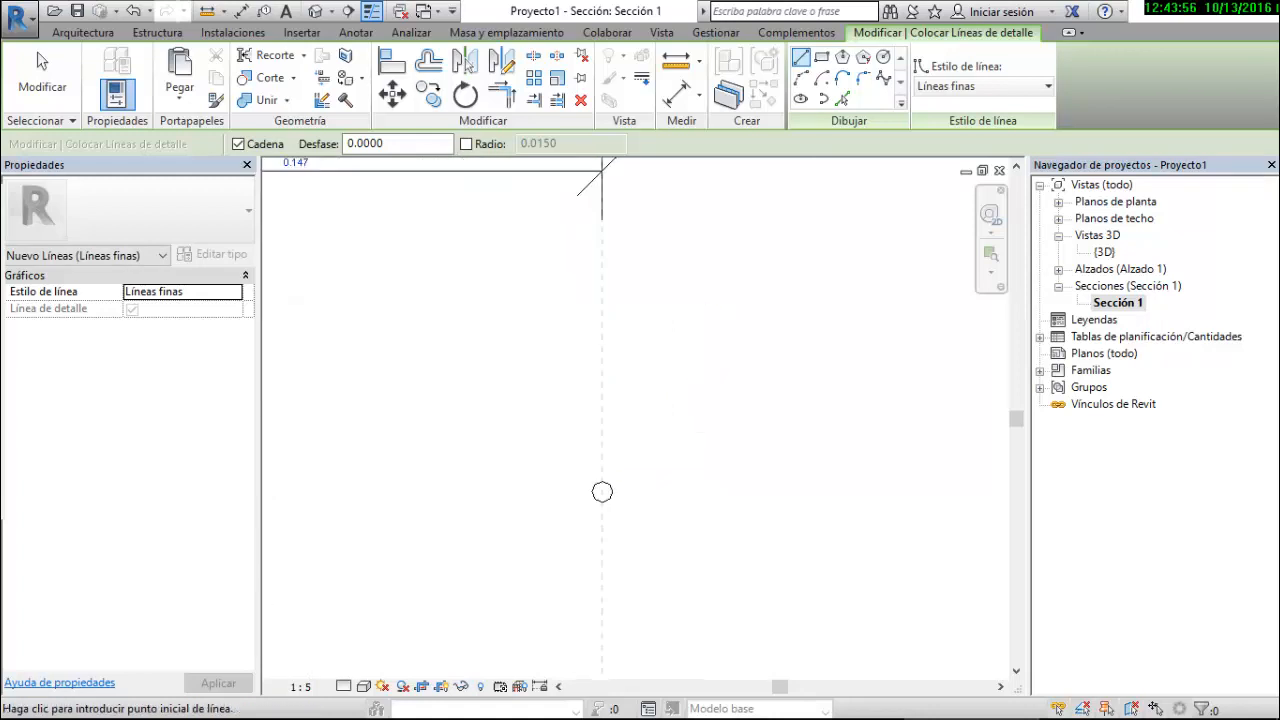
pyautogui.click(602, 501)
pyautogui.scroll(-4, 602, 493)
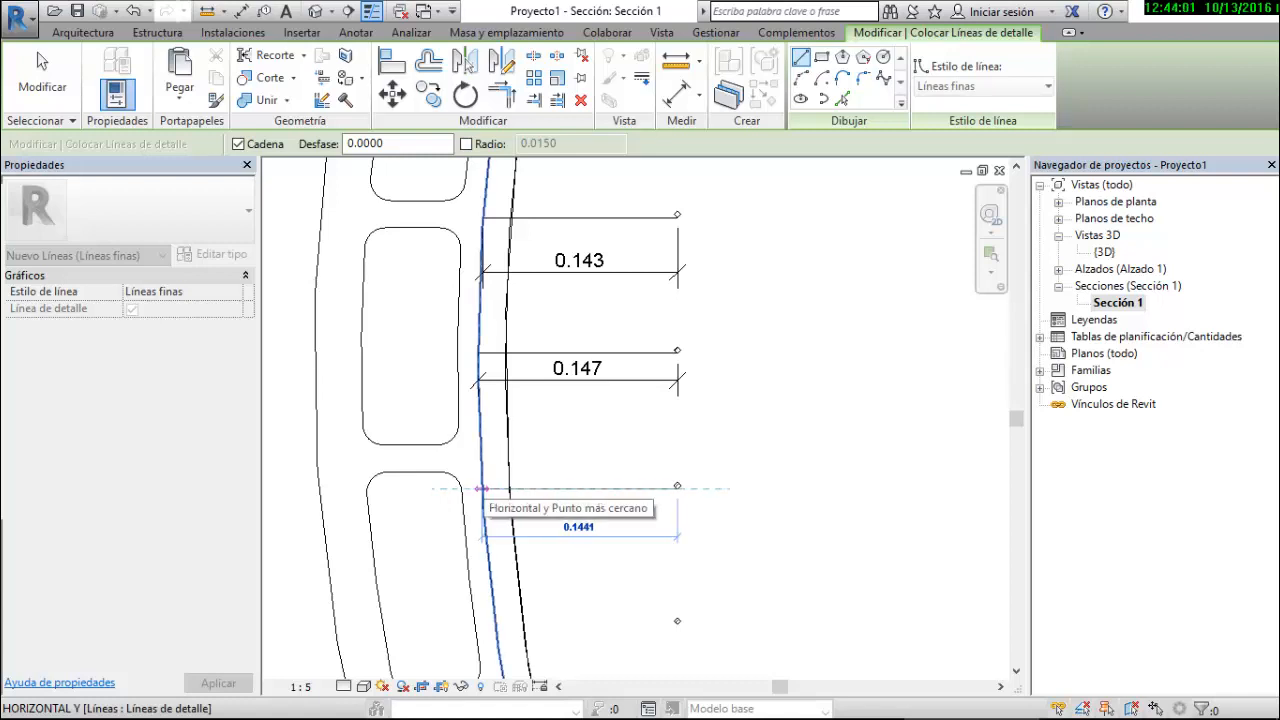
pyautogui.click(481, 488)
pyautogui.click(579, 548)
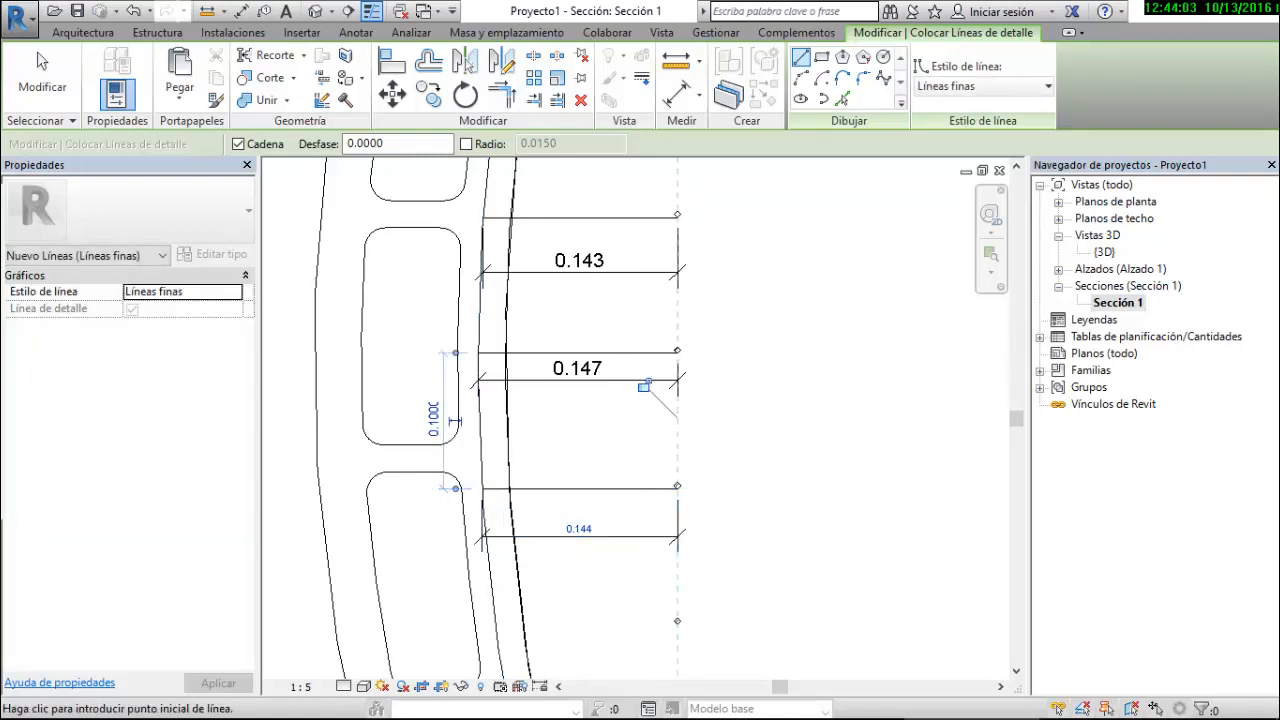
# Draw a horizontal detail line about 0.134 m long from the fifth rail circle to the offset curve and make its length dimension permanent
pyautogui.scroll(-3, 586, 380)
pyautogui.scroll(4, 652, 571)
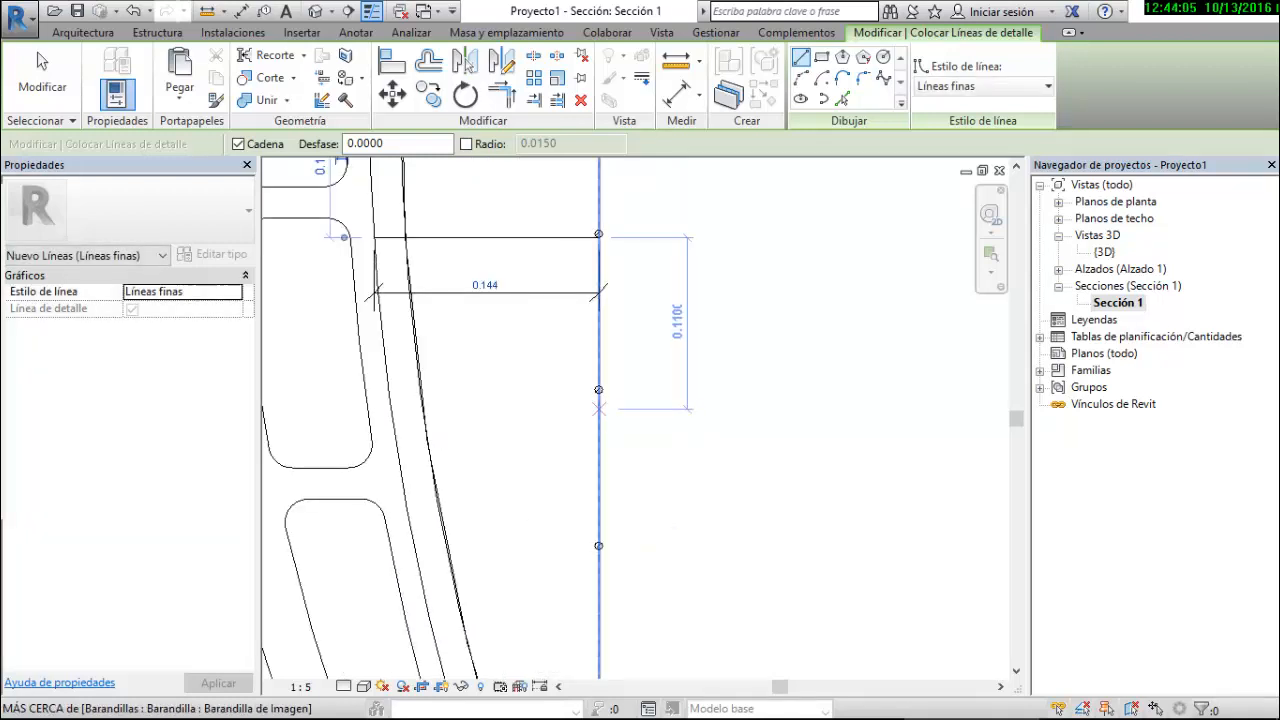
pyautogui.scroll(2, 604, 411)
pyautogui.scroll(-2, 595, 379)
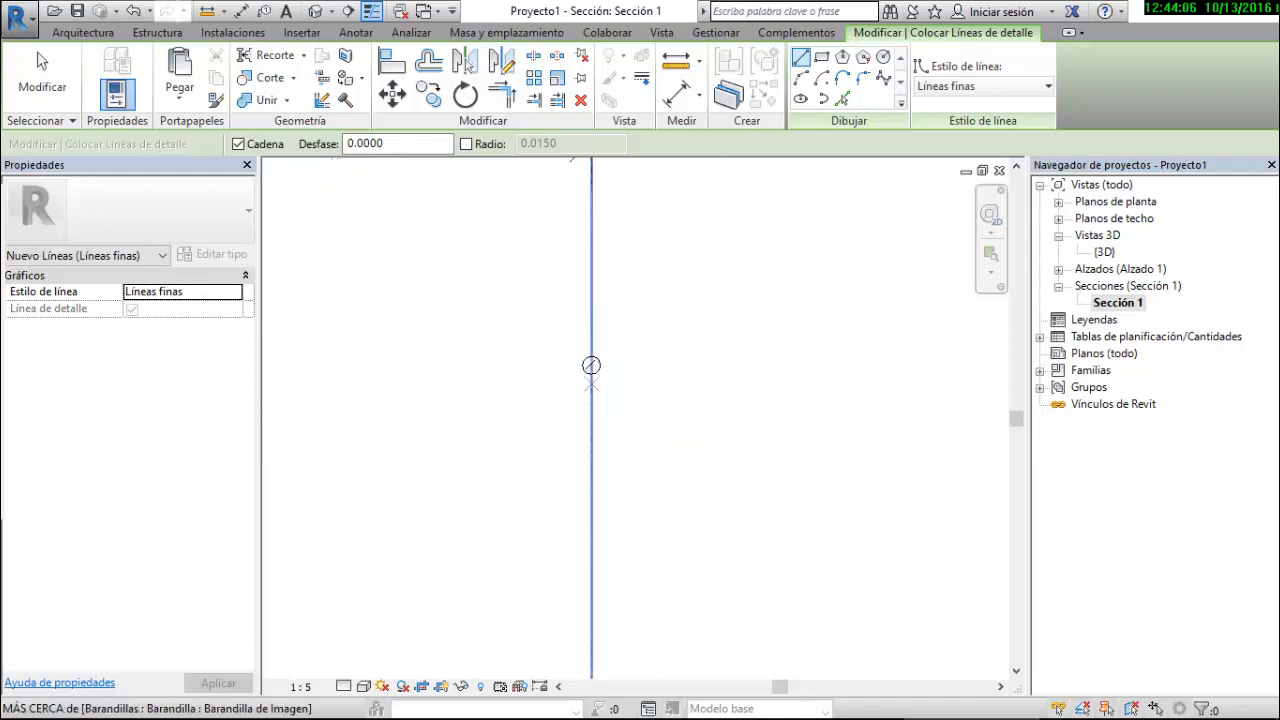
pyautogui.click(608, 373)
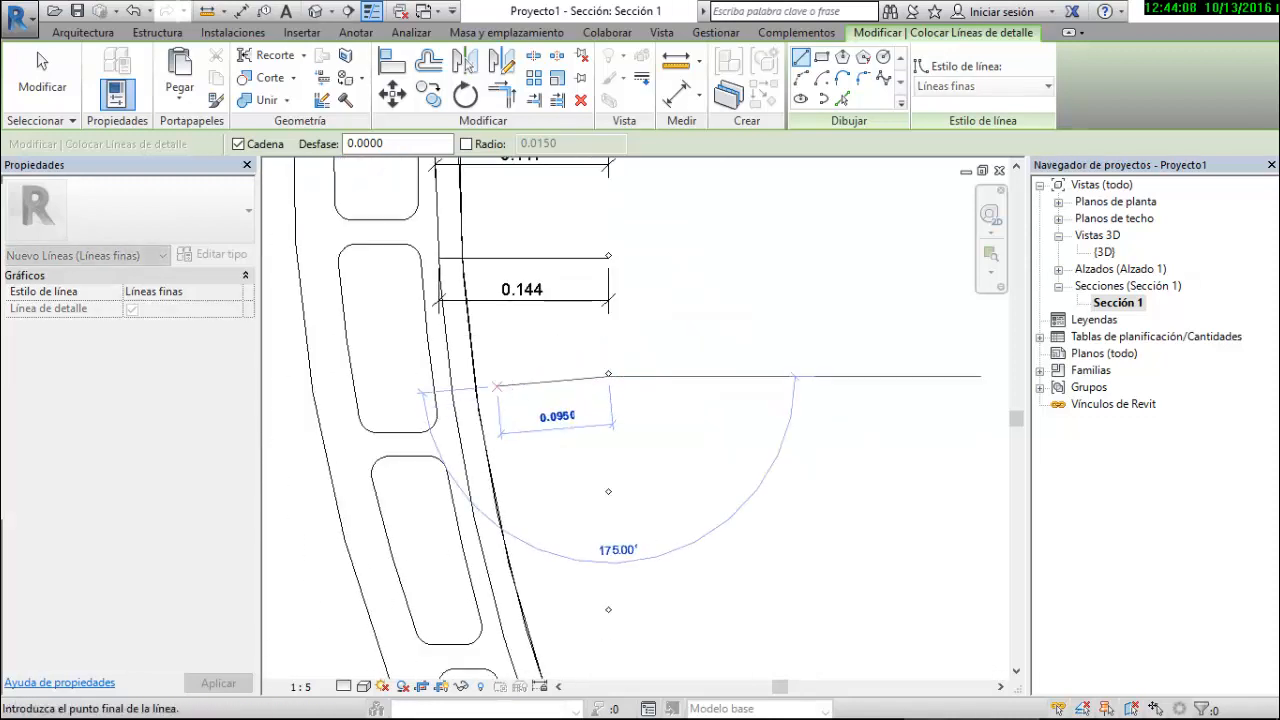
pyautogui.click(450, 376)
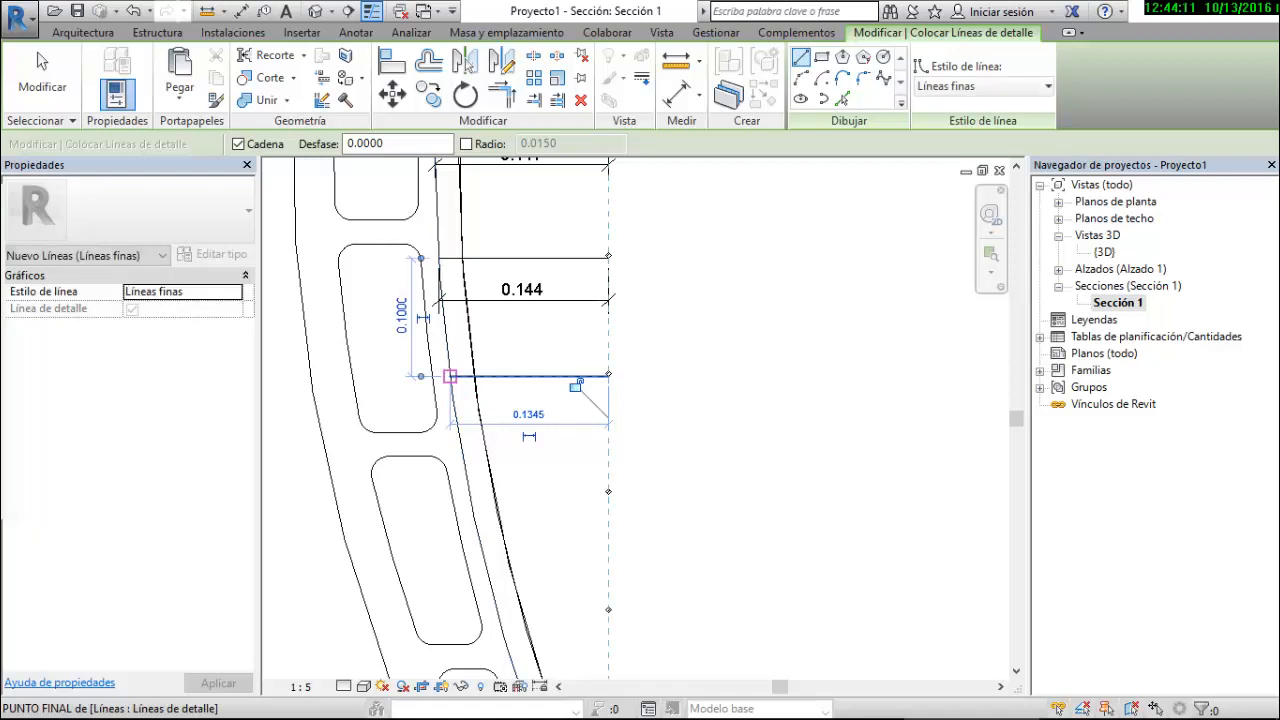
pyautogui.press('Escape')
# Draw a horizontal detail line about 0.118 m long from the sixth rail circle to the offset curve and make its length dimension permanent
pyautogui.scroll(-2, 561, 353)
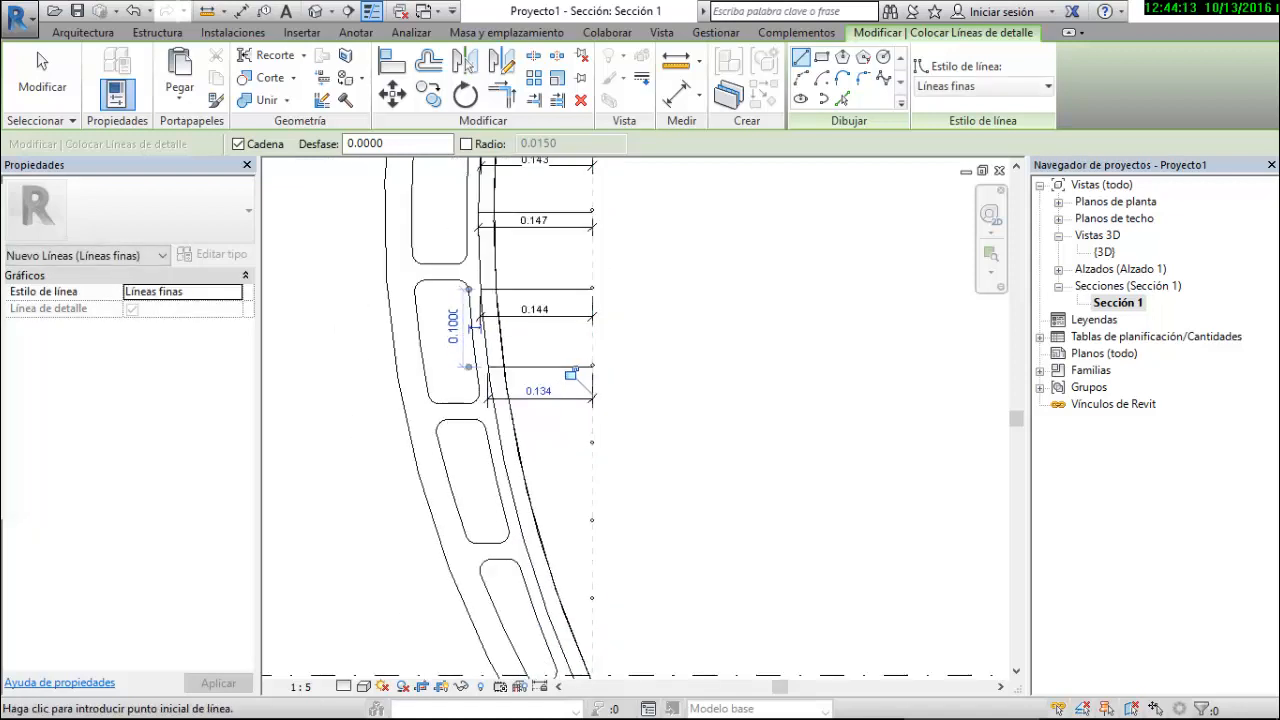
pyautogui.scroll(4, 592, 445)
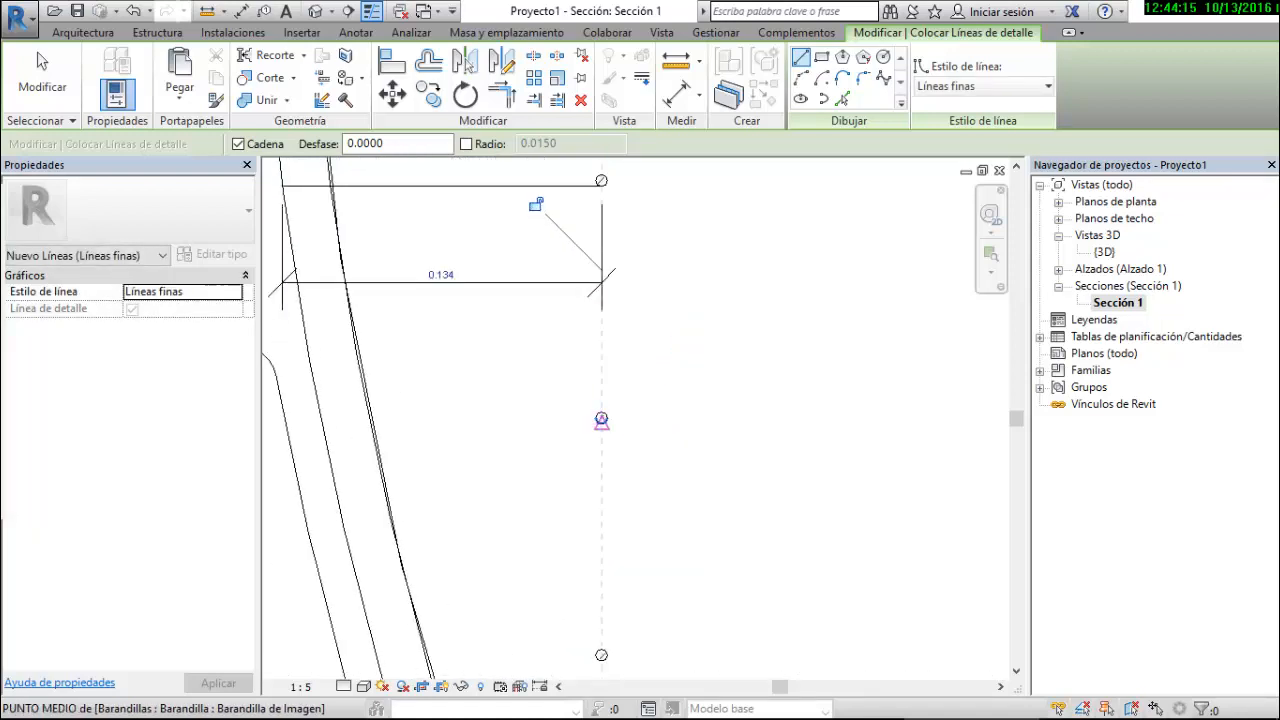
pyautogui.click(601, 420)
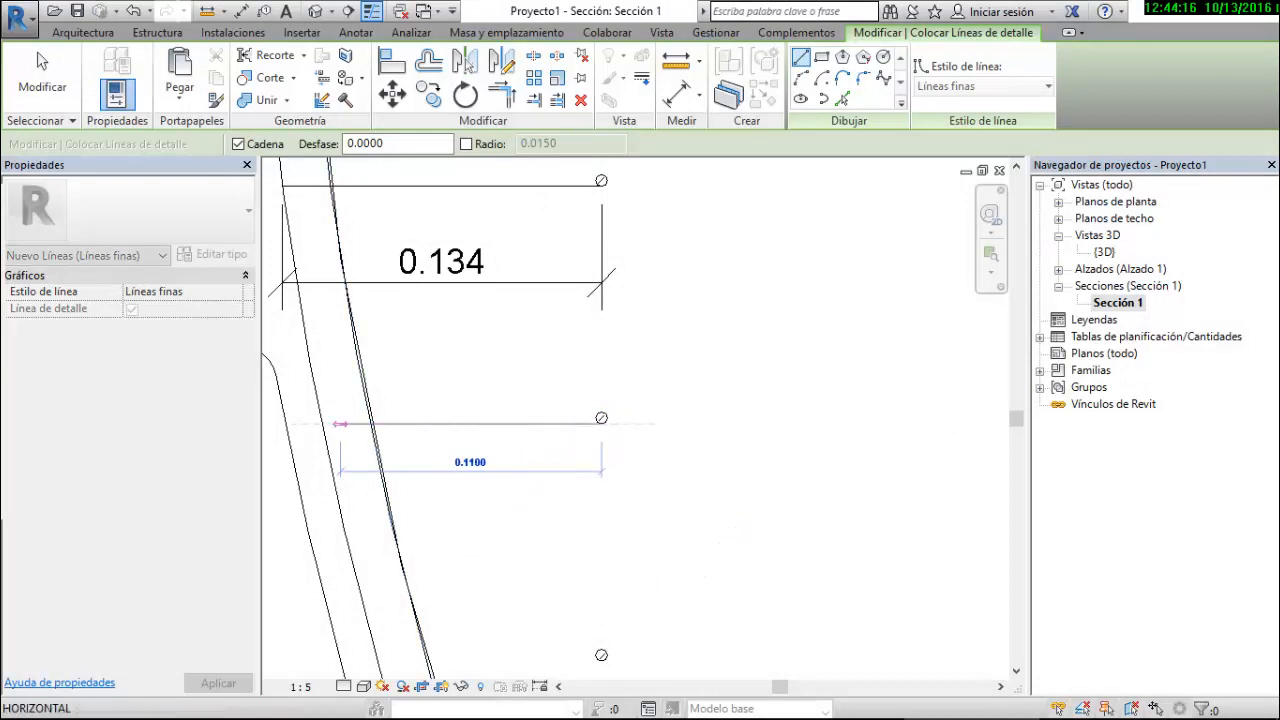
pyautogui.click(320, 424)
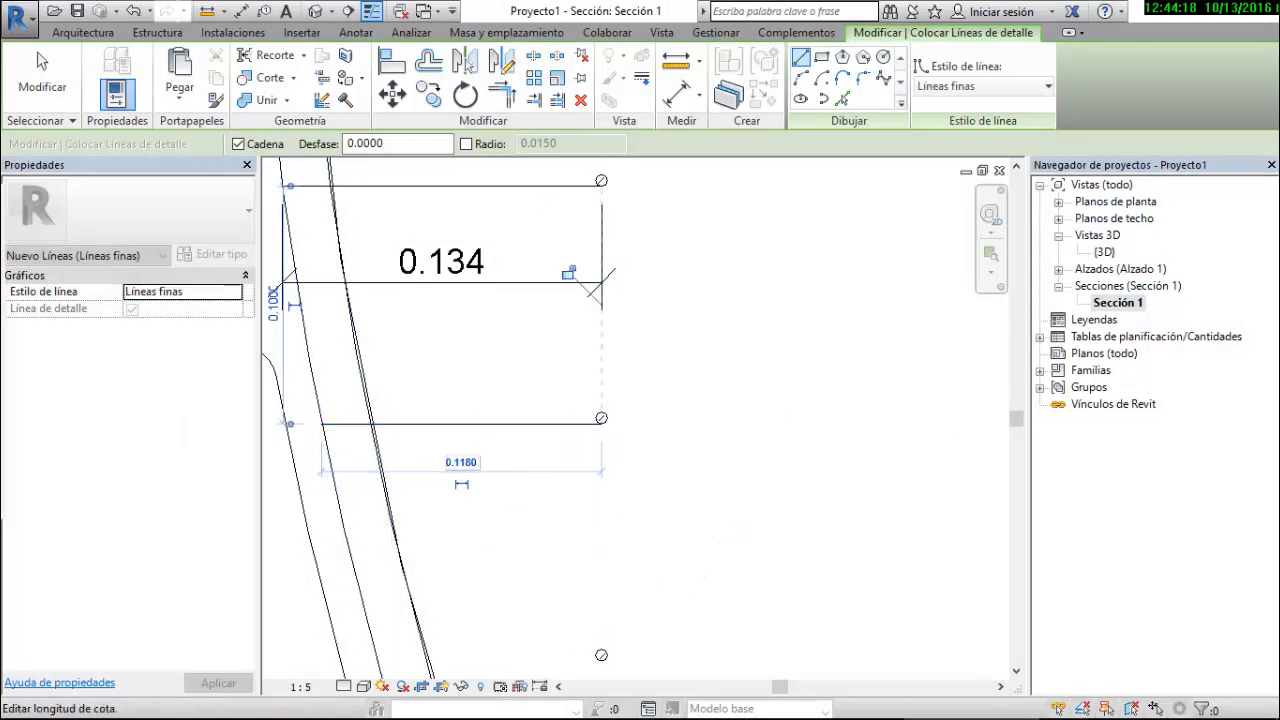
# Draw a horizontal detail line about 0.095 m long from the seventh rail circle to the offset curve and make its length dimension permanent
pyautogui.scroll(-4, 539, 311)
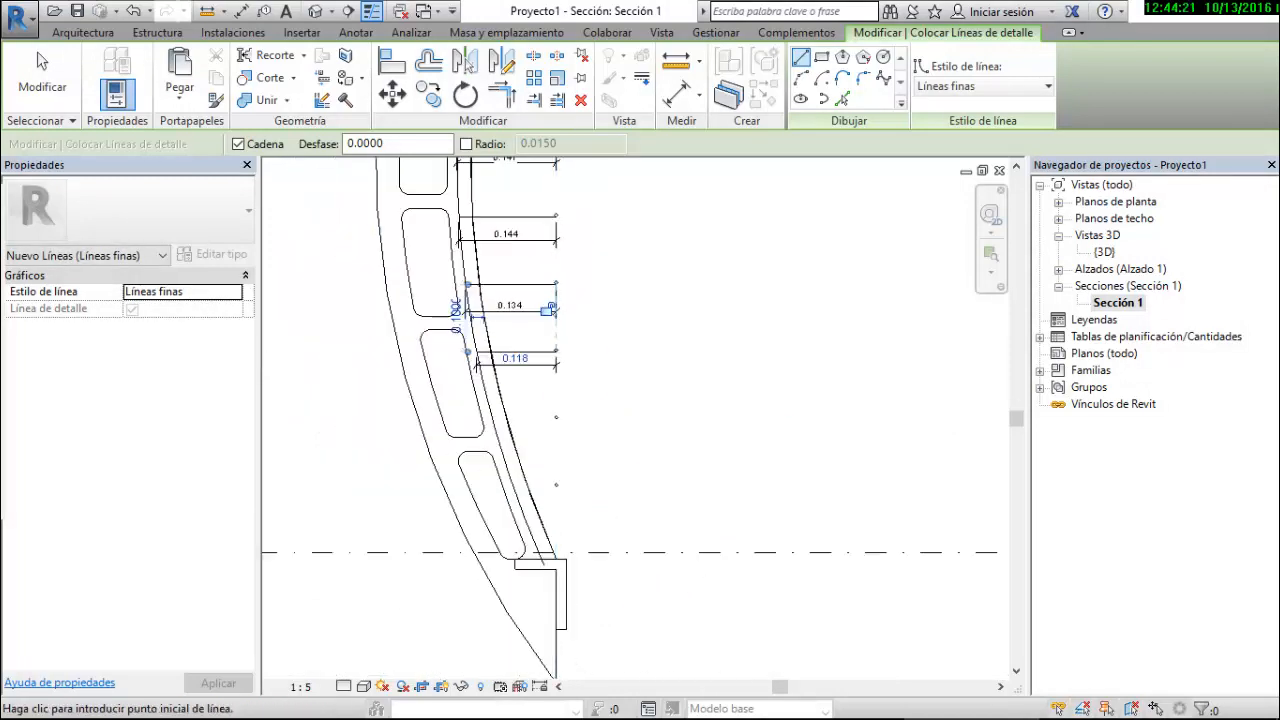
pyautogui.scroll(4, 574, 450)
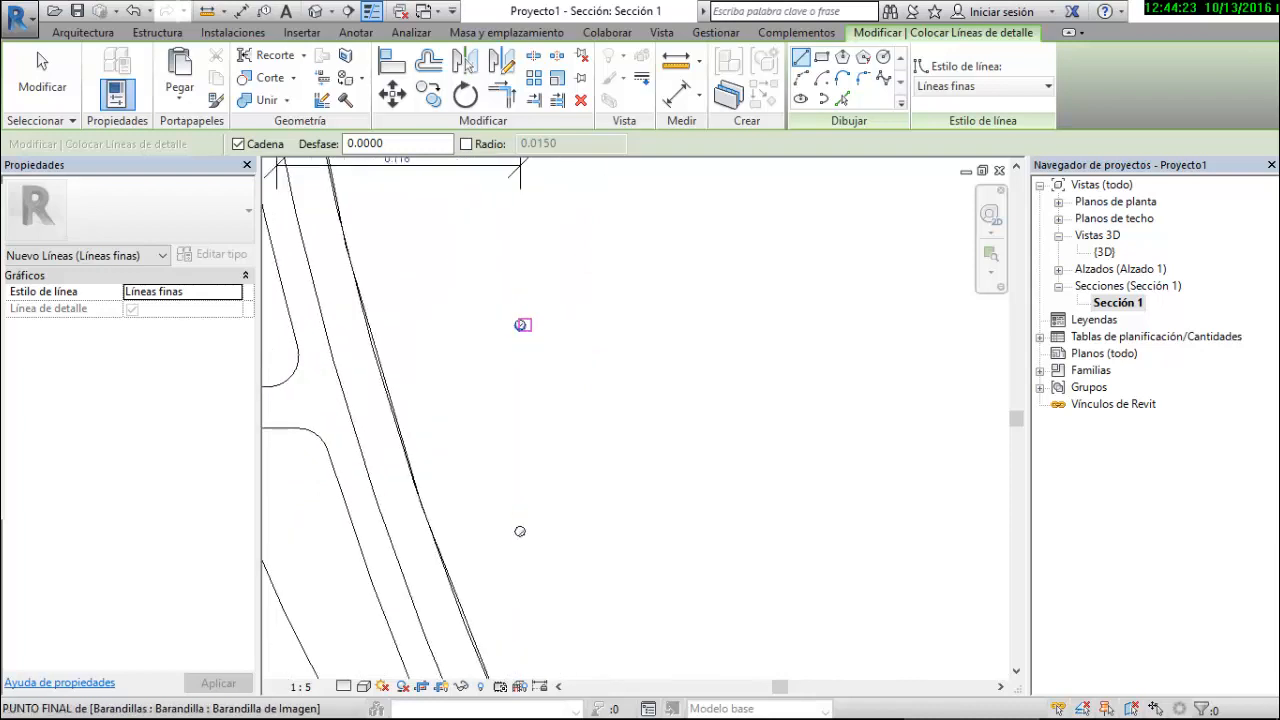
pyautogui.click(520, 324)
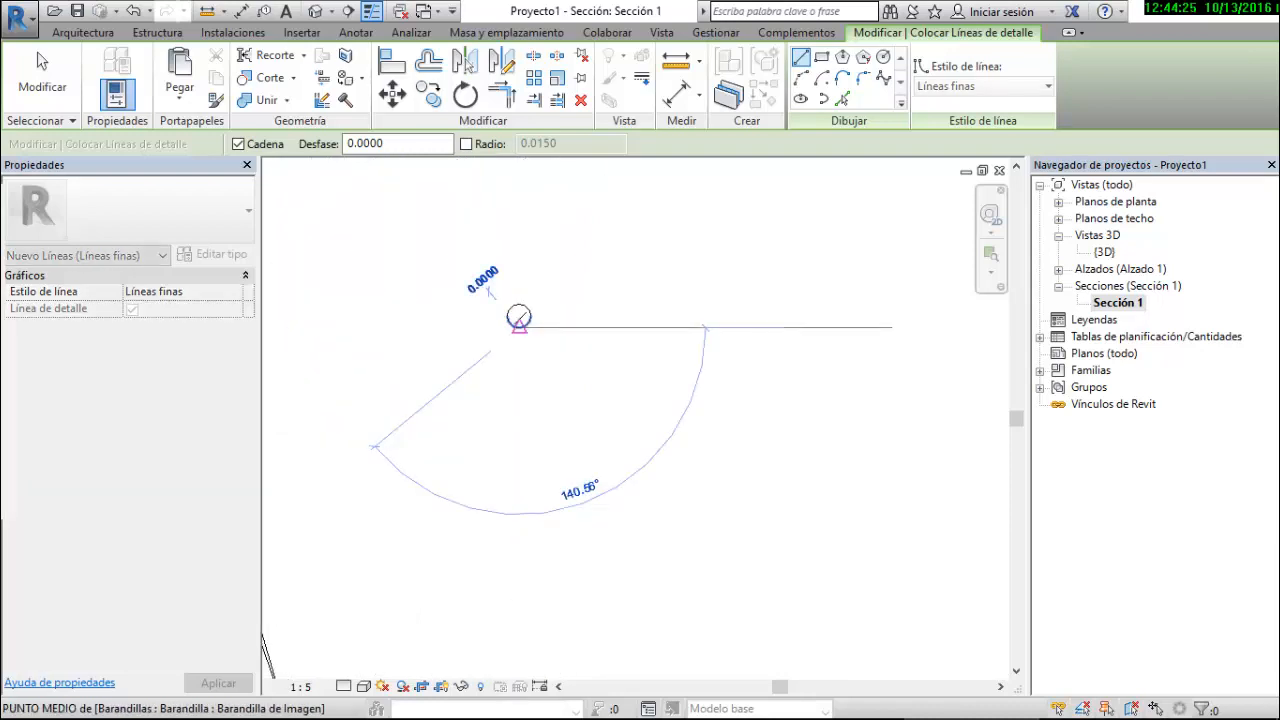
pyautogui.scroll(-1, 685, 338)
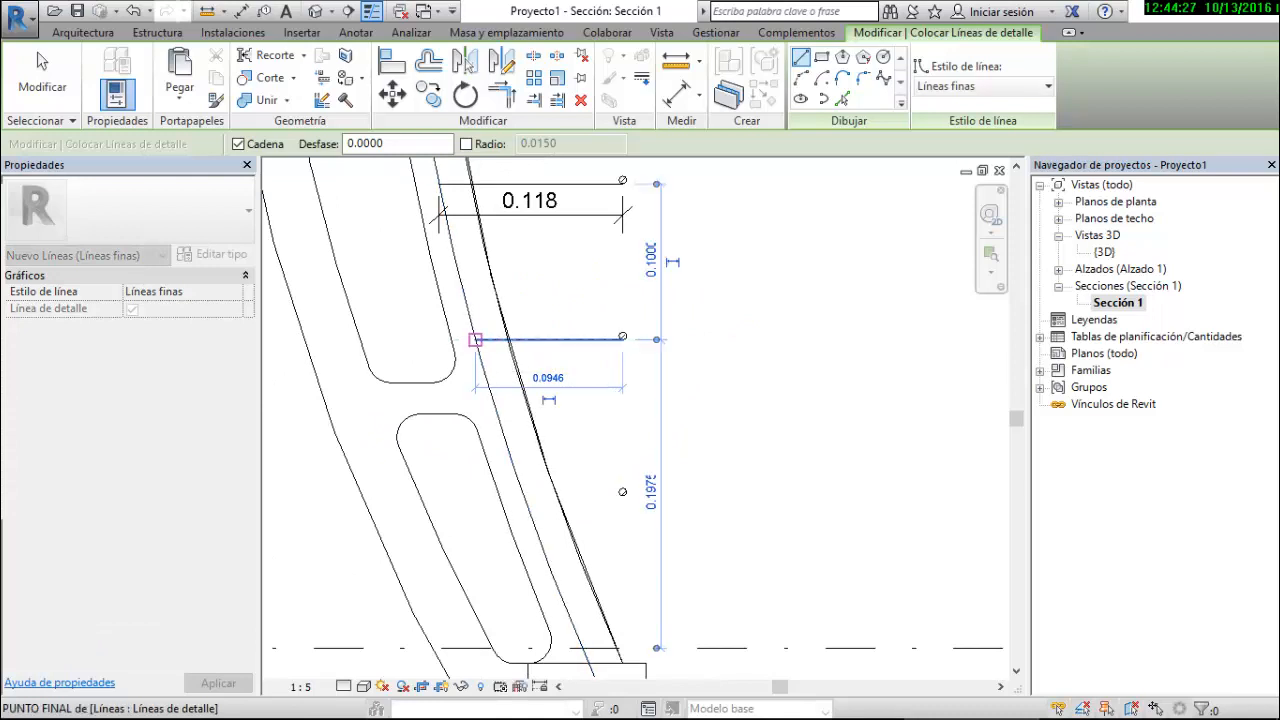
pyautogui.click(475, 337)
pyautogui.click(549, 399)
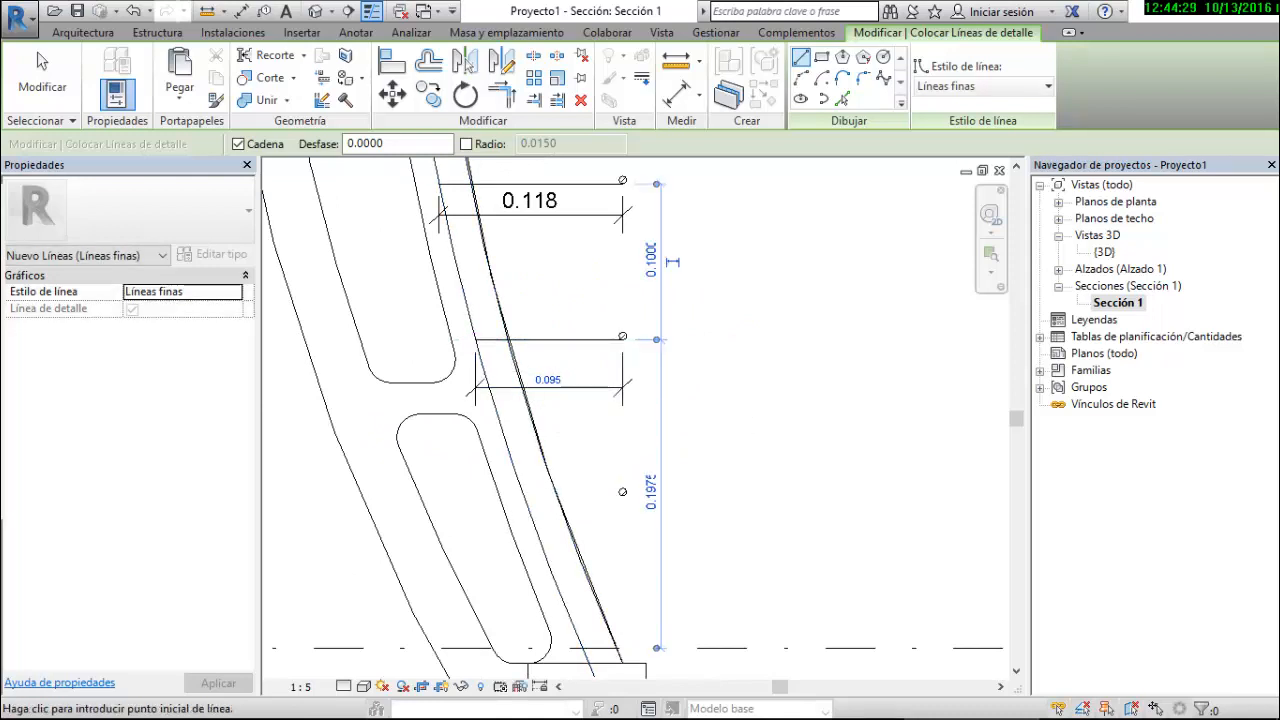
# Draw a horizontal detail line about 0.064 m long from the lowest rail circle to the offset curve and make its length dimension permanent
pyautogui.scroll(-3, 660, 325)
pyautogui.scroll(1, 627, 436)
pyautogui.scroll(2, 655, 345)
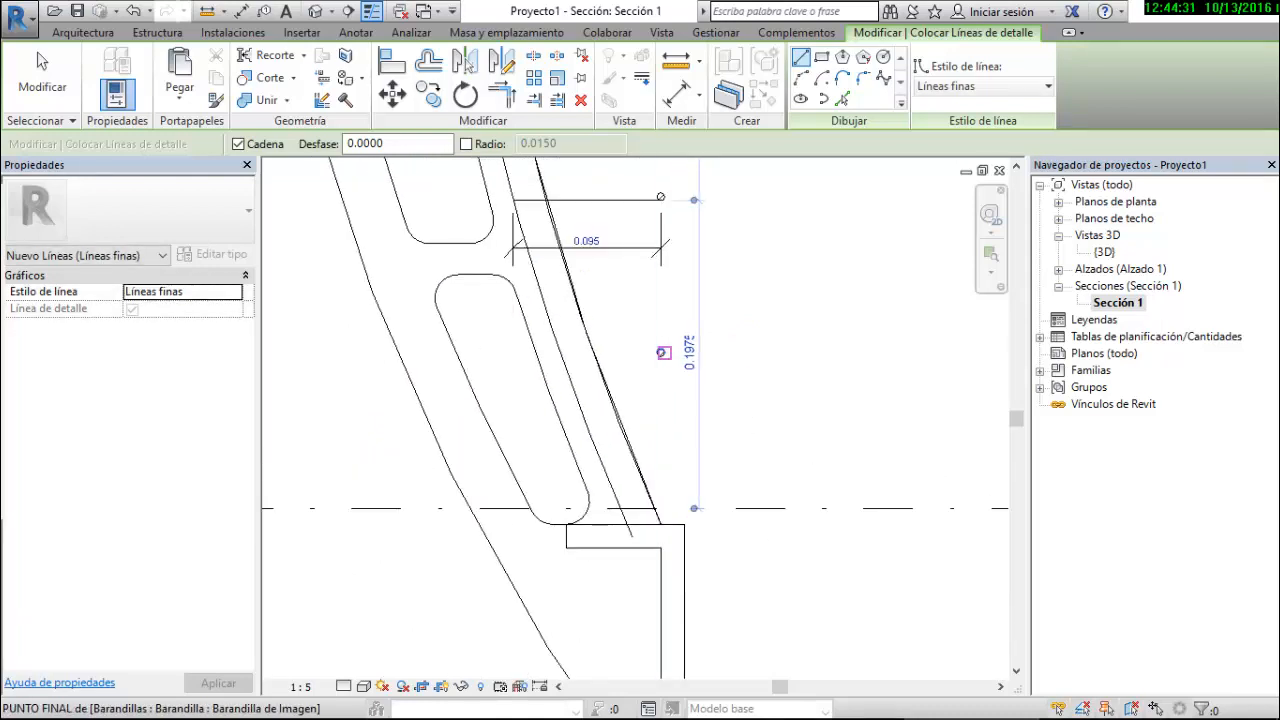
pyautogui.scroll(3, 660, 341)
pyautogui.click(661, 348)
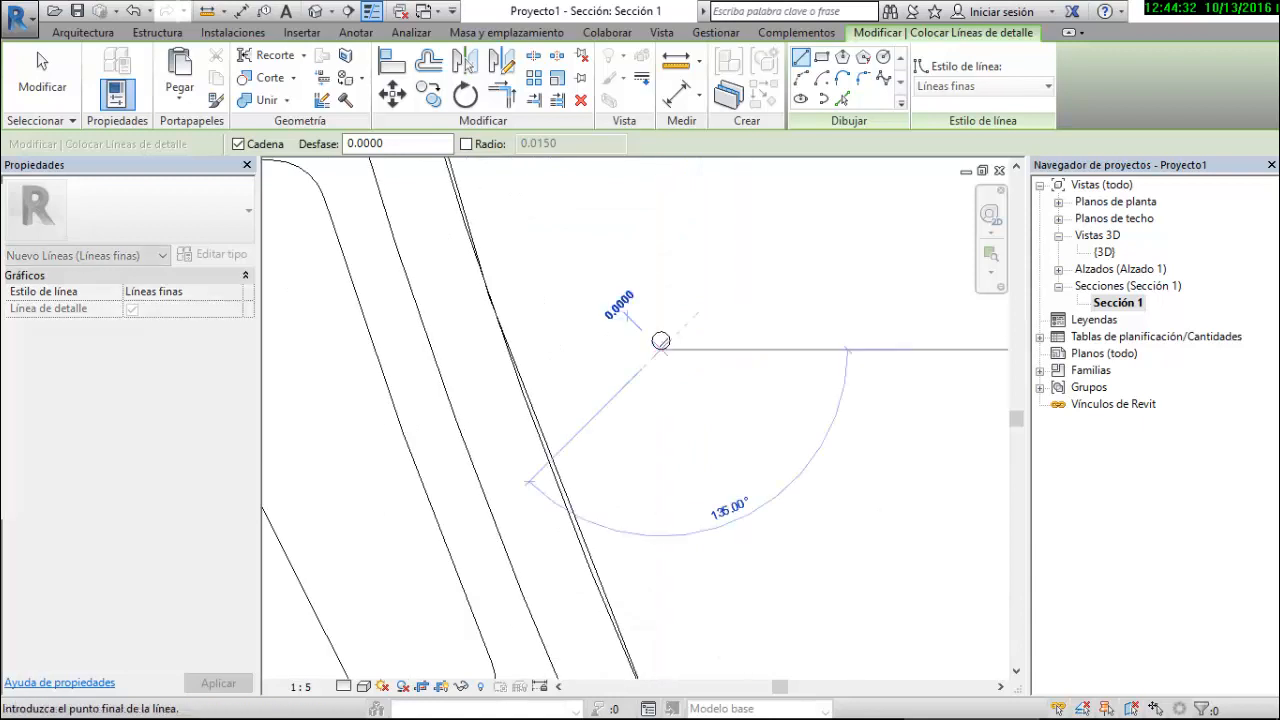
pyautogui.click(430, 349)
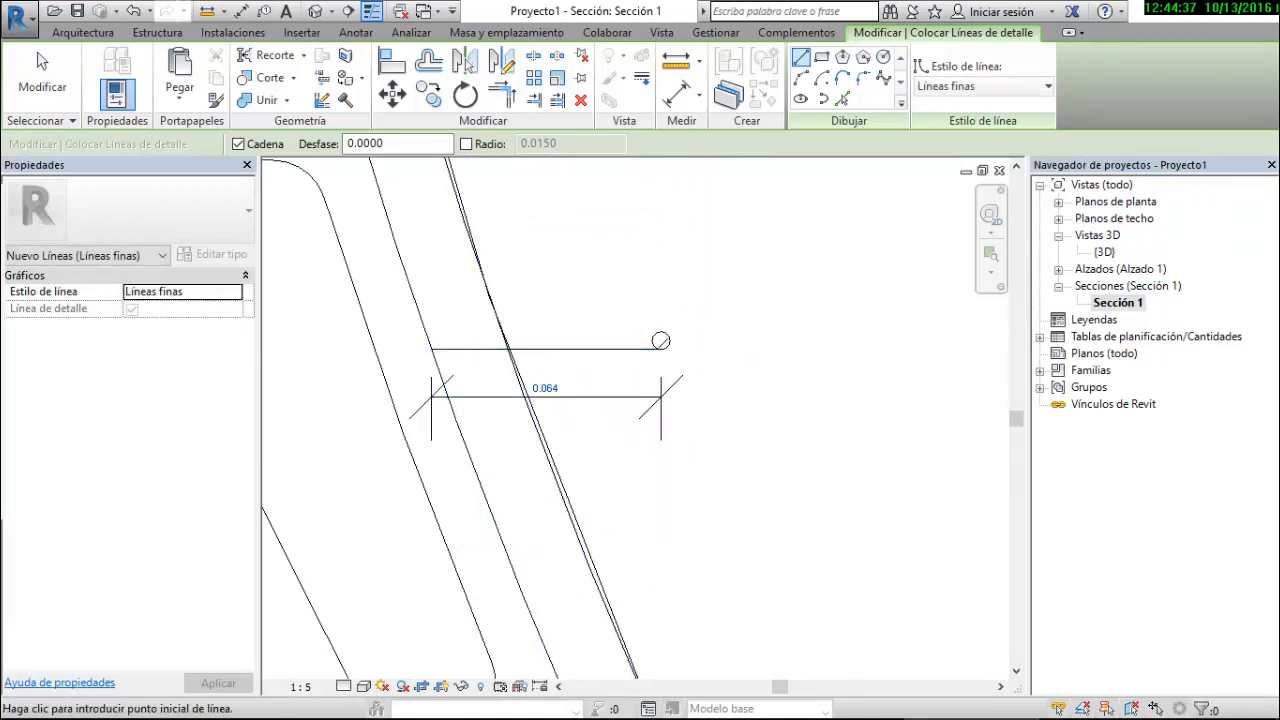
pyautogui.click(545, 410)
pyautogui.scroll(-2, 620, 437)
pyautogui.press('Escape')
pyautogui.press('Escape')
# Open the non-continuous rail structure of the Barandilla de Imagen railing type, keeping the dimensions in Sección 1 visible beside it
pyautogui.scroll(-5, 624, 423)
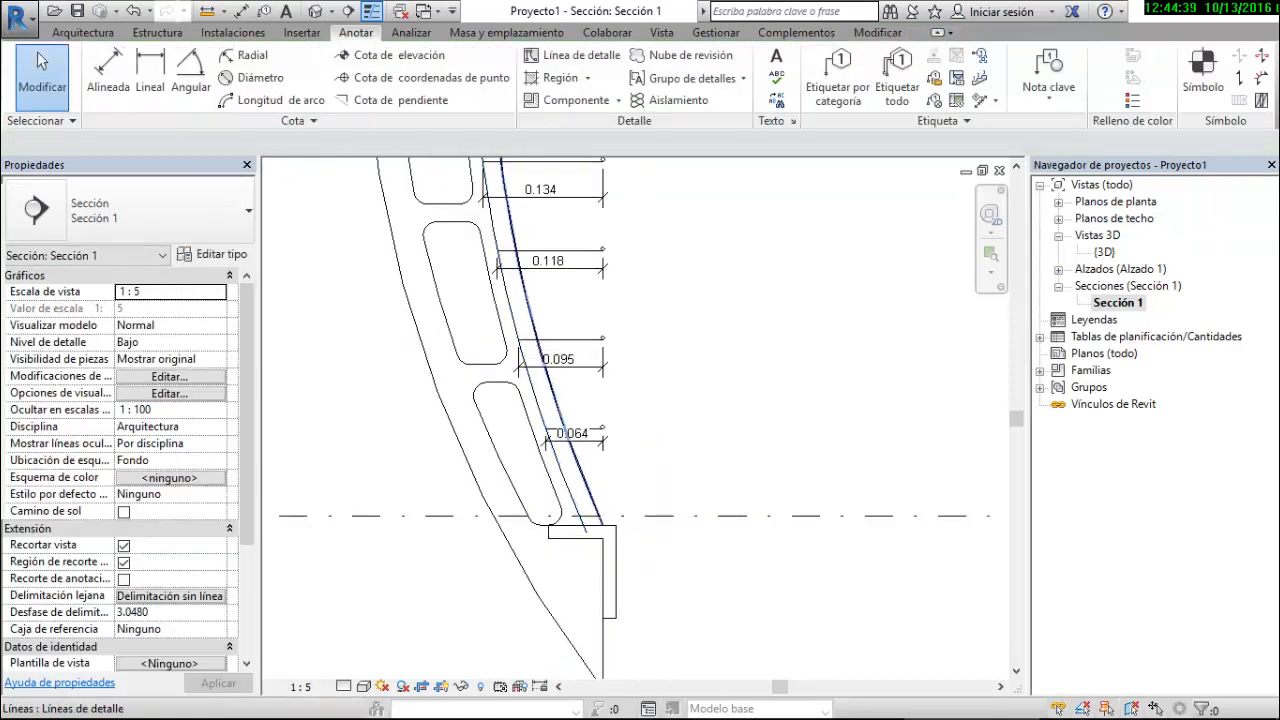
pyautogui.scroll(-3, 578, 427)
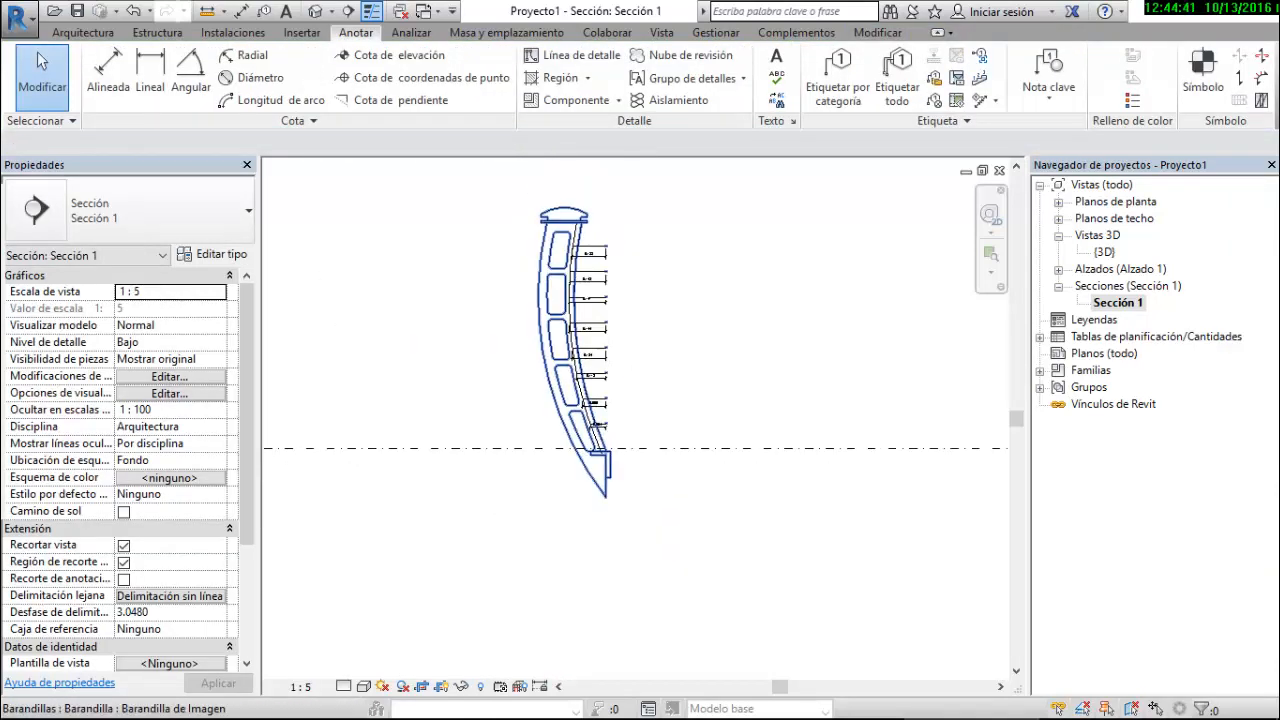
pyautogui.scroll(2, 568, 200)
pyautogui.scroll(2, 621, 314)
pyautogui.scroll(1, 620, 318)
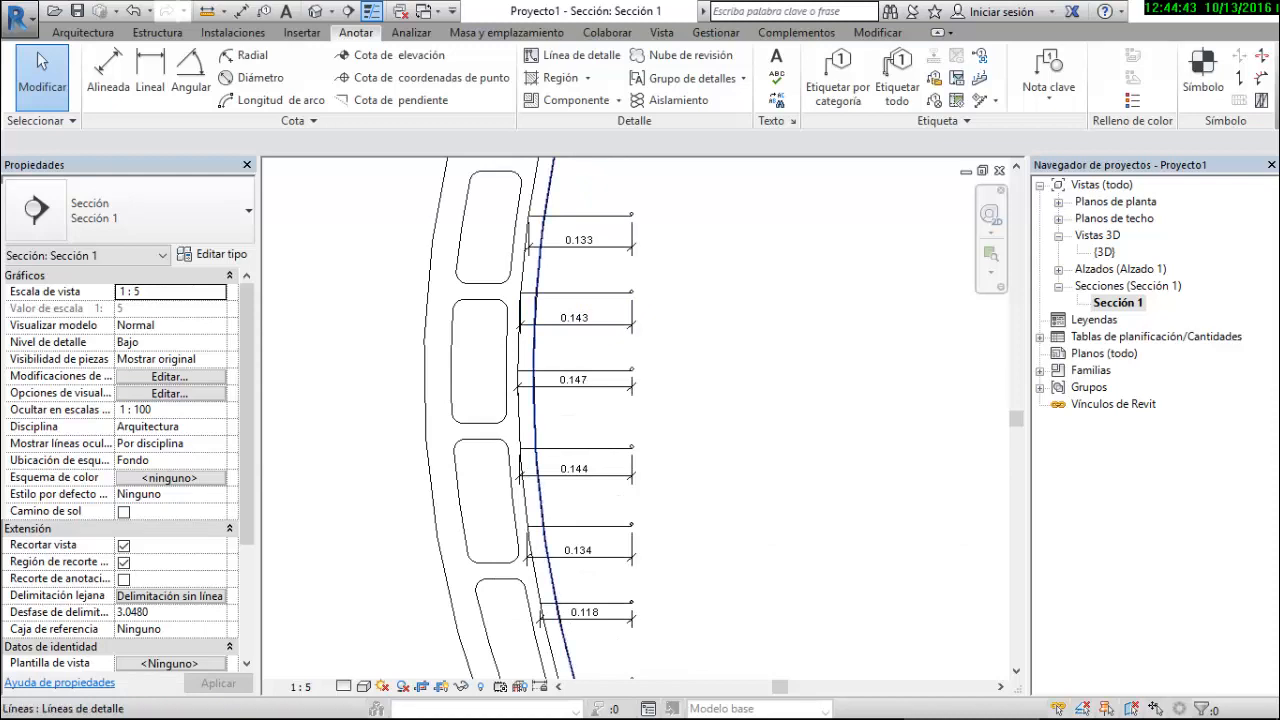
pyautogui.click(535, 330)
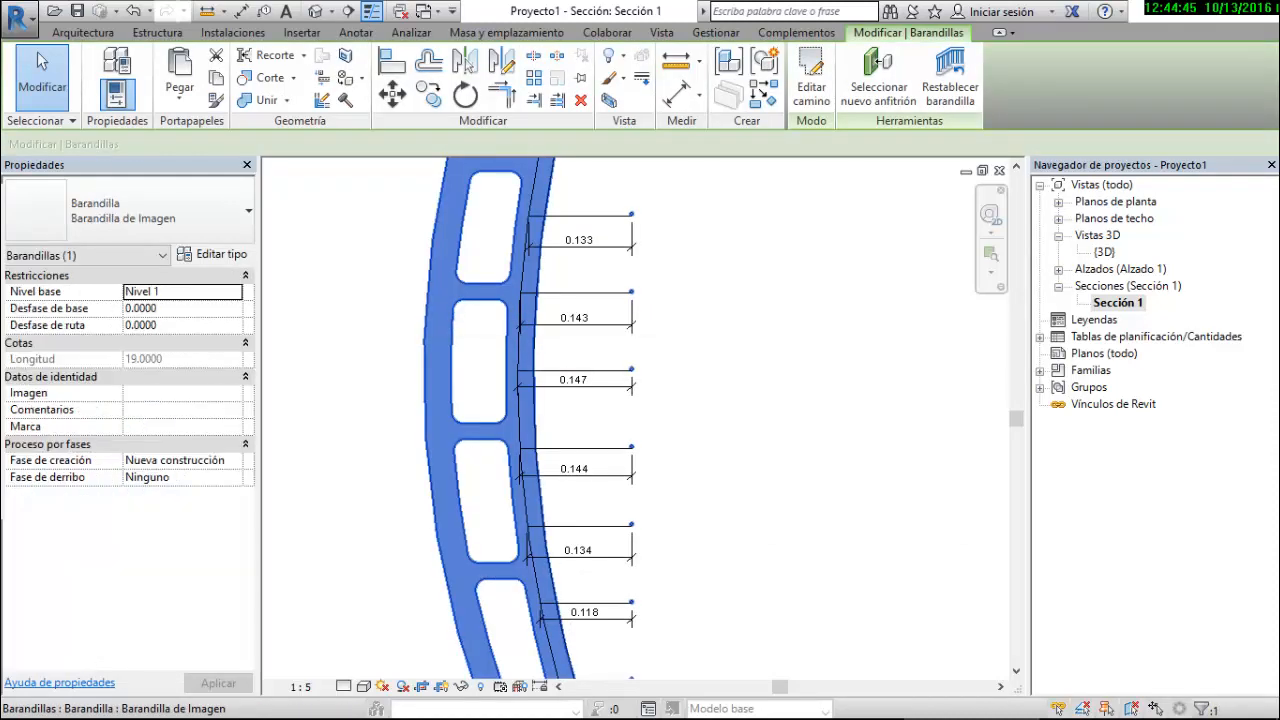
pyautogui.click(212, 254)
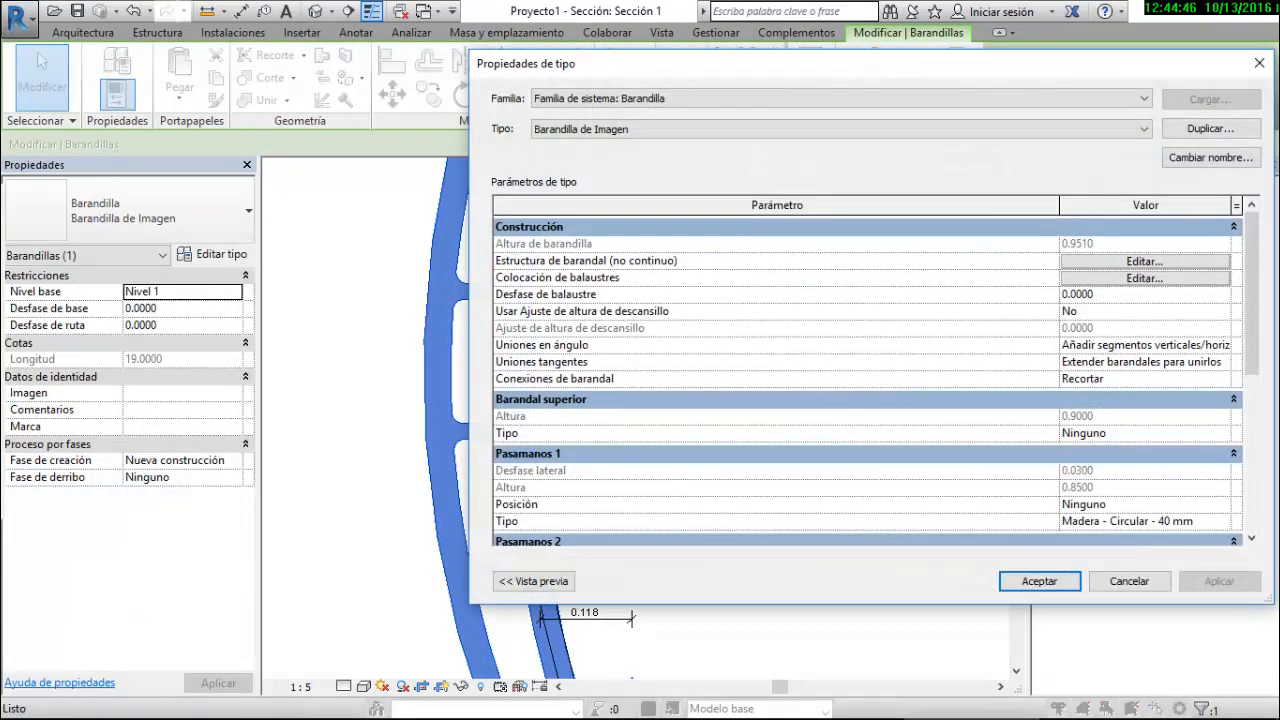
pyautogui.moveTo(908, 63); pyautogui.dragTo(850, 54)
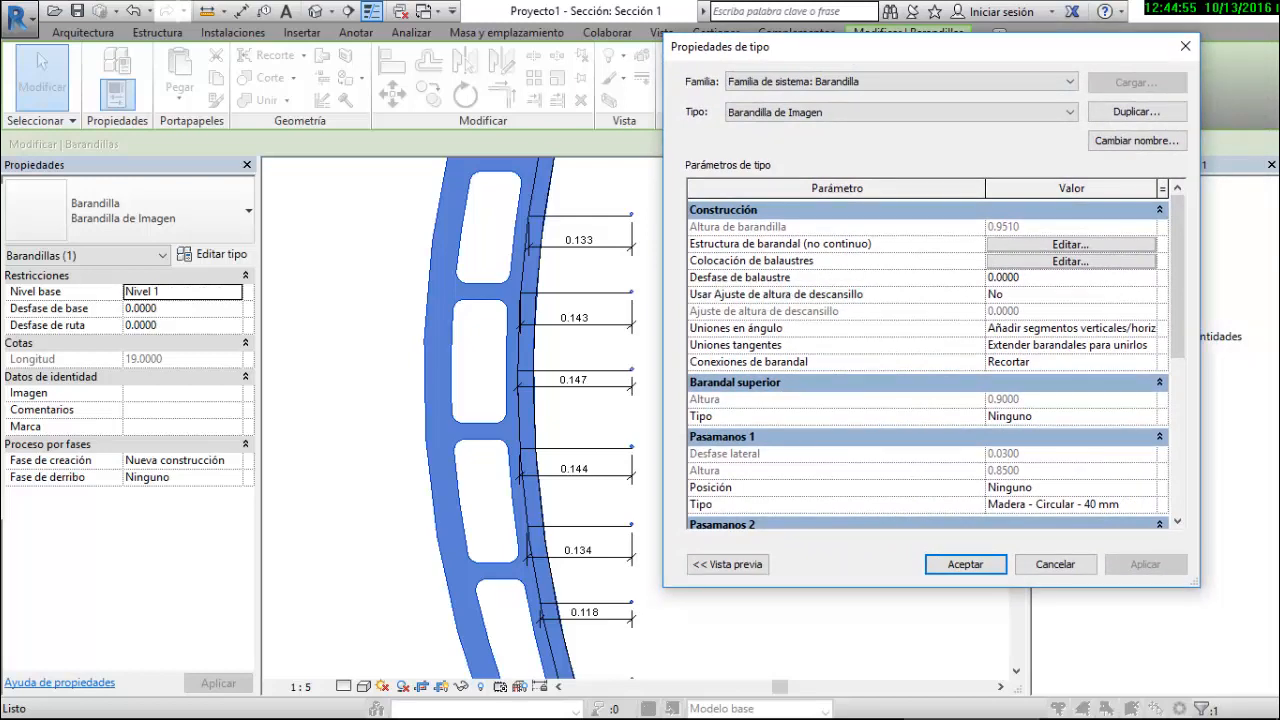
pyautogui.click(1070, 244)
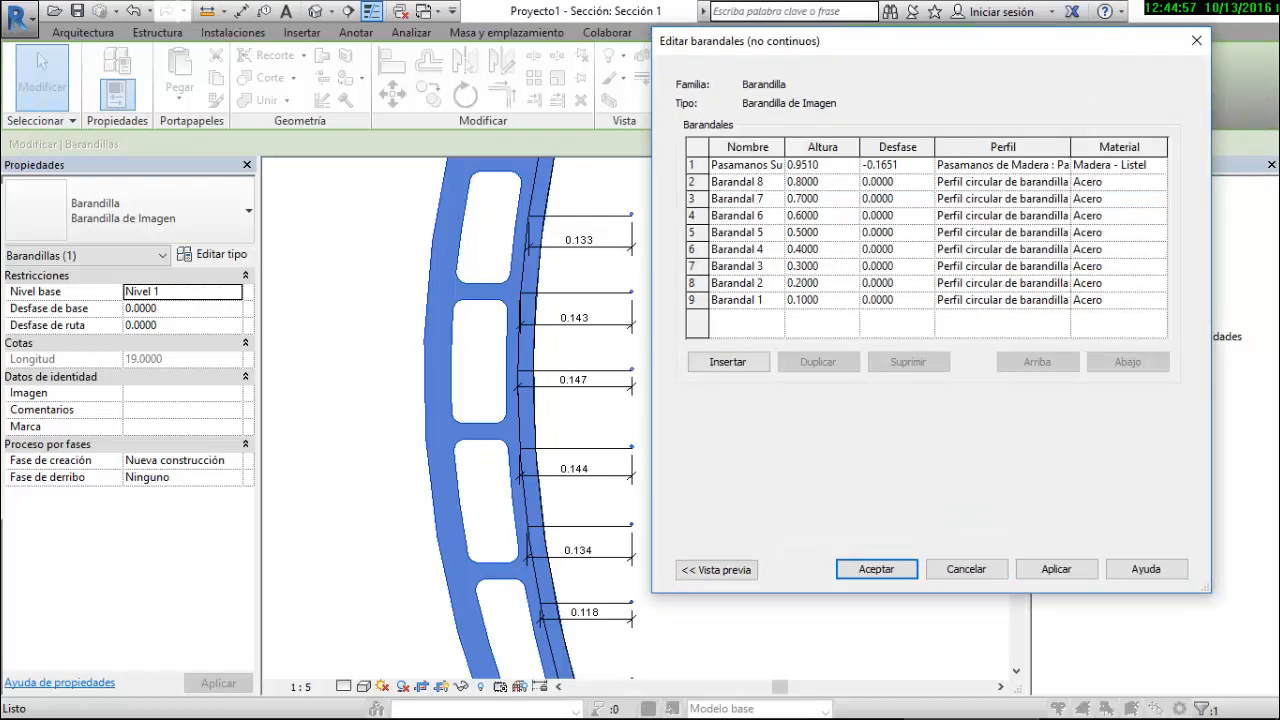
pyautogui.moveTo(864, 39); pyautogui.dragTo(884, 39)
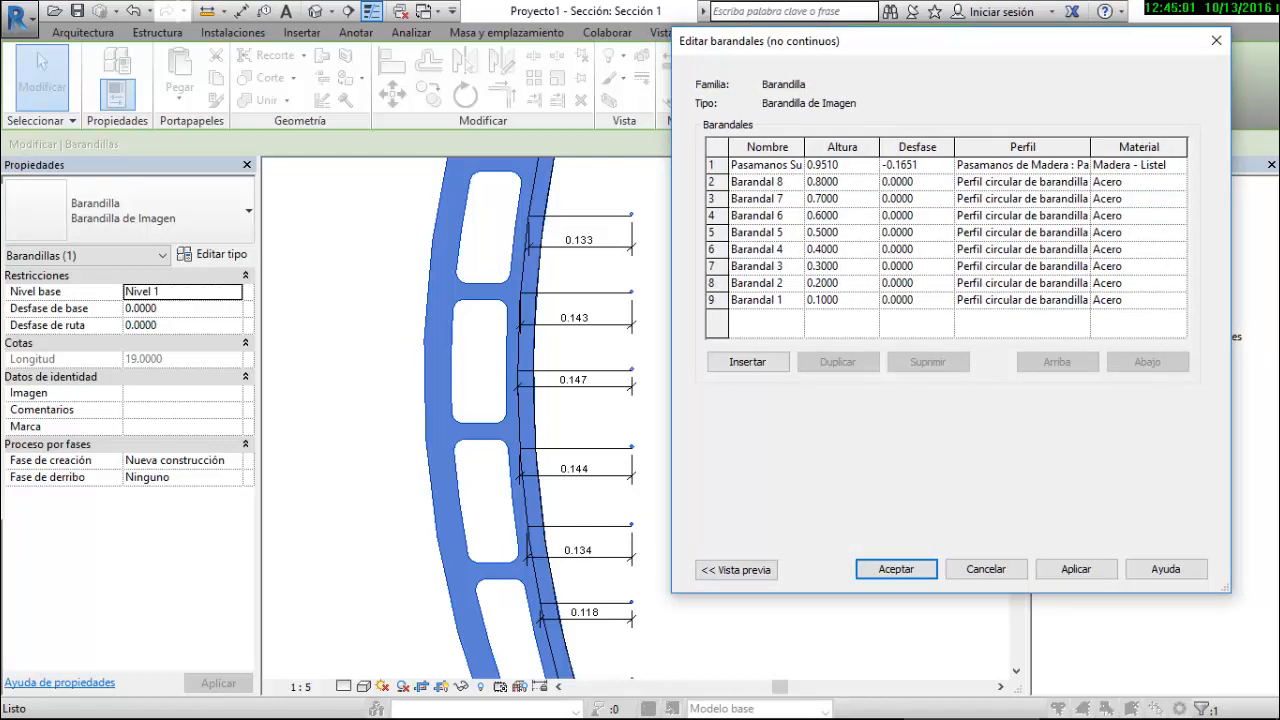
# Set the offset of Barandal 8 to -0.133 and of Barandal 7 to -0.143
pyautogui.click(897, 181)
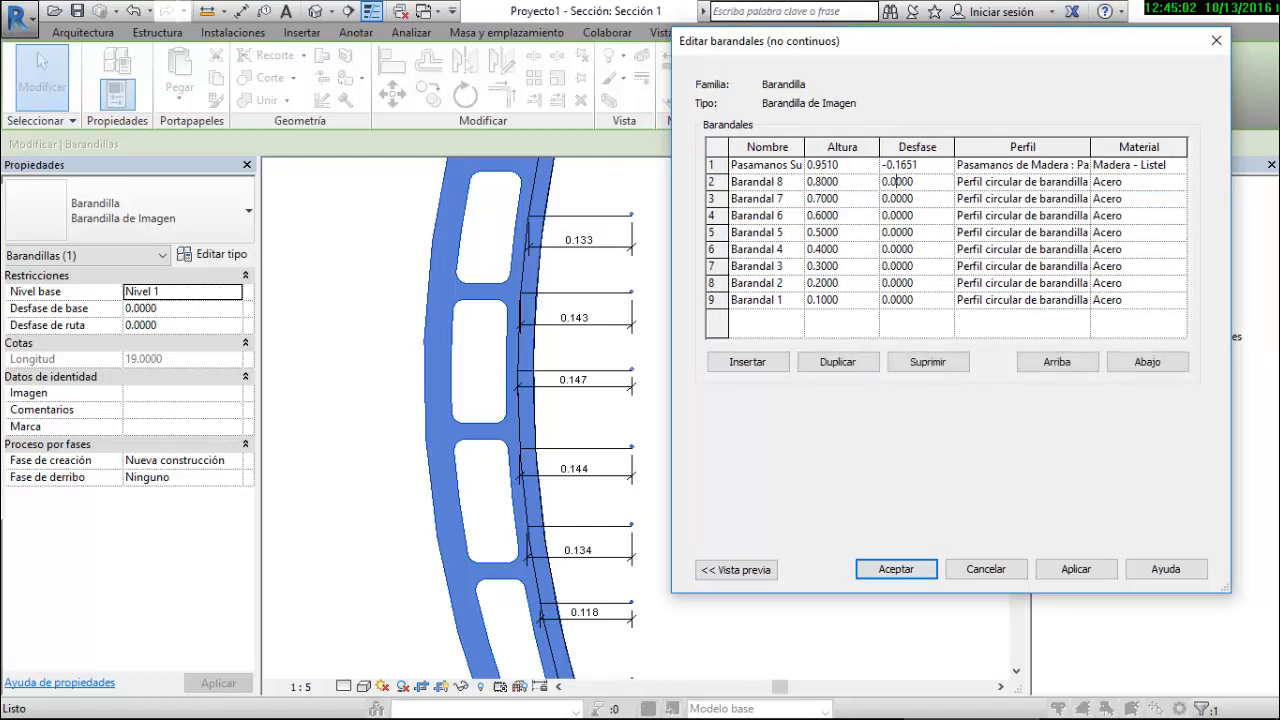
pyautogui.doubleClick(897, 181)
pyautogui.write('-0.133')
pyautogui.doubleClick(897, 198)
pyautogui.write('-0.143')
pyautogui.press('Down')
# Set the offset of Barandal 6 to -0.147
pyautogui.write('-0.14')
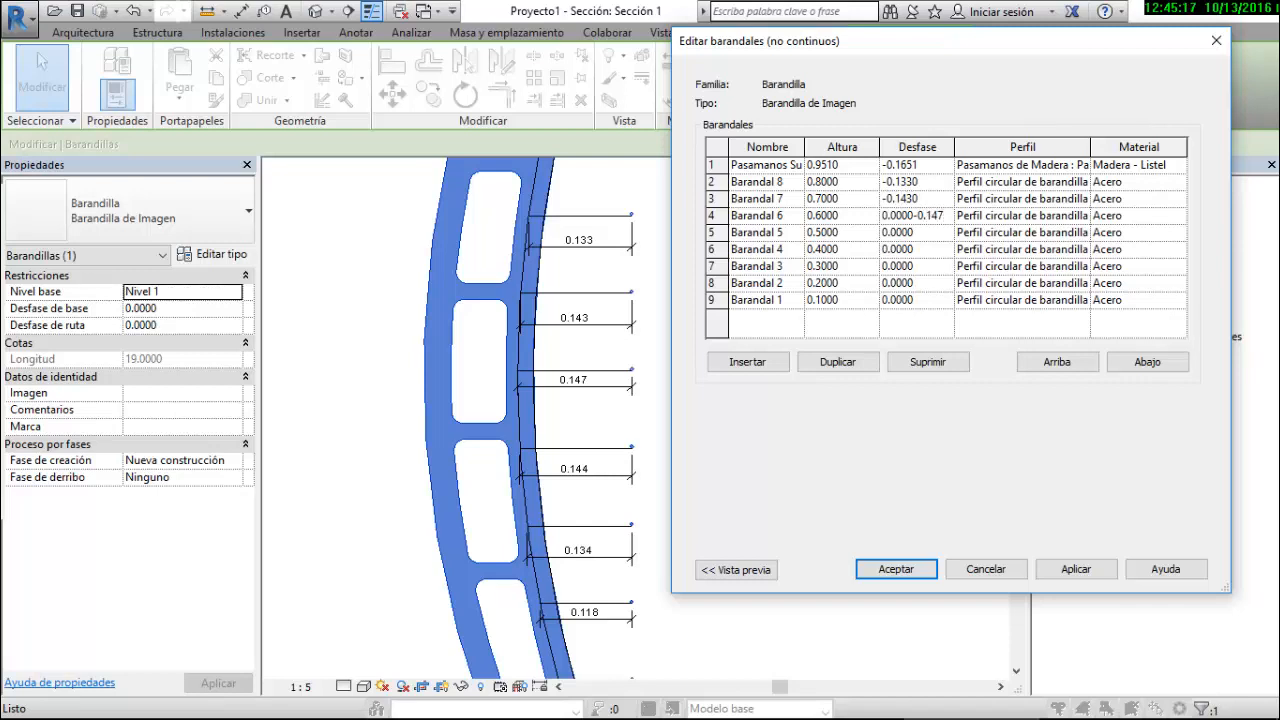
pyautogui.press('BackSpace')
pyautogui.press('BackSpace')
pyautogui.press('BackSpace')
pyautogui.press('BackSpace')
pyautogui.press('BackSpace')
pyautogui.press('BackSpace')
pyautogui.press('BackSpace')
pyautogui.press('BackSpace')
pyautogui.press('BackSpace')
pyautogui.write('-0.147')
pyautogui.press('Down')
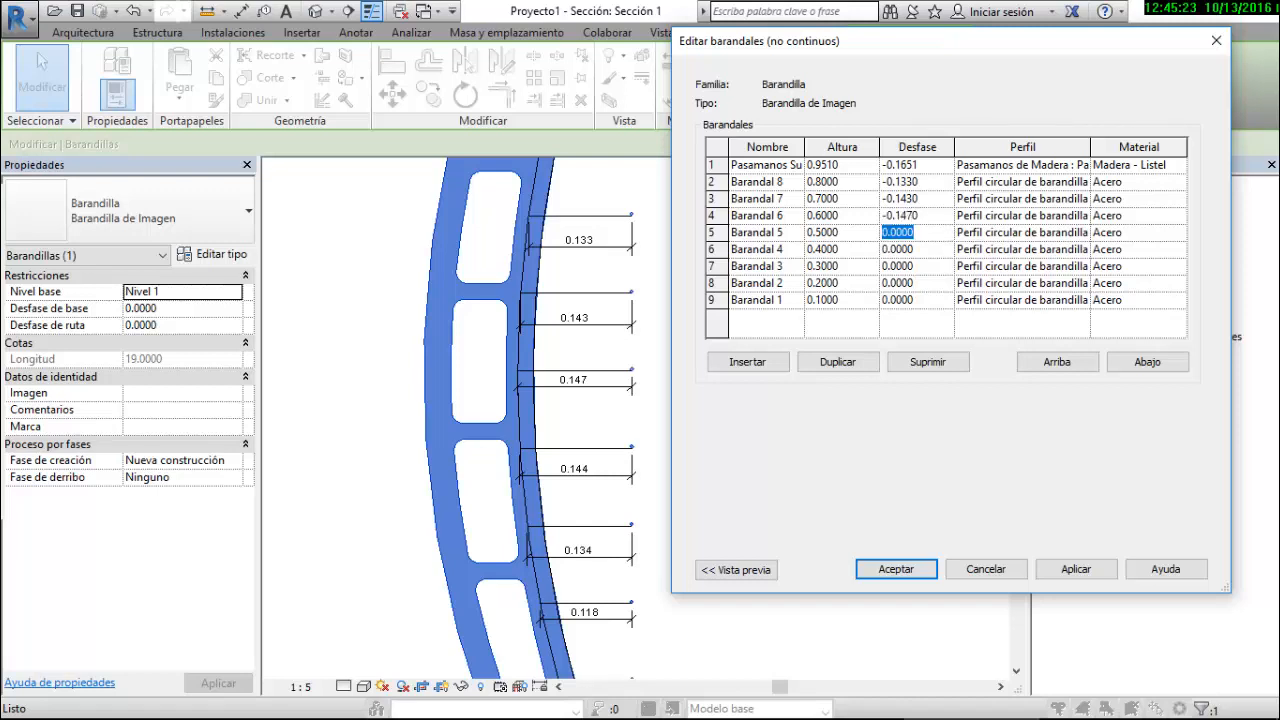
# Set the offsets of Barandal 5, 4 and 3 to -0.144, -0.134 and -0.118, and apply them to the railing type
pyautogui.write('-0.144')
pyautogui.press('Down')
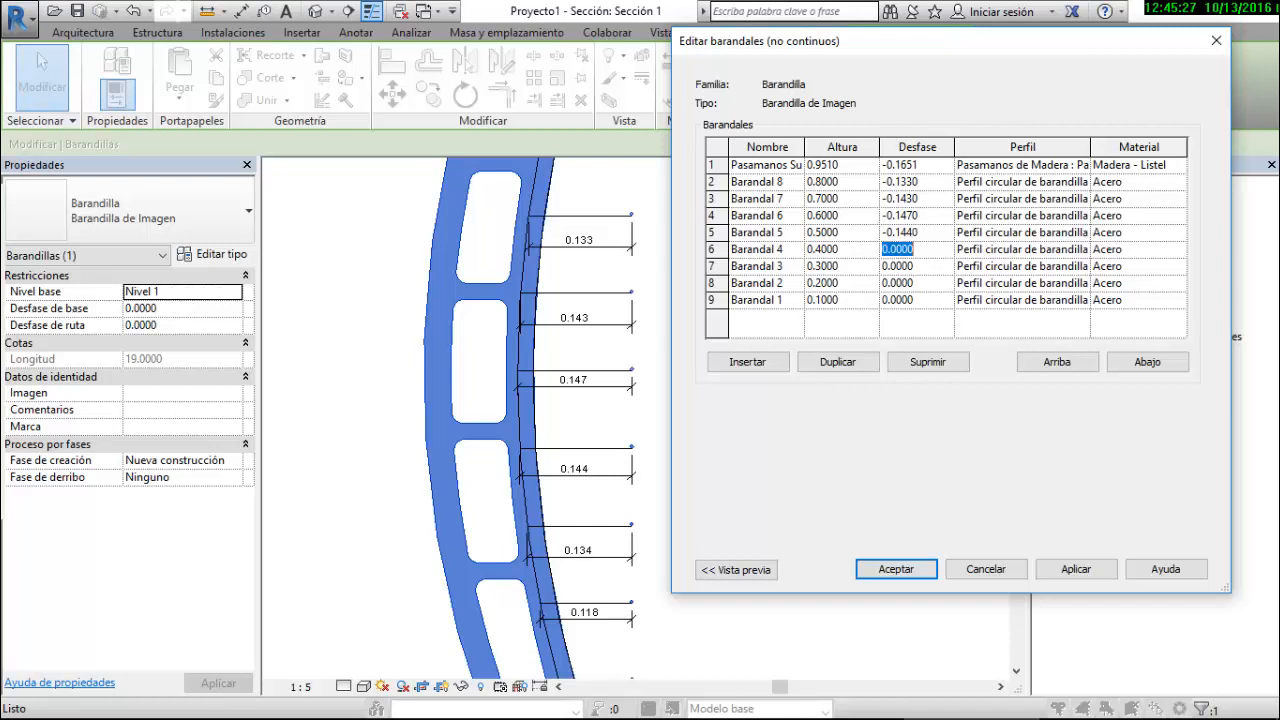
pyautogui.write('-0.134')
pyautogui.press('Down')
pyautogui.write('0.118')
pyautogui.press('Down')
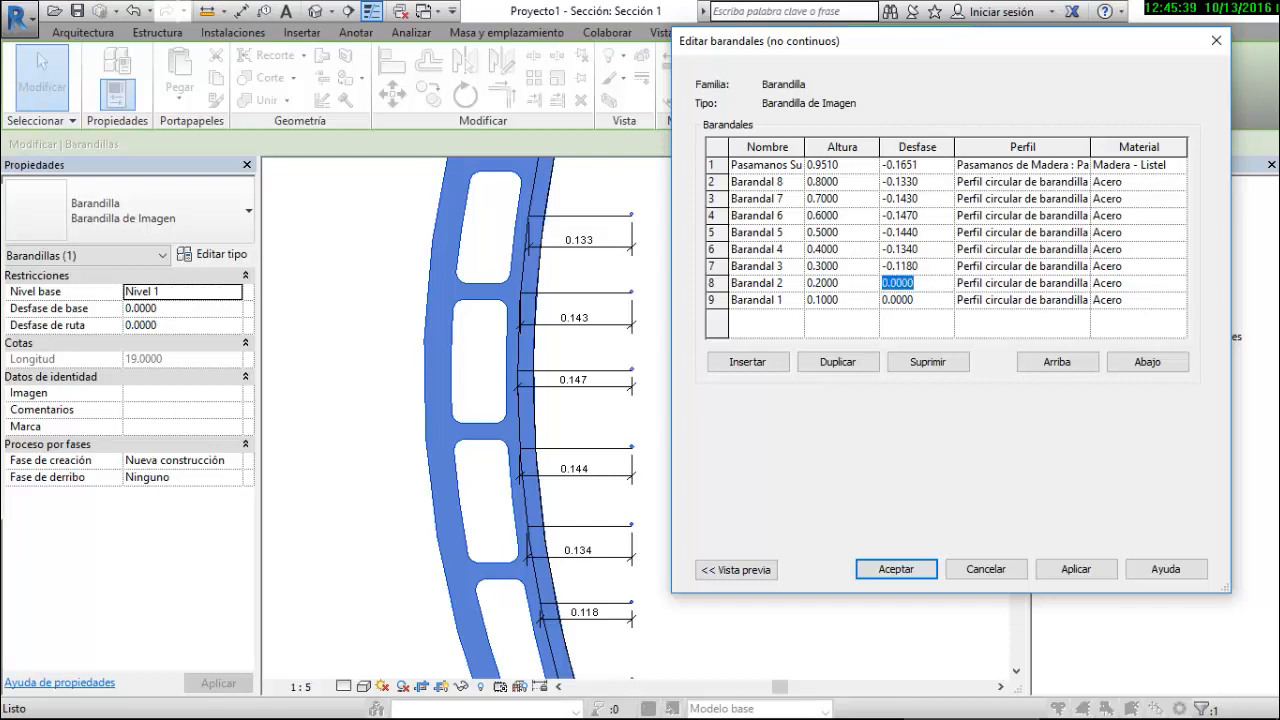
pyautogui.click(1076, 569)
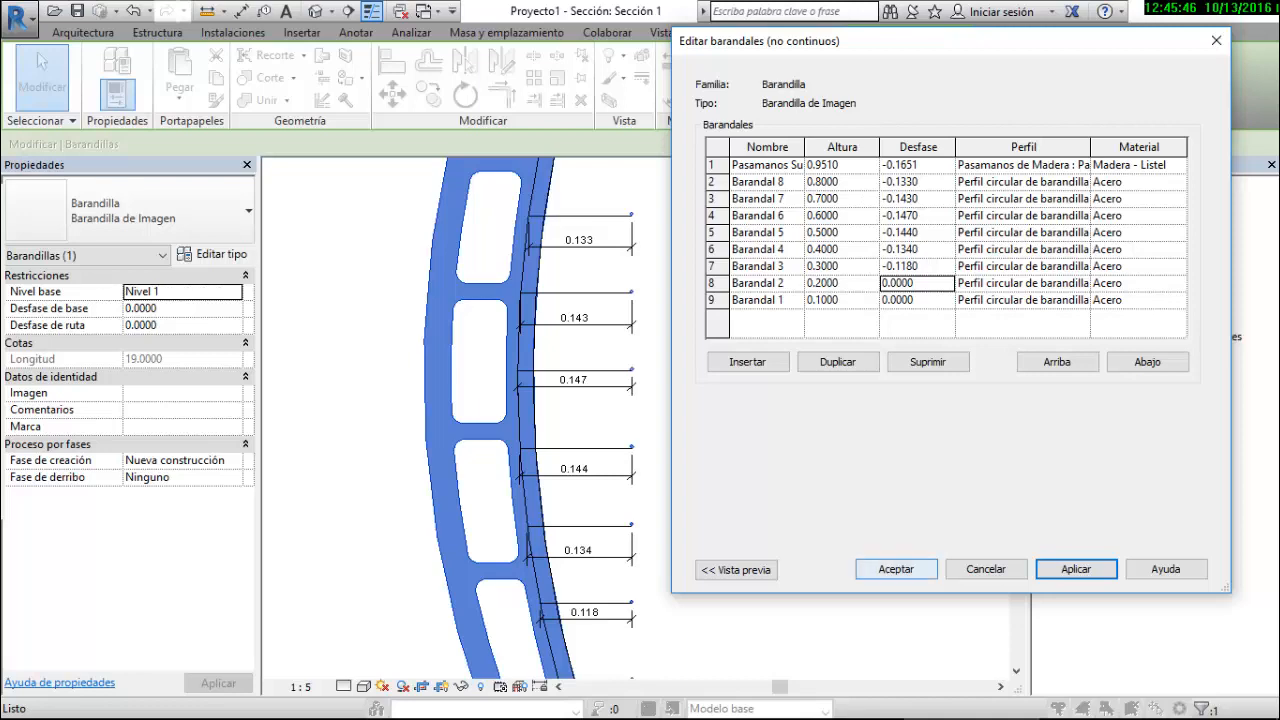
pyautogui.click(896, 569)
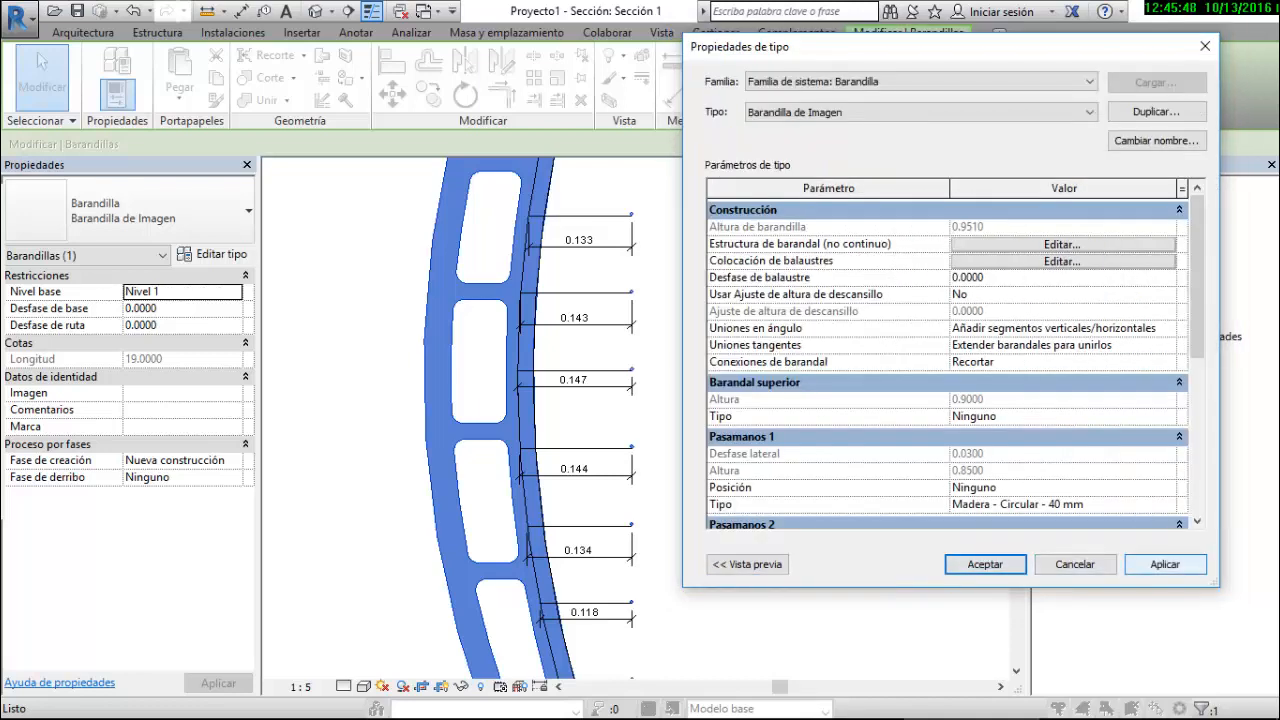
pyautogui.click(985, 564)
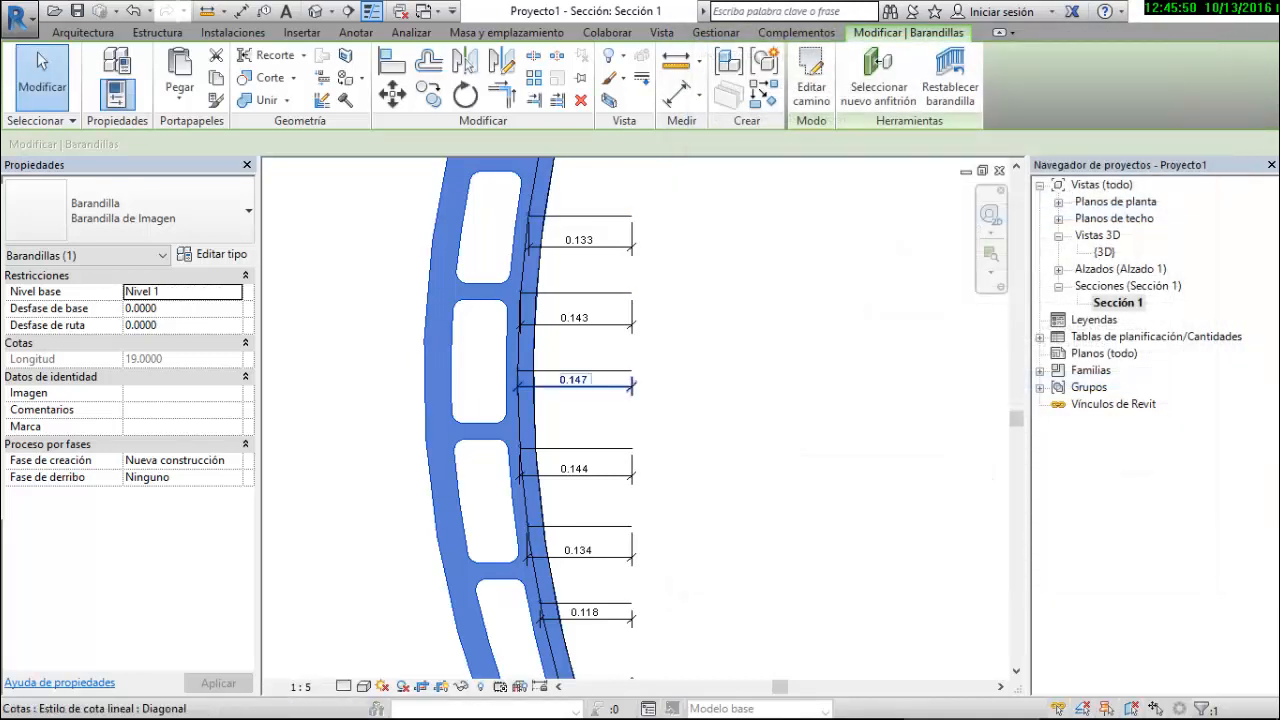
# Set the offset of Barandal 2 to -0.095 and of Barandal 1 to match its 0.064 dimension, applying both to the railing type
pyautogui.scroll(2, 552, 387)
pyautogui.scroll(-4, 632, 251)
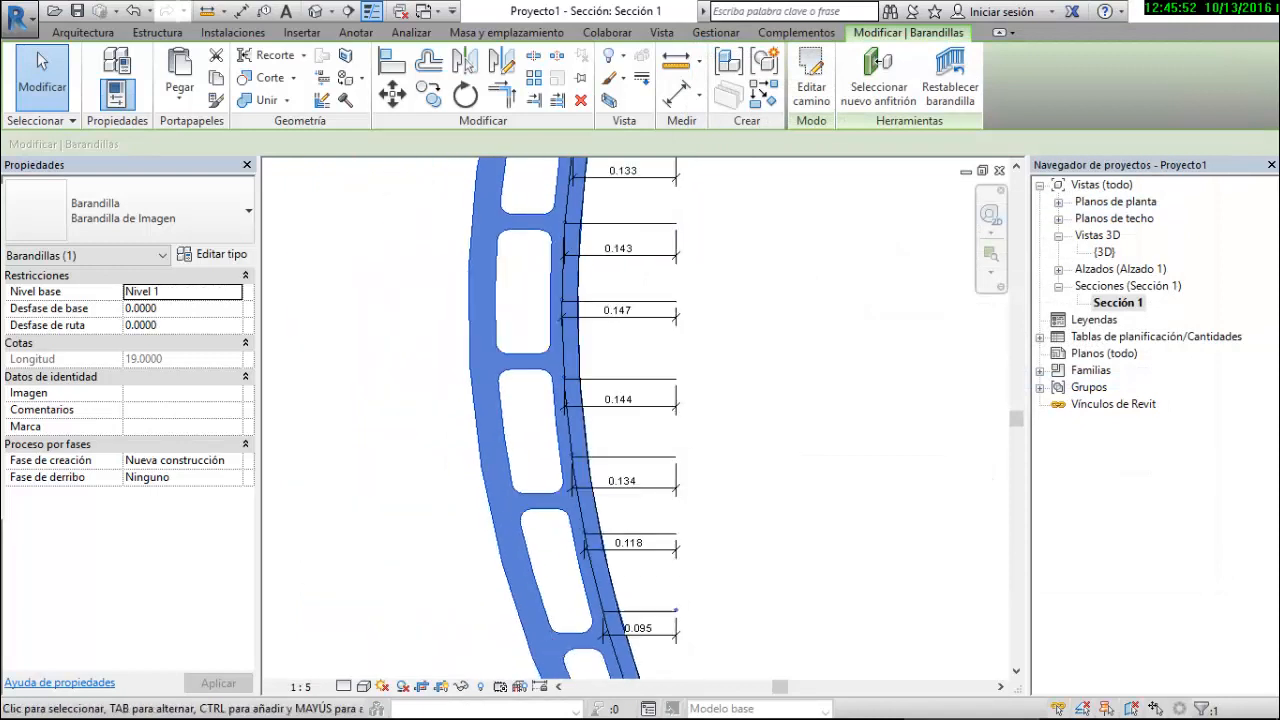
pyautogui.scroll(-2, 590, 258)
pyautogui.scroll(4, 848, 468)
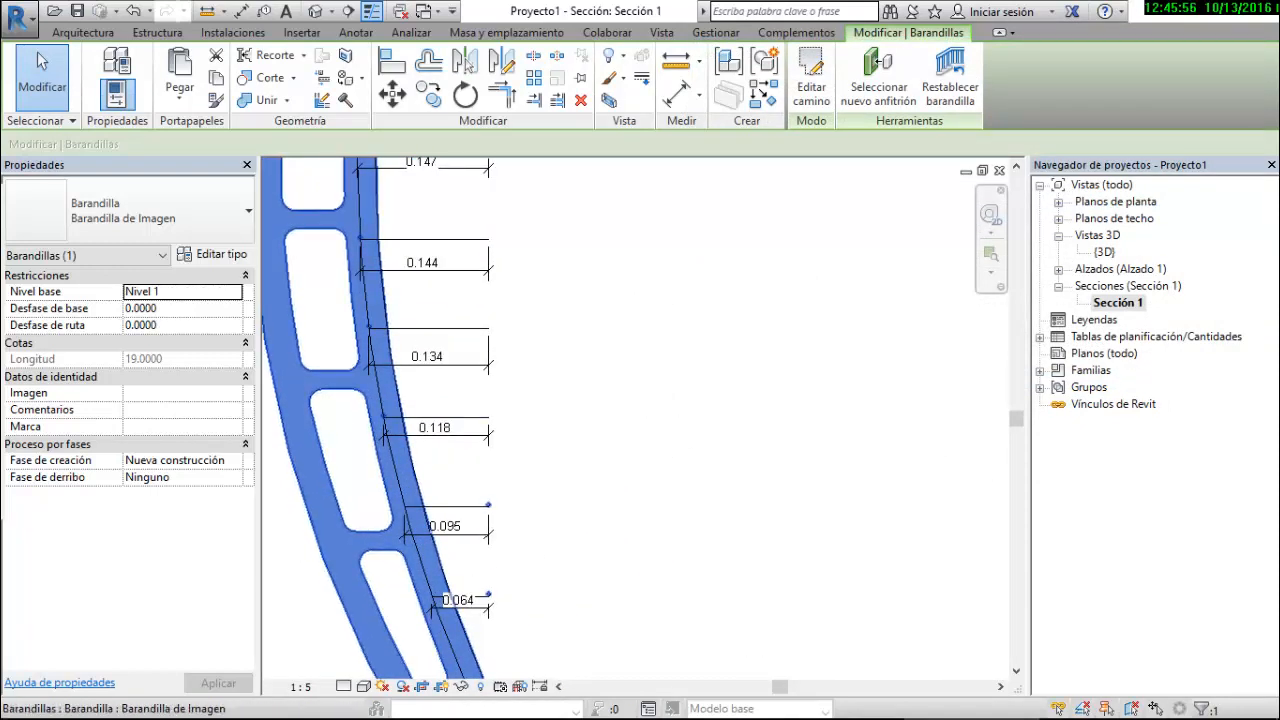
pyautogui.click(213, 254)
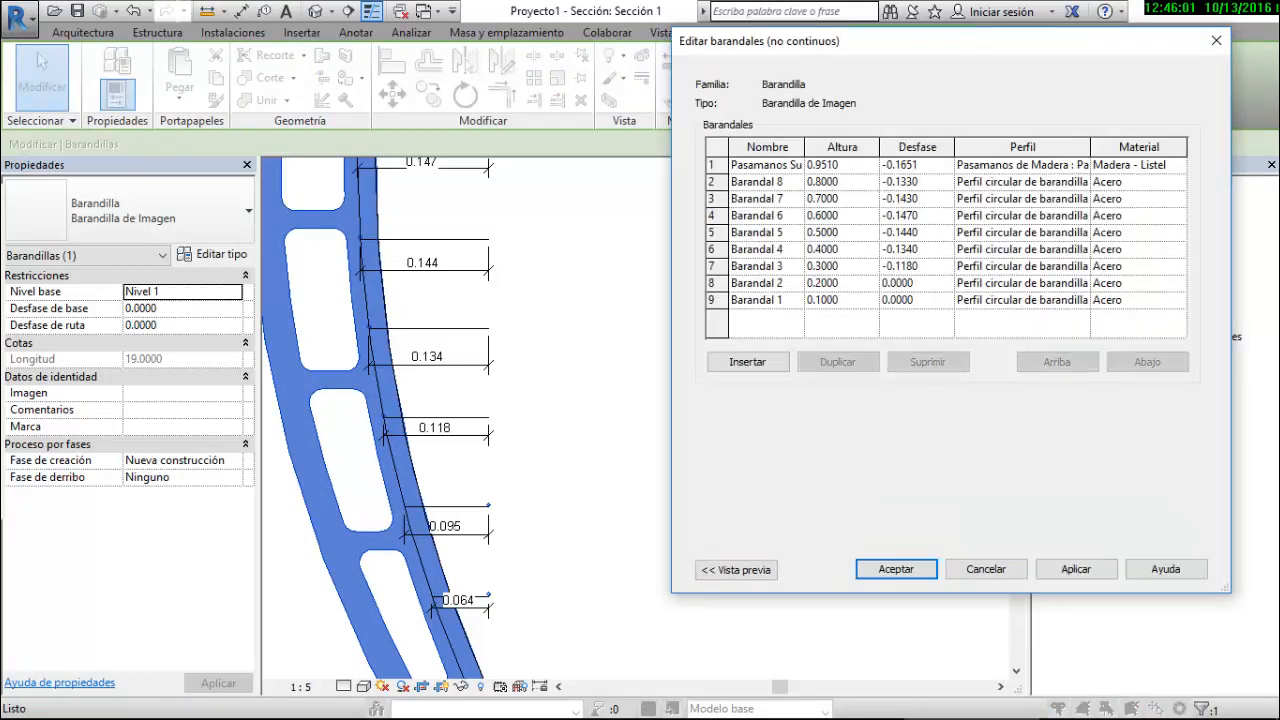
pyautogui.click(916, 283)
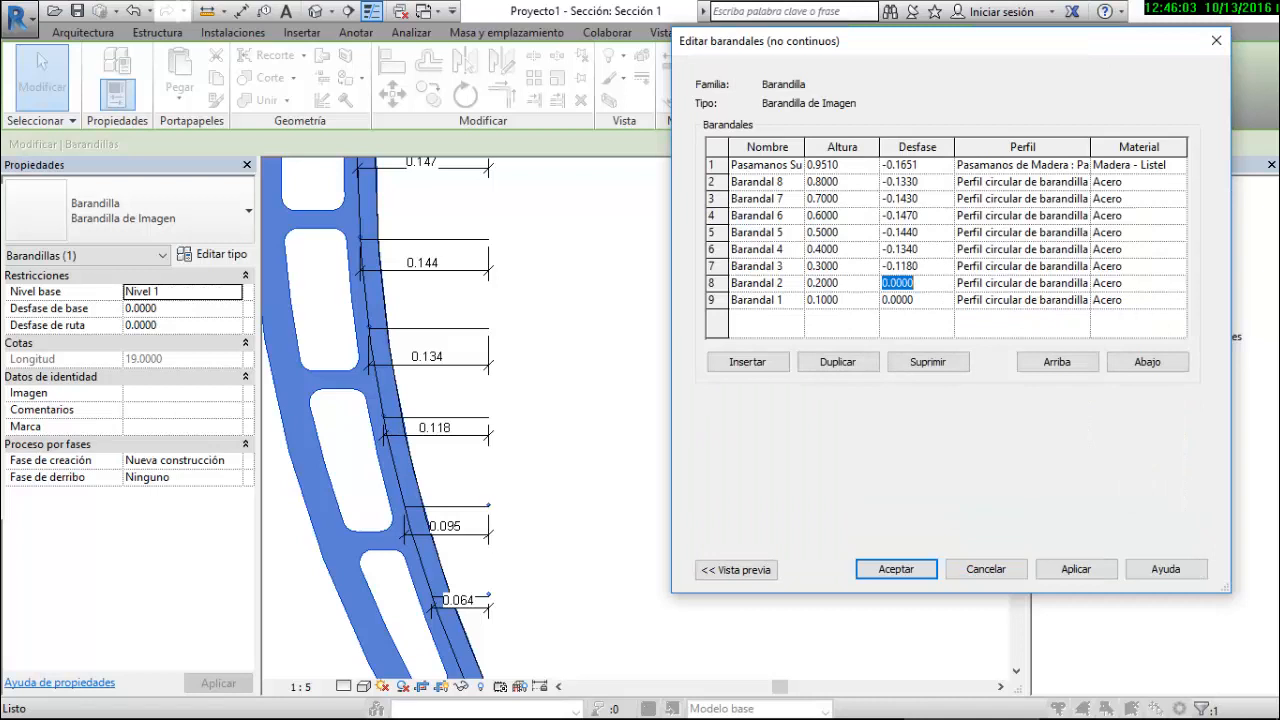
pyautogui.write('-0.')
pyautogui.click(916, 300)
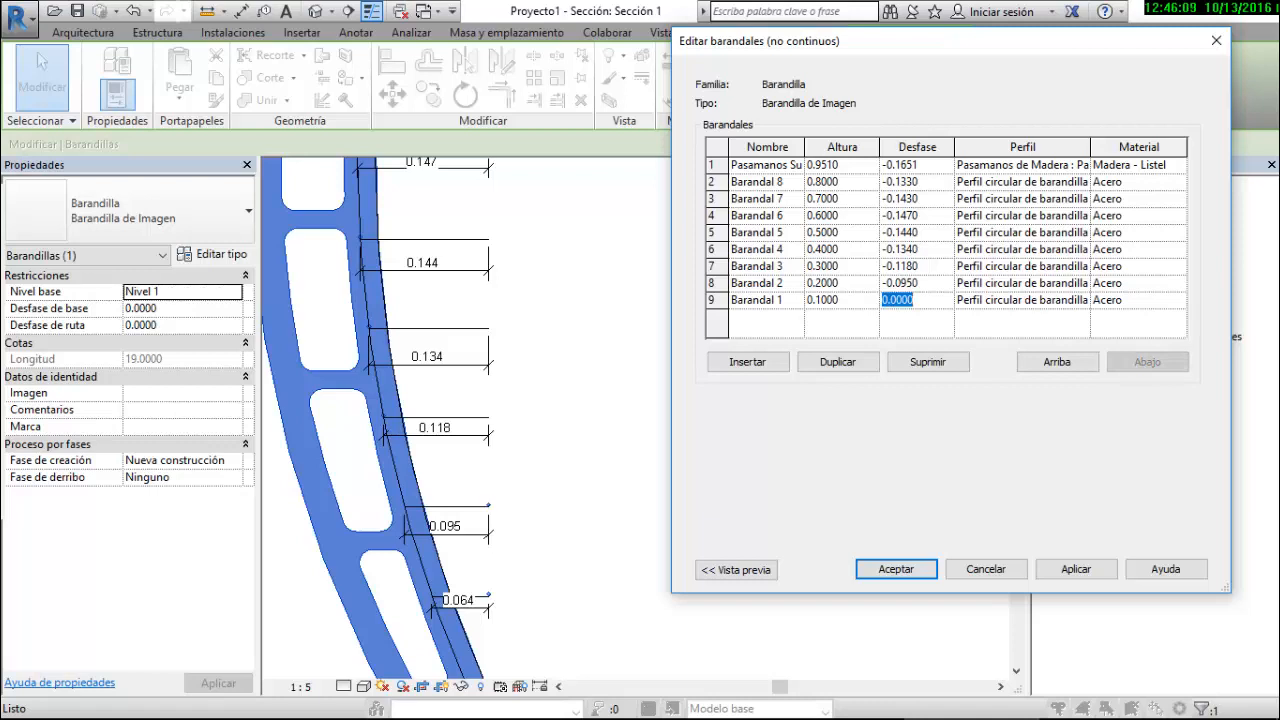
pyautogui.write('-0.')
pyautogui.click(1076, 569)
pyautogui.click(896, 569)
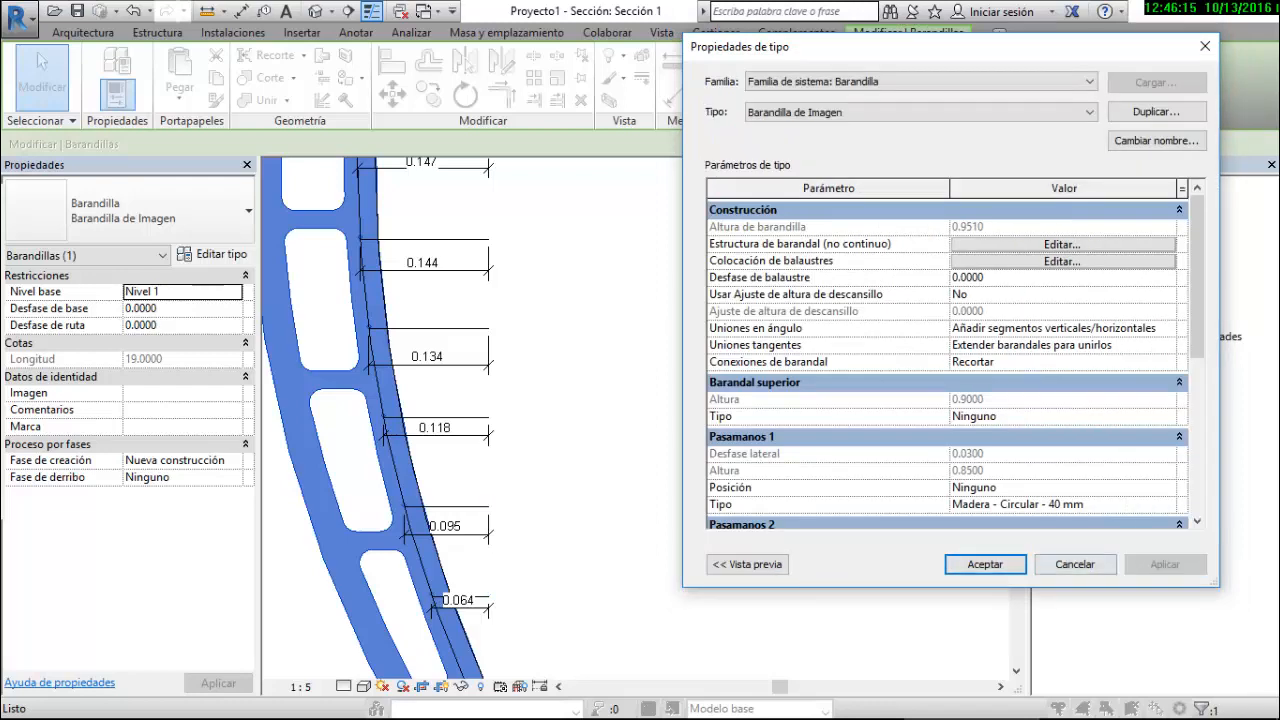
pyautogui.click(985, 564)
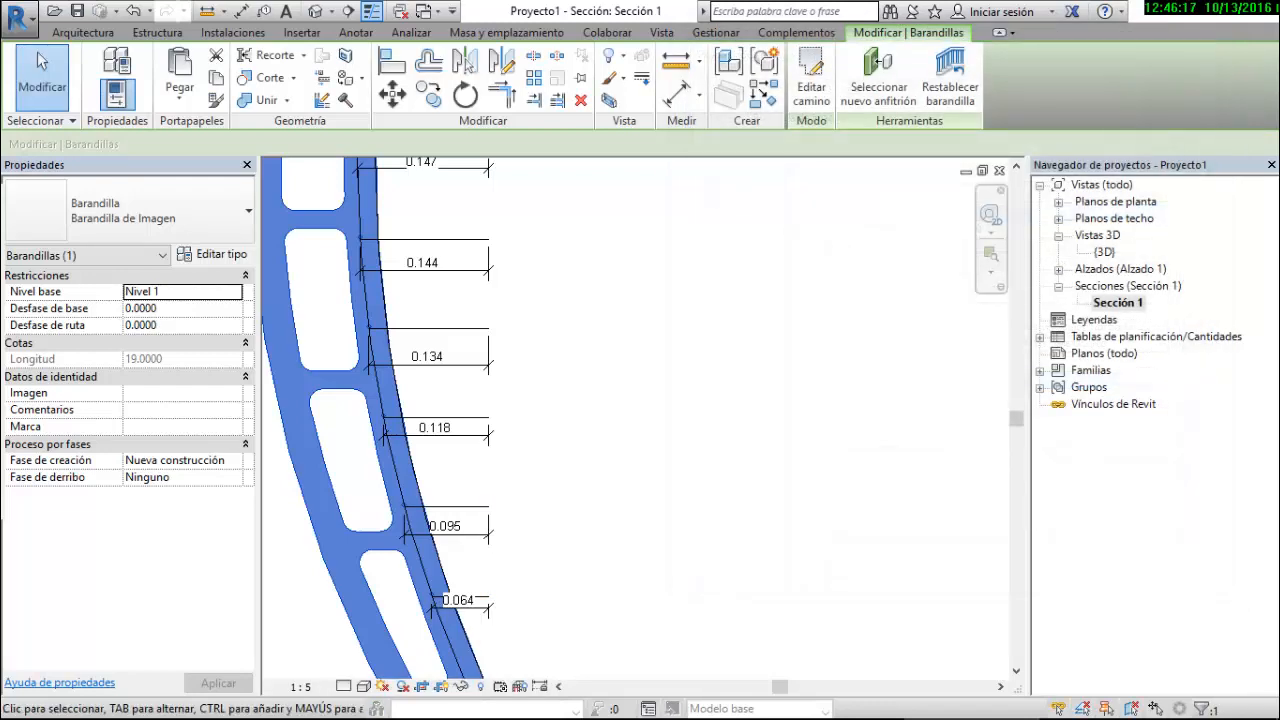
pyautogui.scroll(-2, 580, 430)
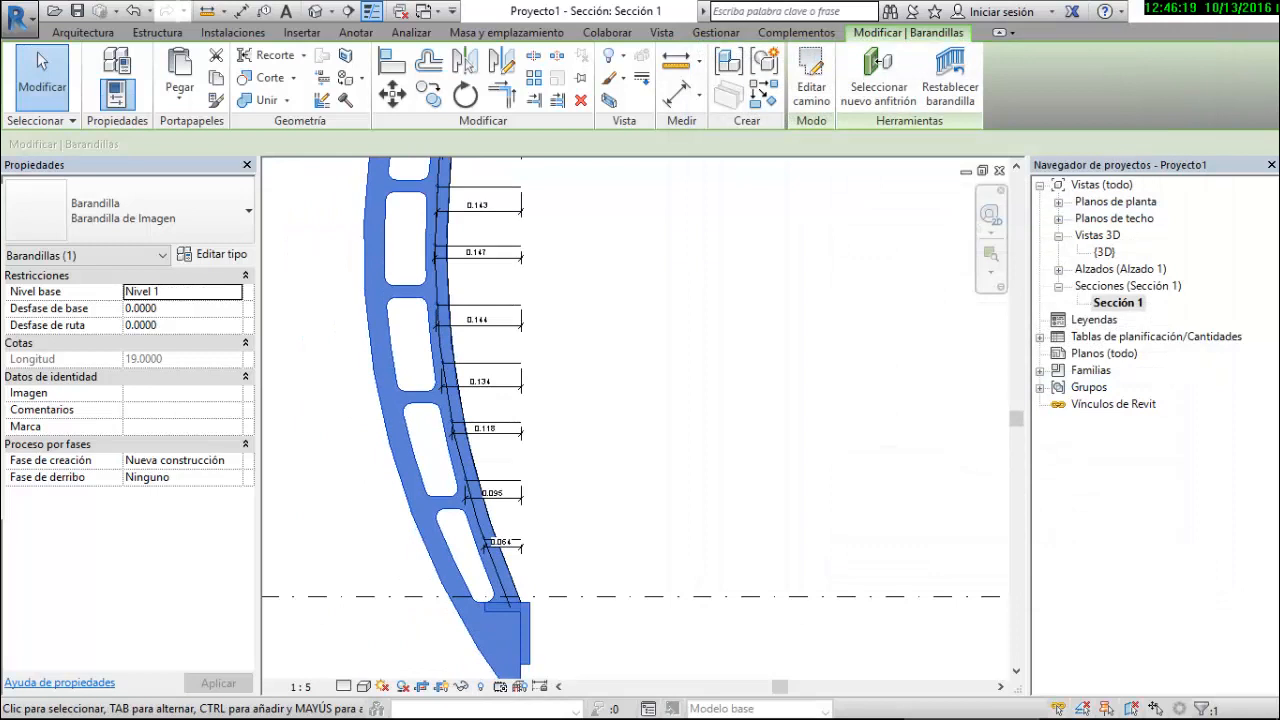
pyautogui.scroll(-1, 595, 390)
pyautogui.moveTo(562, 183); pyautogui.dragTo(539, 507)
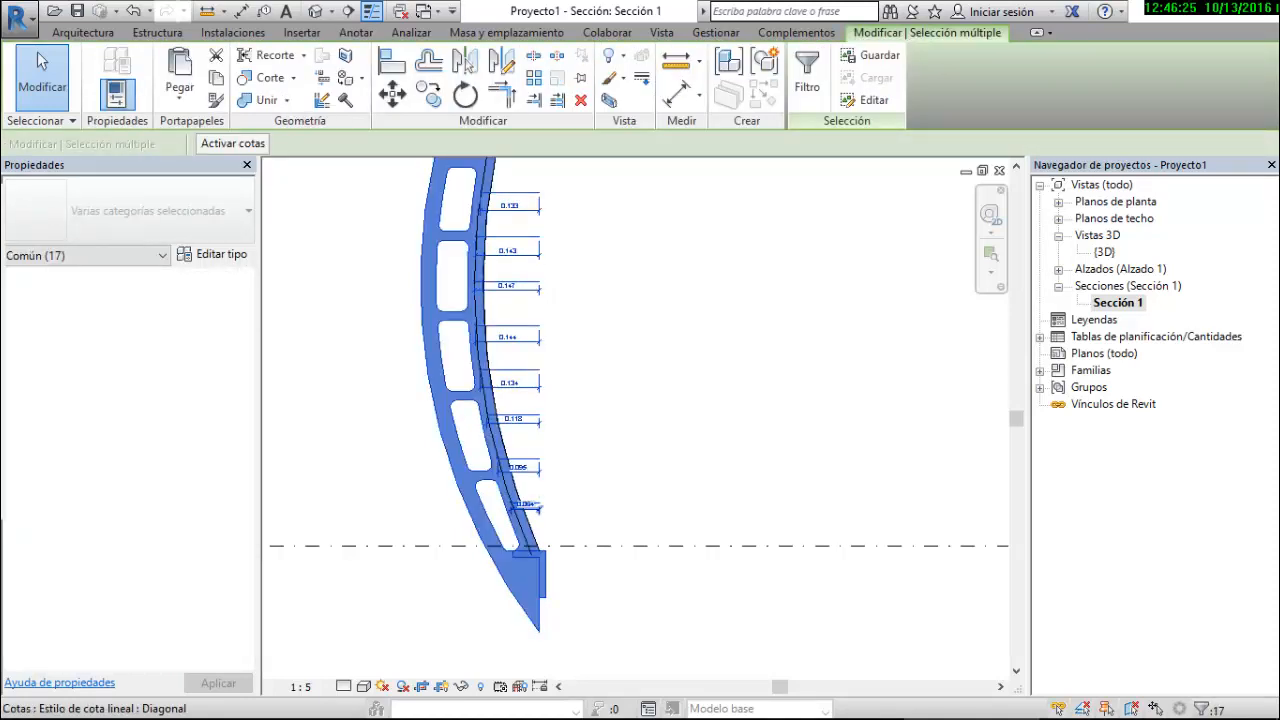
pyautogui.scroll(1, 612, 398)
pyautogui.click(37, 51)
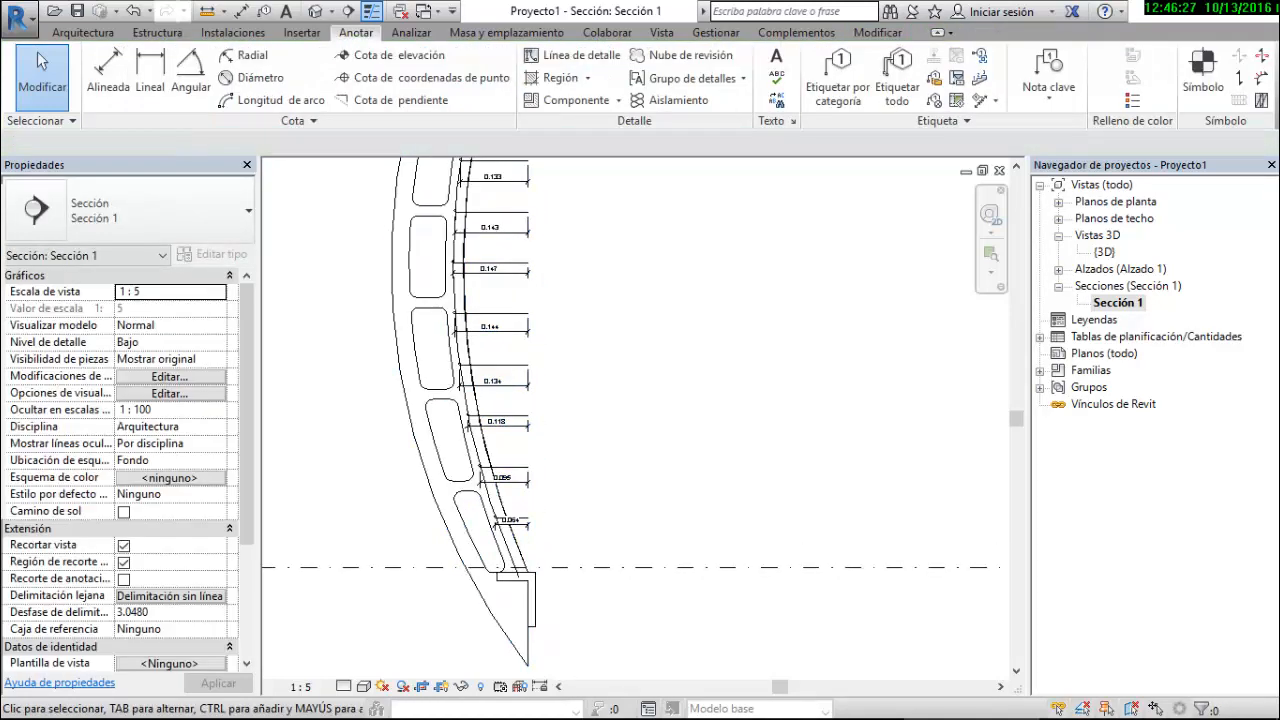
pyautogui.press('z')
pyautogui.press('f')
pyautogui.moveTo(541, 500); pyautogui.dragTo(541, 590)
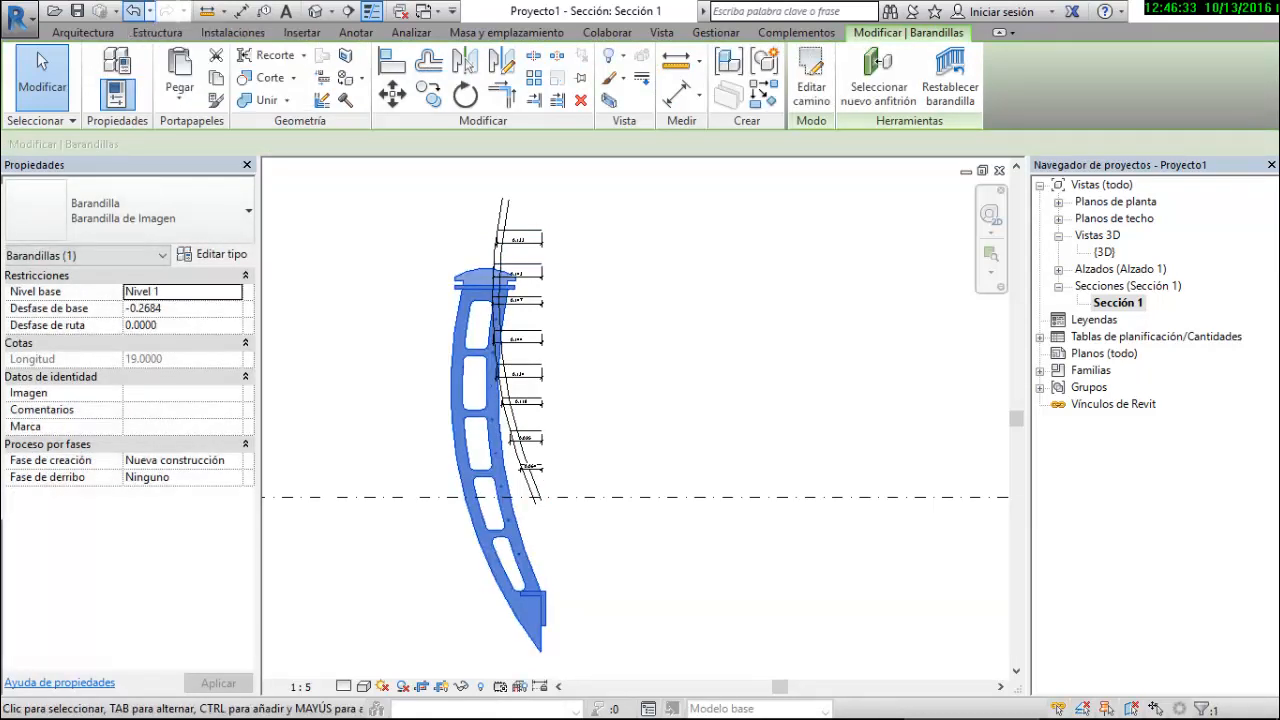
pyautogui.click(37, 51)
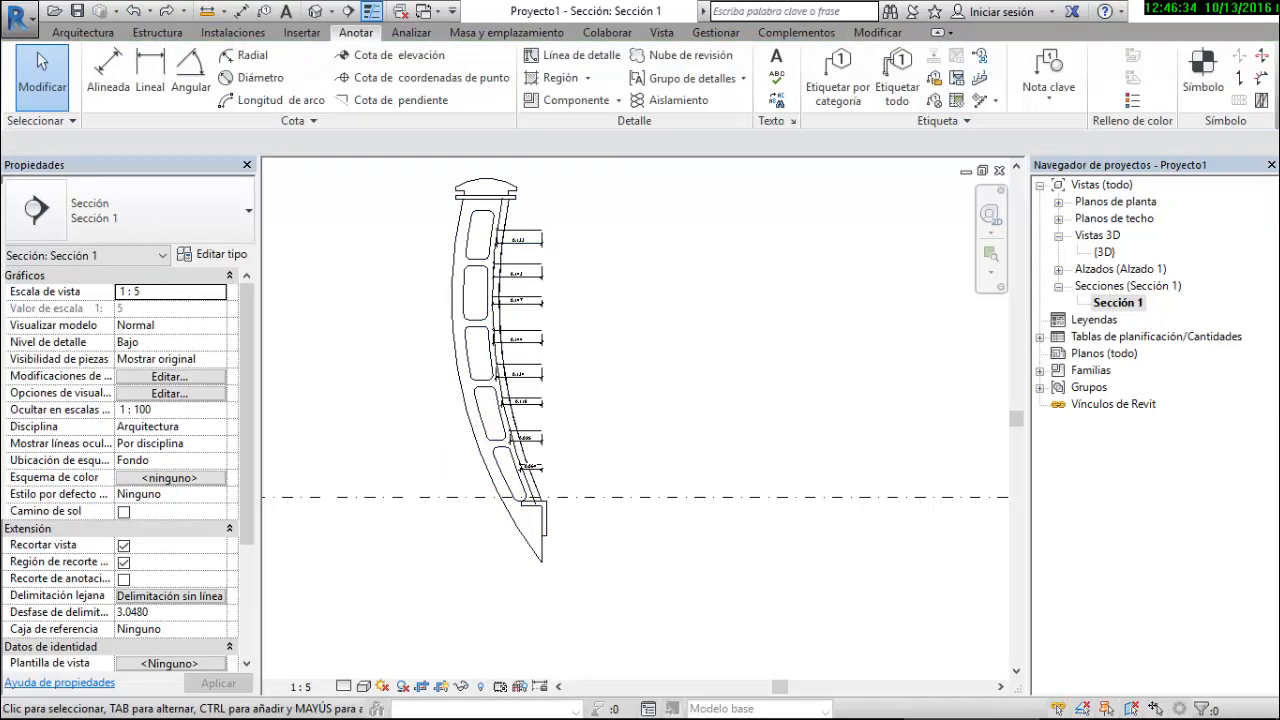
pyautogui.moveTo(564, 420); pyautogui.dragTo(593, 289)
pyautogui.moveTo(523, 211); pyautogui.dragTo(592, 388)
# Delete the two highest horizontal detail lines together with their 0.133 and 0.143 dimensions
pyautogui.click(519, 230)
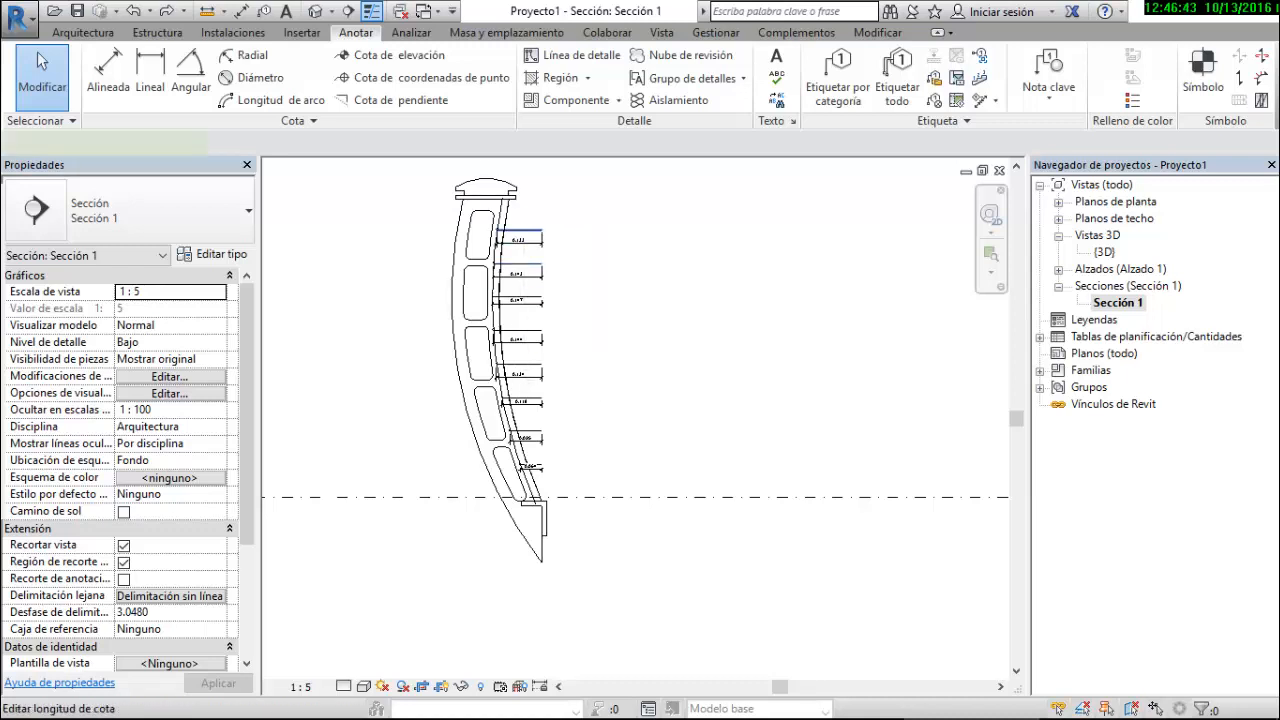
pyautogui.press('Escape')
pyautogui.scroll(3, 536, 254)
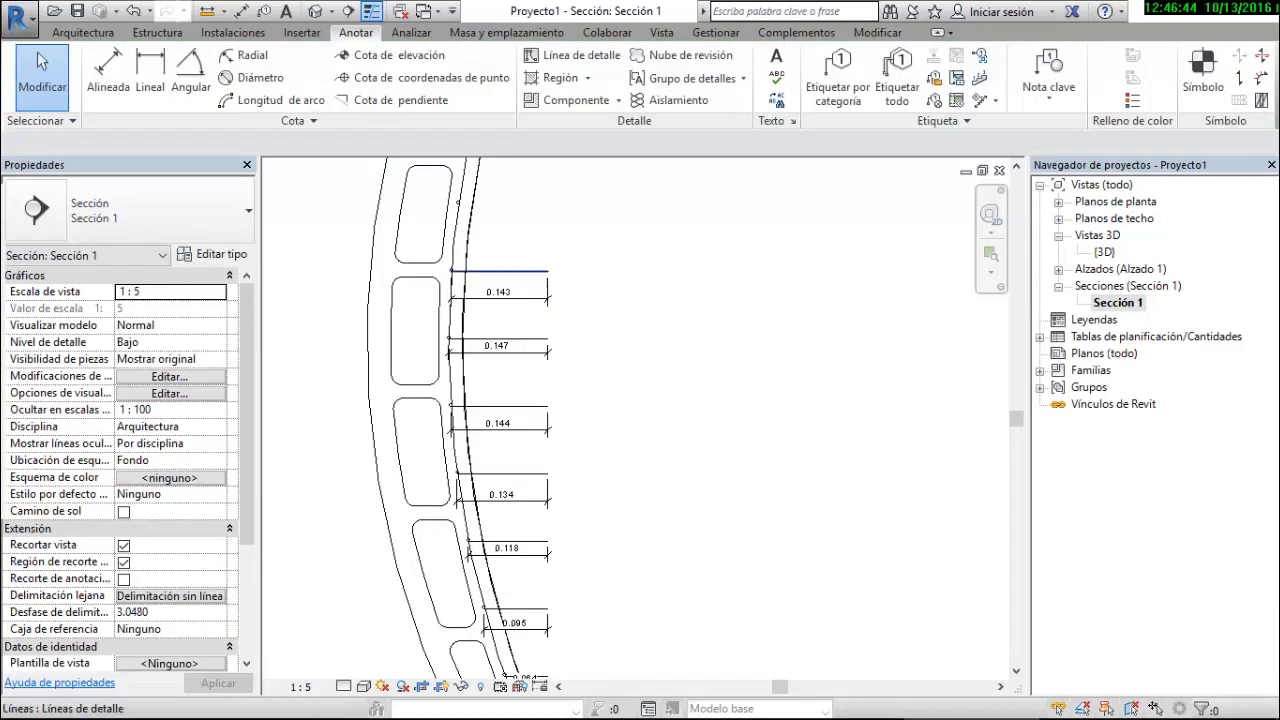
pyautogui.click(519, 271)
pyautogui.press('d')
pyautogui.press('e')
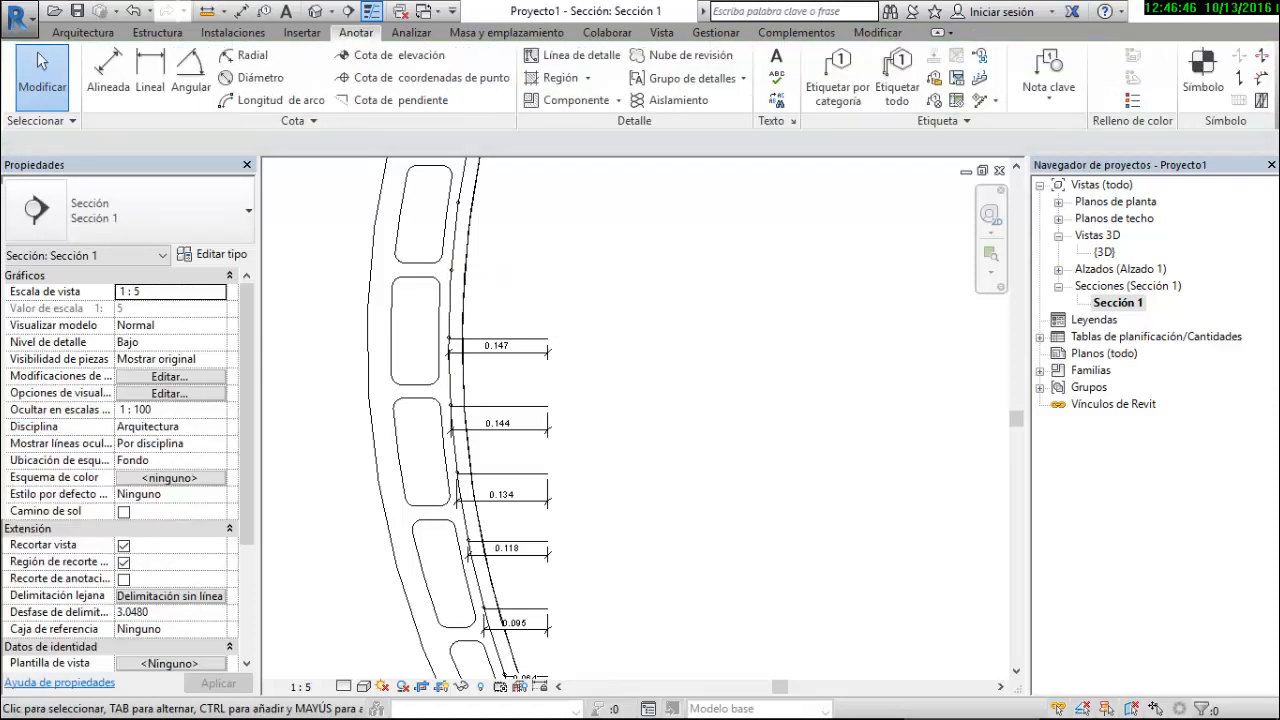
# Delete the third, fourth and fifth horizontal detail lines together with their 0.147, 0.144 and 0.134 dimensions
pyautogui.click(519, 339)
pyautogui.press('d')
pyautogui.press('e')
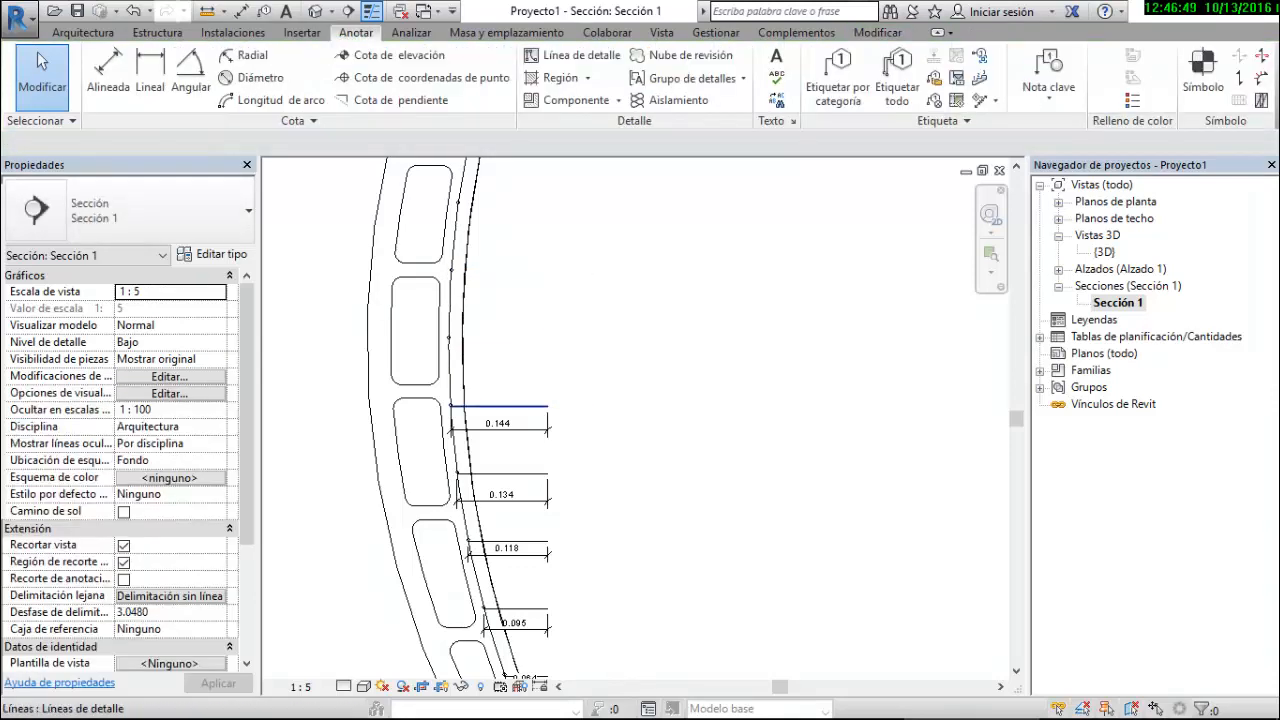
pyautogui.click(519, 406)
pyautogui.press('d')
pyautogui.press('e')
pyautogui.click(519, 473)
pyautogui.press('d')
pyautogui.press('e')
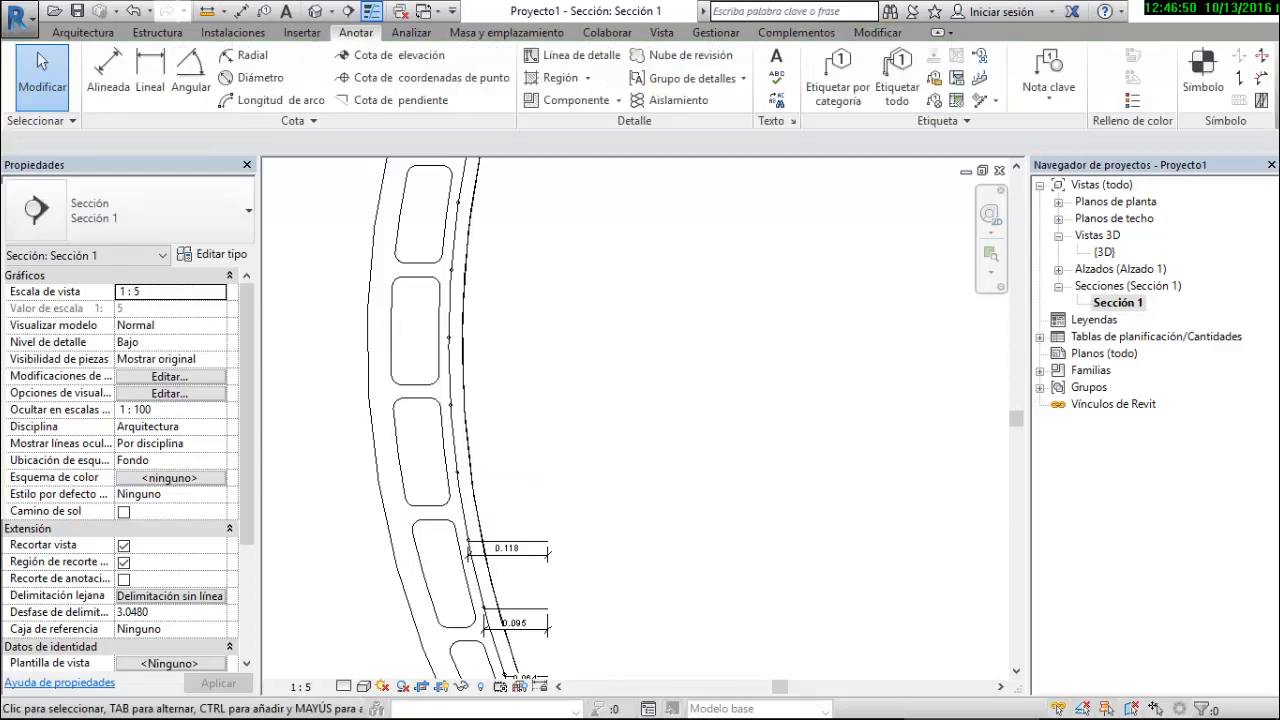
# Delete the sixth and seventh horizontal detail lines together with their 0.118 and 0.095 dimensions
pyautogui.scroll(-3, 497, 355)
pyautogui.scroll(2, 500, 480)
pyautogui.click(519, 410)
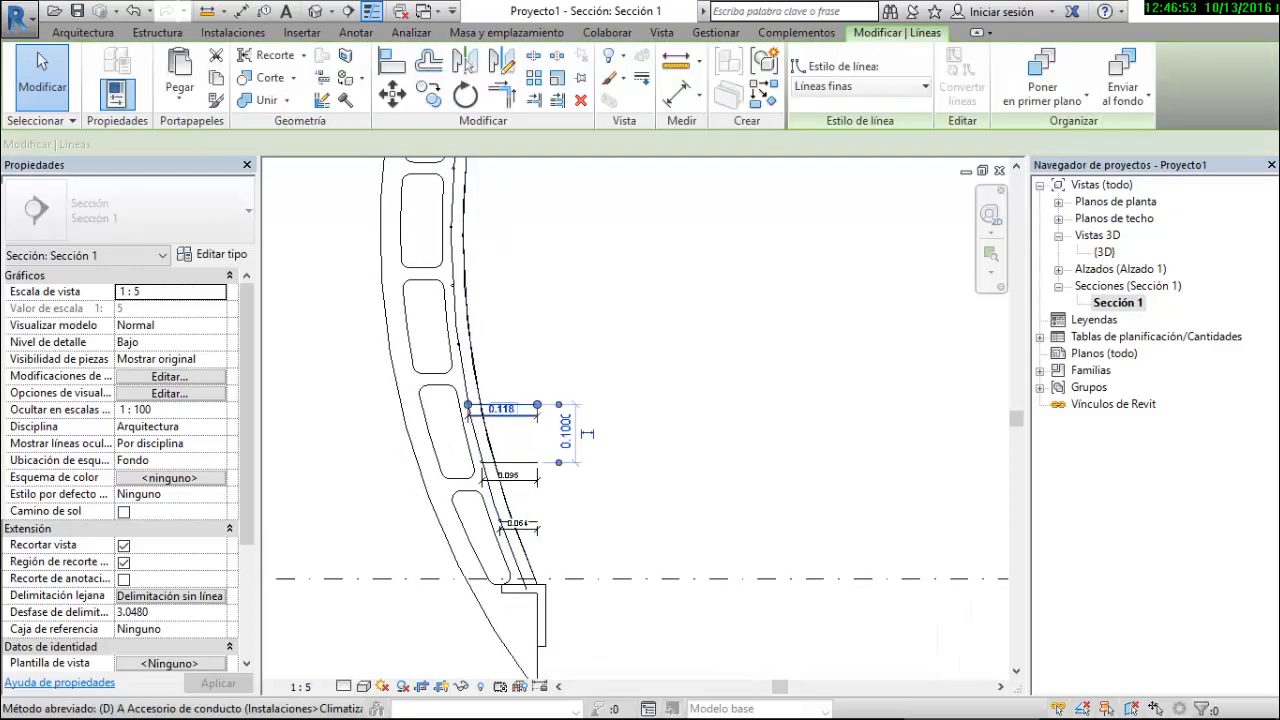
pyautogui.press('d')
pyautogui.press('e')
pyautogui.click(519, 463)
pyautogui.press('d')
pyautogui.press('e')
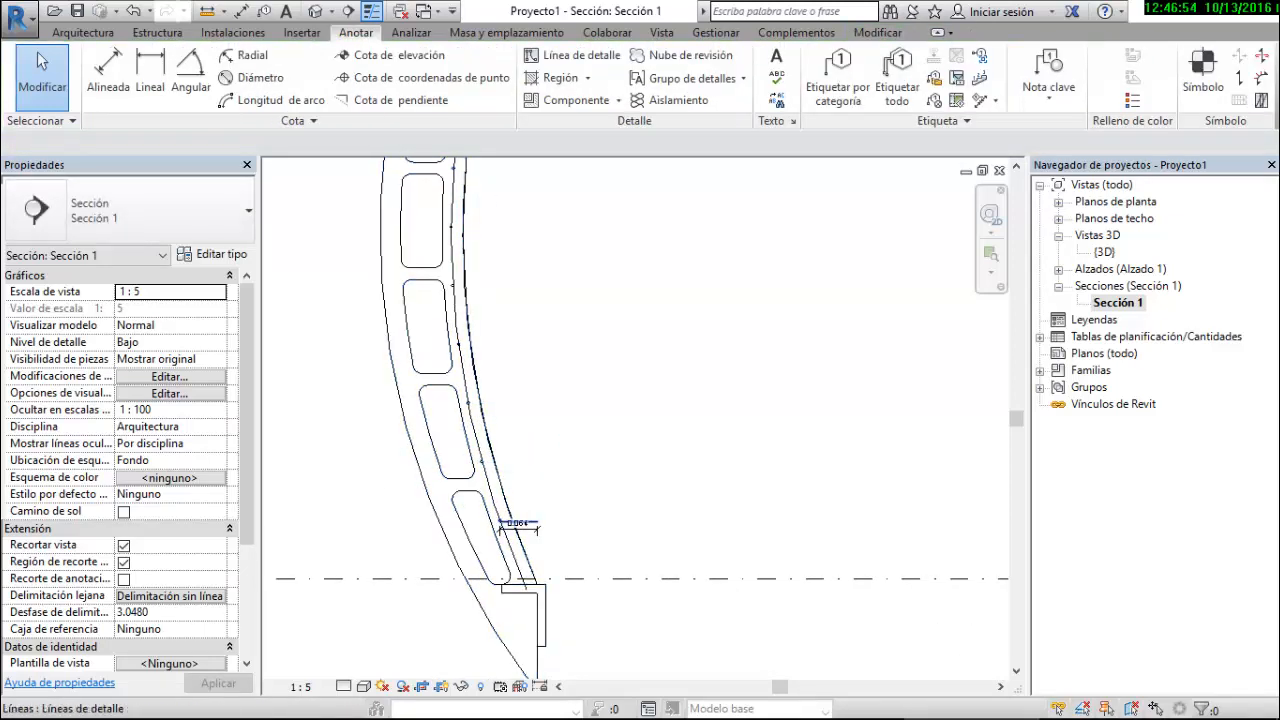
# Delete the last horizontal detail line with its 0.064 dimension and the two curved detail lines along the post
pyautogui.click(519, 523)
pyautogui.press('d')
pyautogui.press('e')
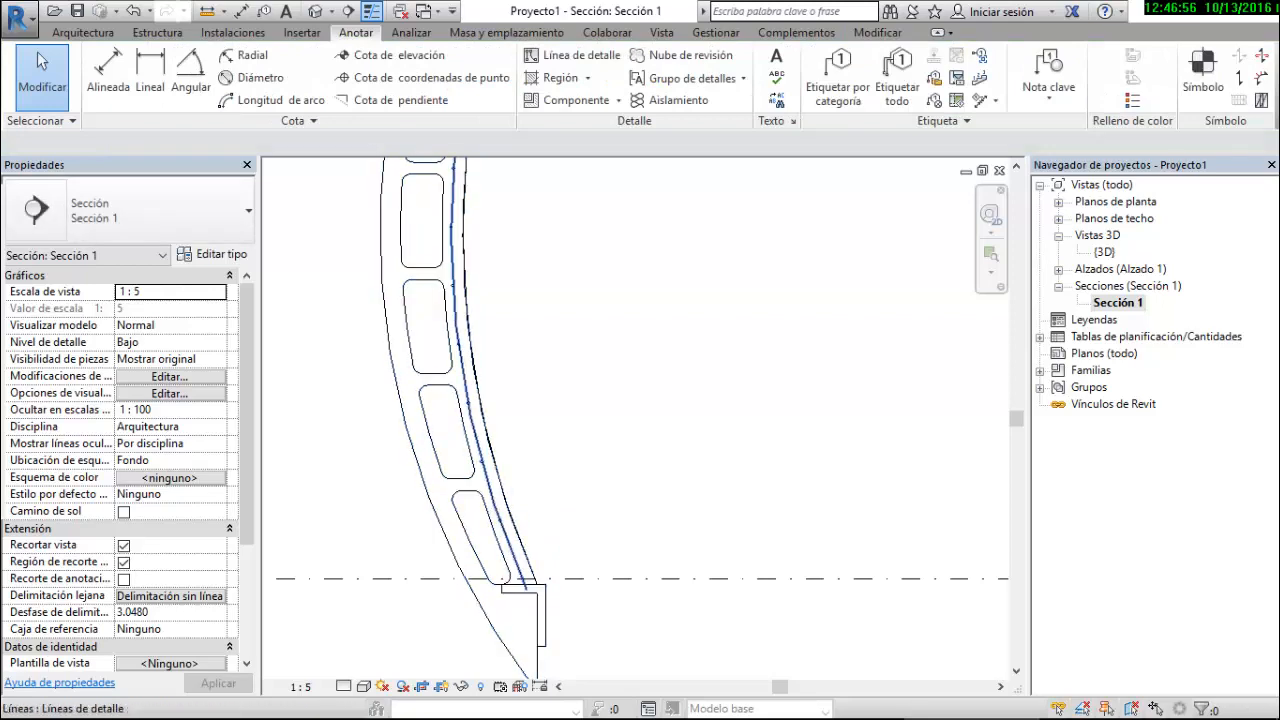
pyautogui.click(471, 419)
pyautogui.press('Delete')
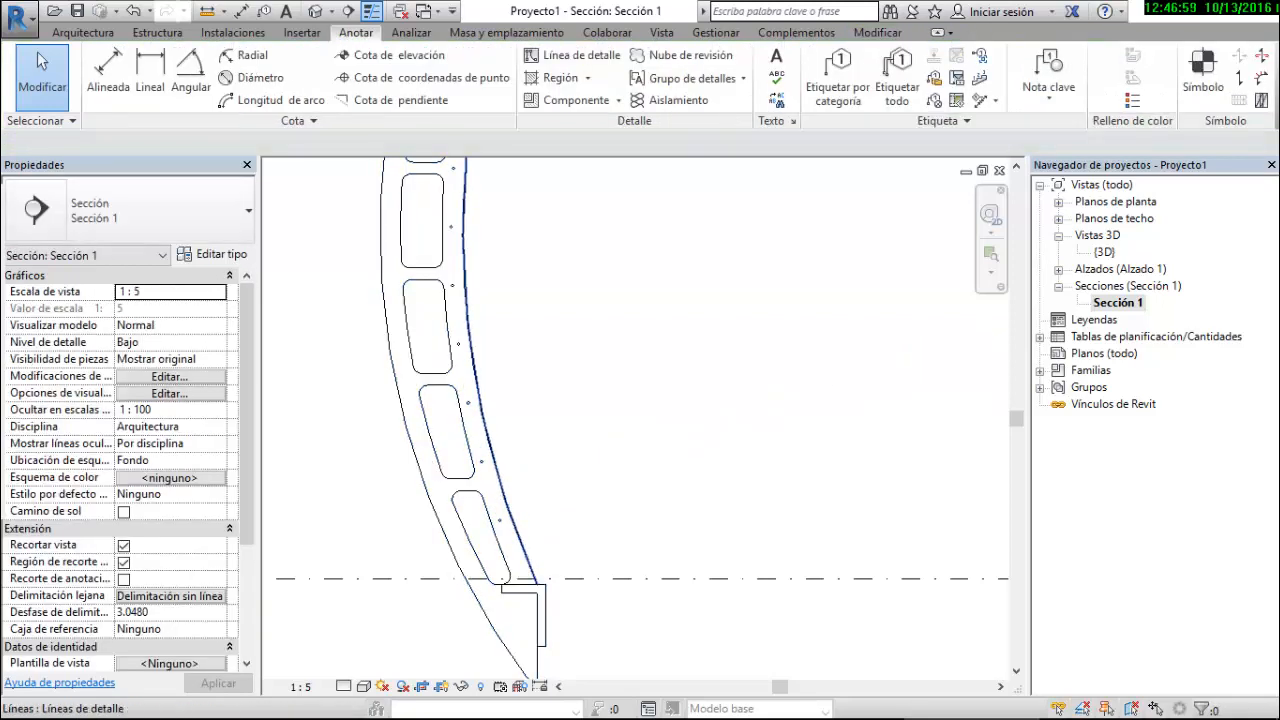
pyautogui.click(483, 419)
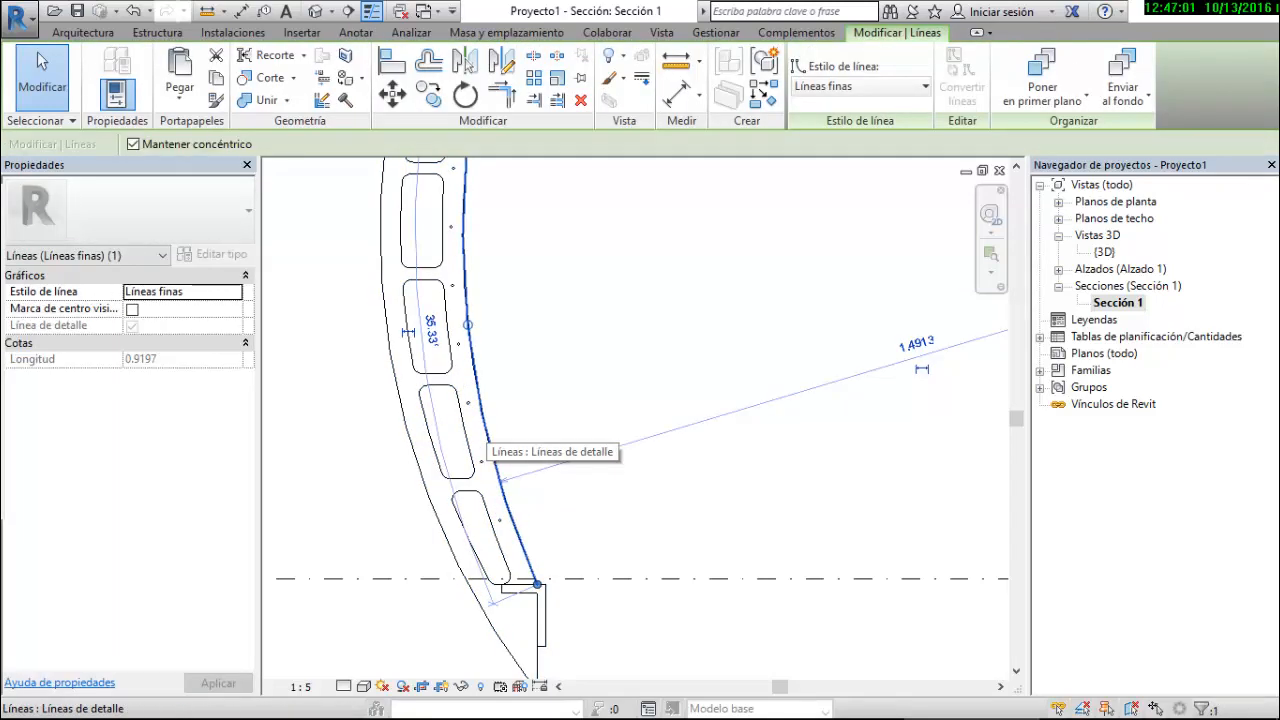
pyautogui.press('Escape')
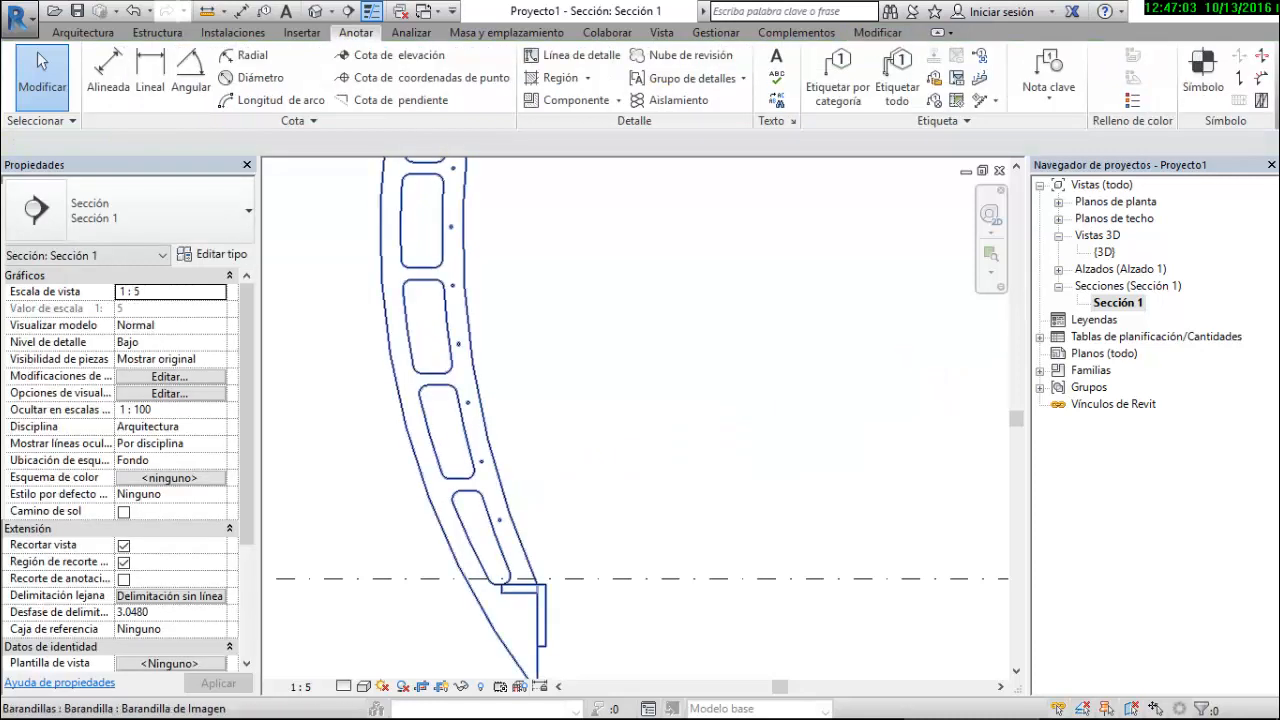
pyautogui.scroll(-5, 620, 446)
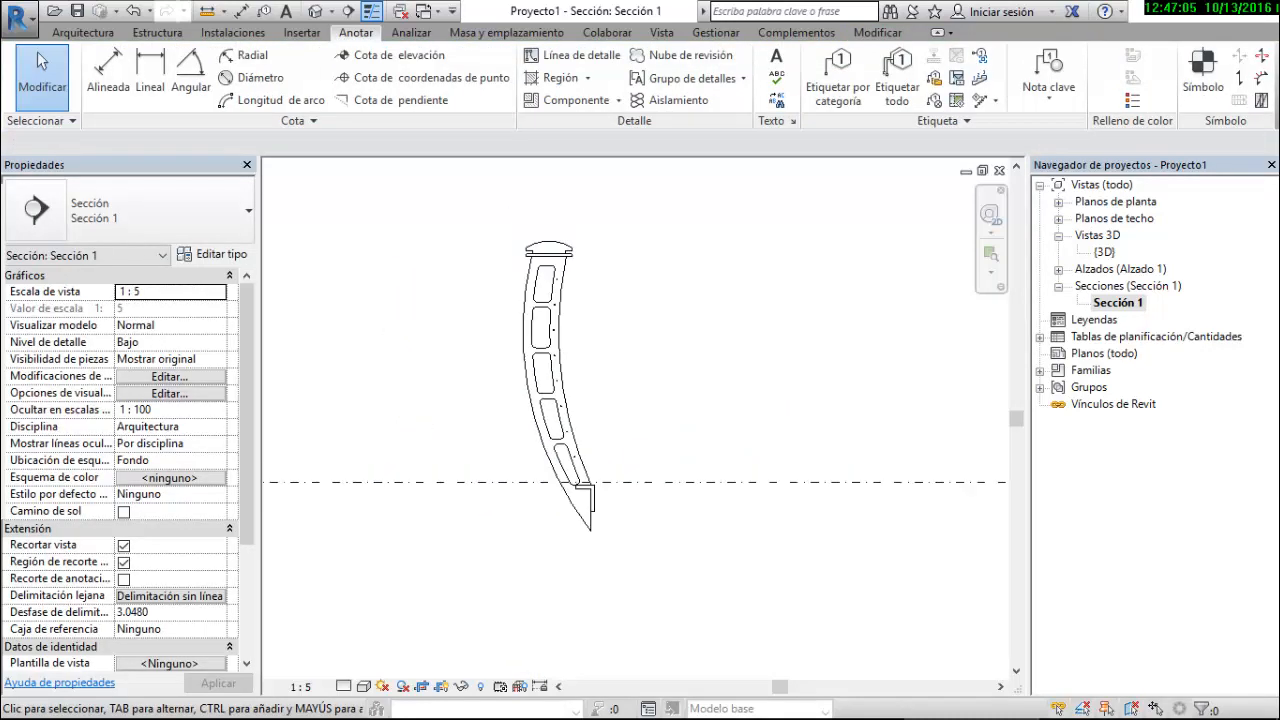
pyautogui.scroll(3, 532, 428)
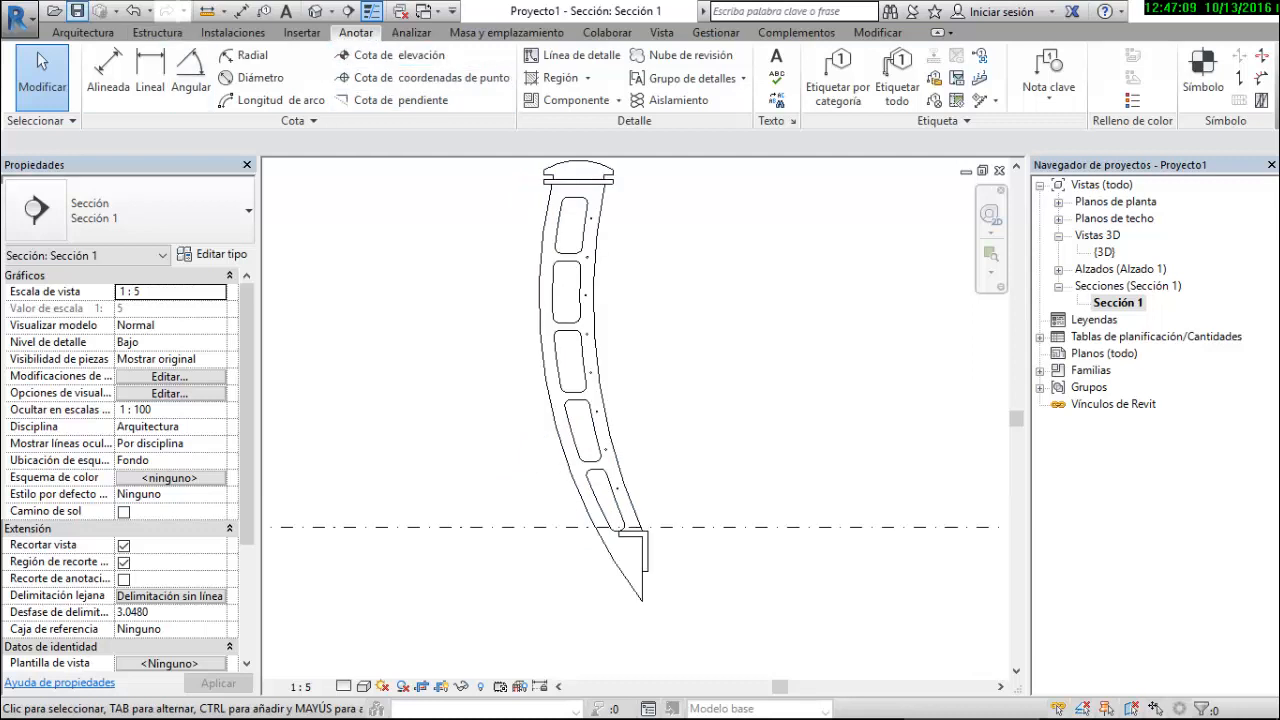
pyautogui.click(77, 11)
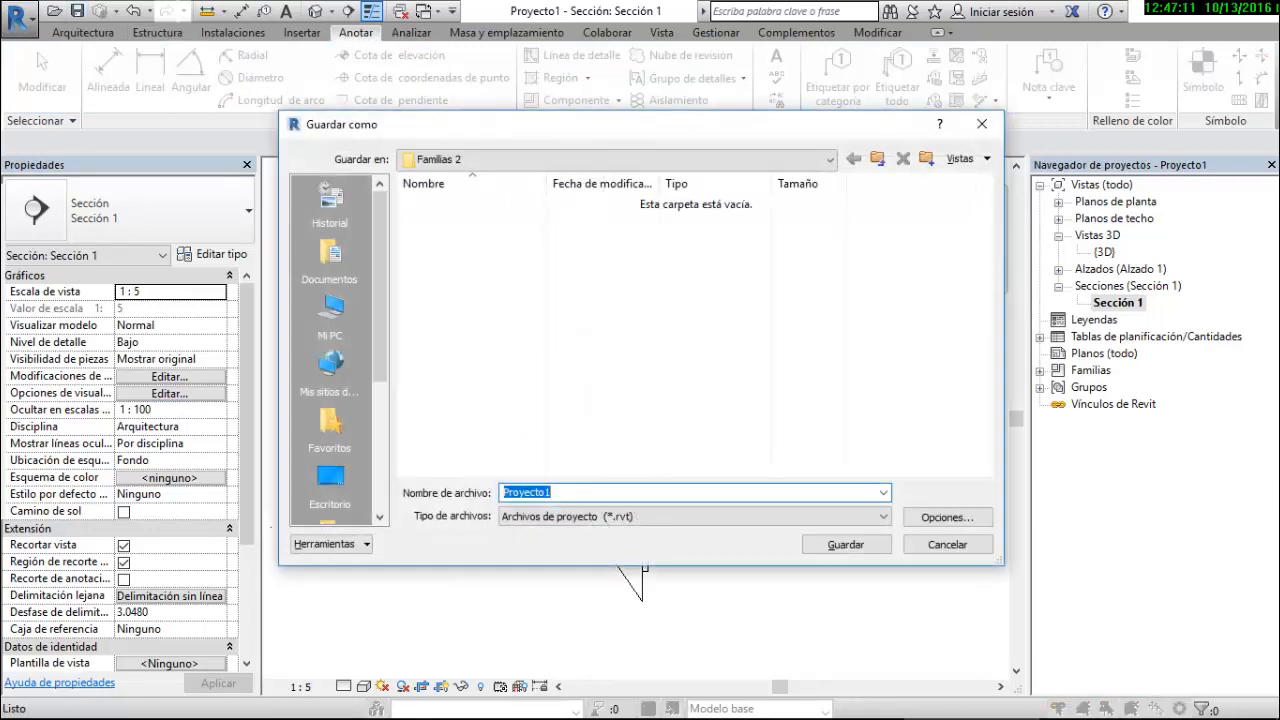
pyautogui.click(947, 544)
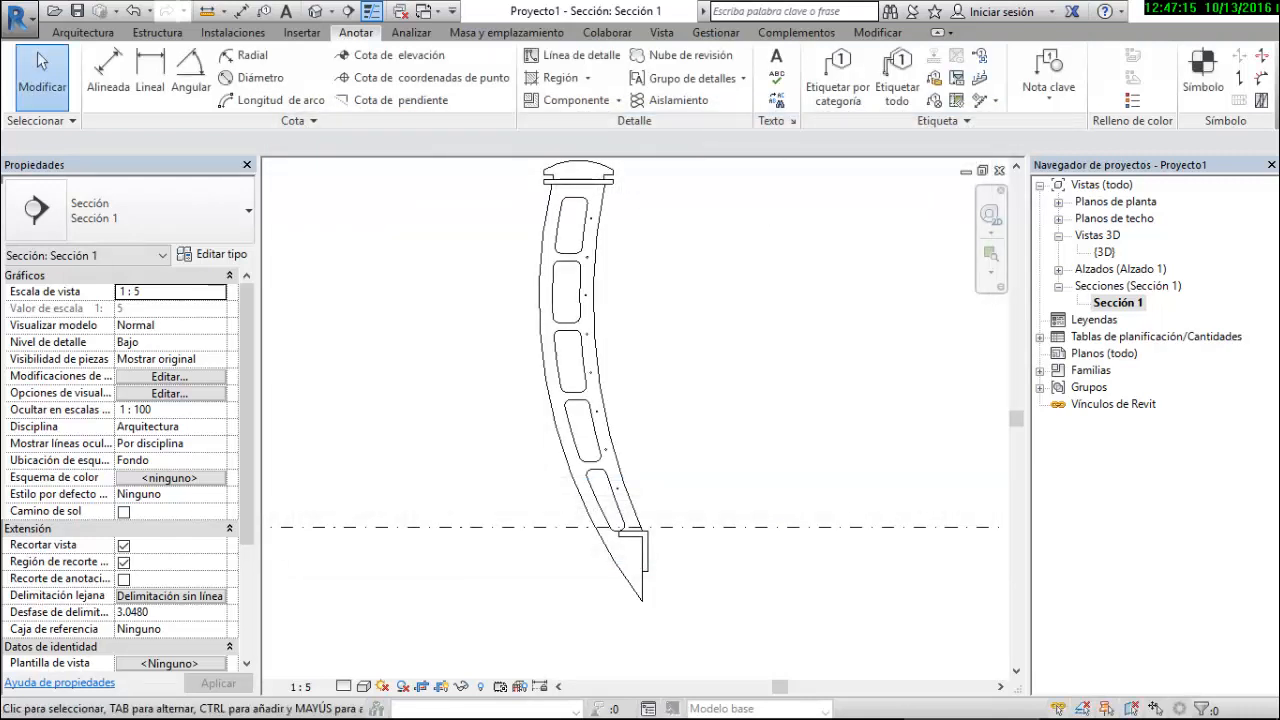
pyautogui.scroll(-1, 496, 452)
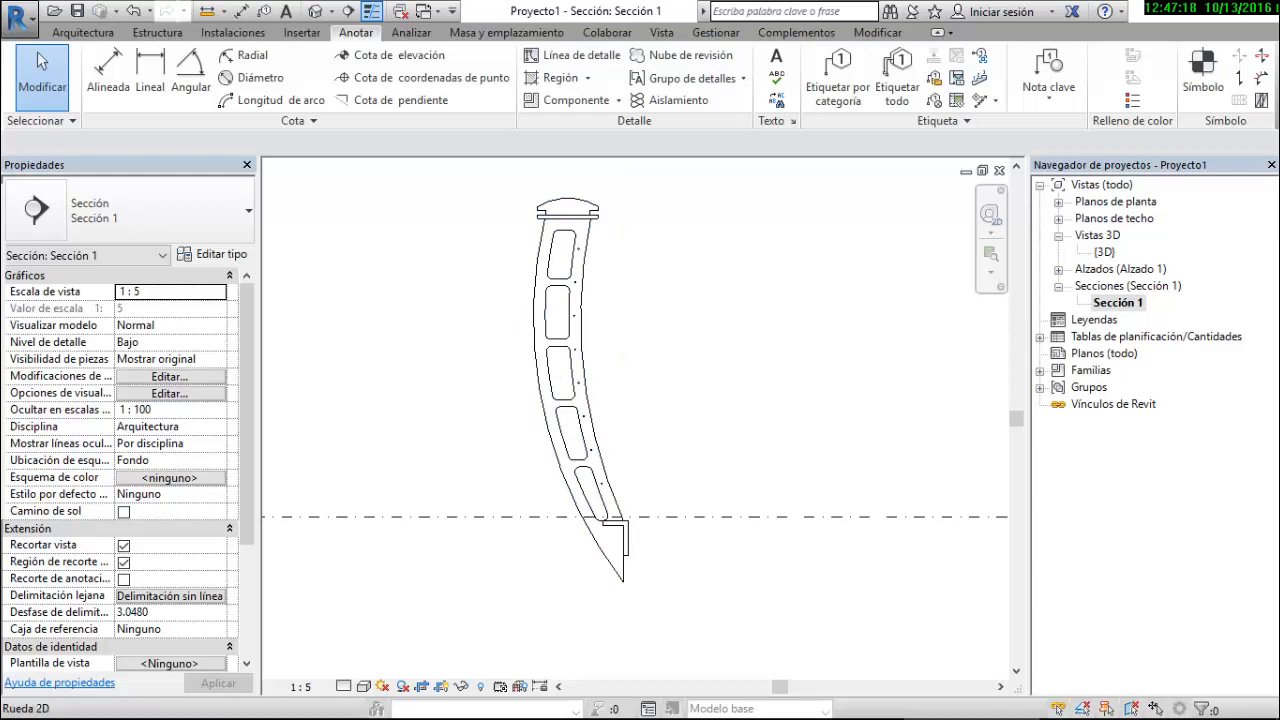
# Open the {3D} view and flip the direction of the Barandilla de Imagen railing
pyautogui.doubleClick(1104, 252)
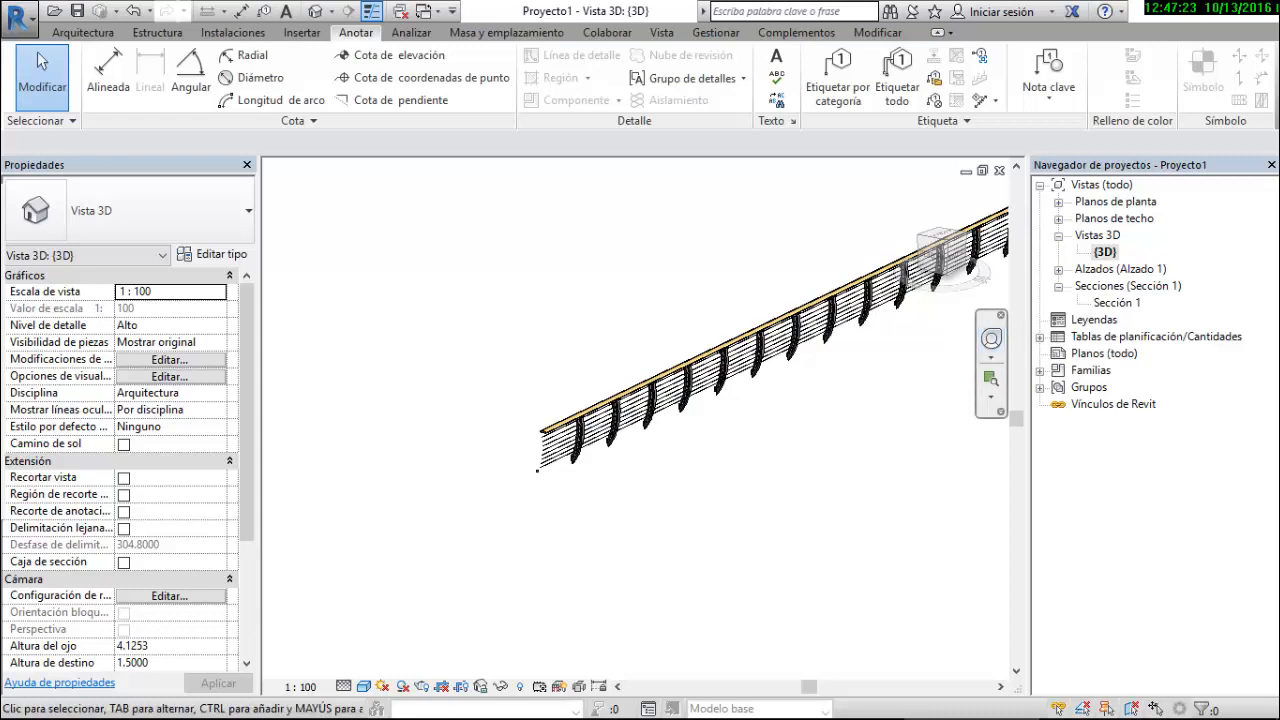
pyautogui.click(785, 333)
pyautogui.scroll(-2, 548, 251)
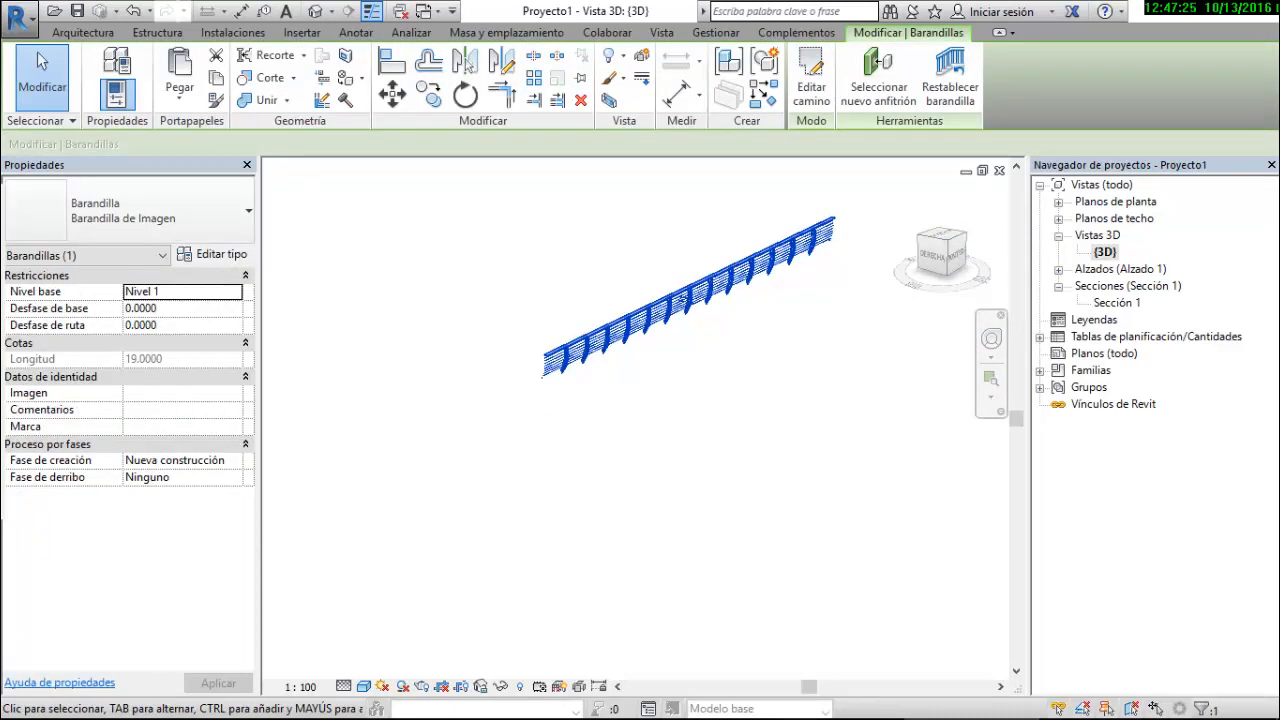
pyautogui.scroll(5, 683, 296)
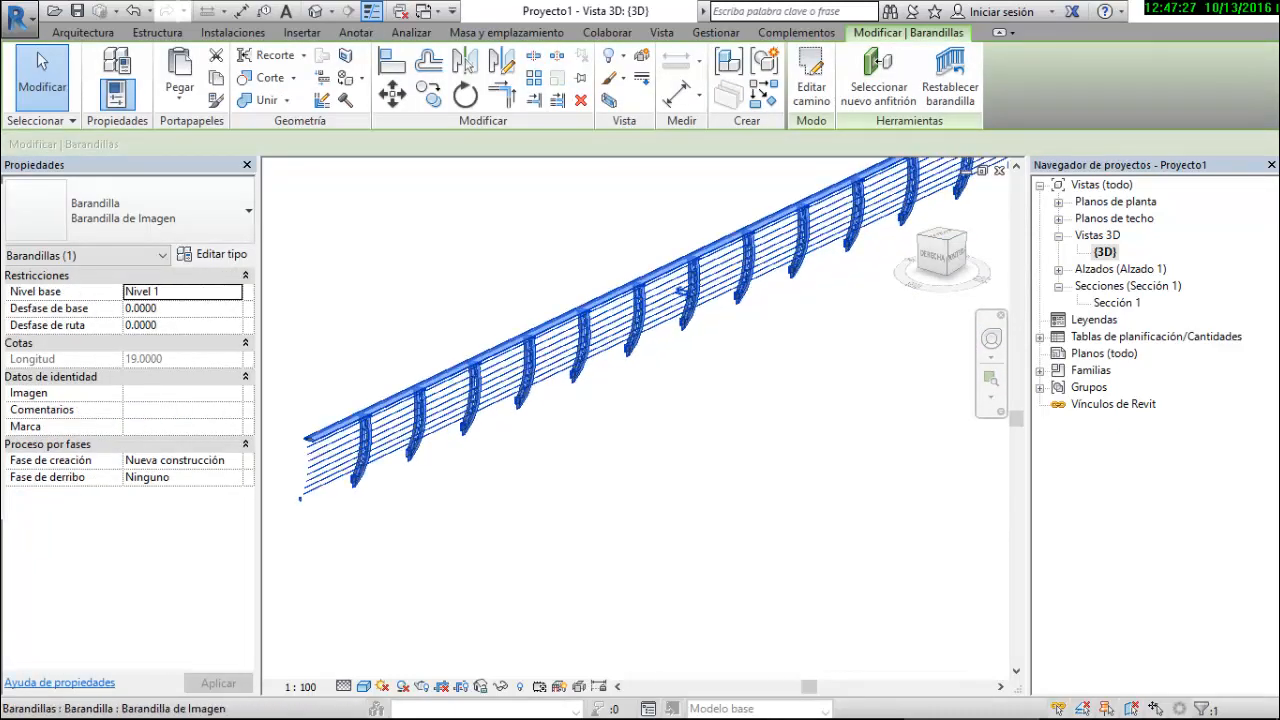
pyautogui.scroll(-2, 915, 270)
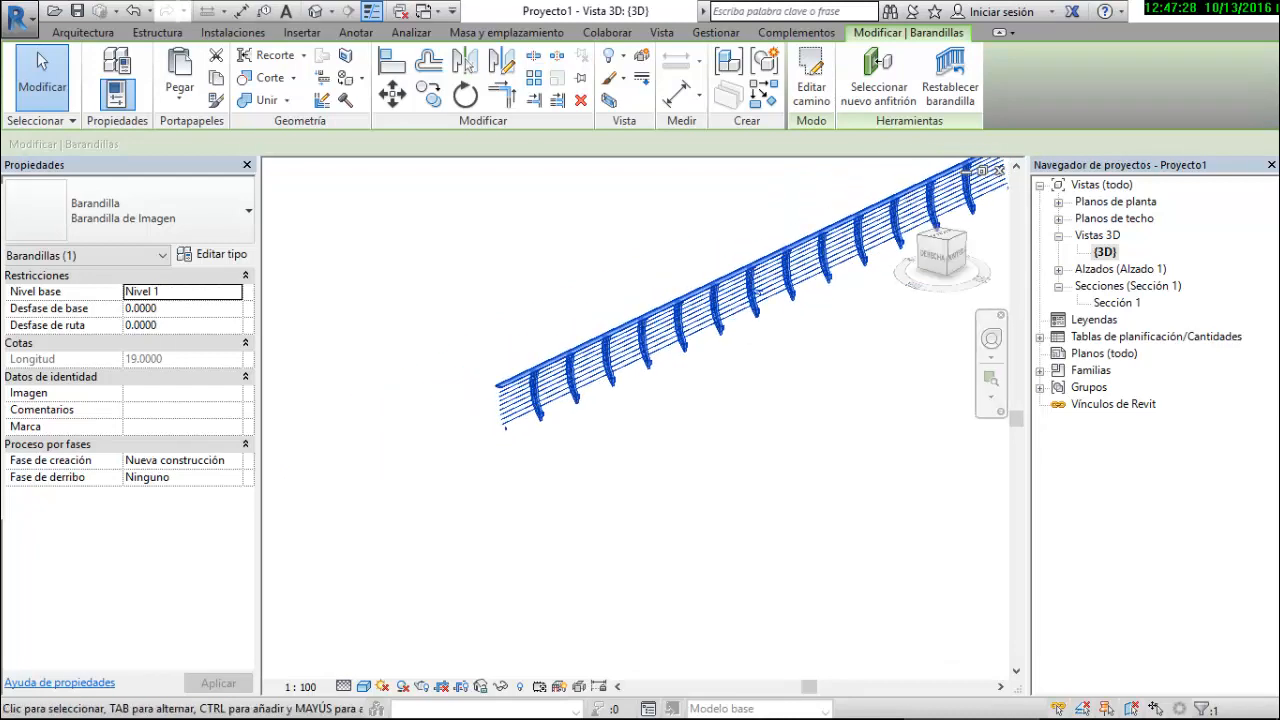
# Examine the flipped railing's orientation and its rail ends in Sección 1 and in the {3D} view
pyautogui.doubleClick(1117, 302)
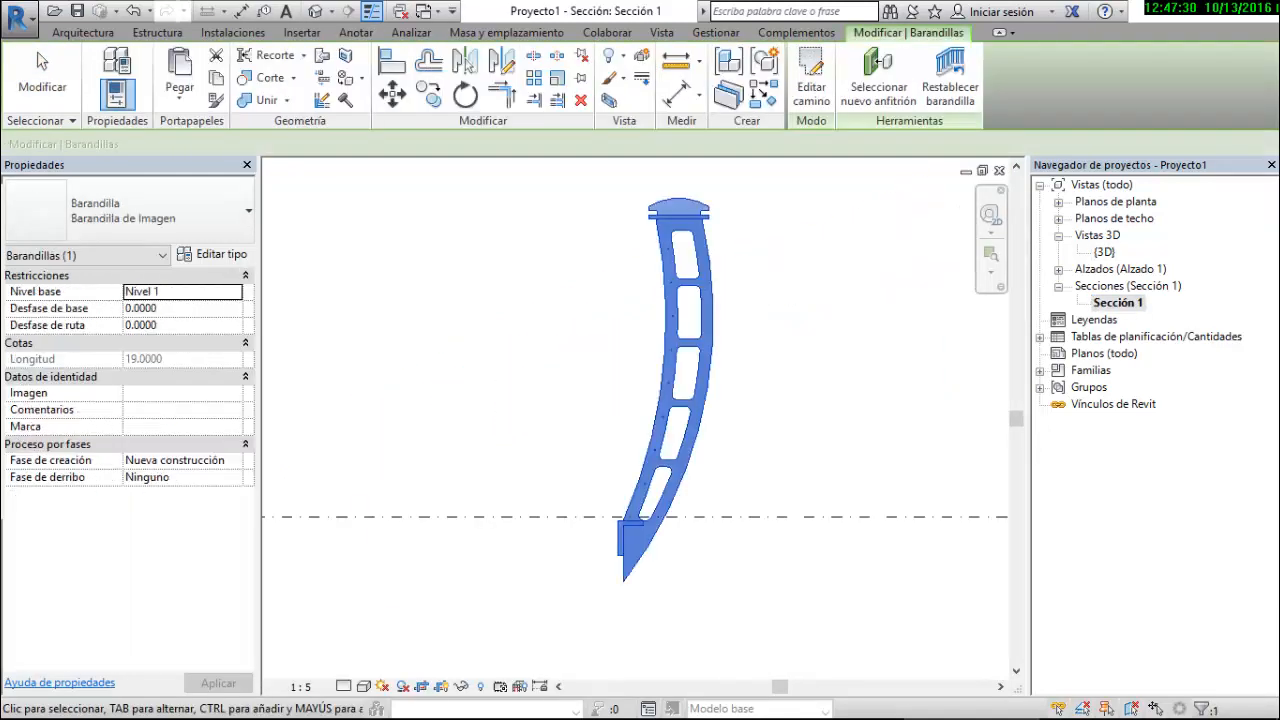
pyautogui.scroll(-1, 608, 447)
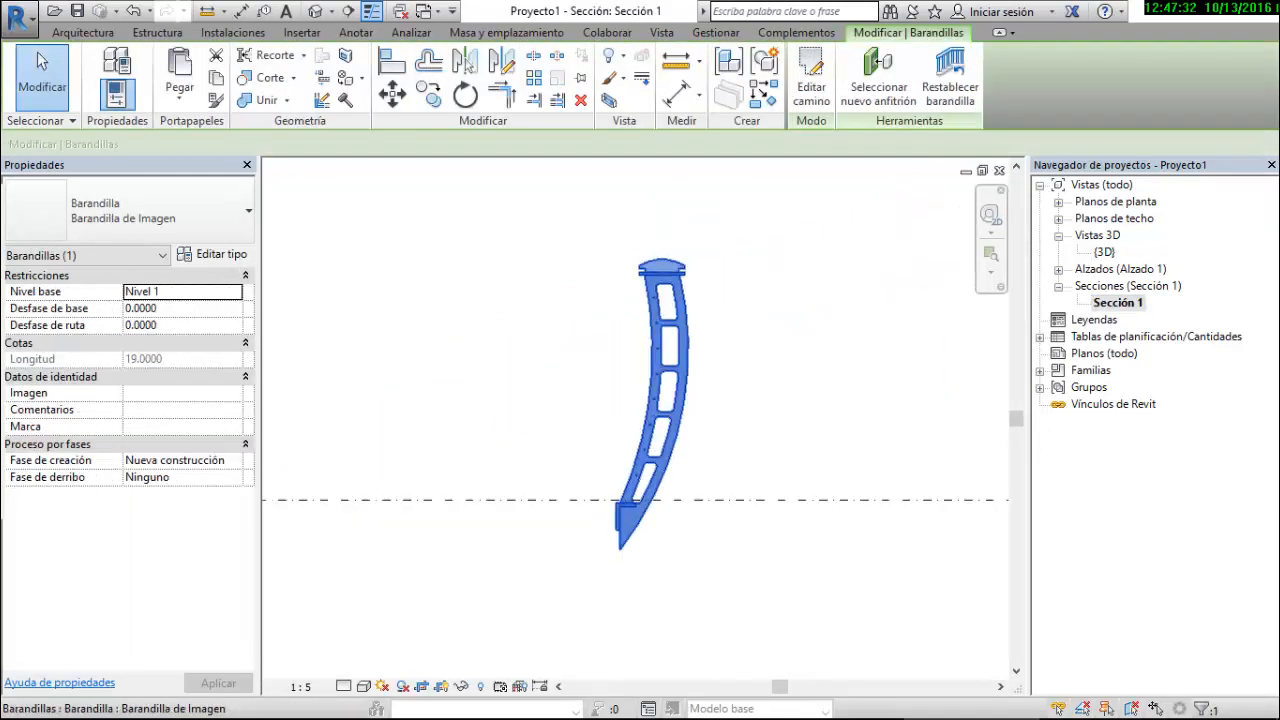
pyautogui.scroll(-1, 590, 387)
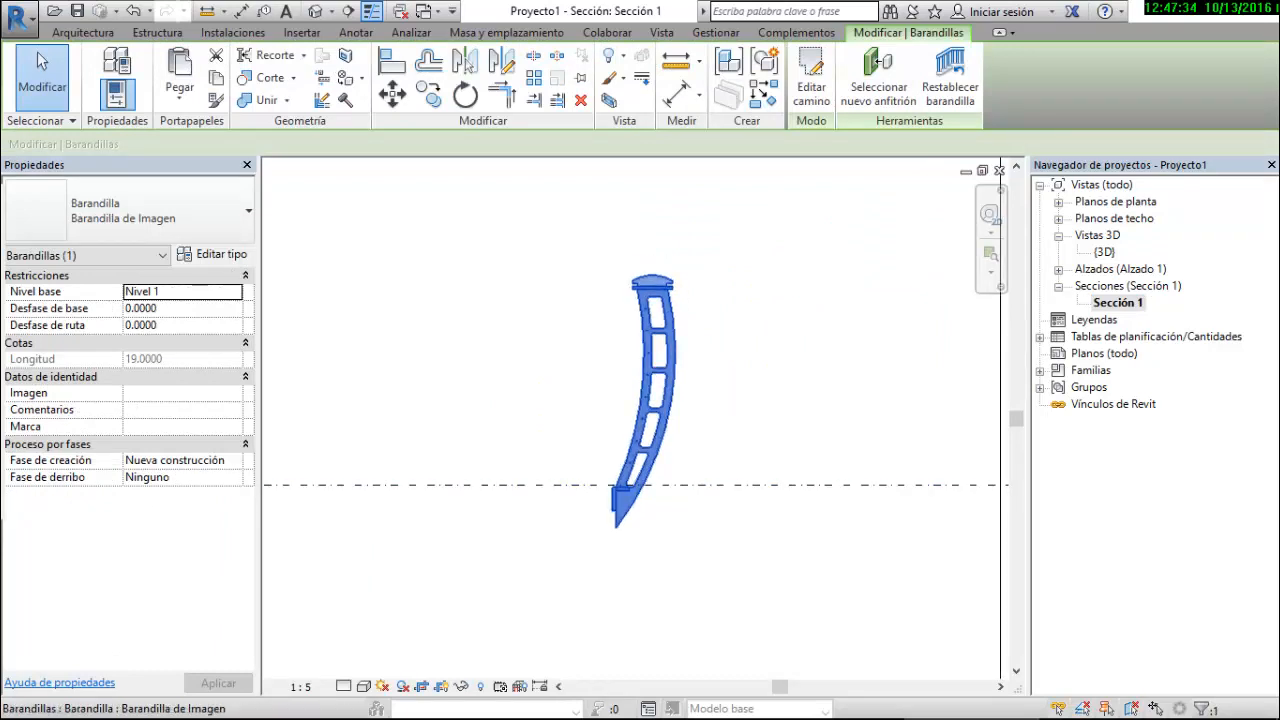
pyautogui.doubleClick(1104, 252)
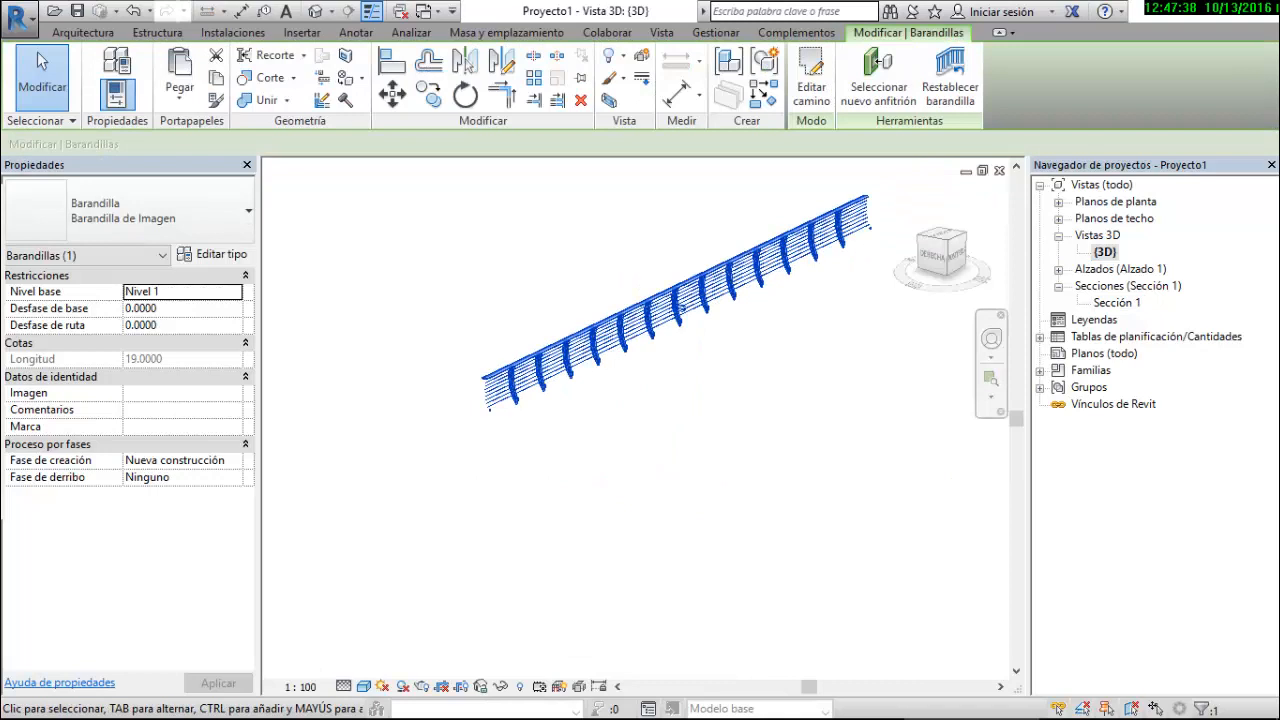
pyautogui.click(37, 51)
pyautogui.moveTo(649, 443); pyautogui.dragTo(730, 450, button='middle')
pyautogui.scroll(-1, 653, 447)
pyautogui.scroll(5, 610, 425)
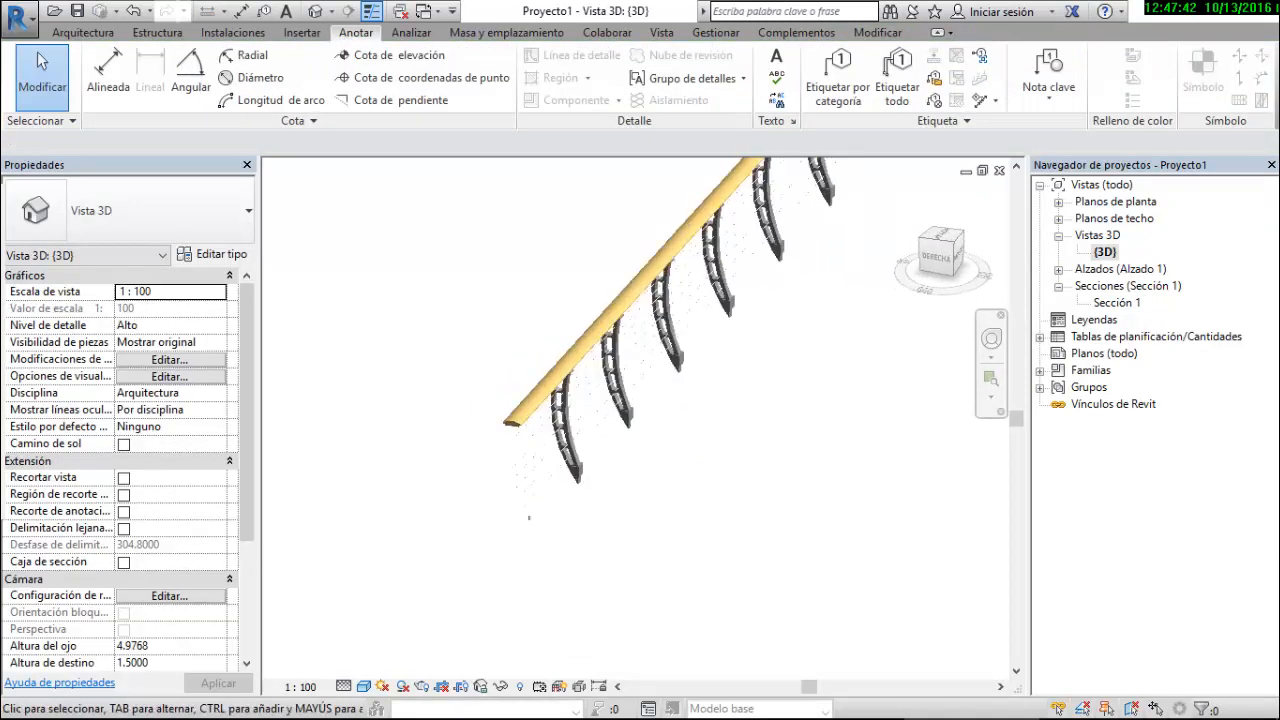
pyautogui.scroll(2, 615, 495)
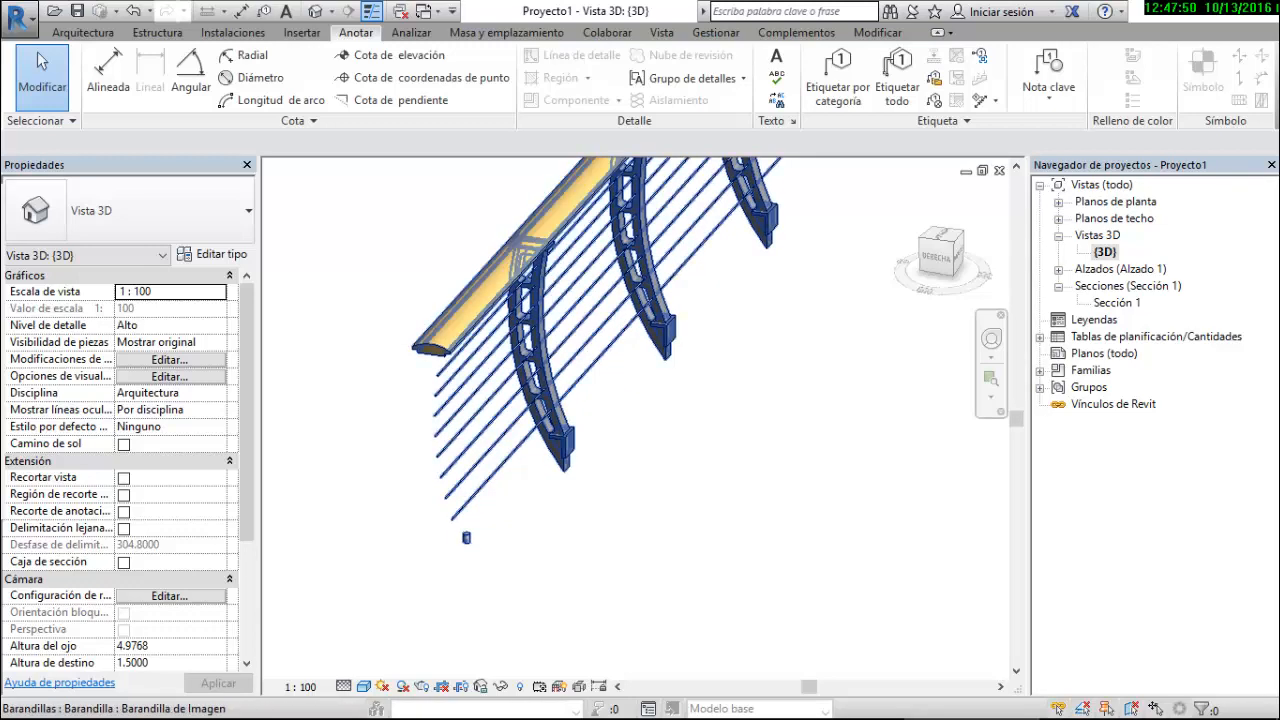
pyautogui.scroll(-5, 510, 340)
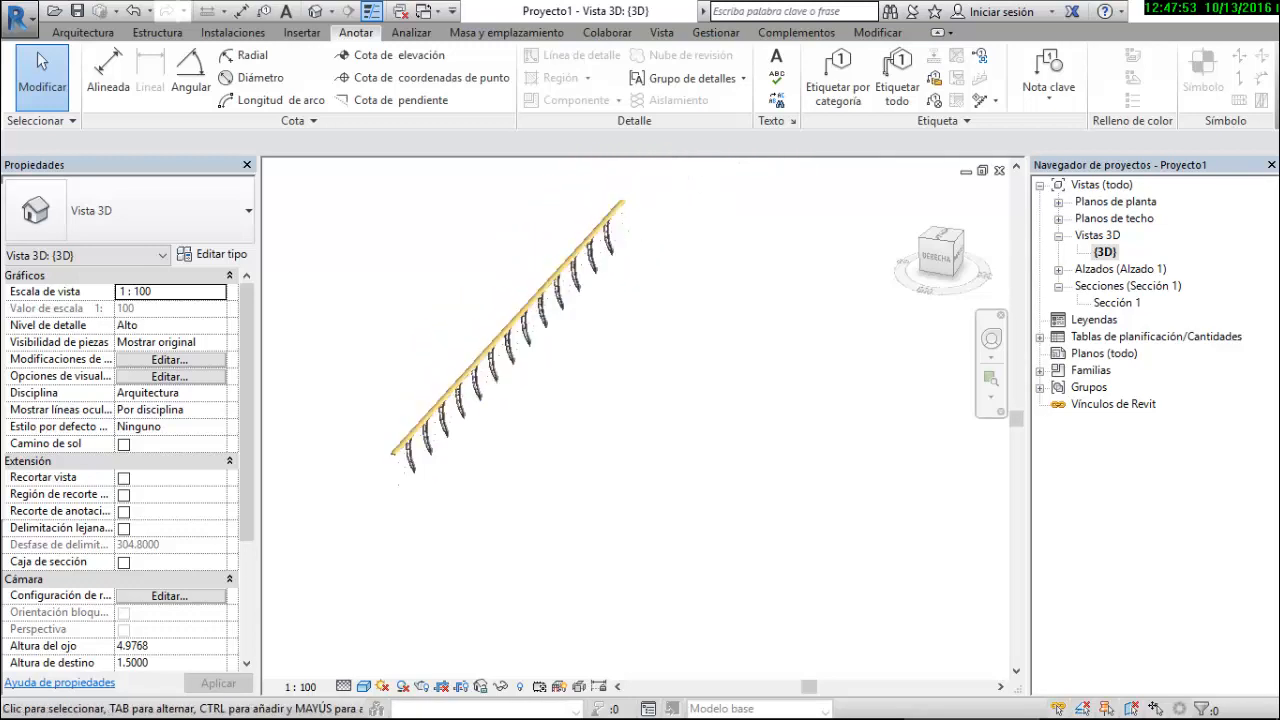
# Open the baluster placement settings of Barandilla de Imagen and set the family of Poste inicial to Poste de Imagen : Poste de Imagen
pyautogui.click(514, 343)
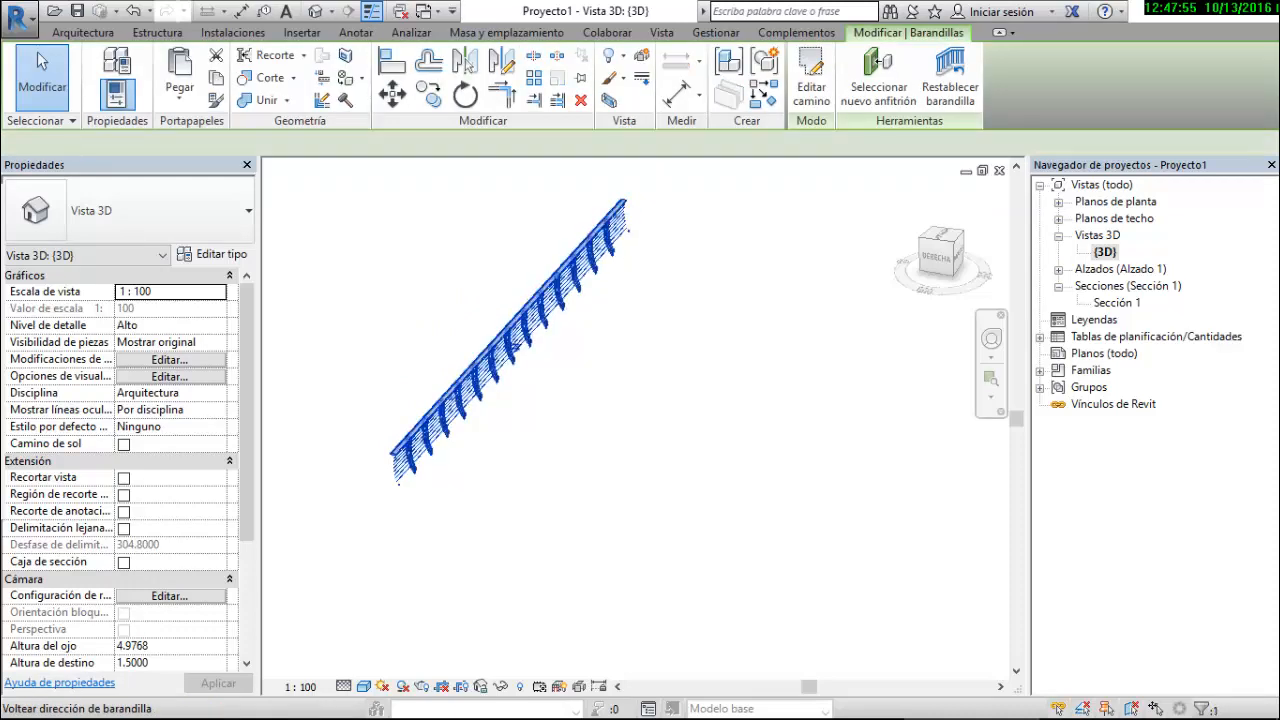
pyautogui.click(213, 255)
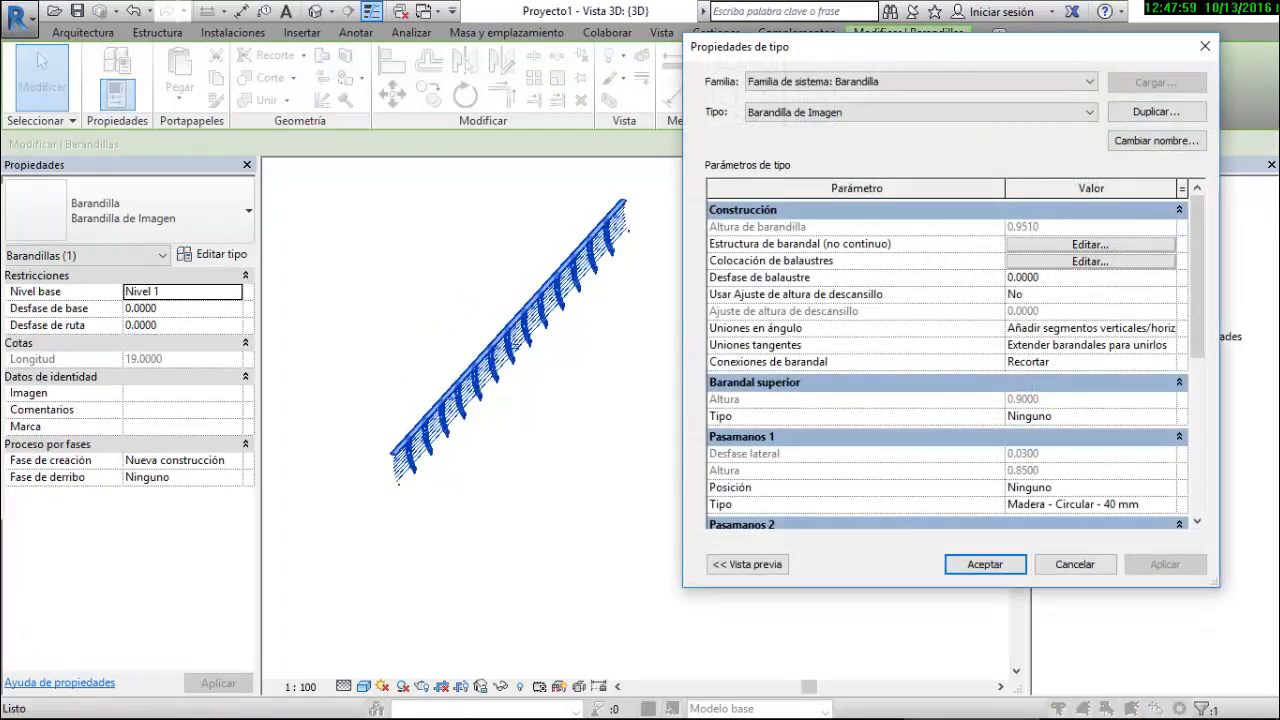
pyautogui.click(1090, 261)
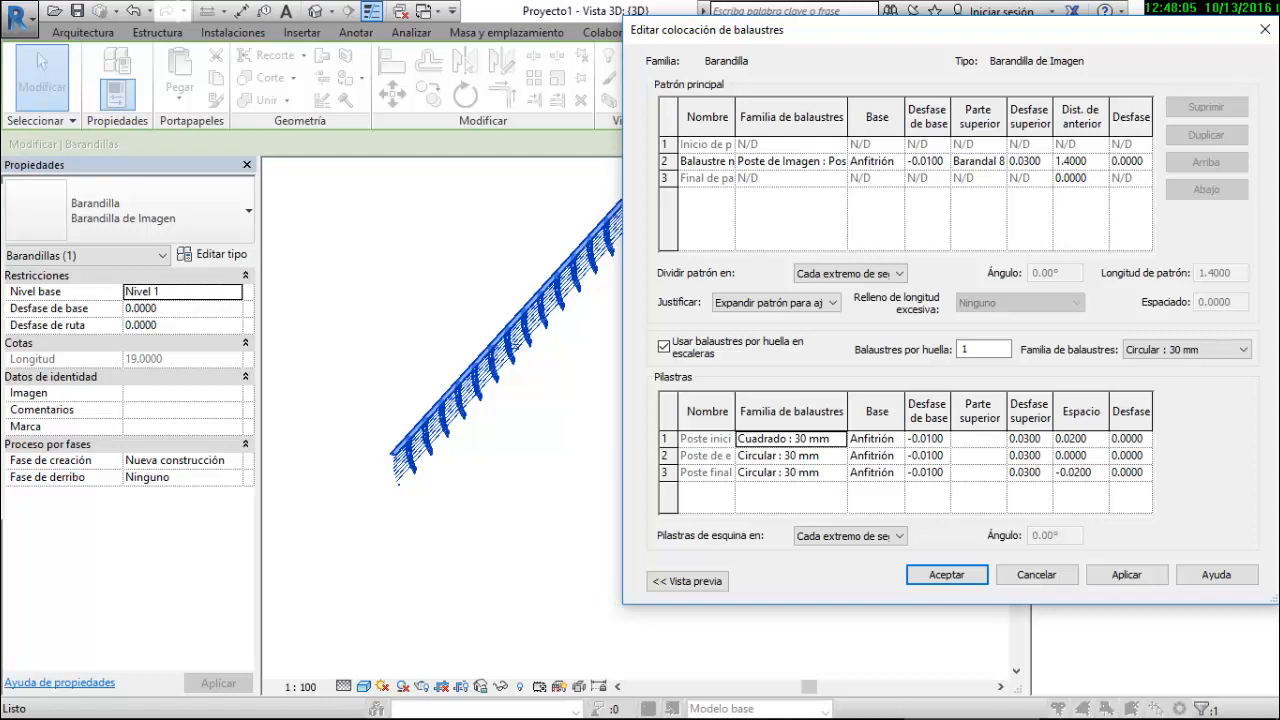
pyautogui.moveTo(735, 411); pyautogui.dragTo(777, 411)
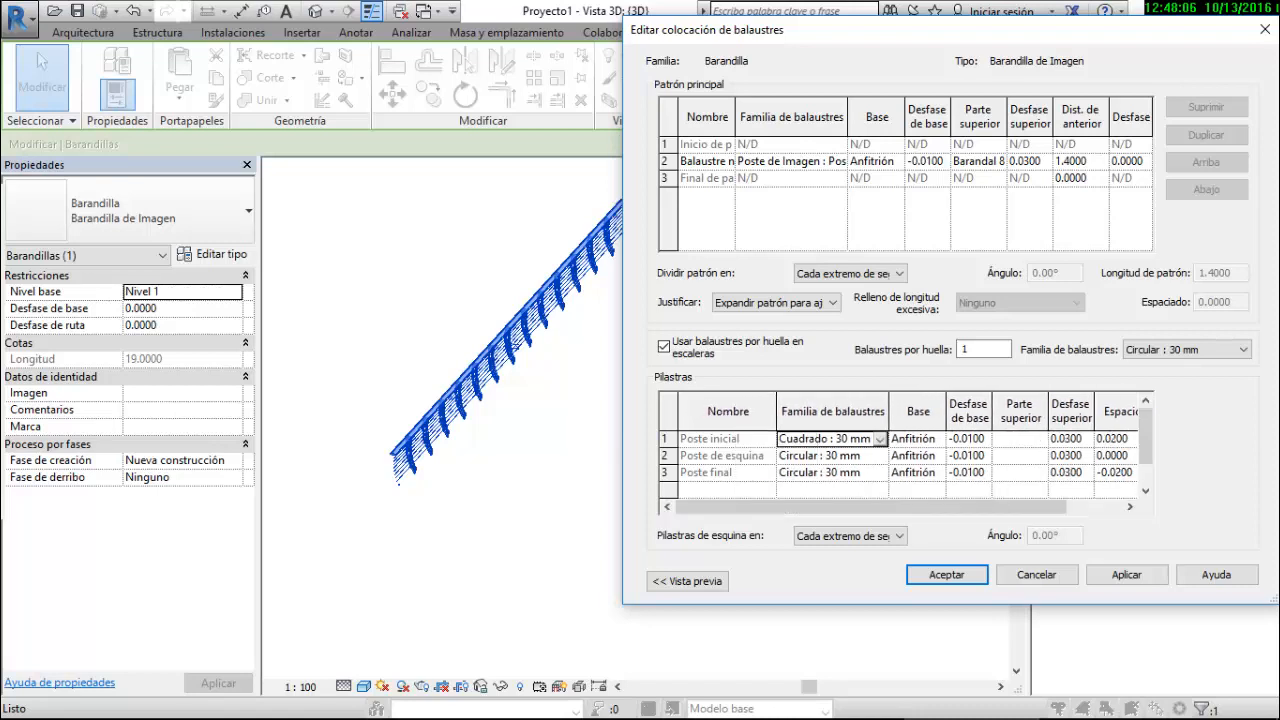
pyautogui.click(879, 439)
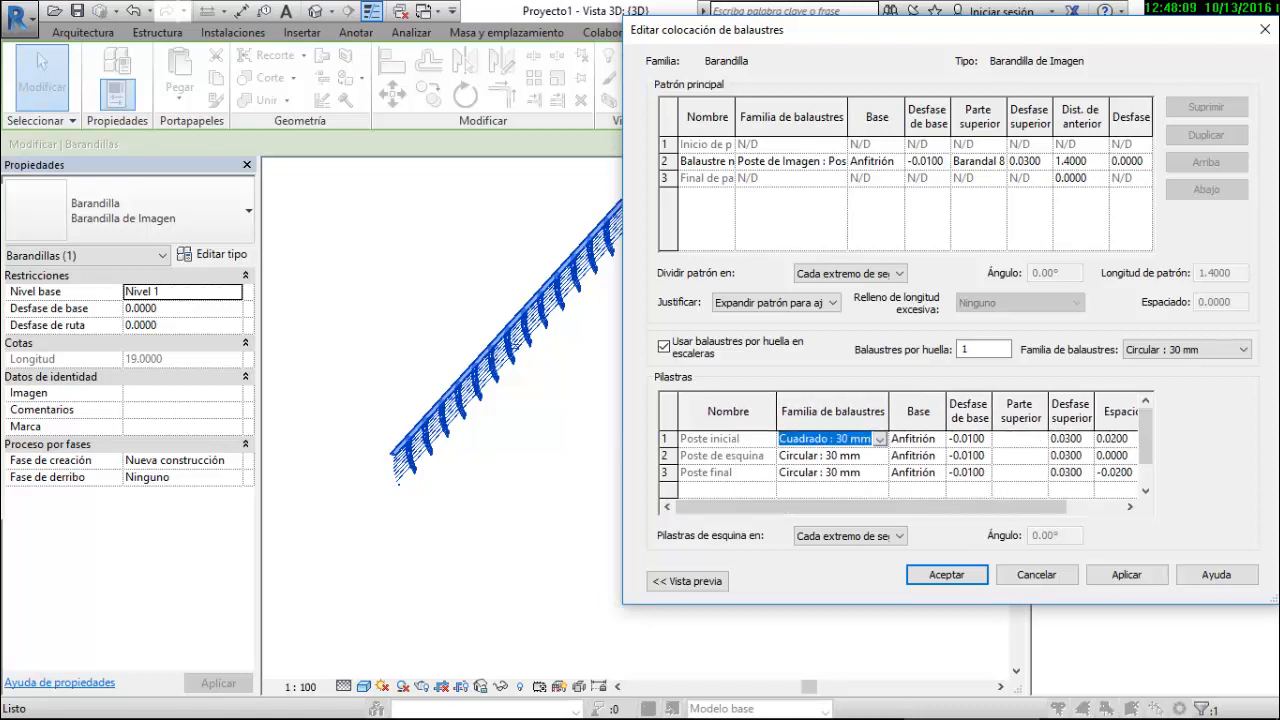
pyautogui.scroll(2, 868, 495)
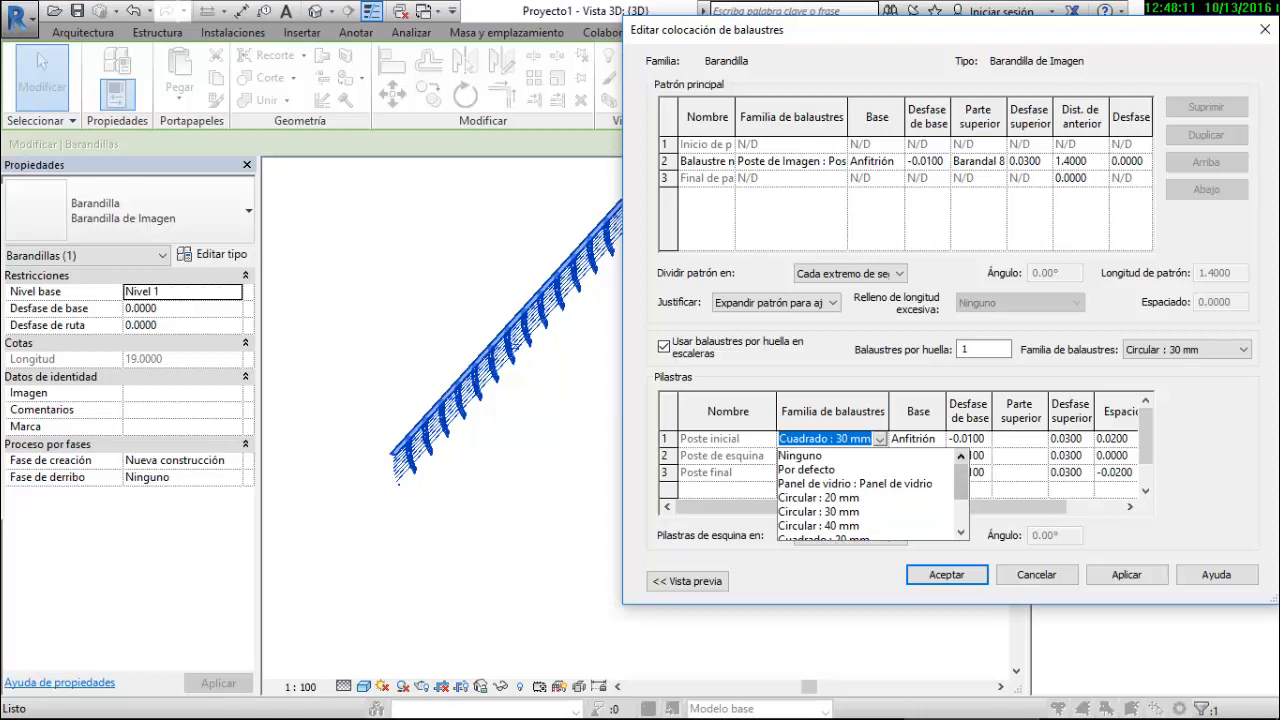
pyautogui.scroll(-2, 868, 495)
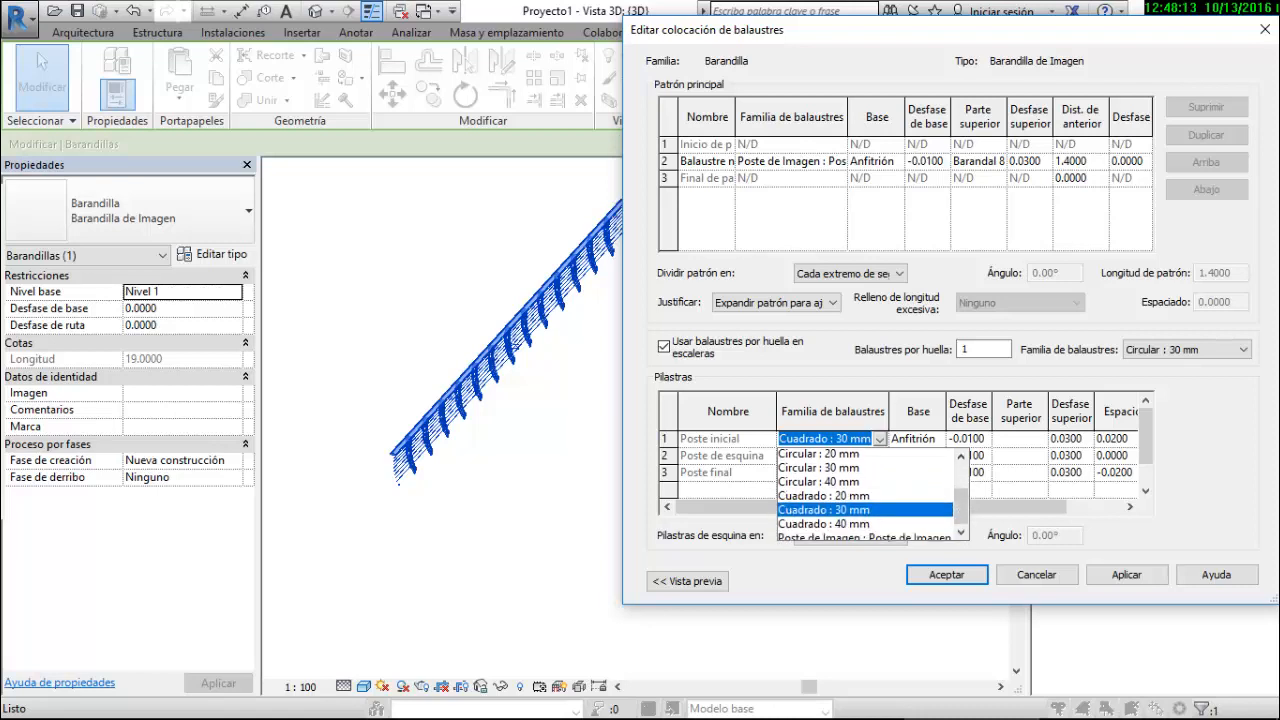
pyautogui.click(864, 525)
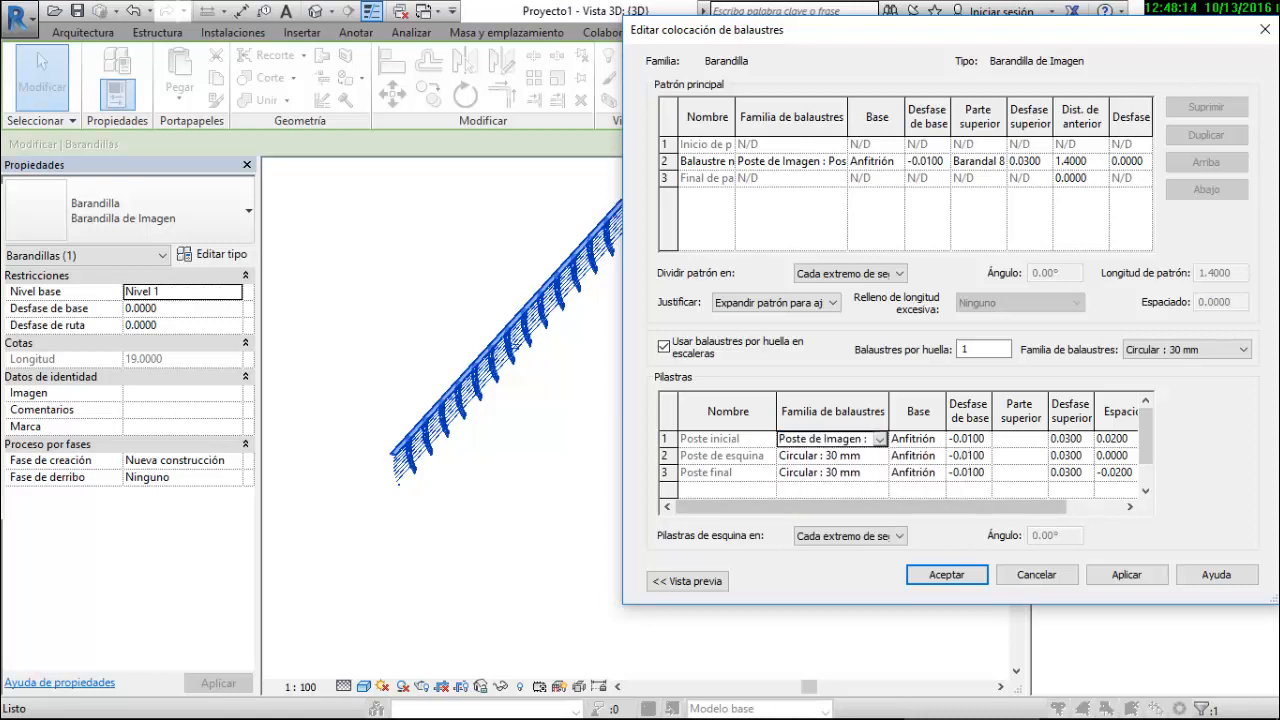
# Set the families of Poste de esquina and Poste final to Poste de Imagen : Poste de Imagen and apply the changes to the railing type
pyautogui.click(832, 455)
pyautogui.click(879, 456)
pyautogui.scroll(-2, 868, 500)
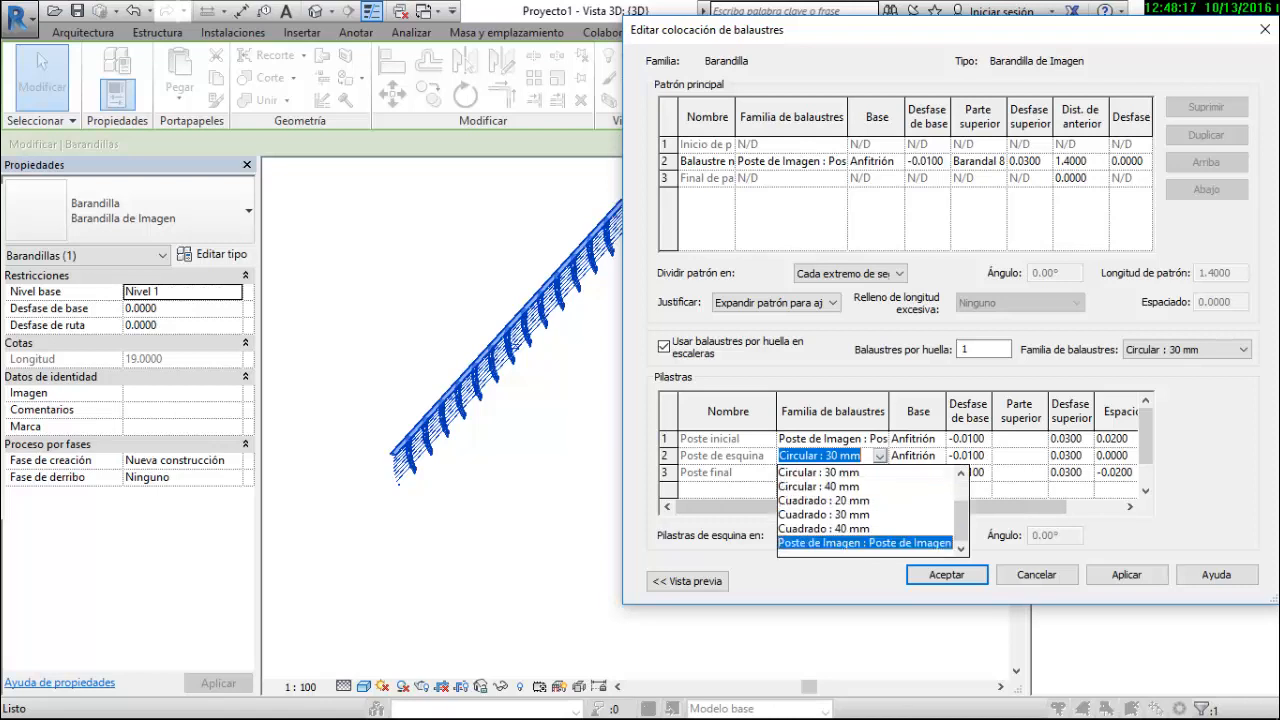
pyautogui.click(850, 543)
pyautogui.click(832, 472)
pyautogui.click(879, 473)
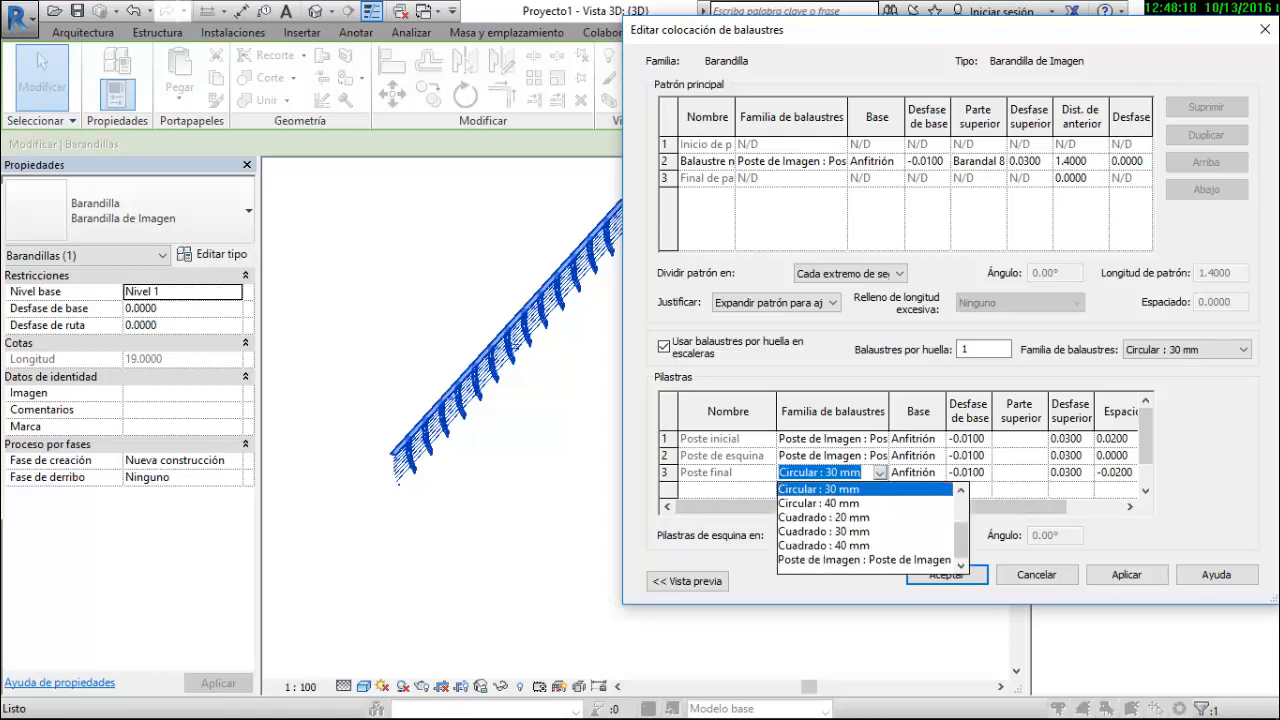
pyautogui.click(864, 559)
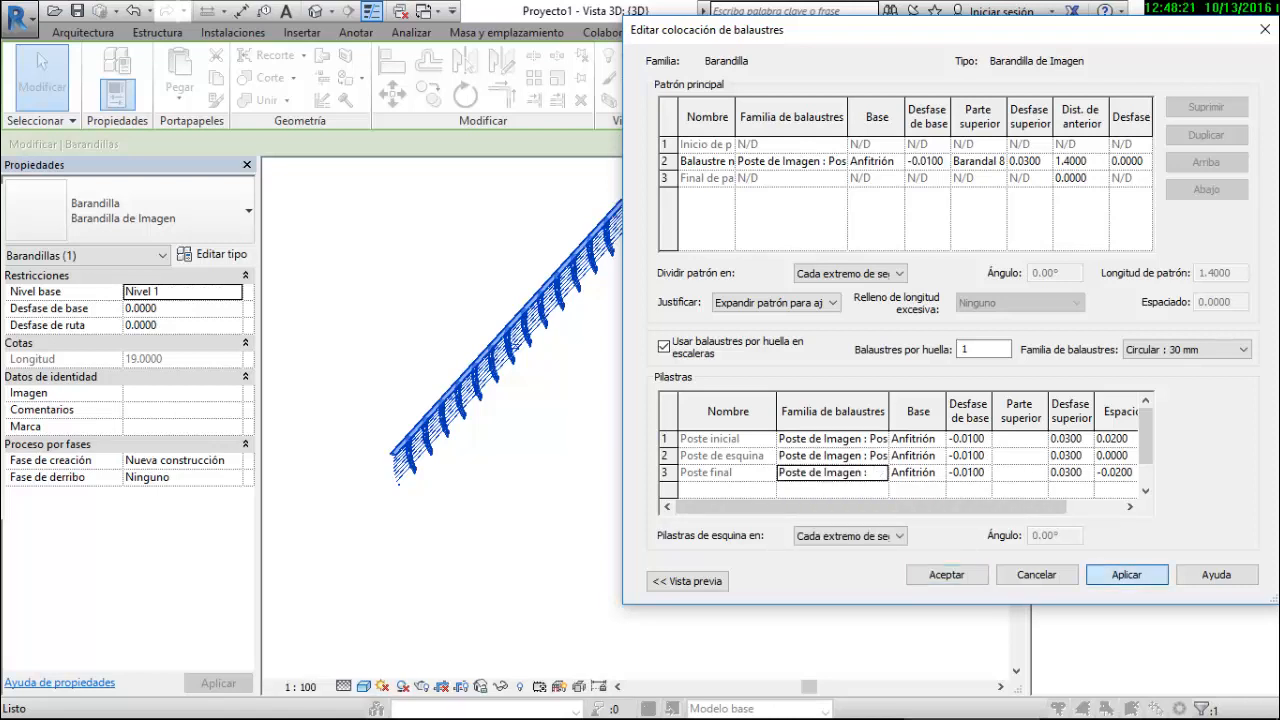
pyautogui.click(946, 575)
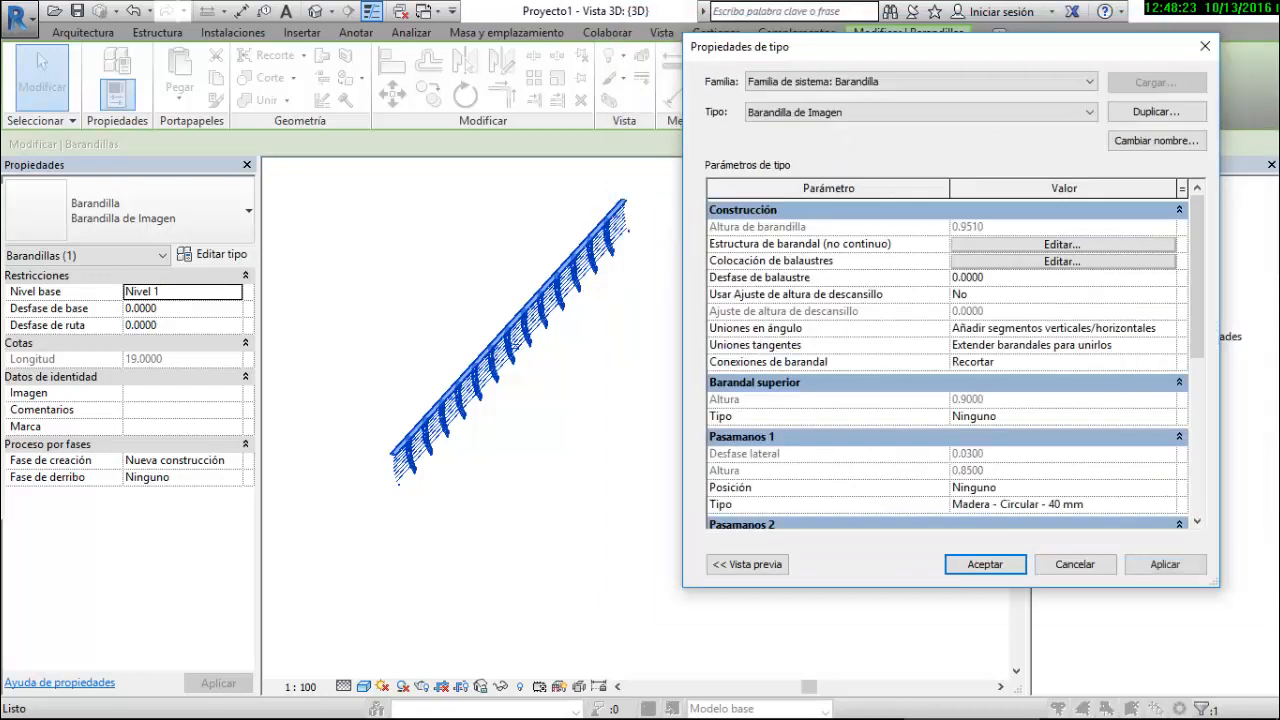
pyautogui.click(985, 564)
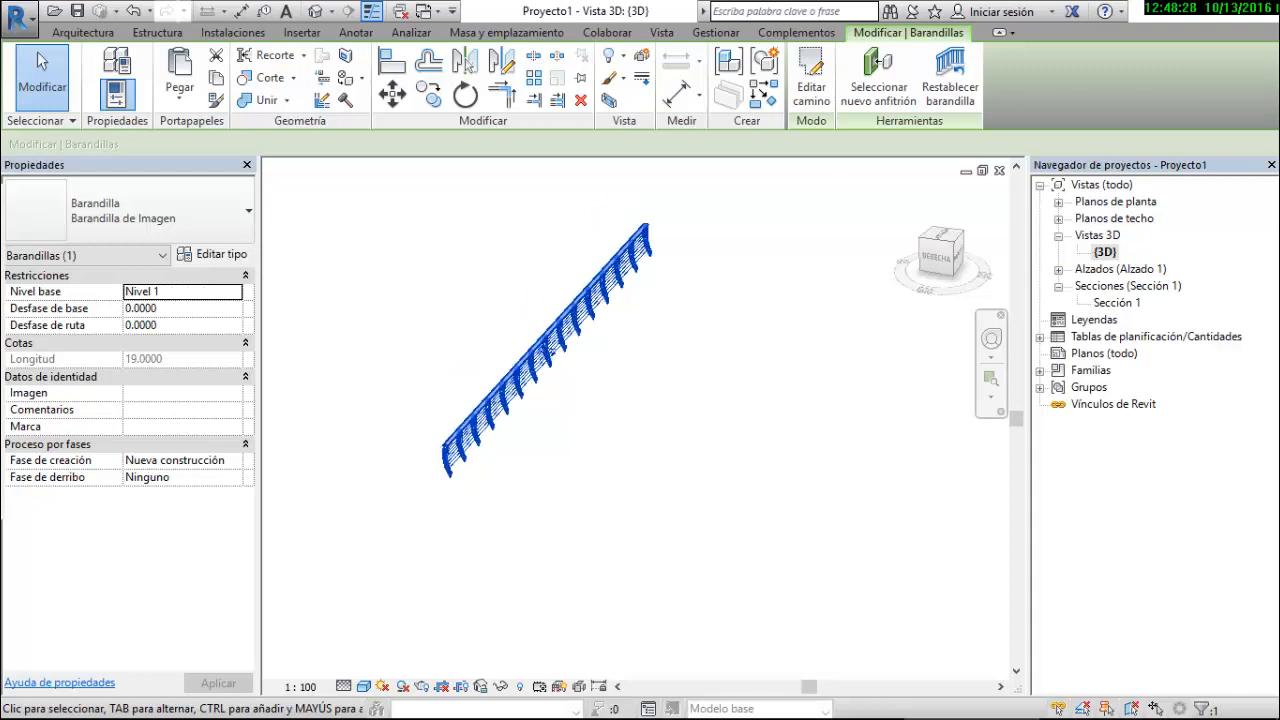
# In the Nivel 1 floor plan, create a Con cables horizontales railing along a centre-ends arc of 11 m radius below the straight railing
pyautogui.click(37, 51)
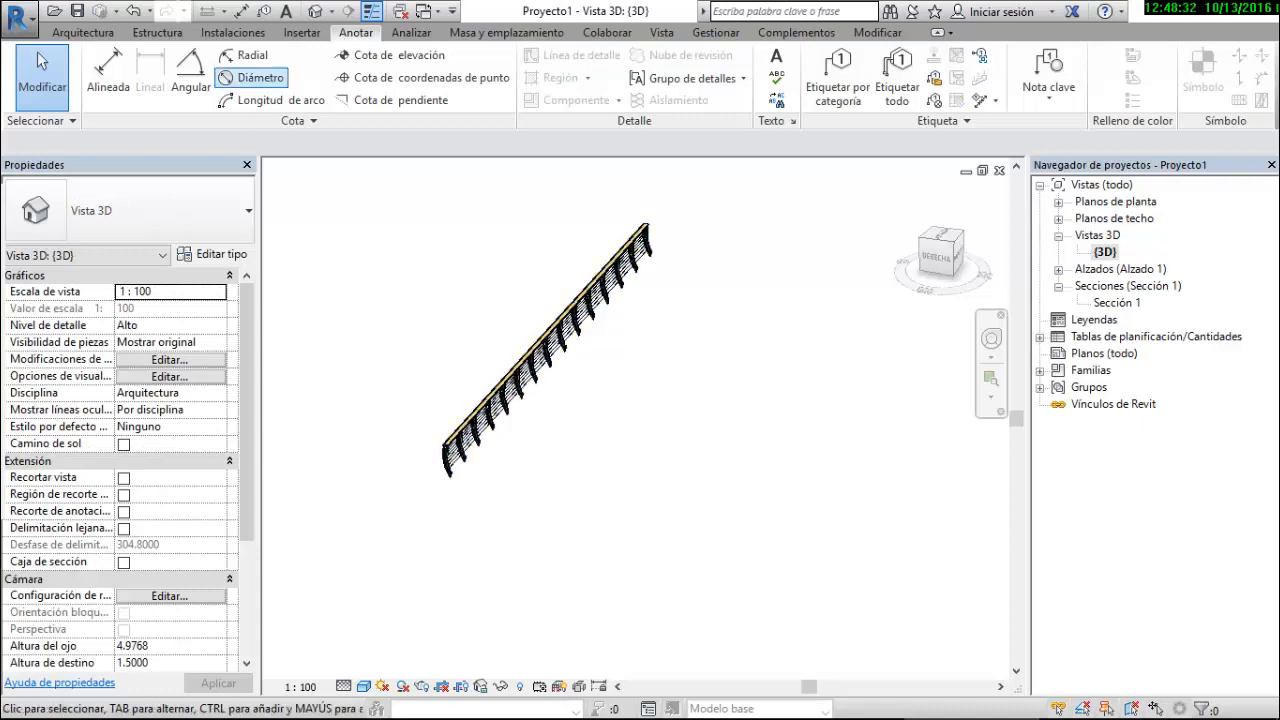
pyautogui.click(83, 32)
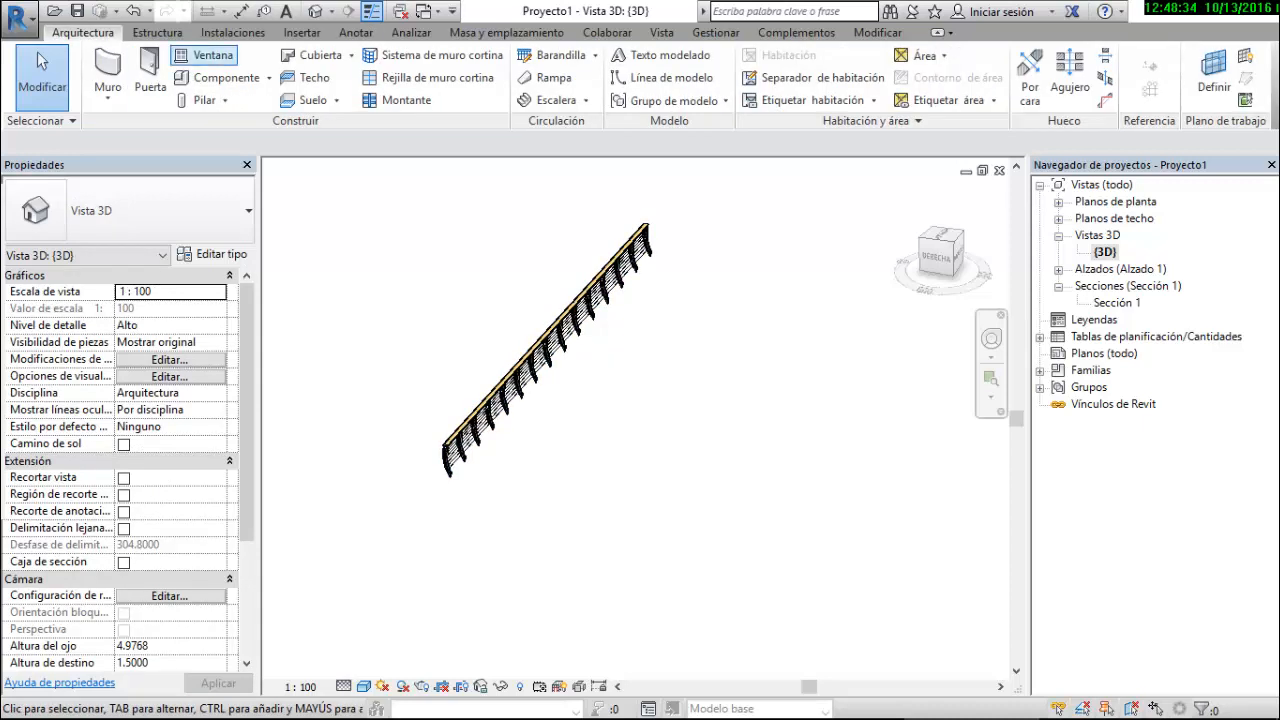
pyautogui.click(553, 55)
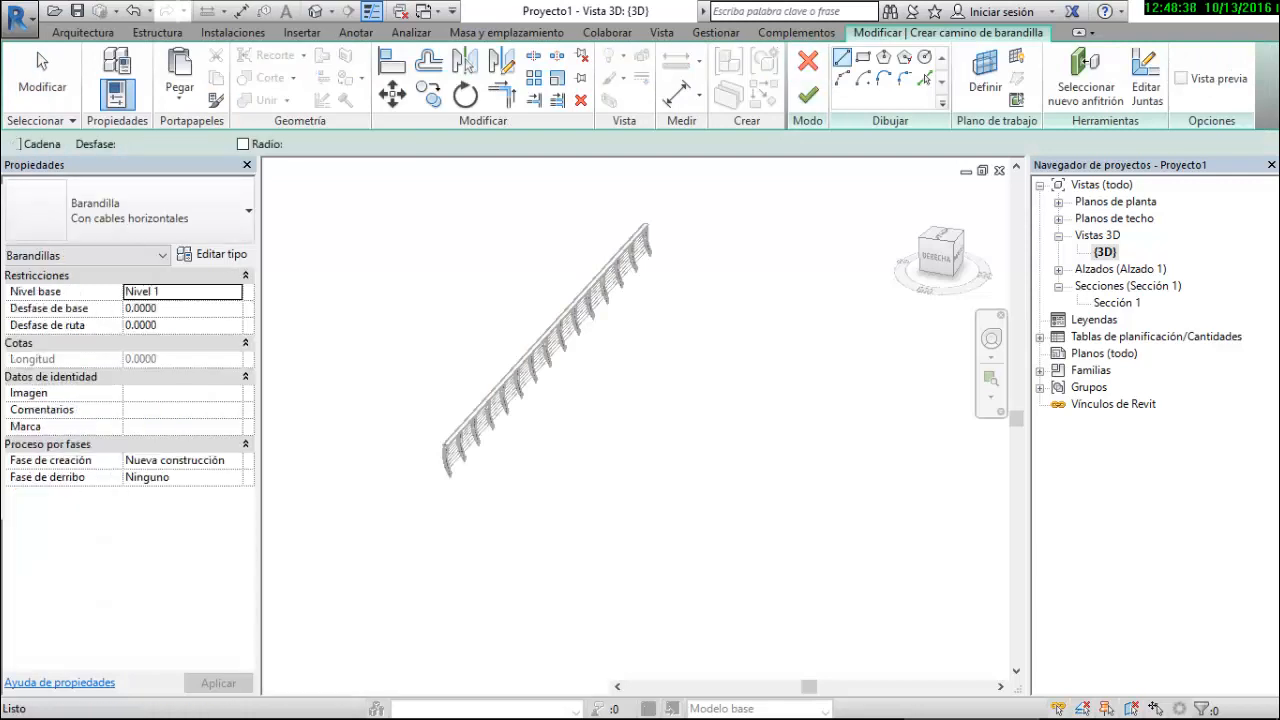
pyautogui.click(1058, 201)
pyautogui.doubleClick(1110, 218)
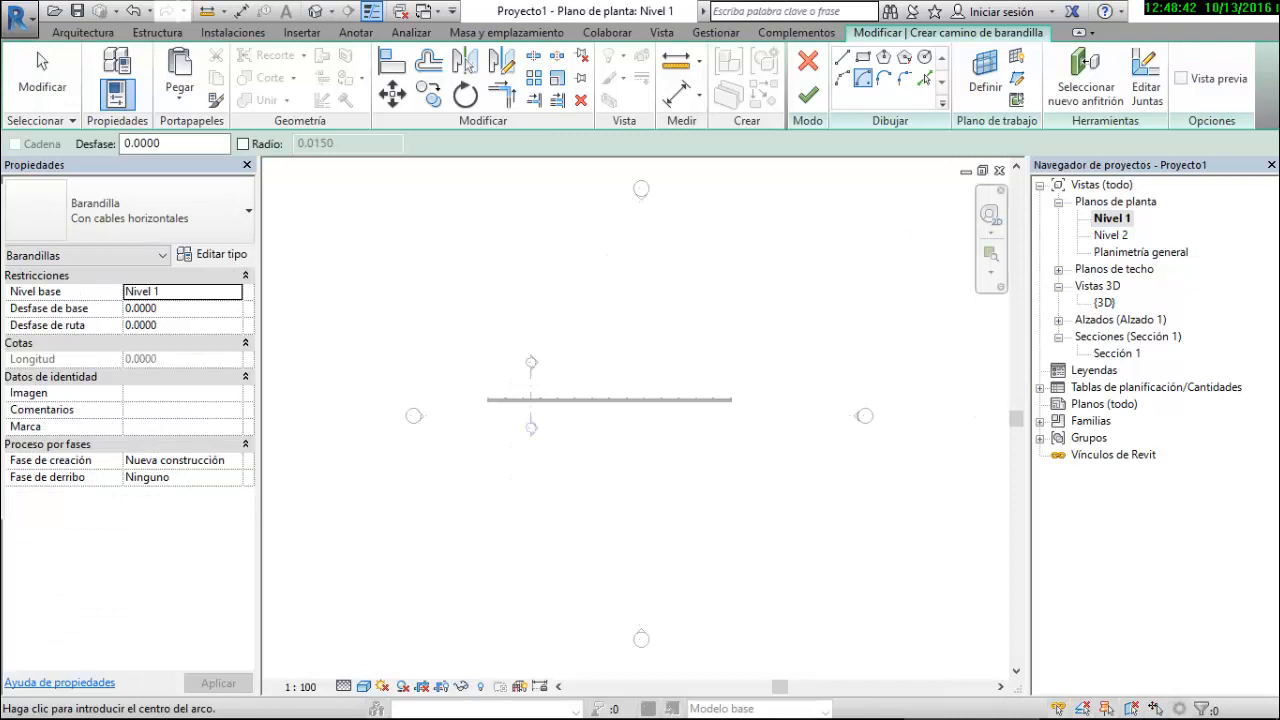
pyautogui.scroll(-2, 710, 279)
pyautogui.click(596, 465)
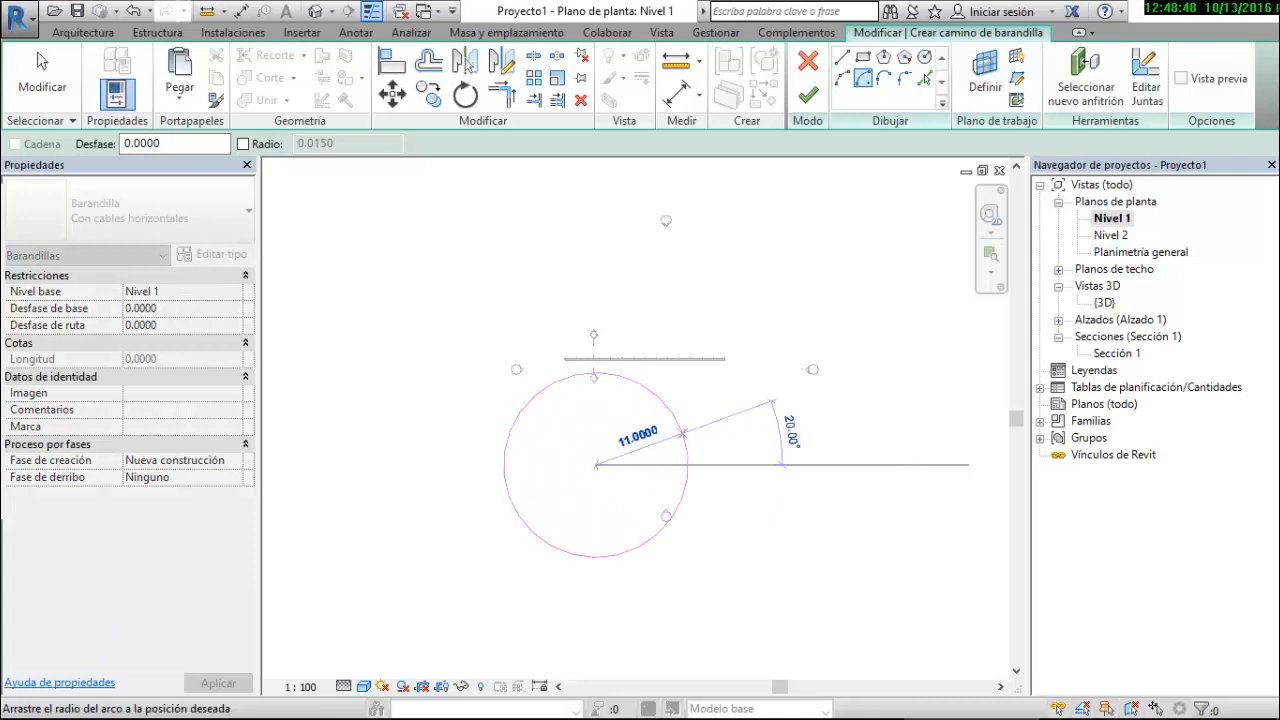
pyautogui.click(702, 428)
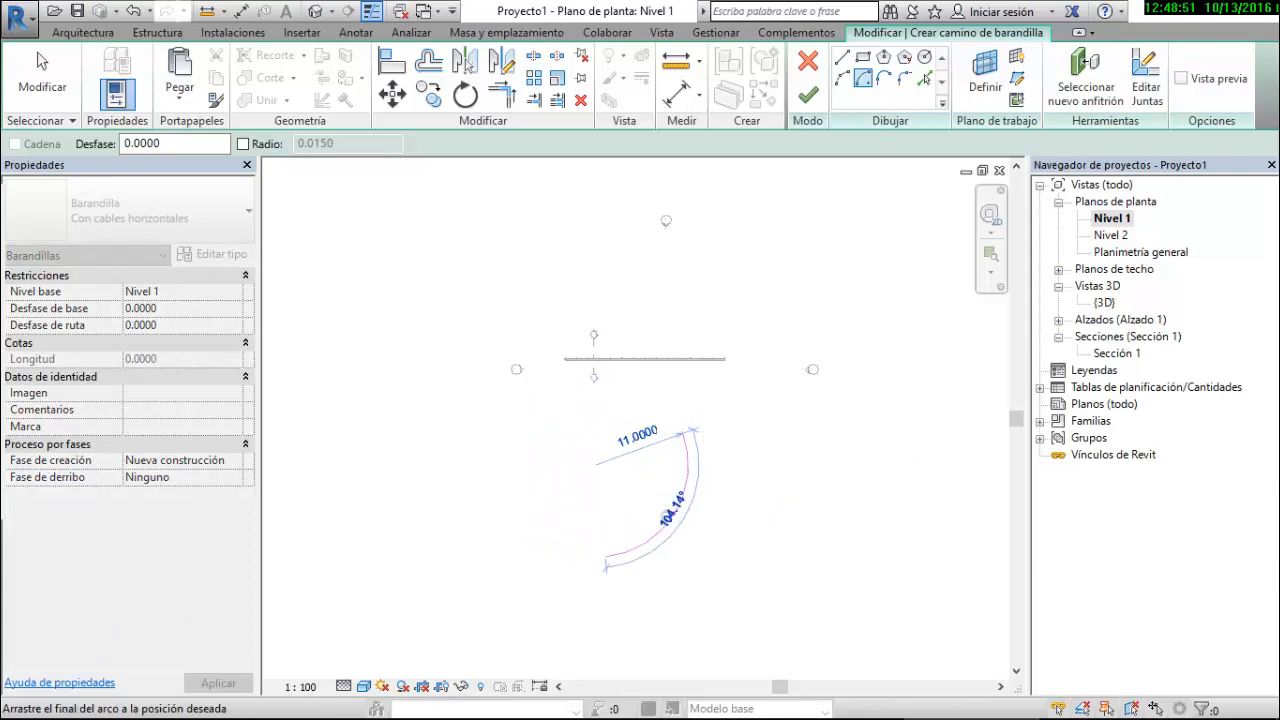
pyautogui.click(537, 538)
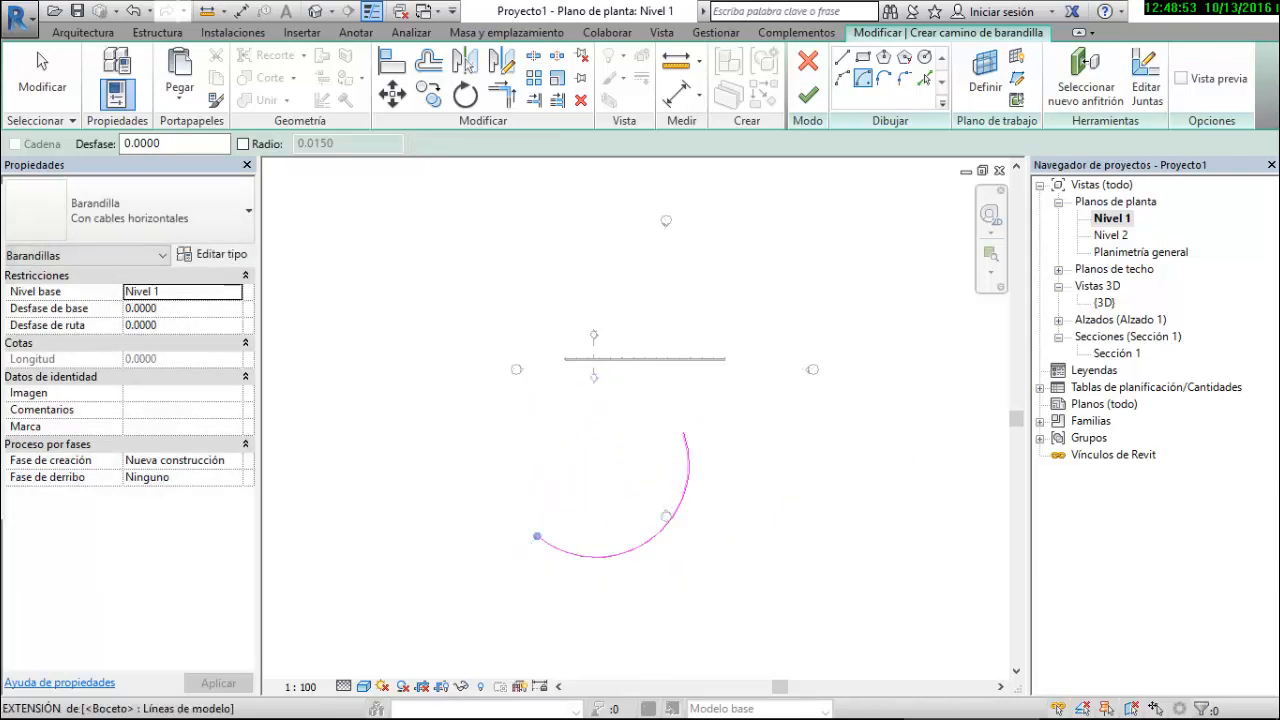
pyautogui.click(808, 94)
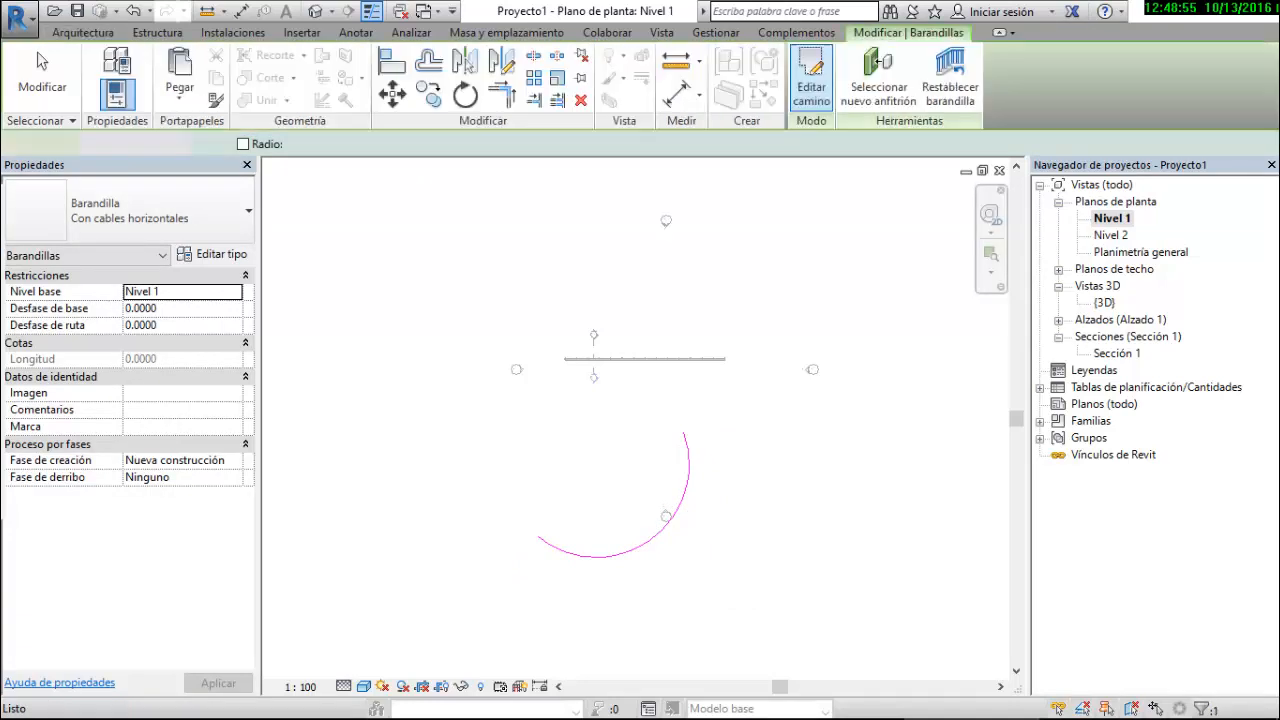
# Examine the curved Con cables horizontales railing in plan and in the {3D} view
pyautogui.scroll(-2, 755, 290)
pyautogui.scroll(1, 690, 492)
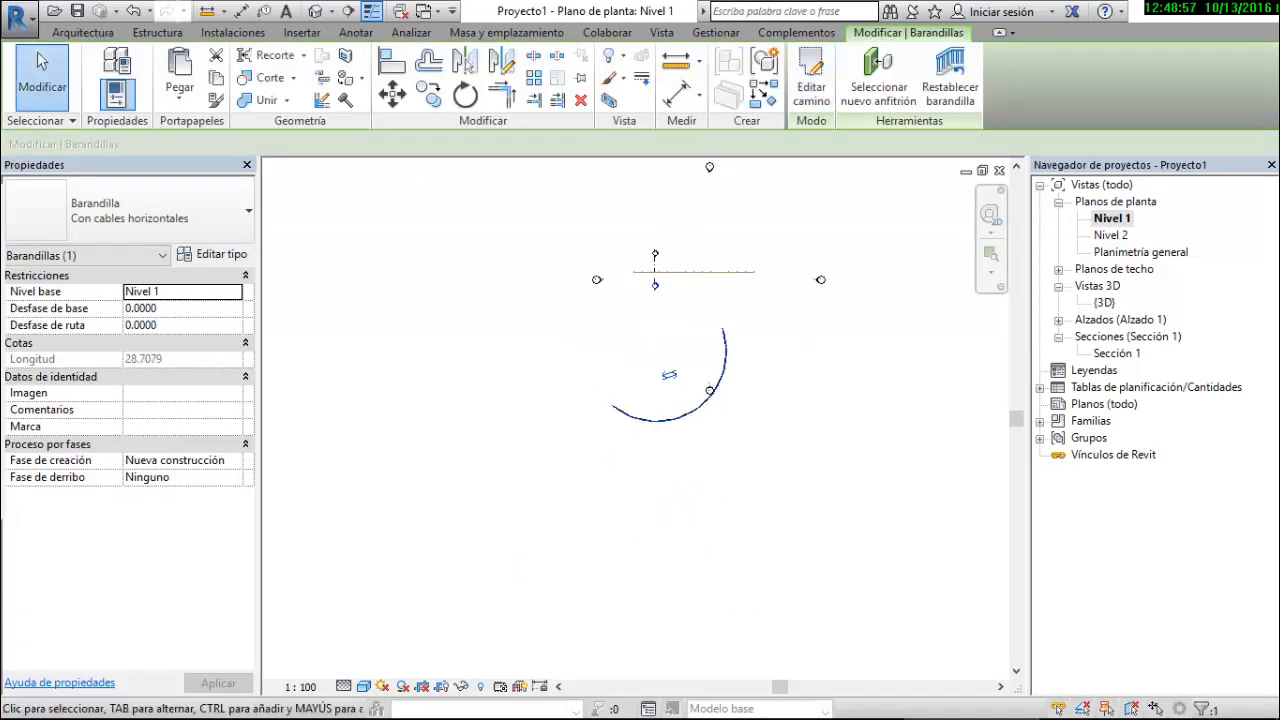
pyautogui.scroll(1, 905, 350)
pyautogui.doubleClick(1104, 302)
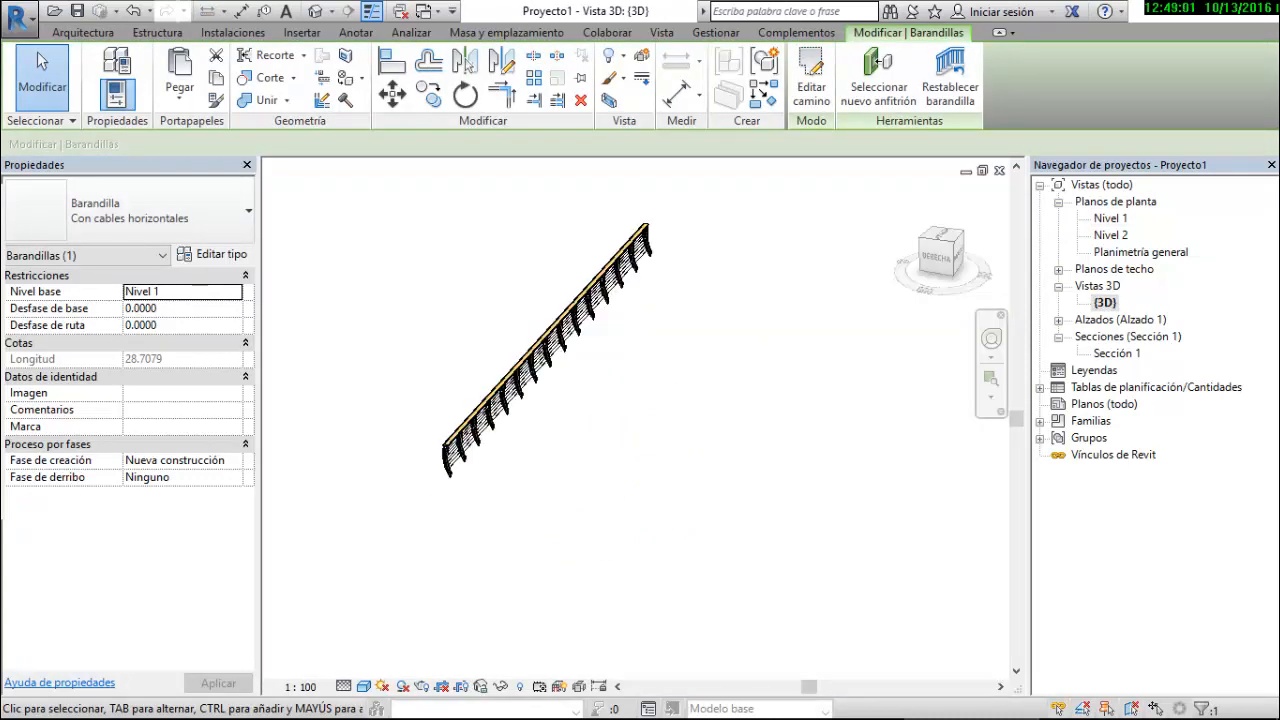
pyautogui.scroll(-3, 543, 408)
pyautogui.scroll(-1, 866, 350)
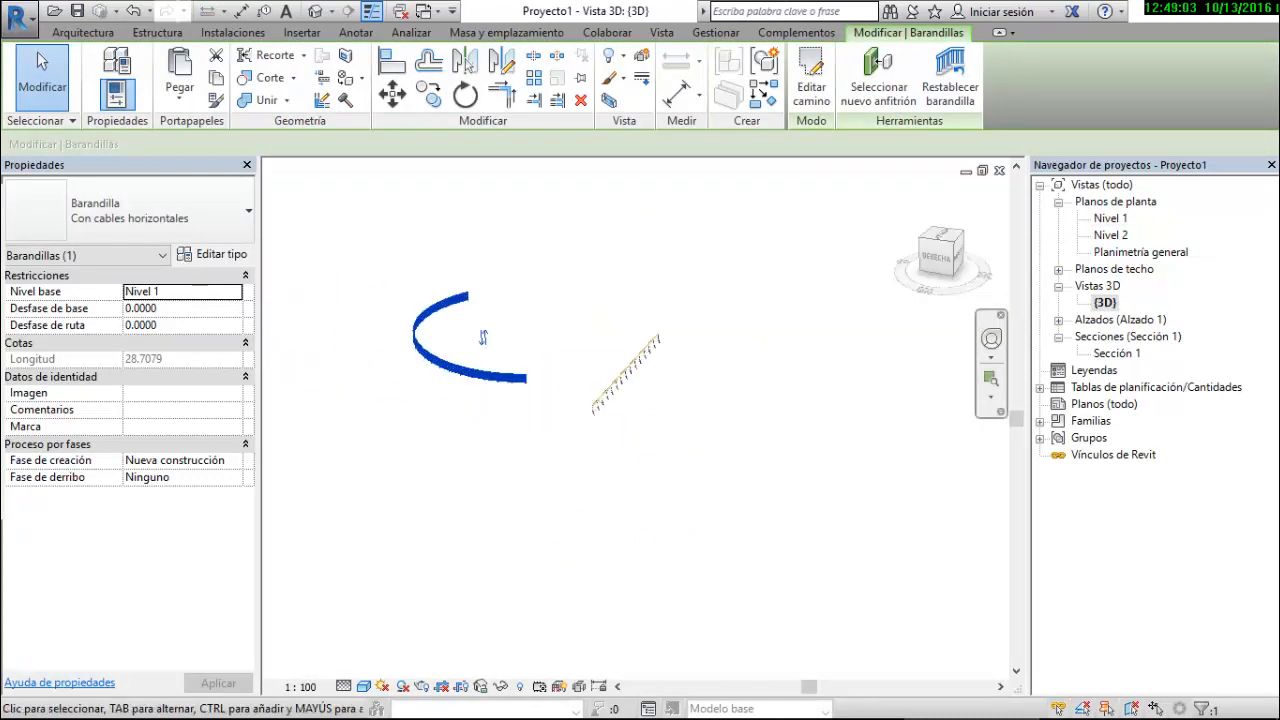
pyautogui.scroll(5, 571, 271)
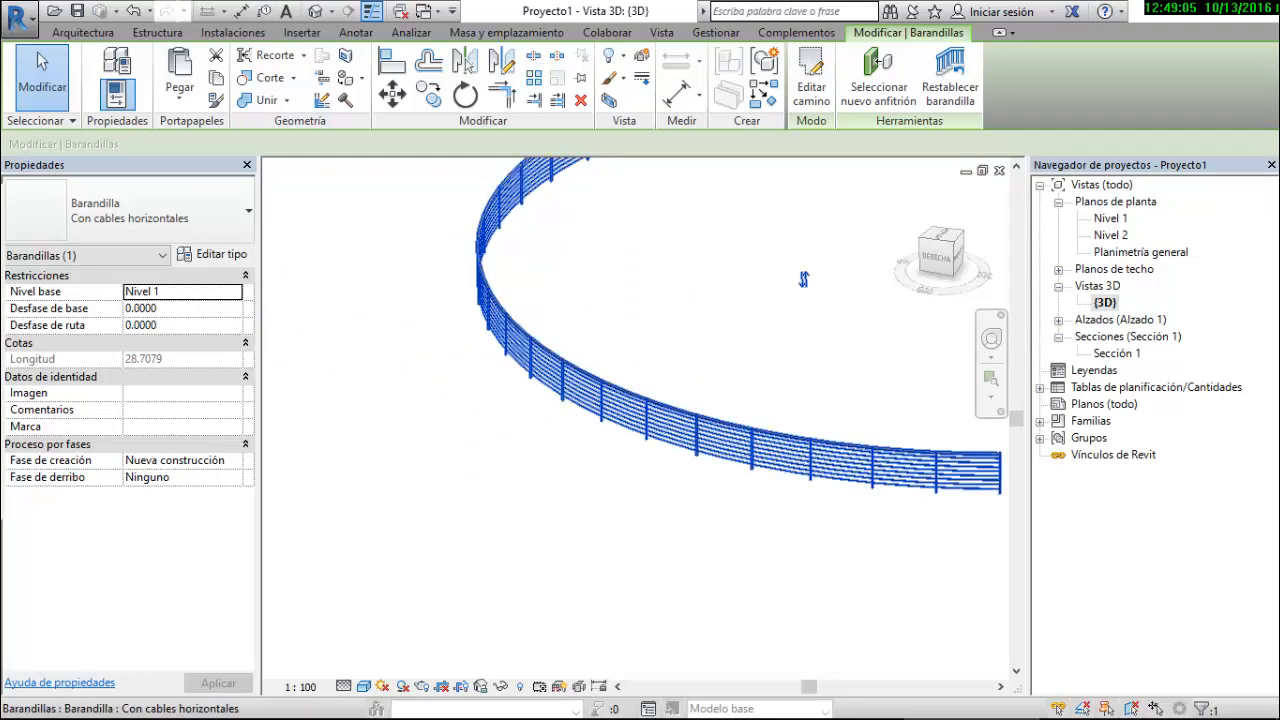
pyautogui.scroll(-2, 693, 321)
pyautogui.press('Escape')
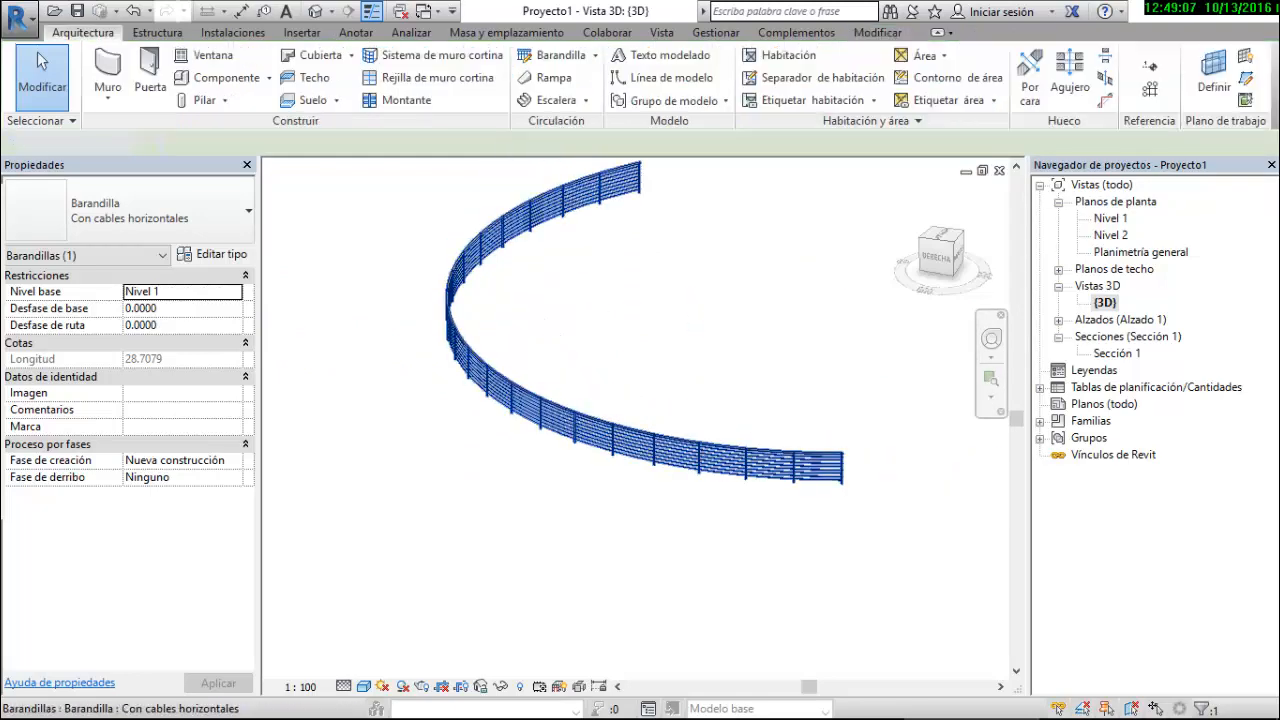
# Change the curved railing's type to Barandilla de Imagen and flip its direction
pyautogui.click(693, 321)
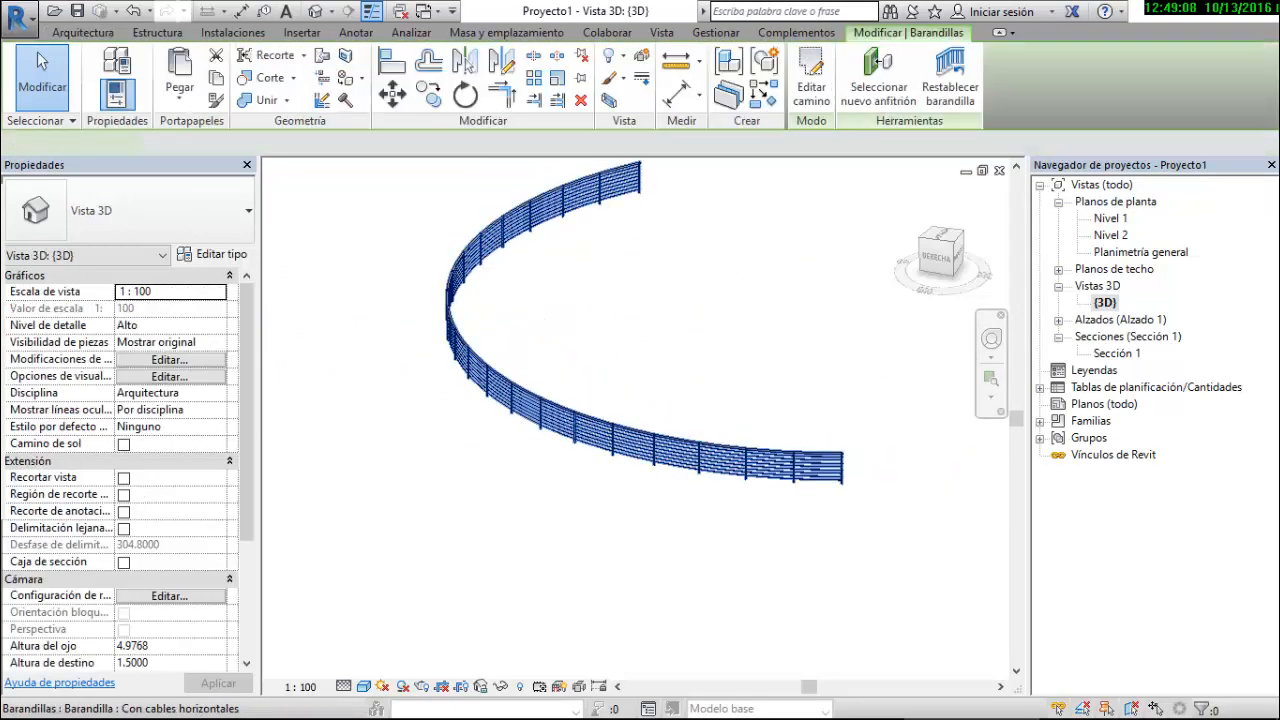
pyautogui.click(128, 210)
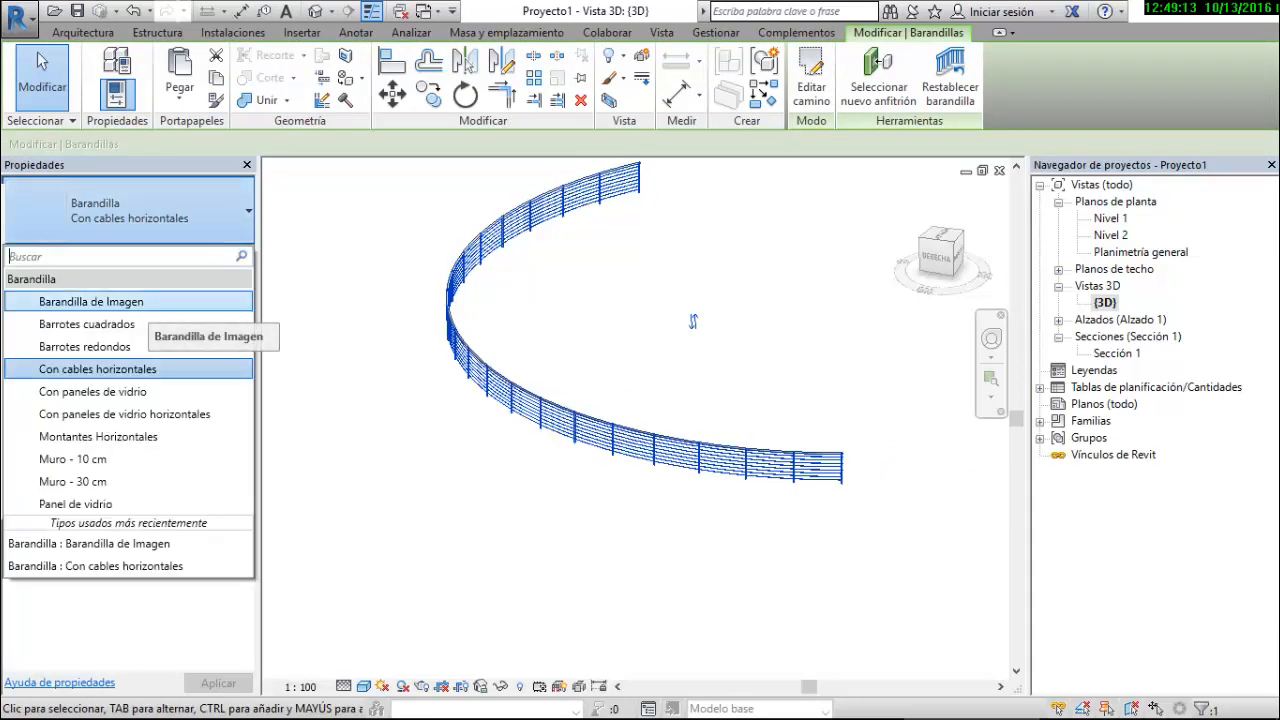
pyautogui.click(91, 301)
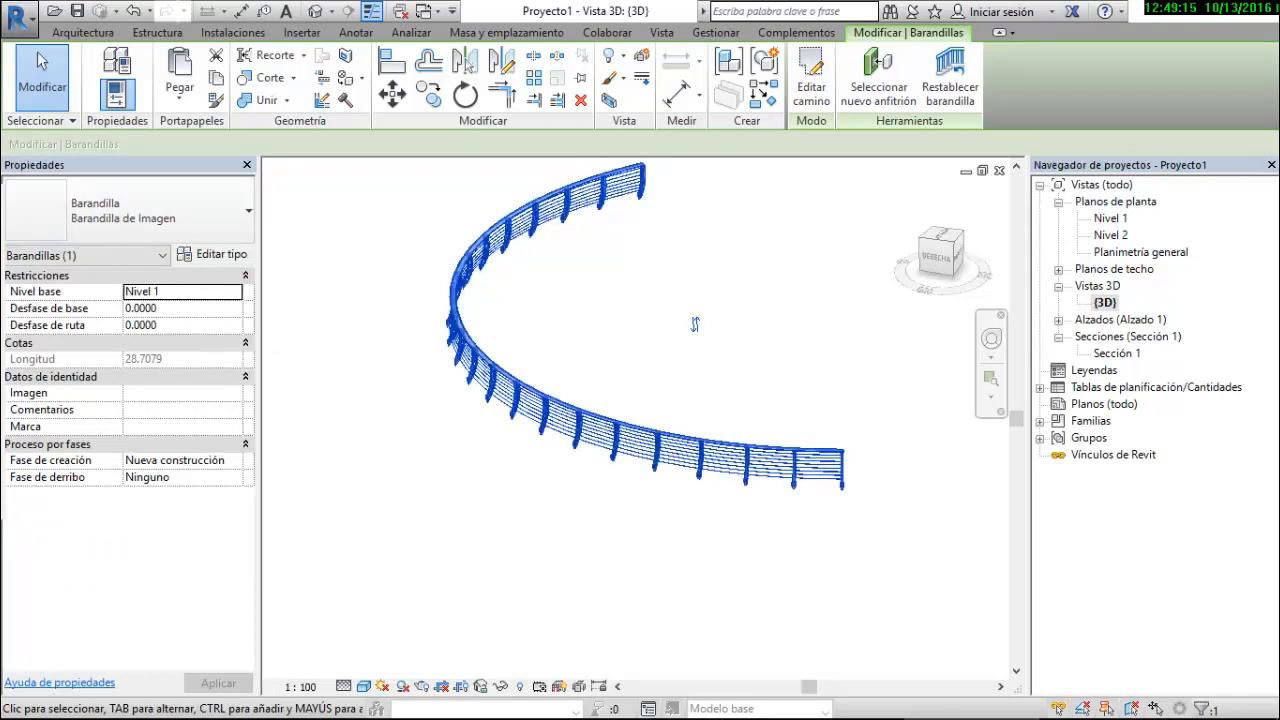
pyautogui.scroll(4, 785, 294)
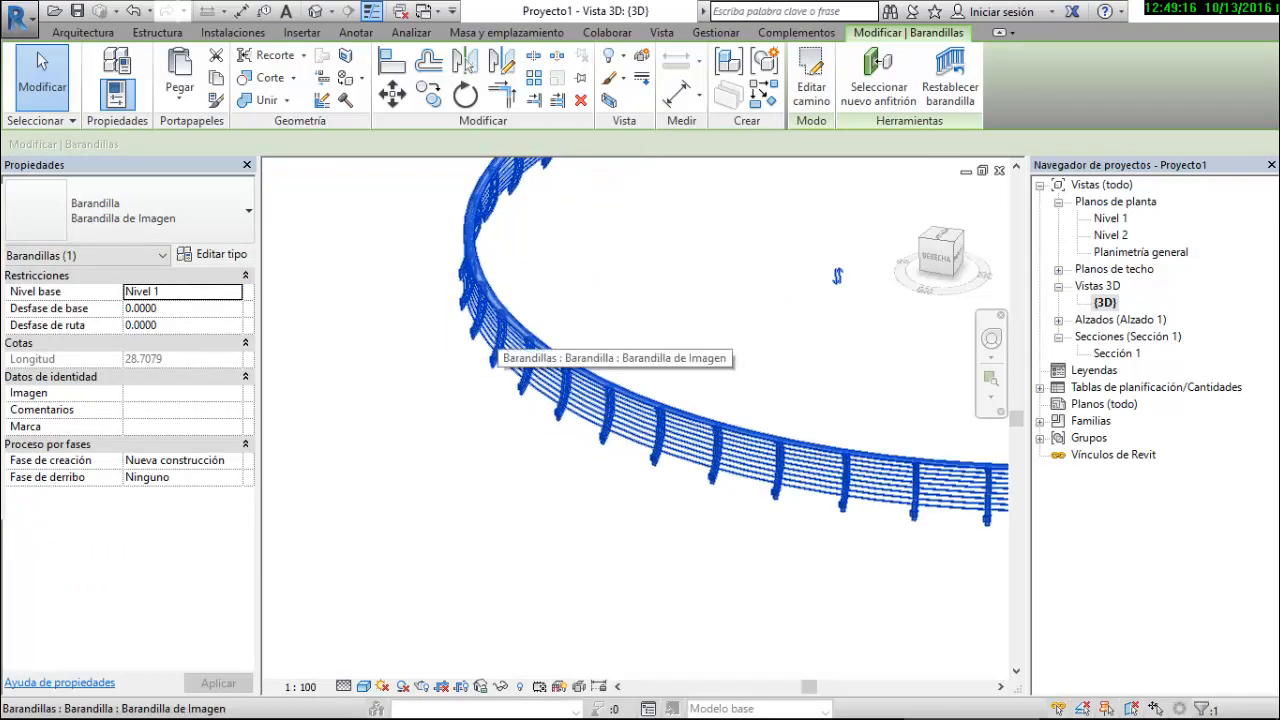
pyautogui.click(837, 275)
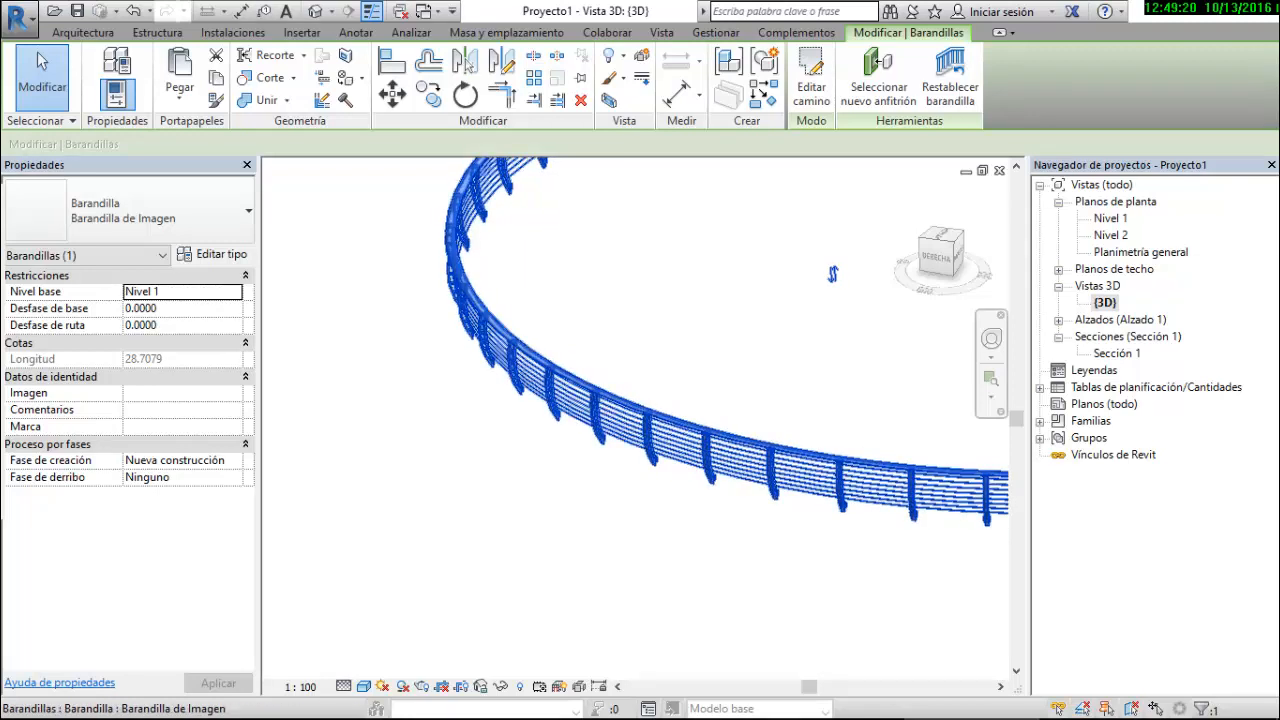
pyautogui.scroll(-4, 595, 319)
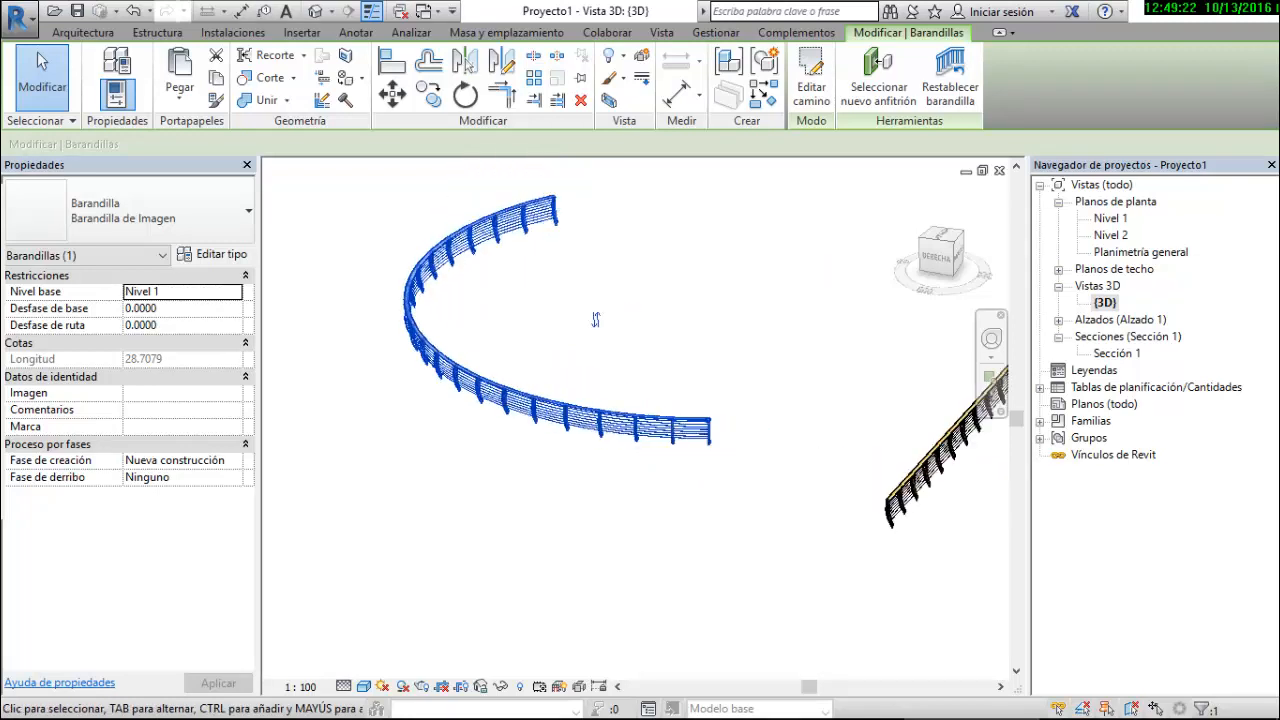
# Begin a Por defecto - 30 cm floor on Nivel 1 and sketch a sloped upper edge about 19 m long and a vertical edge about 17 m long
pyautogui.click(83, 32)
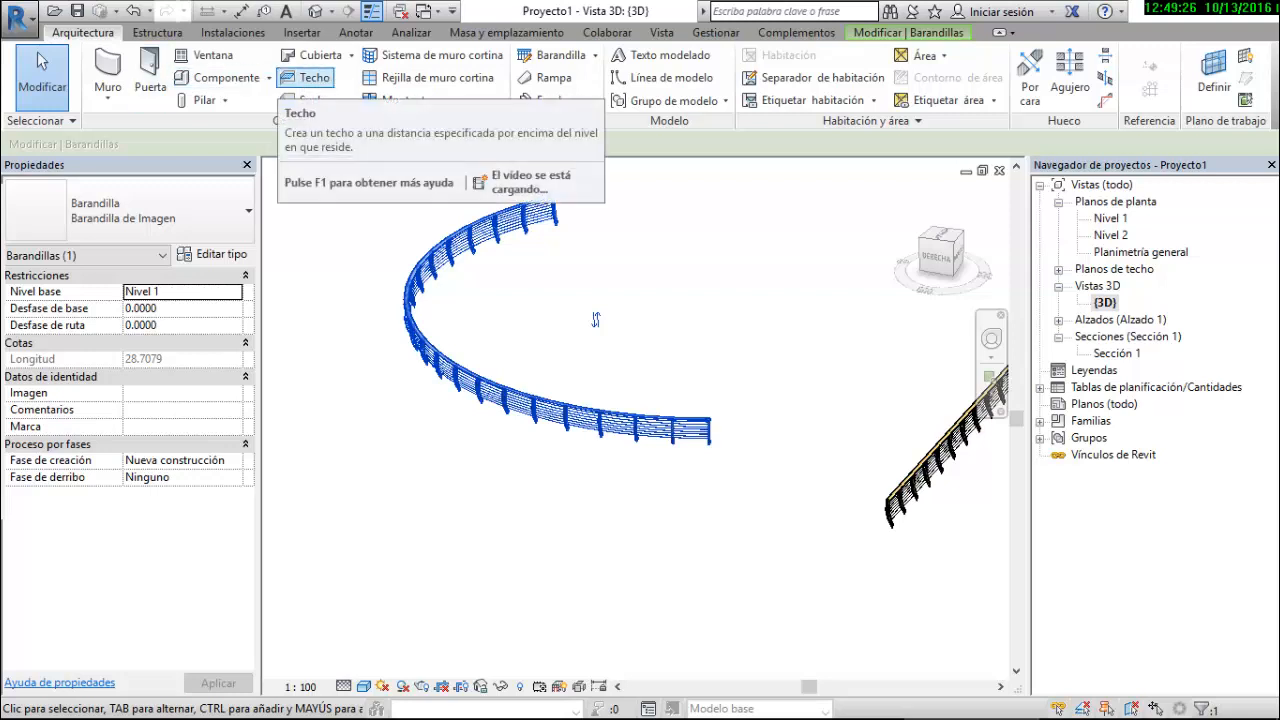
pyautogui.click(313, 100)
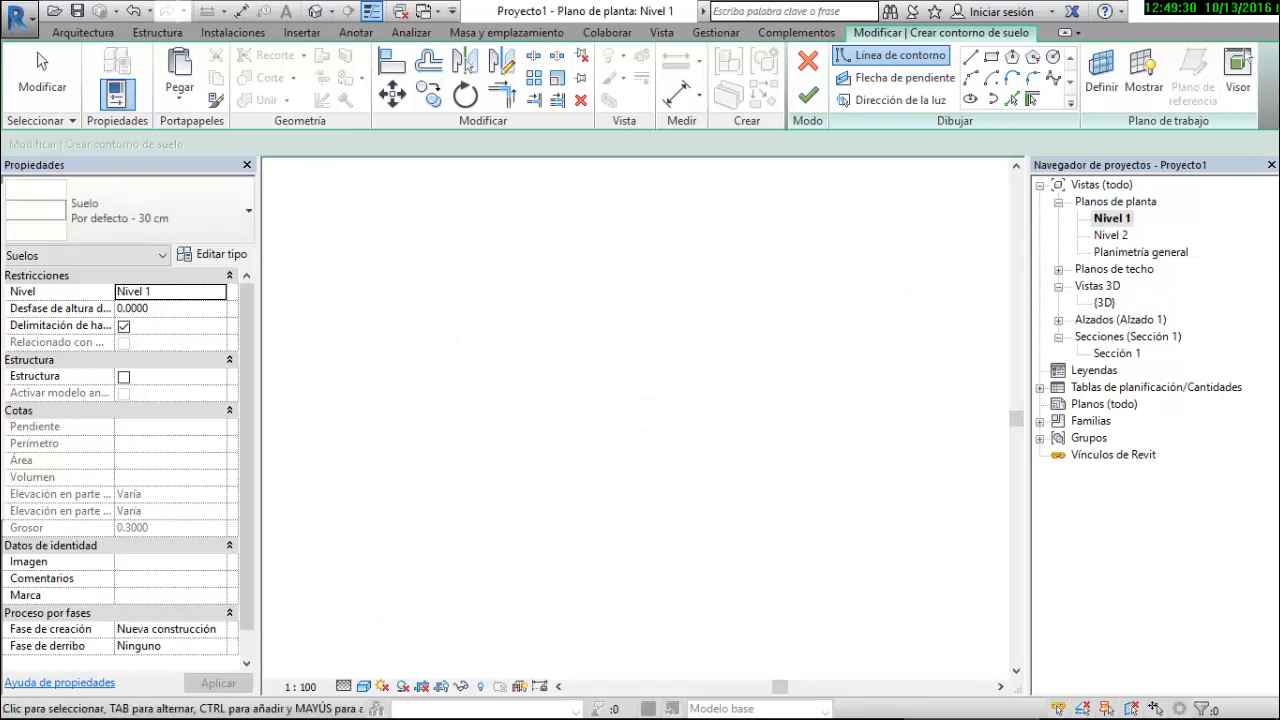
pyautogui.scroll(-2, 497, 252)
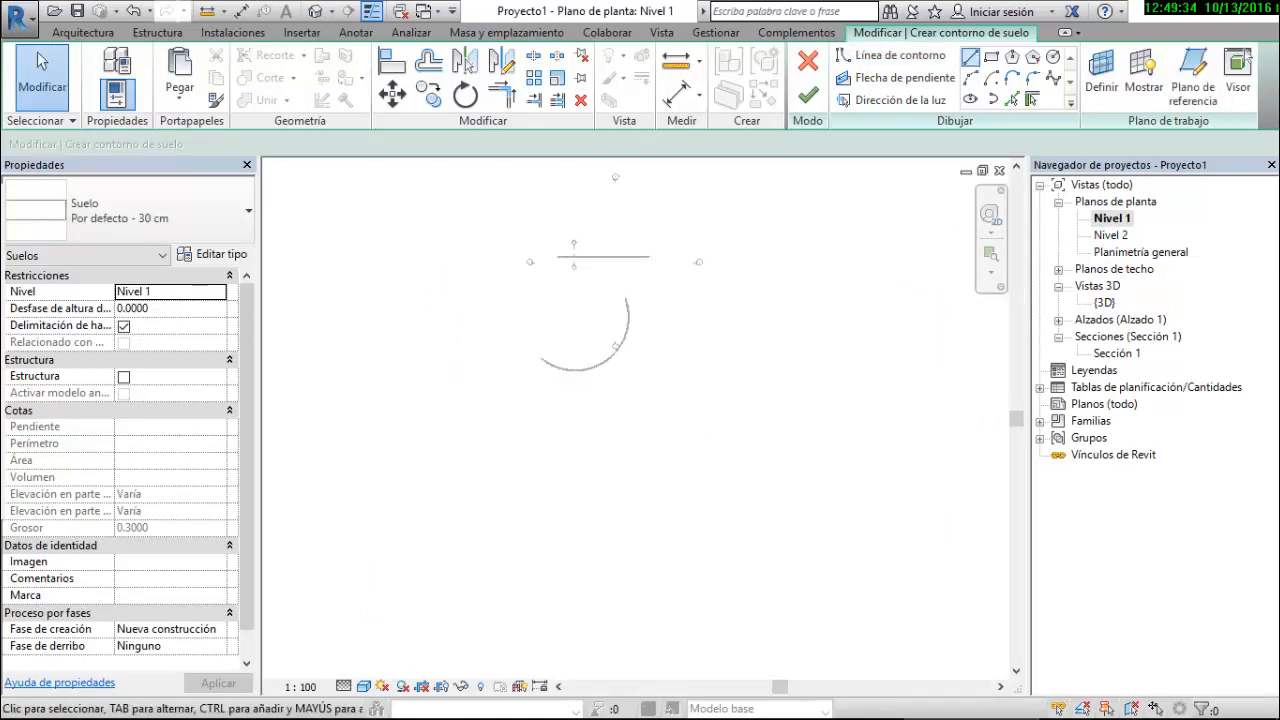
pyautogui.click(969, 56)
pyautogui.scroll(-1, 710, 387)
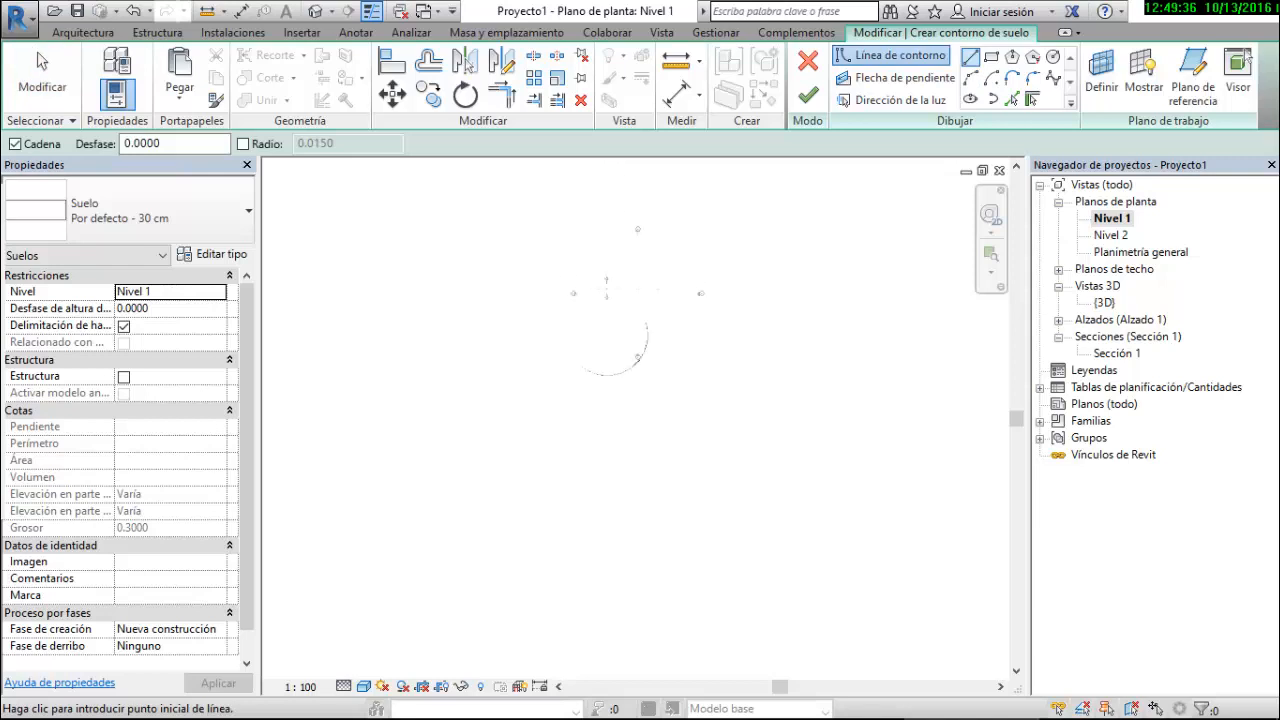
pyautogui.click(618, 250)
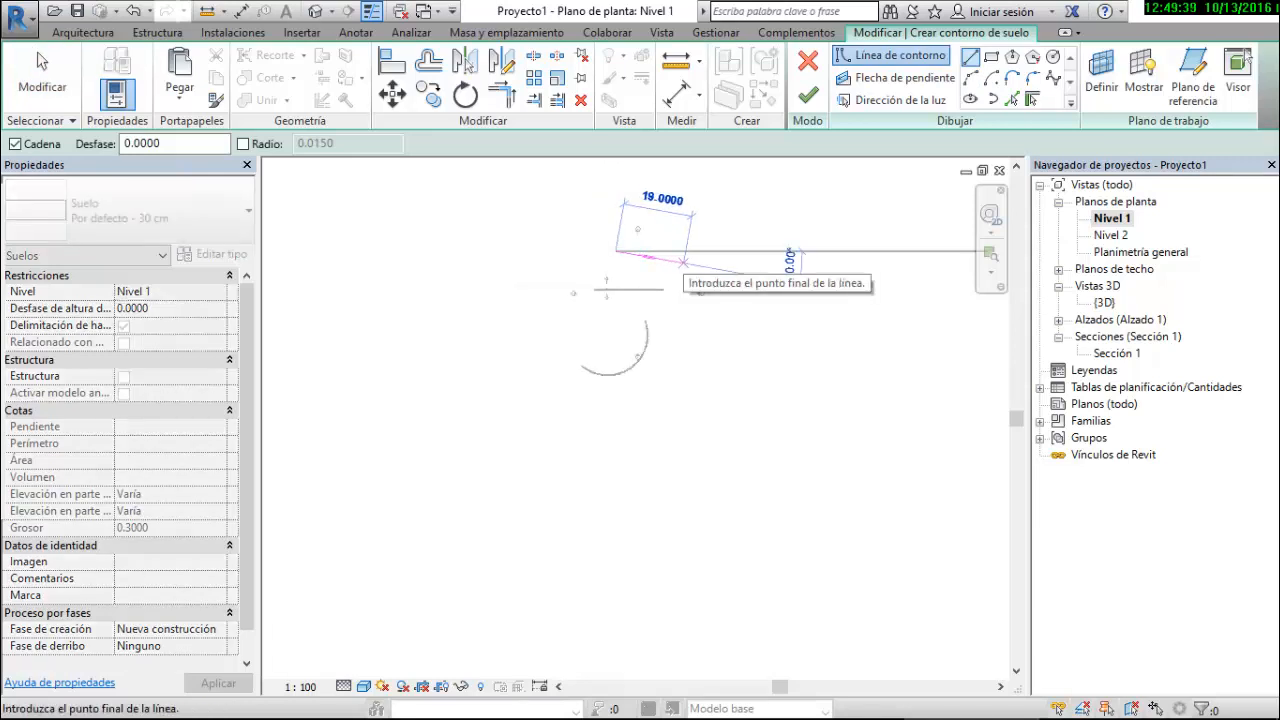
pyautogui.click(683, 262)
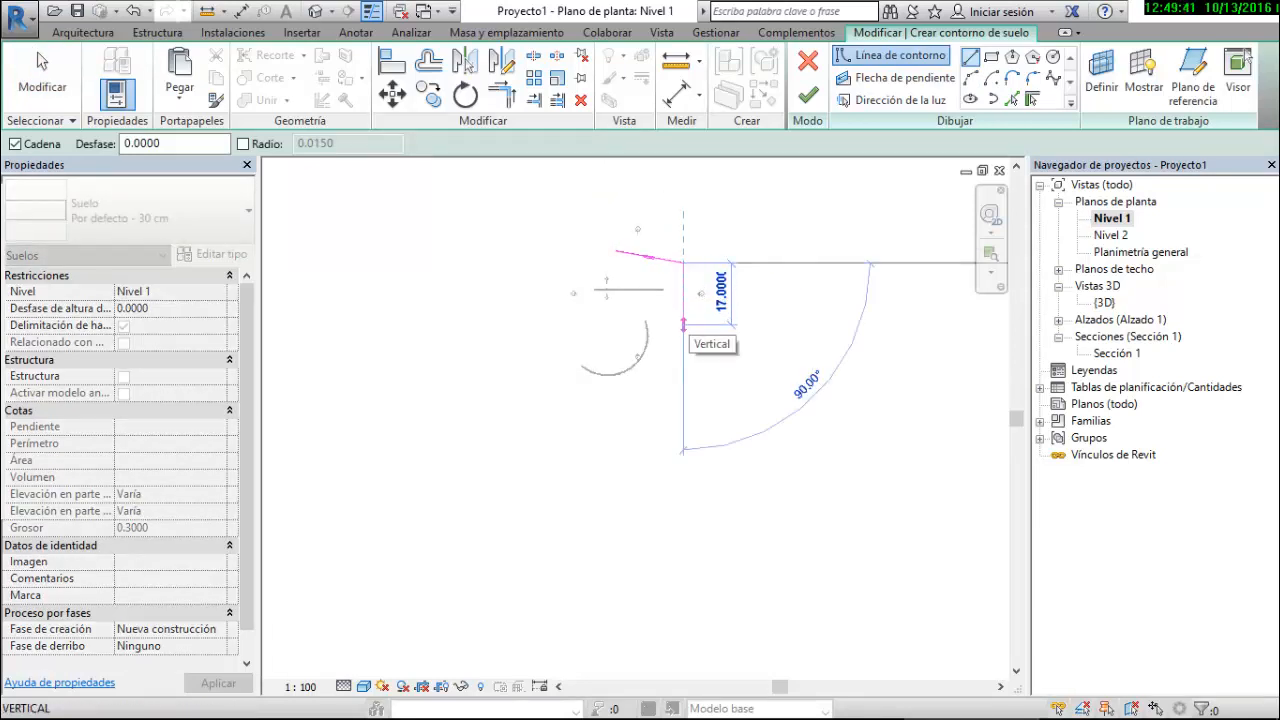
pyautogui.click(683, 324)
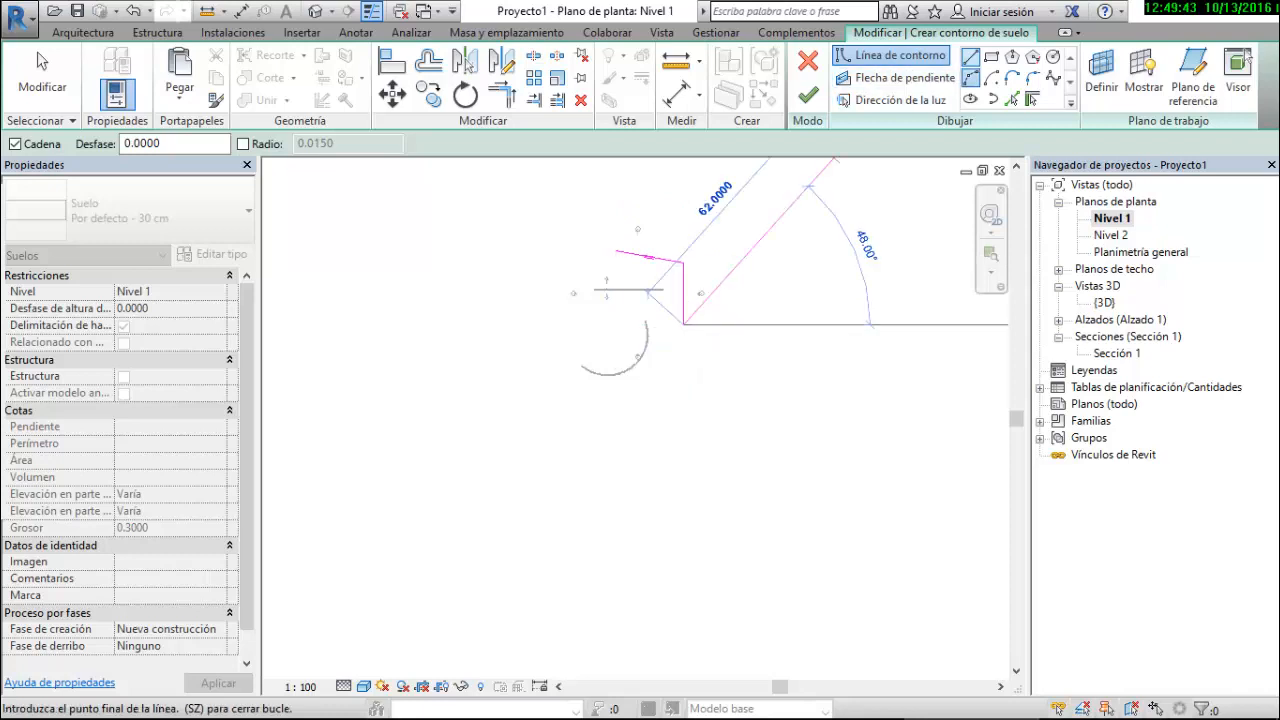
# Close the floor boundary with an outward-bulging arc of about 124° between the two open line ends and finish the floor
pyautogui.click(970, 77)
pyautogui.scroll(3, 685, 326)
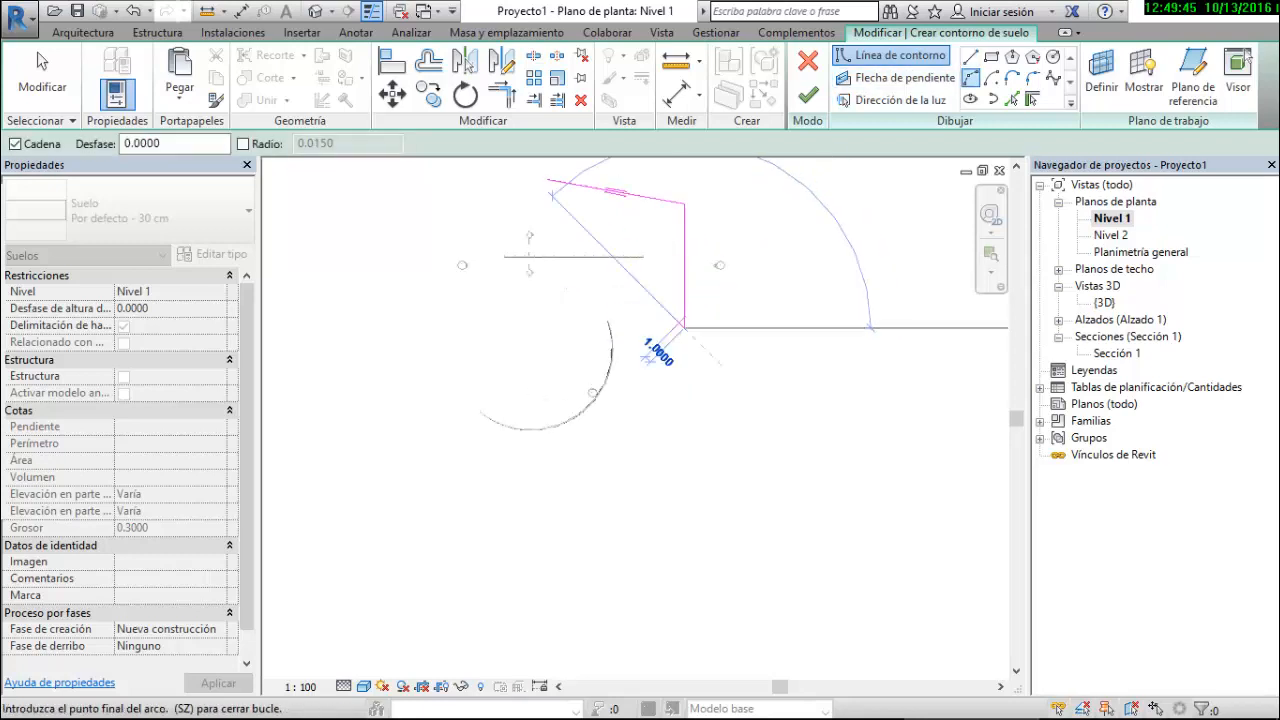
pyautogui.scroll(-2, 662, 422)
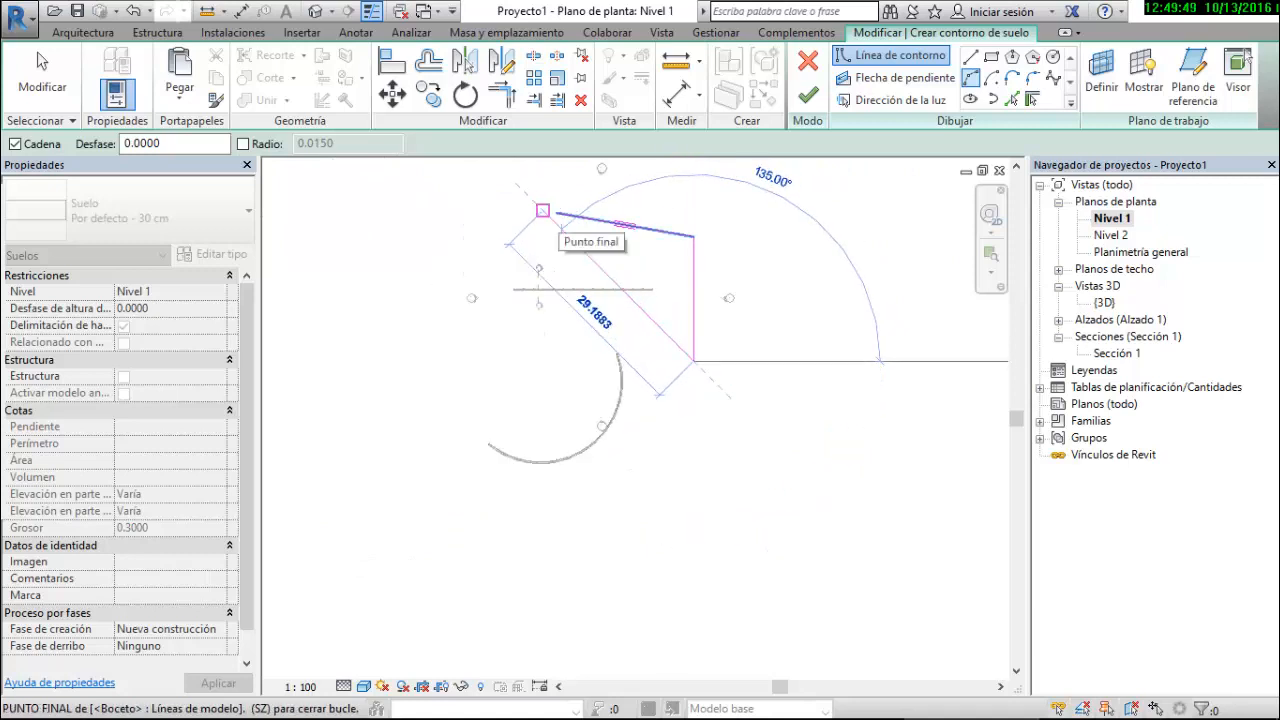
pyautogui.scroll(1, 557, 214)
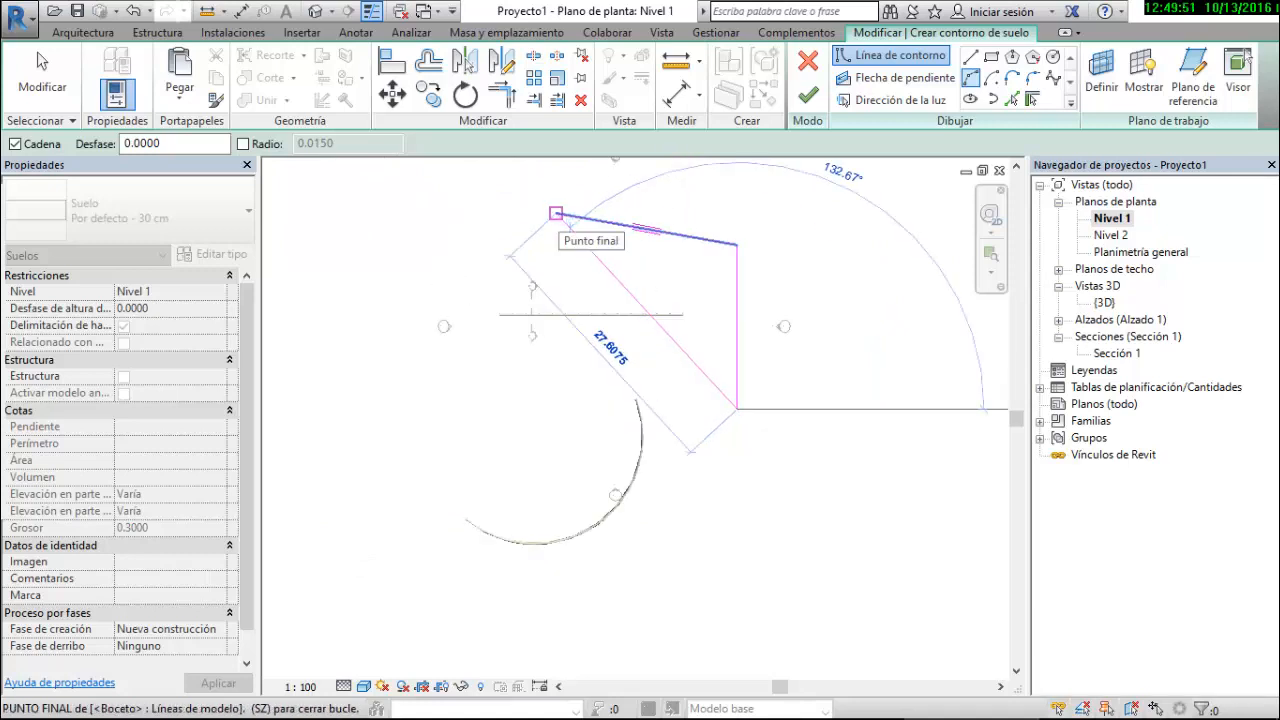
pyautogui.click(557, 214)
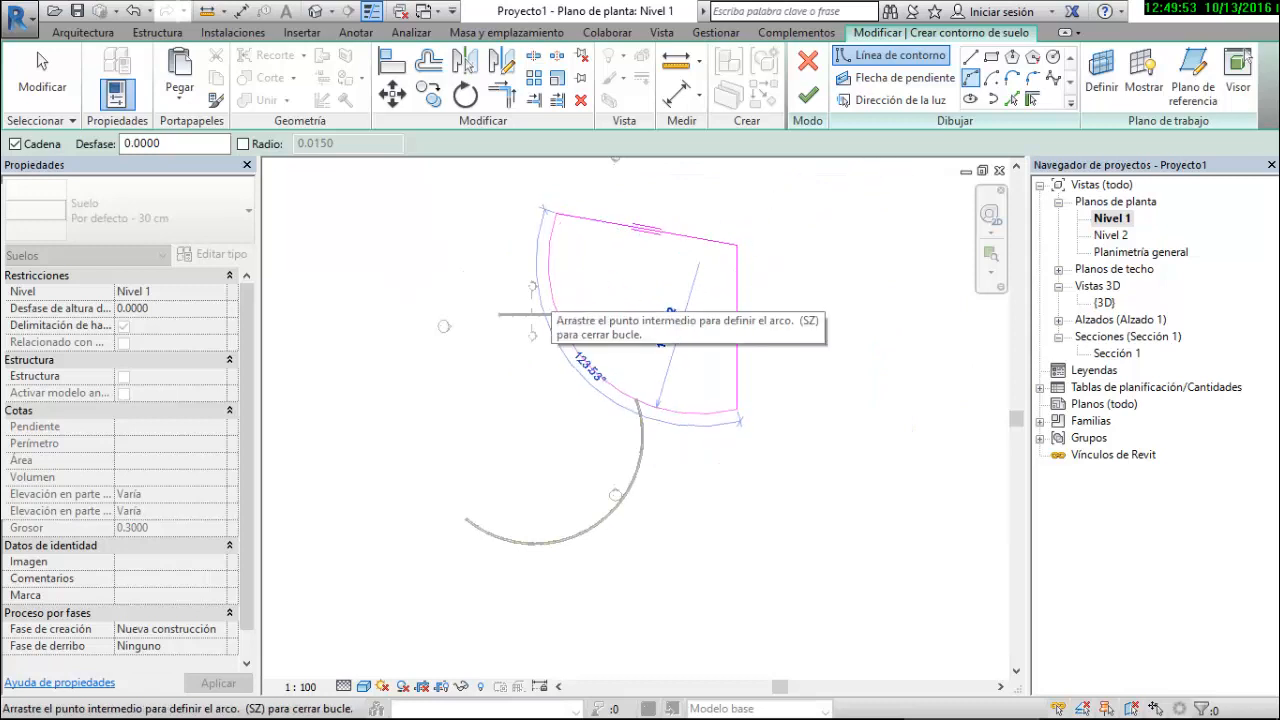
pyautogui.click(550, 290)
pyautogui.press('Escape')
pyautogui.press('Escape')
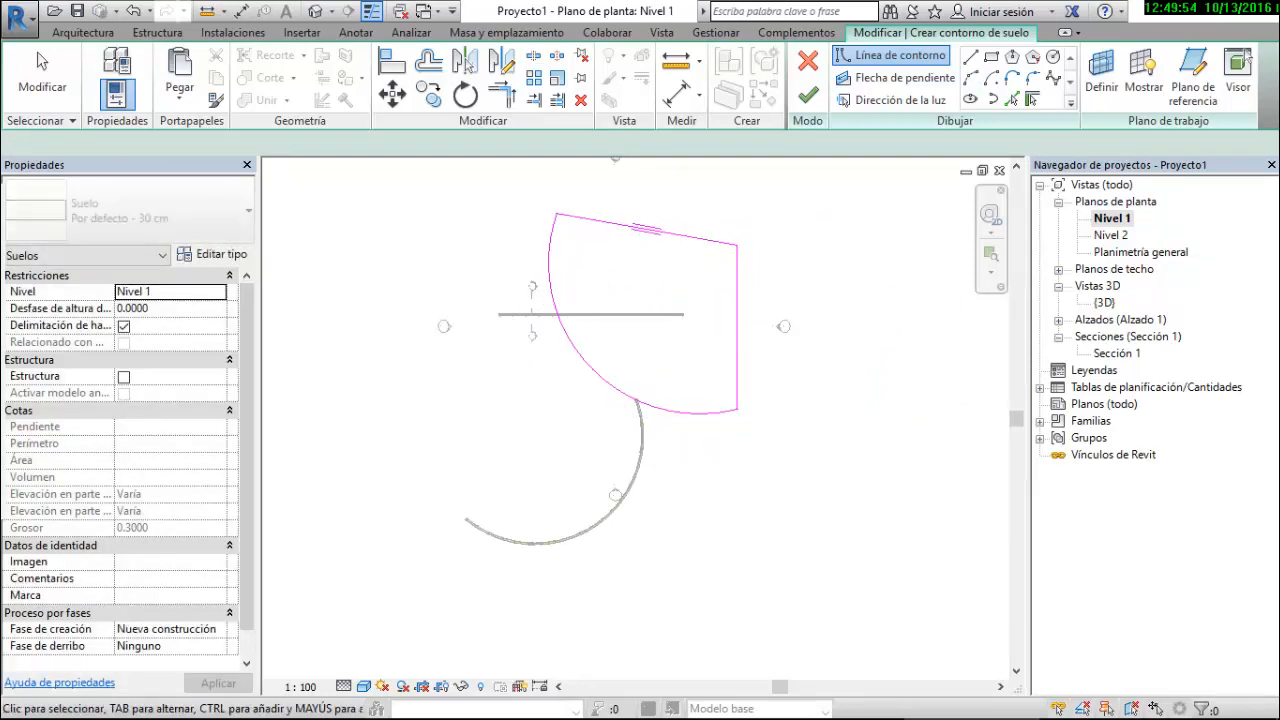
pyautogui.click(808, 94)
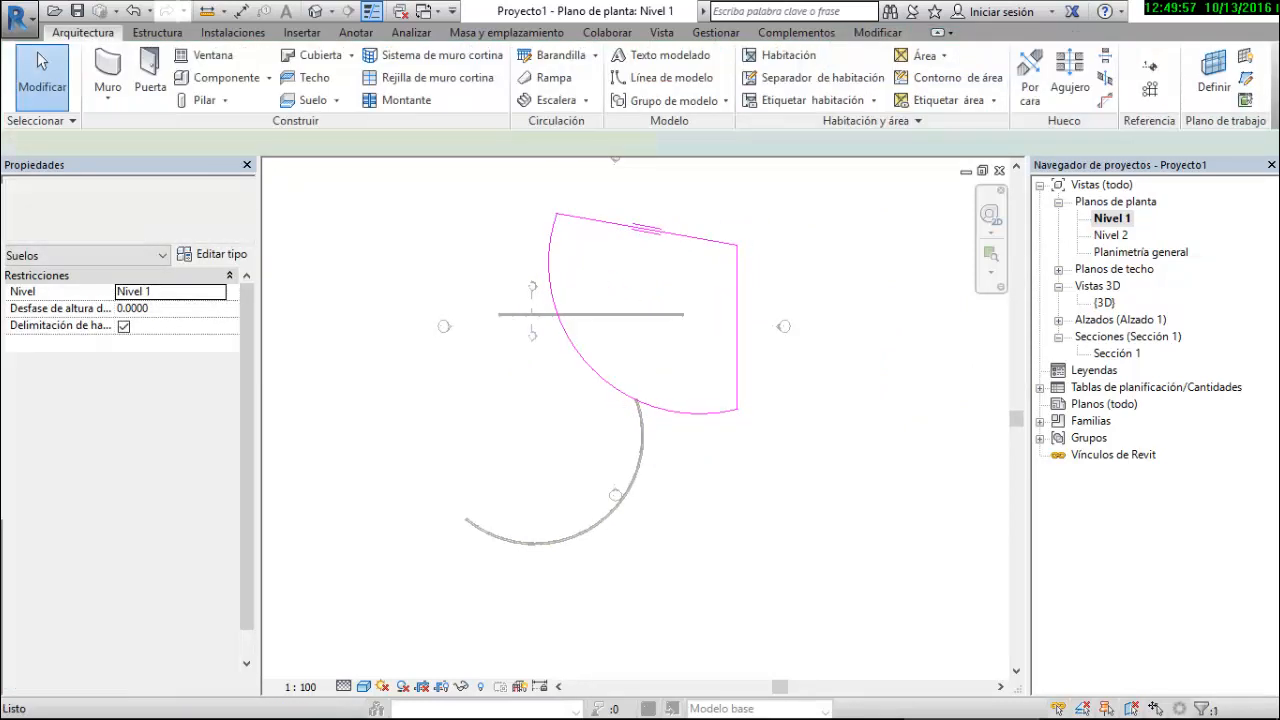
# Delete the curved and the straight Barandilla de Imagen railings from the Nivel 1 plan
pyautogui.click(591, 314)
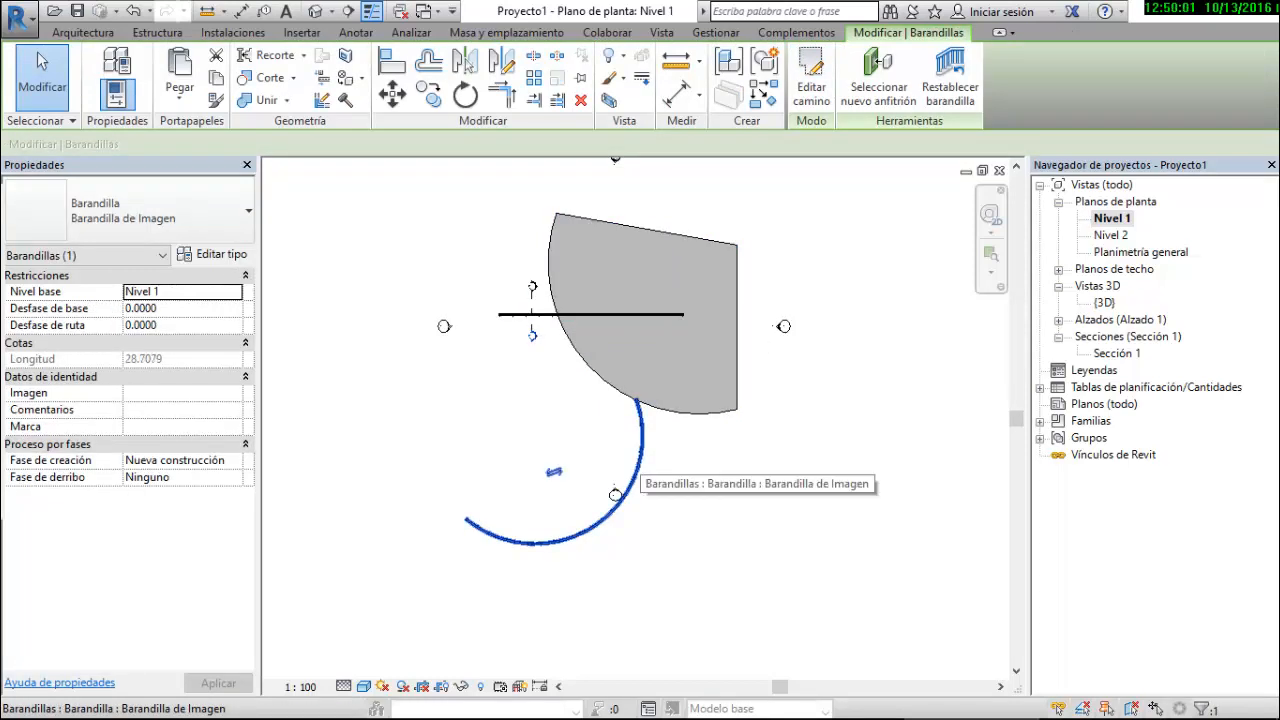
pyautogui.press('Delete')
pyautogui.scroll(3, 535, 315)
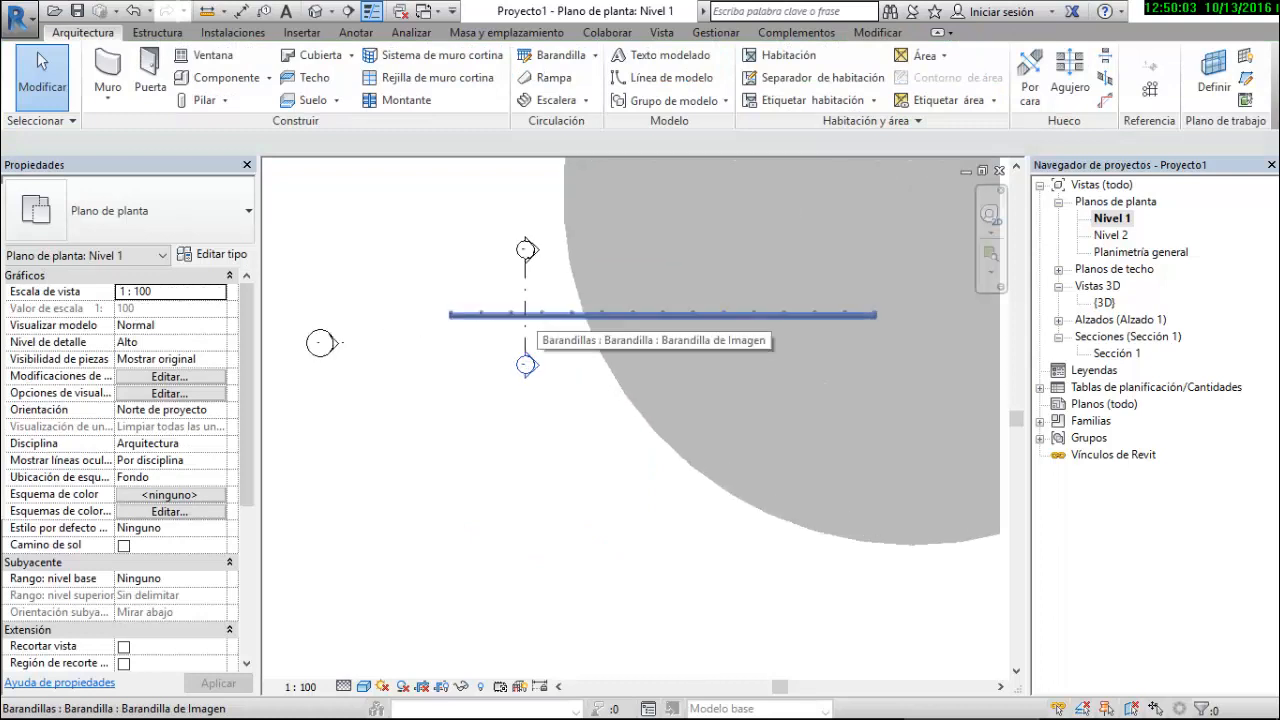
pyautogui.click(535, 315)
pyautogui.press('Delete')
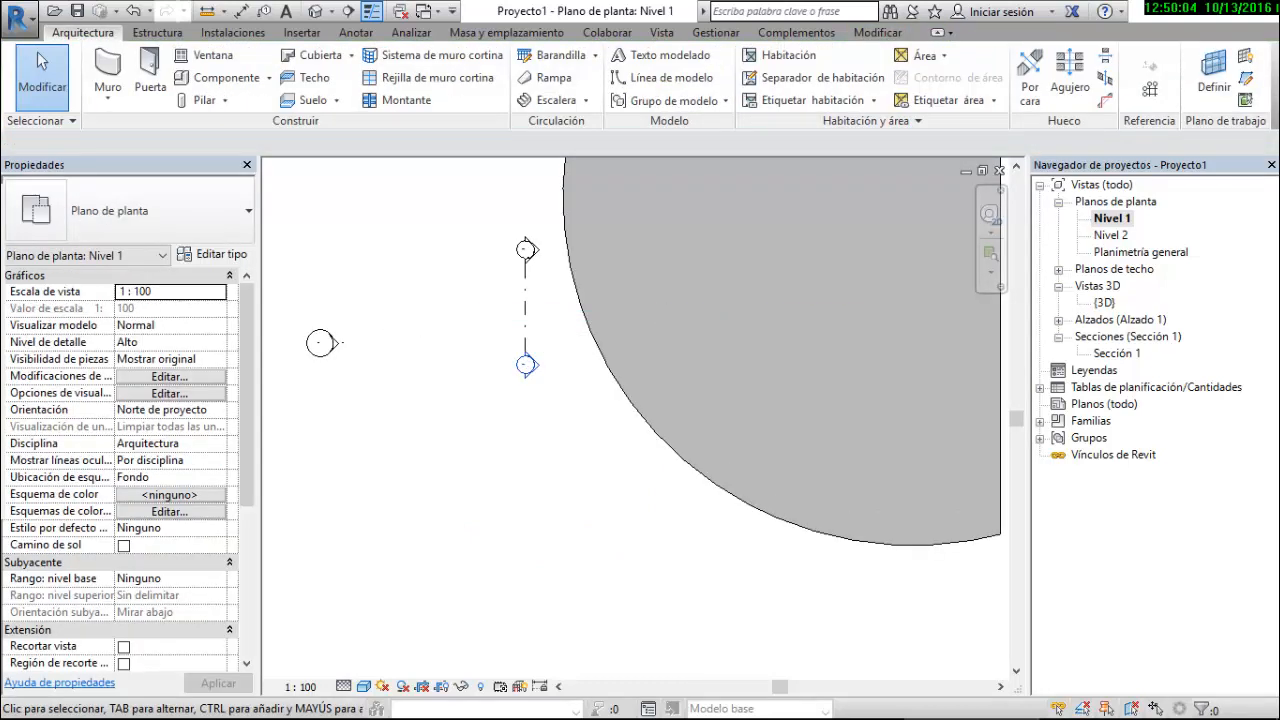
# Change the curved-edge floor's type to Con parquet - 32 cm and view the floor in 3D
pyautogui.scroll(-2, 384, 364)
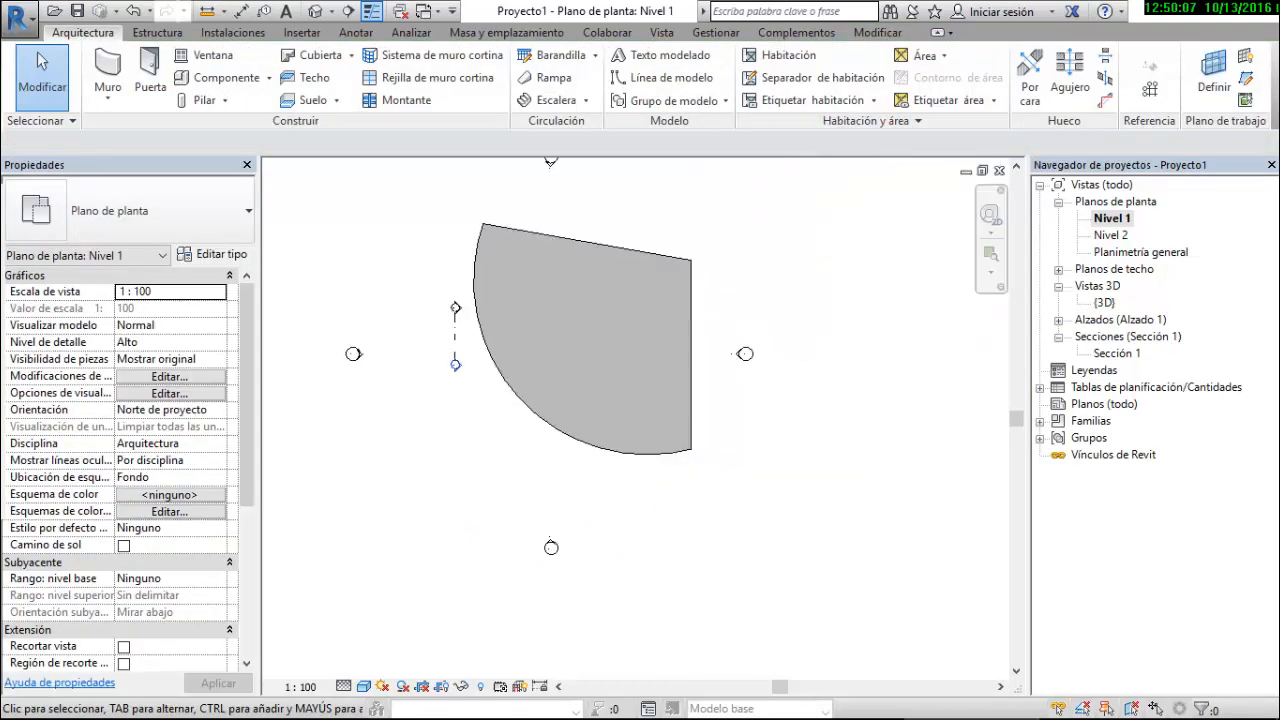
pyautogui.click(691, 355)
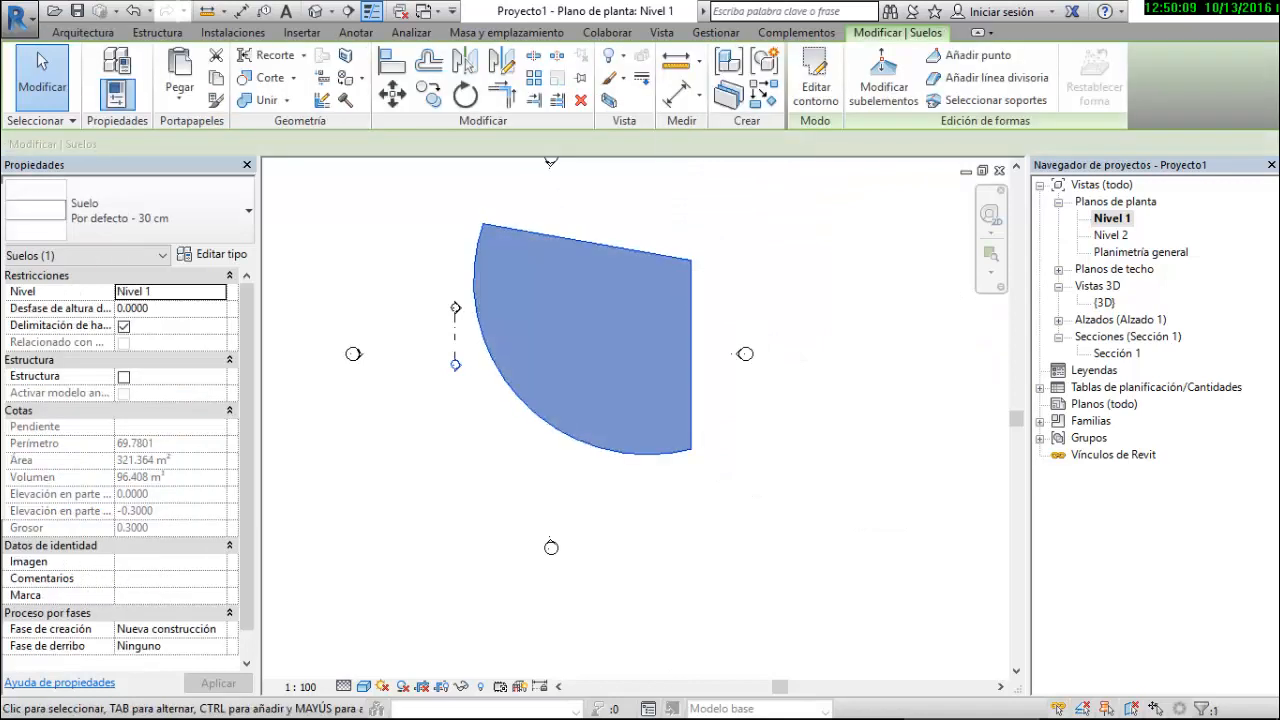
pyautogui.click(128, 210)
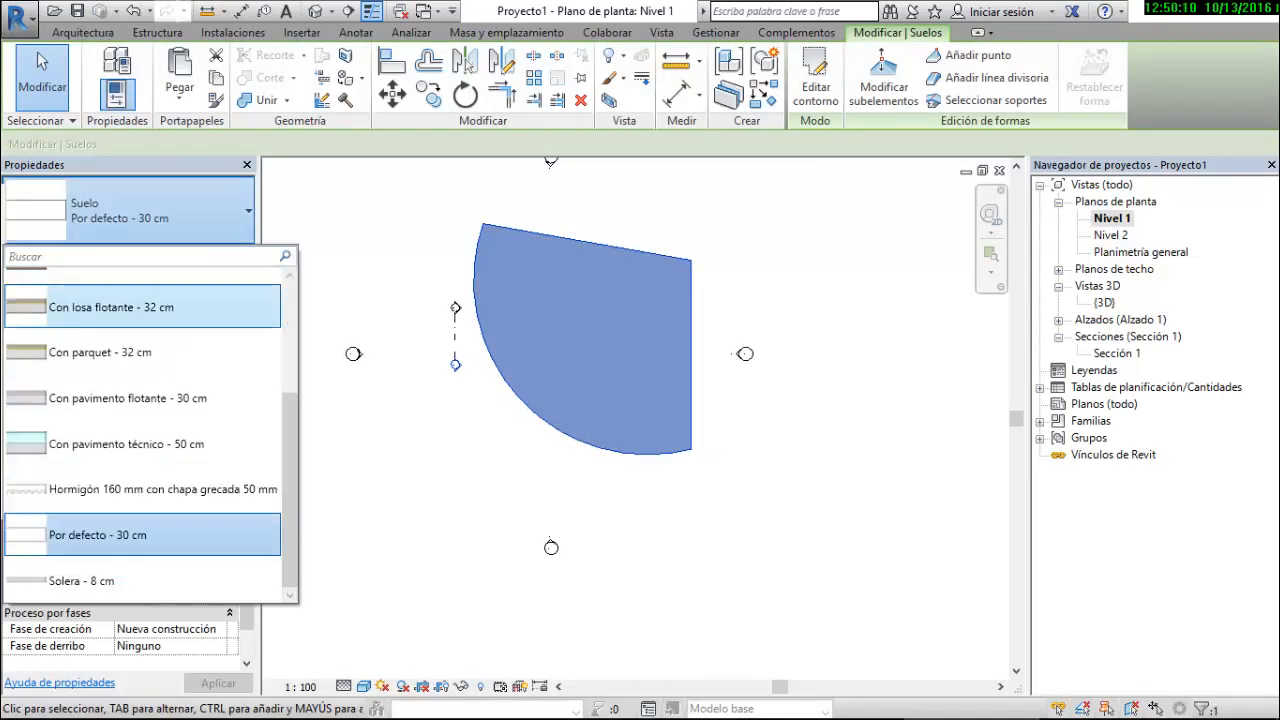
pyautogui.click(100, 352)
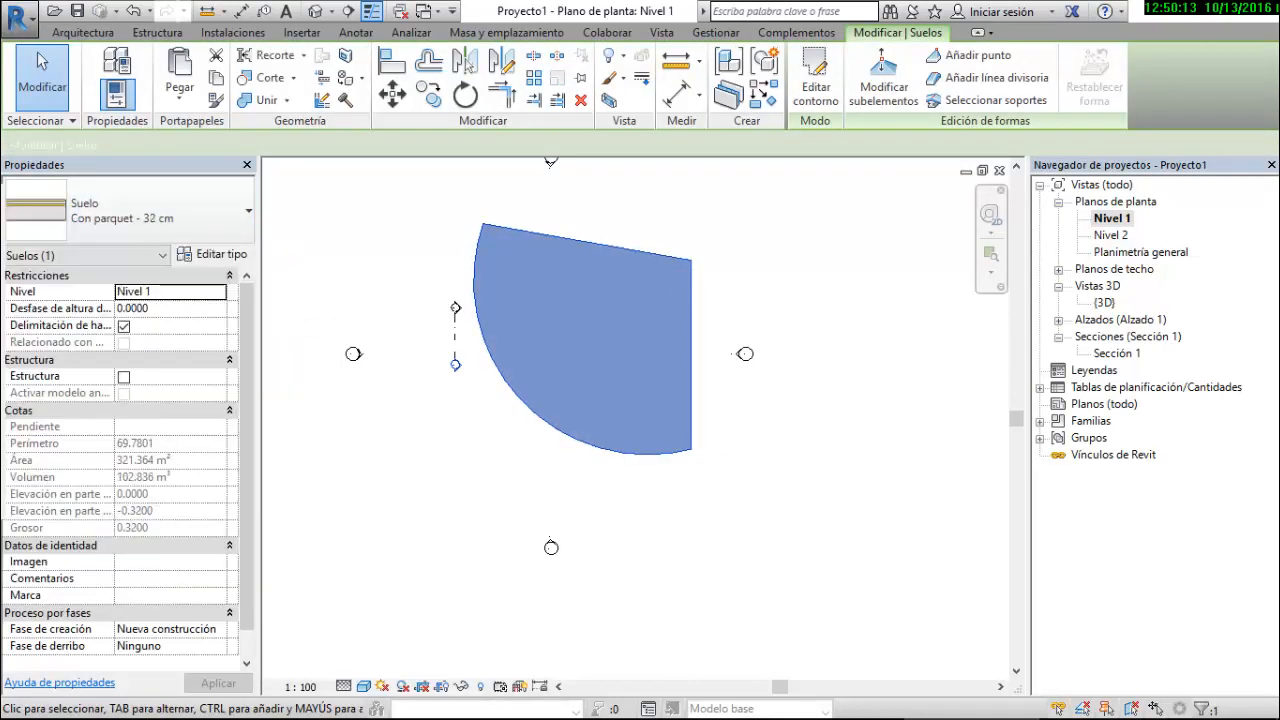
pyautogui.doubleClick(1104, 302)
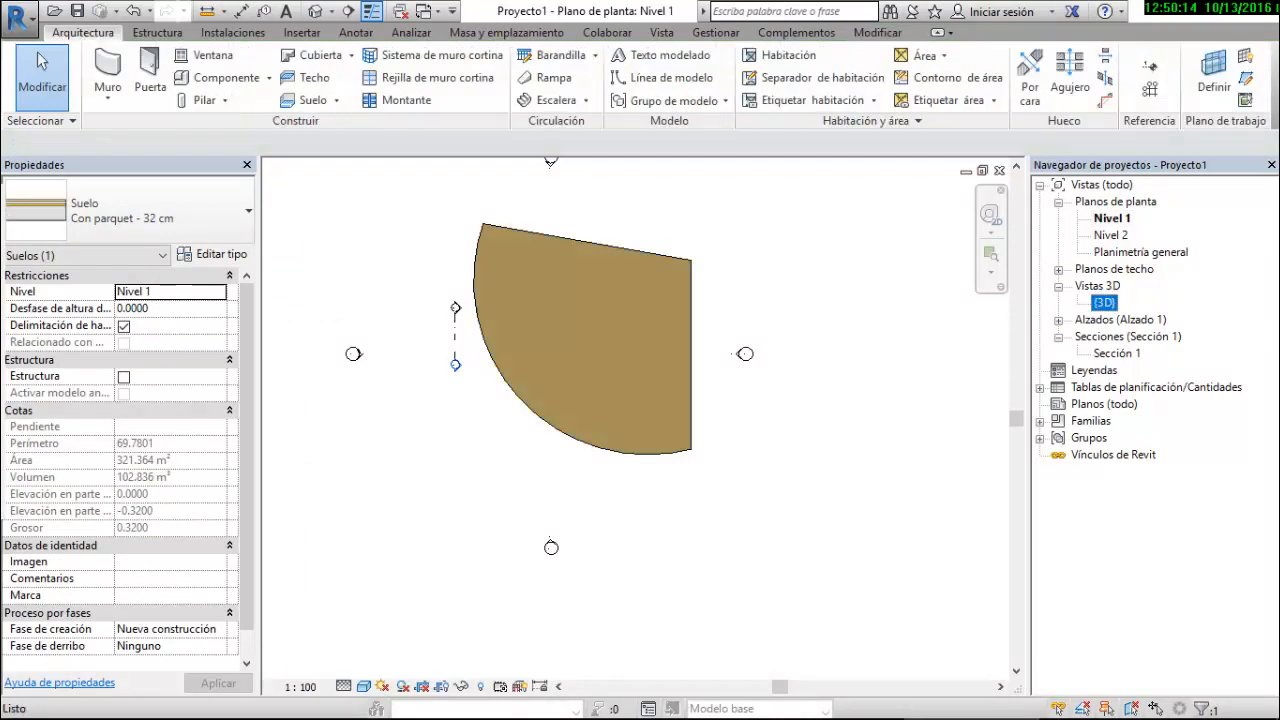
pyautogui.scroll(-2, 470, 326)
pyautogui.scroll(-1, 398, 277)
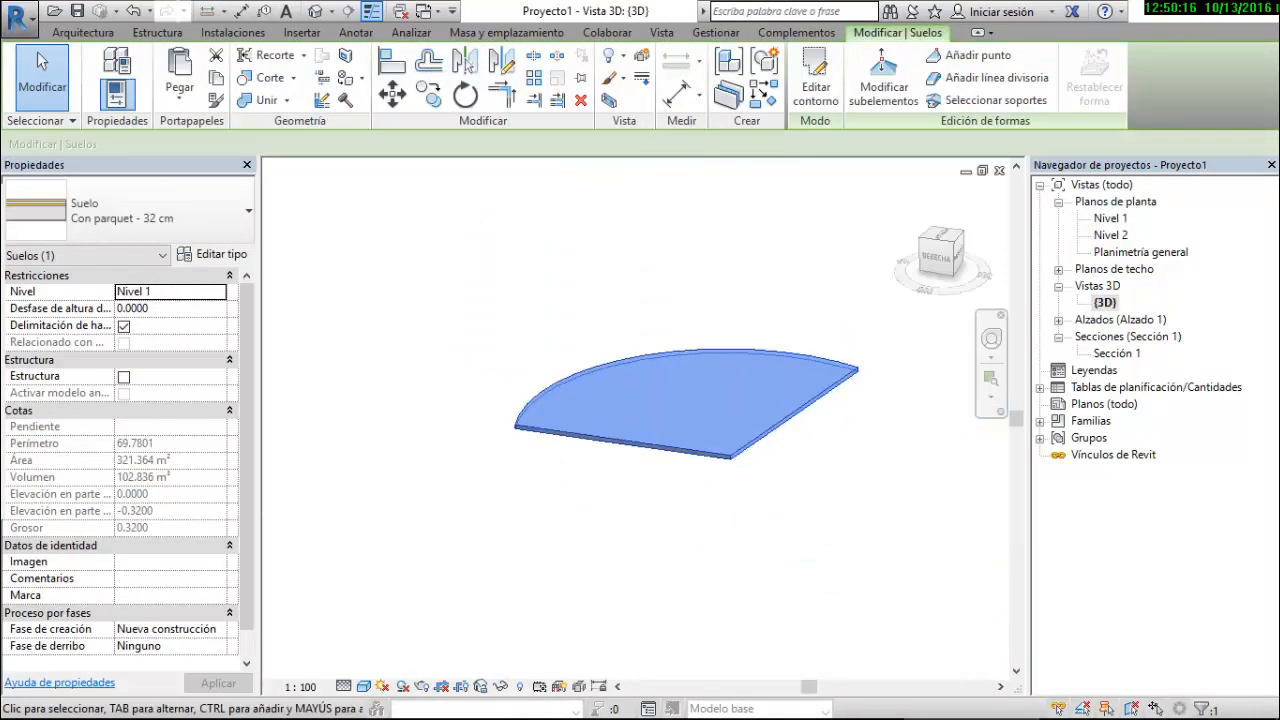
pyautogui.scroll(2, 742, 422)
# Create a Barandilla de Imagen railing on Nivel 1 by picking the floor's sloped, curved and vertical edges as its path
pyautogui.doubleClick(1110, 218)
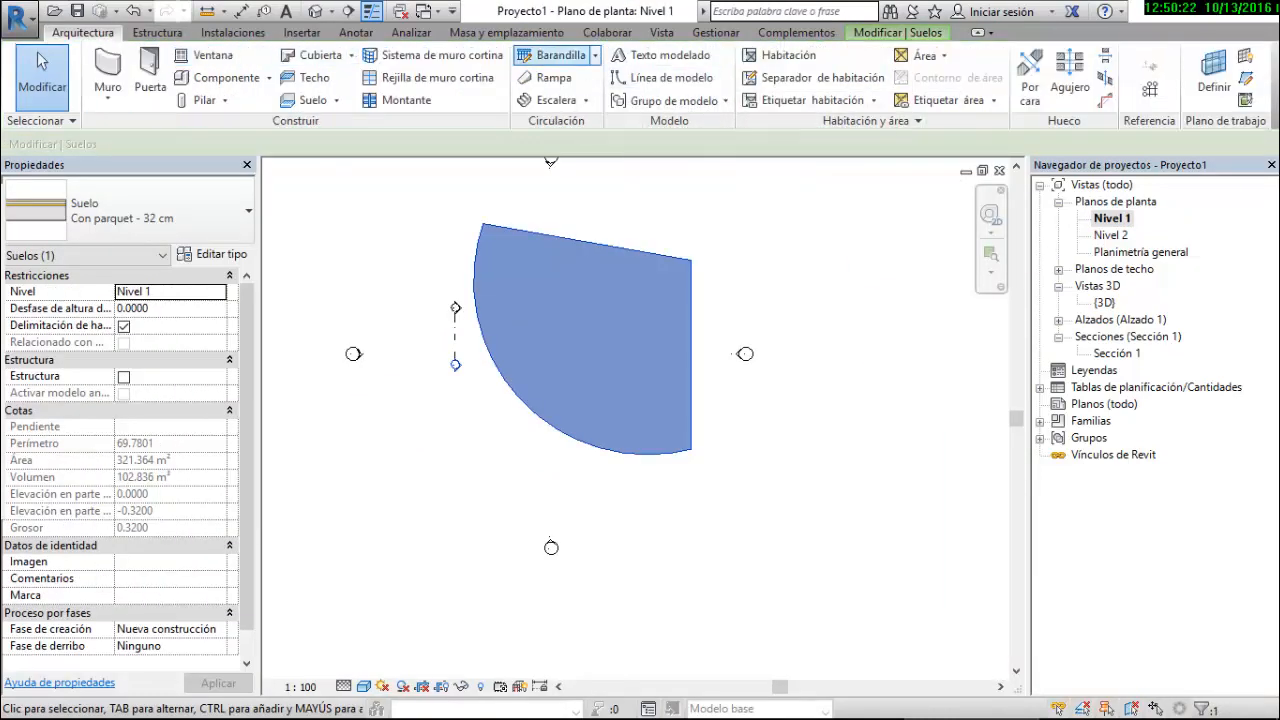
pyautogui.click(557, 55)
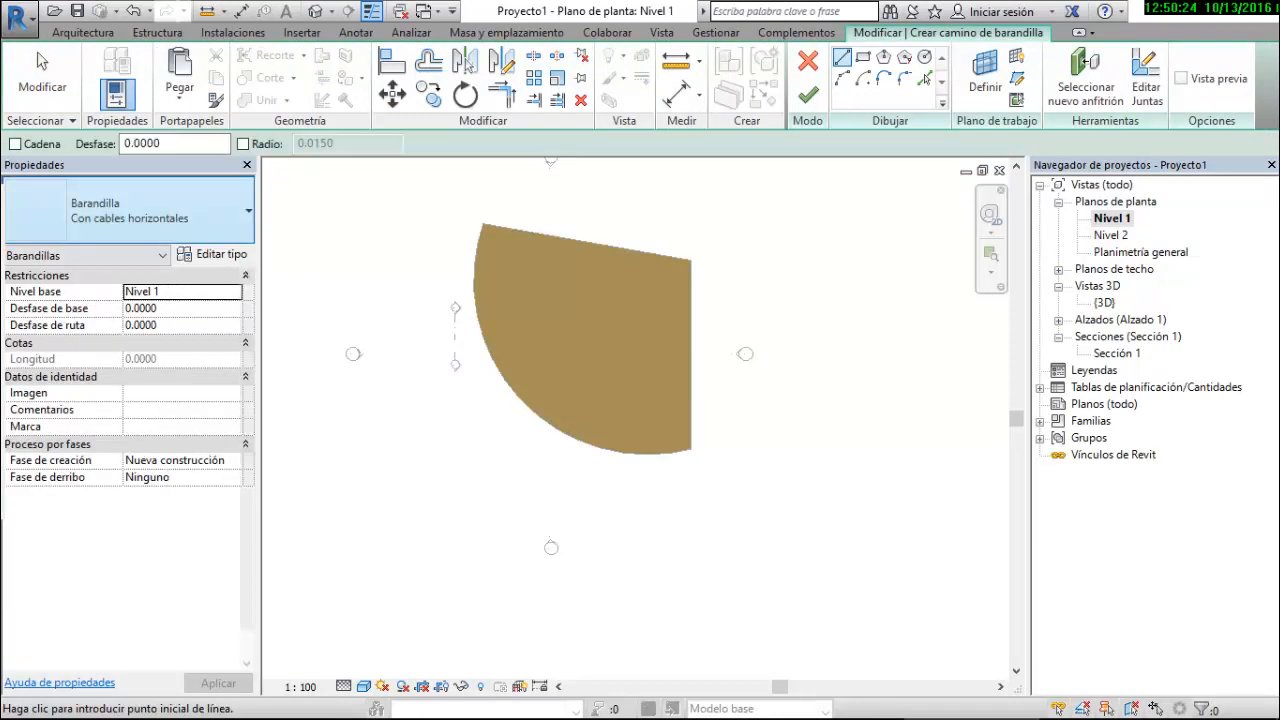
pyautogui.click(130, 210)
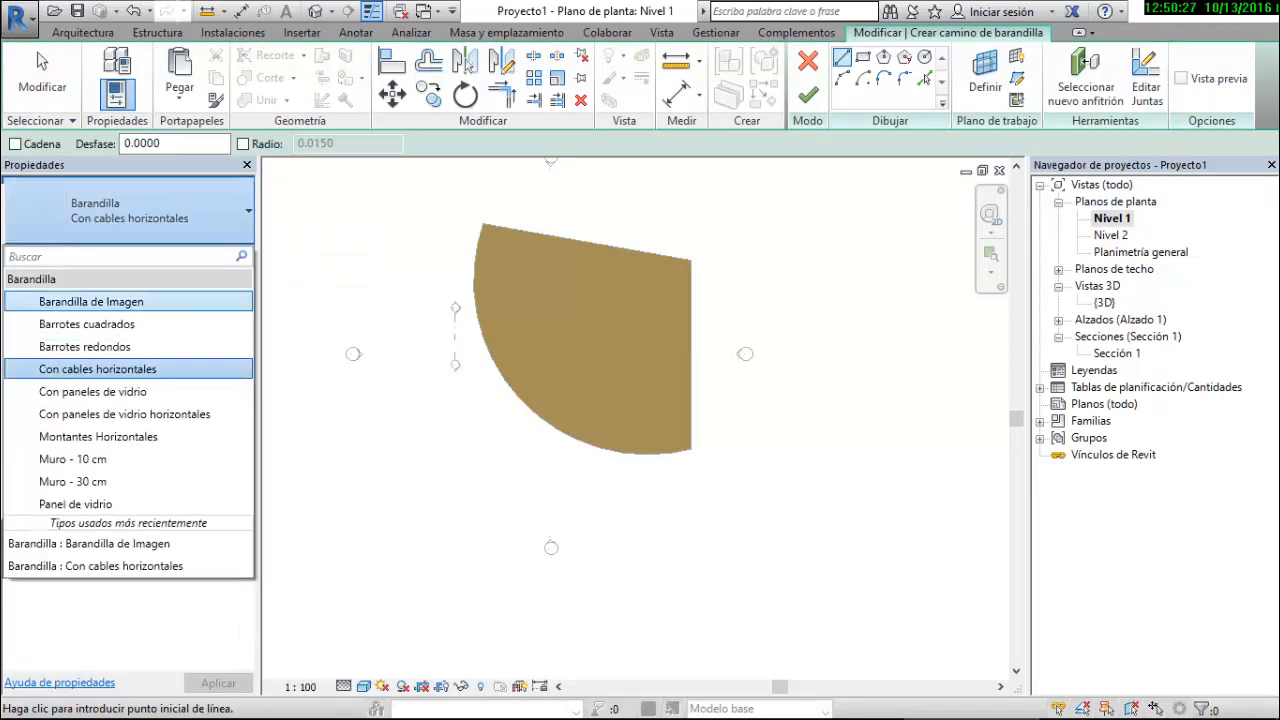
pyautogui.click(91, 301)
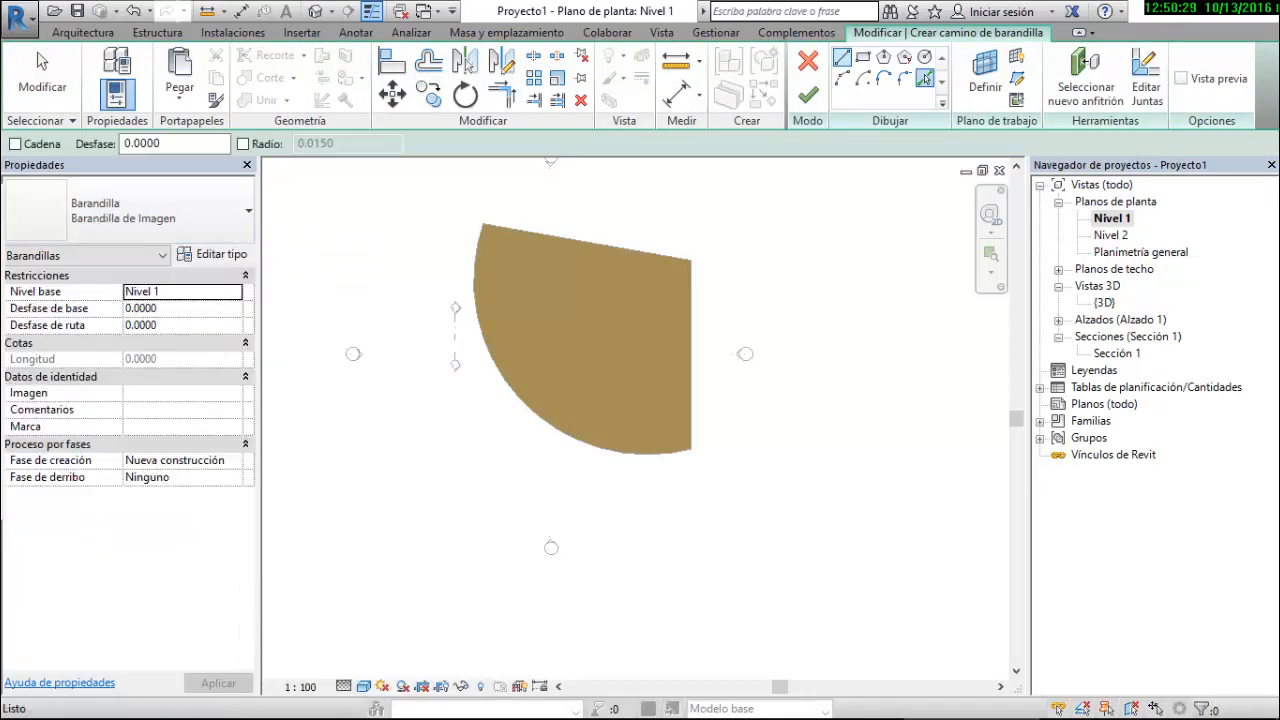
pyautogui.click(925, 78)
pyautogui.click(587, 242)
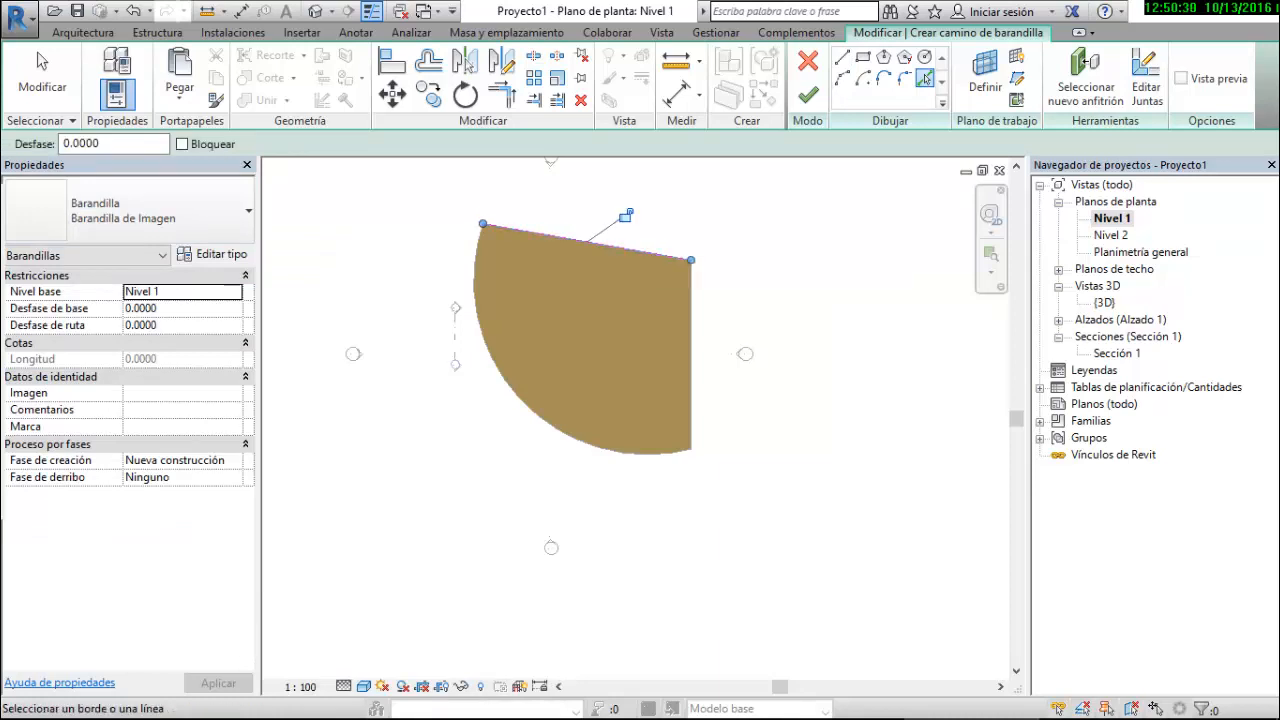
pyautogui.click(519, 398)
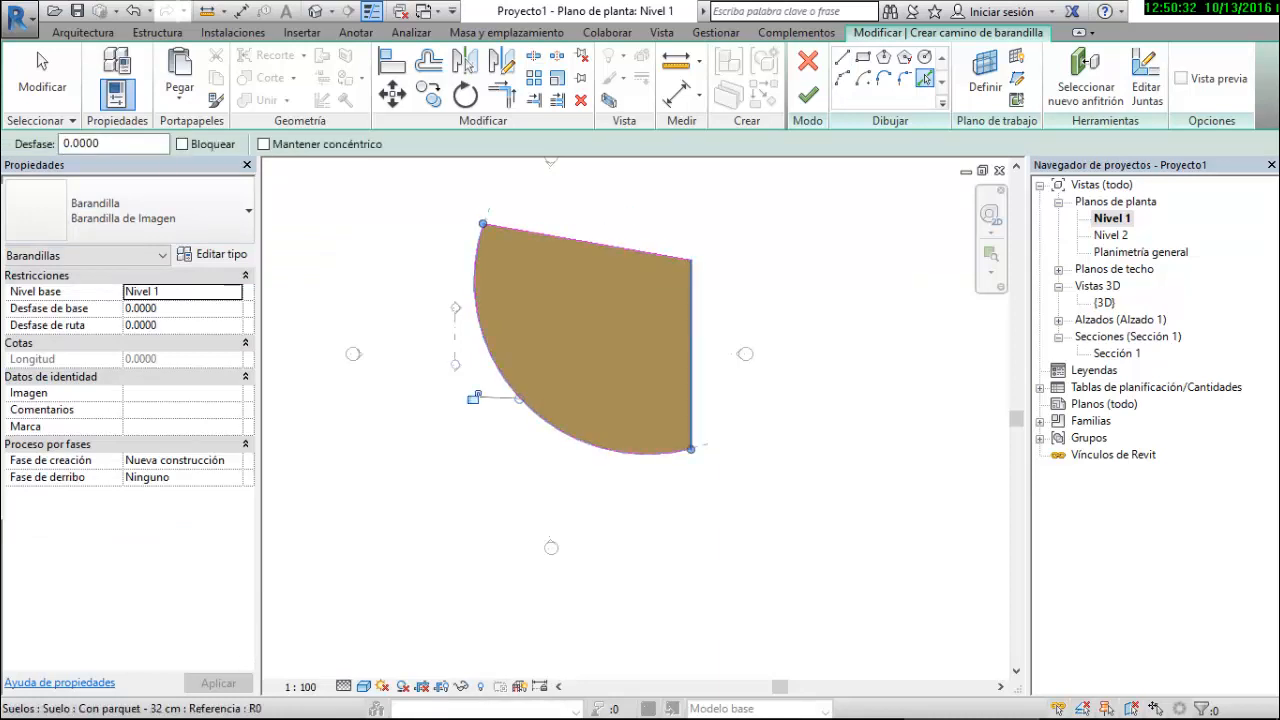
pyautogui.click(808, 94)
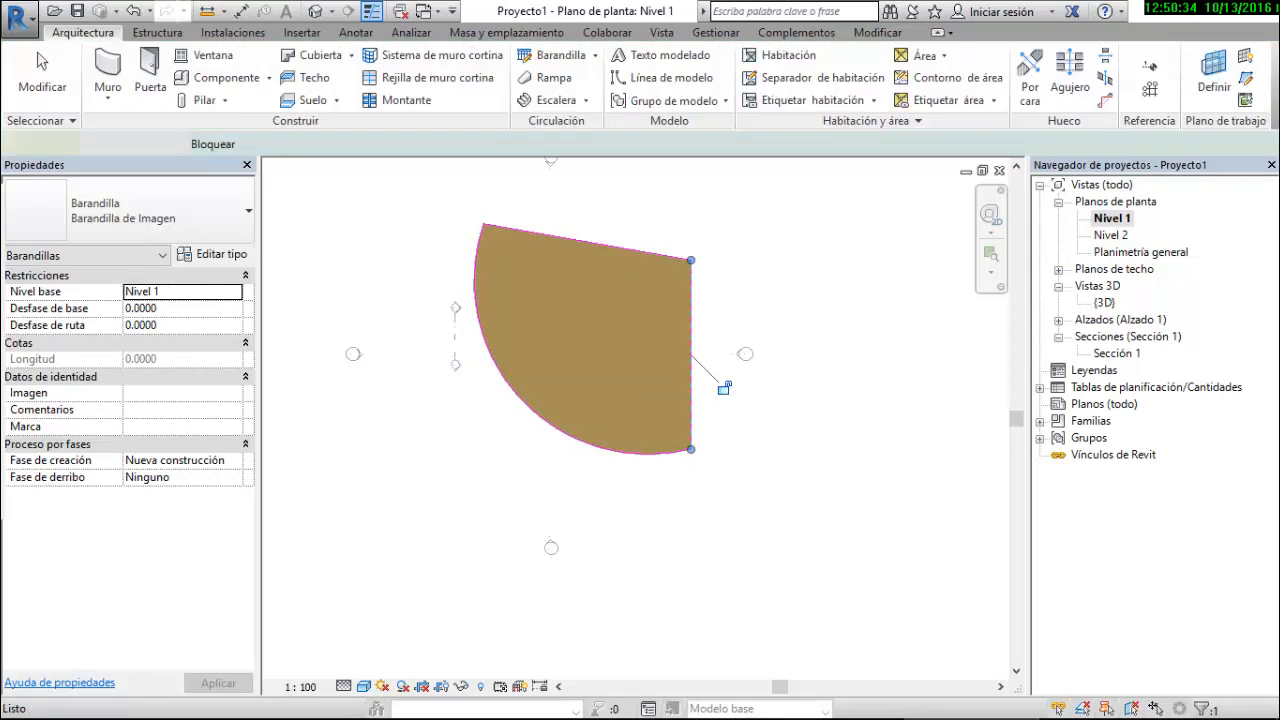
# Examine the railing around the floor's perimeter in the 3D view, including the corners and the posts along the edges
pyautogui.doubleClick(1104, 302)
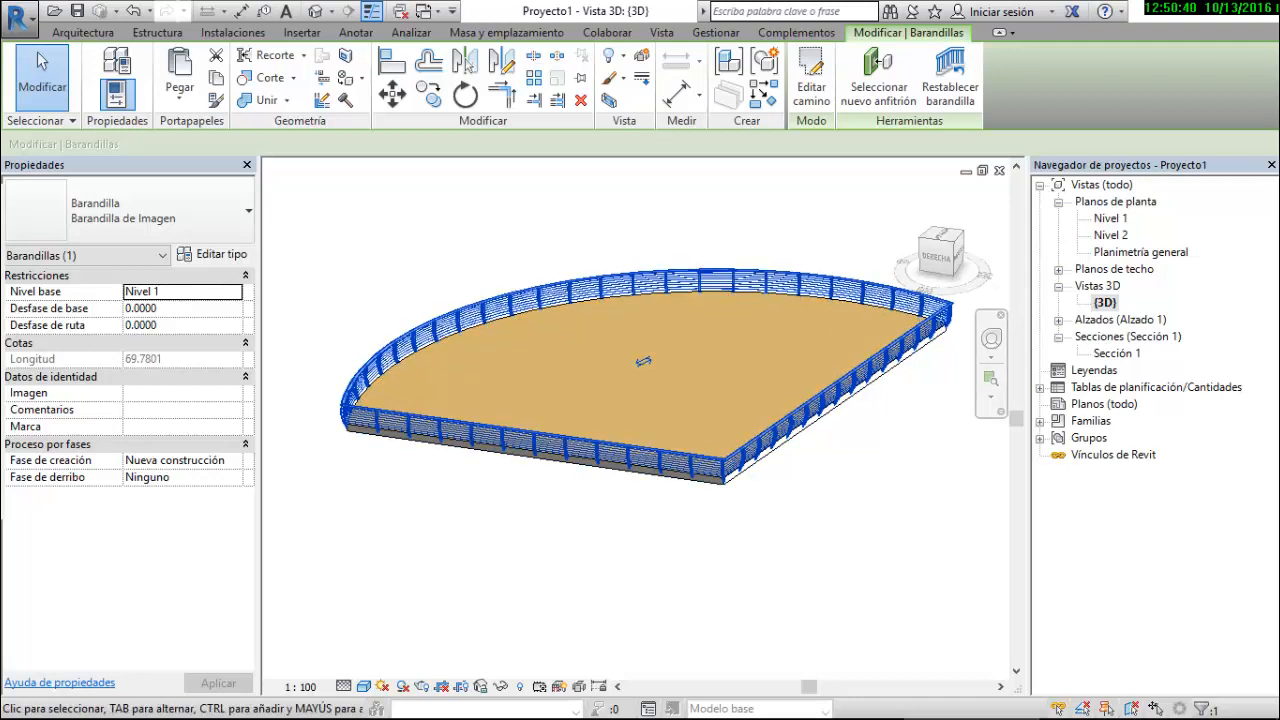
pyautogui.scroll(2, 740, 283)
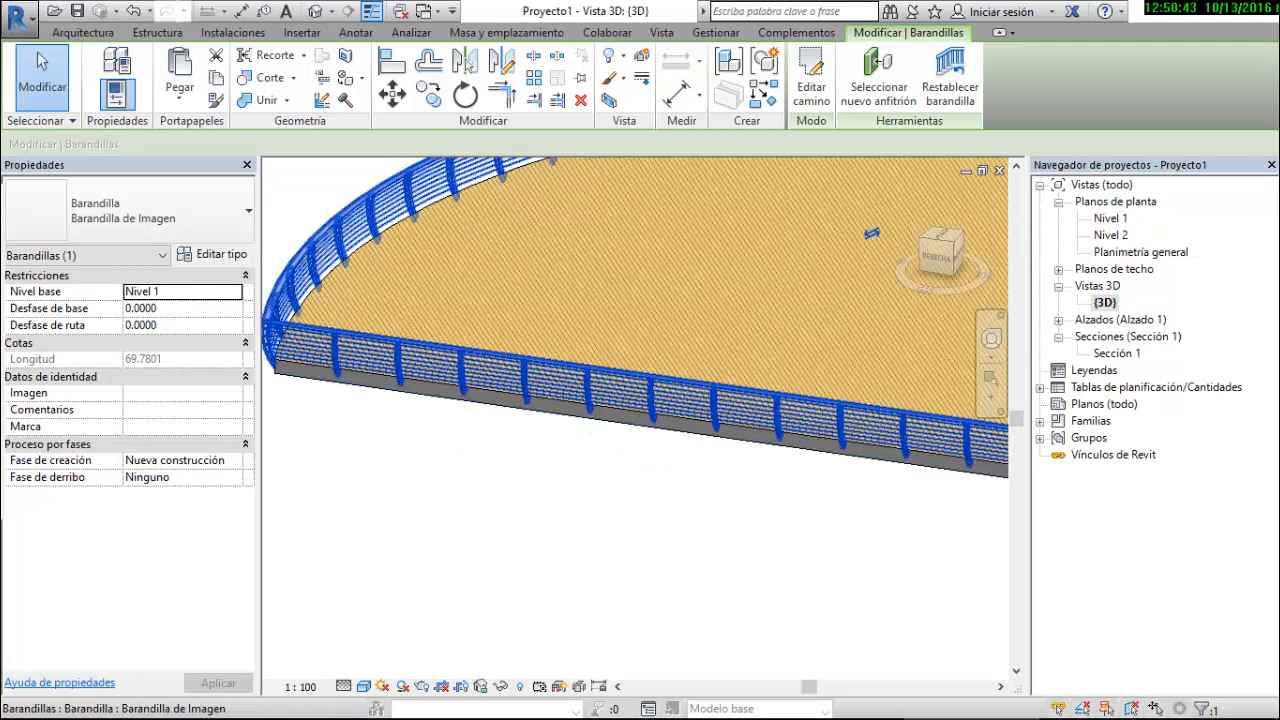
pyautogui.scroll(-4, 872, 233)
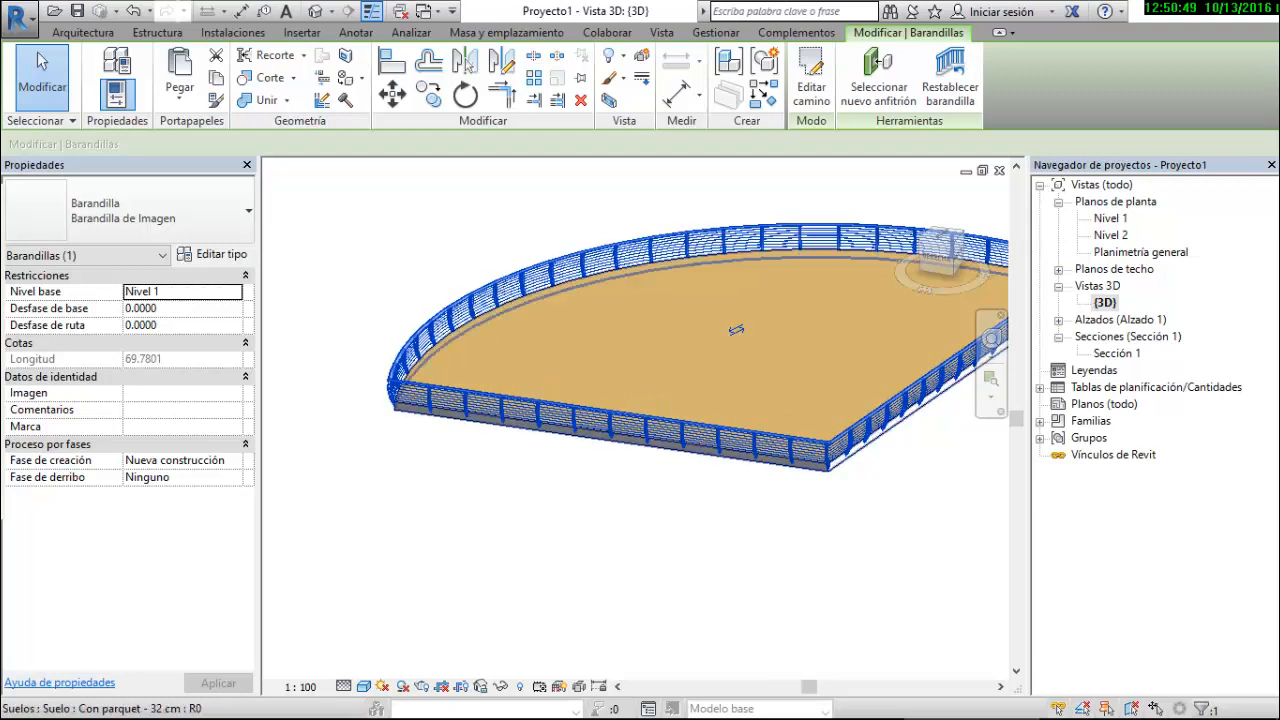
pyautogui.keyDown('shift'); pyautogui.moveTo(736, 330); pyautogui.dragTo(736, 330, button='middle'); pyautogui.keyUp('shift')
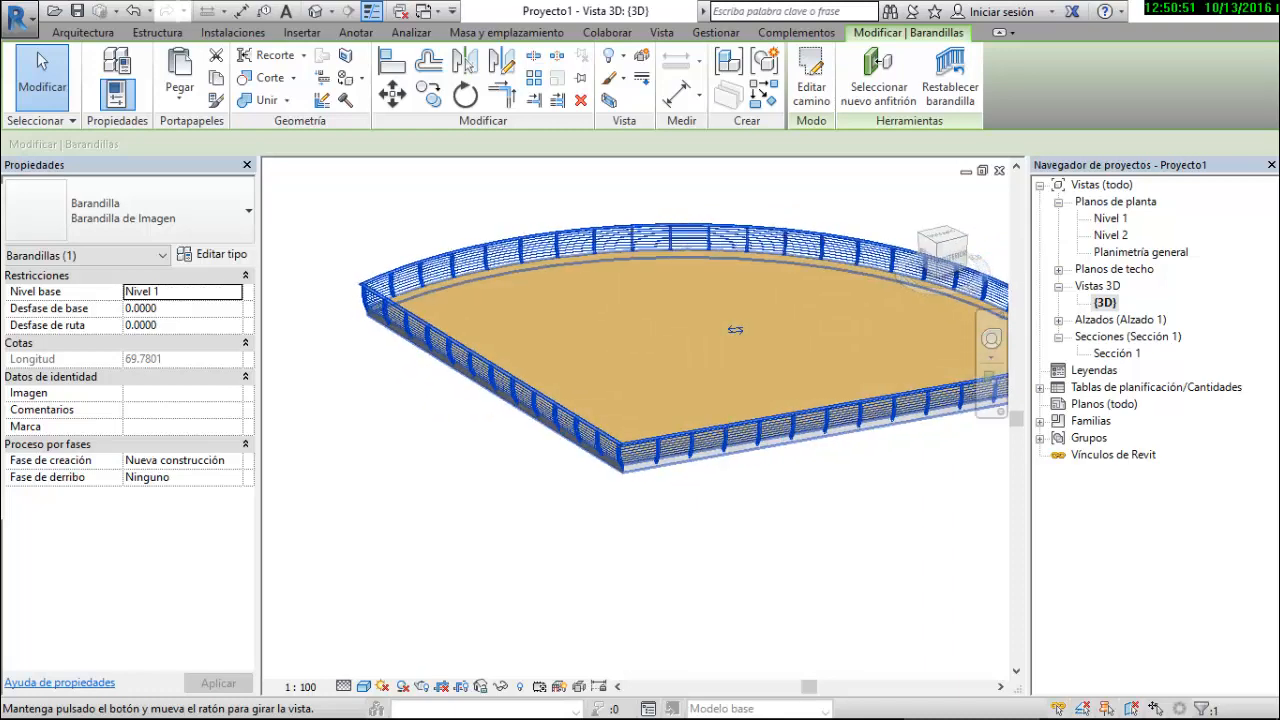
pyautogui.press('Escape')
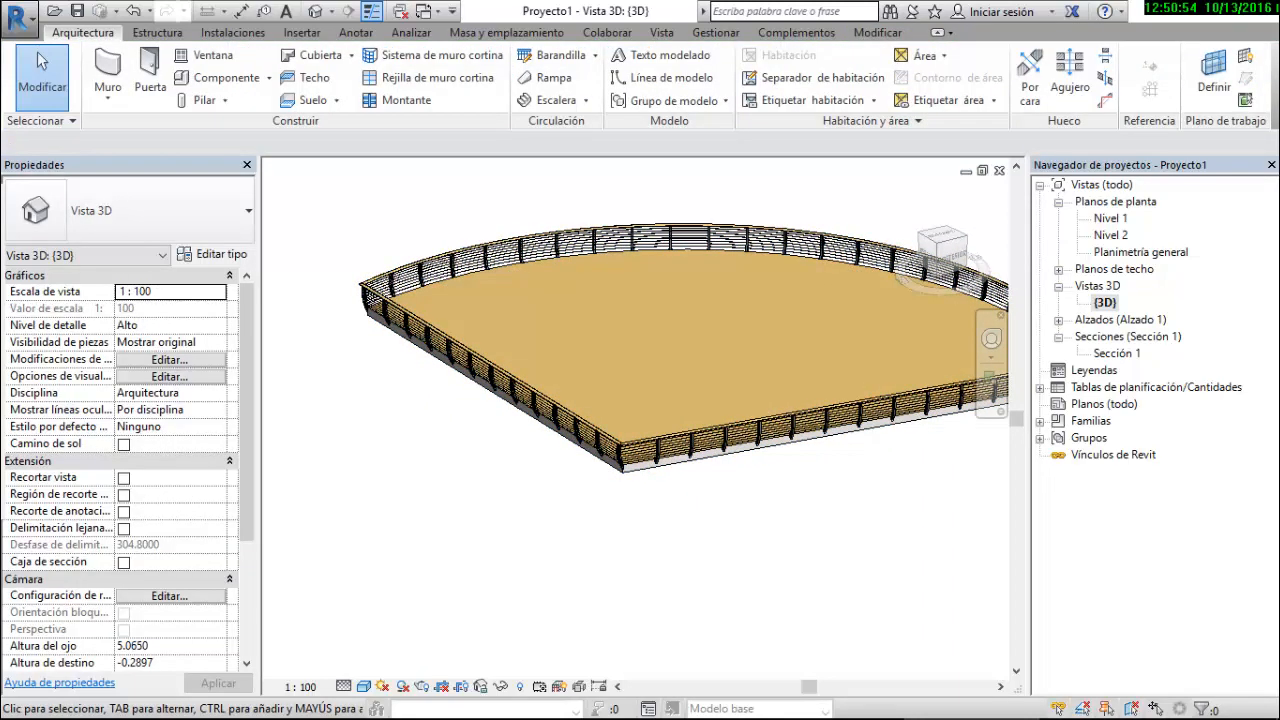
pyautogui.scroll(4, 427, 406)
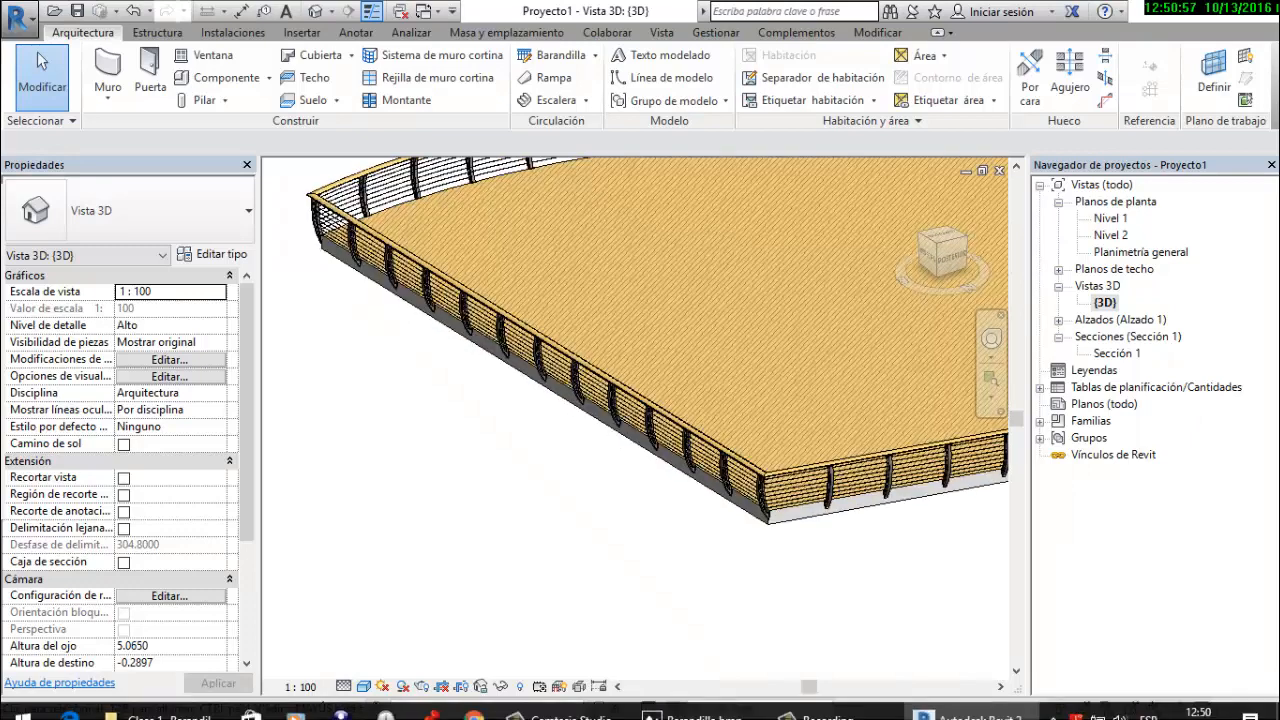
# Switch to Fotos to compare the railing with the reference photo Barandilla.bmp, and return to the Revit 3D view
pyautogui.click(700, 700)
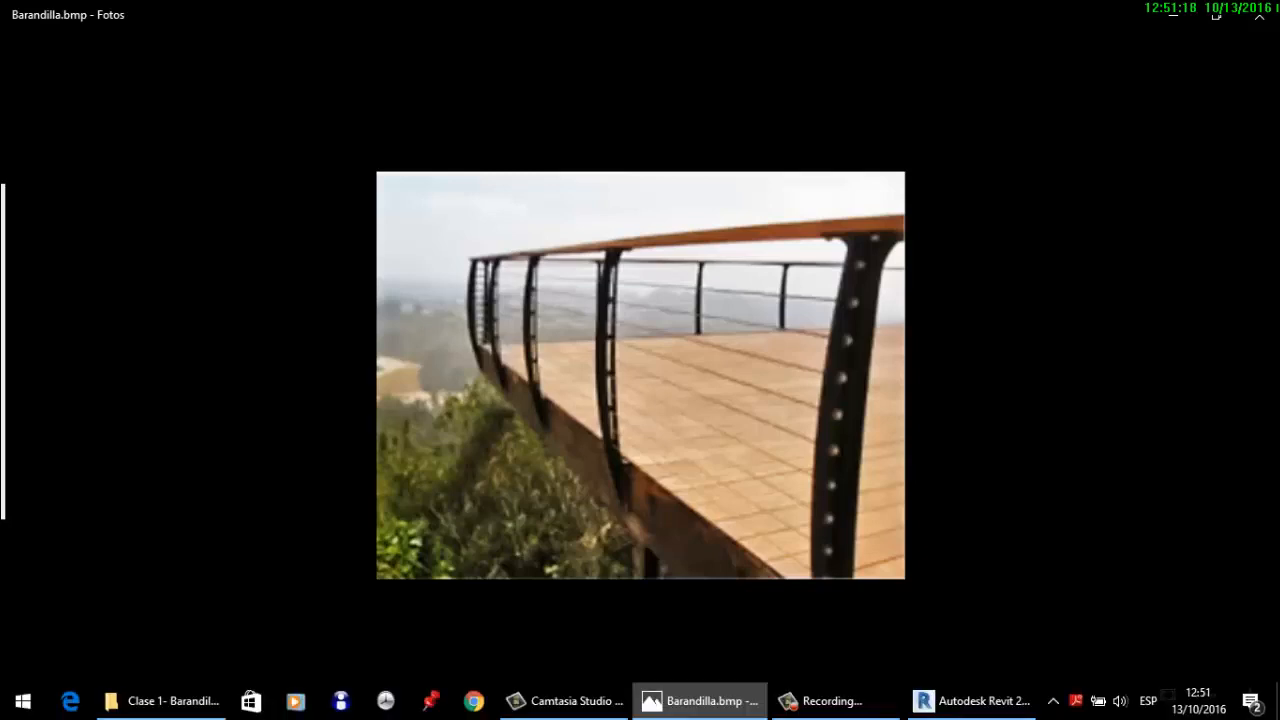
pyautogui.click(970, 701)
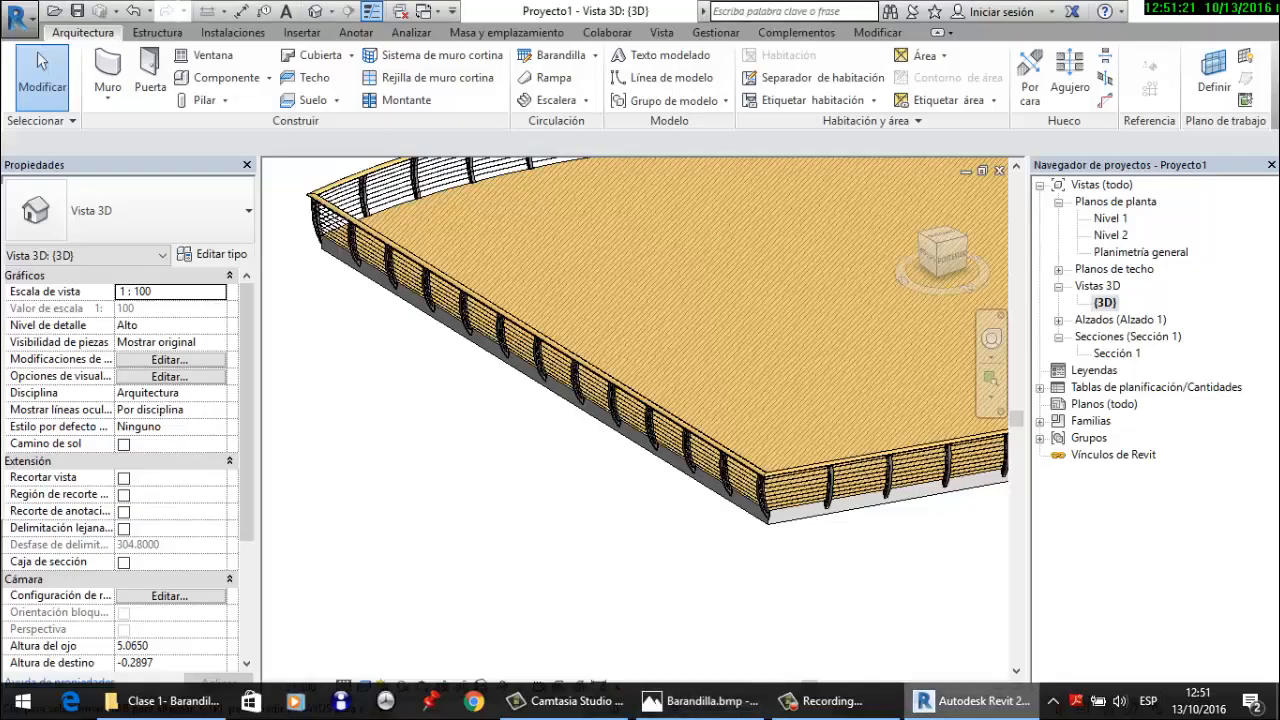
pyautogui.scroll(-1, 465, 462)
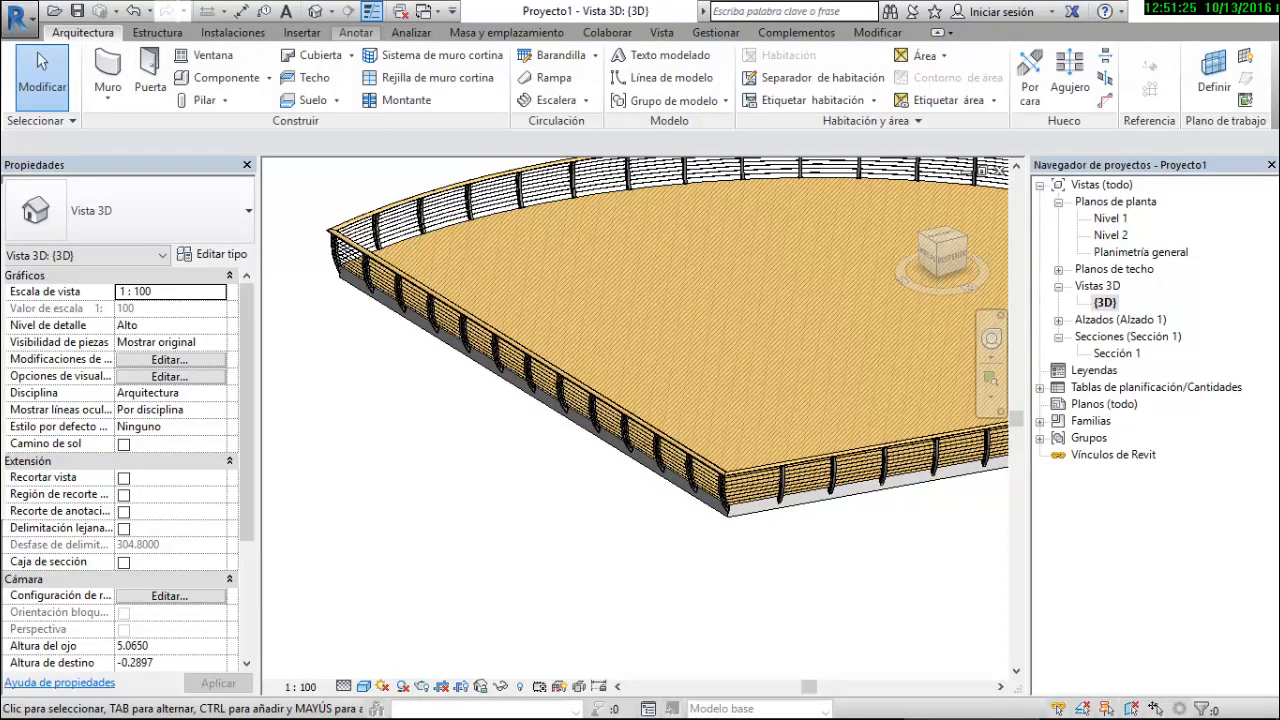
# Show the Archivos recientes page and start a new family from it
pyautogui.click(661, 32)
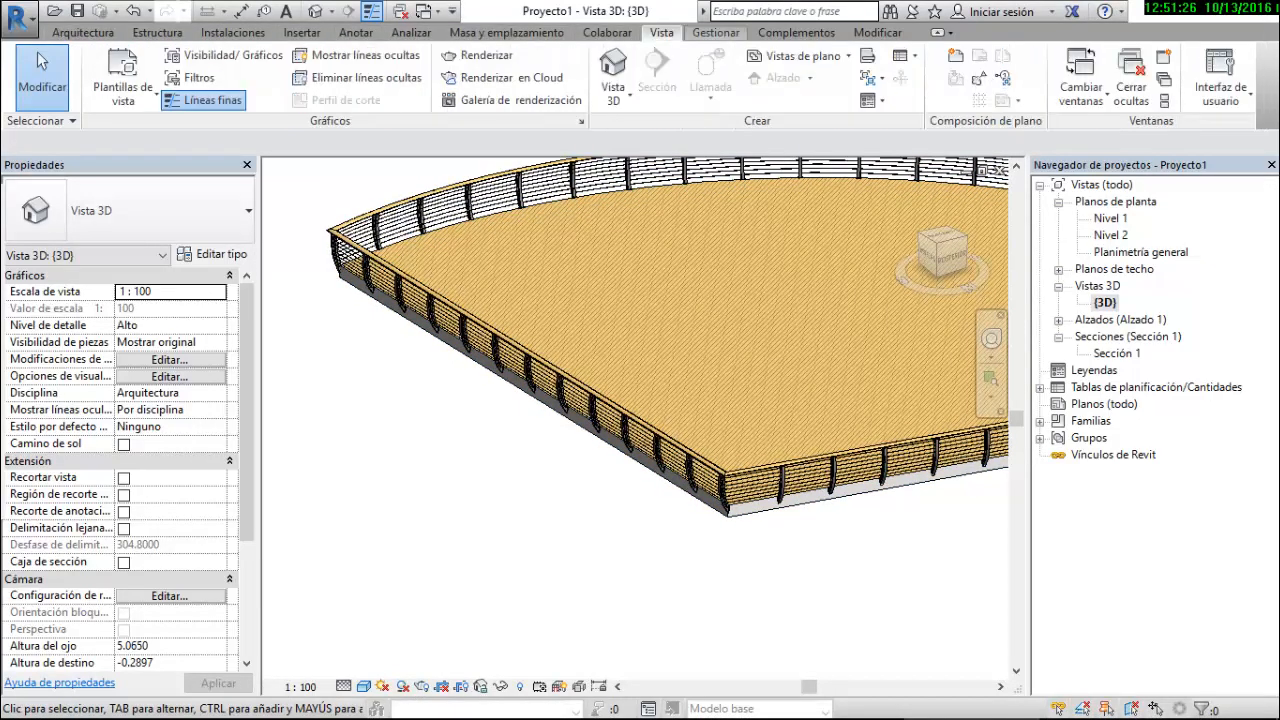
pyautogui.click(1220, 75)
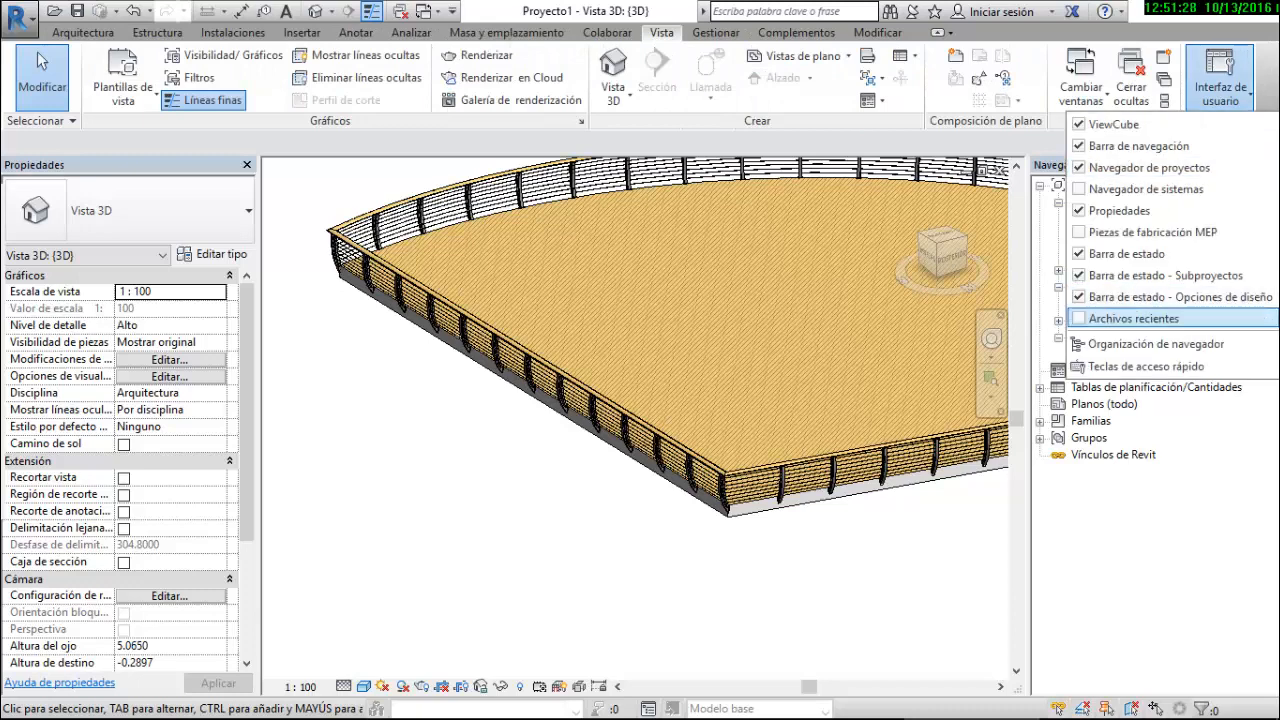
pyautogui.click(1134, 318)
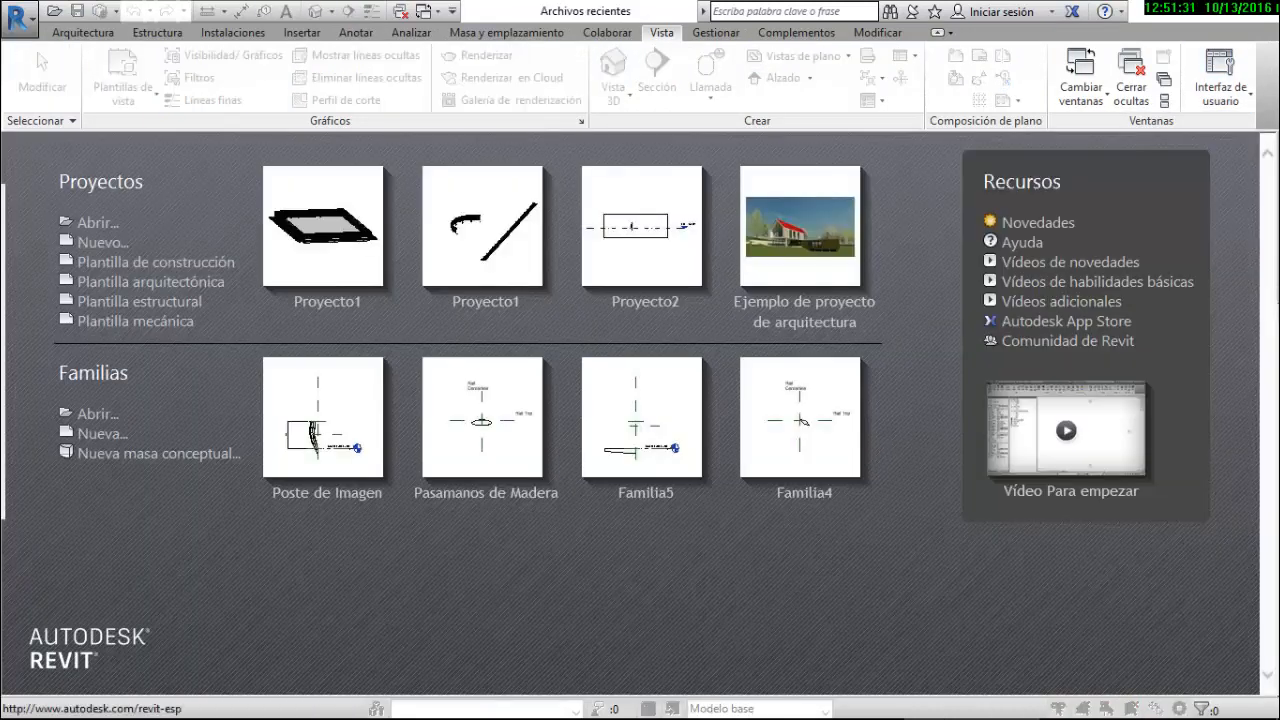
pyautogui.click(103, 433)
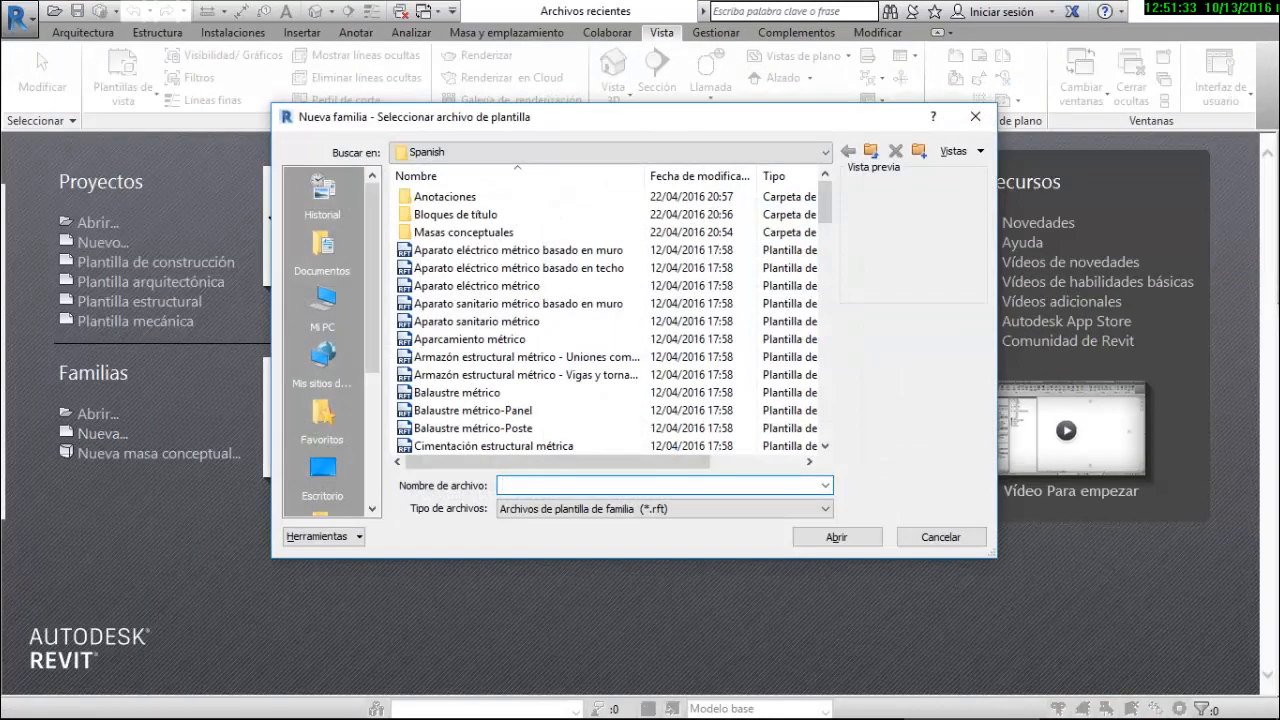
# Create the new family from the Perfil métrico-Barandal template
pyautogui.scroll(-11, 520, 320)
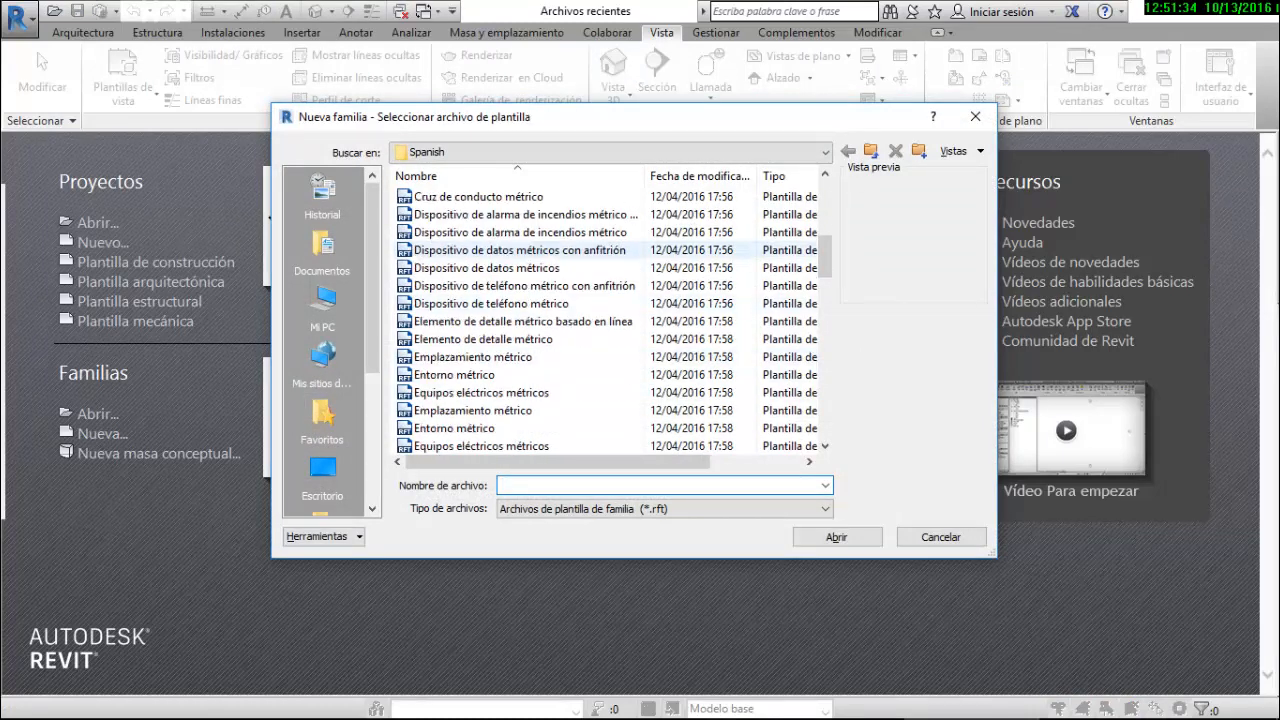
pyautogui.scroll(-6, 520, 340)
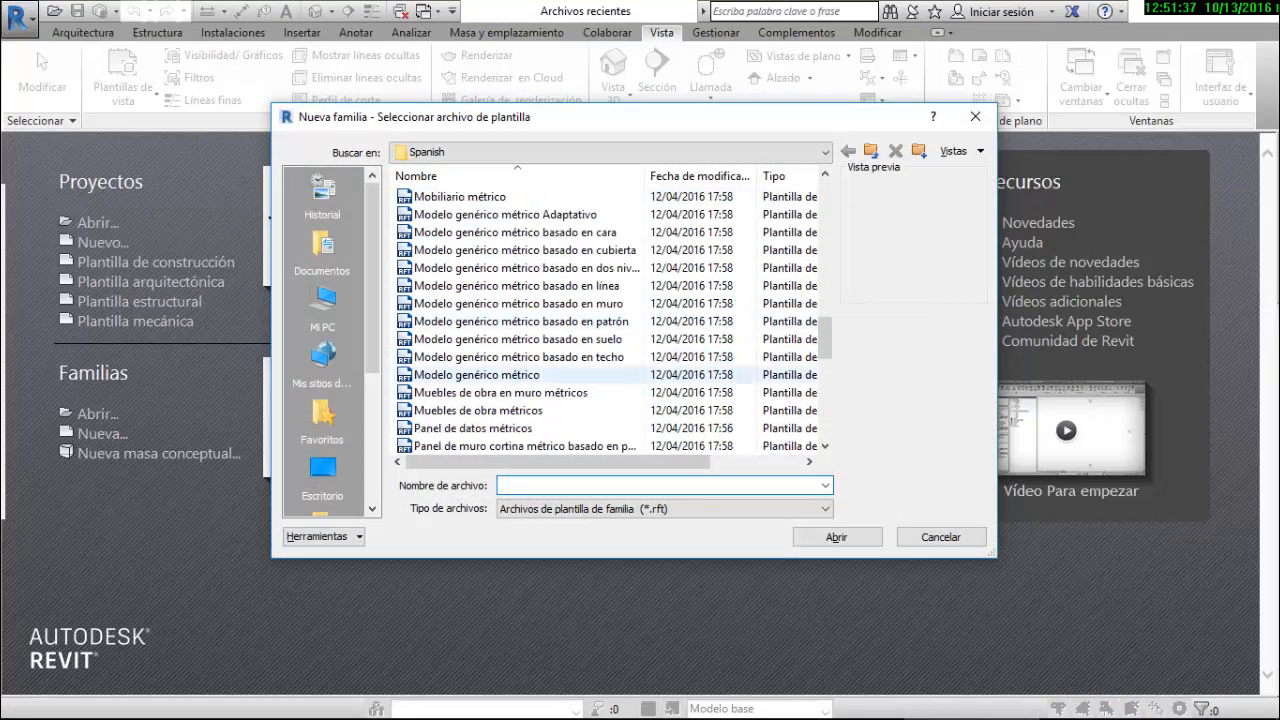
pyautogui.scroll(-4, 530, 378)
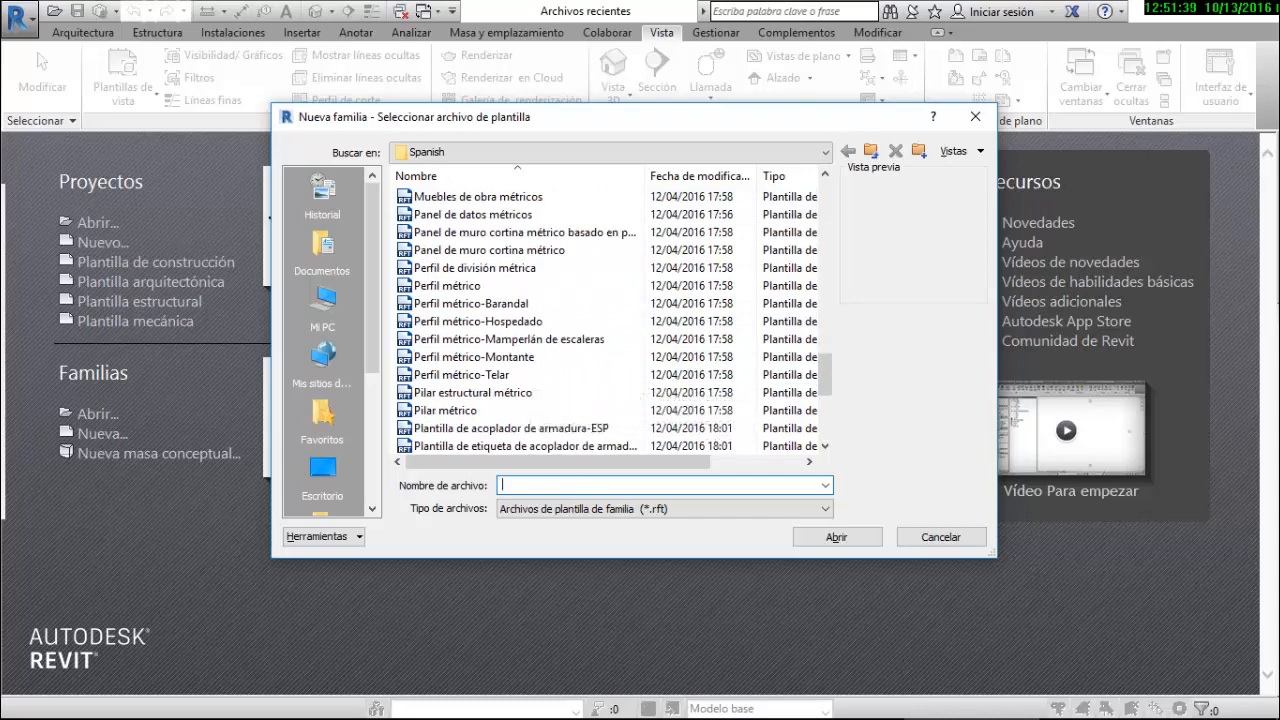
pyautogui.scroll(-5, 530, 385)
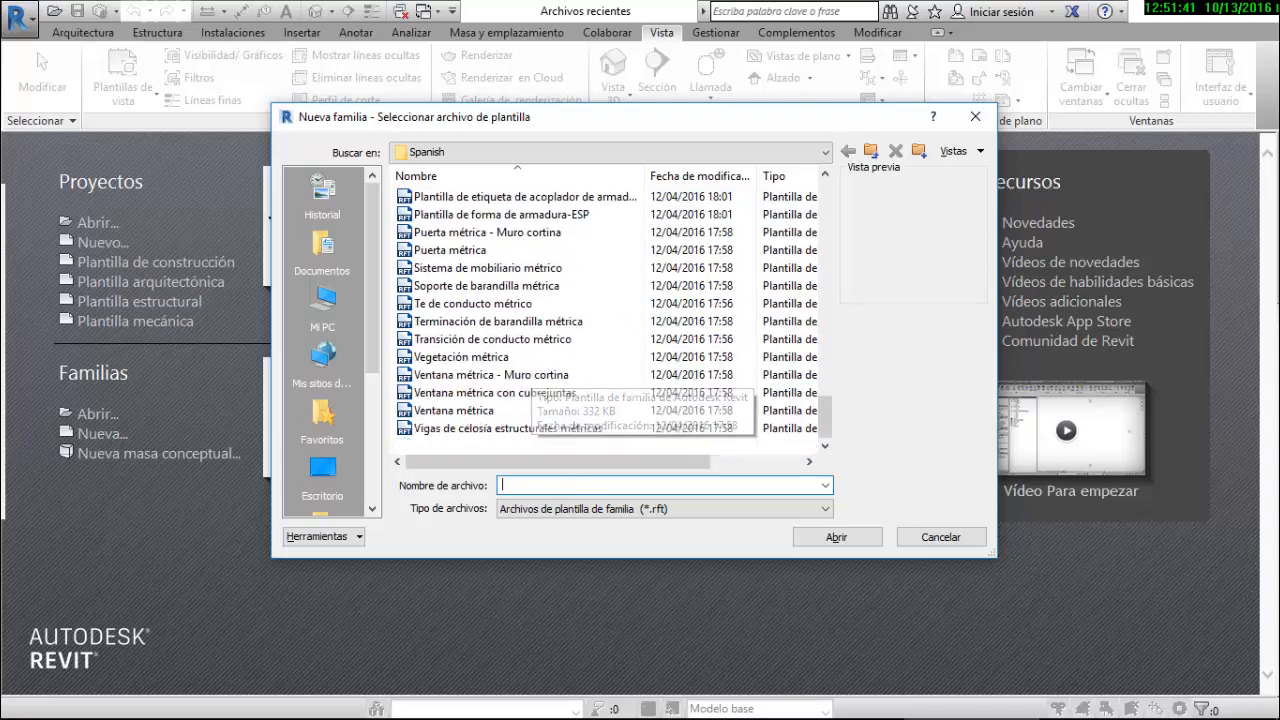
pyautogui.scroll(6, 530, 385)
pyautogui.scroll(2, 520, 320)
pyautogui.scroll(-2, 470, 376)
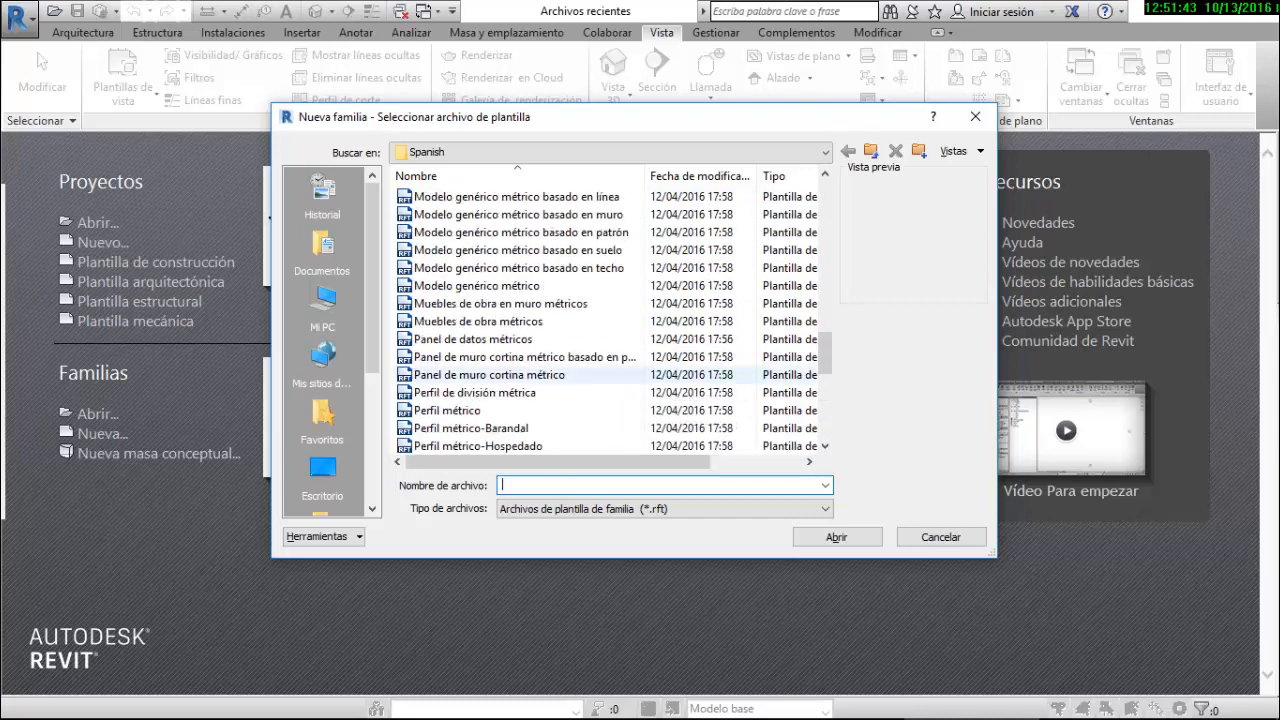
pyautogui.click(470, 375)
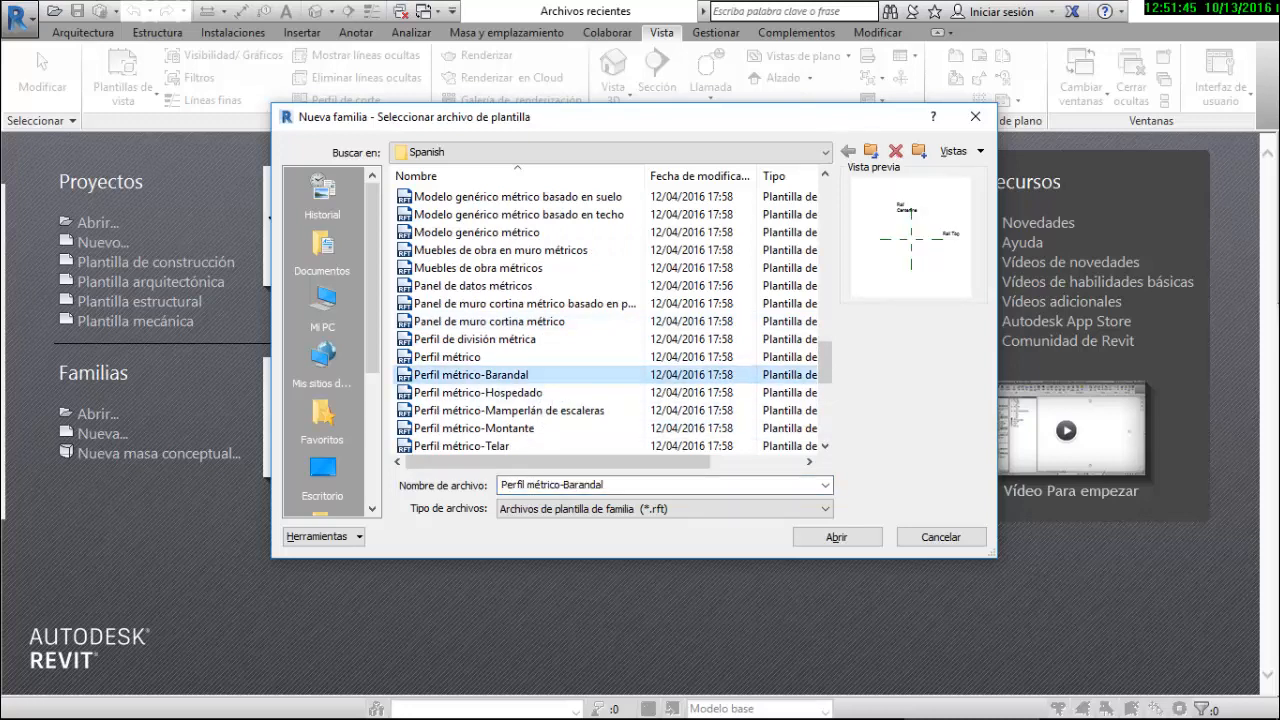
pyautogui.click(836, 537)
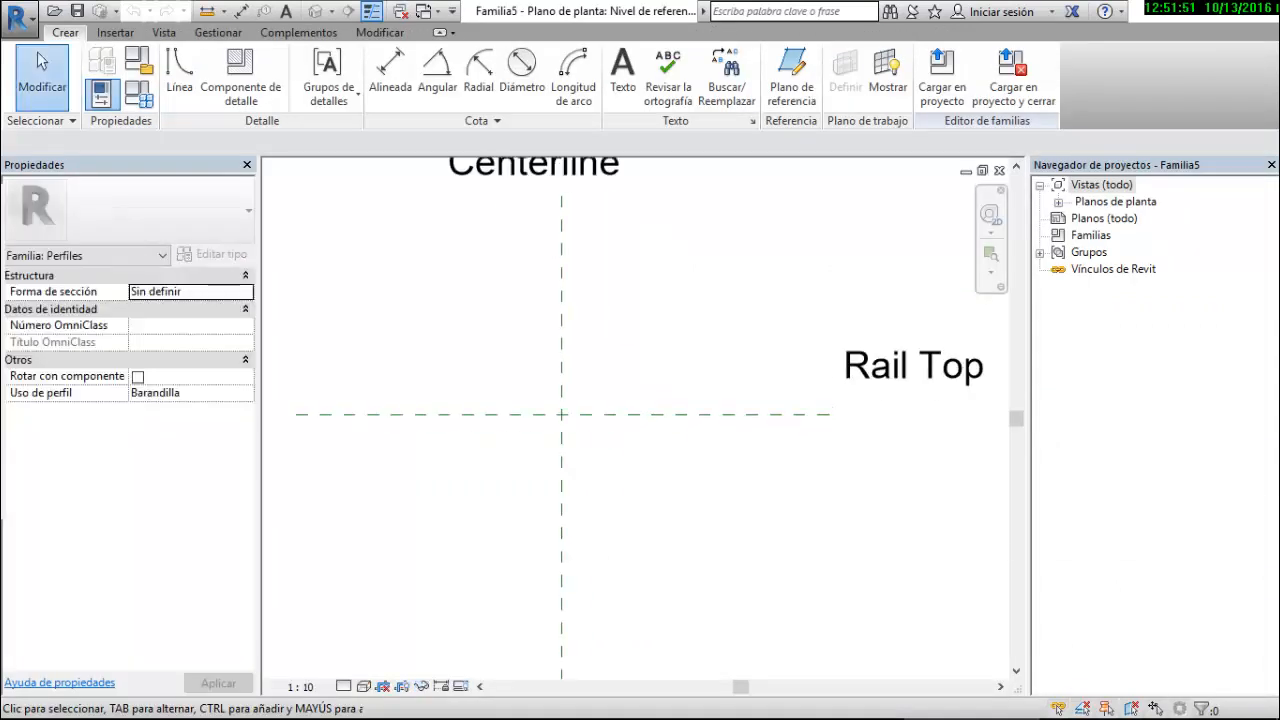
pyautogui.scroll(2, 785, 549)
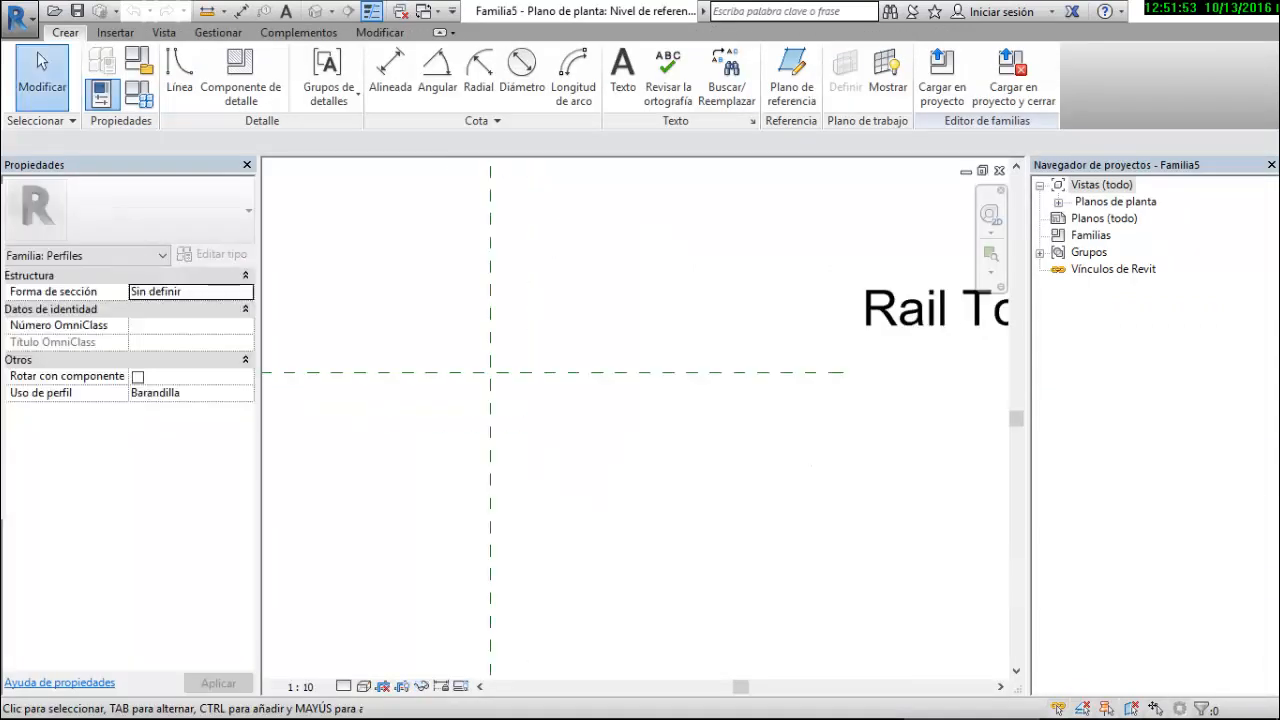
pyautogui.scroll(1, 785, 545)
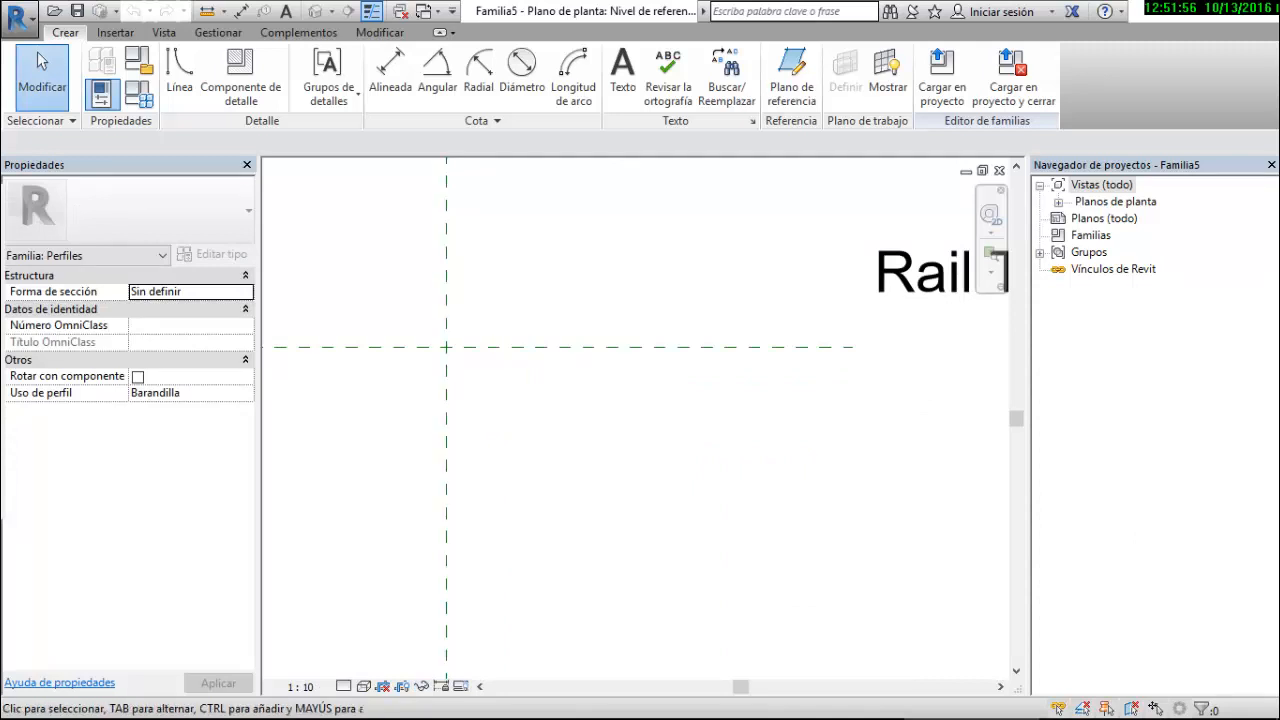
# Draw a quarter-circle profile arc with a radius of about 70.7 mm, running diagonally down and right from the reference plane intersection
pyautogui.click(179, 70)
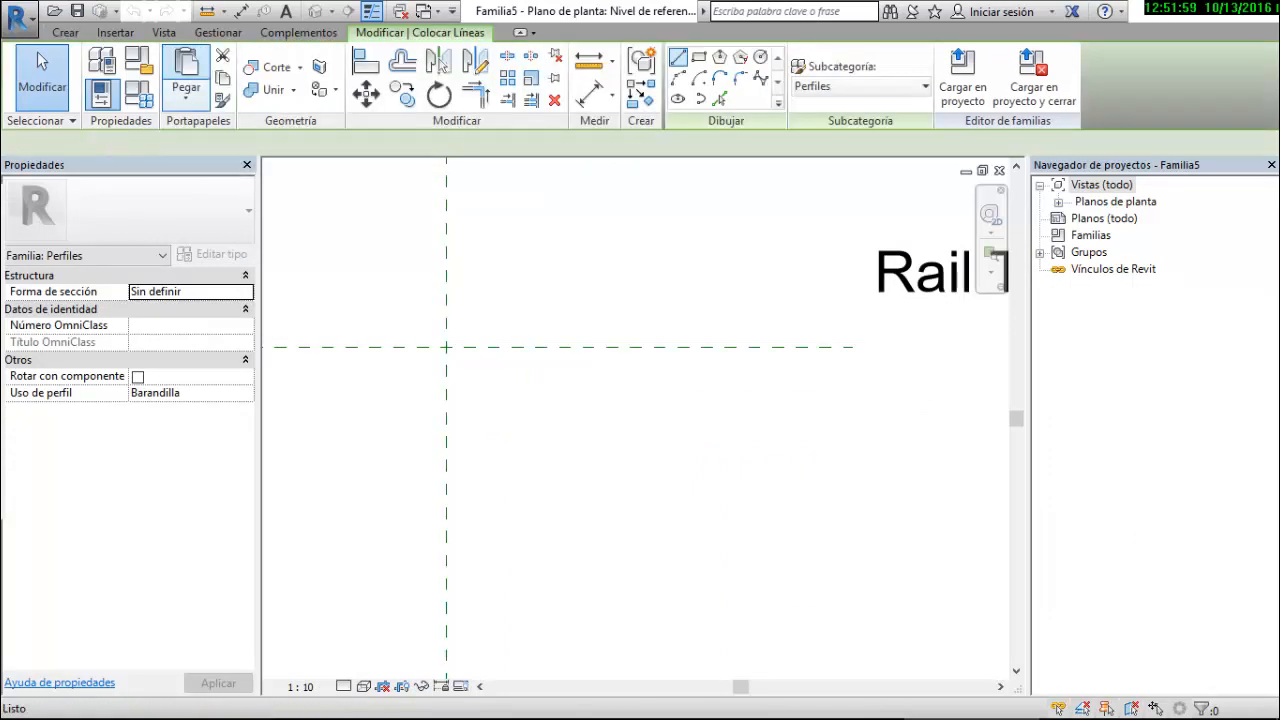
pyautogui.click(678, 78)
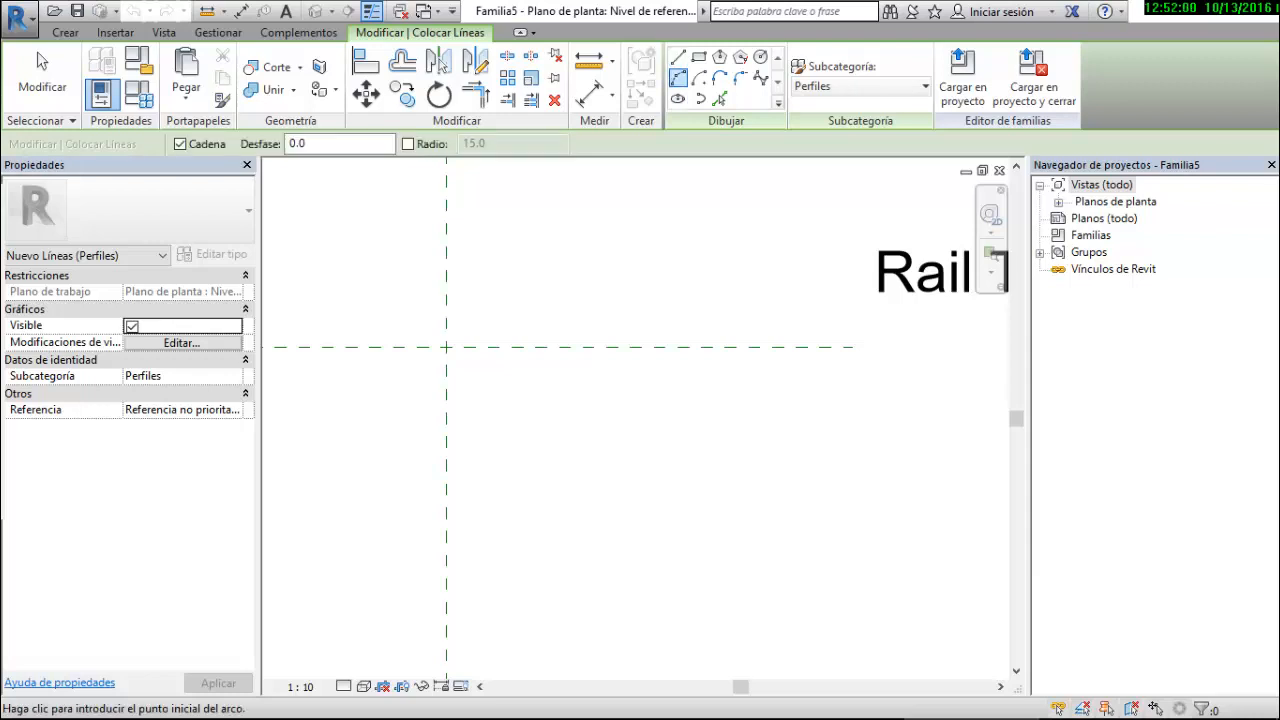
pyautogui.click(446, 347)
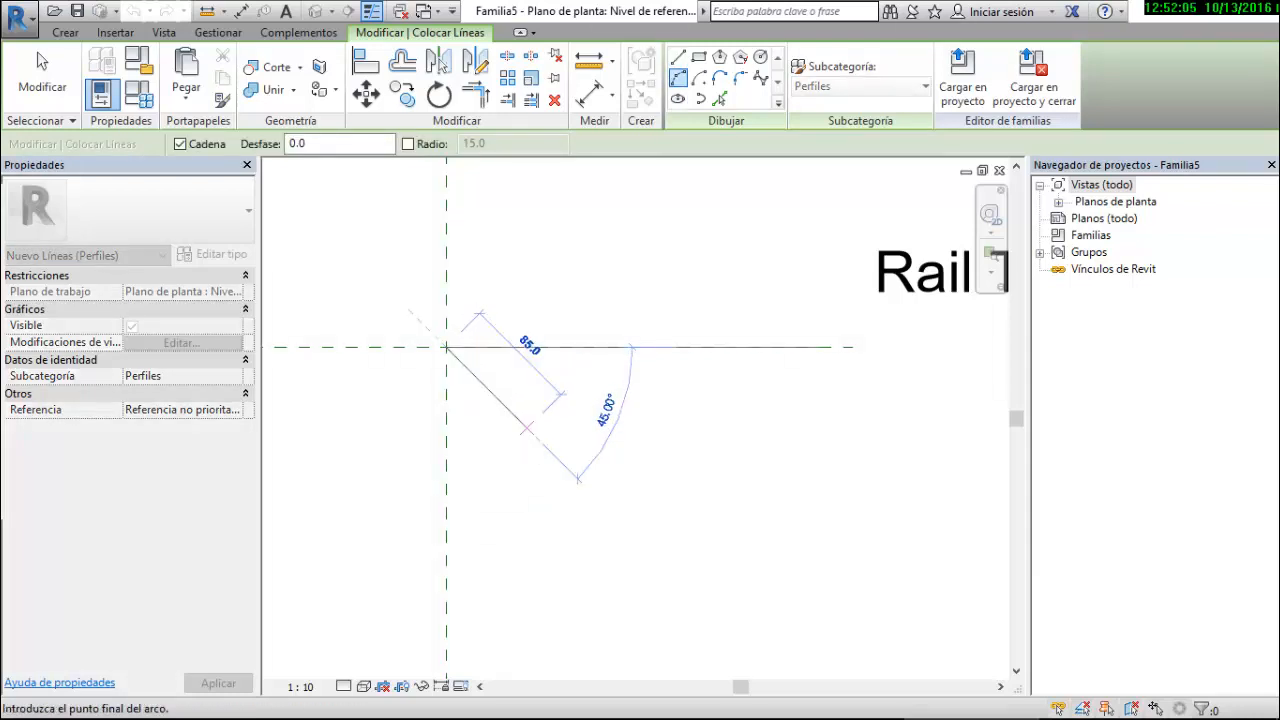
pyautogui.click(542, 443)
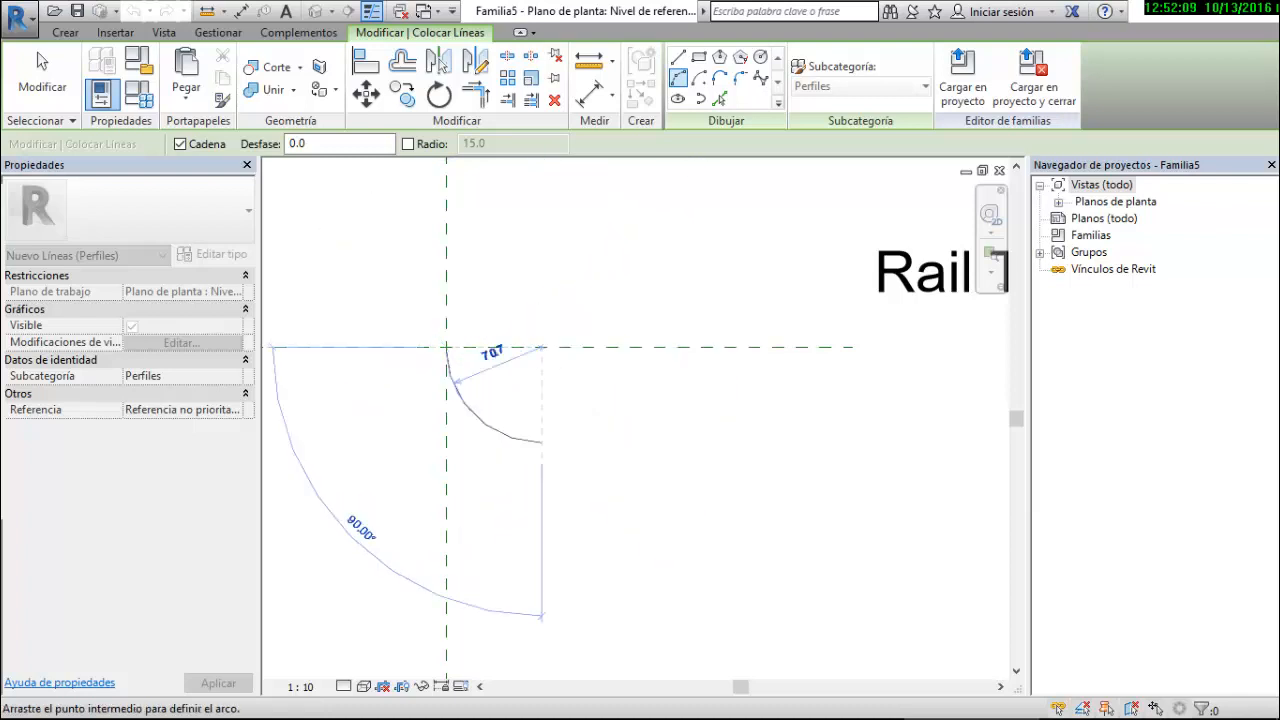
pyautogui.click(482, 416)
pyautogui.press('Escape')
pyautogui.press('Escape')
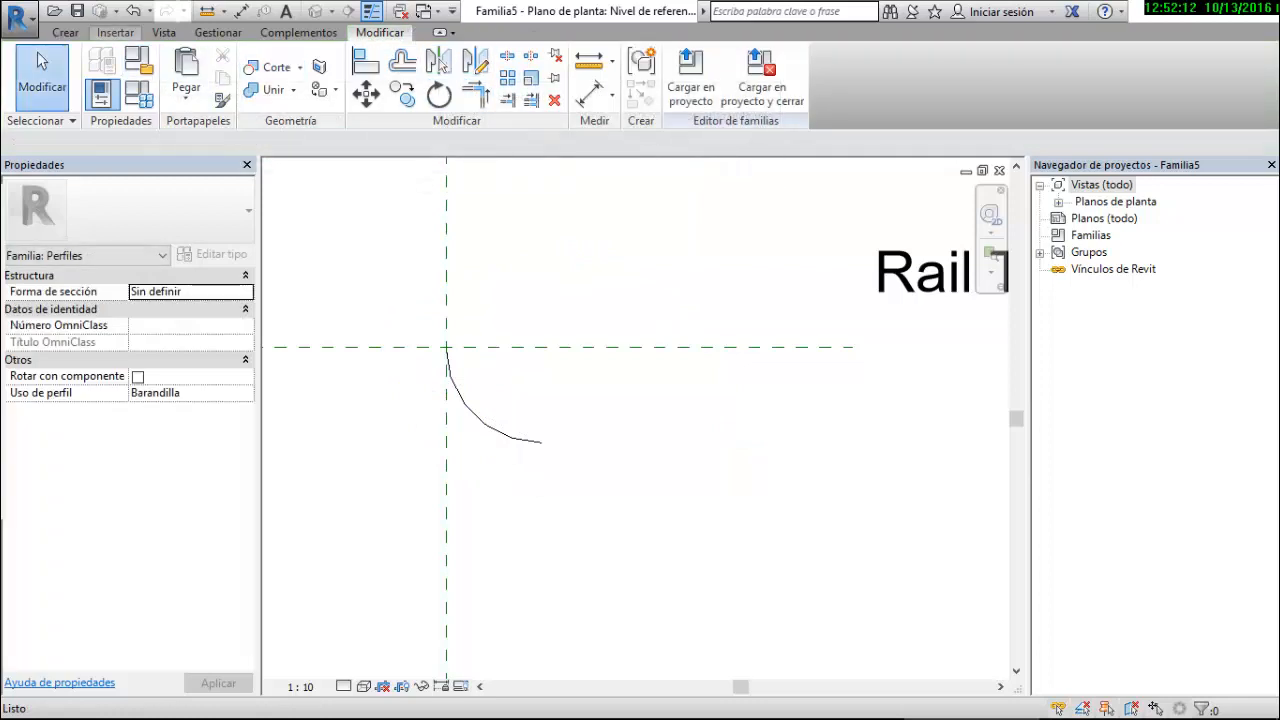
# Draw a straight profile line joining the two endpoints of the arc
pyautogui.click(65, 32)
pyautogui.click(179, 75)
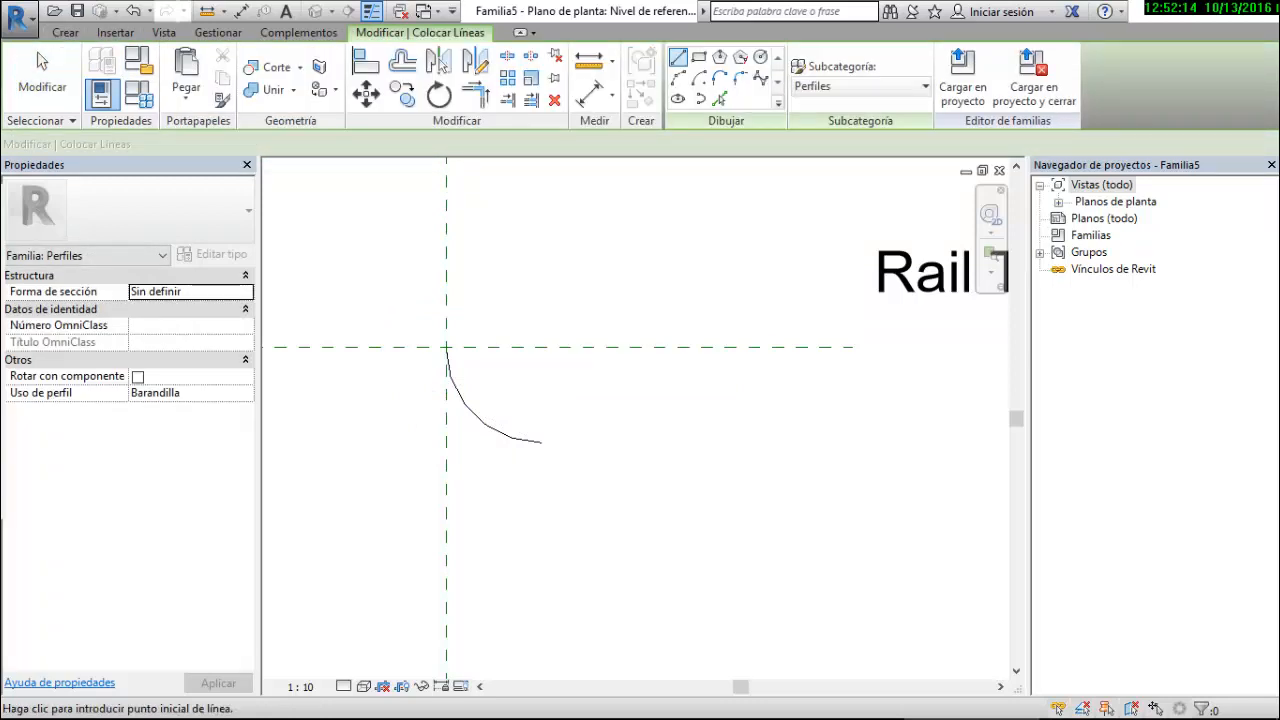
pyautogui.click(446, 347)
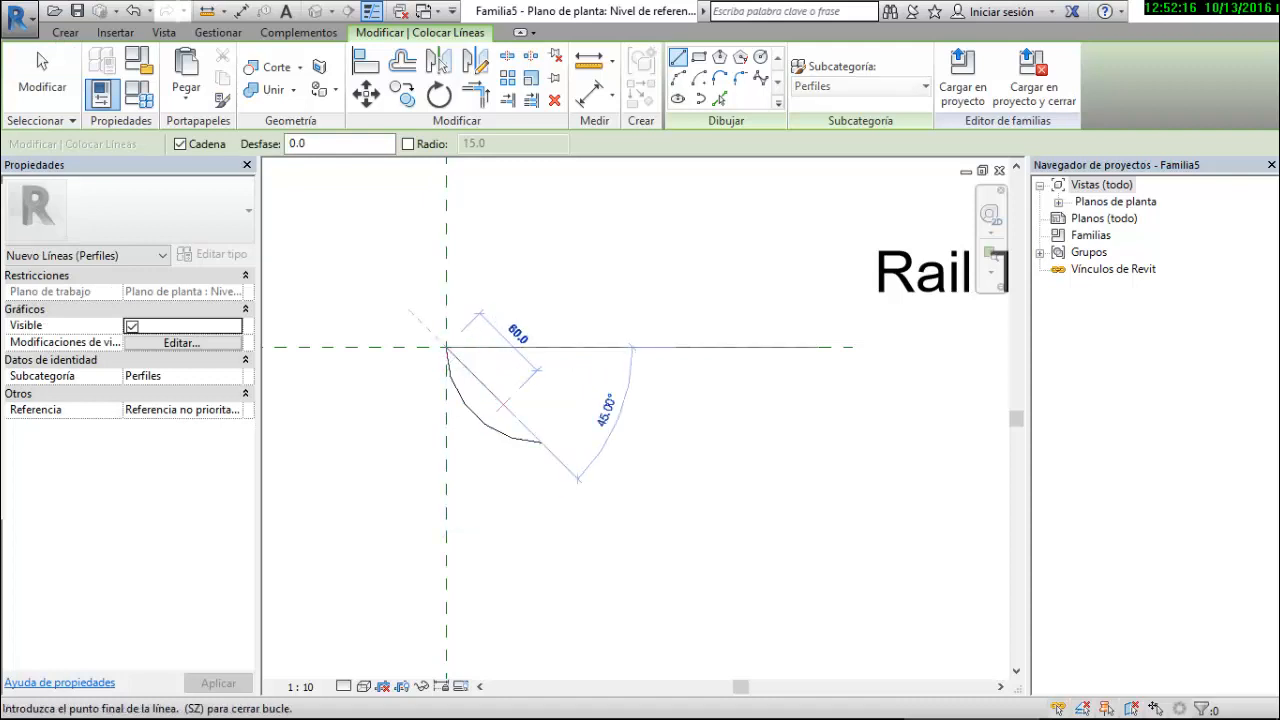
pyautogui.click(541, 441)
pyautogui.press('Escape')
pyautogui.press('Escape')
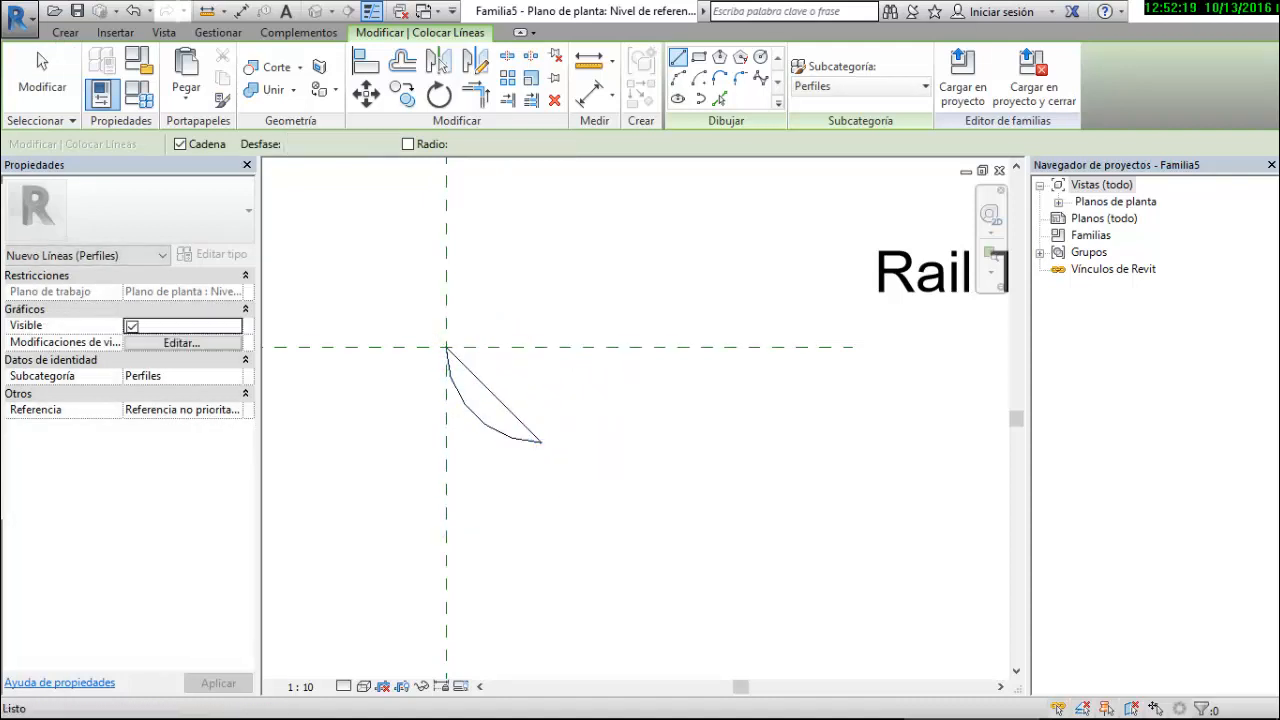
# Mirror a copy of the arc across the diagonal line to form a leaf-shaped profile, and delete the diagonal line
pyautogui.click(494, 395)
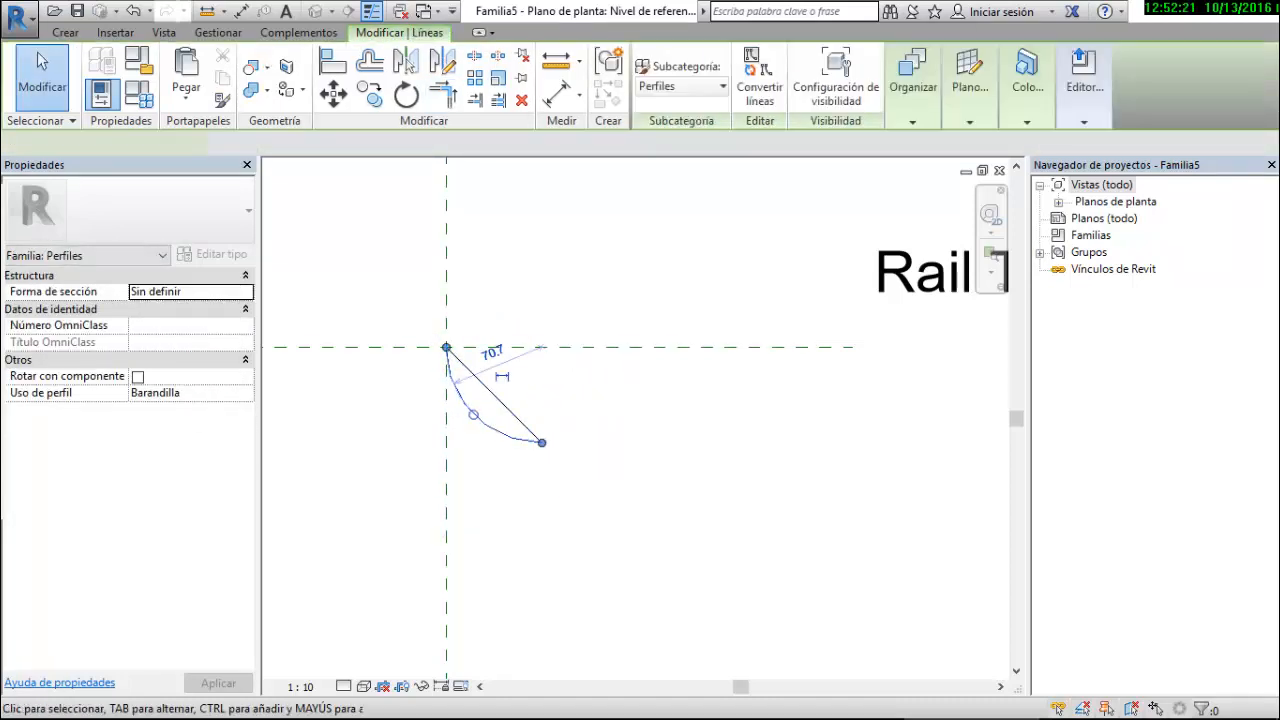
pyautogui.click(408, 62)
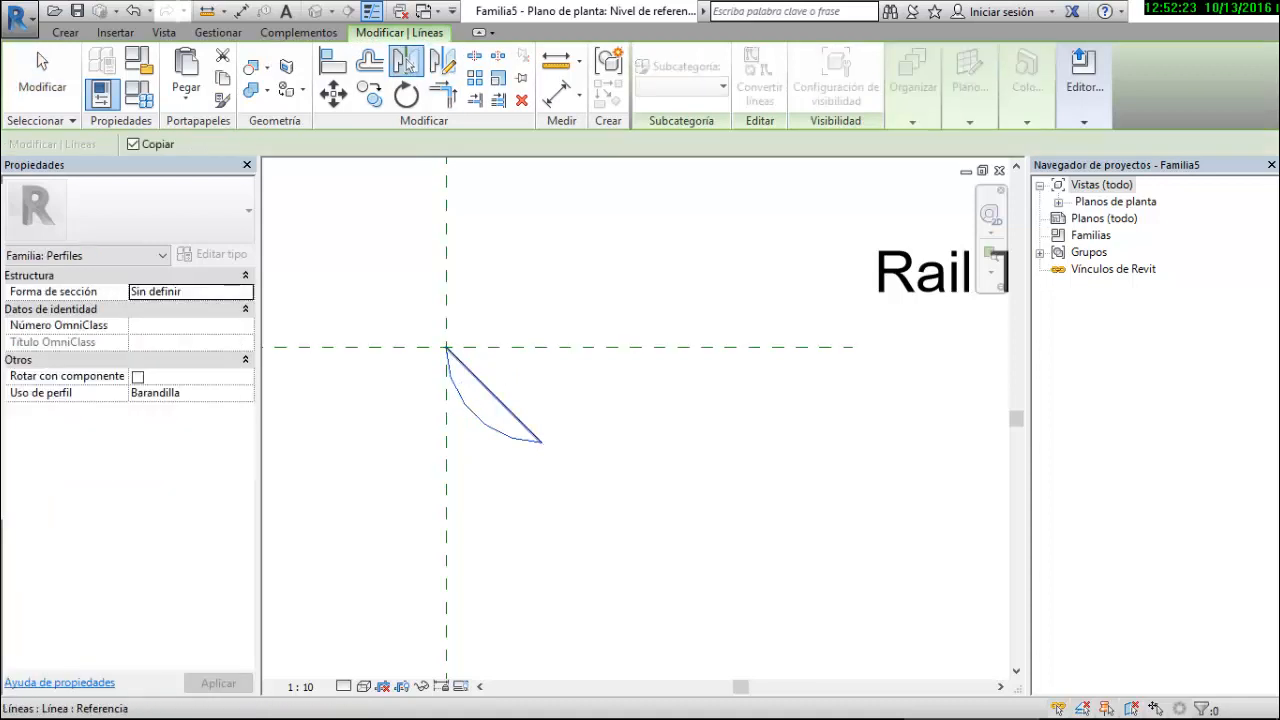
pyautogui.click(490, 389)
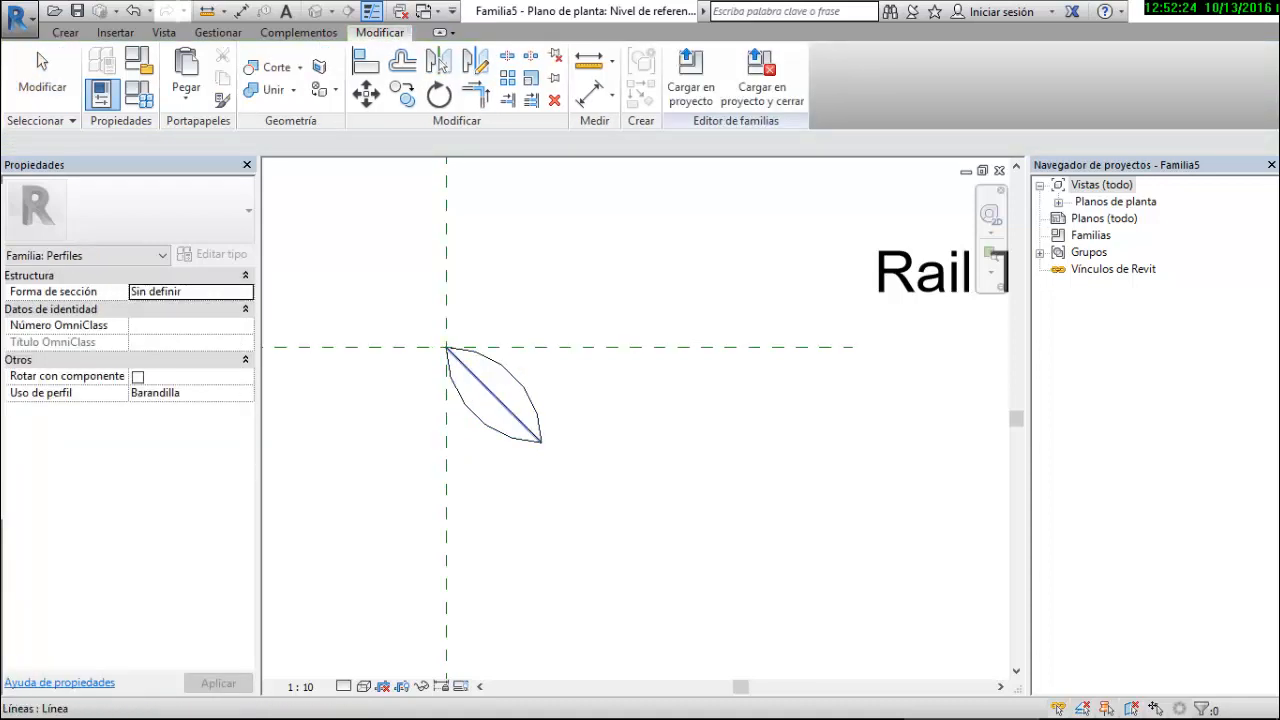
pyautogui.click(493, 394)
pyautogui.press('Delete')
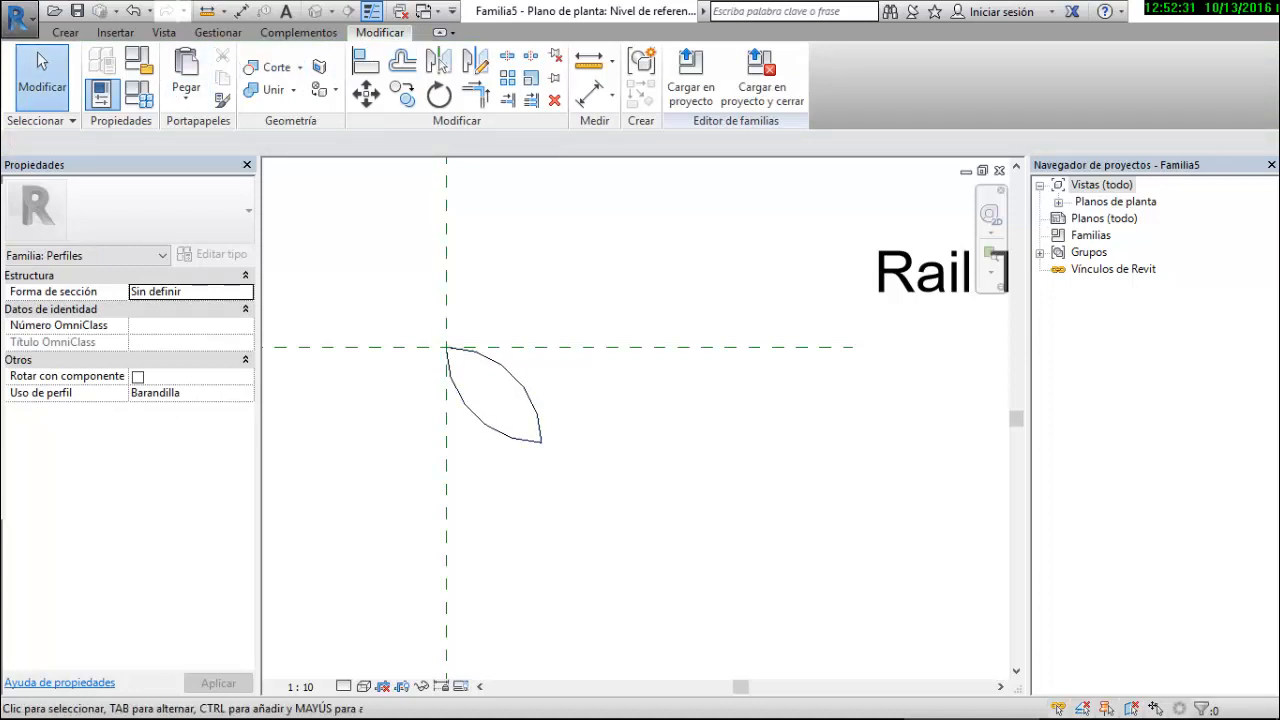
# Save the profile family as Parasol in the Familias 2 folder and load it into Proyecto1
pyautogui.click(18, 18)
pyautogui.moveTo(68, 238)
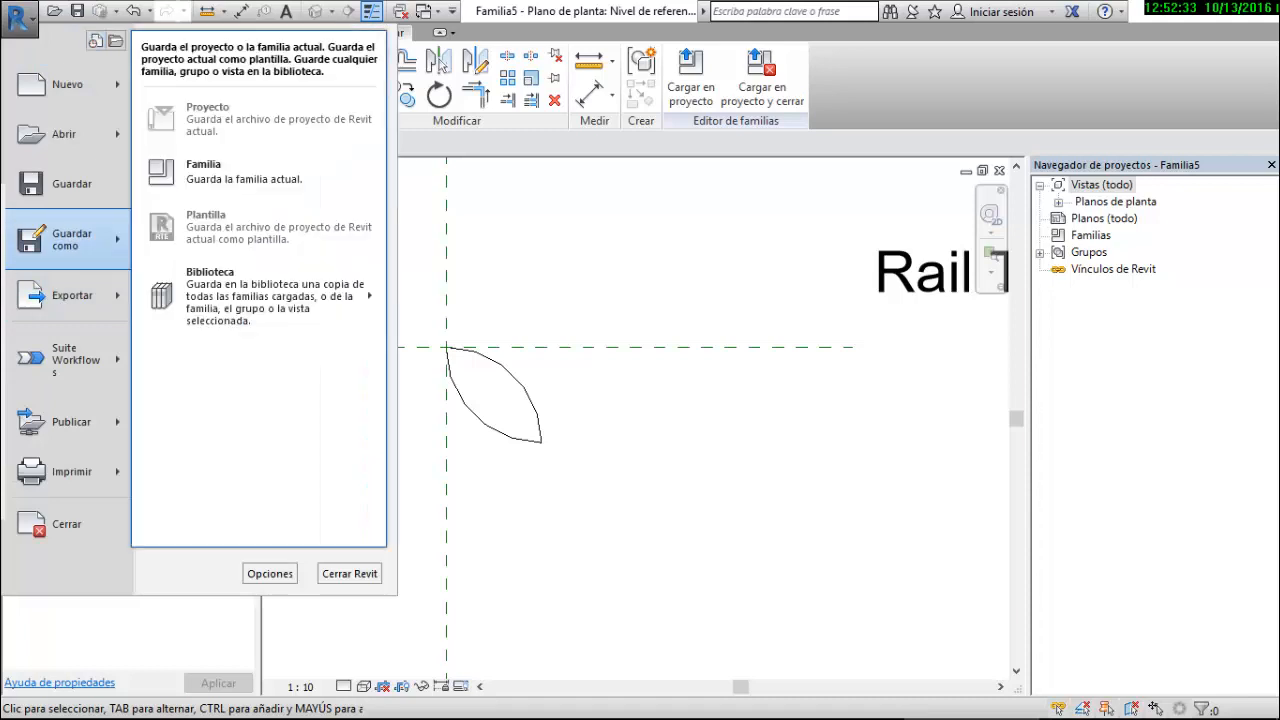
pyautogui.click(220, 215)
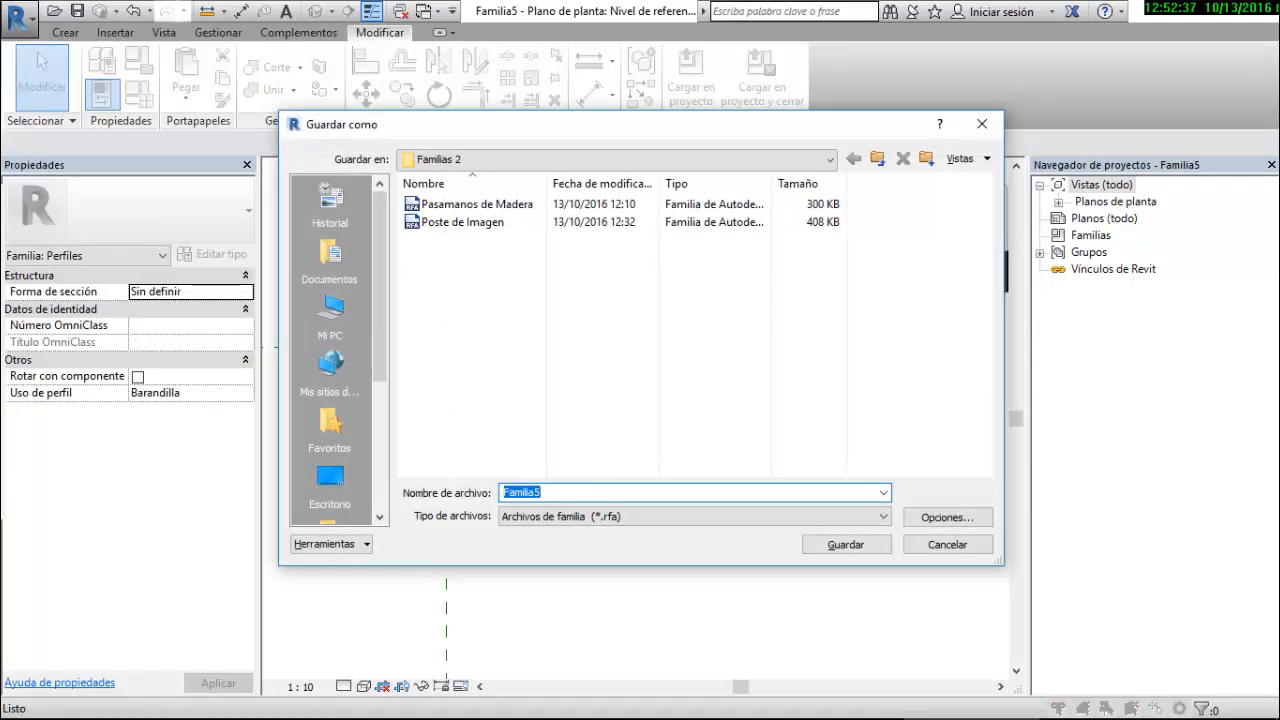
pyautogui.write('Parasol')
pyautogui.press('Tab')
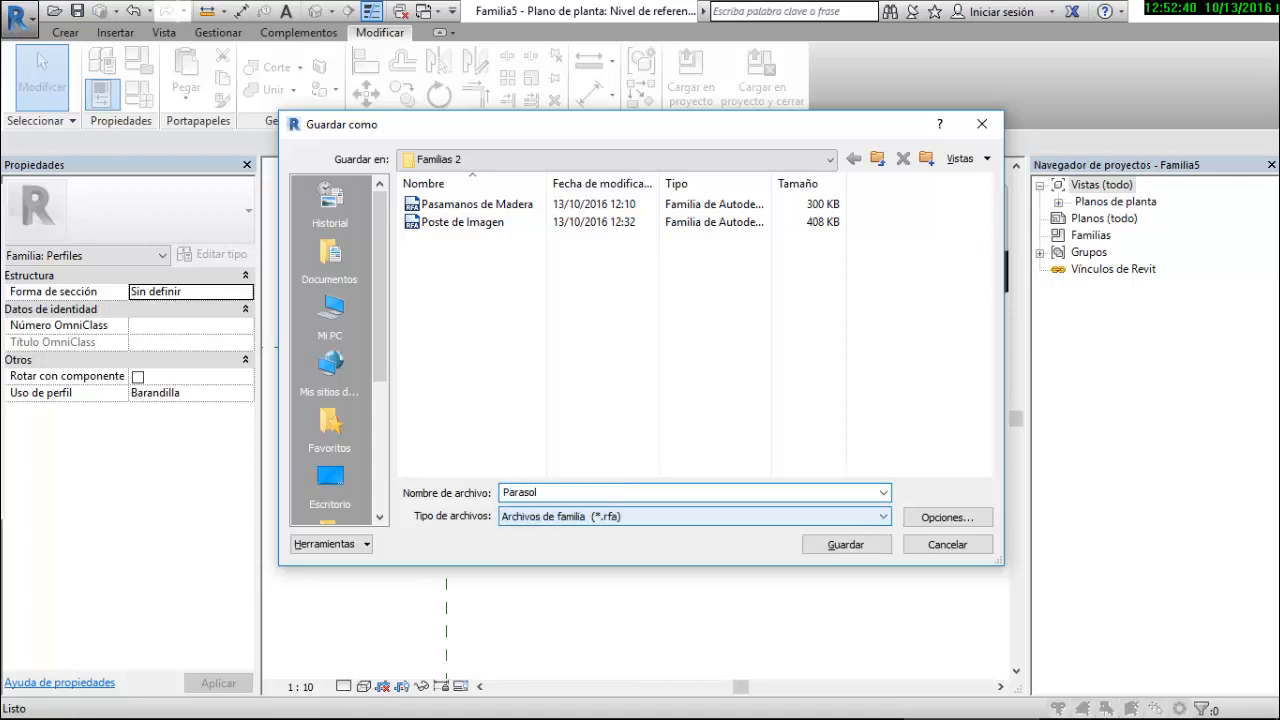
pyautogui.click(846, 544)
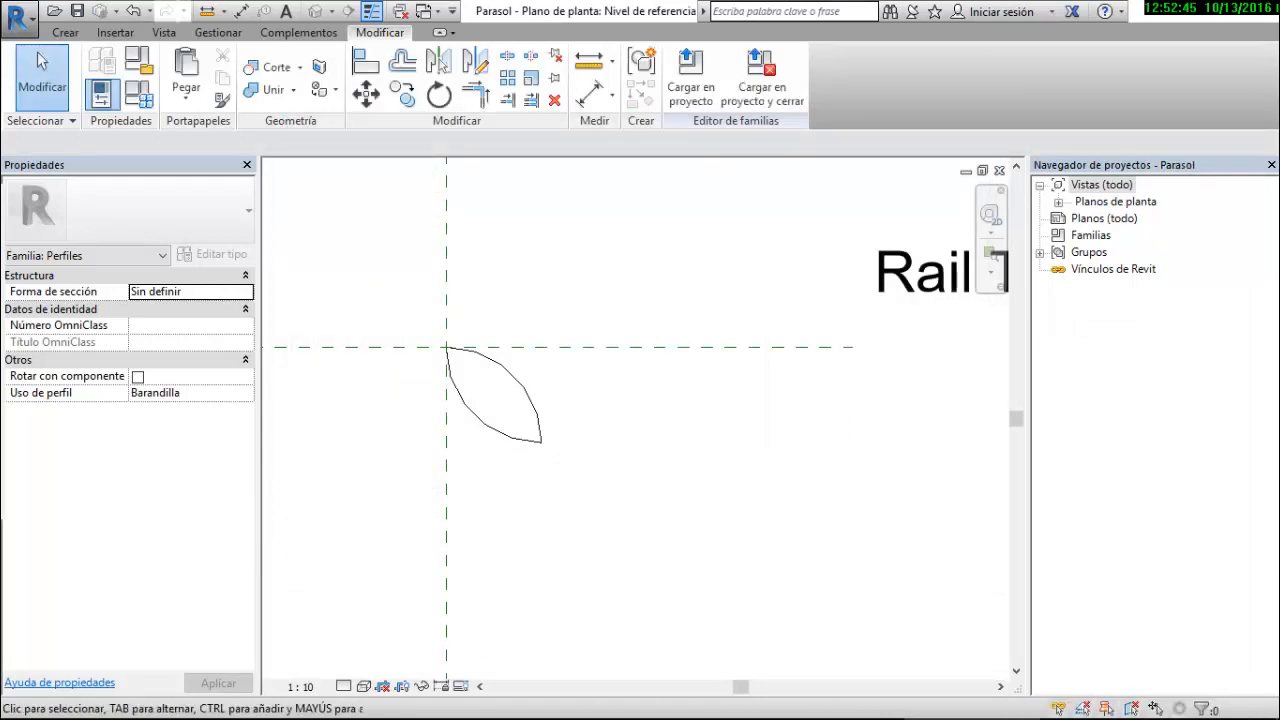
pyautogui.click(690, 75)
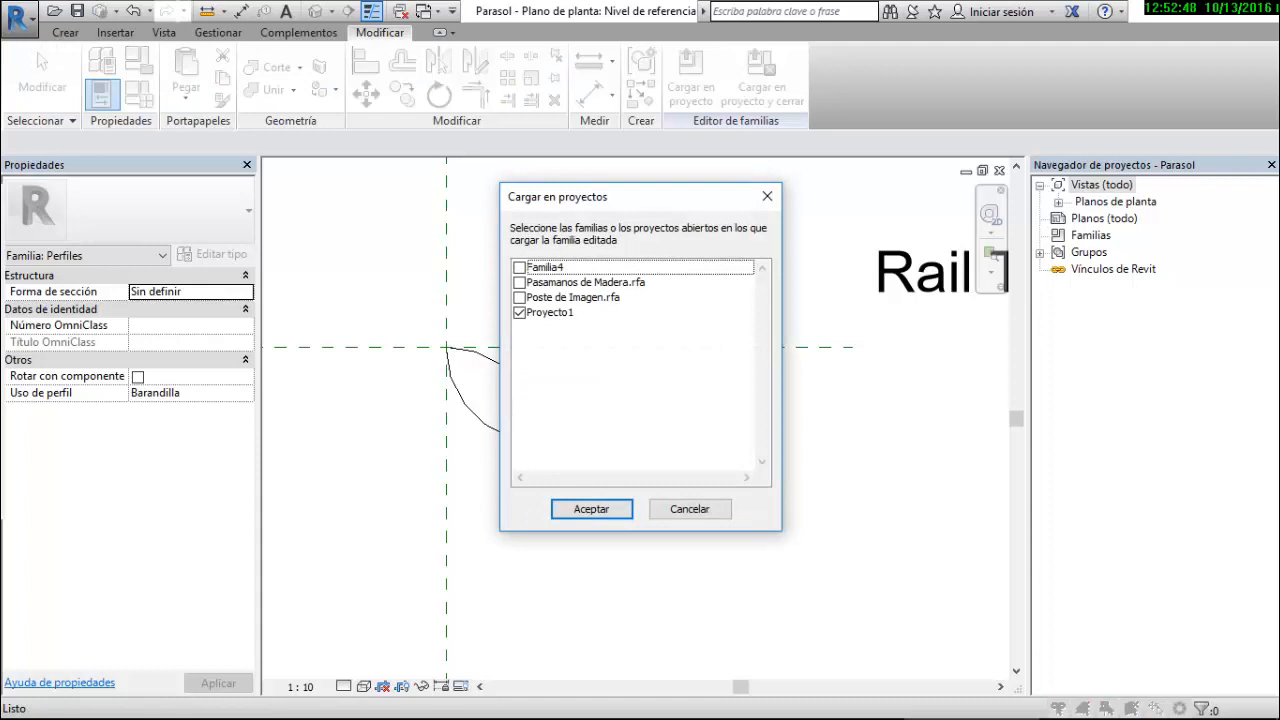
pyautogui.press('Return')
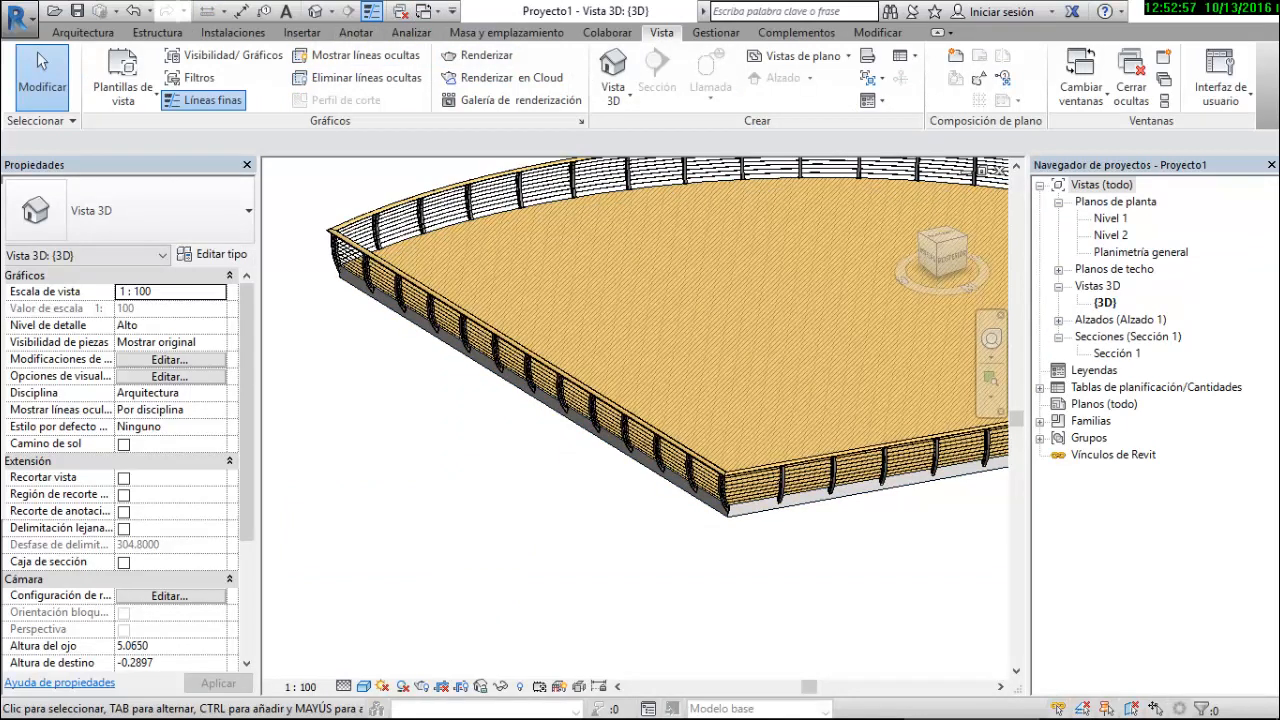
# Show the Archivos recientes page and create a new family from the Balaustre métrico-Poste template
pyautogui.click(1220, 80)
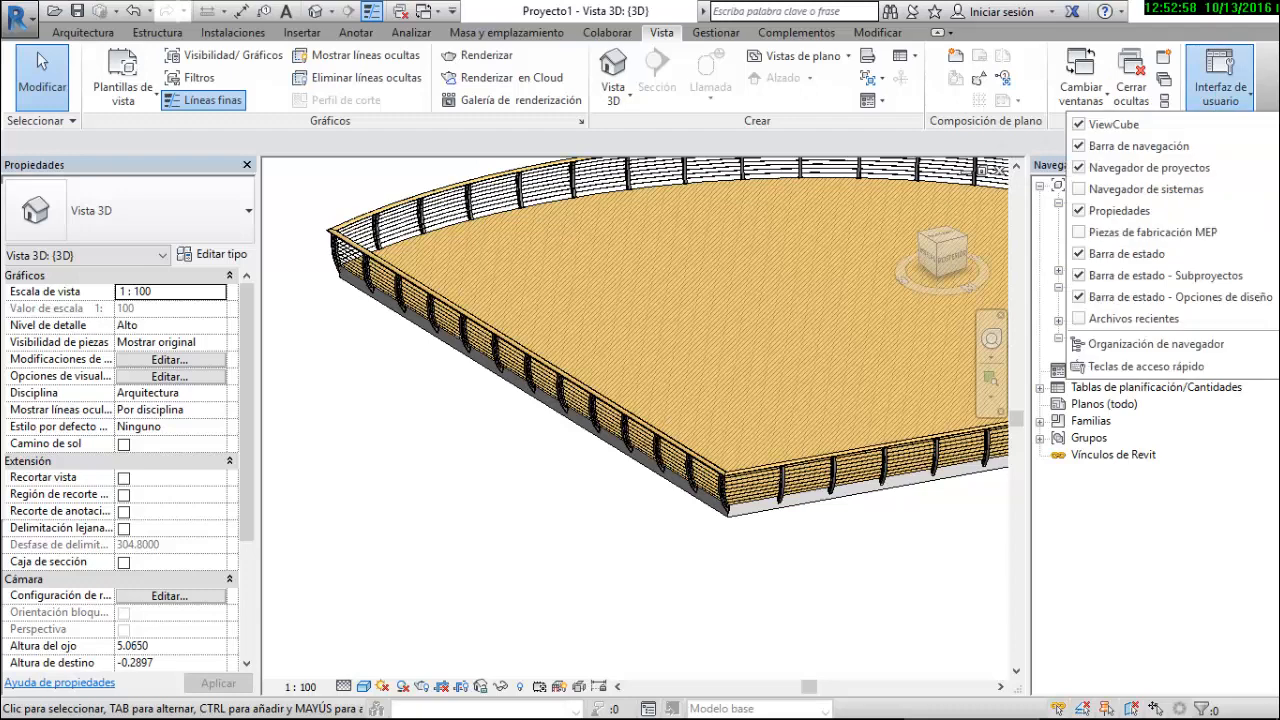
pyautogui.click(1133, 318)
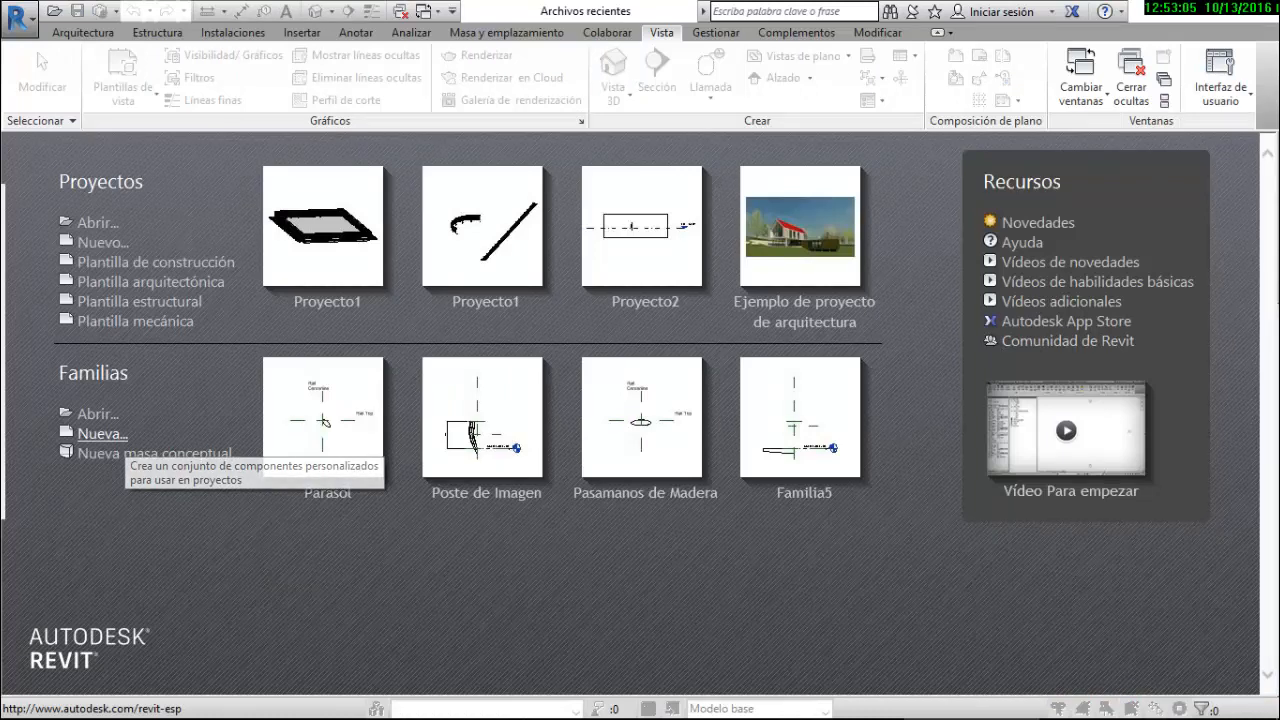
pyautogui.click(103, 433)
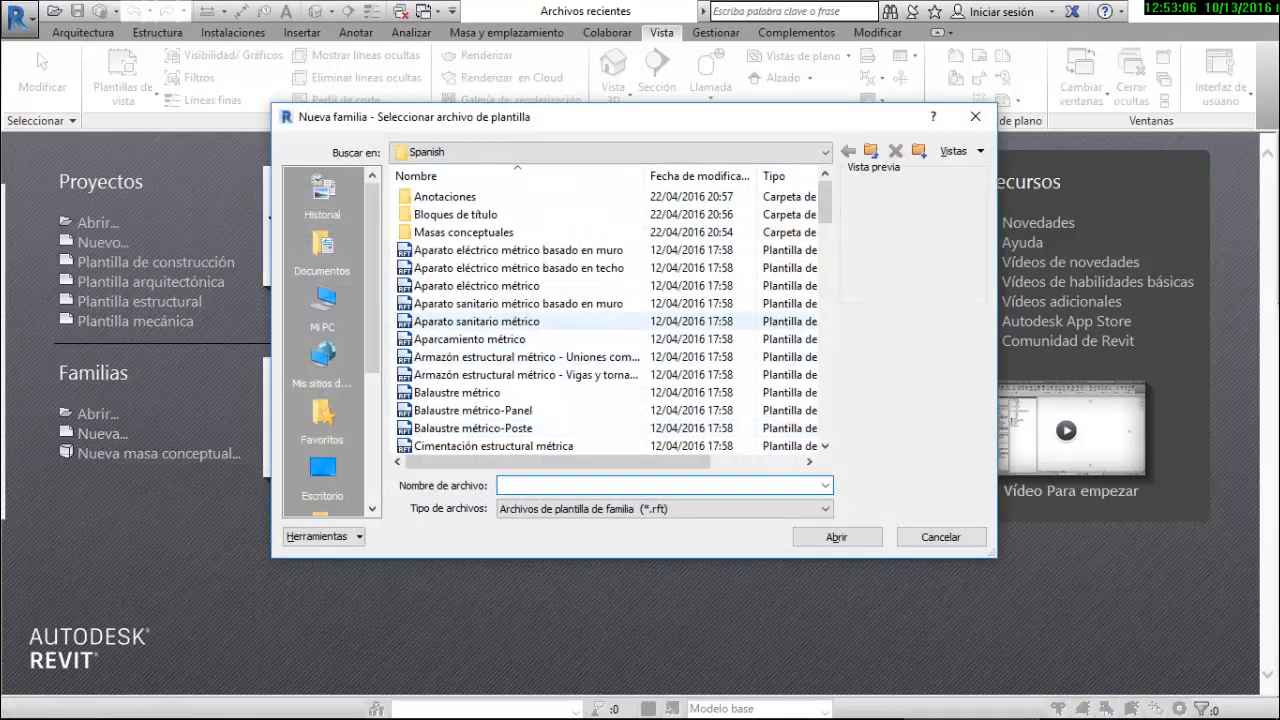
pyautogui.scroll(-2, 500, 340)
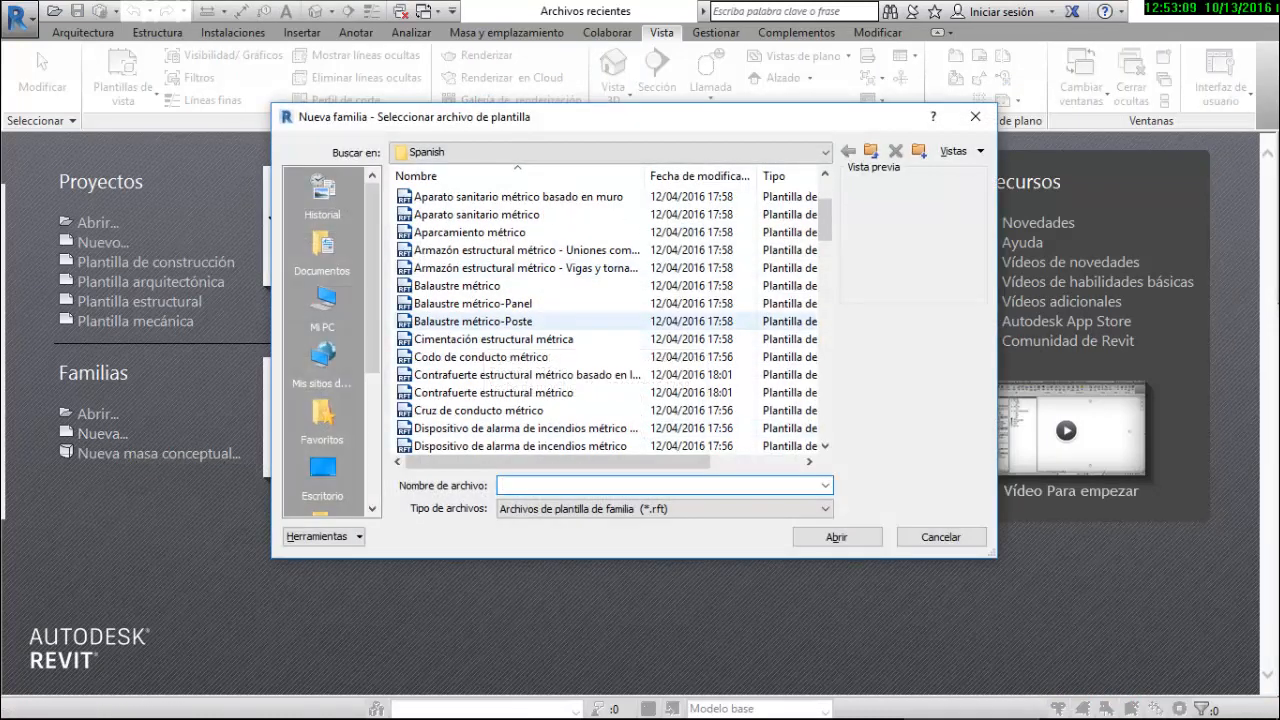
pyautogui.click(480, 321)
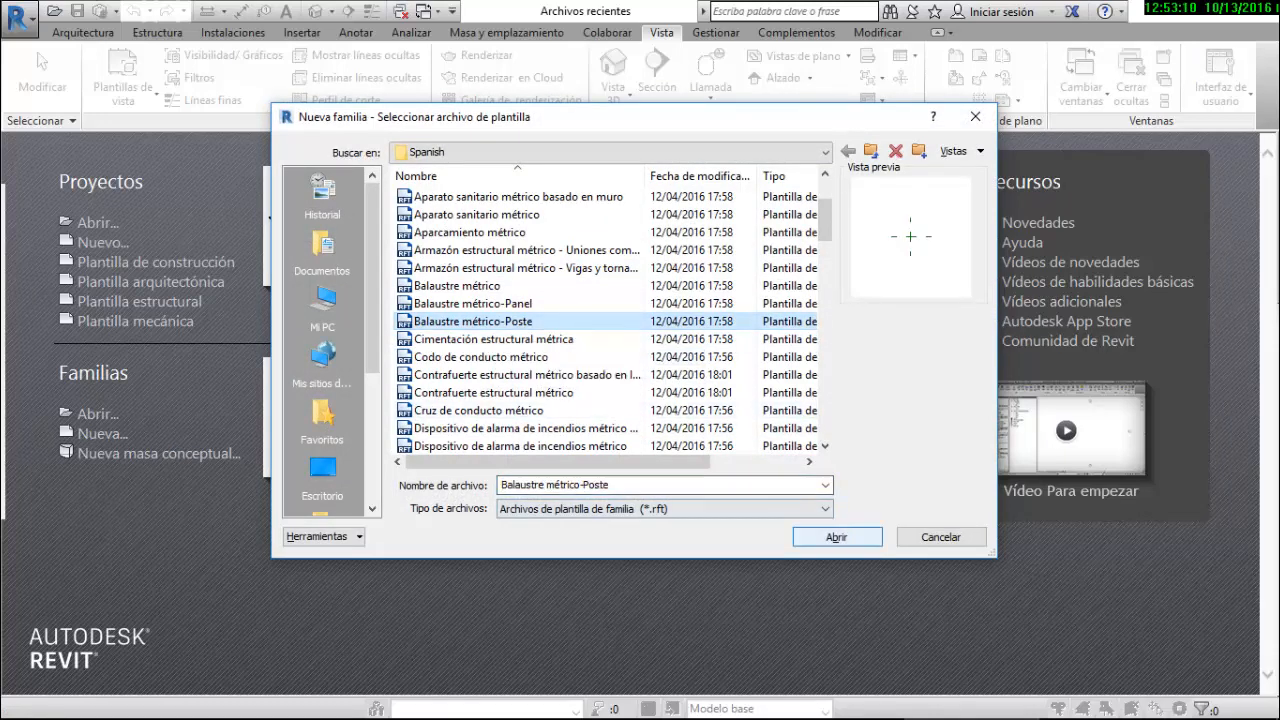
pyautogui.click(836, 537)
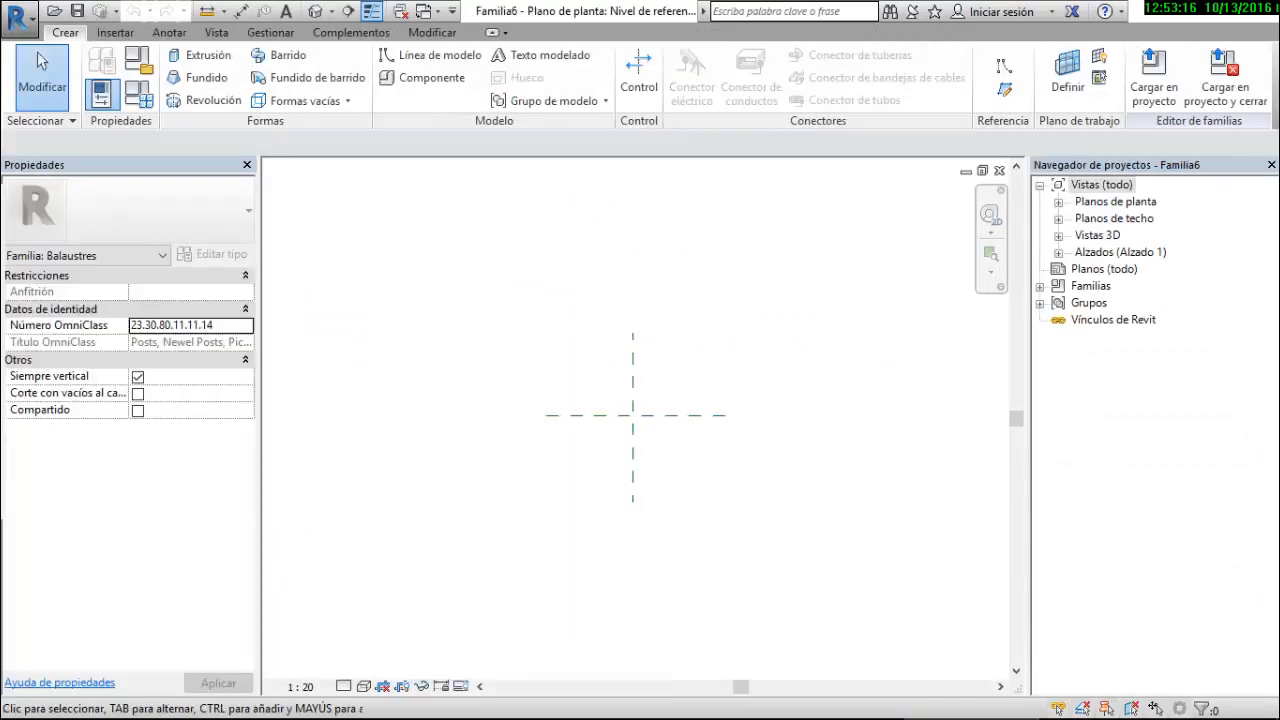
# Open the Frontal elevation and start an extrusion on the reference plane Centro (Frontal/Posterior)
pyautogui.doubleClick(1120, 252)
pyautogui.doubleClick(1112, 286)
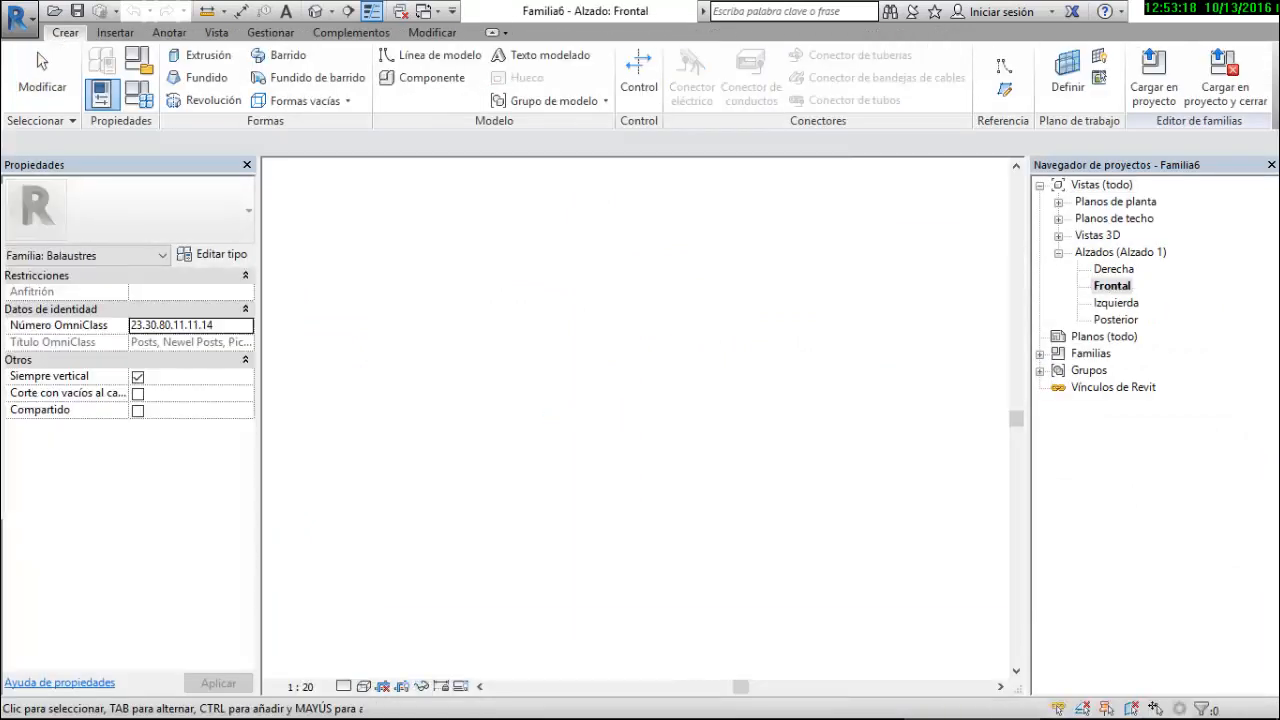
pyautogui.scroll(5, 562, 608)
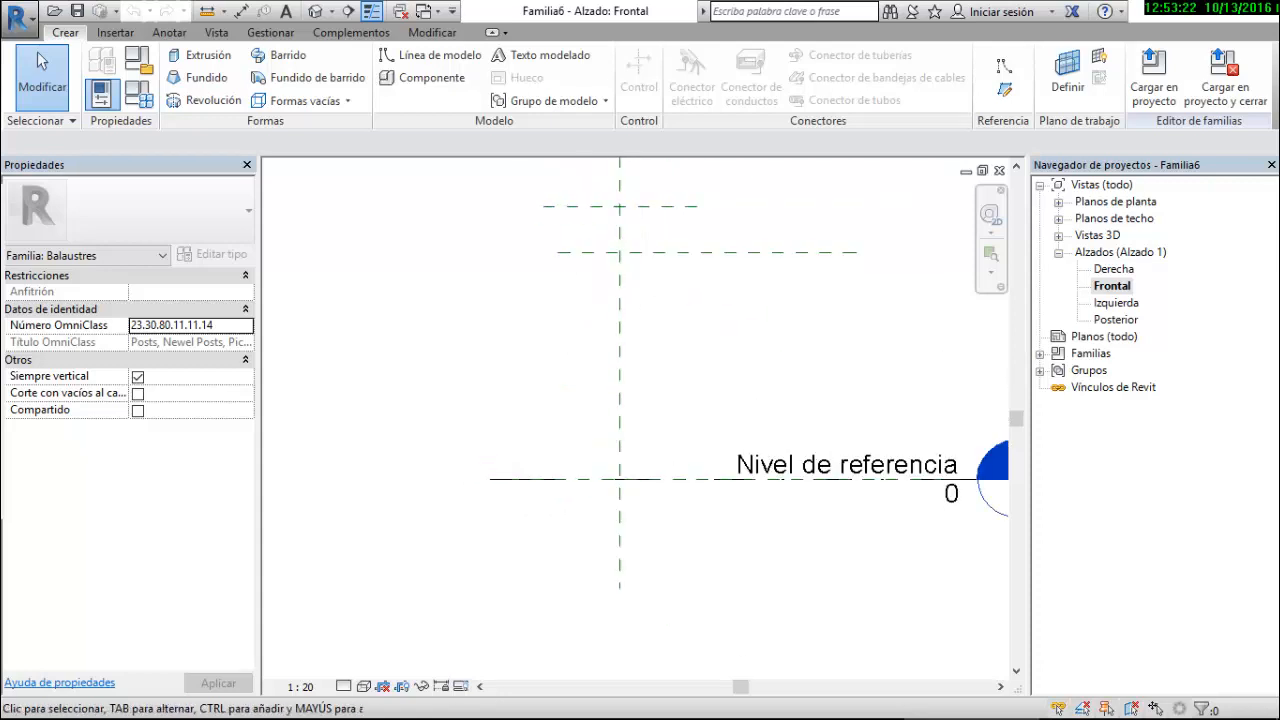
pyautogui.scroll(-2, 576, 283)
pyautogui.scroll(3, 570, 483)
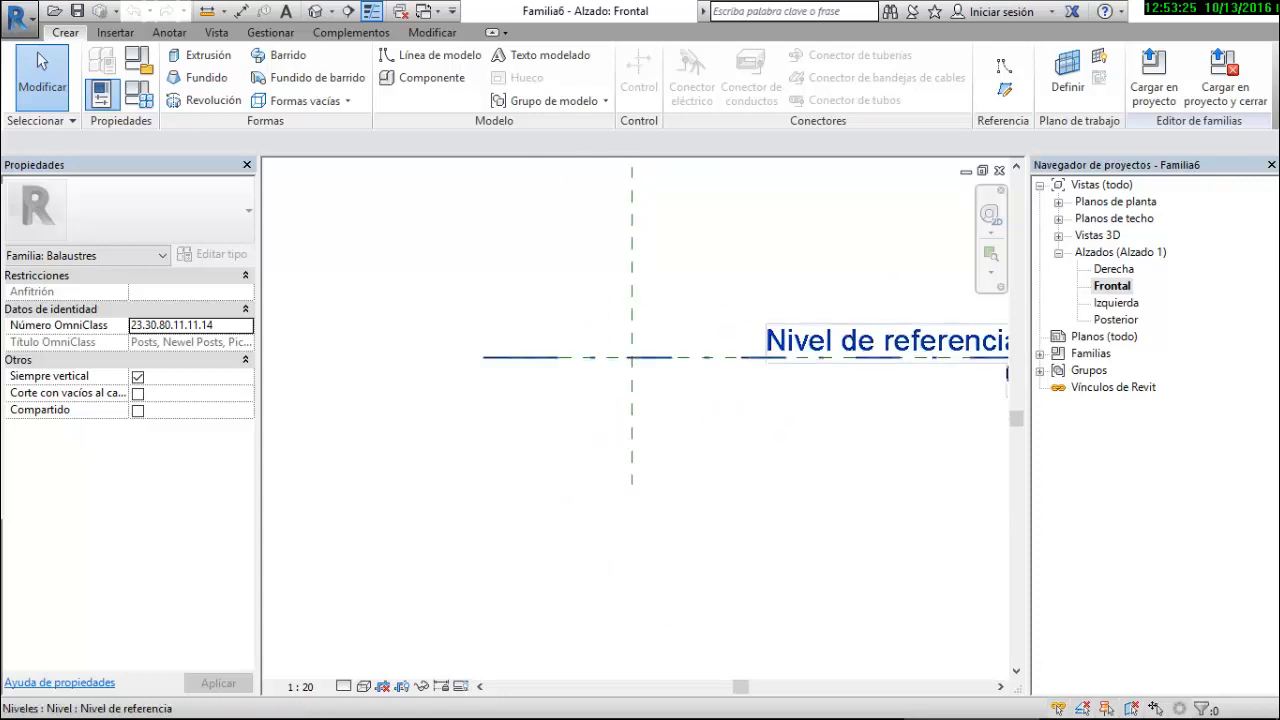
pyautogui.click(200, 55)
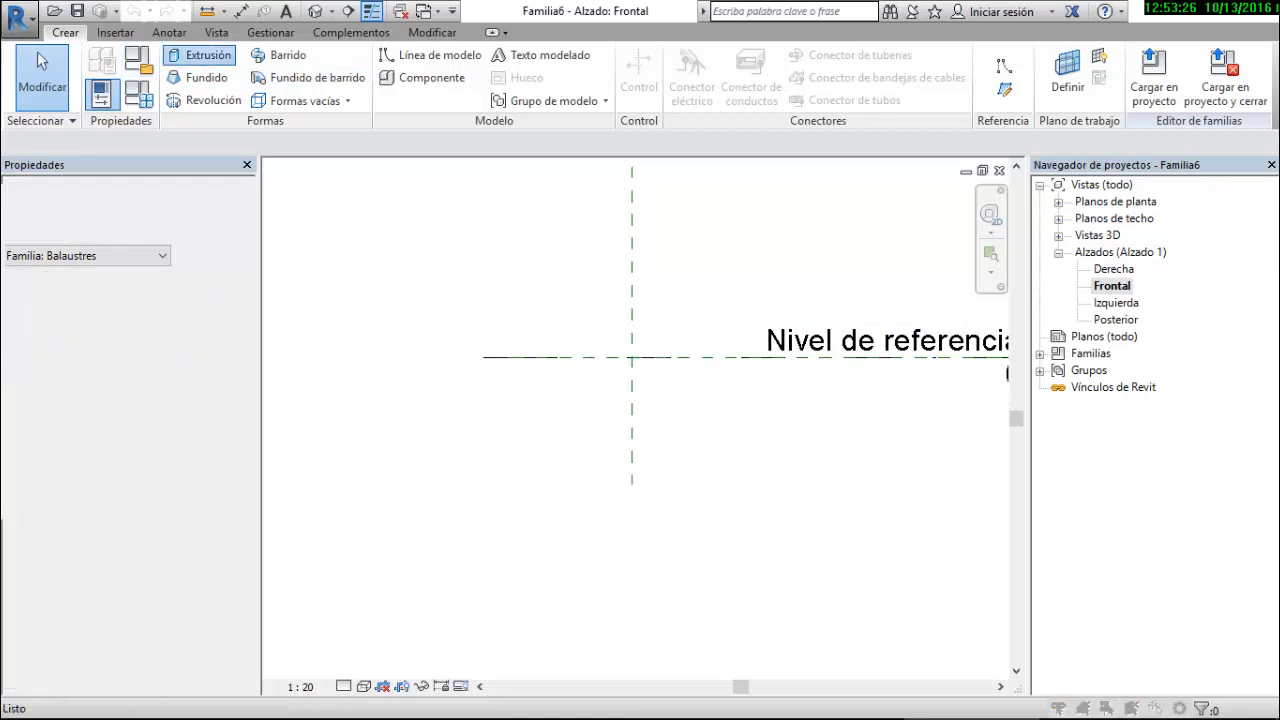
pyautogui.click(690, 368)
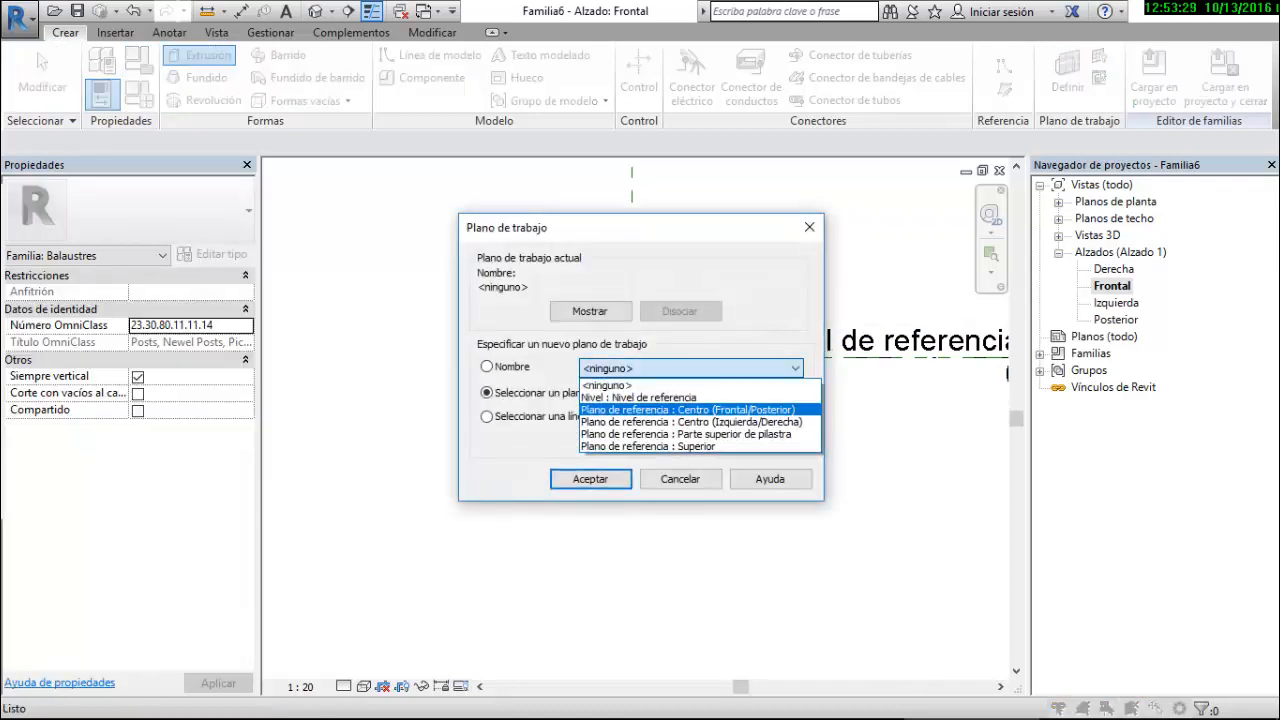
pyautogui.click(686, 409)
pyautogui.click(590, 479)
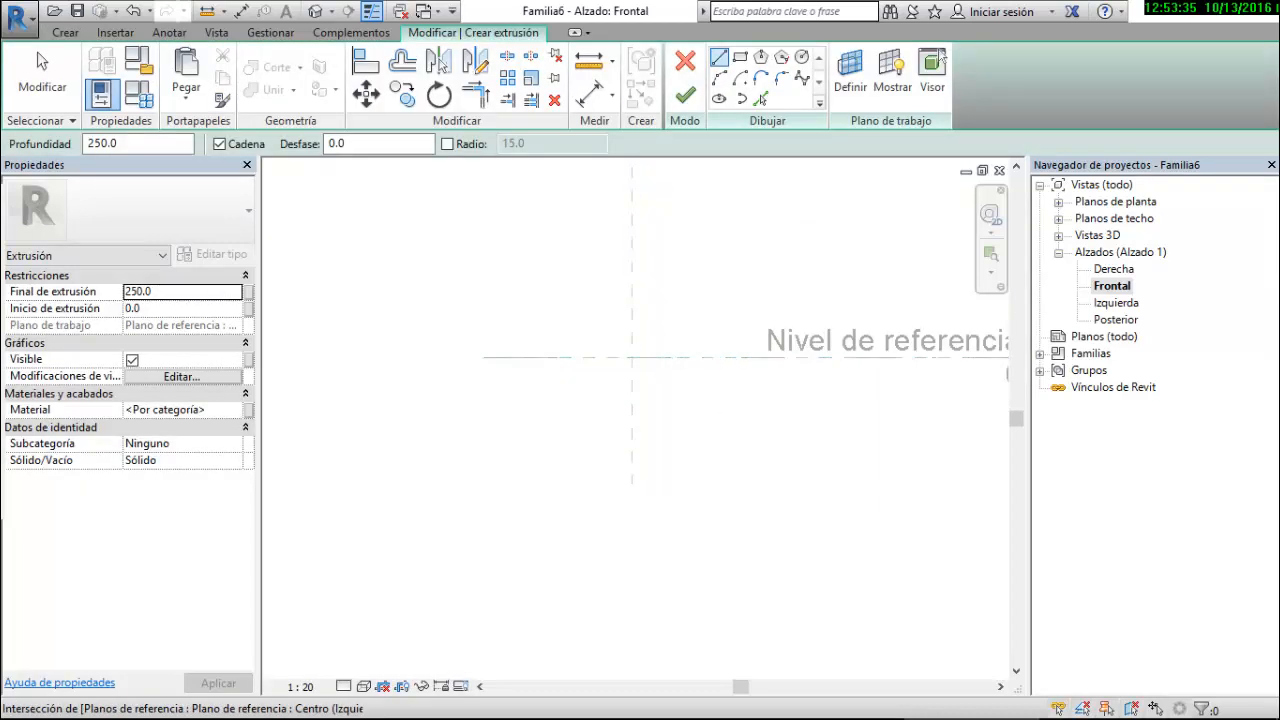
# Sketch a closed tapered bracket profile ending at the centre plane, 800 long on the reference level, 60 deep at the tip and about 121 at the base
pyautogui.click(472, 357)
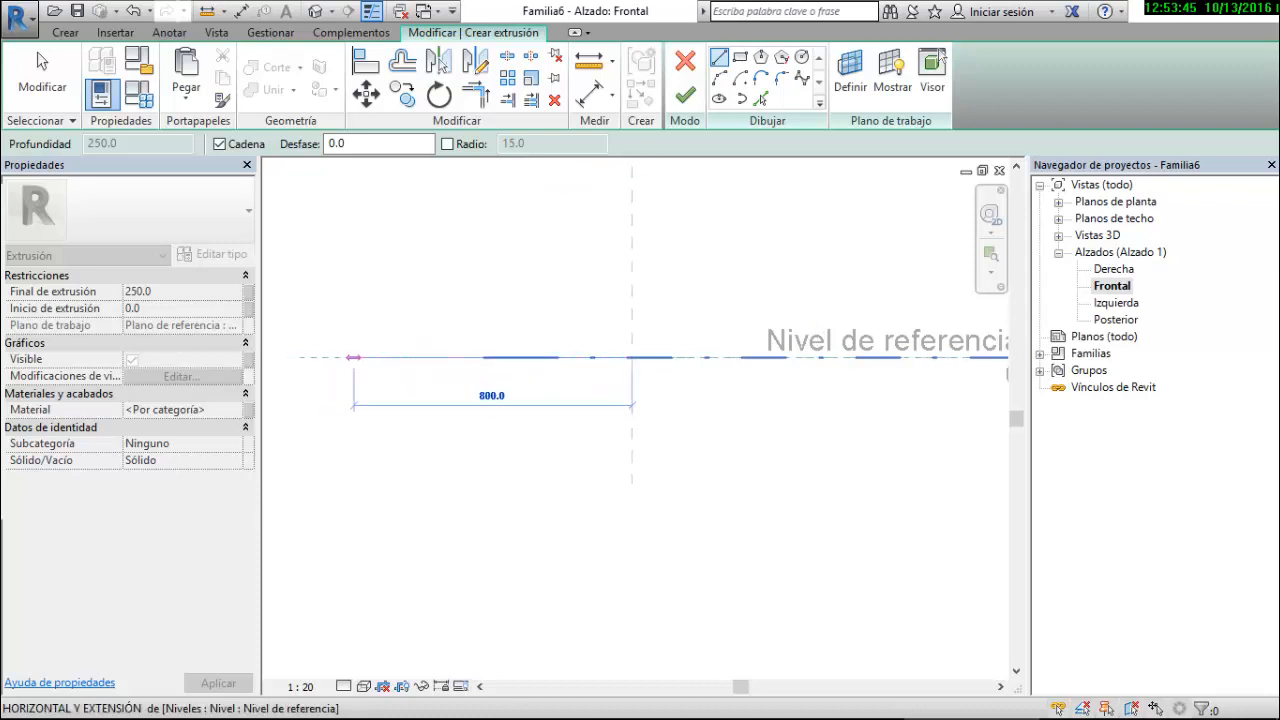
pyautogui.click(353, 357)
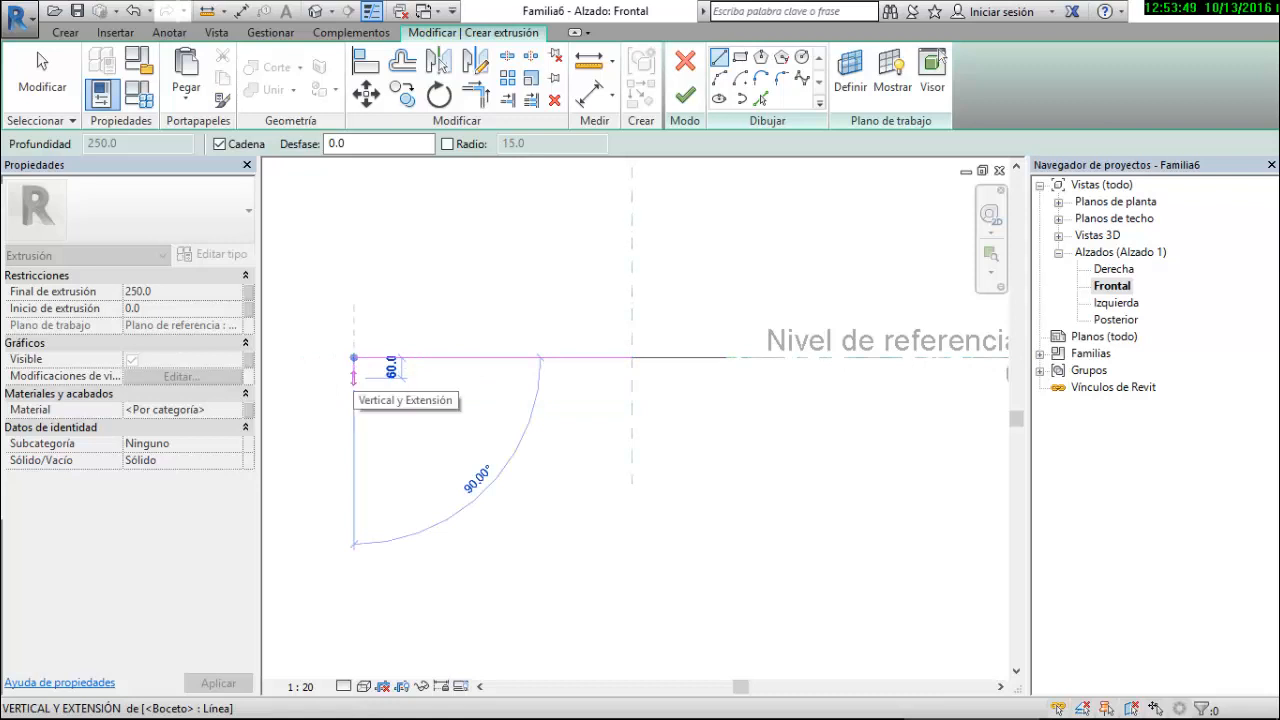
pyautogui.click(353, 378)
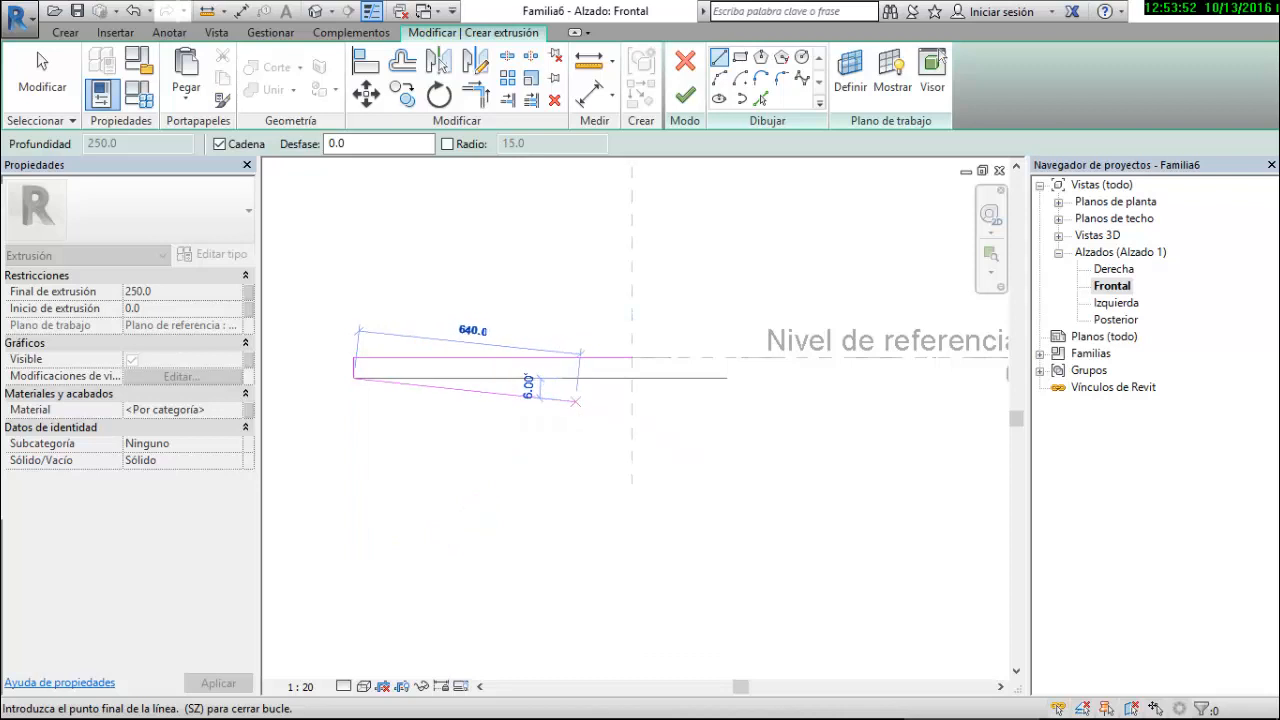
pyautogui.rightClick(576, 394)
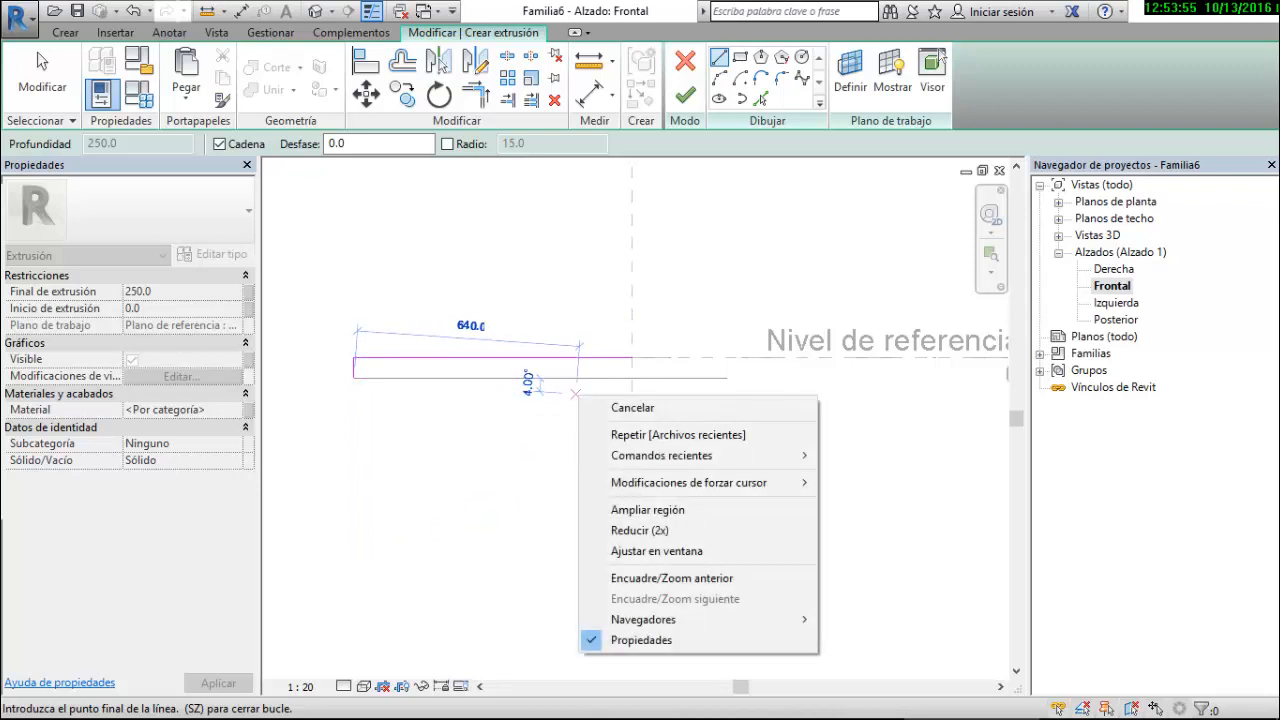
pyautogui.press('Escape')
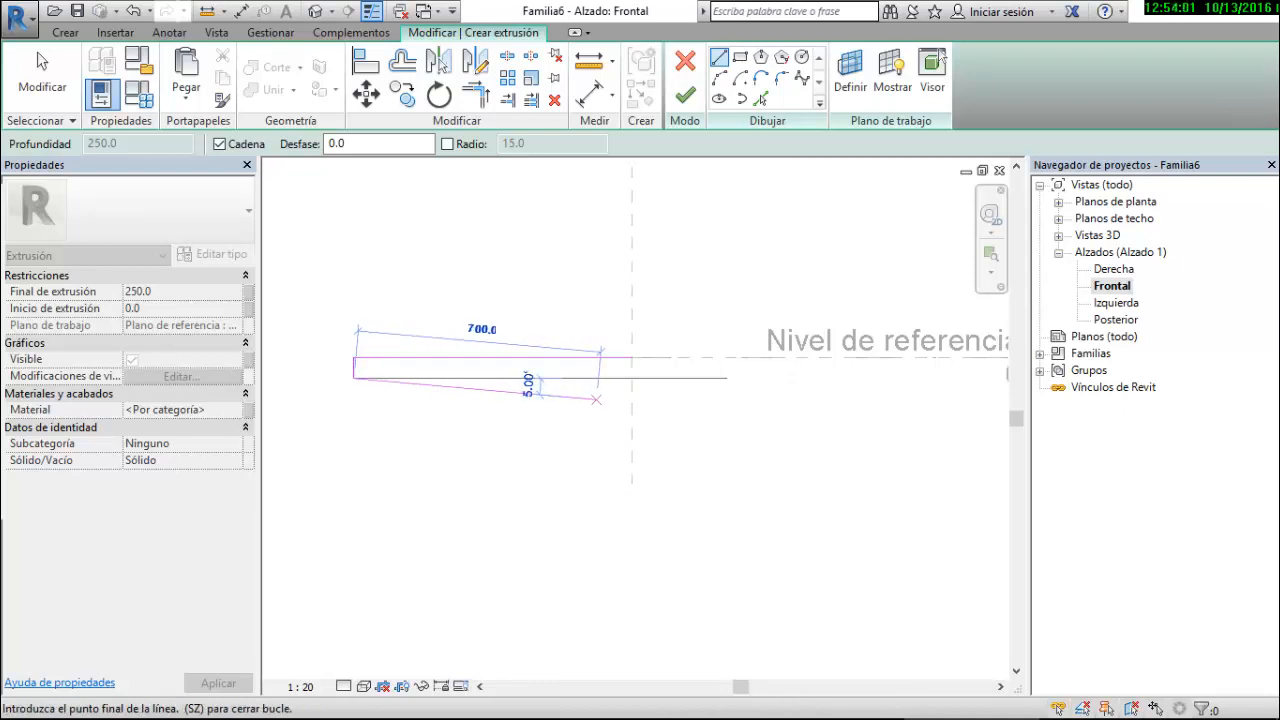
pyautogui.click(596, 400)
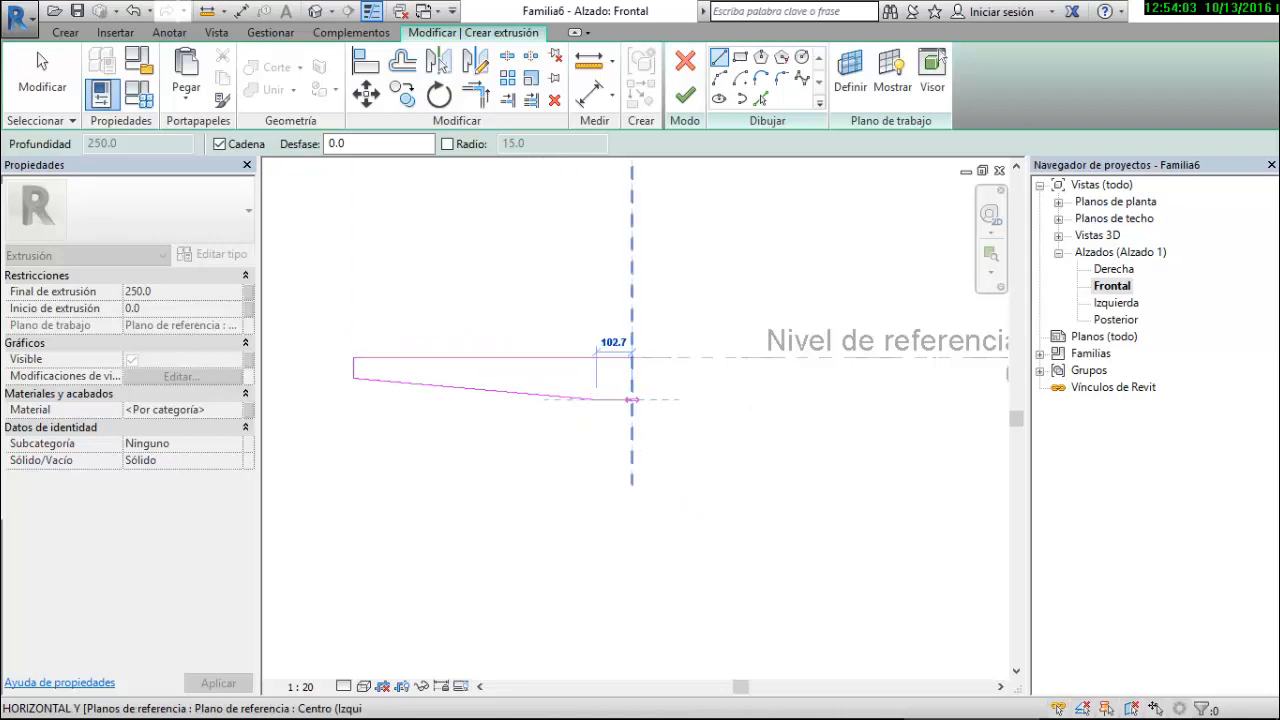
pyautogui.click(631, 399)
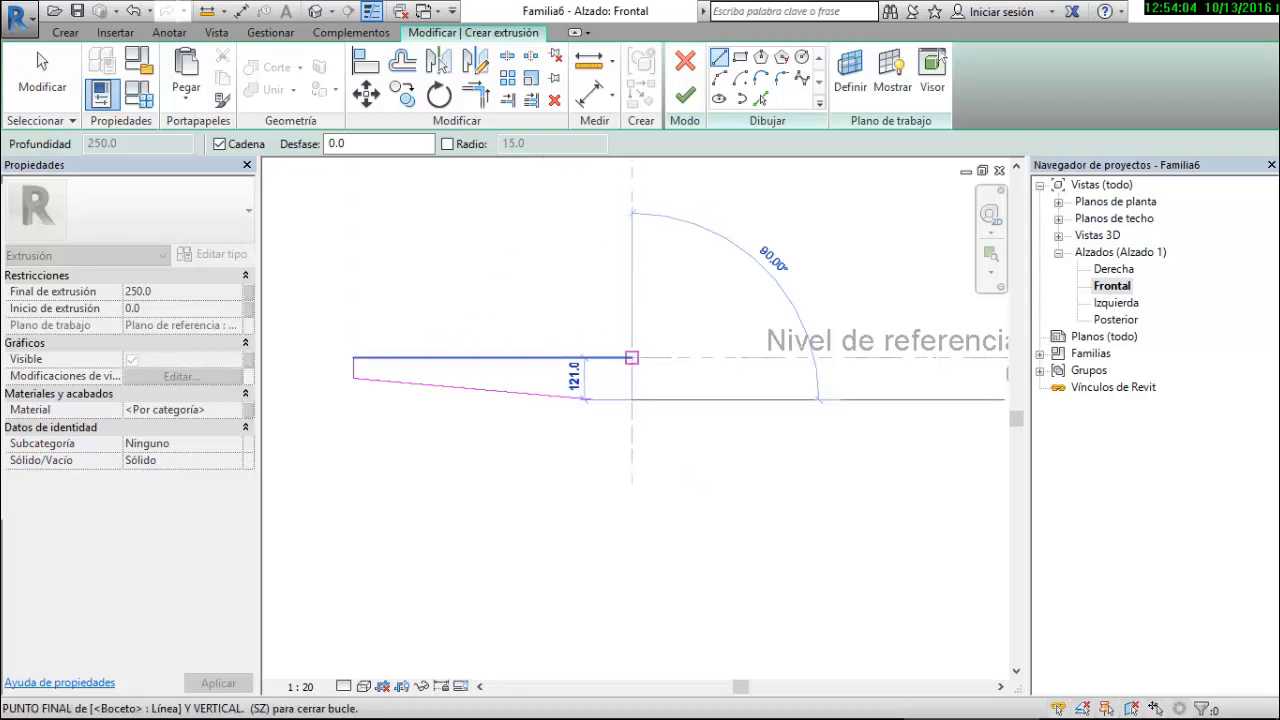
pyautogui.click(631, 357)
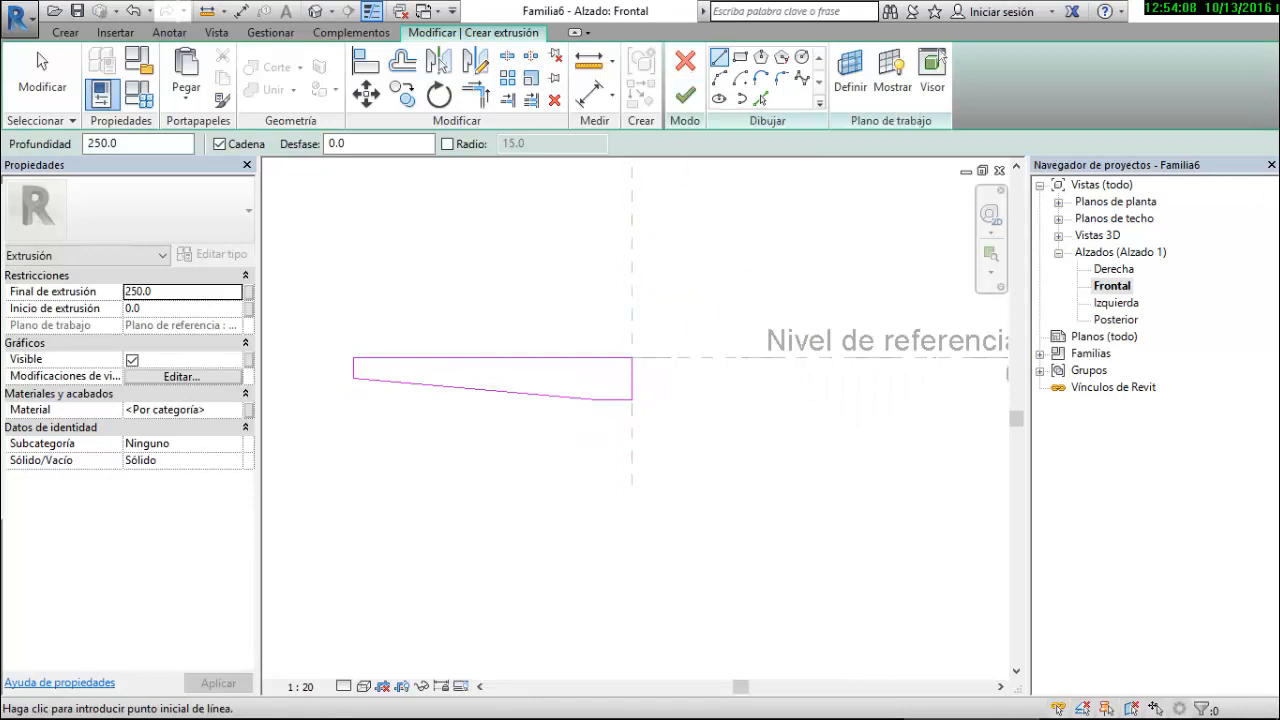
# Extrude the tapered profile from -50 to 50 and check the solid in the 3D view Vista 1
pyautogui.click(182, 291)
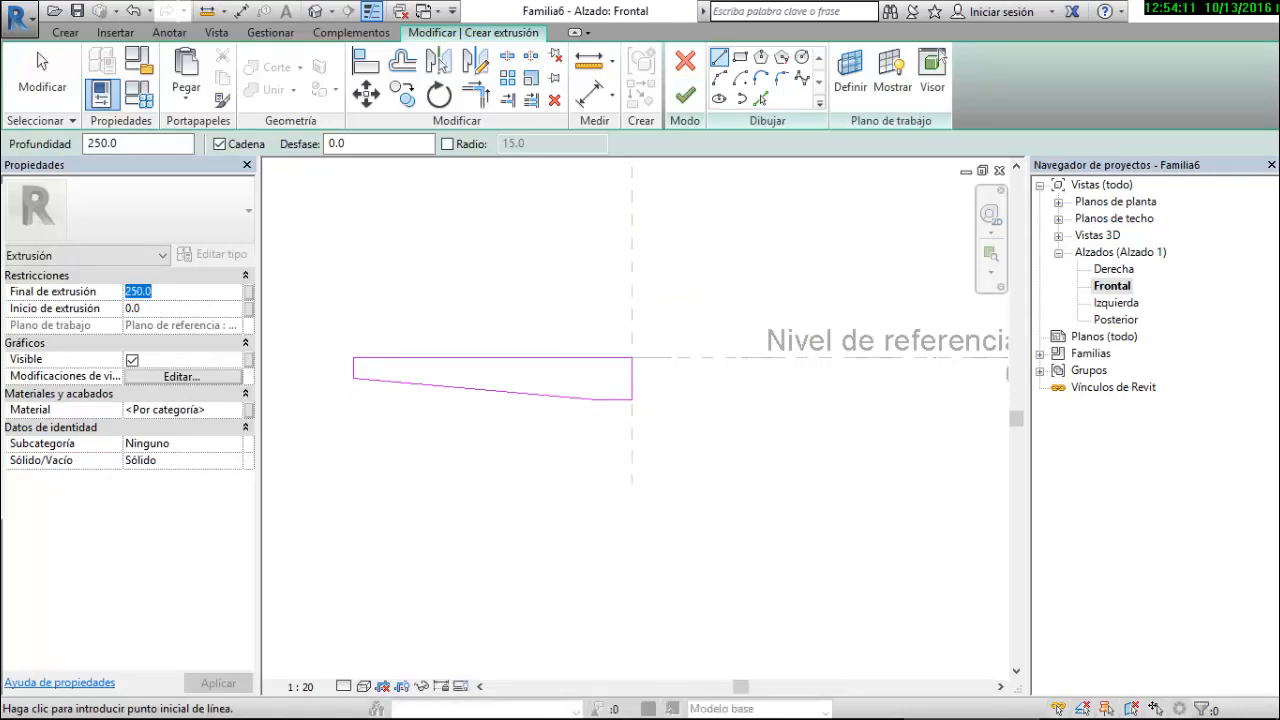
pyautogui.write('50.0')
pyautogui.click(182, 308)
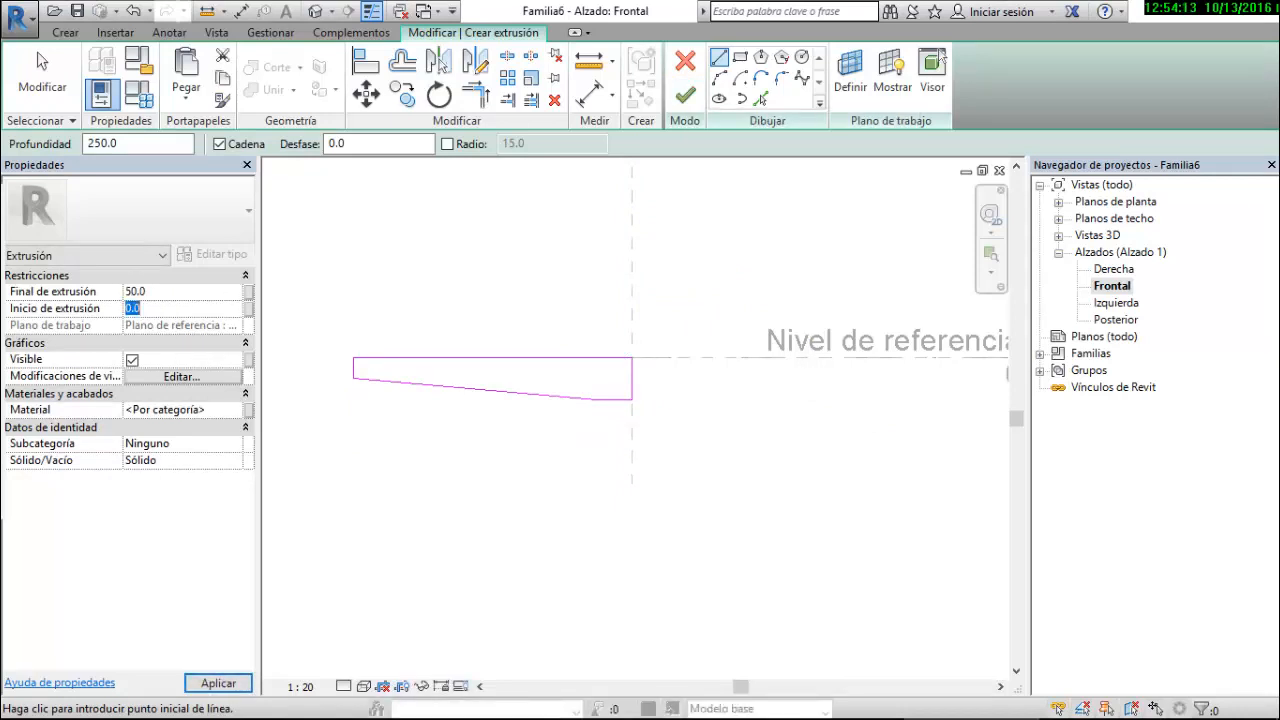
pyautogui.write('-50')
pyautogui.press('Return')
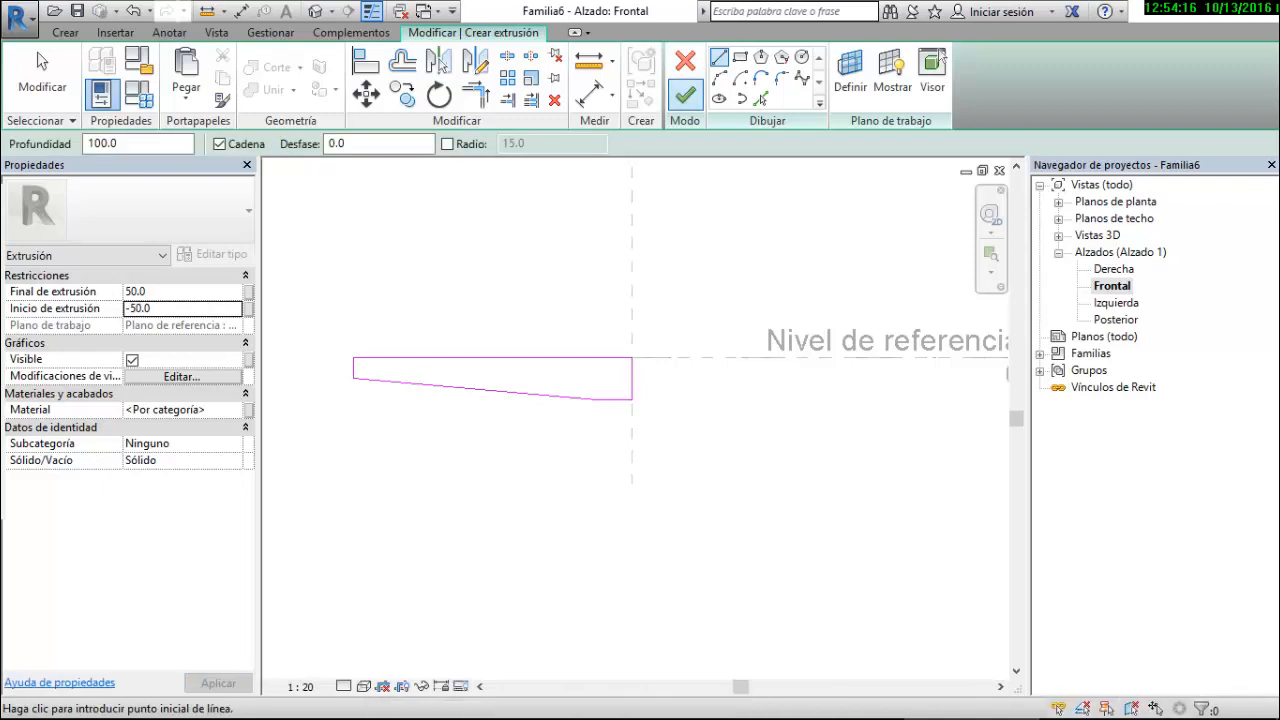
pyautogui.click(685, 95)
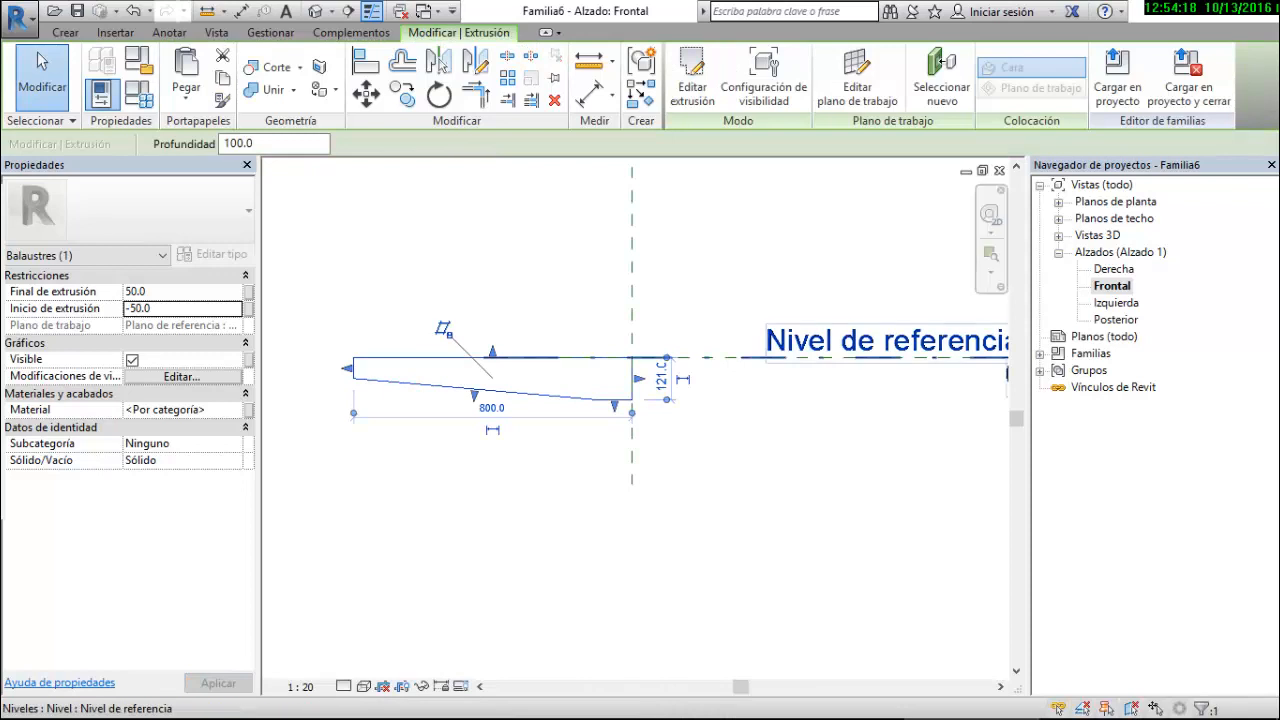
pyautogui.doubleClick(1097, 235)
pyautogui.doubleClick(1109, 252)
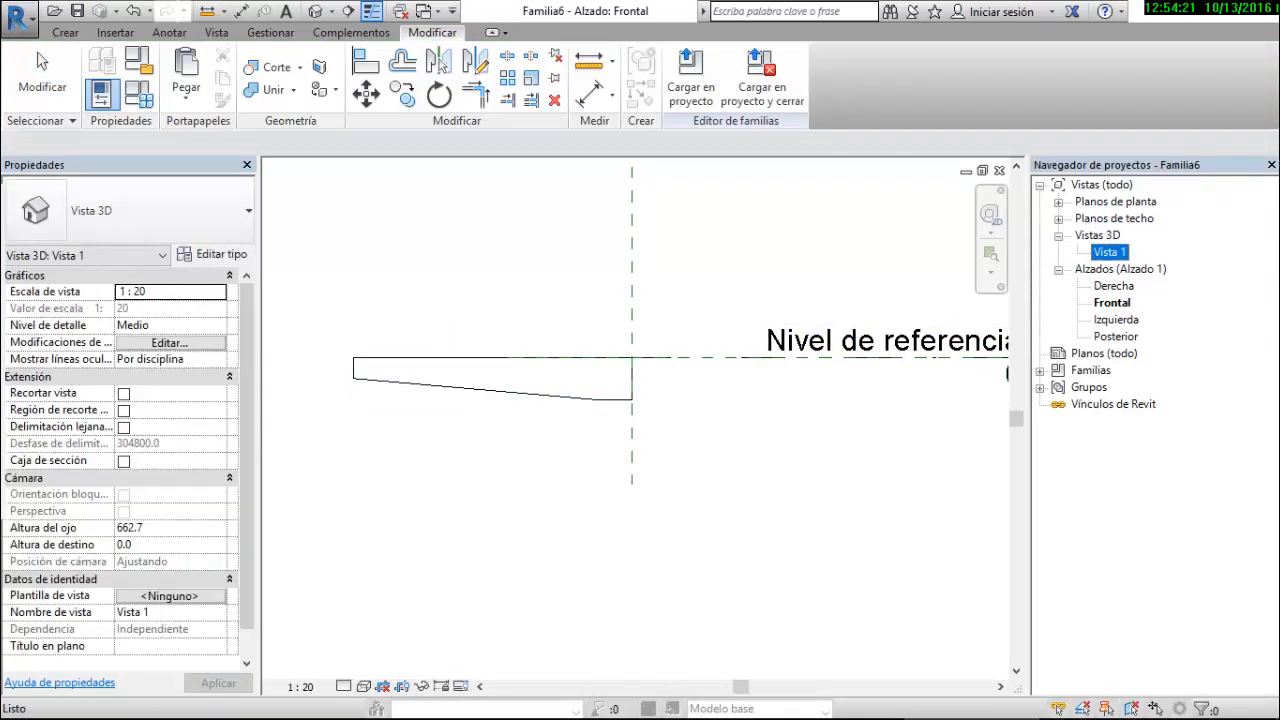
pyautogui.click(585, 369)
pyautogui.scroll(-3, 762, 395)
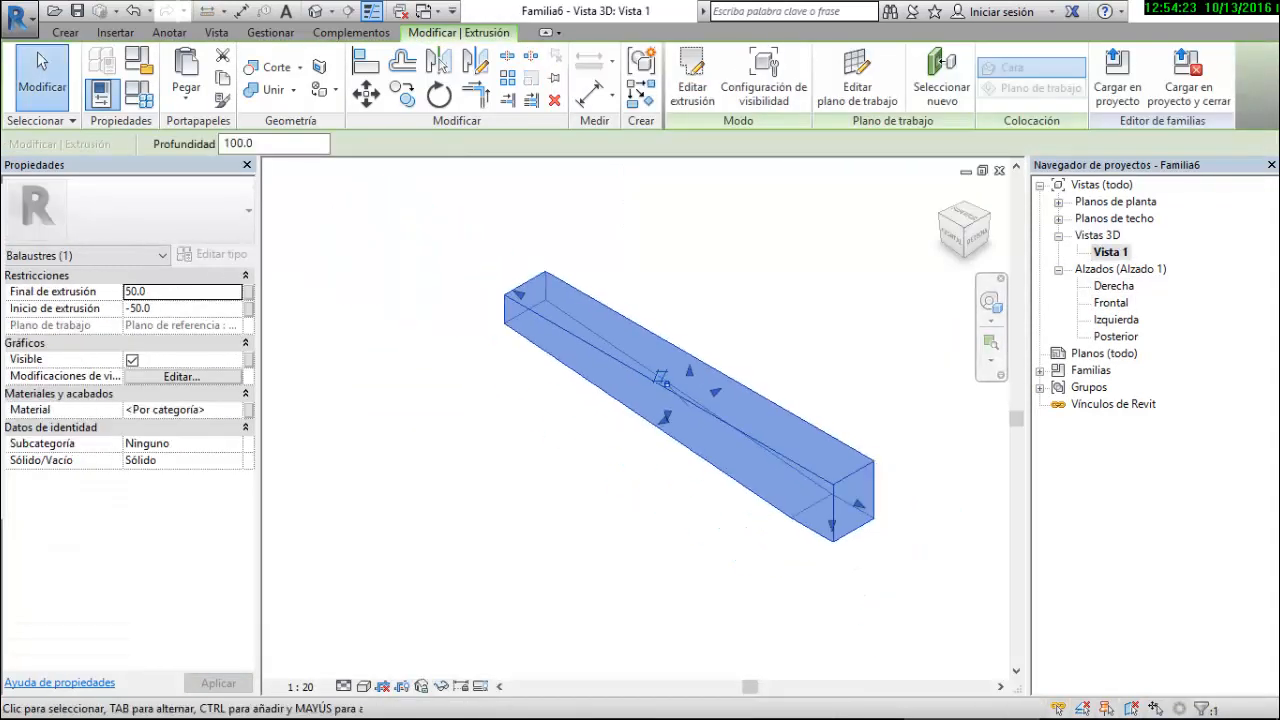
pyautogui.press('Escape')
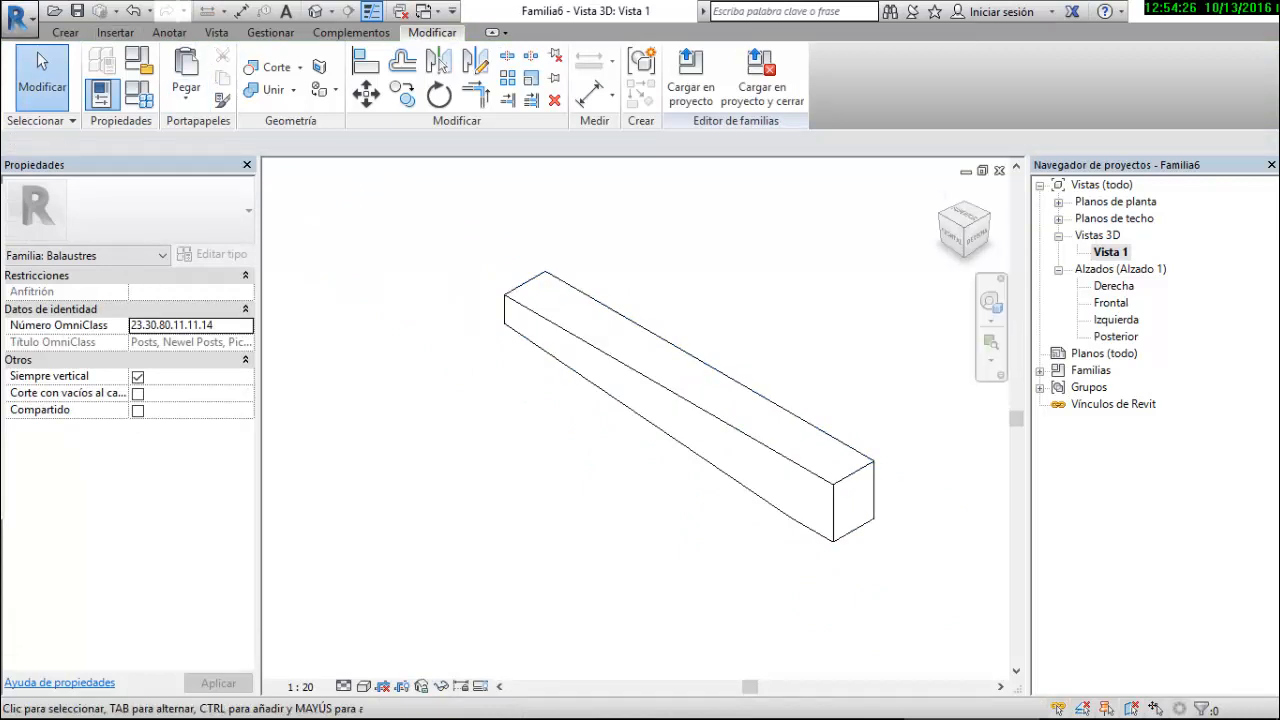
# Save the post family as Poste Parasol in the Familias 2 folder and load it into Proyecto1
pyautogui.click(18, 18)
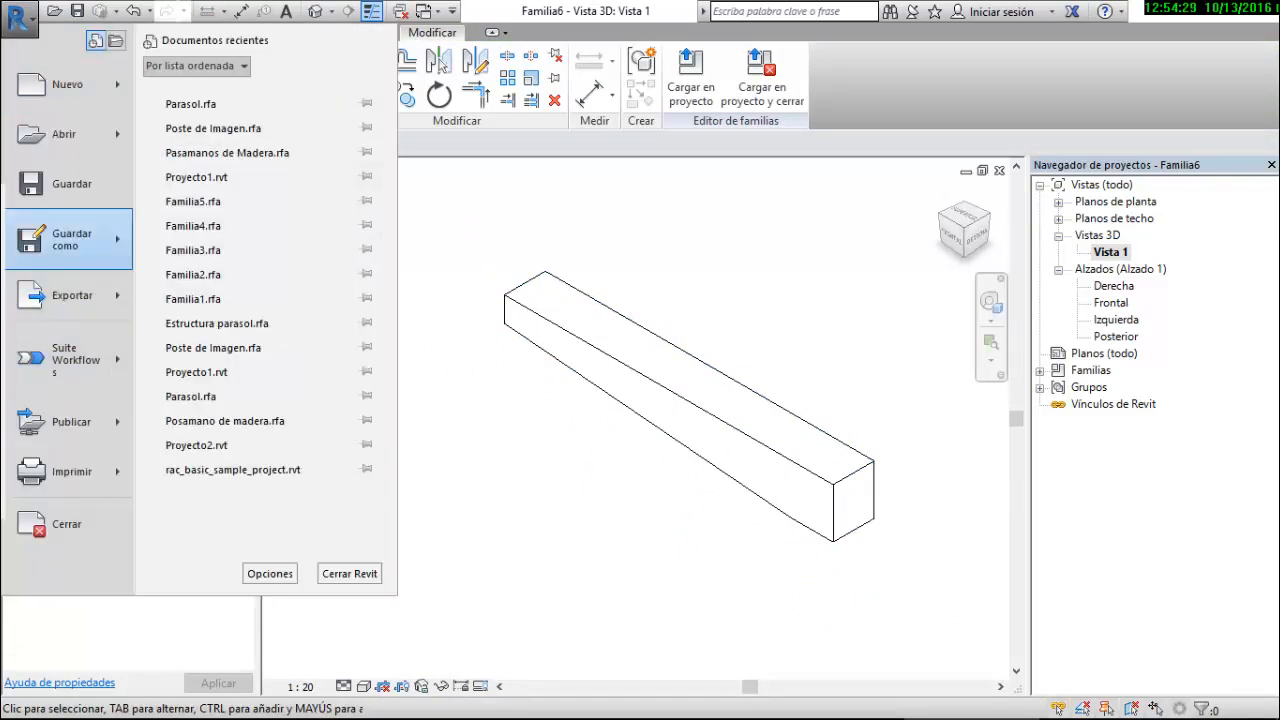
pyautogui.moveTo(68, 239)
pyautogui.click(260, 174)
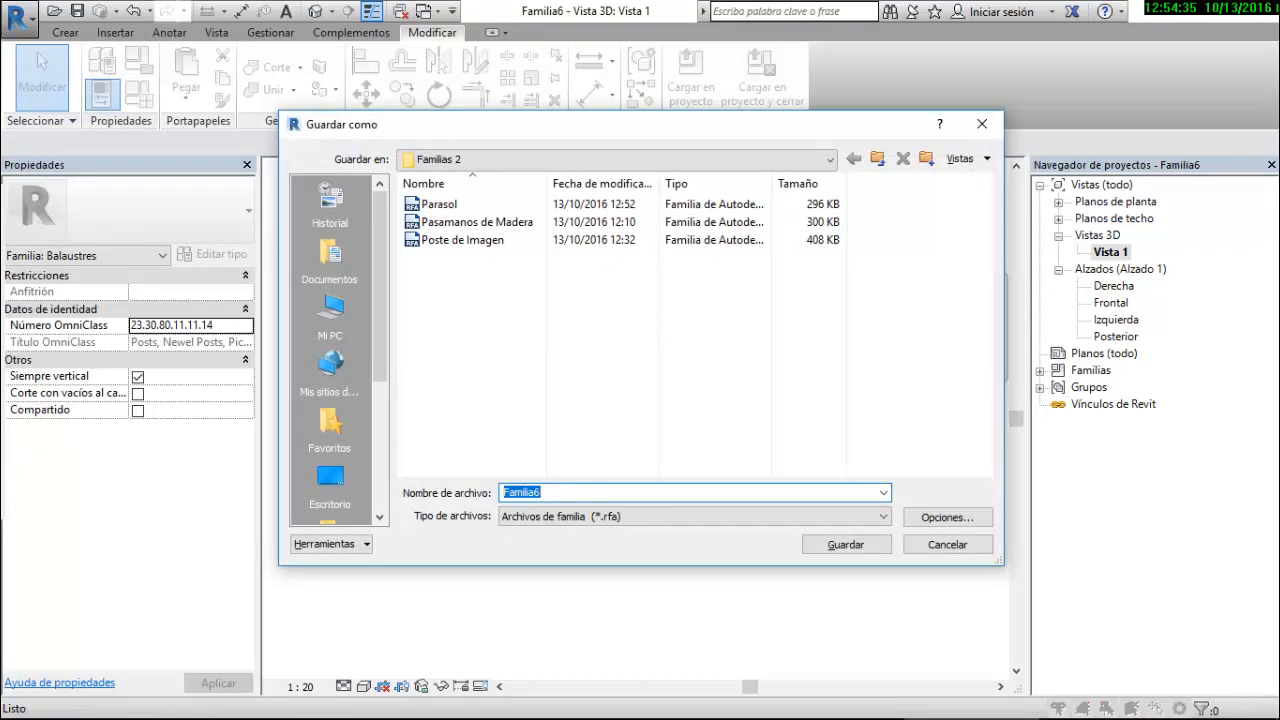
pyautogui.write('Poste ')
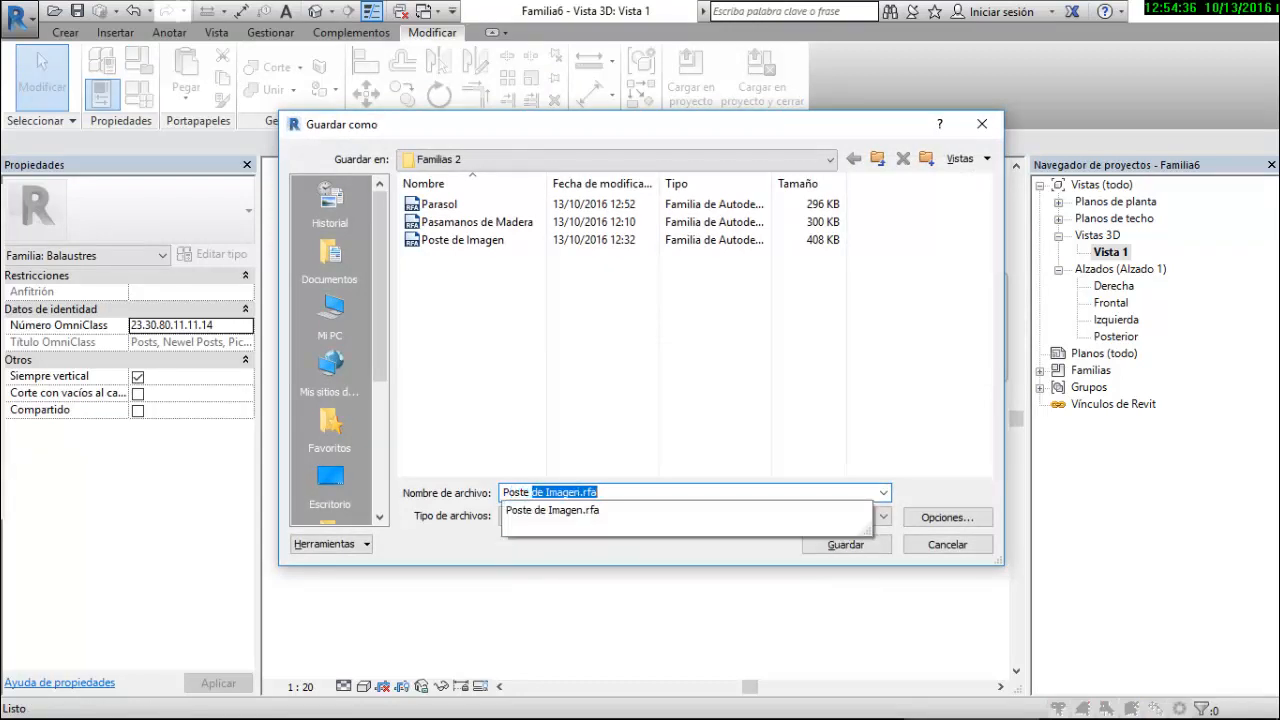
pyautogui.write('Parasol')
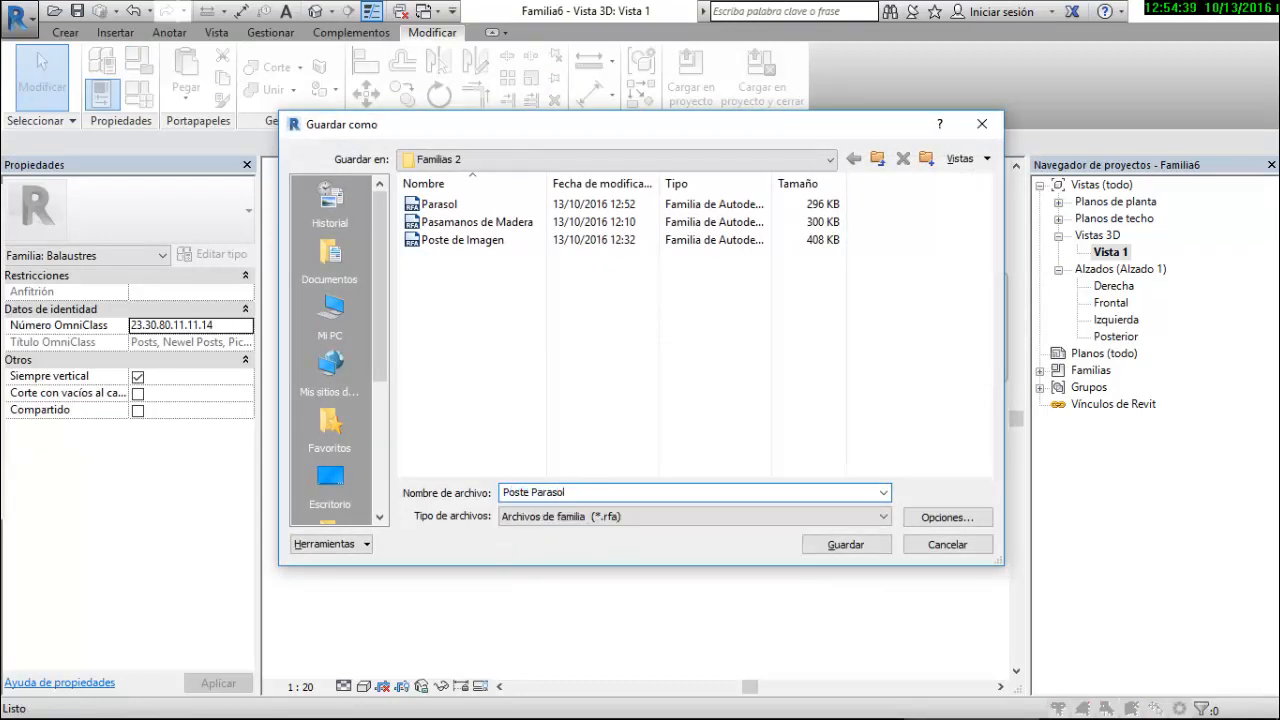
pyautogui.press('Return')
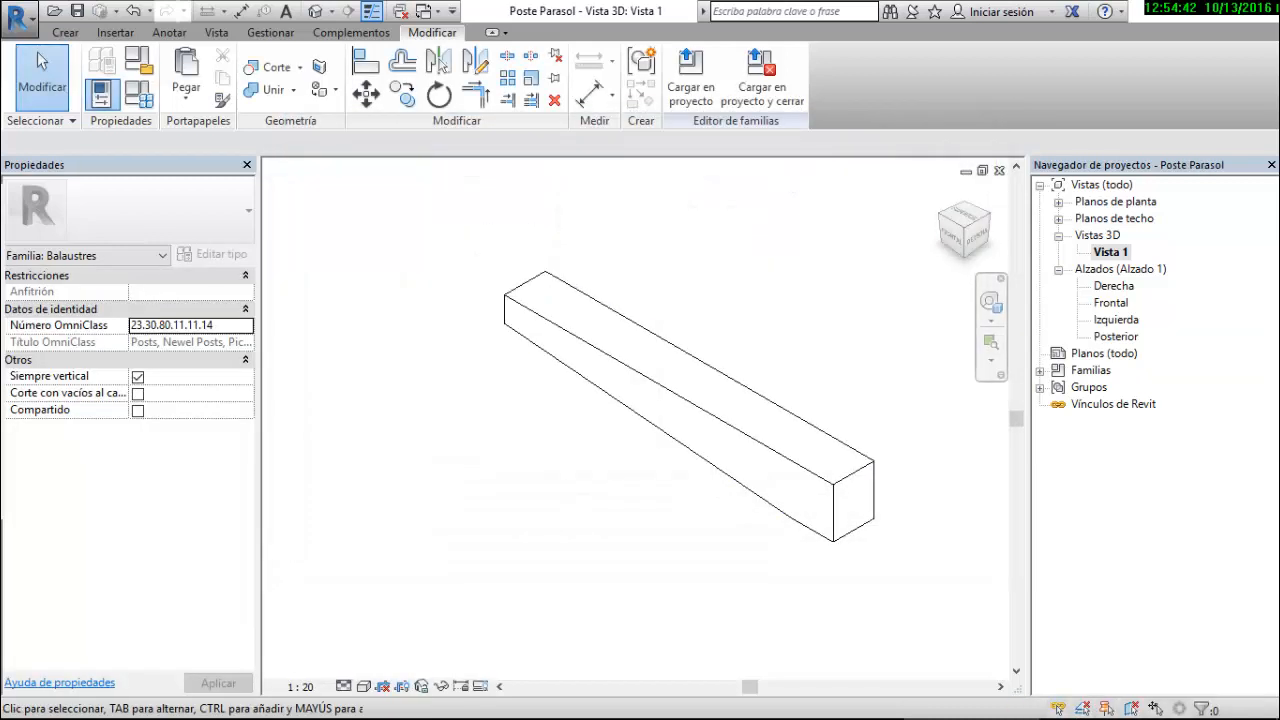
pyautogui.click(690, 75)
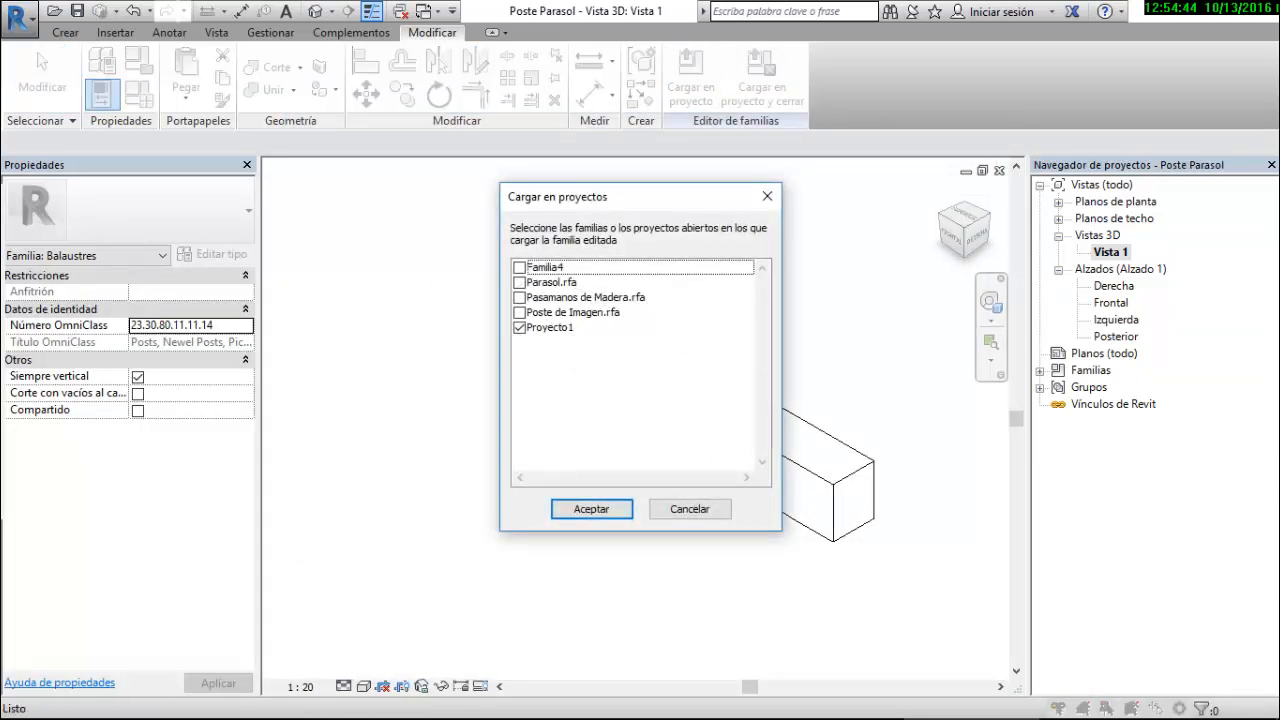
pyautogui.press('Return')
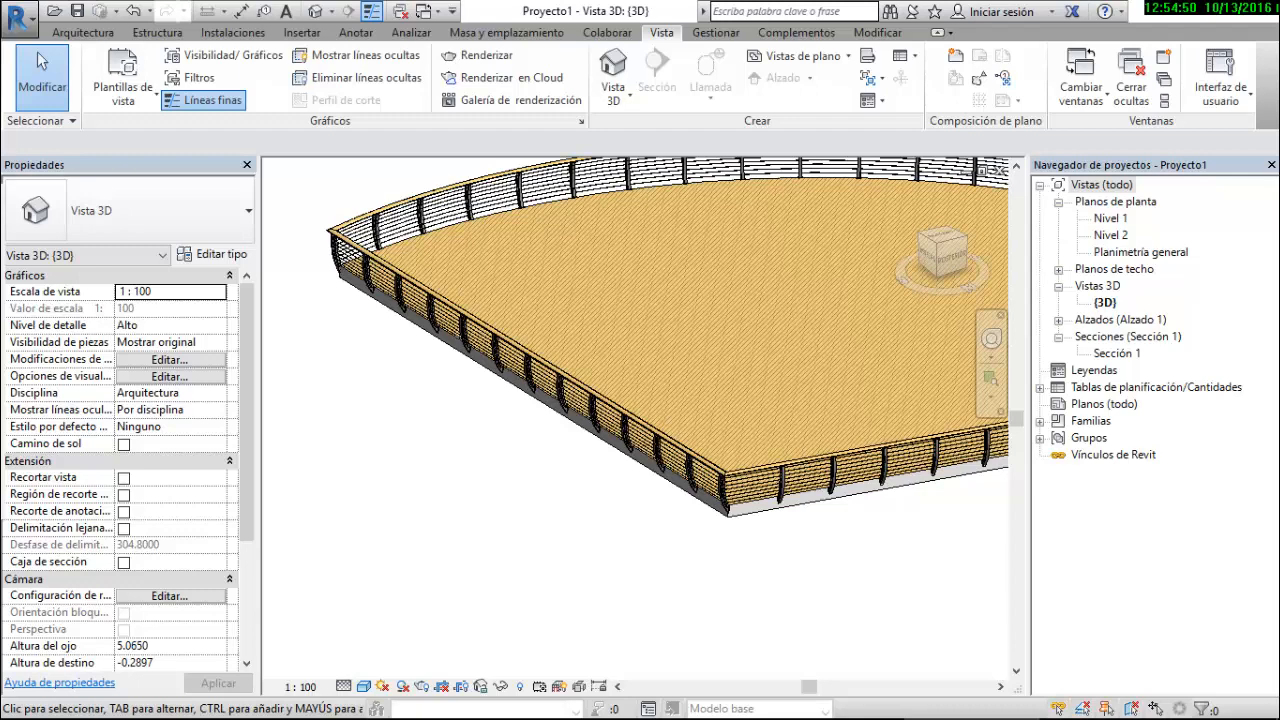
# Start a new railing and duplicate the Barrotes redondos type under the name Parasol
pyautogui.click(83, 32)
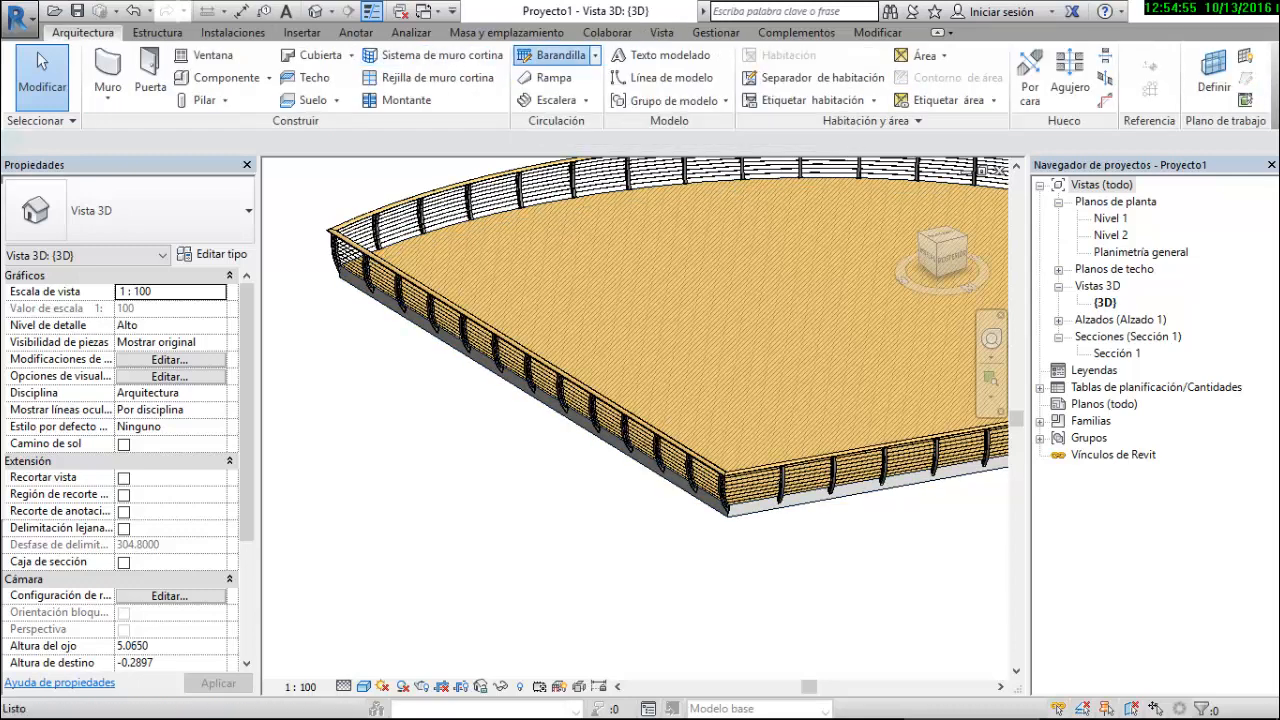
pyautogui.click(550, 55)
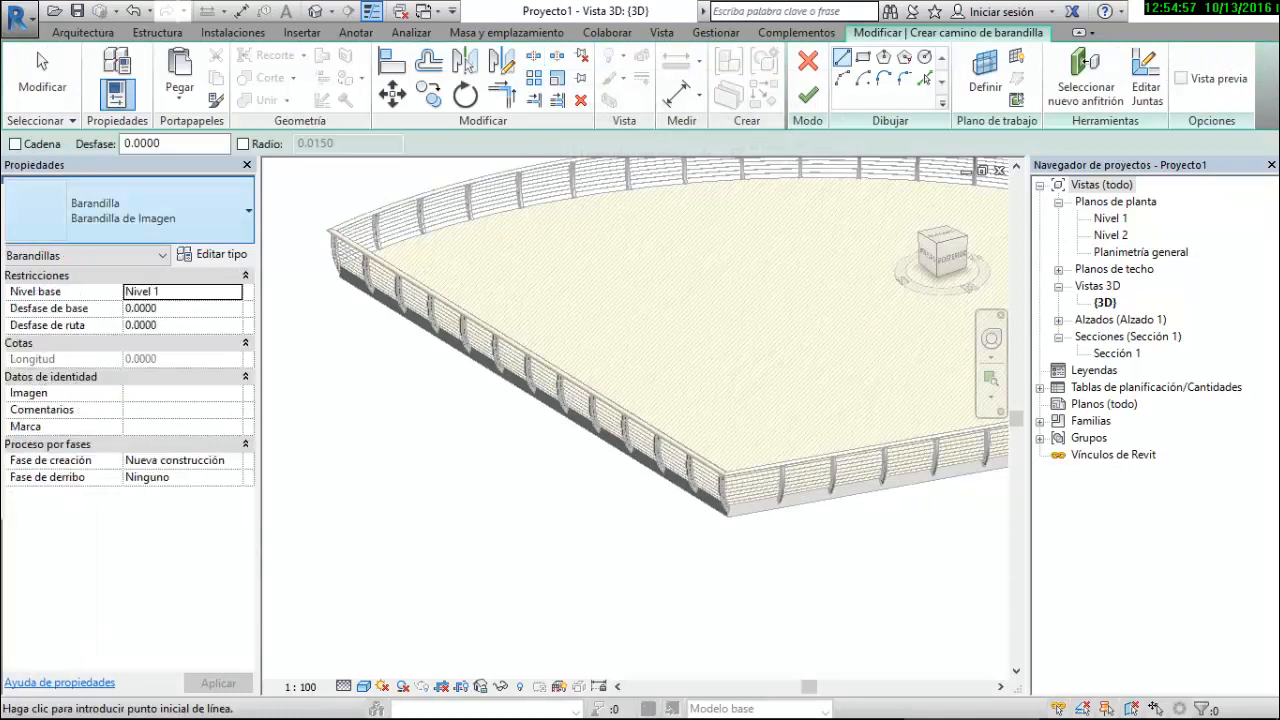
pyautogui.click(128, 210)
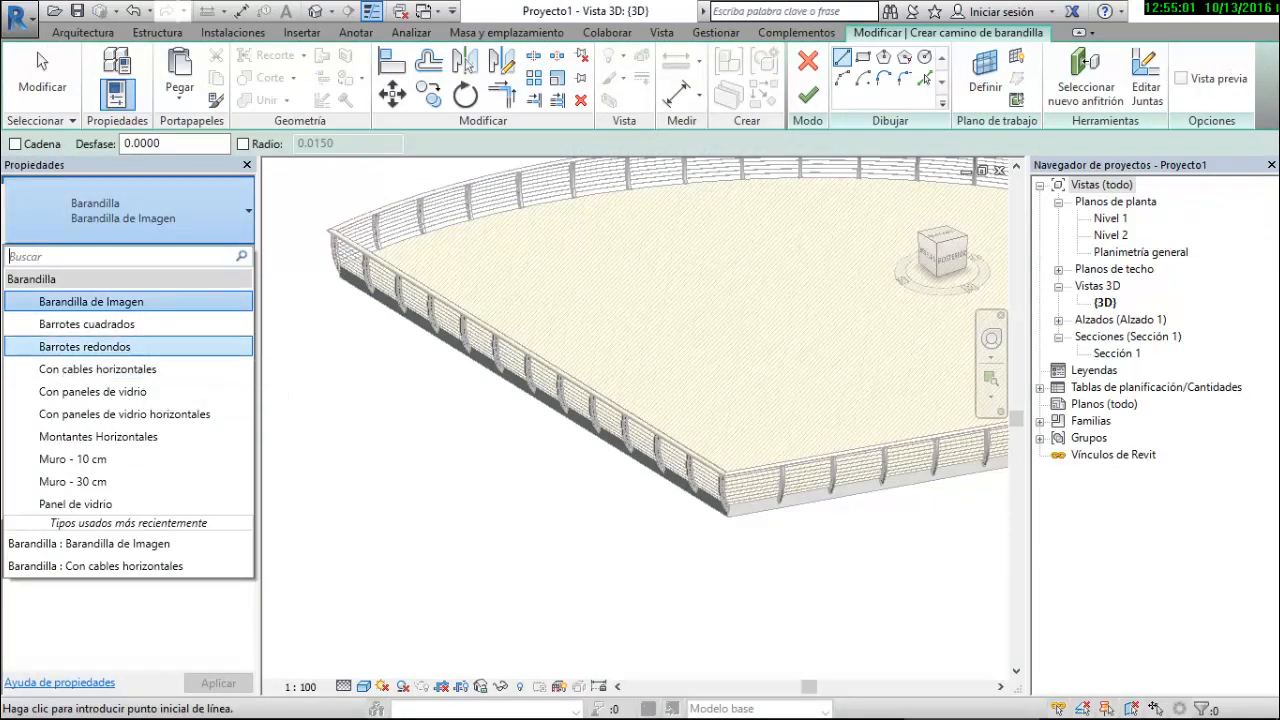
pyautogui.click(85, 346)
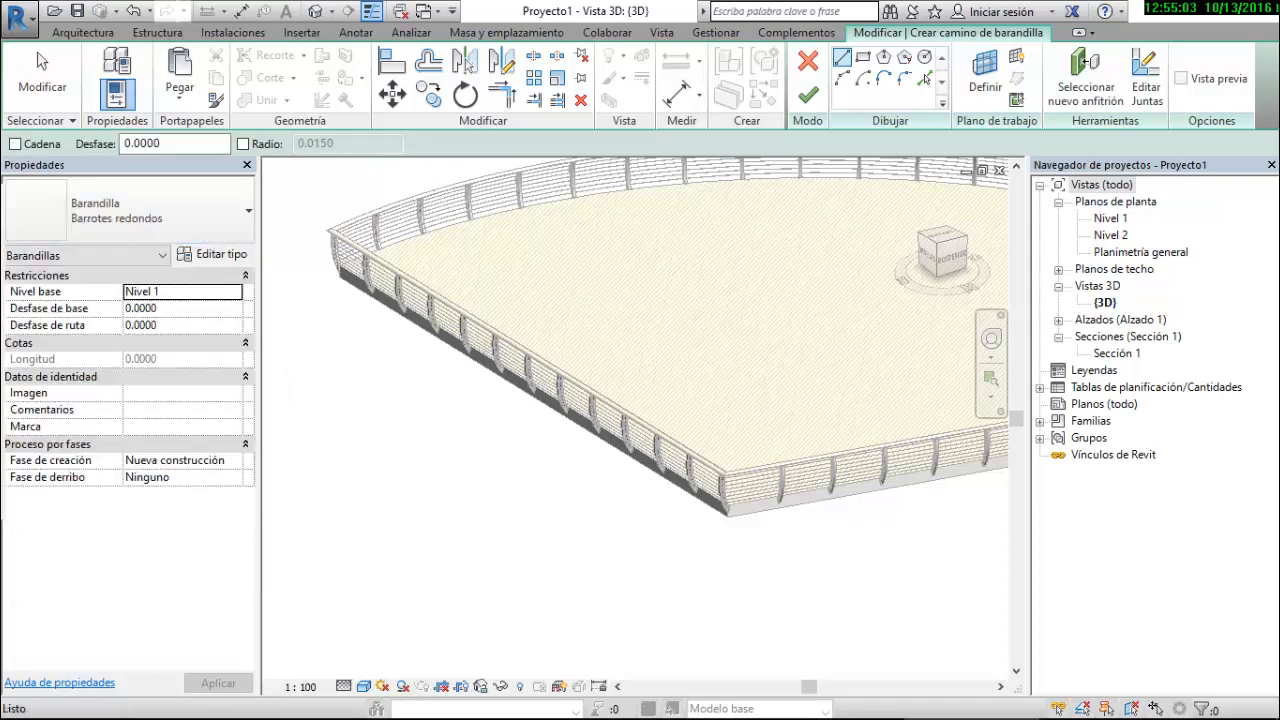
pyautogui.click(213, 254)
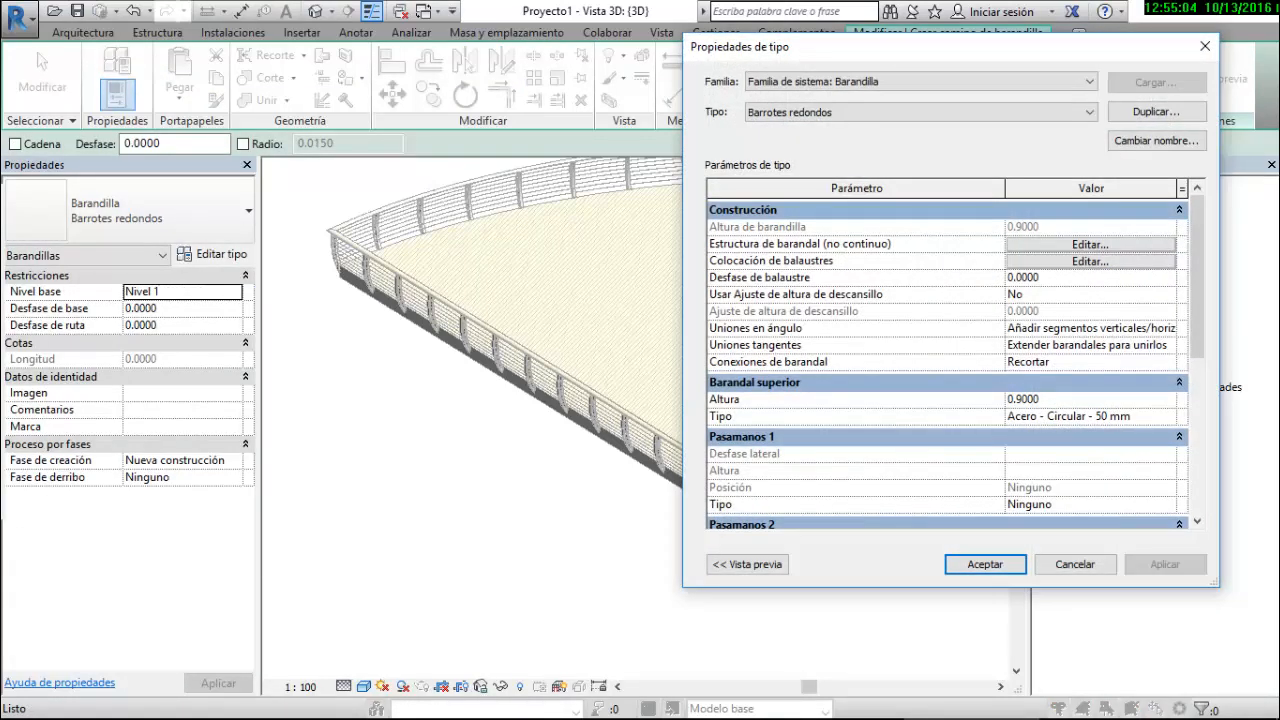
pyautogui.click(1156, 111)
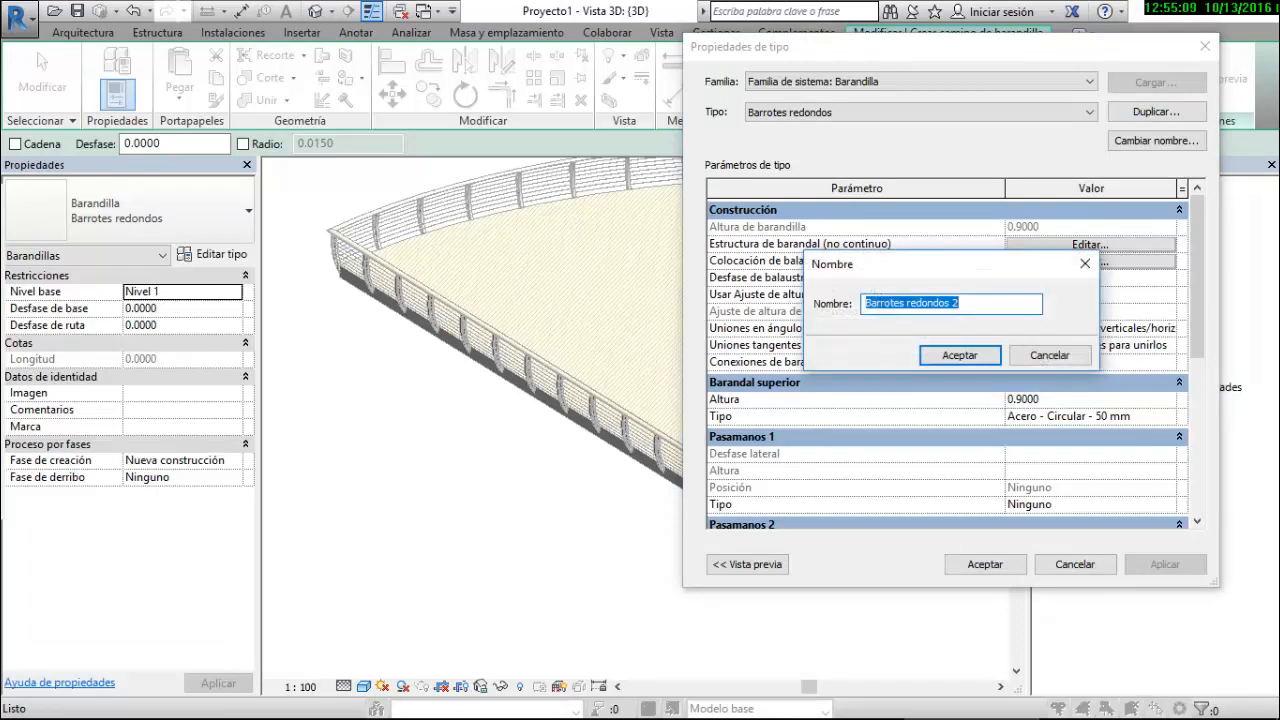
pyautogui.write('Parasol')
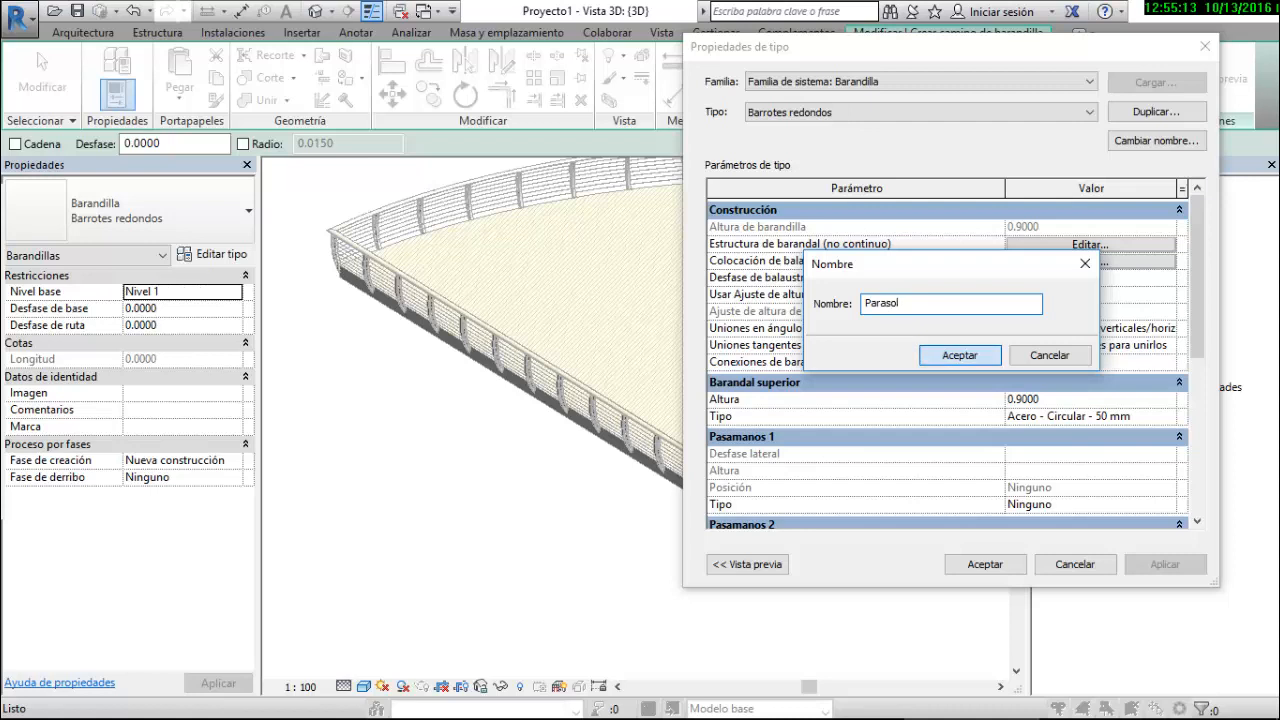
pyautogui.press('Return')
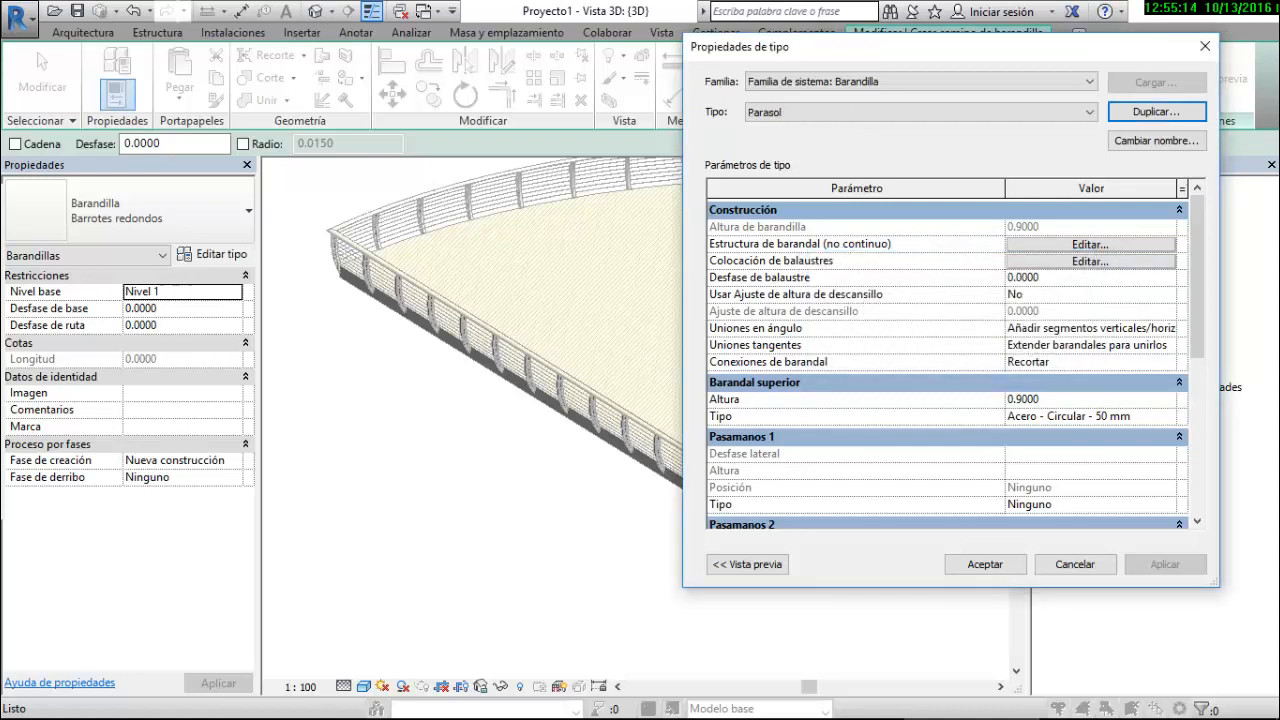
# Insert seven rails in the non-continuous rail structure of the Parasol railing type
pyautogui.click(1090, 244)
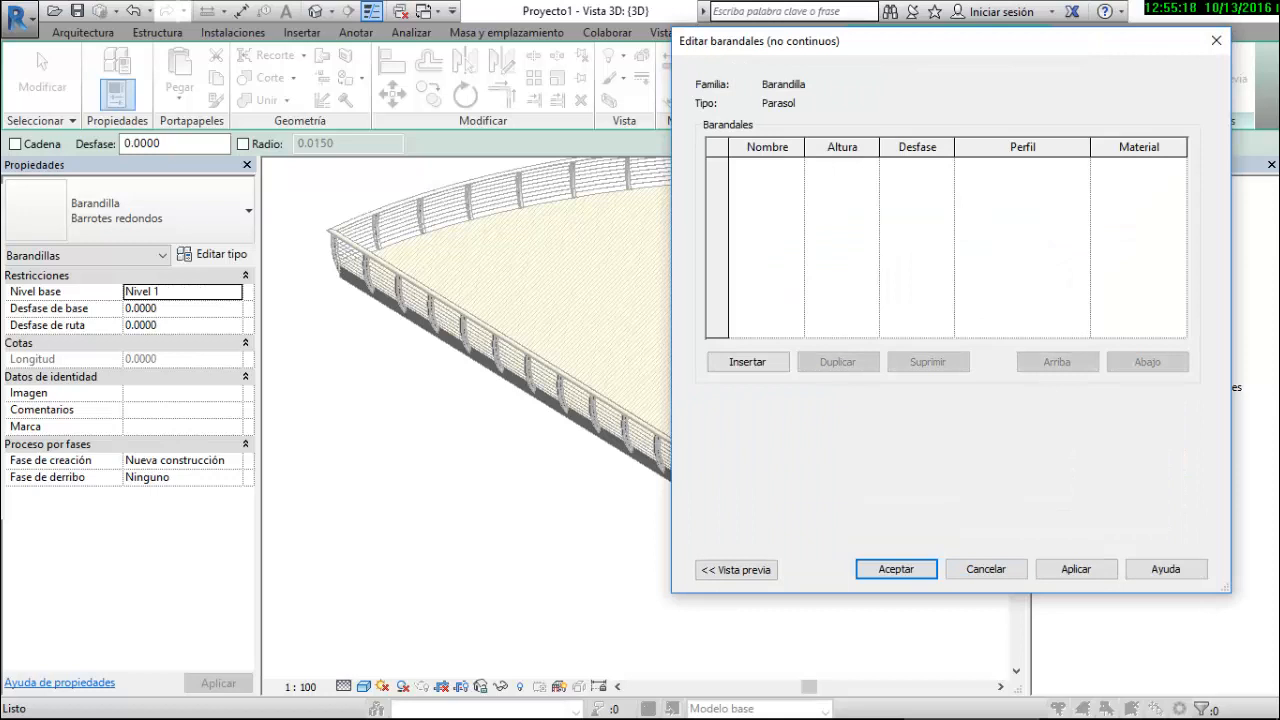
pyautogui.click(747, 361)
pyautogui.click(747, 361)
pyautogui.click(747, 361)
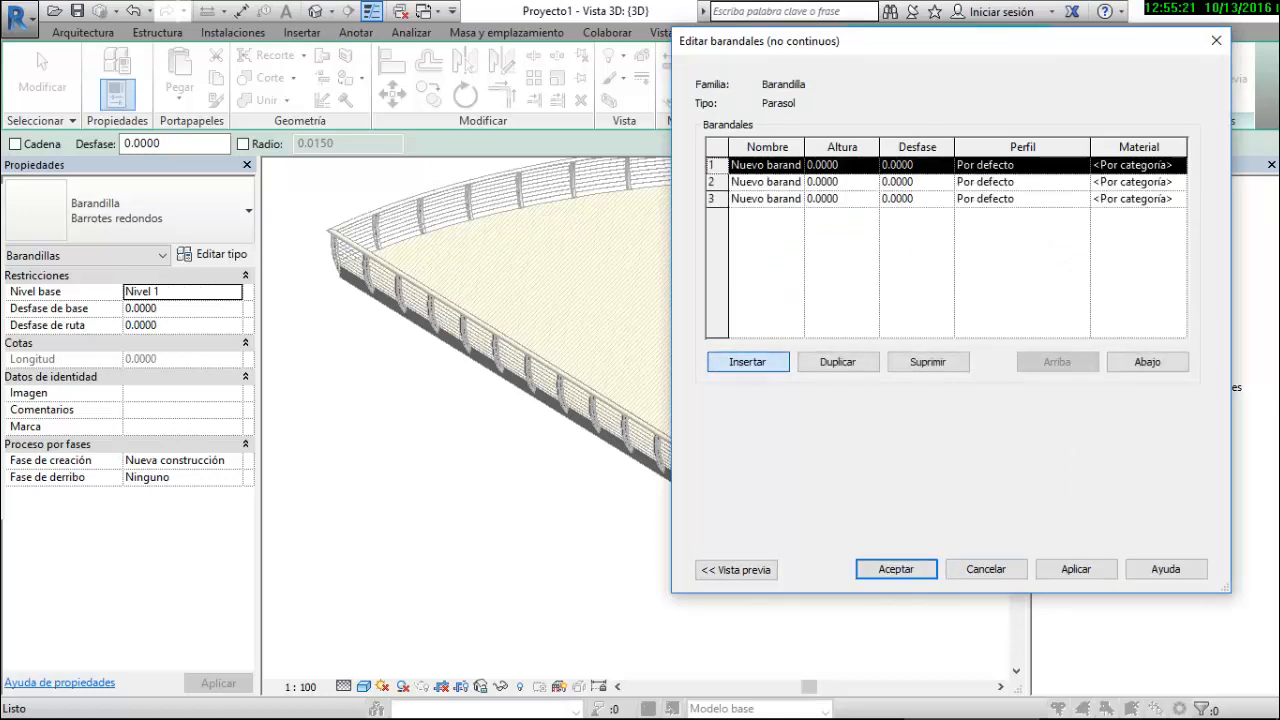
pyautogui.click(747, 361)
pyautogui.click(747, 361)
pyautogui.click(747, 361)
pyautogui.click(747, 361)
# Assign the Parasol : Parasol profile to the first three rails of the non-continuous rail structure
pyautogui.click(772, 164)
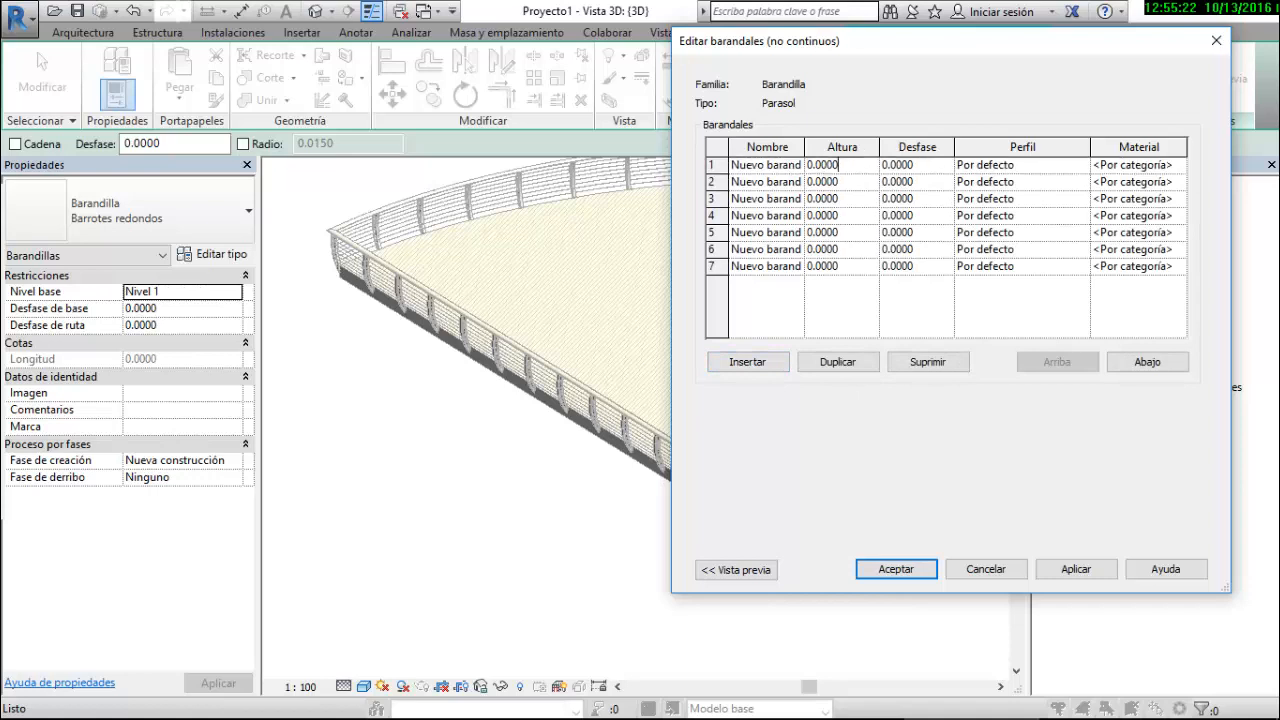
pyautogui.doubleClick(797, 165)
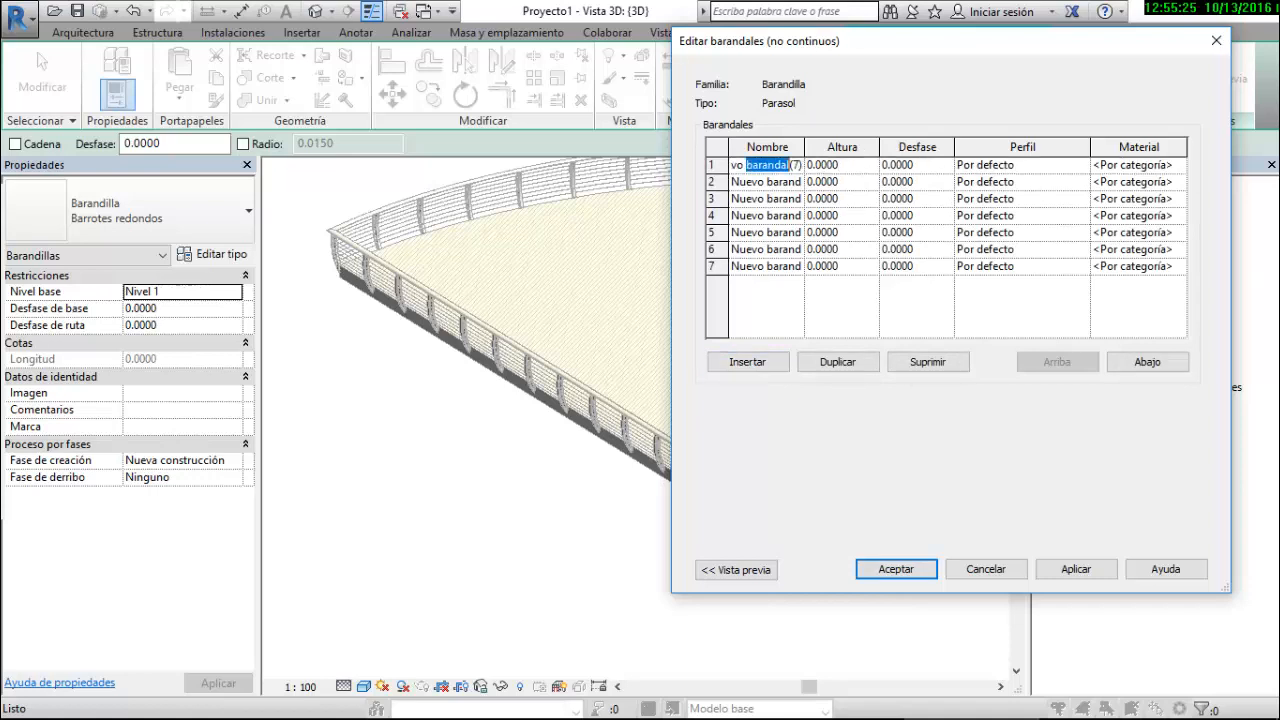
pyautogui.click(984, 165)
pyautogui.click(1081, 165)
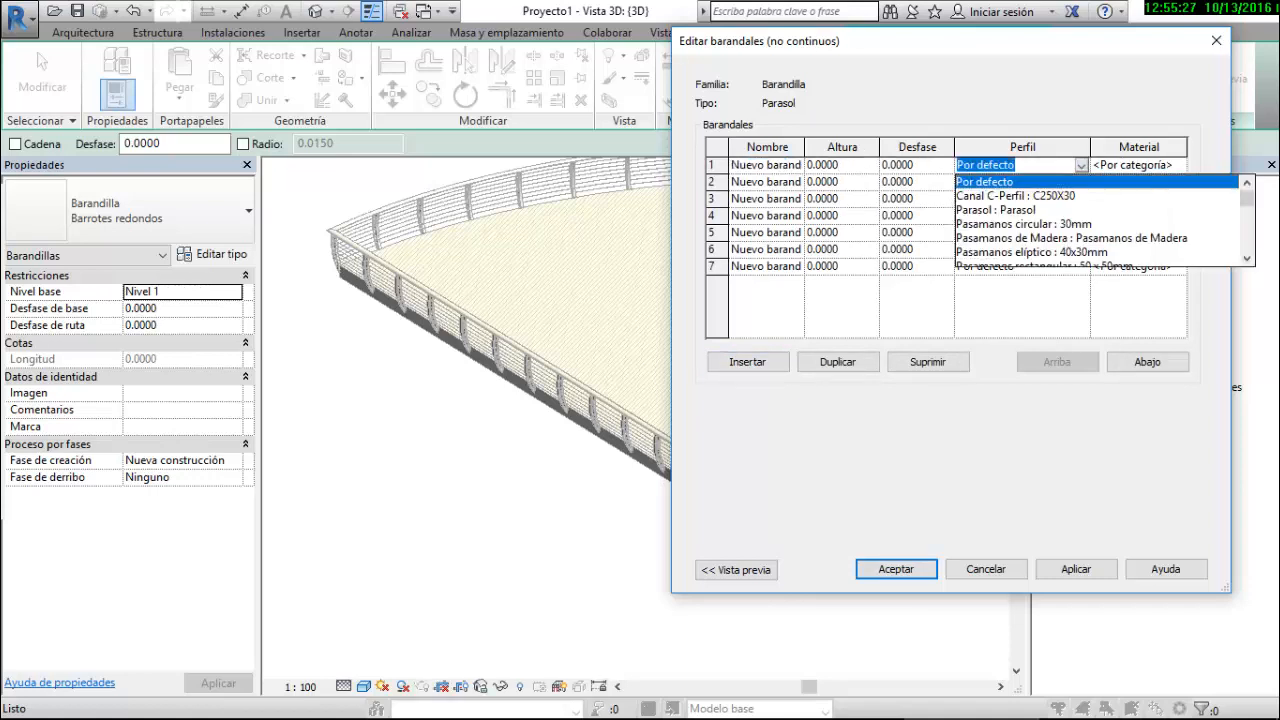
pyautogui.click(995, 209)
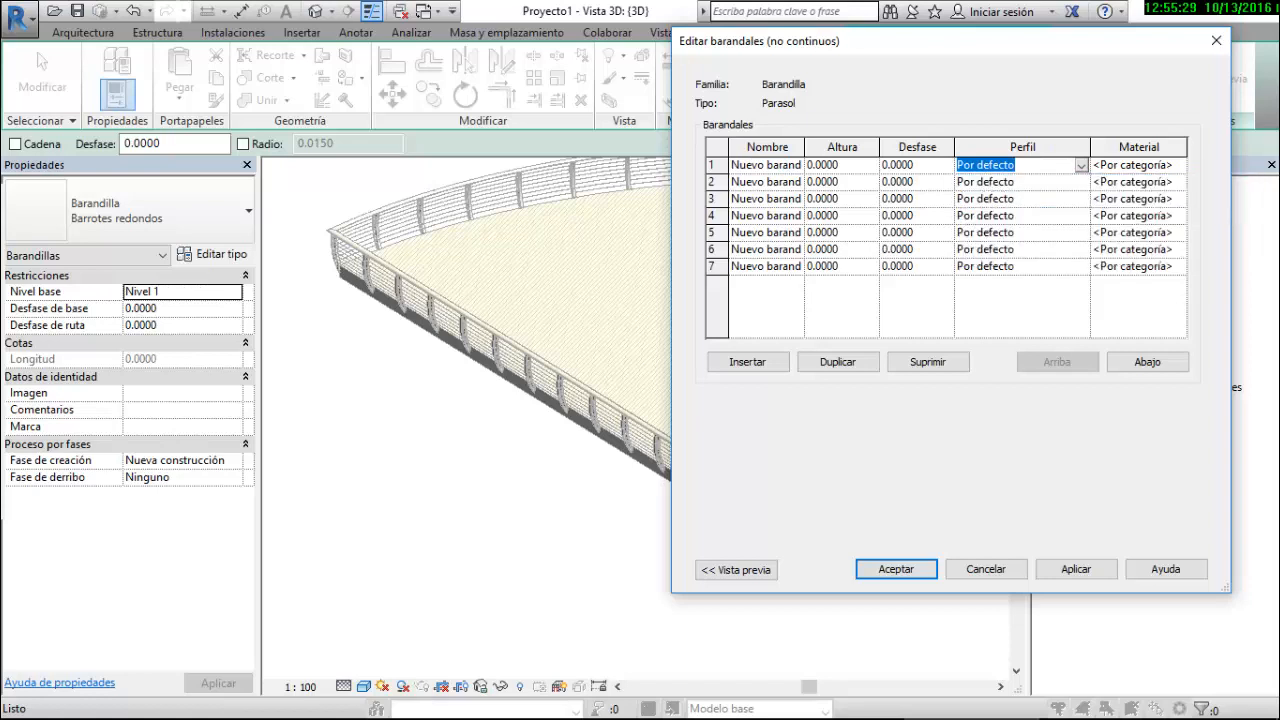
pyautogui.click(985, 182)
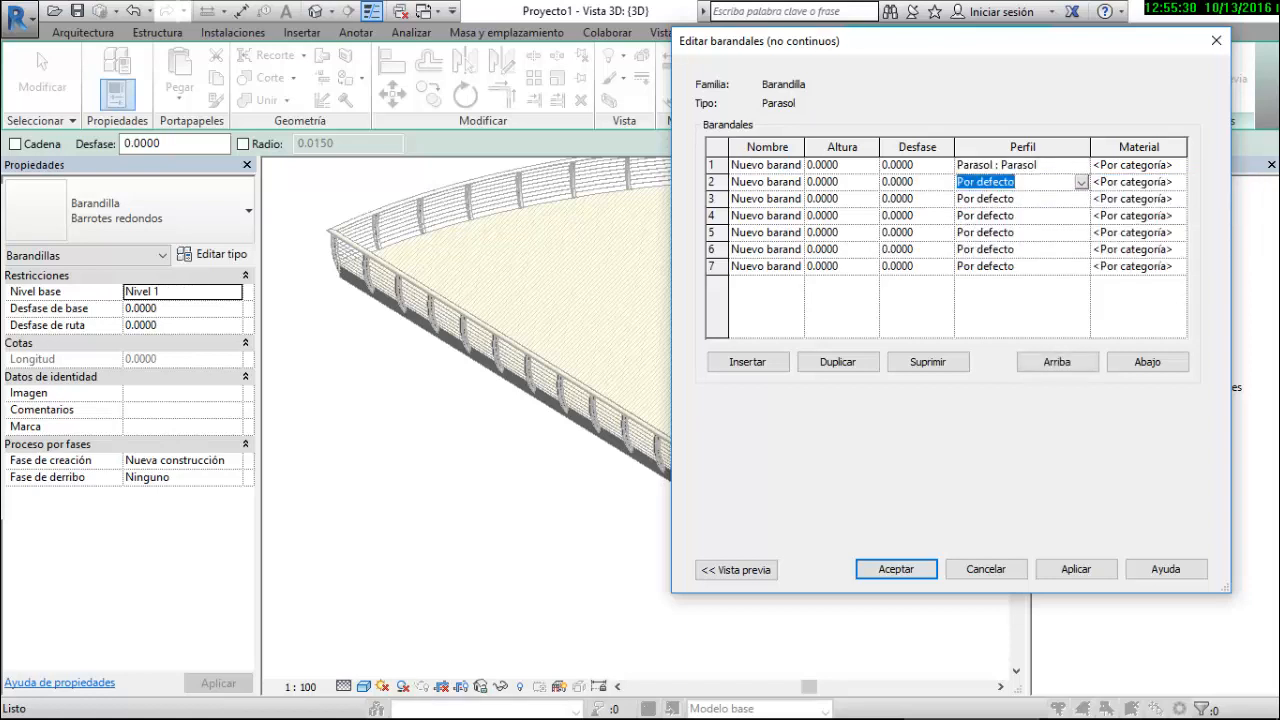
pyautogui.click(1081, 182)
pyautogui.click(995, 226)
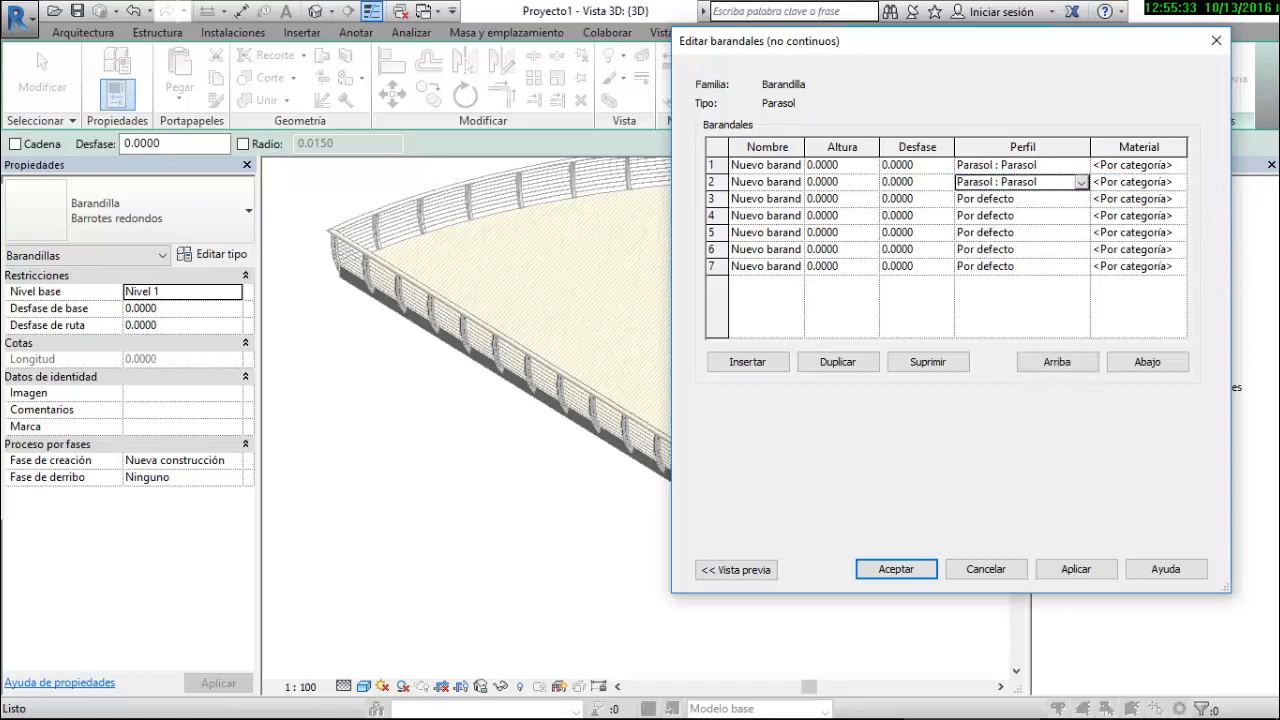
pyautogui.click(985, 198)
pyautogui.click(1081, 198)
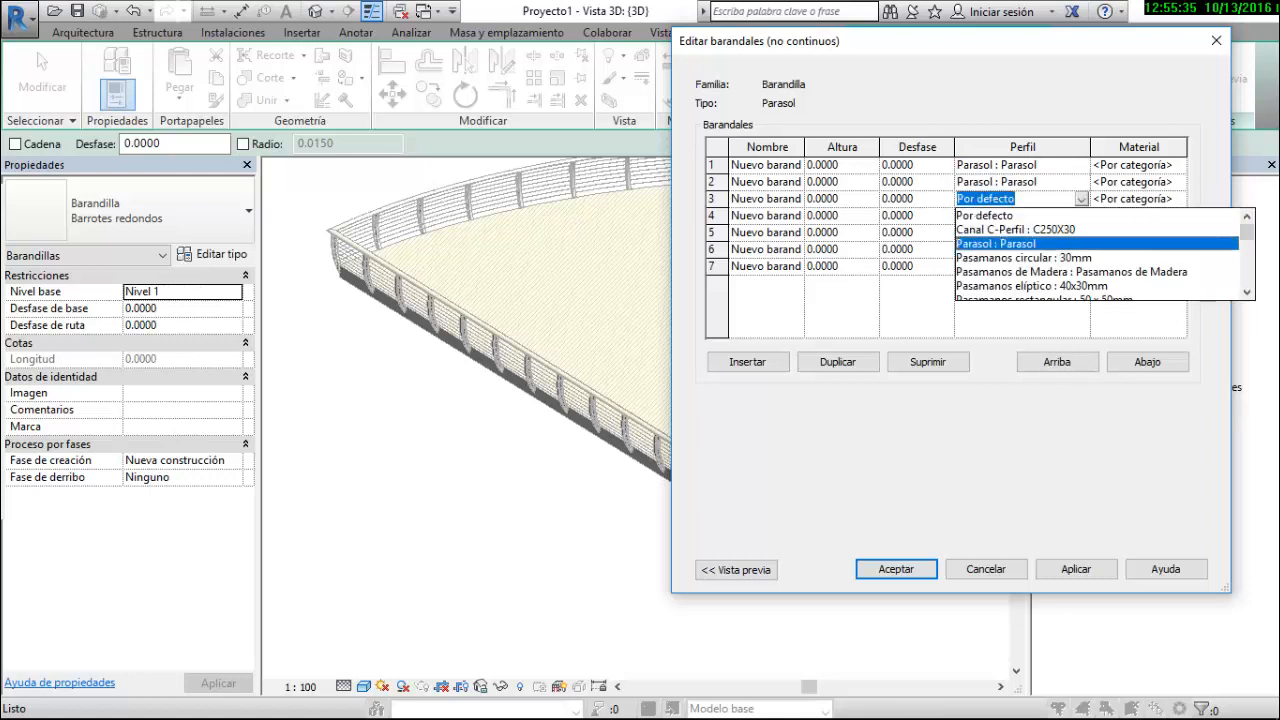
pyautogui.click(995, 243)
# Assign the Parasol : Parasol profile to rails 4 through 7
pyautogui.click(985, 215)
pyautogui.click(1081, 215)
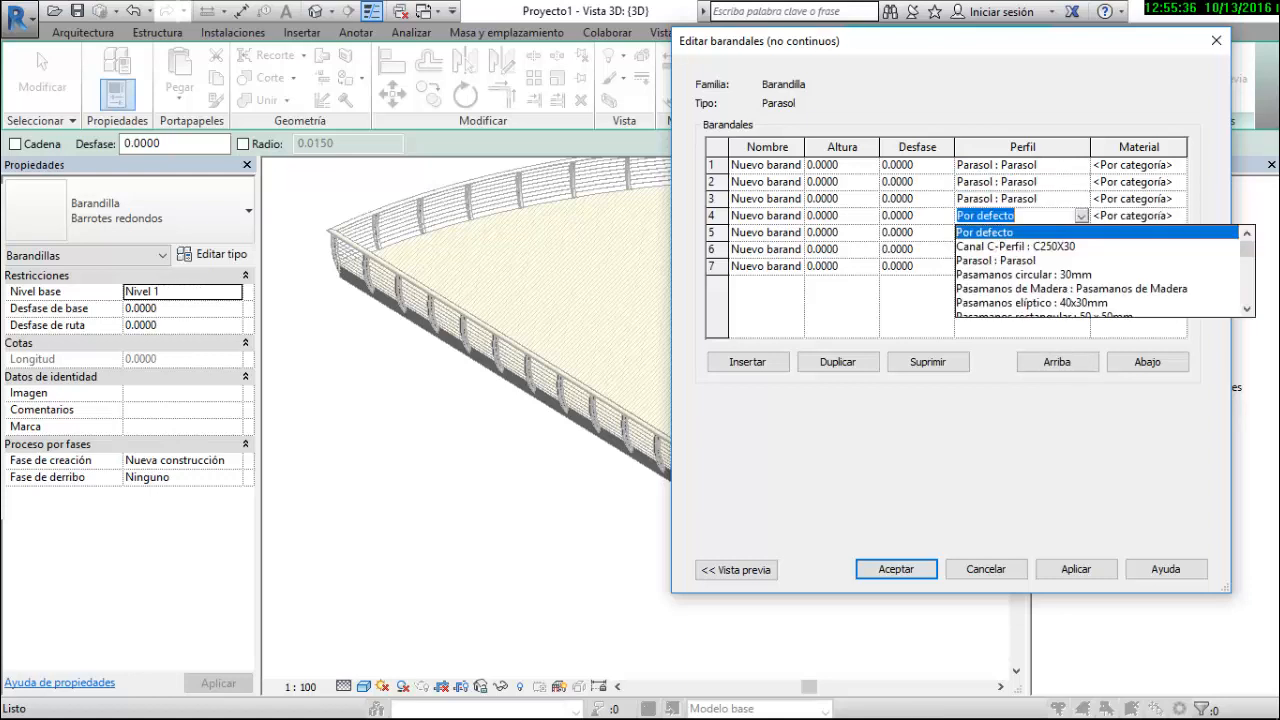
pyautogui.click(995, 260)
pyautogui.click(985, 232)
pyautogui.click(1081, 232)
pyautogui.click(1081, 232)
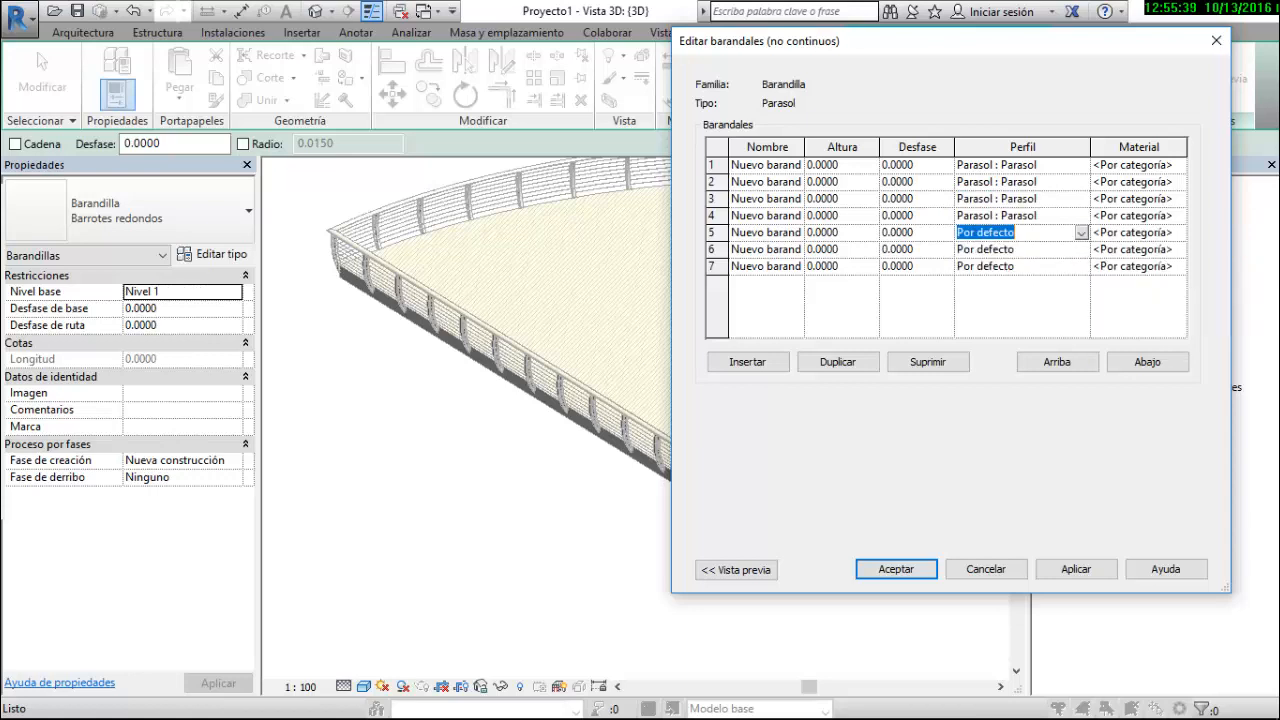
pyautogui.click(1081, 232)
pyautogui.click(1081, 232)
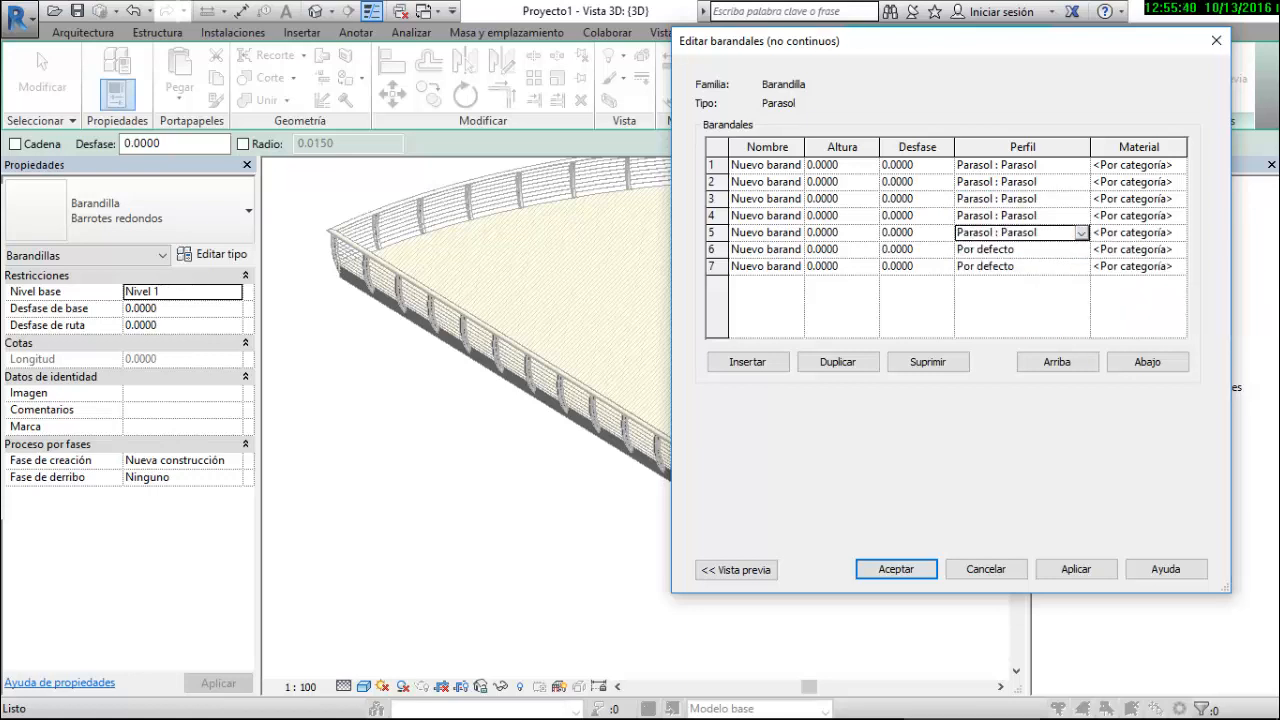
pyautogui.click(985, 249)
pyautogui.click(1081, 249)
pyautogui.click(995, 294)
pyautogui.click(985, 266)
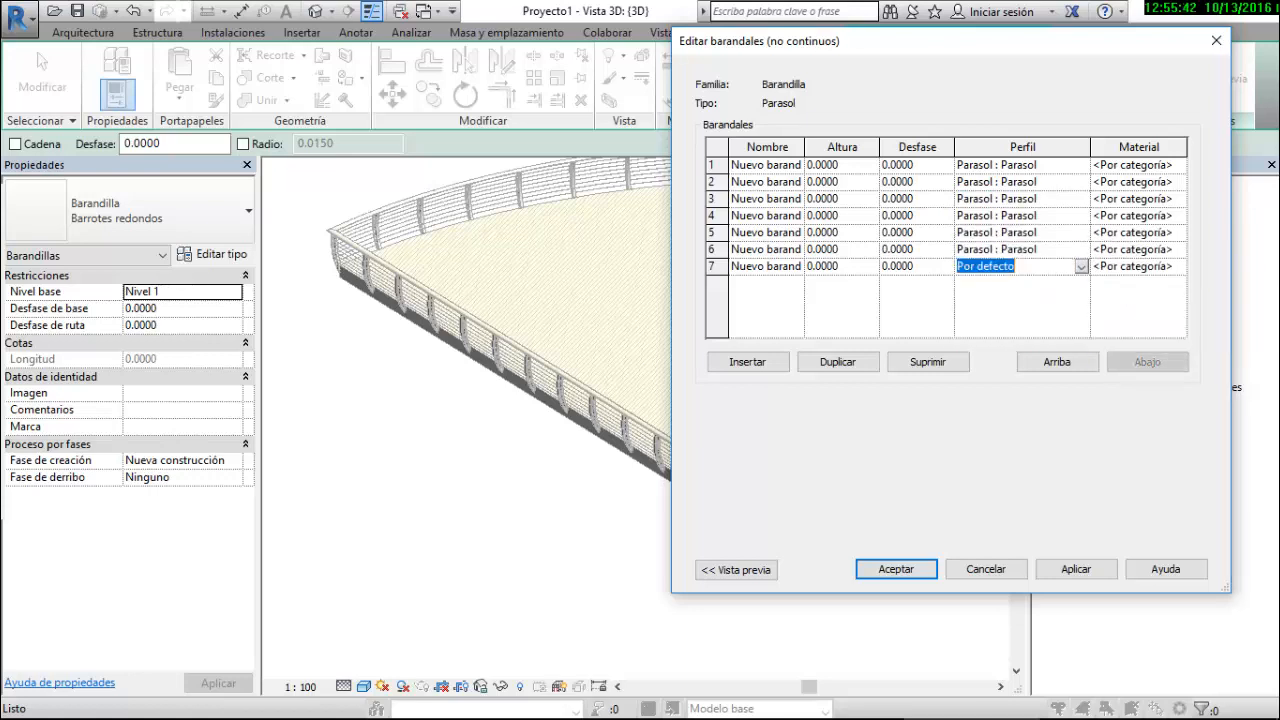
pyautogui.click(1081, 266)
pyautogui.click(995, 311)
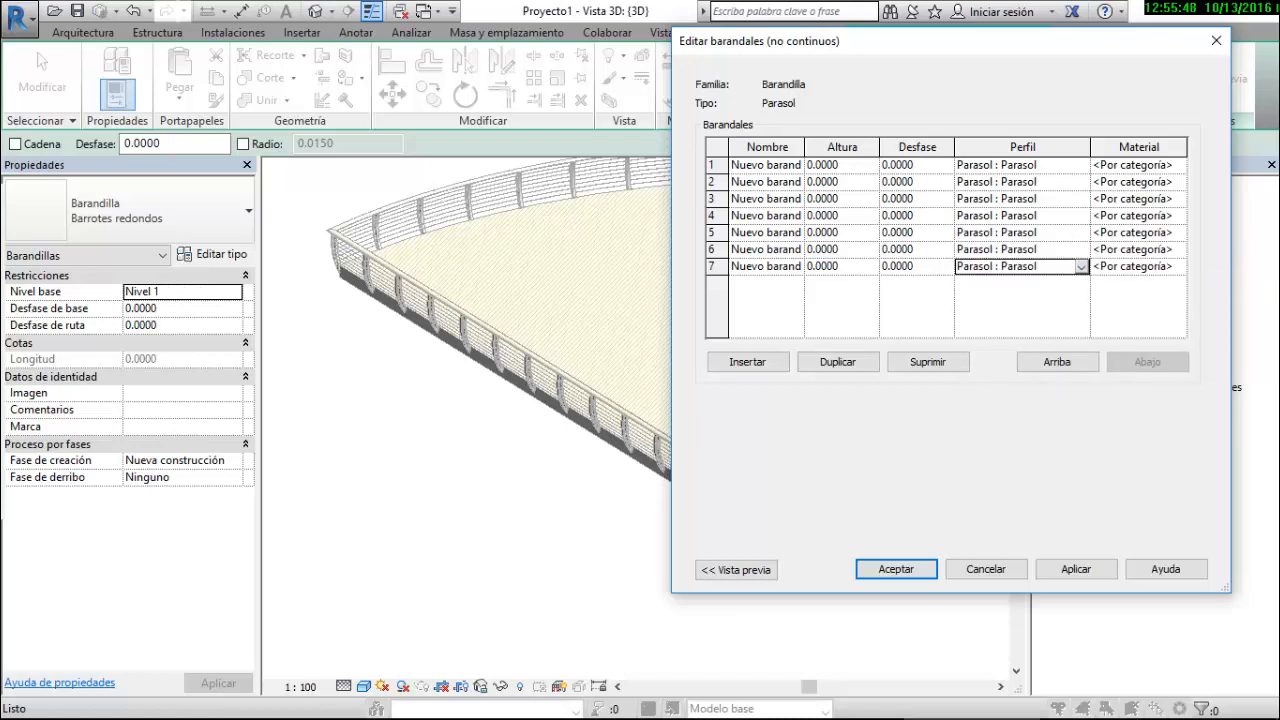
# Set the offsets of rails 1, 2 and 3 to 0.15, 0.30 and 0.45 and accept the rail structure
pyautogui.click(916, 165)
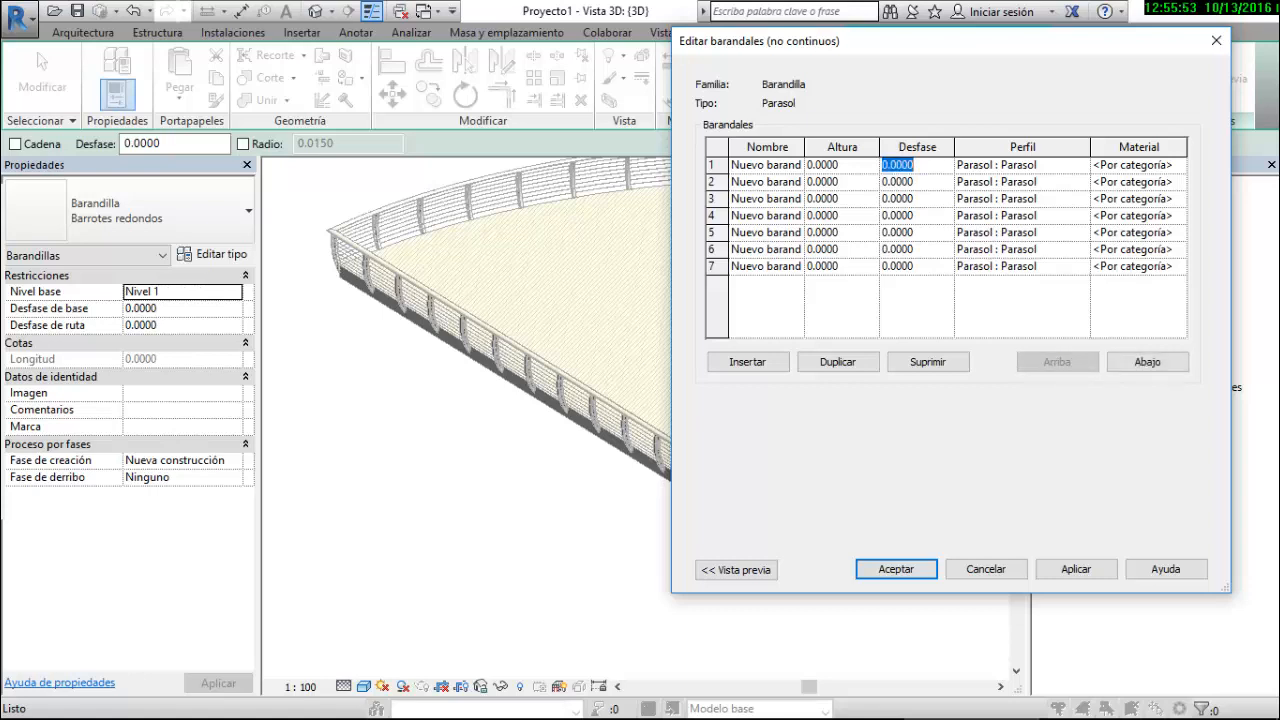
pyautogui.write('0.15')
pyautogui.press('Down')
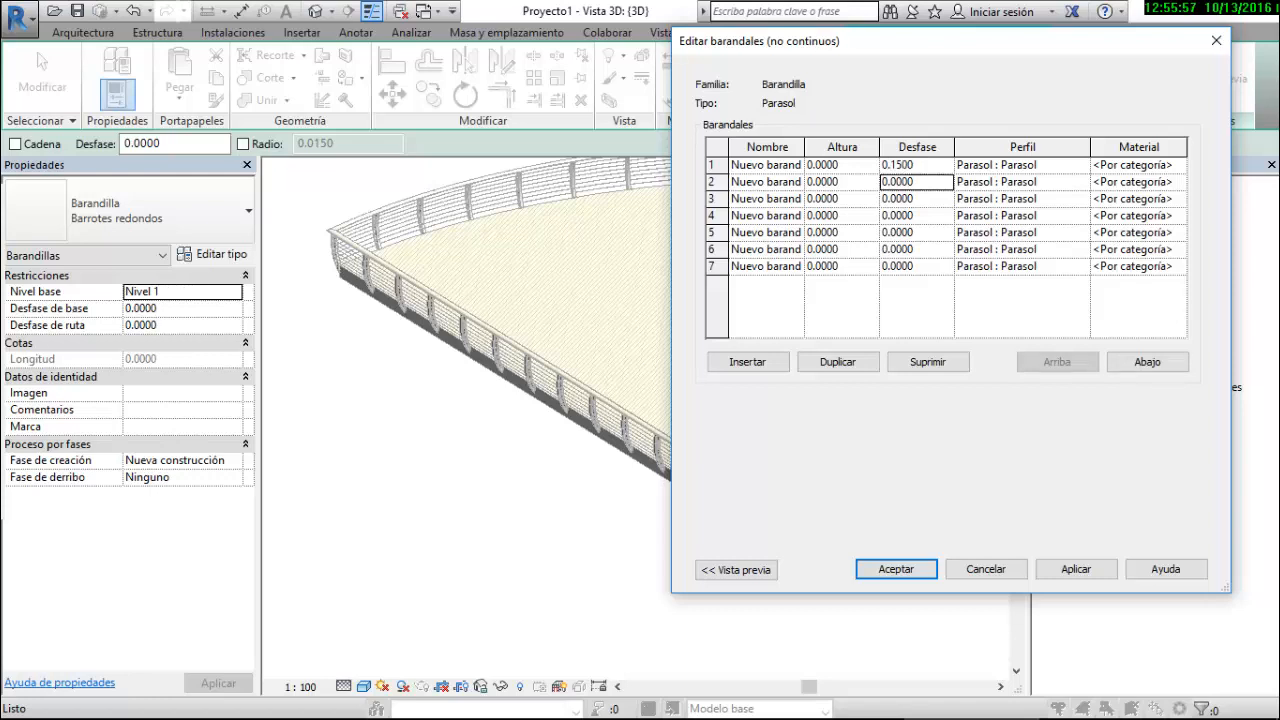
pyautogui.write('0.30')
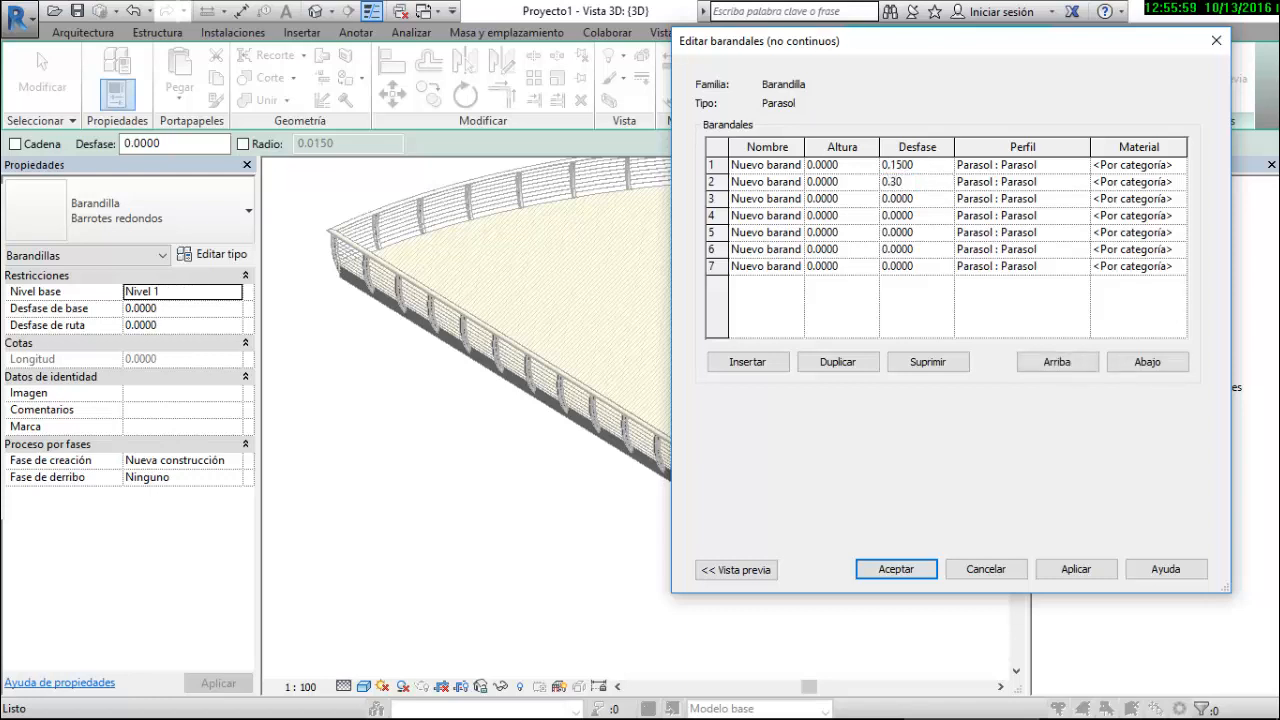
pyautogui.press('Down')
pyautogui.write('0.45')
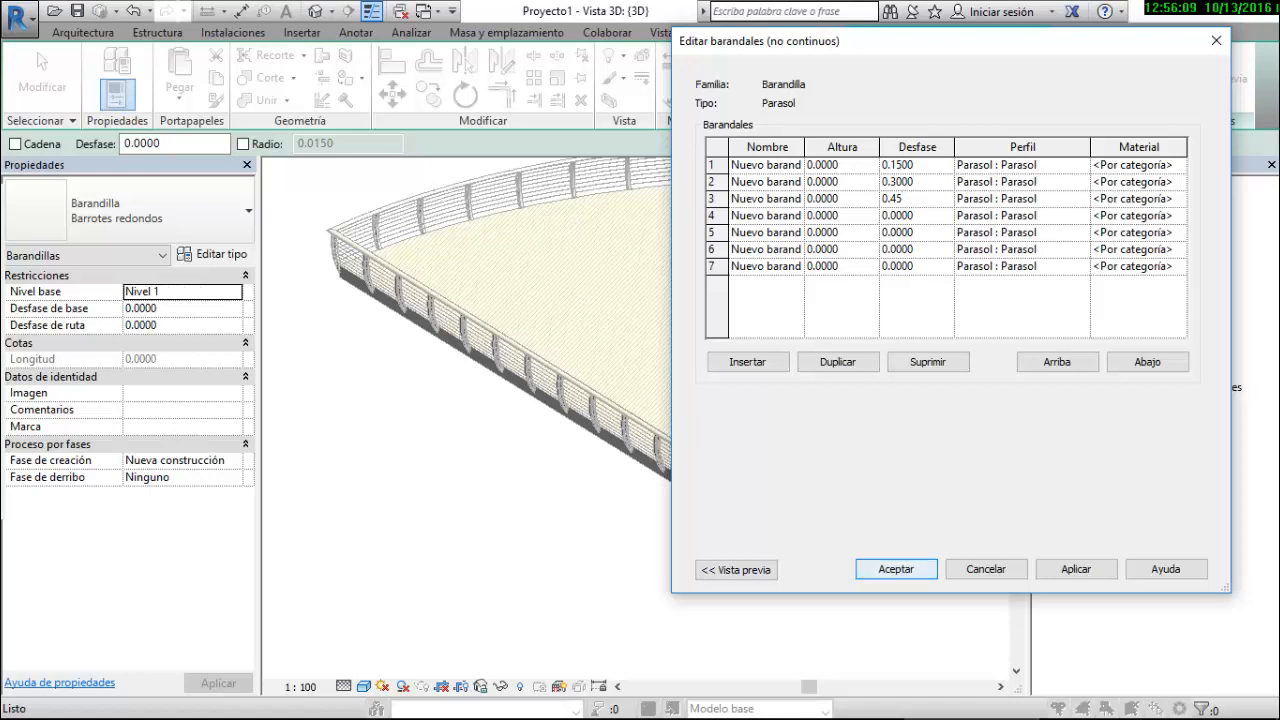
pyautogui.press('Return')
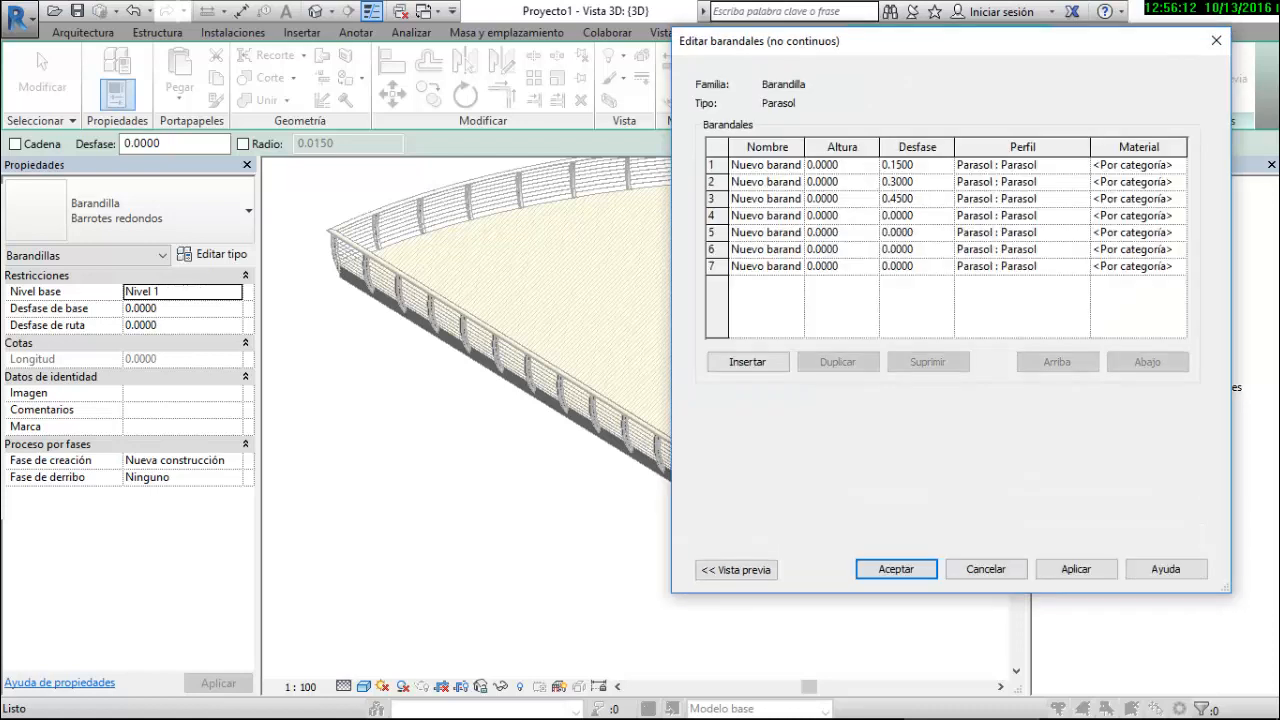
pyautogui.press('Return')
# Open the Parasol type's baluster placement and set the main pattern's baluster family to Poste Parasol
pyautogui.click(1062, 261)
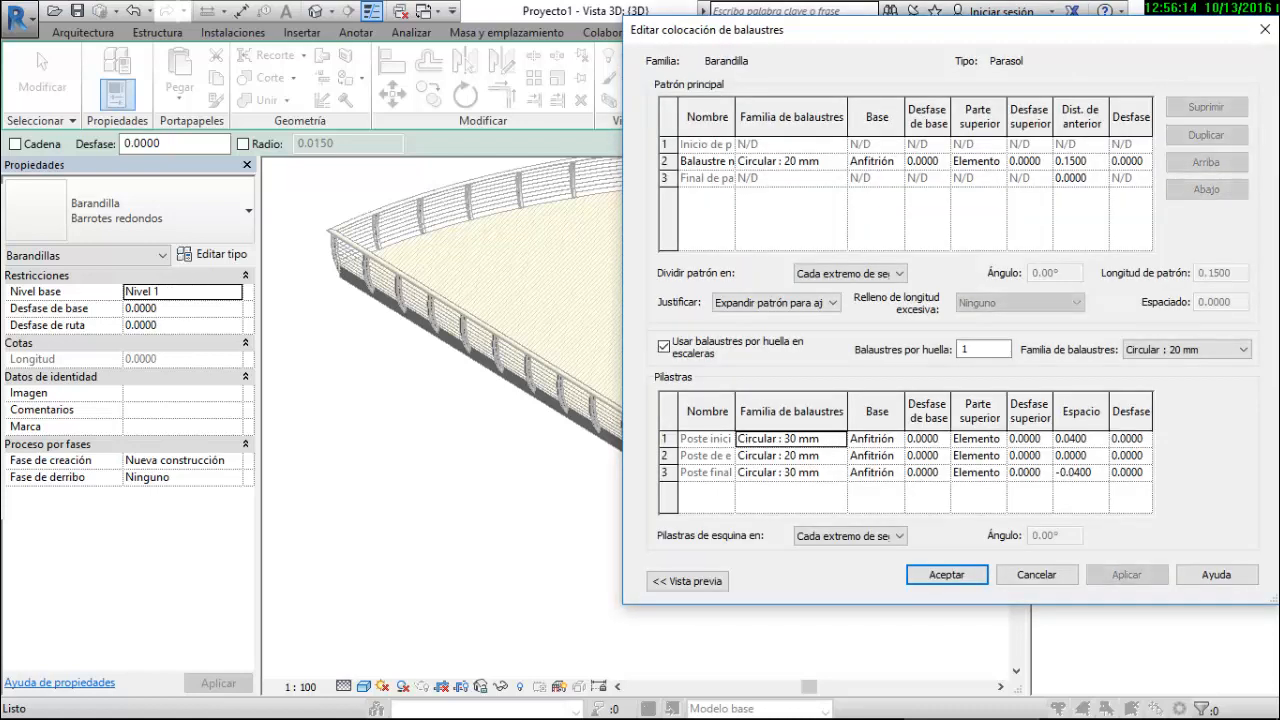
pyautogui.click(800, 161)
pyautogui.click(838, 161)
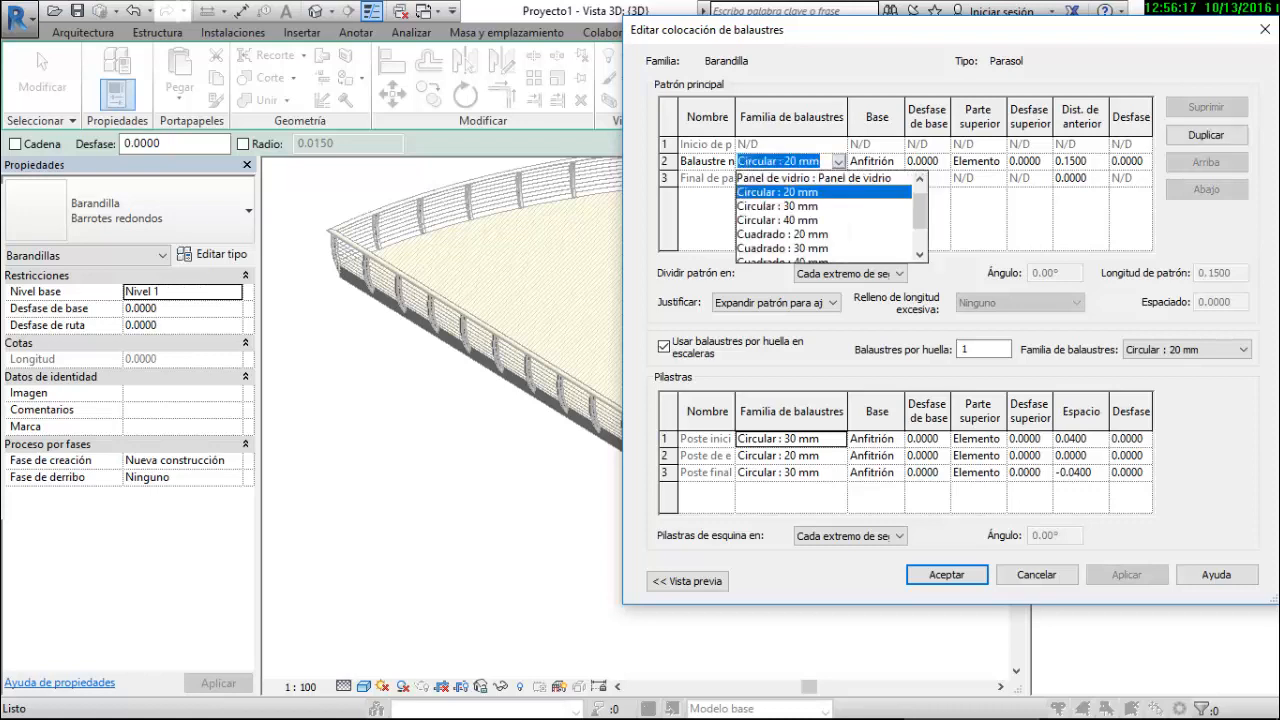
pyautogui.scroll(-2, 825, 215)
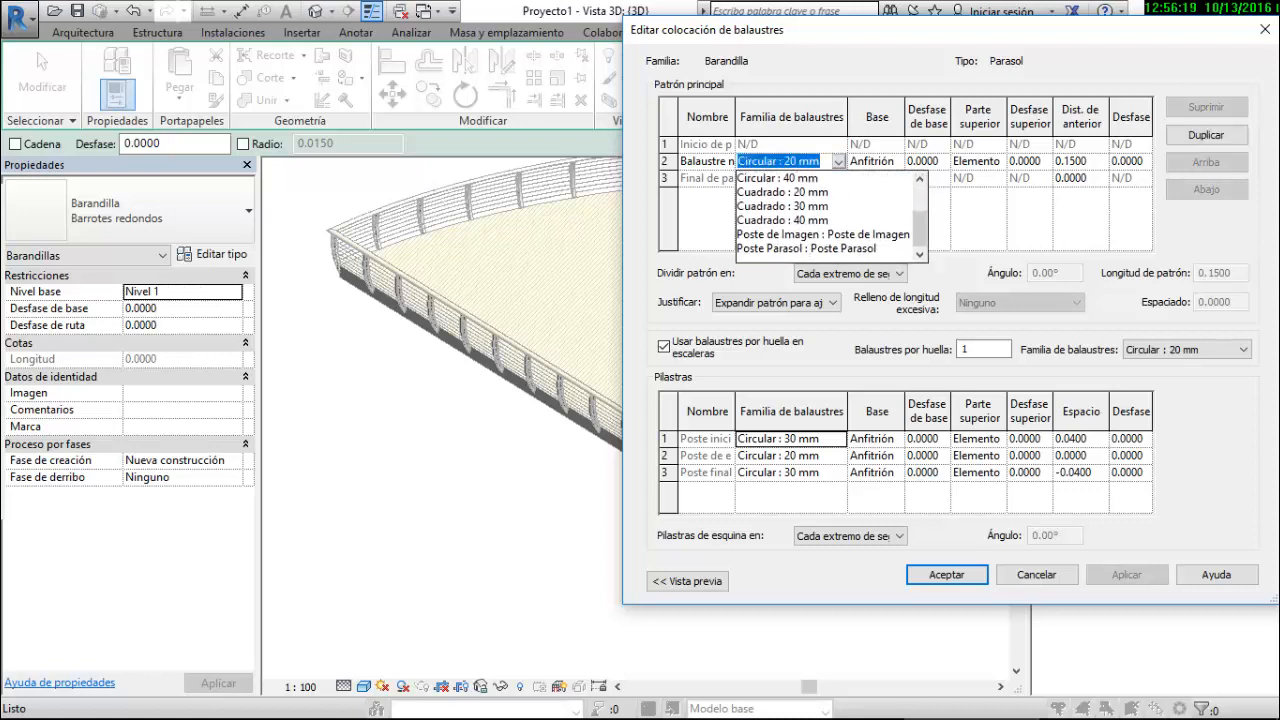
pyautogui.click(810, 248)
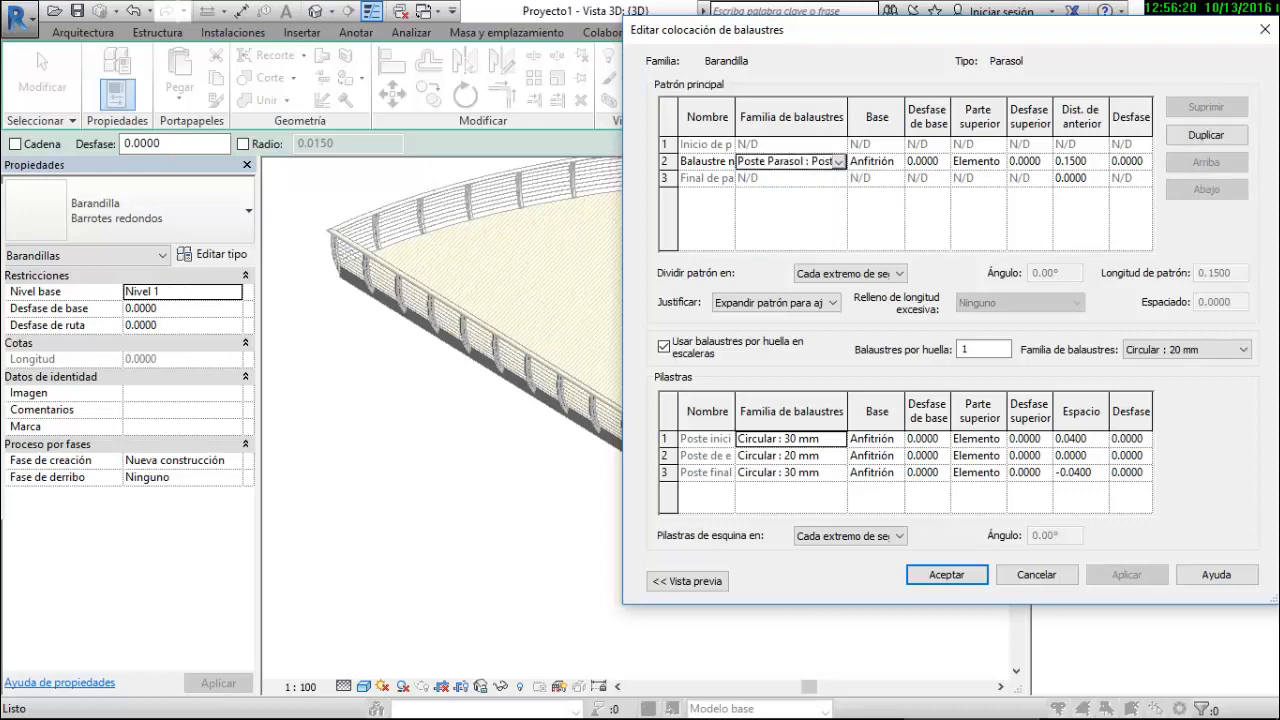
# Set the start, corner and end posts to Poste Parasol and accept the baluster placement and type properties
pyautogui.click(791, 438)
pyautogui.click(838, 438)
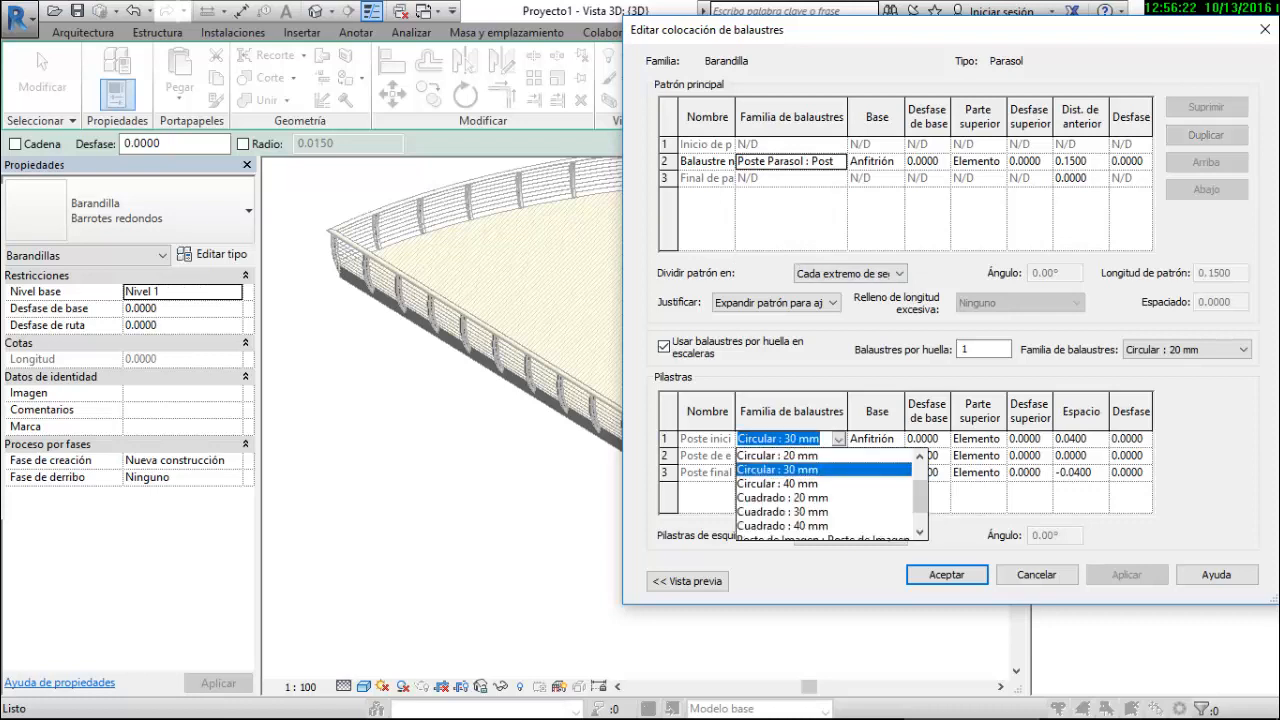
pyautogui.scroll(-1, 800, 495)
pyautogui.click(800, 527)
pyautogui.click(791, 455)
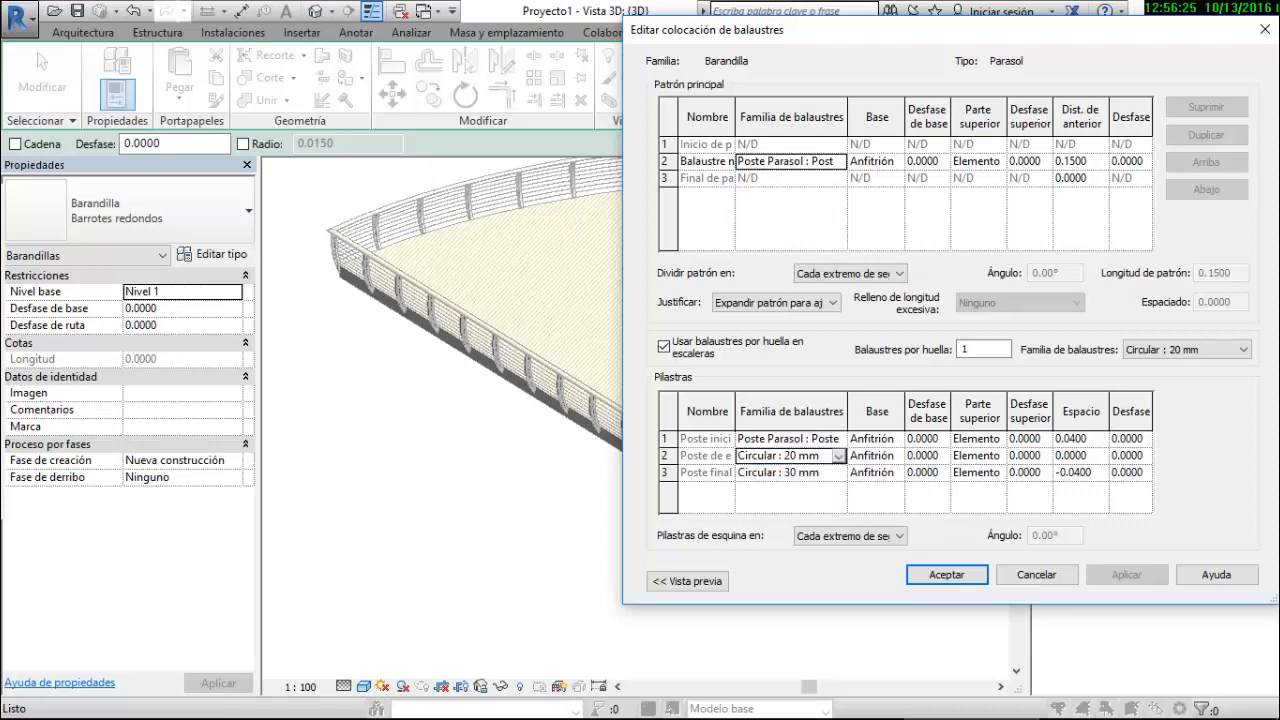
pyautogui.click(838, 455)
pyautogui.scroll(-2, 830, 508)
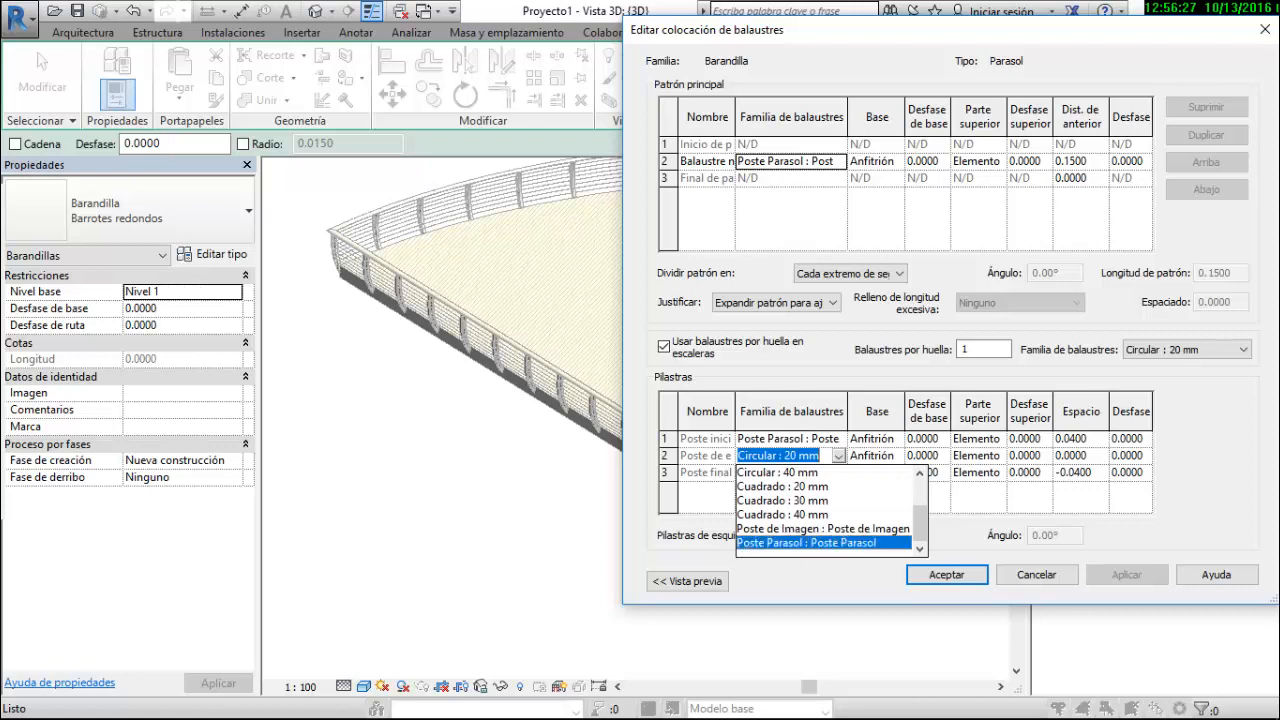
pyautogui.click(800, 542)
pyautogui.click(791, 472)
pyautogui.click(838, 472)
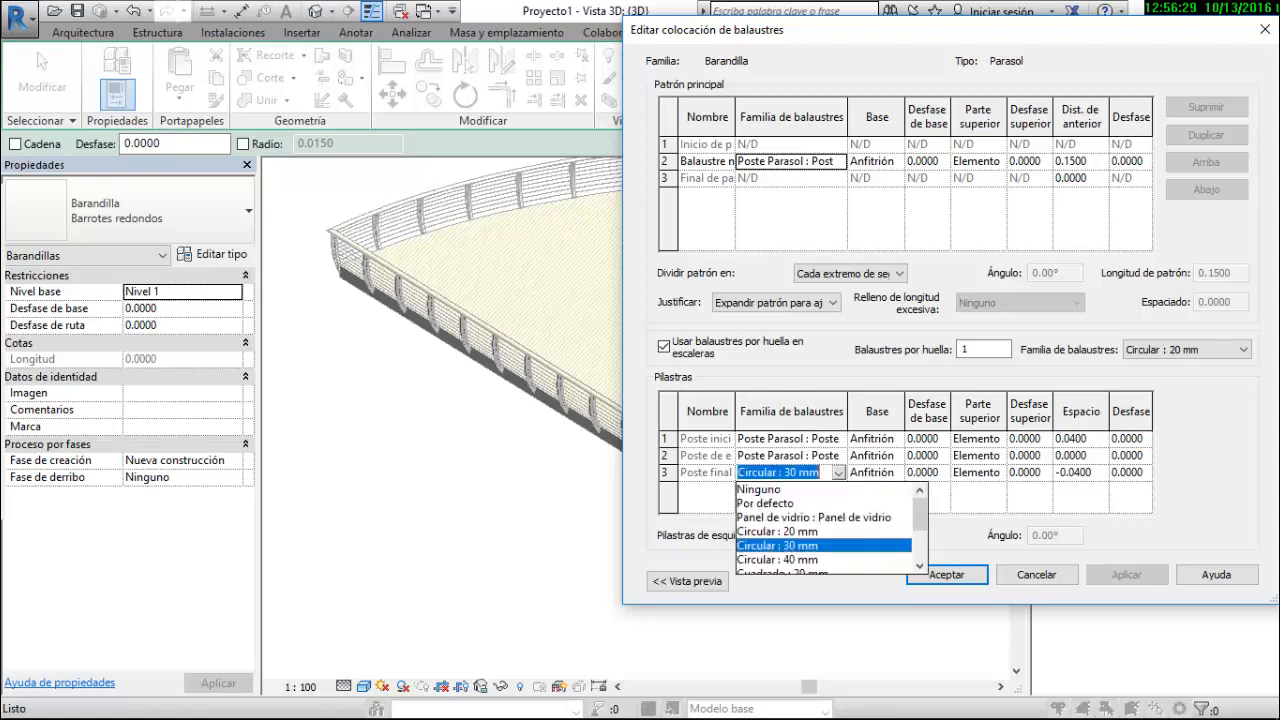
pyautogui.scroll(-2, 830, 525)
pyautogui.click(800, 566)
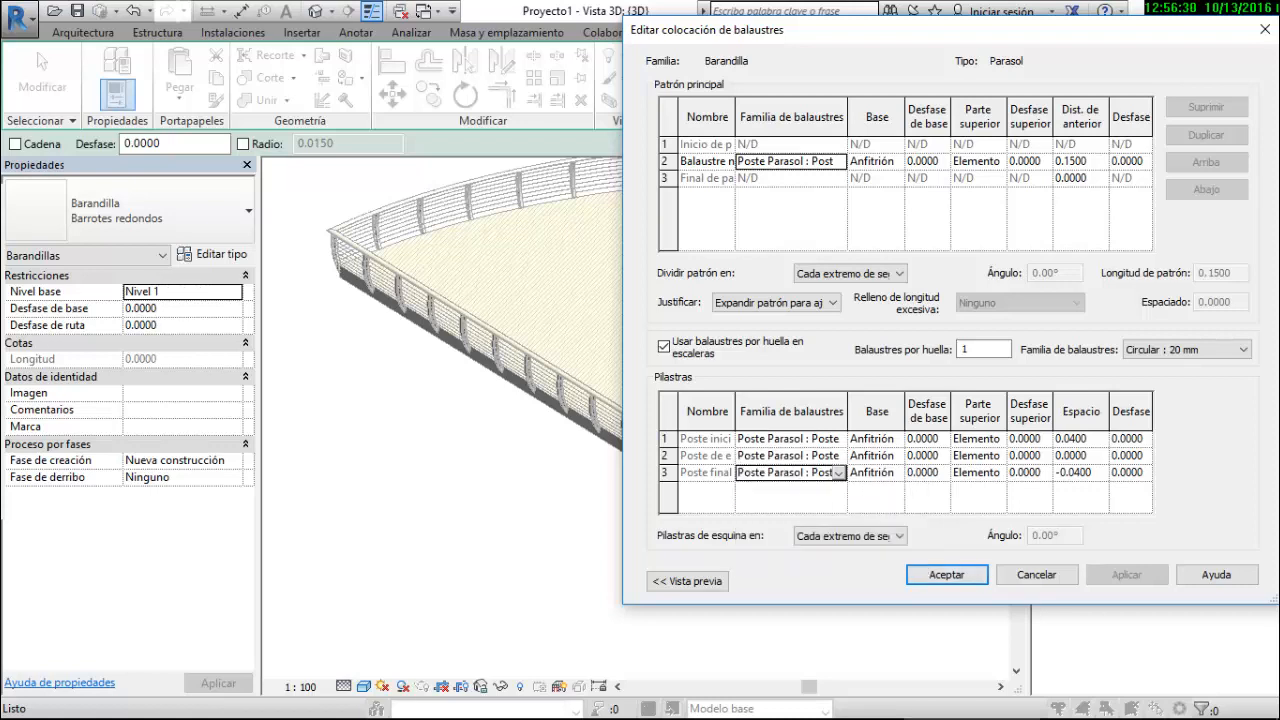
pyautogui.click(946, 575)
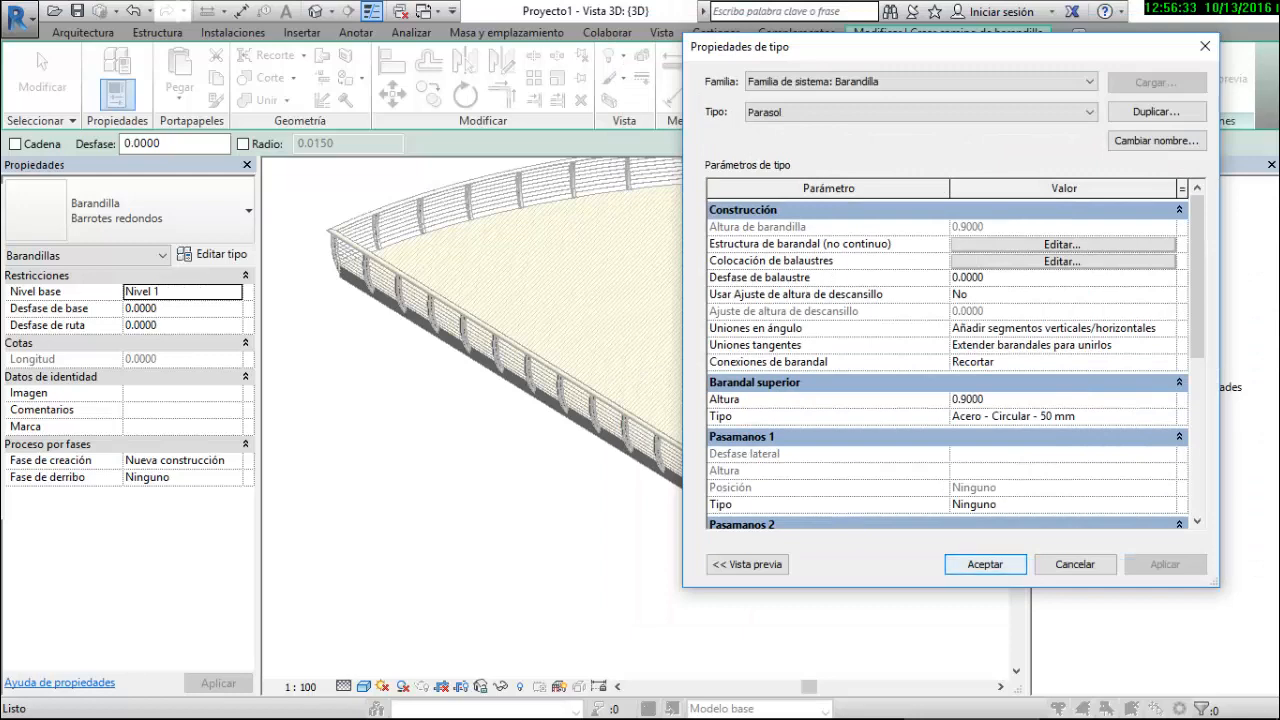
pyautogui.click(985, 564)
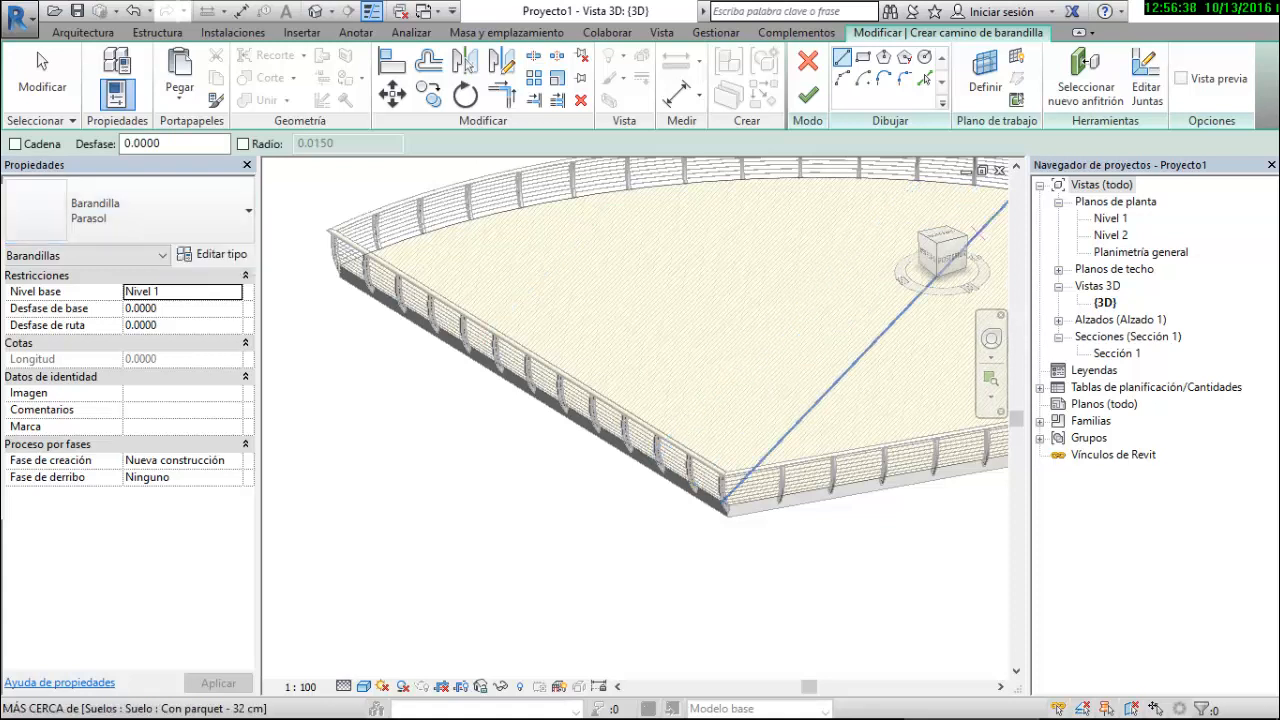
# In the Nivel 1 plan, pick the existing railing's two straight edges and its arc as the Parasol railing path and finish the sketch
pyautogui.doubleClick(1110, 218)
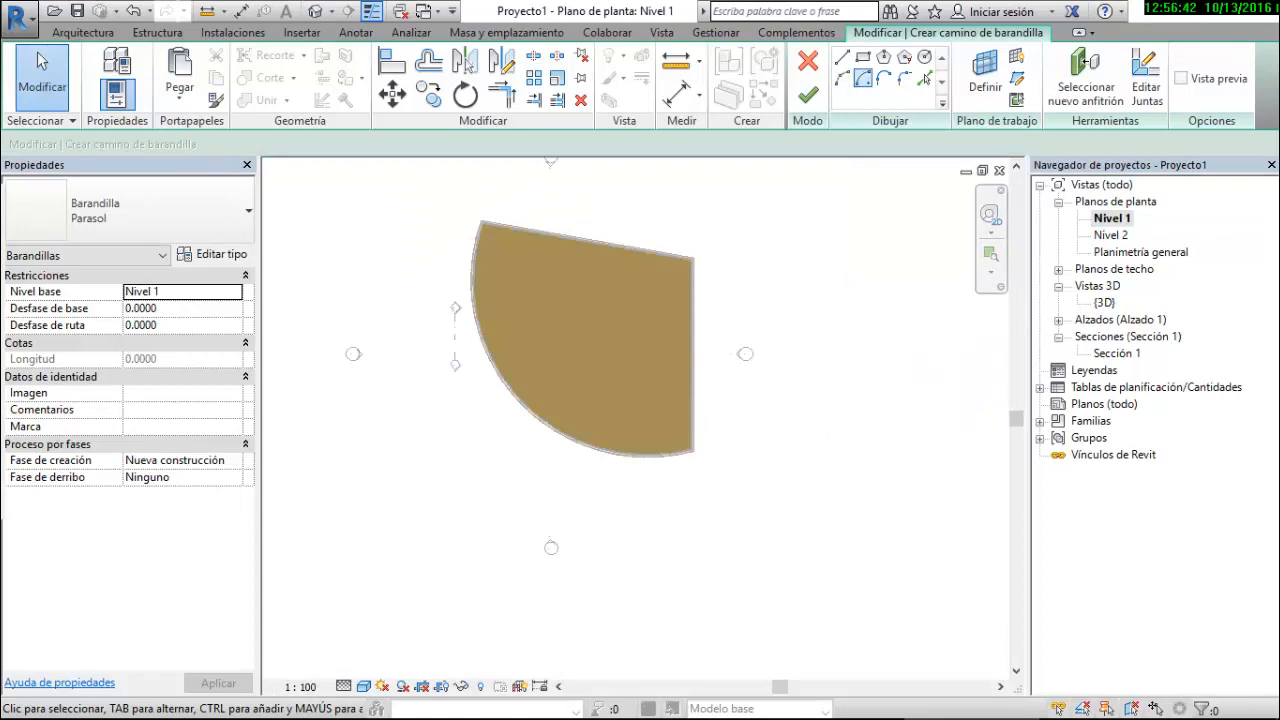
pyautogui.click(925, 78)
pyautogui.scroll(3, 533, 227)
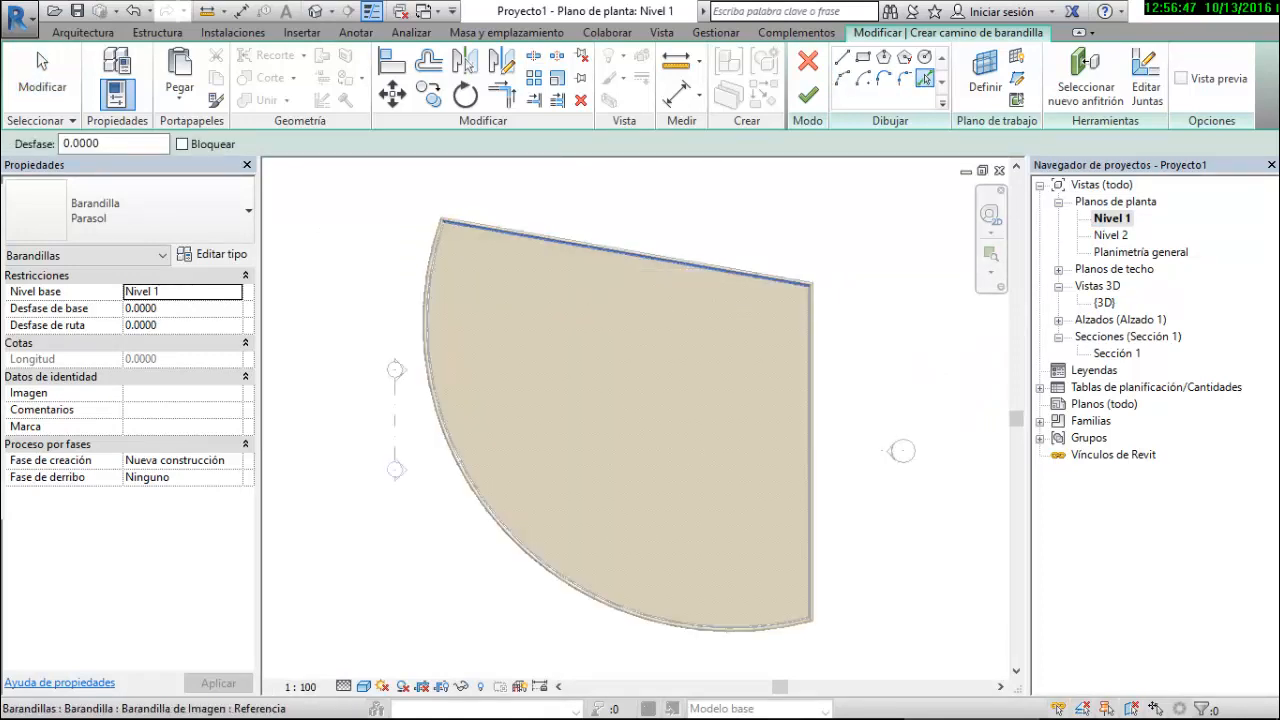
pyautogui.click(626, 253)
pyautogui.click(810, 440)
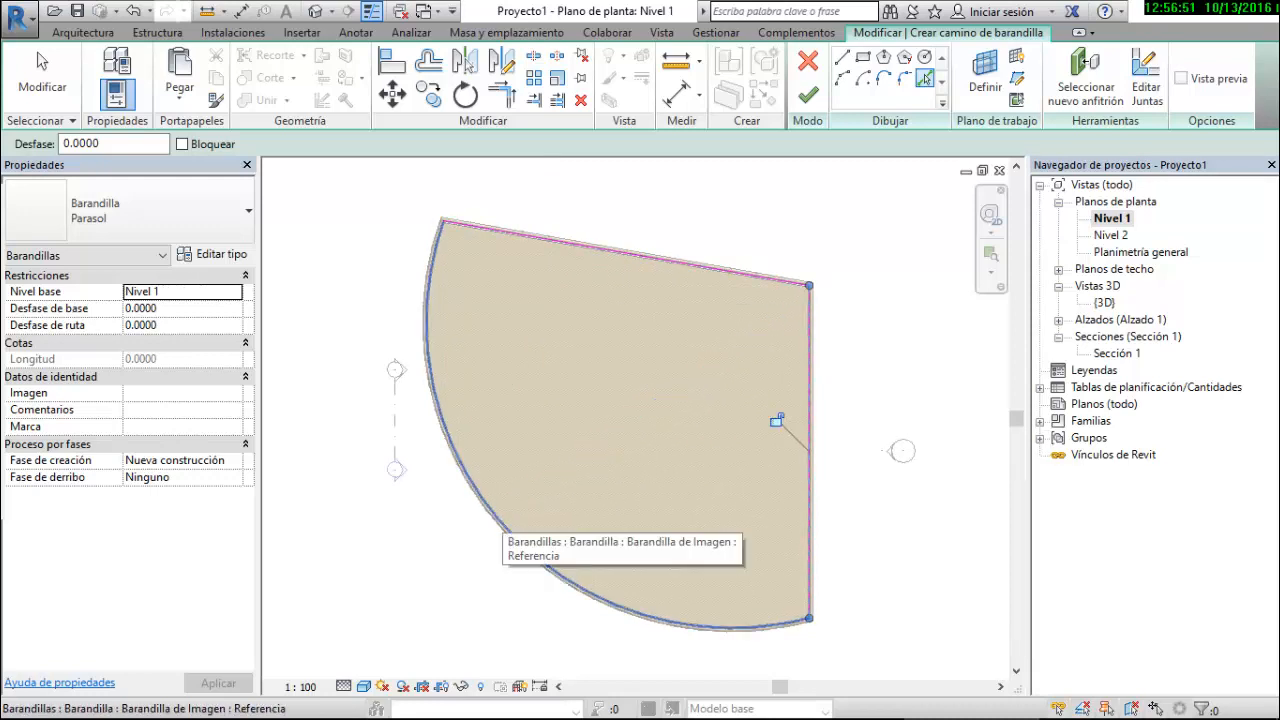
pyautogui.click(505, 527)
pyautogui.click(808, 95)
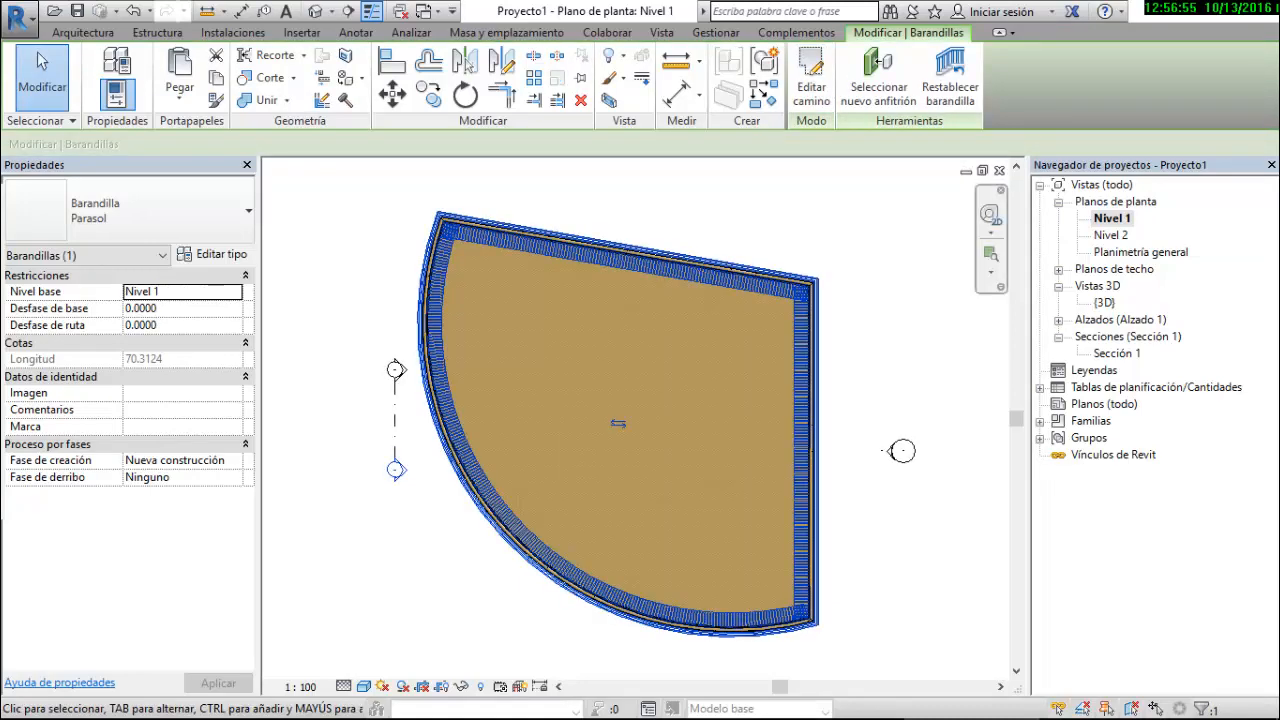
# Inspect the new Parasol railing around the floor edge in the {3D} view
pyautogui.doubleClick(1104, 302)
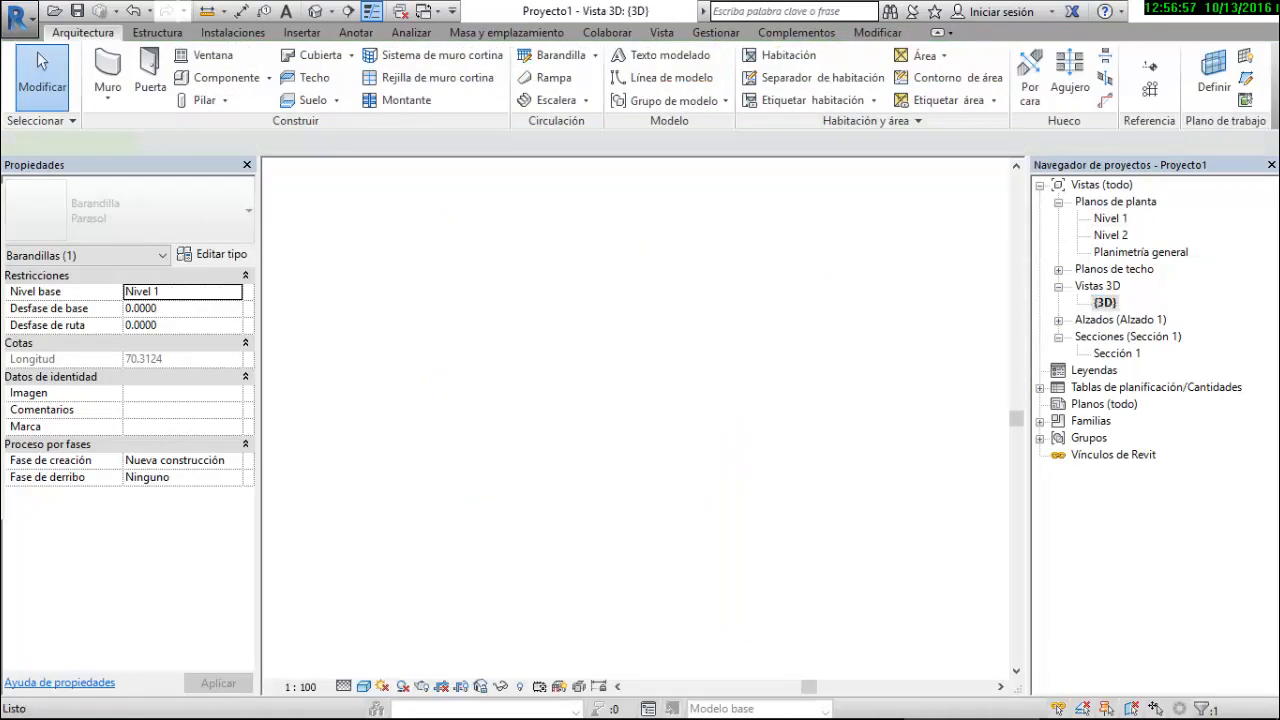
pyautogui.scroll(5, 900, 299)
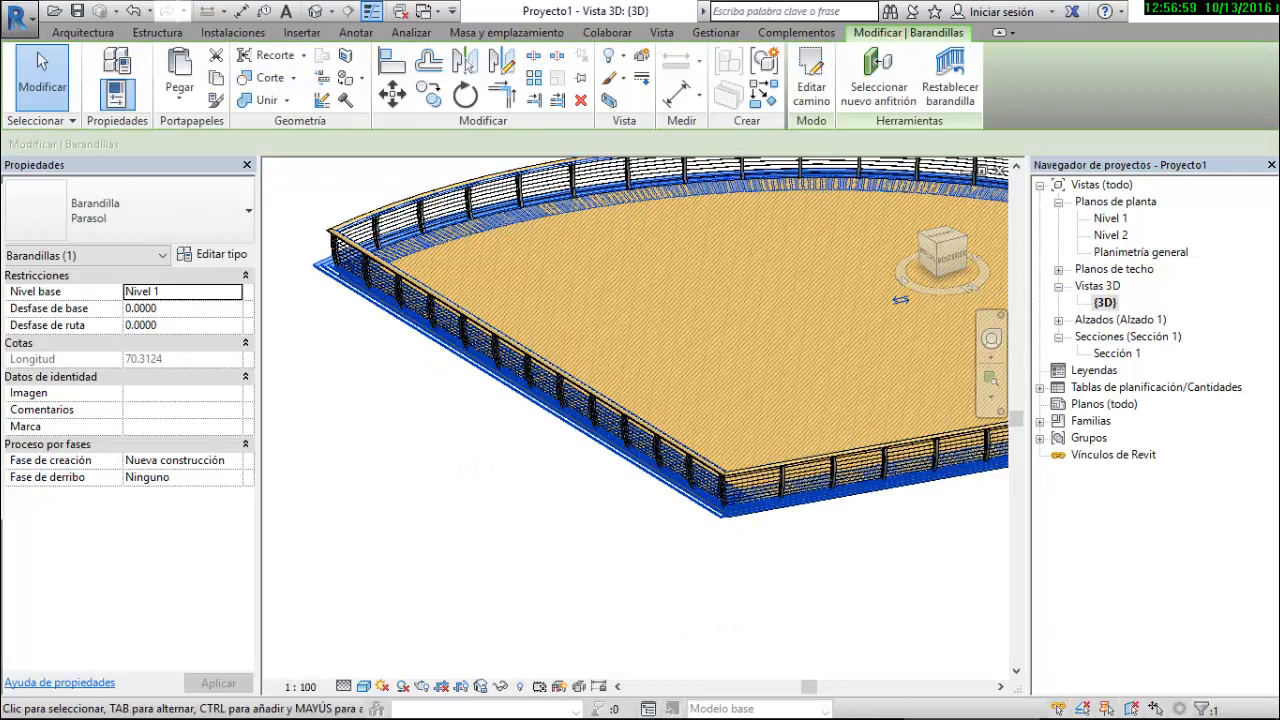
pyautogui.scroll(-3, 496, 434)
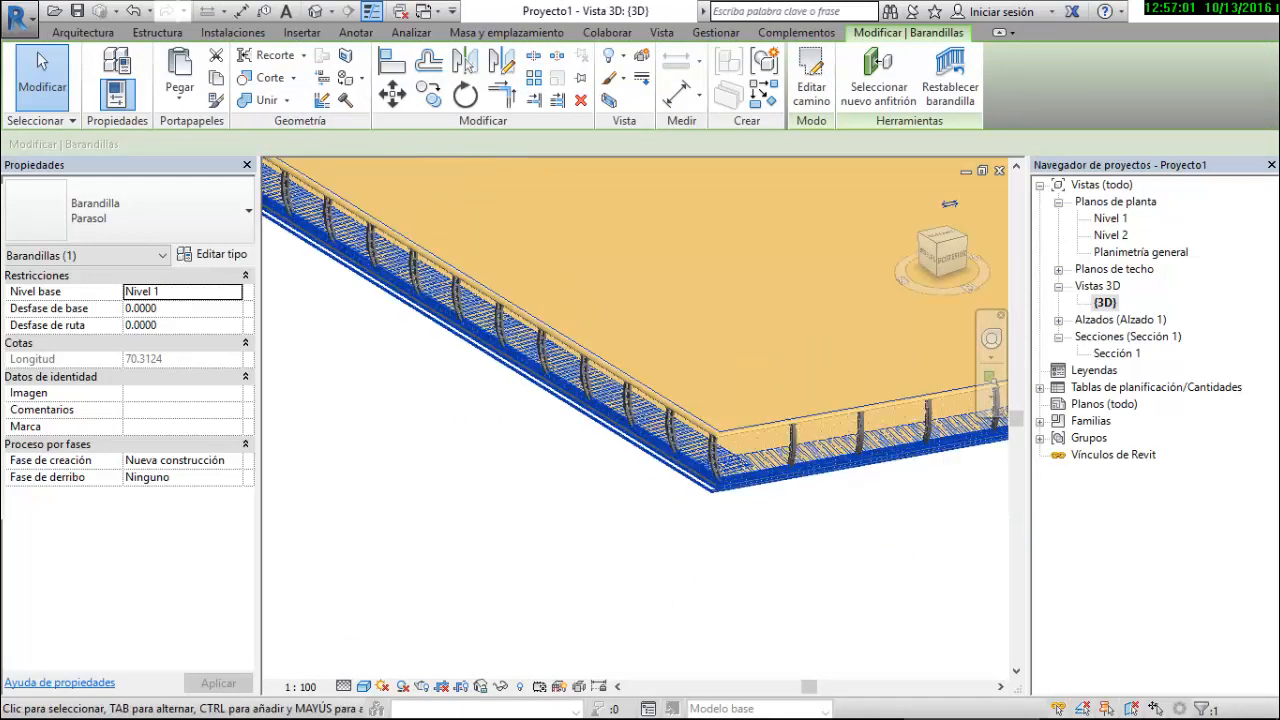
# Flip the direction of the Parasol railing and inspect the sunshade slats at the floor corner
pyautogui.scroll(-1, 493, 434)
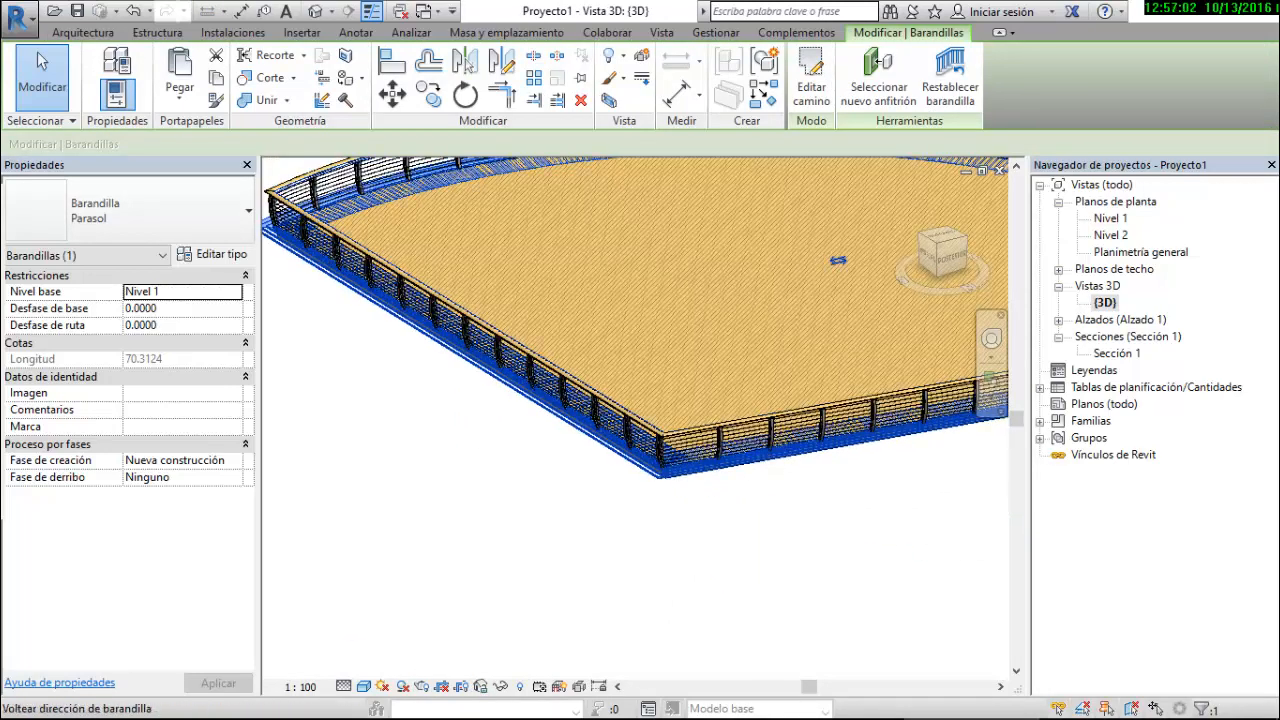
pyautogui.click(838, 260)
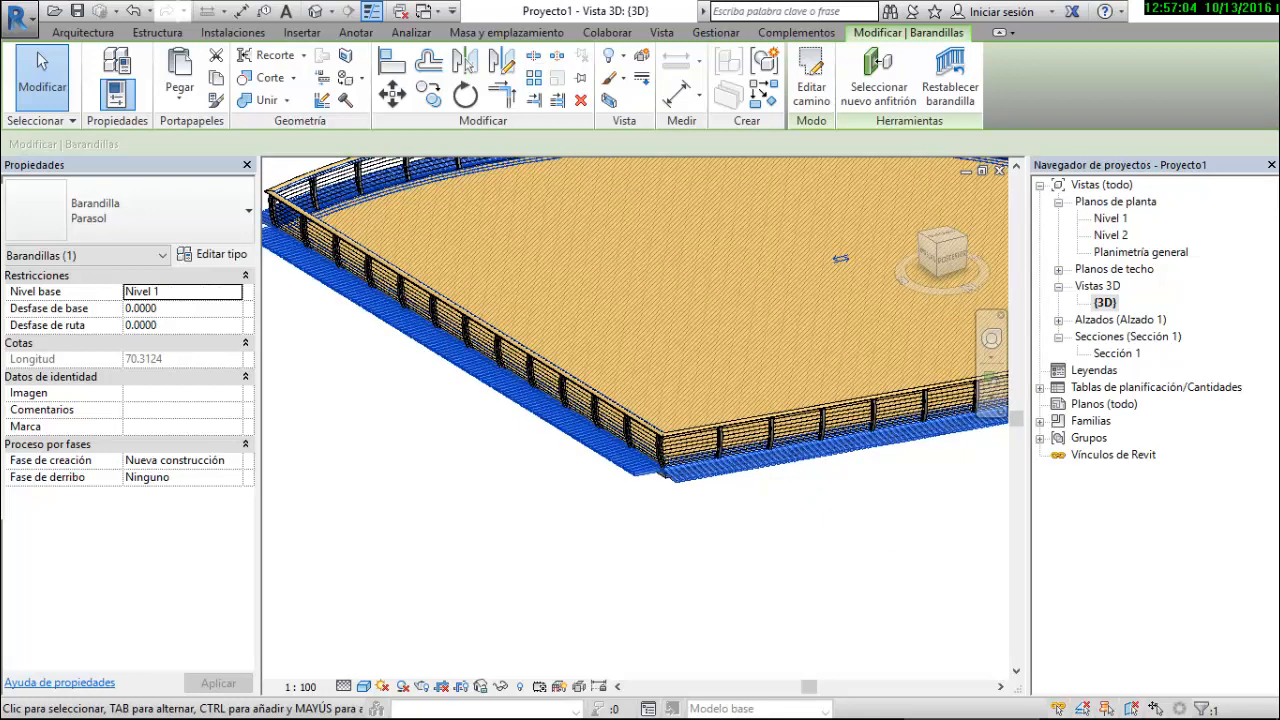
pyautogui.scroll(2, 539, 491)
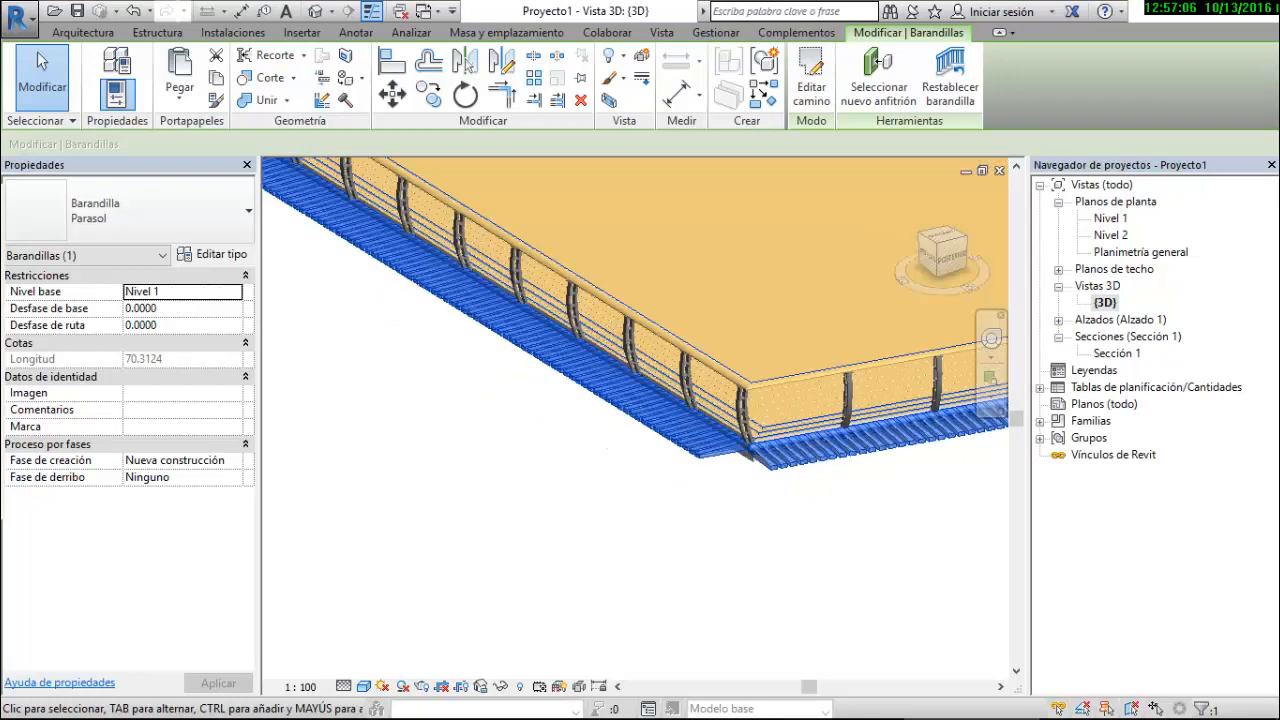
pyautogui.scroll(2, 740, 440)
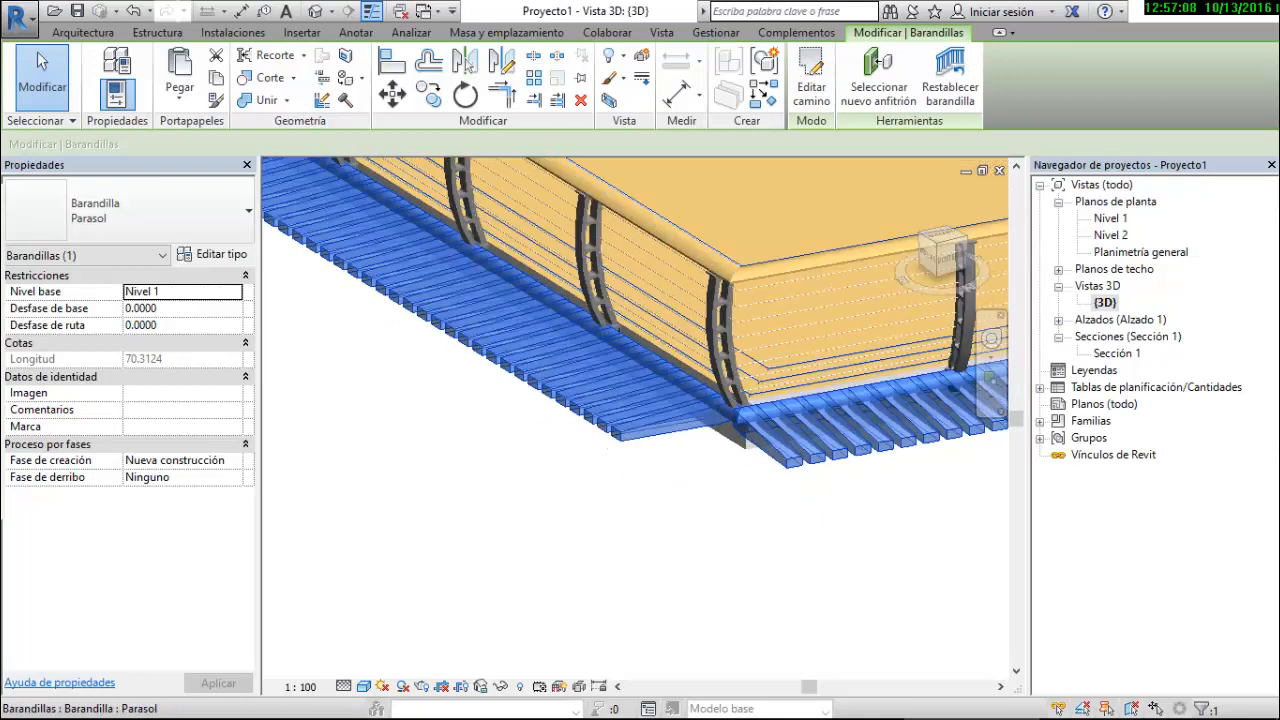
pyautogui.scroll(2, 805, 400)
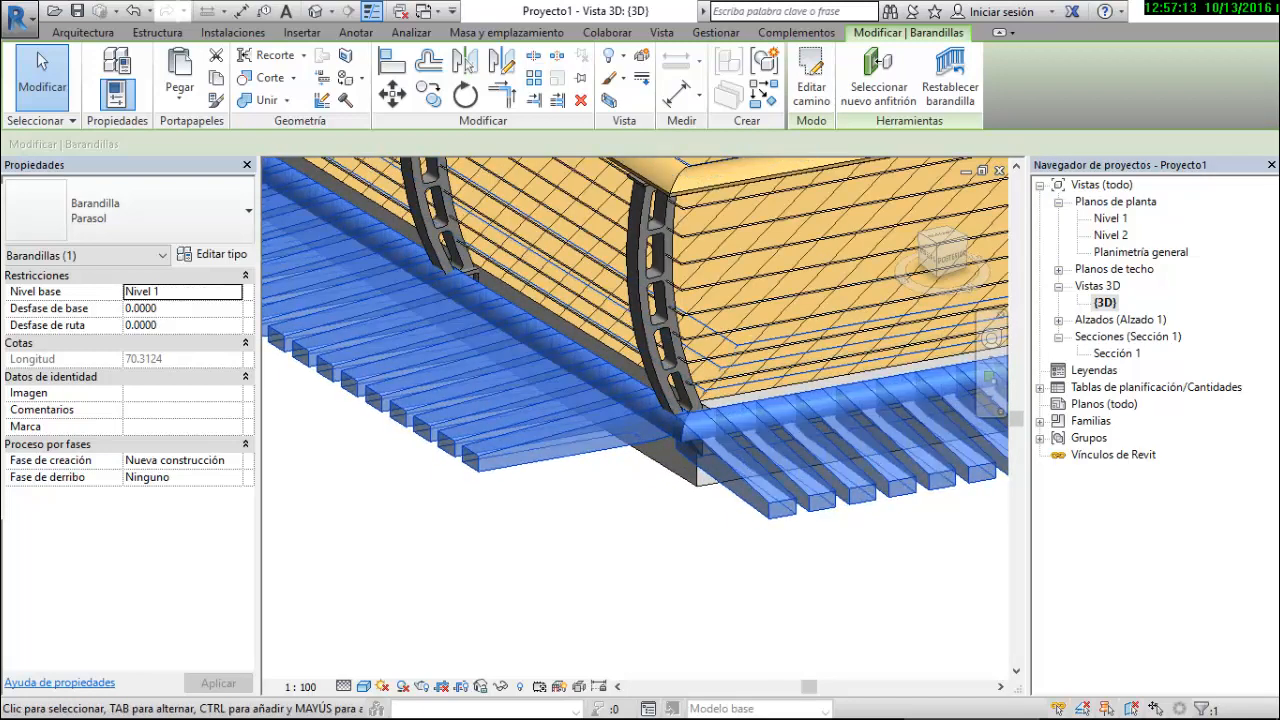
pyautogui.scroll(-2, 570, 581)
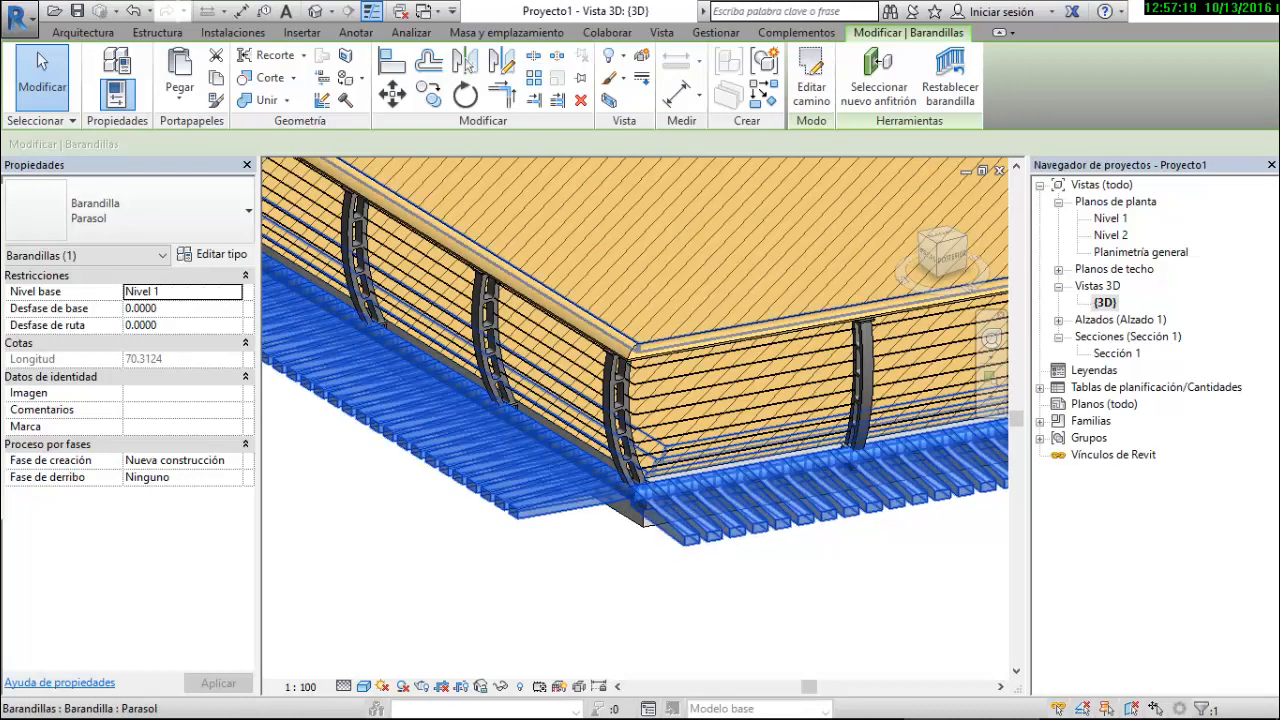
# Set the main pattern's baluster distance from previous to 2.0 in the Parasol type's baluster placement, then apply and accept the type properties
pyautogui.click(212, 254)
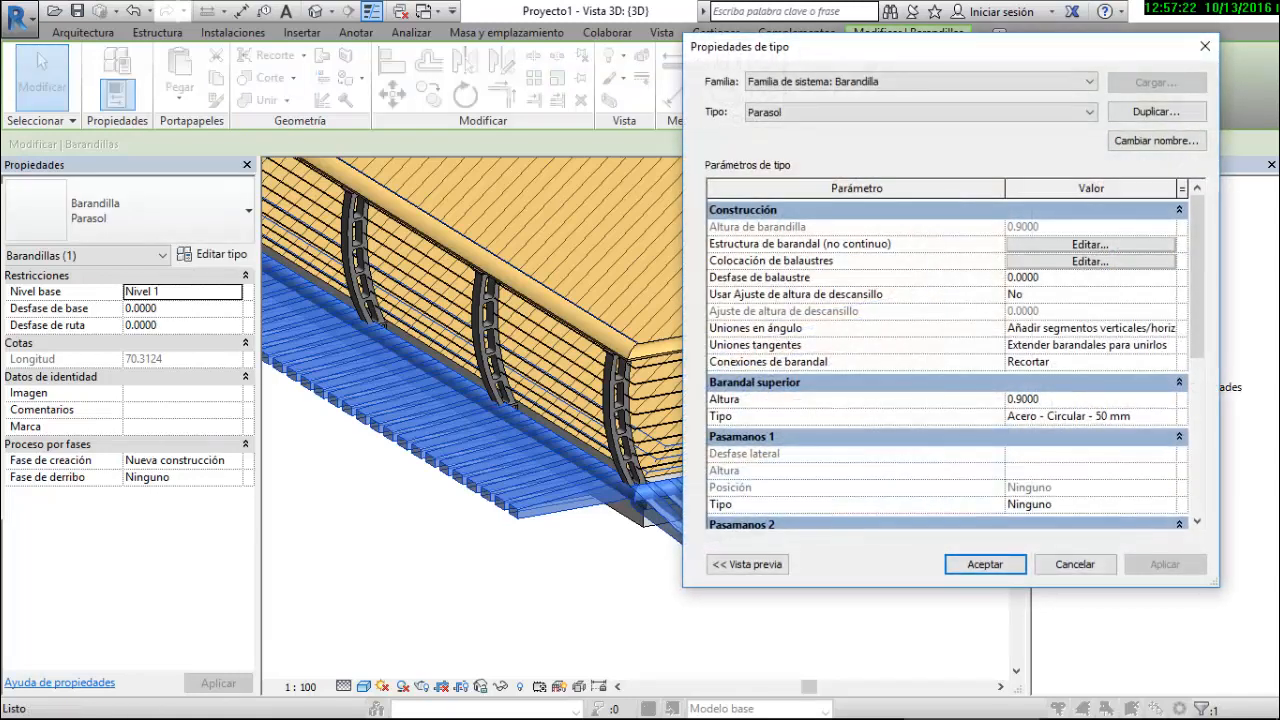
pyautogui.click(1090, 261)
pyautogui.click(1086, 161)
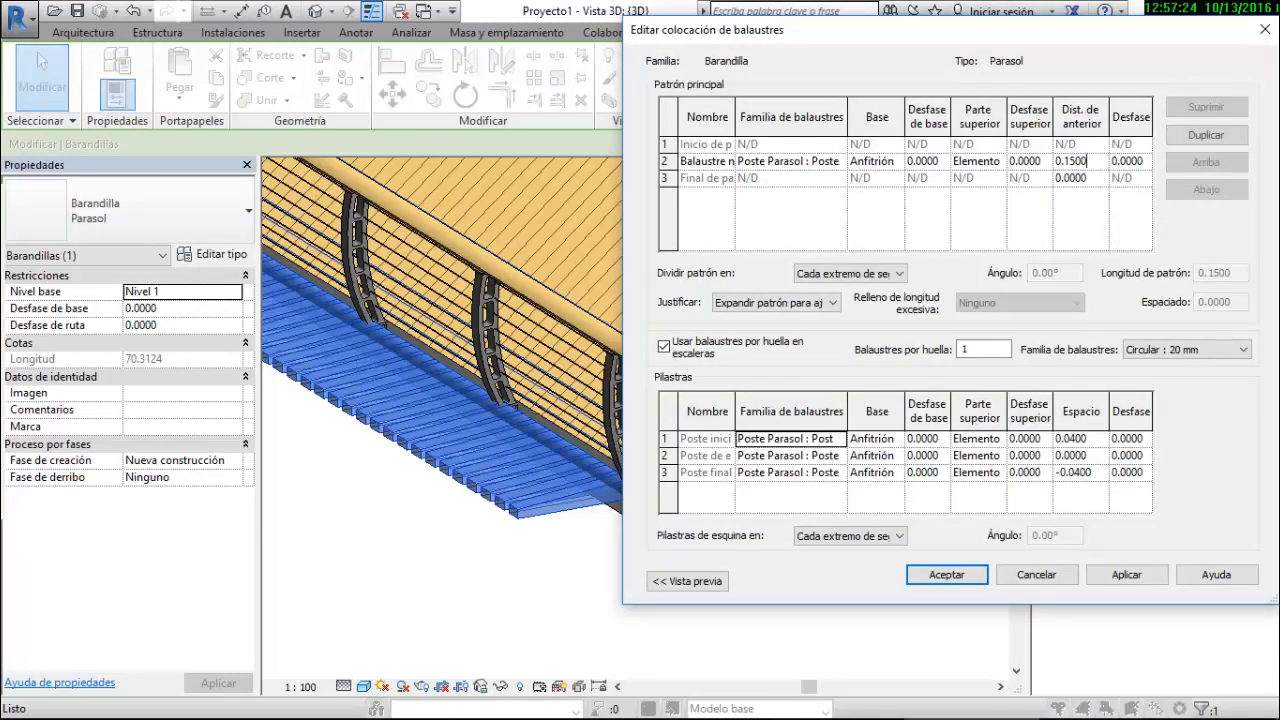
pyautogui.moveTo(1088, 161); pyautogui.dragTo(1054, 161)
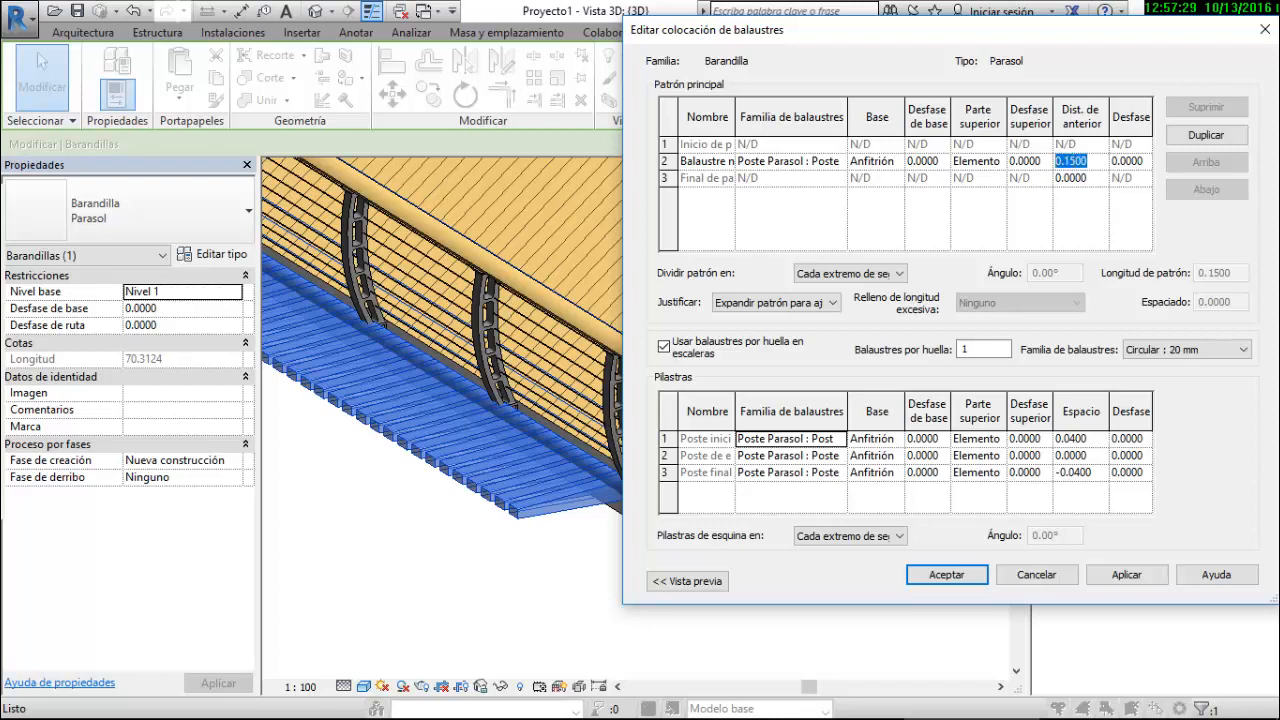
pyautogui.write('2.0')
pyautogui.click(1126, 574)
pyautogui.hotkey('shift', 'Tab')
pyautogui.hotkey('shift', 'Tab')
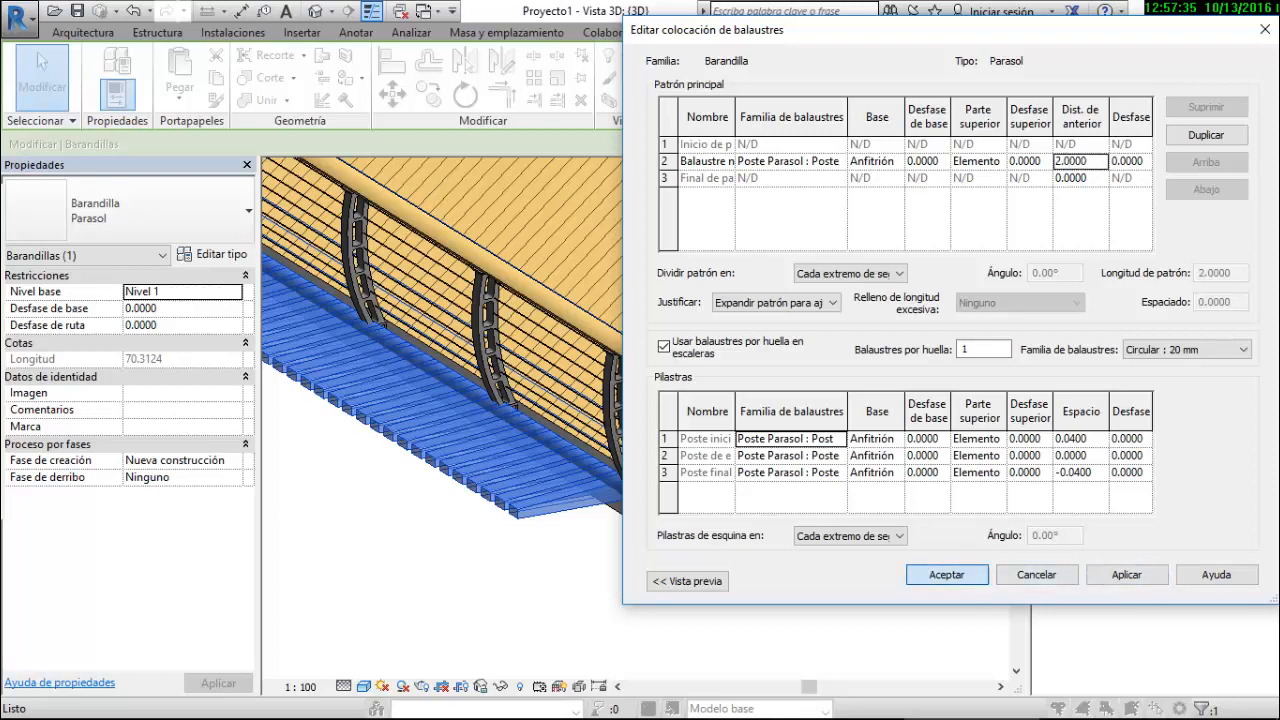
pyautogui.click(946, 574)
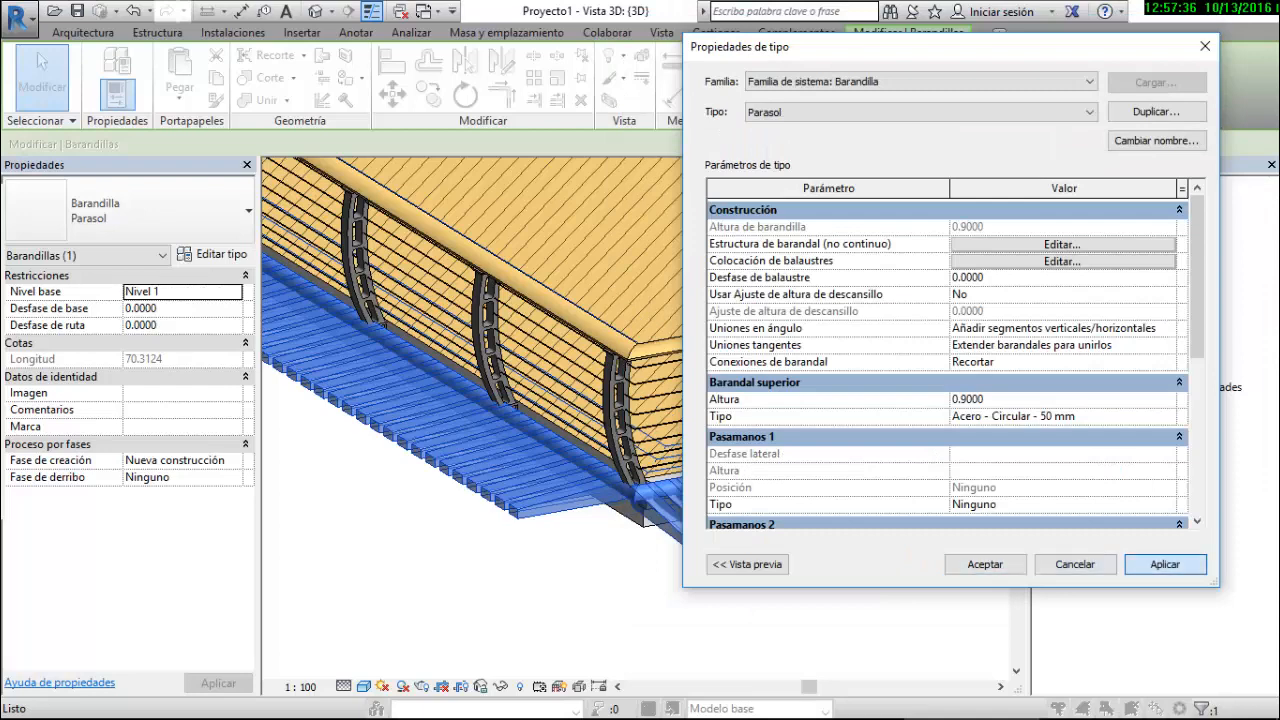
pyautogui.click(1164, 564)
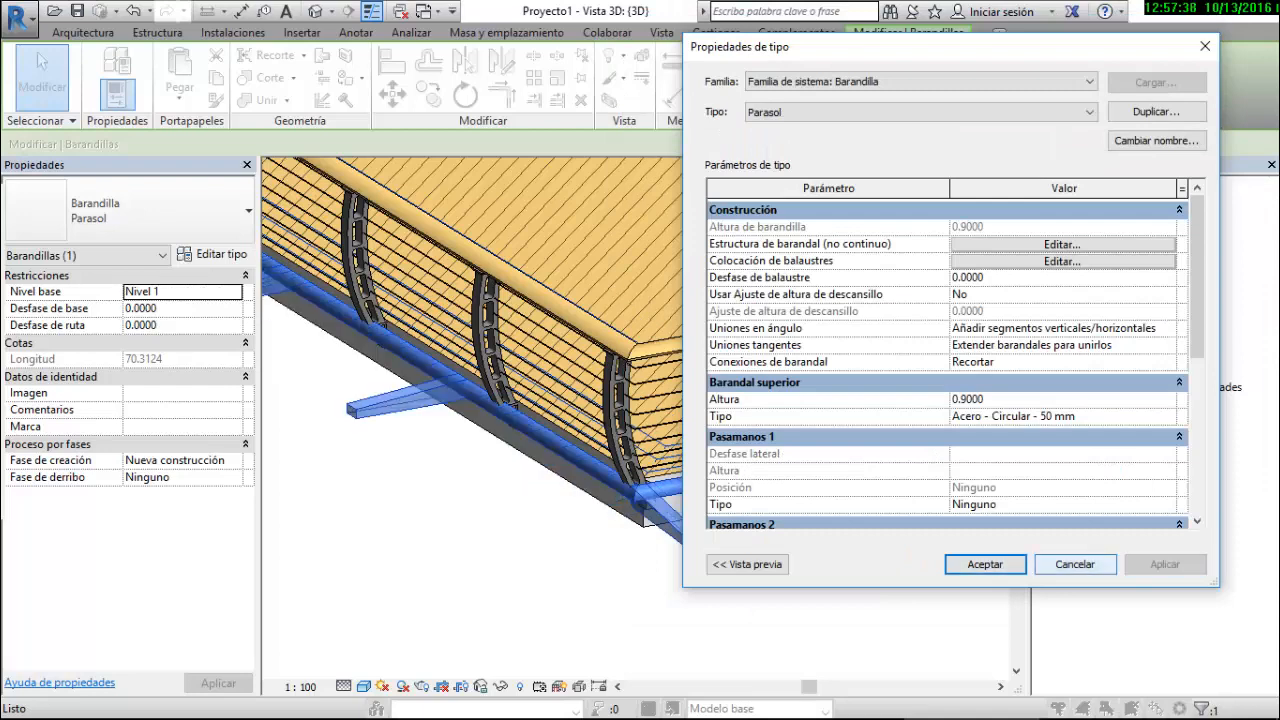
pyautogui.click(985, 564)
pyautogui.scroll(-5, 829, 259)
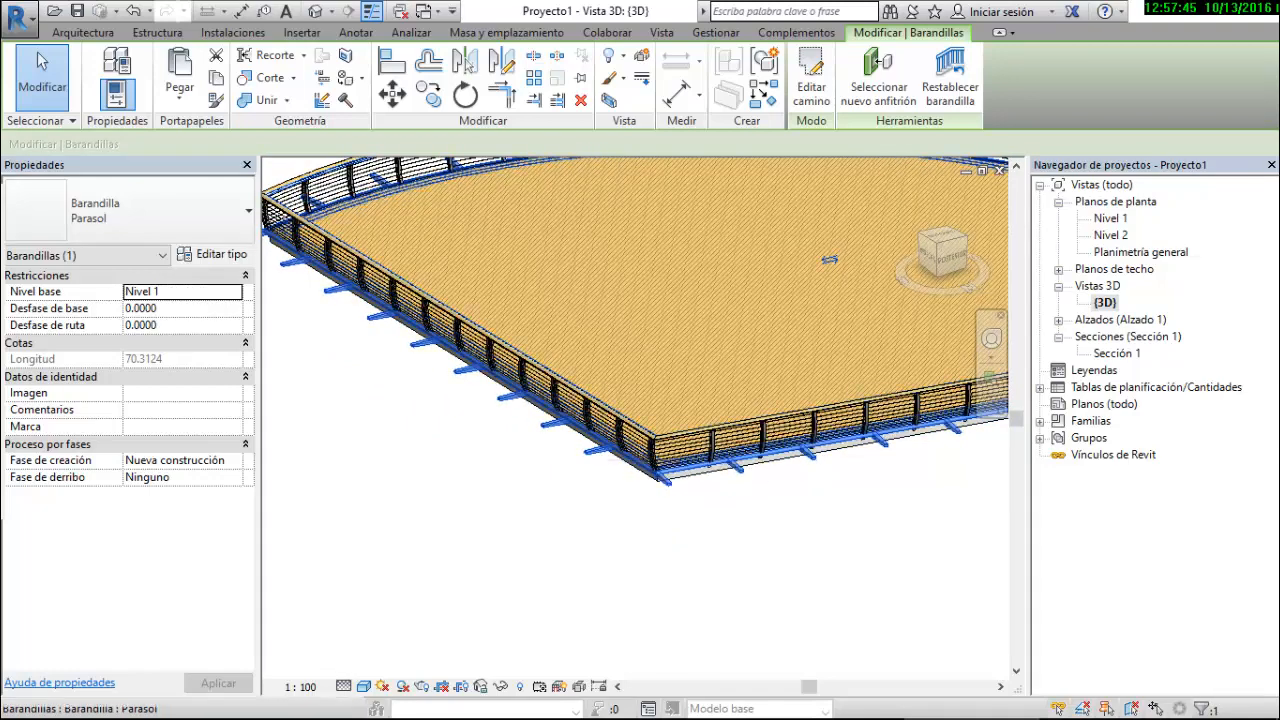
pyautogui.scroll(3, 595, 481)
pyautogui.press('Escape')
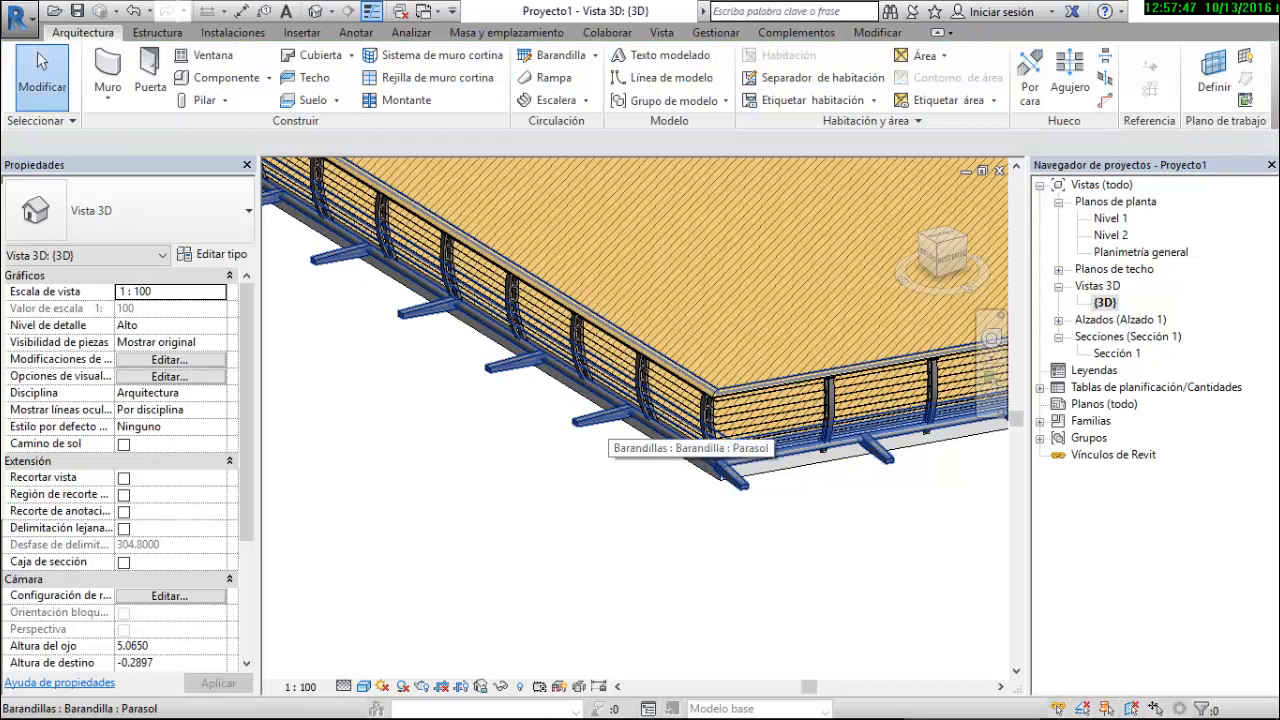
# Open the Parasol railing's type properties and check the corner post options in its baluster placement
pyautogui.click(690, 452)
pyautogui.click(212, 254)
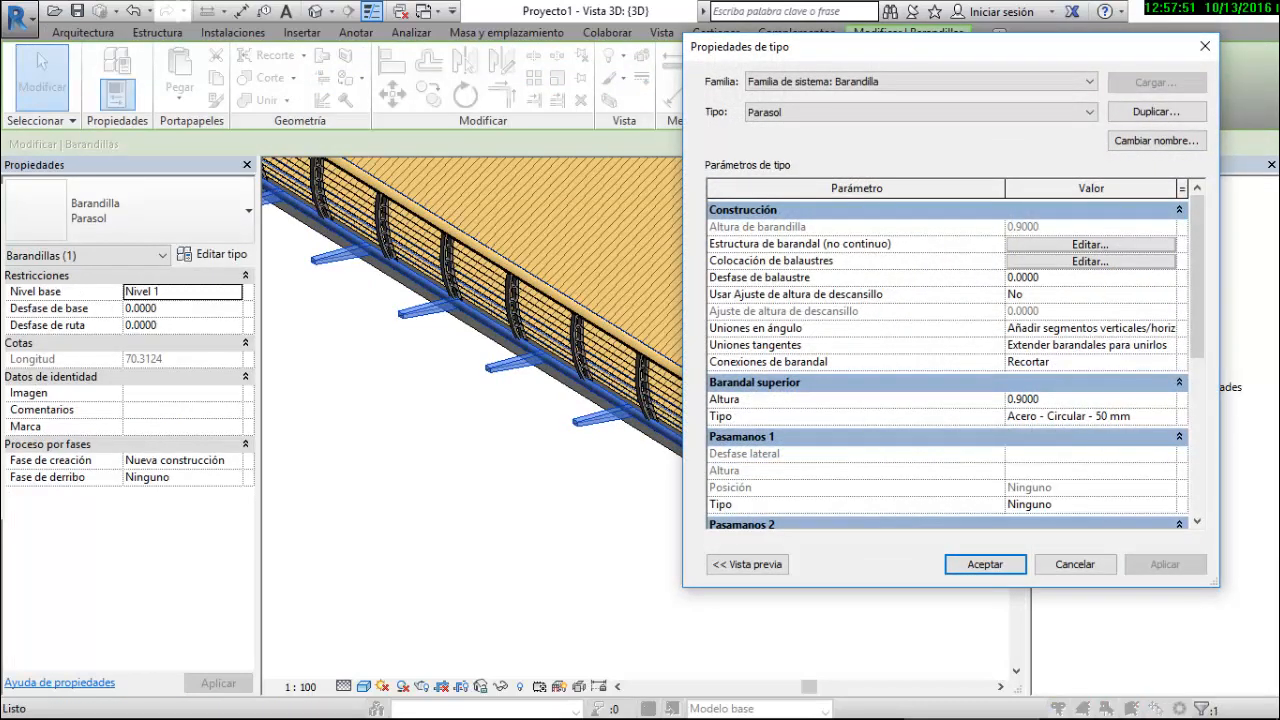
pyautogui.click(1090, 261)
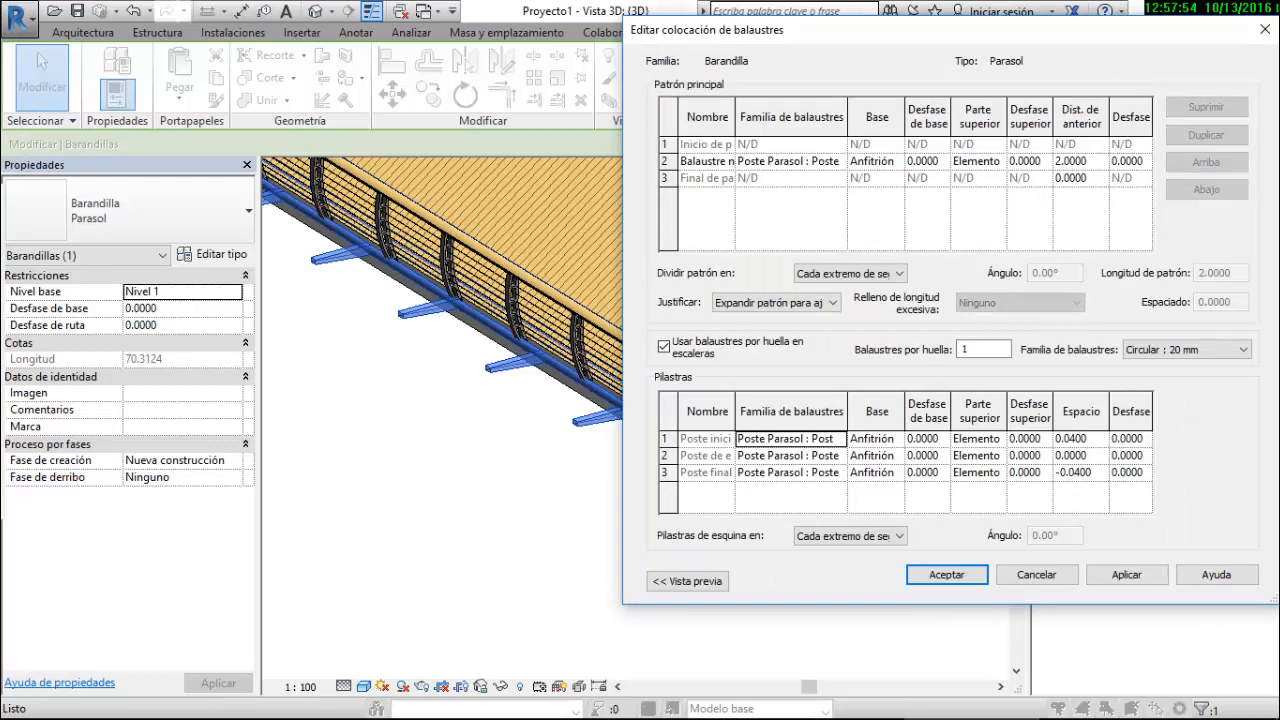
pyautogui.click(850, 536)
pyautogui.click(850, 536)
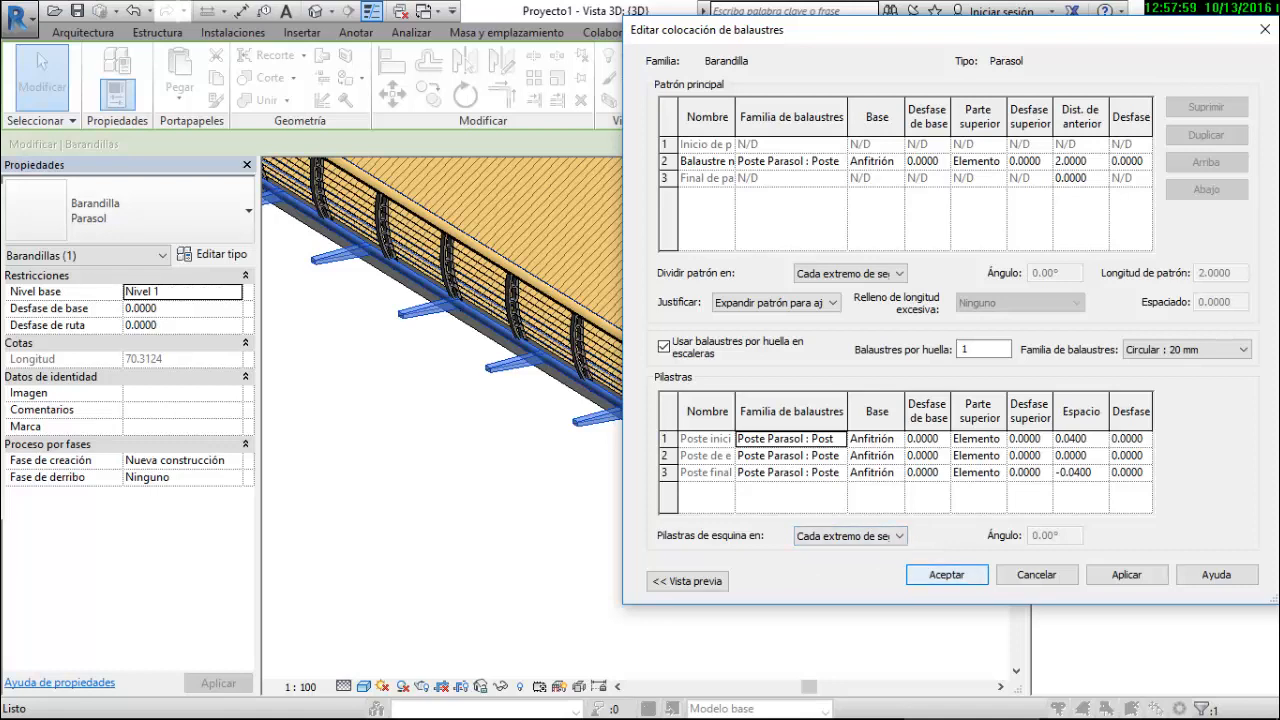
pyautogui.click(946, 575)
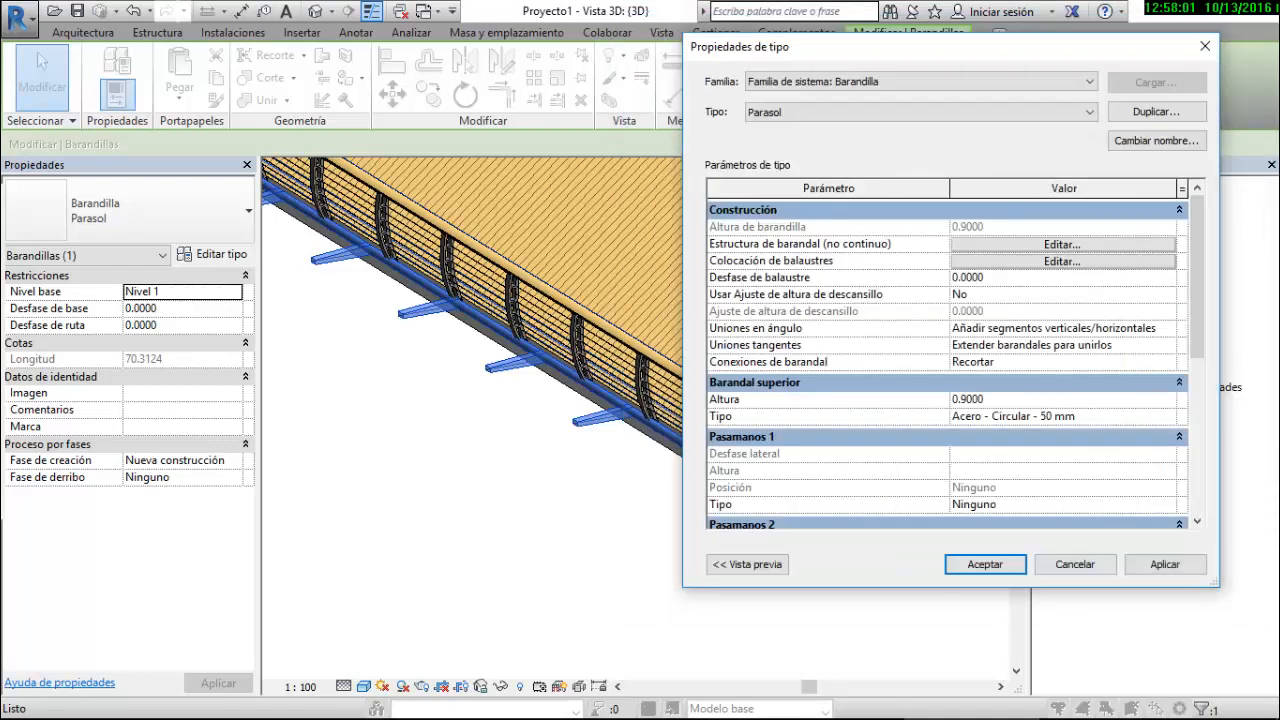
# In the Parasol type's rail structure, set the offsets of rails 1, 2 and 3 to -0.15, -0.30 and -0.45
pyautogui.click(1063, 245)
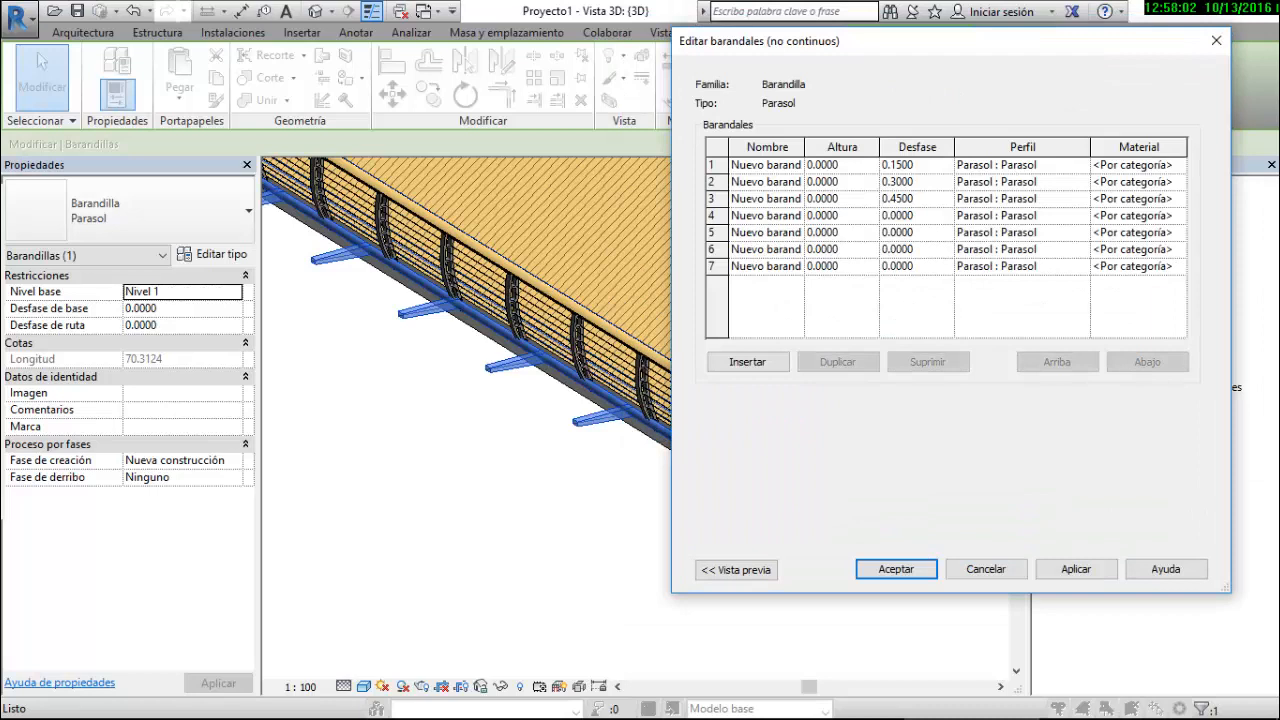
pyautogui.click(916, 165)
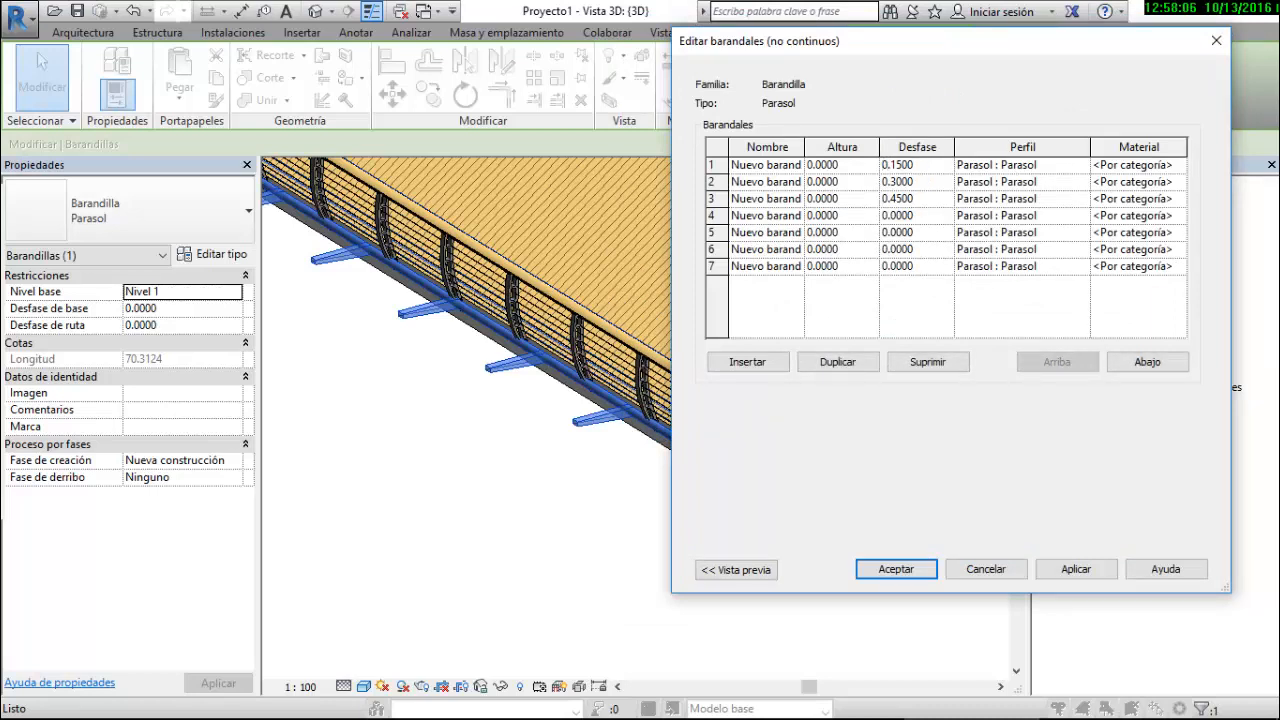
pyautogui.press('Home')
pyautogui.write('-')
pyautogui.click(883, 182)
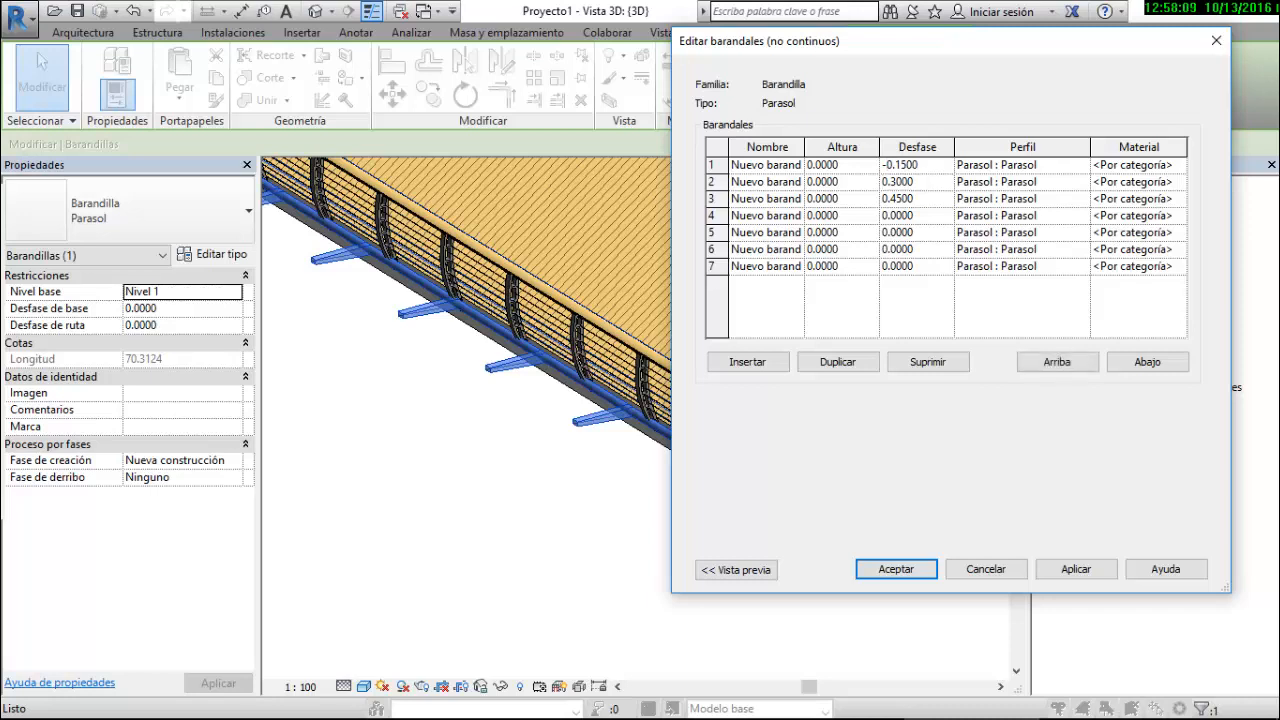
pyautogui.write('-')
pyautogui.click(884, 198)
pyautogui.click(884, 198)
pyautogui.write('-')
# Set the offset of rail 4 to -0.60 and of rail 5 to -0.75
pyautogui.click(884, 215)
pyautogui.click(883, 215)
pyautogui.moveTo(914, 215); pyautogui.dragTo(881, 215)
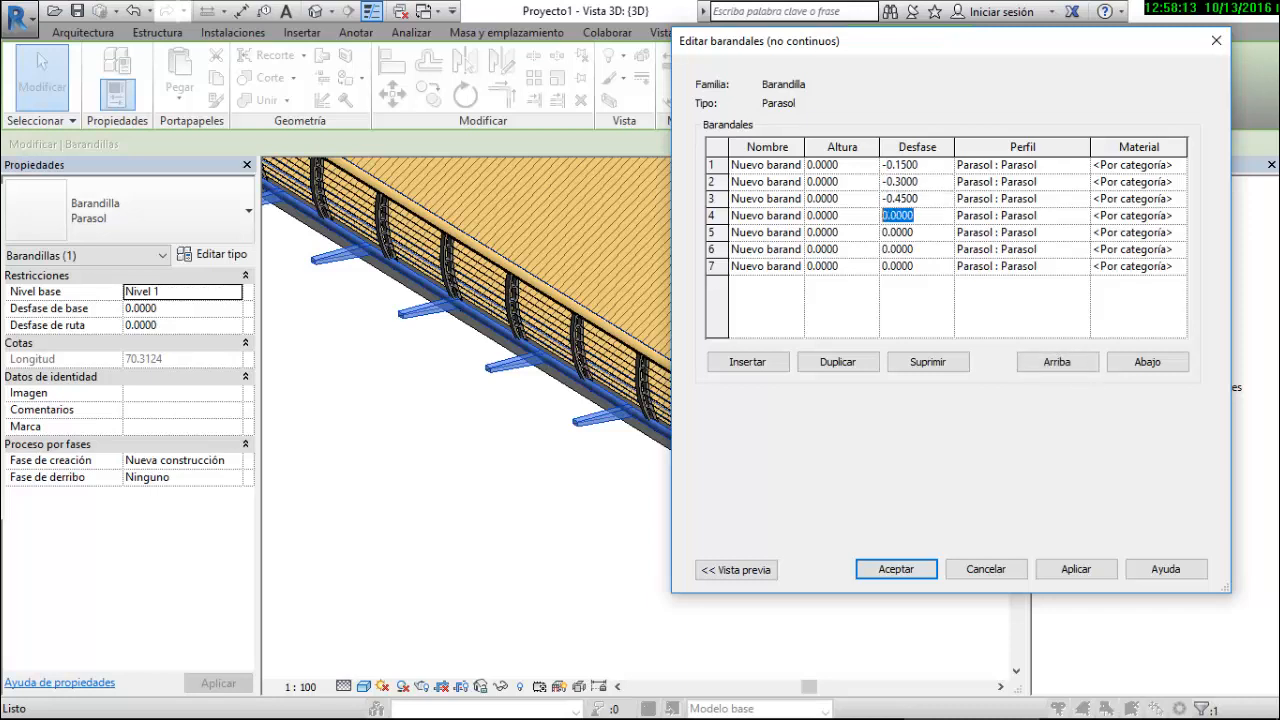
pyautogui.write('-0.60')
pyautogui.click(914, 232)
pyautogui.moveTo(914, 232); pyautogui.dragTo(881, 232)
pyautogui.write('-0.75')
pyautogui.press('Return')
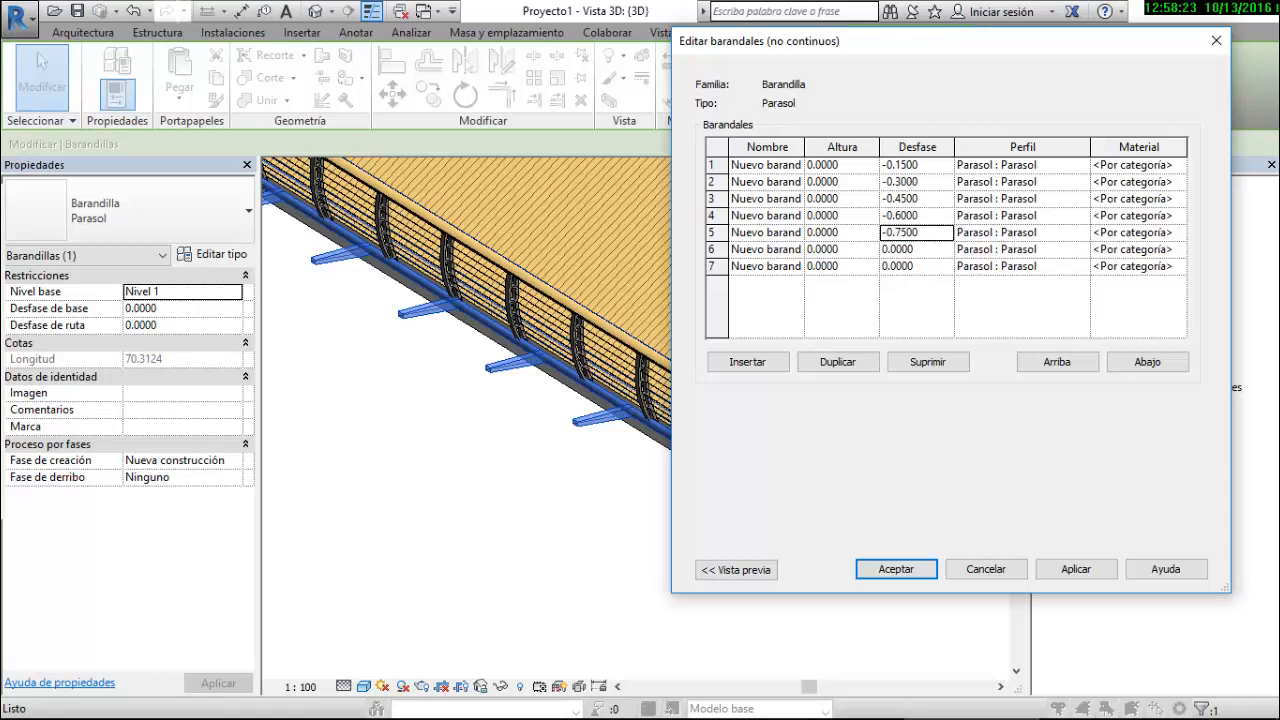
# Delete rails 6 and 7 from the rail structure, then apply and accept the structure and the type properties
pyautogui.click(766, 249)
pyautogui.click(927, 362)
pyautogui.click(927, 362)
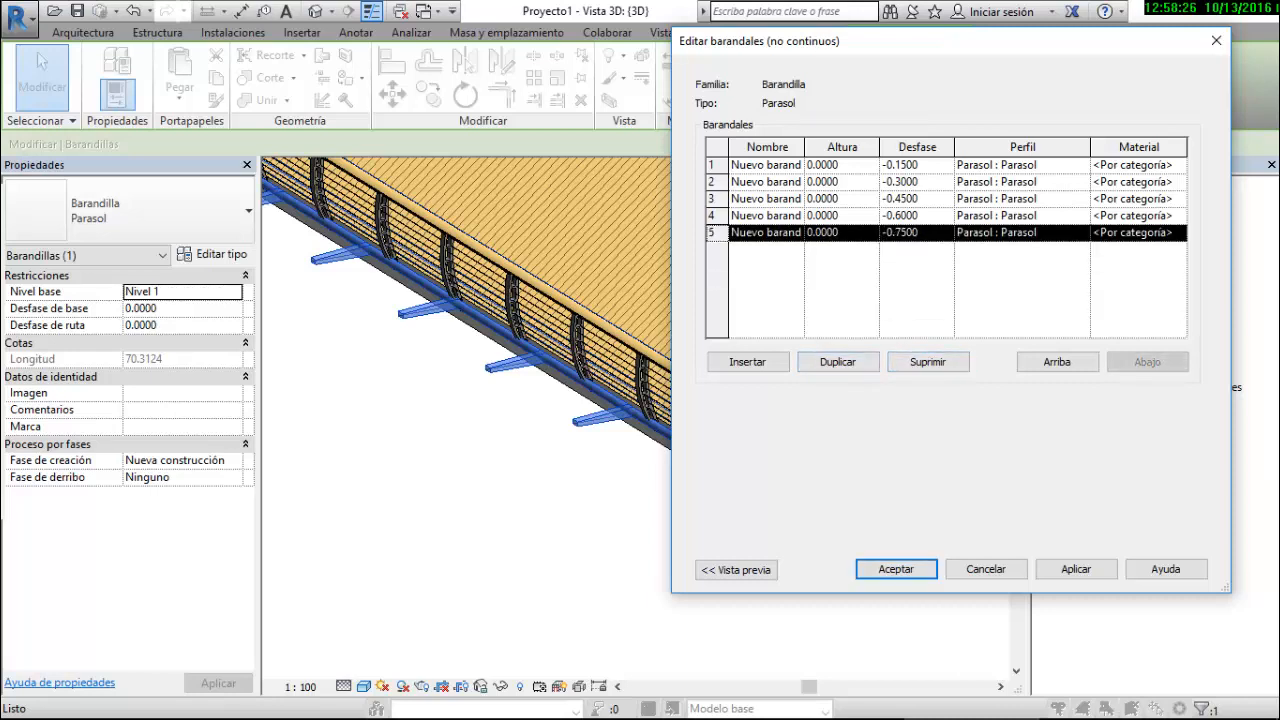
pyautogui.click(1076, 569)
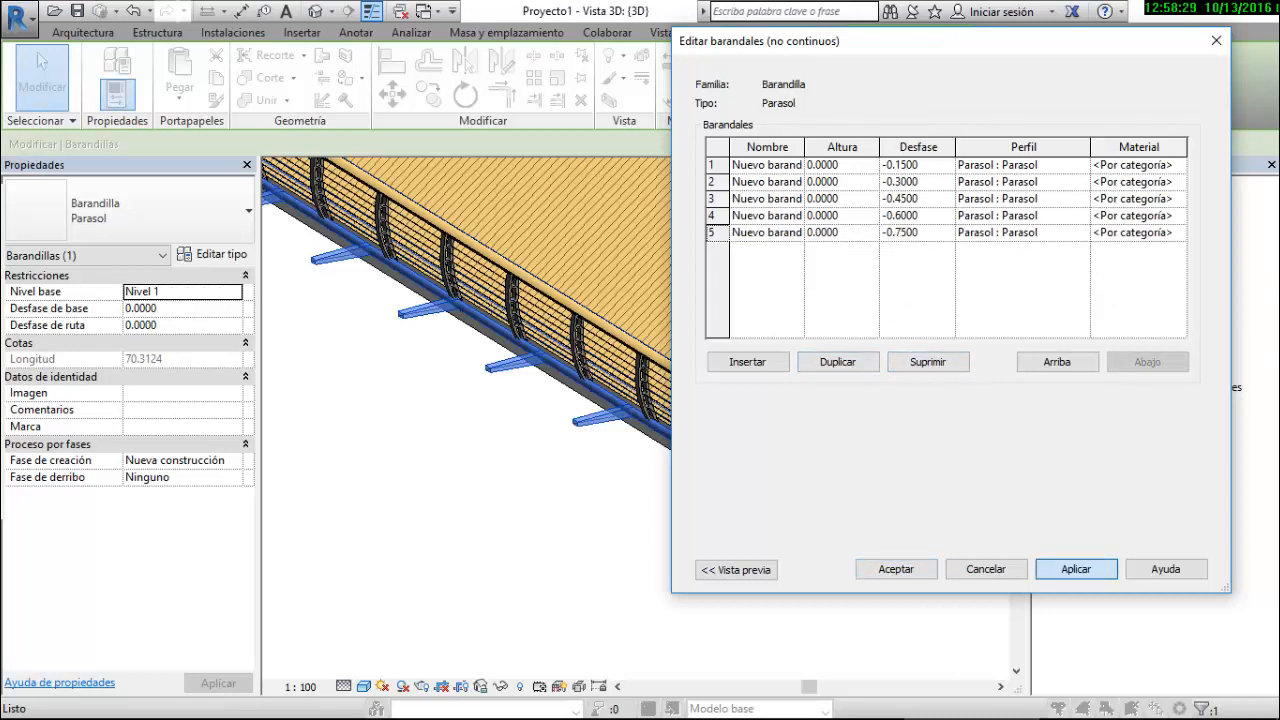
pyautogui.click(896, 569)
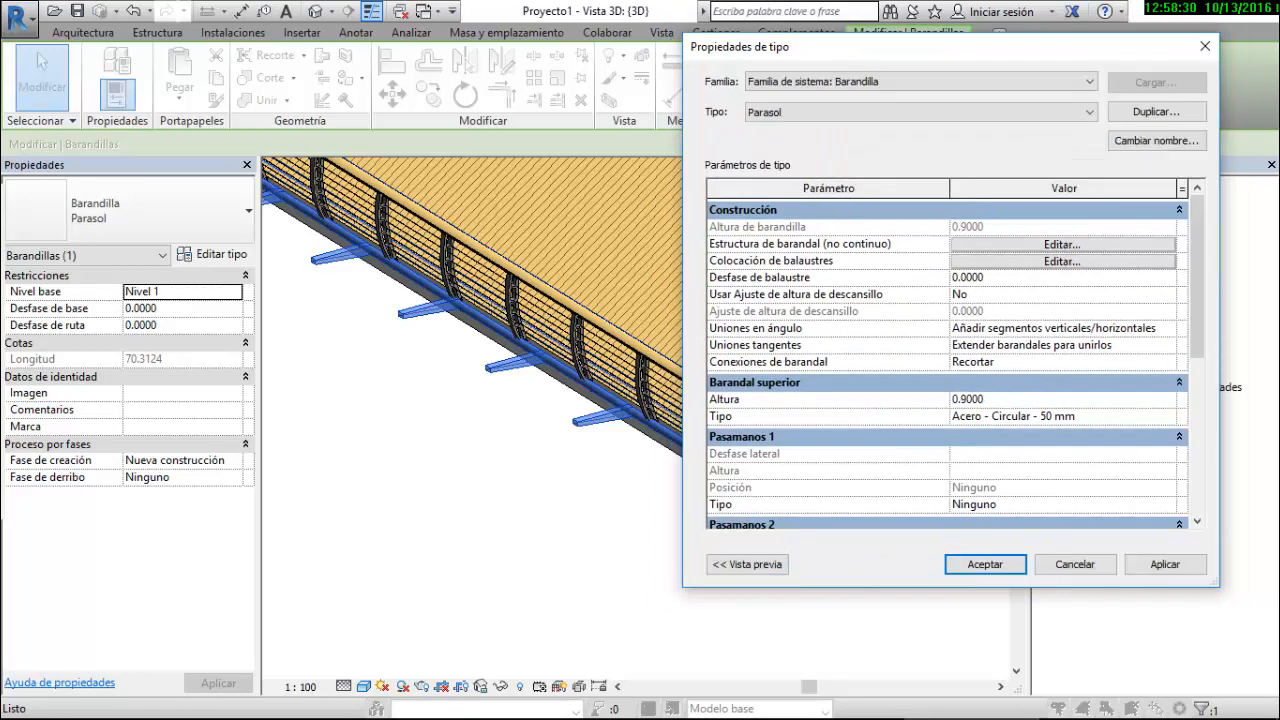
pyautogui.click(1165, 564)
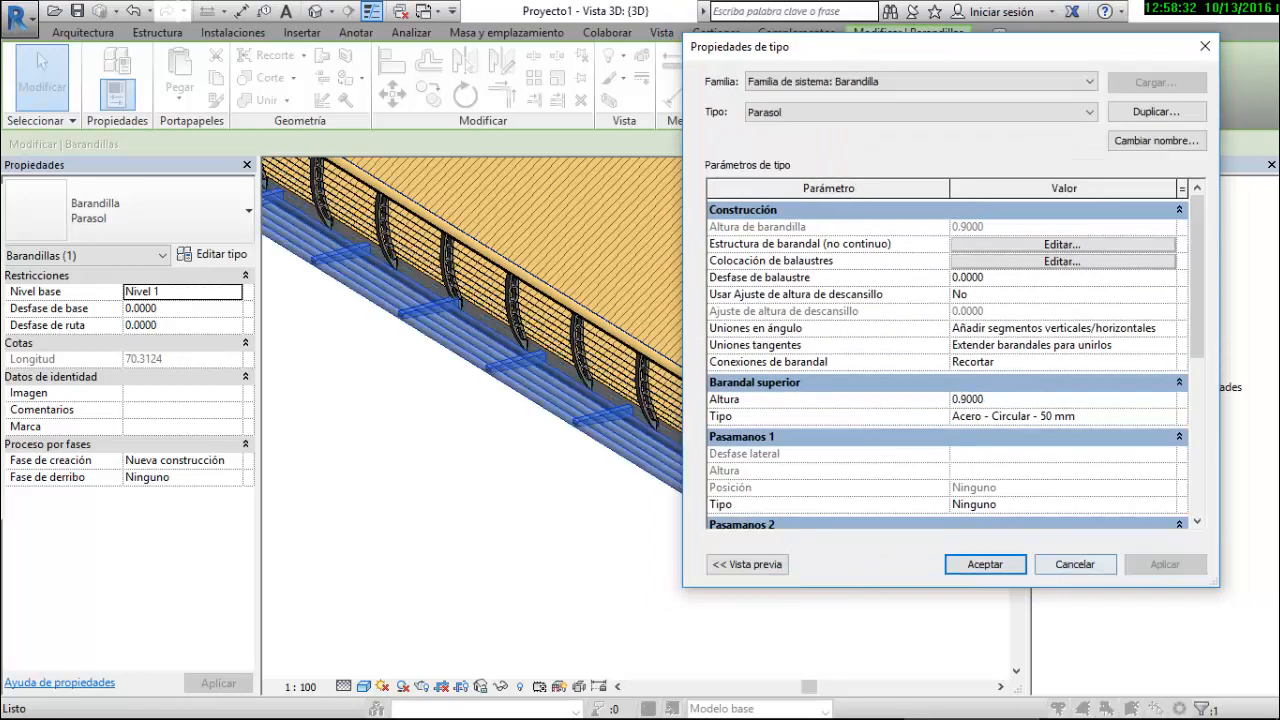
pyautogui.click(985, 564)
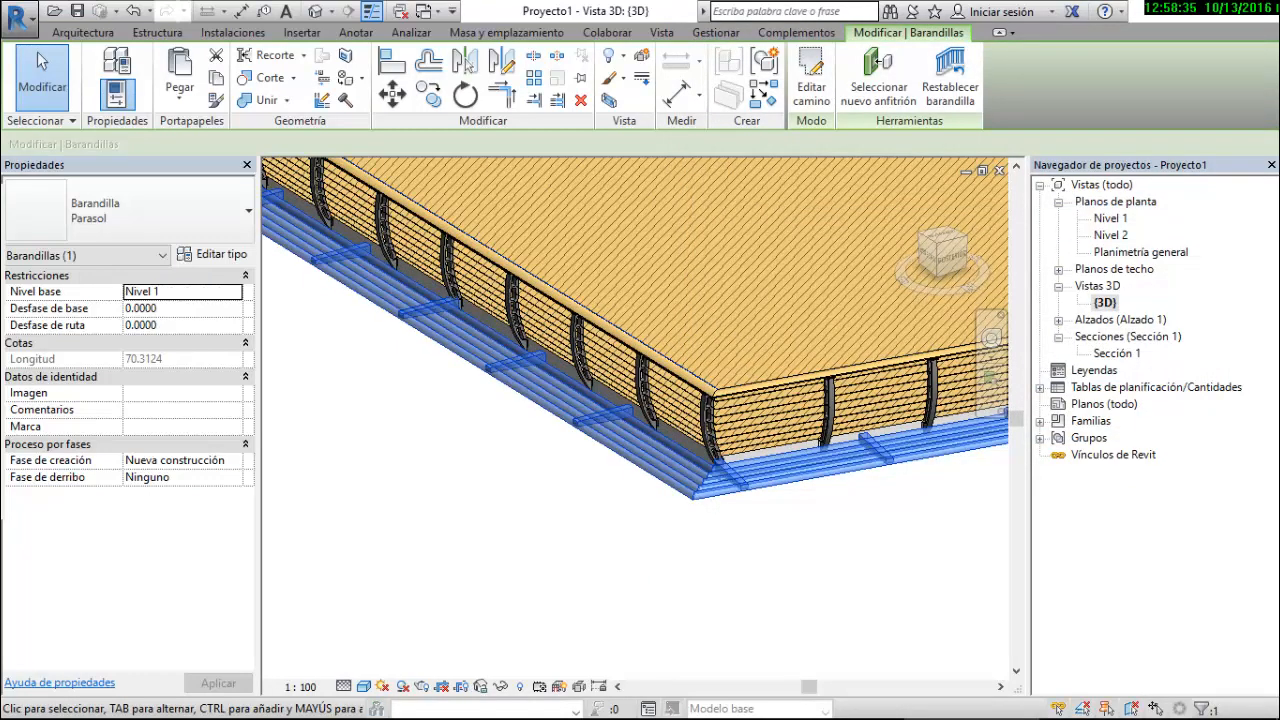
# Deselect the Parasol railing and examine its rails and posts along the floor edge and at the corner
pyautogui.scroll(2, 664, 498)
pyautogui.scroll(2, 715, 505)
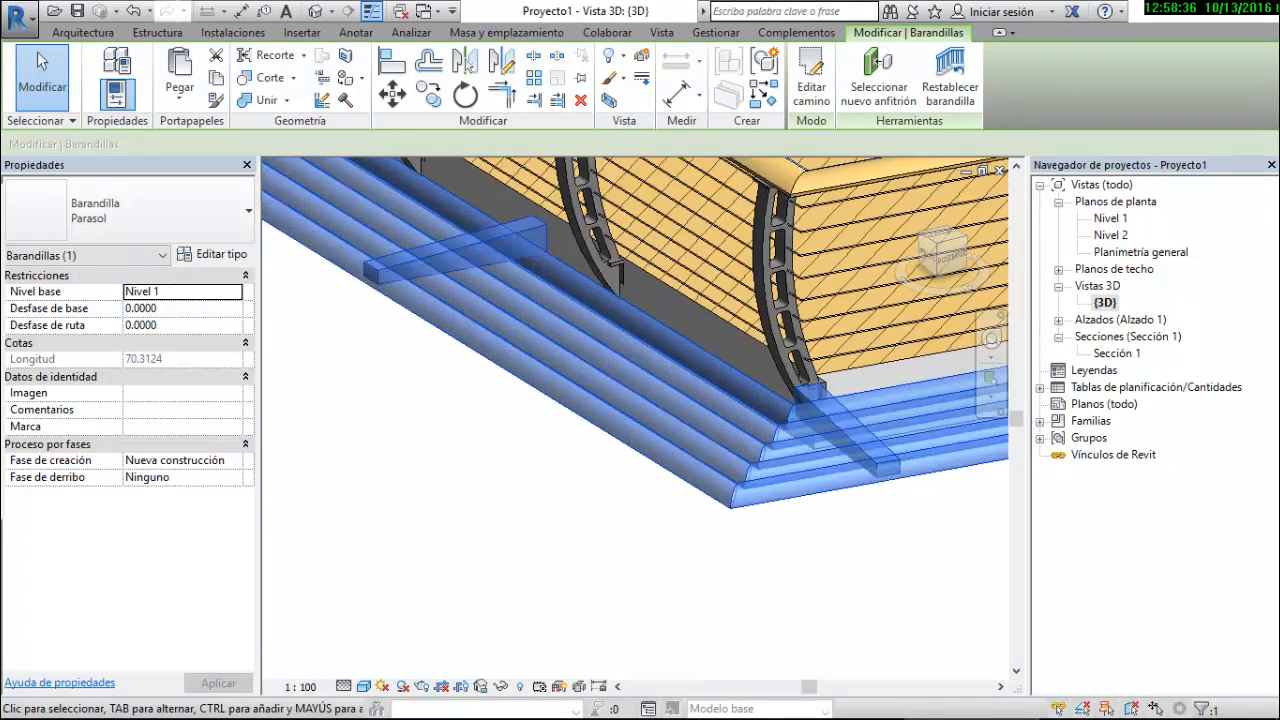
pyautogui.press('Escape')
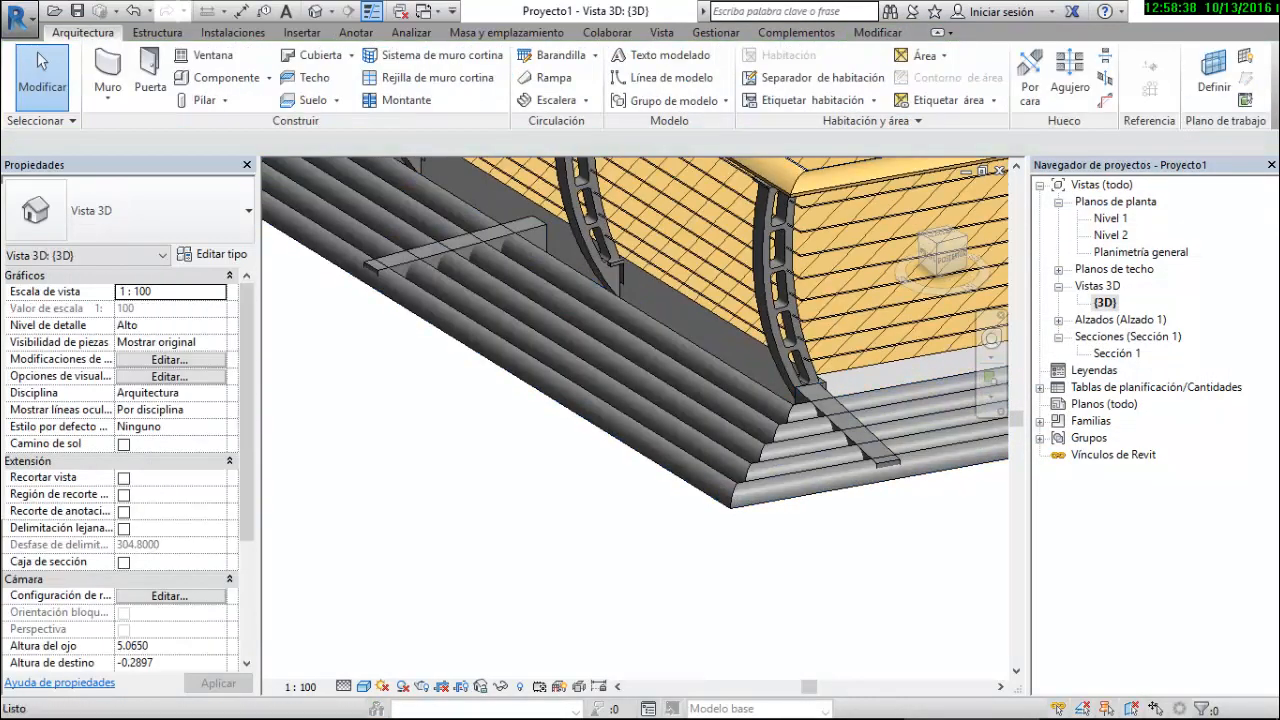
pyautogui.scroll(-3, 639, 478)
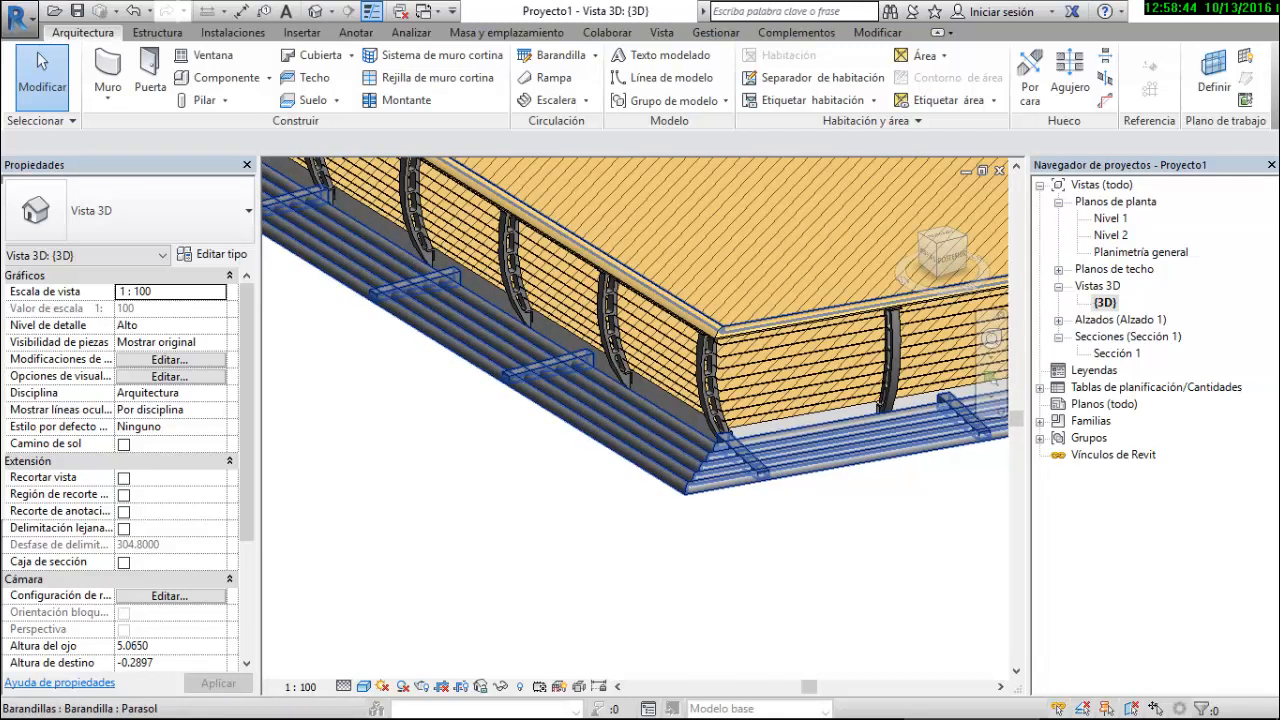
pyautogui.scroll(-5, 919, 563)
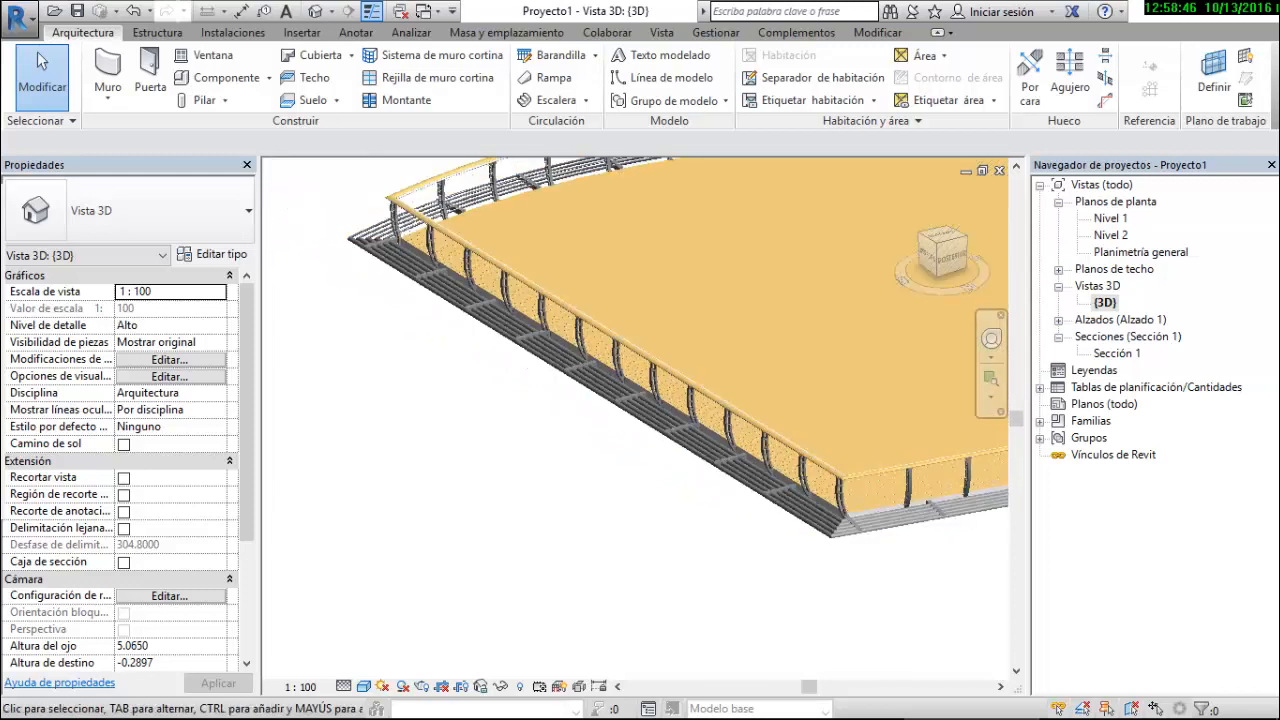
pyautogui.scroll(3, 350, 240)
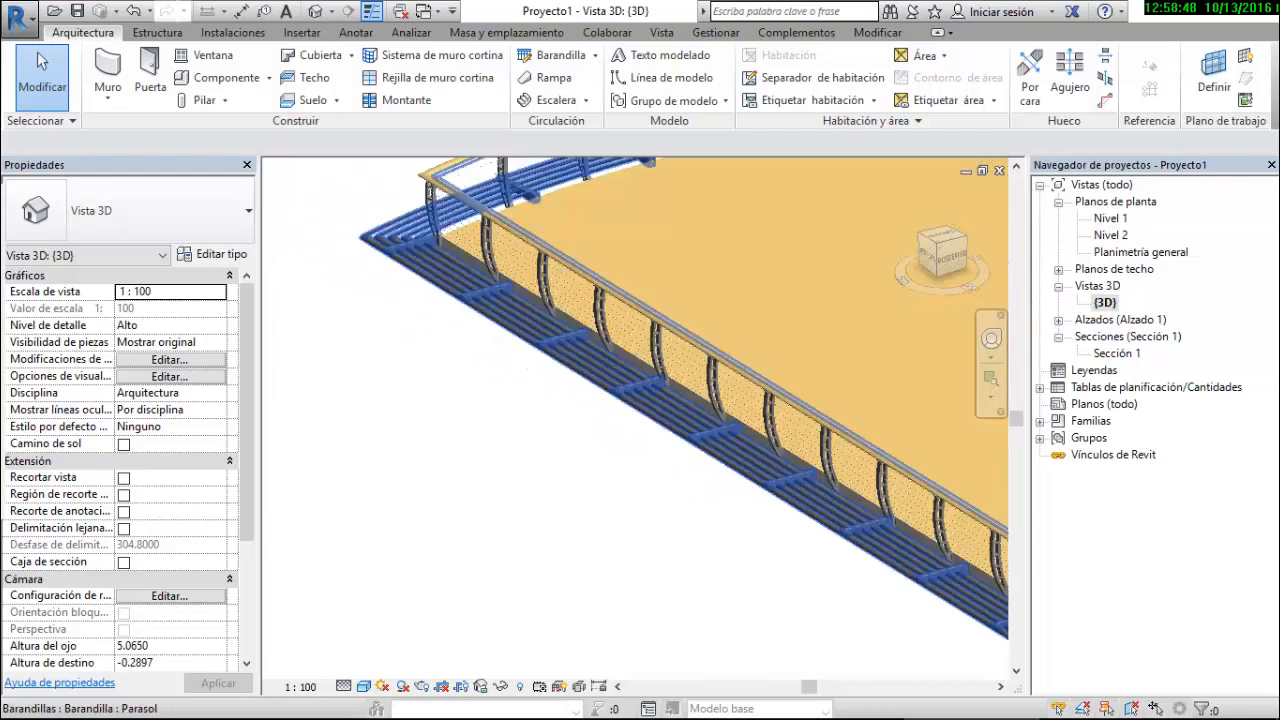
pyautogui.scroll(-3, 905, 280)
pyautogui.scroll(2, 905, 280)
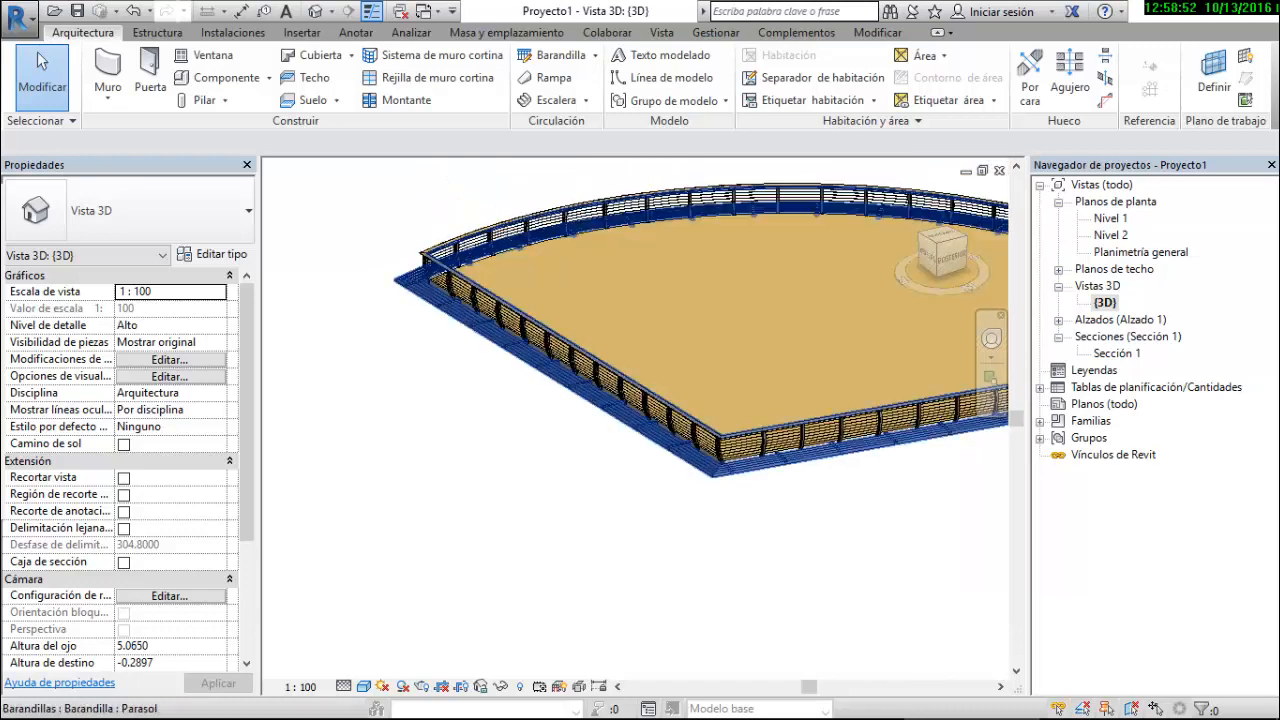
pyautogui.scroll(3, 700, 400)
pyautogui.scroll(3, 738, 397)
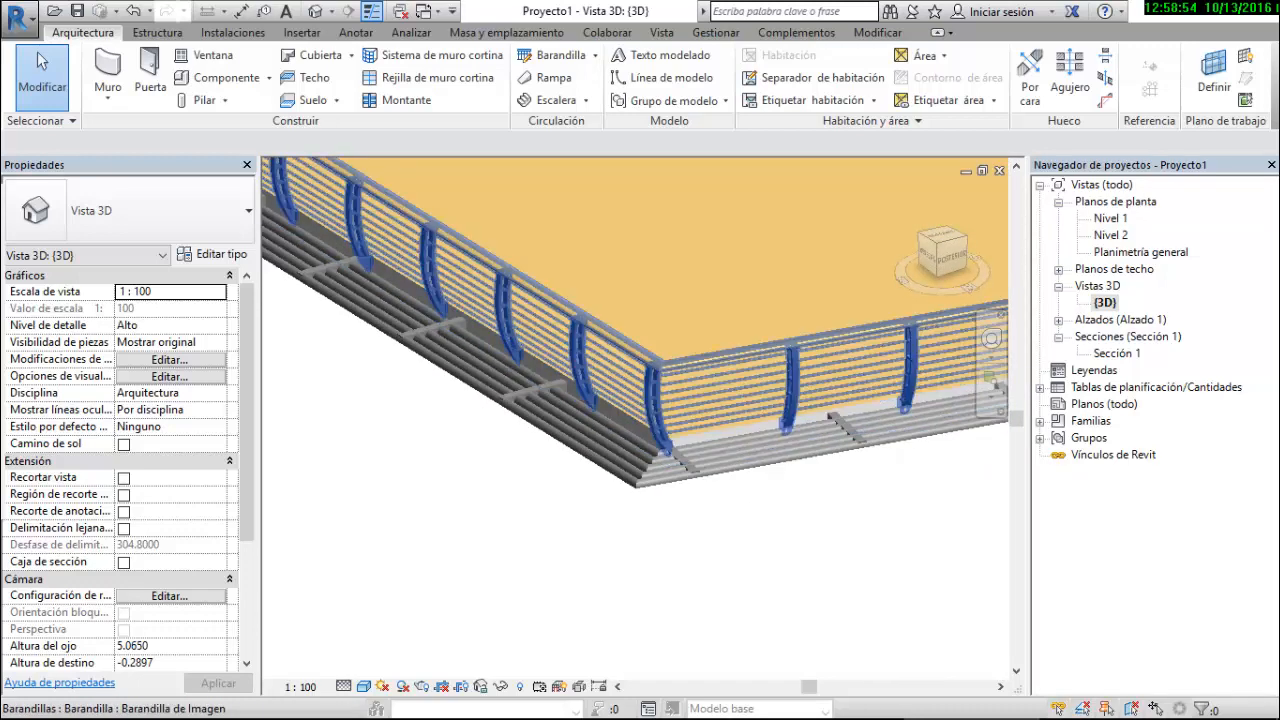
# Open the baluster placement settings of the Parasol railing's type
pyautogui.click(738, 432)
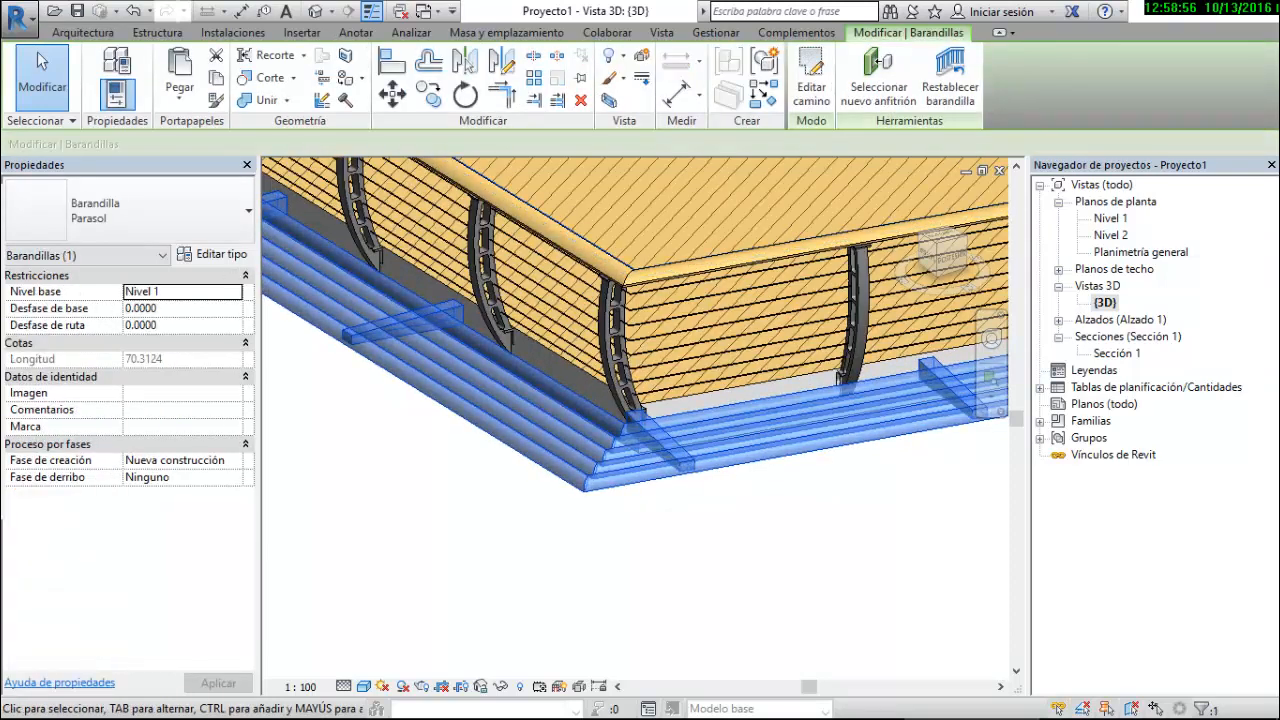
pyautogui.click(213, 254)
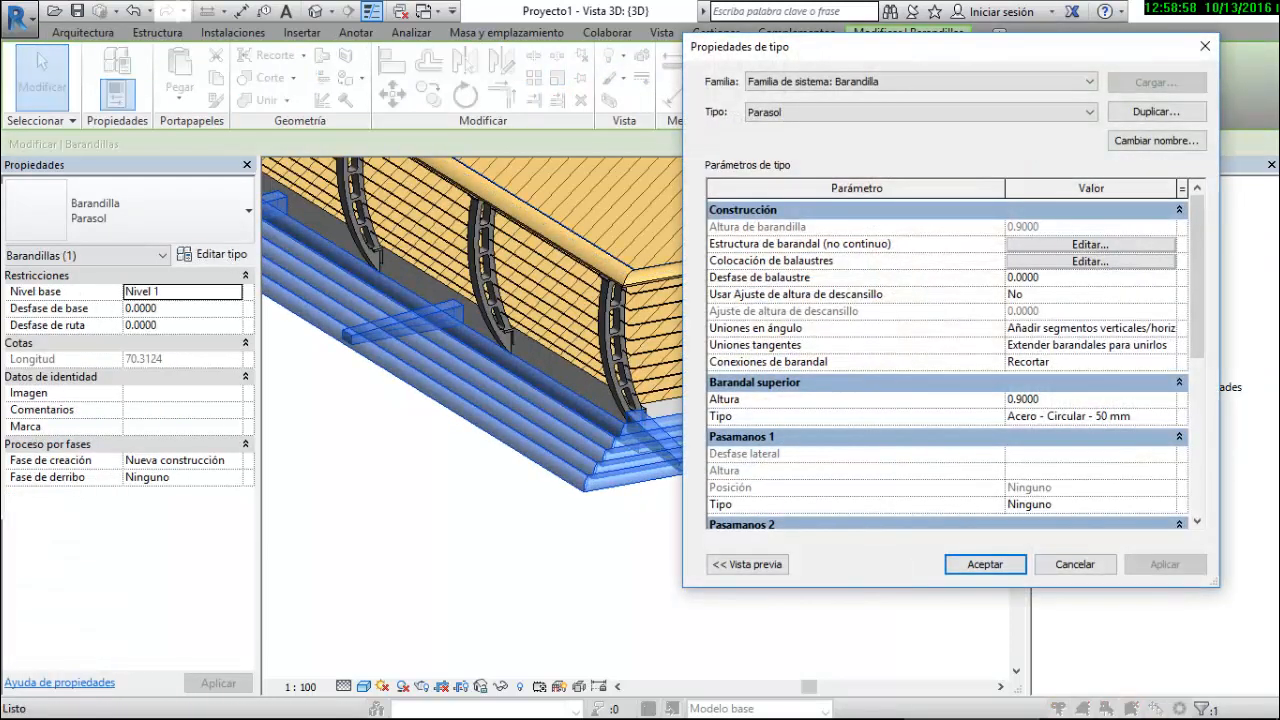
pyautogui.click(1090, 261)
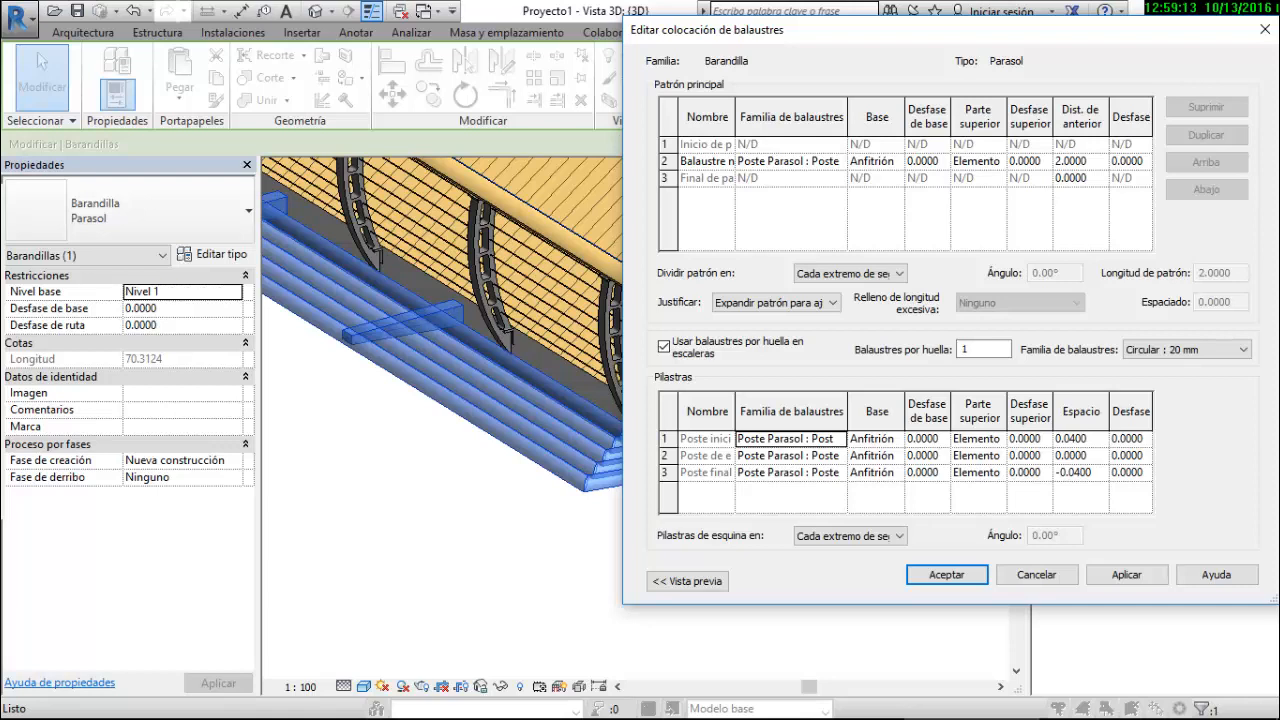
pyautogui.click(849, 536)
pyautogui.click(840, 566)
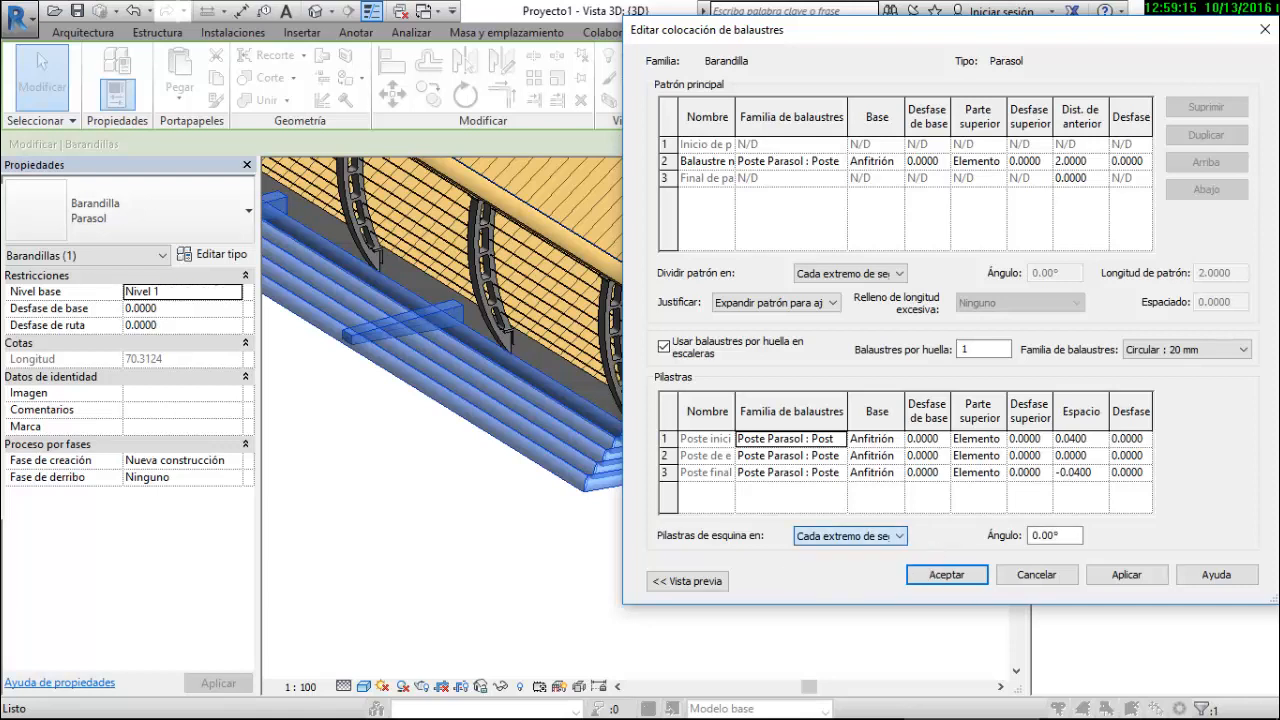
pyautogui.click(849, 536)
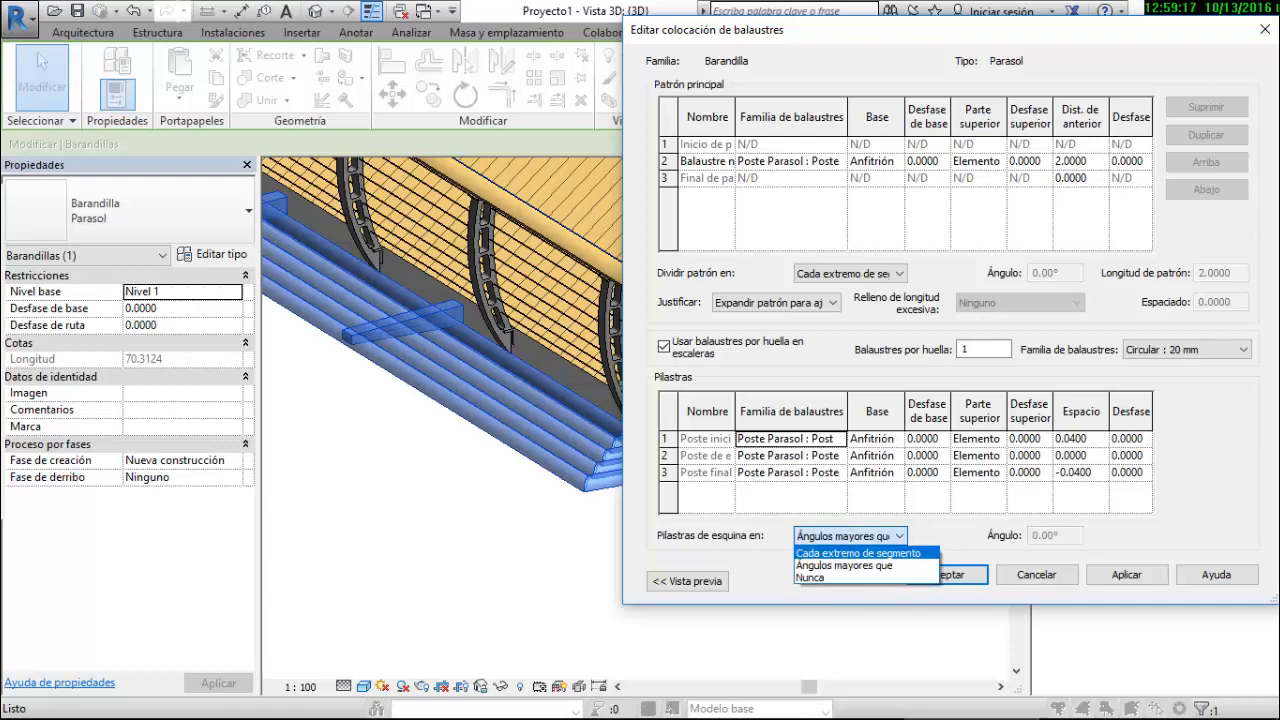
pyautogui.click(840, 549)
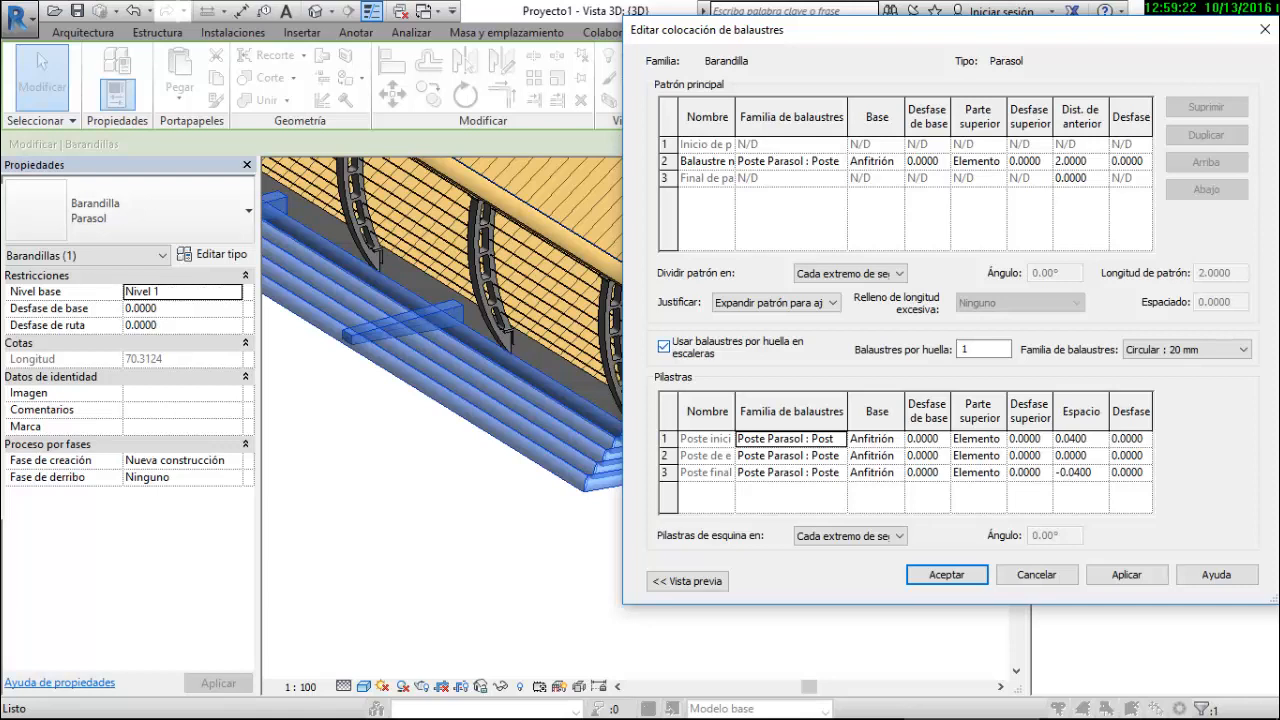
# Turn off the use of balusters per tread on stairs, accept the baluster placement and type properties, and deselect the railing
pyautogui.click(663, 346)
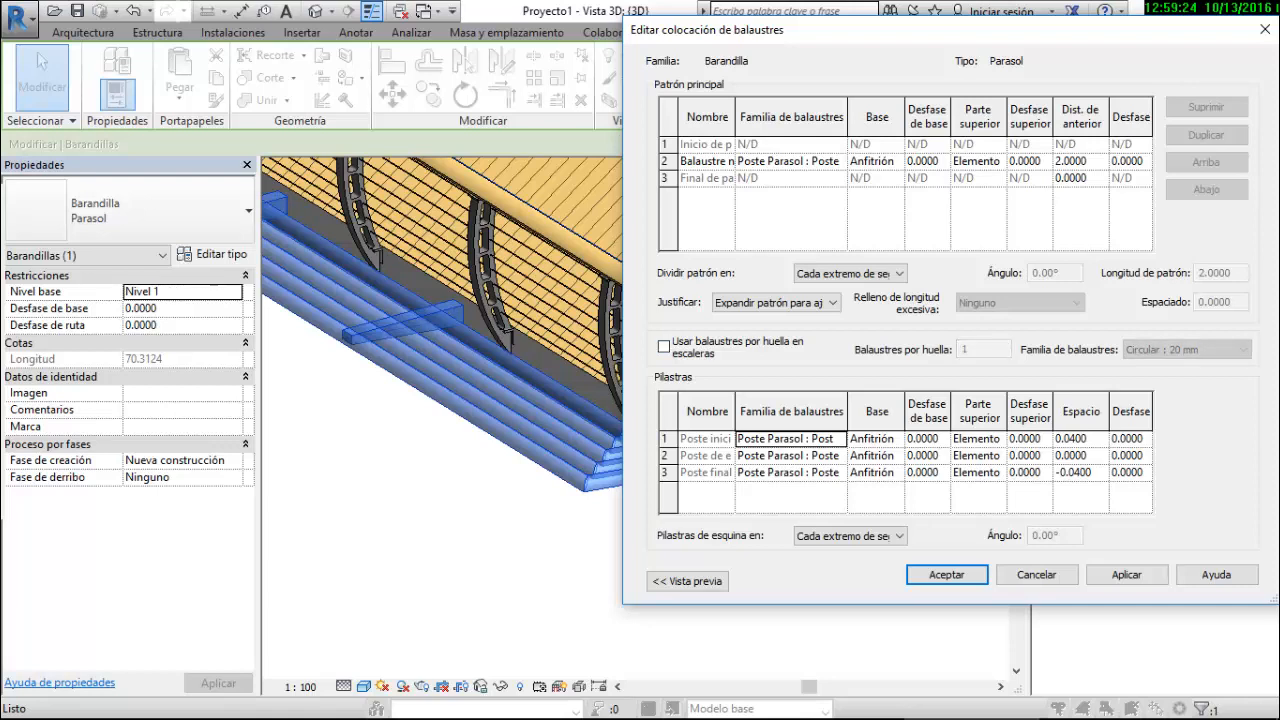
pyautogui.click(946, 574)
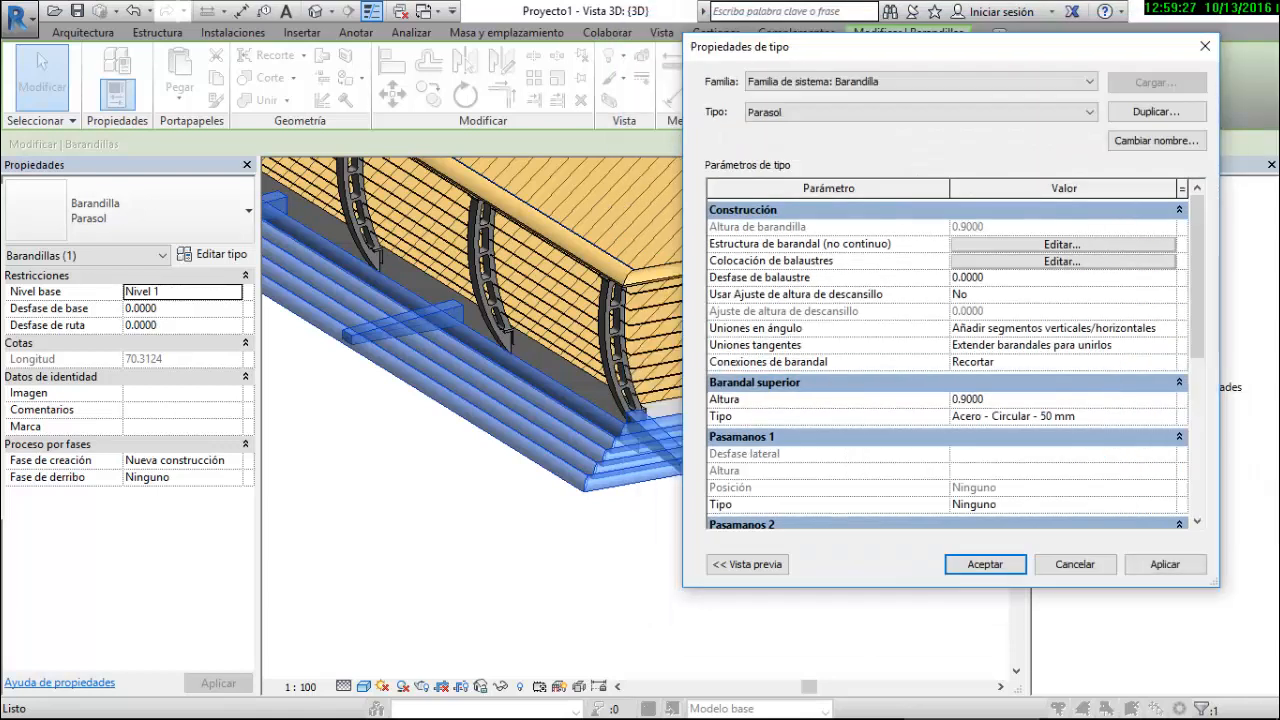
pyautogui.click(985, 564)
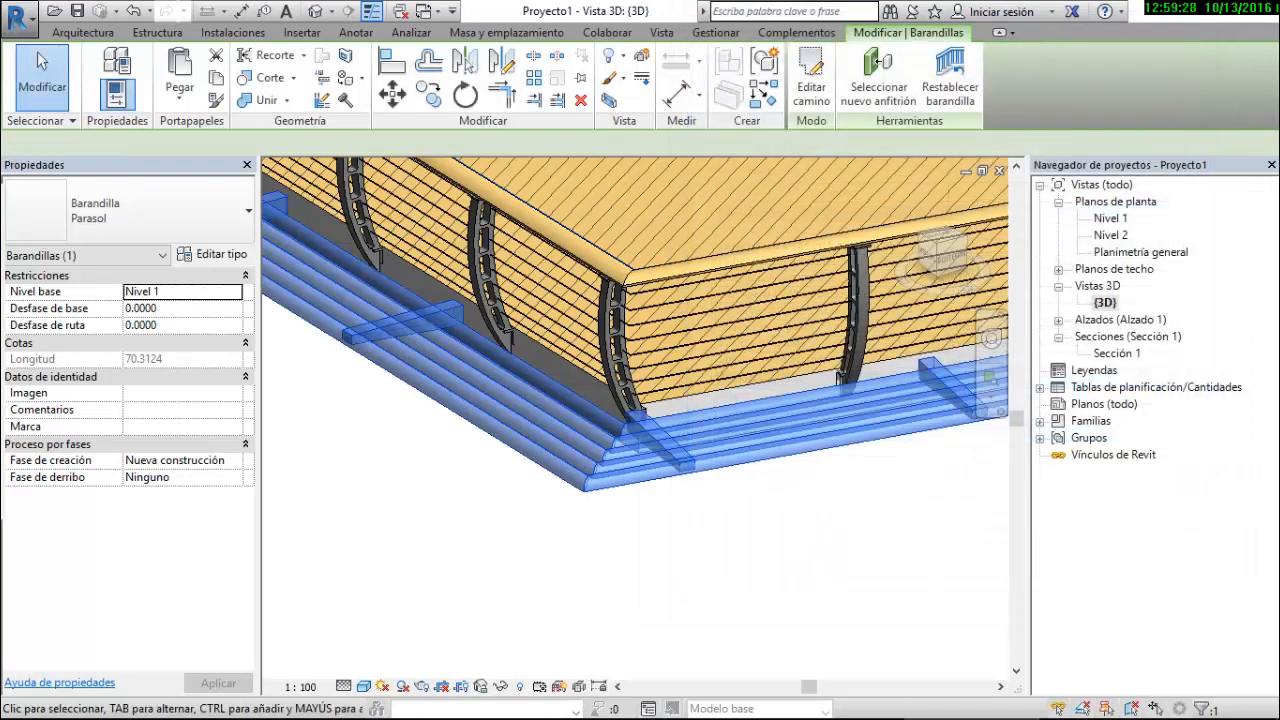
pyautogui.press('Escape')
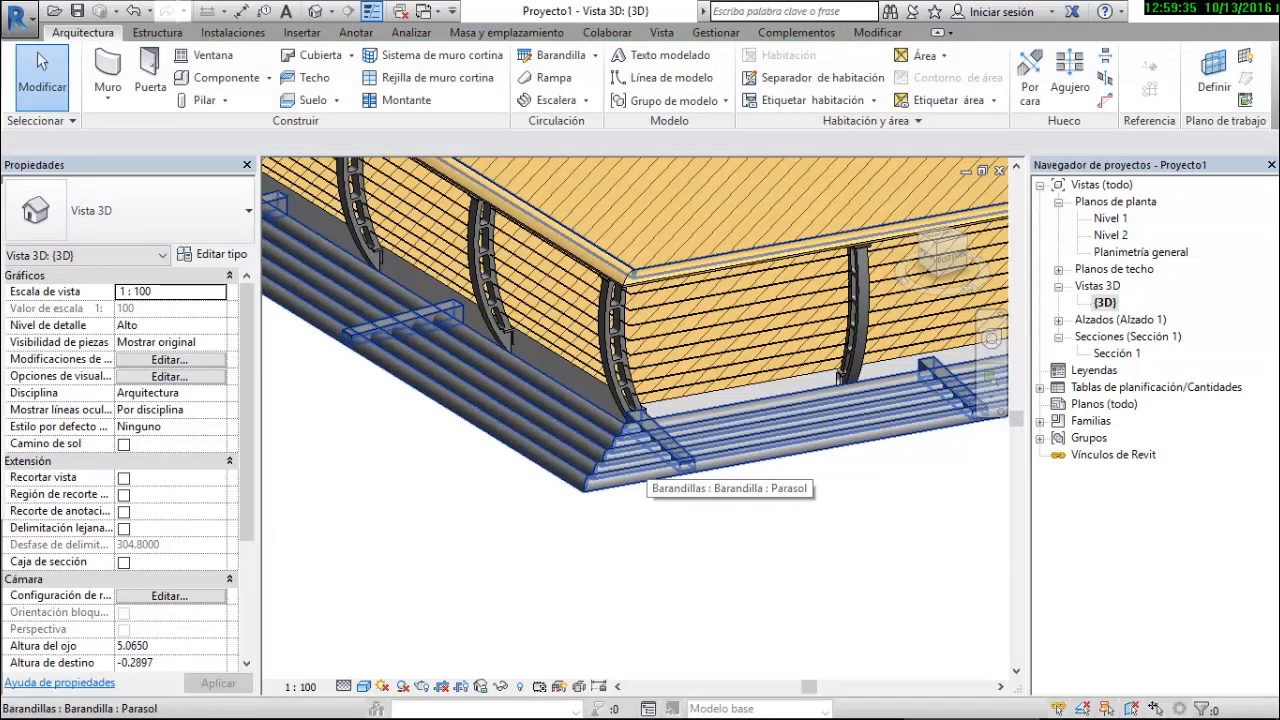
# Examine the Parasol railing together with the curved-post railing along the floor edge, from above and from a low side angle
pyautogui.click(645, 462)
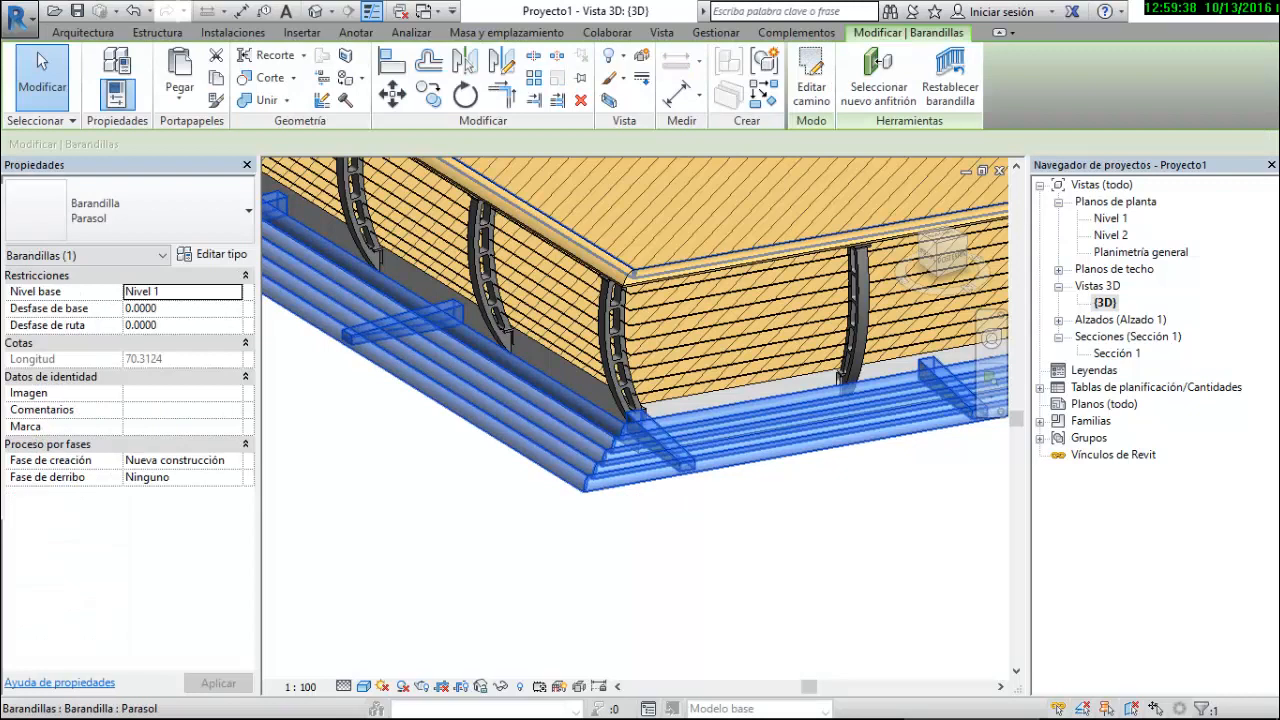
pyautogui.scroll(-3, 675, 462)
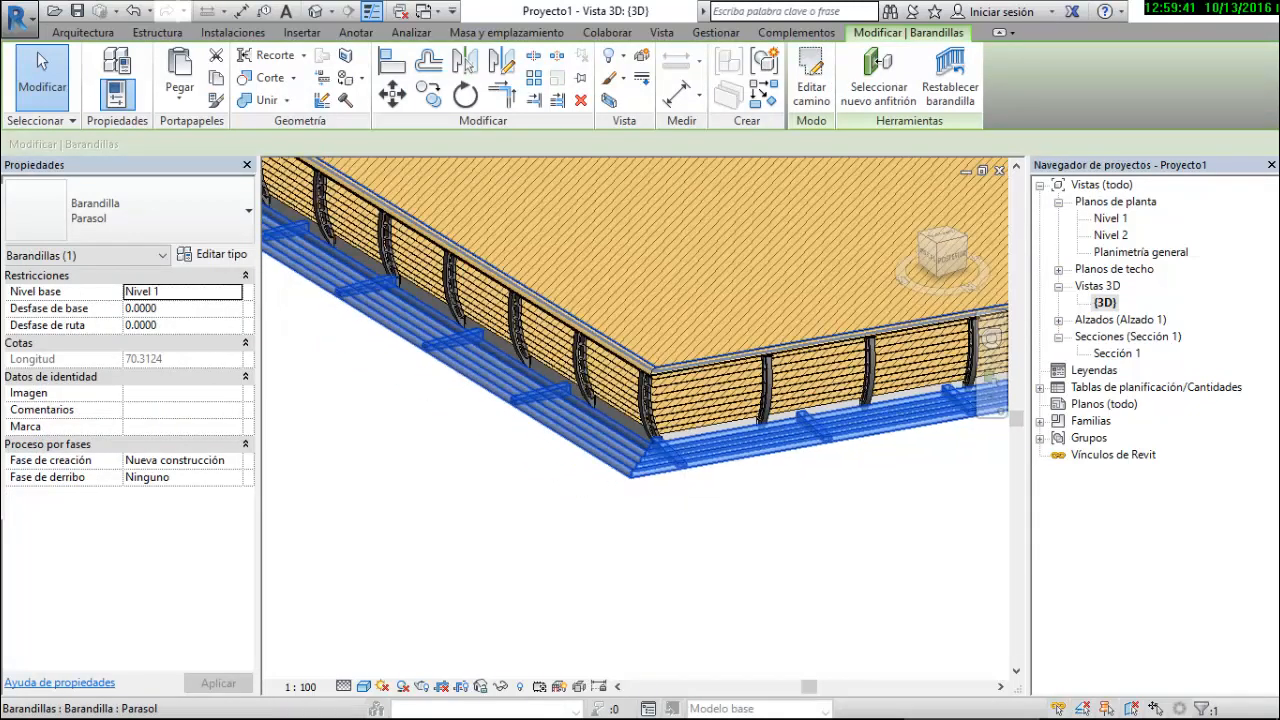
pyautogui.press('Escape')
pyautogui.scroll(-1, 640, 445)
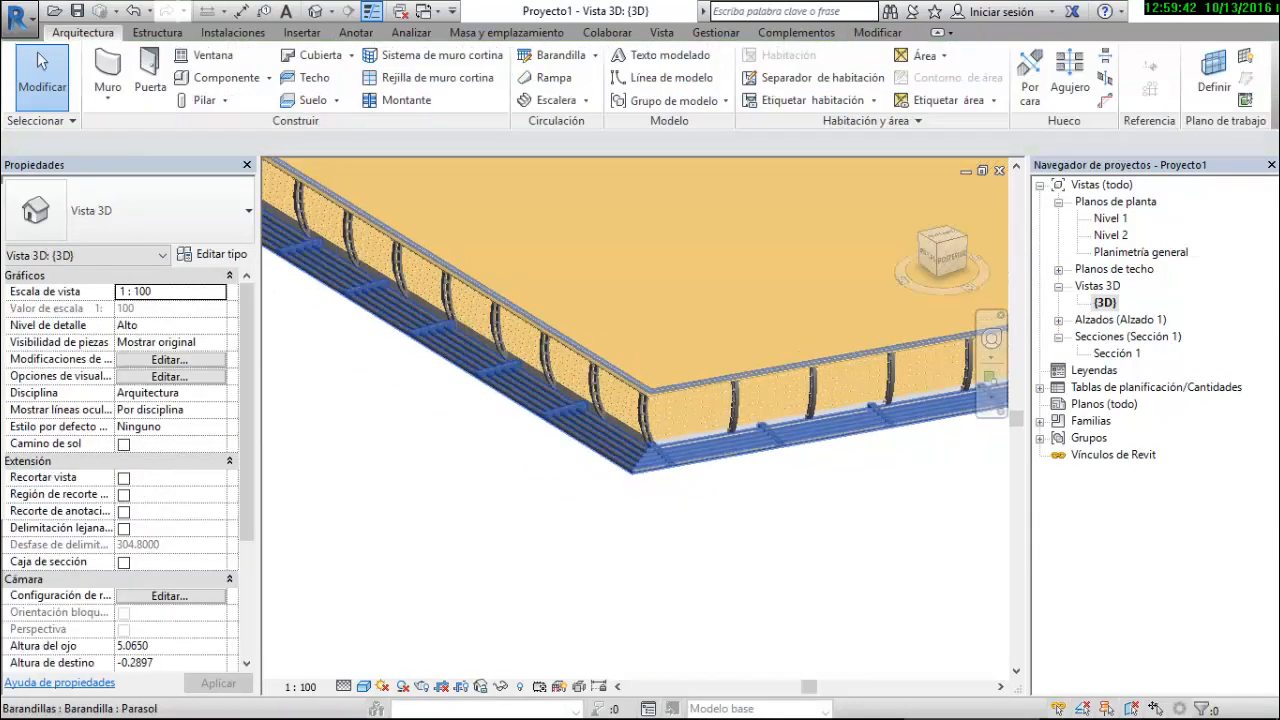
pyautogui.scroll(-1, 640, 445)
pyautogui.scroll(-3, 762, 446)
pyautogui.scroll(2, 440, 220)
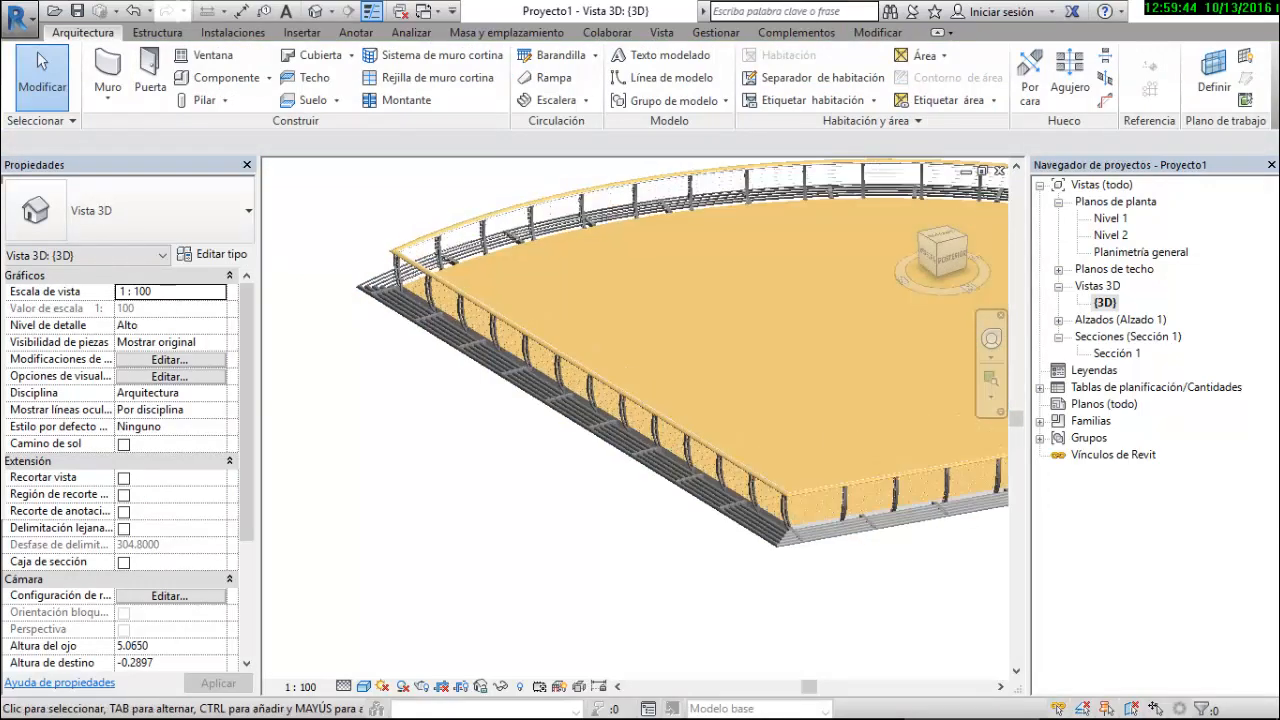
pyautogui.scroll(4, 600, 390)
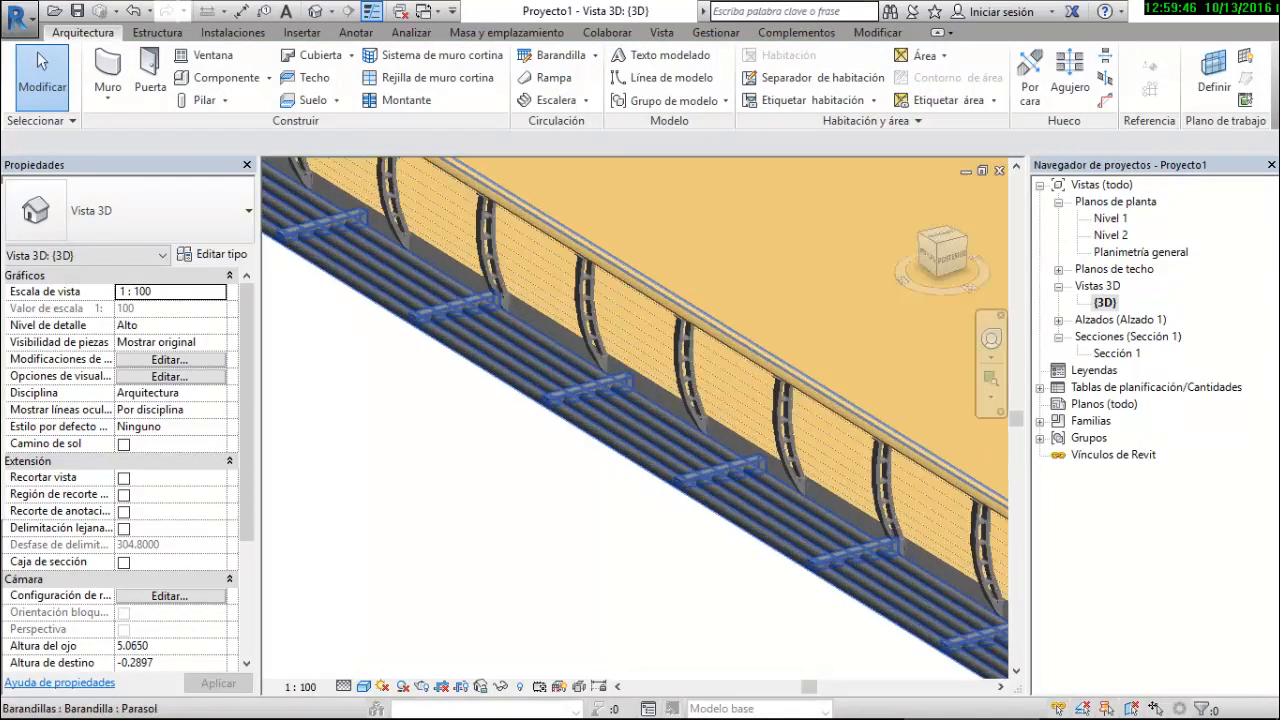
pyautogui.moveTo(785, 490)
pyautogui.keyDown('shift'); pyautogui.mouseDown(button='middle')
pyautogui.moveTo(724, 432)
pyautogui.moveTo(640, 432)
pyautogui.moveTo(680, 430)
pyautogui.moveTo(645, 550)
pyautogui.mouseUp(button='middle'); pyautogui.keyUp('shift')
pyautogui.scroll(-2, 750, 385)
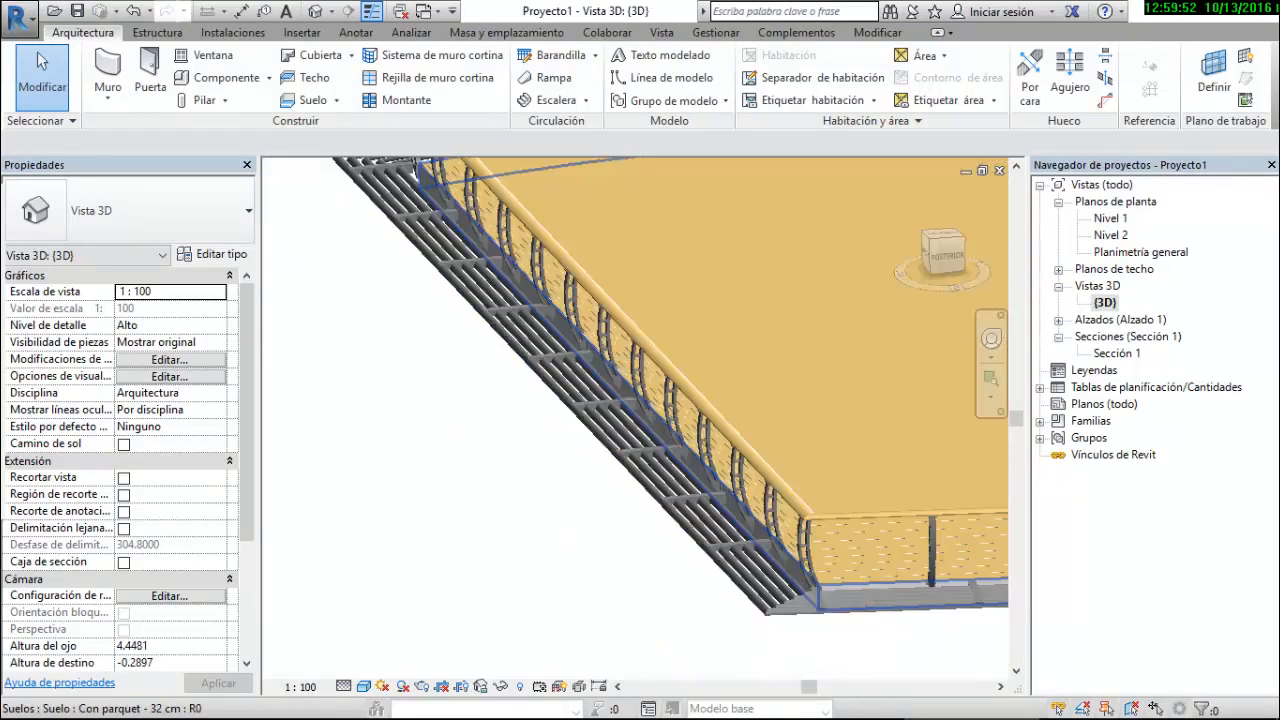
pyautogui.scroll(2, 576, 391)
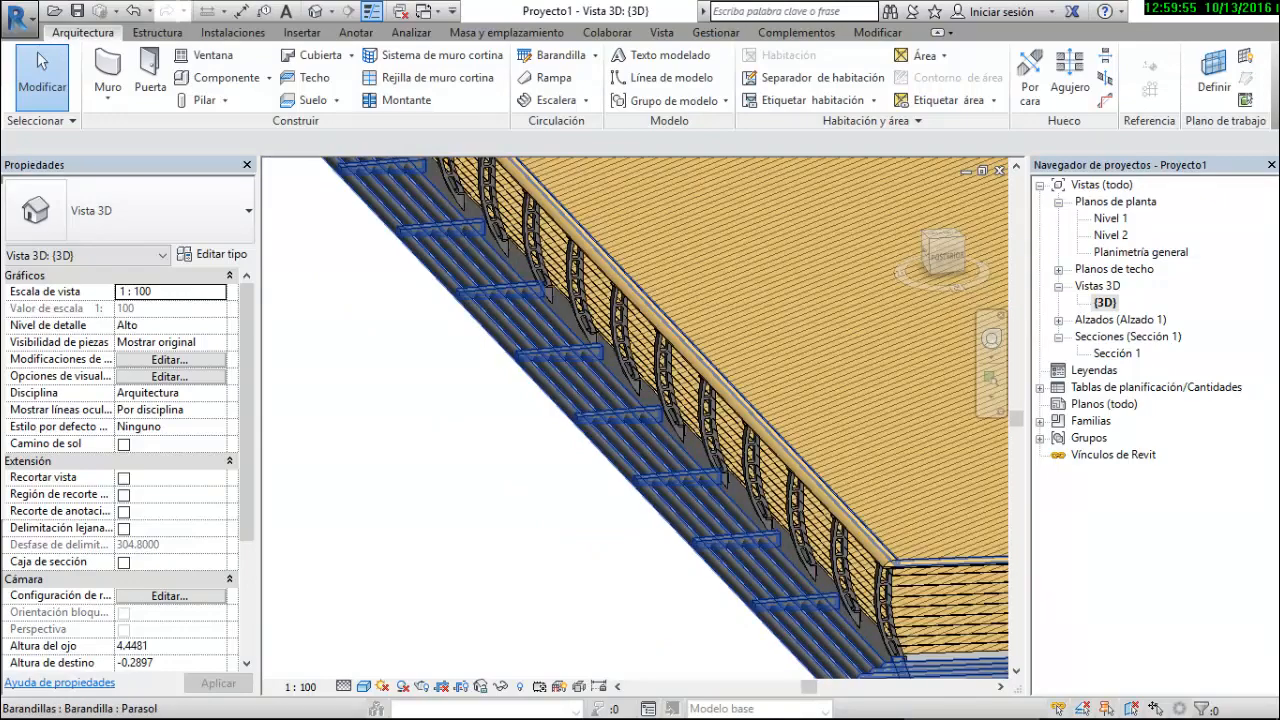
pyautogui.keyDown('shift'); pyautogui.moveTo(661, 462); pyautogui.dragTo(637, 298, button='middle'); pyautogui.keyUp('shift')
pyautogui.scroll(-1, 708, 440)
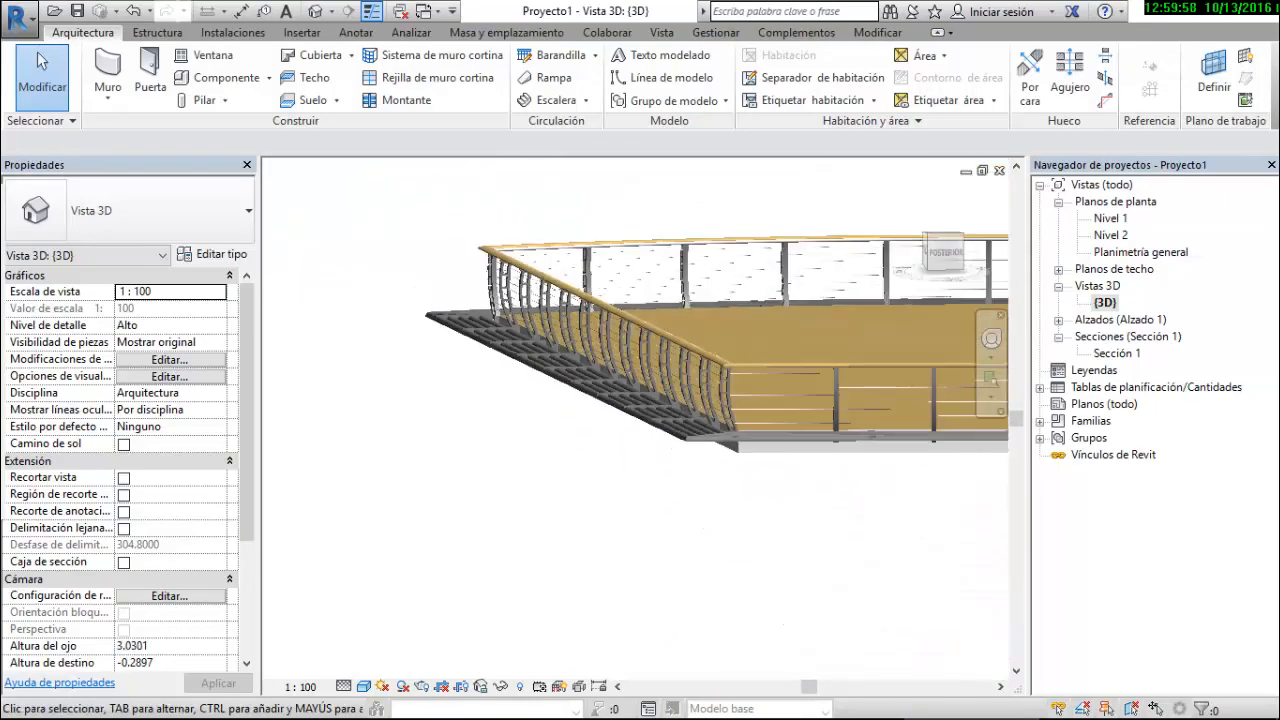
pyautogui.scroll(2, 530, 285)
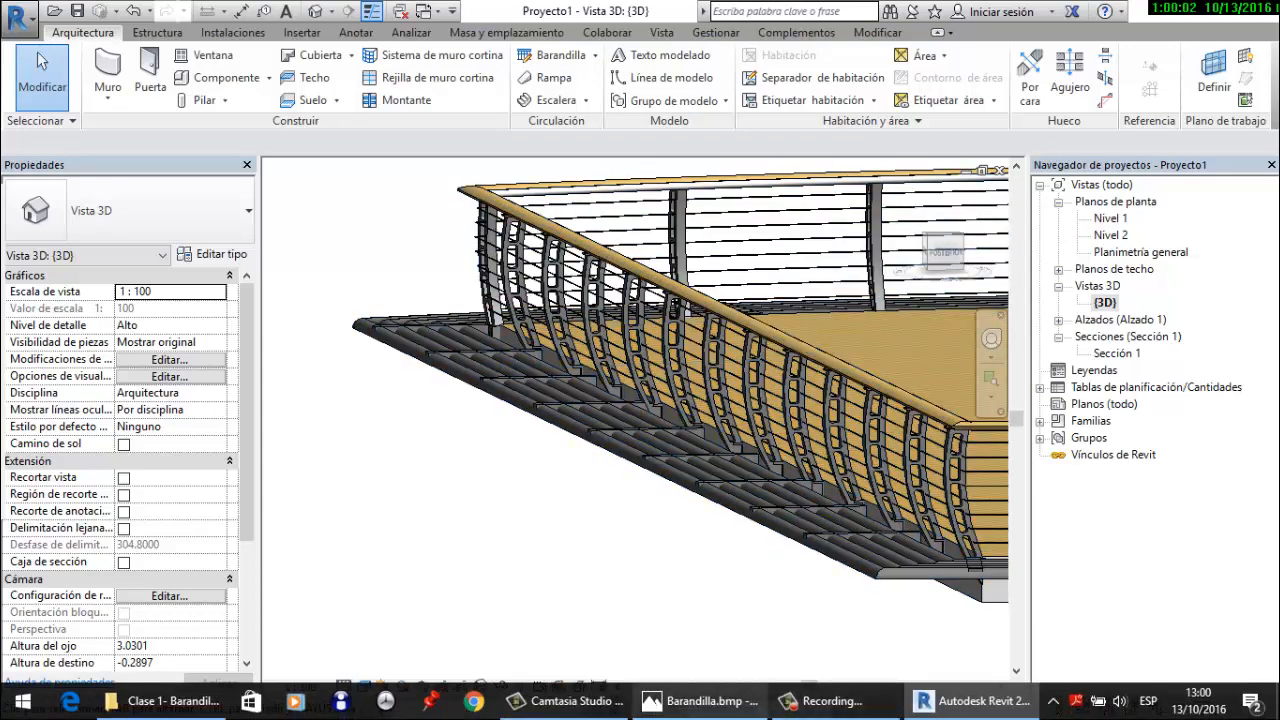
# Switch to Fotos to view the reference photo Barandilla.bmp, and return to the Revit model for comparison
pyautogui.click(700, 700)
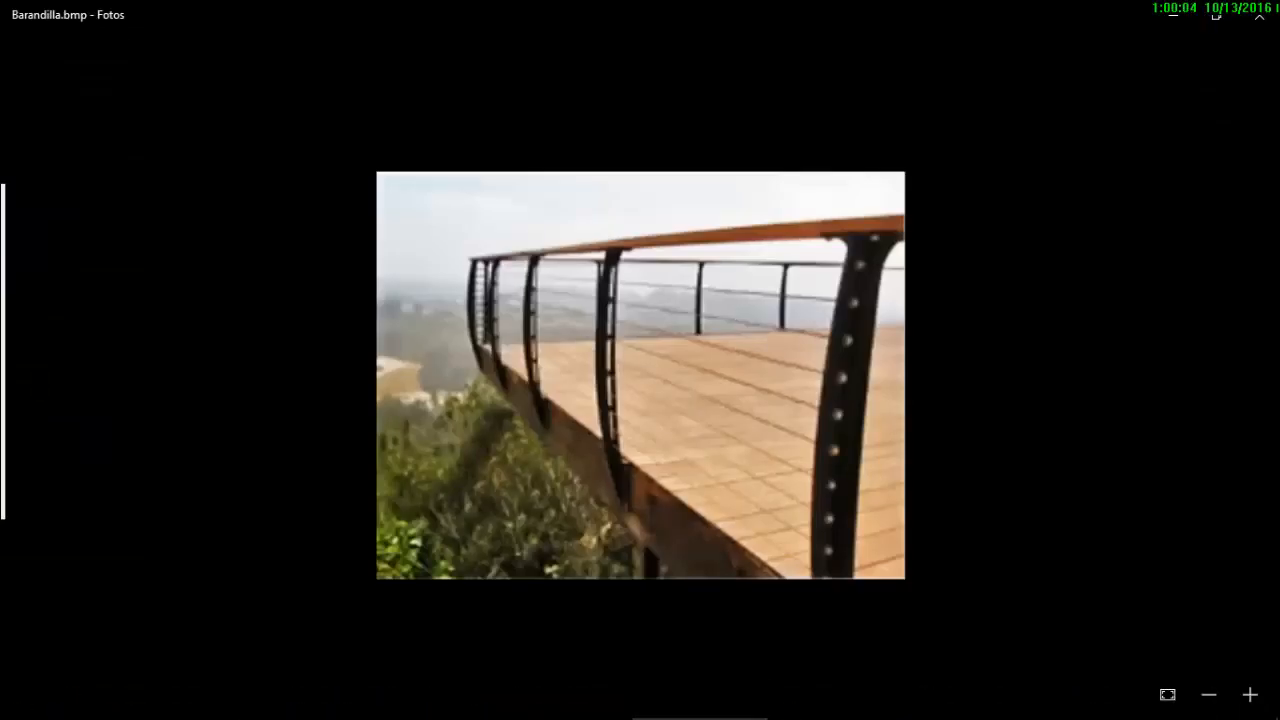
pyautogui.moveTo(700, 716)
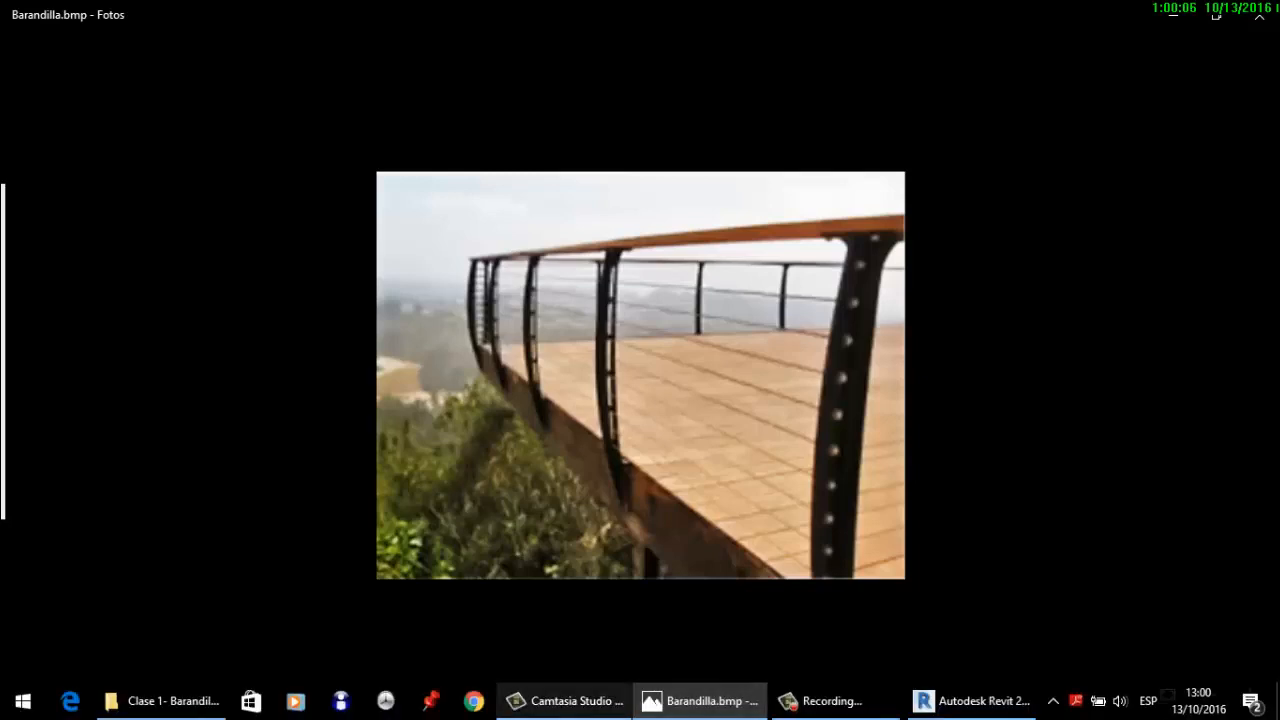
pyautogui.click(970, 700)
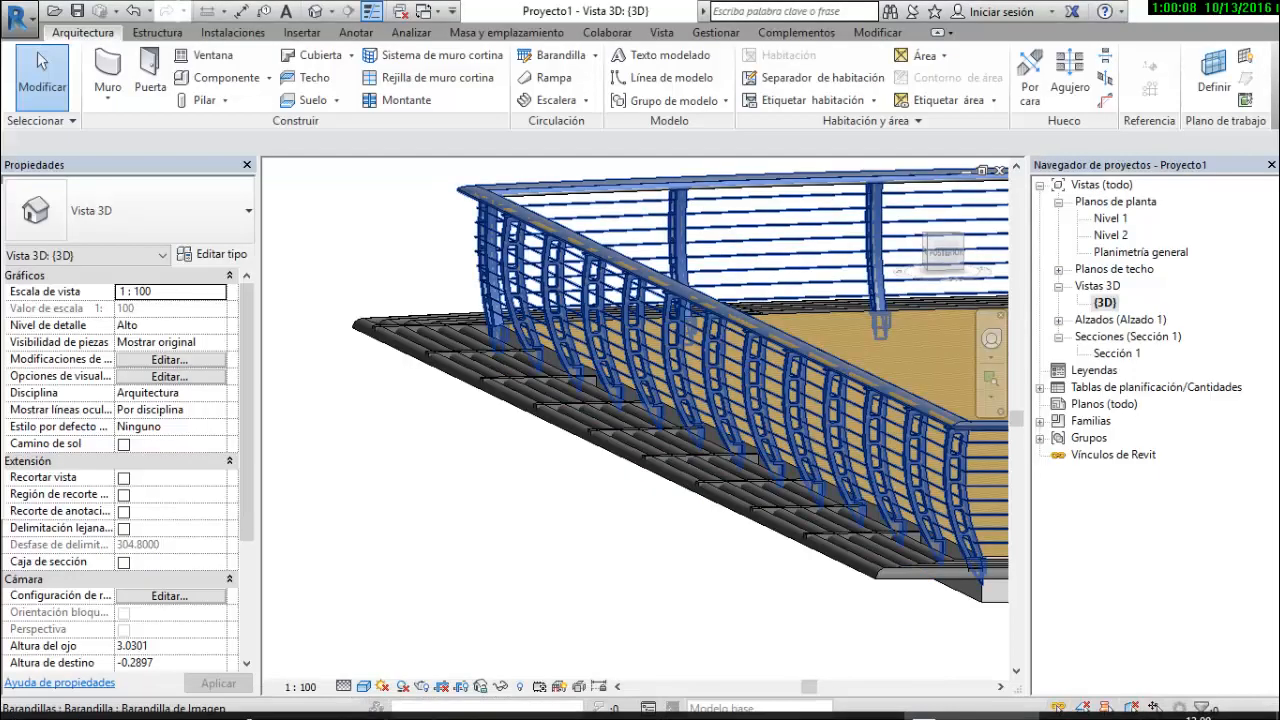